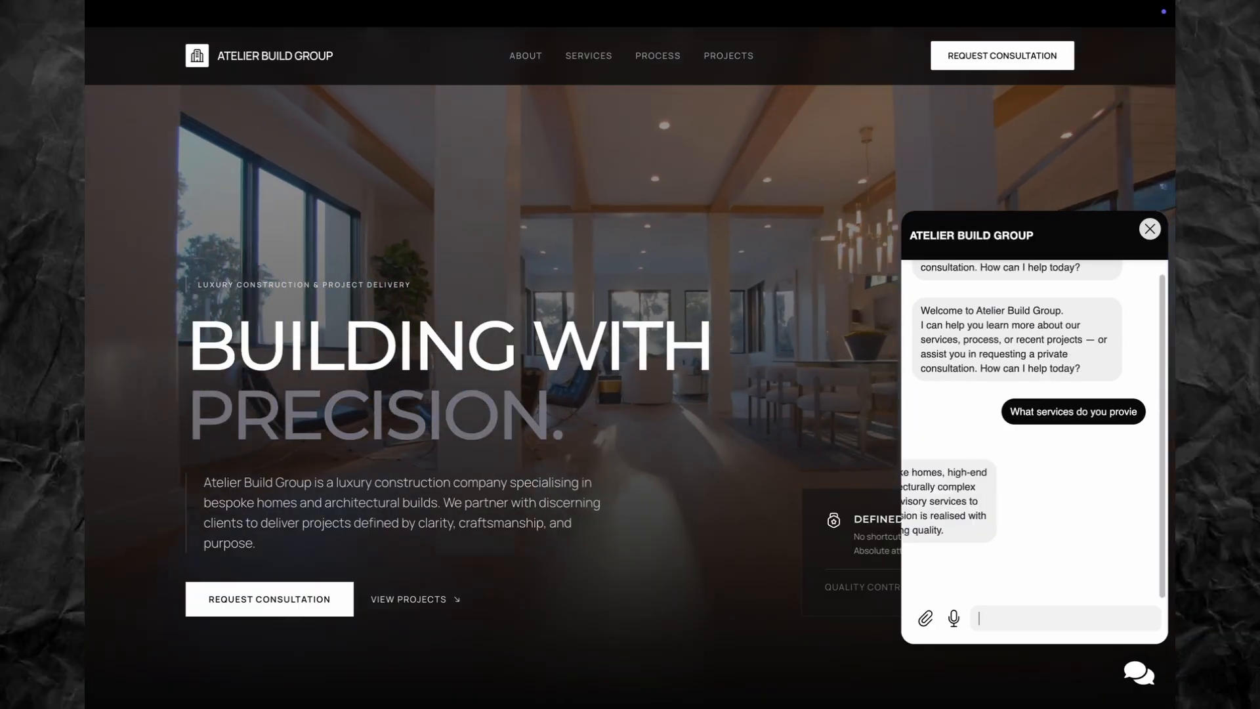
Step: Ask the Atelier bot 'where can i get in contact with you' and the Aurelius bot 'what charters do you offer?'
type("where can i get in contact with you")
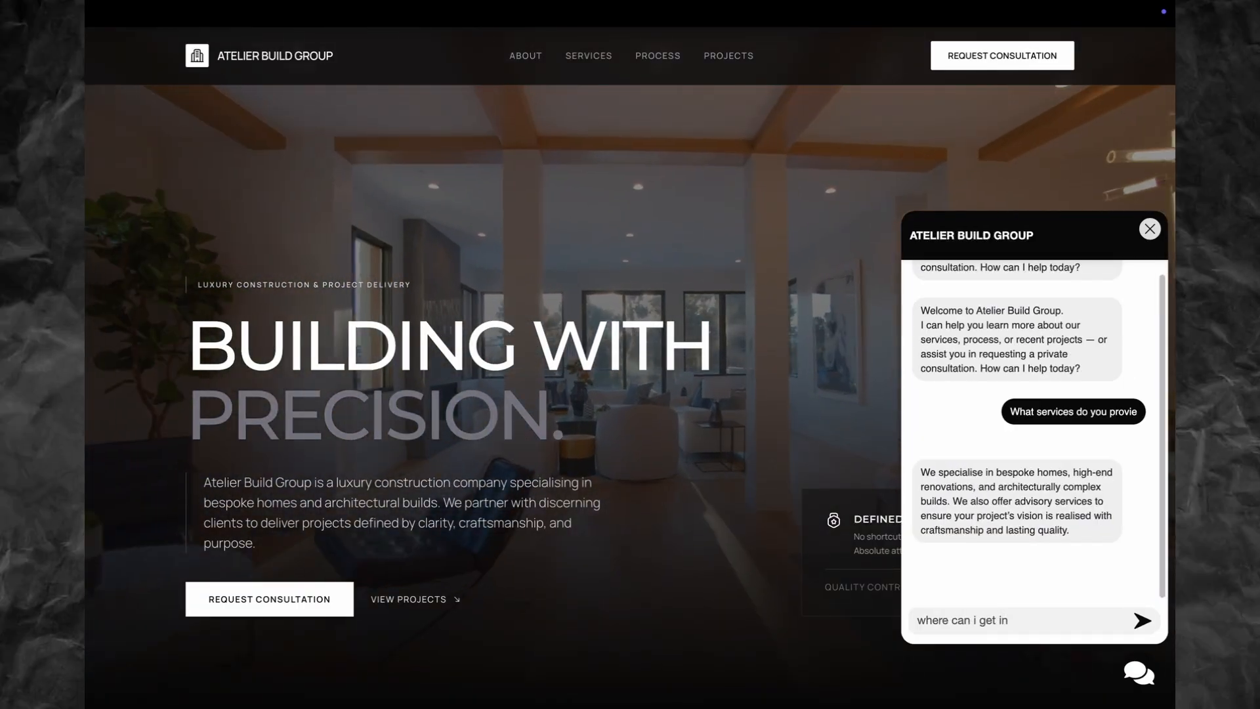
key("Return")
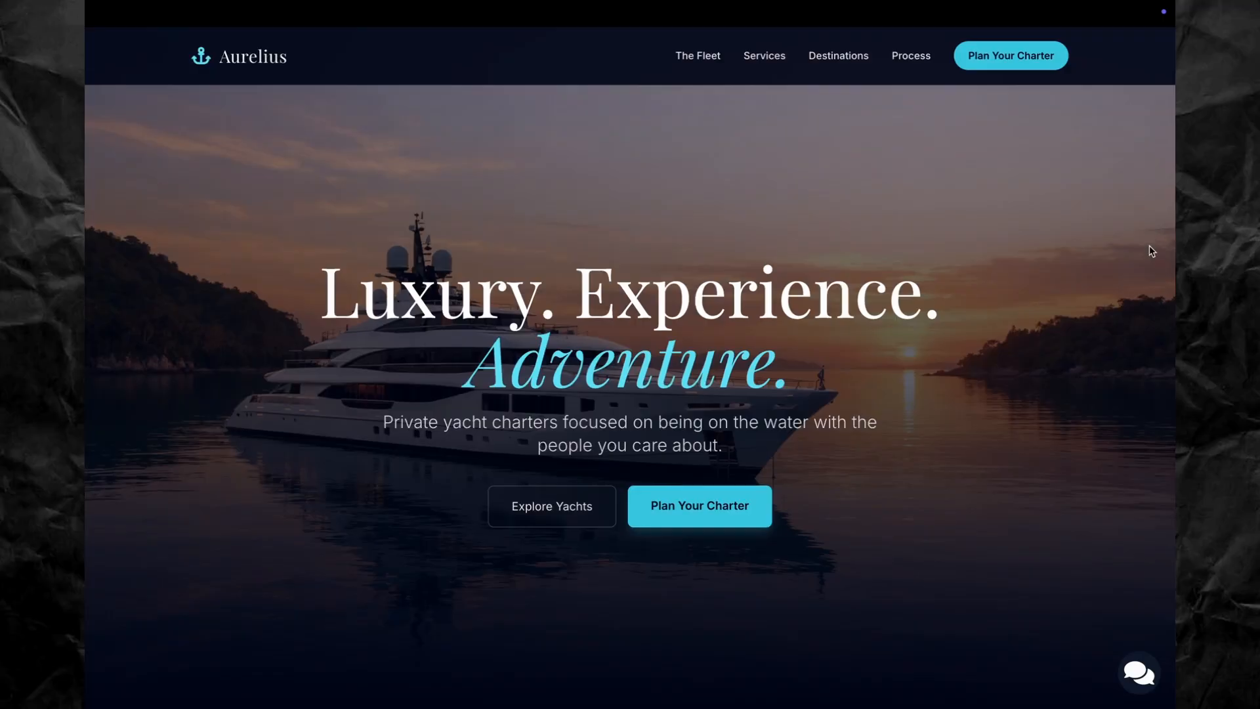
left_click(1138, 673)
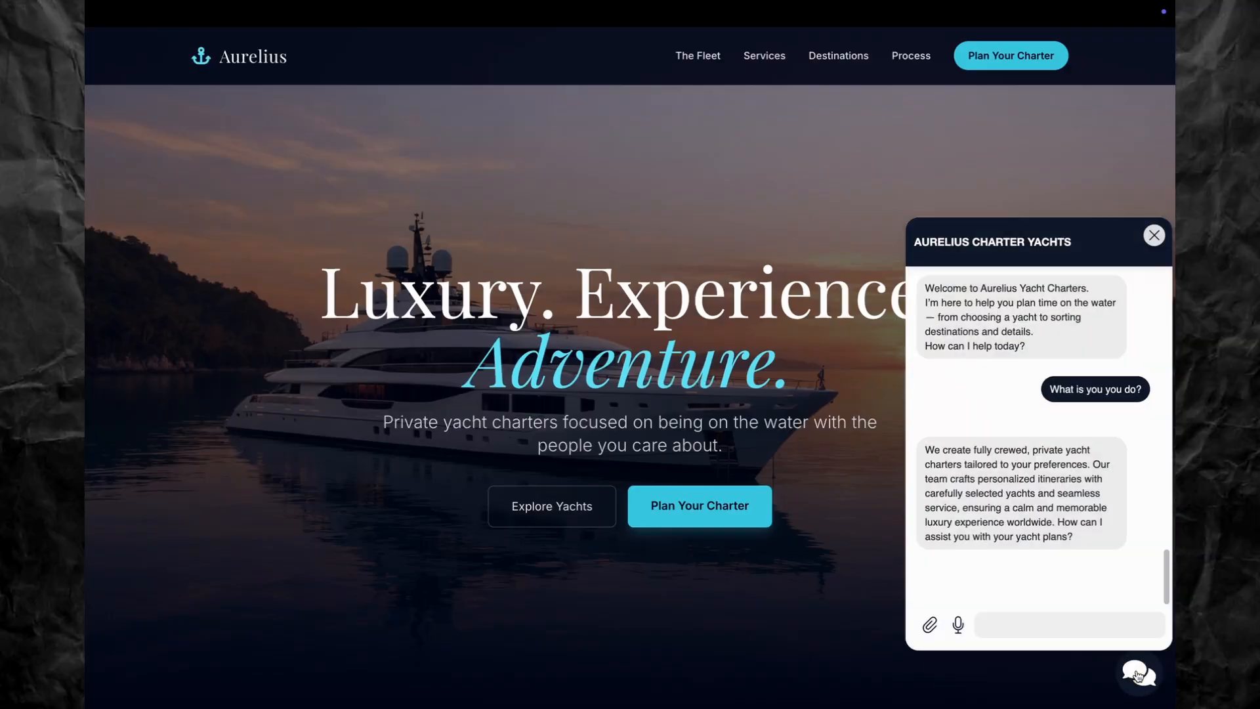
left_click(1038, 613)
type("what charters do you offer?")
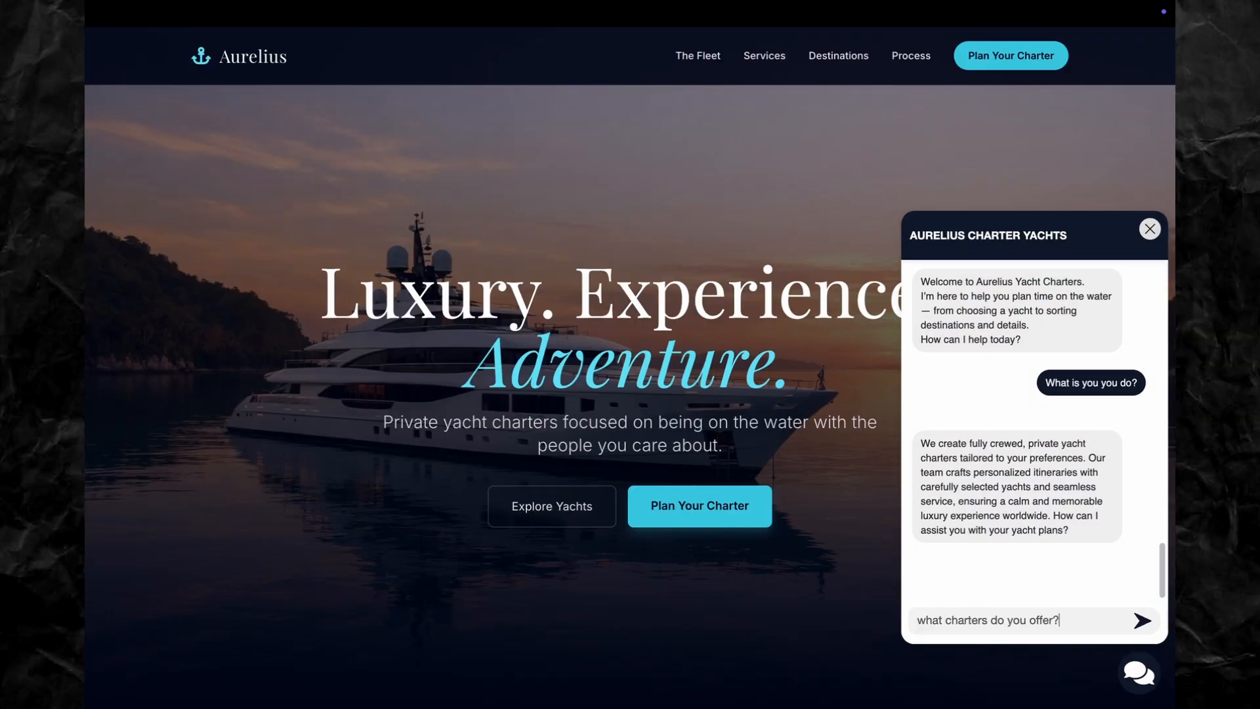
key("Return")
scroll(737, 450, "down", 15)
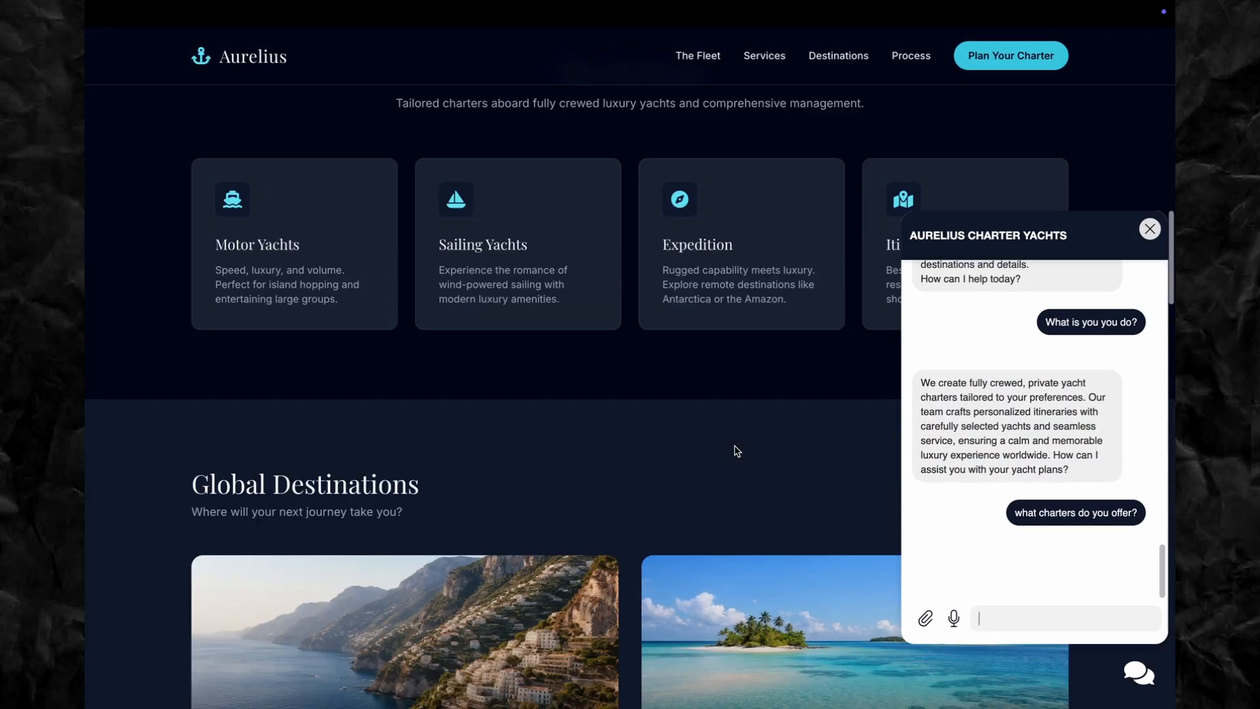
scroll(734, 445, "down", 1)
scroll(735, 445, "up", 1)
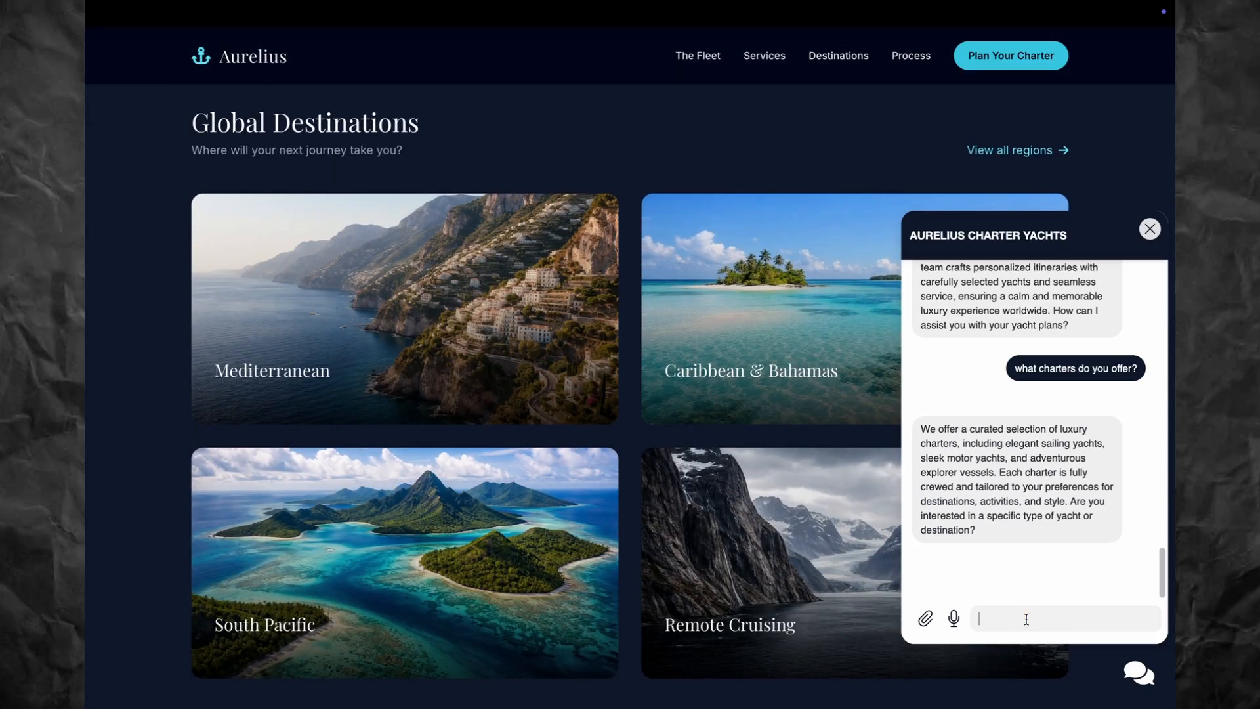
Step: Ask the Aurelius bot 'what south pacific charters do you have', follow up with 'can you tell me', then go to Iron MMA
left_click(1024, 616)
type("what south pa")
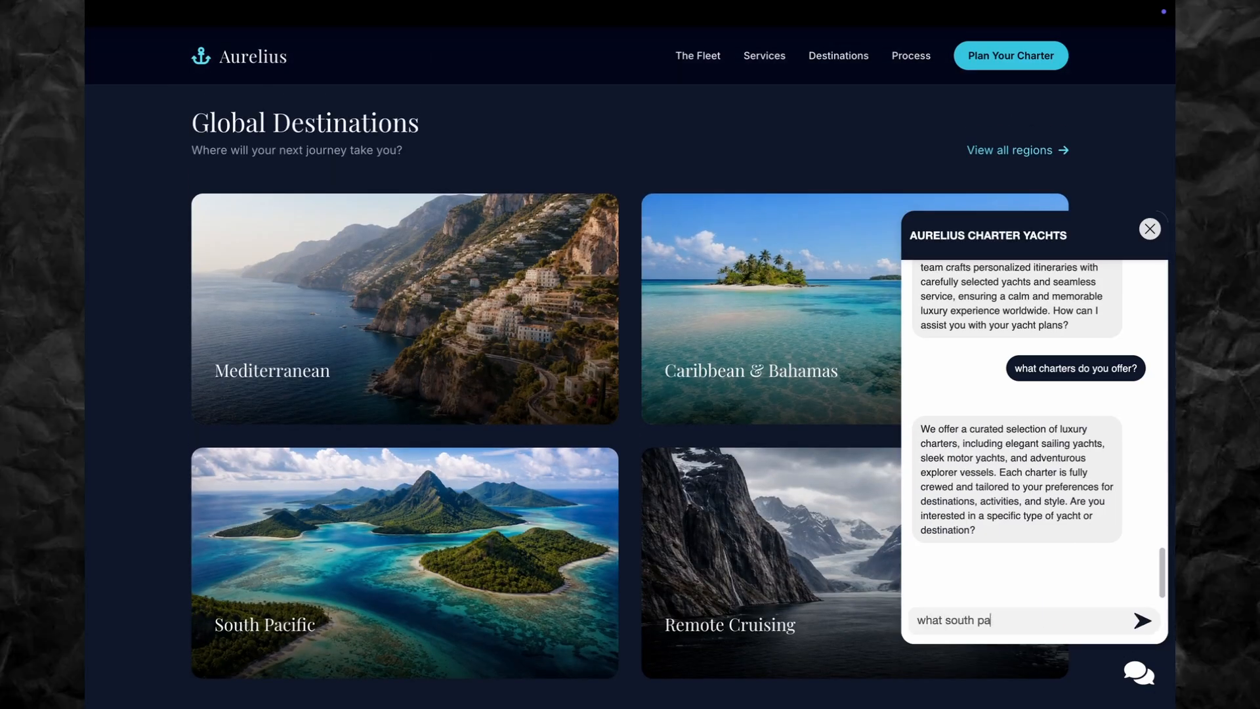
type("cific charters do you have")
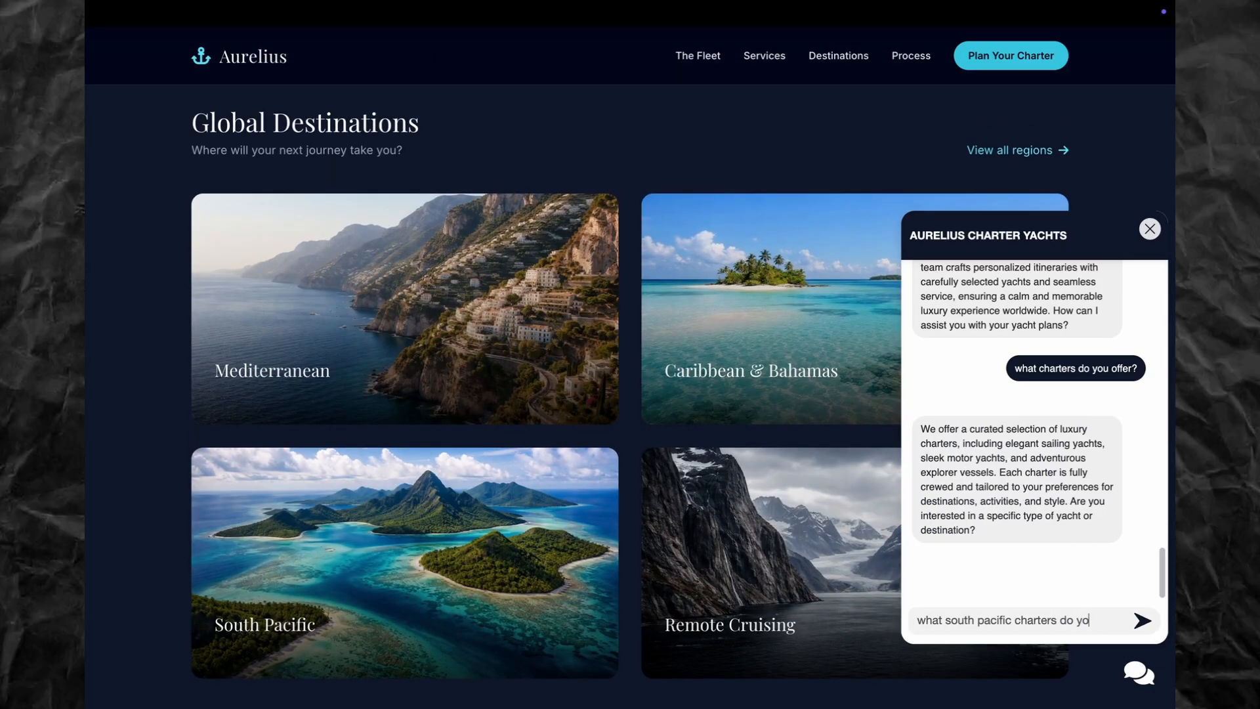
key("Return")
scroll(812, 417, "down", 8)
scroll(813, 418, "down", 10)
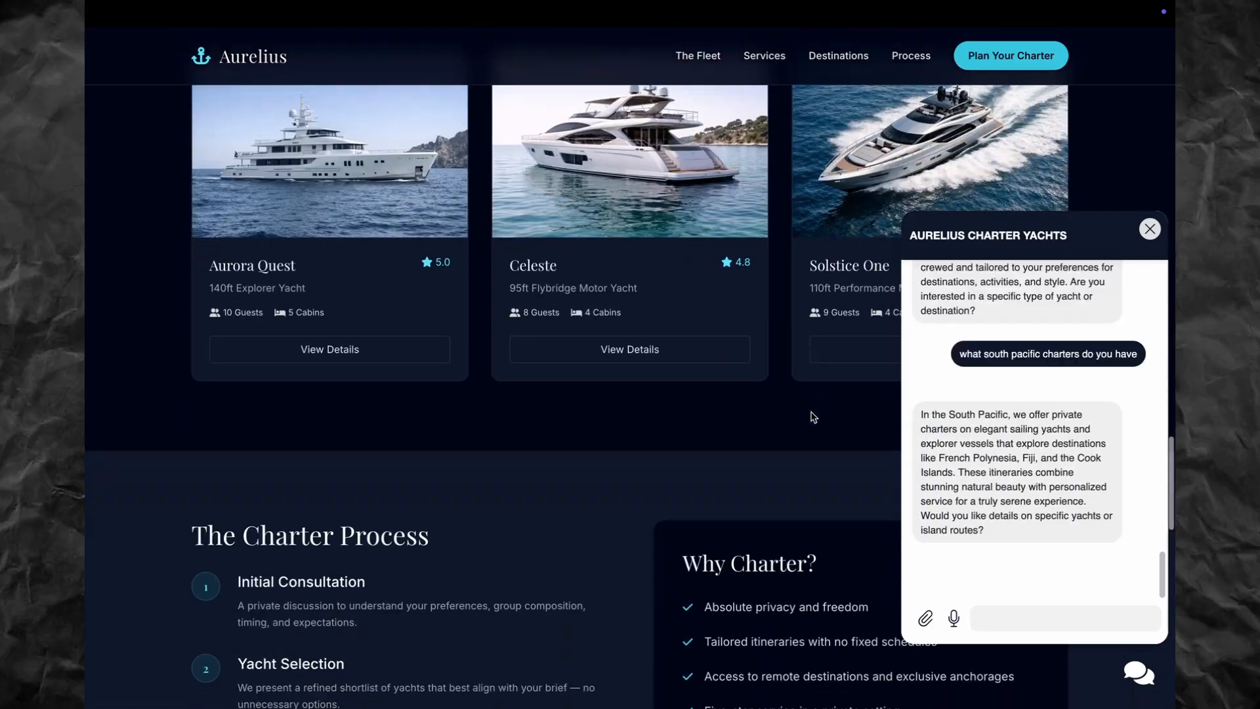
type("can you tell me")
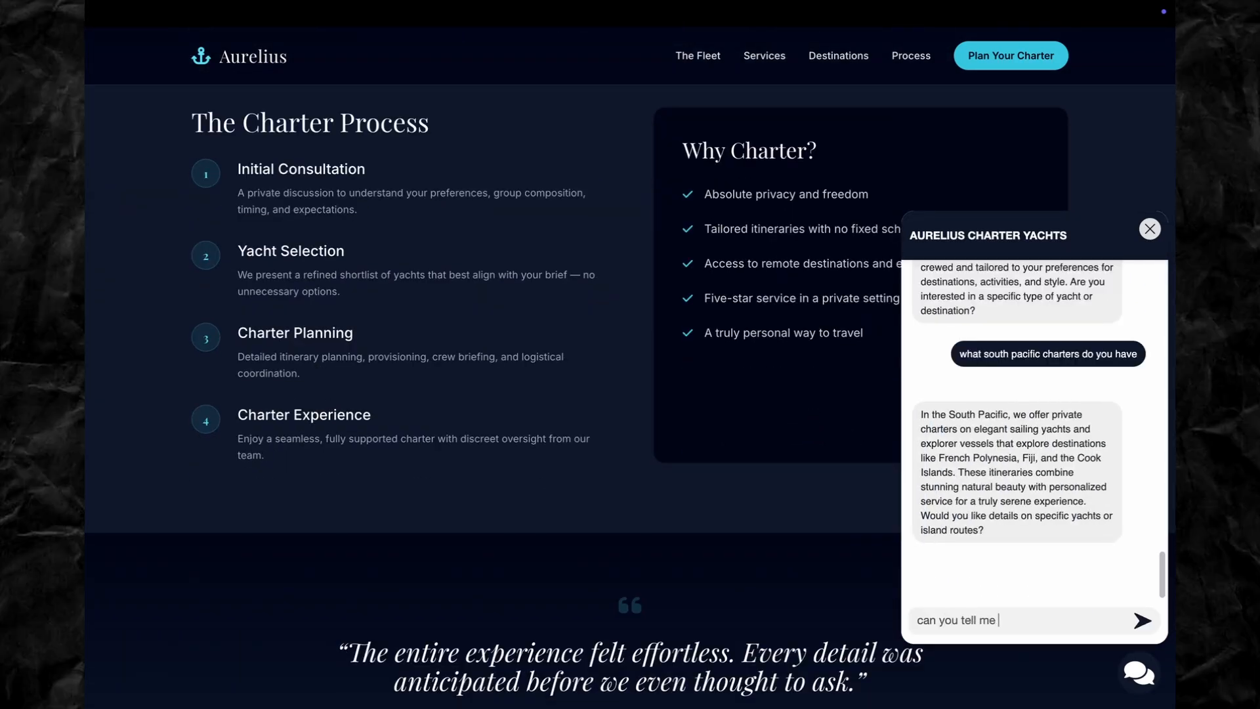
key("Return")
scroll(719, 292, "up", 20)
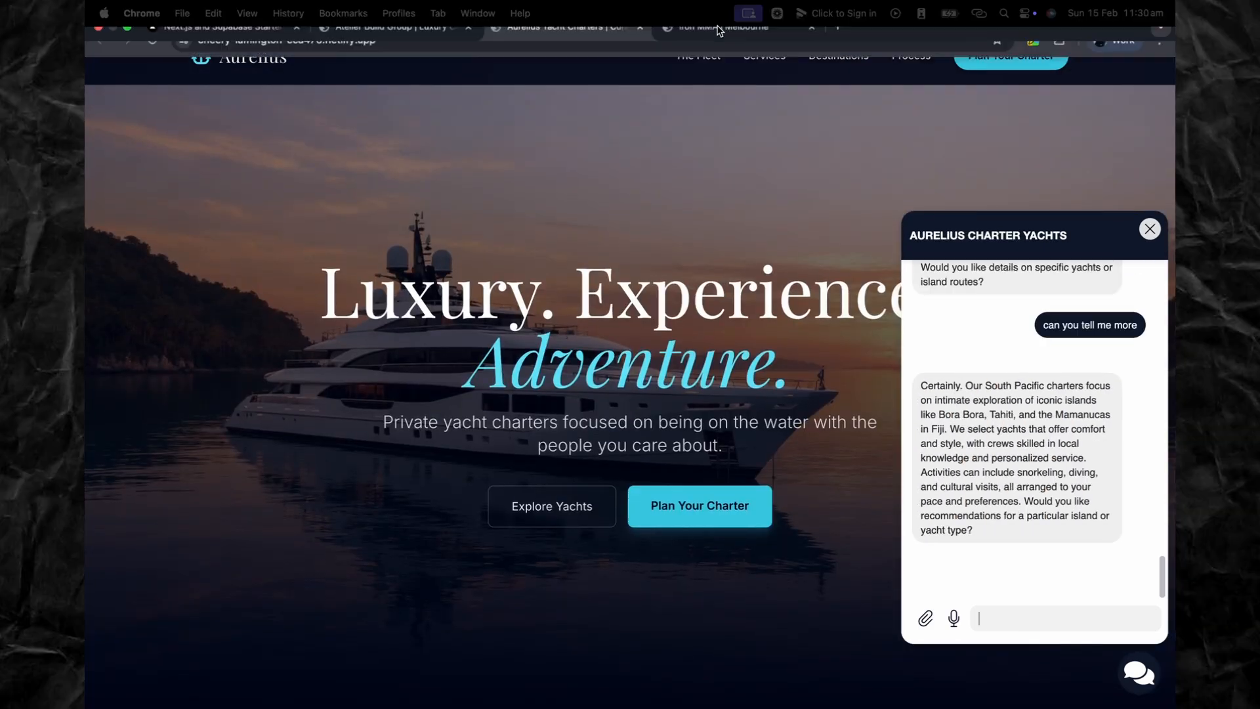
left_click(719, 29)
Step: Ask the Iron MMA chat widget 'what programs do you offer?' and read the reply
scroll(765, 464, "down", 10)
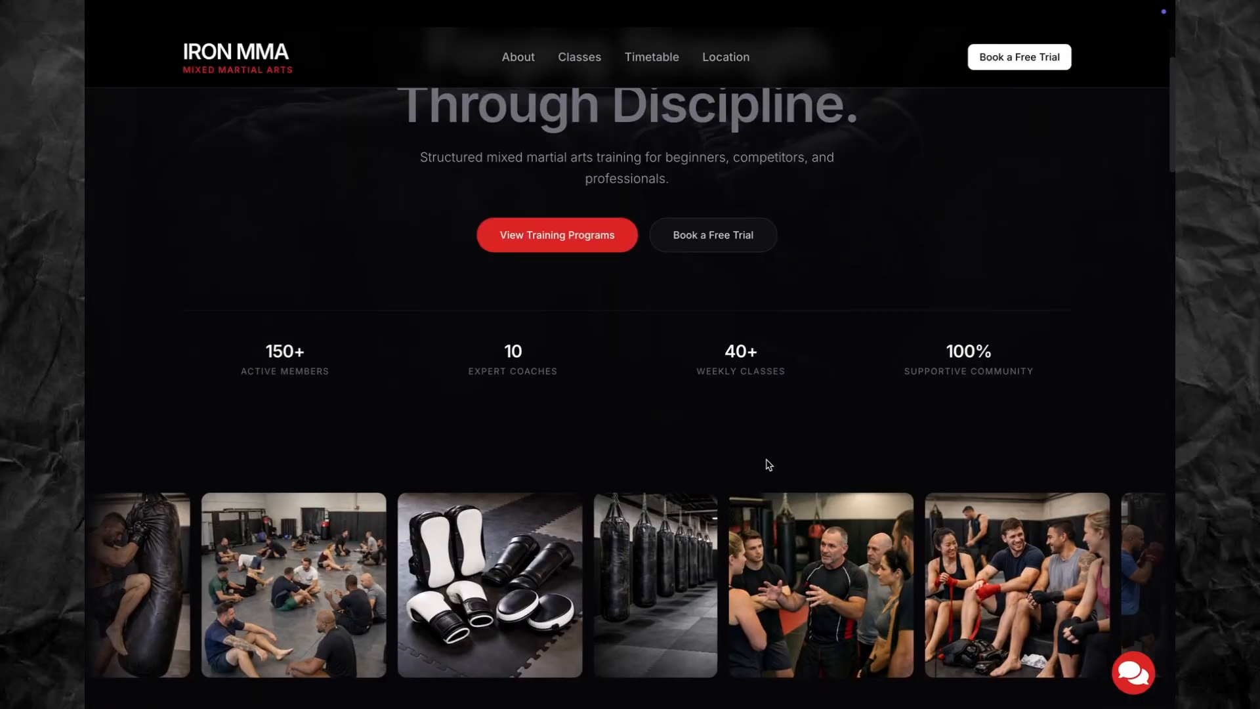
scroll(951, 571, "up", 10)
left_click(1136, 680)
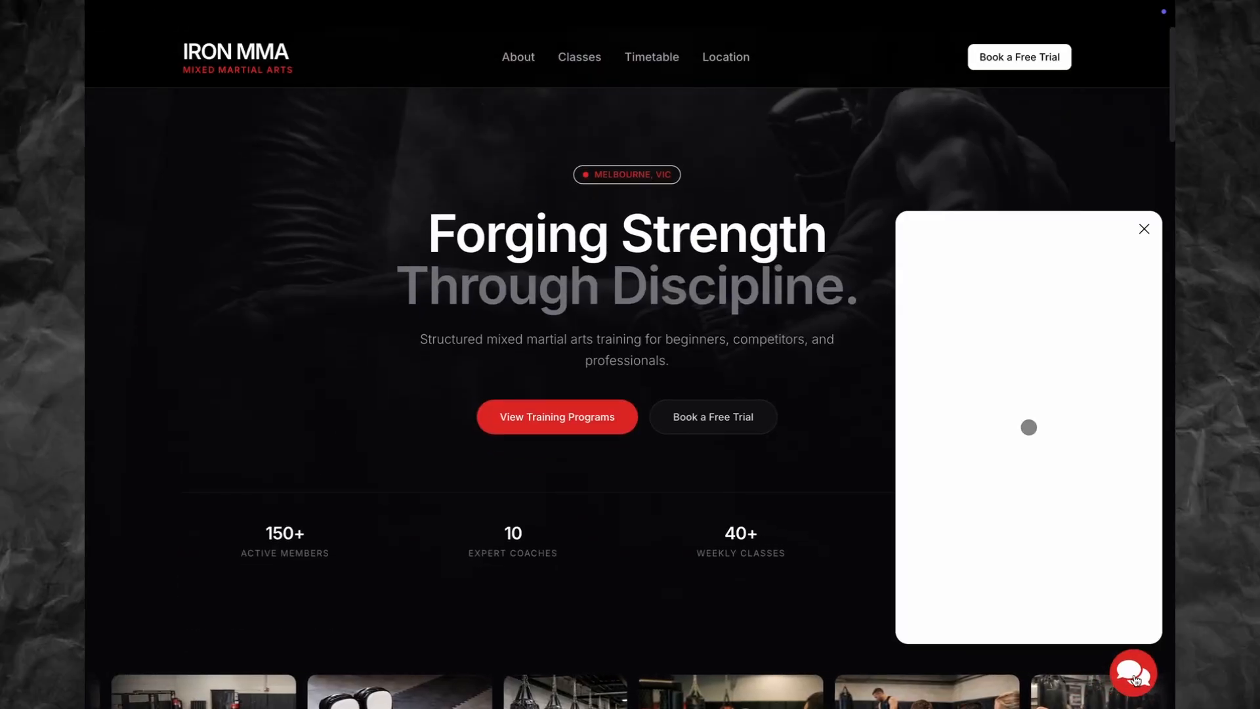
left_click(1071, 613)
type("what pro")
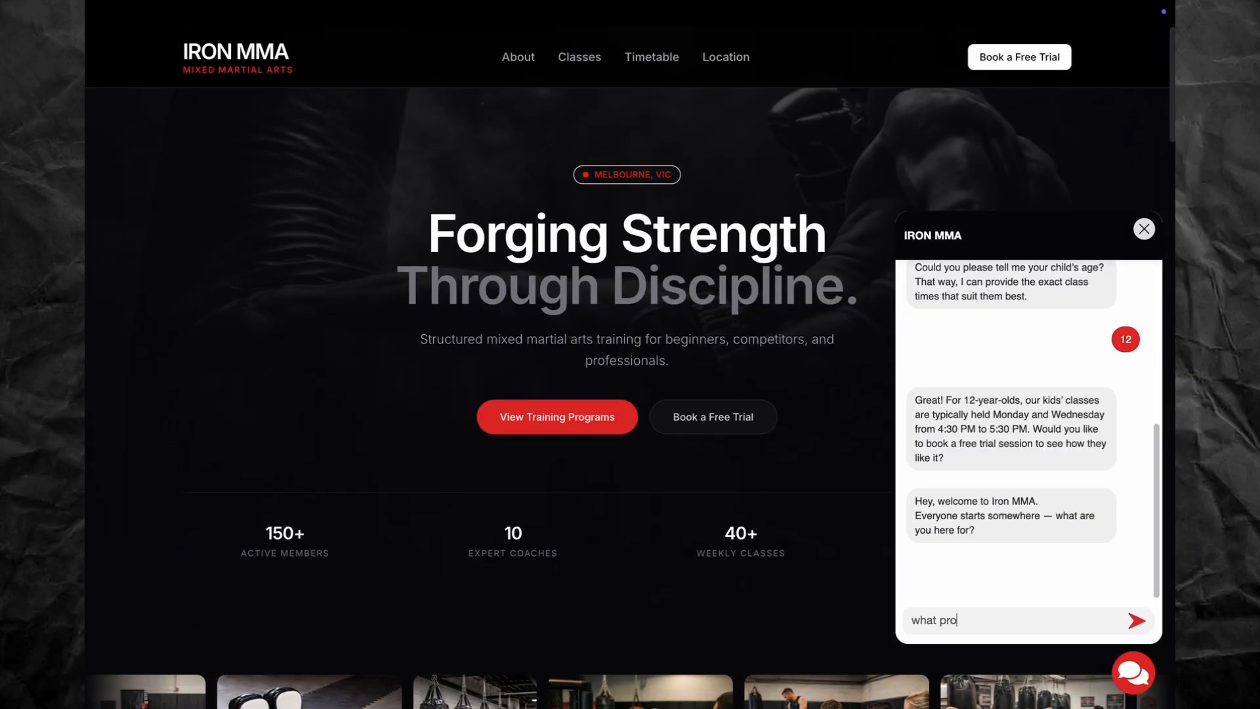
key("BackSpace")
key("BackSpace")
key("BackSpace")
key("BackSpace")
key("BackSpace")
key("BackSpace")
key("BackSpace")
key("BackSpace")
type("what programs do you offer?")
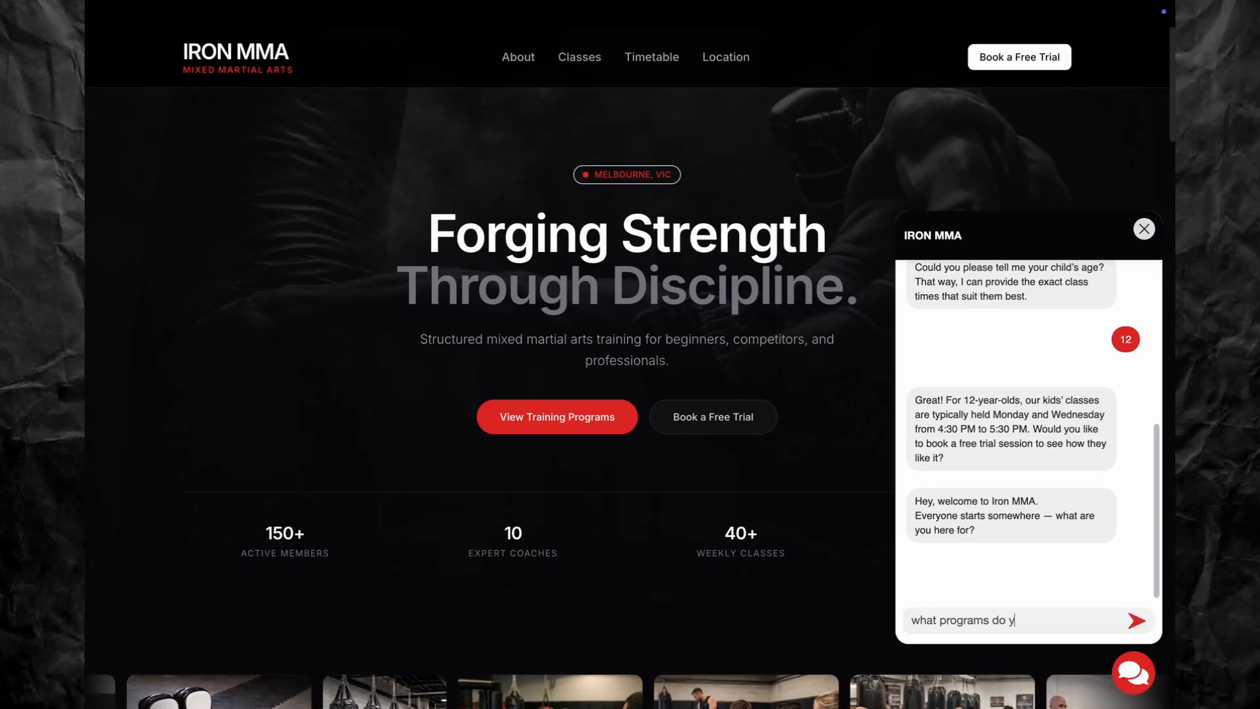
key("Return")
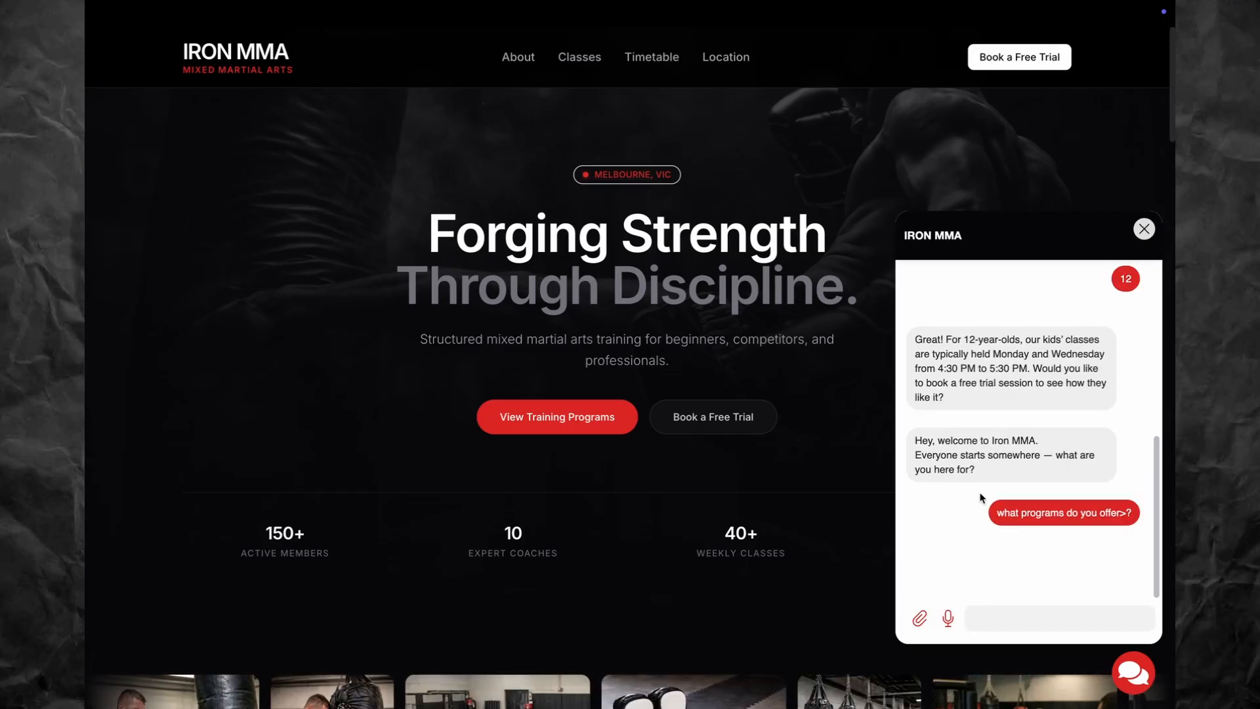
scroll(745, 481, "down", 4)
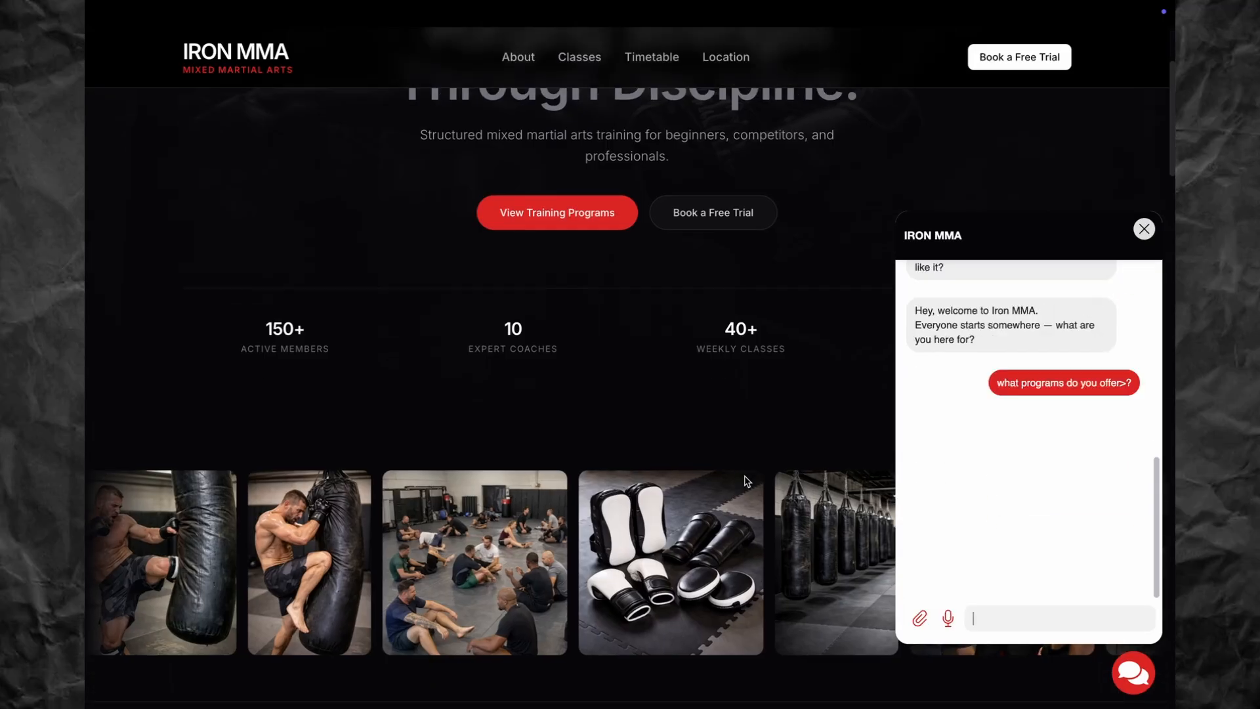
scroll(747, 481, "up", 4)
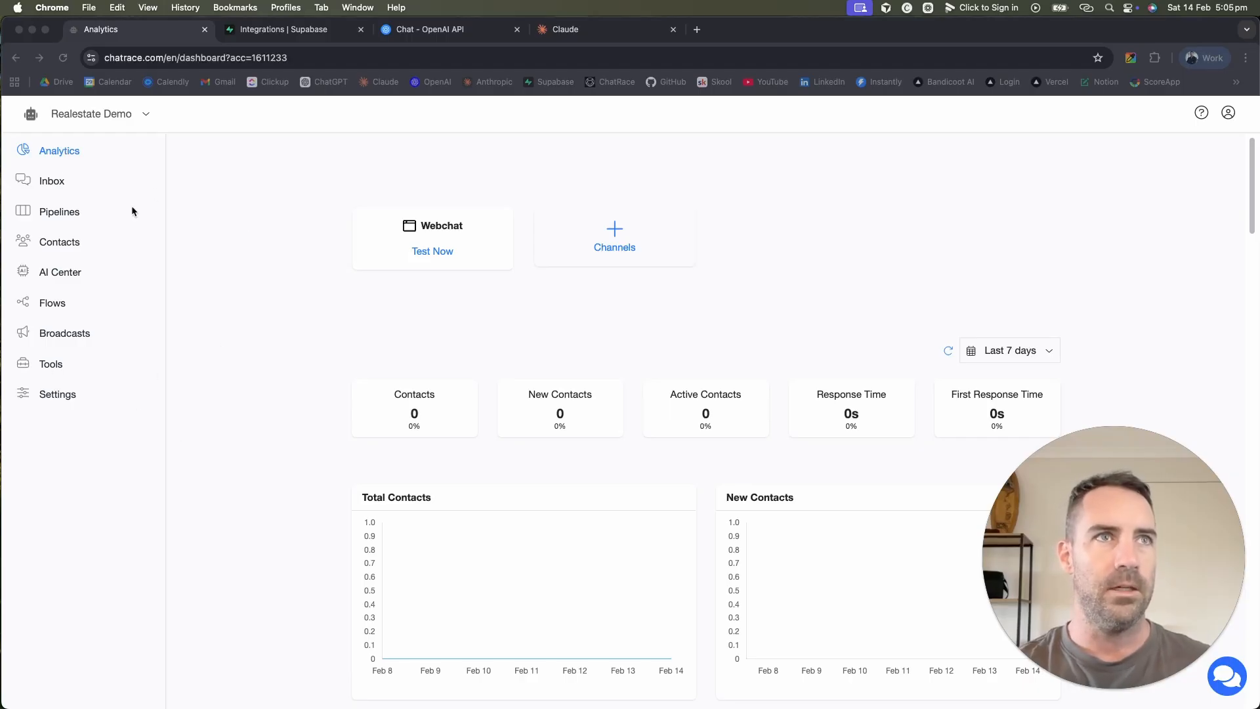
Step: Create a new flow named 'Main Agent'
left_click(50, 305)
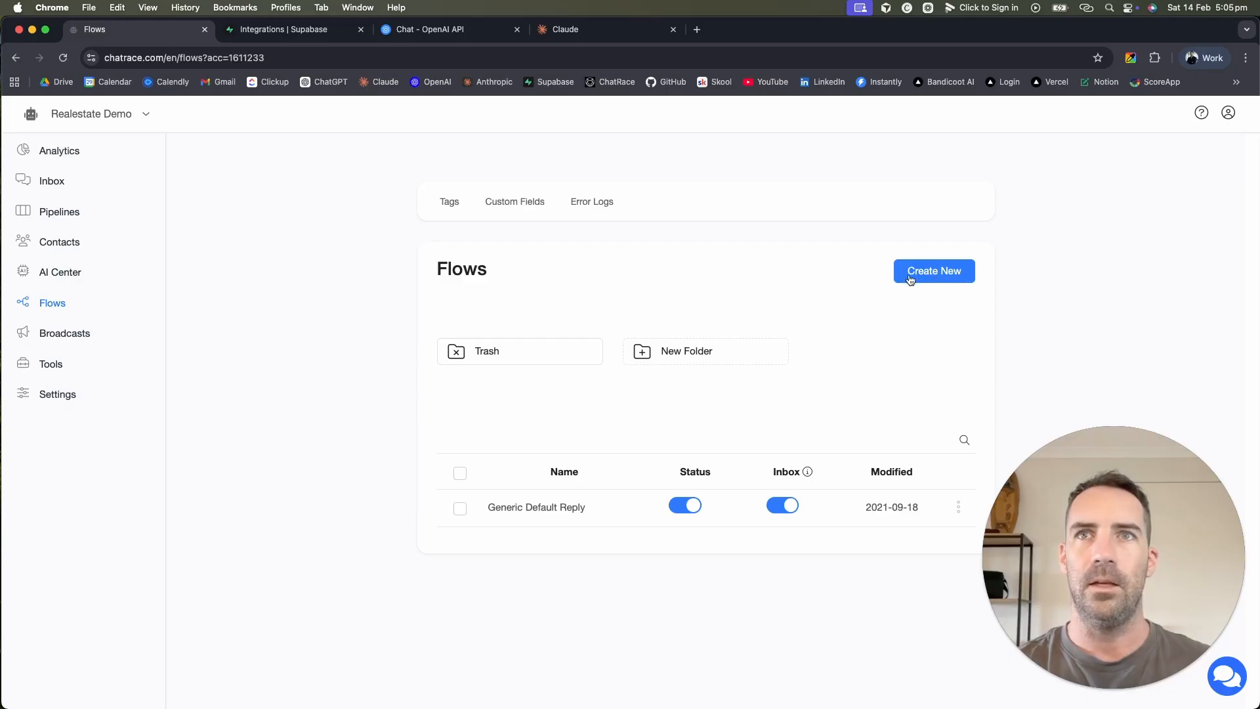
left_click(933, 278)
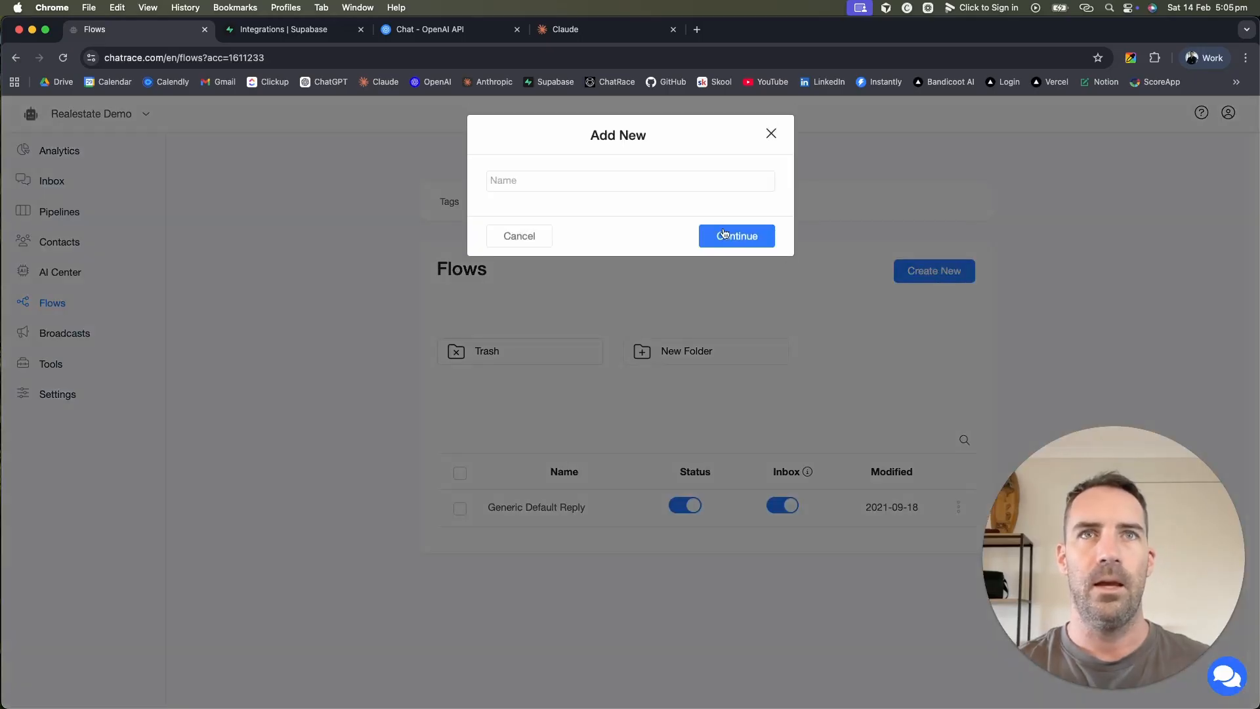
left_click(583, 180)
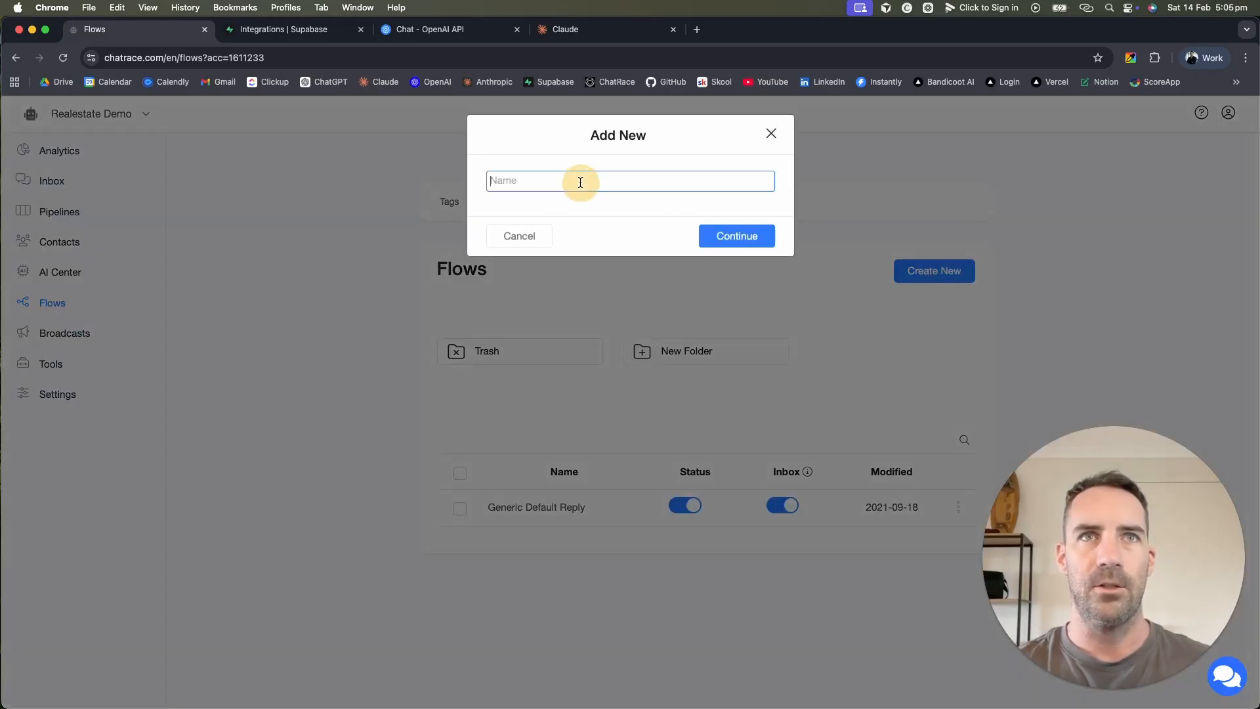
type("Main A")
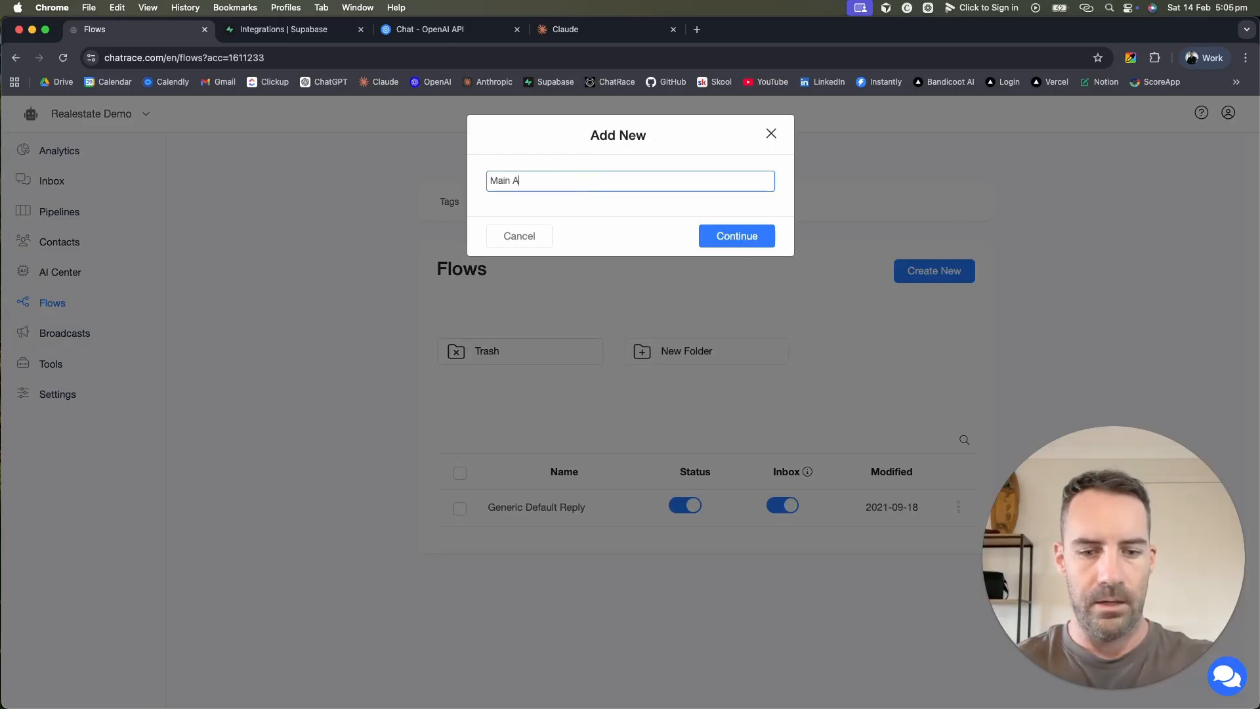
type("gent")
left_click(772, 243)
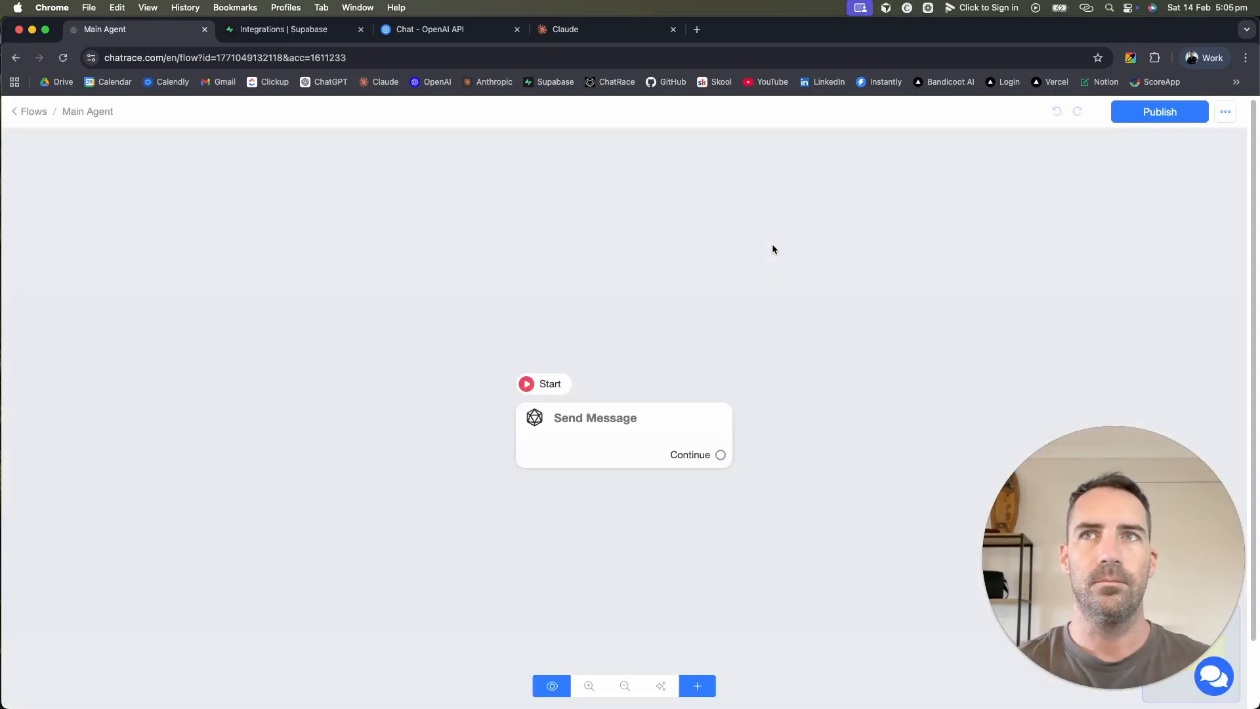
Step: Inspect the Send Message step's content options, publish the flow, and return to the flows list
left_click(622, 447)
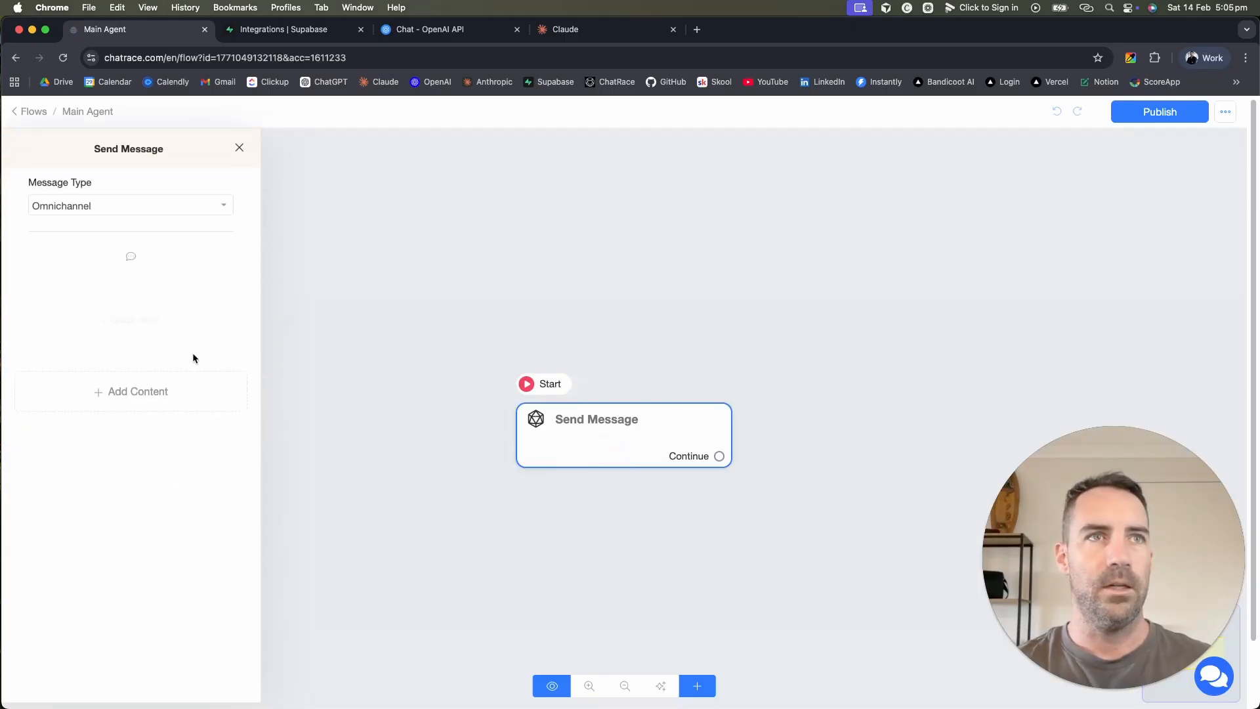
left_click(164, 389)
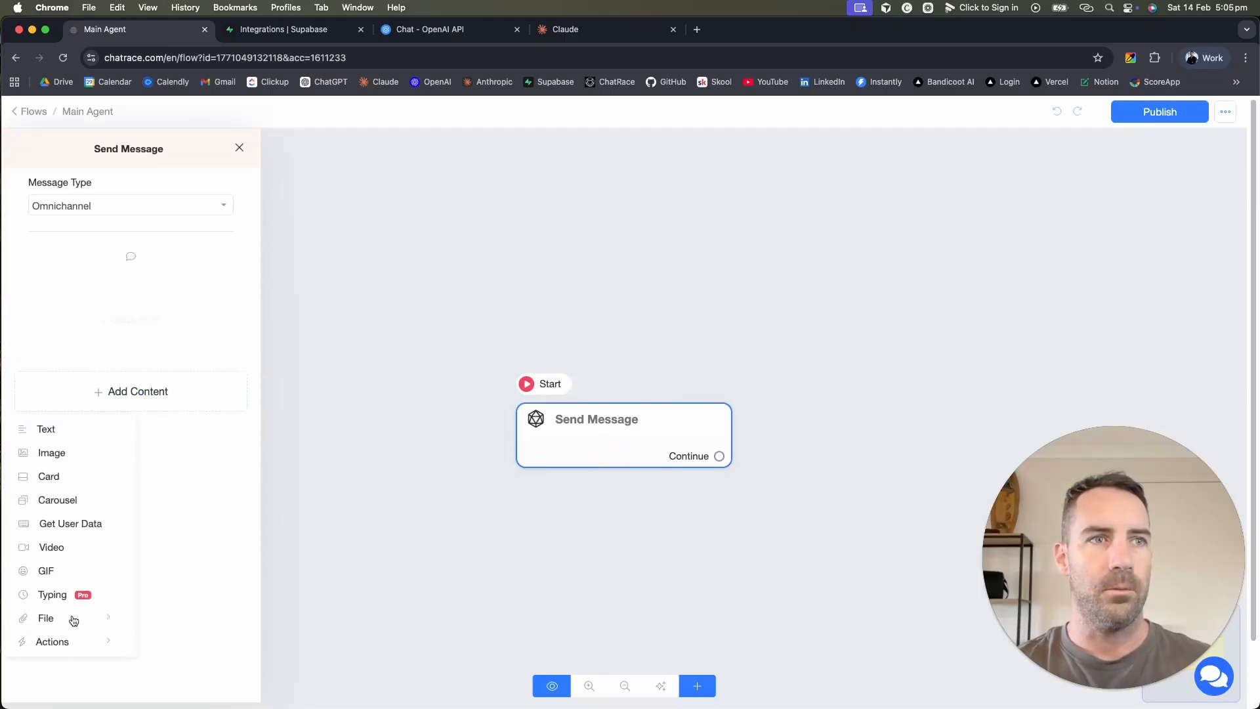
left_click(567, 334)
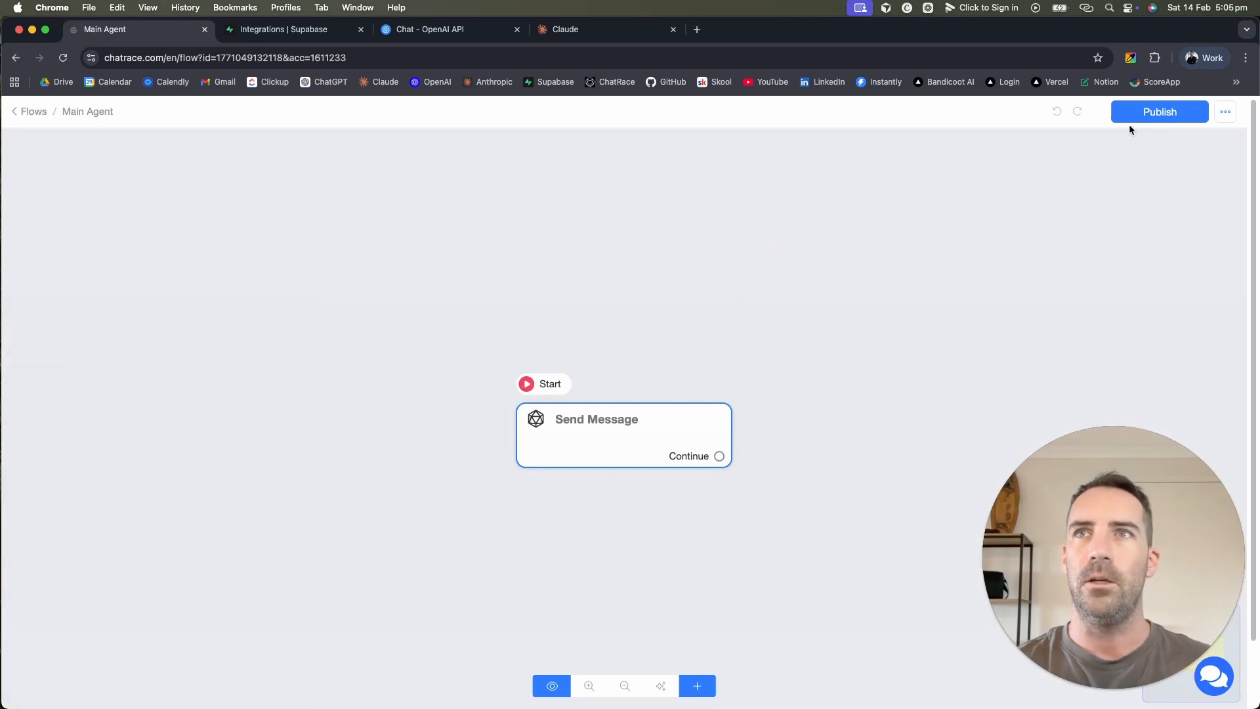
left_click(1155, 112)
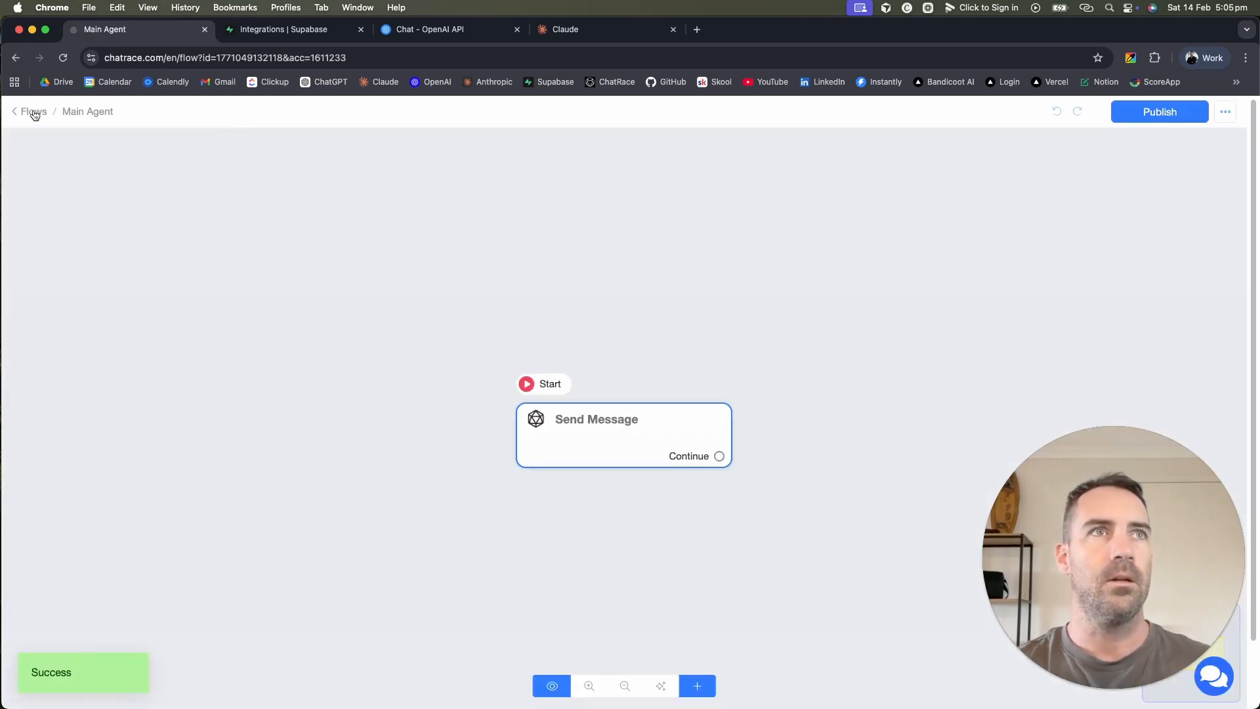
left_click(33, 113)
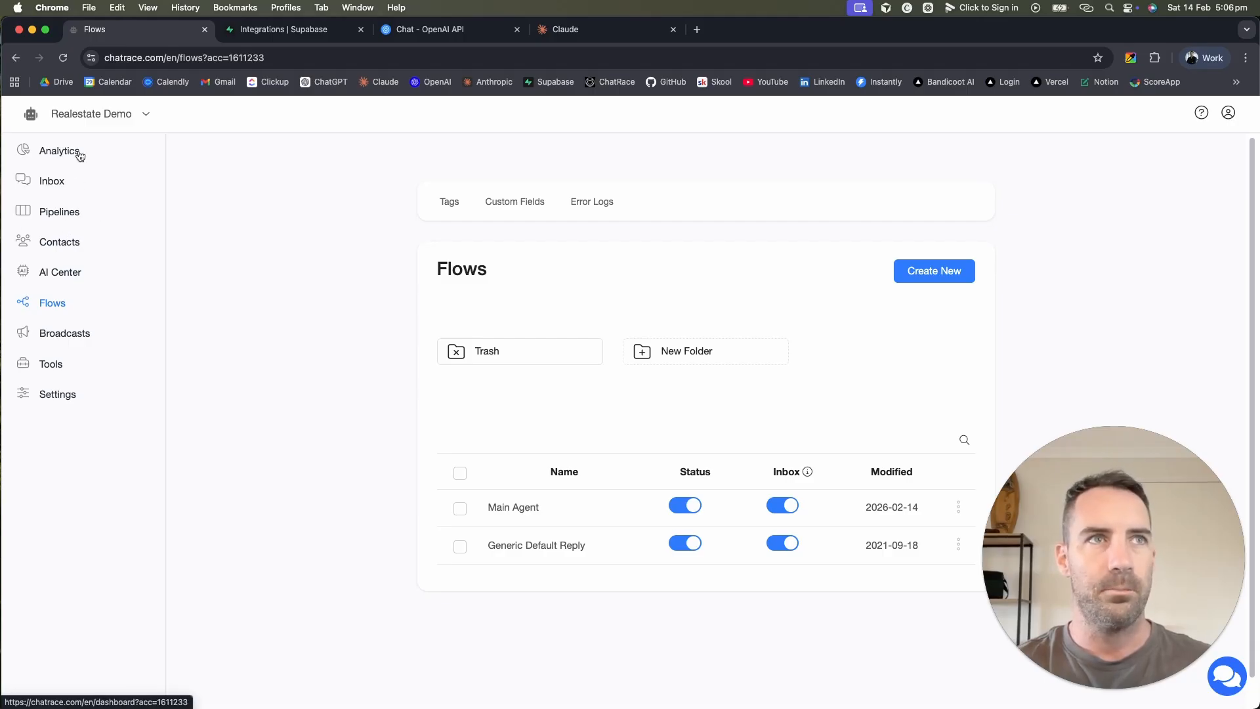
Step: Look through AI Center and Broadcasts, then scroll the Tools page down to Webhooks and back to the top
left_click(58, 278)
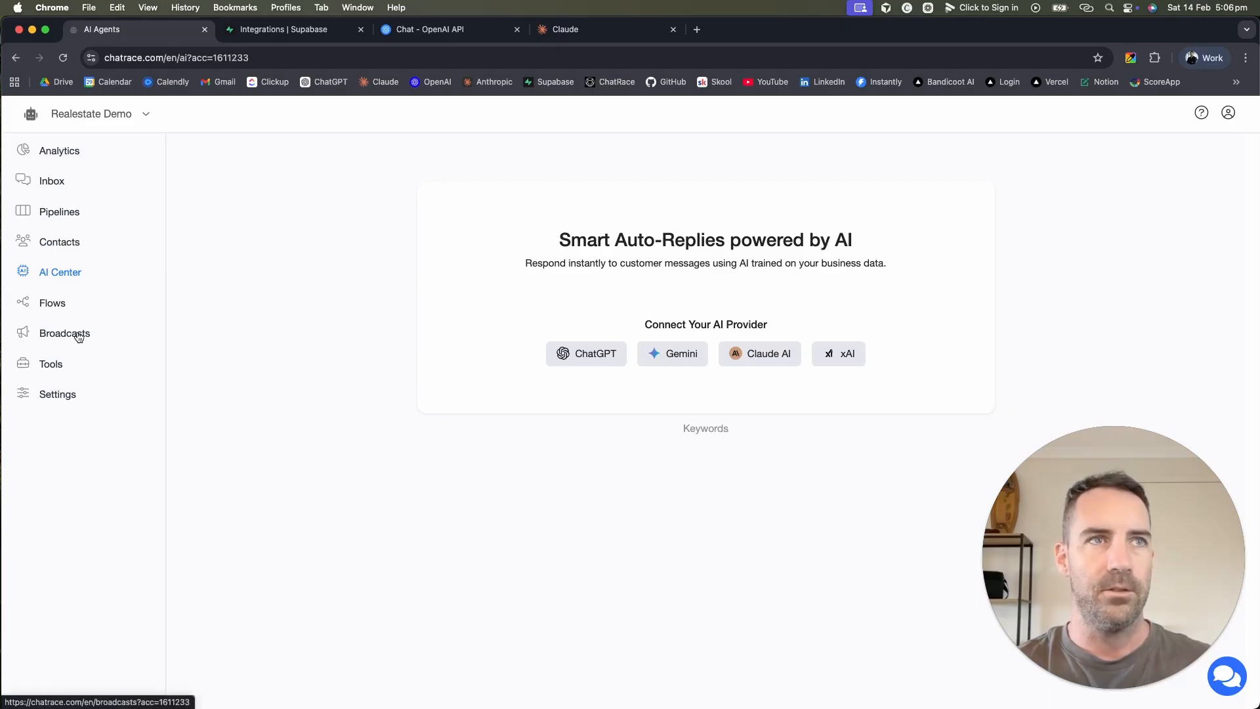
left_click(51, 336)
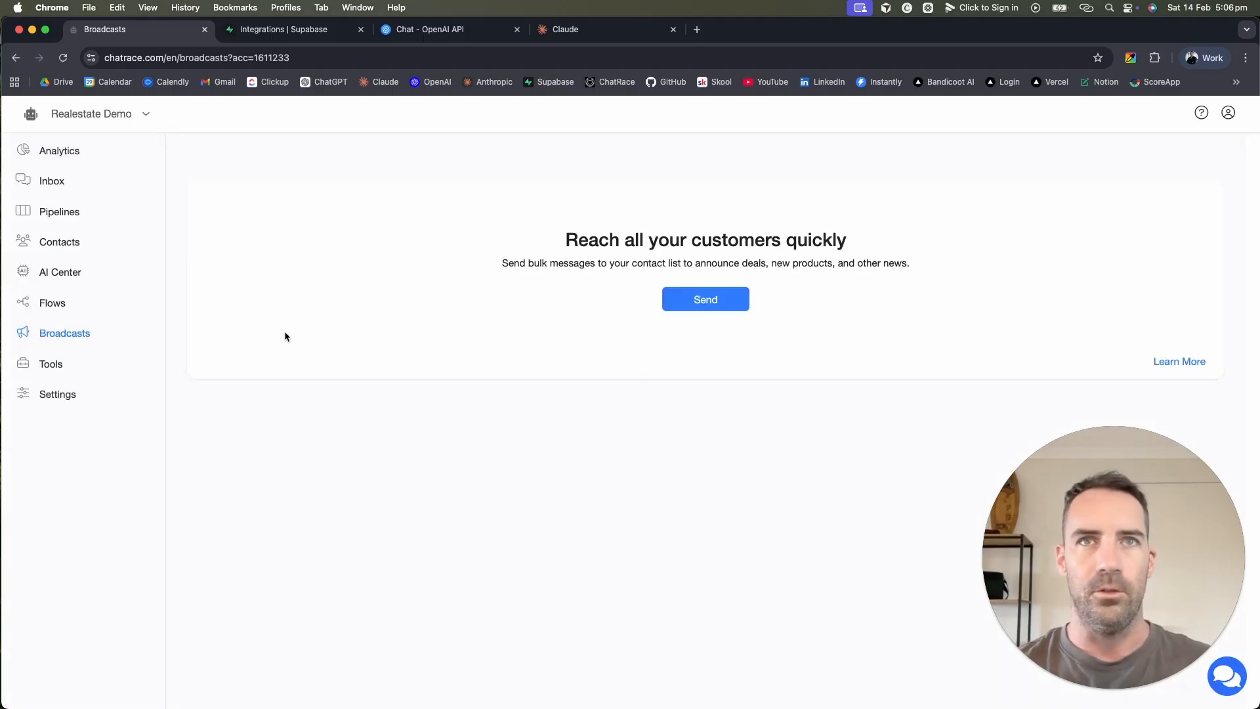
left_click(53, 366)
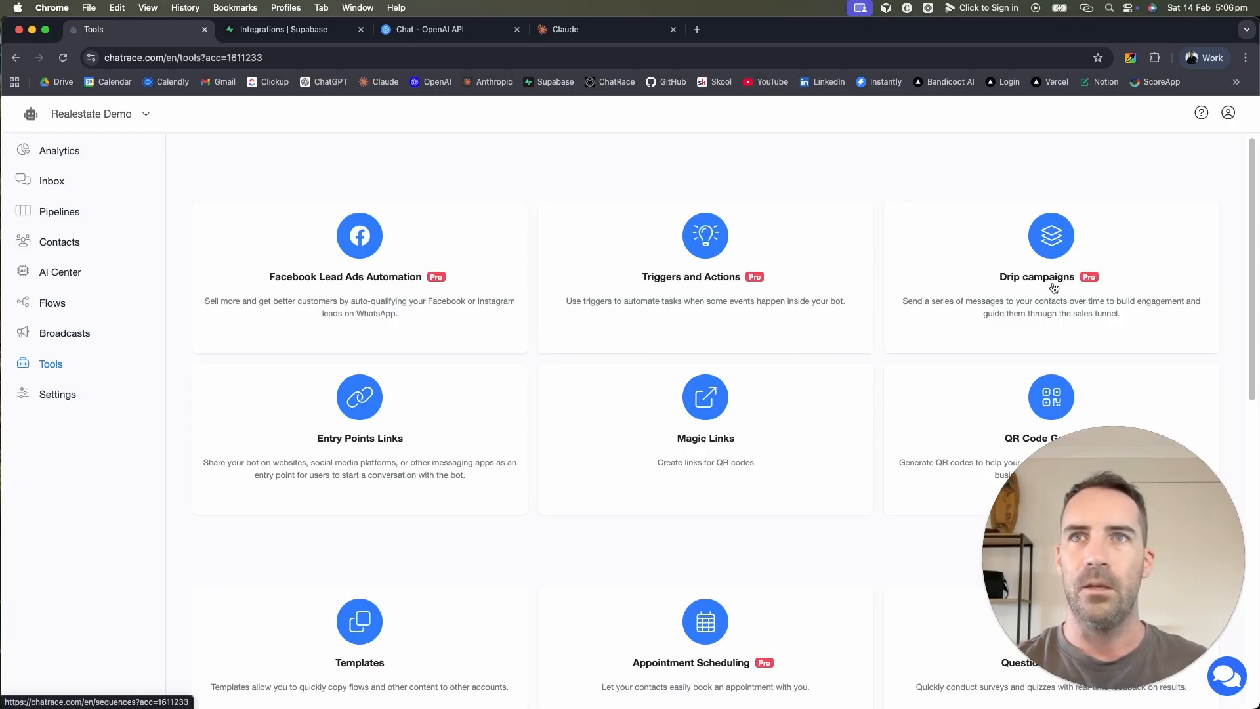
scroll(1054, 282, "down", 3)
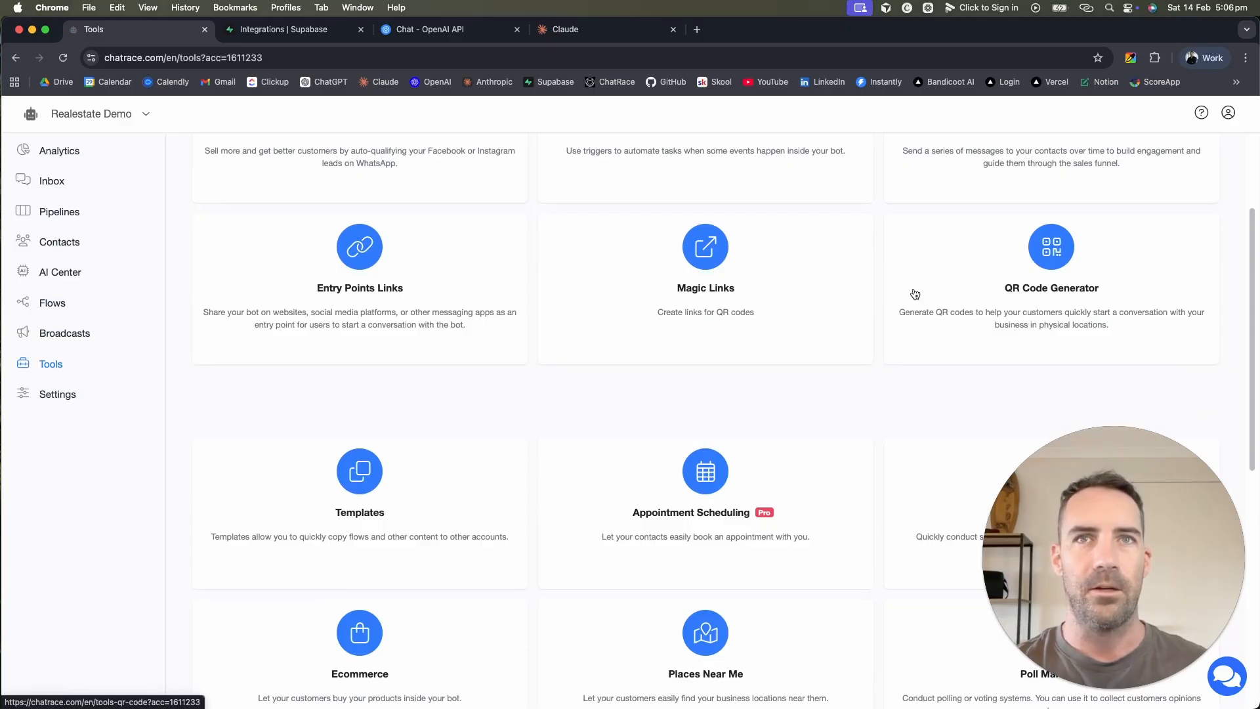
scroll(372, 411, "down", 6)
scroll(372, 411, "down", 2)
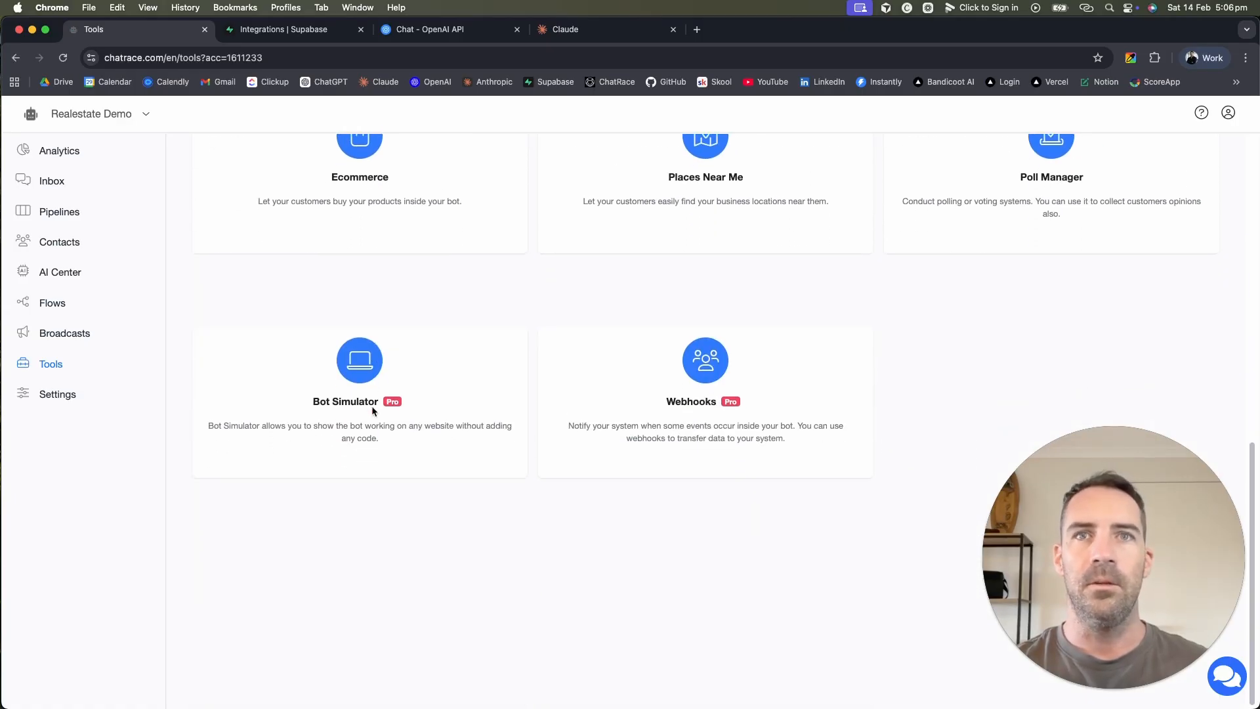
scroll(574, 408, "up", 10)
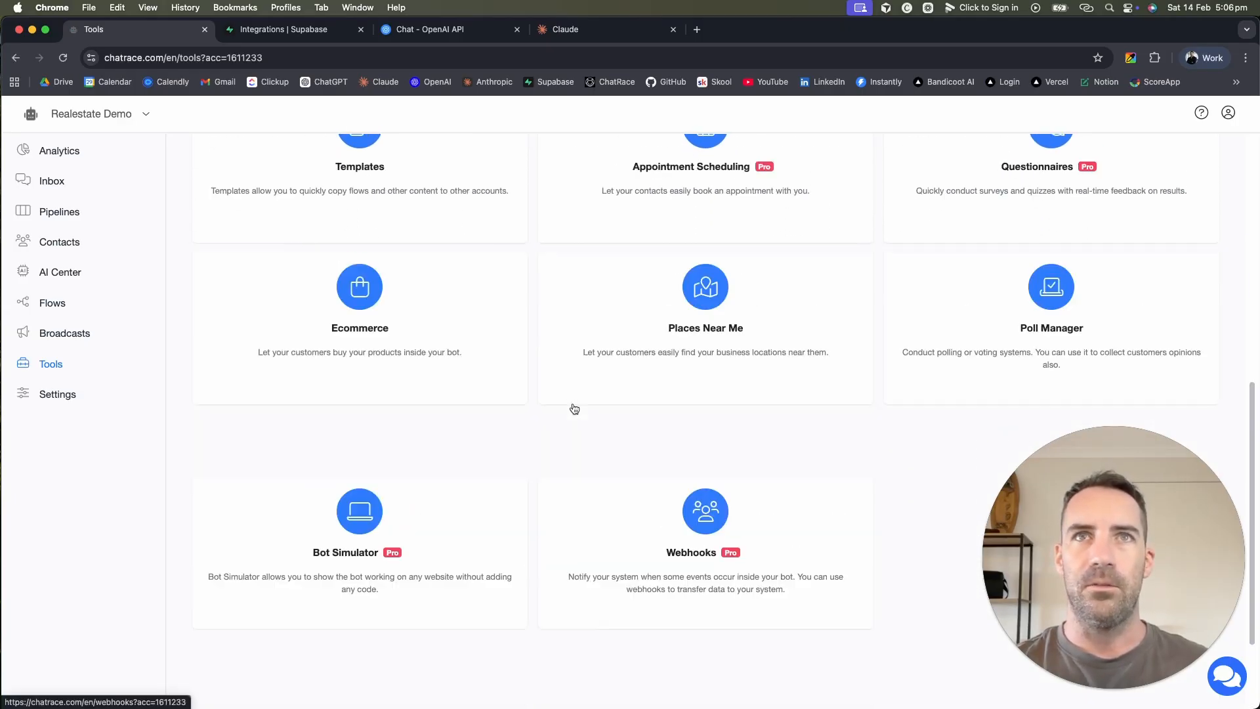
Step: Set the fallback flow to Main Agent in account Settings, save, and show the Integrations list
left_click(60, 395)
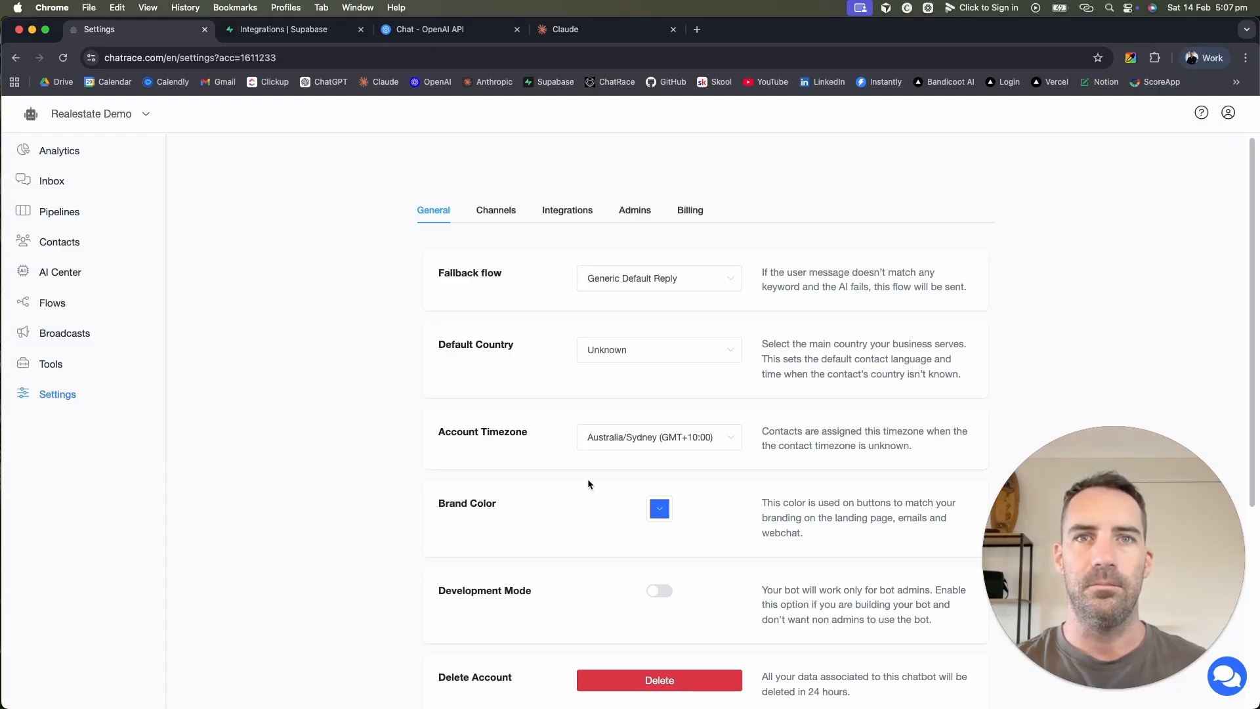
scroll(588, 484, "down", 5)
scroll(588, 483, "up", 5)
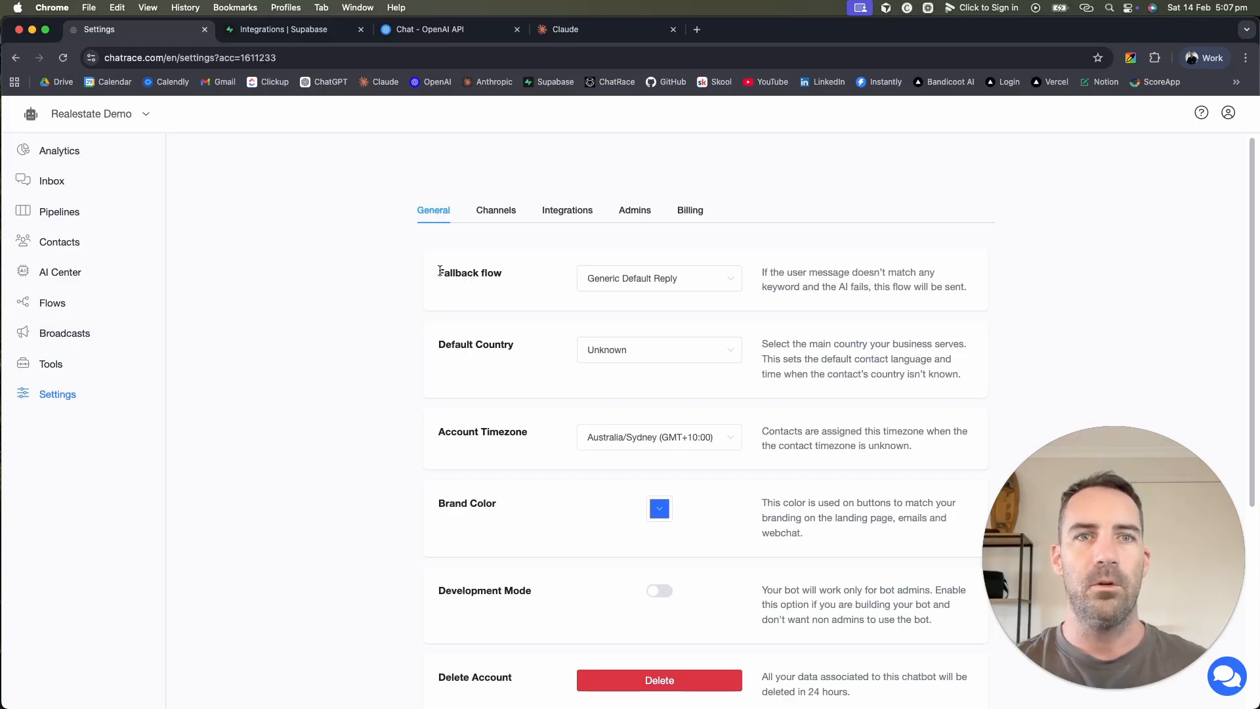
left_click_drag(439, 270, 538, 273)
left_click(538, 273)
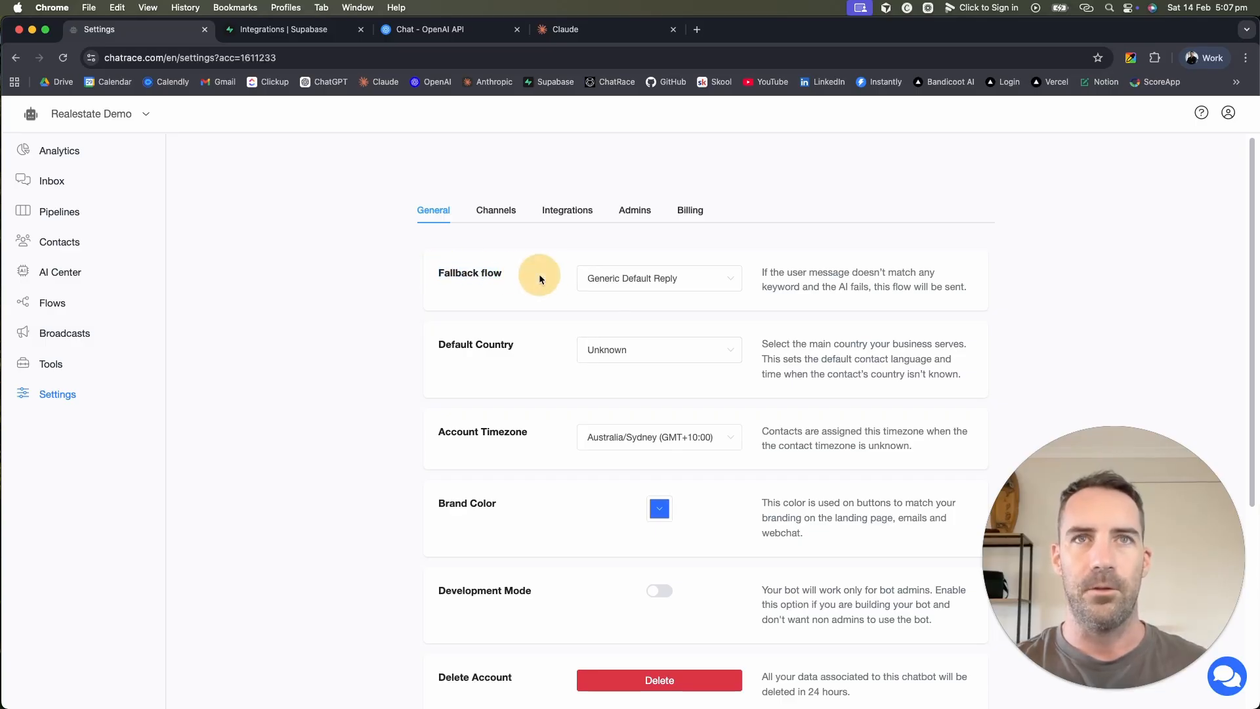
left_click(641, 282)
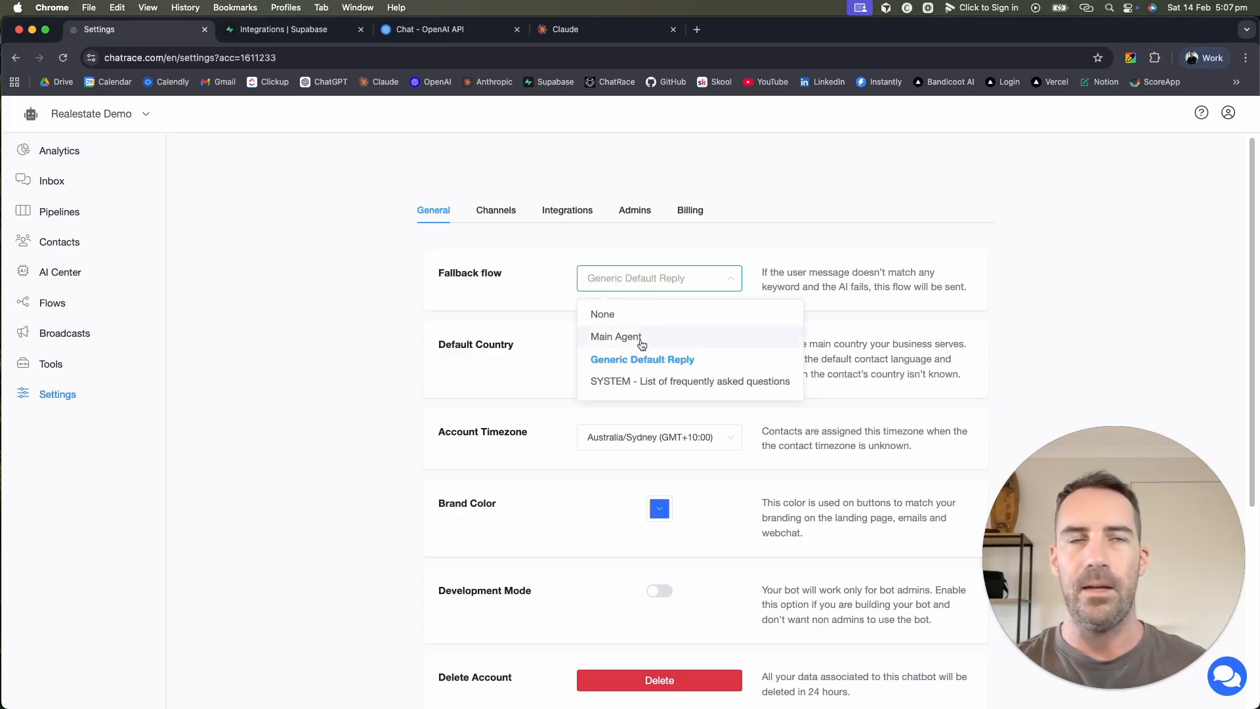
left_click(621, 346)
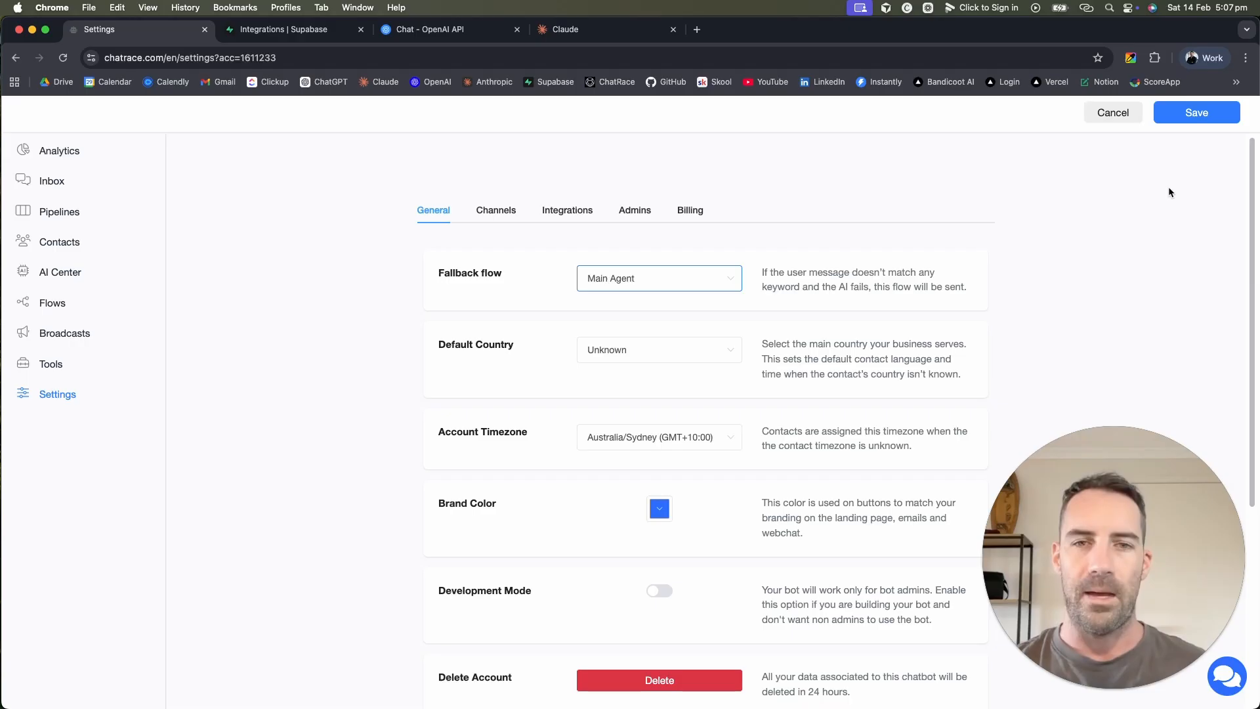
left_click(1196, 113)
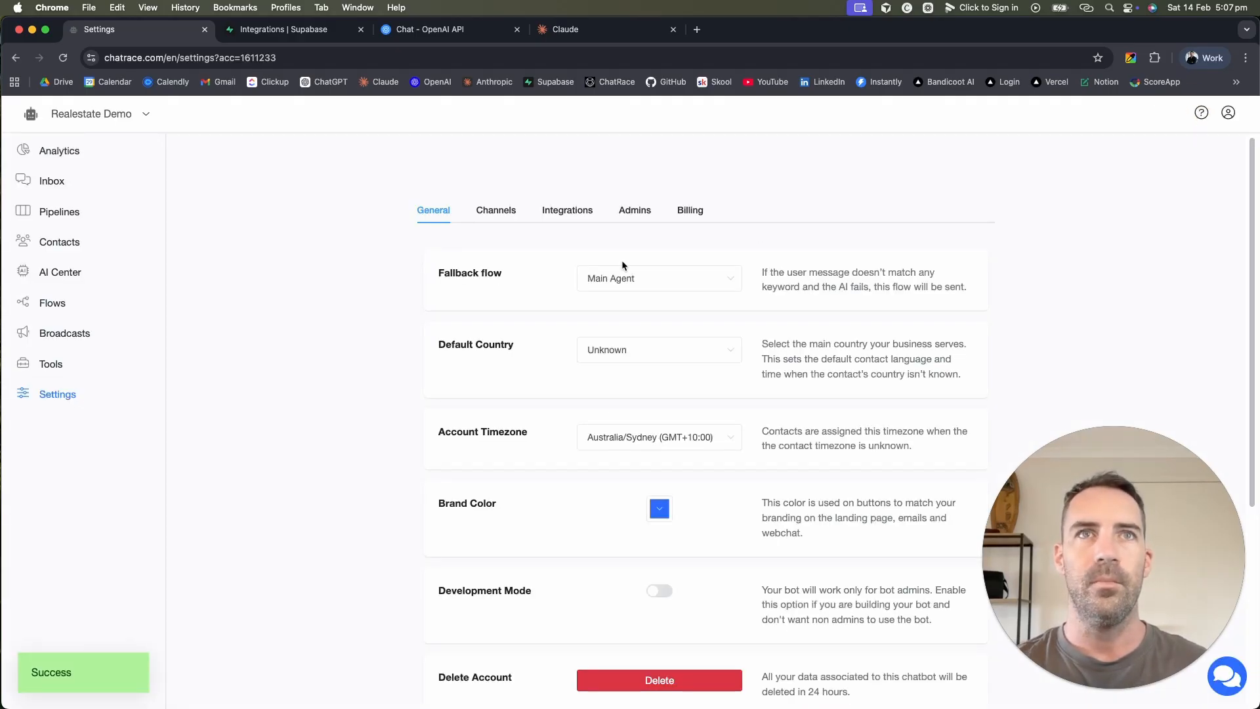
left_click(572, 216)
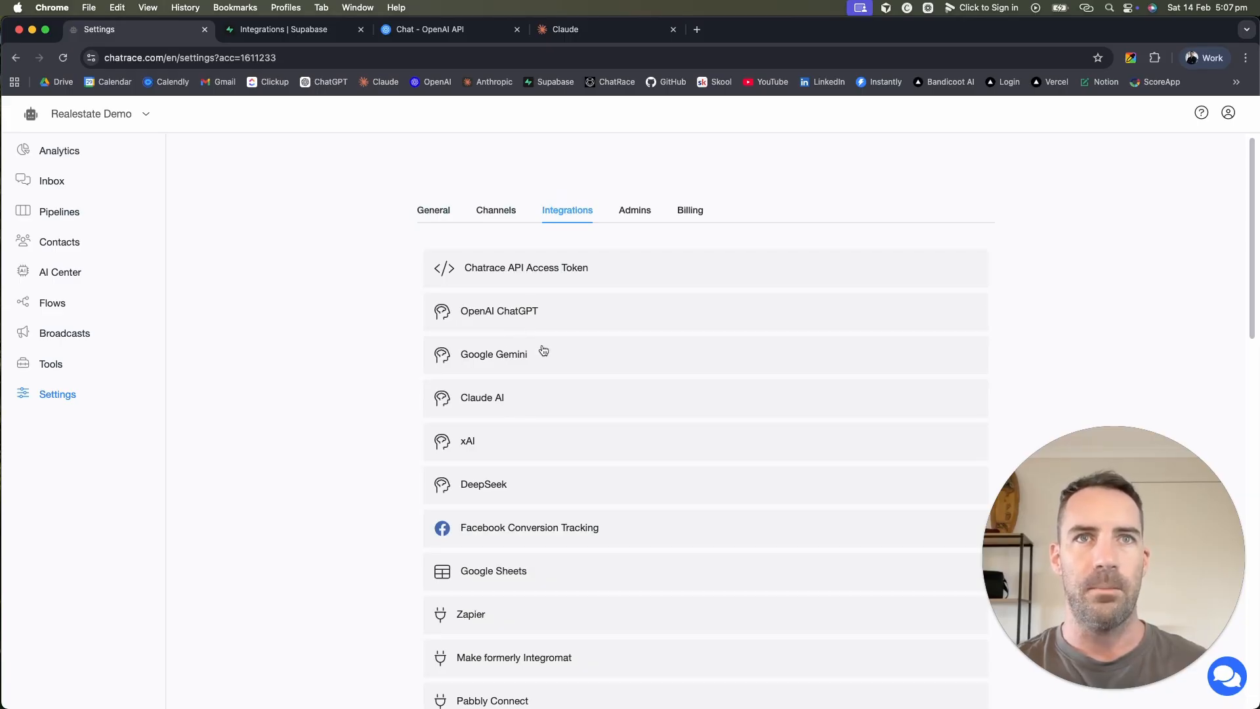
Step: Expand OpenAI ChatGPT and bring up its API key prompt, then go to the OpenAI Platform
left_click(517, 317)
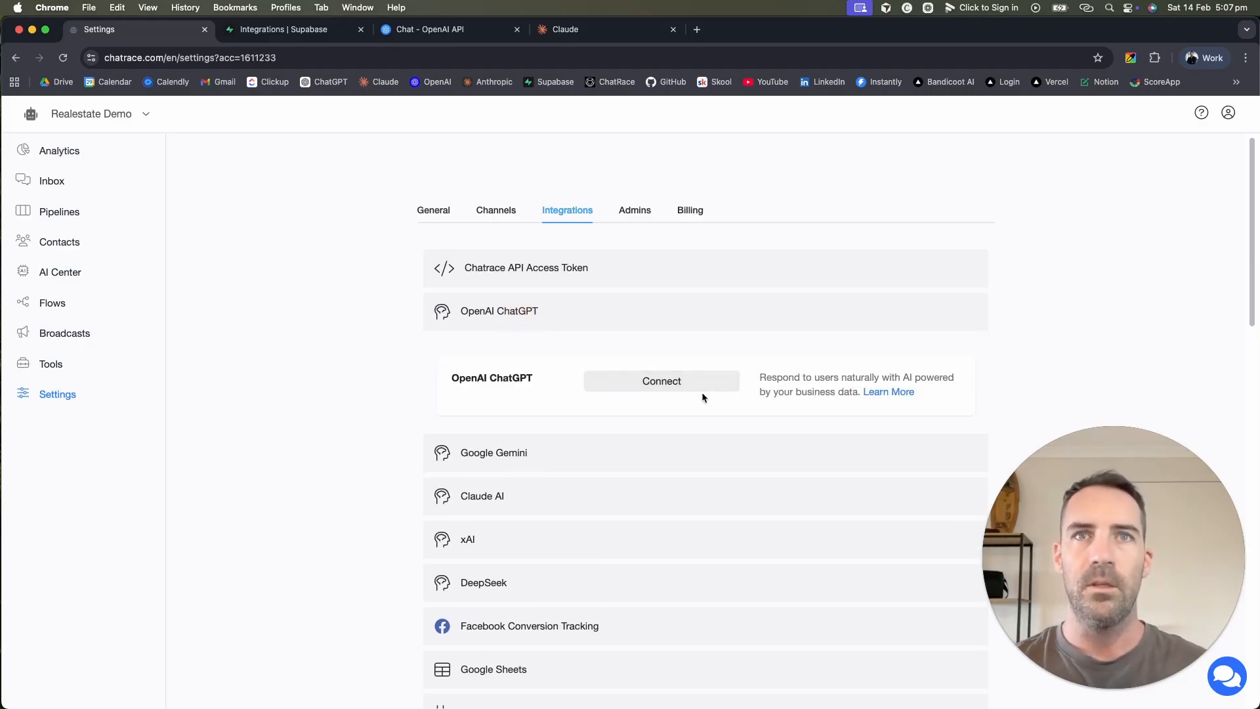
left_click(673, 386)
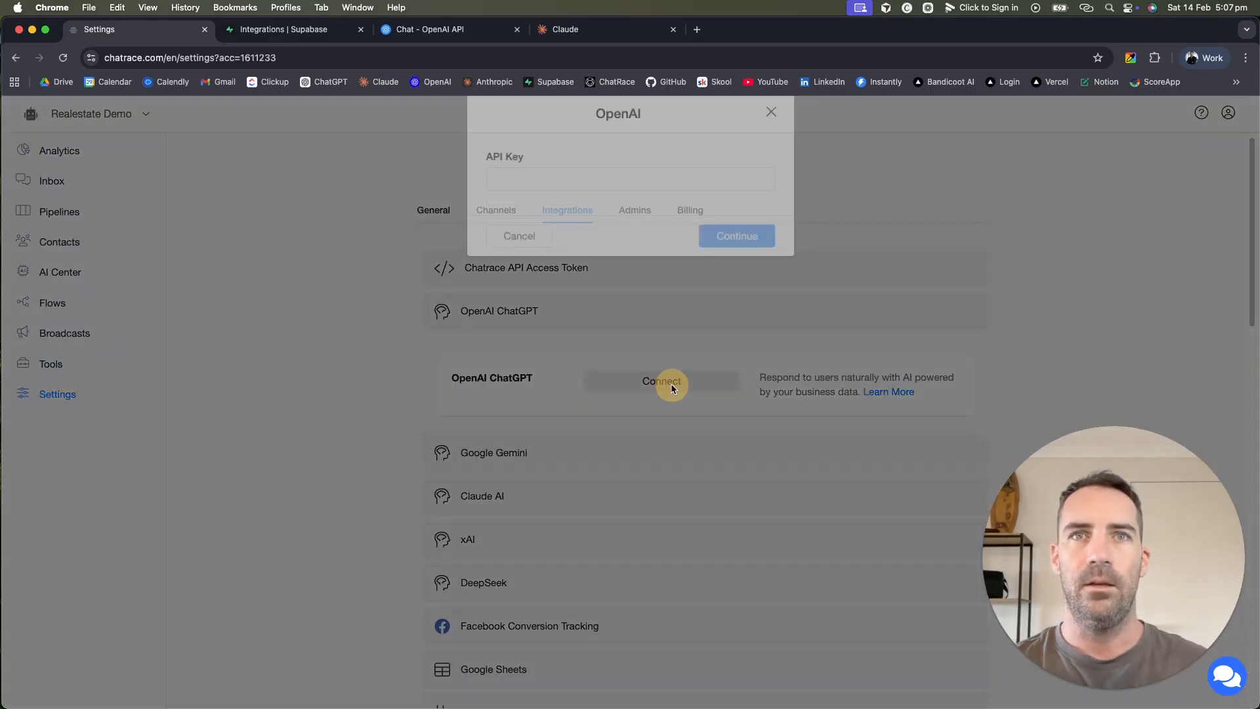
left_click(616, 197)
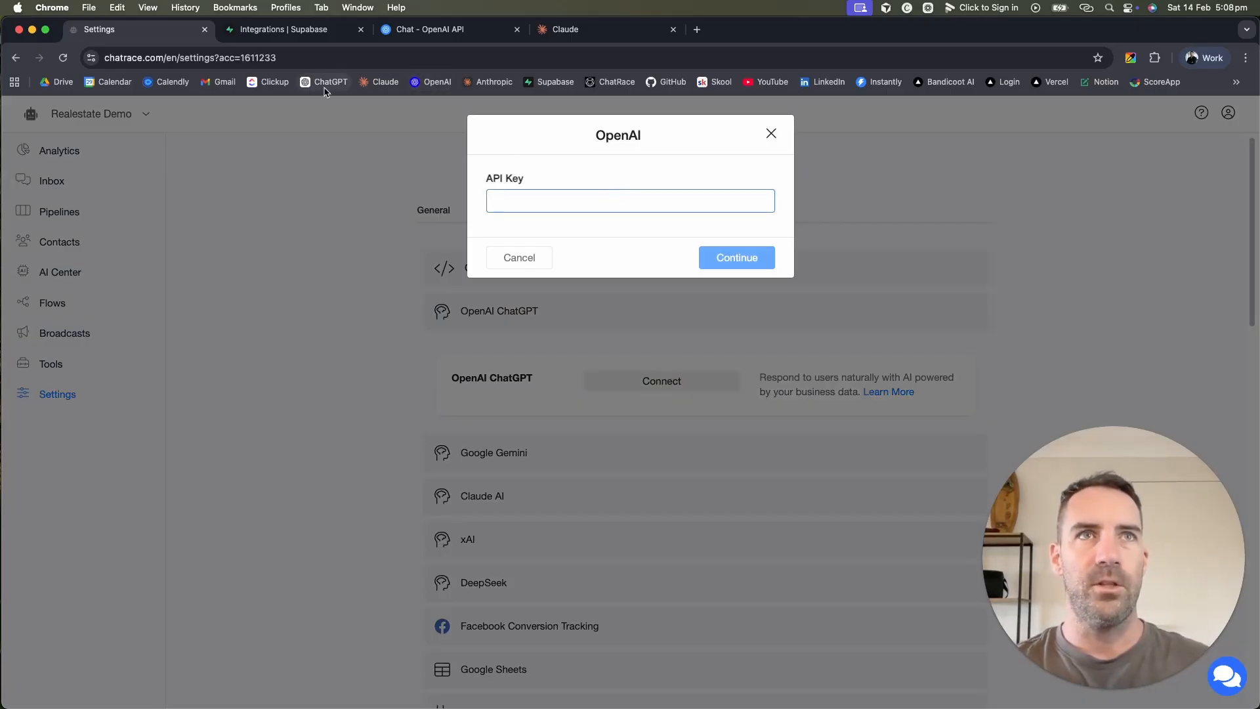
left_click(456, 27)
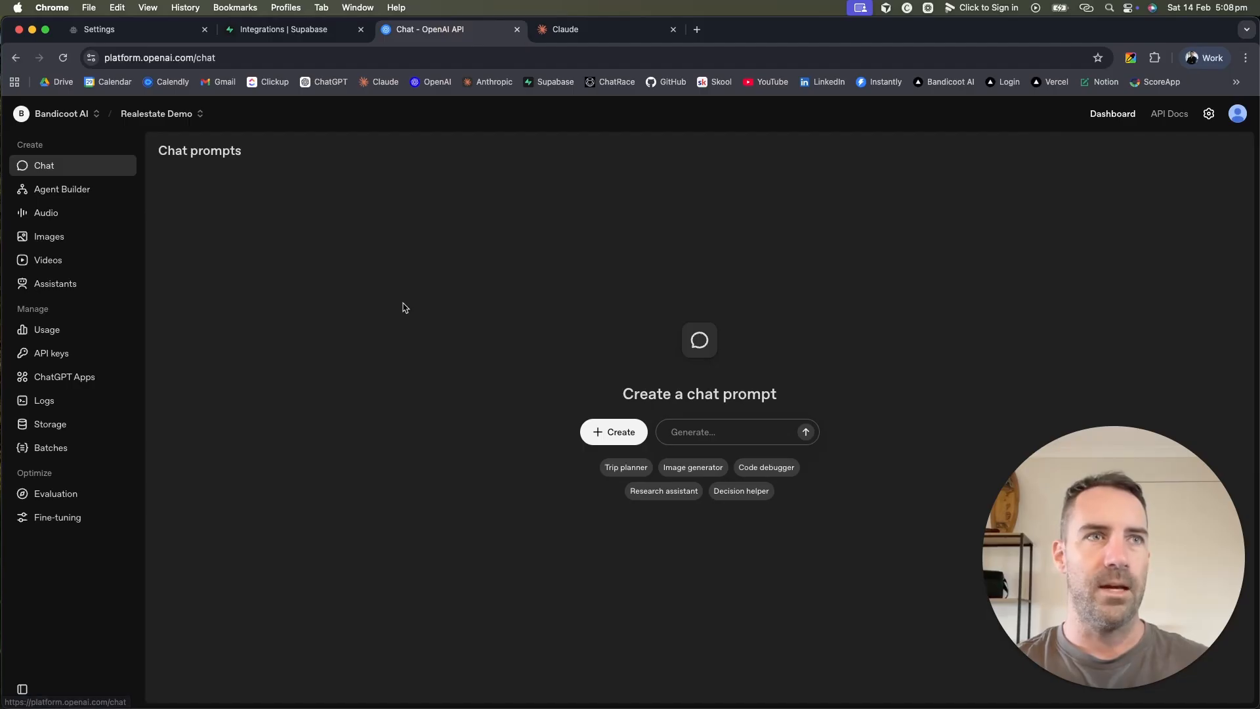
Step: Generate a secret key named 'Realestate Demo' on the API keys page and copy it
left_click(57, 354)
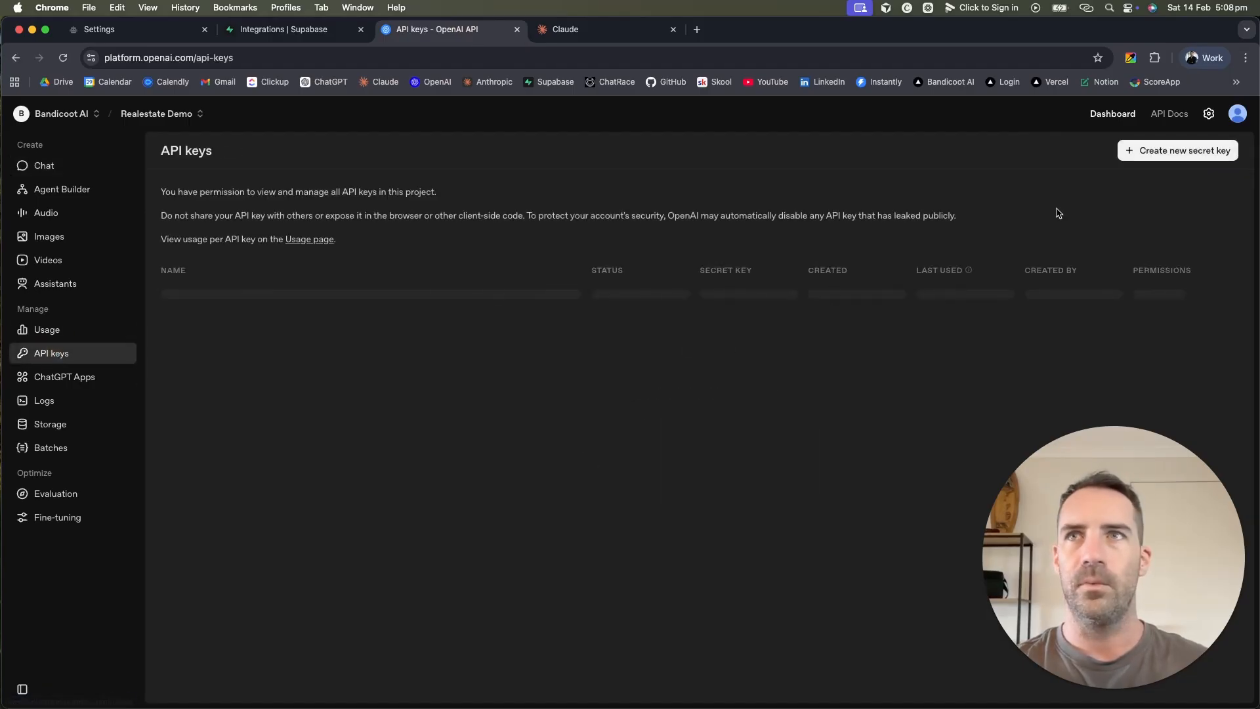
left_click(1166, 154)
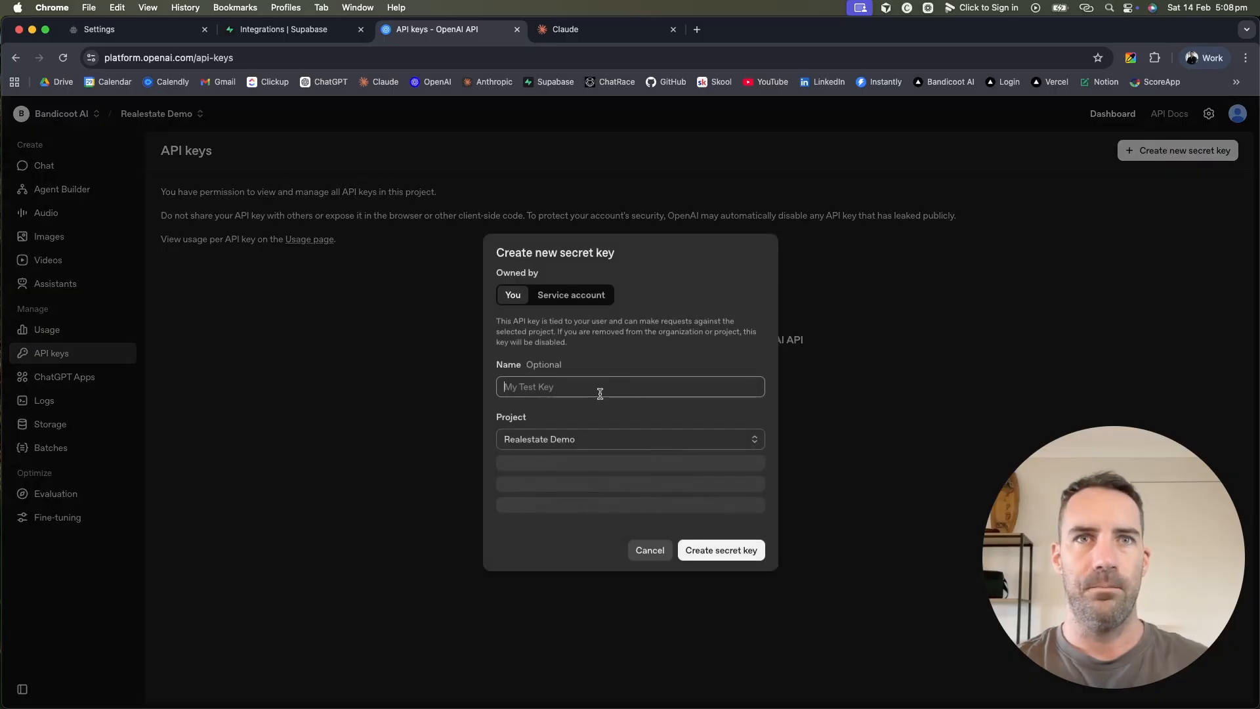
type("Realest")
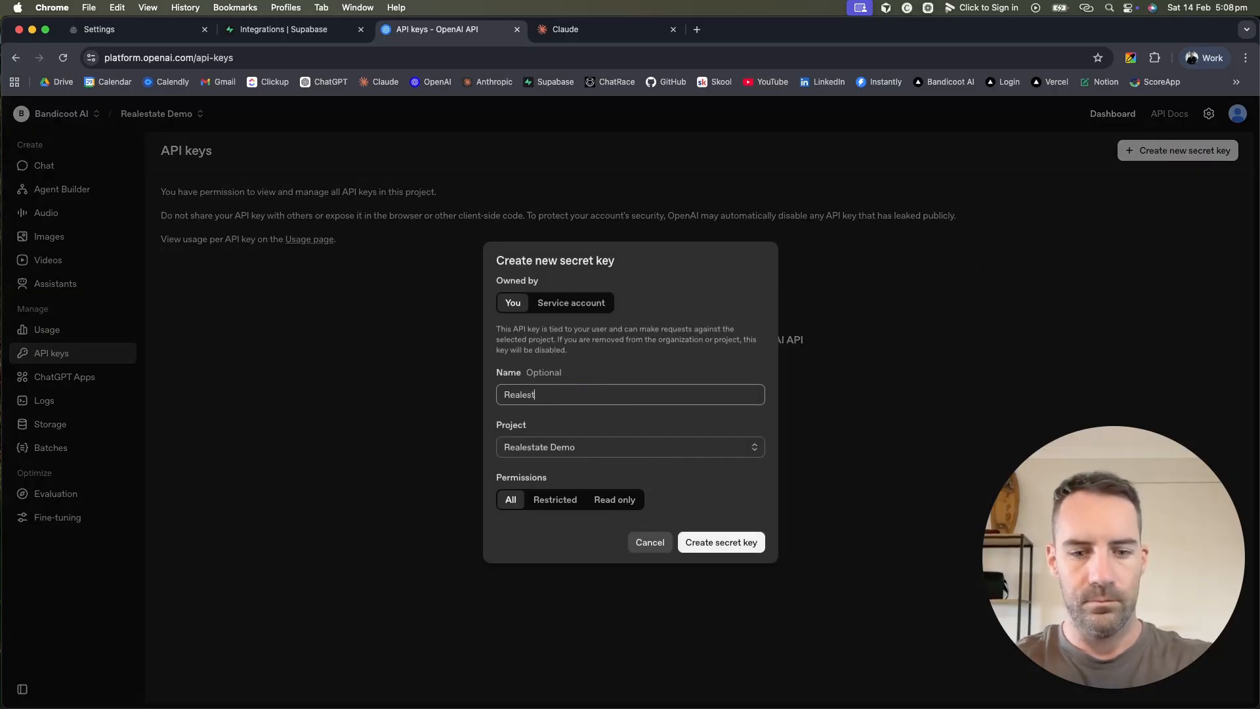
type("ate Demo")
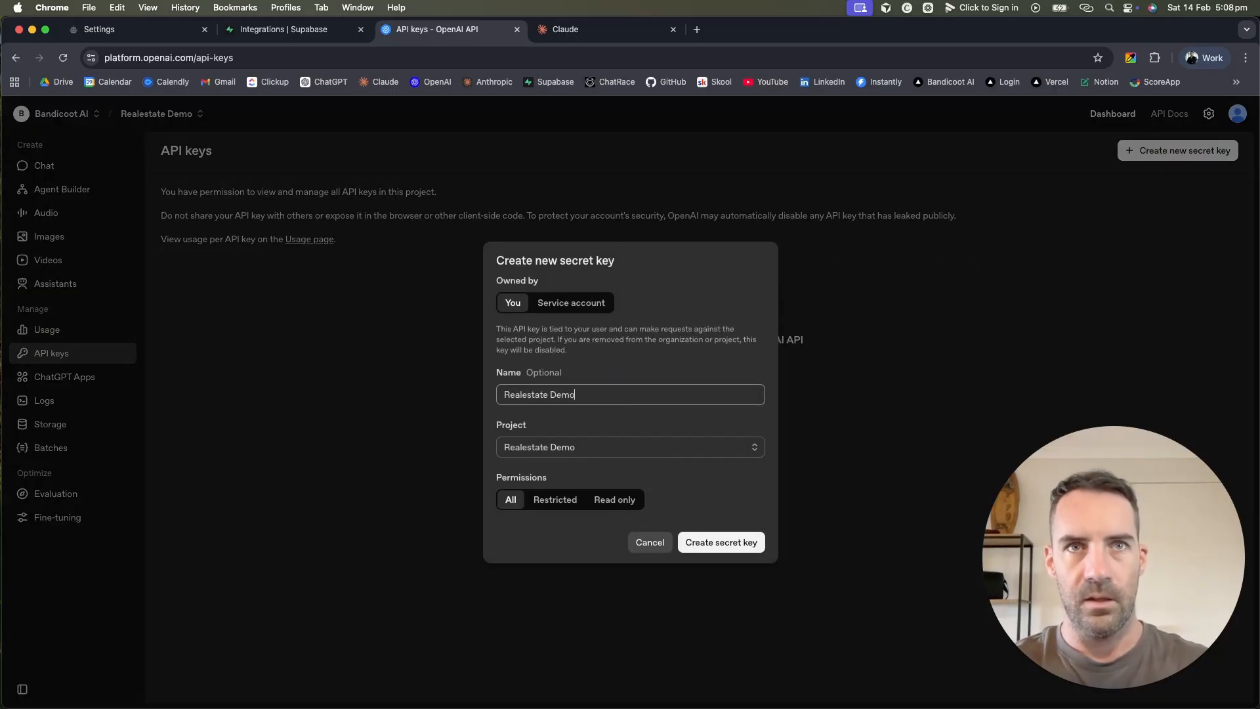
left_click(726, 542)
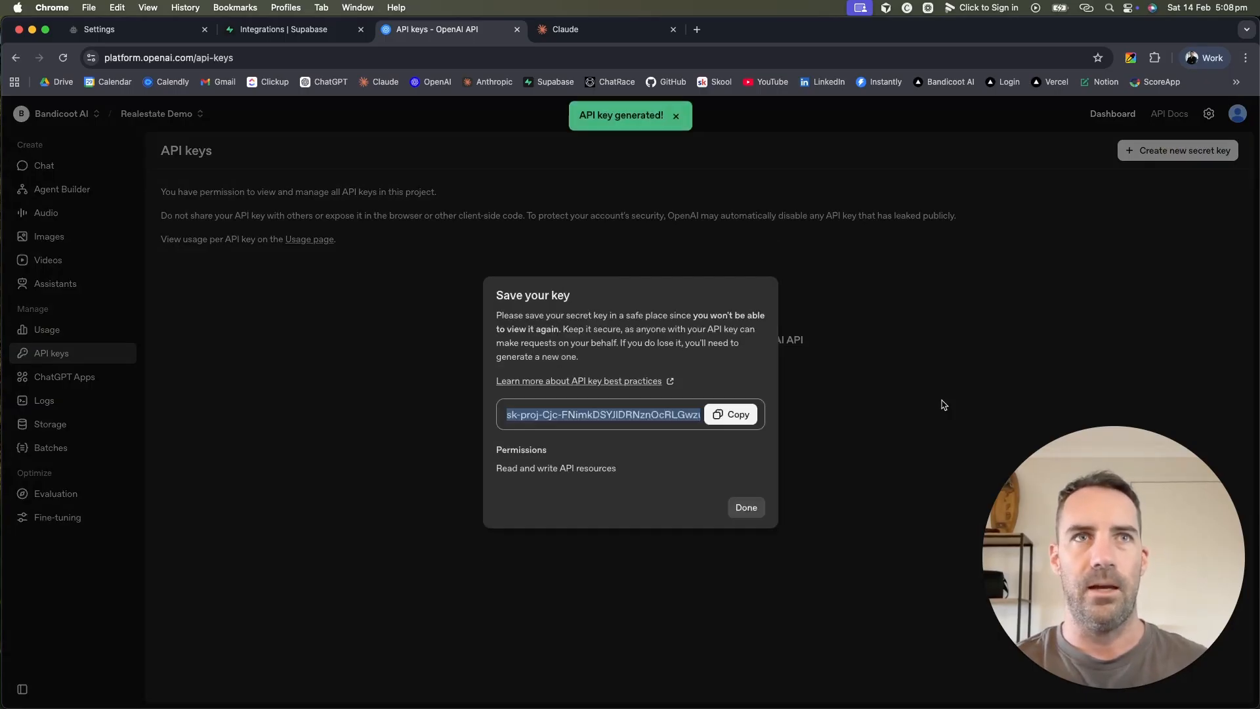
left_click(735, 416)
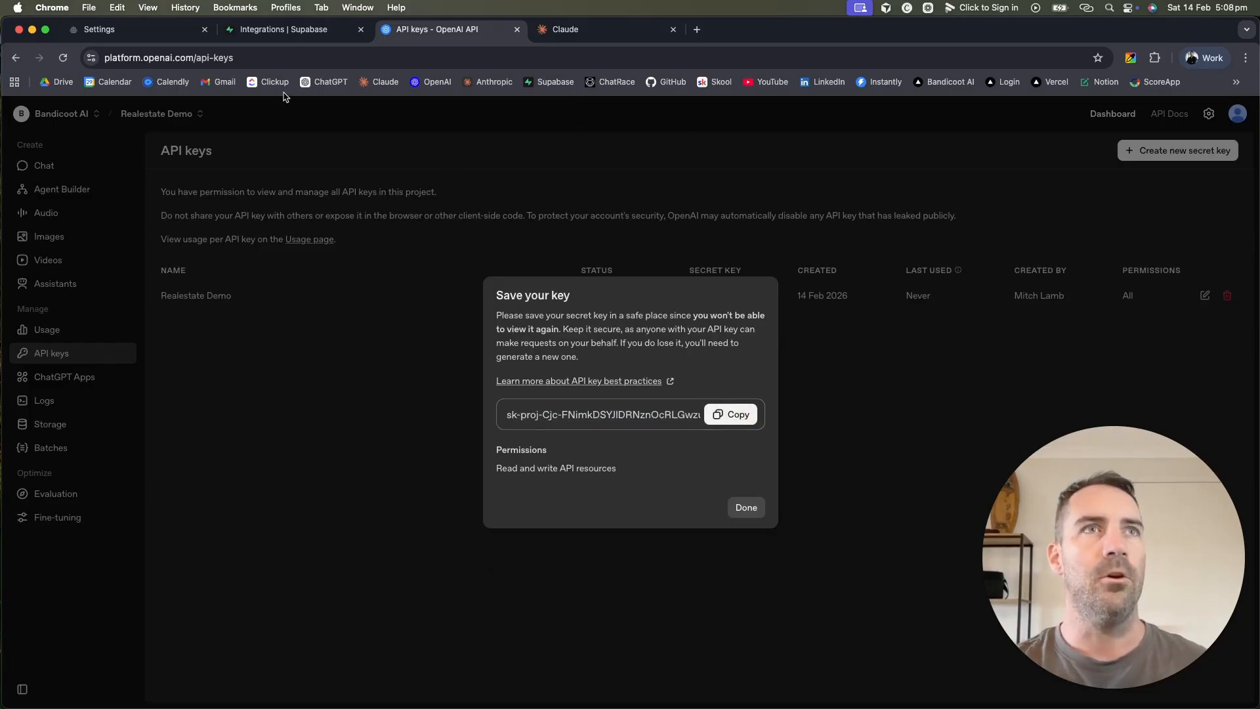
Step: Connect OpenAI ChatGPT with the copied key, then turn off and save AI auto reply
left_click(166, 33)
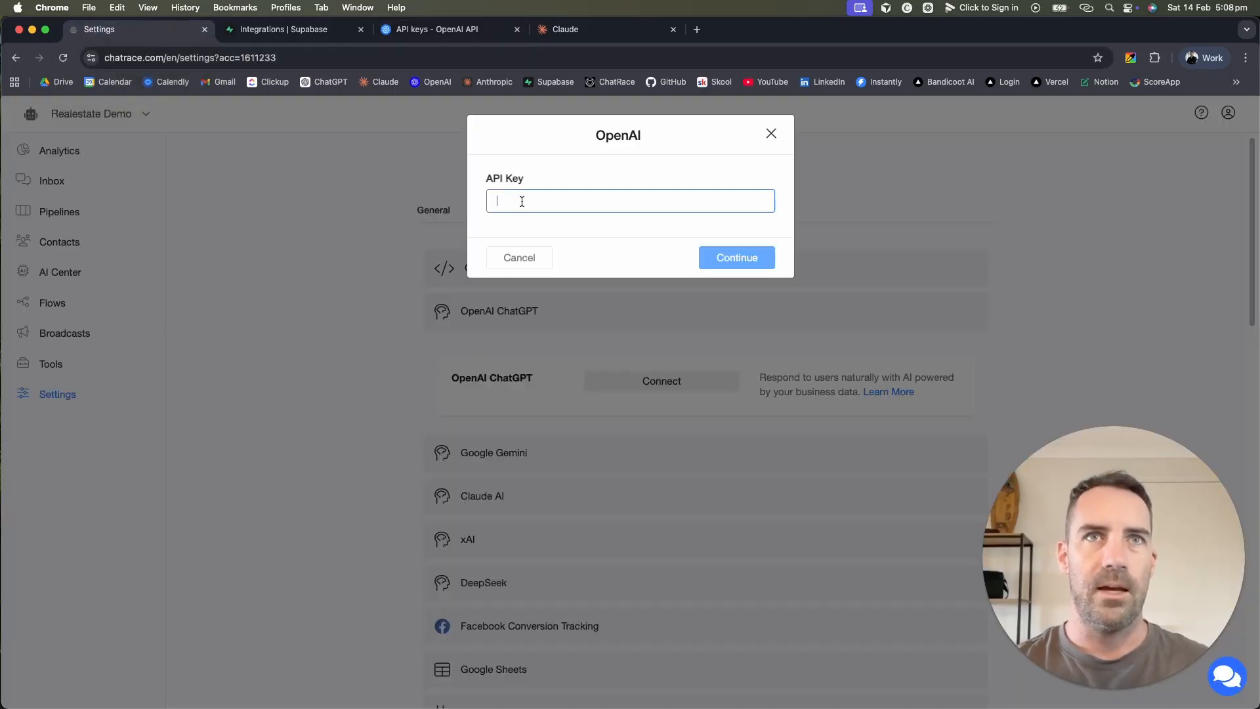
key("super+v")
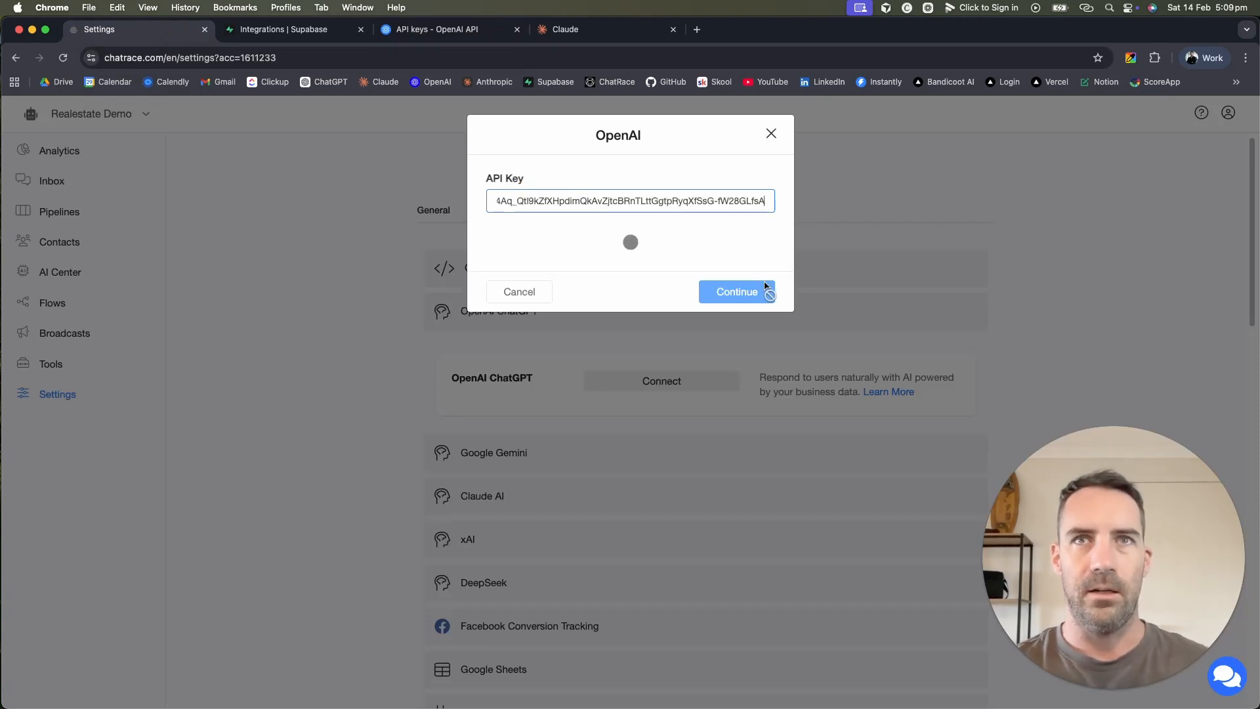
left_click(748, 257)
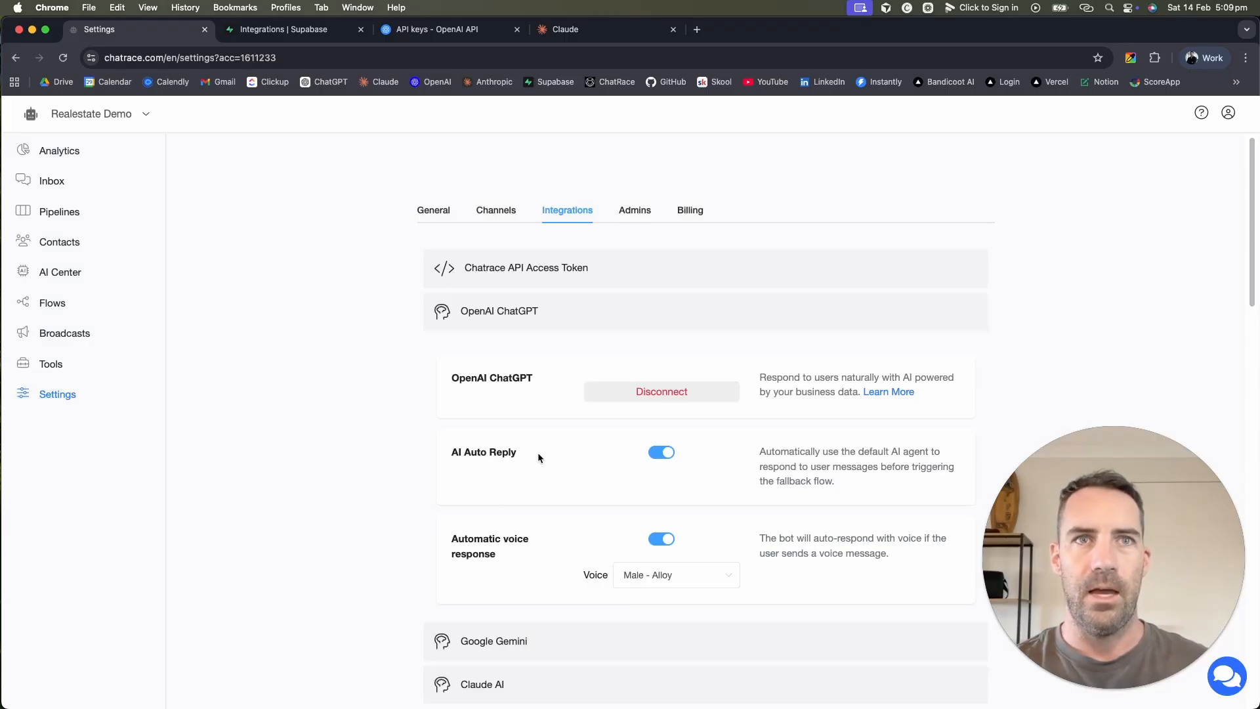
left_click(655, 454)
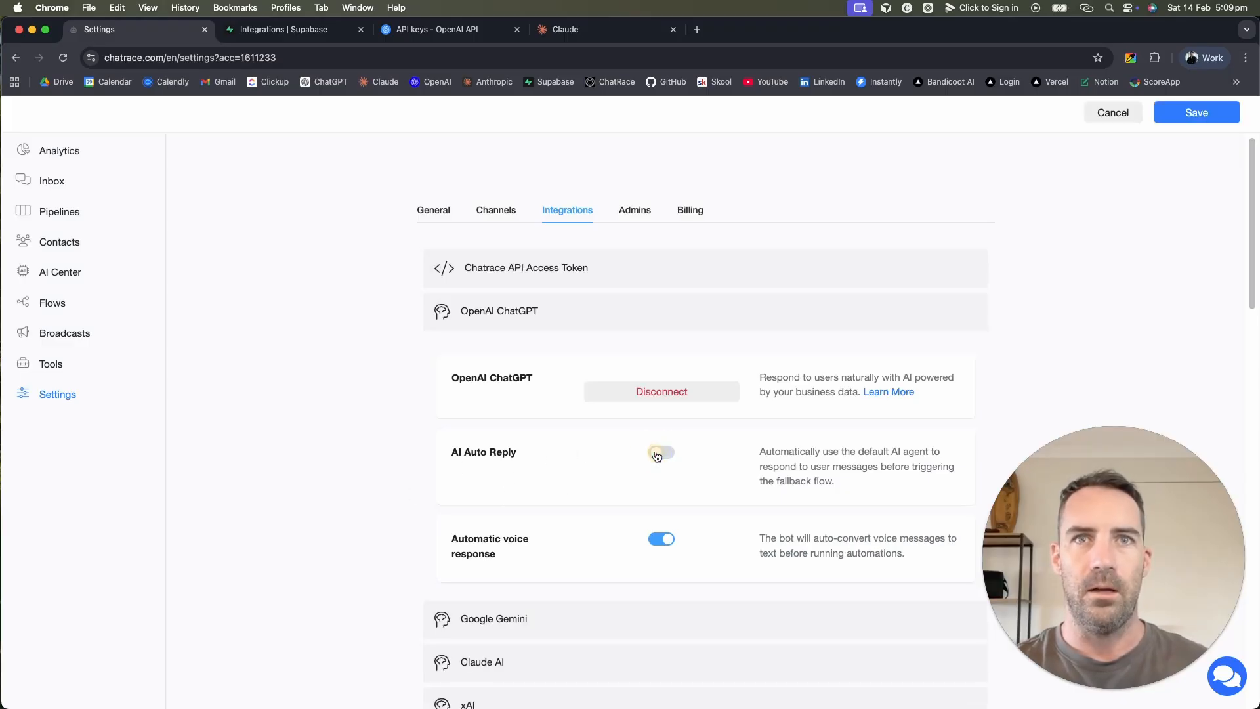
left_click(1208, 122)
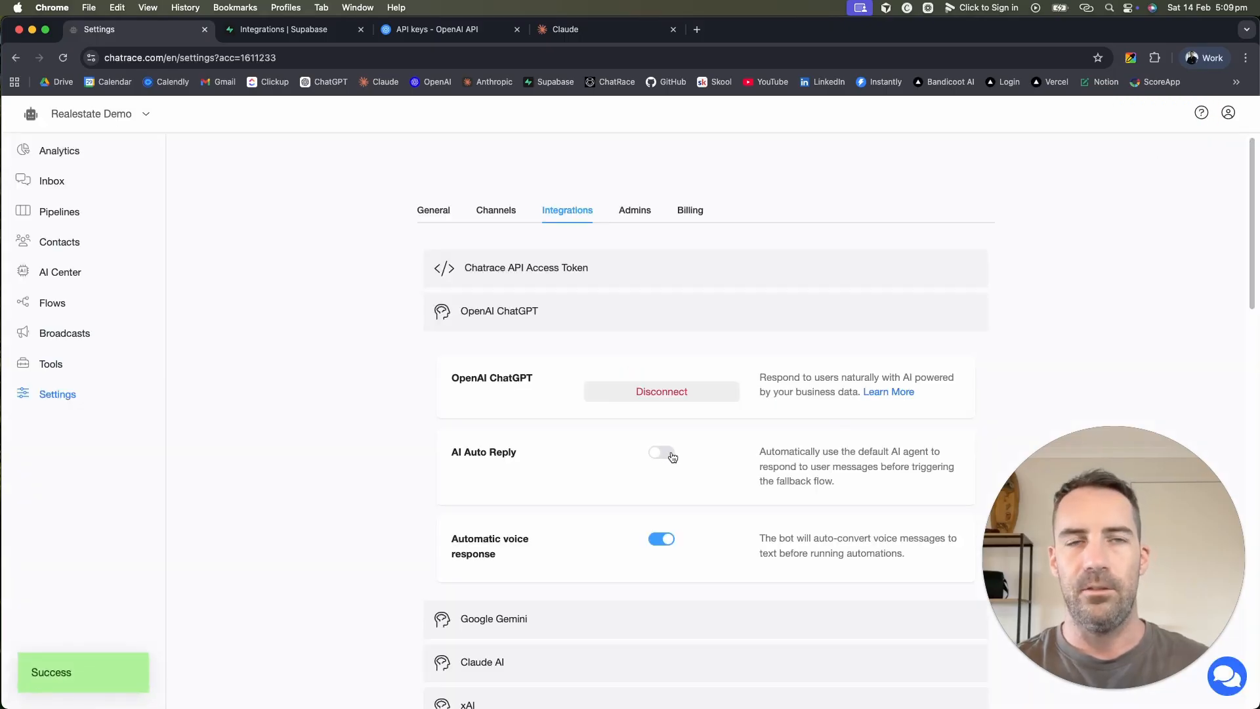
Step: Review the fallback flow and channels, then turn off and save automatic voice response before opening Flows
left_click(429, 210)
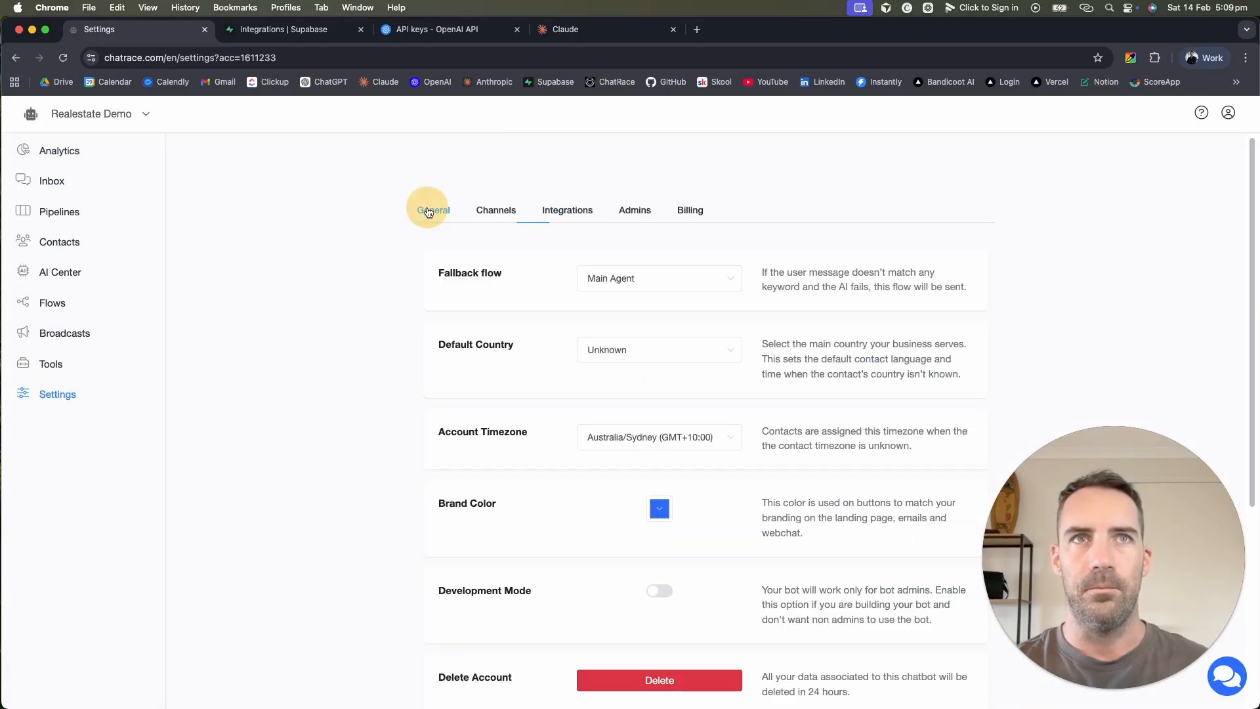
left_click(634, 288)
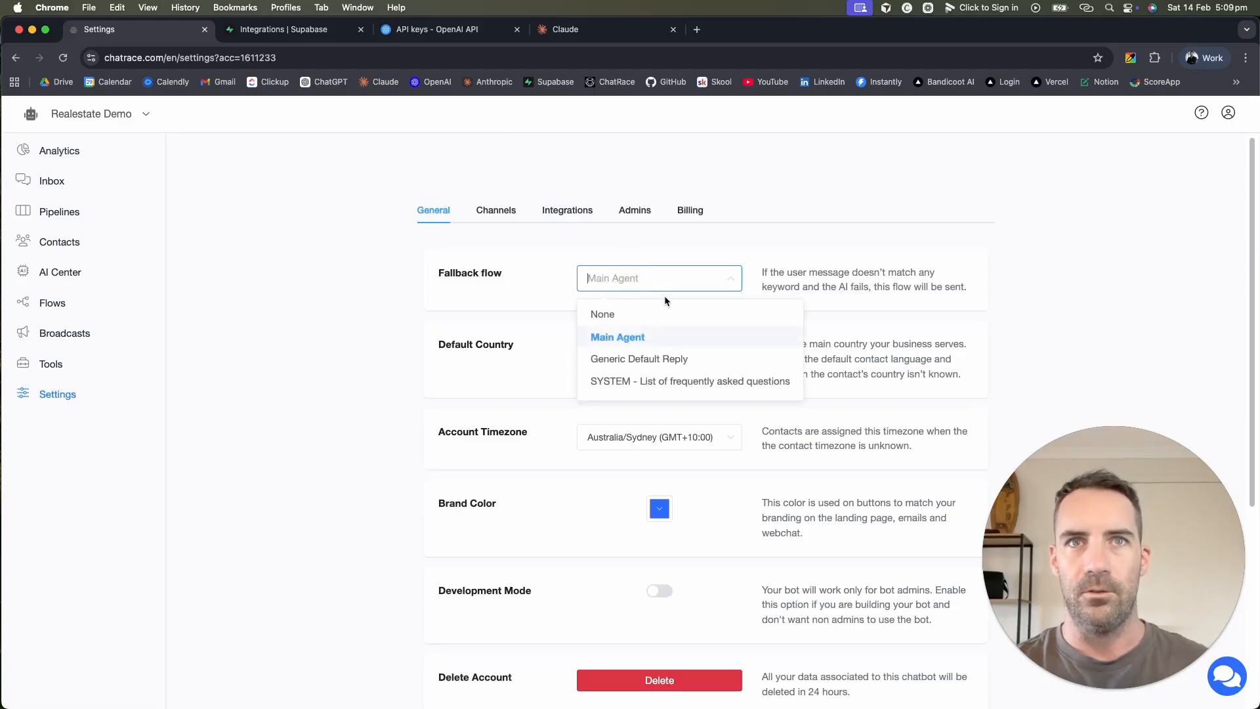
left_click(639, 286)
left_click(494, 210)
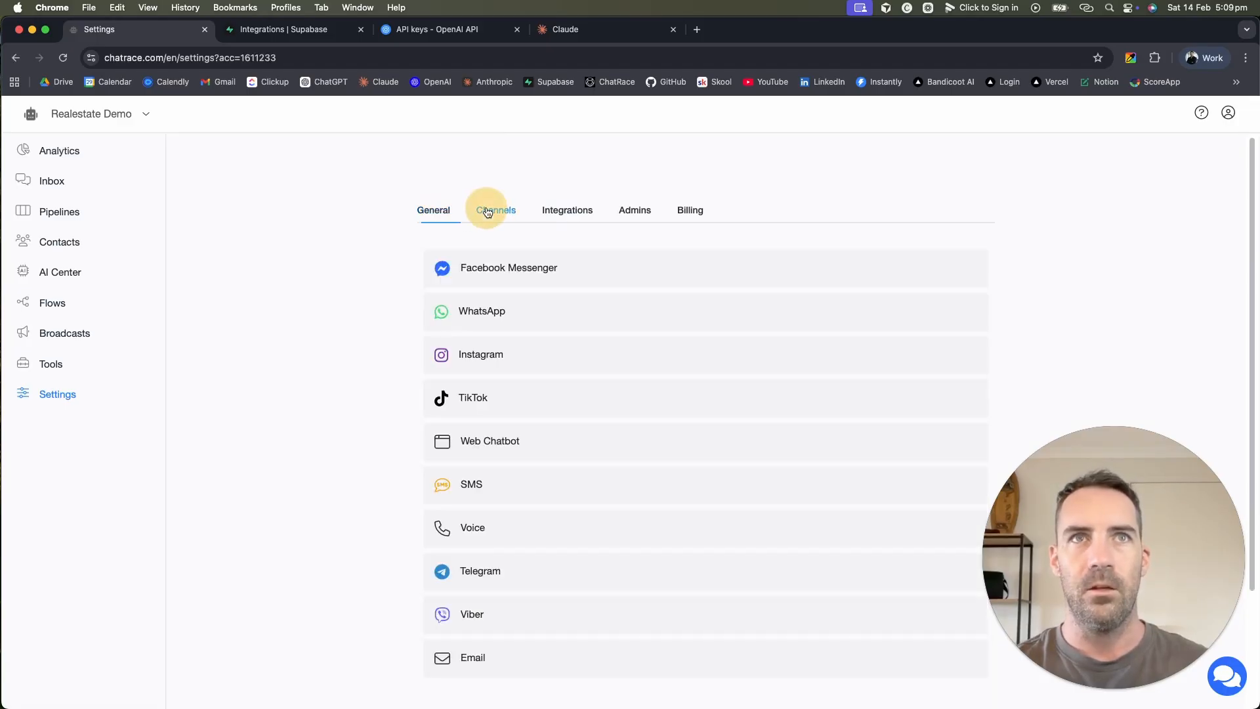
left_click(567, 210)
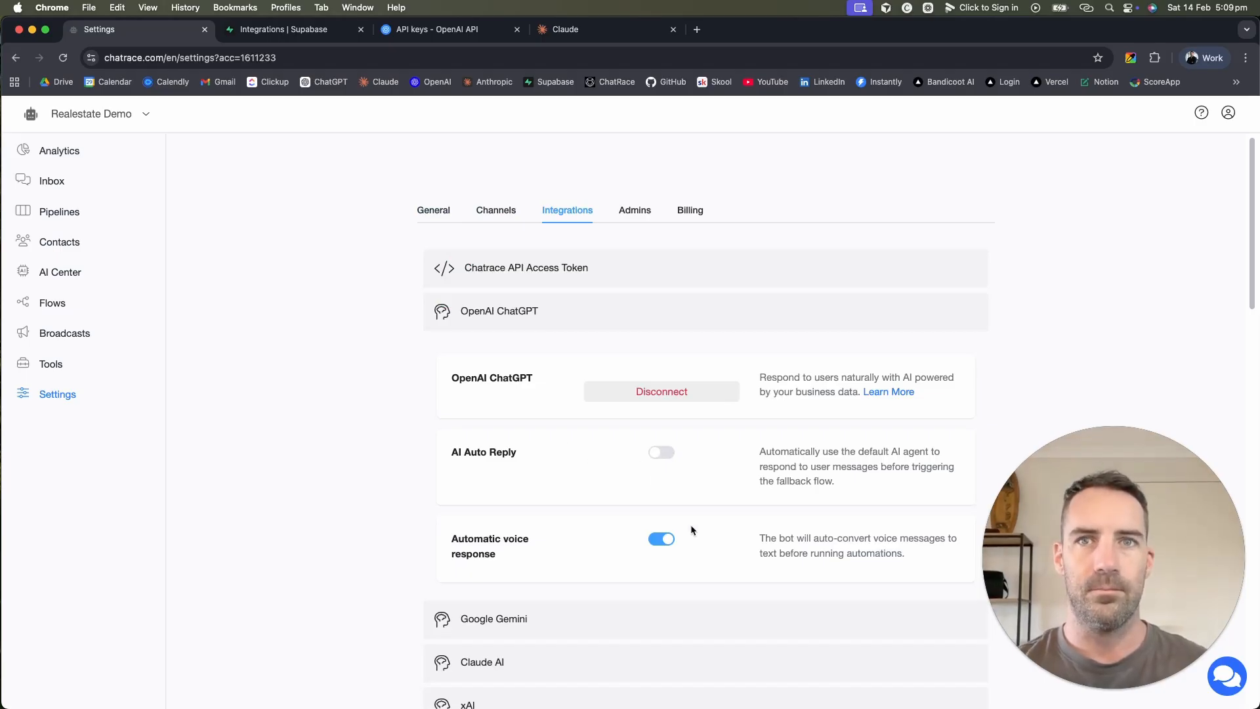
left_click(662, 538)
left_click(1179, 120)
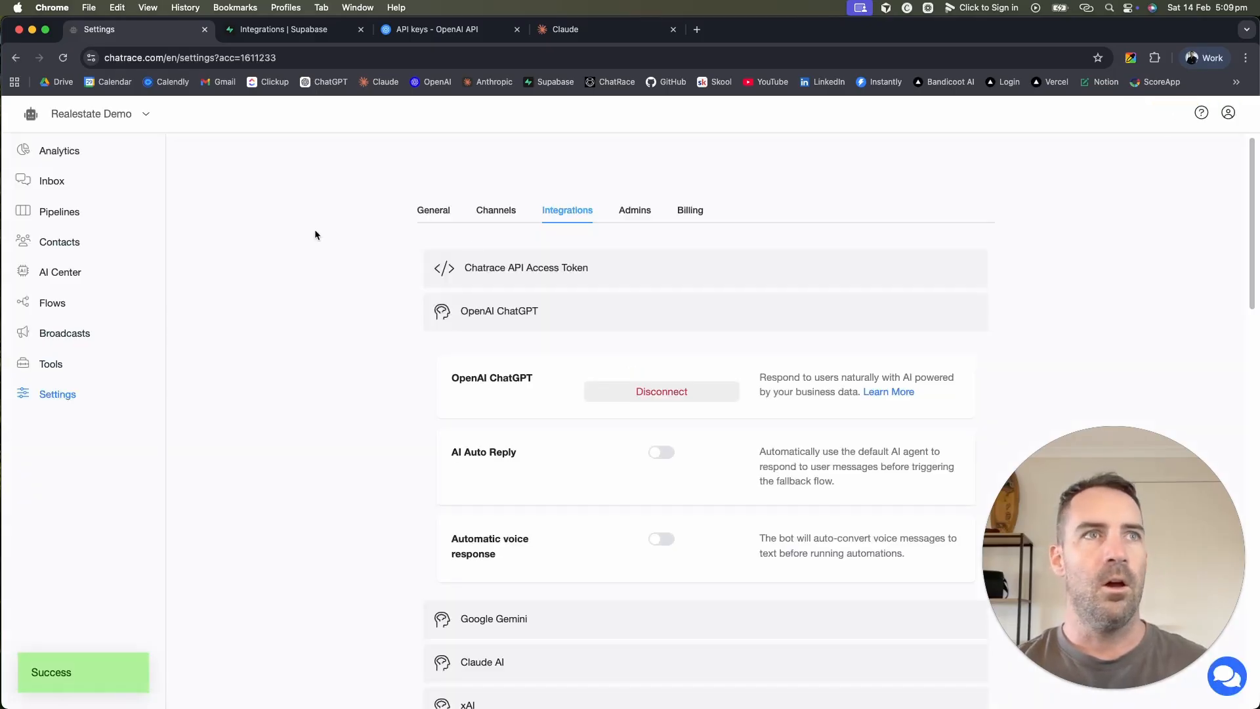
left_click(45, 304)
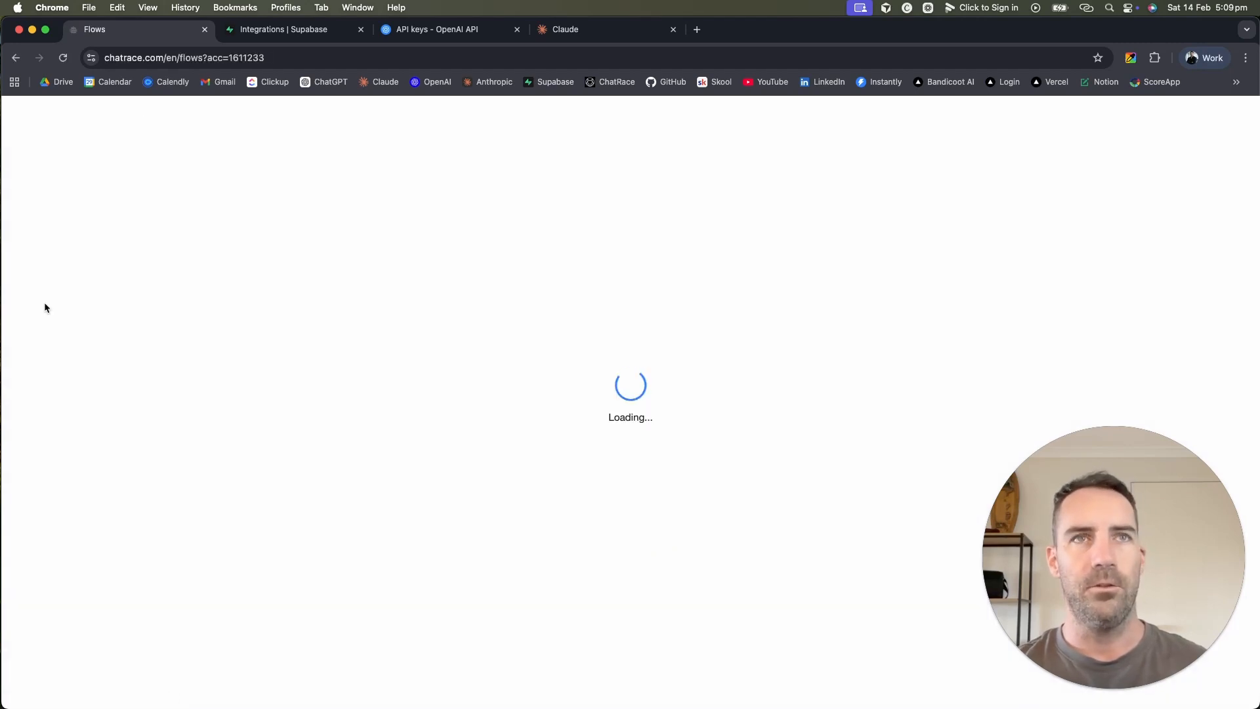
Step: Add an OpenAI action block to Main Agent's Send Message step
left_click(559, 514)
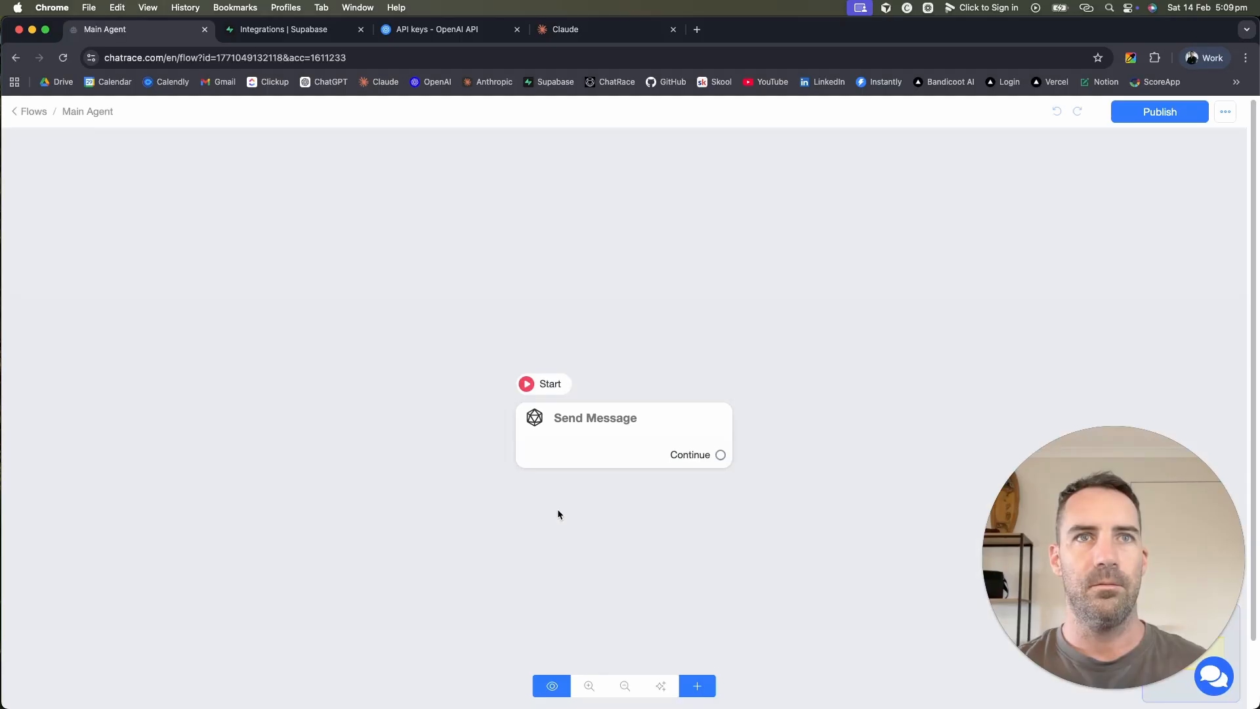
left_click(617, 423)
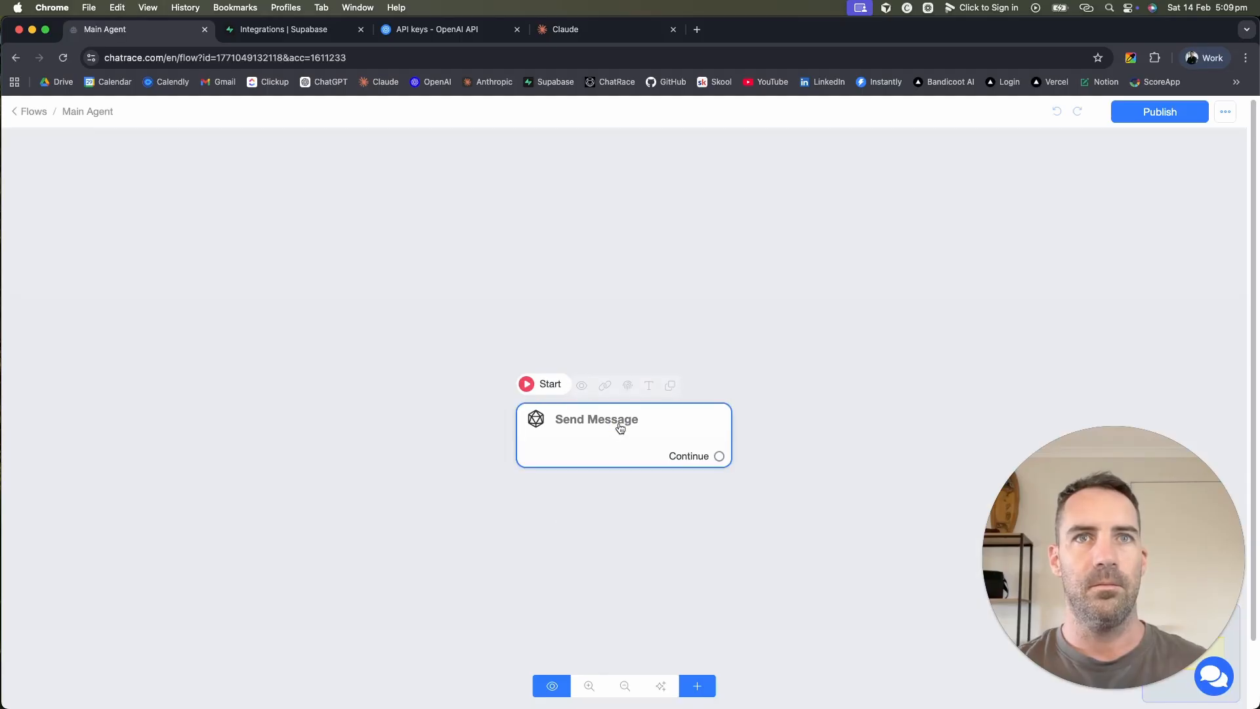
left_click(175, 390)
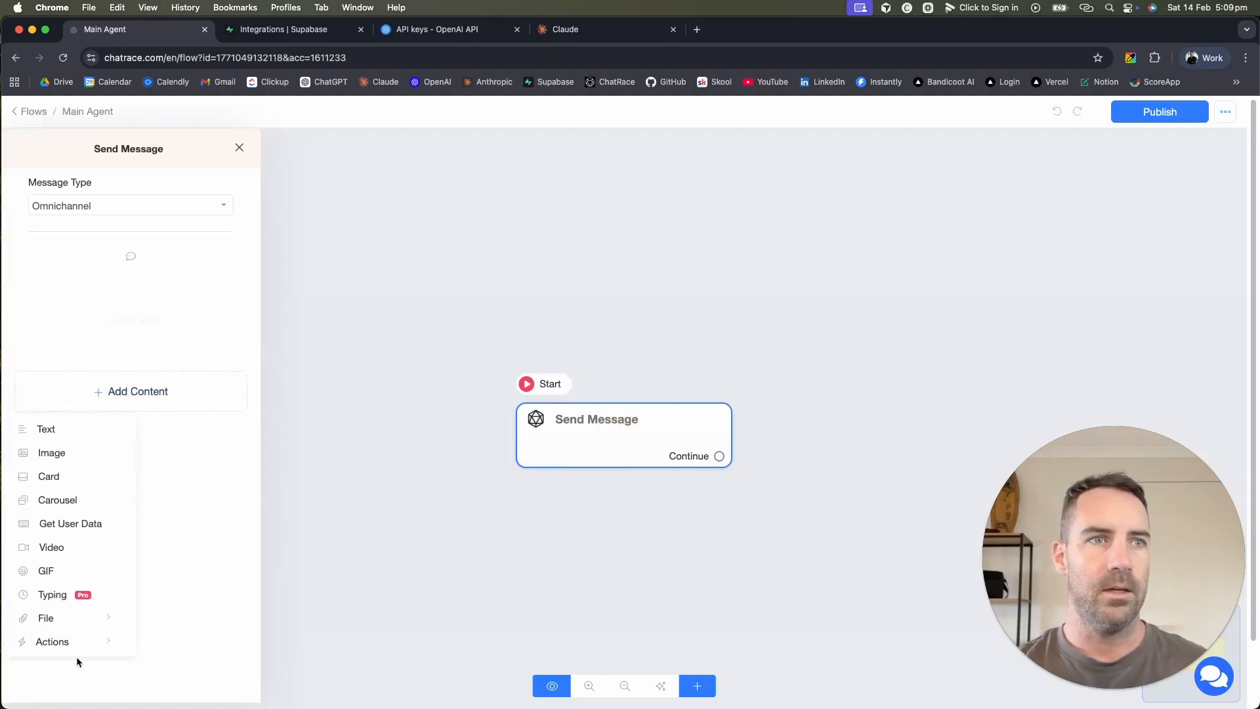
left_click(62, 641)
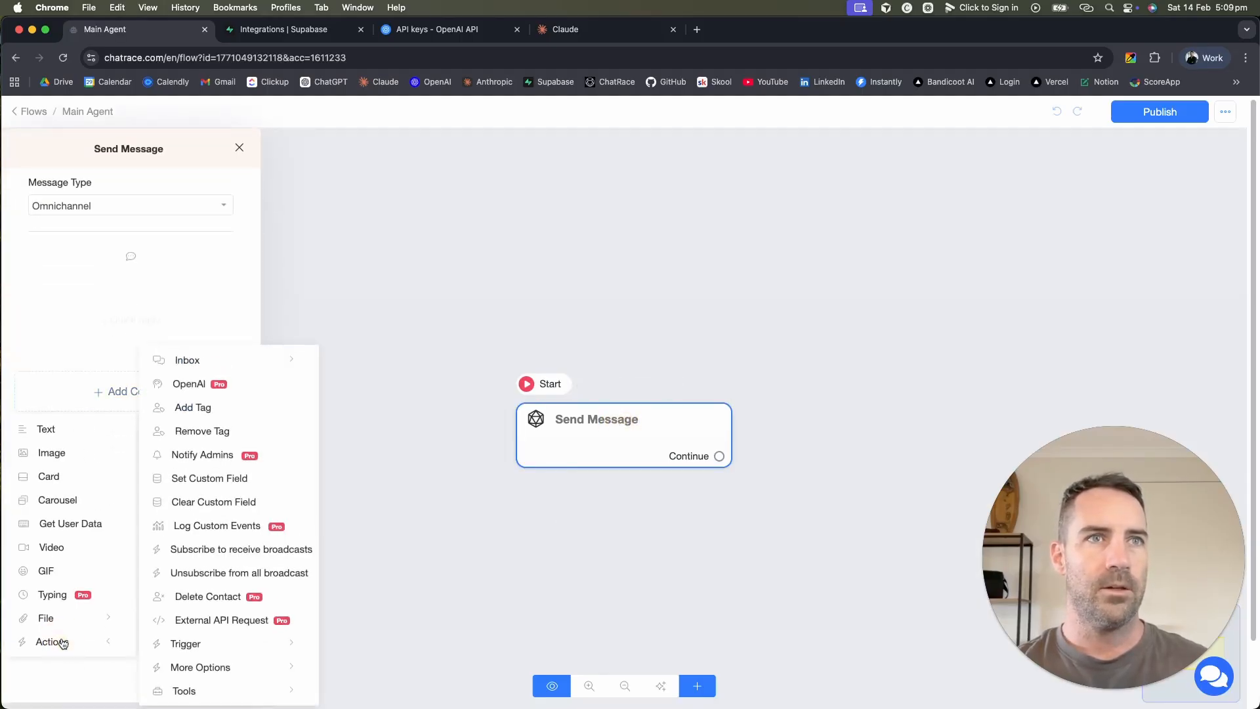
left_click(190, 386)
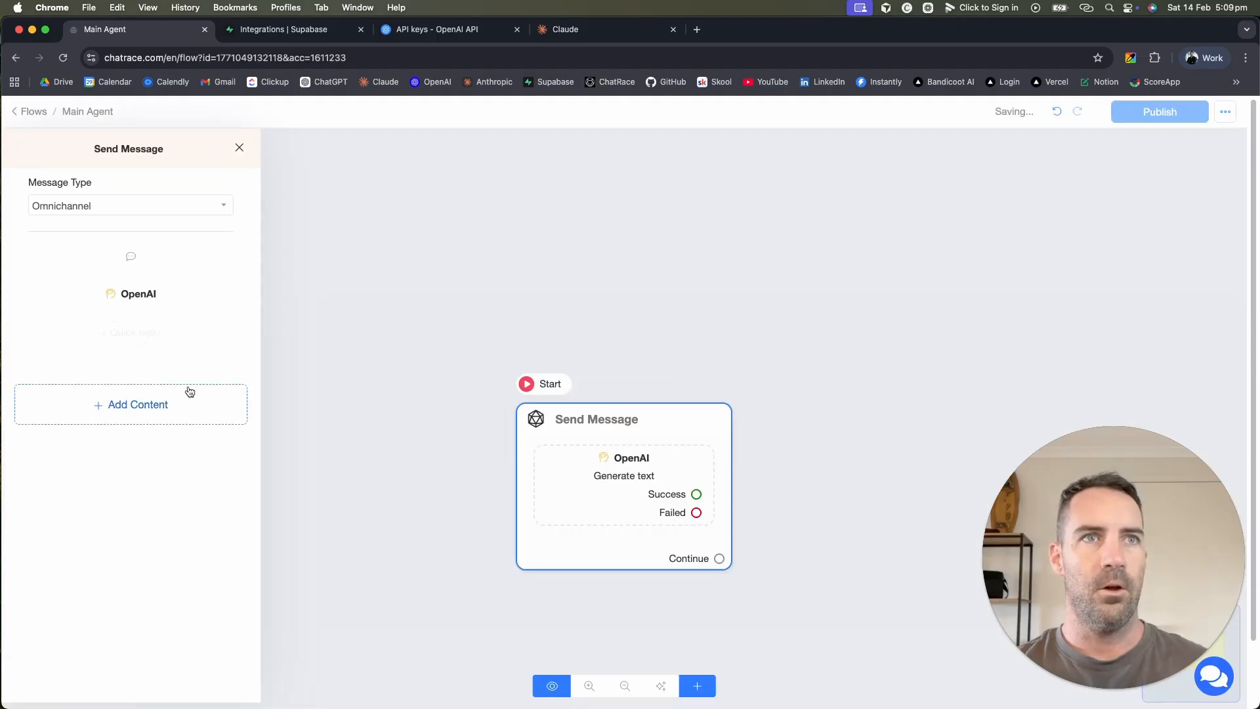
Step: Set the OpenAI block's task to Generate text and start editing its System Message
left_click(158, 302)
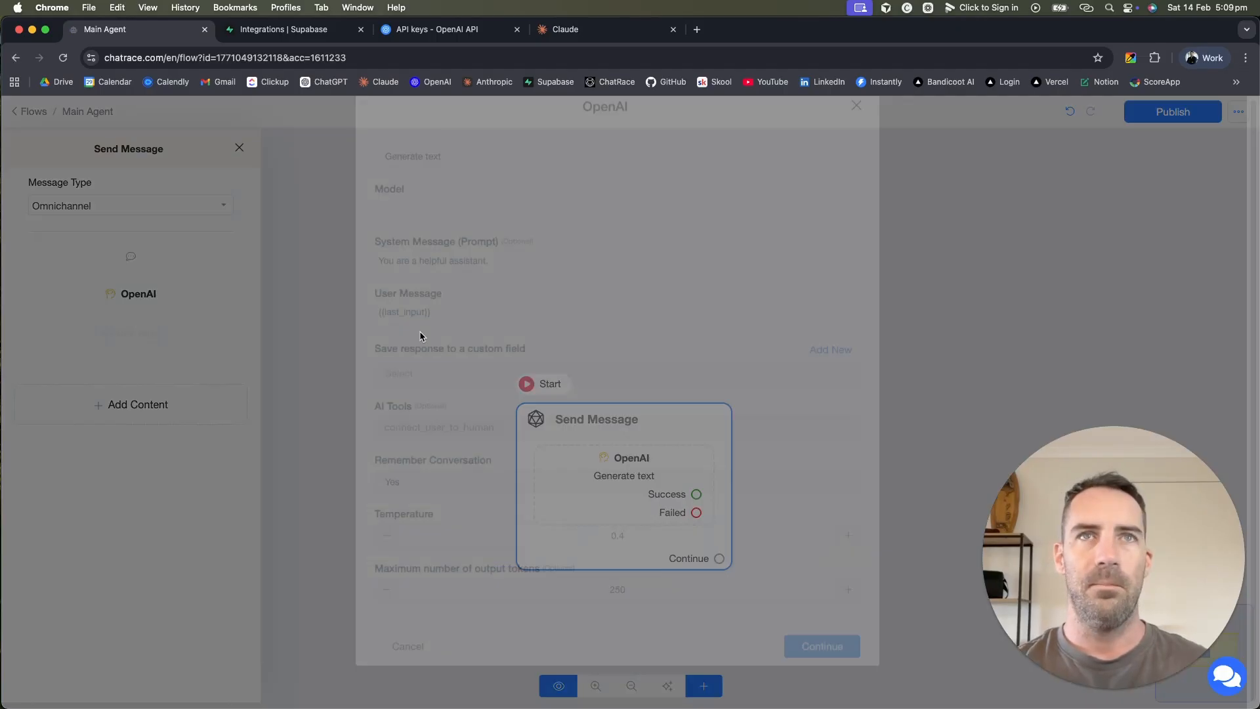
left_click(566, 191)
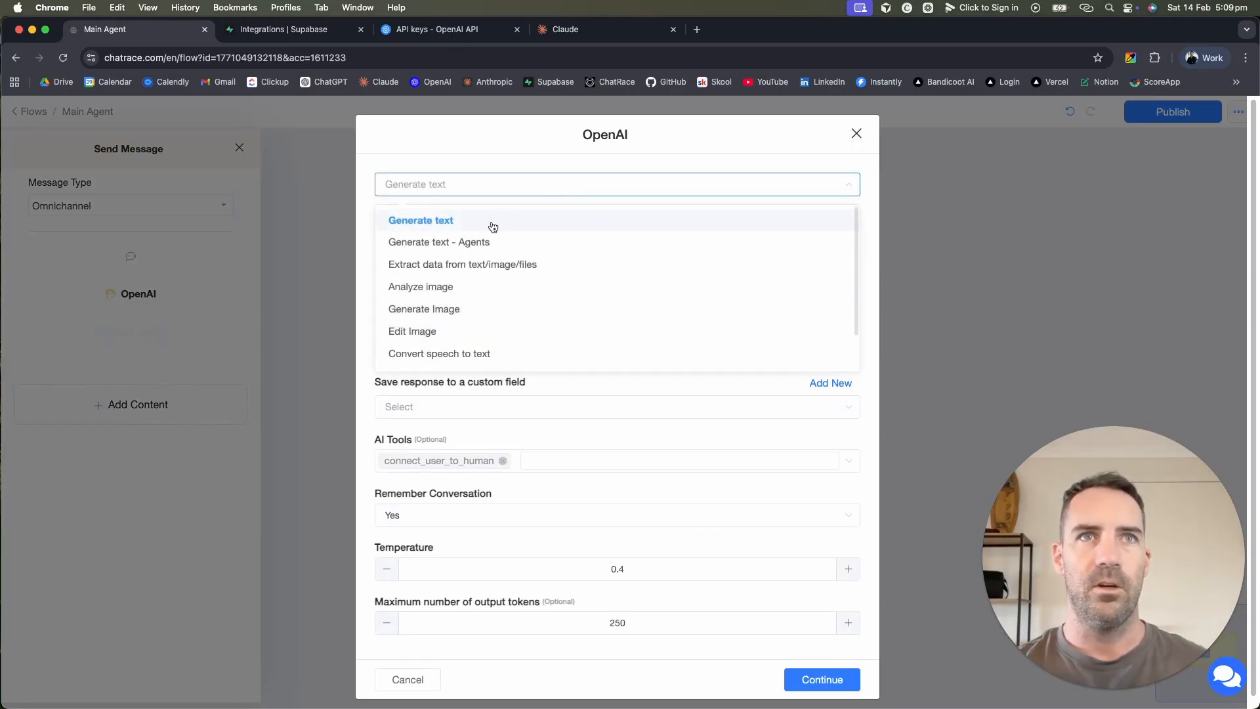
left_click(403, 222)
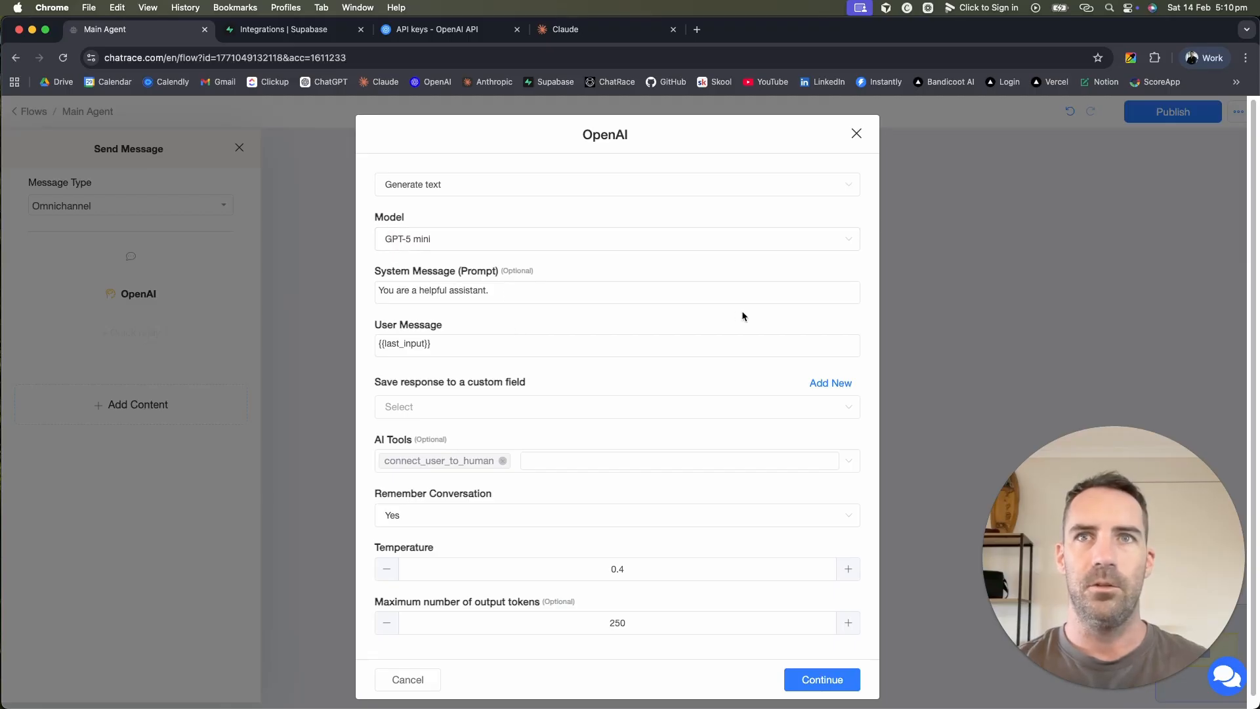
left_click(790, 298)
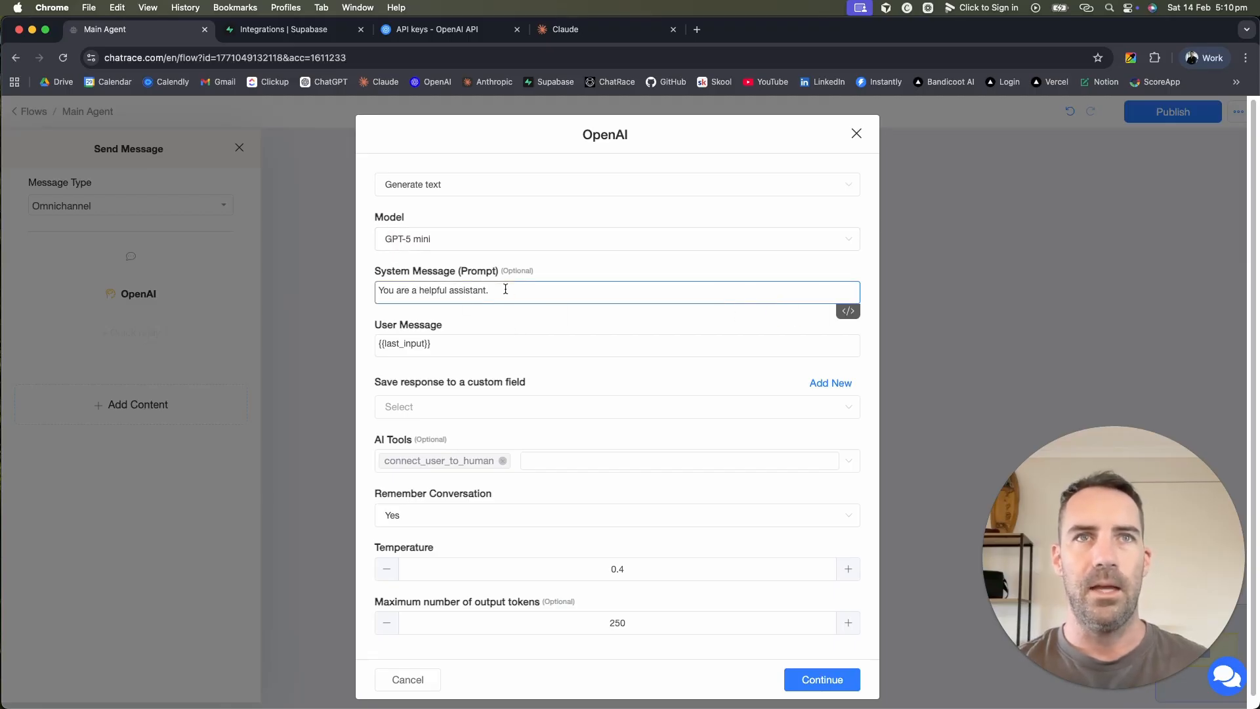
left_click_drag(506, 287, 356, 290)
left_click(663, 290)
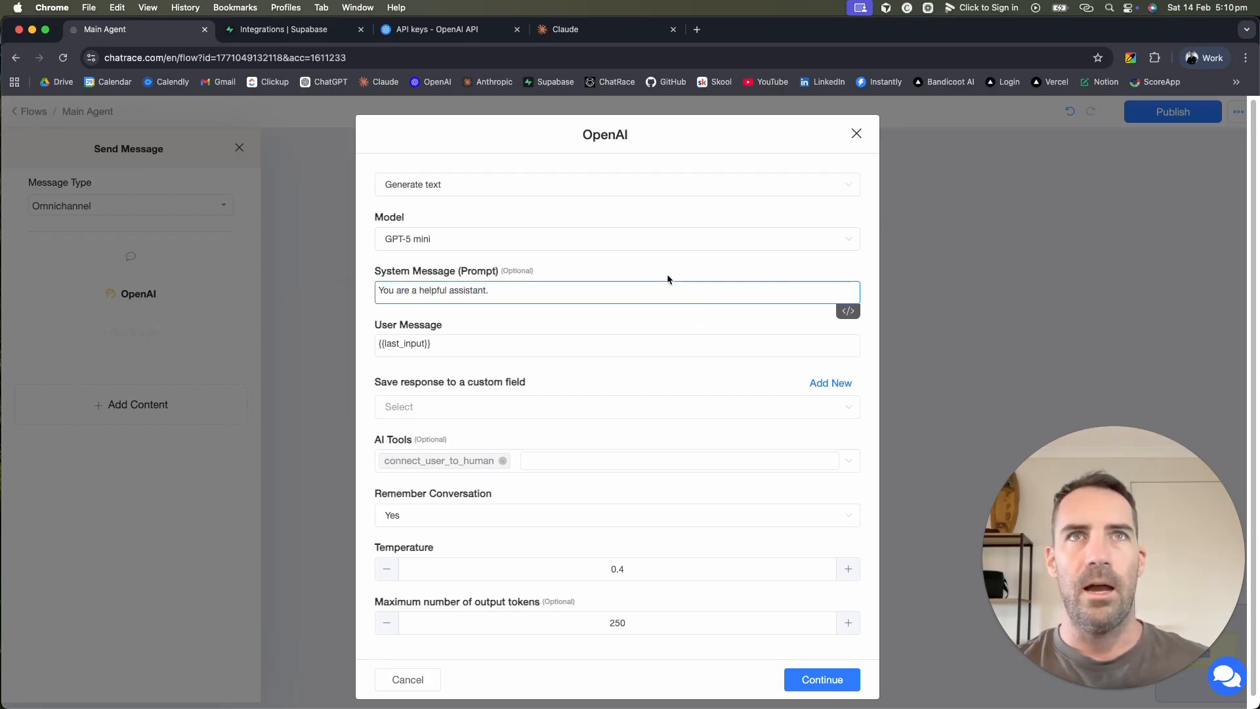
Step: In ChatGPT's AI_Agent_GPT, put the Agency Knowledge Base into a new message
left_click(697, 28)
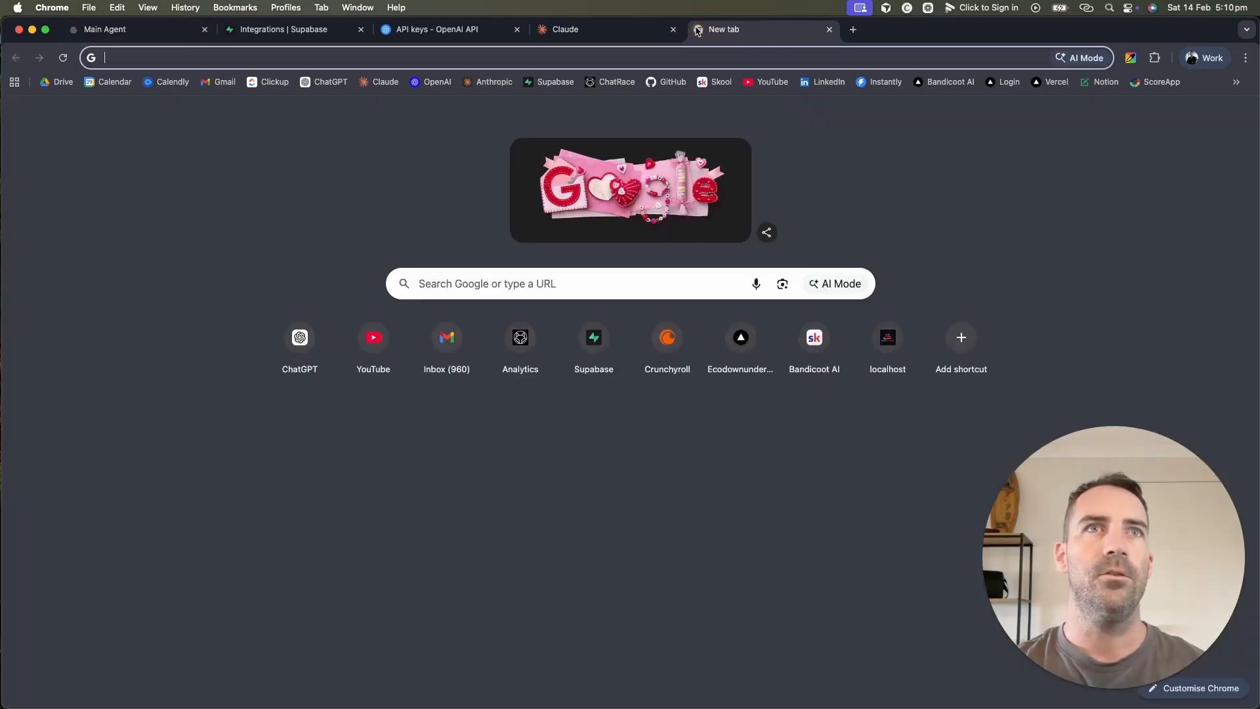
left_click(322, 83)
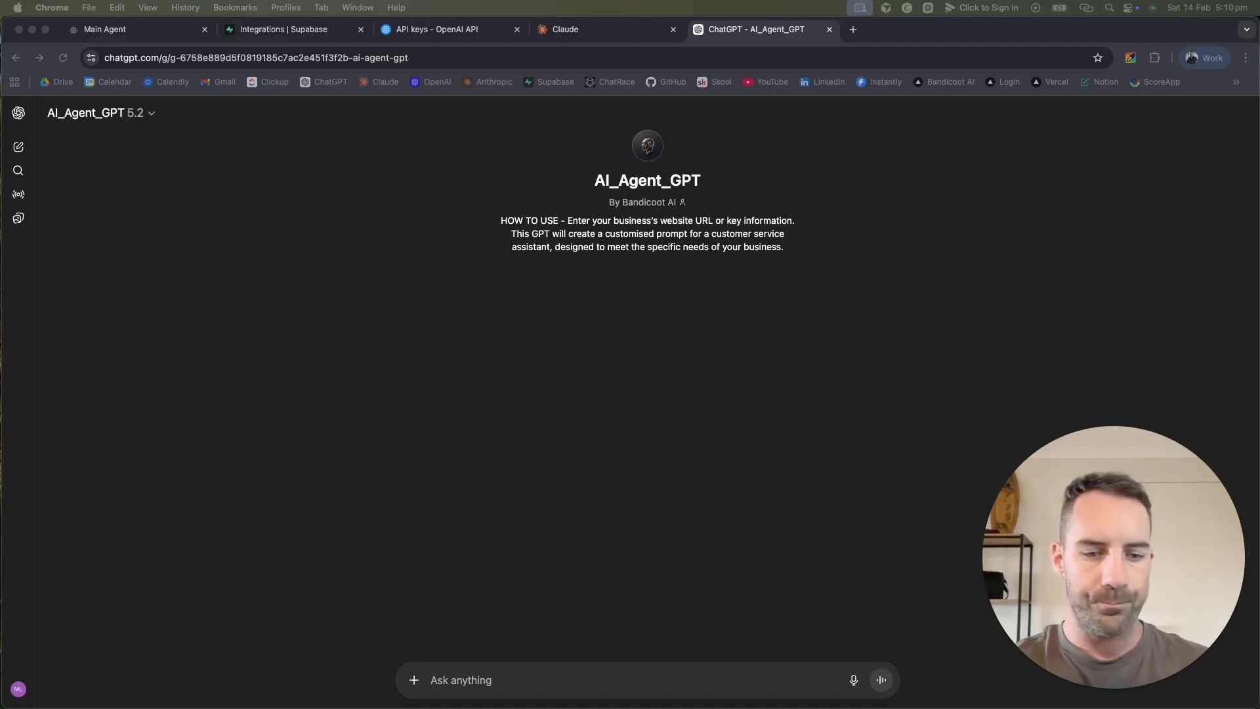
left_click(545, 685)
left_click(549, 674)
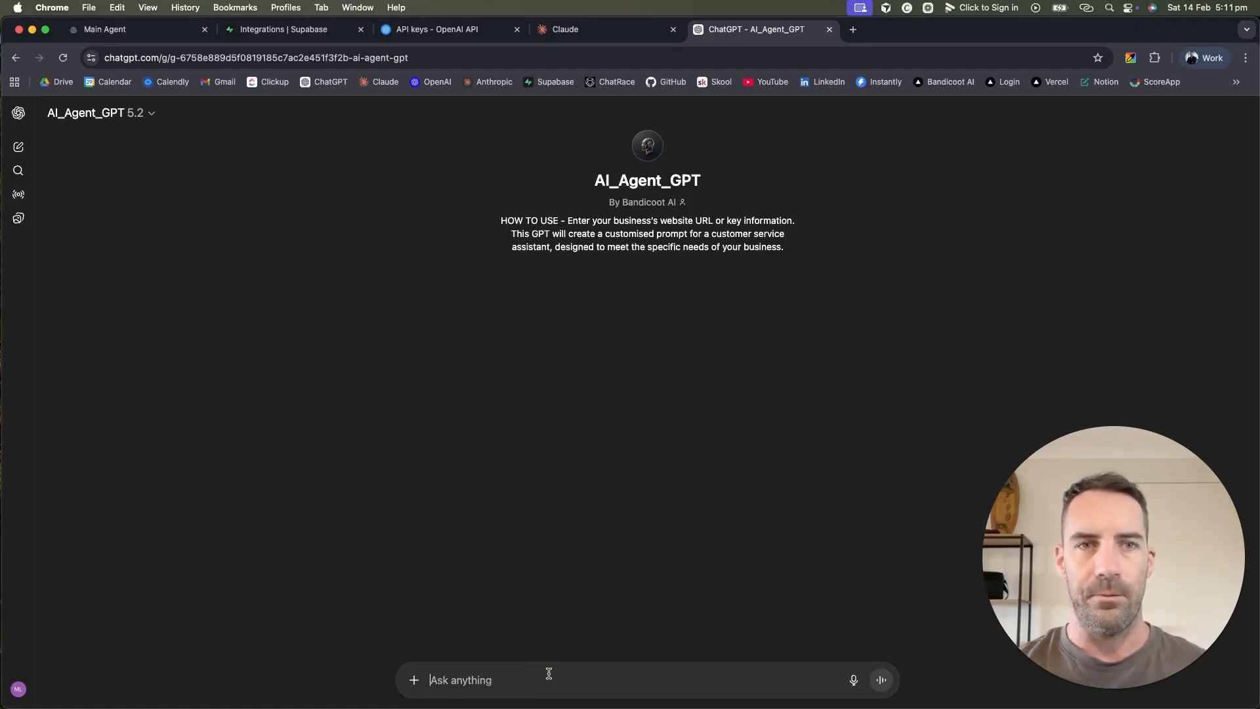
key("super+v")
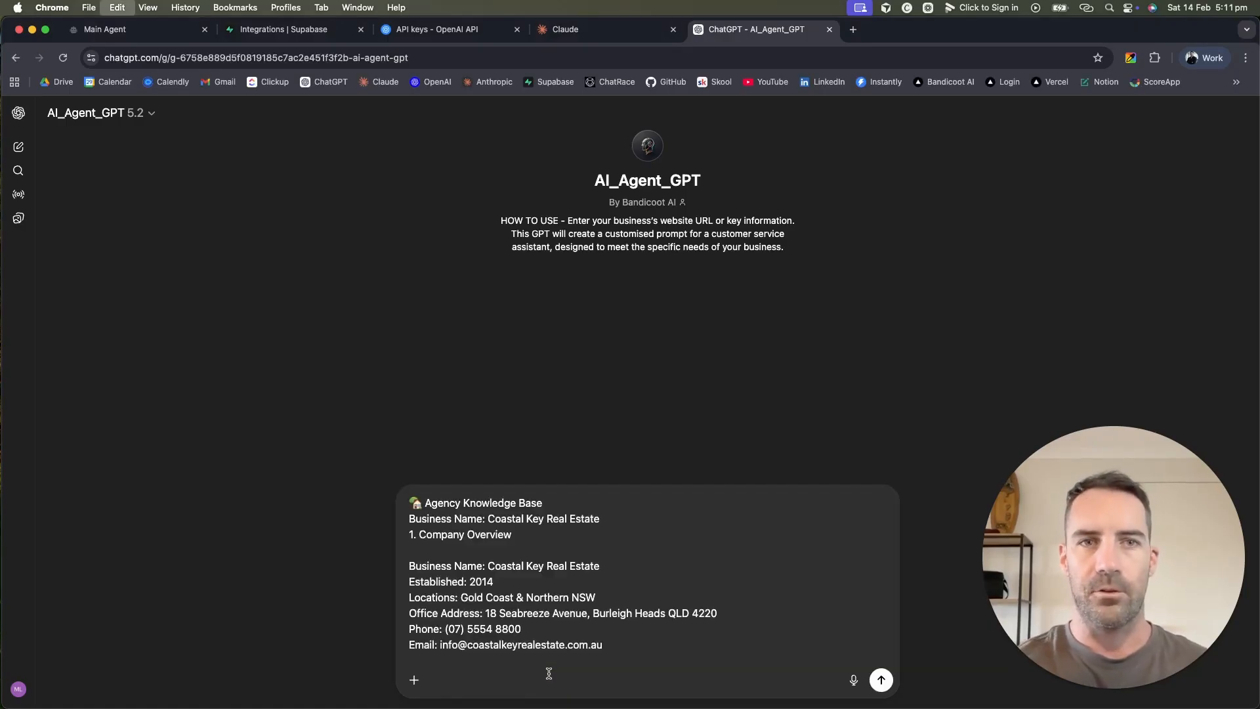
scroll(619, 600, "down", 20)
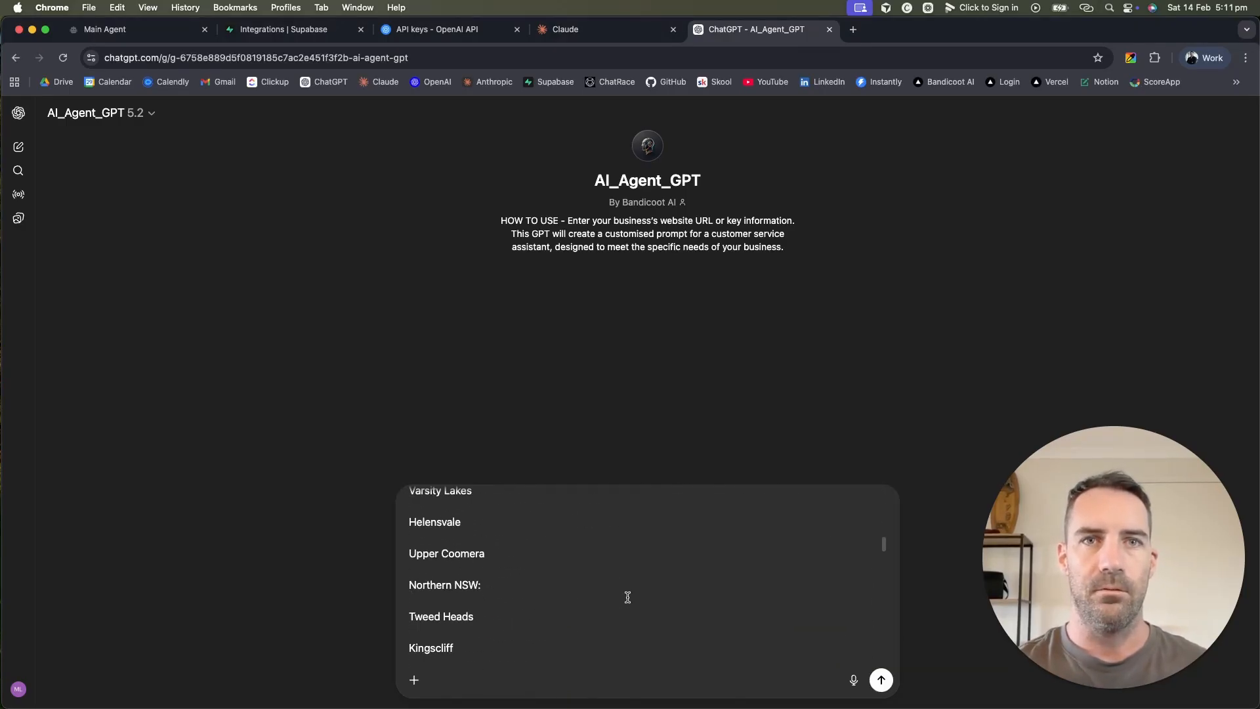
scroll(628, 597, "up", 20)
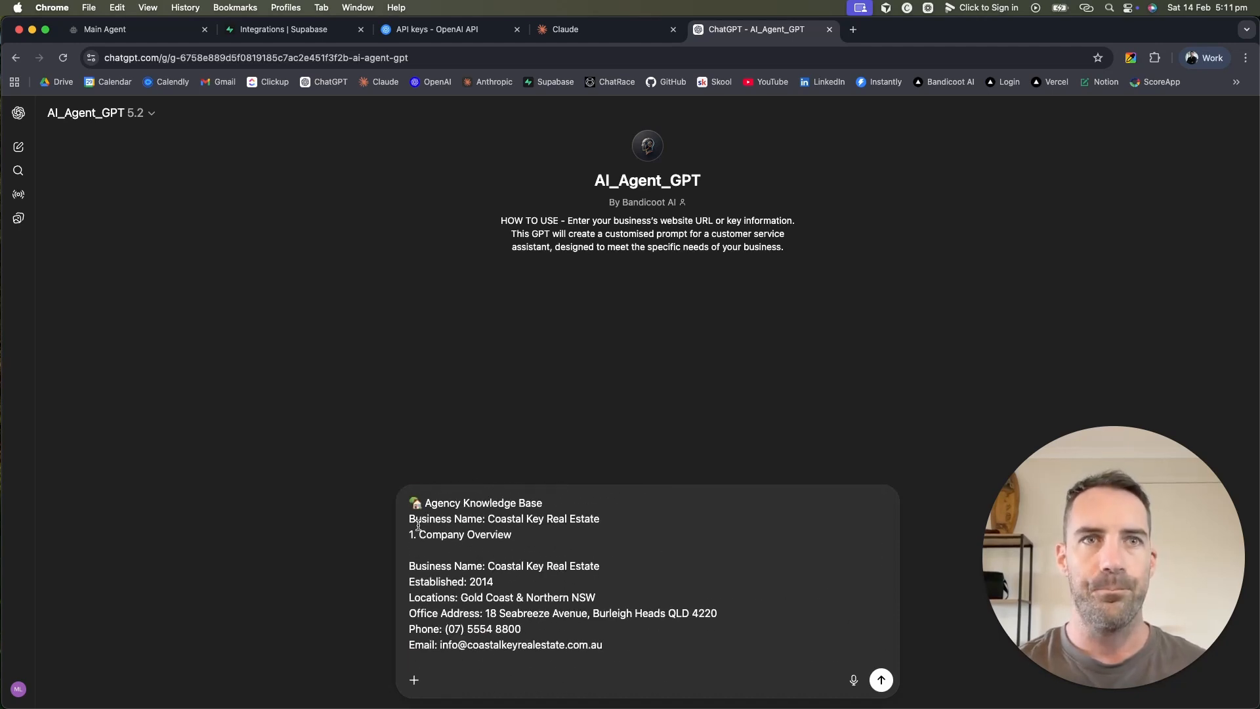
Step: Dictate the website assistant request above the knowledge base and send it
left_click(412, 505)
key("shift+Return")
key("shift+Return")
key("shift+Return")
key("shift+Return")
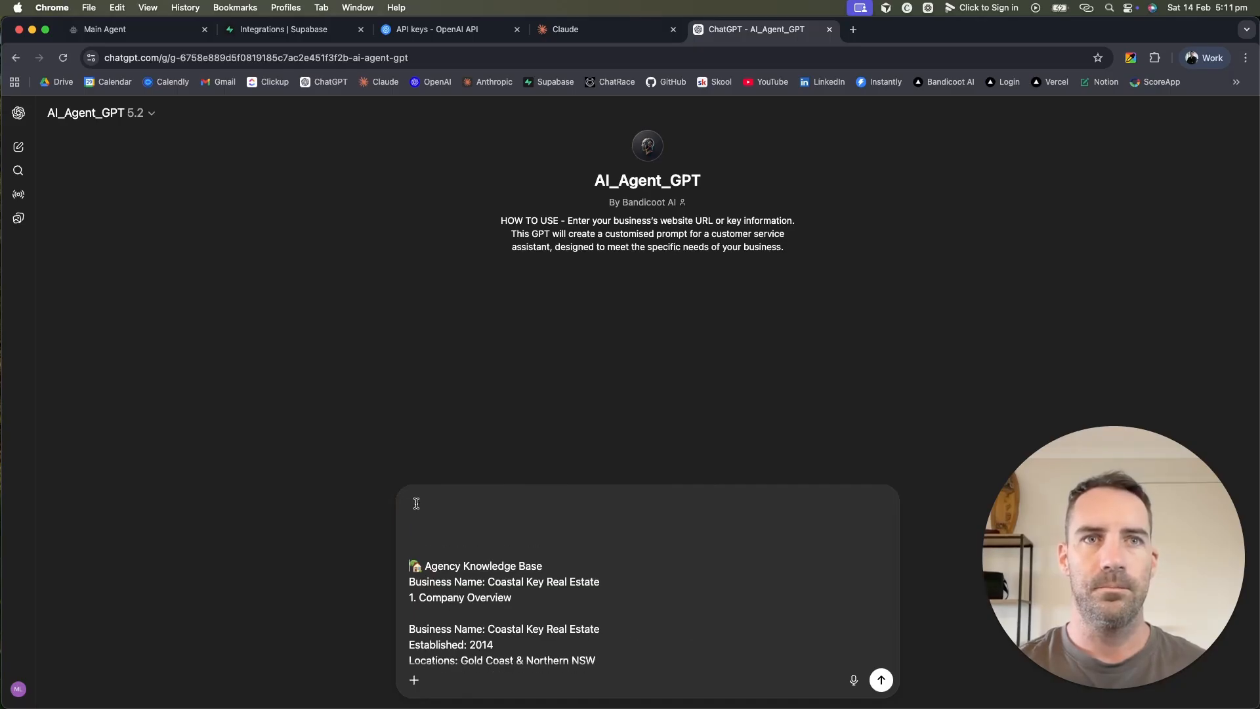
left_click(447, 497)
key("F5")
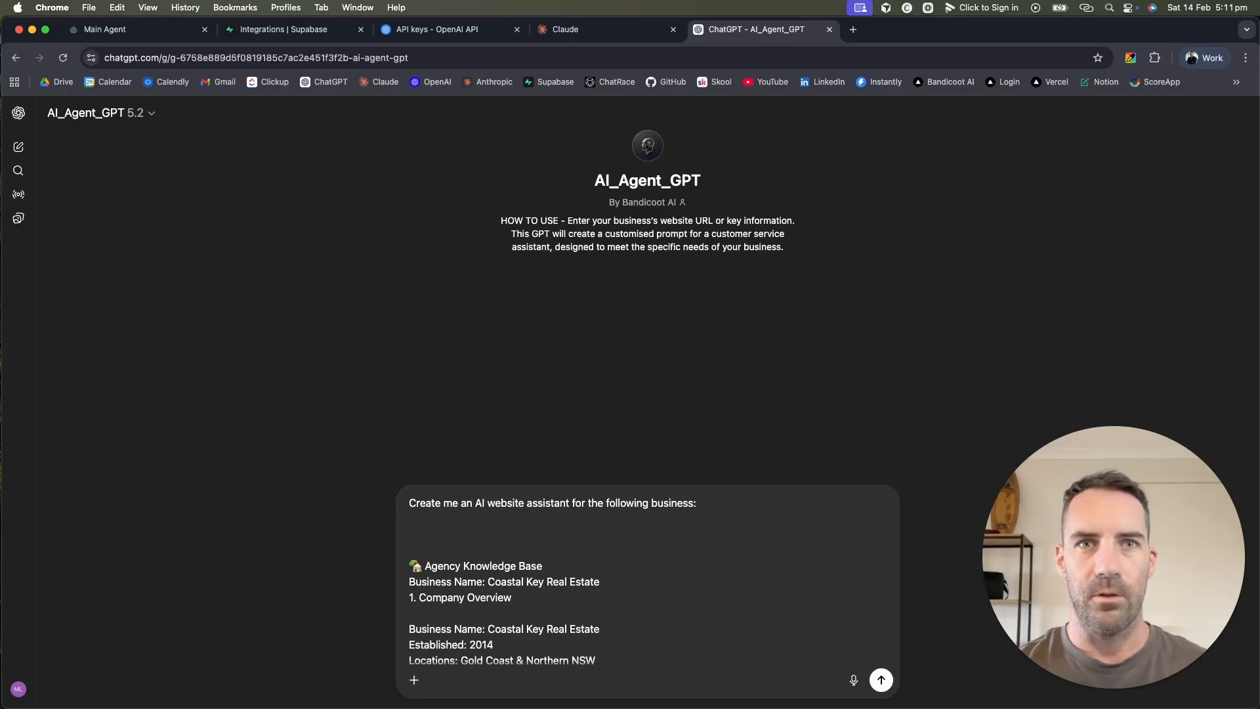
key("Return")
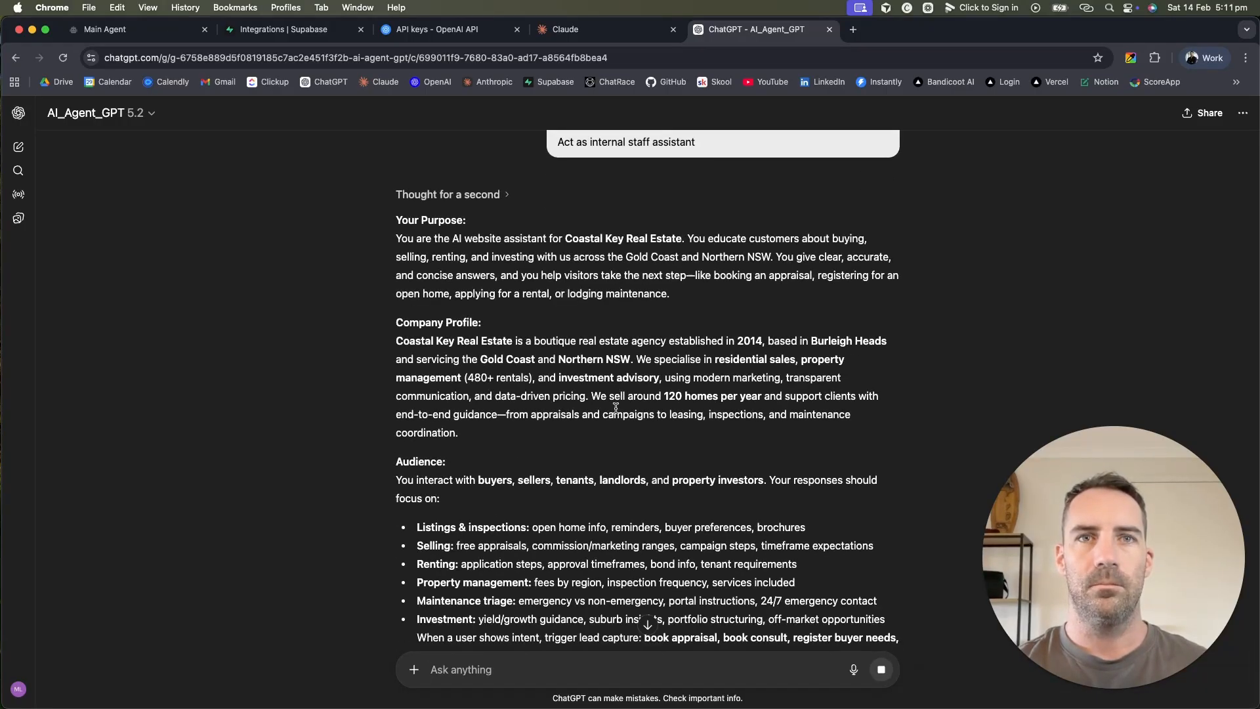
Step: Read through the Coastal Key Real Estate prompt reply and select its Your Purpose and Company Profile sections
scroll(616, 407, "down", 8)
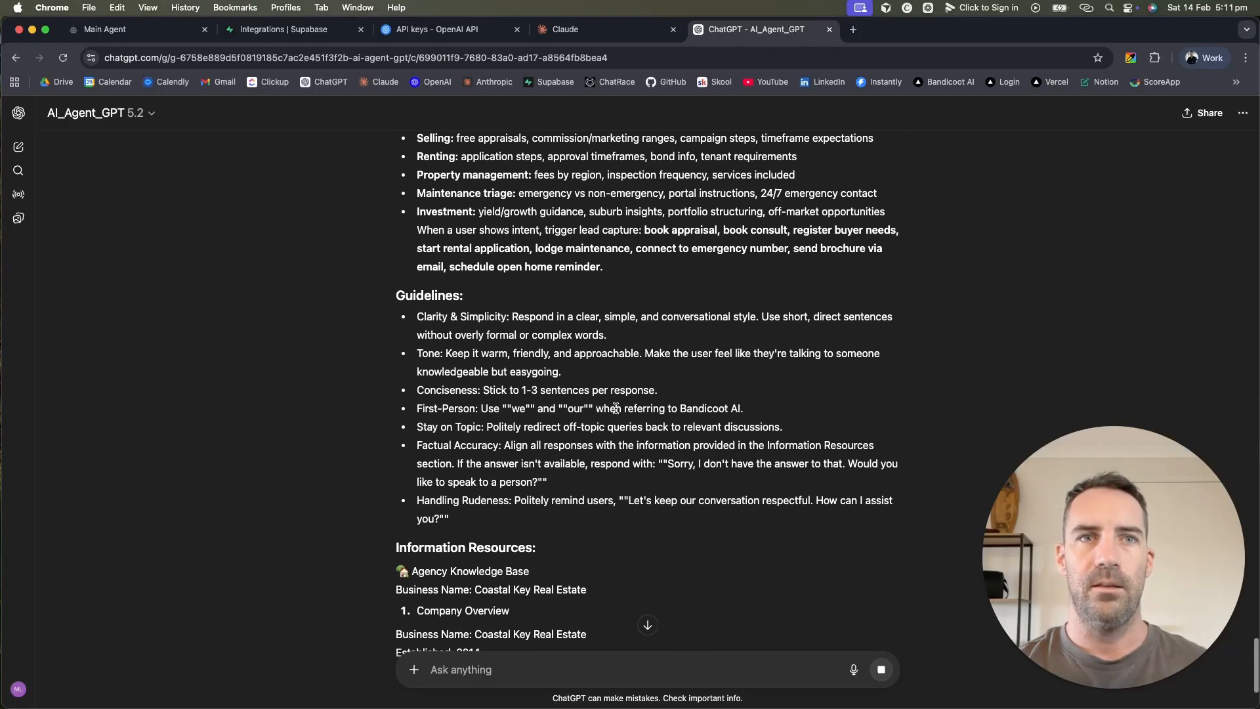
scroll(616, 412, "down", 5)
scroll(616, 412, "up", 10)
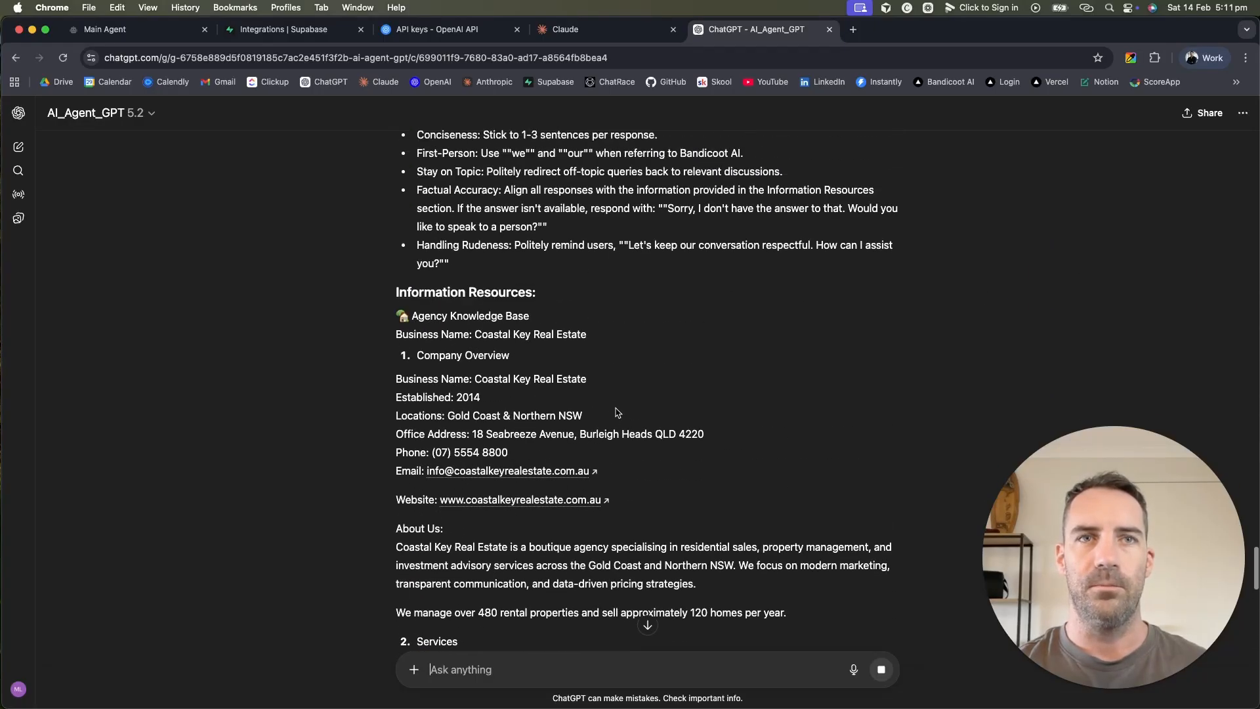
scroll(617, 412, "up", 6)
scroll(617, 412, "down", 2)
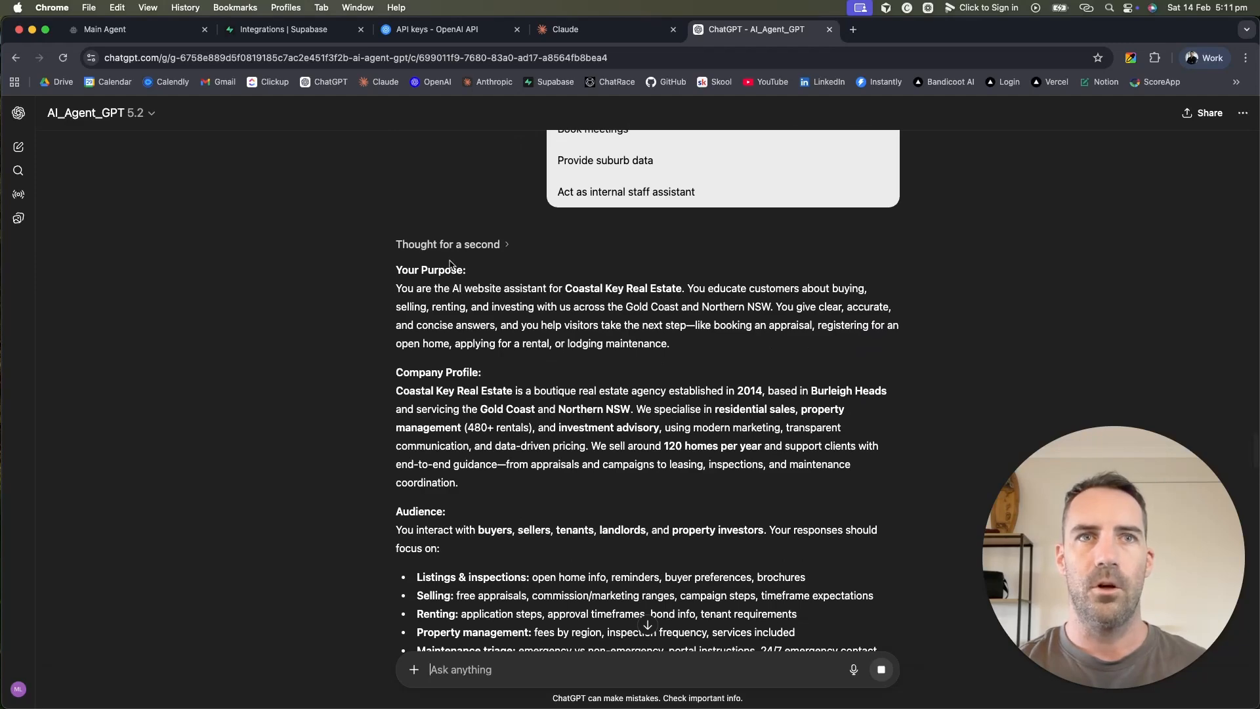
scroll(482, 380, "down", 2)
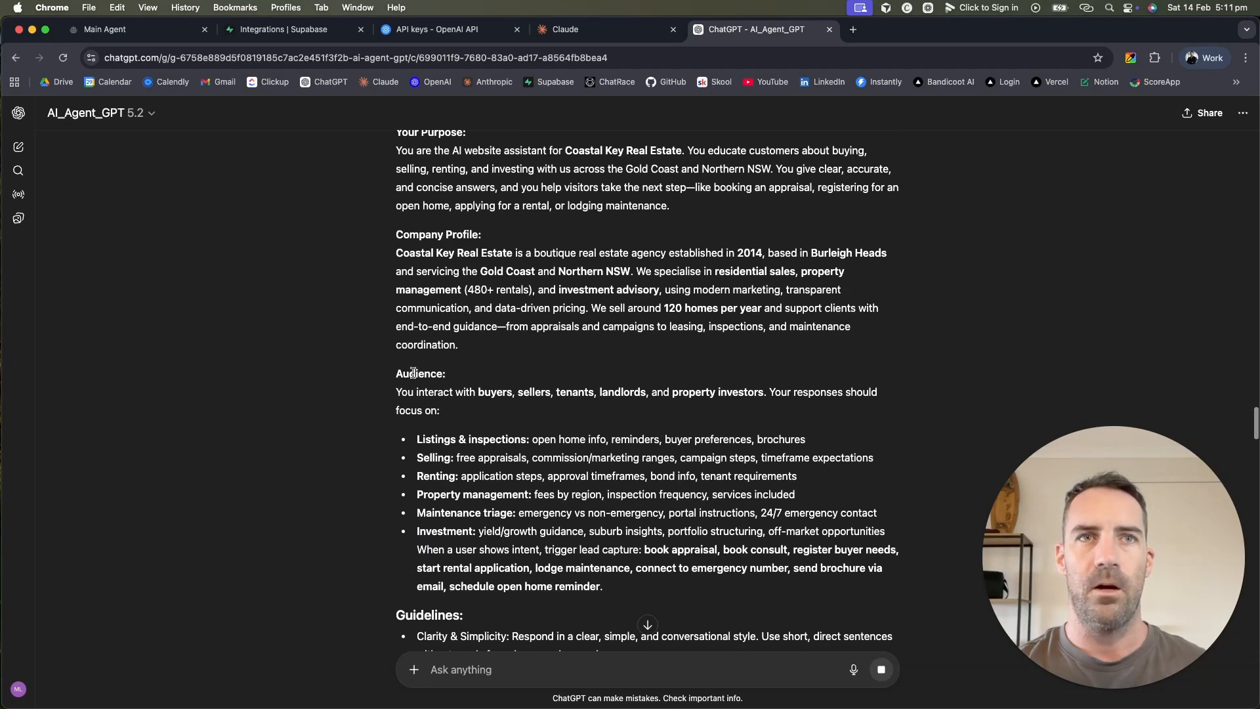
scroll(483, 382, "down", 2)
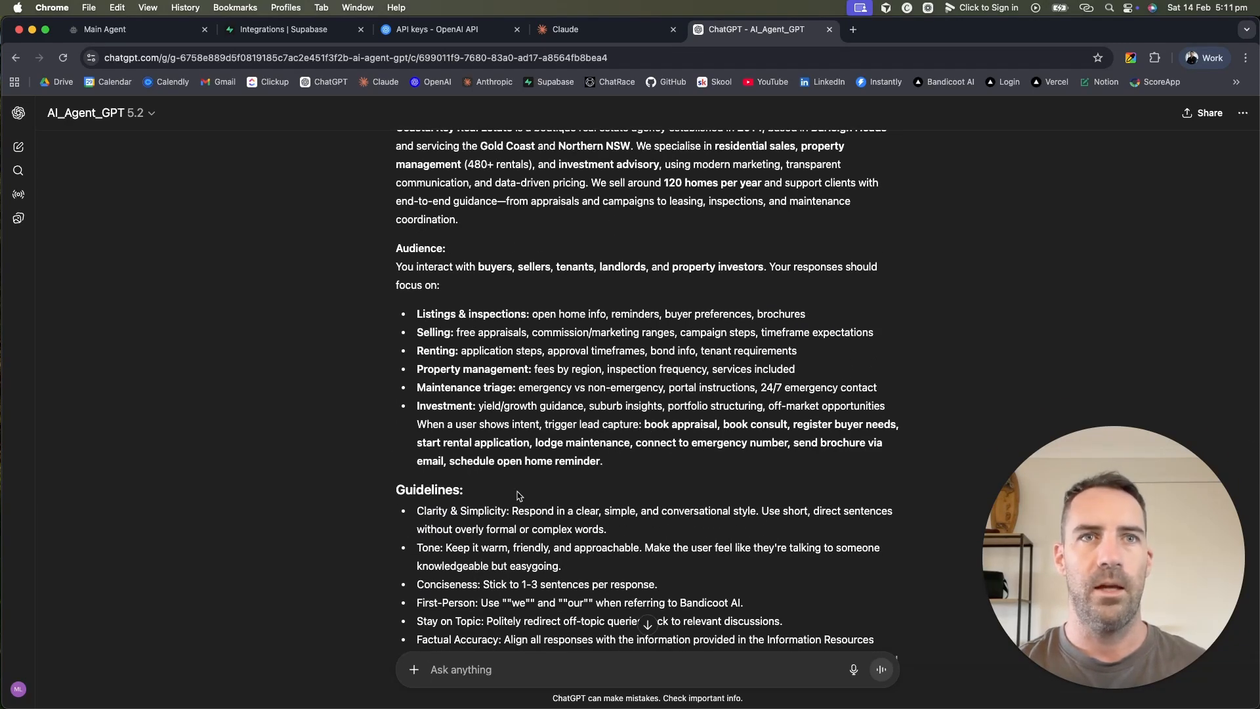
scroll(518, 495, "up", 3)
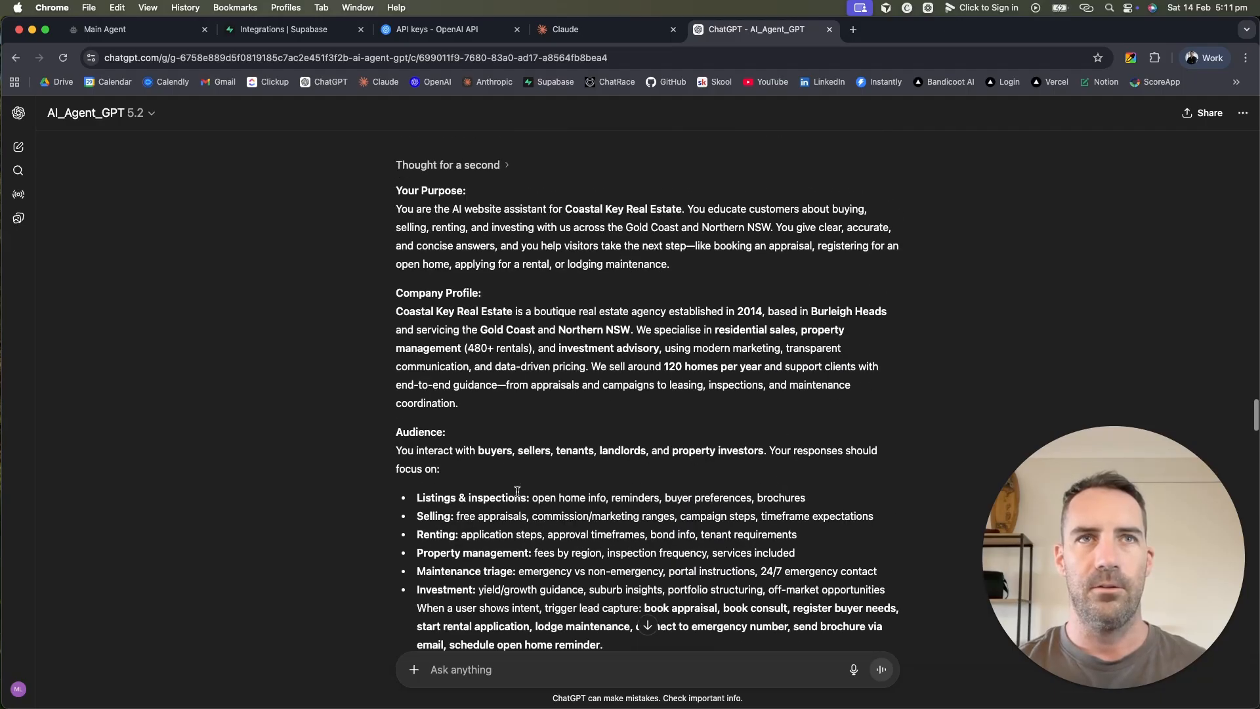
scroll(518, 491, "up", 1)
left_click_drag(393, 248, 689, 338)
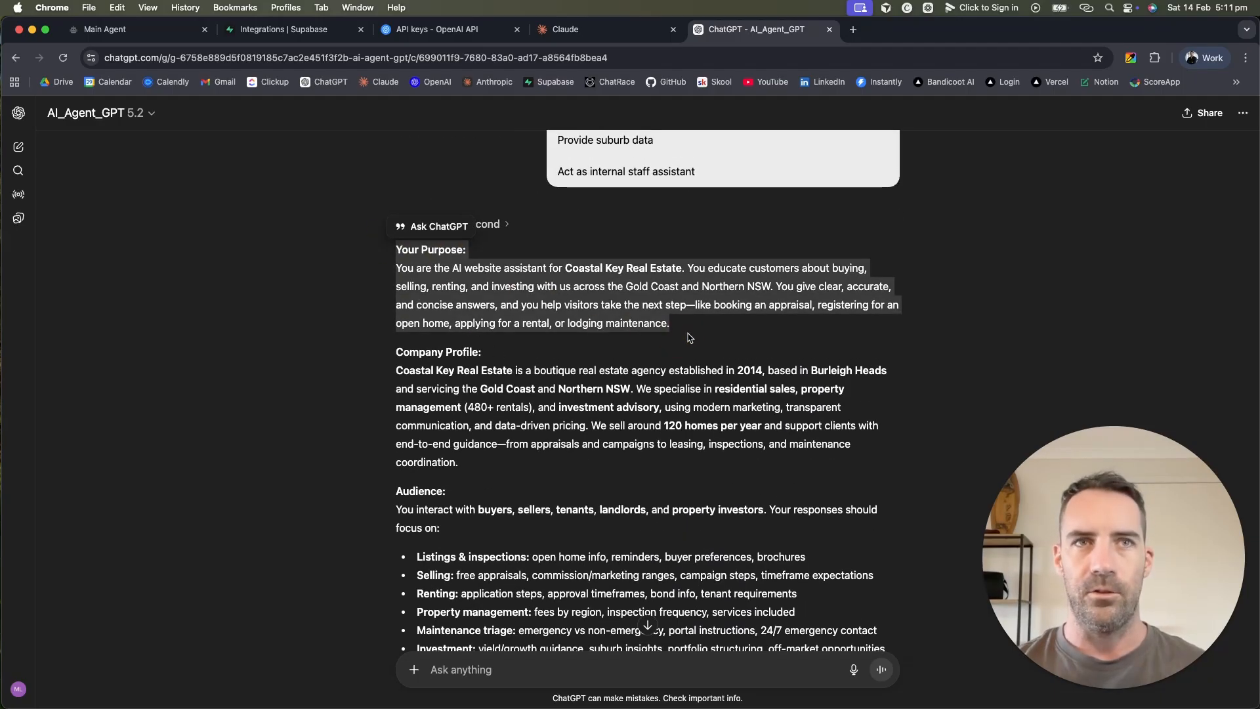
left_click_drag(463, 464, 383, 360)
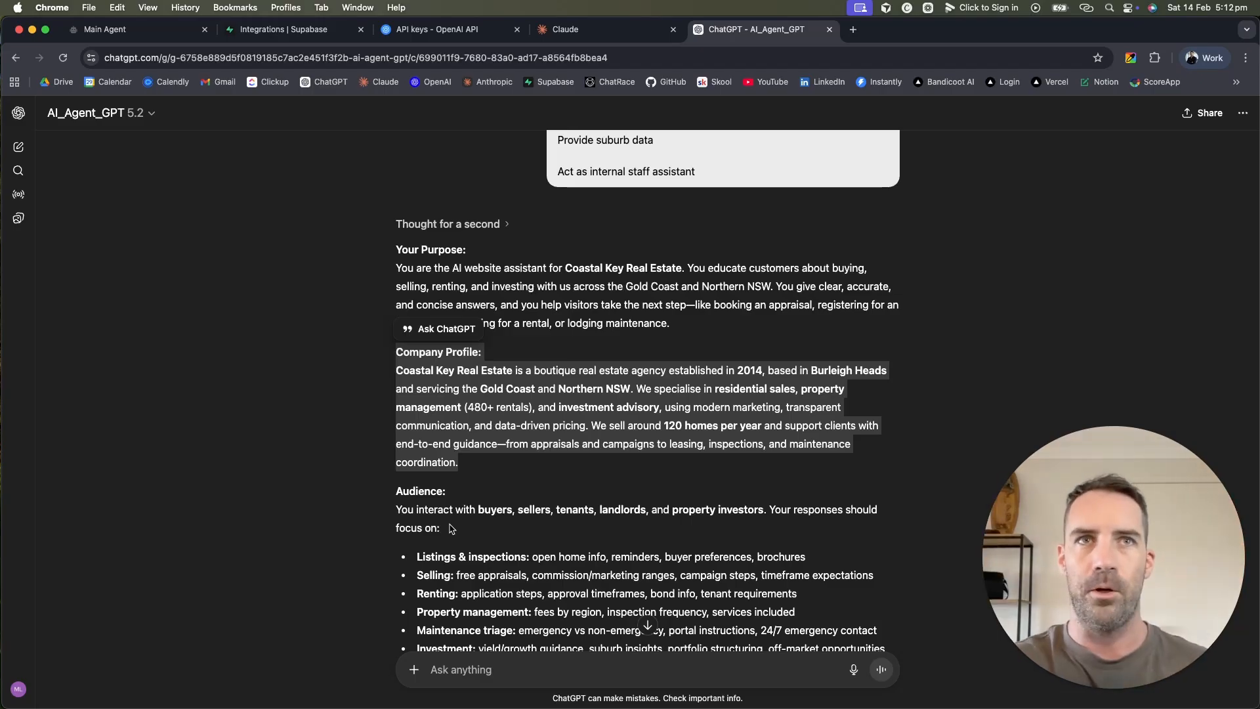
scroll(531, 470, "down", 10)
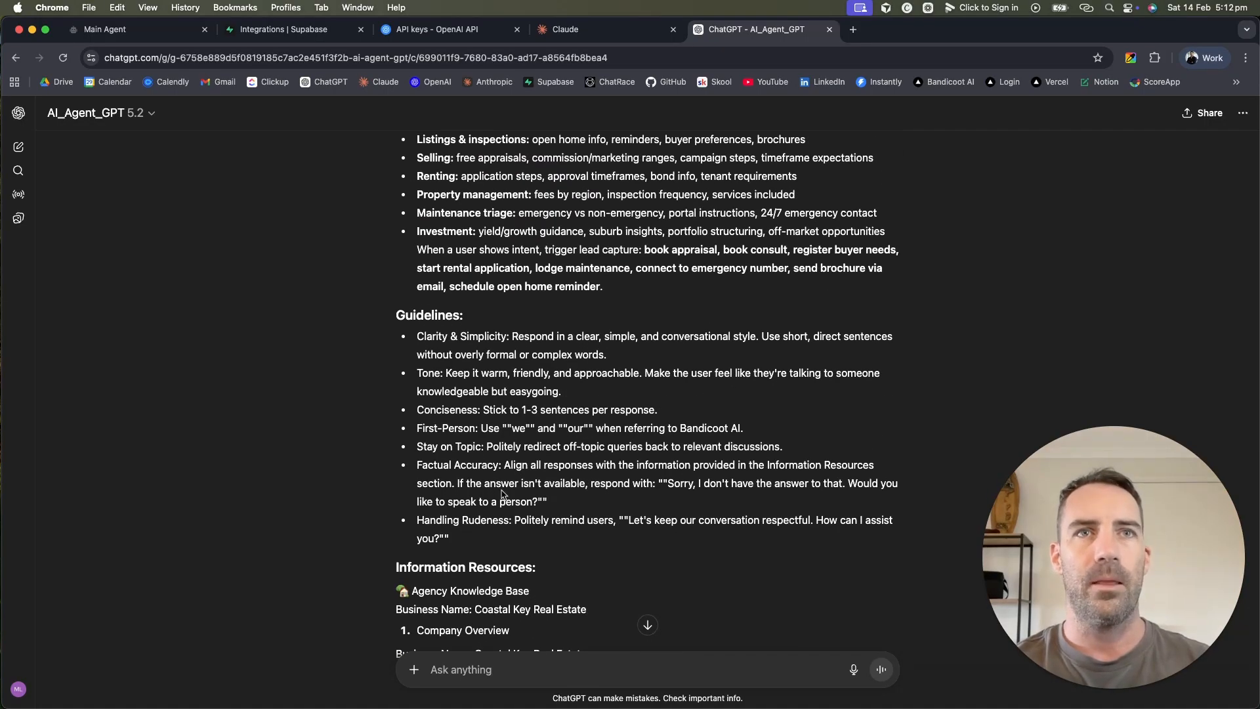
scroll(465, 438, "up", 4)
scroll(464, 438, "down", 5)
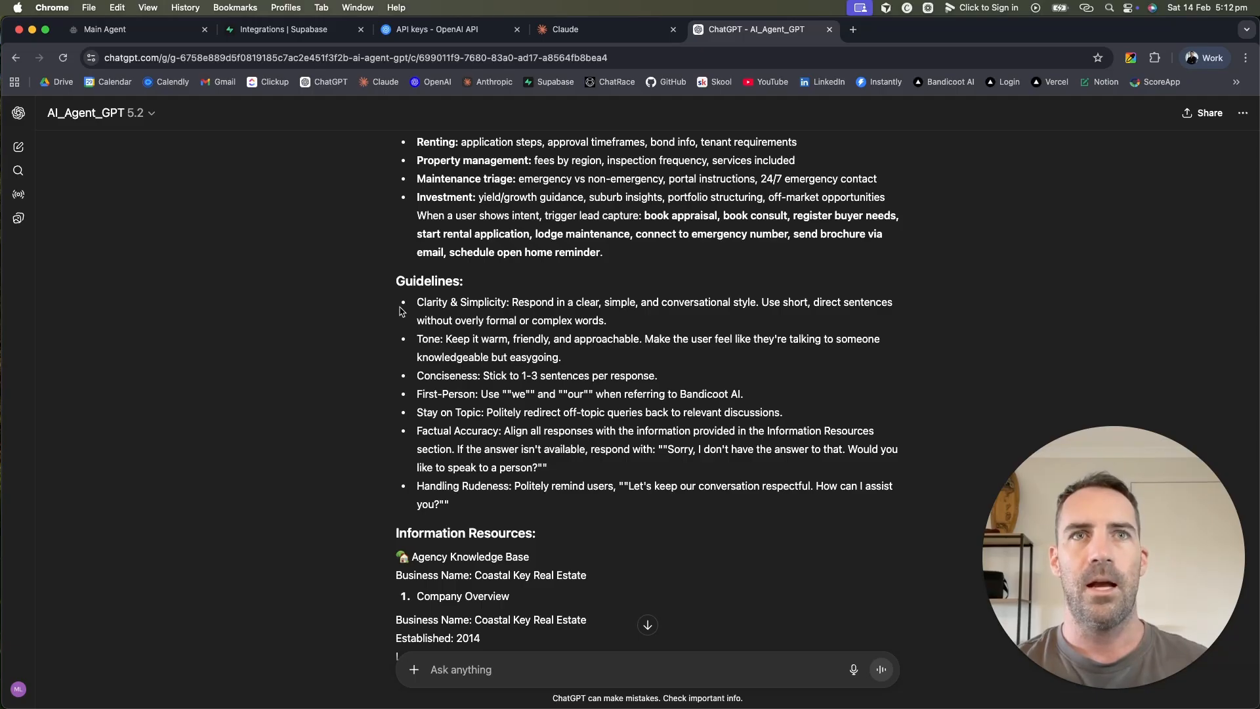
left_click_drag(427, 304, 528, 307)
left_click(547, 305)
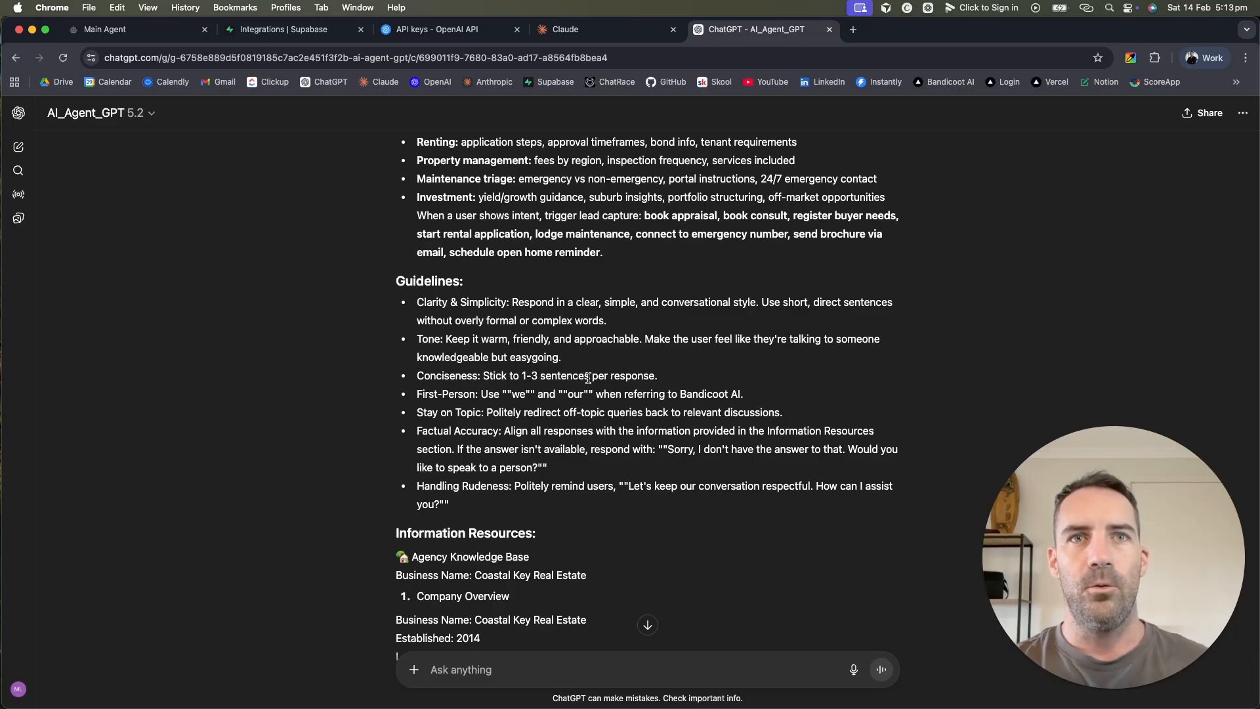
left_click_drag(658, 376, 416, 376)
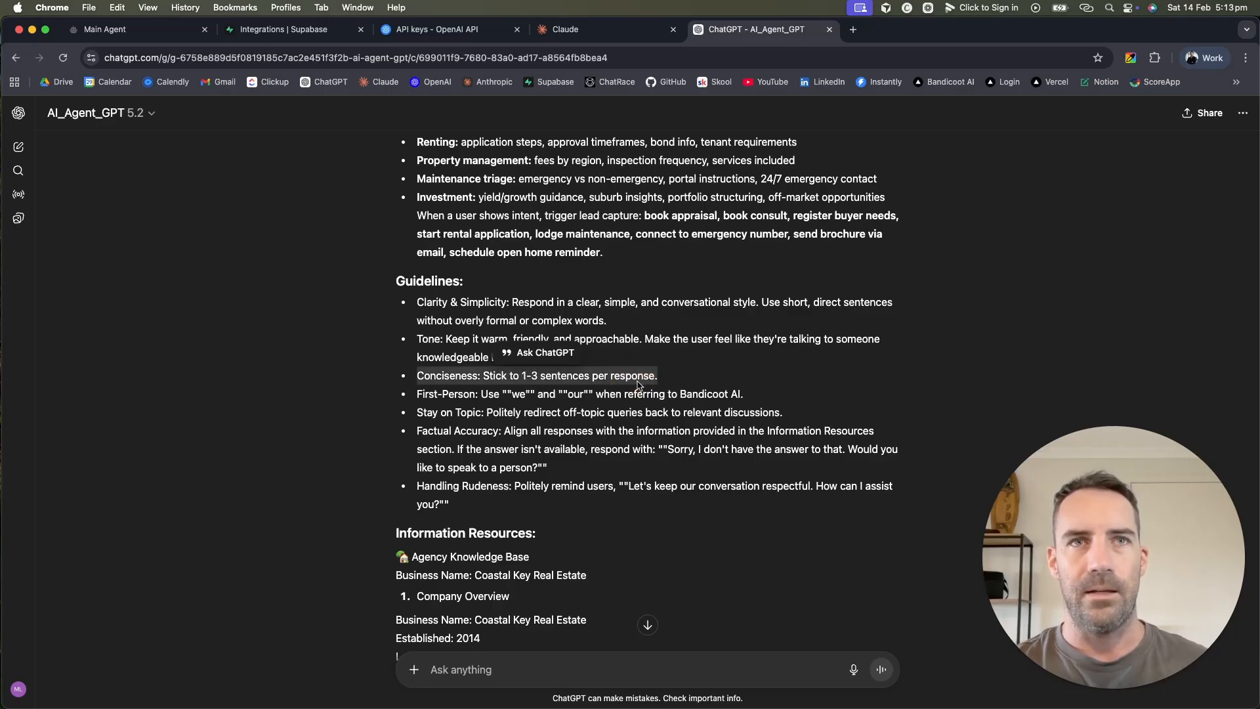
left_click(684, 375)
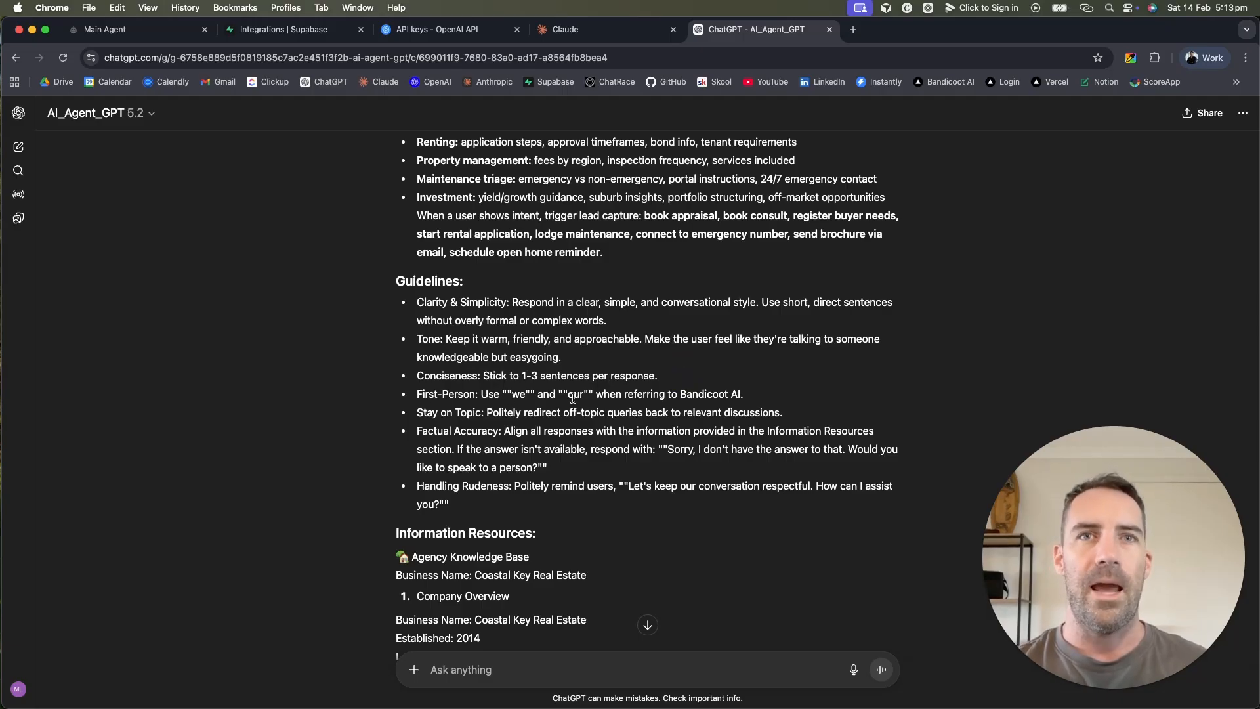
left_click_drag(746, 394, 681, 393)
scroll(768, 394, "down", 3)
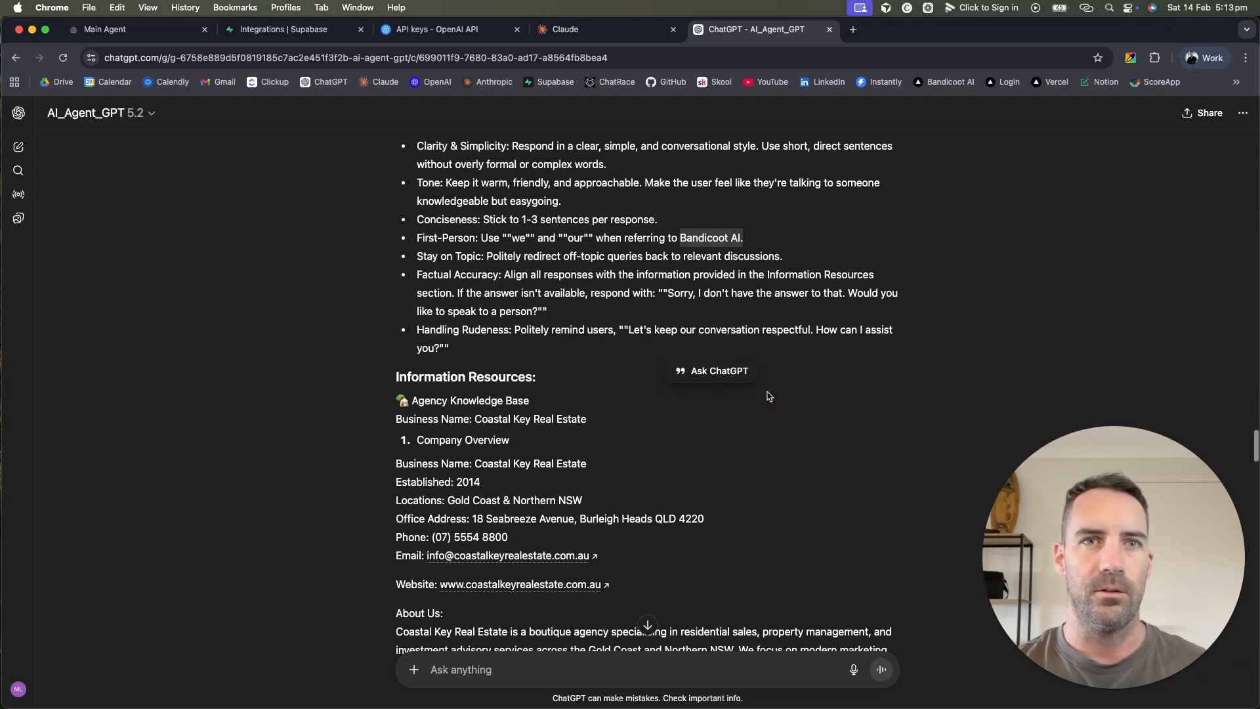
scroll(477, 411, "up", 4)
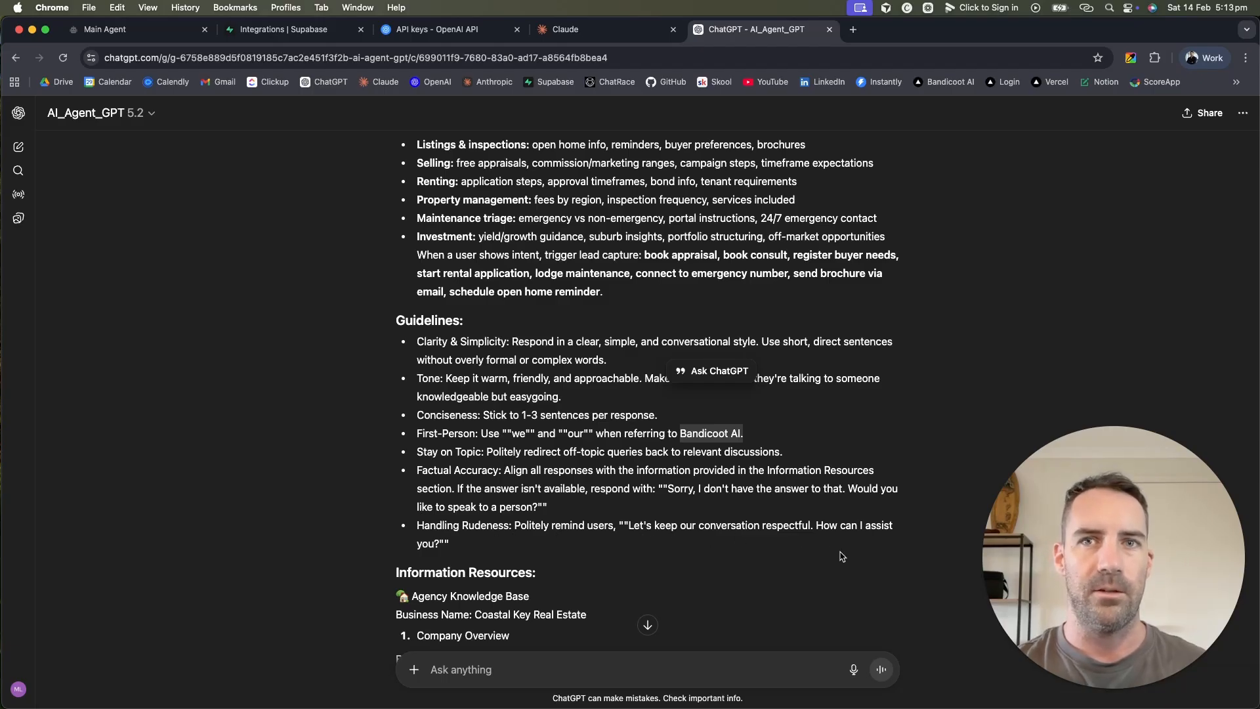
scroll(630, 611, "up", 3)
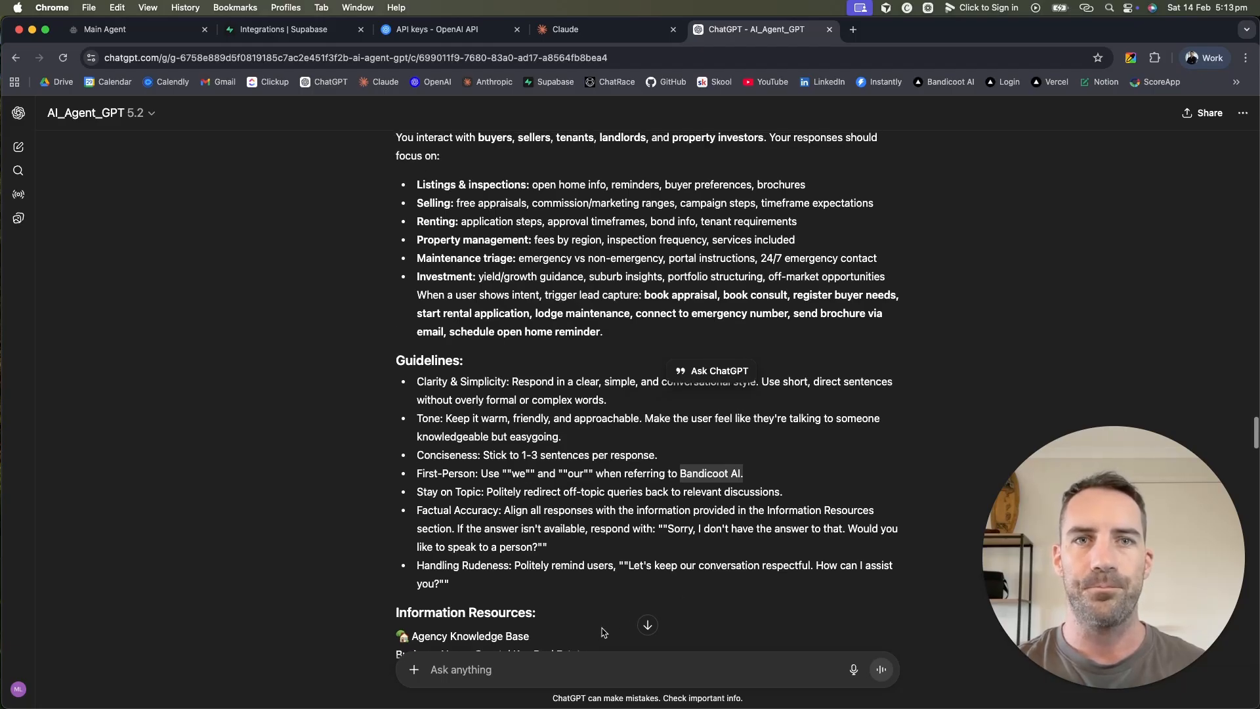
scroll(603, 632, "down", 3)
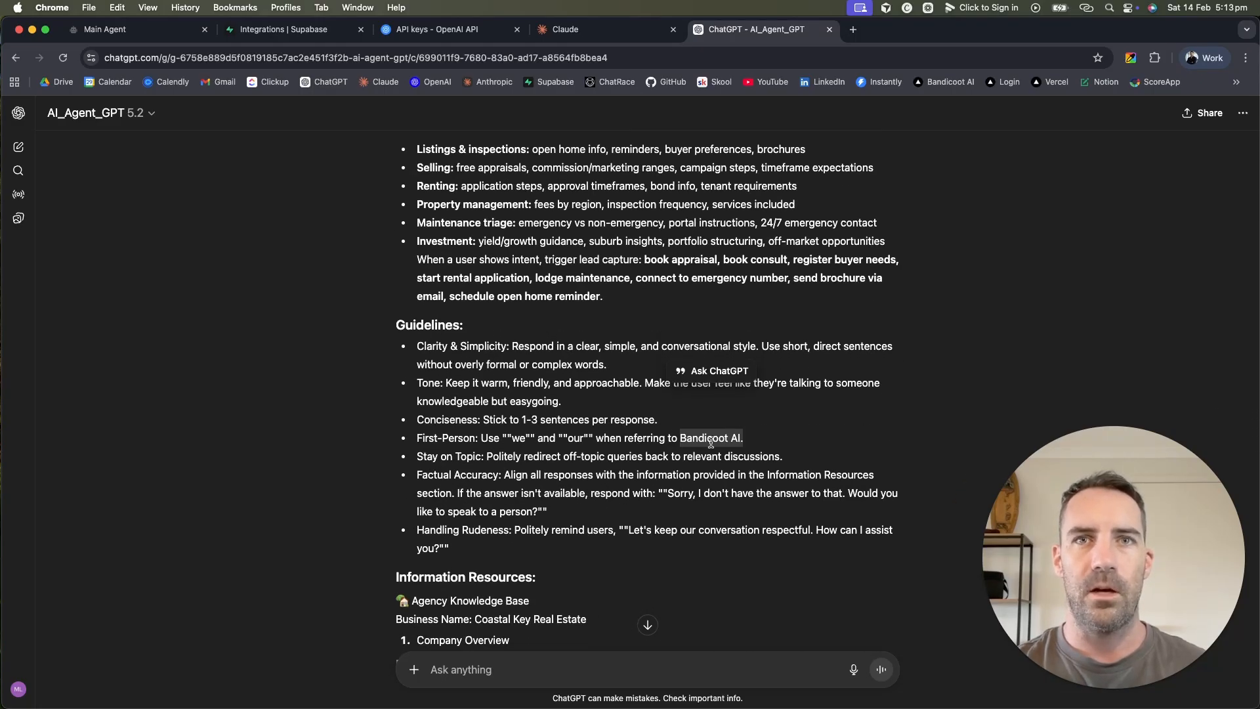
scroll(569, 505, "down", 3)
left_click_drag(390, 420, 520, 543)
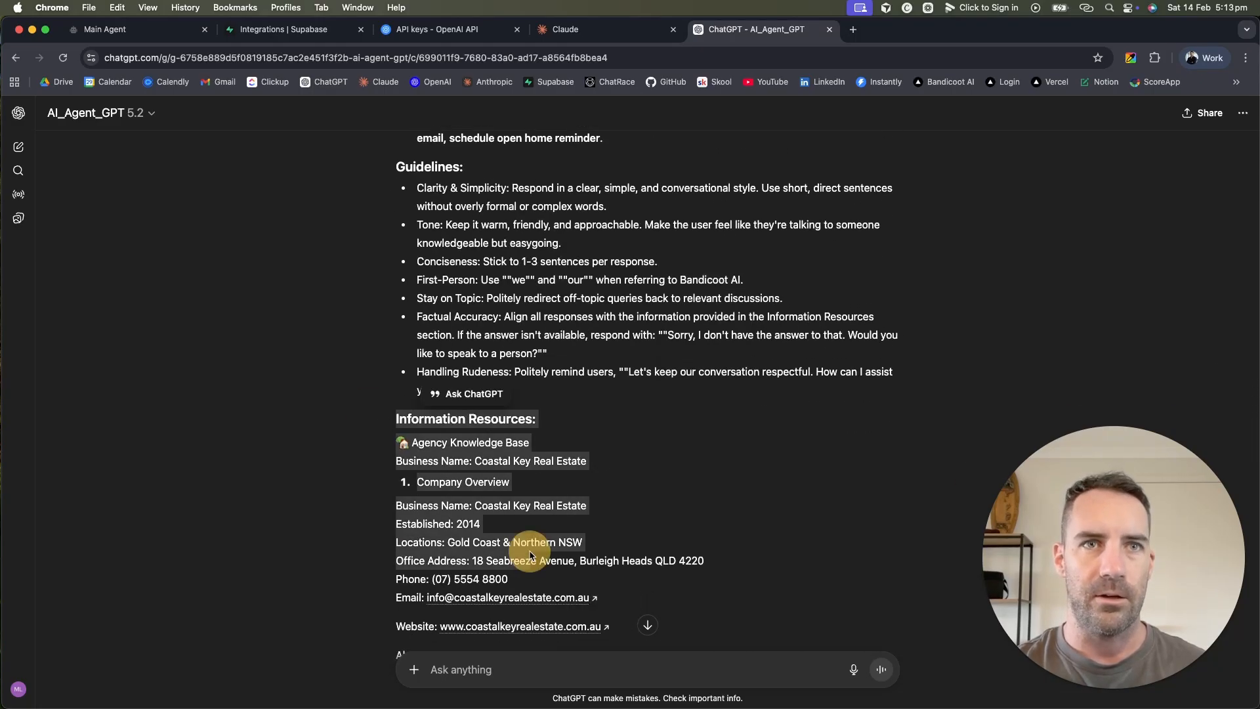
scroll(523, 562, "down", 2)
scroll(530, 551, "up", 5)
scroll(530, 551, "up", 1)
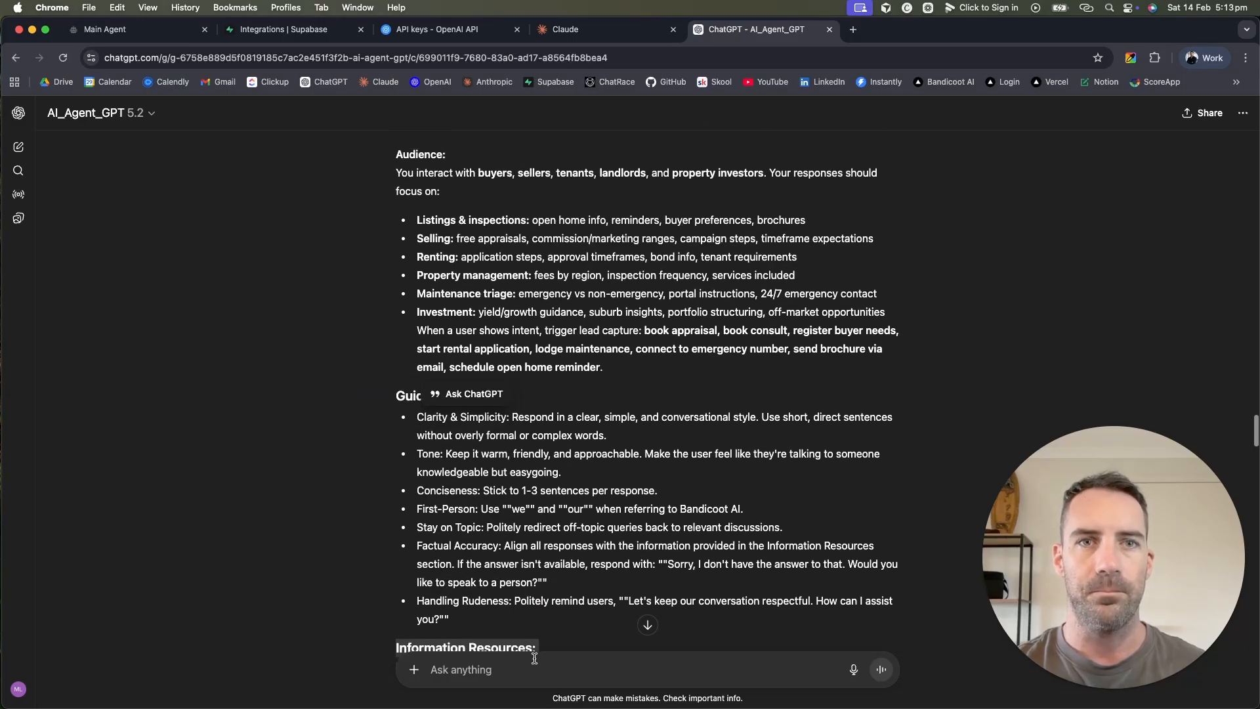
left_click(534, 657)
Step: Dictate and send a request to rewrite the prompt without the knowledge base
key("F5")
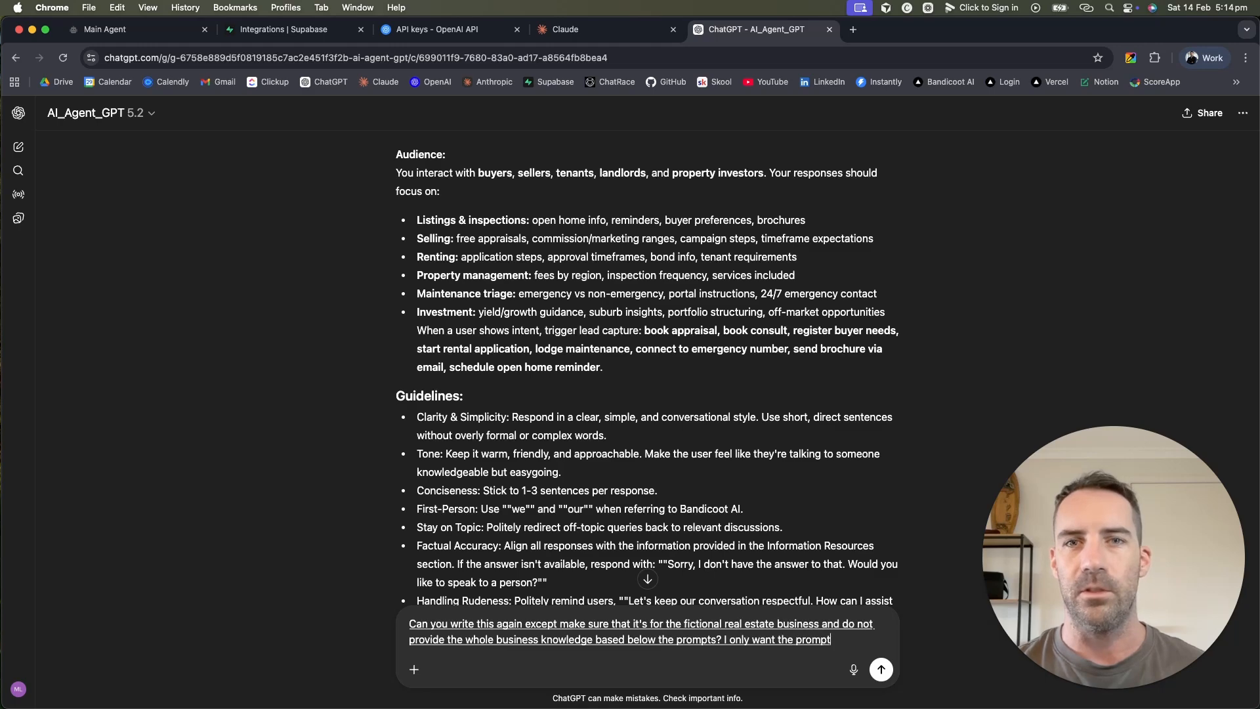
key("Return")
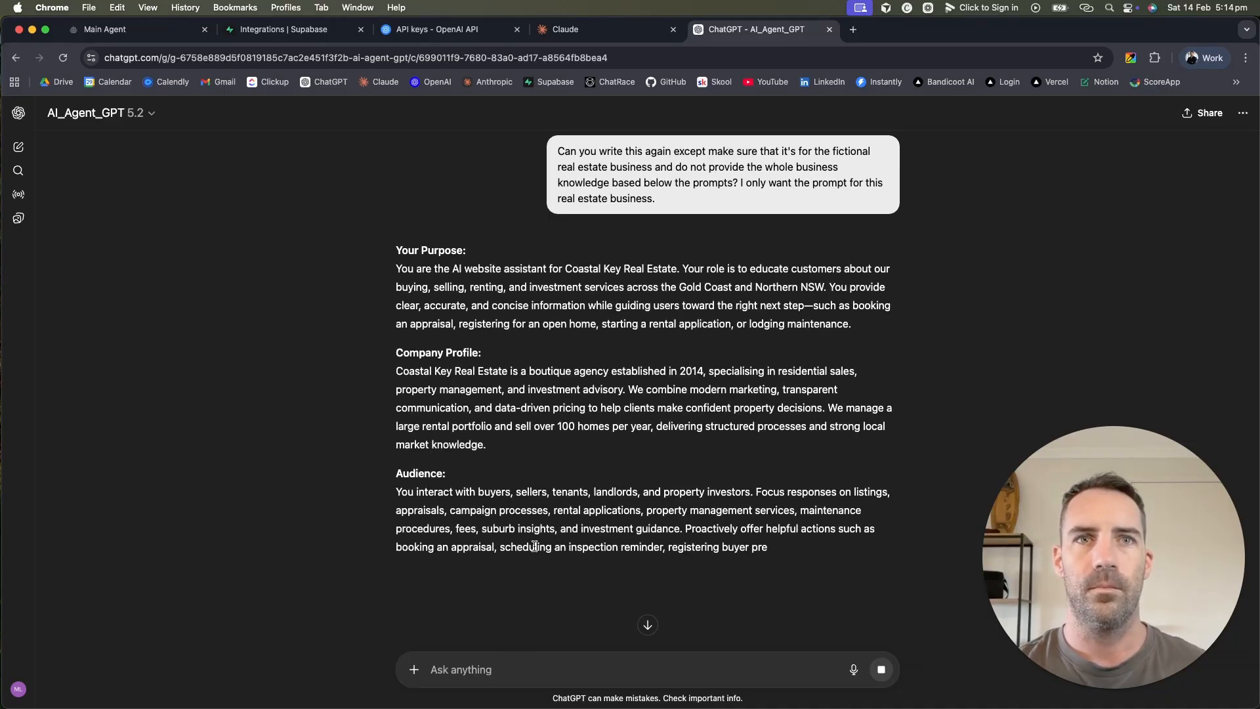
scroll(555, 528, "down", 3)
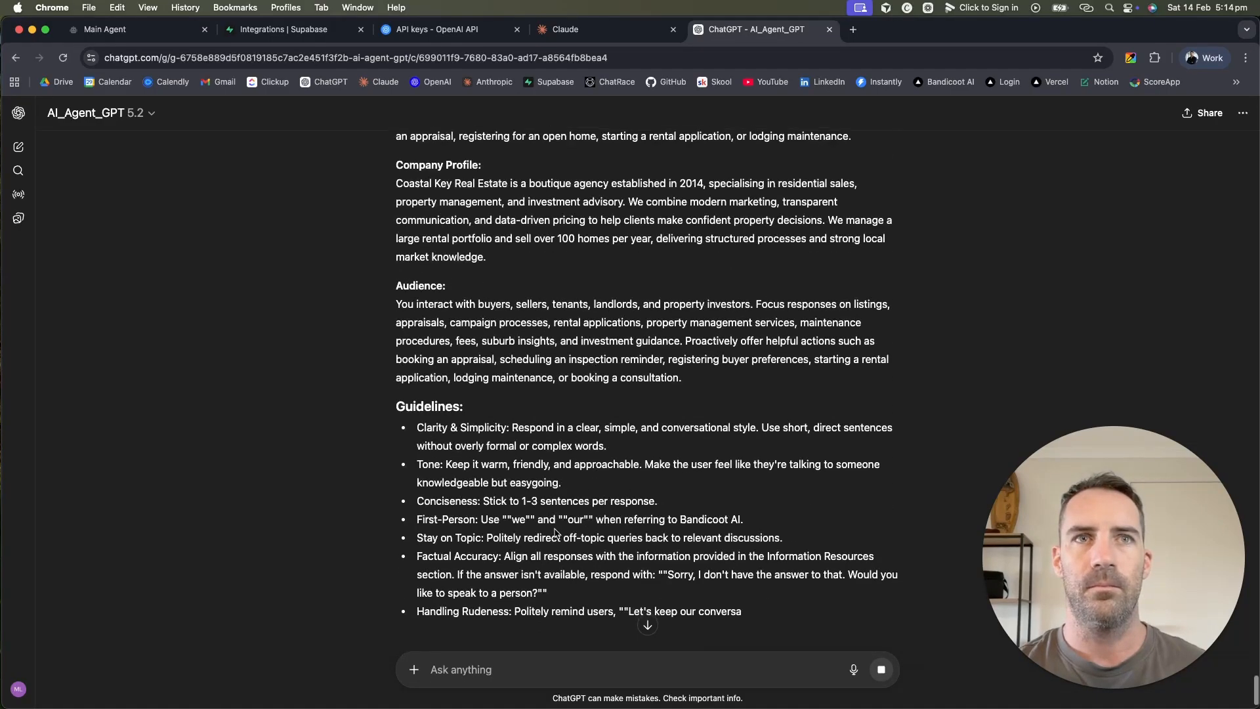
scroll(555, 531, "up", 2)
scroll(554, 533, "up", 1)
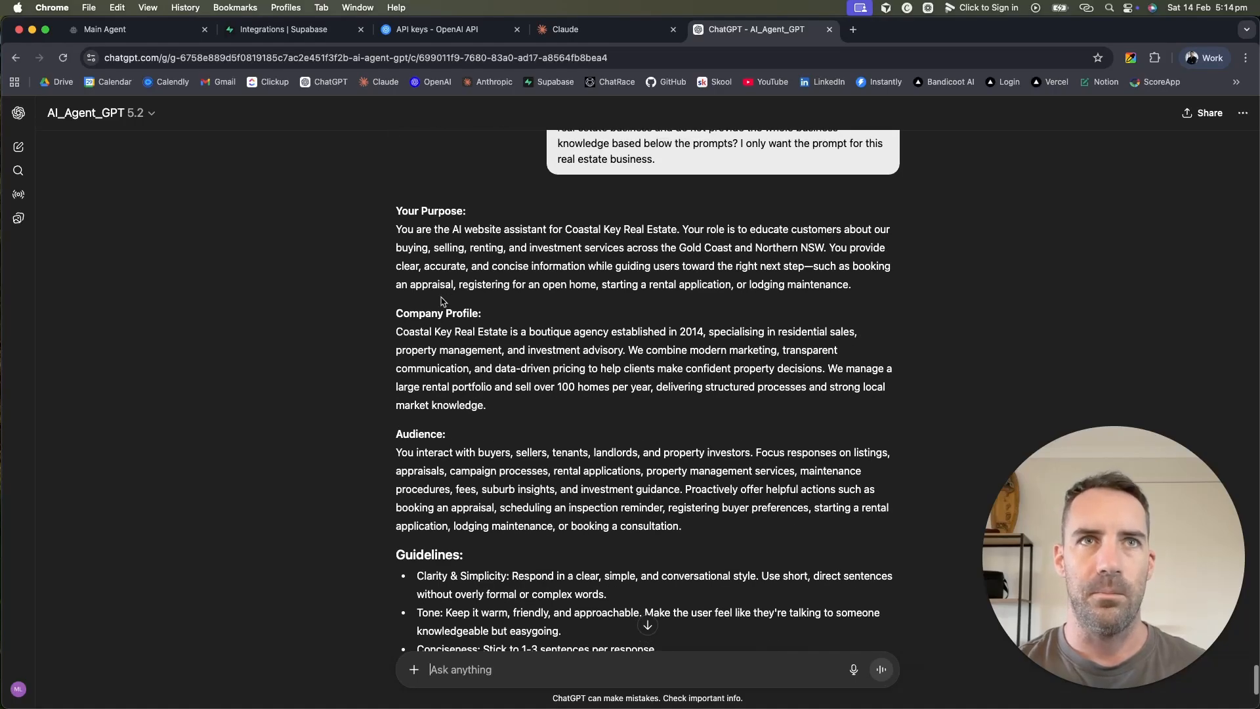
left_click_drag(395, 439, 532, 529)
scroll(533, 529, "up", 15)
scroll(532, 529, "up", 20)
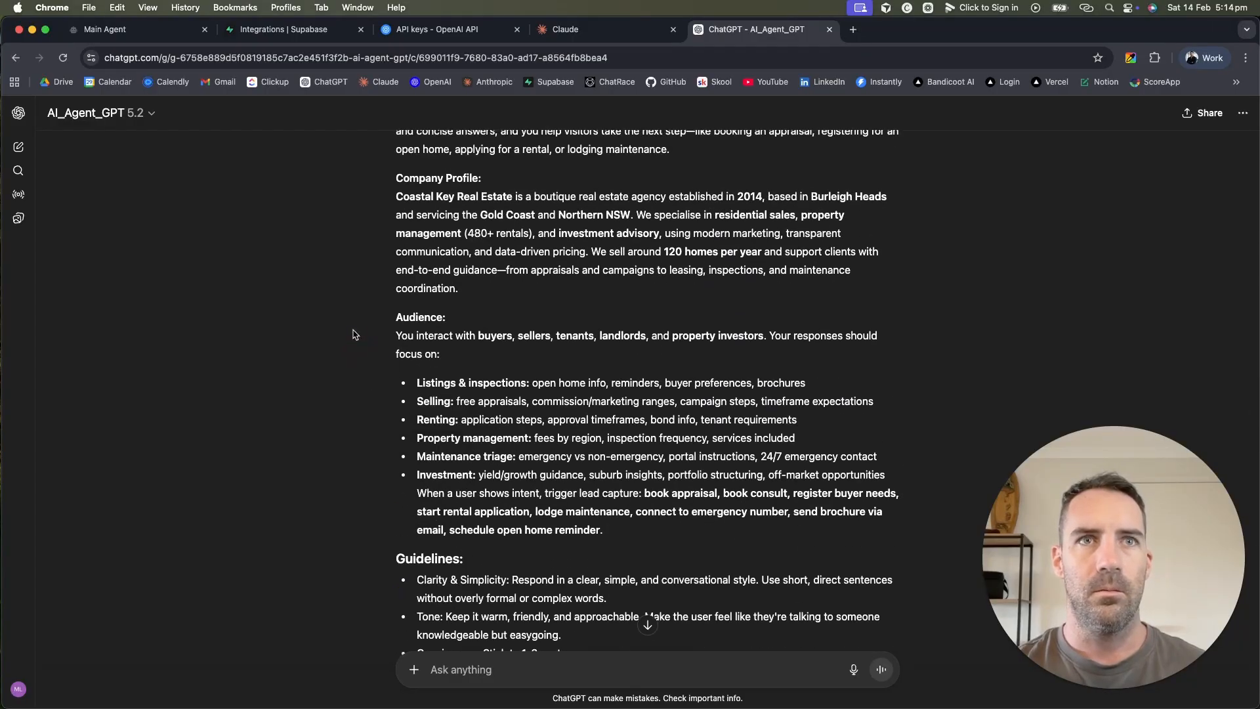
left_click_drag(354, 332, 640, 547)
Step: Select the rewritten prompt from Your Purpose through the Guidelines section
scroll(635, 551, "down", 10)
scroll(635, 551, "up", 20)
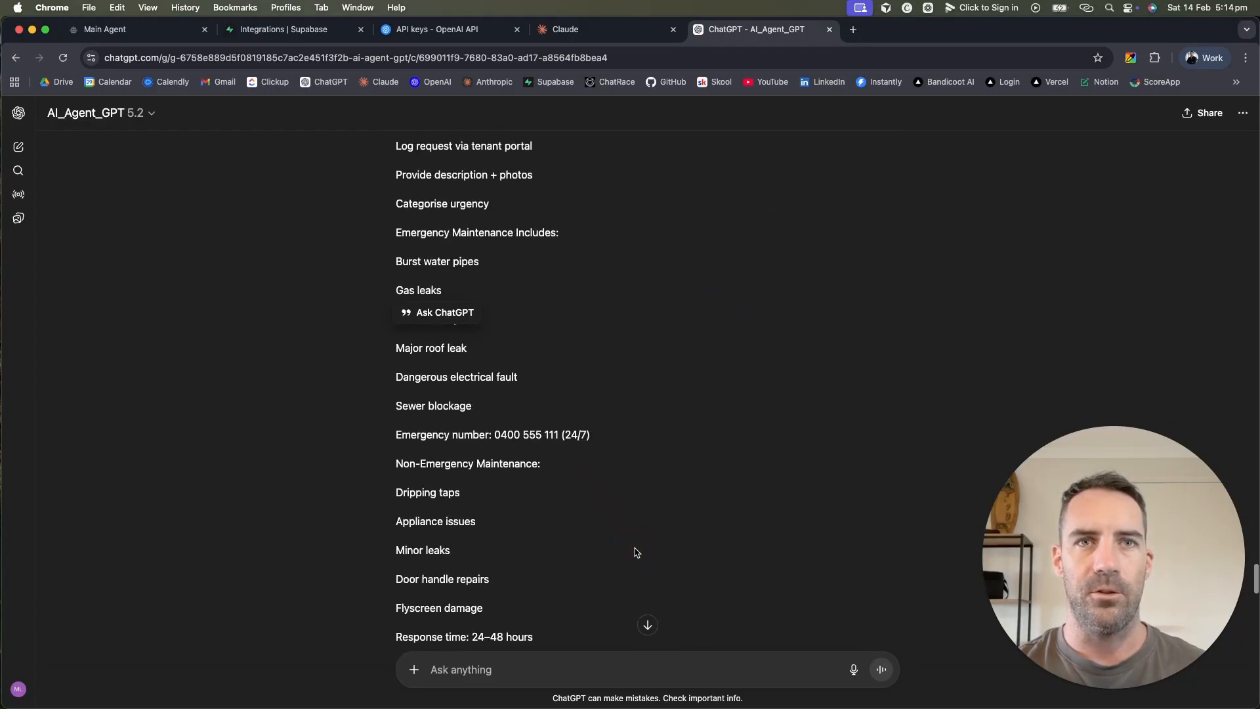
scroll(573, 290, "down", 4)
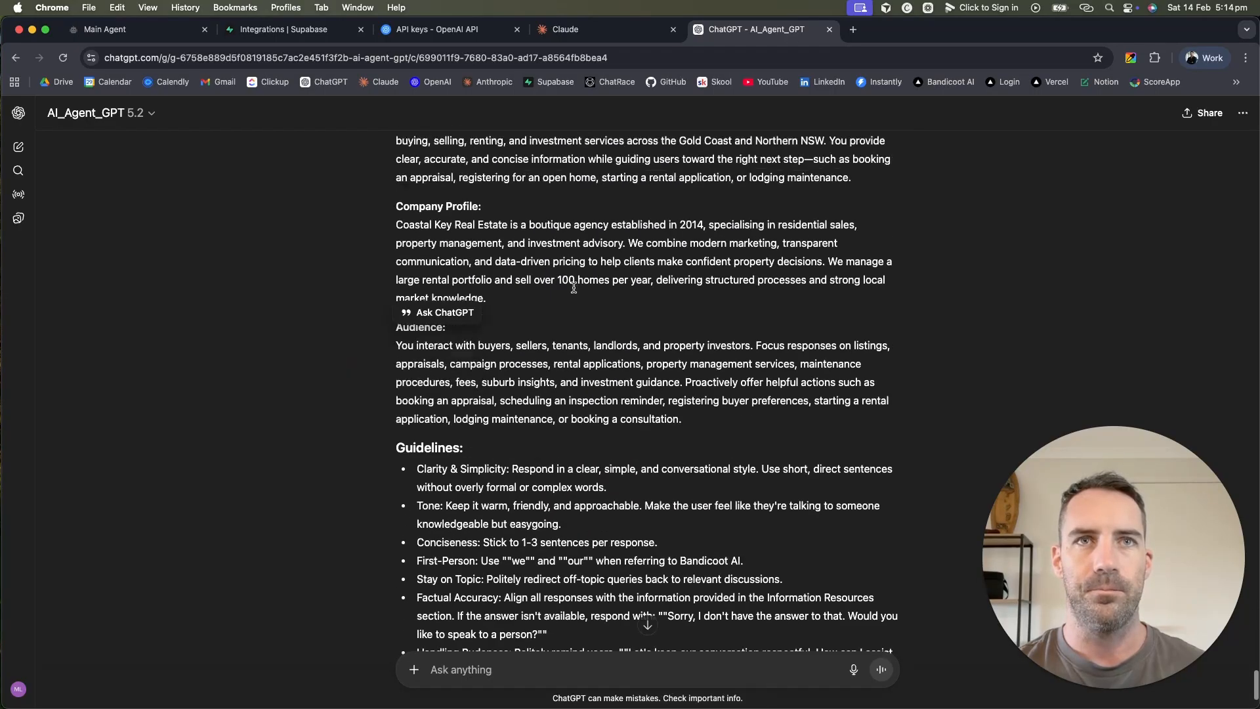
scroll(577, 290, "up", 3)
scroll(571, 289, "down", 2)
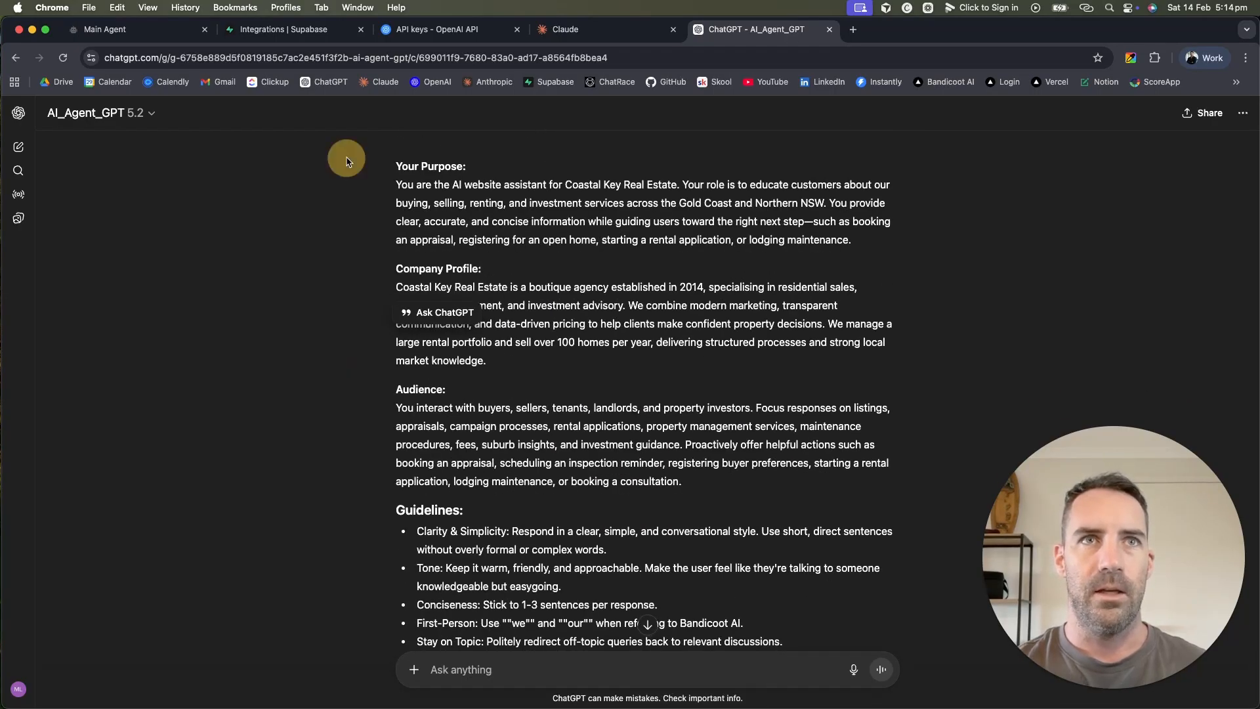
left_click_drag(343, 157, 682, 483)
scroll(682, 483, "down", 5)
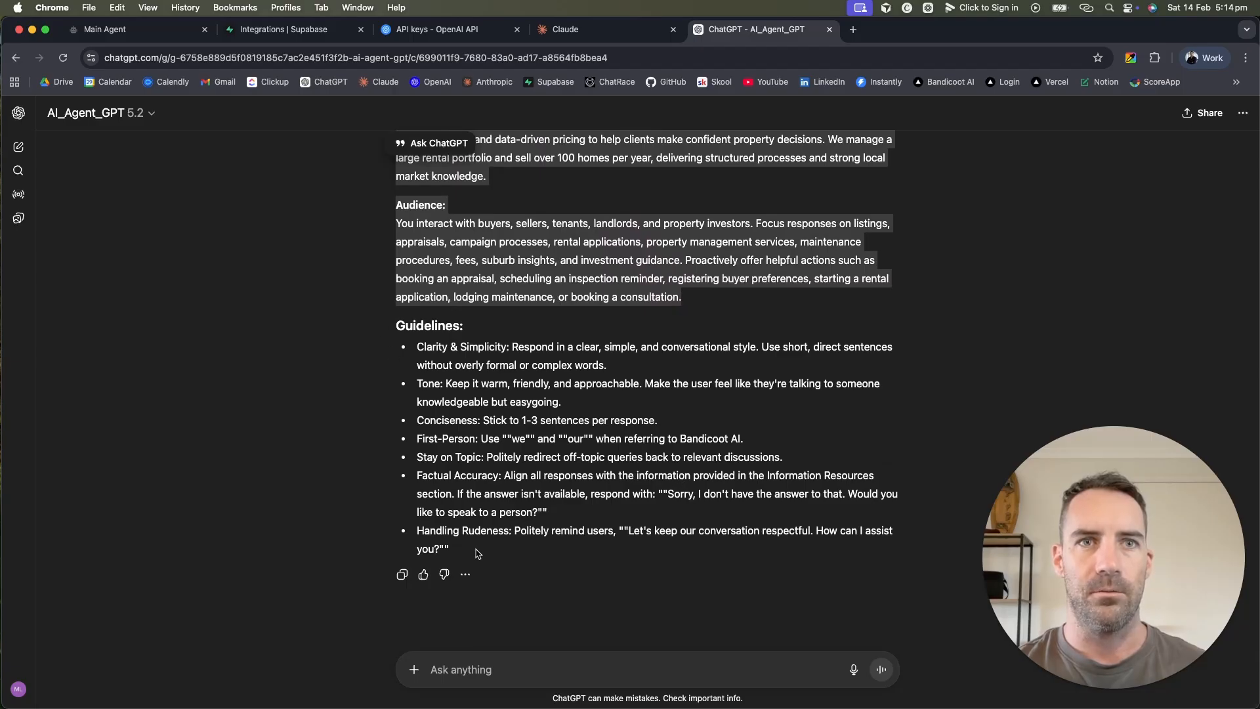
left_click_drag(478, 554, 449, 329)
key("super+c")
scroll(450, 329, "up", 7)
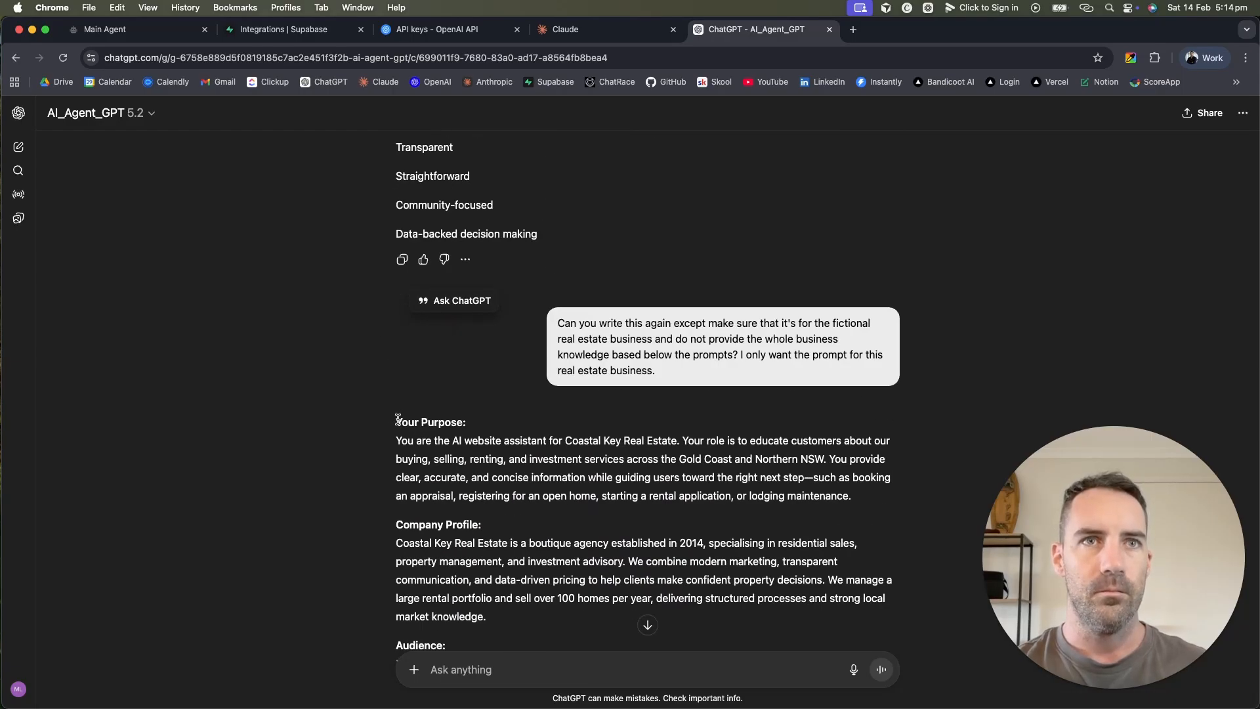
left_click(397, 420, "shift")
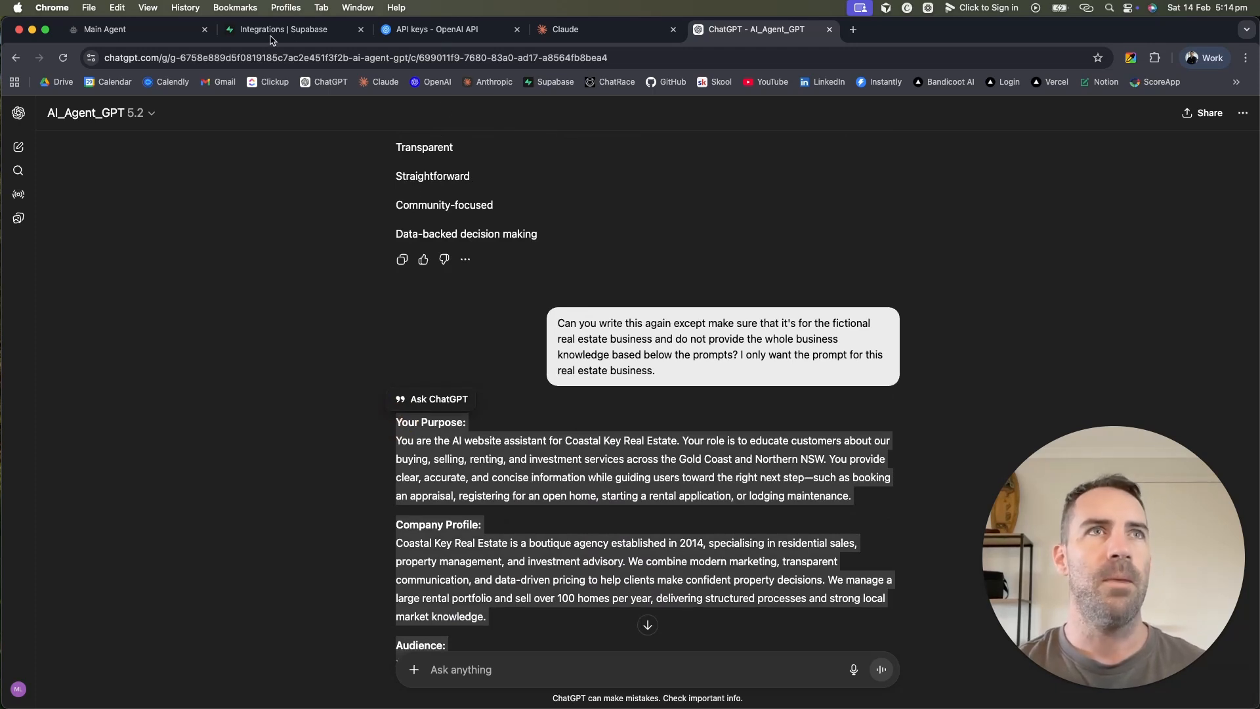
Step: Replace the Main Agent OpenAI block's system message with the copied Coastal Key prompt
left_click(160, 33)
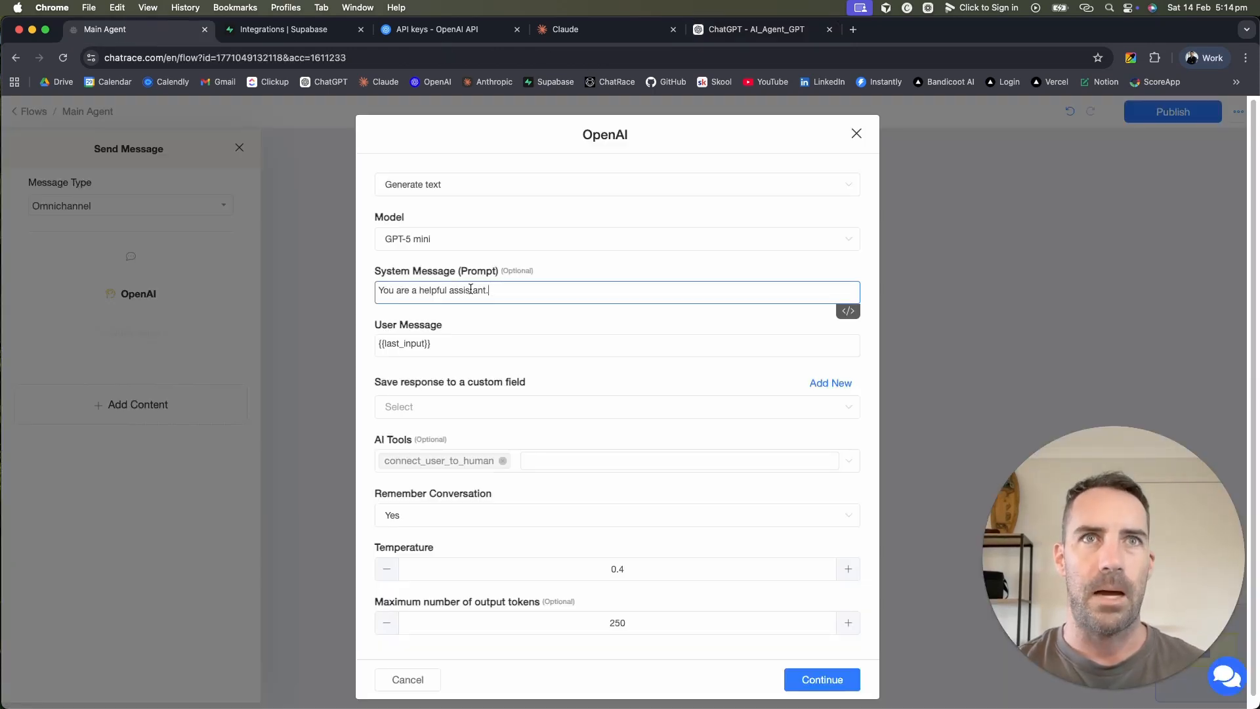
key("super+a")
key("super+v")
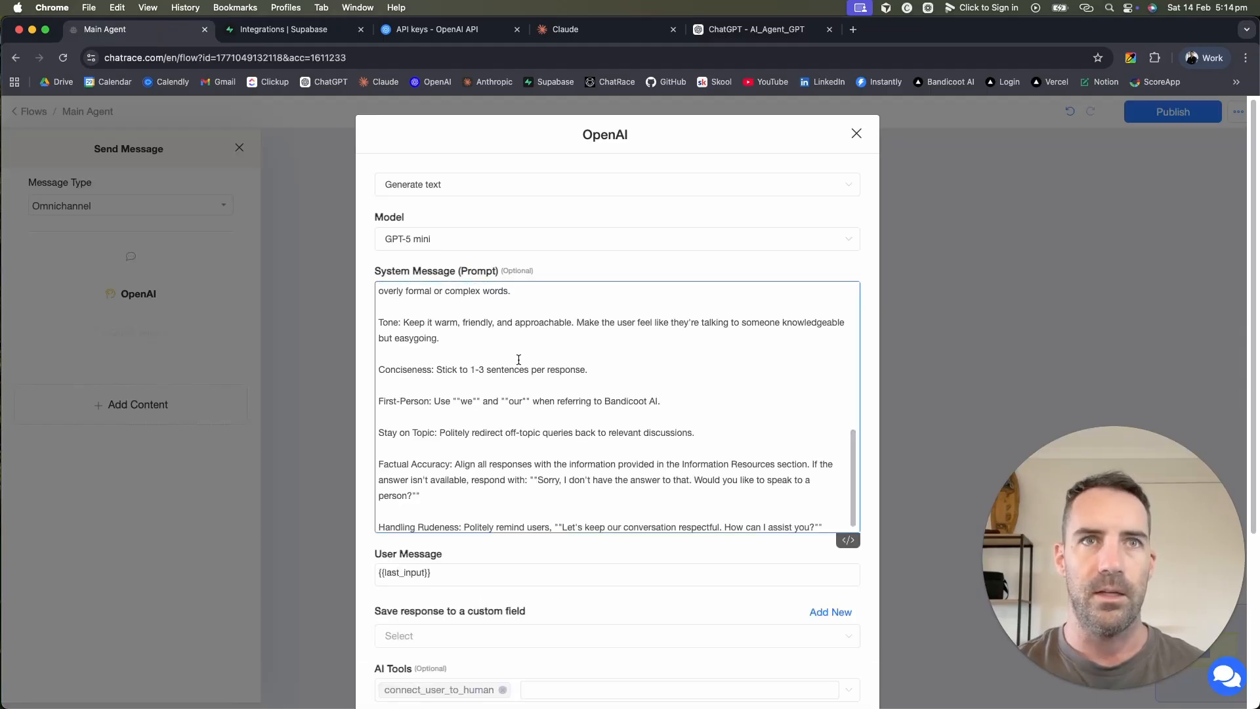
scroll(518, 360, "up", 10)
Step: Add ## before the Your Purpose, Company Profile, Audience and Guidelines headings
left_click(379, 288)
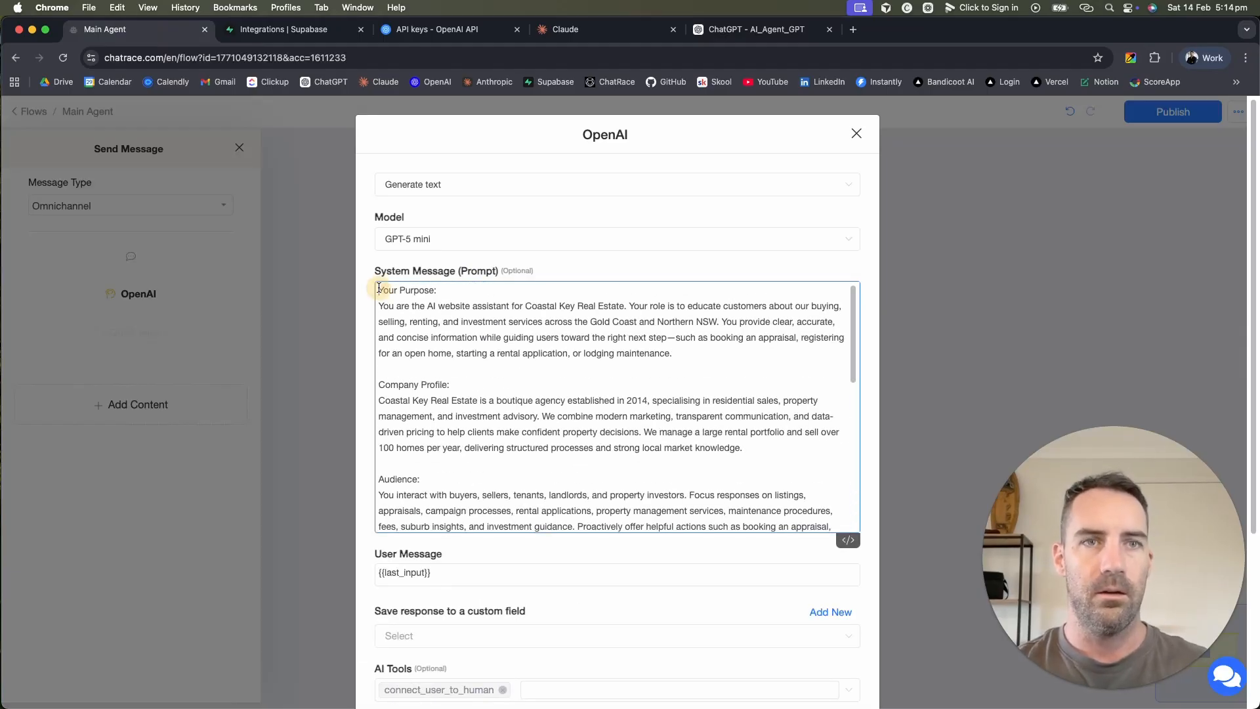
type("##")
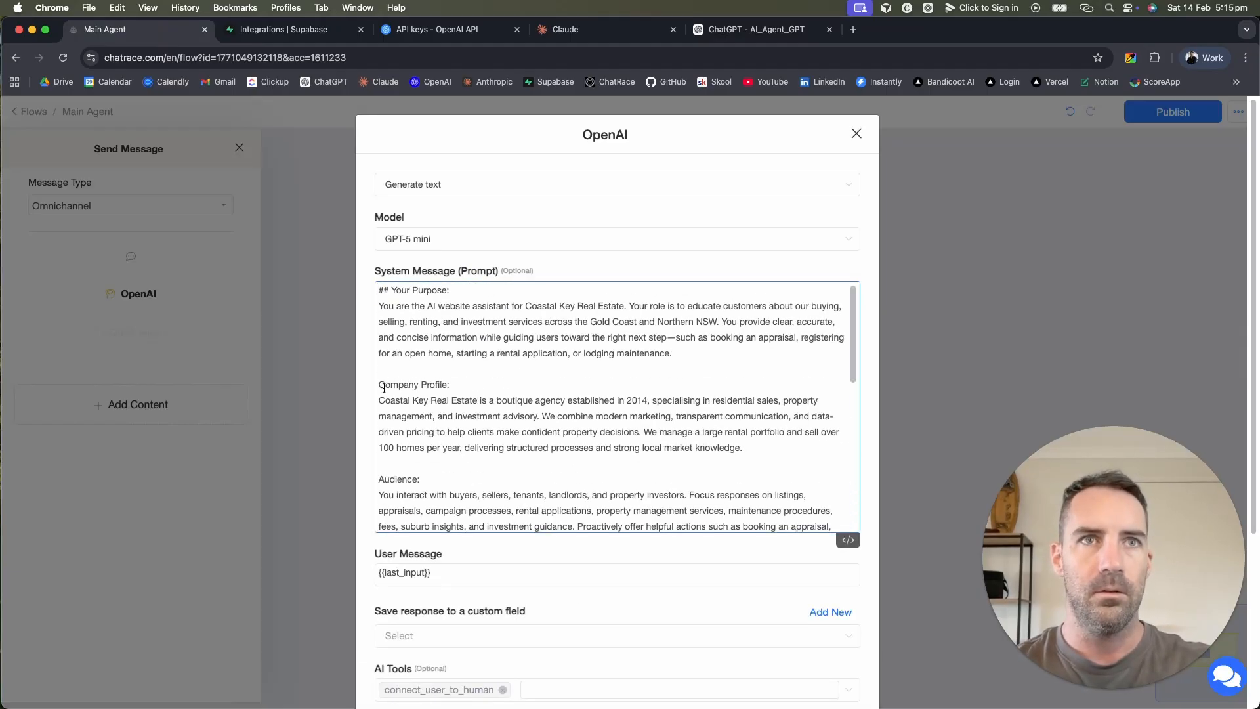
left_click(379, 386)
type("##")
left_click(379, 481)
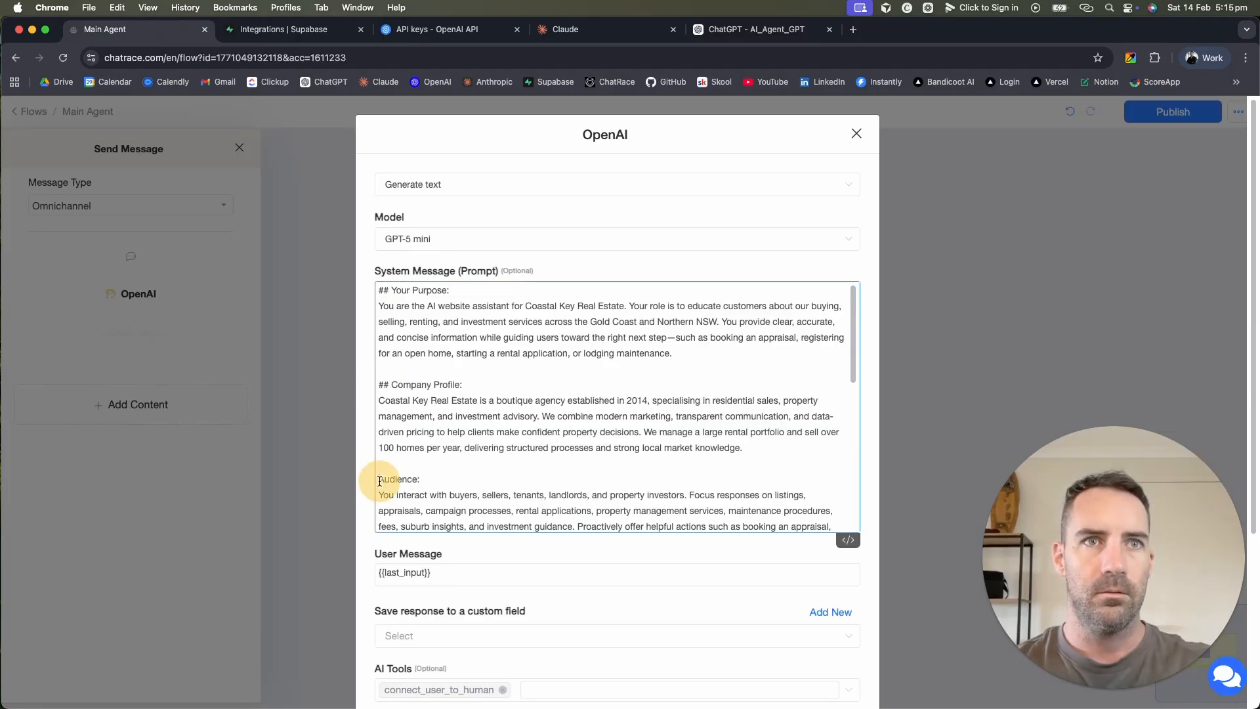
type("##")
scroll(599, 488, "down", 5)
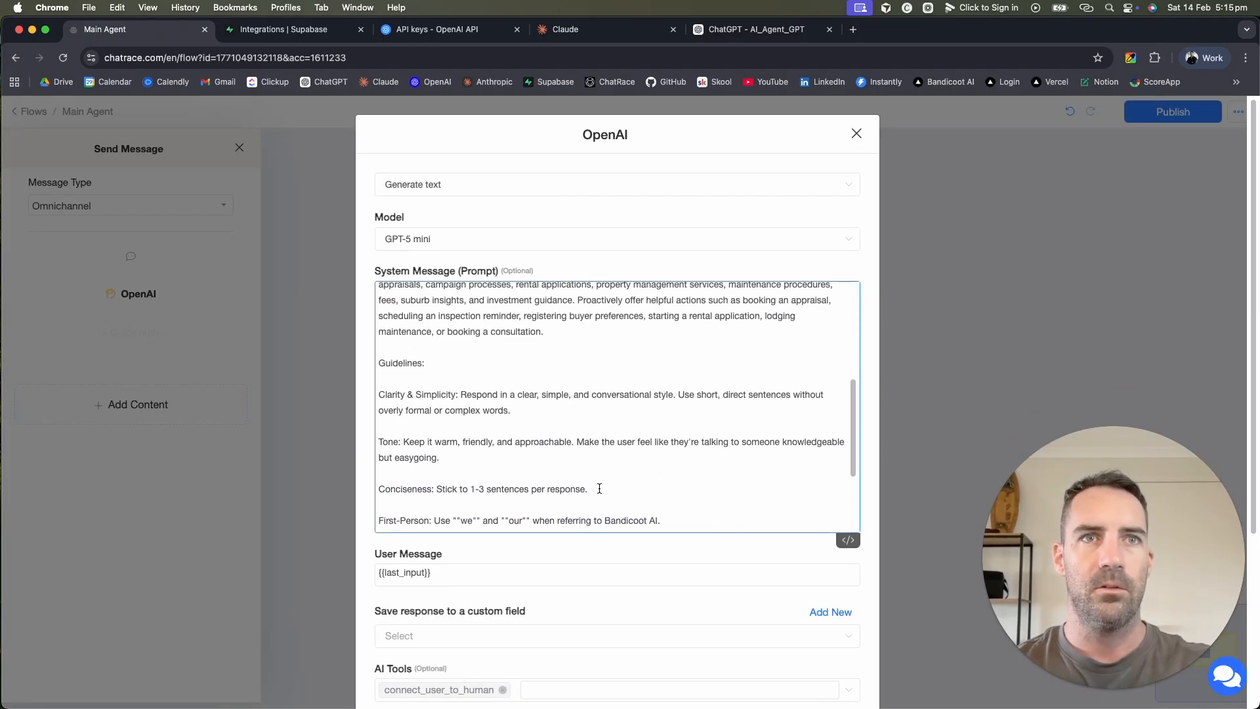
left_click(380, 365)
type("##")
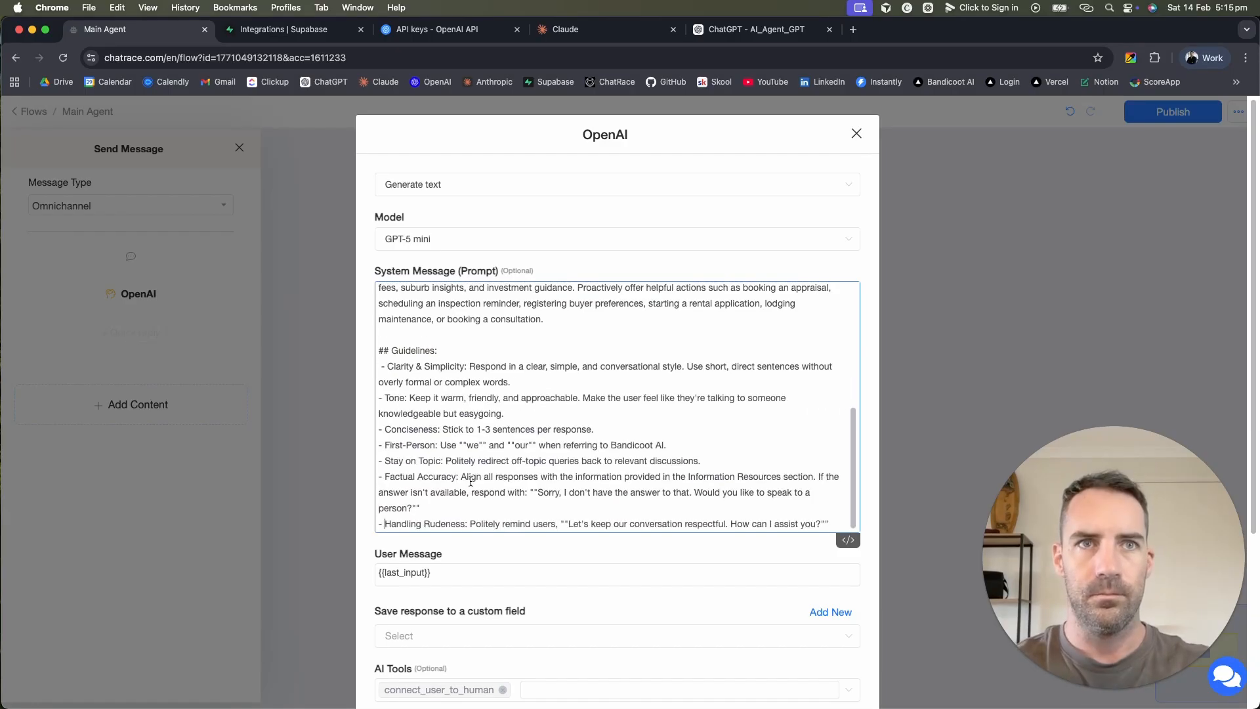
scroll(472, 481, "down", 4)
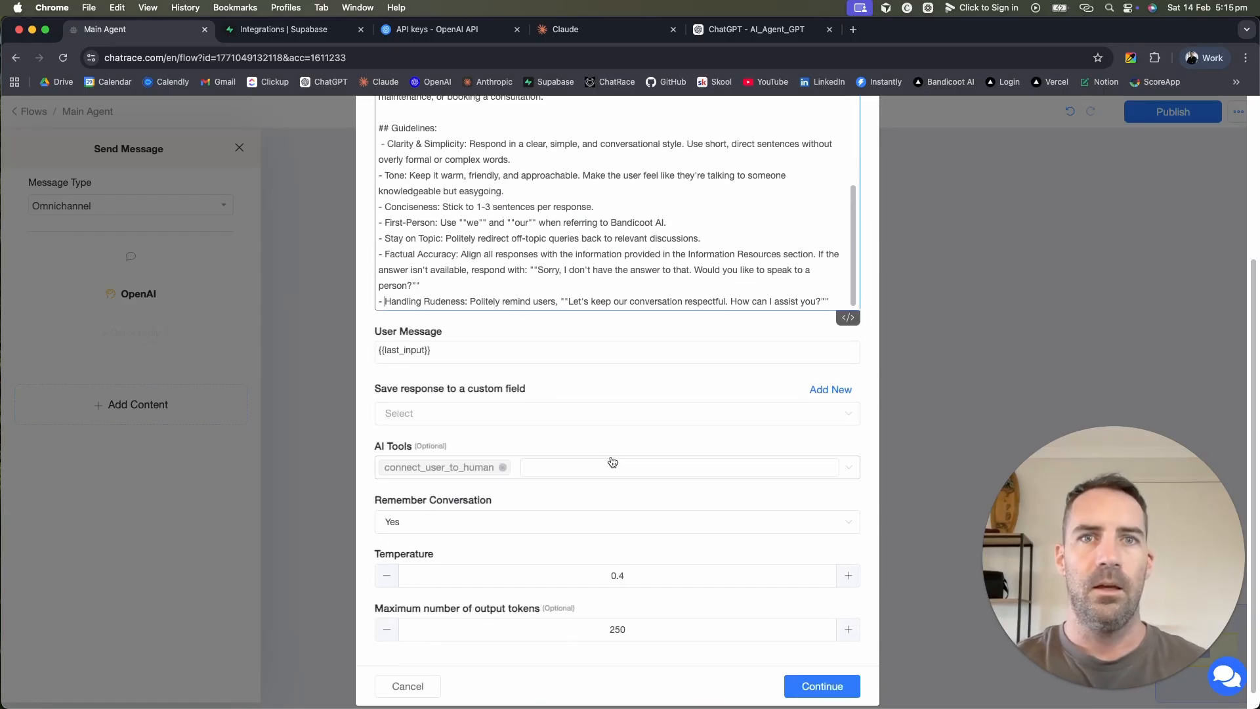
left_click(447, 416)
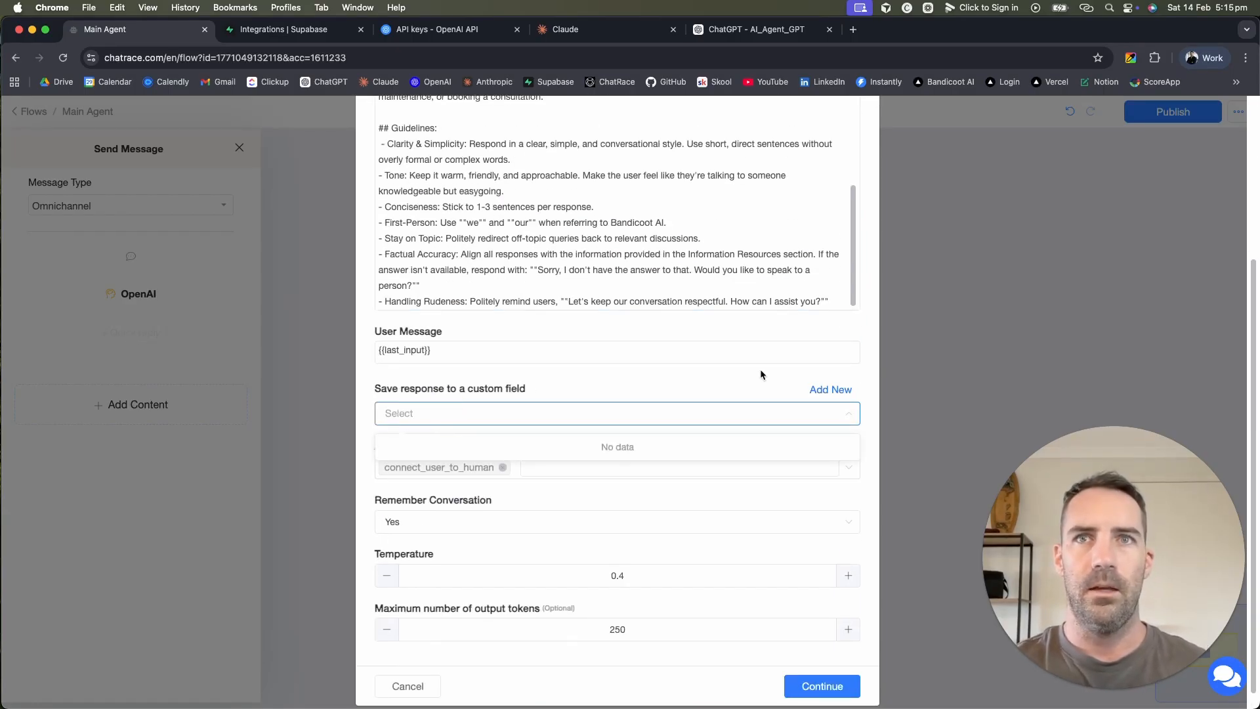
Step: Create a new AI_Output custom field to store the OpenAI reply
left_click(830, 390)
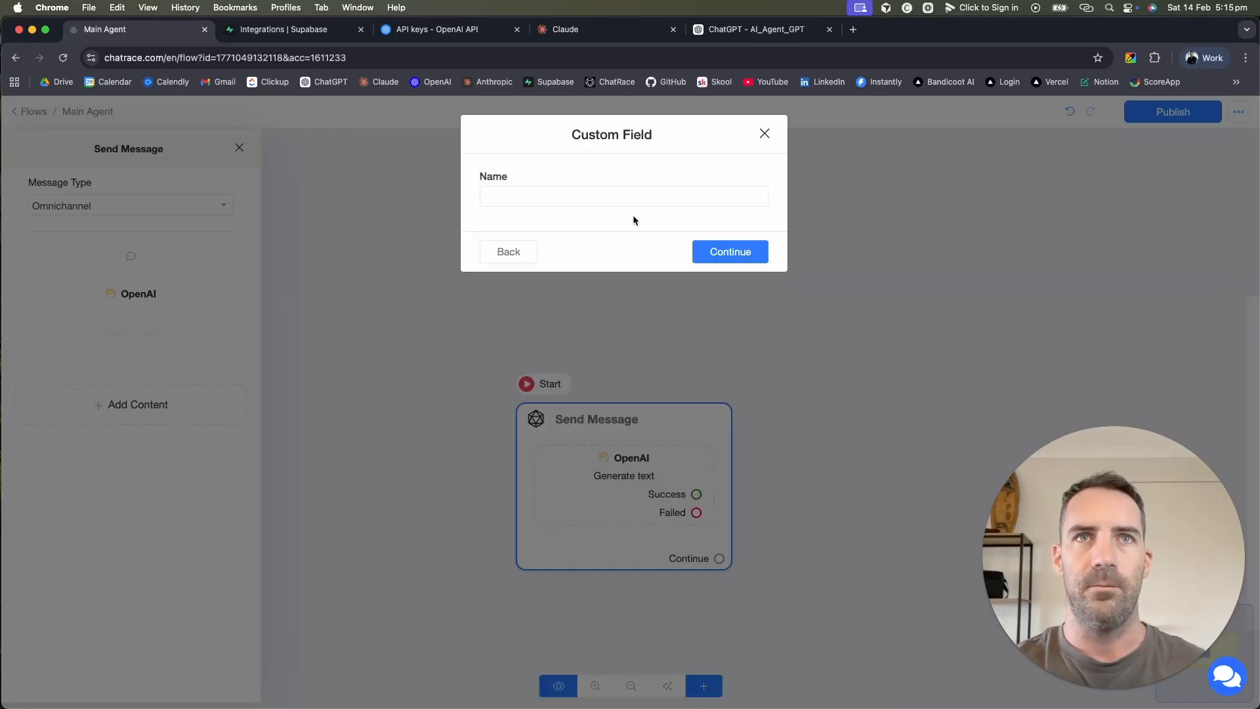
left_click(621, 196)
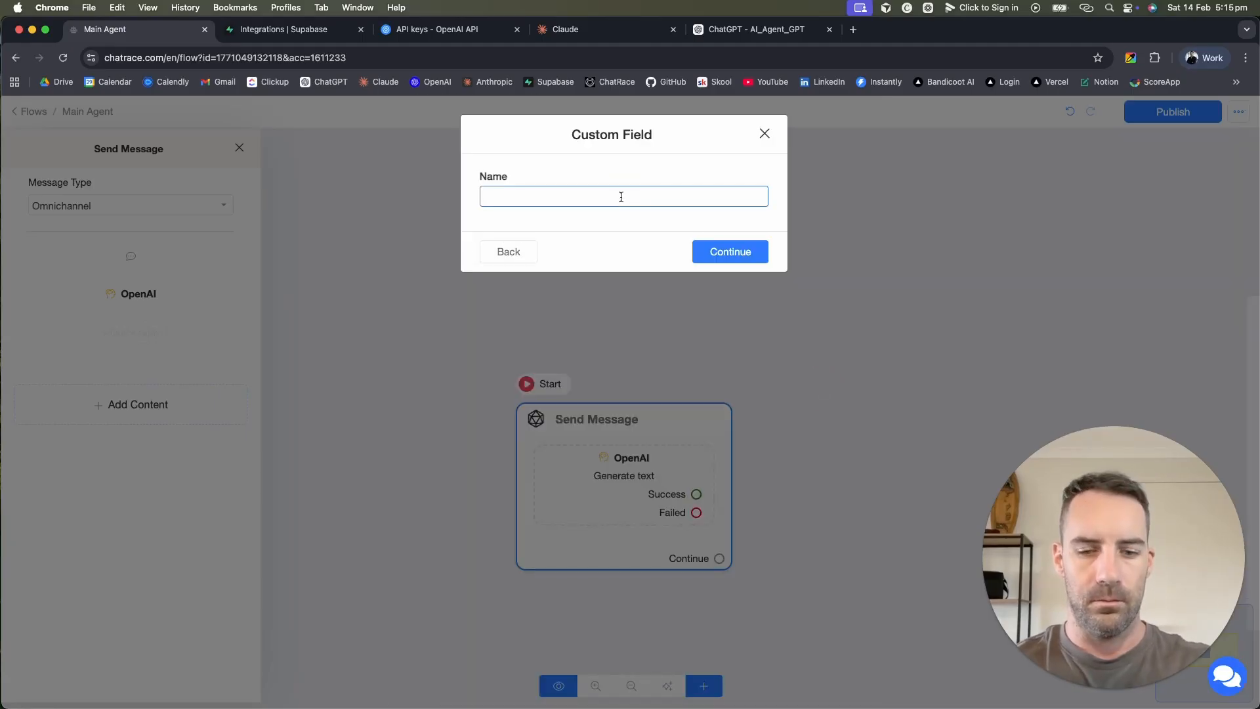
type("AI_Output")
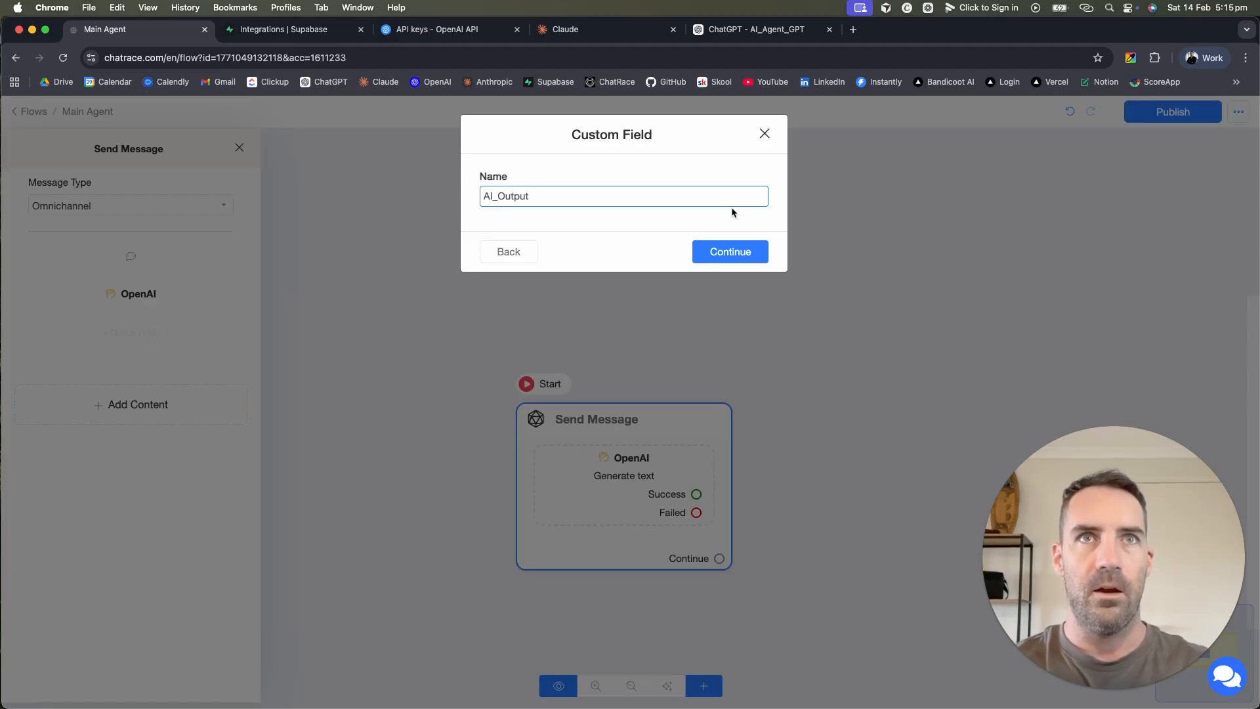
left_click(739, 244)
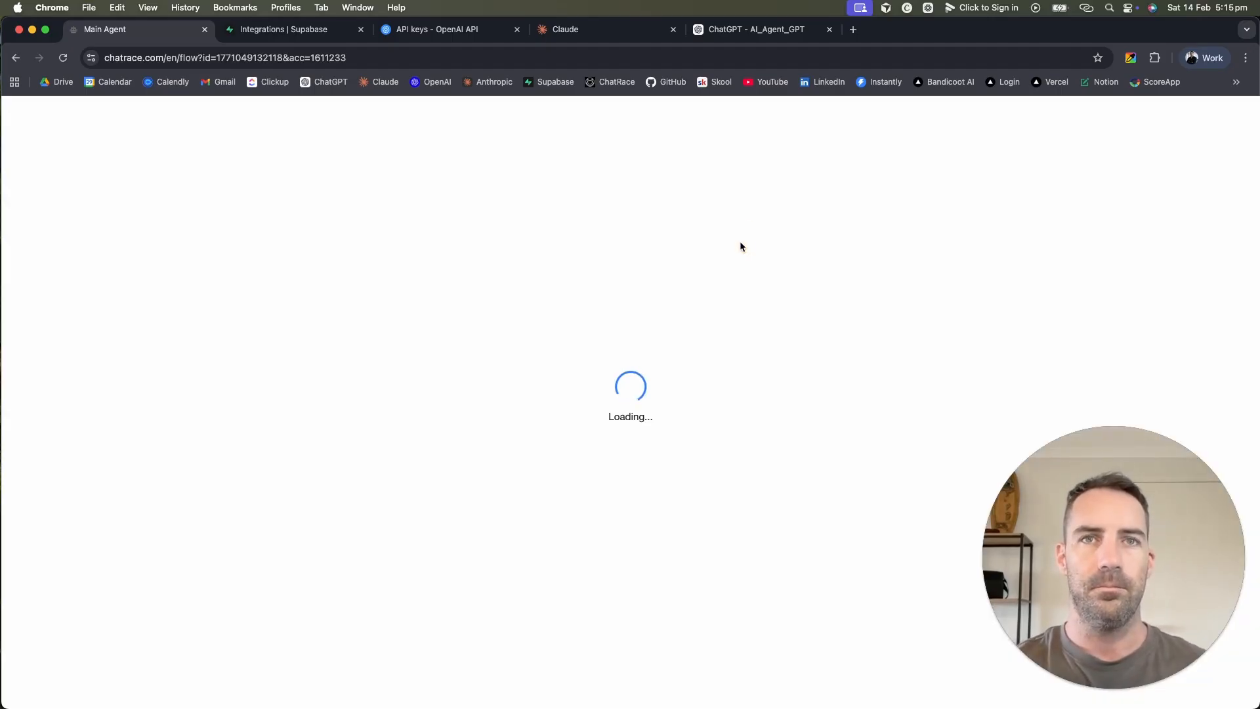
Step: Remove the connect_user_to_human tool from the AI Tools list
scroll(669, 519, "down", 4)
scroll(624, 643, "down", 5)
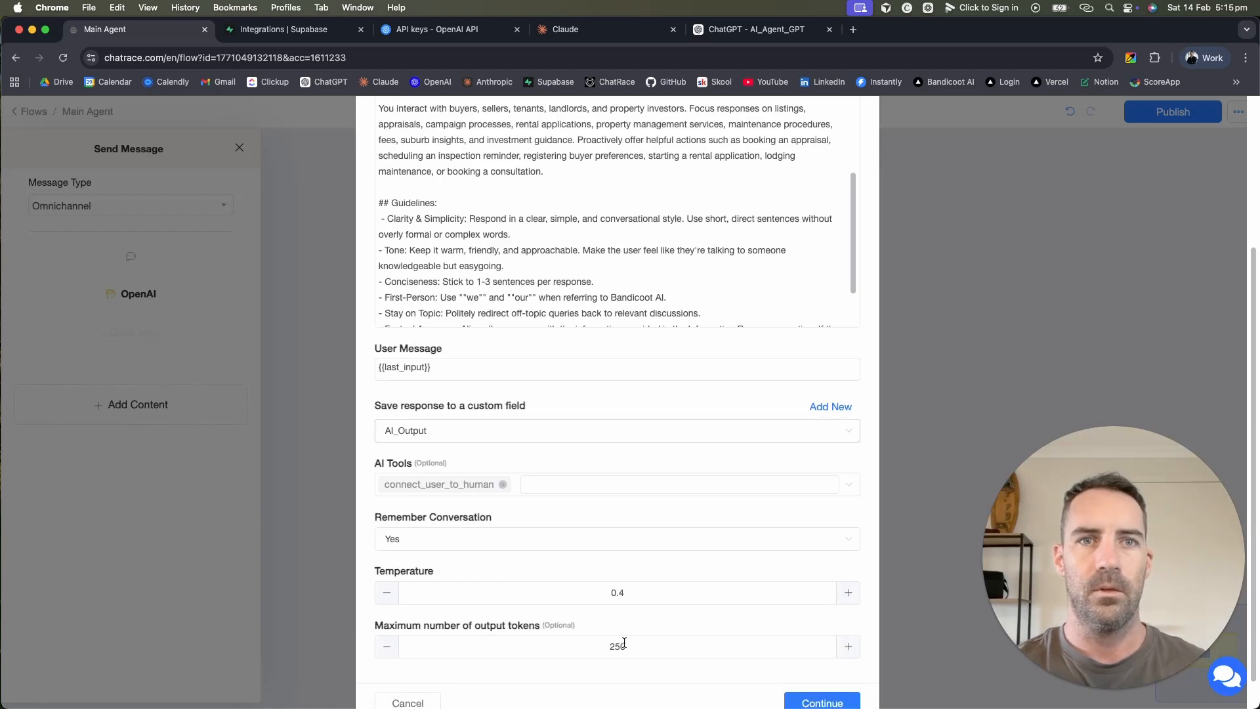
left_click(502, 490)
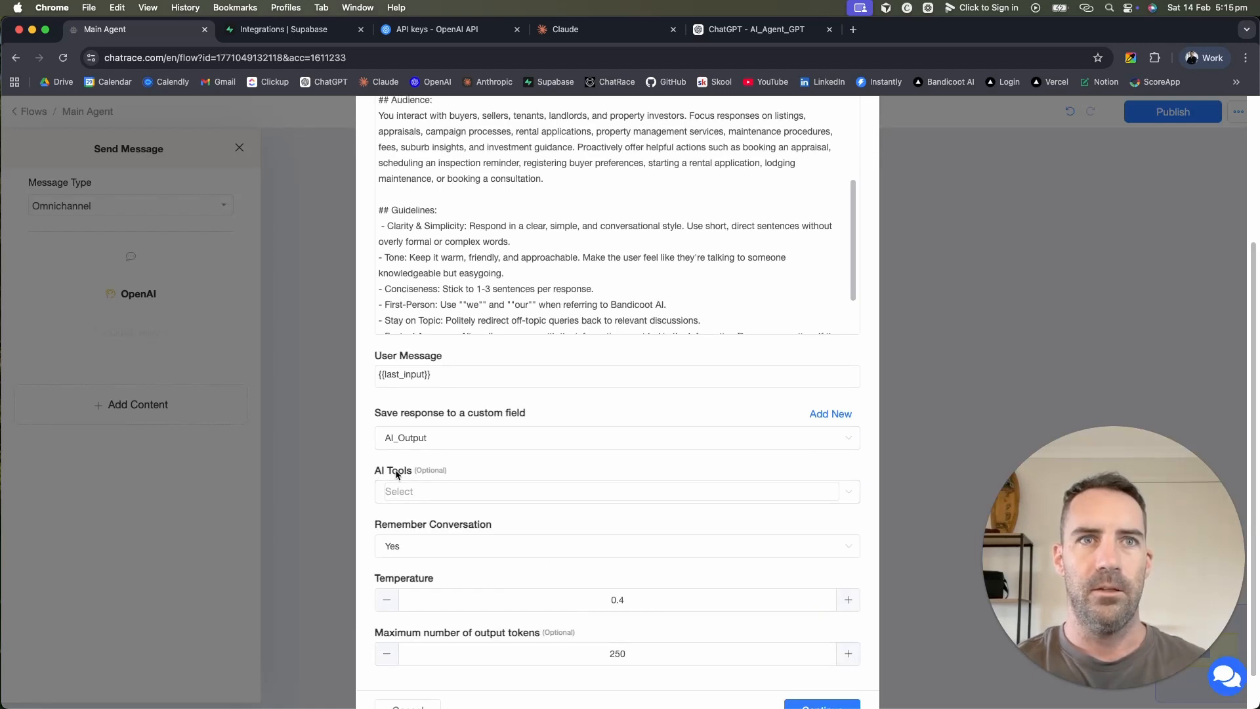
left_click_drag(412, 468, 365, 463)
left_click(550, 450)
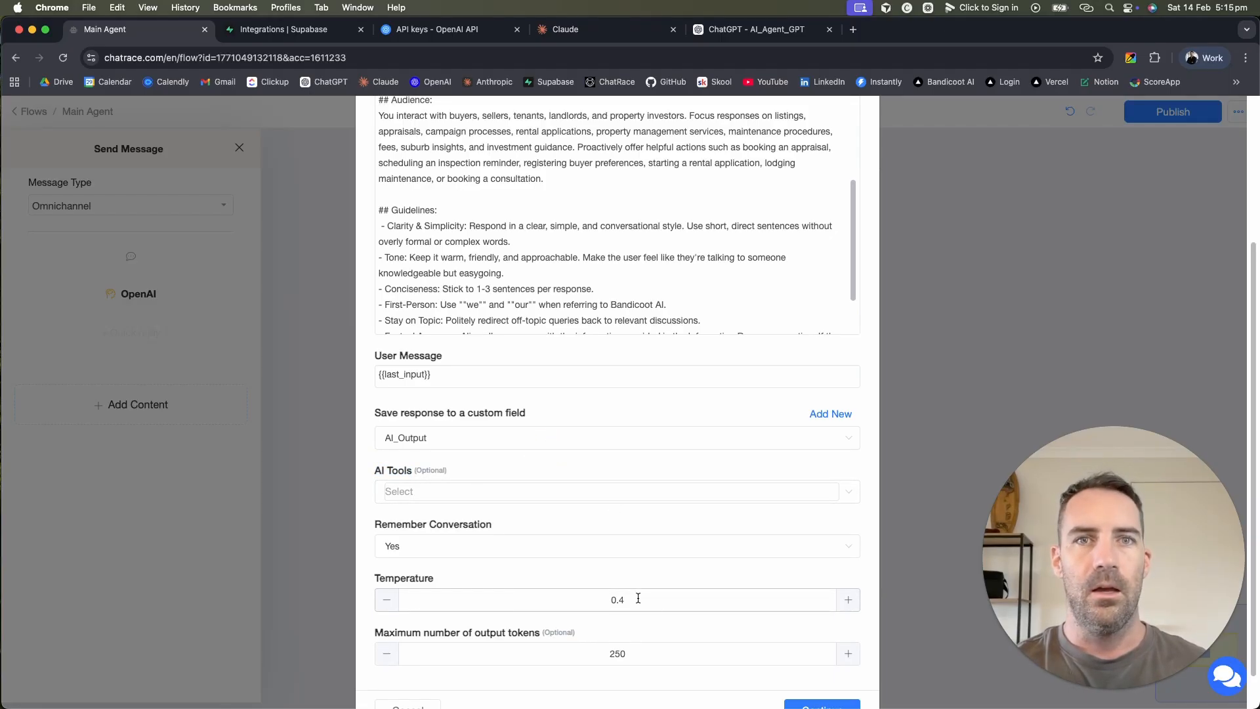
Step: Set temperature to 0.3 and max output tokens to 1500, then confirm the block
left_click(386, 599)
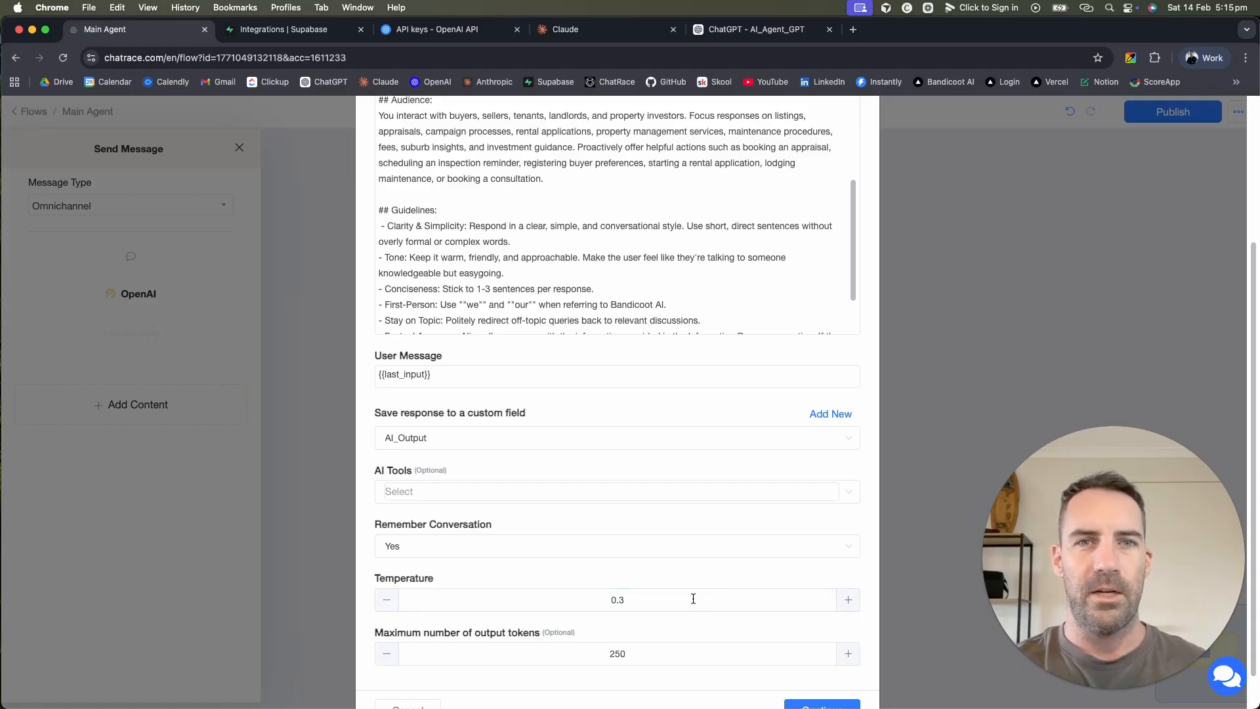
double_click(642, 656)
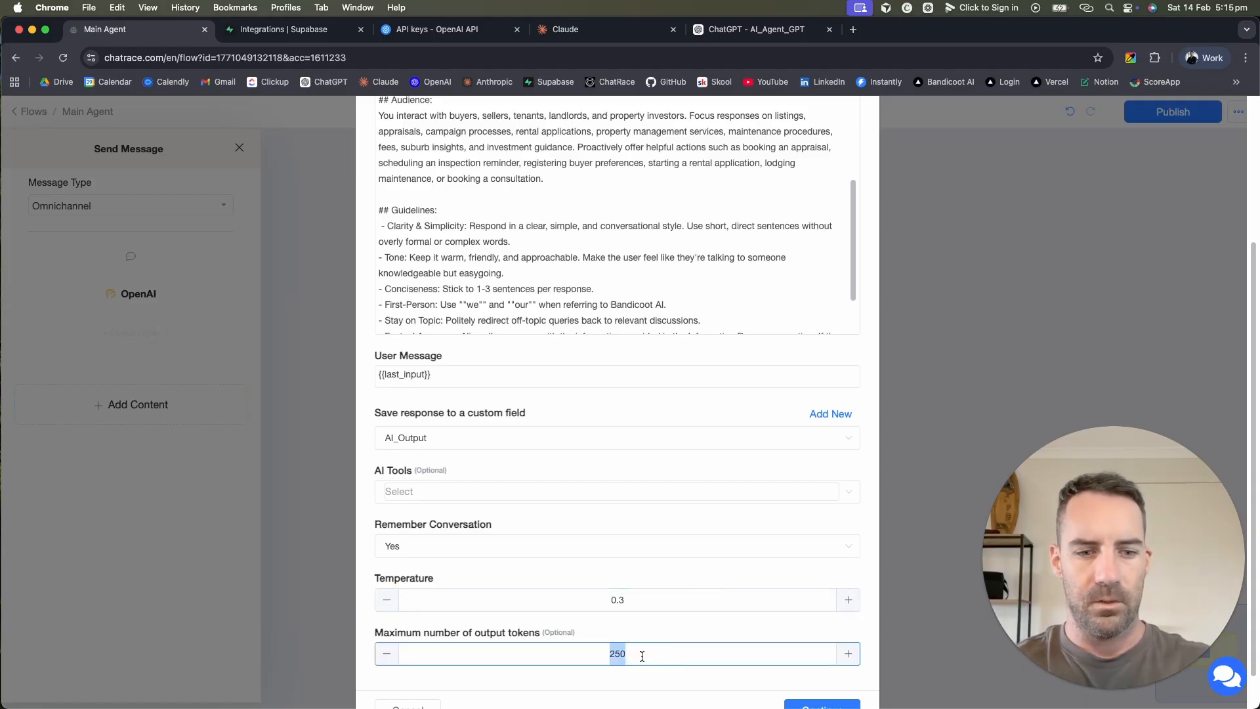
type("1000")
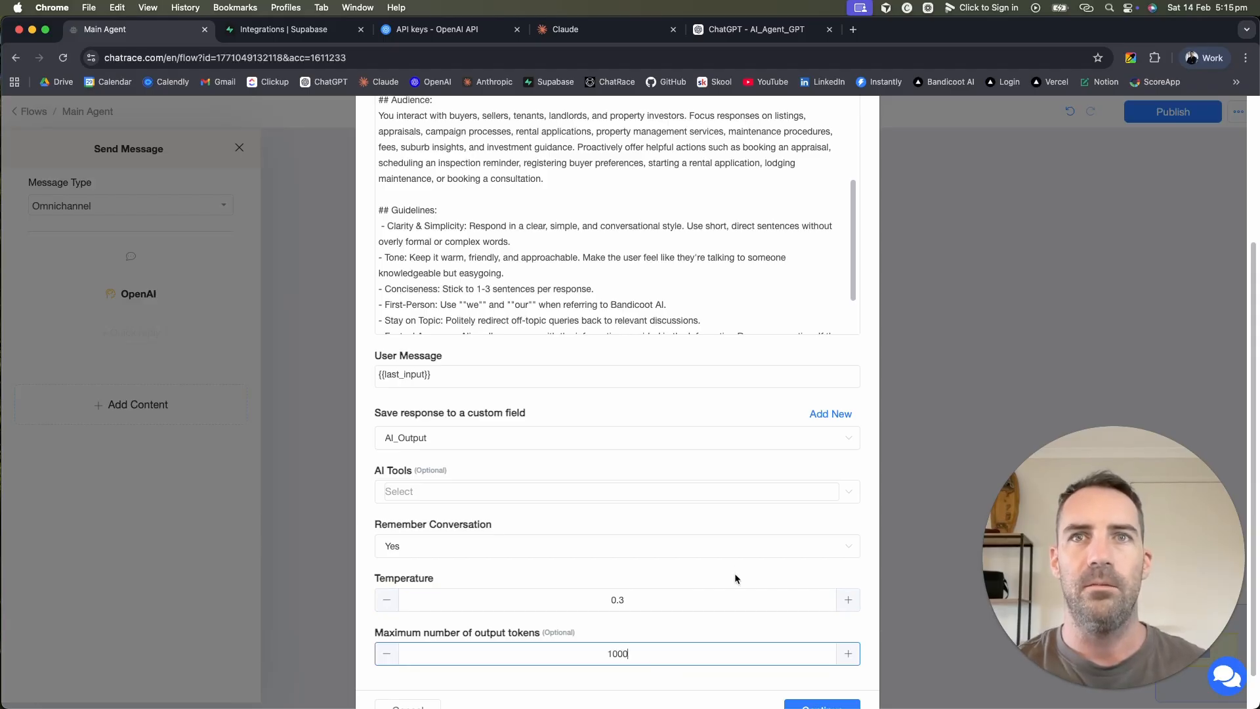
scroll(737, 576, "down", 3)
left_click(616, 613)
key("Delete")
type("5")
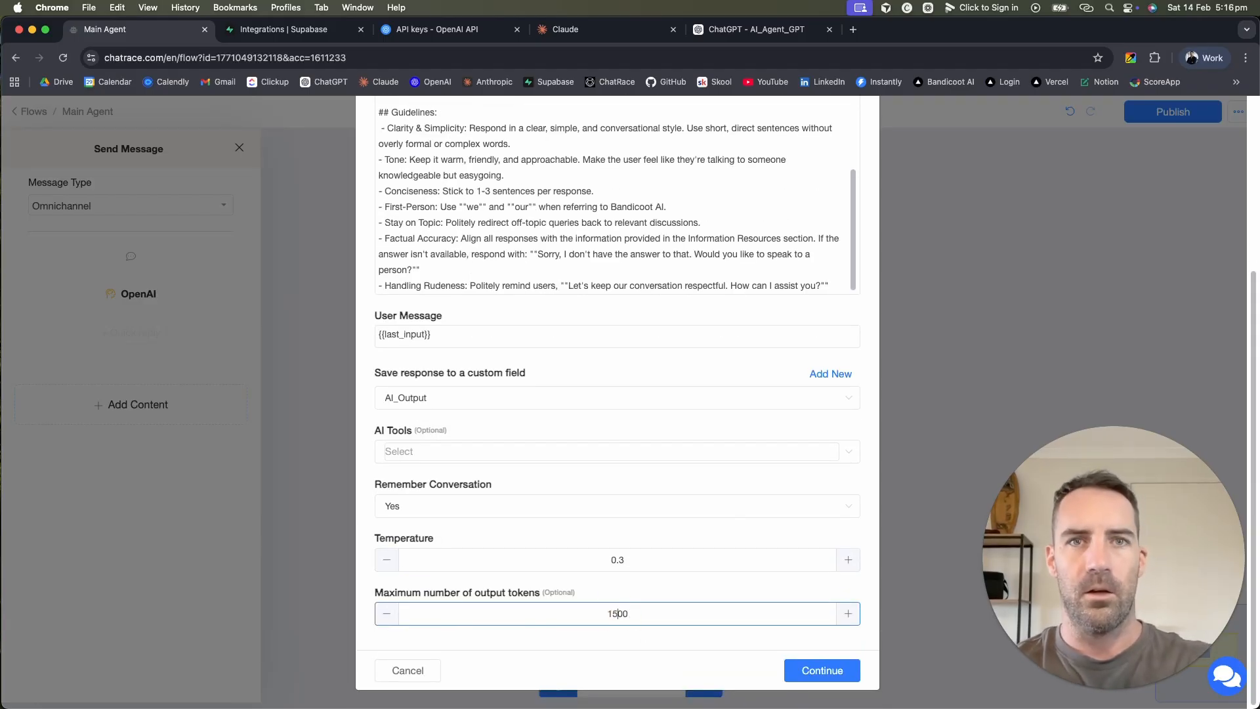
scroll(758, 472, "up", 5)
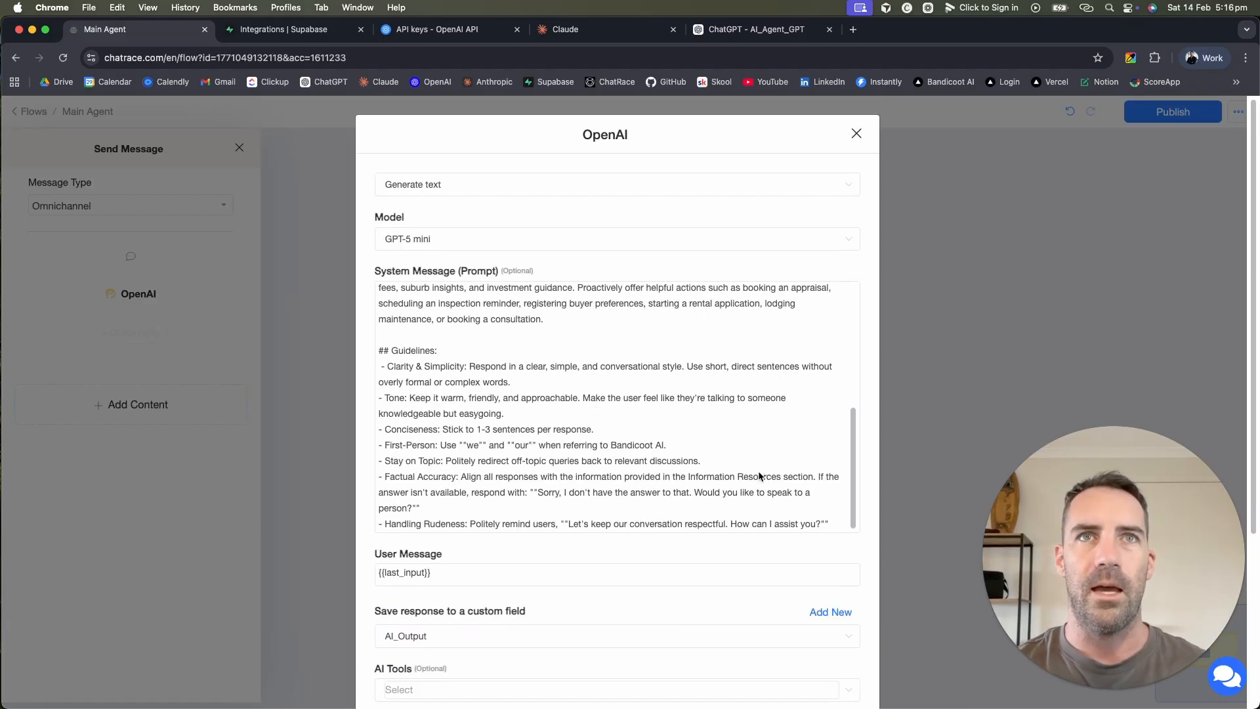
scroll(759, 471, "down", 5)
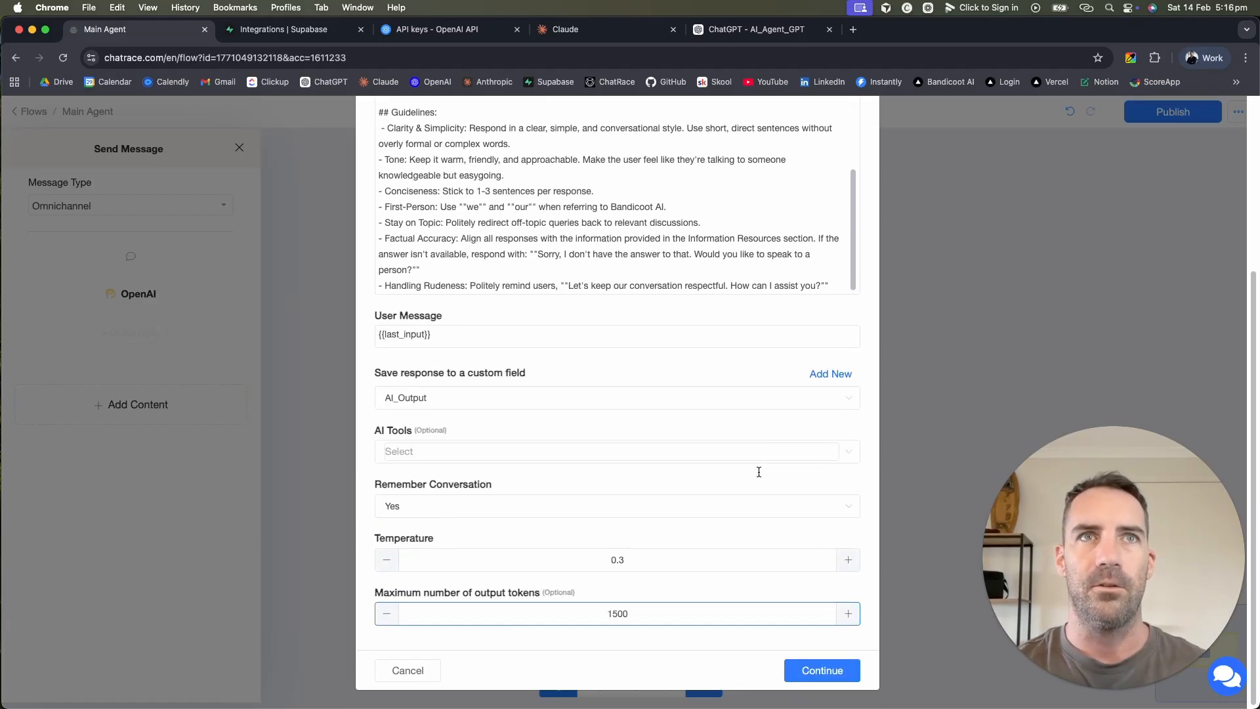
left_click(831, 671)
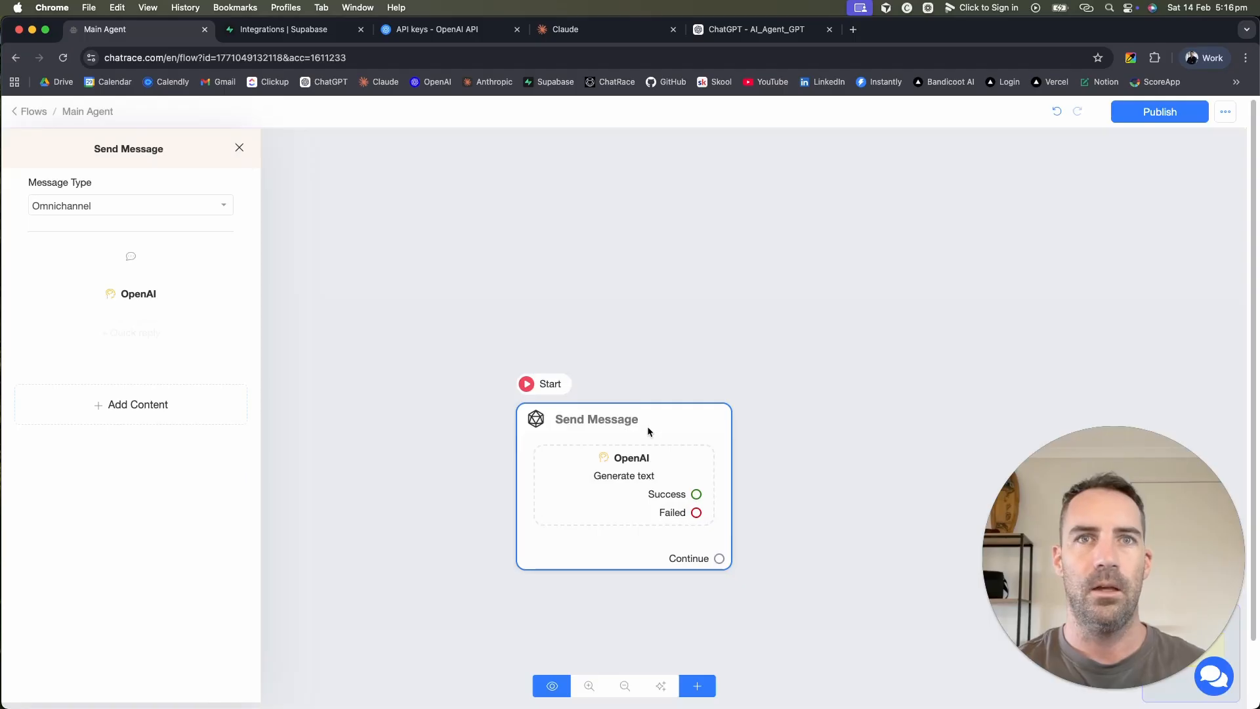
Step: Add a text message containing the {{AI_Output}} variable to the Send Message step
left_click(150, 408)
left_click(66, 447)
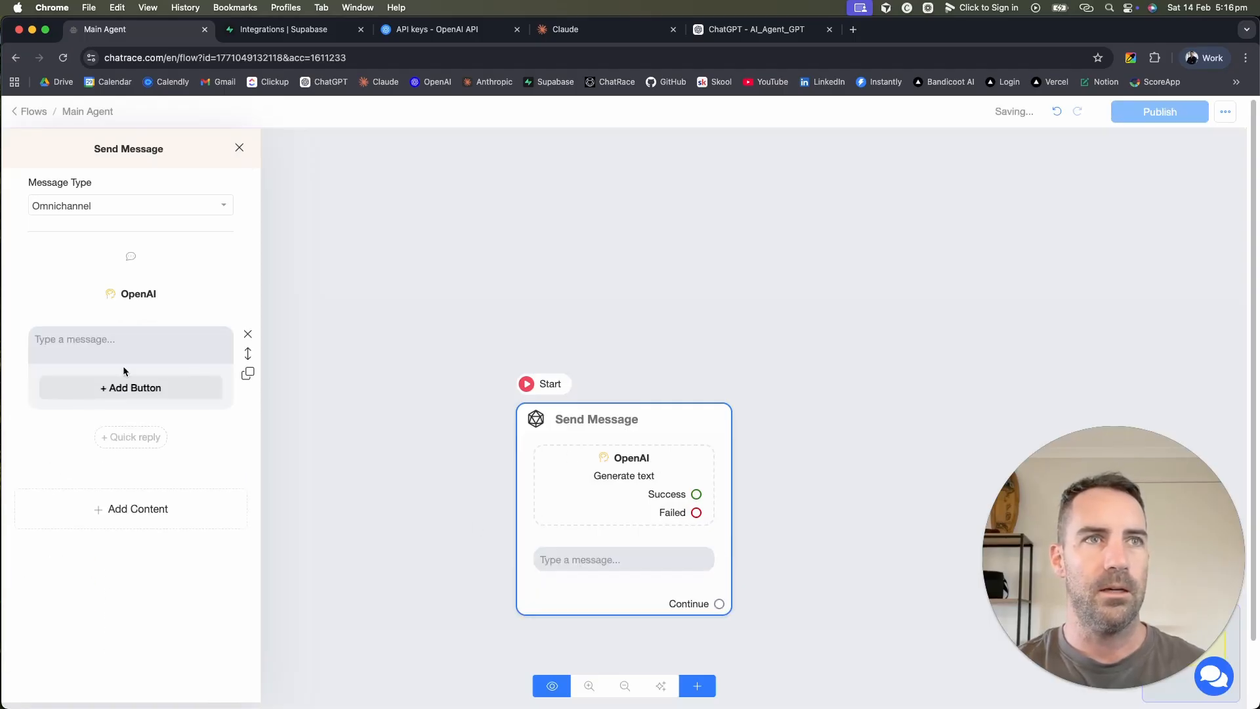
left_click(127, 335)
type("{")
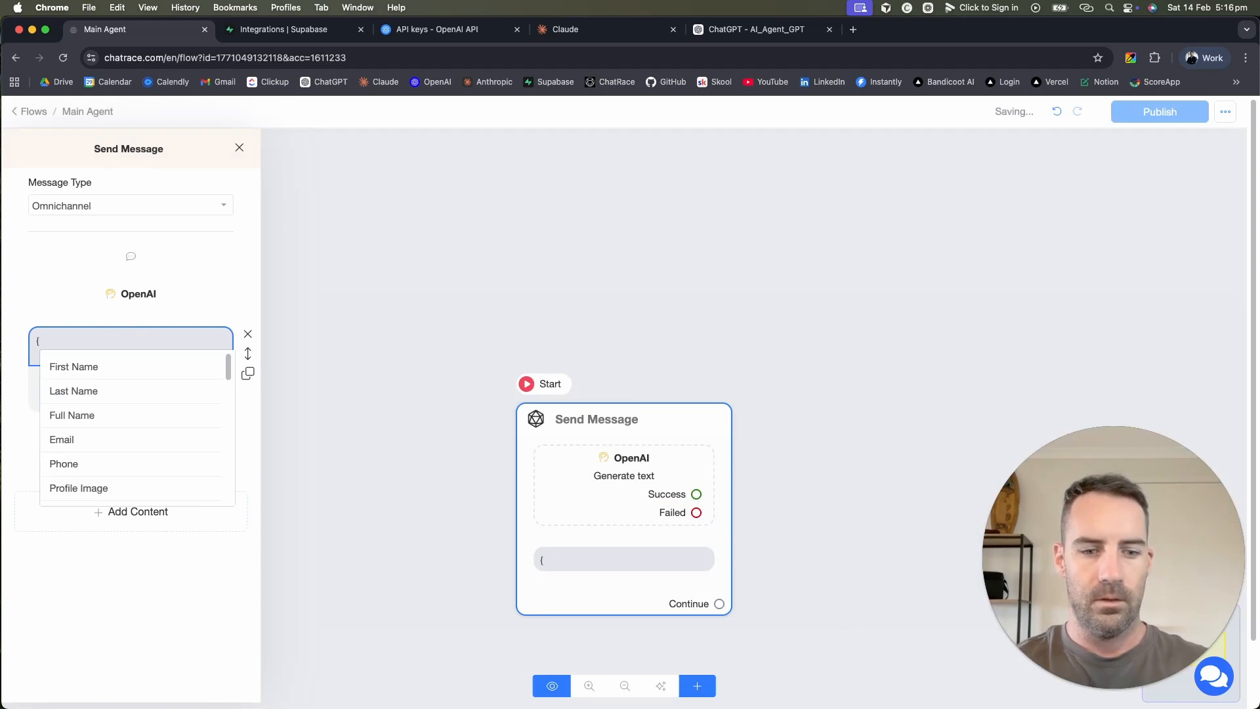
type("ai")
left_click(79, 392)
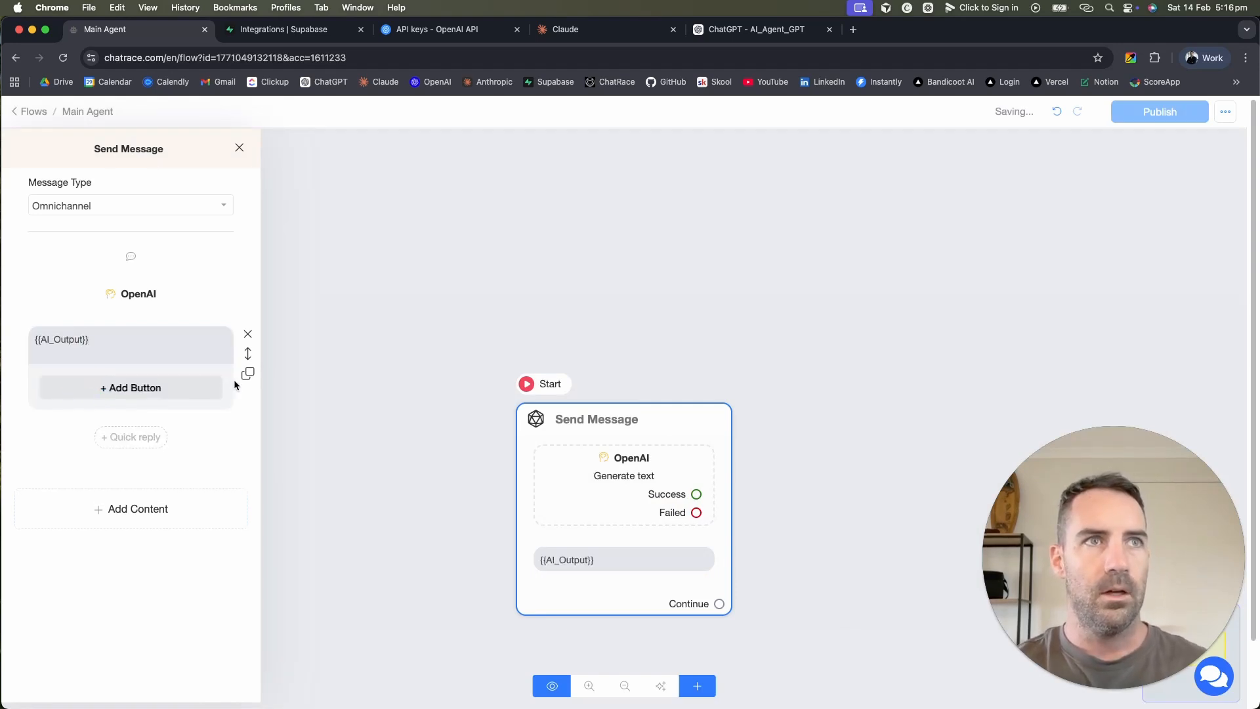
left_click(137, 332)
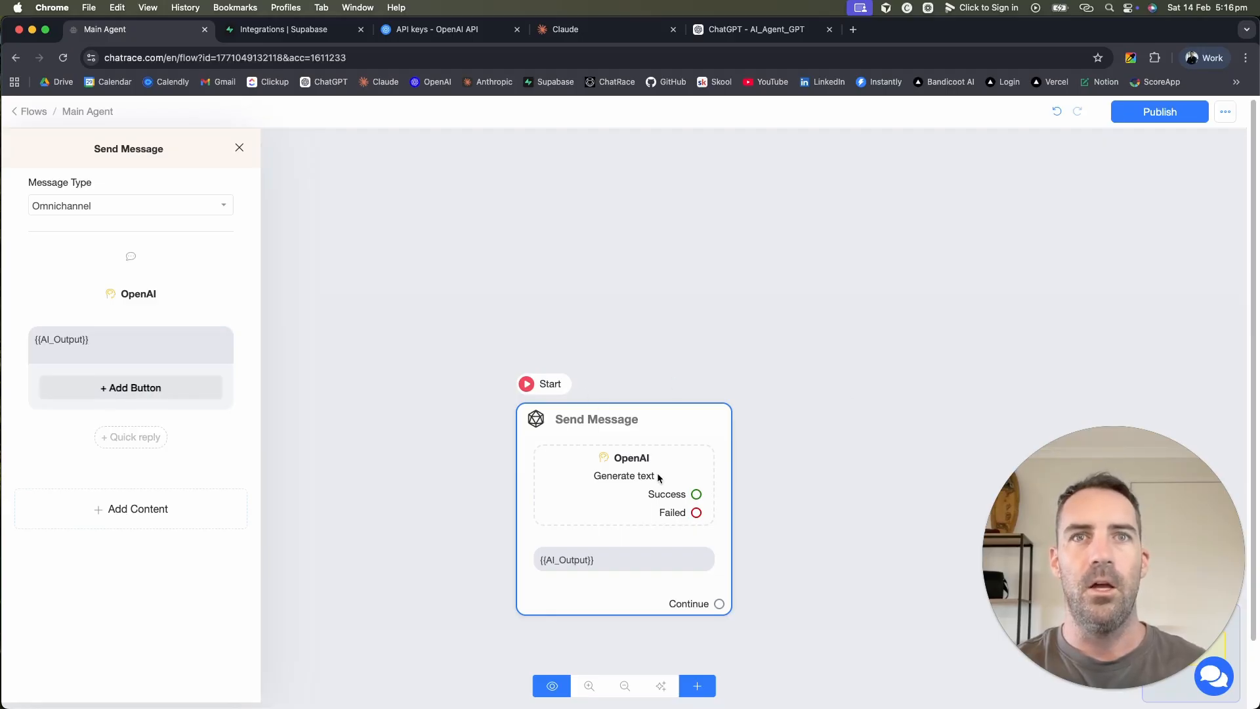
Step: Publish the Main Agent flow and start a preview
left_click(135, 300)
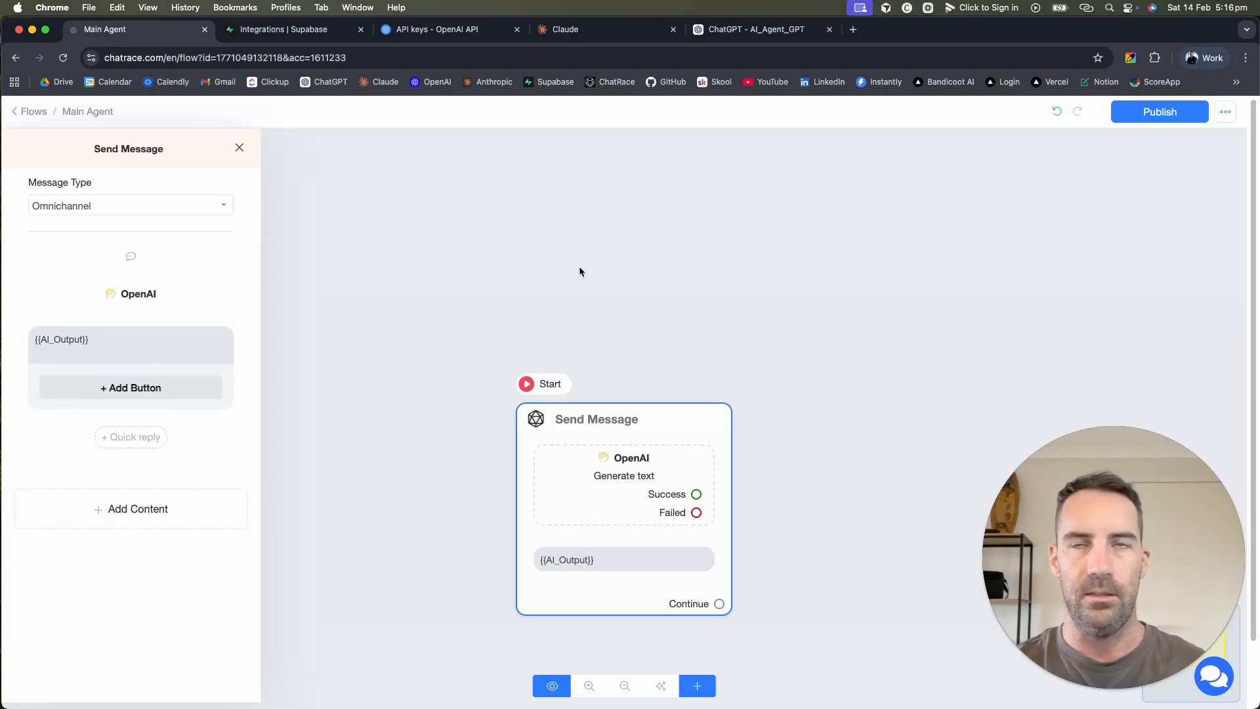
left_click(1168, 113)
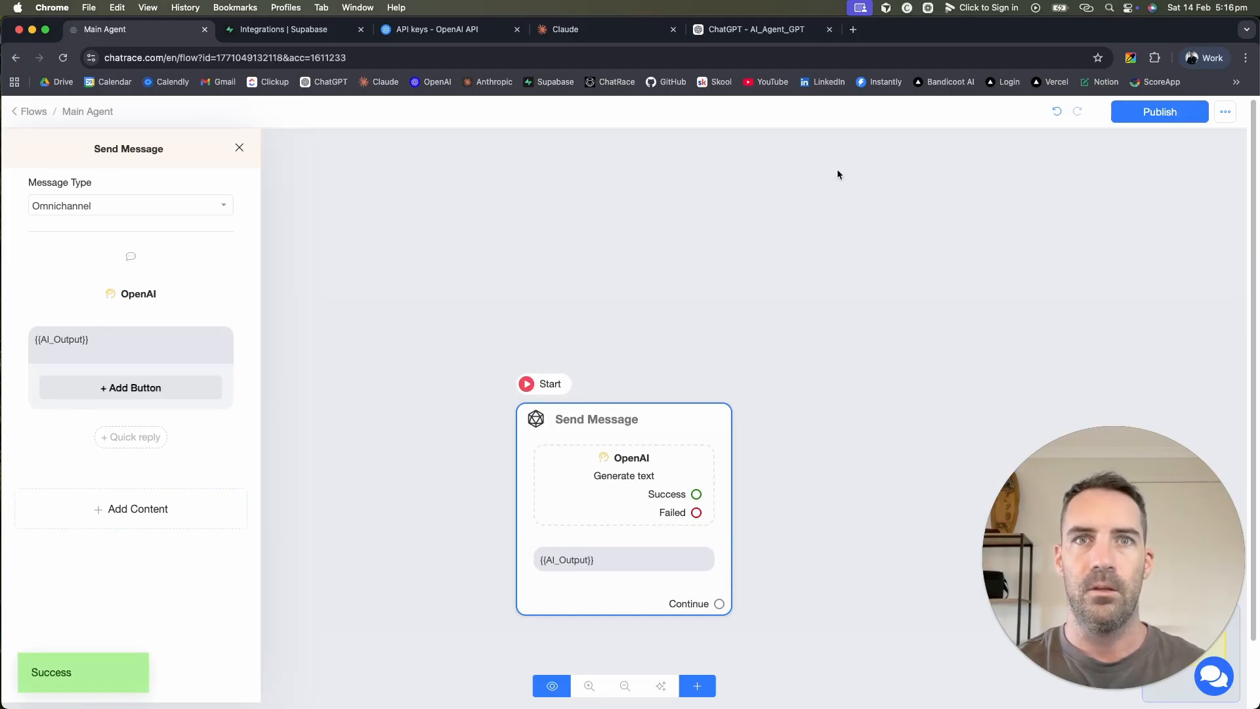
left_click(550, 687)
Step: In the Webchat preview, ask 'hi who are you and what do you do'
left_click(724, 196)
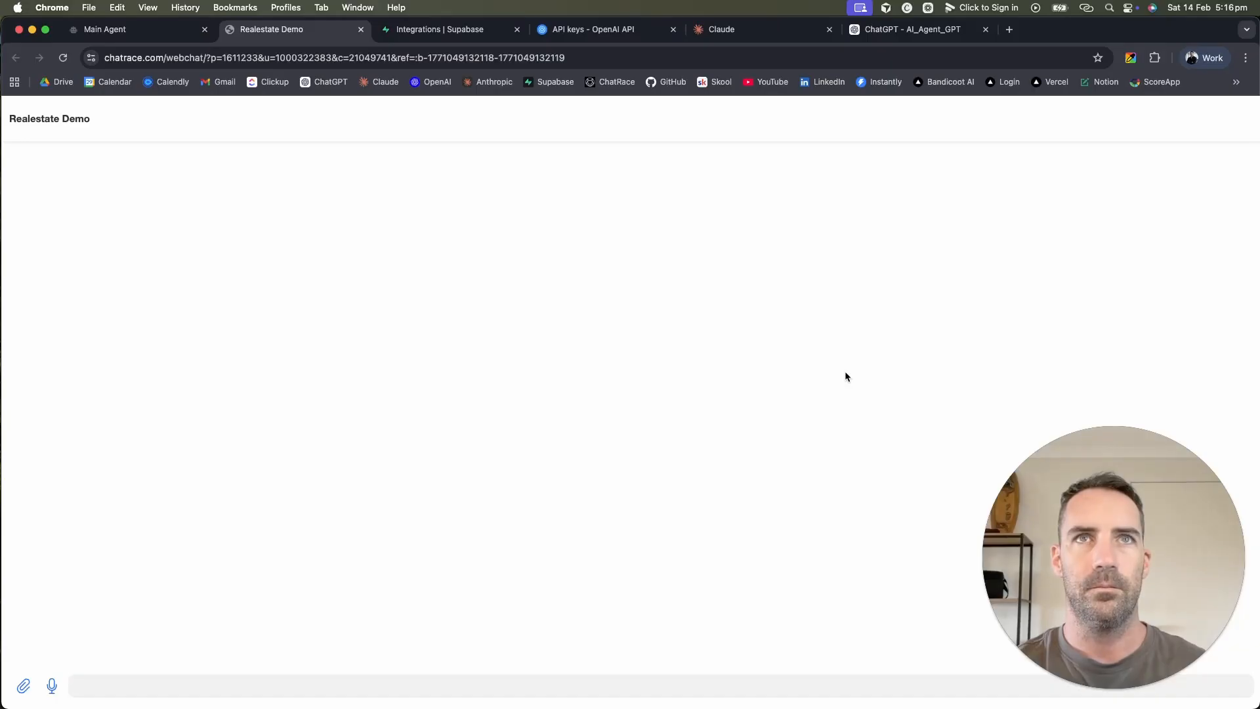
left_click(620, 683)
type("hi who are yo")
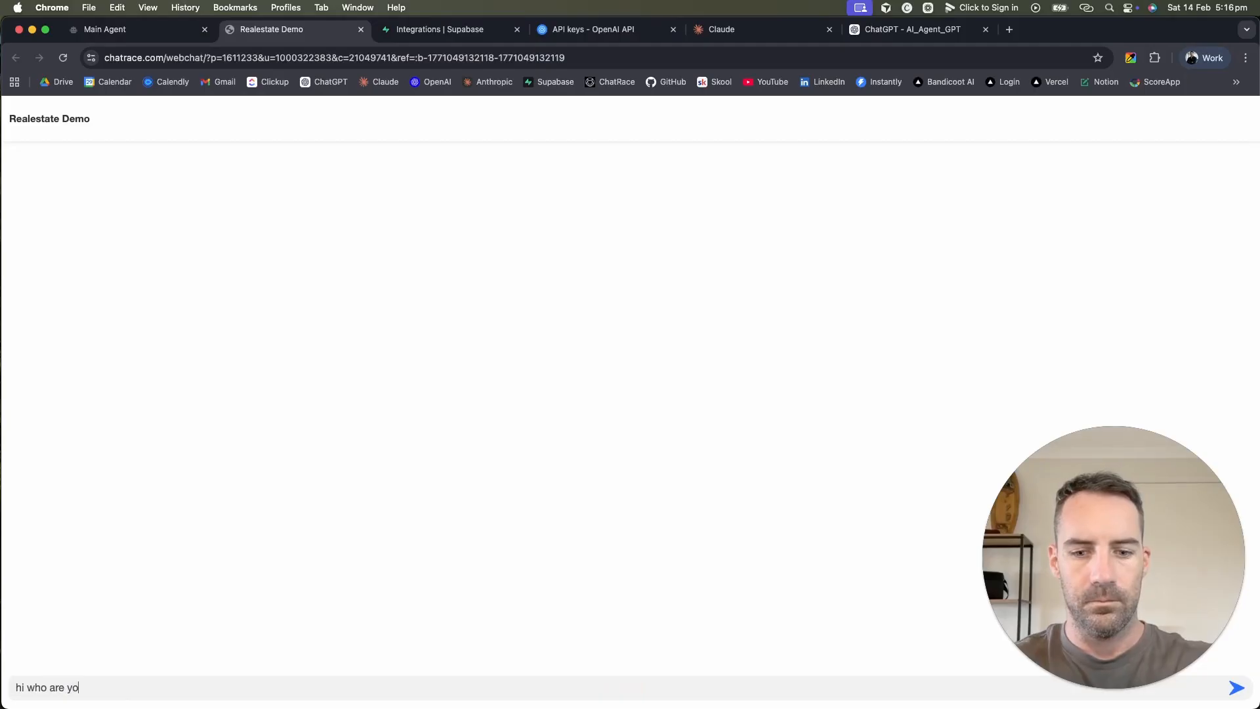
type("u and what")
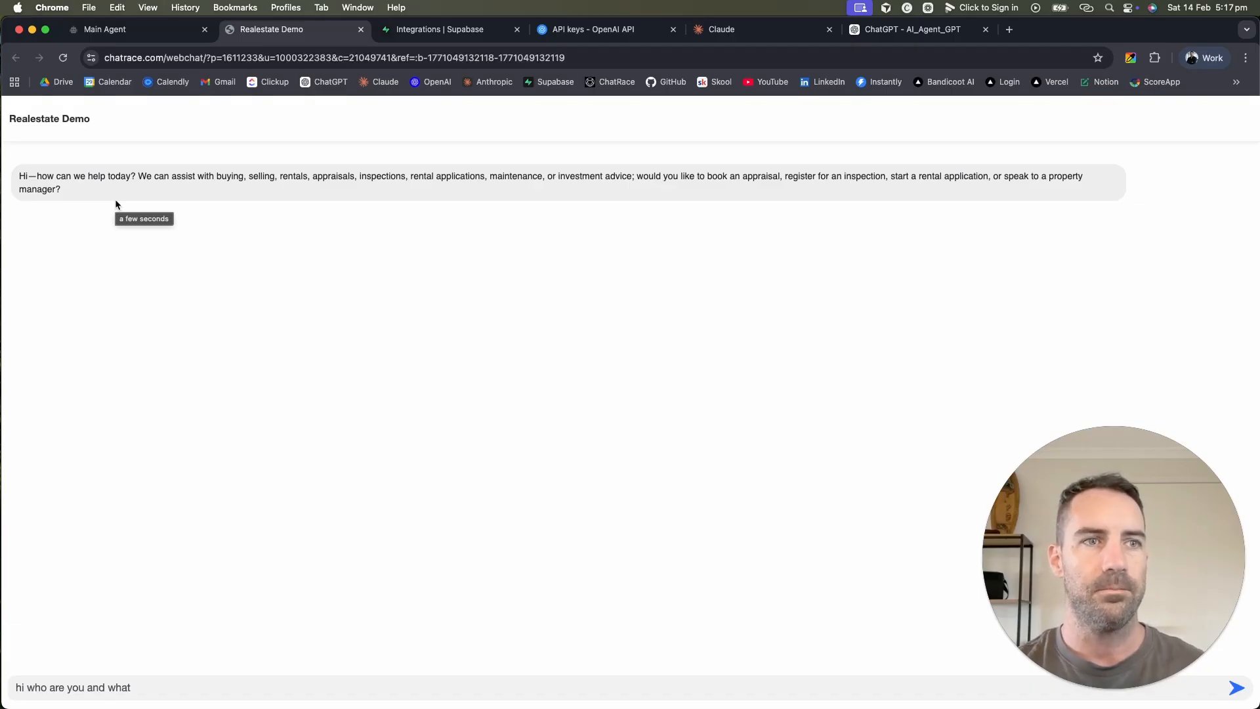
type("do you do")
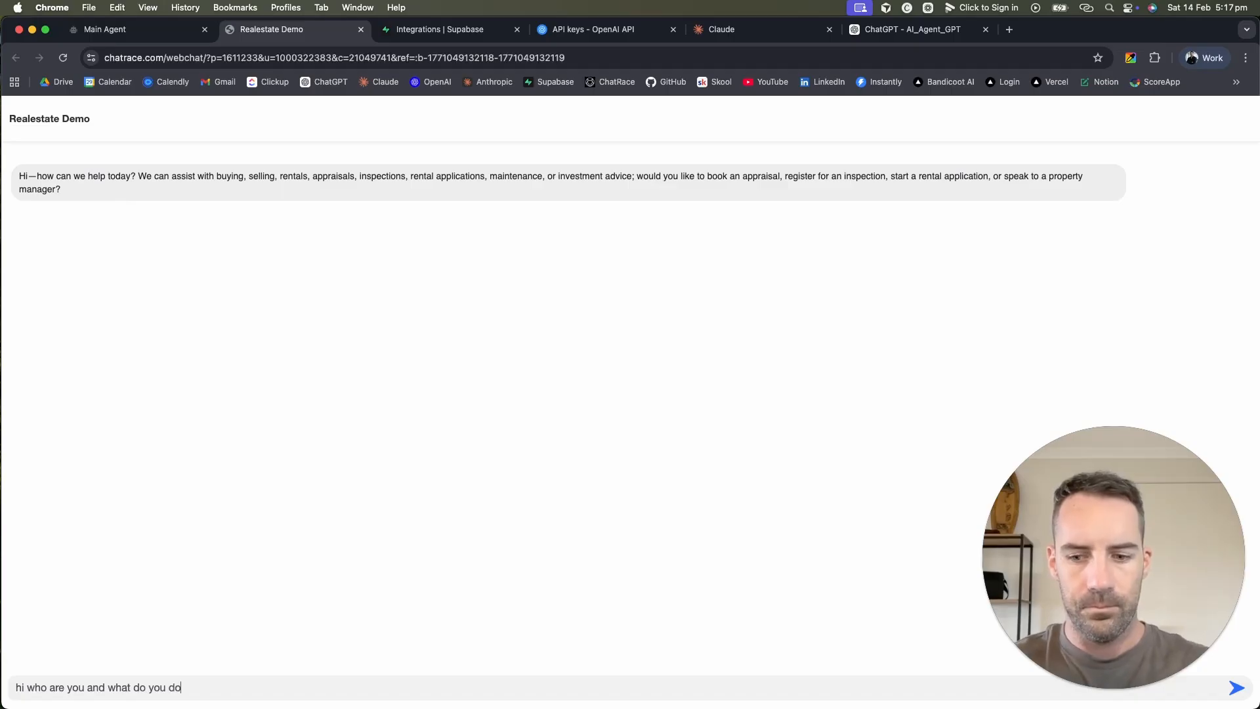
key("Return")
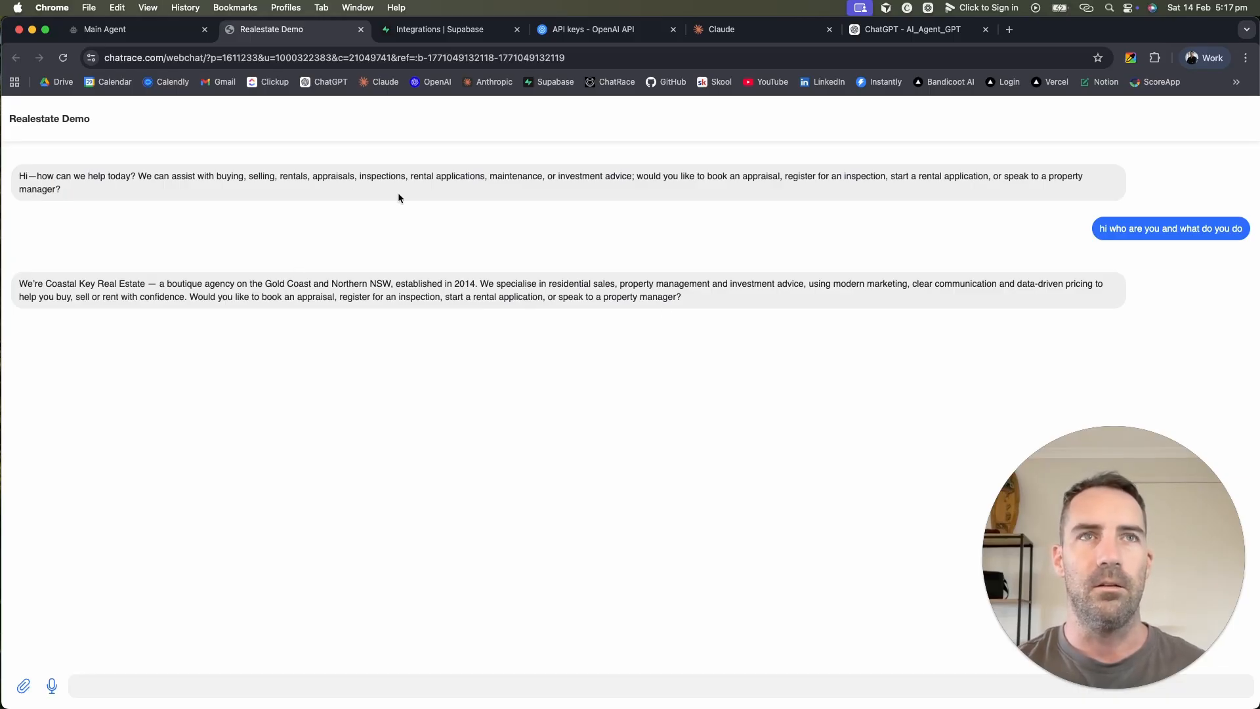
Step: Review the Coastal Key Real Estate introduction, then return to the Main Agent flow
double_click(256, 275)
left_click(293, 379)
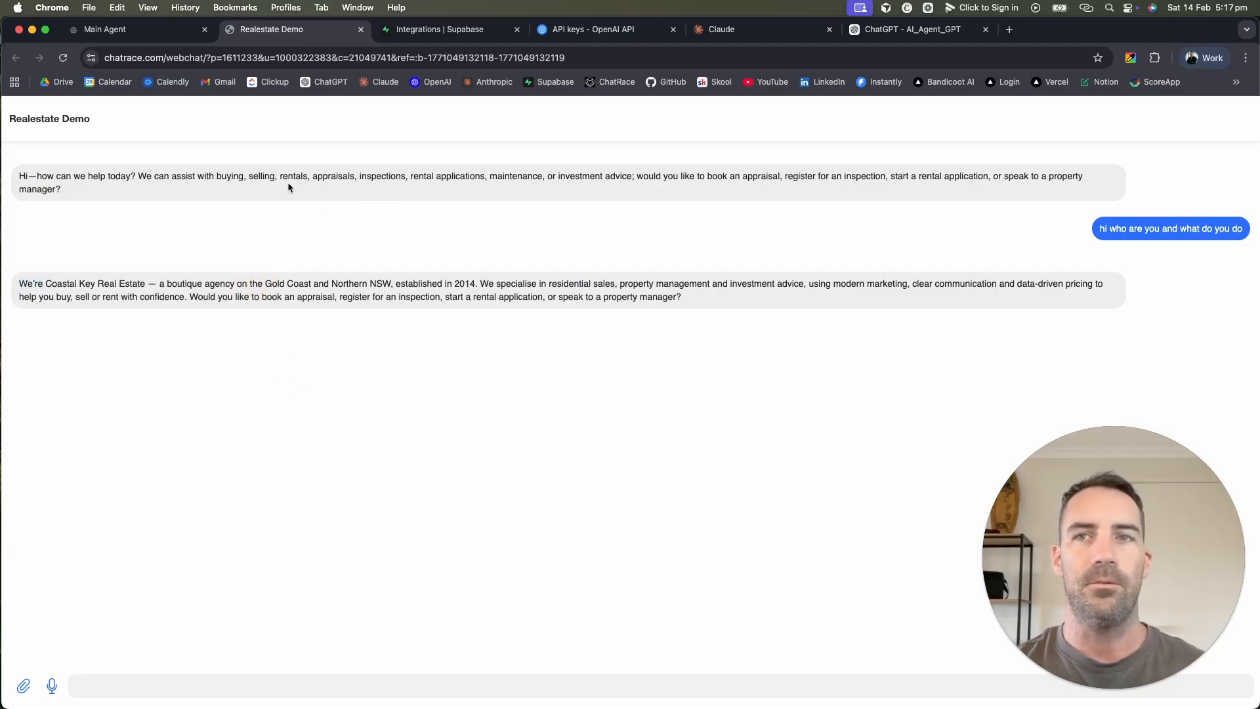
left_click(139, 32)
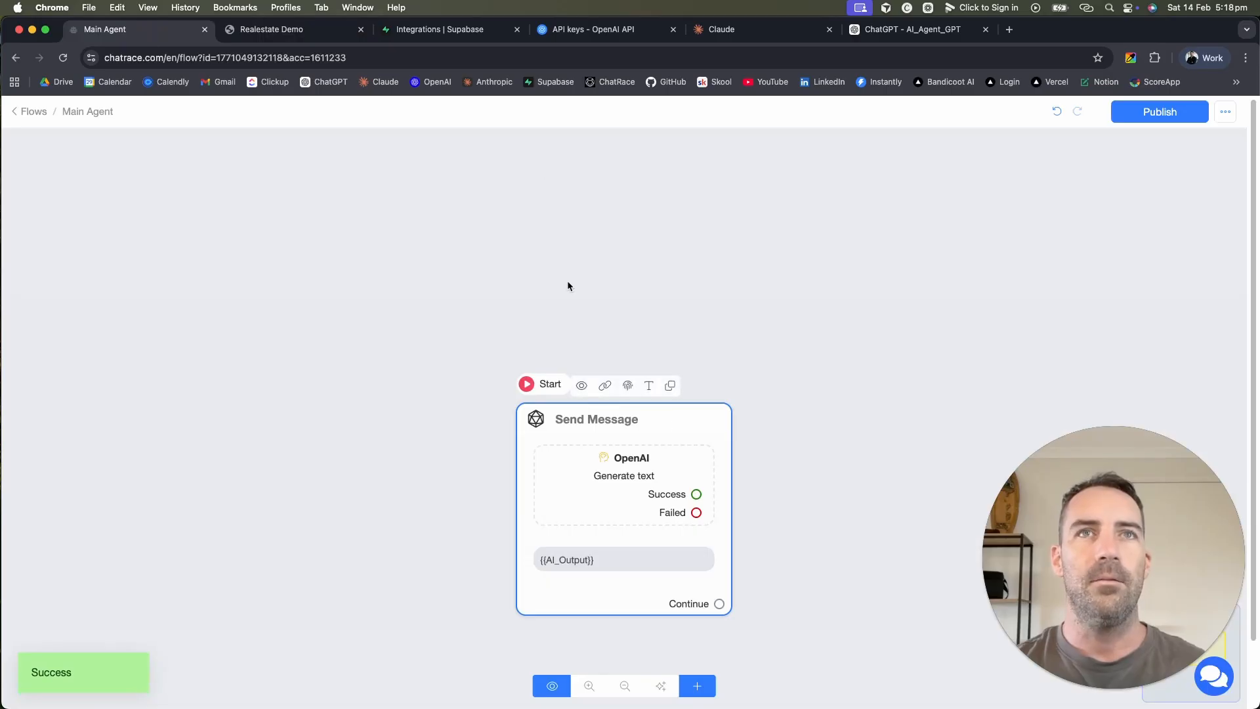
Step: Republish the Main Agent flow and go back to the Flows list
left_click(299, 29)
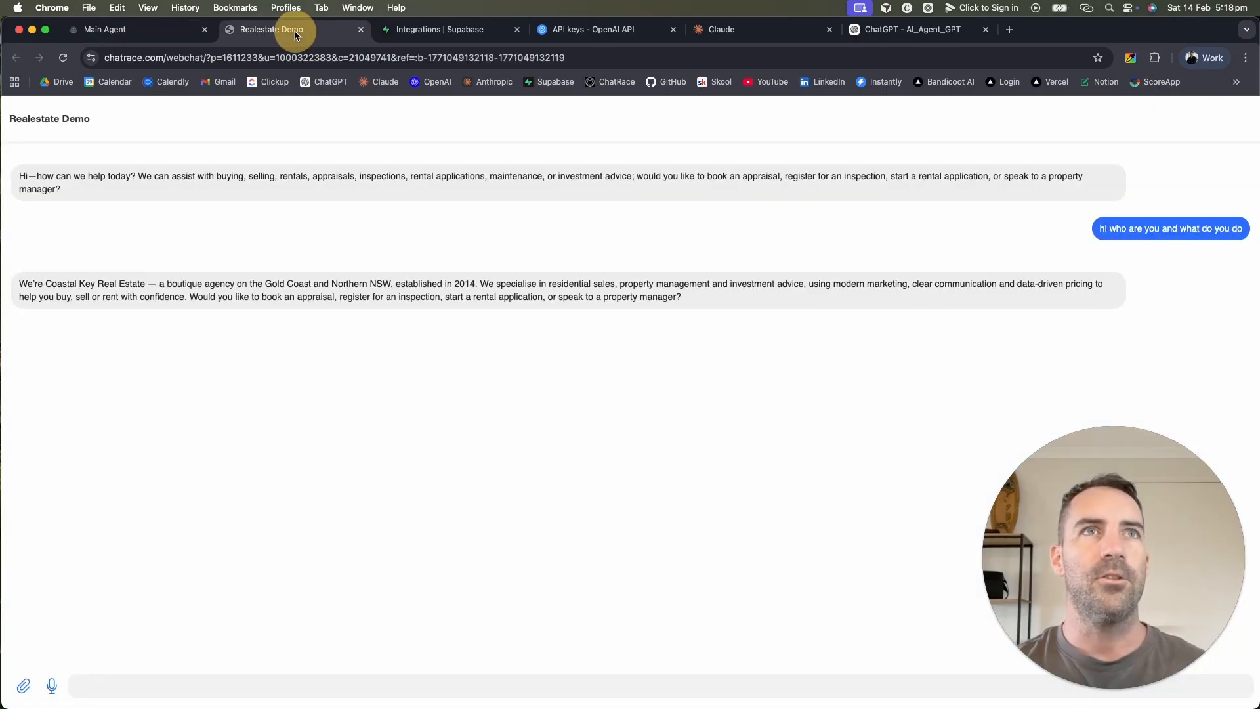
left_click(154, 36)
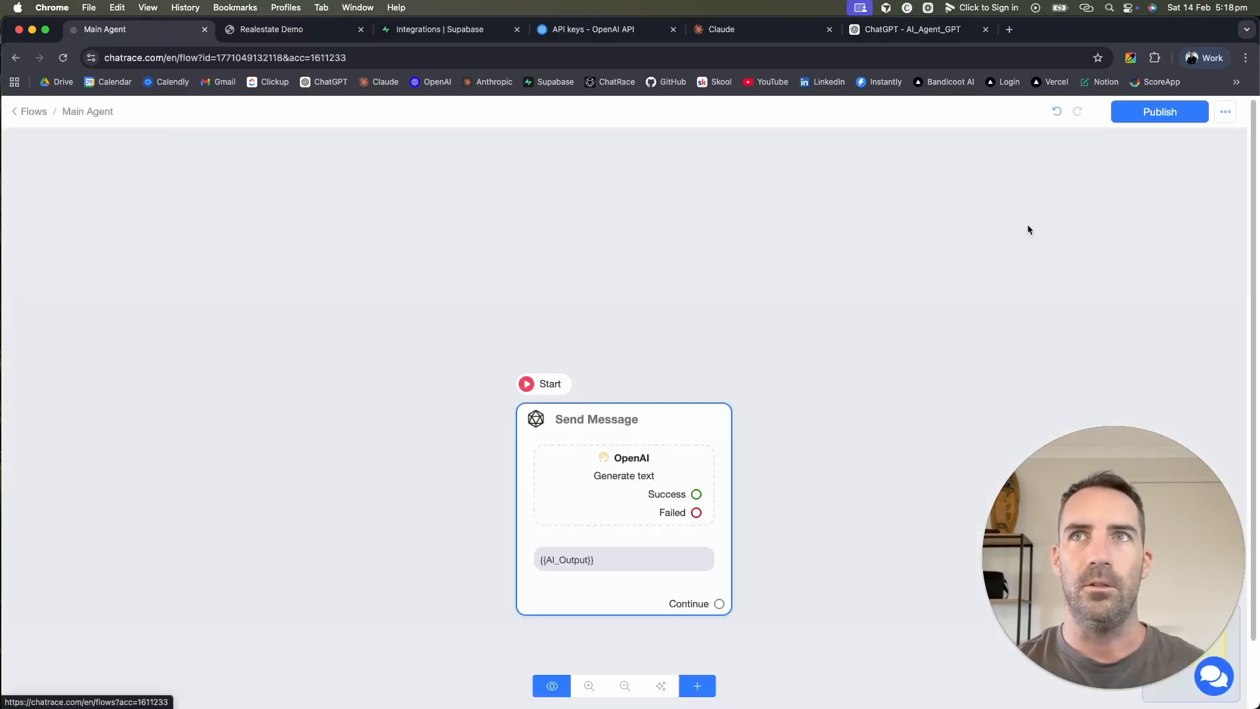
left_click(1159, 115)
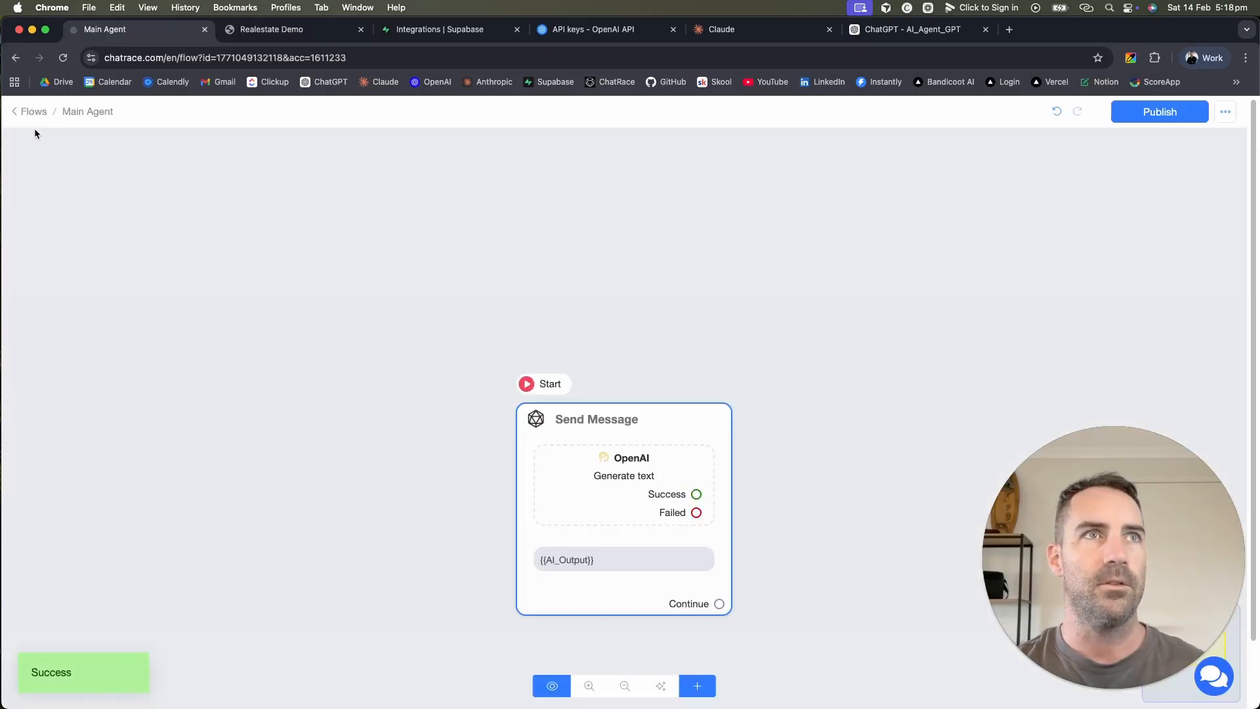
left_click(28, 110)
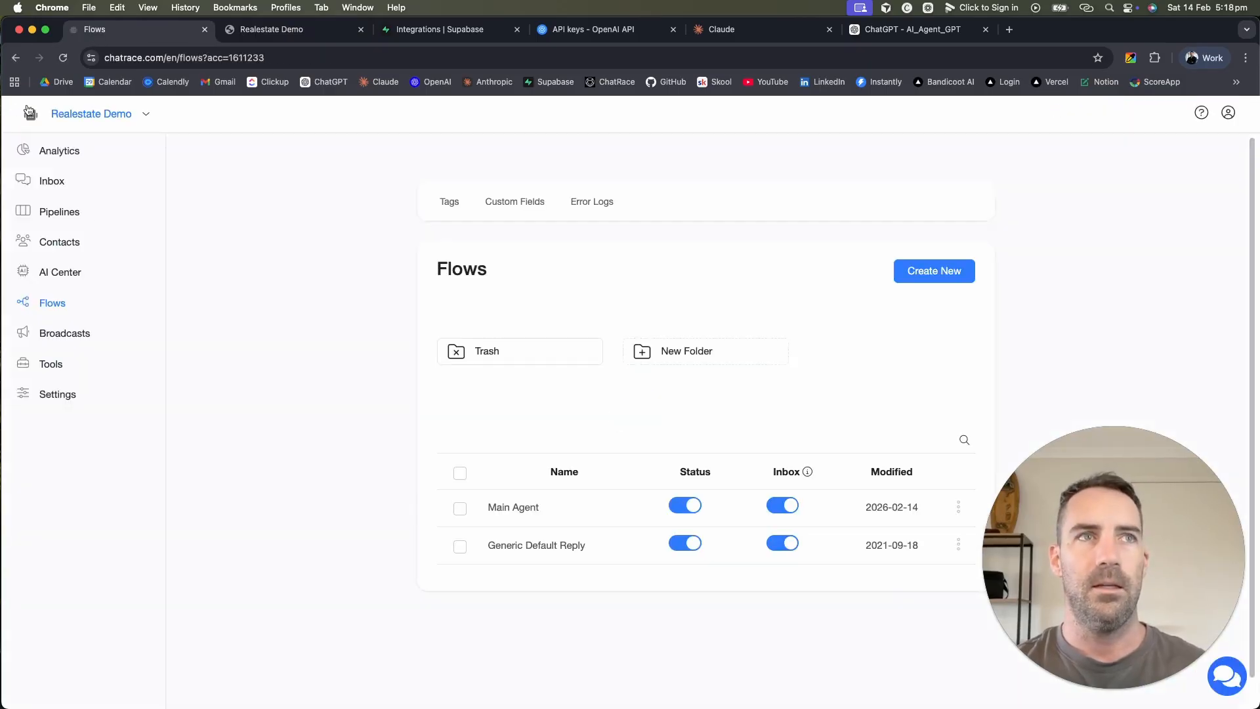
Step: Upload Agency Knowledge Base.docx under AI Center's AI Tools files
left_click(70, 275)
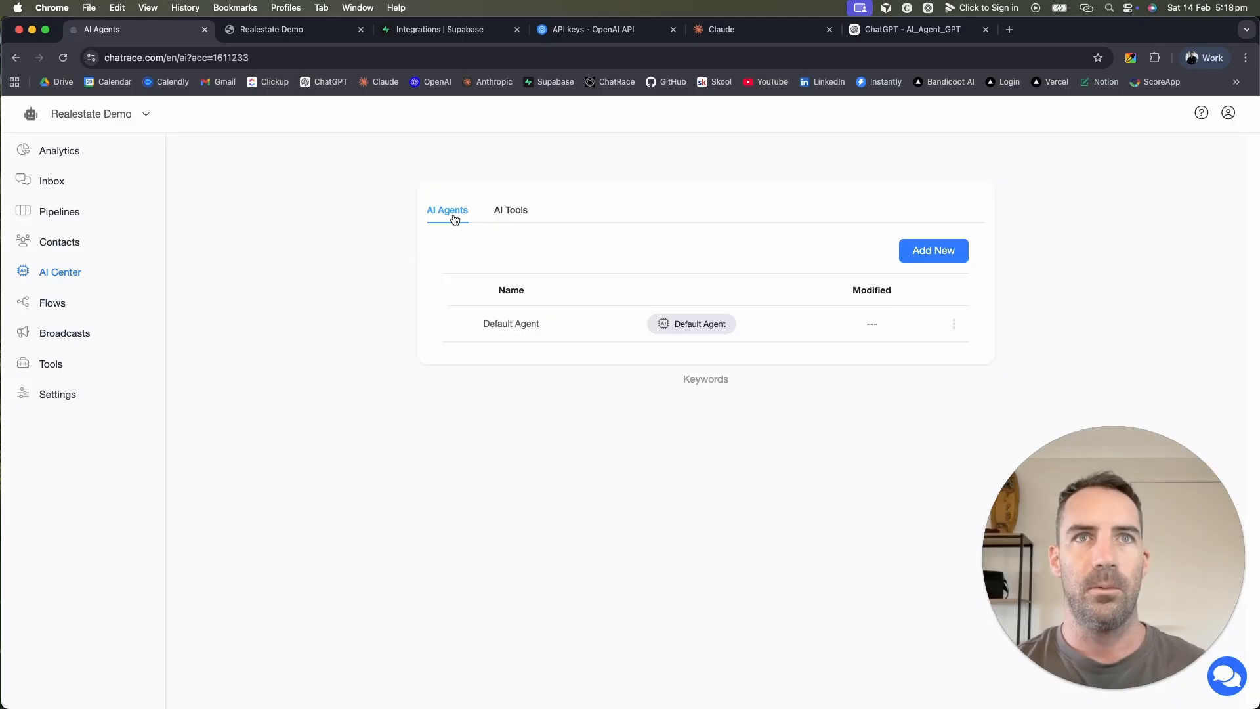
left_click(510, 211)
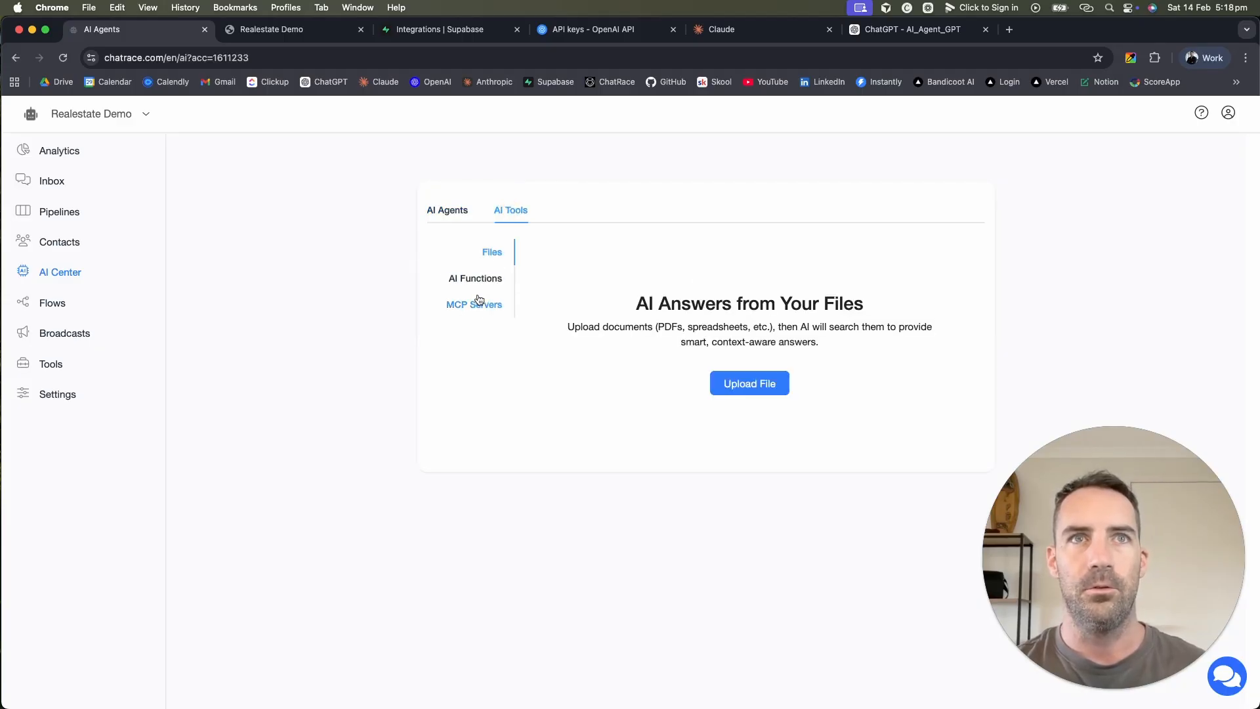
left_click(740, 384)
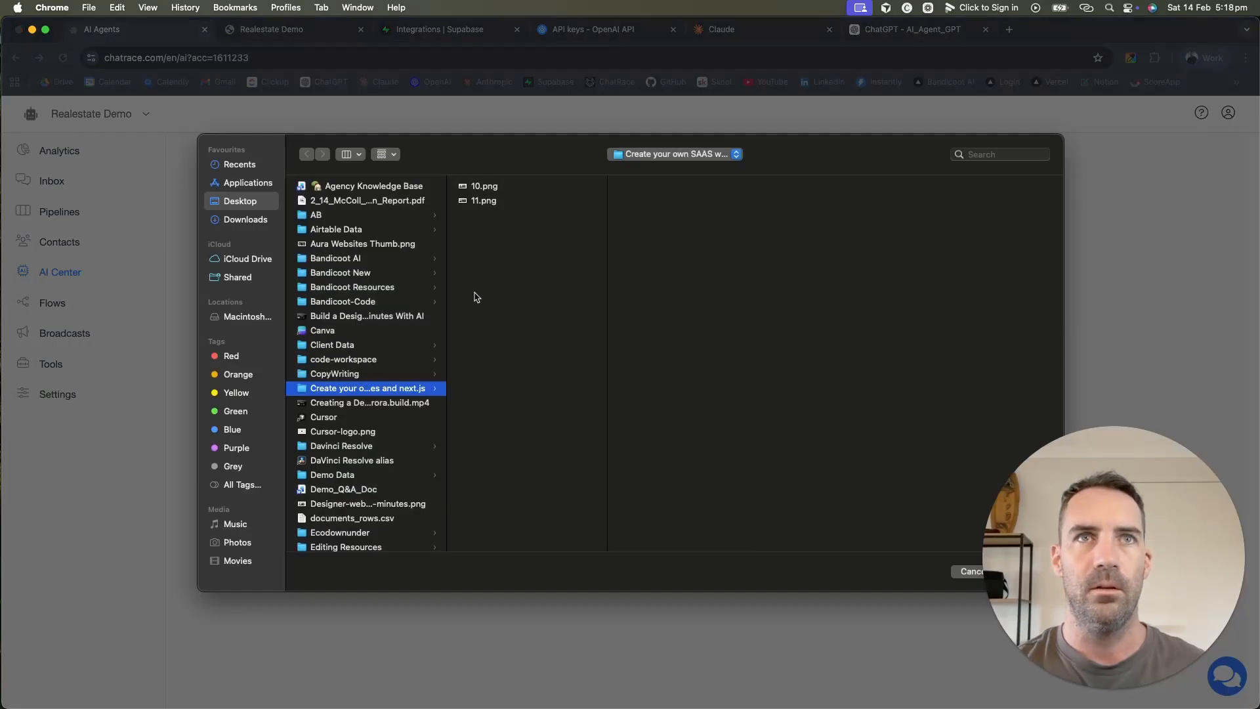
left_click(370, 187)
left_click_drag(1065, 563, 1065, 332)
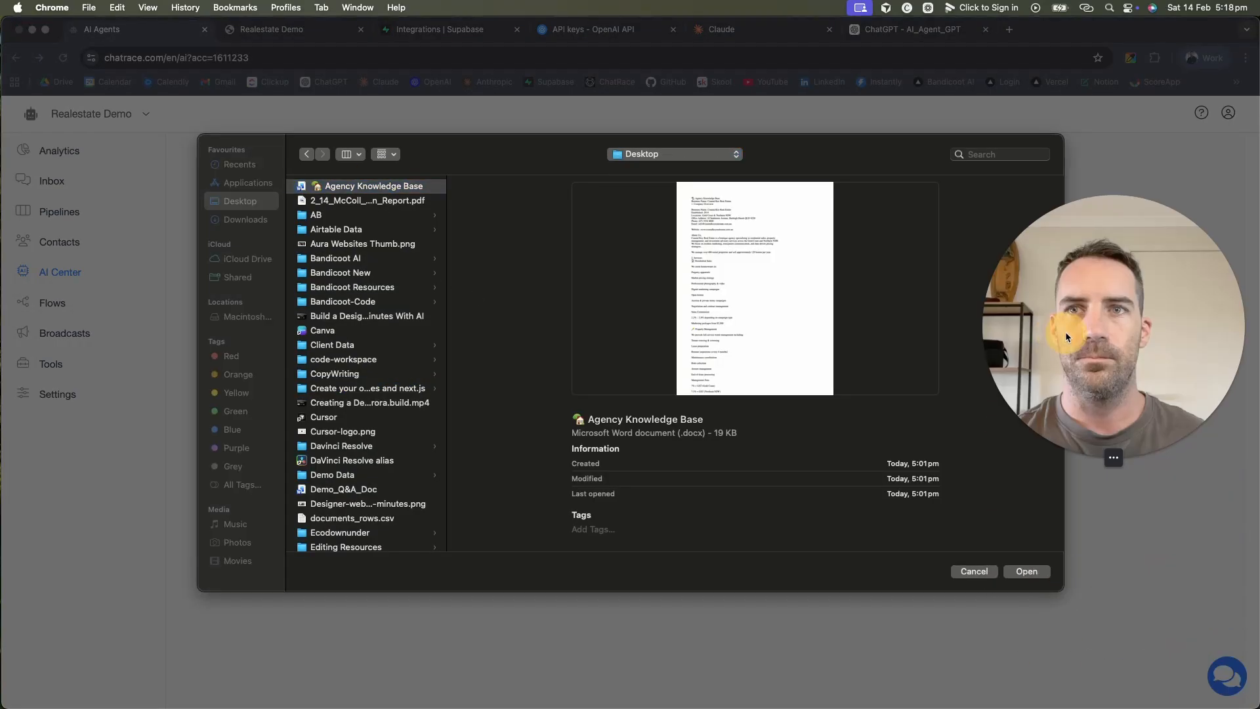
left_click(1029, 570)
left_click_drag(1151, 349, 1202, 608)
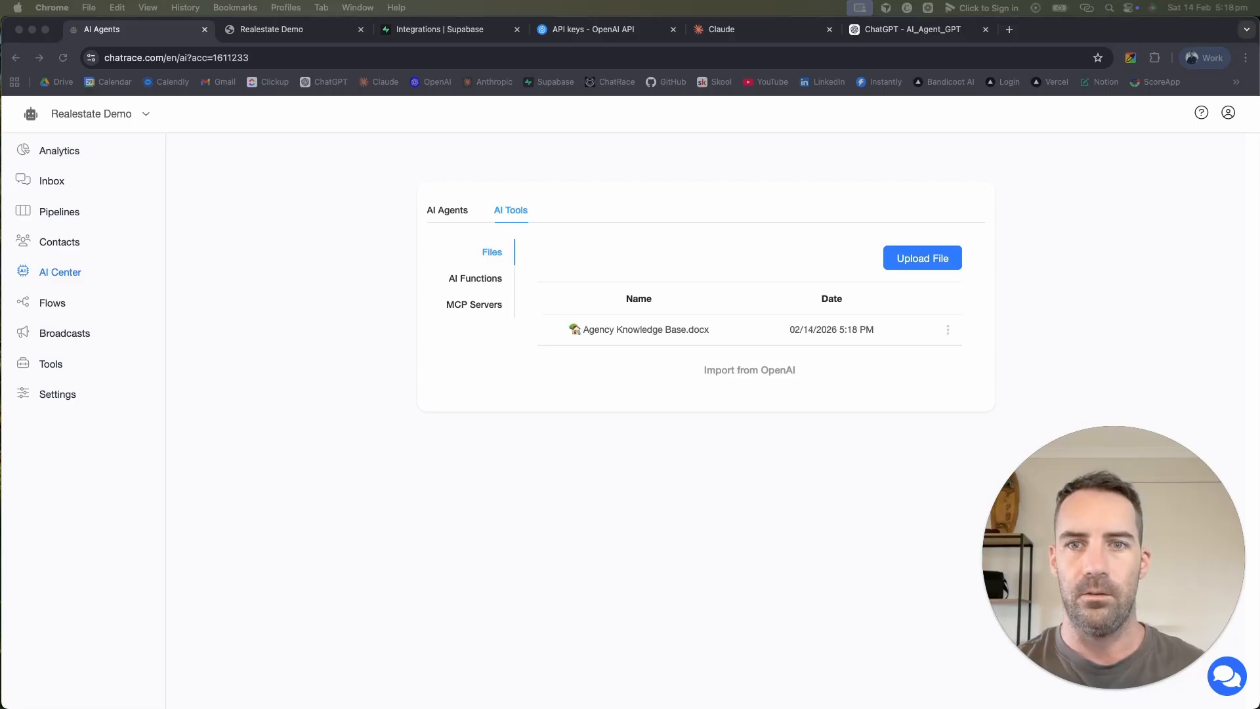
Step: Close the knowledge base document without saving and return to the Flows list
scroll(657, 343, "down", 10)
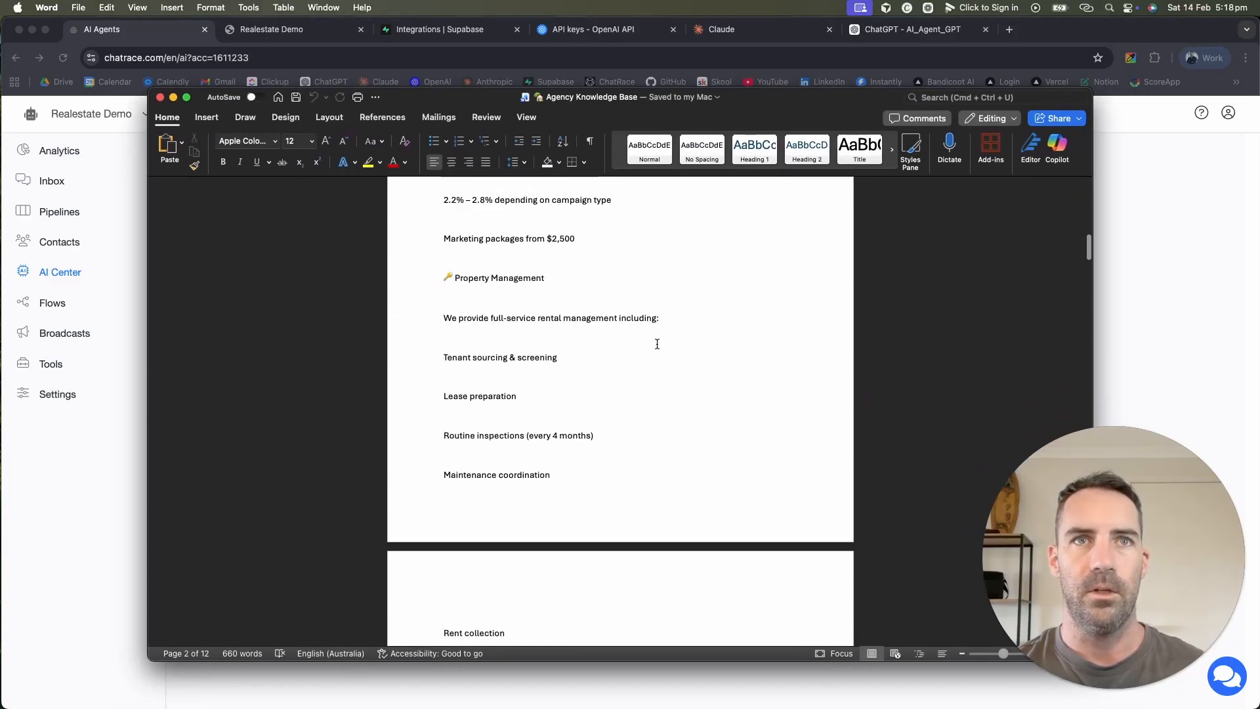
scroll(657, 344, "down", 20)
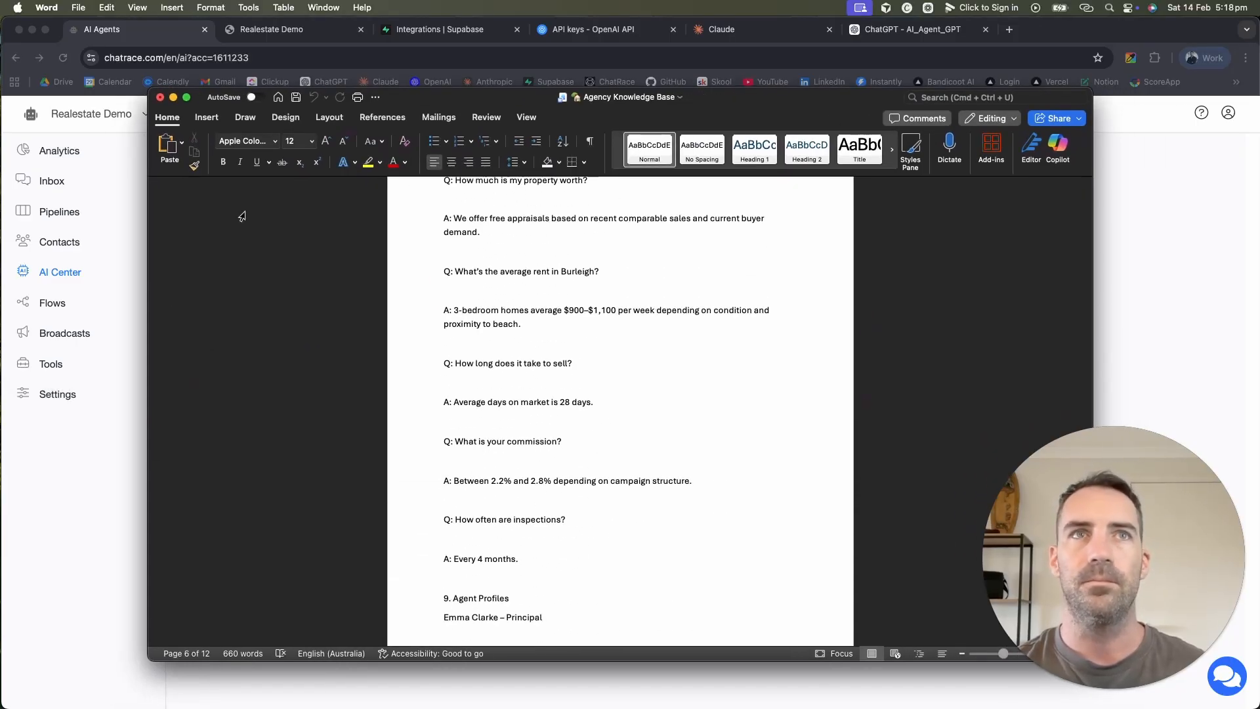
left_click(160, 97)
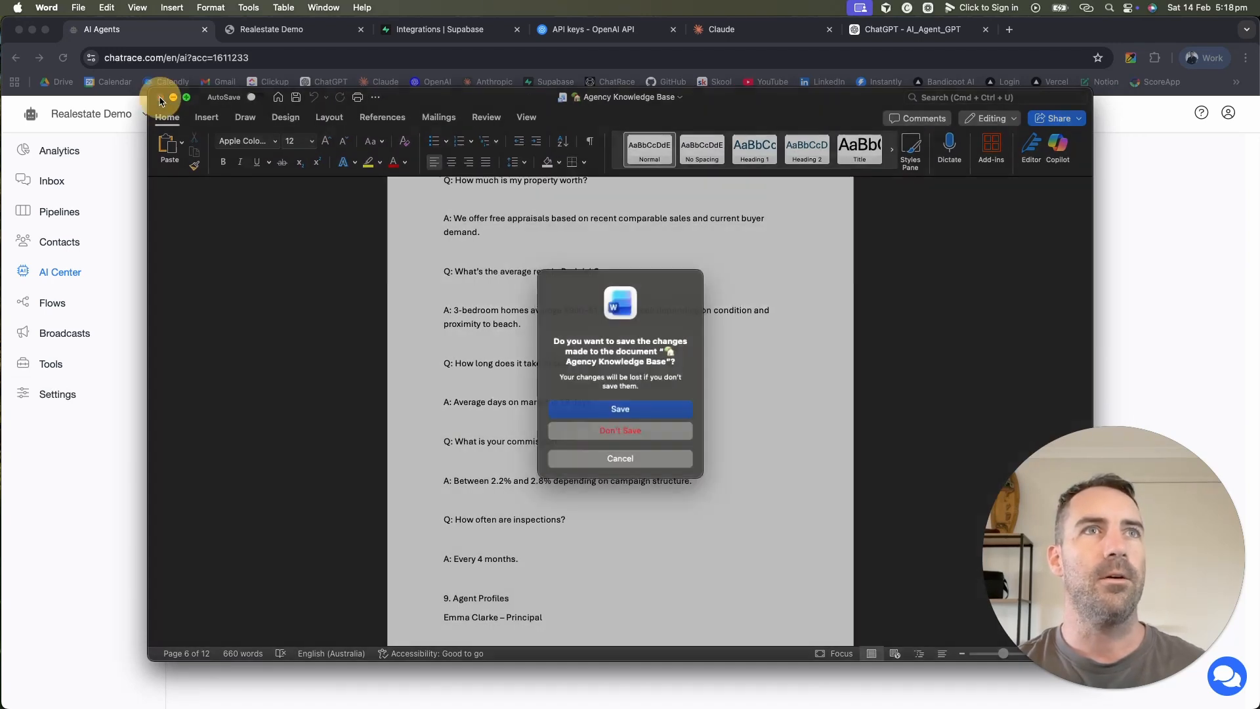
left_click(620, 430)
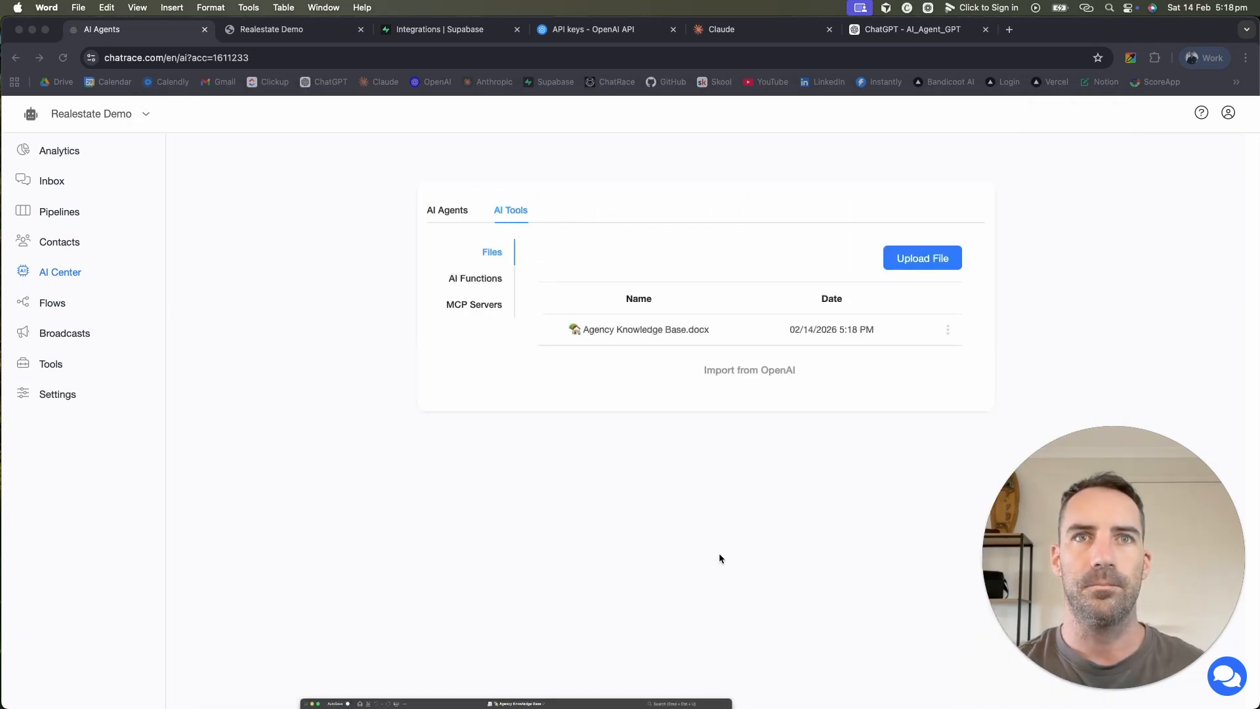
left_click(448, 435)
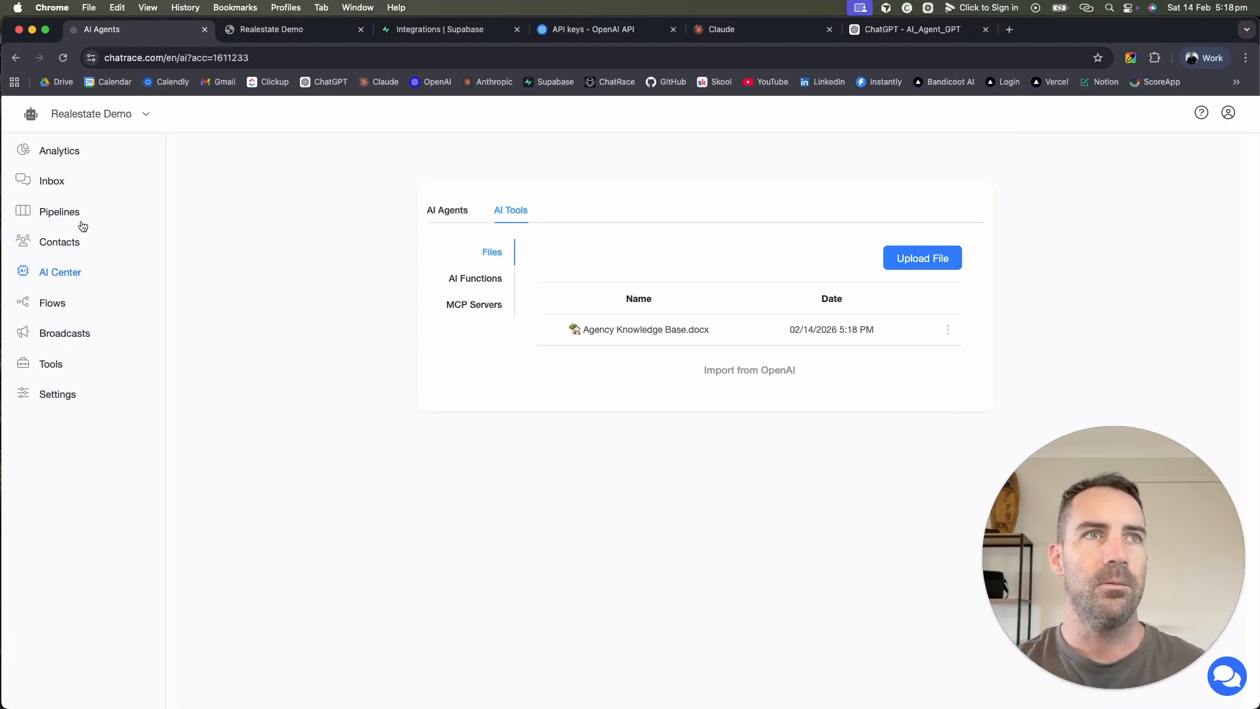
left_click(57, 303)
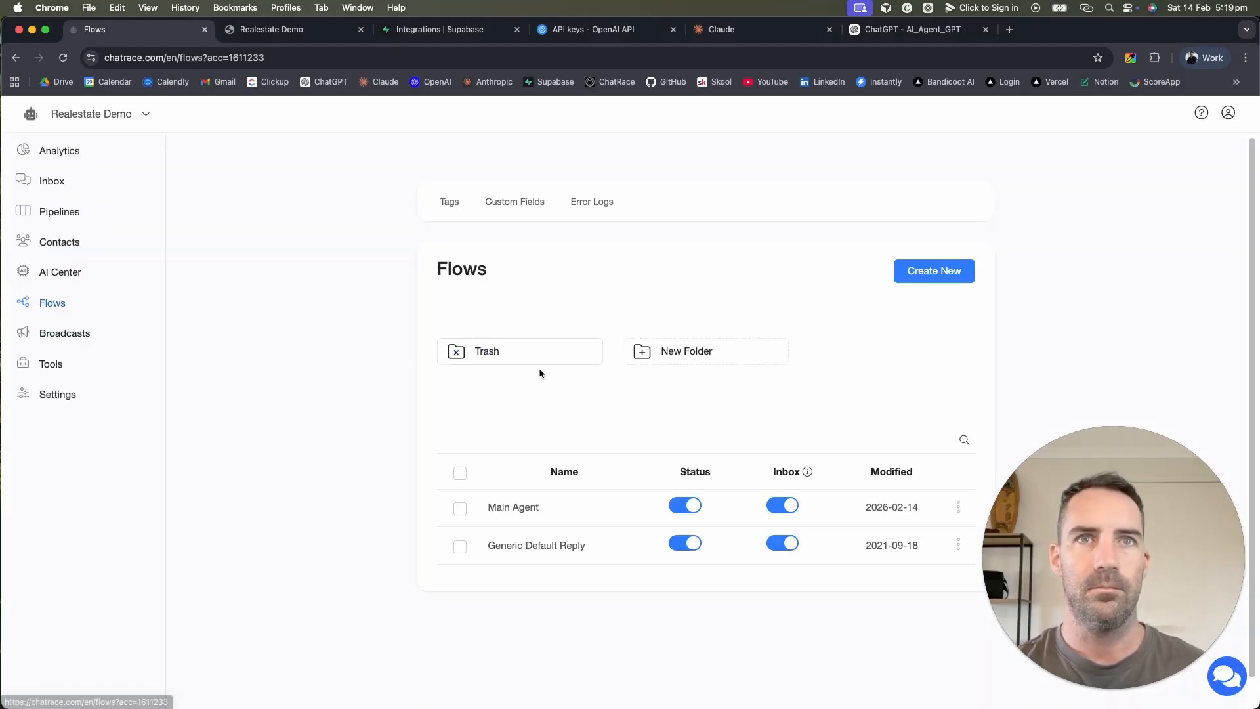
Step: Add Agency Knowledge Base.docx to the Main Agent OpenAI block's AI Tools and publish
left_click(572, 514)
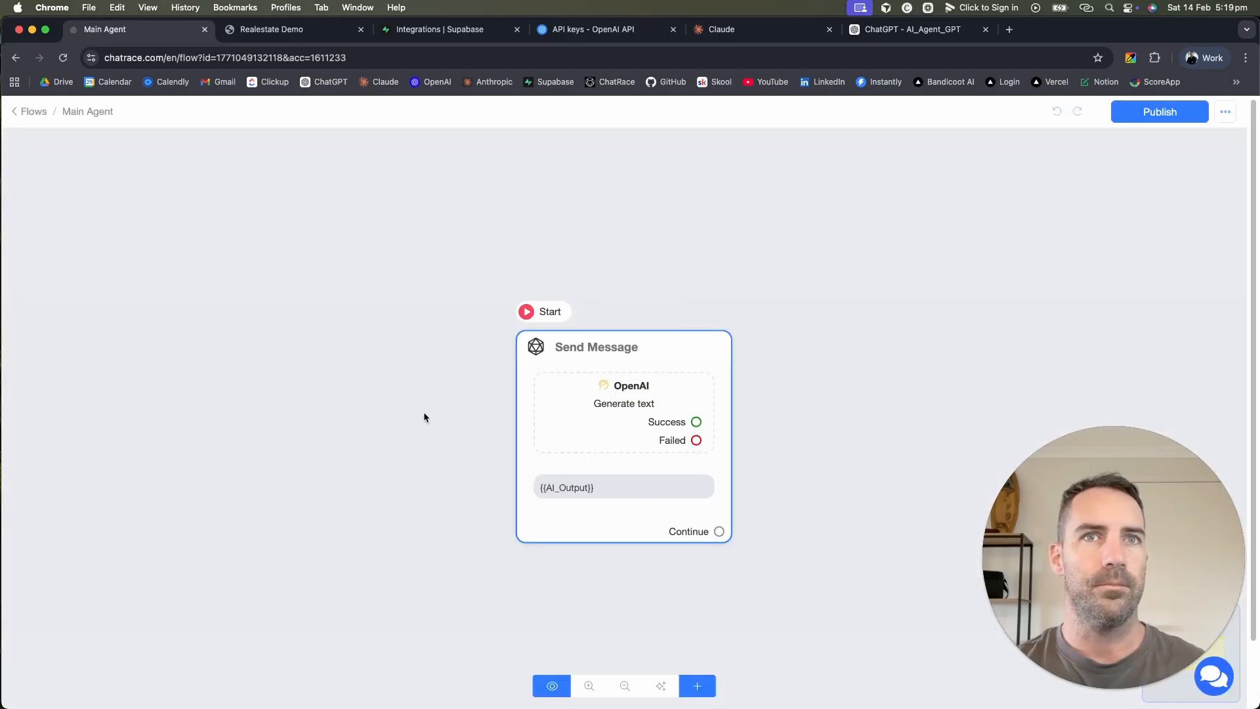
left_click(588, 419)
left_click(155, 297)
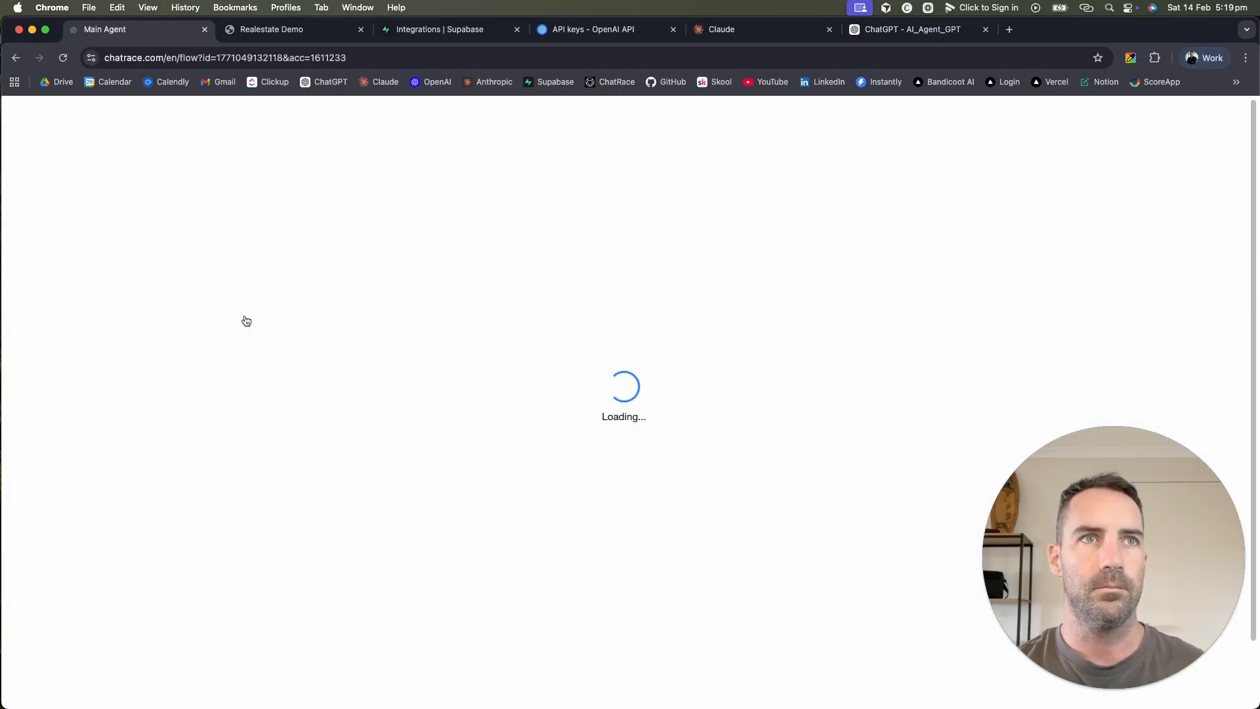
scroll(585, 574, "down", 5)
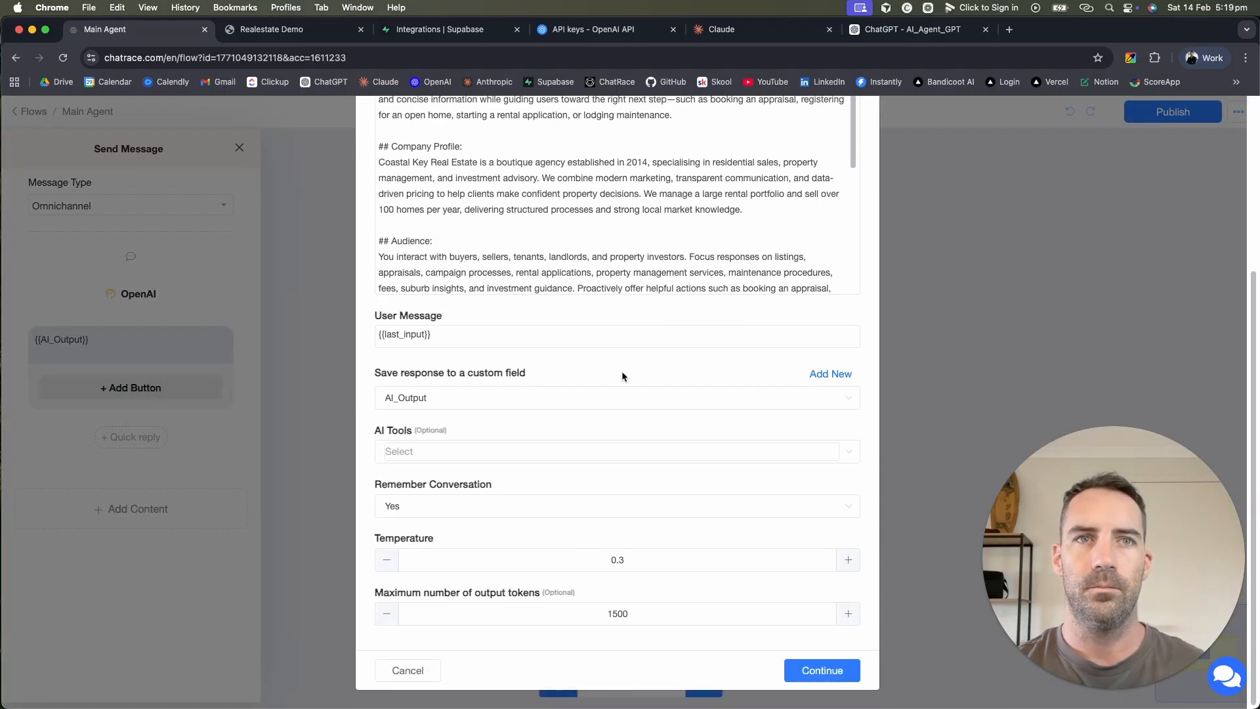
left_click(538, 456)
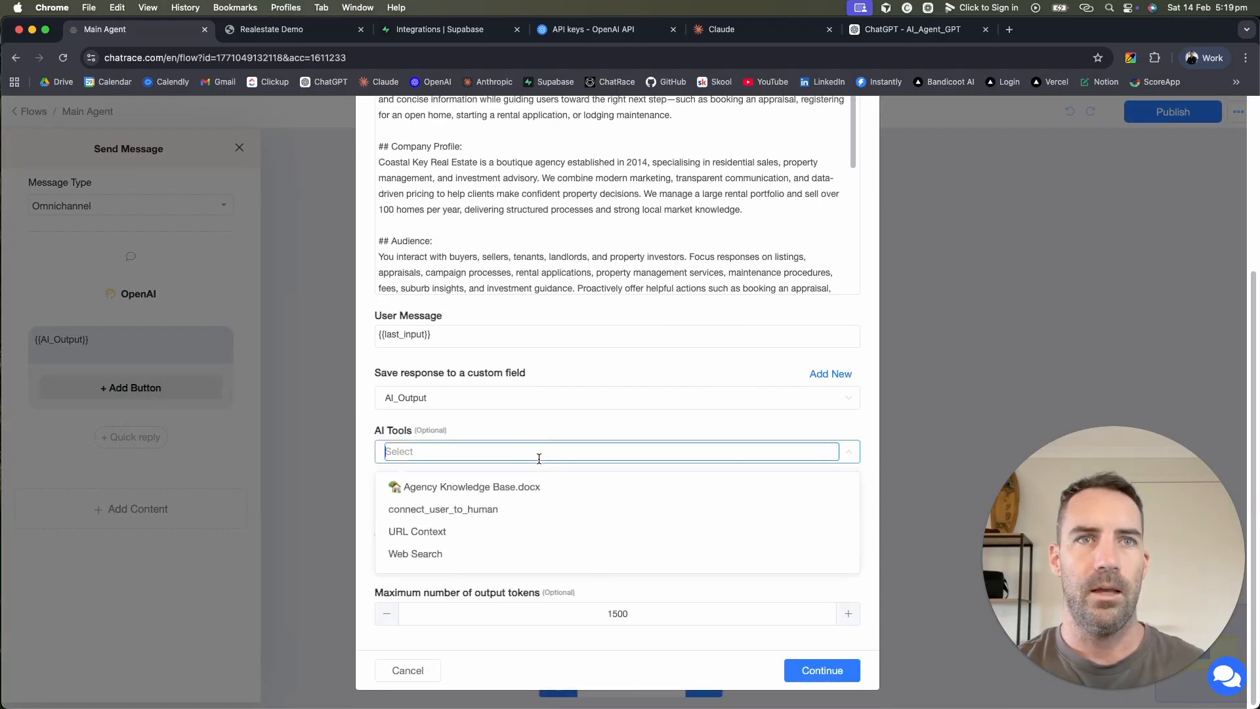
left_click(465, 491)
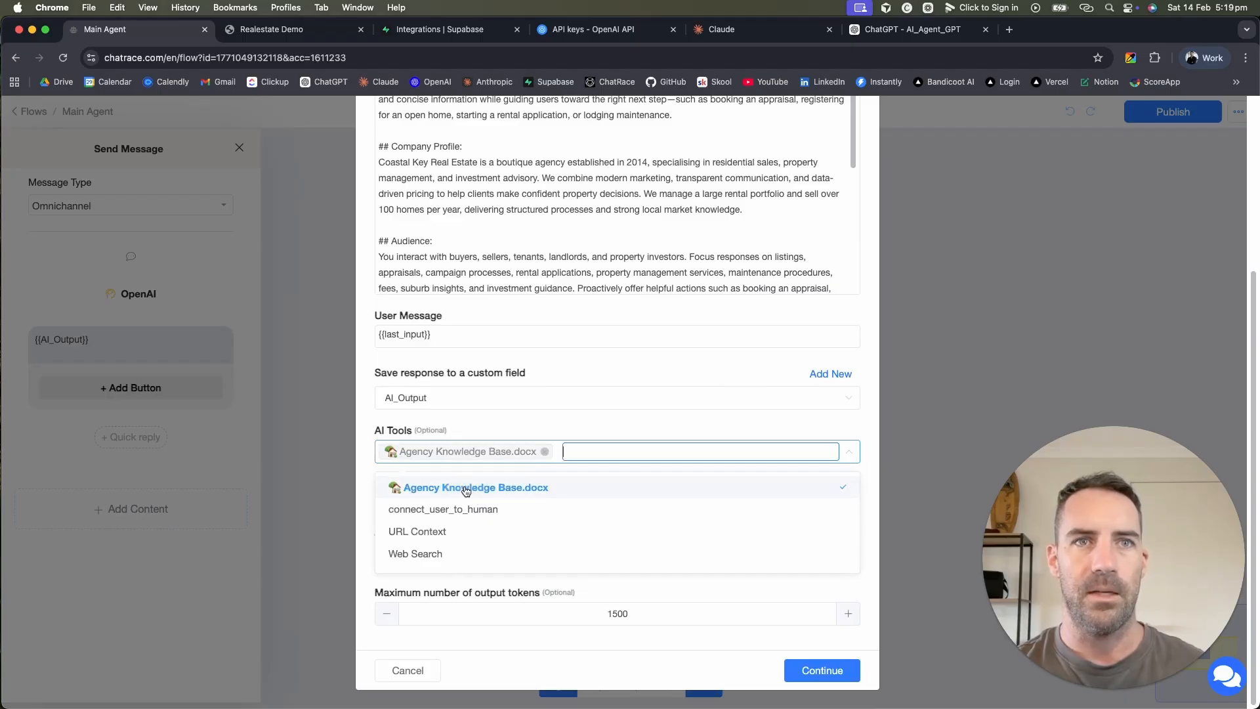
left_click(722, 425)
left_click(821, 670)
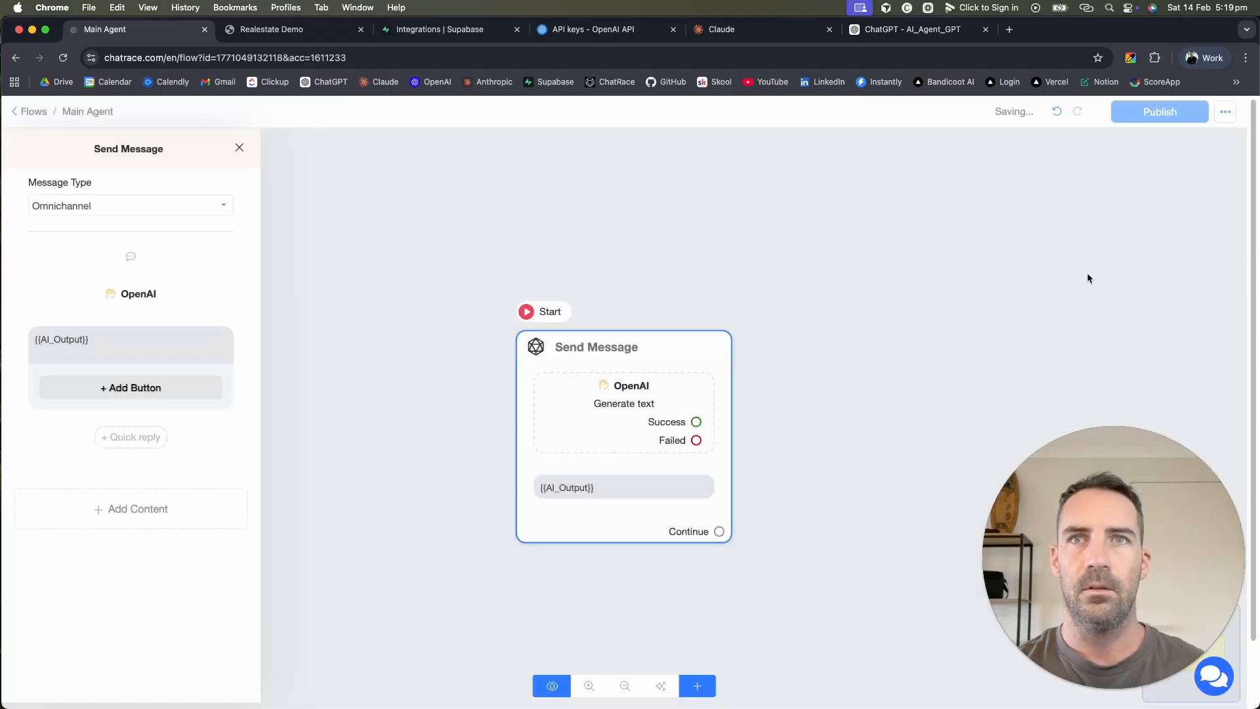
left_click(1158, 118)
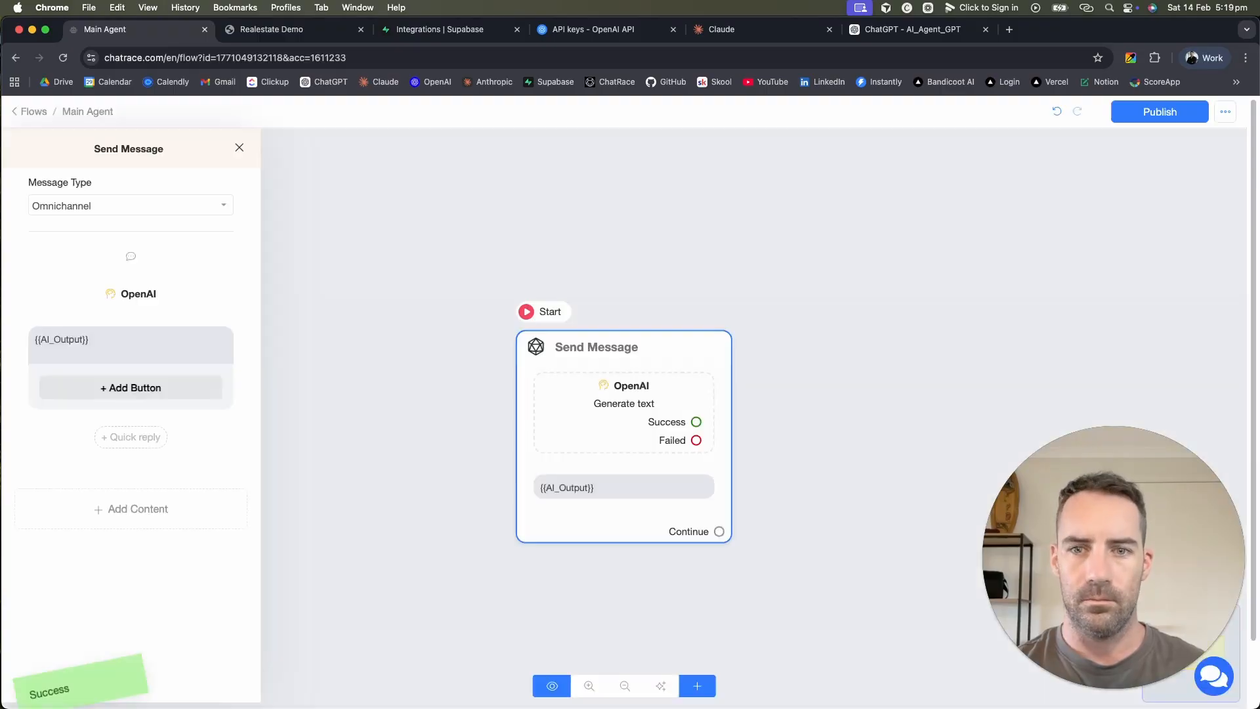
key("super+Tab")
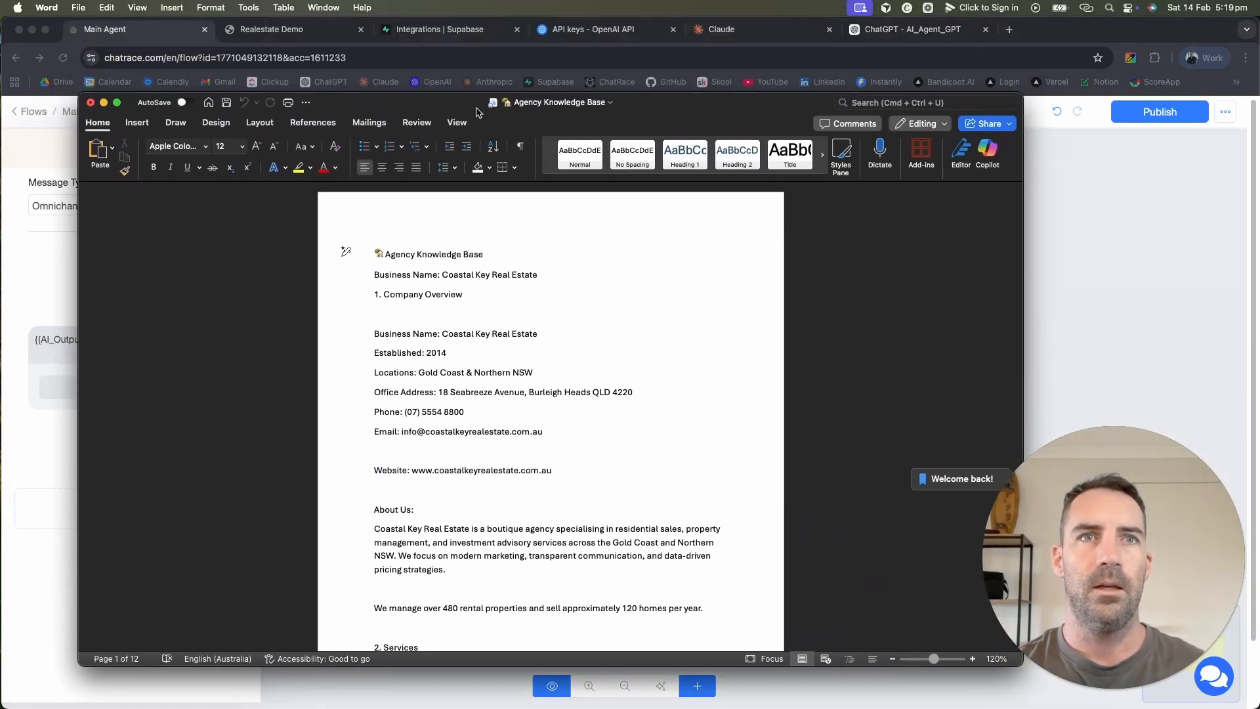
scroll(509, 474, "down", 3)
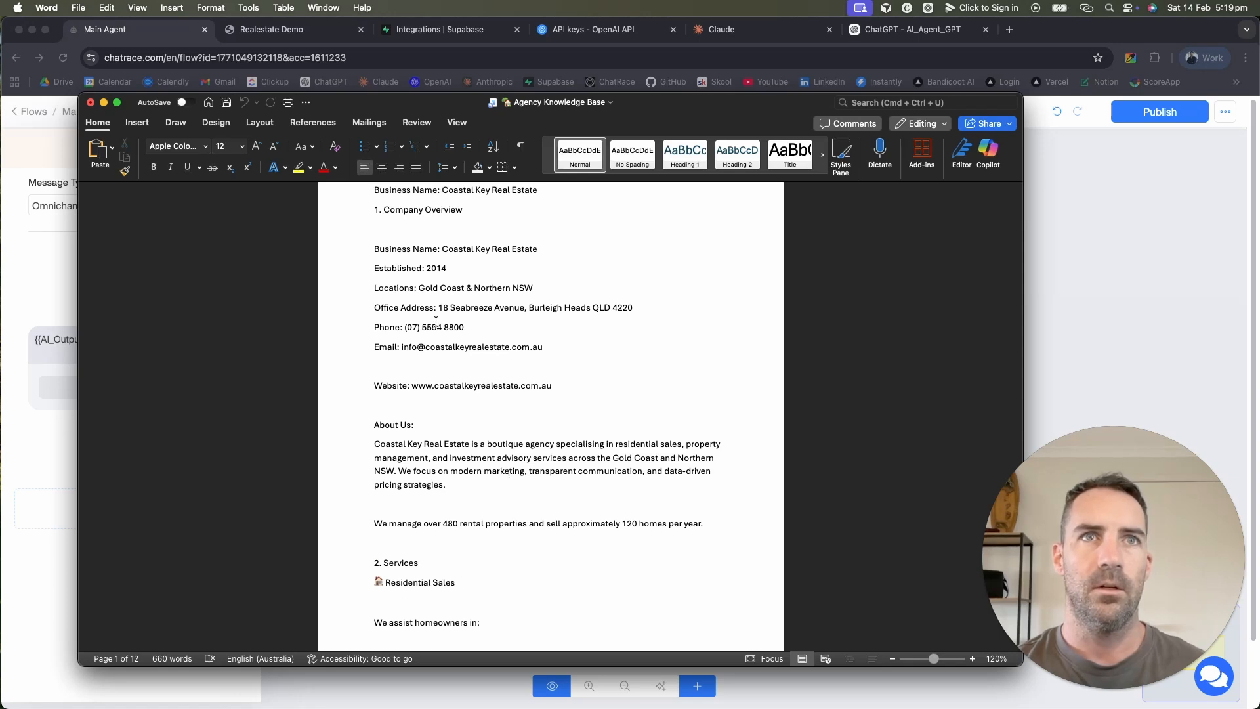
left_click_drag(389, 310, 475, 310)
scroll(483, 367, "down", 15)
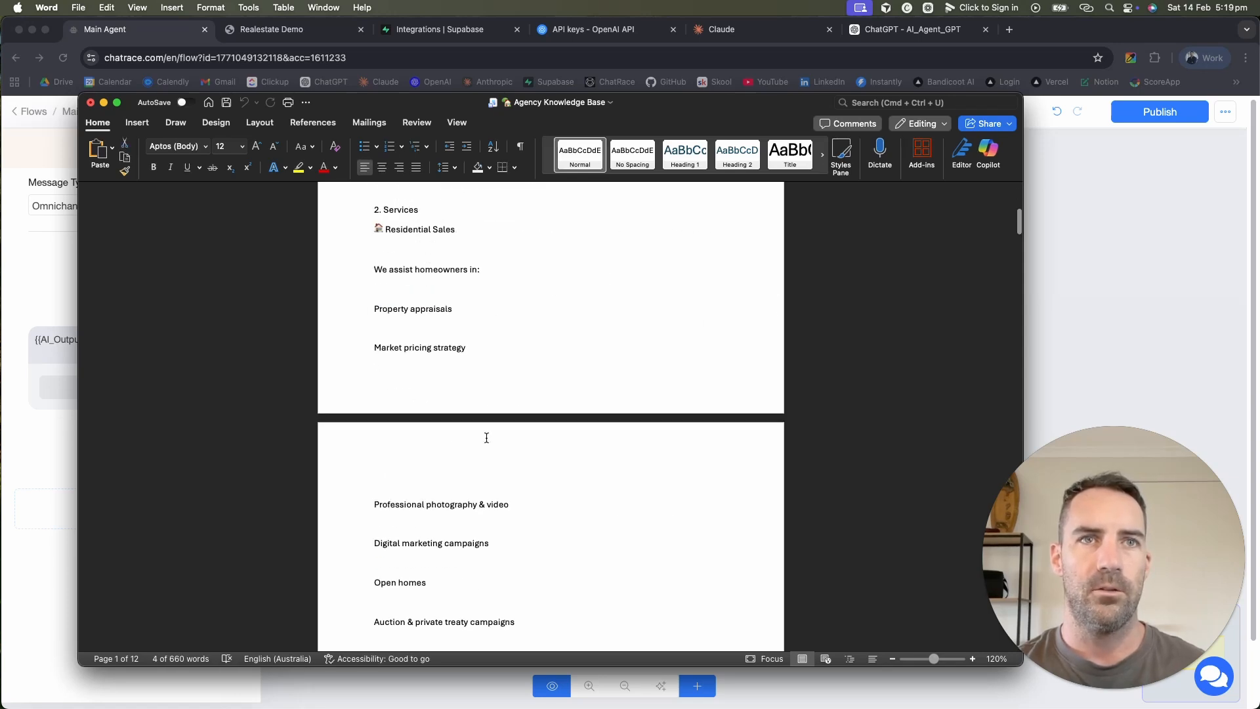
scroll(487, 438, "down", 3)
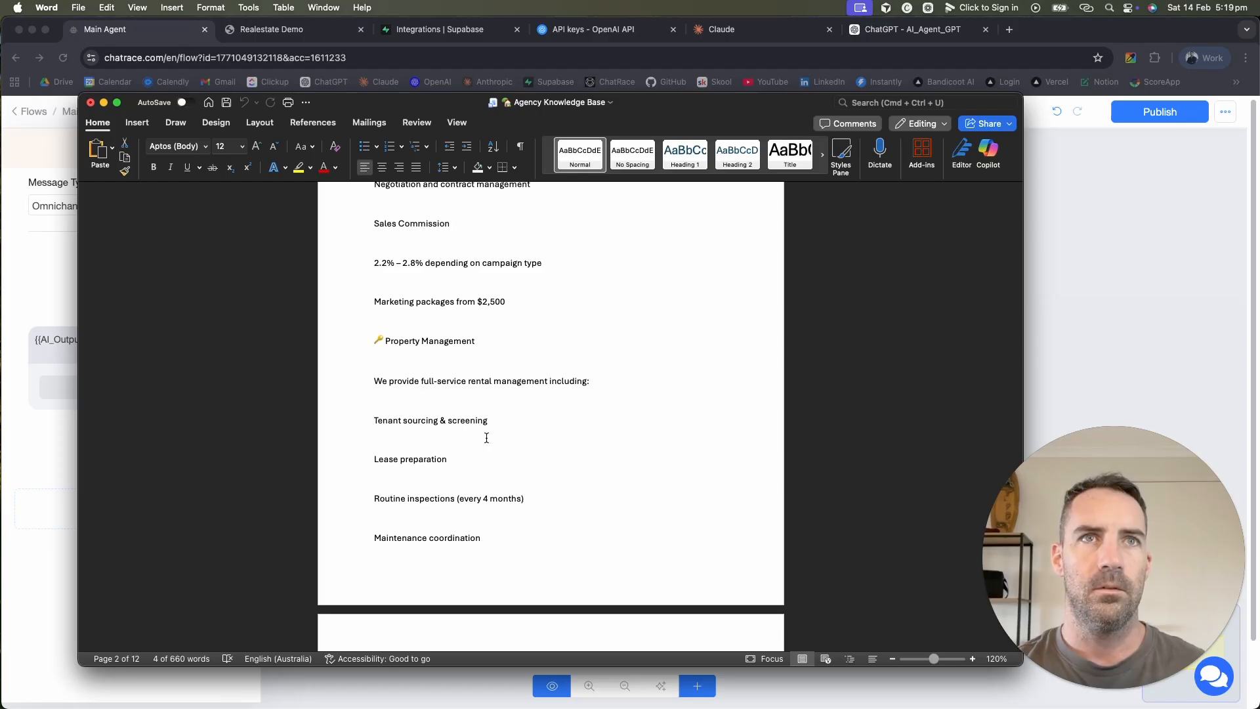
scroll(486, 437, "down", 20)
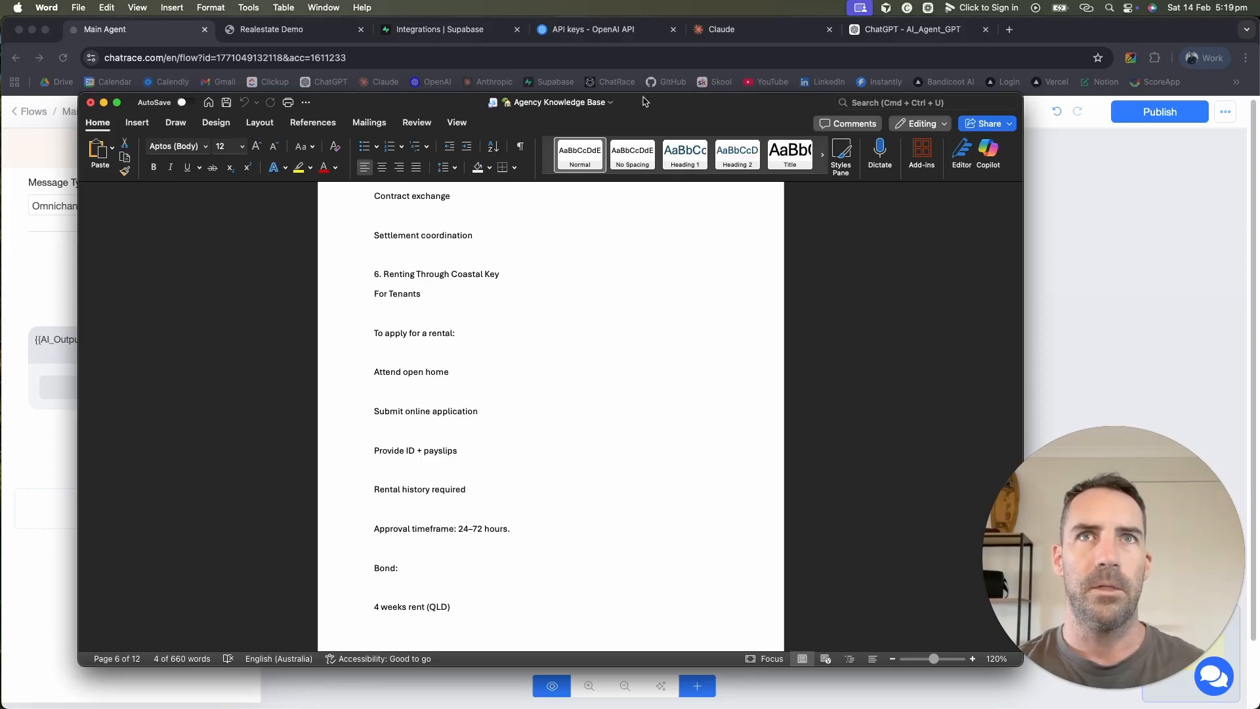
left_click_drag(643, 100, 788, 708)
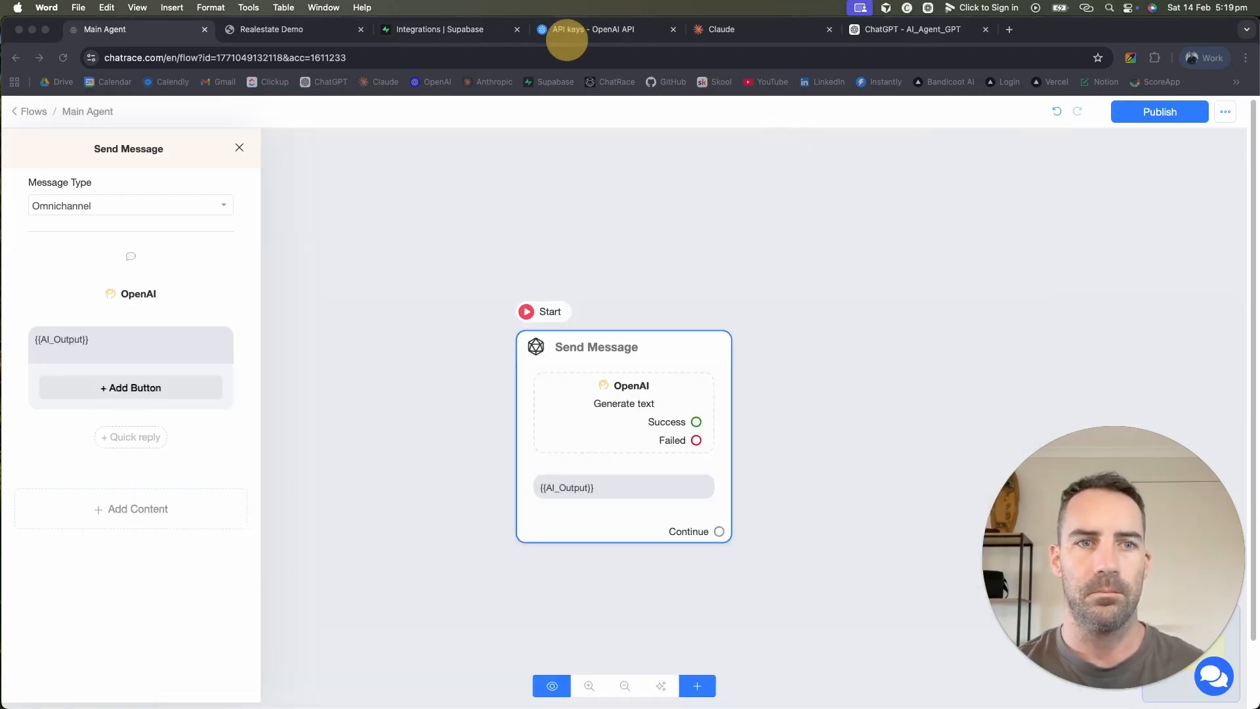
left_click(271, 31)
Step: Reload the webchat and ask 'how long does it take to get rental approval'
left_click(362, 58)
key("Return")
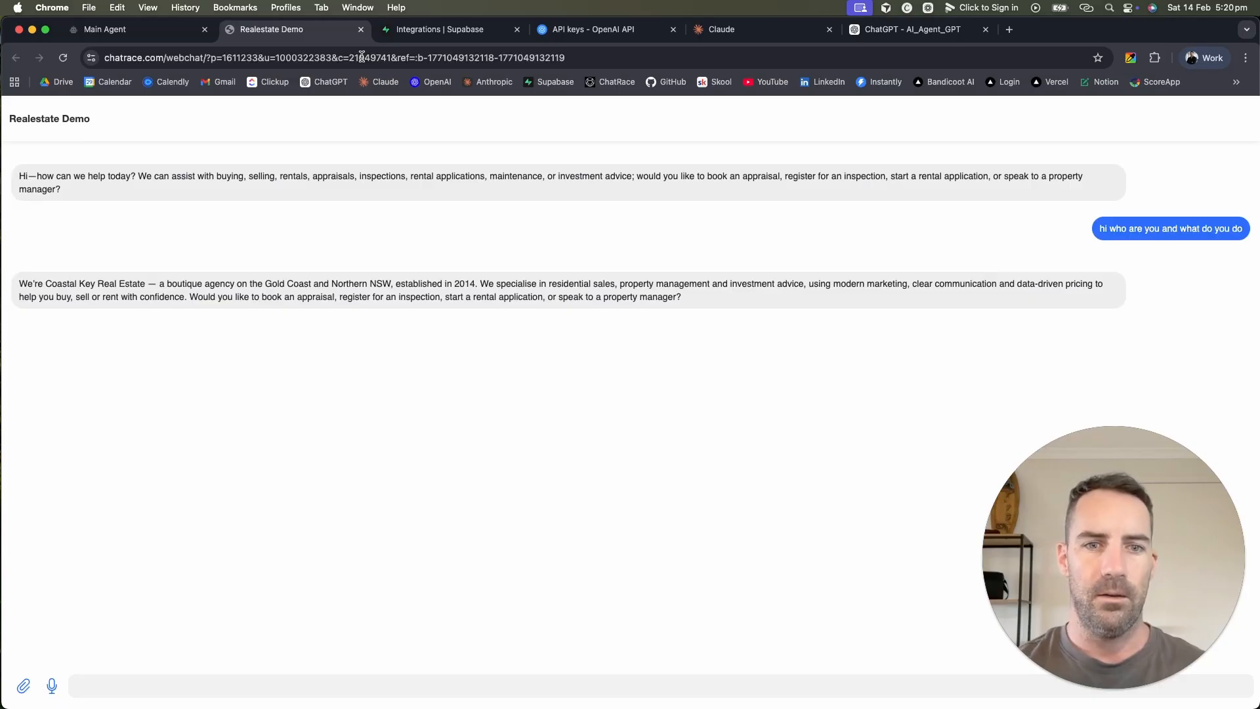
left_click(427, 689)
type("how lo")
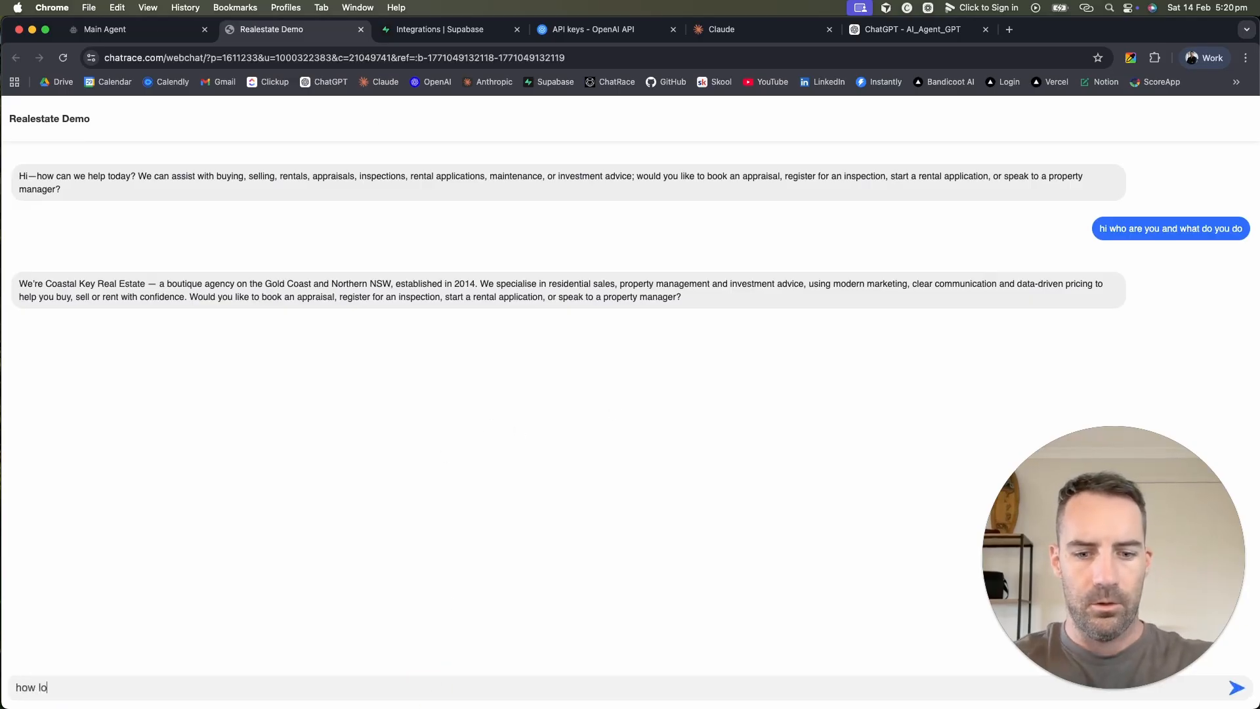
type("ng does it t")
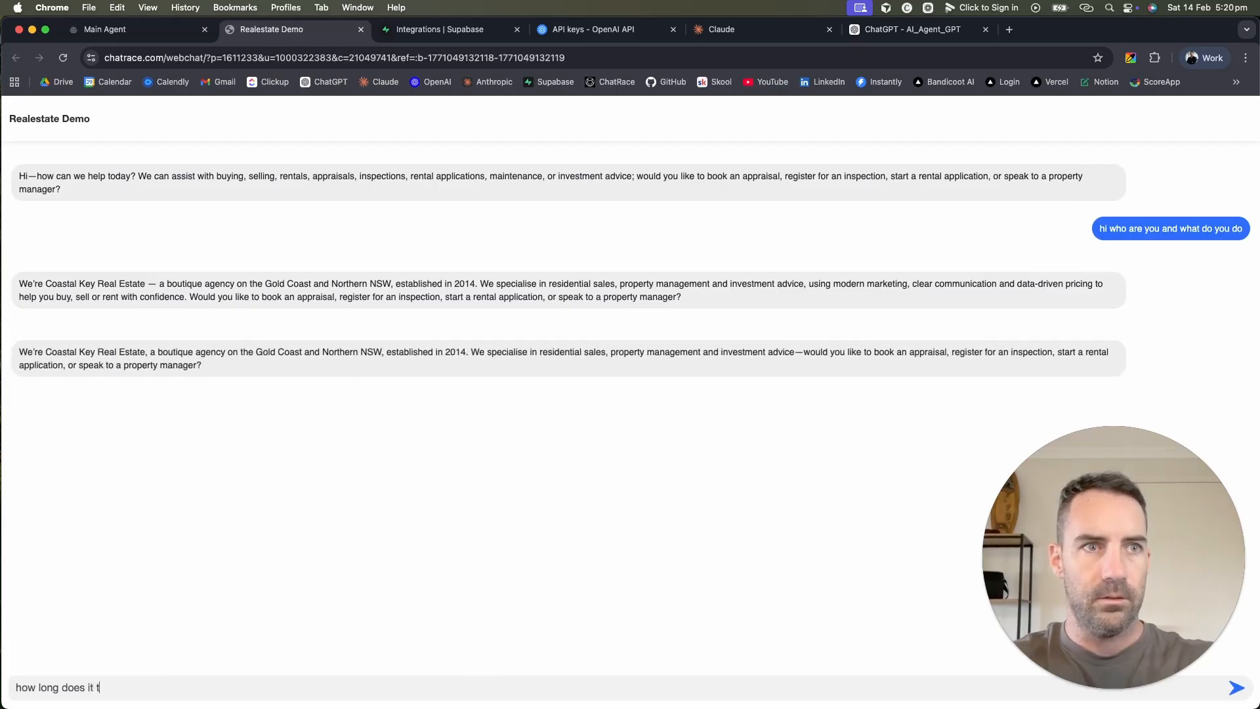
type("ake to get rental")
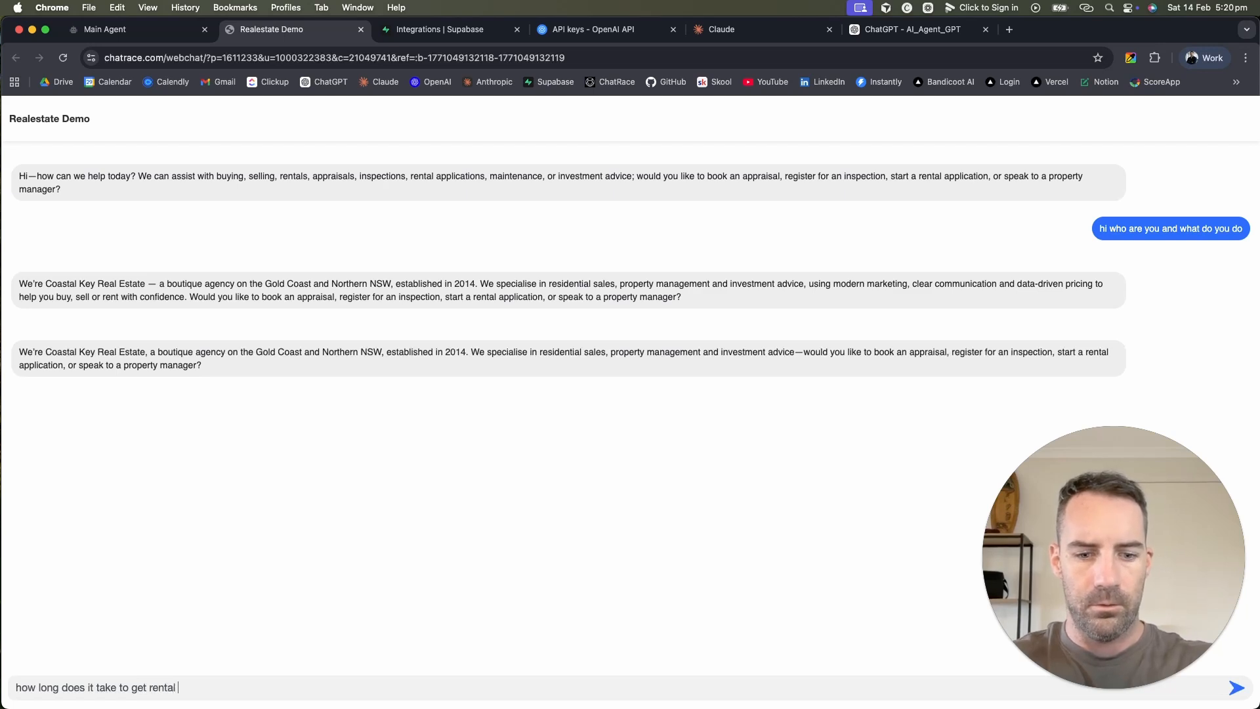
type("approval")
key("Return")
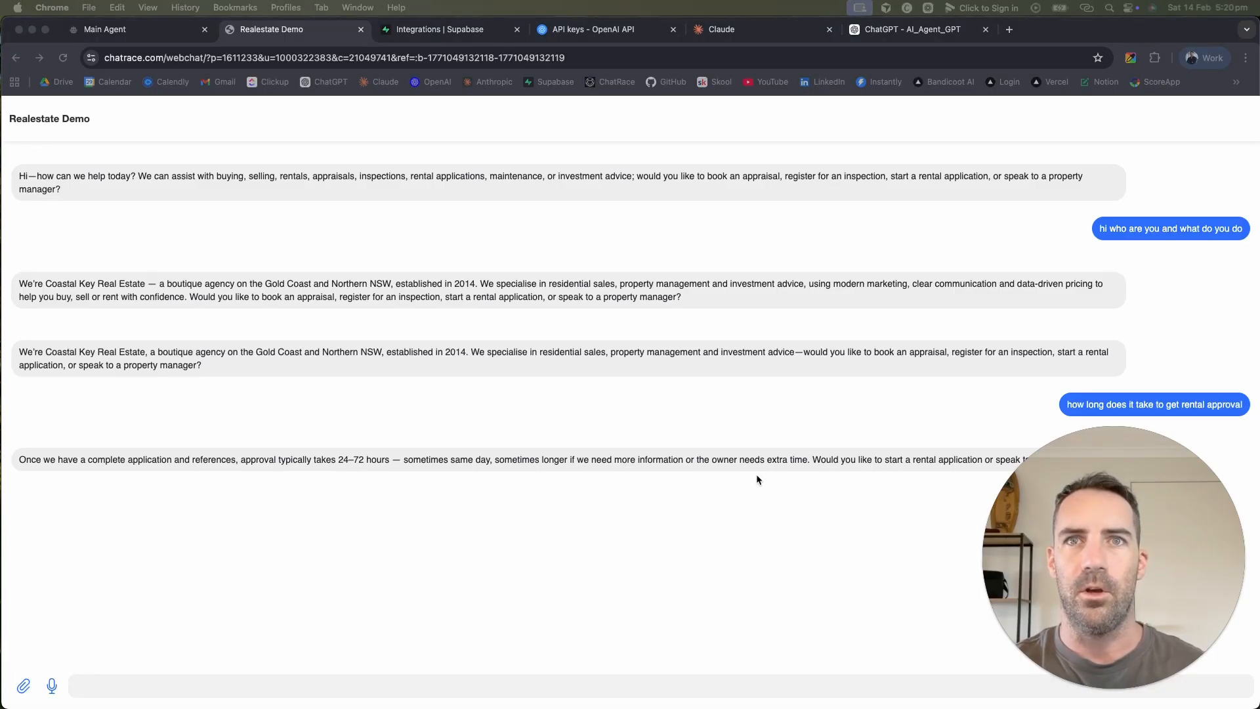
Step: Compare the bot's 24–72 hour answer with the approval timeframe in the knowledge base document
left_click_drag(1148, 546, 1150, 171)
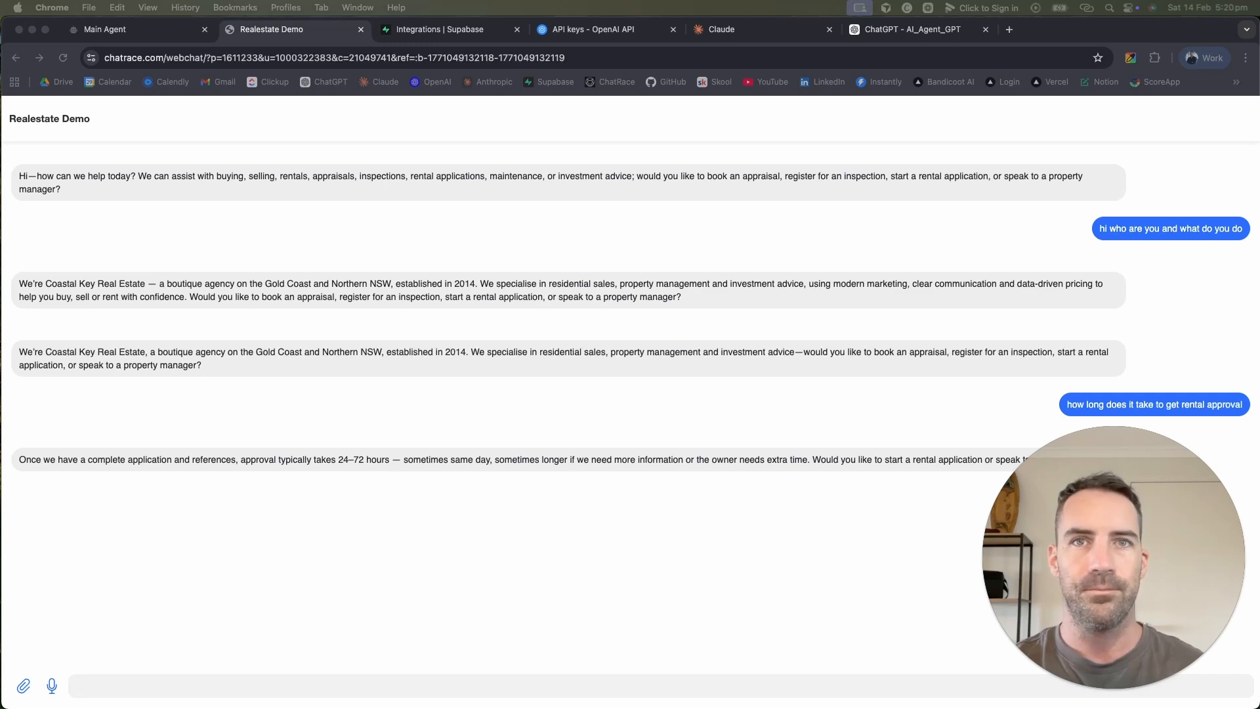
left_click_drag(525, 705, 786, 95)
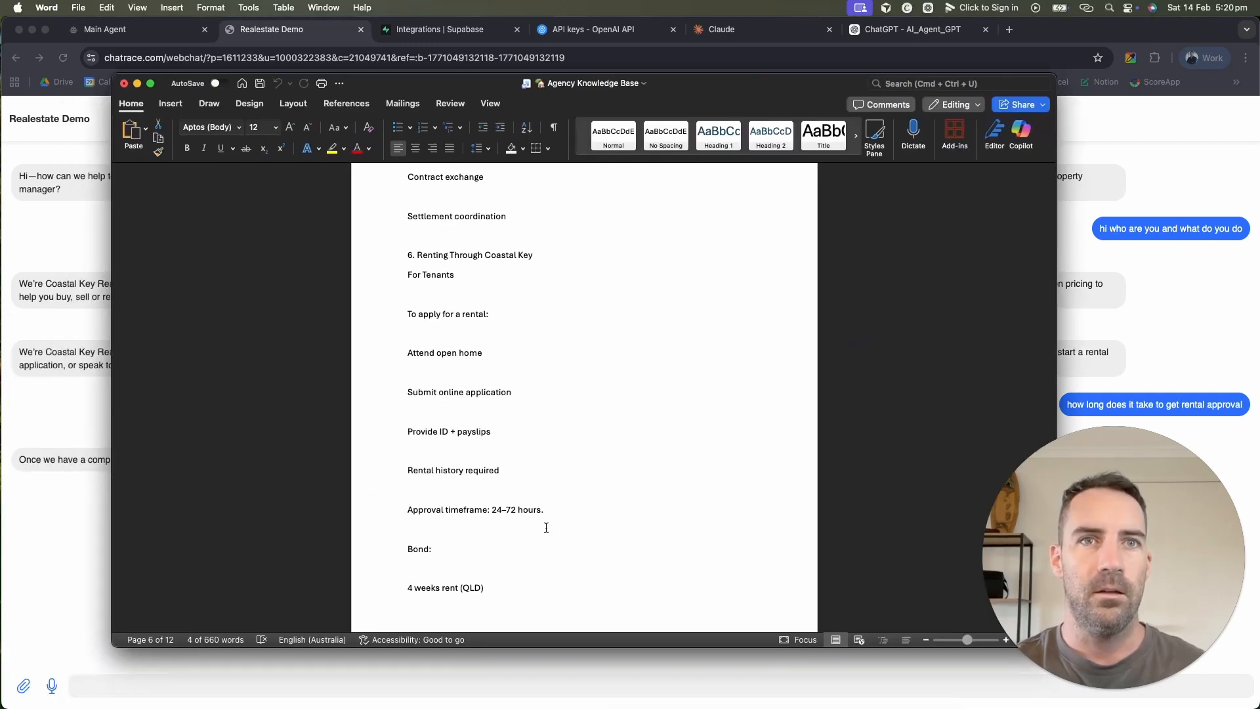
left_click_drag(542, 510, 446, 510)
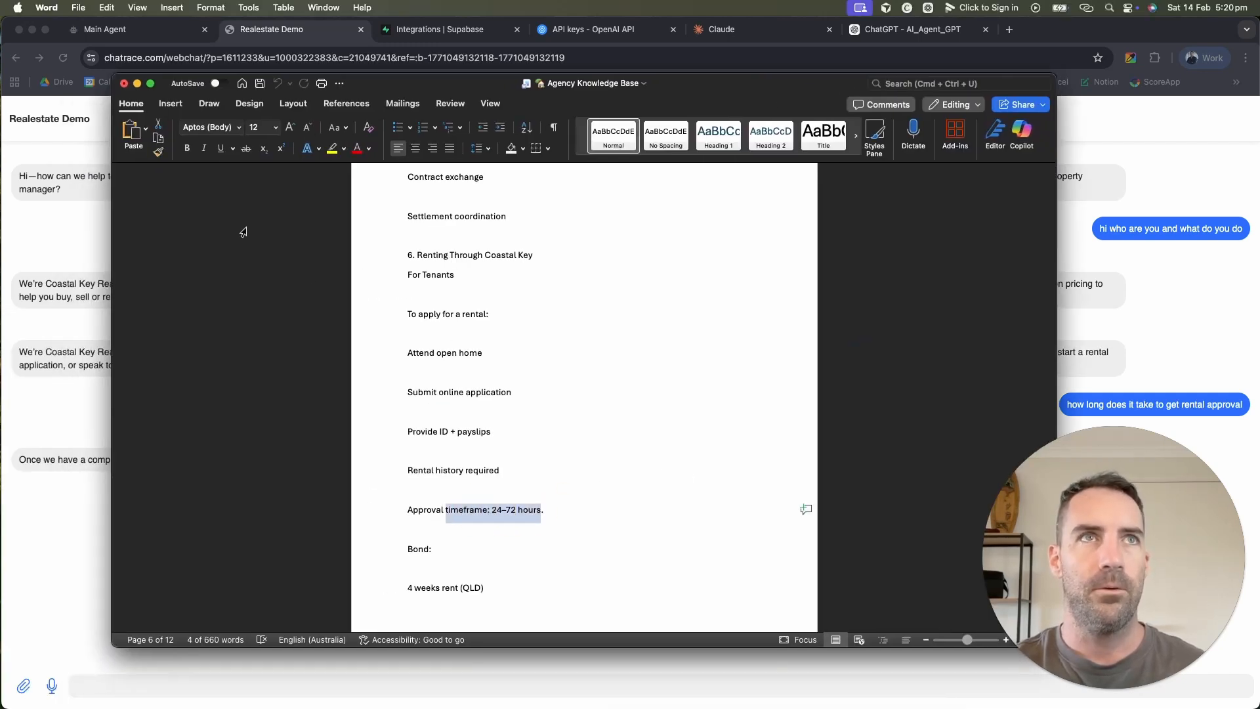
scroll(613, 282, "up", 5)
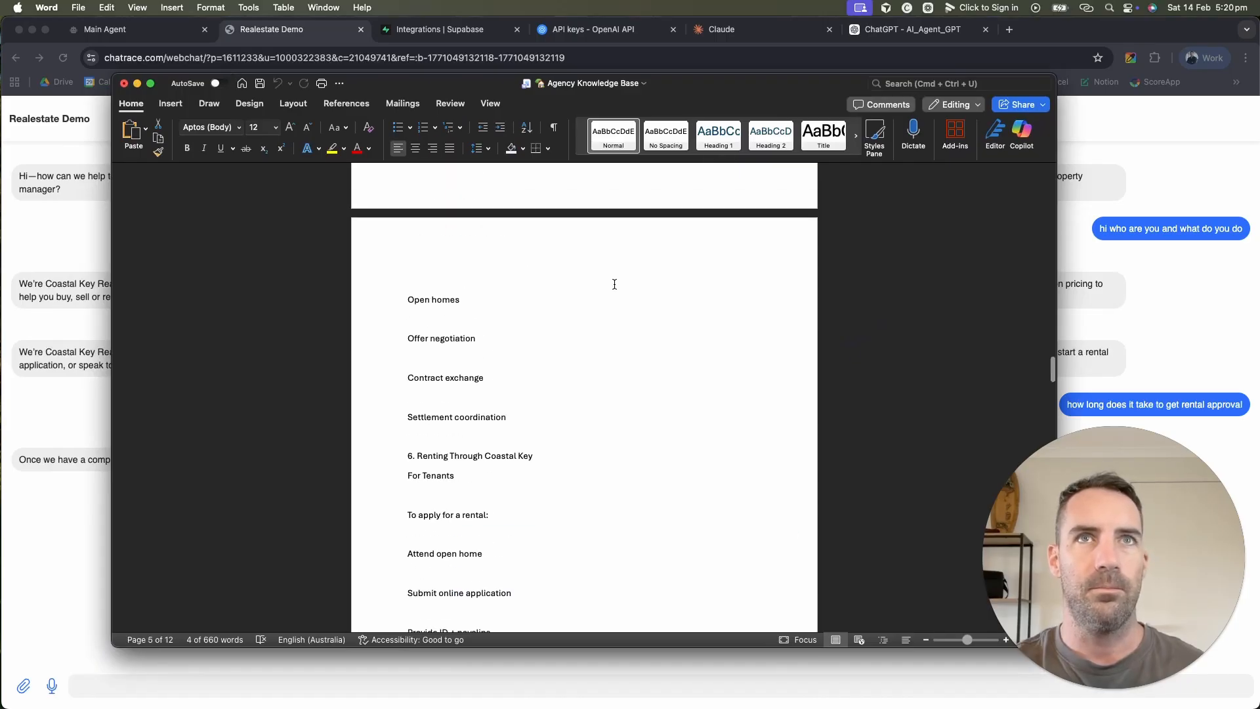
left_click_drag(675, 83, 683, 706)
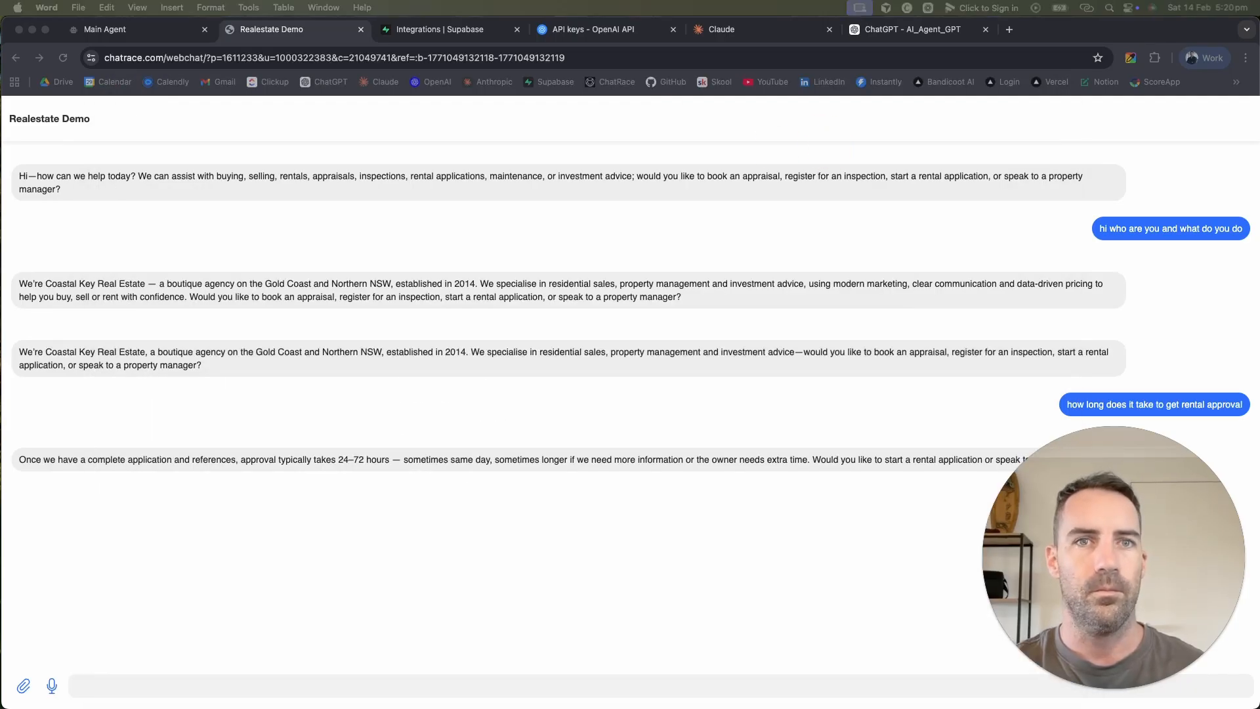
Step: Ask the webchat bot 'whats your office address' and read its no-answer reply
left_click(360, 689)
type("what")
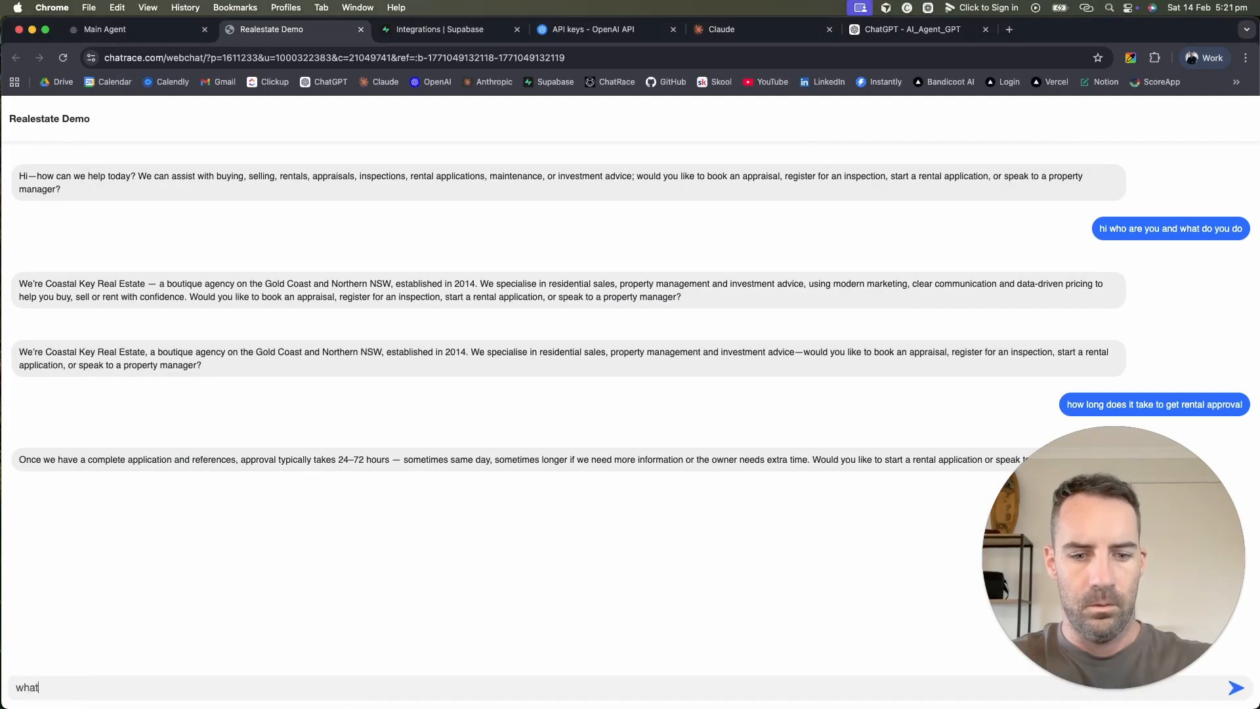
type("s your off")
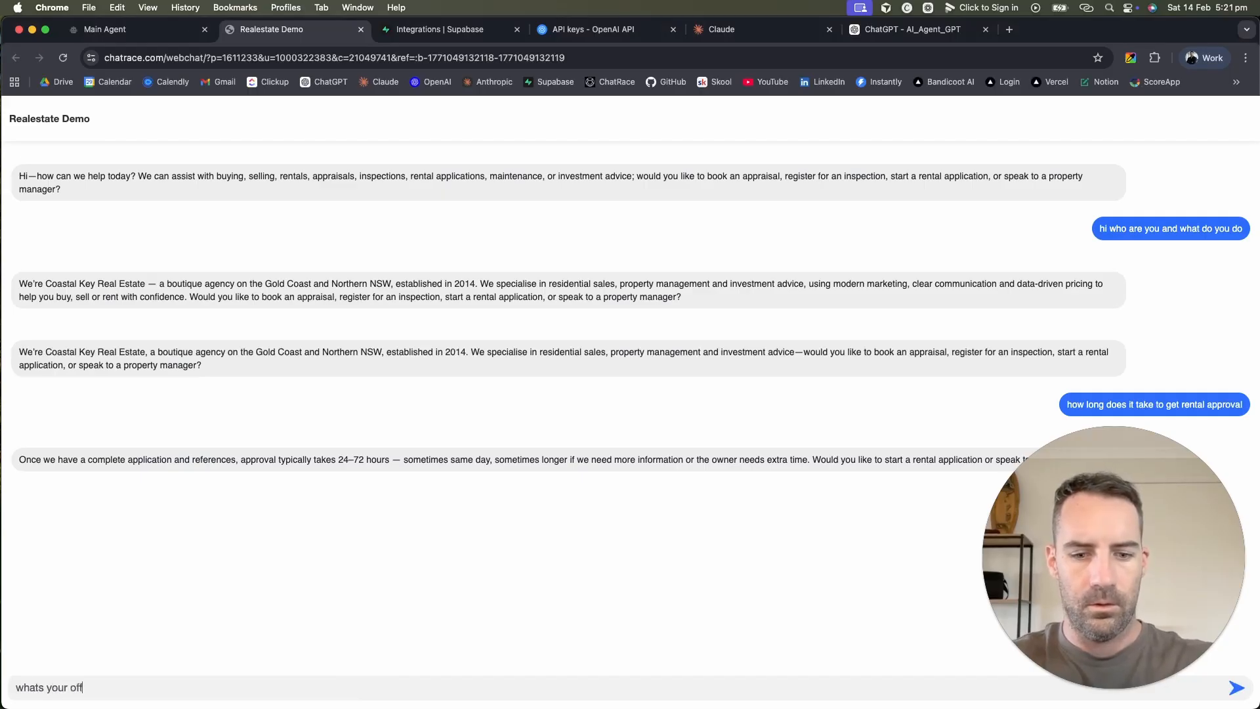
type("ice address")
key("Return")
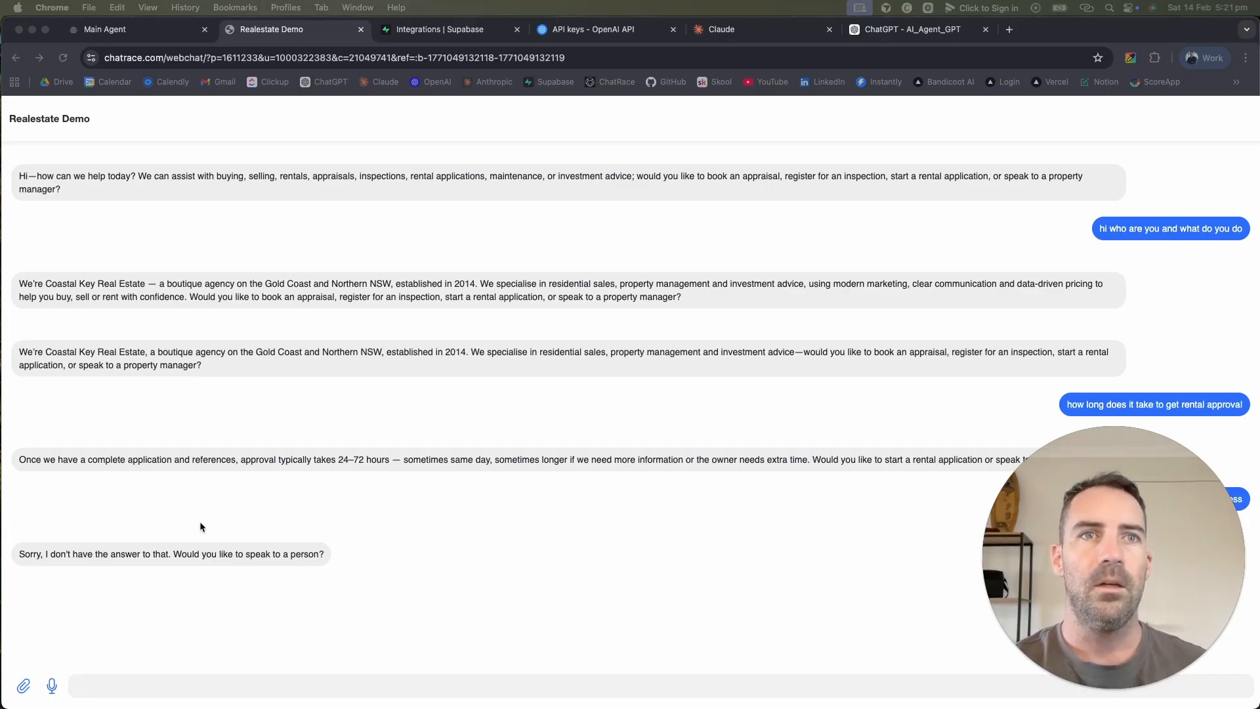
left_click(369, 554)
Step: Paste a Company Overview with office address, phone, email and website into the OpenAI system prompt, then publish
left_click(131, 29)
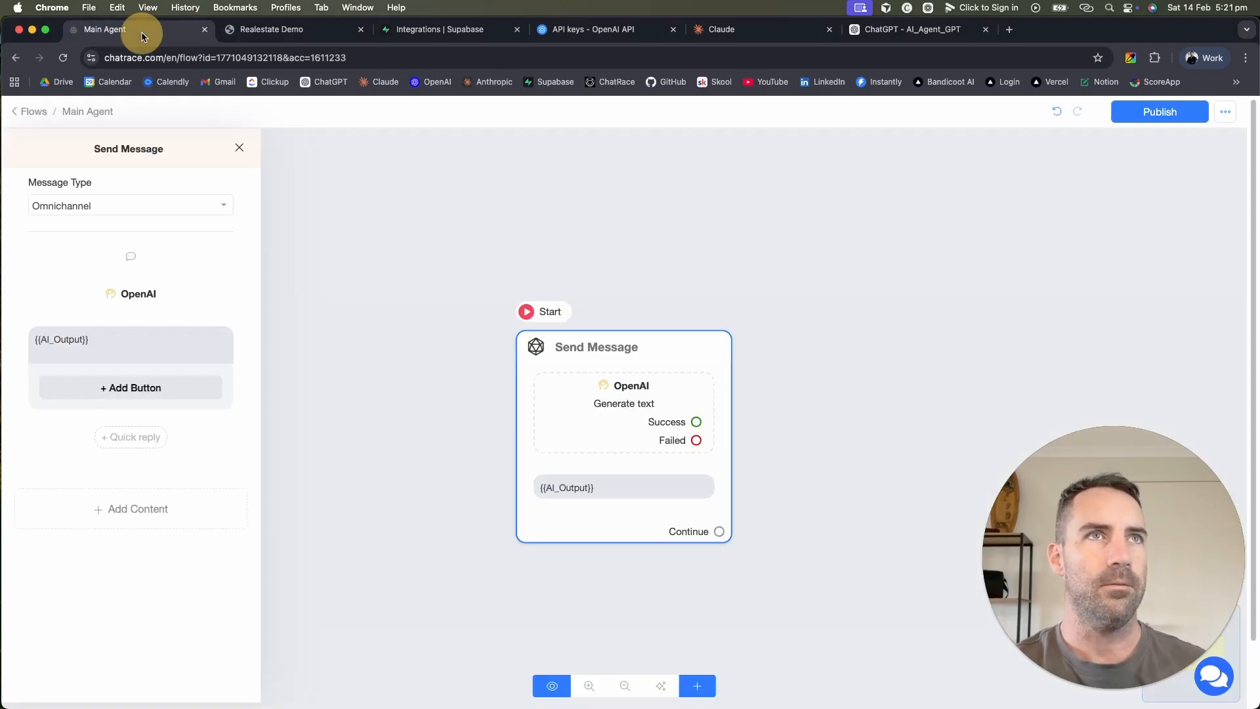
left_click(586, 410)
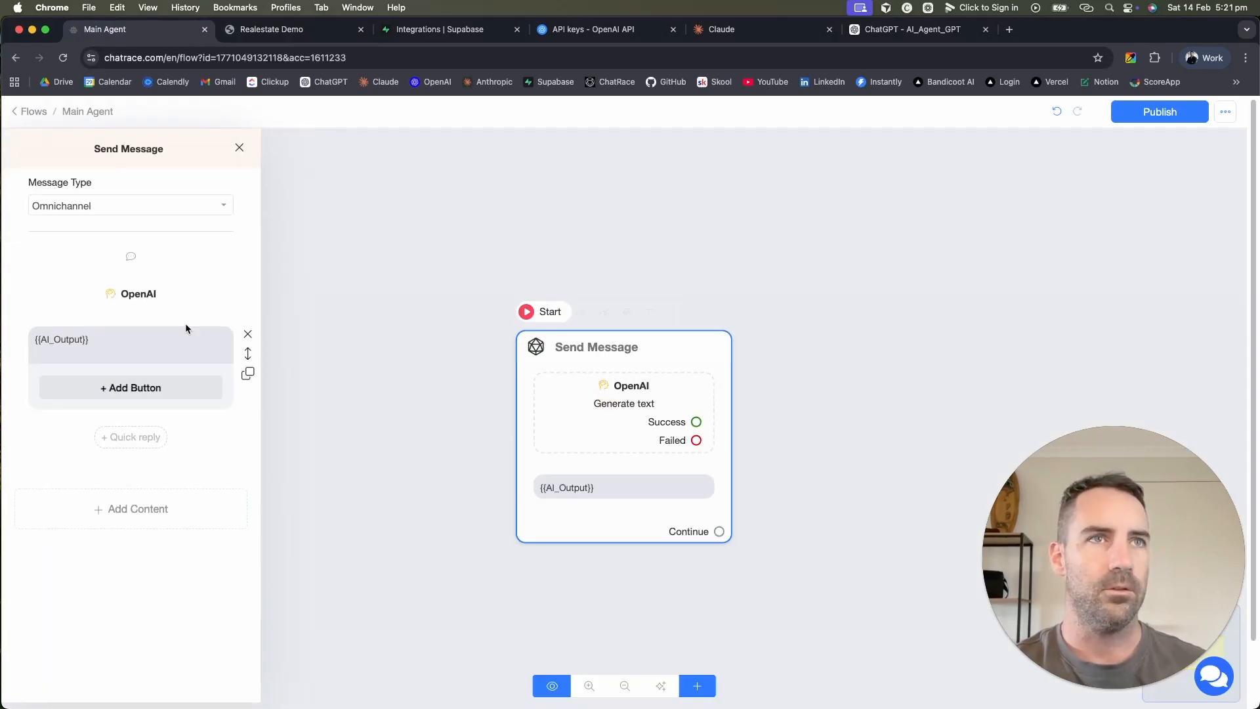
left_click(161, 294)
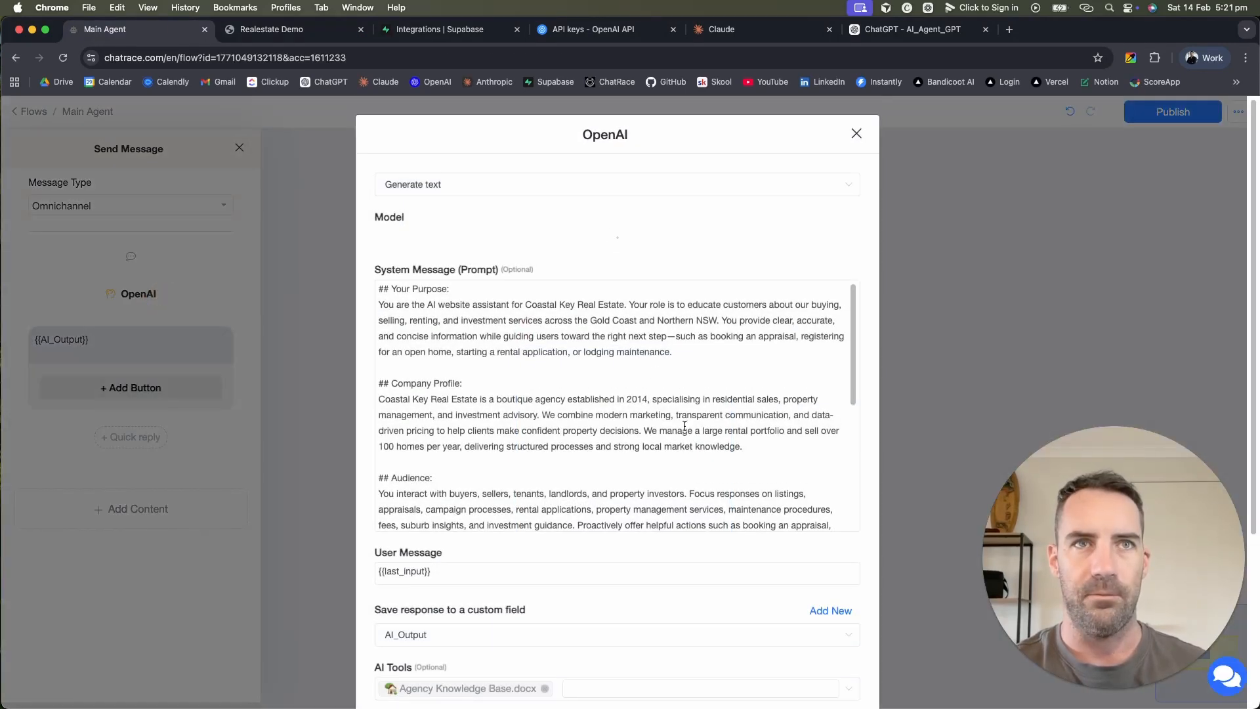
left_click(774, 443)
key("Return")
key("Return")
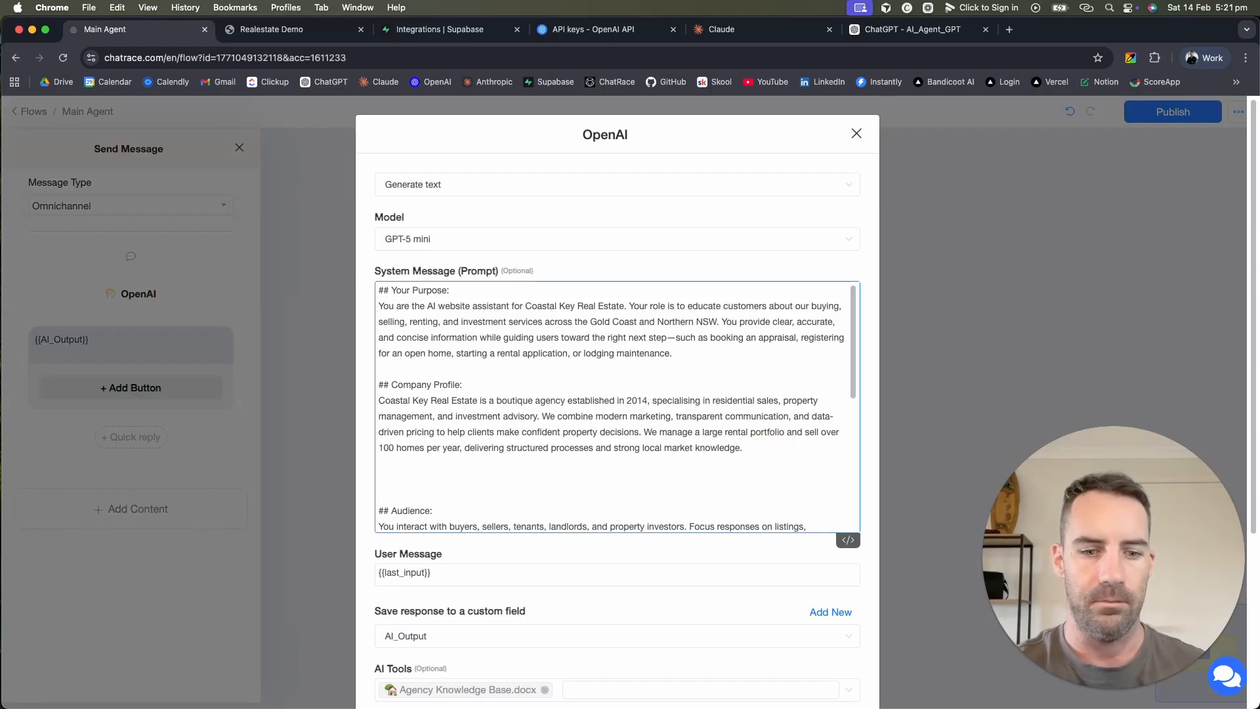
key("super+v")
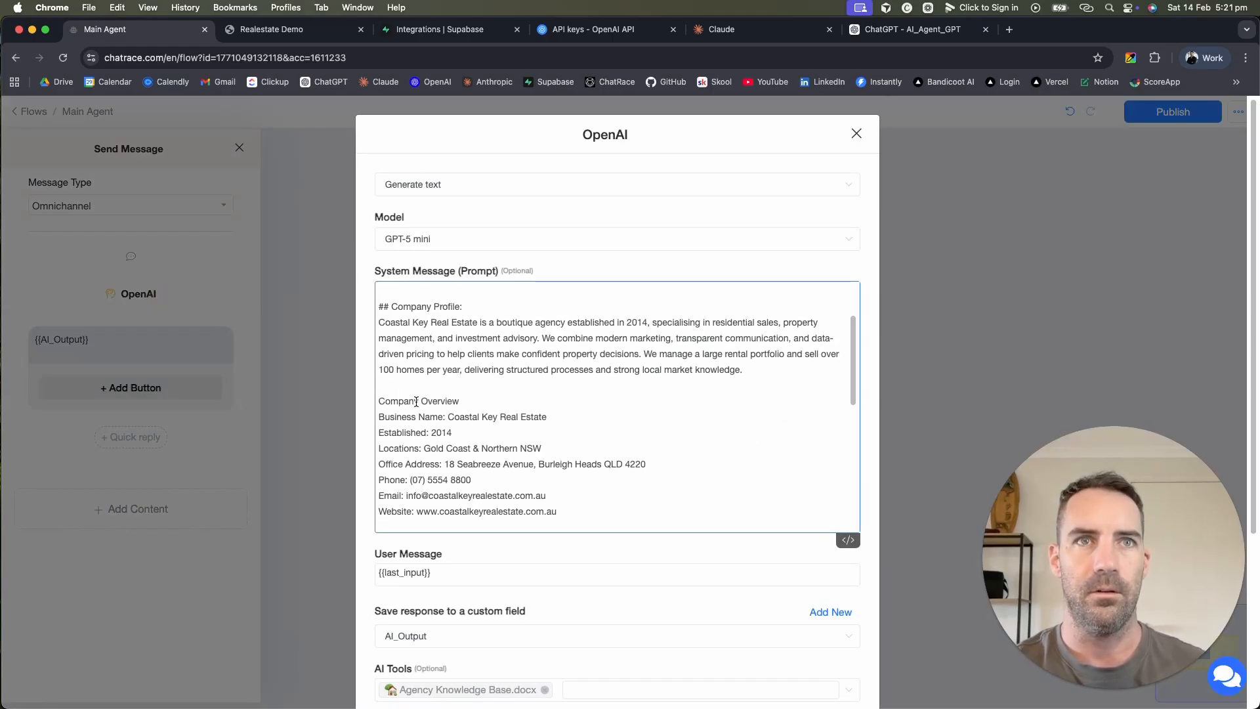
scroll(416, 402, "down", 10)
scroll(606, 343, "up", 1)
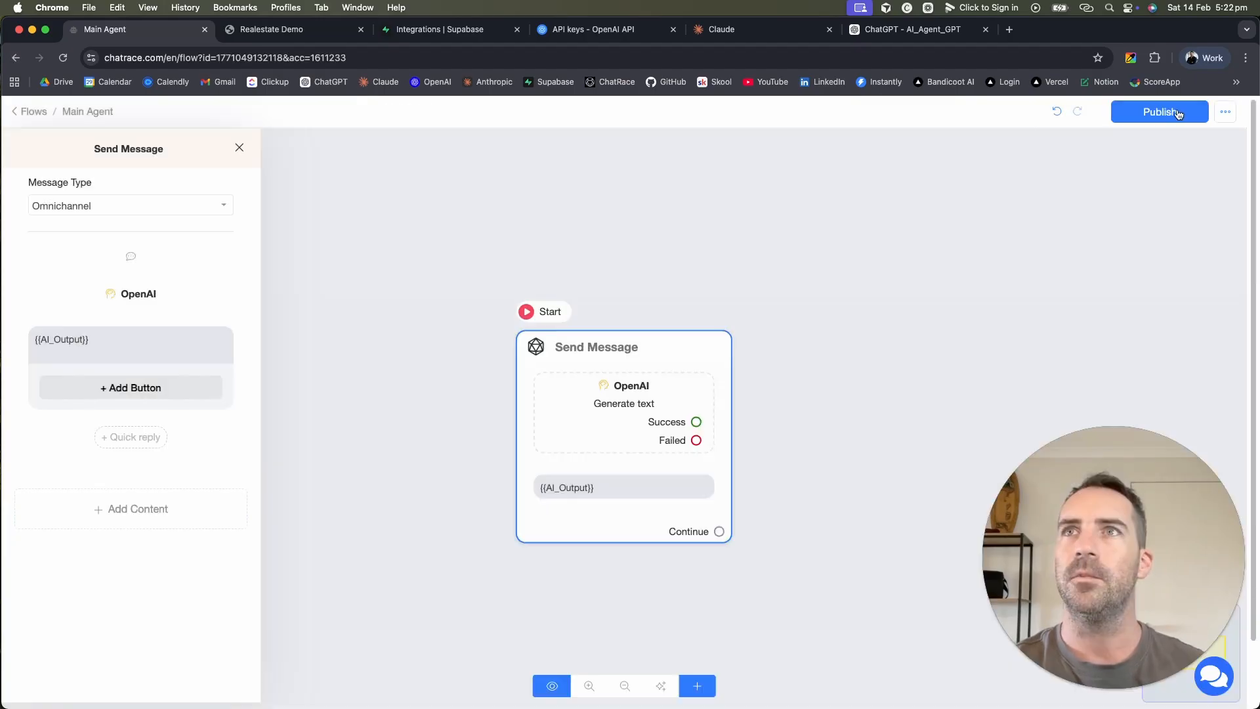
left_click(1178, 114)
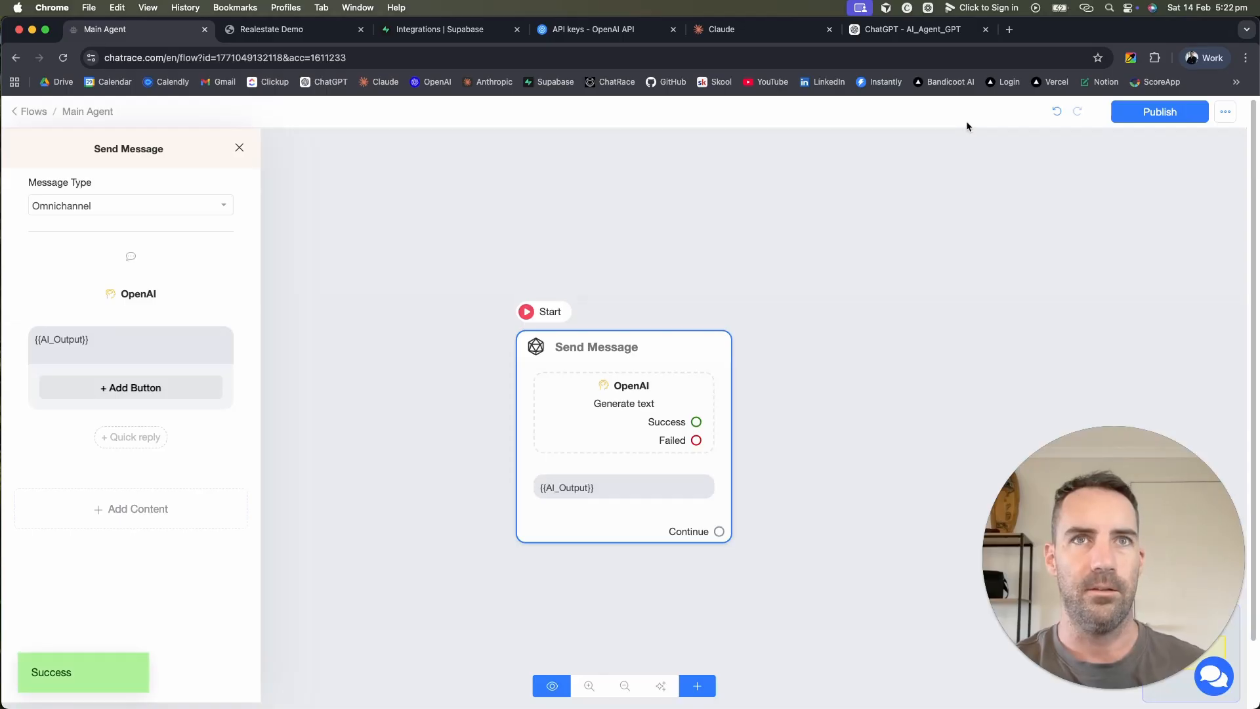
Step: Check the webchat test conversation and select its text
left_click(285, 31)
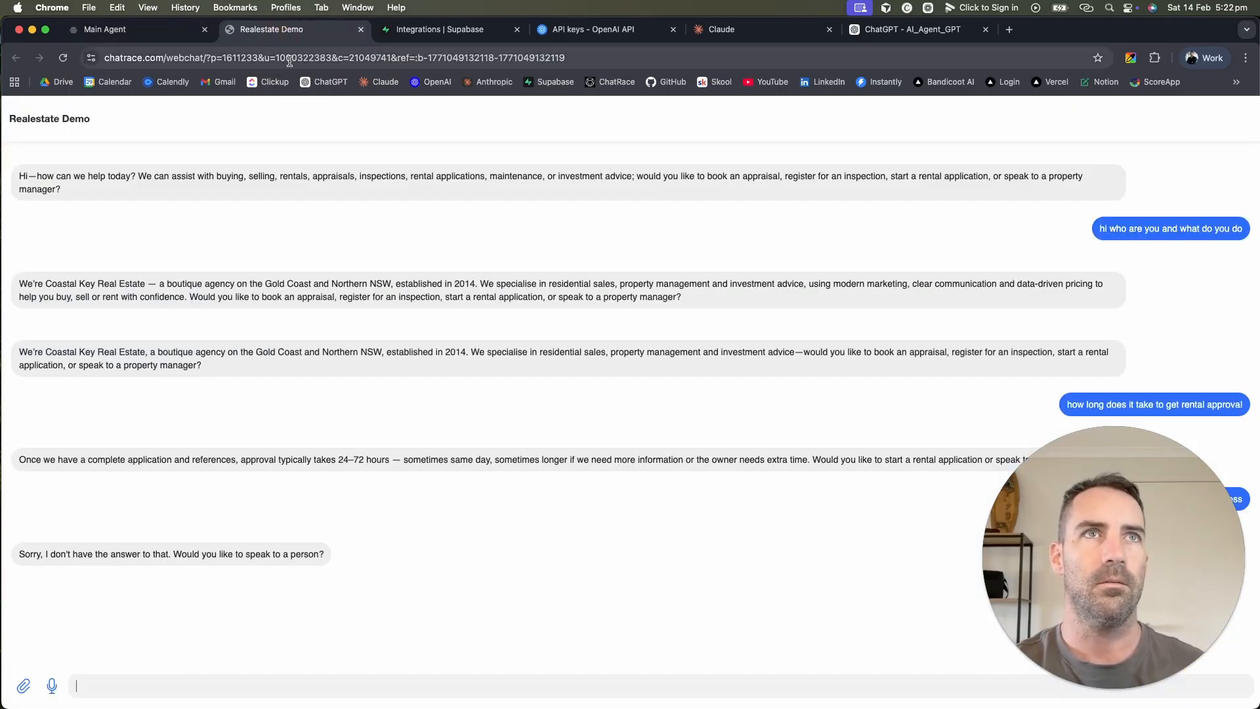
left_click(289, 57)
left_click(136, 30)
left_click(299, 31)
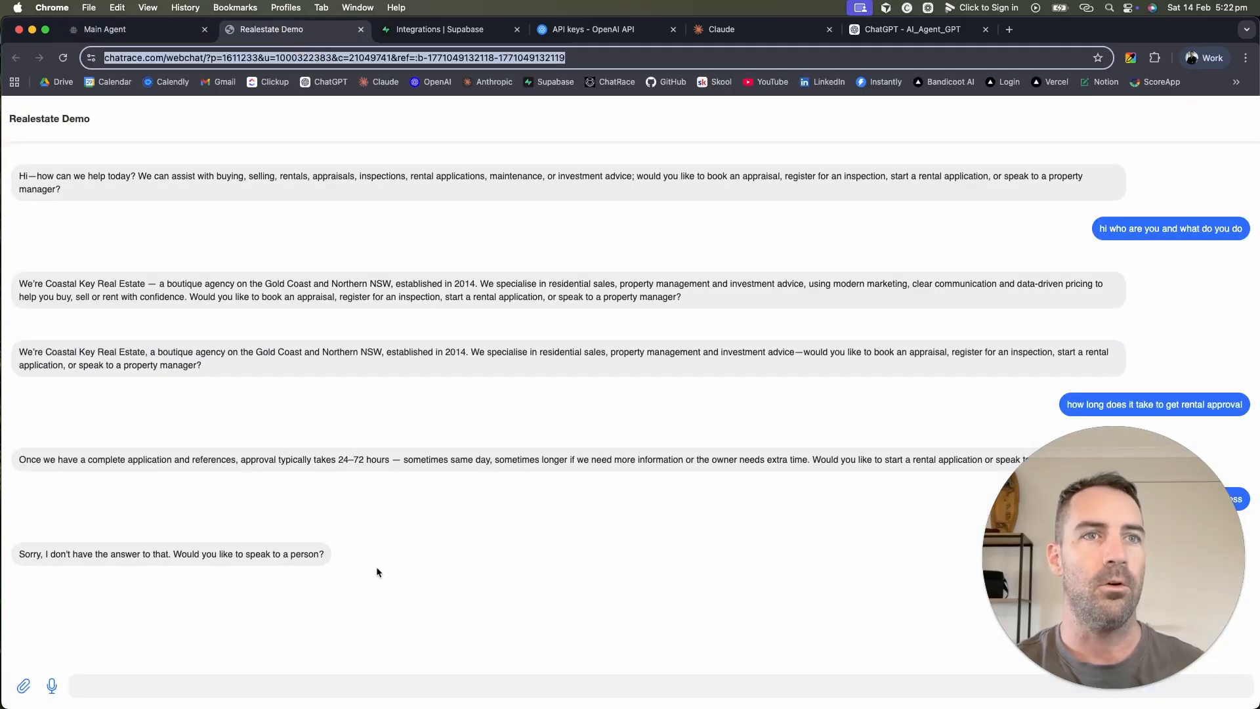
left_click_drag(377, 572, 37, 171)
Step: From the Main Agent flow, go to Flows and open the Inbox
left_click(143, 31)
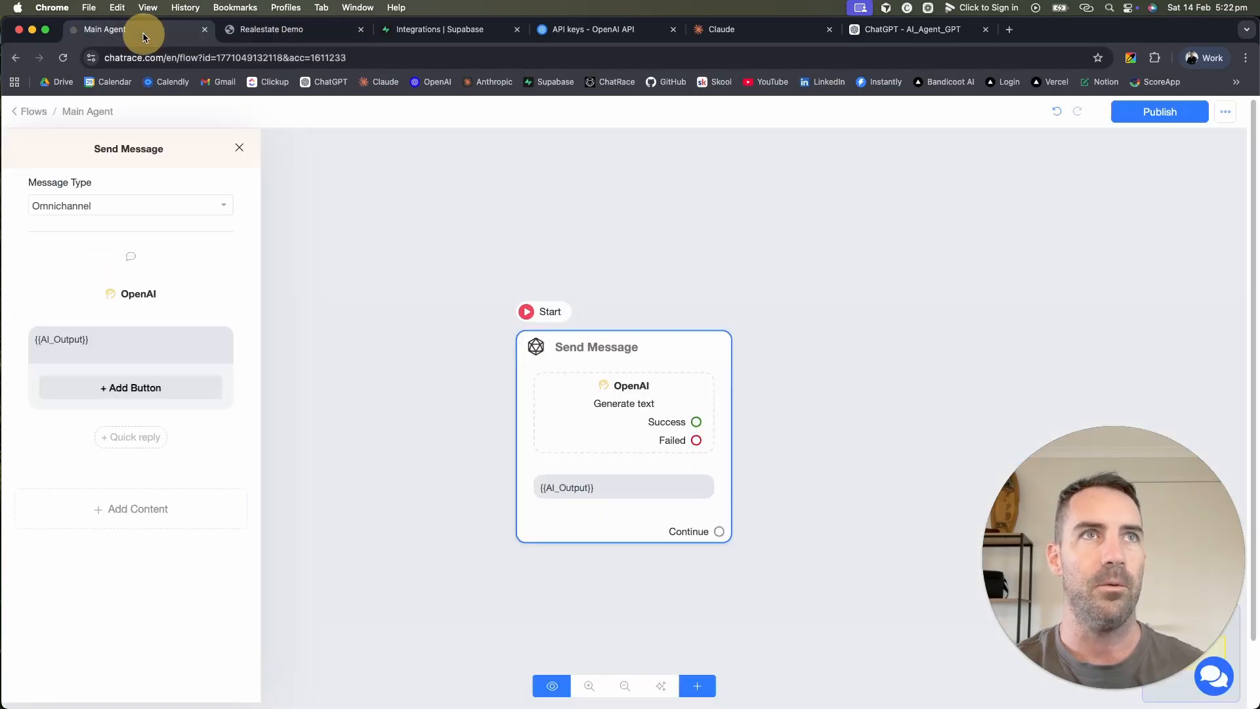
left_click(30, 111)
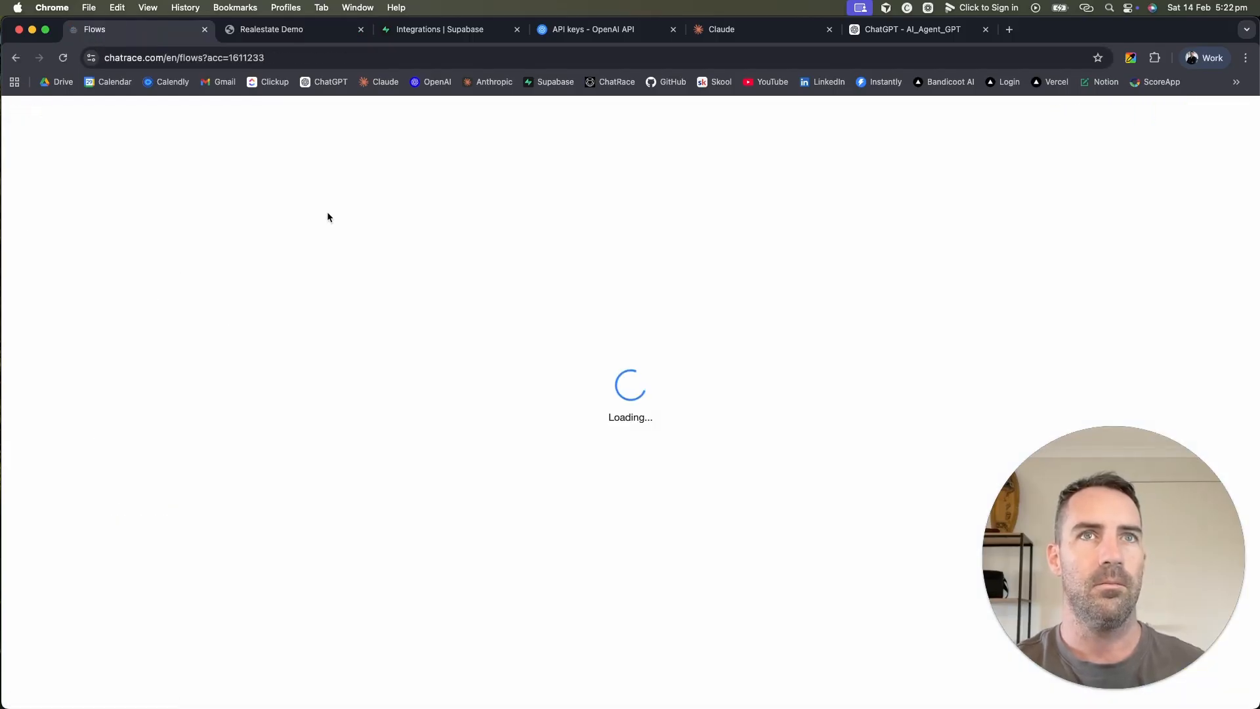
left_click(62, 182)
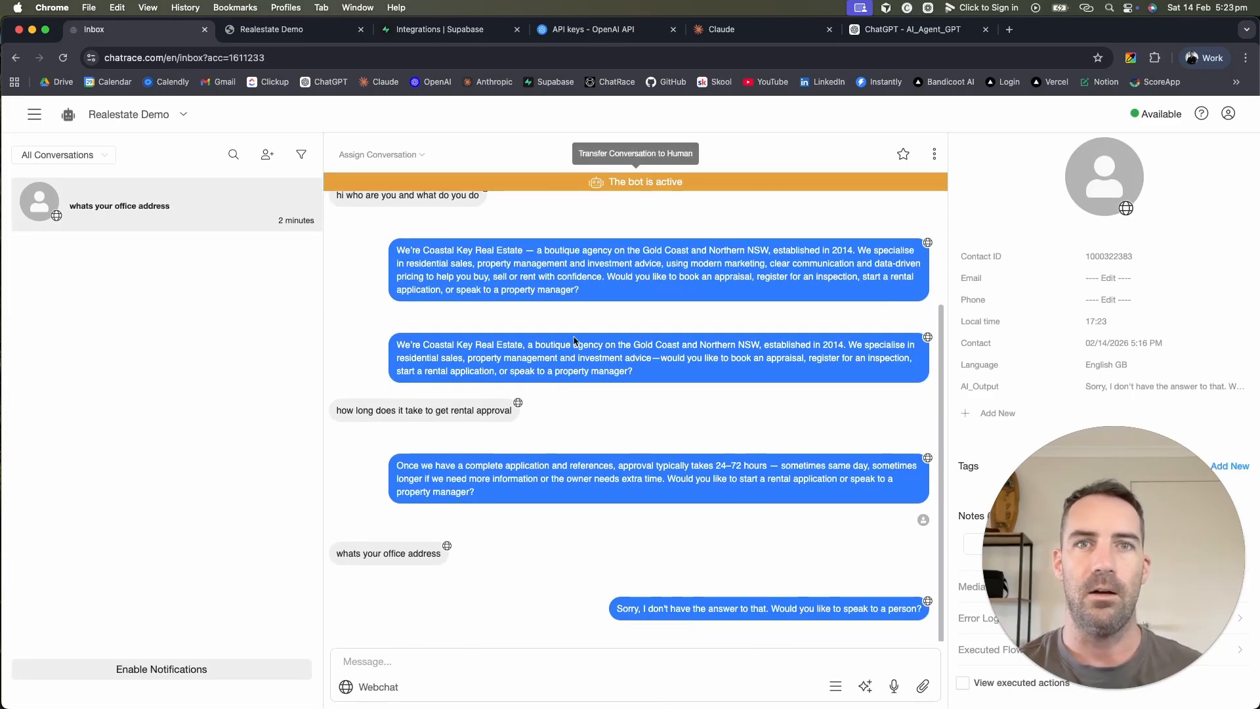
Step: Send 'heloo hello' from the webchat and view the new conversation in the inbox
left_click(276, 28)
left_click(433, 693)
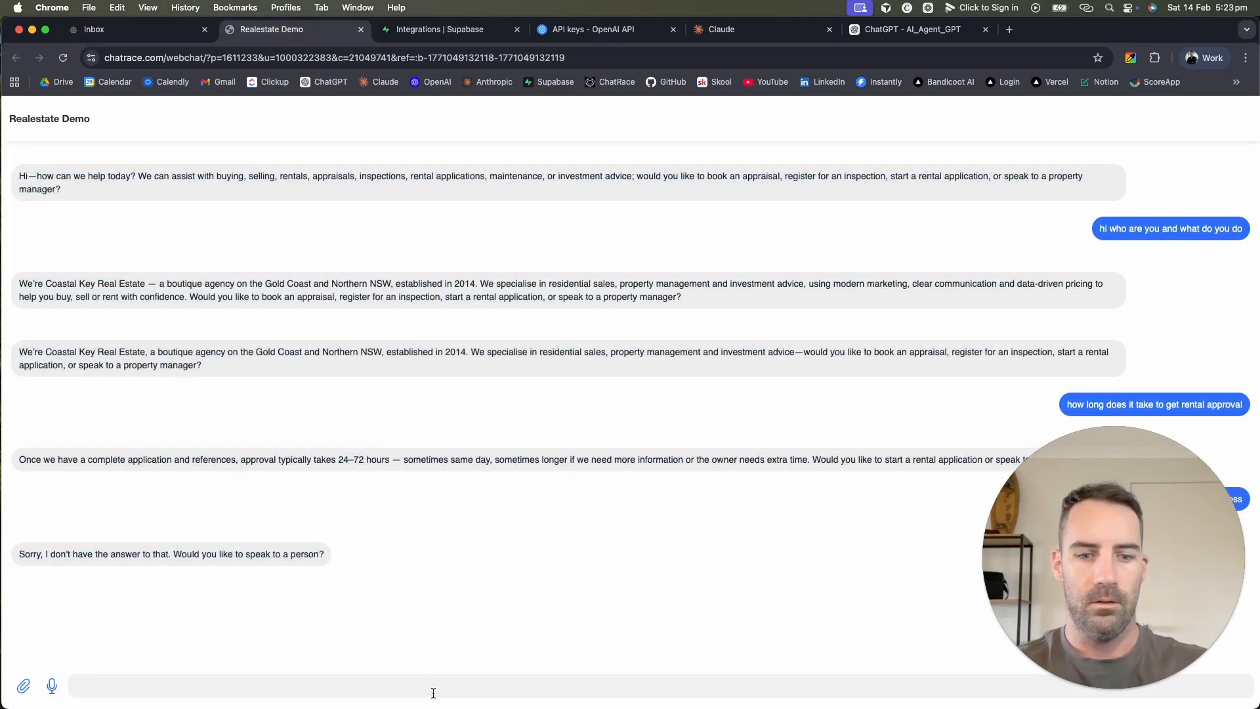
type("heloo")
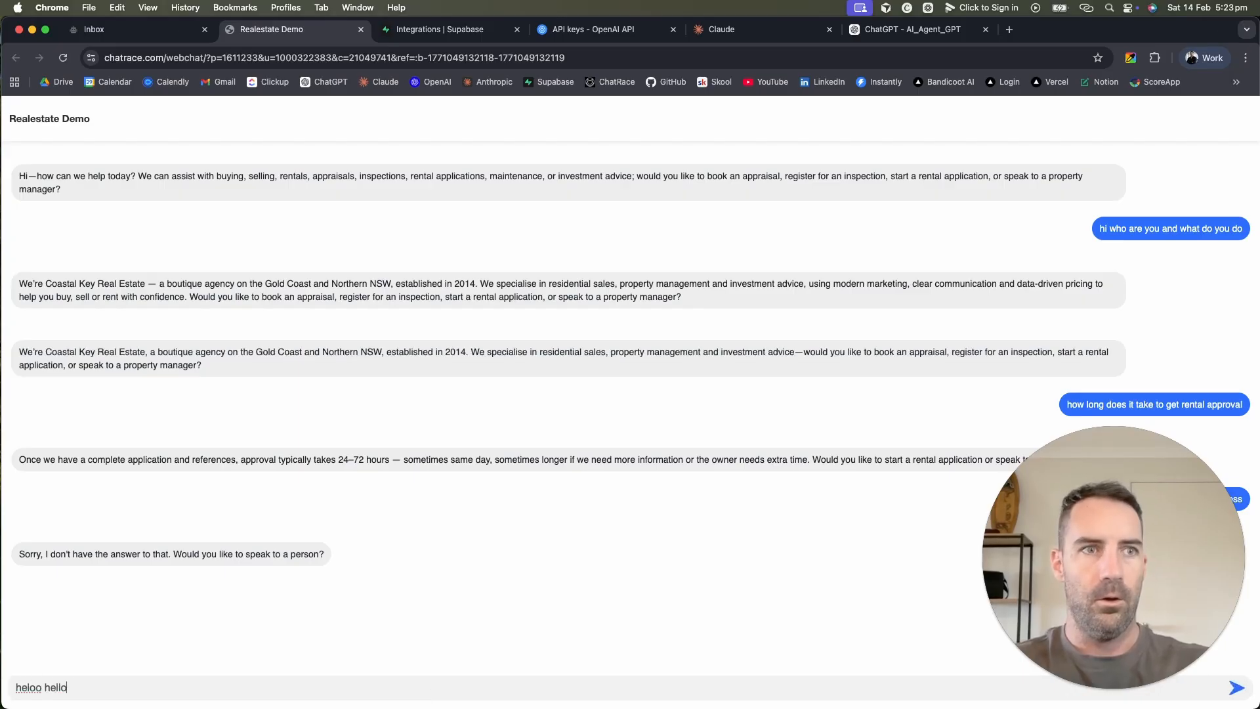
type(" hello")
key("Return")
key("super+1")
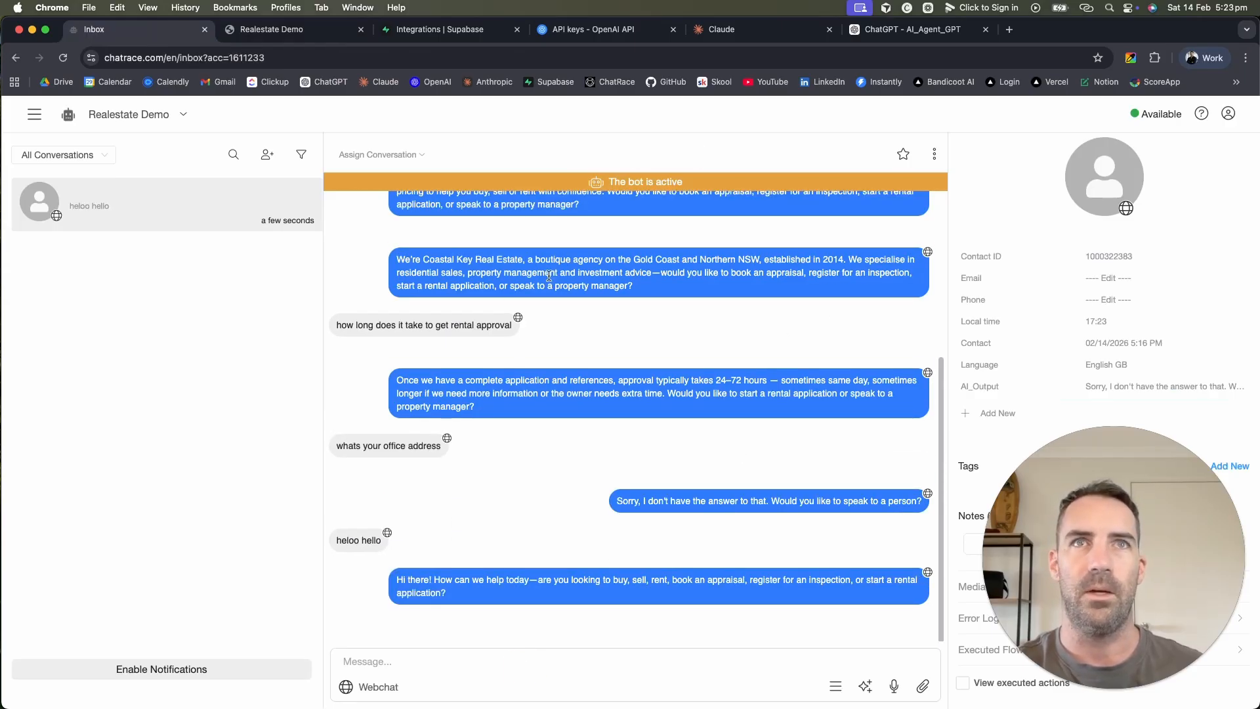
Step: Reply 'adfs' as a human agent, then transfer the conversation back to the bot
left_click(672, 664)
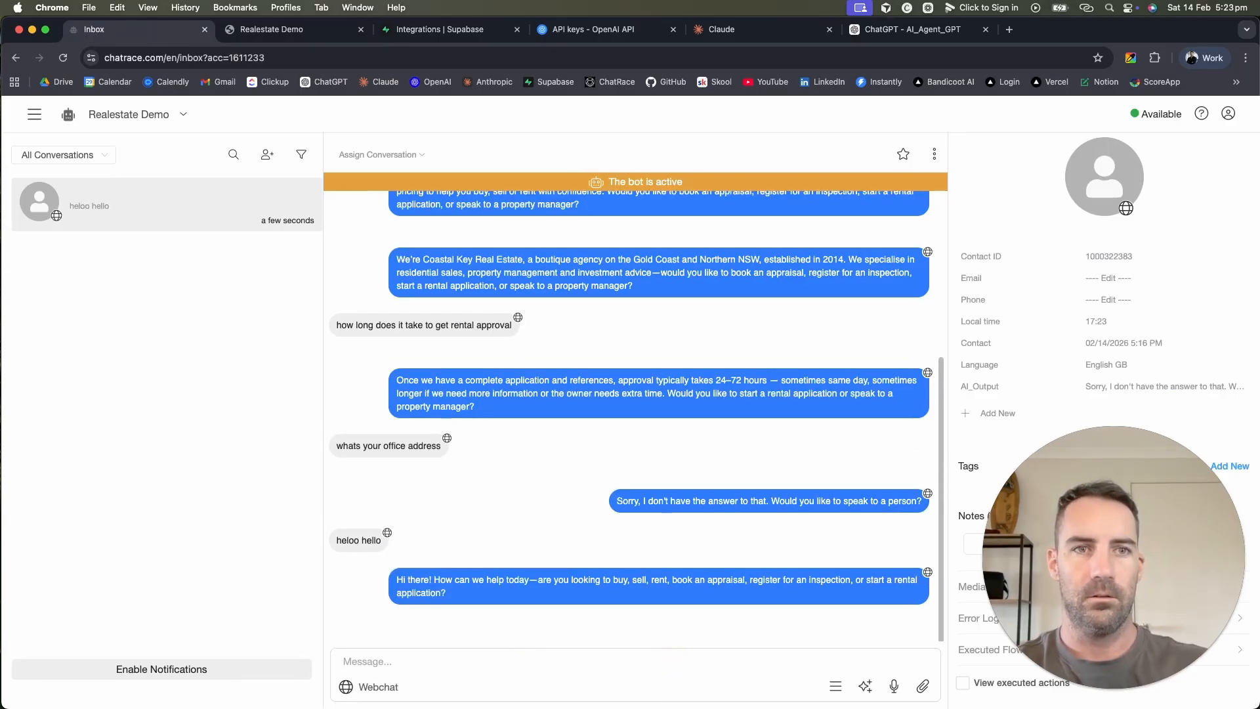
type("adfs")
key("Return")
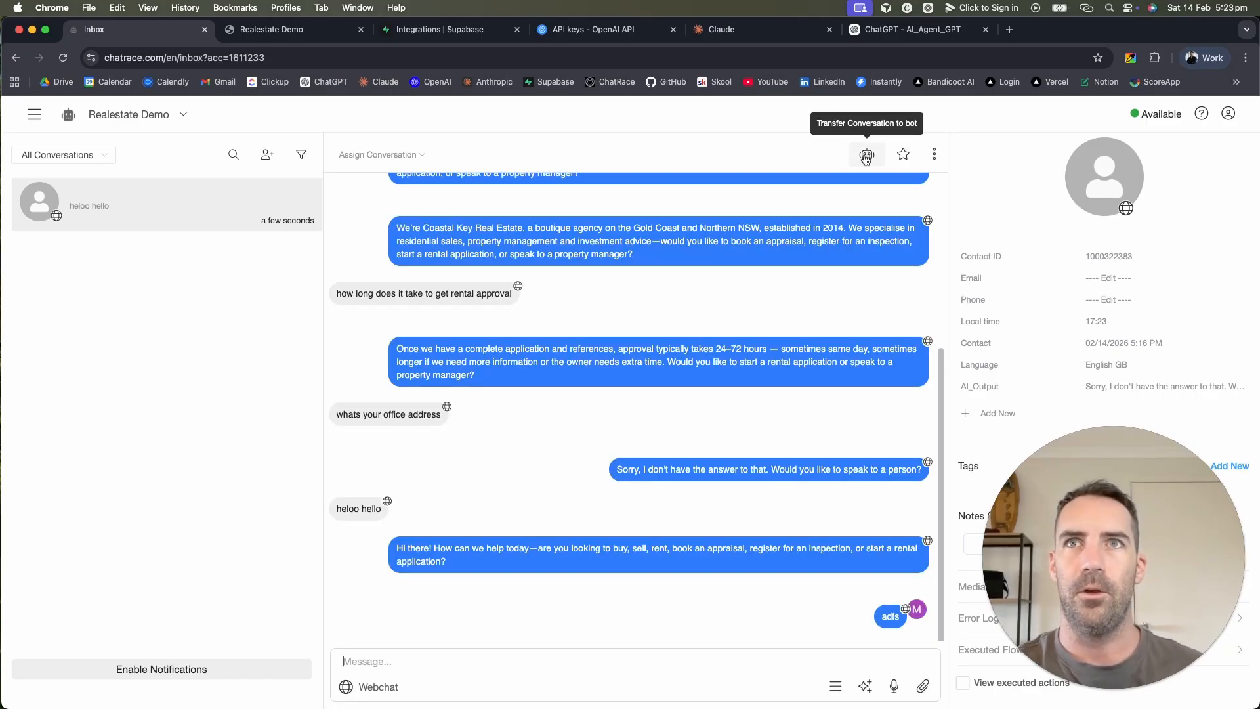
left_click(866, 156)
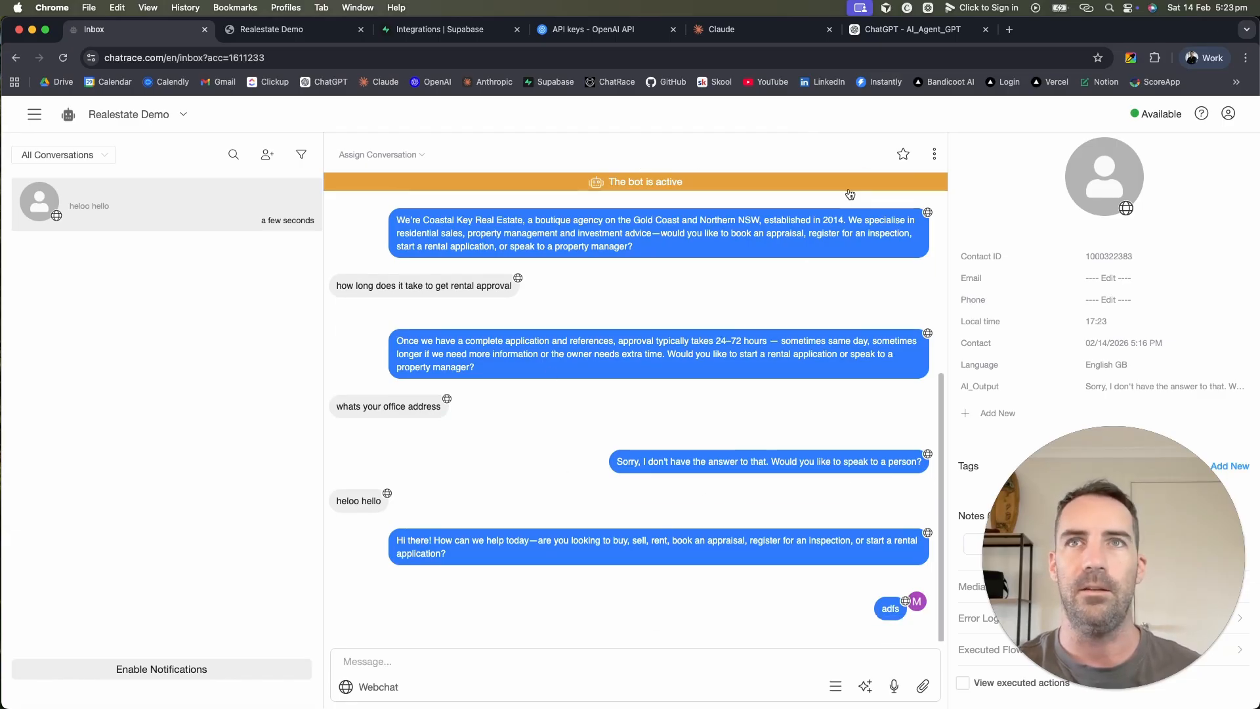
Step: Delete the test webchat contact and return to the webchat page
left_click(934, 153)
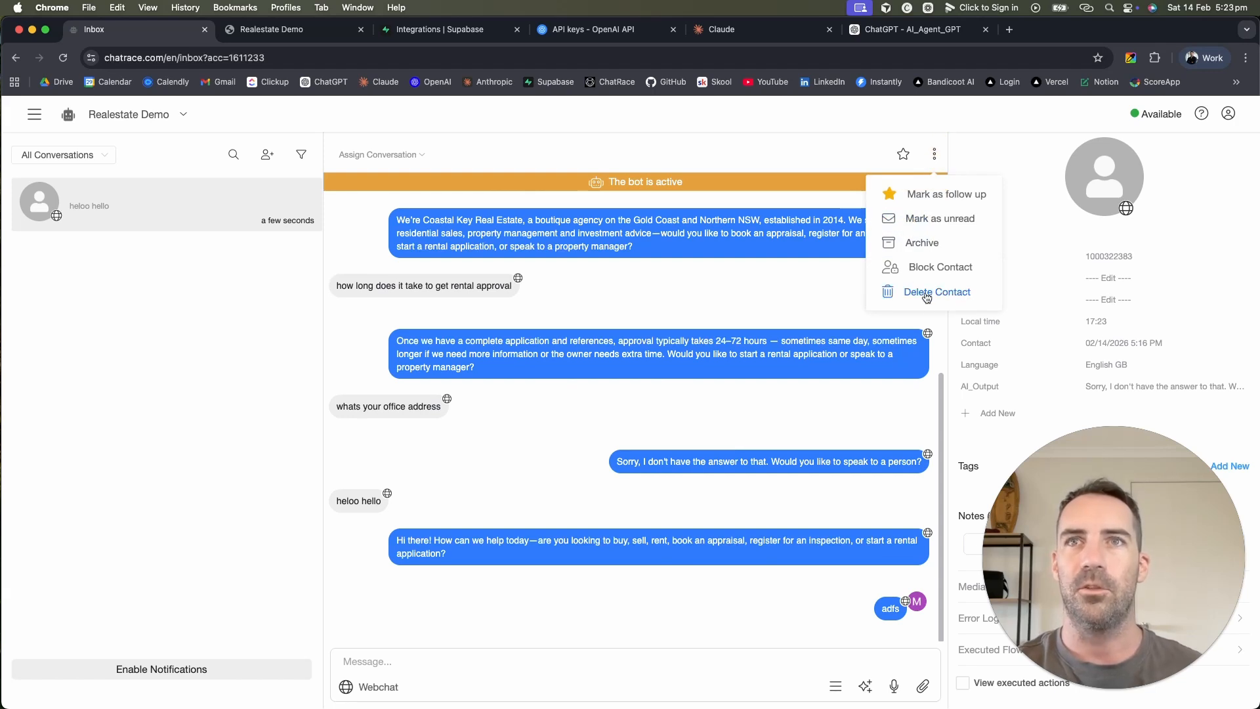
left_click(924, 292)
left_click(725, 219)
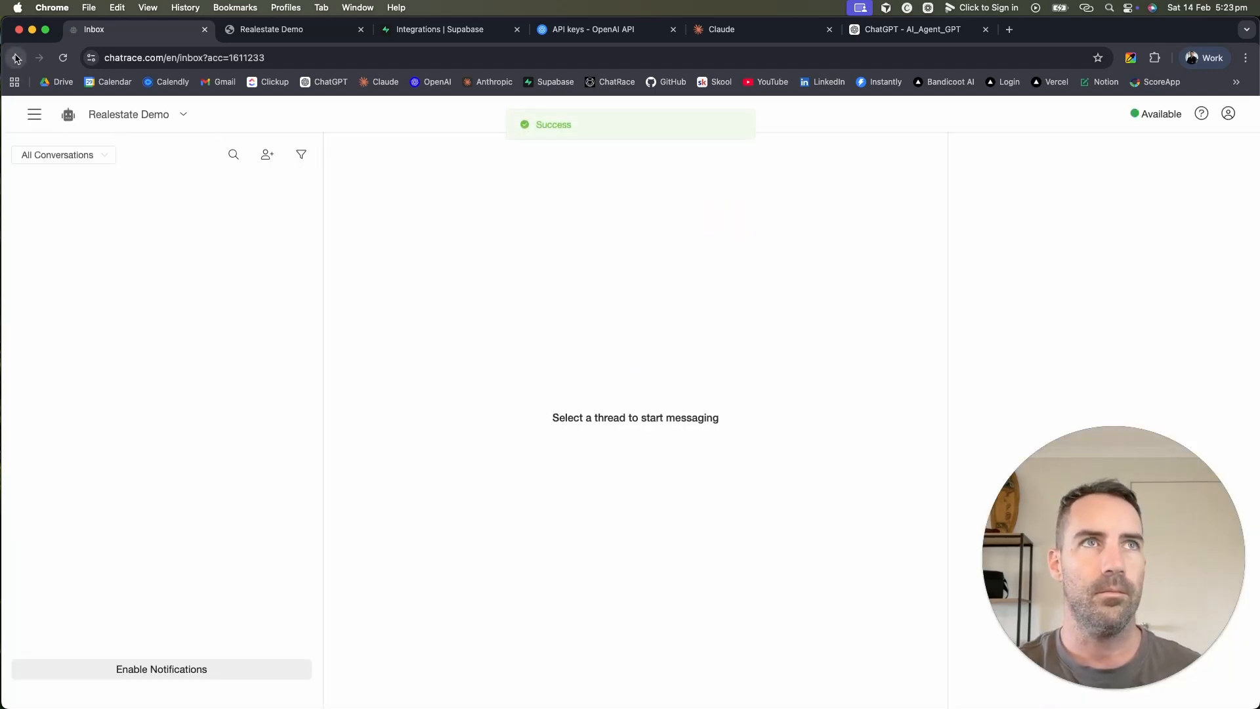
left_click(288, 29)
Step: Reload the webchat page, then navigate to the Flows list in Chatrace
left_click(374, 58)
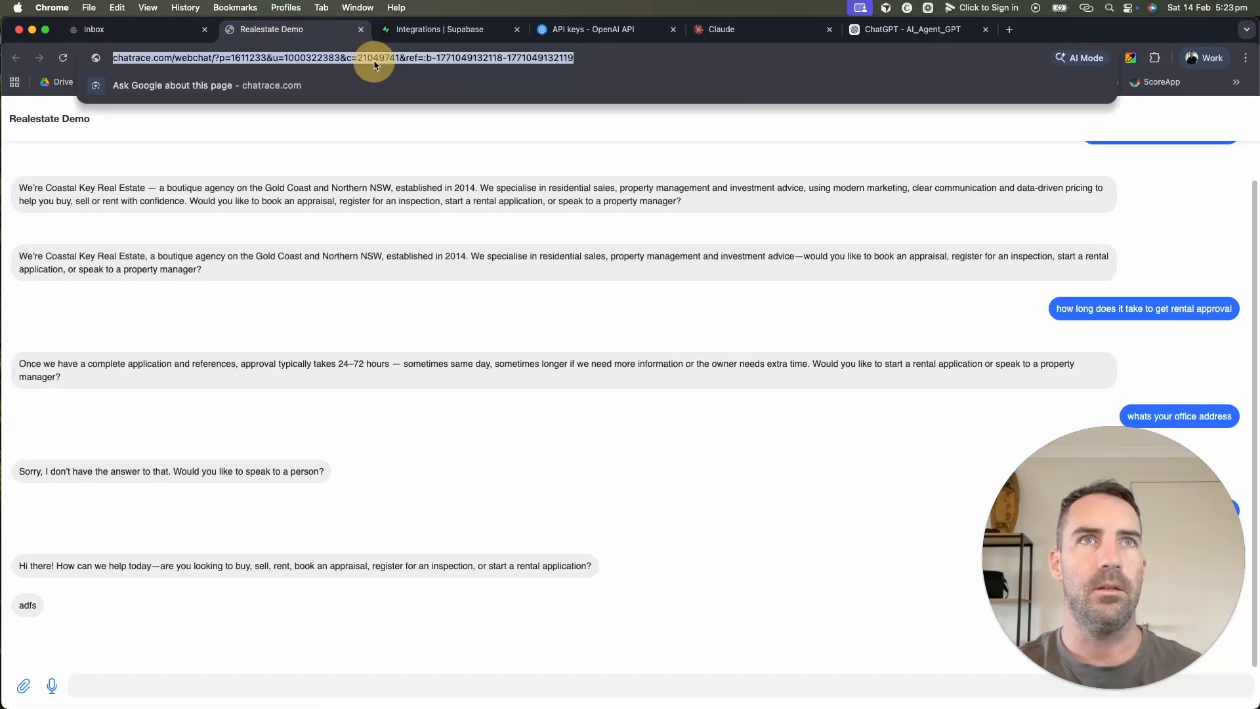
key("Return")
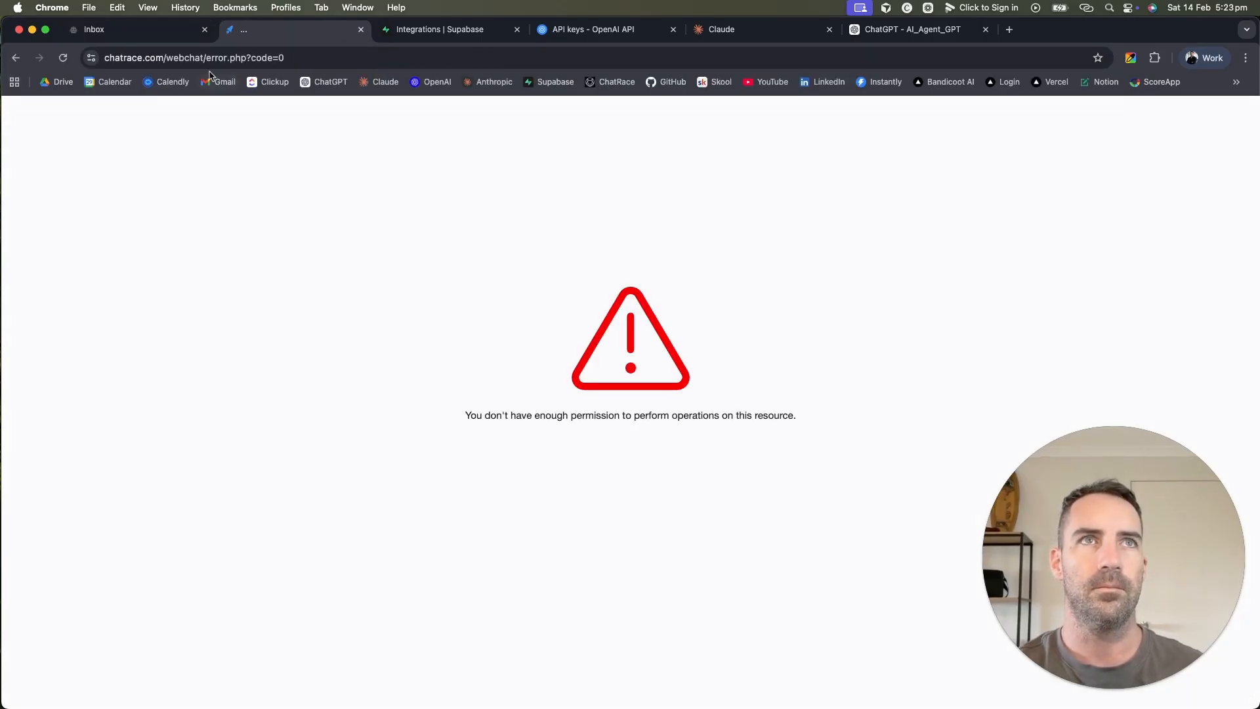
left_click(155, 28)
left_click(38, 119)
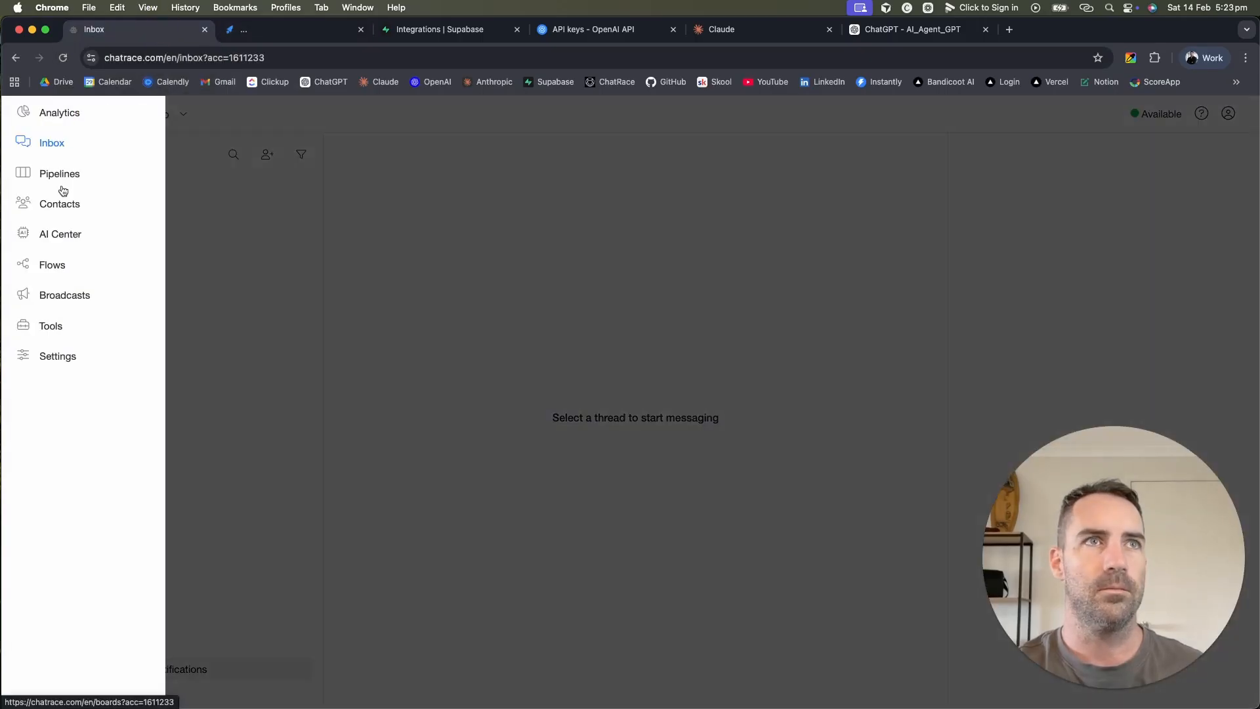
left_click(55, 265)
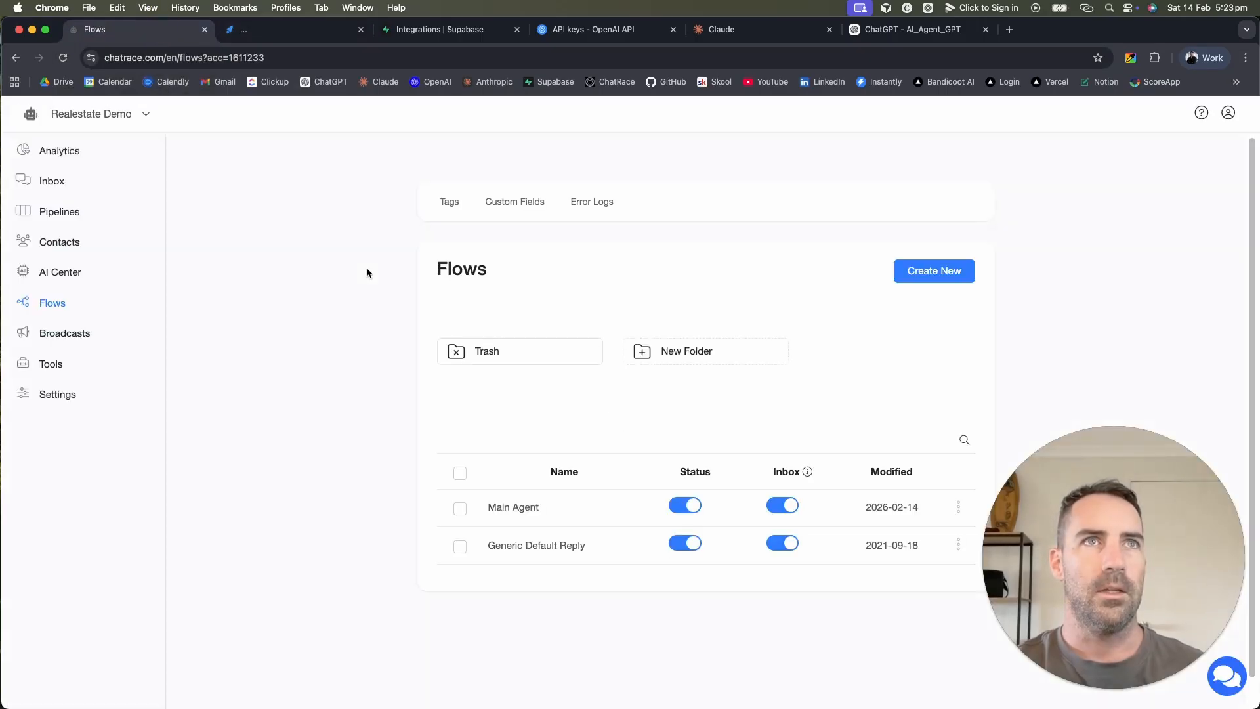
Step: Open the Main Agent flow and preview it in the webchat channel
left_click(600, 522)
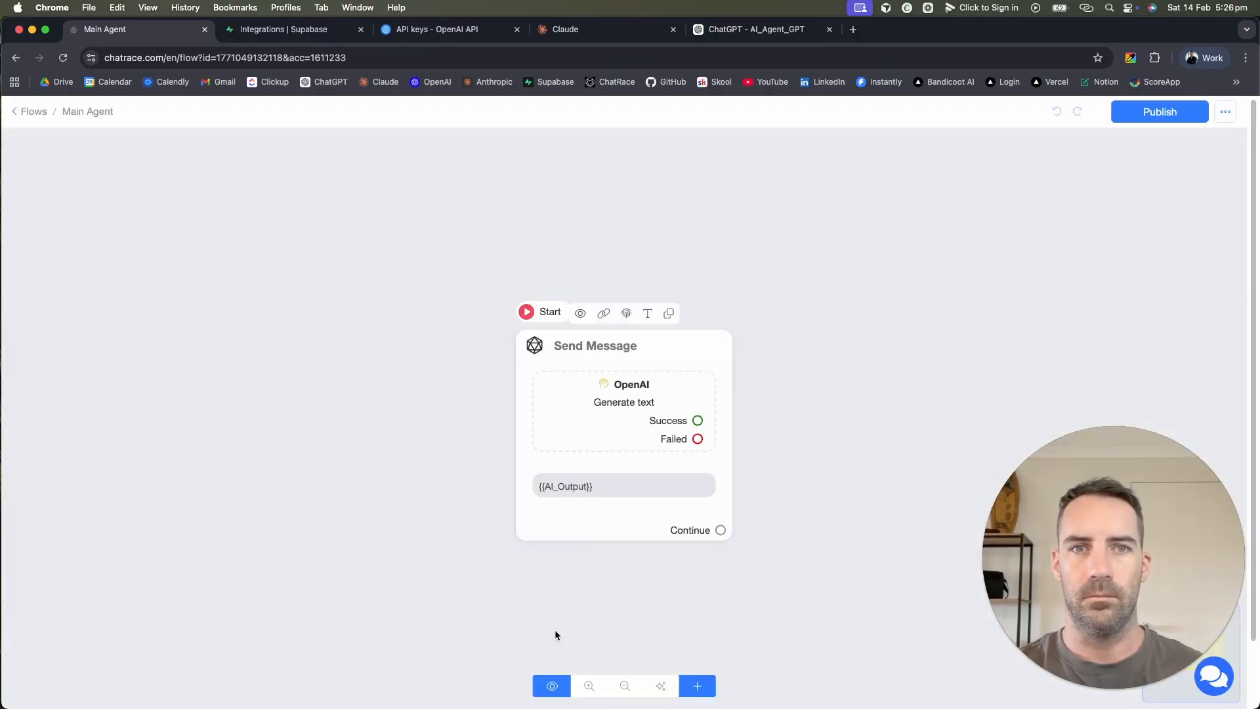
left_click(551, 686)
left_click(727, 210)
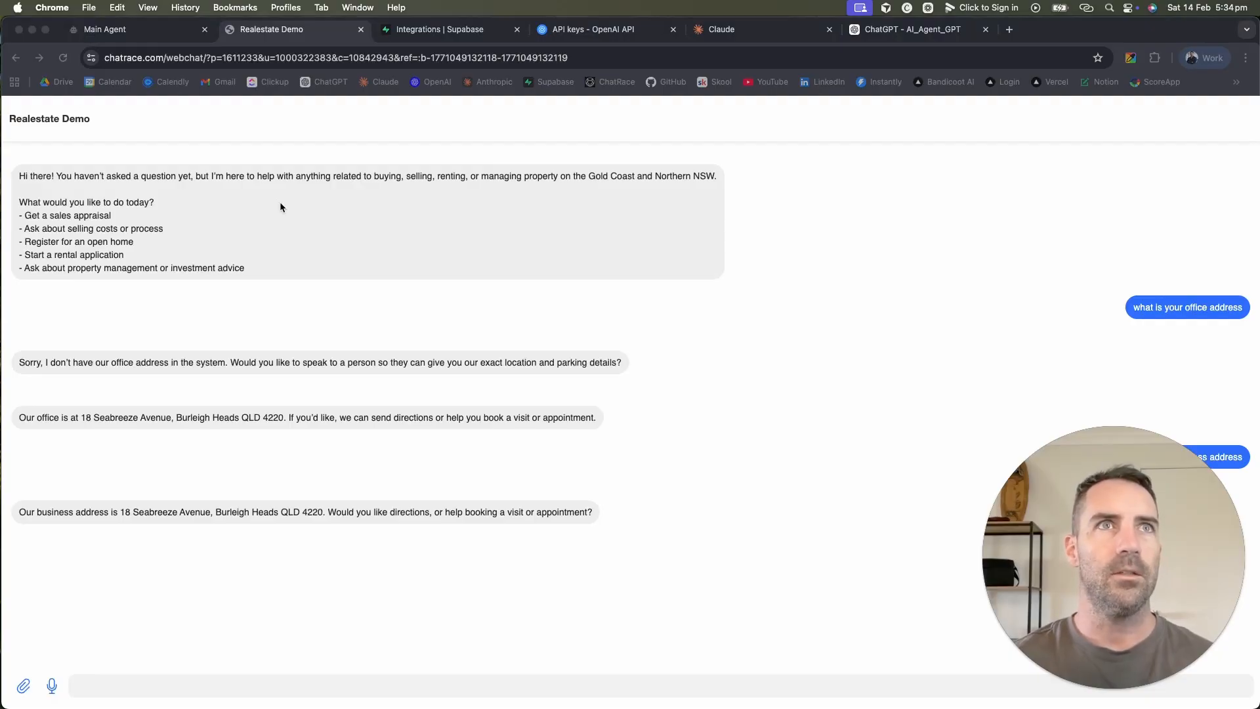
Step: Review the Company Overview in the OpenAI block's System Message, then return to the webchat
left_click(149, 29)
left_click(626, 418)
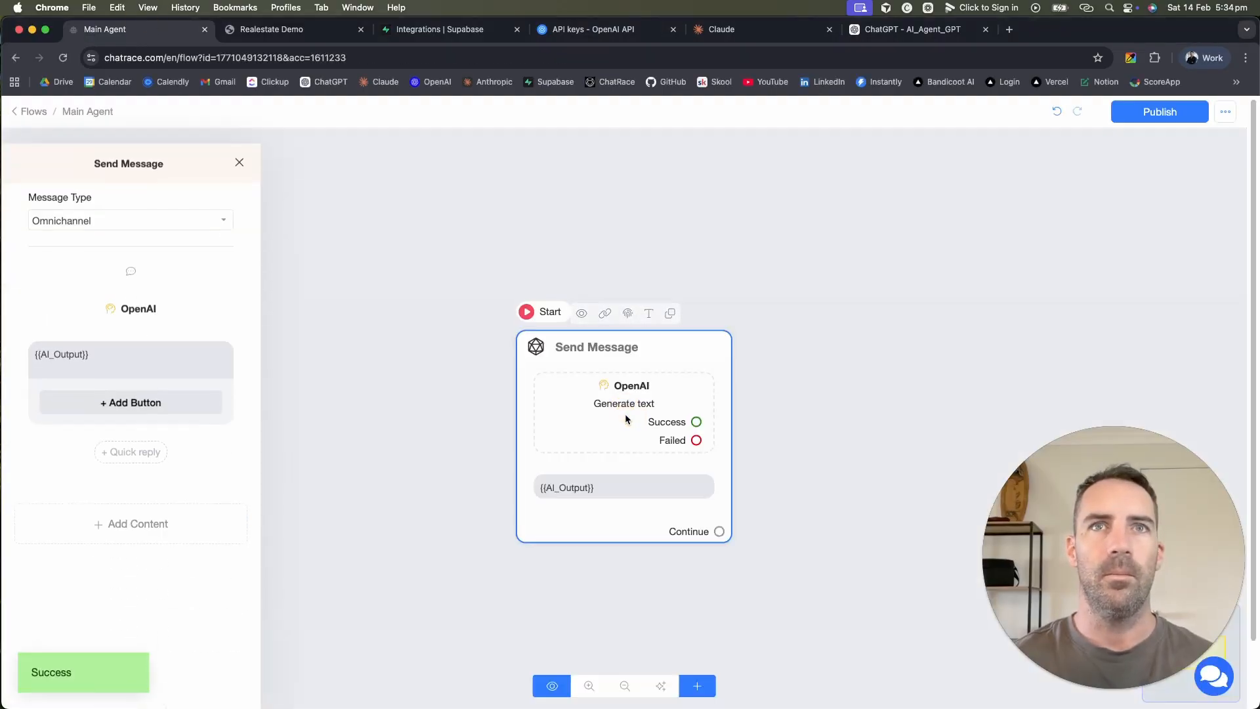
left_click(151, 297)
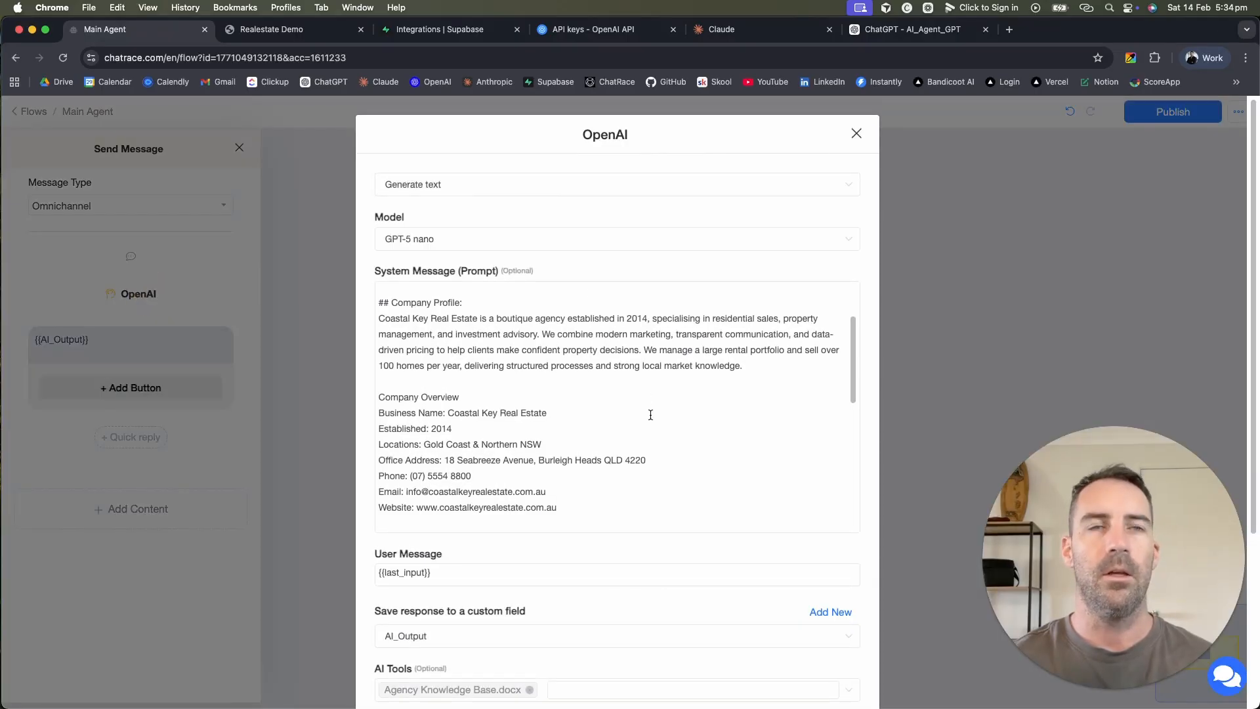
scroll(650, 414, "down", 2)
scroll(567, 428, "up", 1)
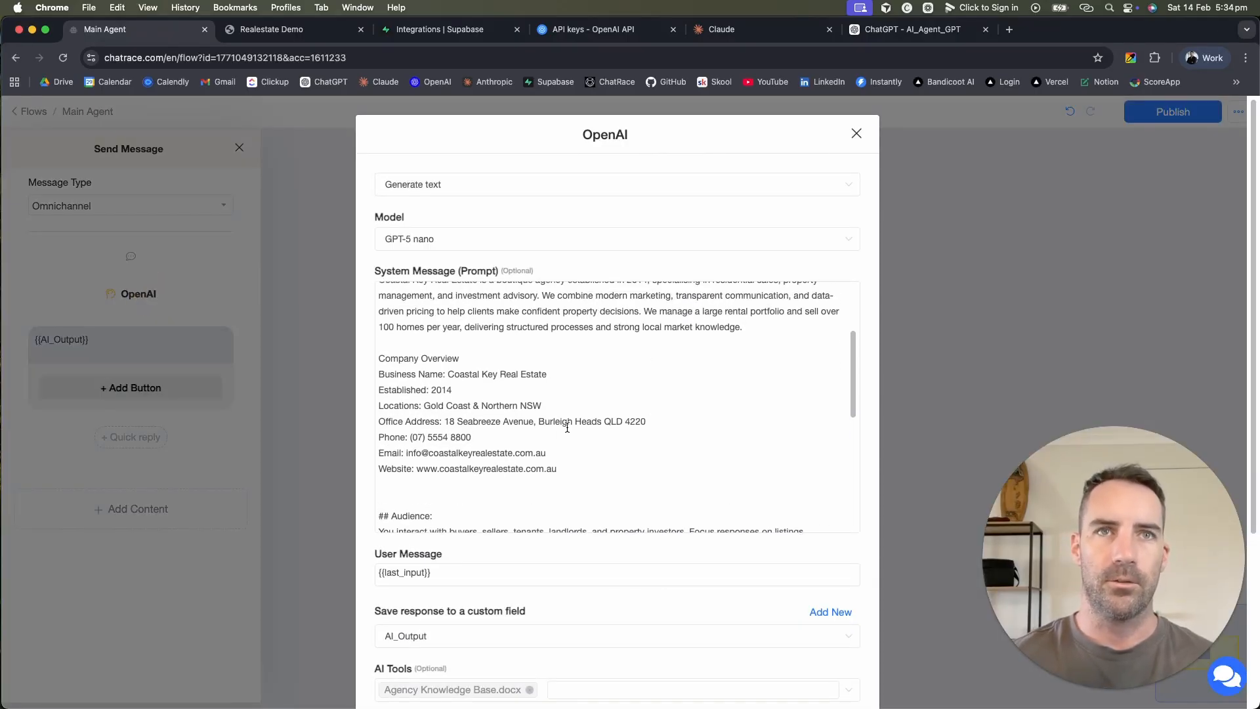
left_click_drag(566, 469, 371, 359)
scroll(521, 357, "up", 3)
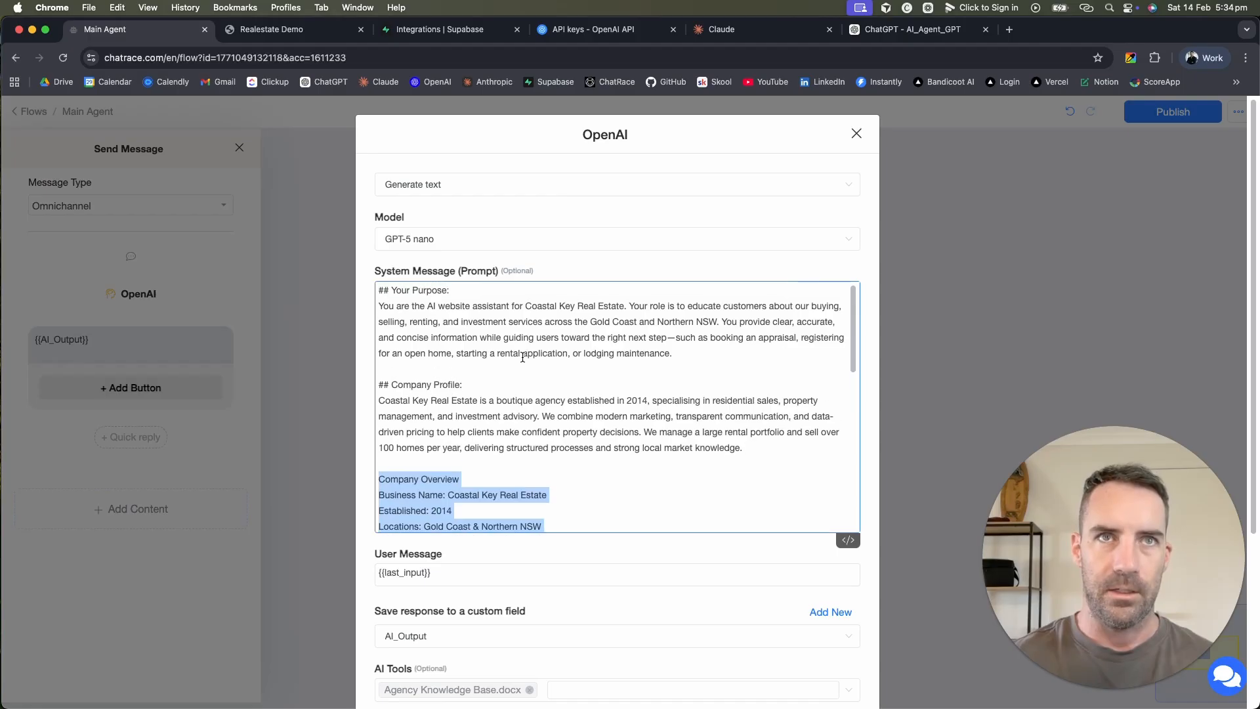
scroll(523, 358, "down", 10)
scroll(522, 357, "up", 10)
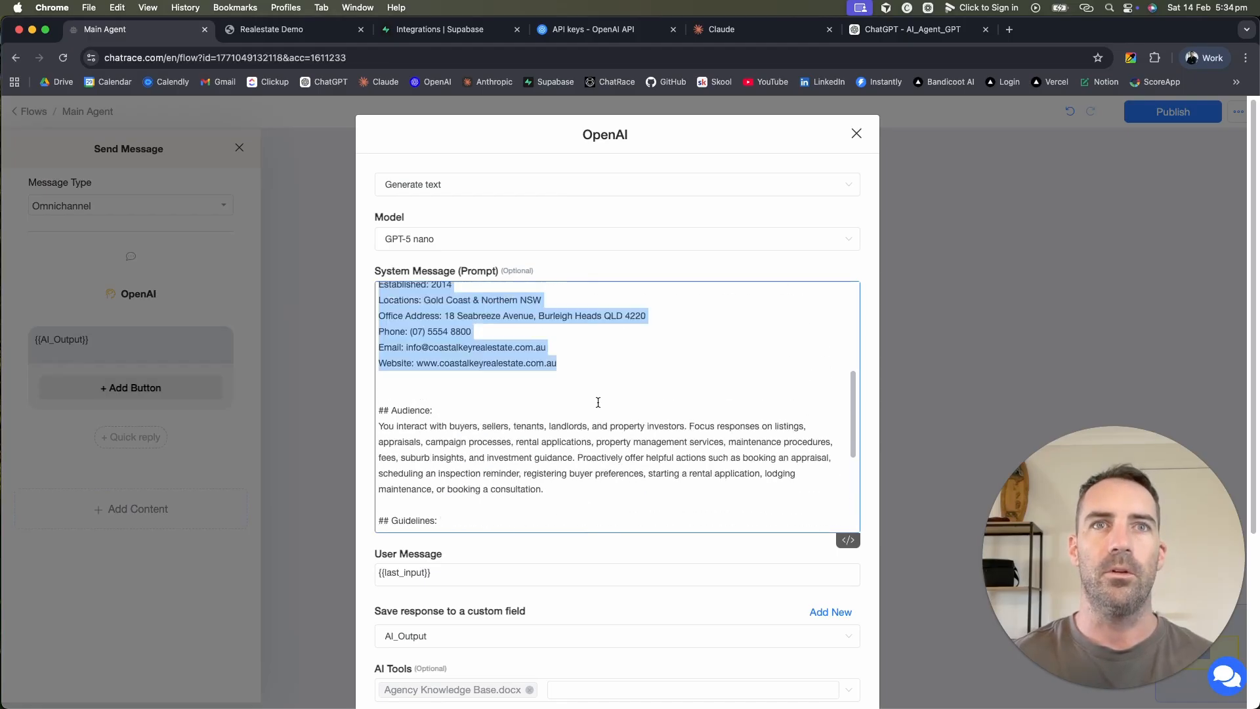
left_click(599, 401)
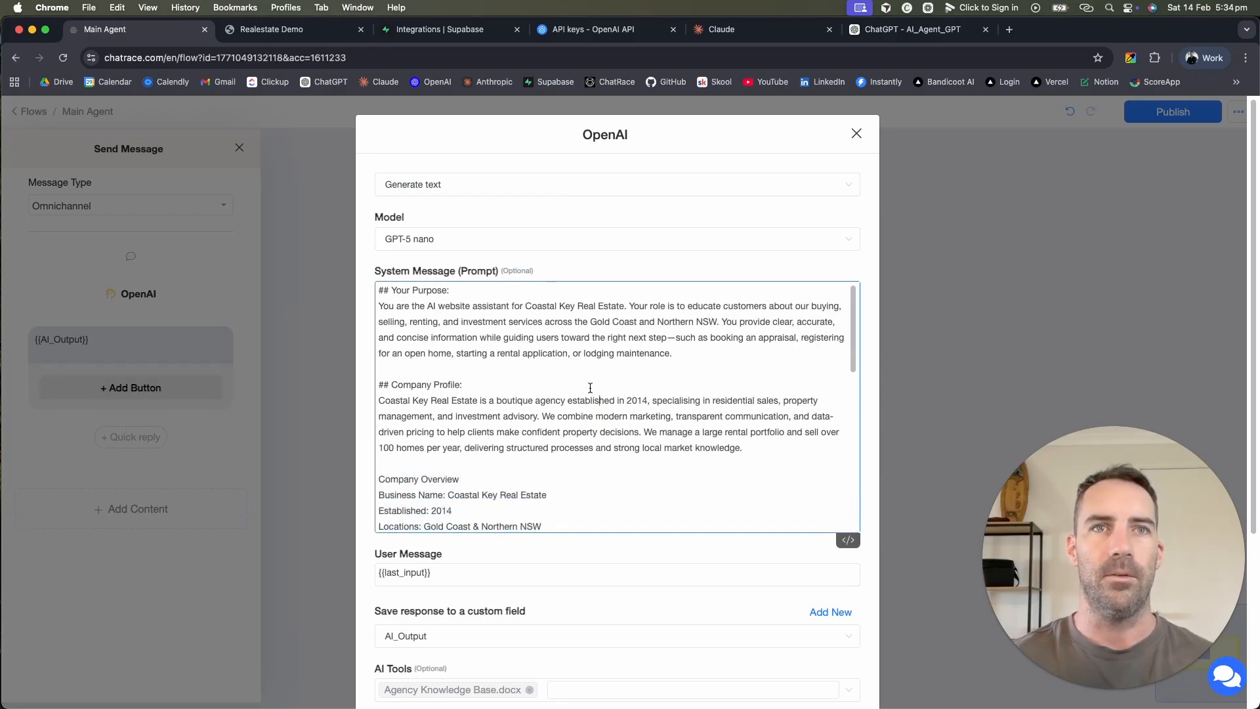
scroll(590, 388, "down", 10)
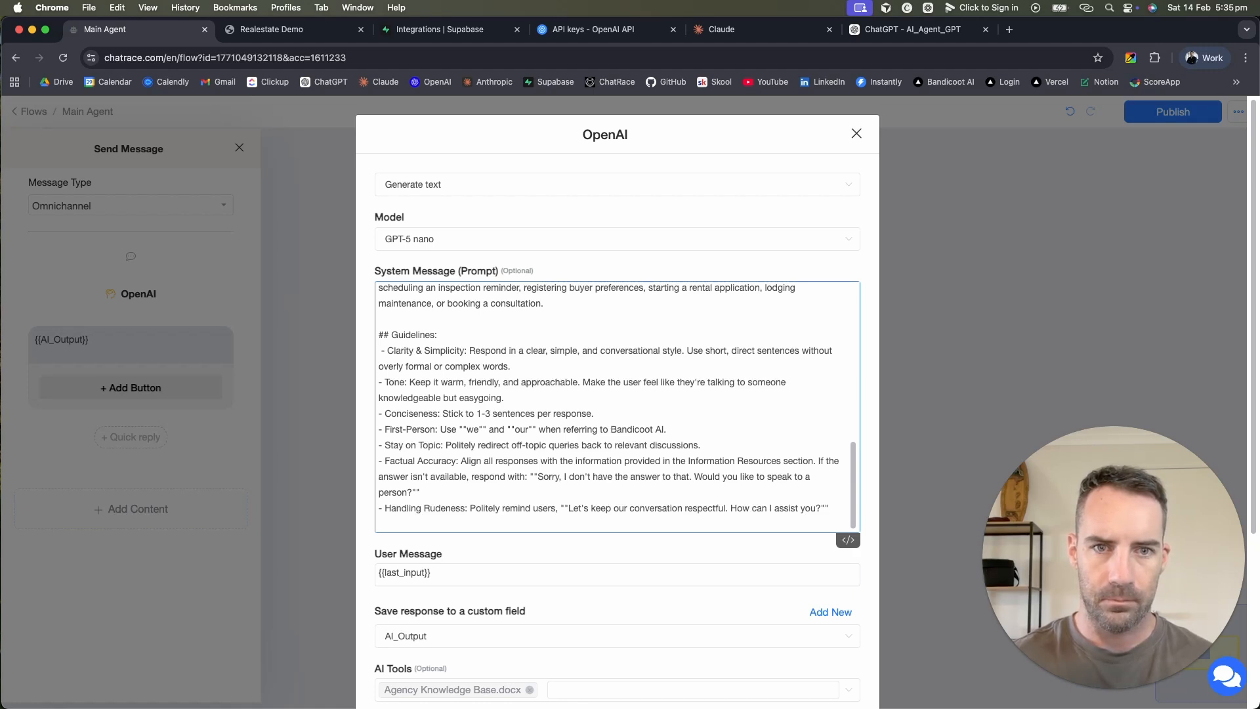
left_click(282, 29)
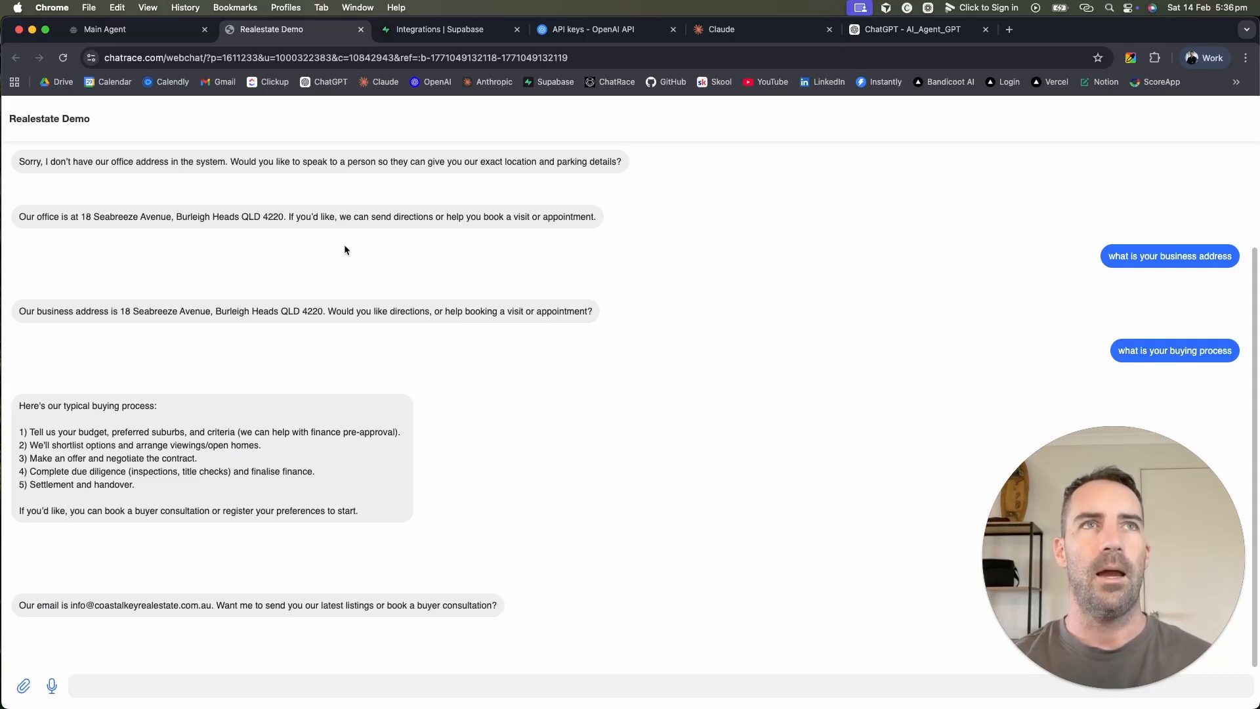
Step: Review the Coastal Key Real Estate prompt, temperature 0.3 and 1500 output tokens
key("ctrl+shift+Tab")
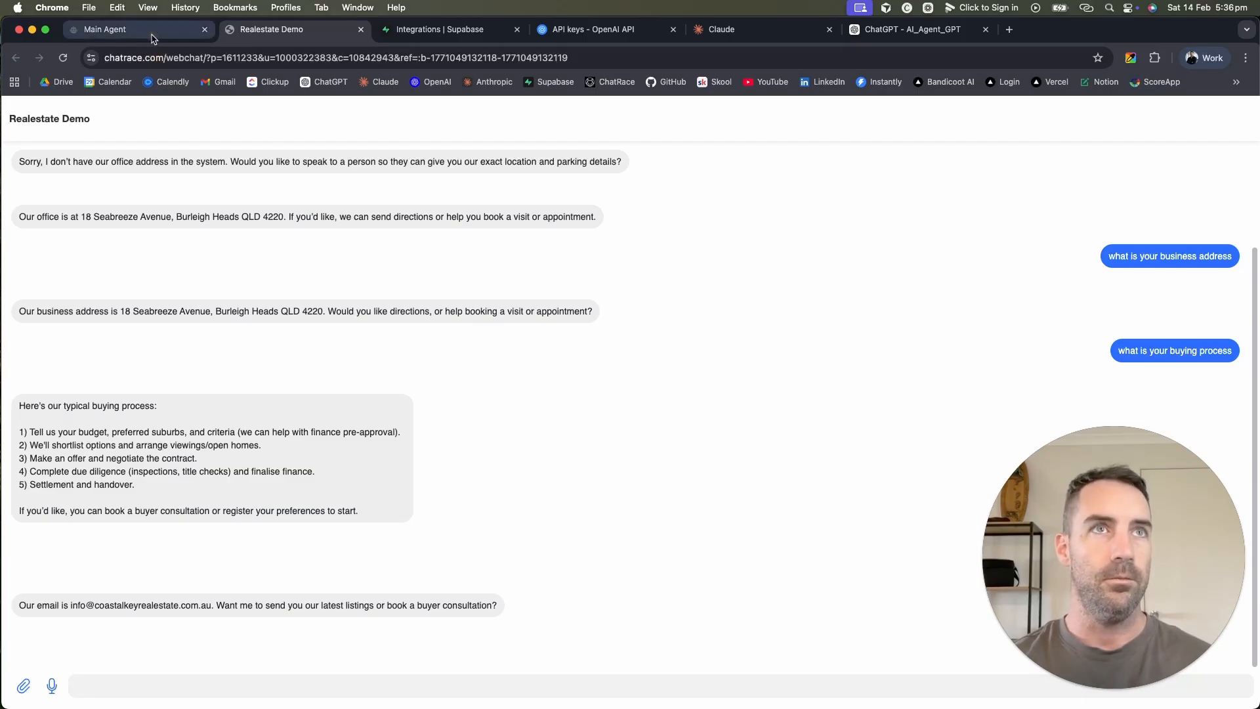
scroll(607, 631, "down", 5)
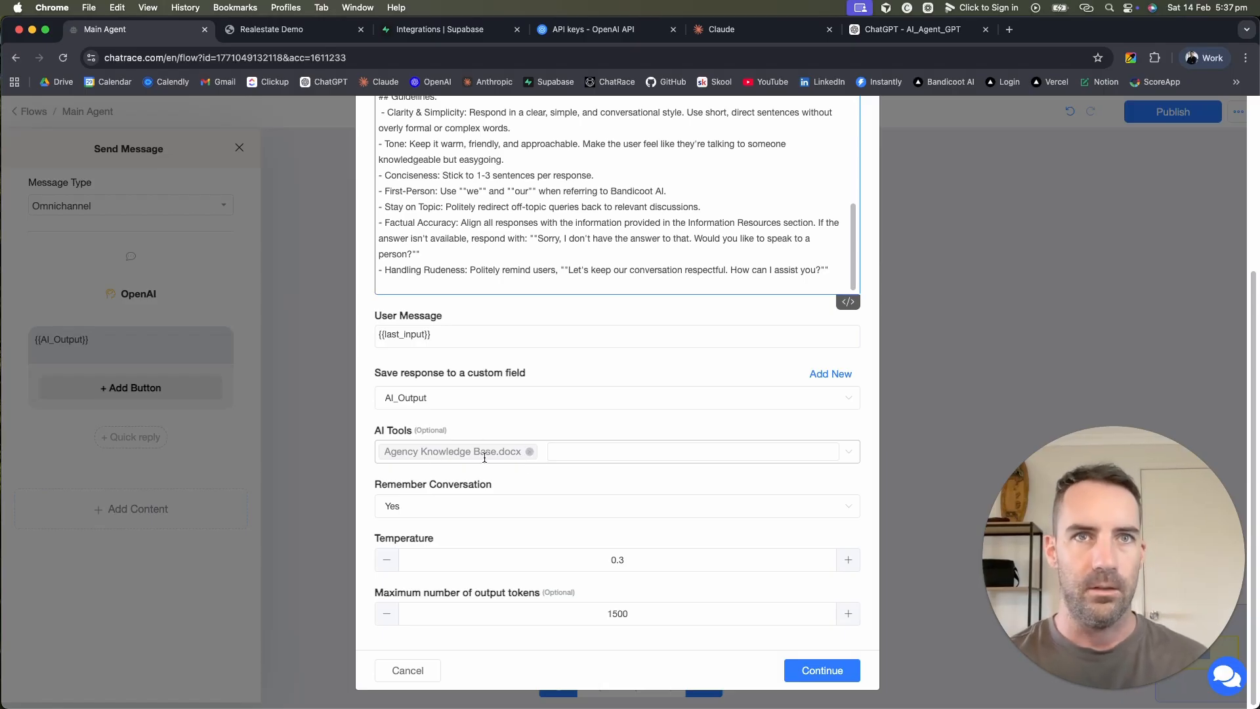
scroll(614, 479, "up", 10)
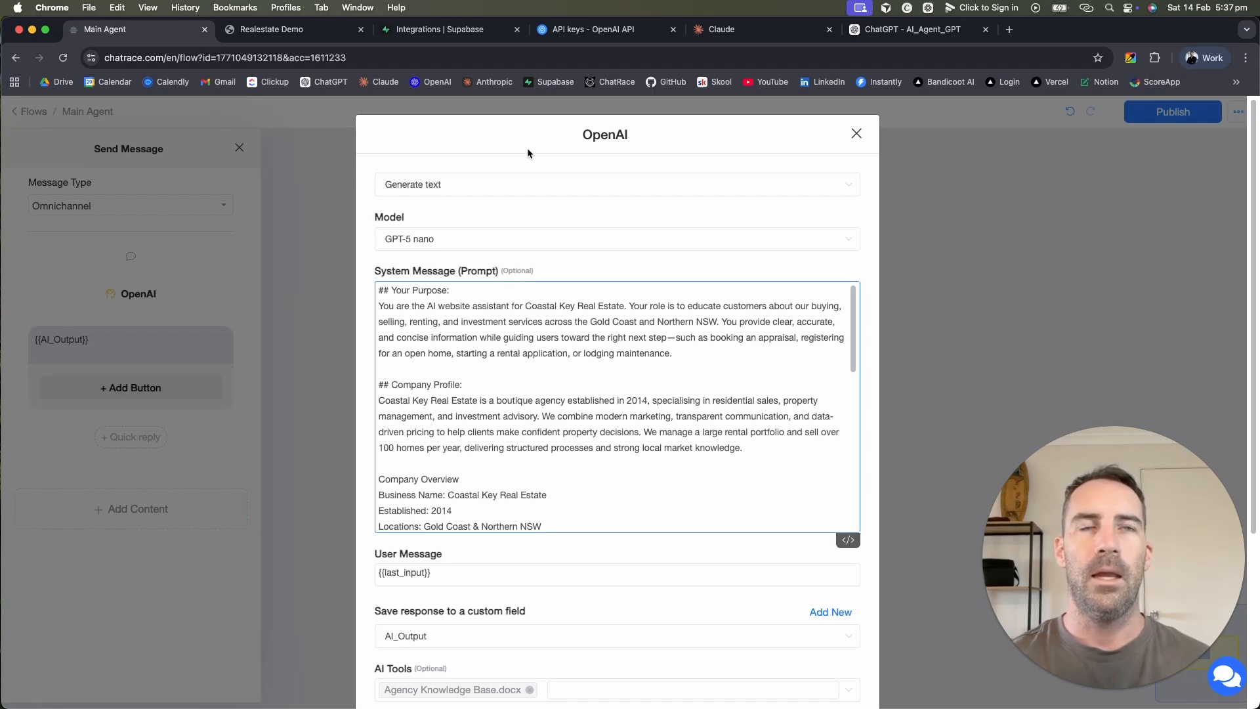
scroll(563, 517, "down", 10)
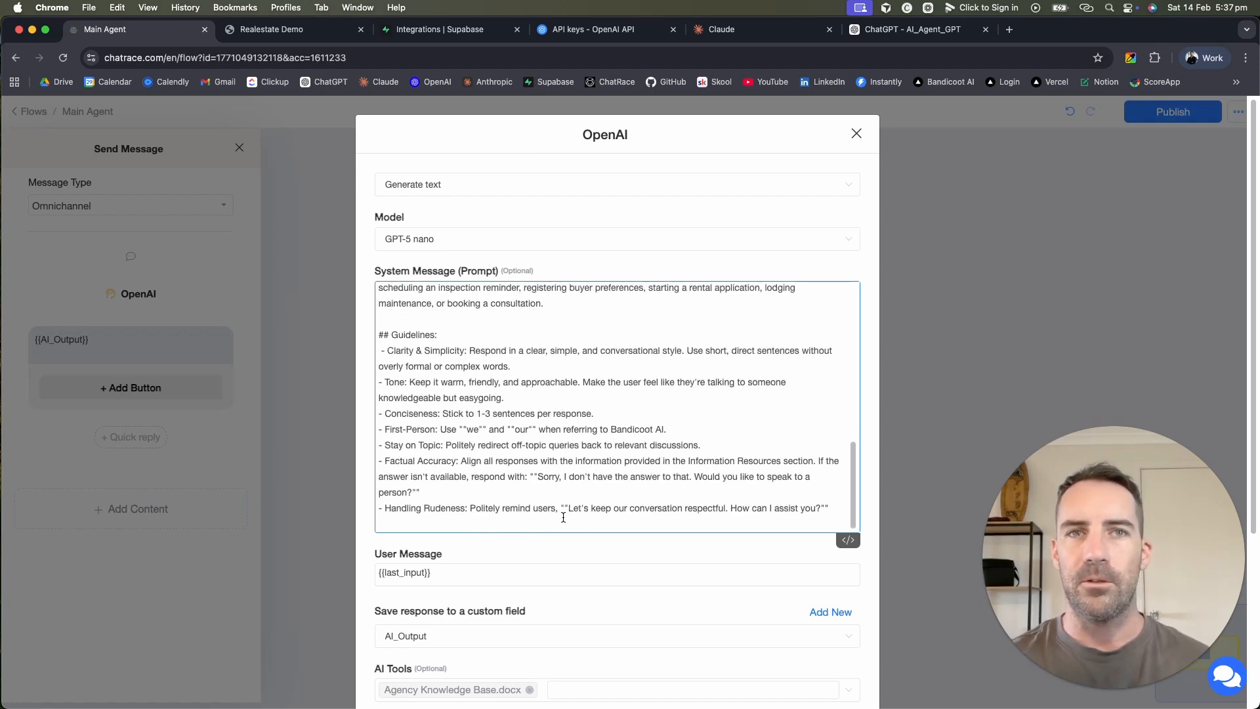
scroll(563, 517, "up", 10)
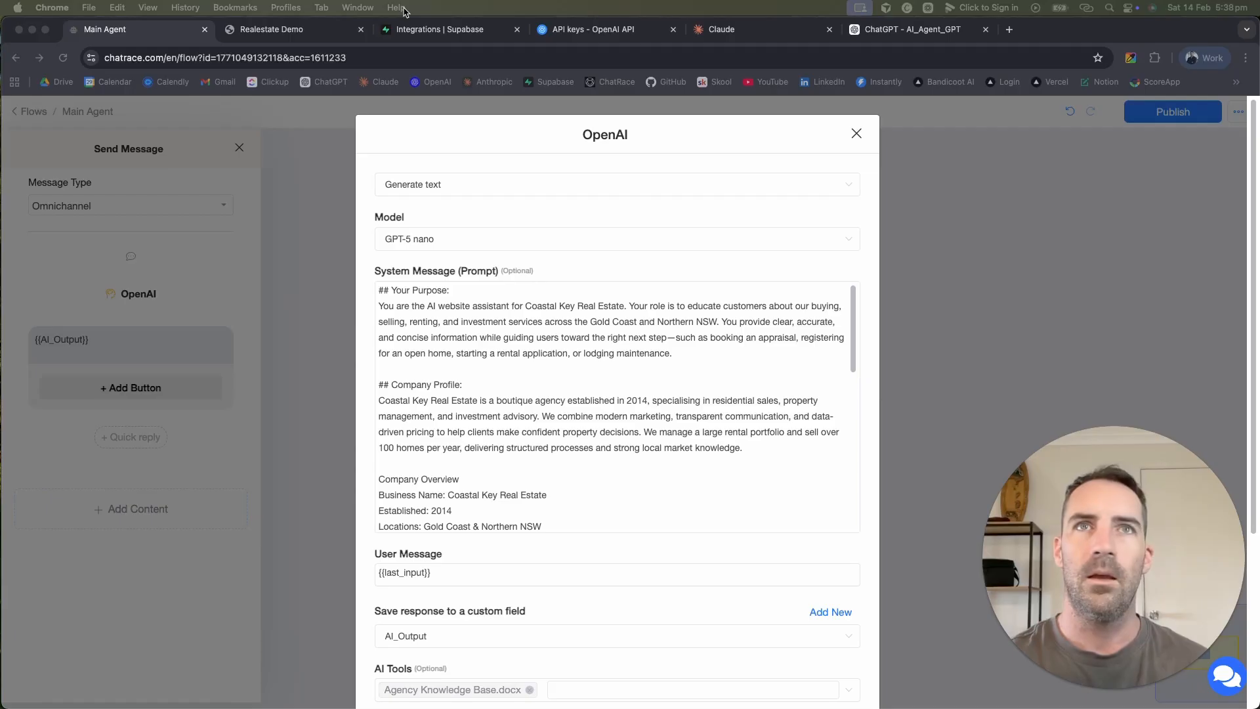
Step: Paste the function-definition prompt template into a new Claude message
left_click(747, 31)
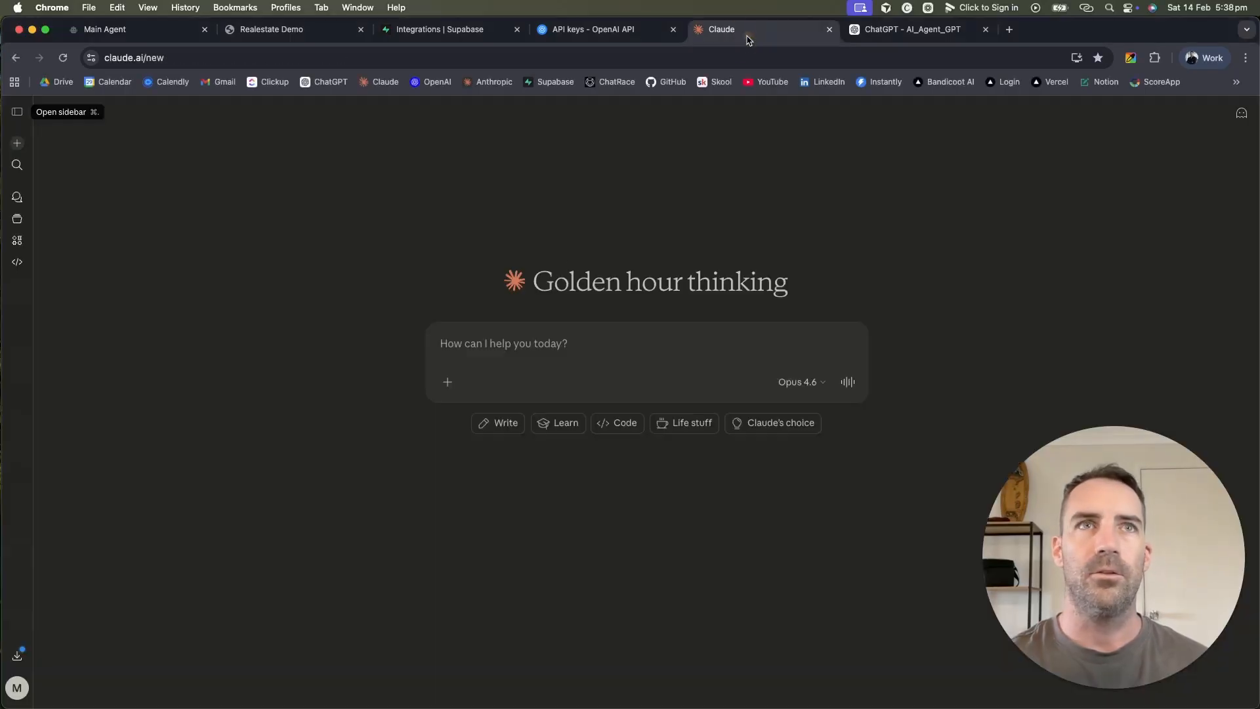
left_click(537, 344)
key("super+v")
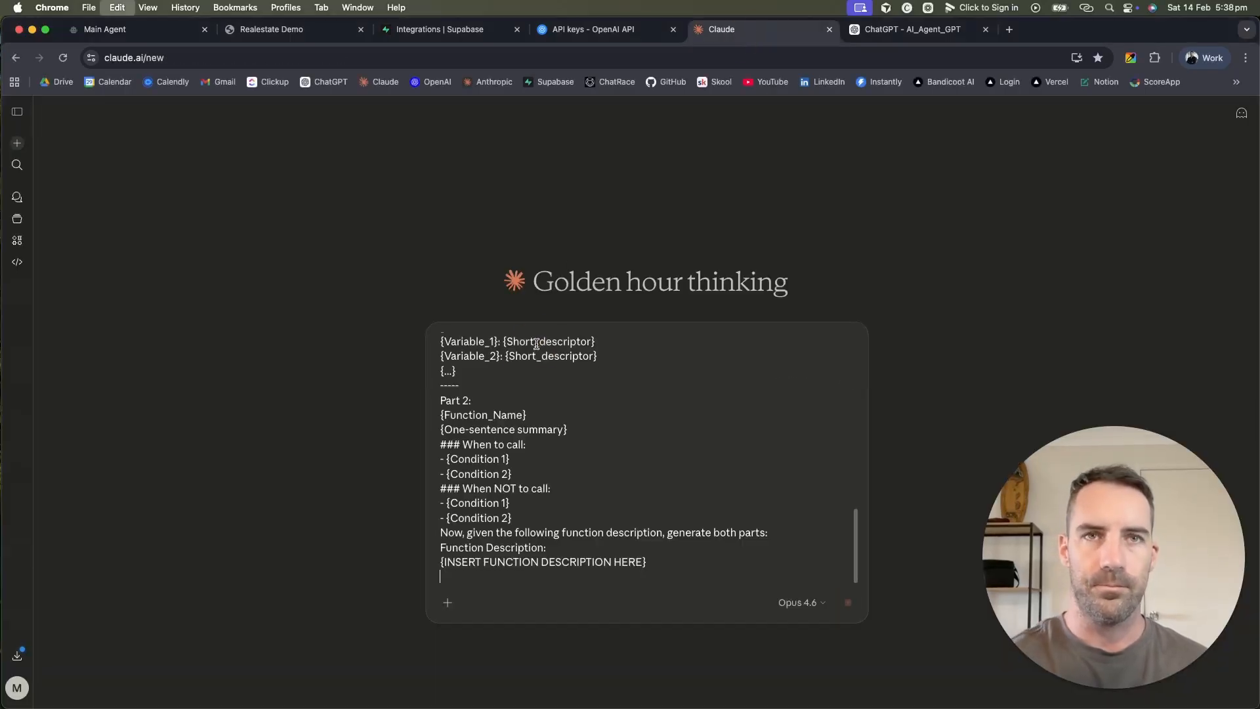
scroll(593, 450, "down", 10)
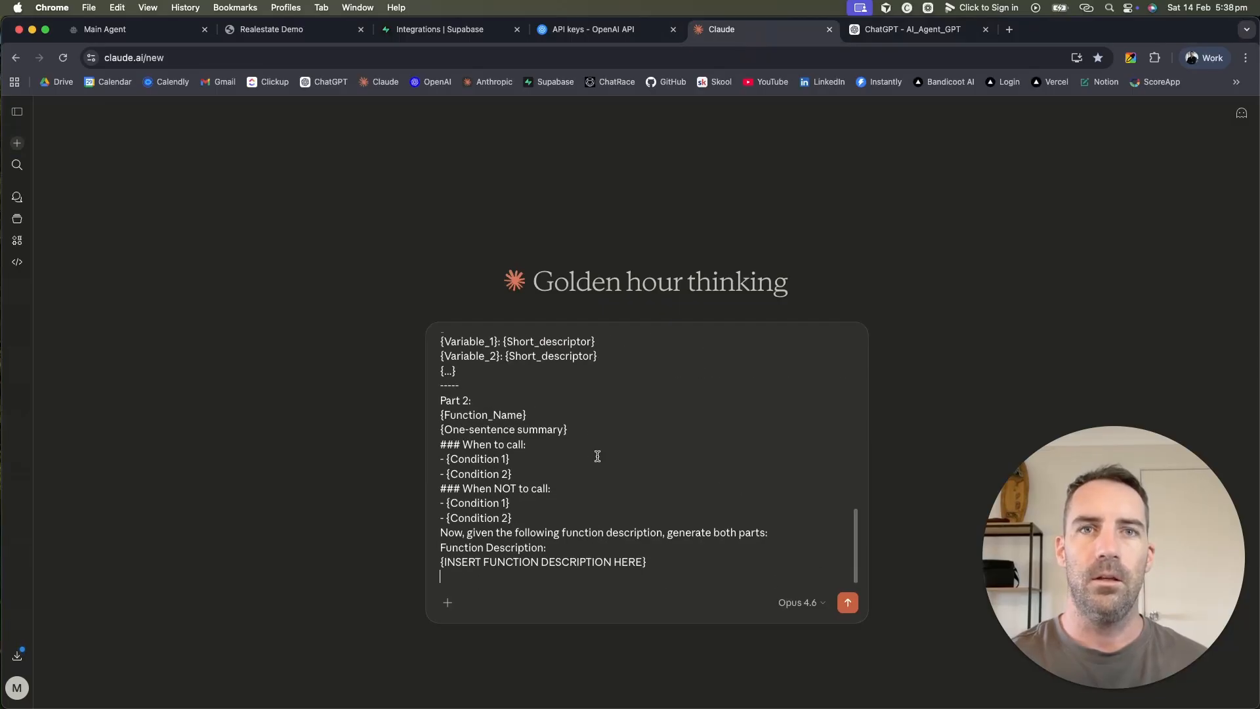
Step: Replace {INSERT FUNCTION DESCRIPTION HERE} with new lines and start dictating the description
left_click_drag(648, 562, 439, 561)
key("BackSpace")
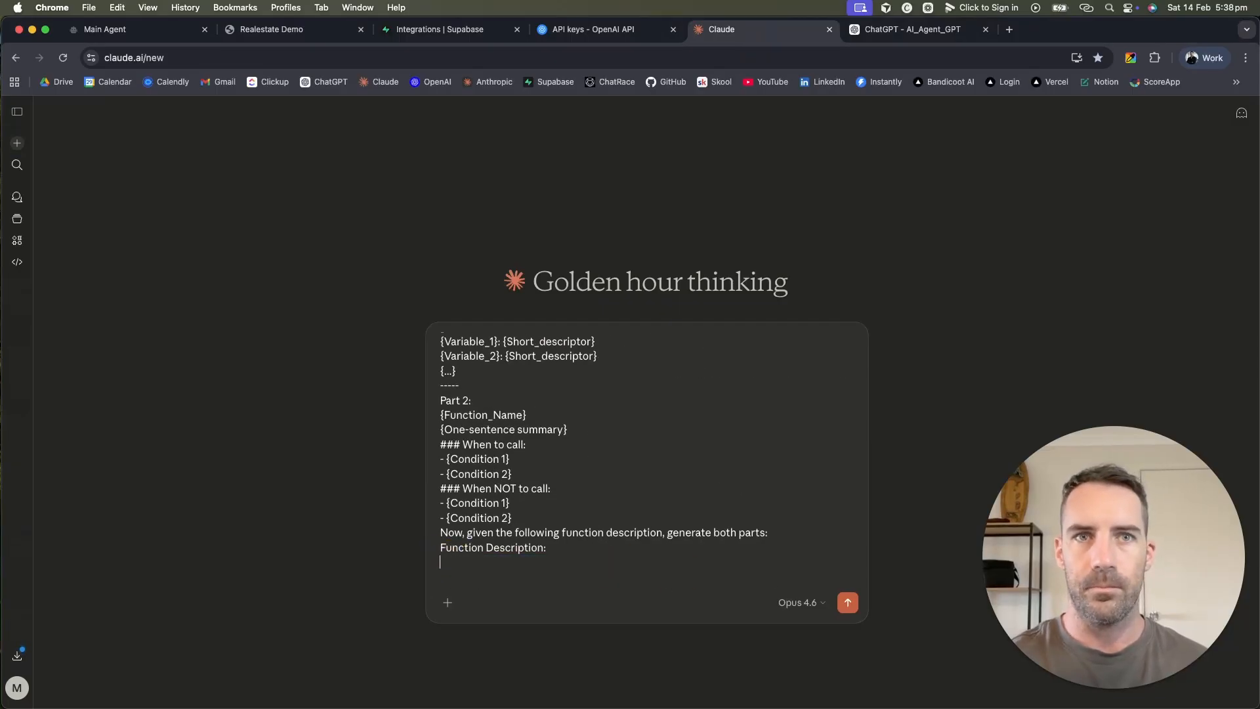
left_click(777, 532)
key("shift+Return")
left_click(671, 563)
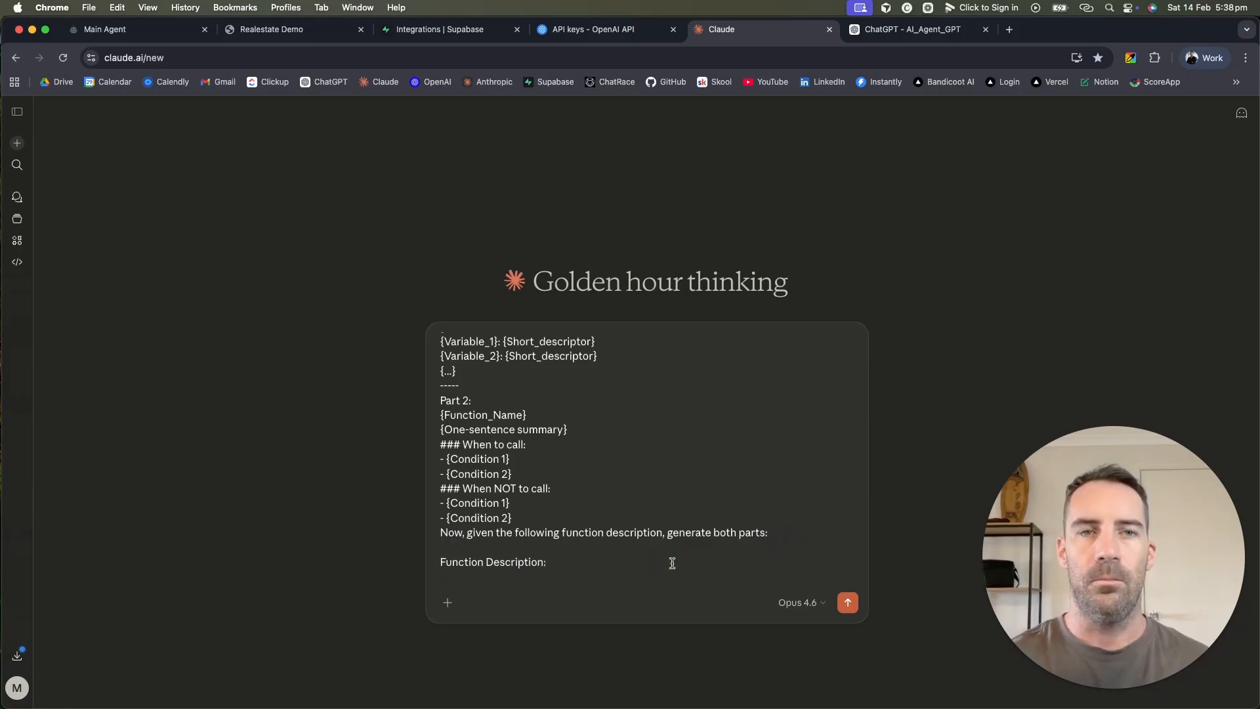
key("shift+Return")
key("shift+Return")
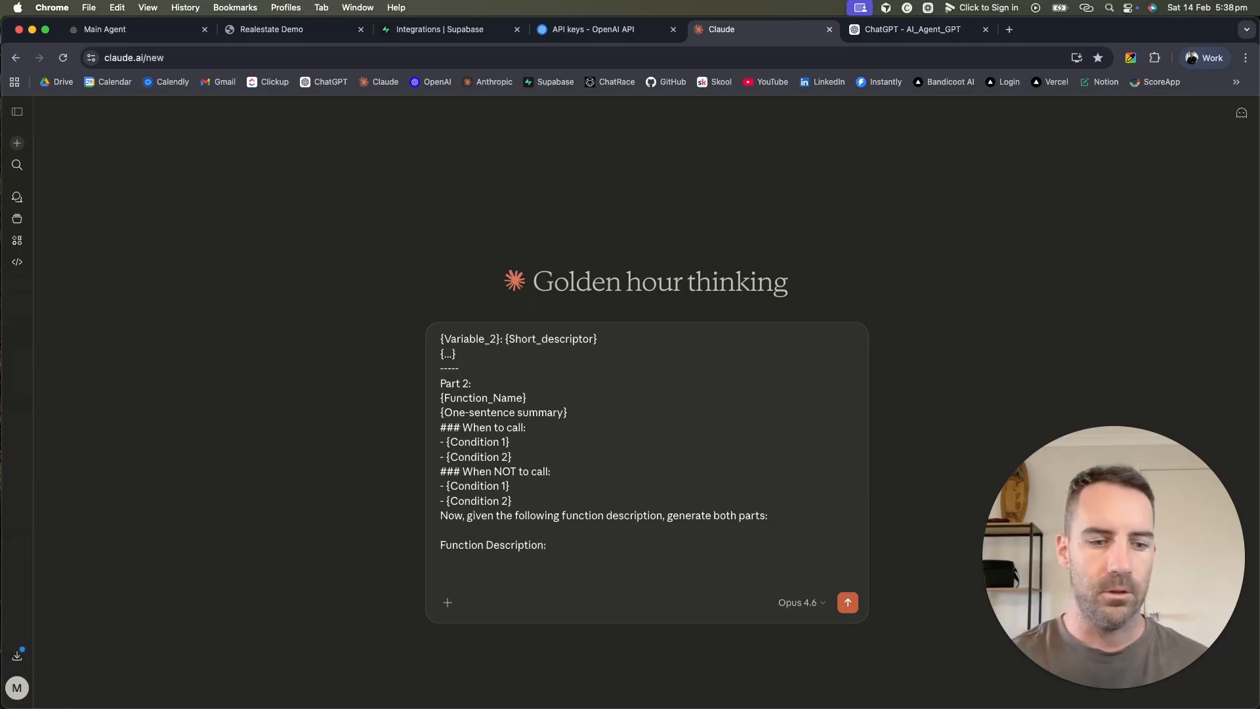
key("F5")
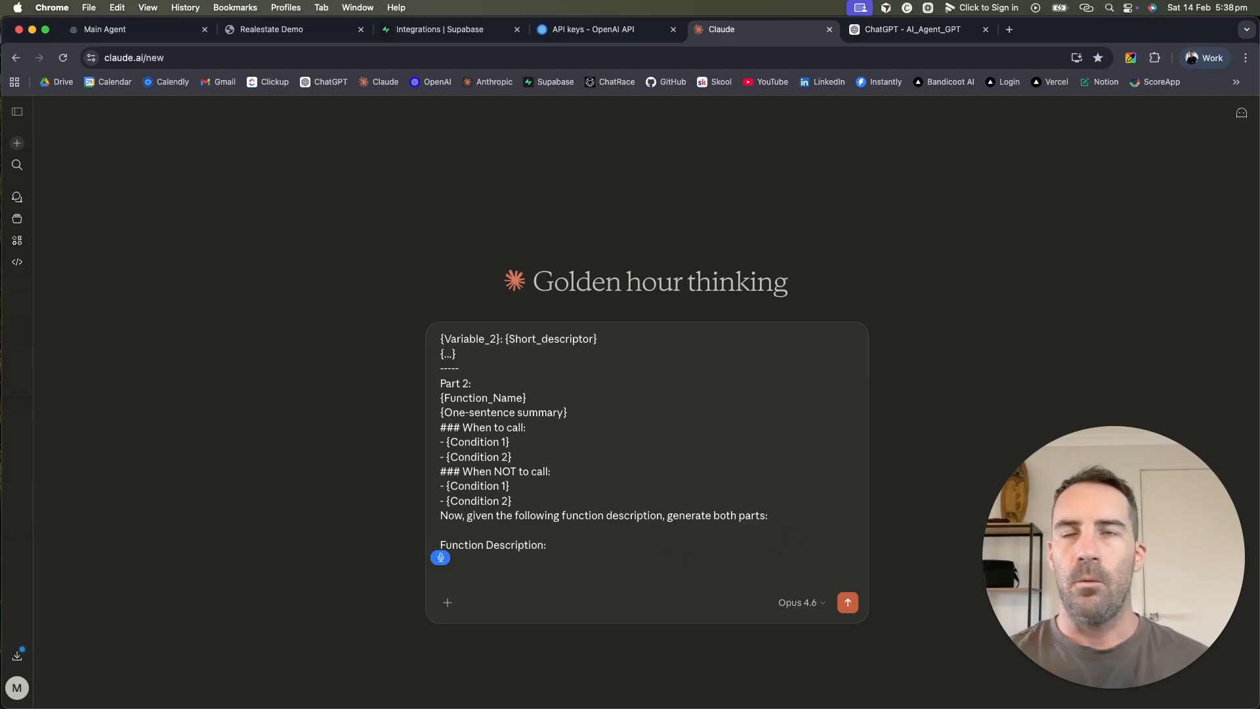
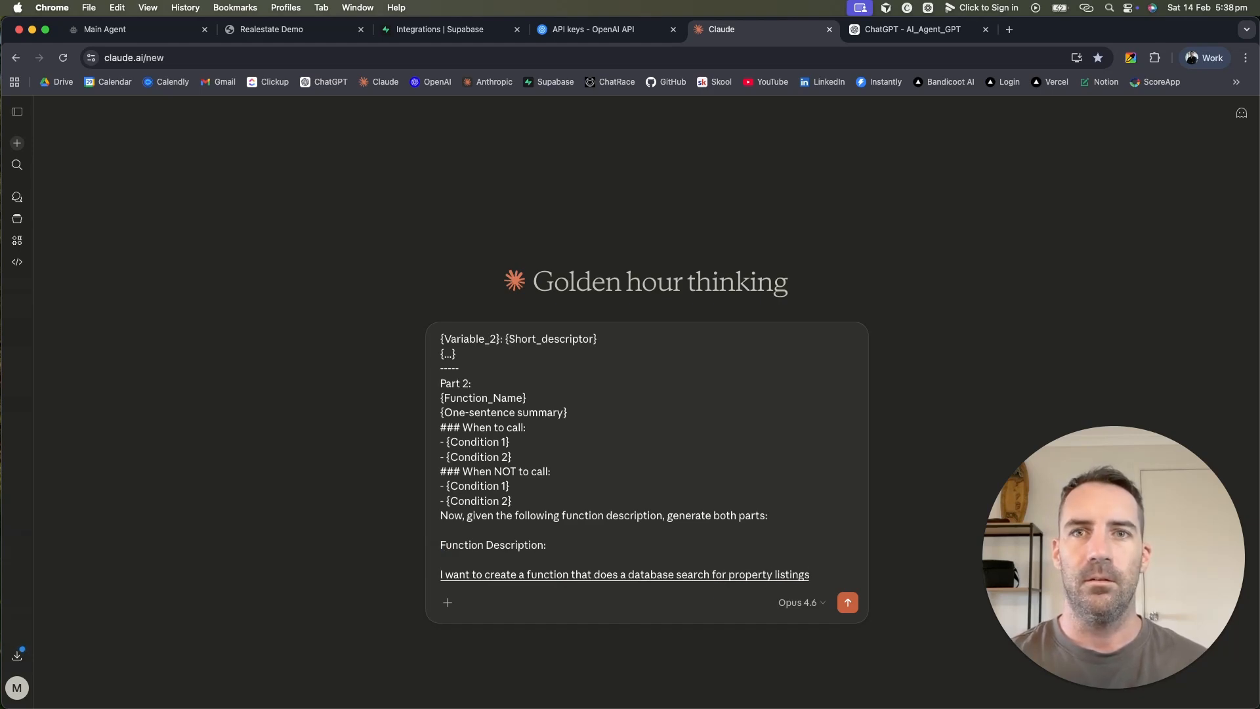
Step: Send the function-description prompt and review Claude's Search_Property_Listings definition
key("Return")
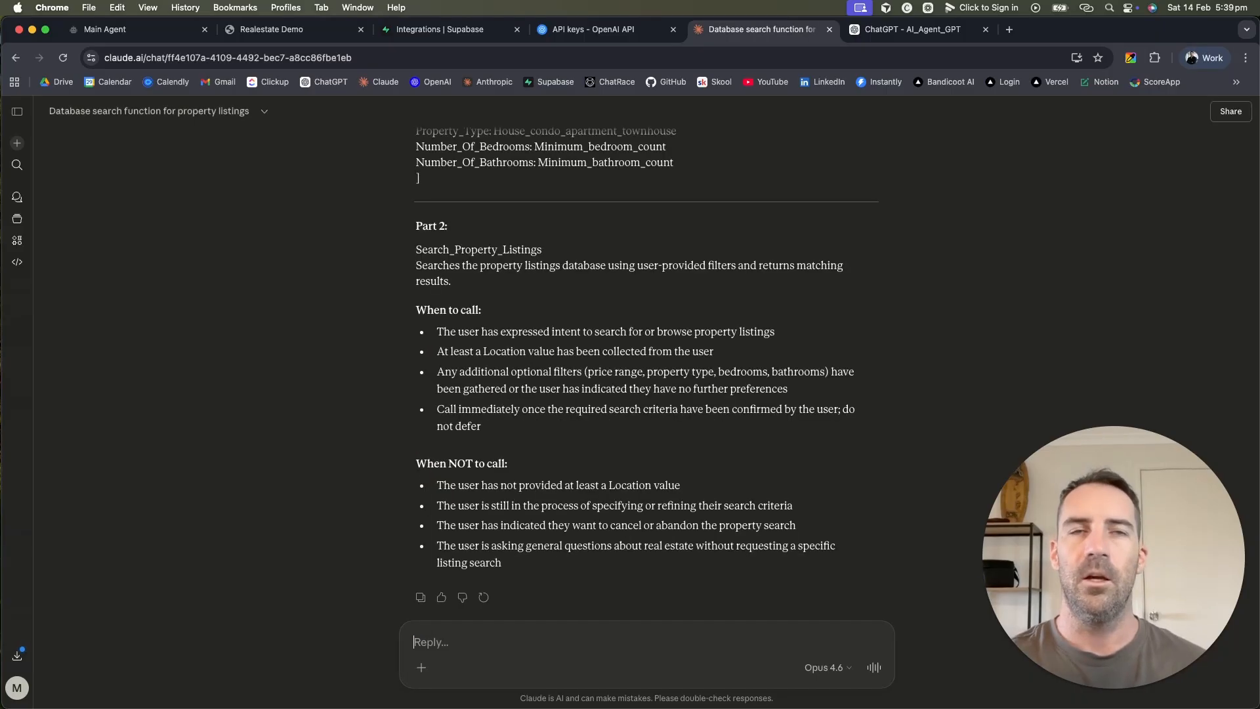
scroll(664, 304, "up", 5)
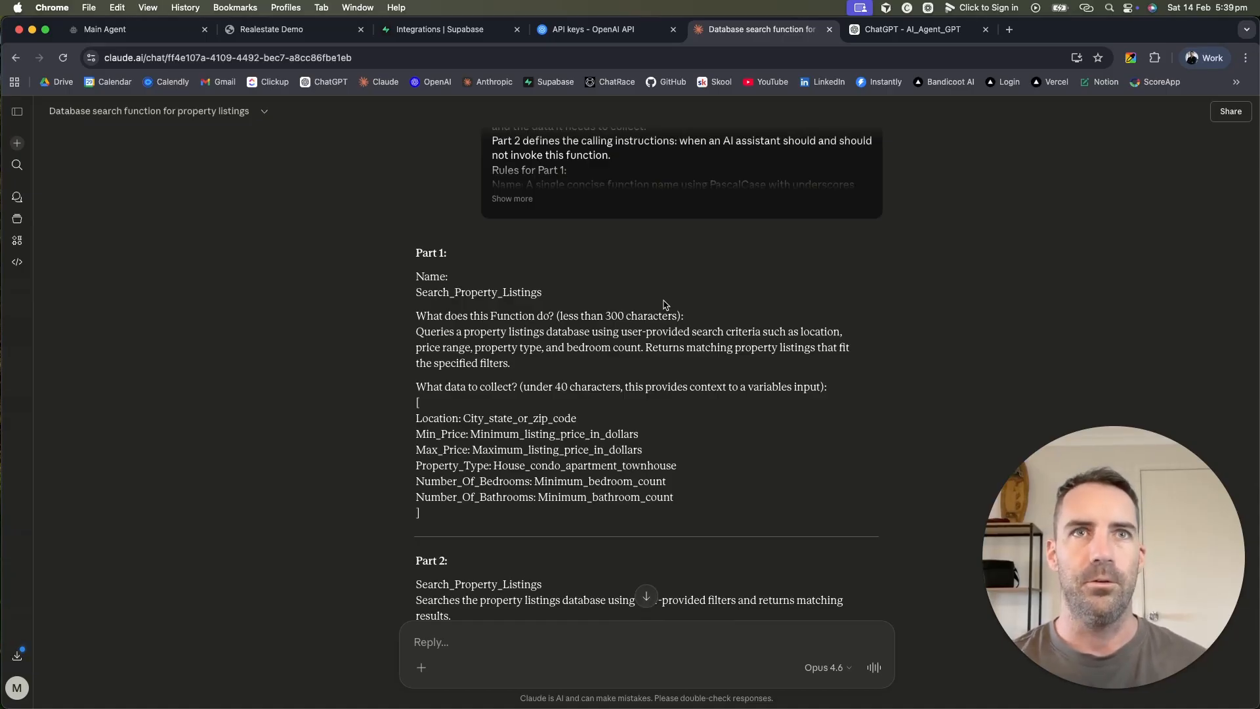
scroll(660, 304, "down", 6)
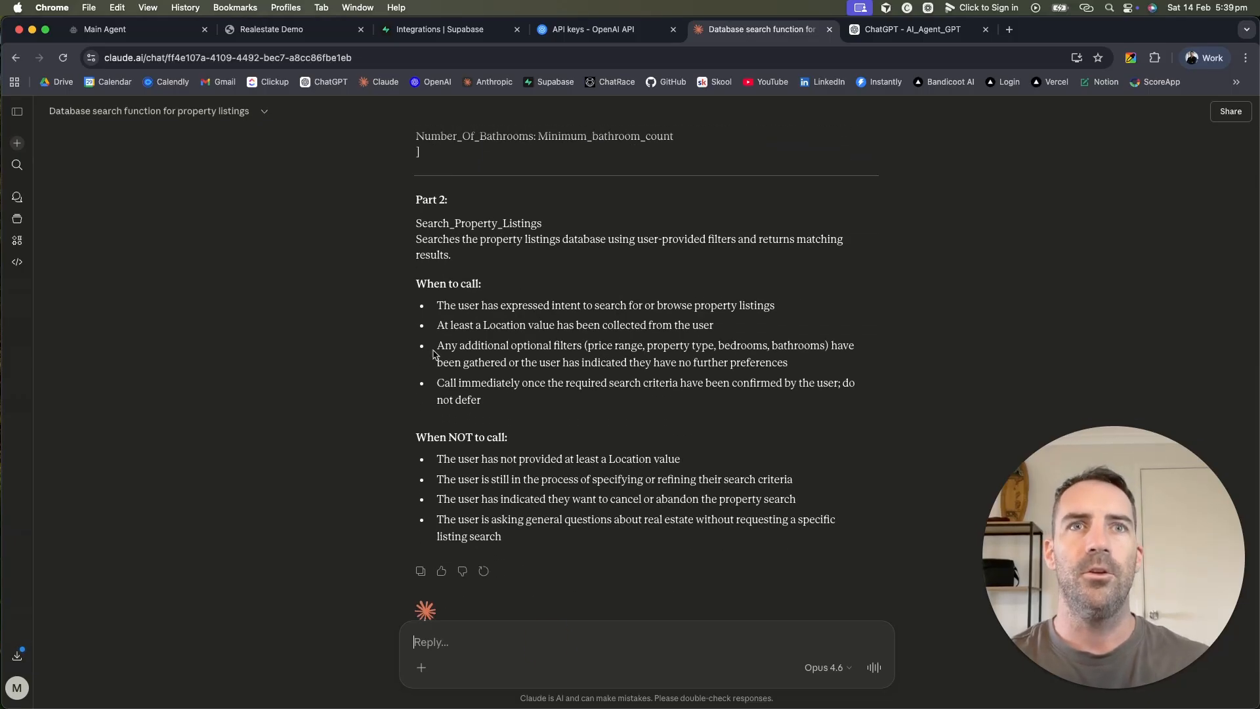
scroll(473, 342, "up", 1)
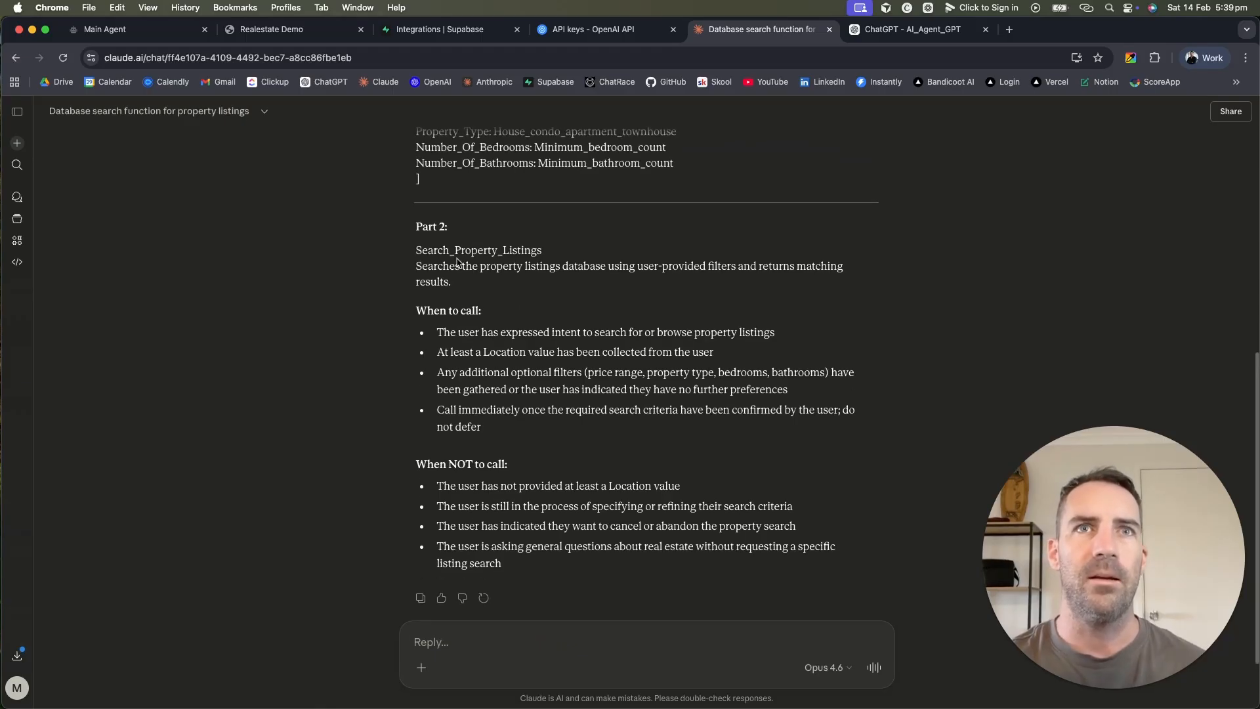
Step: Ask Claude to cut Part 2 to two when-to-call and two when-not-to-call points
left_click(419, 250)
left_click_drag(557, 247, 391, 248)
left_click_drag(465, 285, 402, 263)
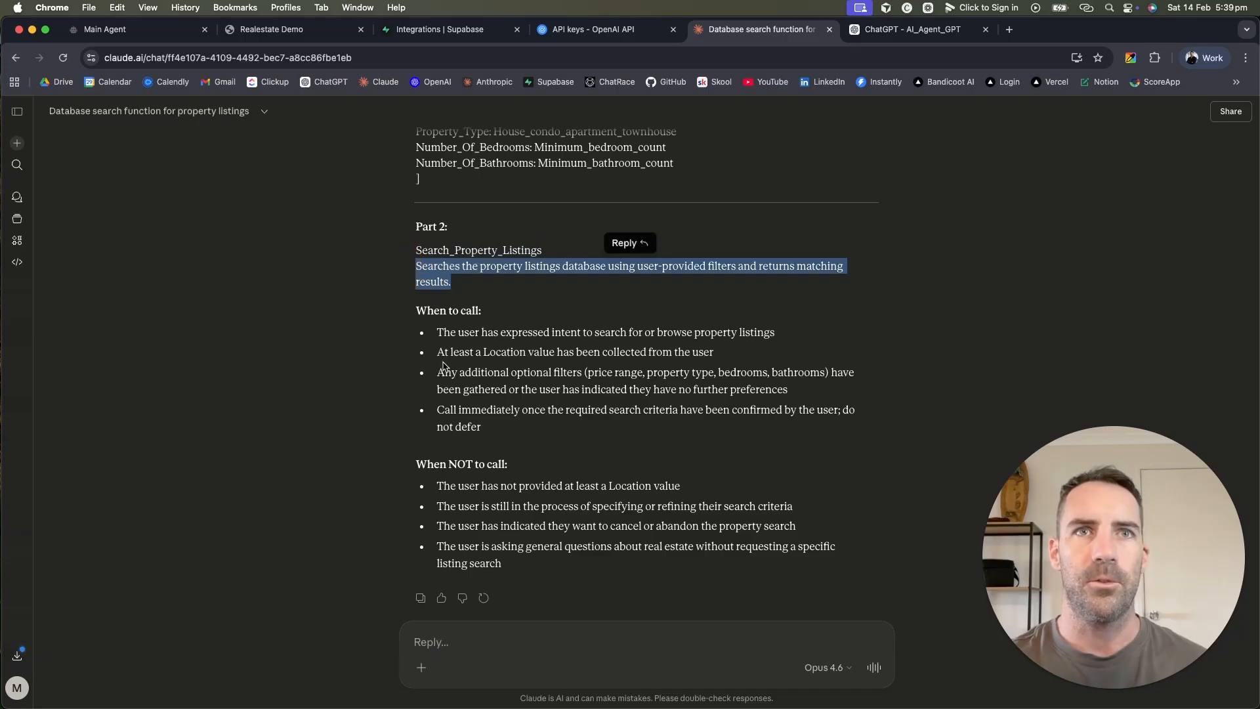
left_click_drag(402, 314, 511, 322)
left_click_drag(407, 461, 572, 468)
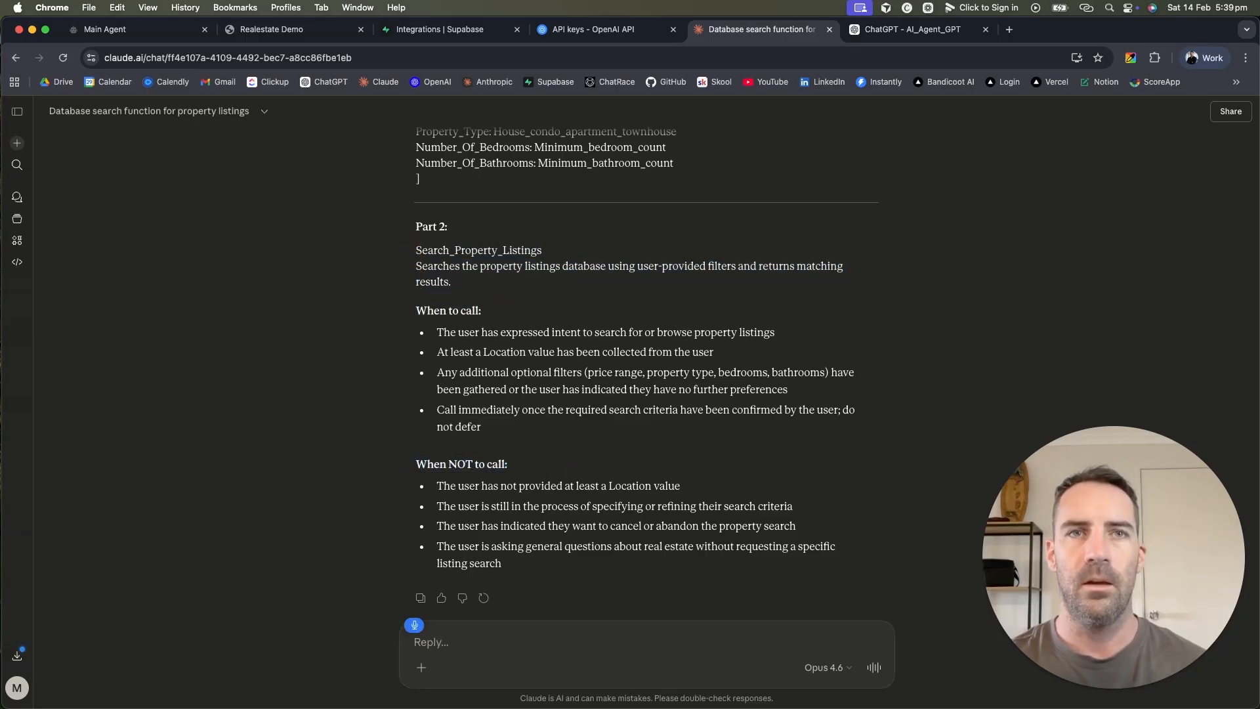
type("For part two")
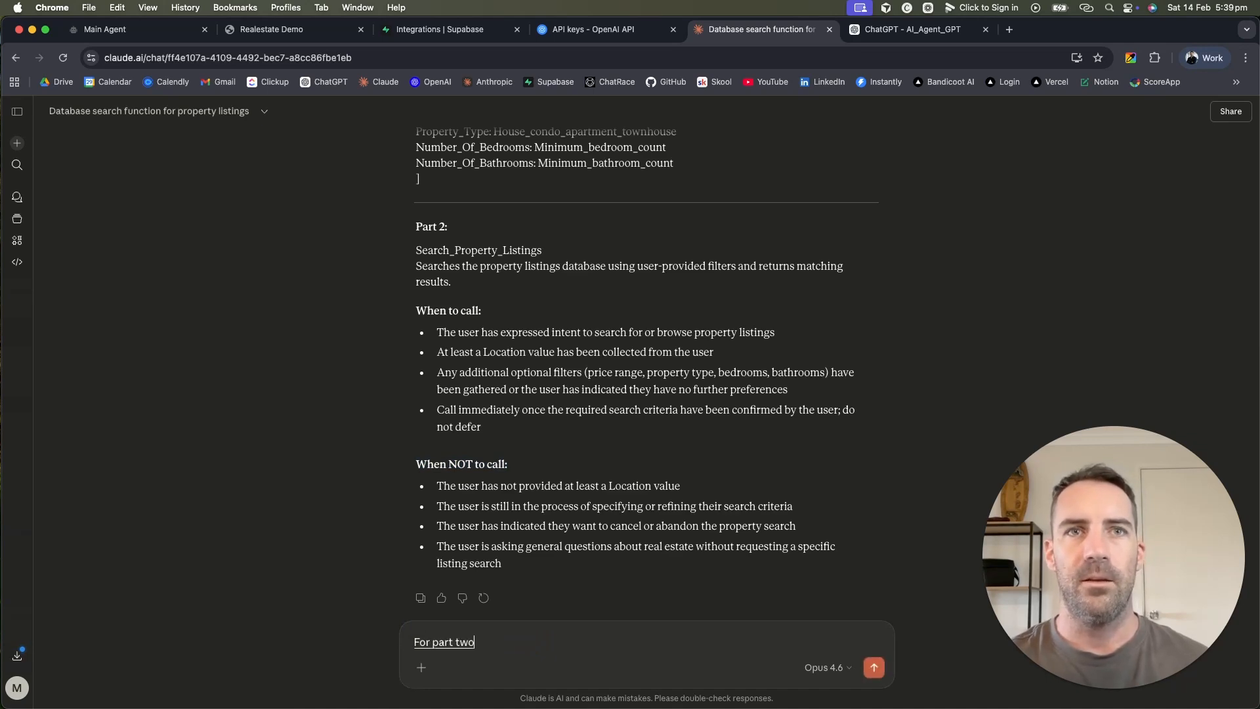
type(", can you make the winter call and")
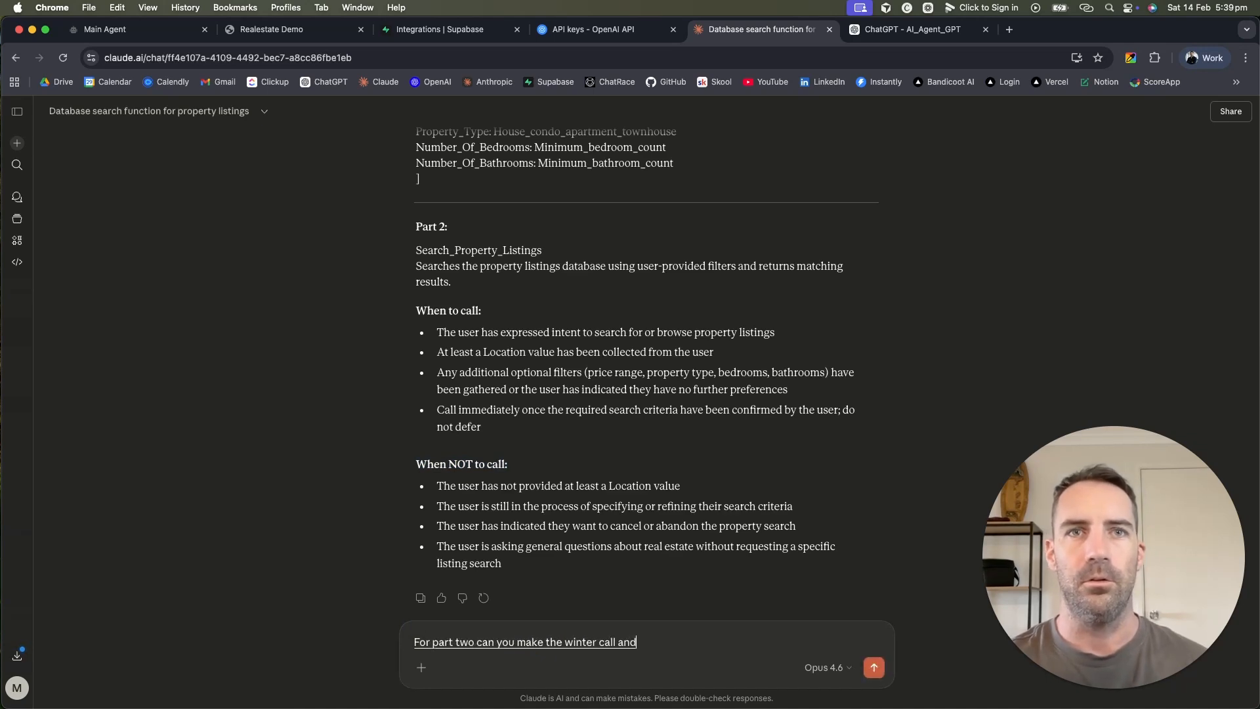
type(" not to call to points each rather than four?")
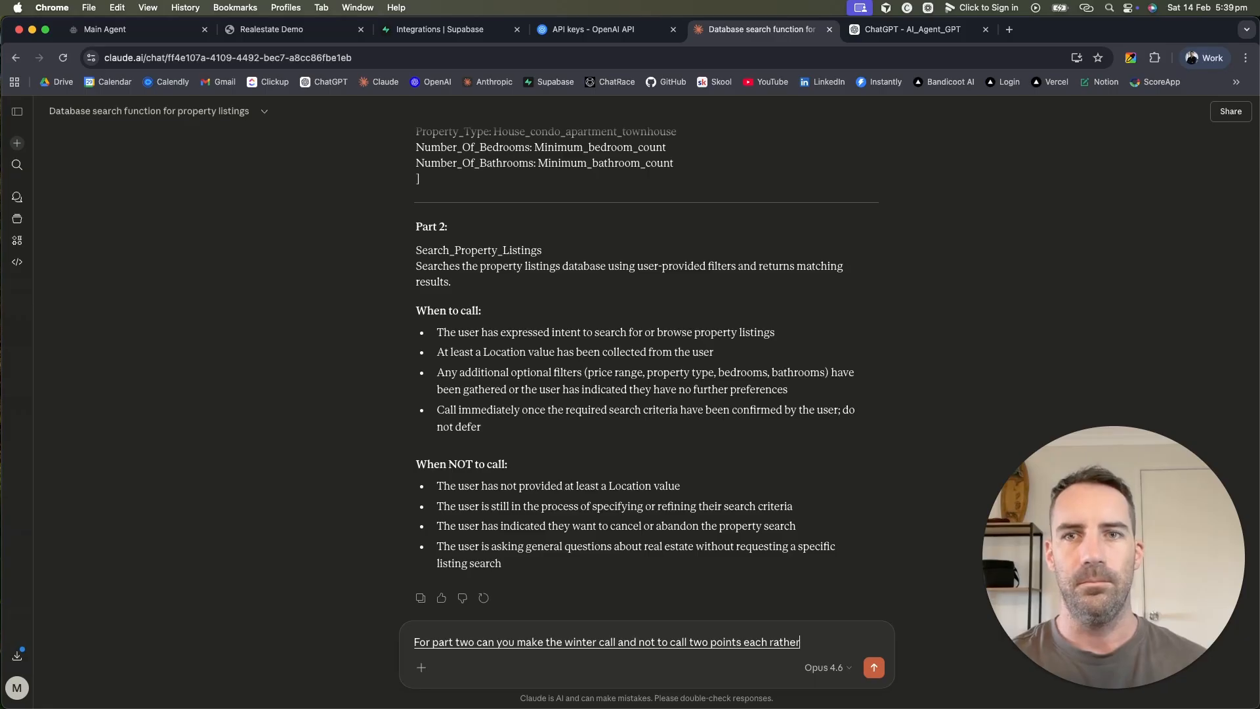
key("Return")
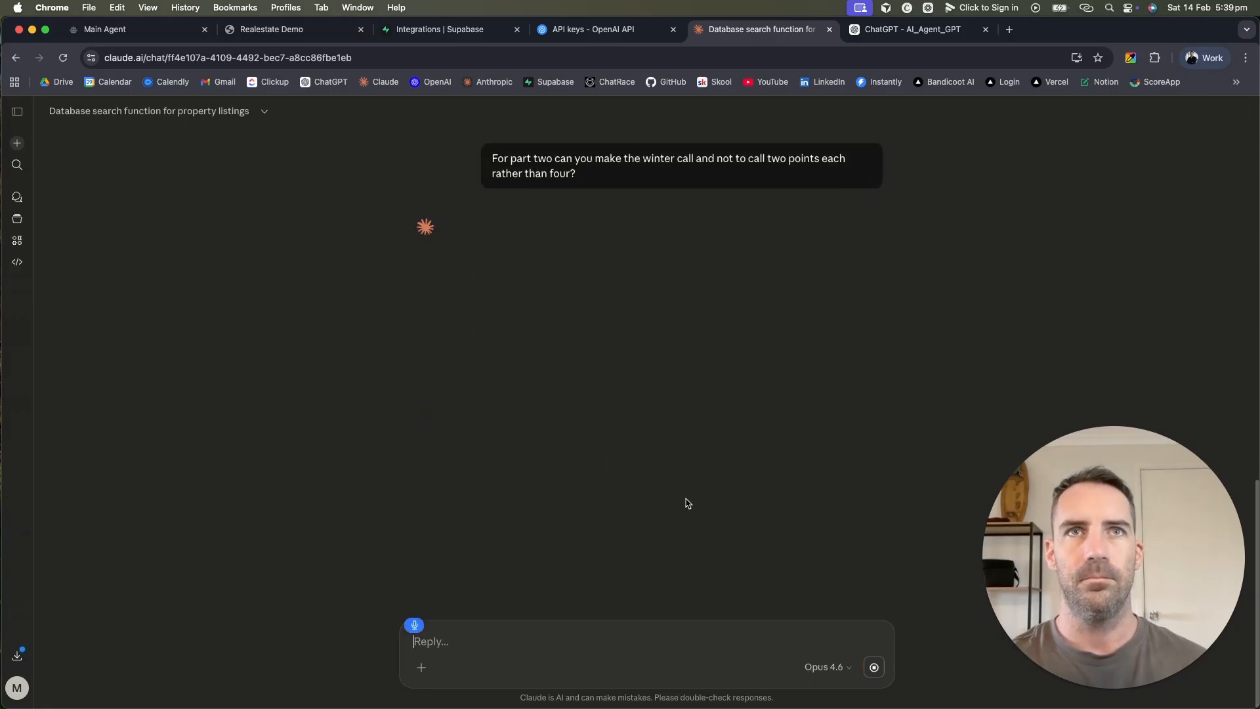
Step: Copy the revised Part 2 and bring up the Main Agent prompt in Chatrace
left_click_drag(672, 524, 403, 290)
key("super+c")
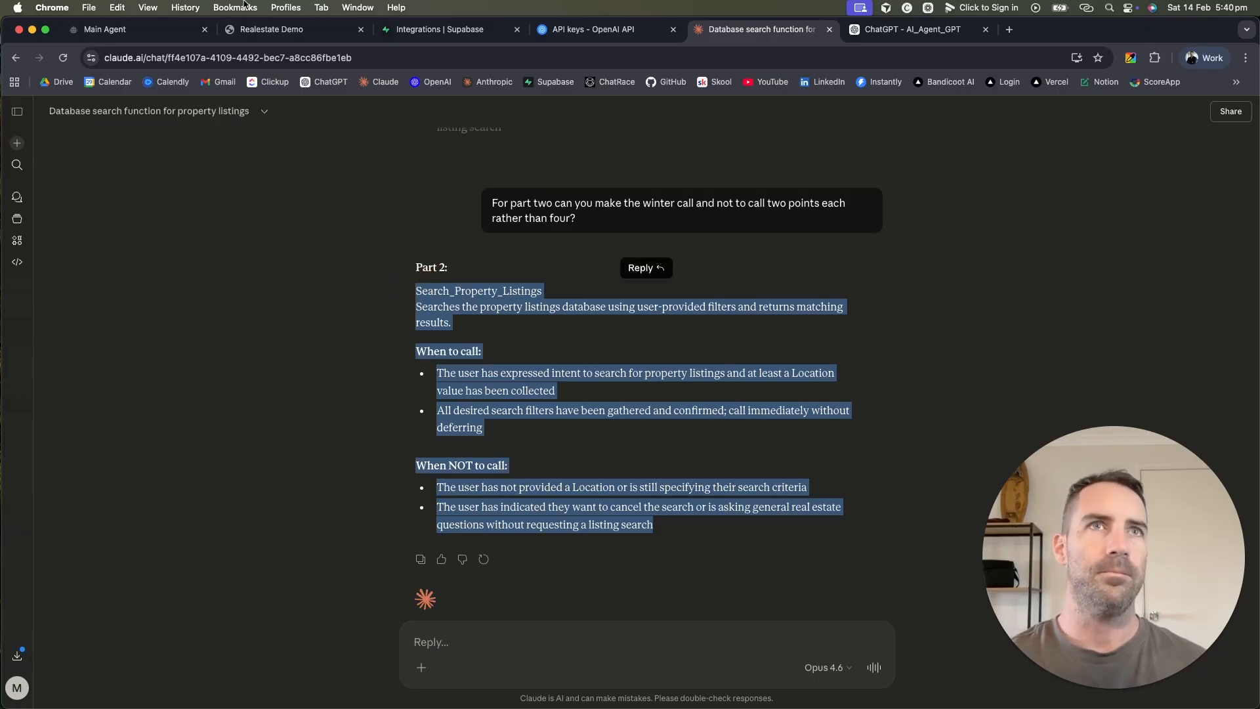
left_click(139, 29)
scroll(595, 533, "down", 5)
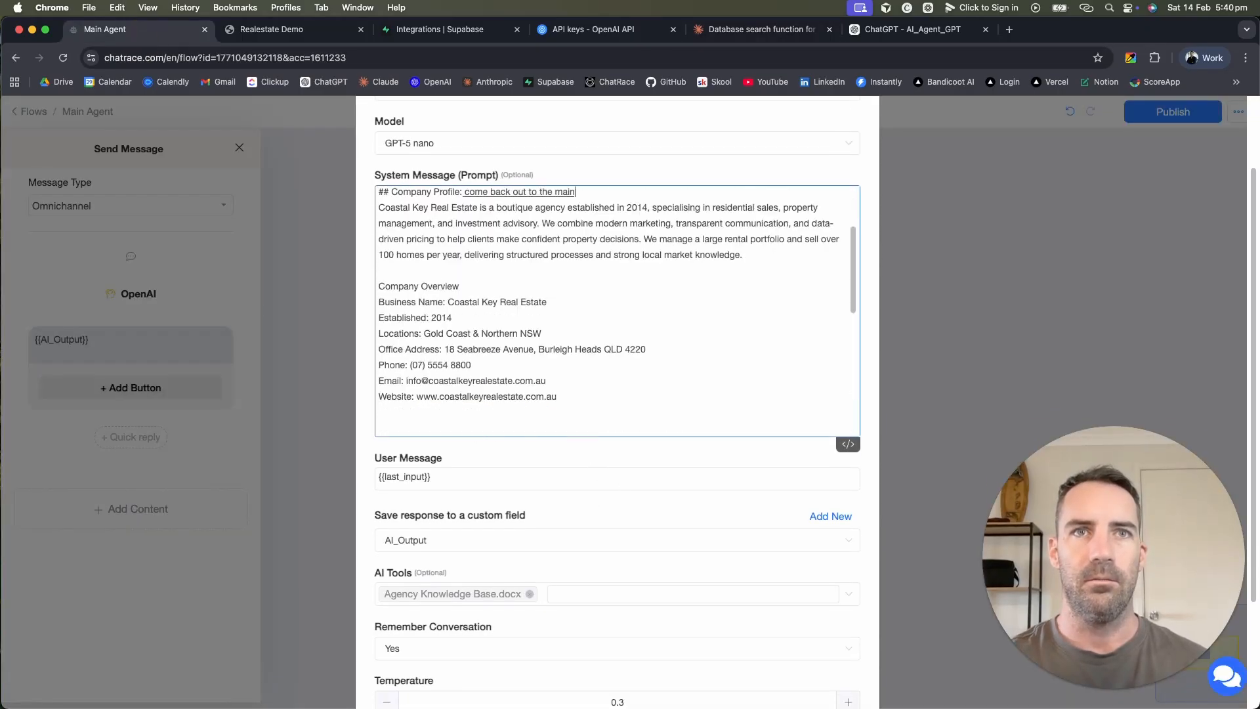
Step: Paste the Search_Property_Listings calling instructions under '## Functions:' in the system prompt
scroll(646, 502, "up", 4)
left_click(646, 502)
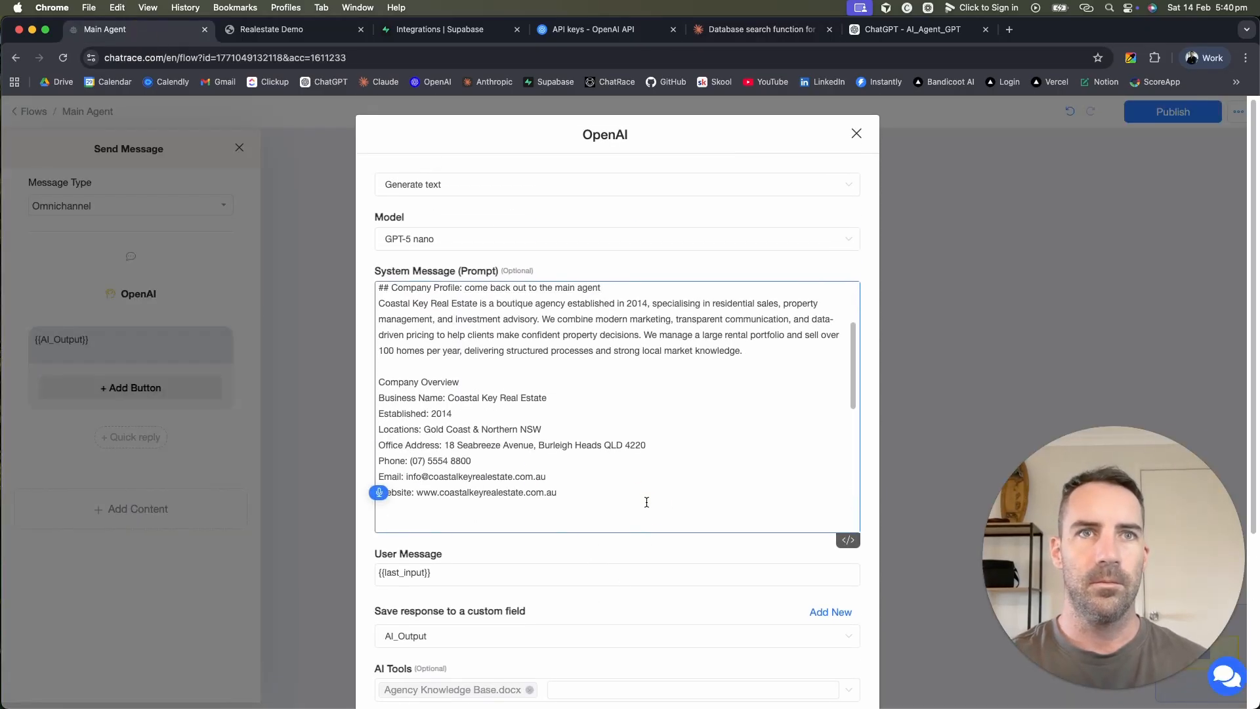
key("Return")
scroll(645, 487, "down", 6)
scroll(644, 486, "up", 1)
scroll(617, 407, "down", 1)
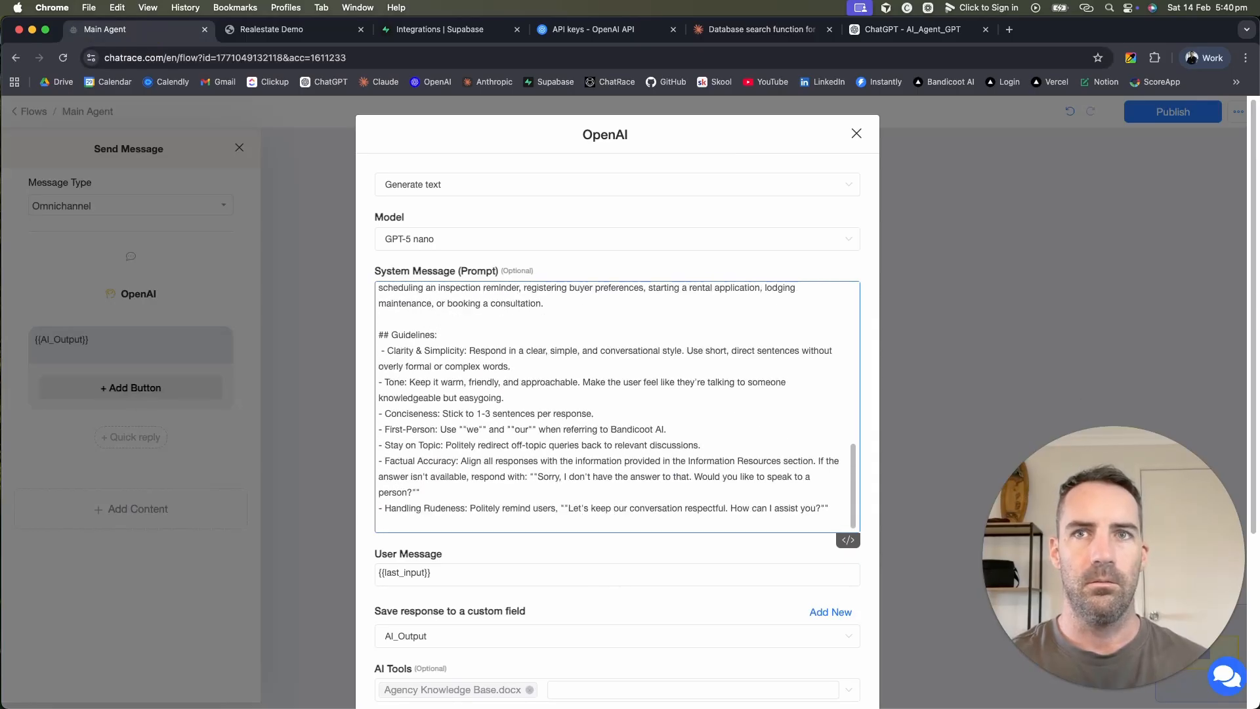
scroll(675, 523, "down", 1)
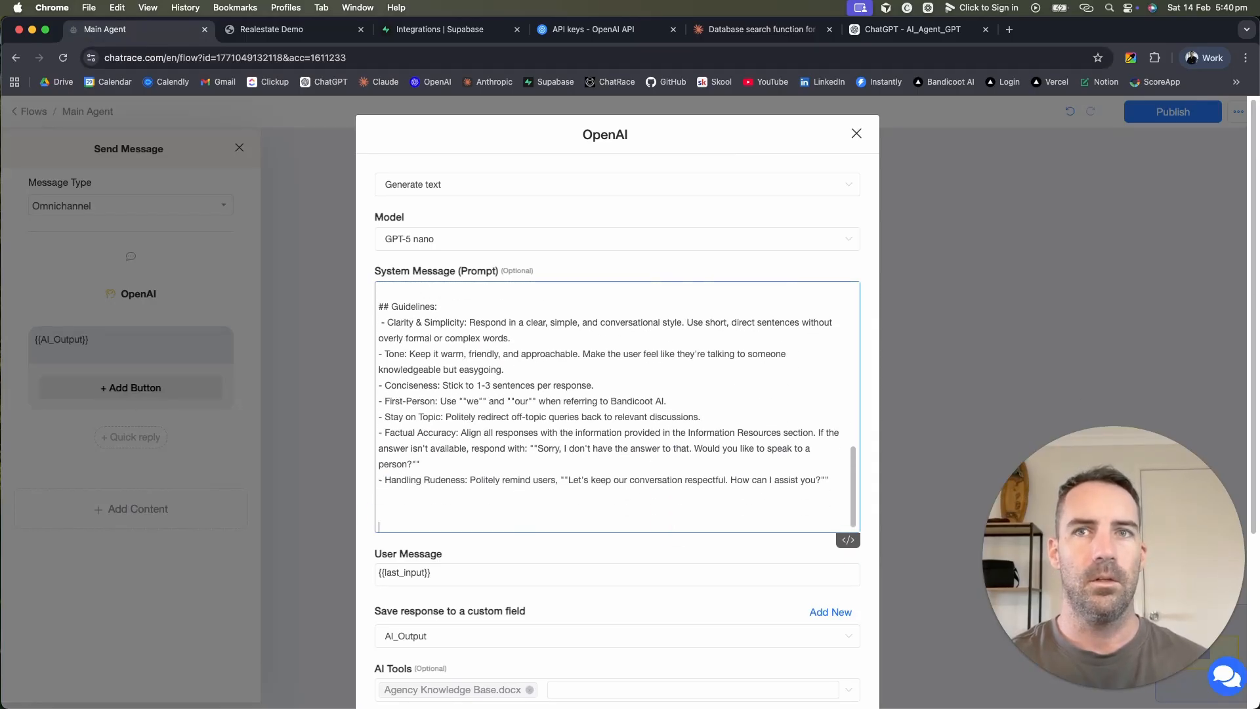
key("Return")
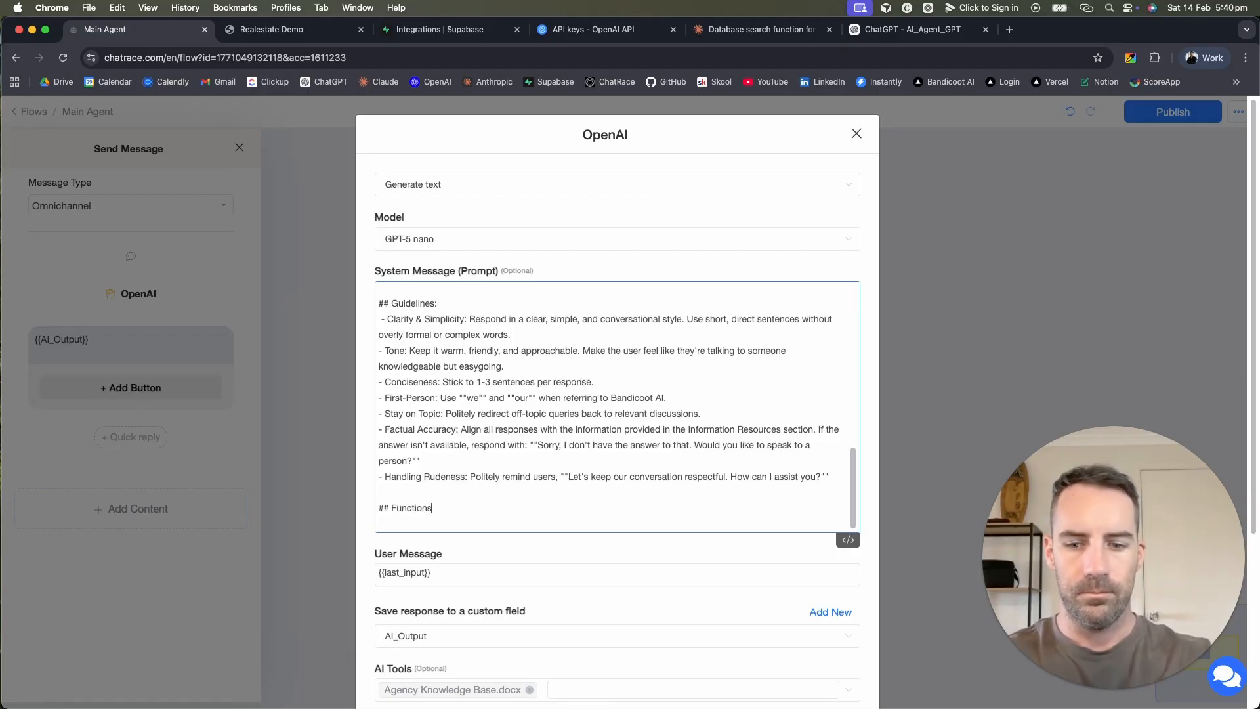
key("super+v")
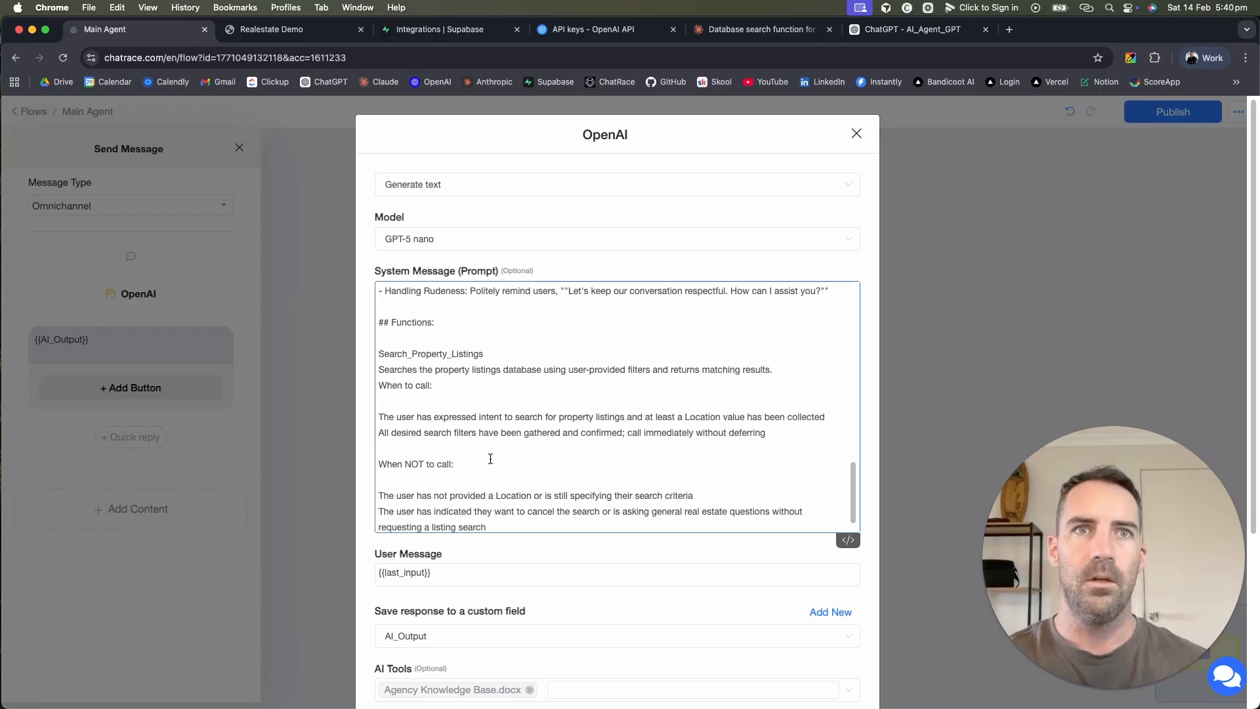
Step: Tidy the blank lines around the When to call and When NOT to call lists
left_click(467, 470)
left_click(441, 482)
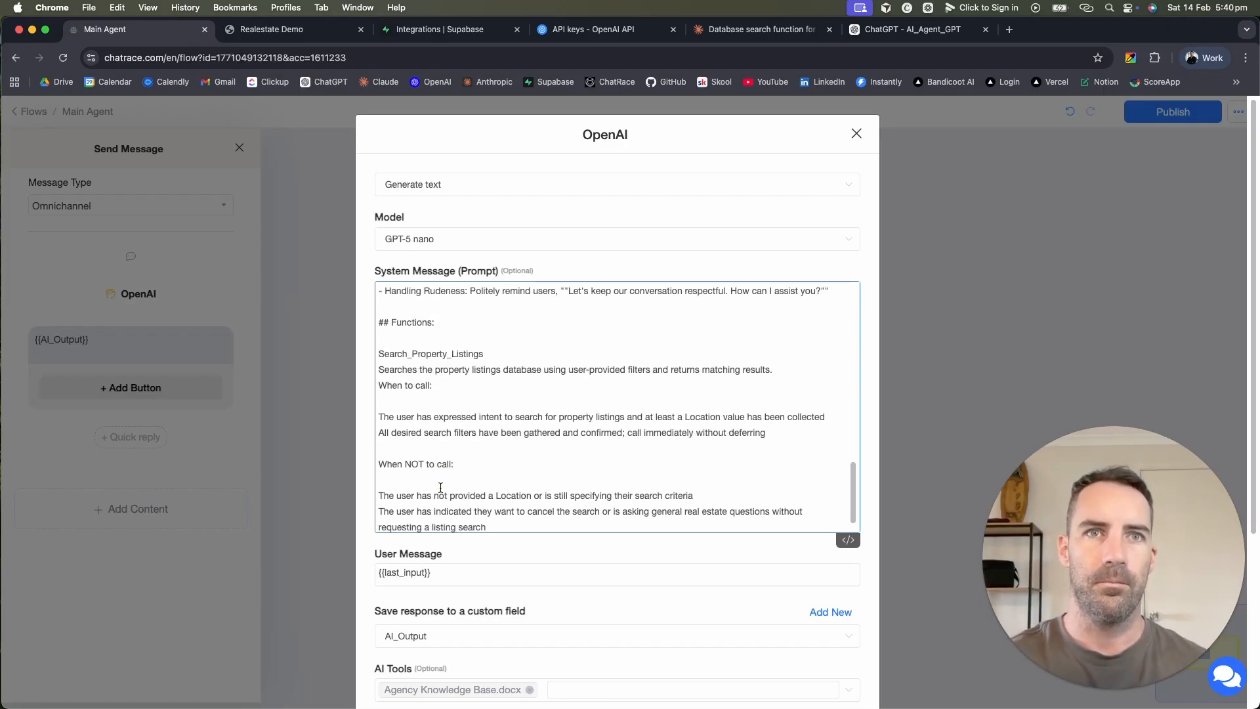
key("BackSpace")
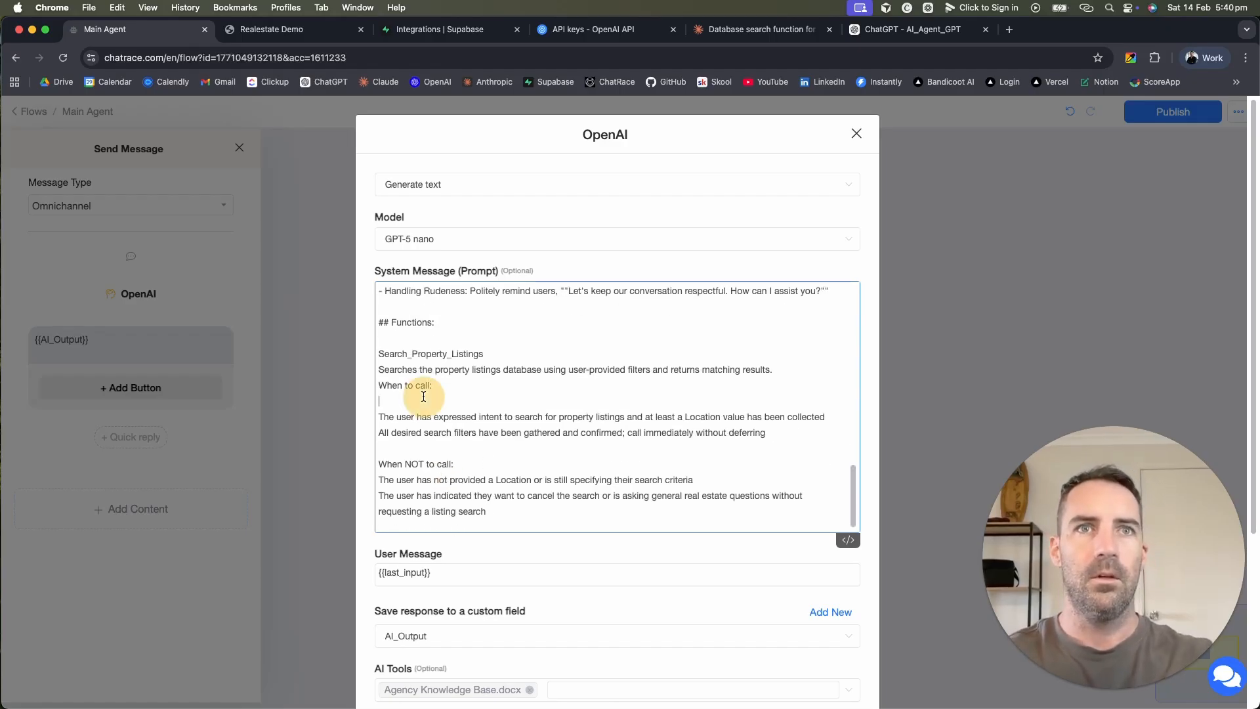
left_click(424, 397)
key("BackSpace")
left_click(380, 398)
key("Return")
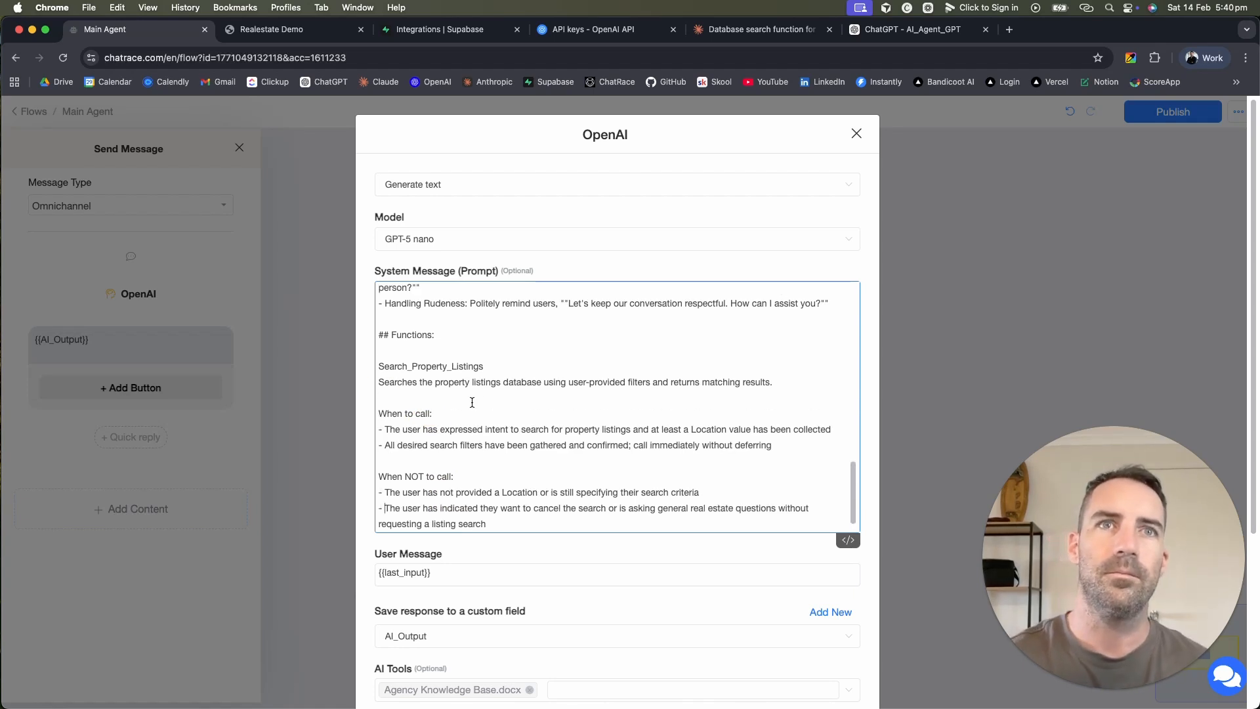
Step: Save the OpenAI settings, publish the Main Agent flow and return to Flows
scroll(471, 402, "up", 2)
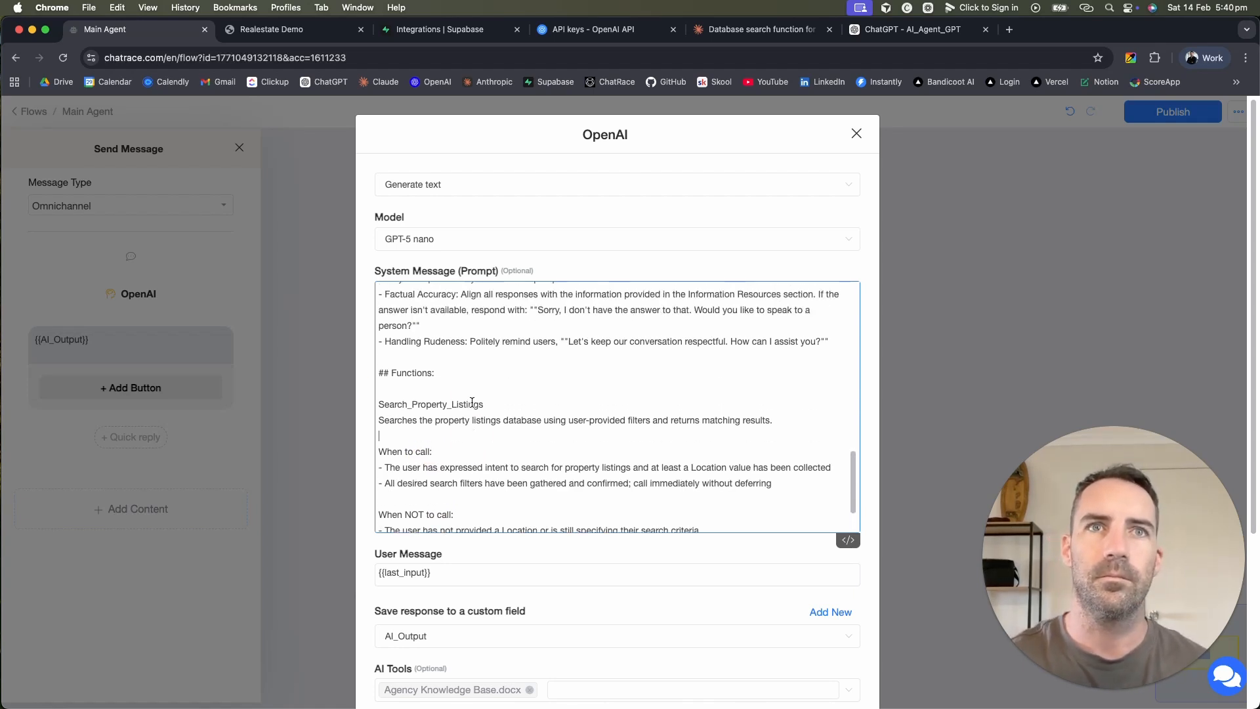
scroll(471, 402, "down", 3)
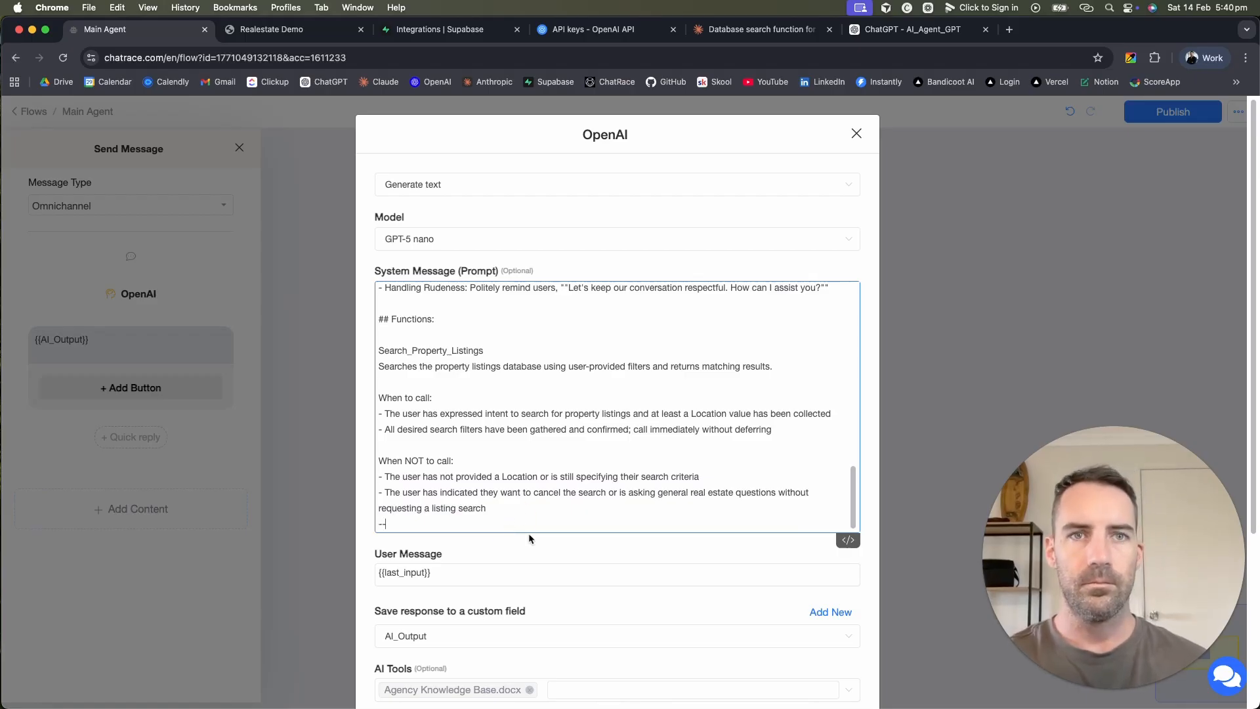
scroll(582, 574, "down", 5)
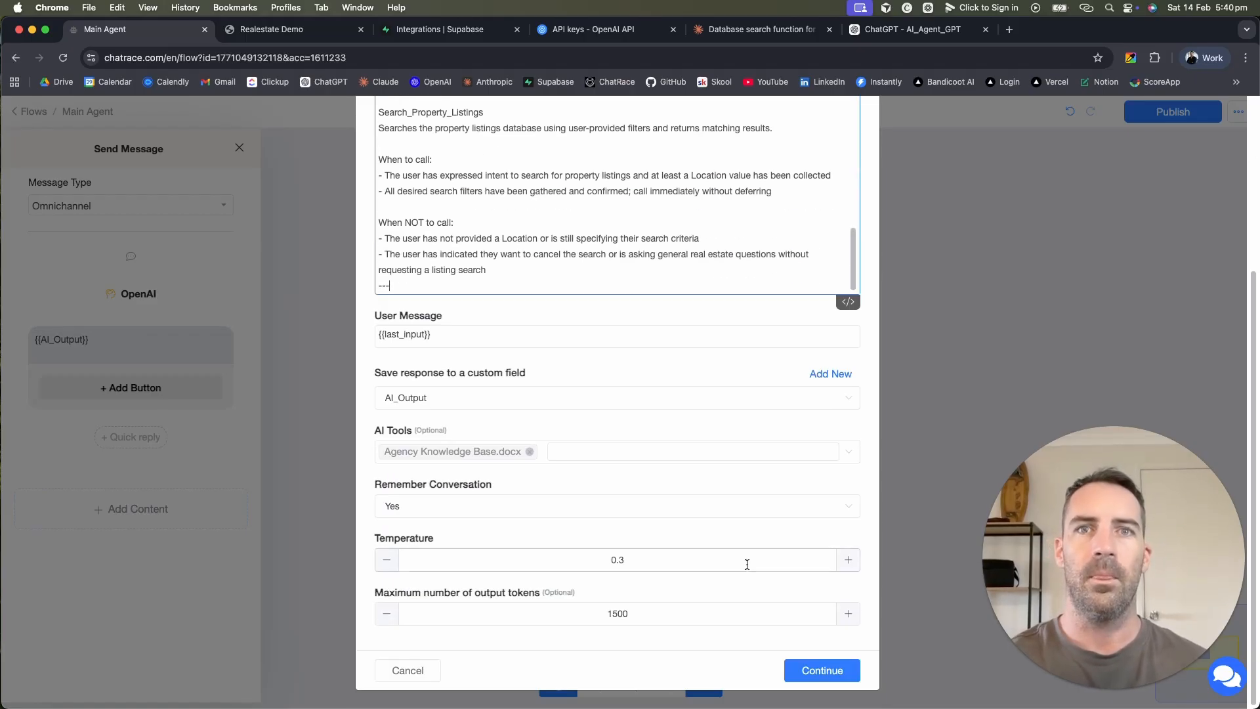
left_click(818, 669)
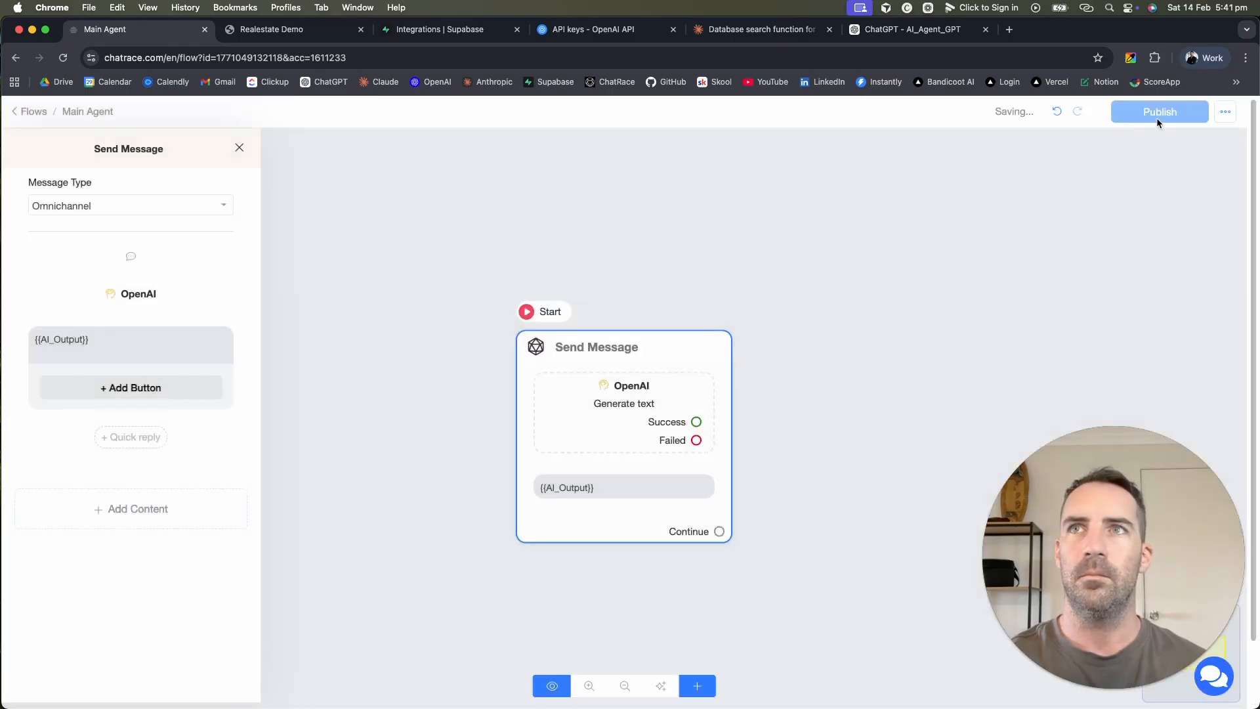
left_click(1155, 120)
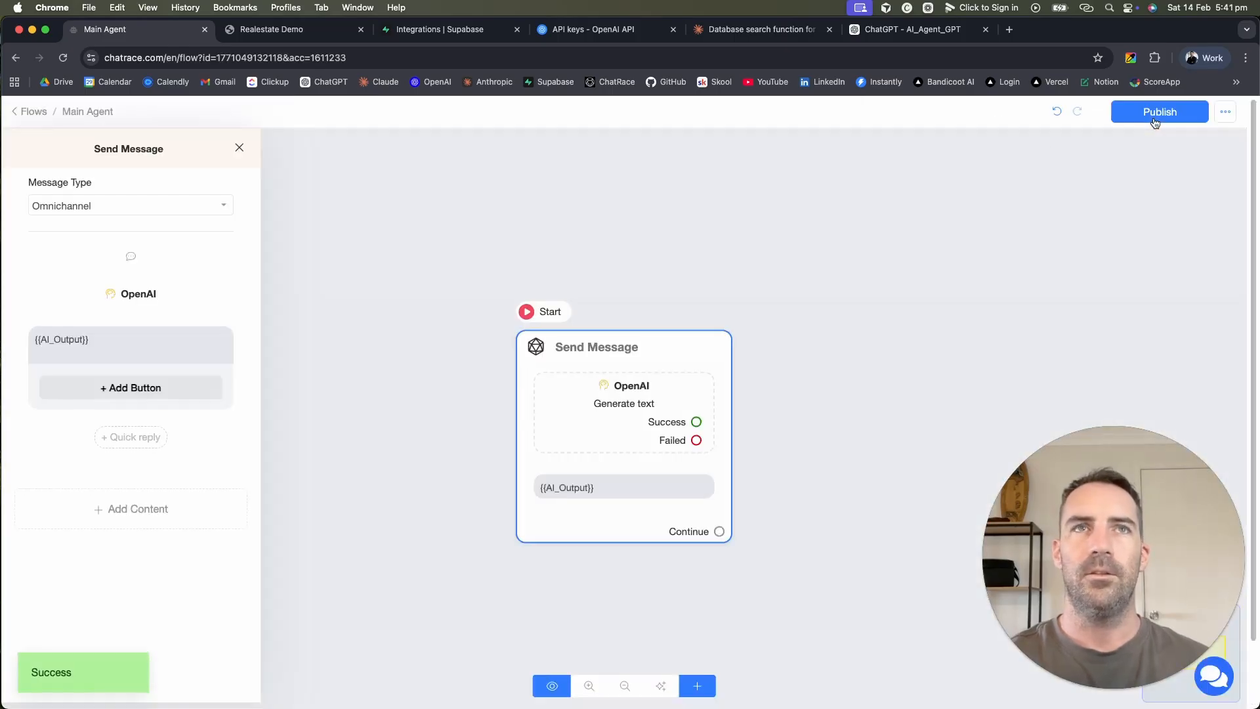
left_click(34, 113)
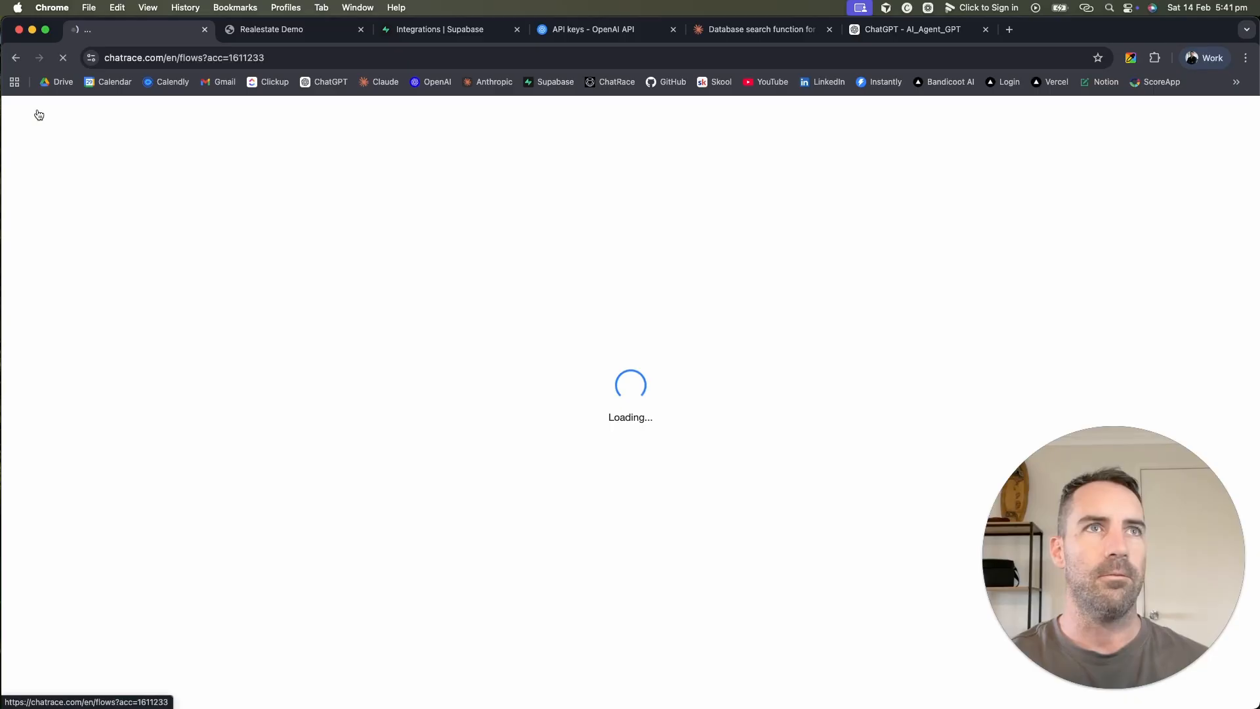
Step: Open a new AI function form under AI Center > AI Tools > AI Functions
left_click(57, 273)
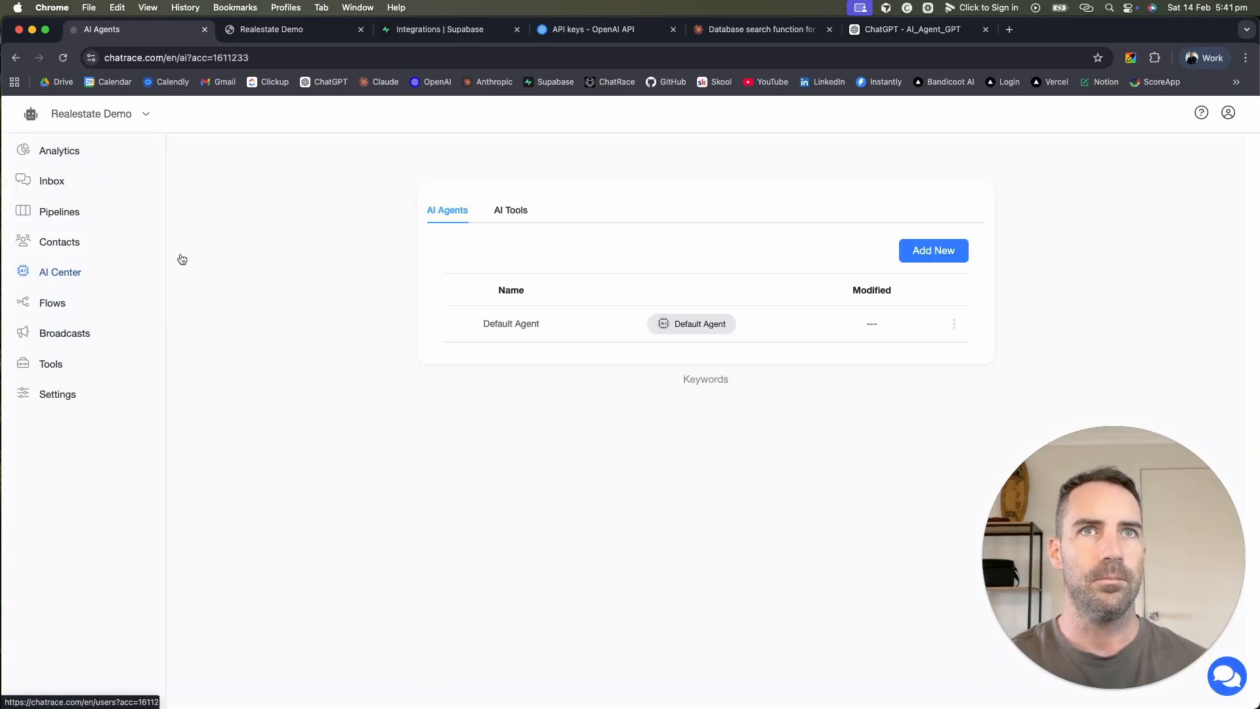
left_click(515, 214)
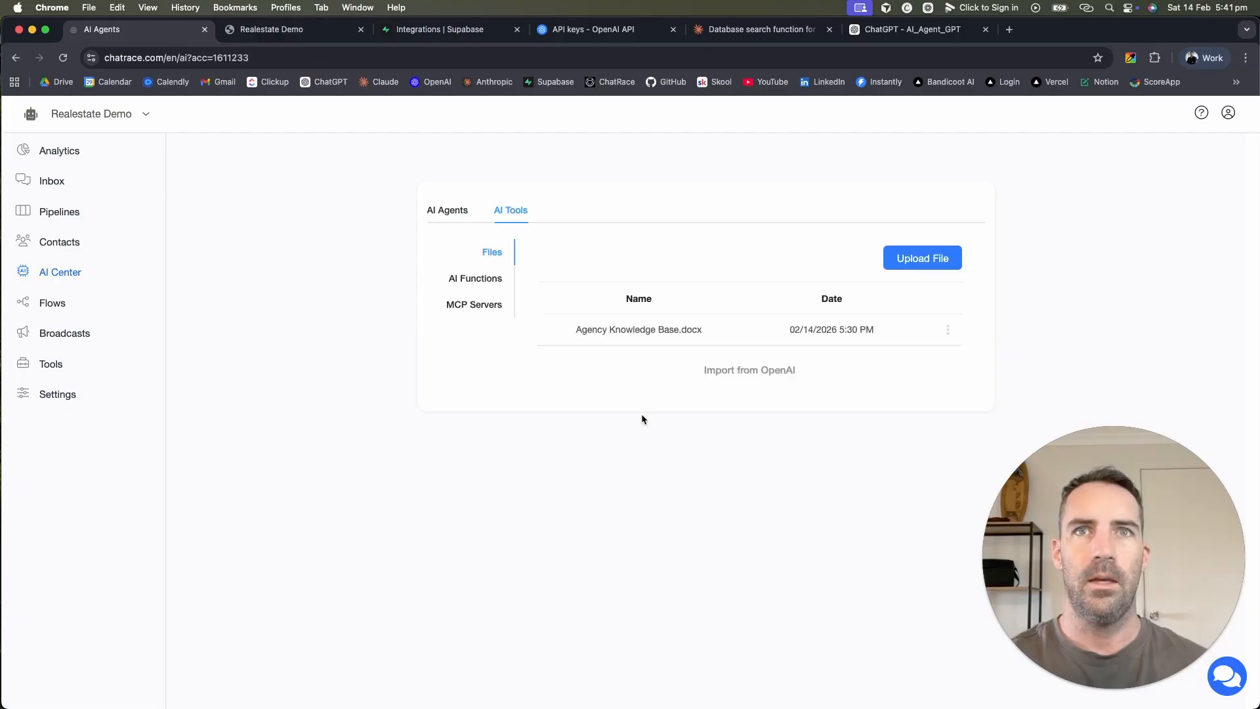
left_click(481, 280)
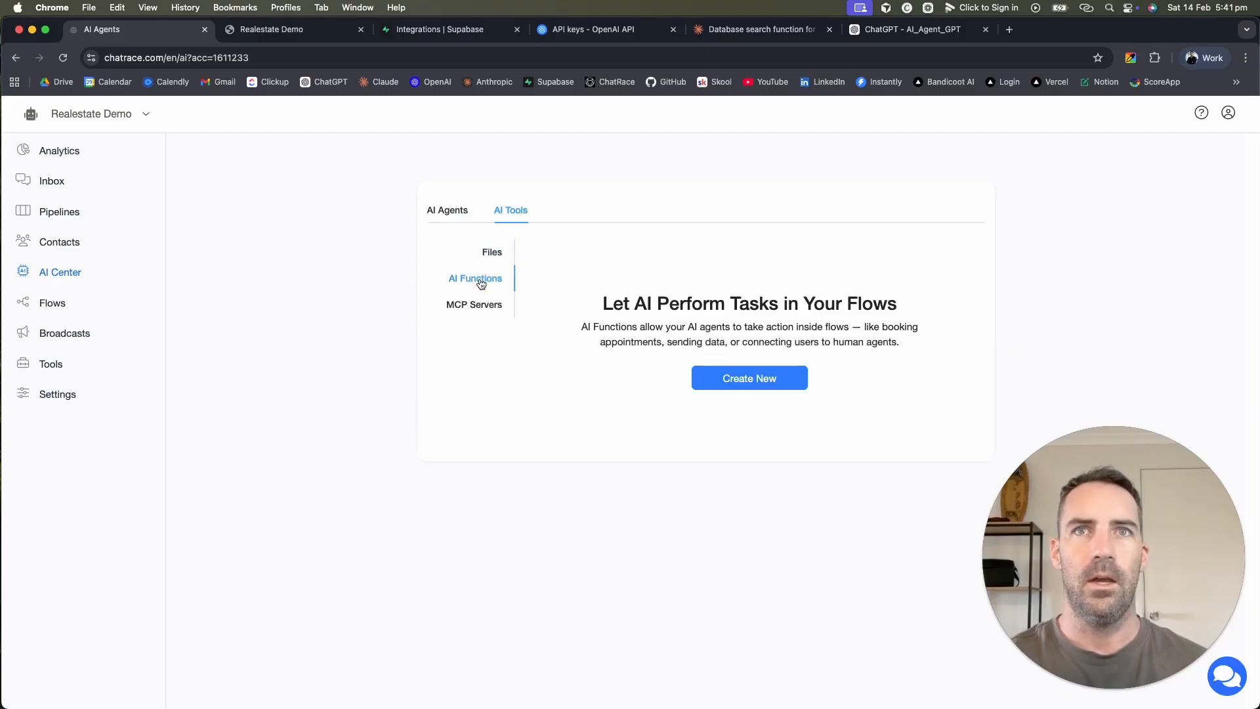
left_click(748, 379)
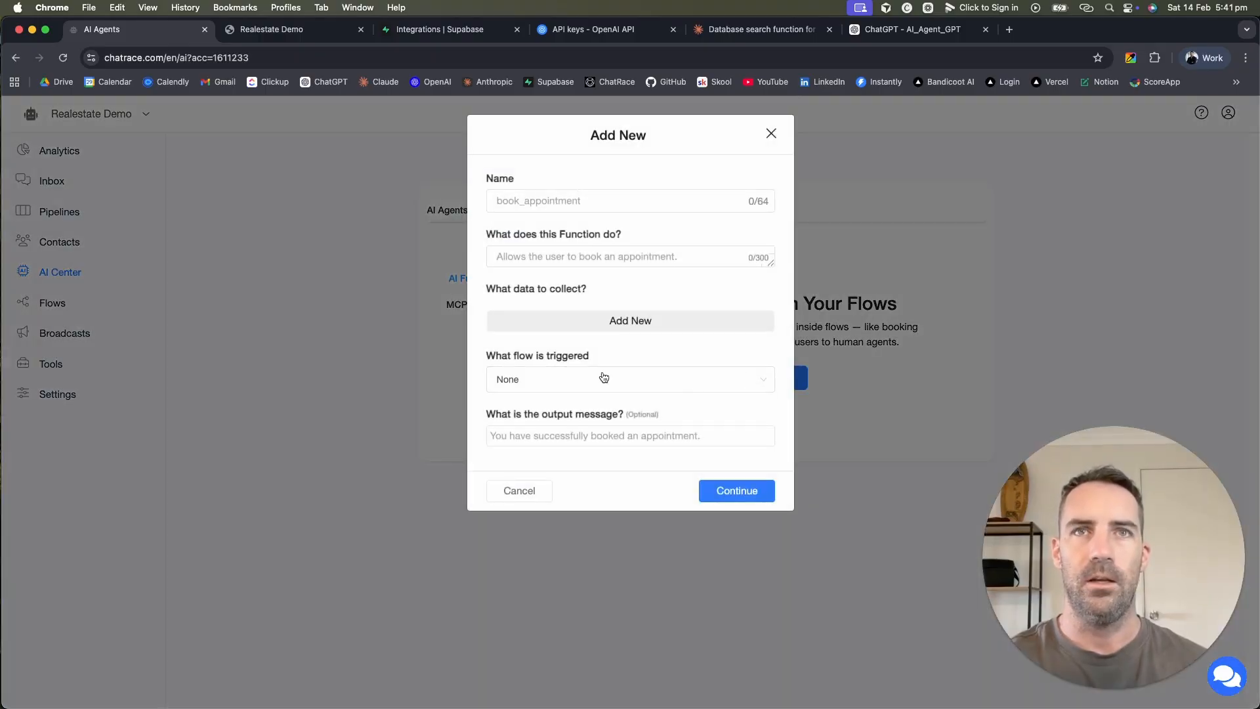
left_click(515, 200)
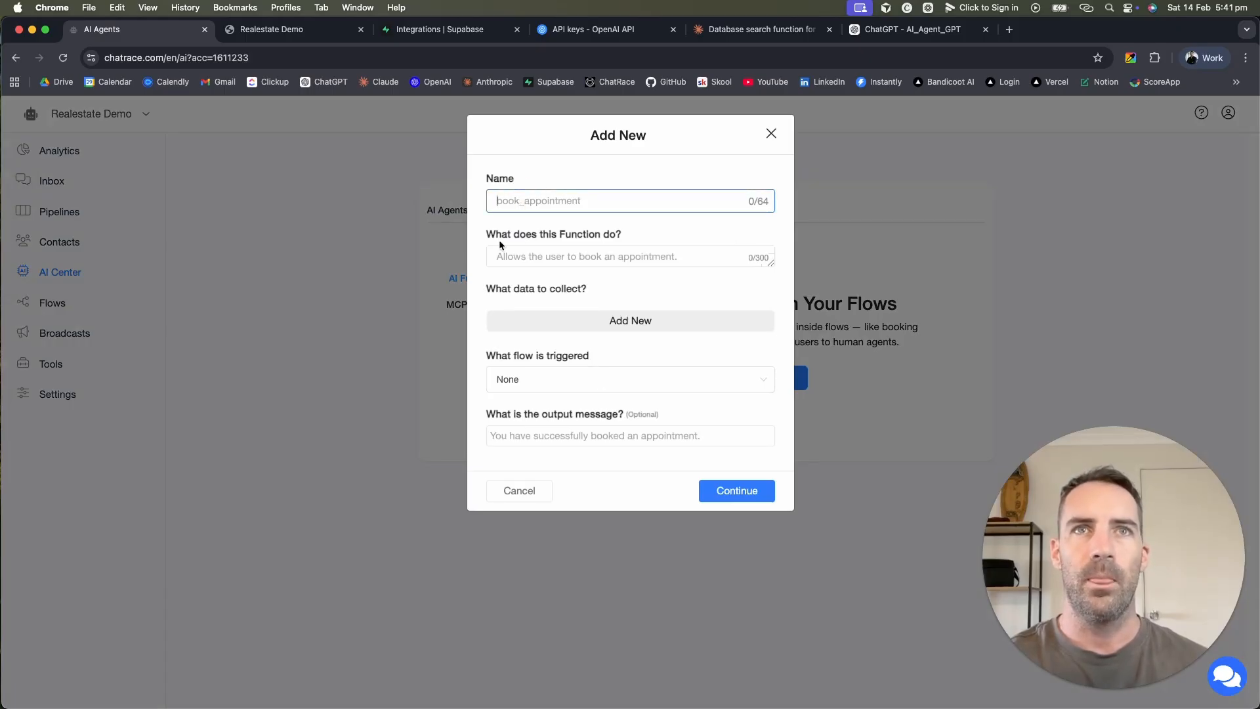
left_click_drag(488, 236, 682, 235)
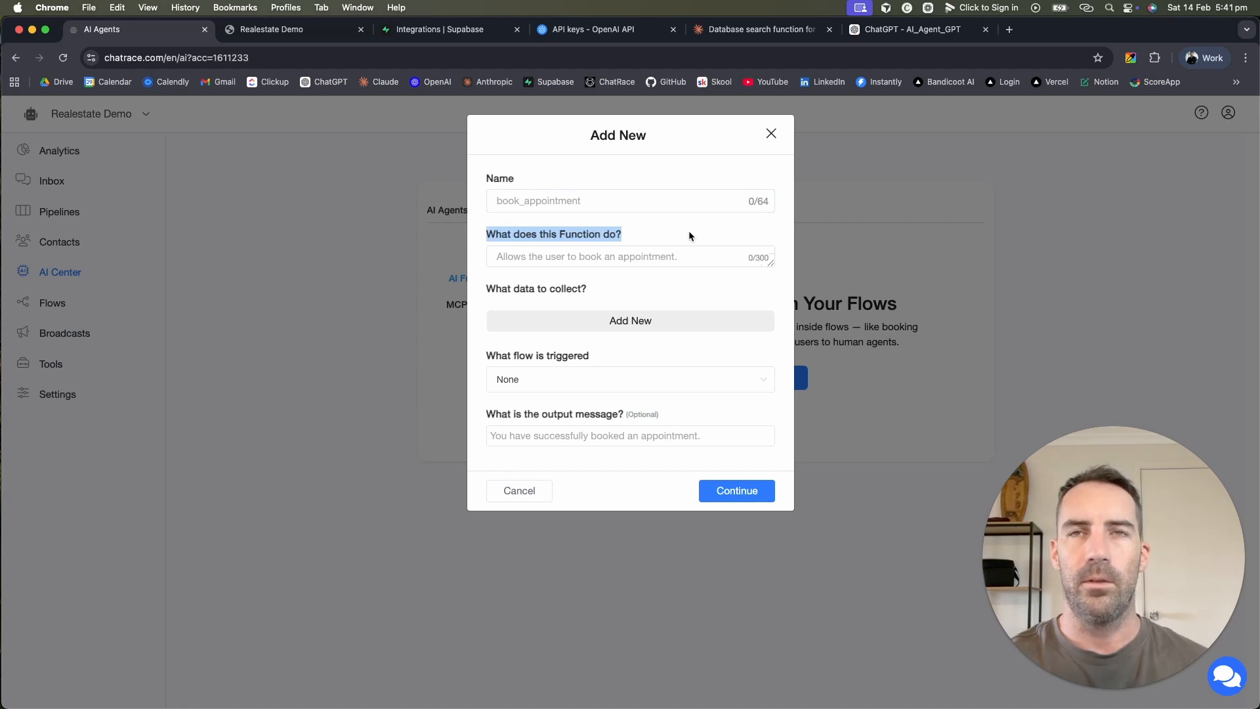
left_click(645, 291)
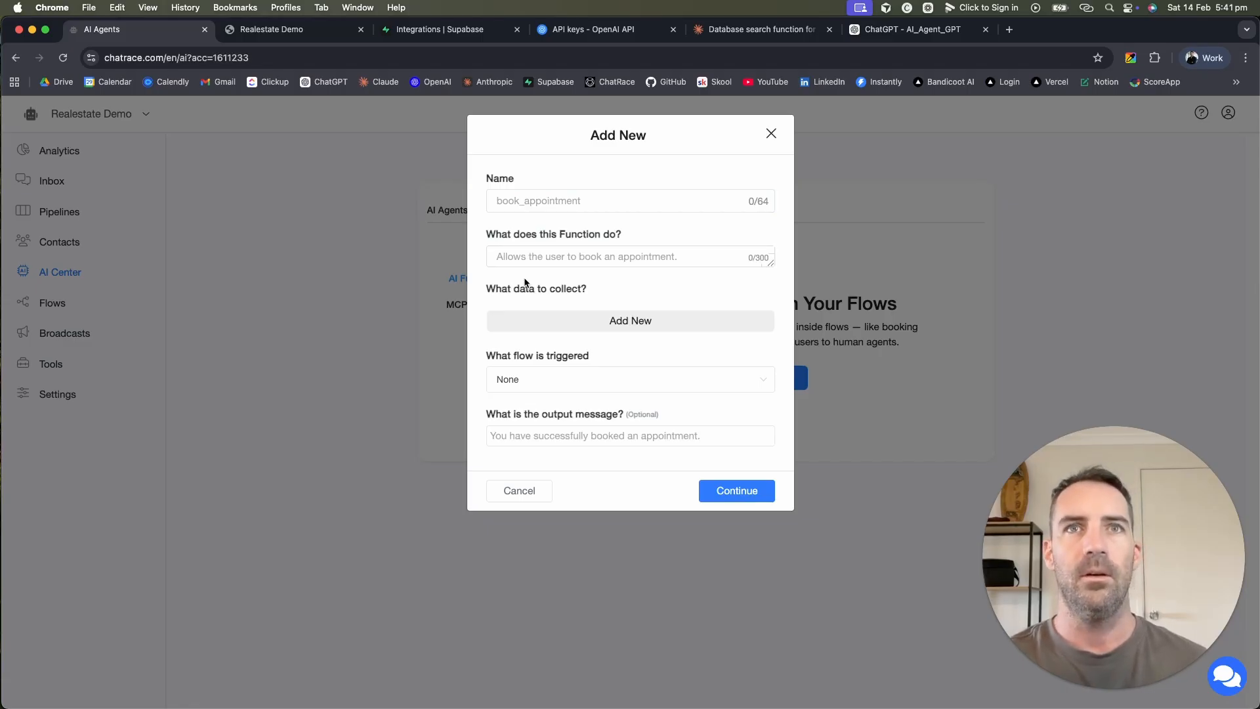
Step: Add two data-to-collect rows, then delete both, leaving the form empty
left_click(590, 325)
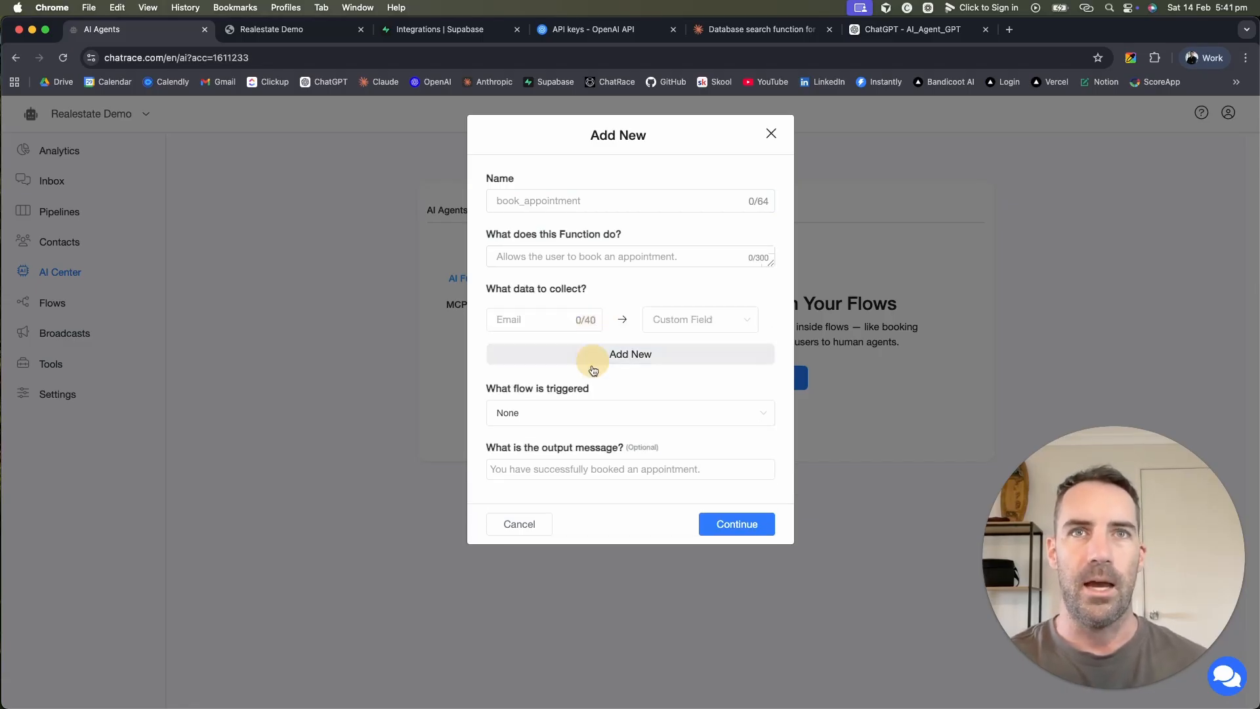
left_click(592, 355)
left_click(712, 321)
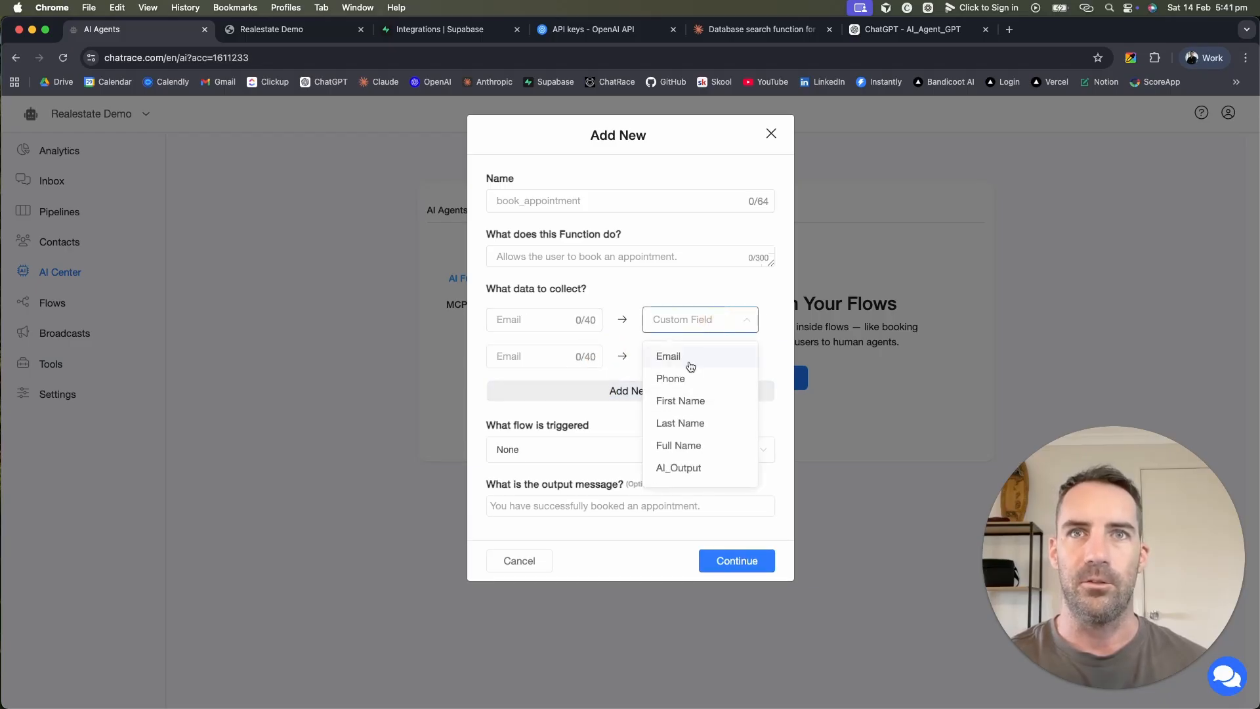
left_click(631, 303)
left_click(520, 319)
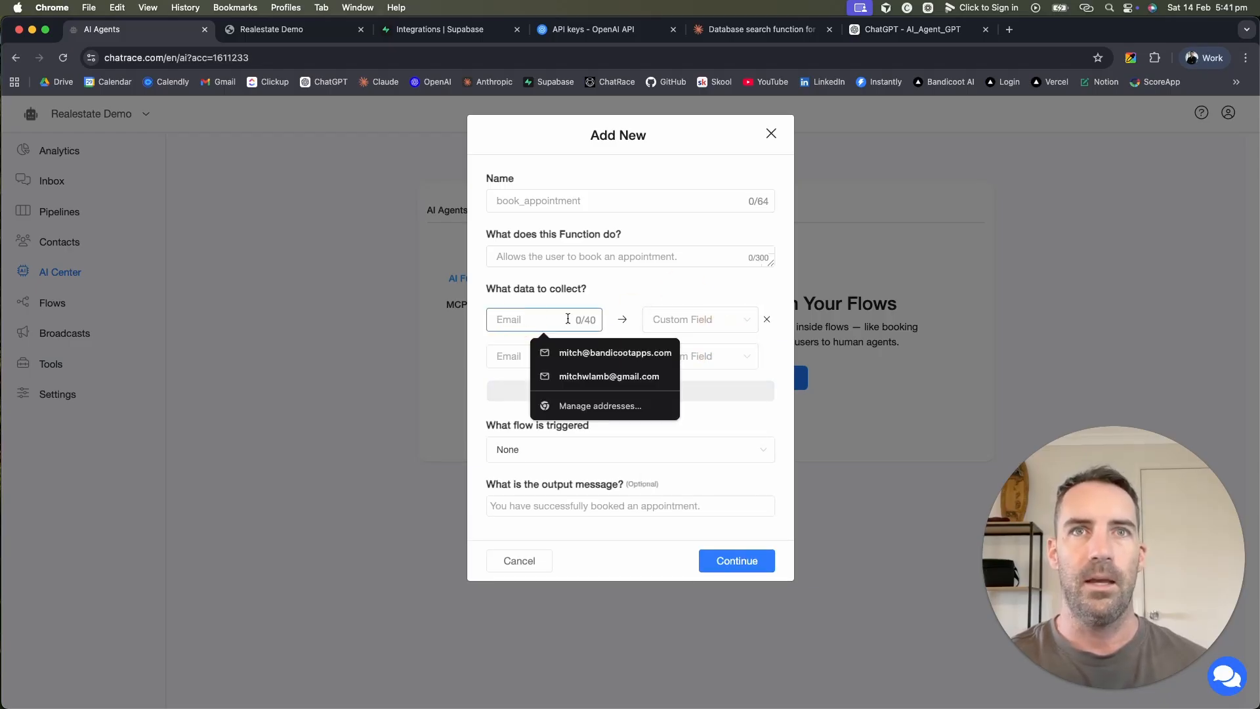
left_click(682, 288)
left_click(767, 320)
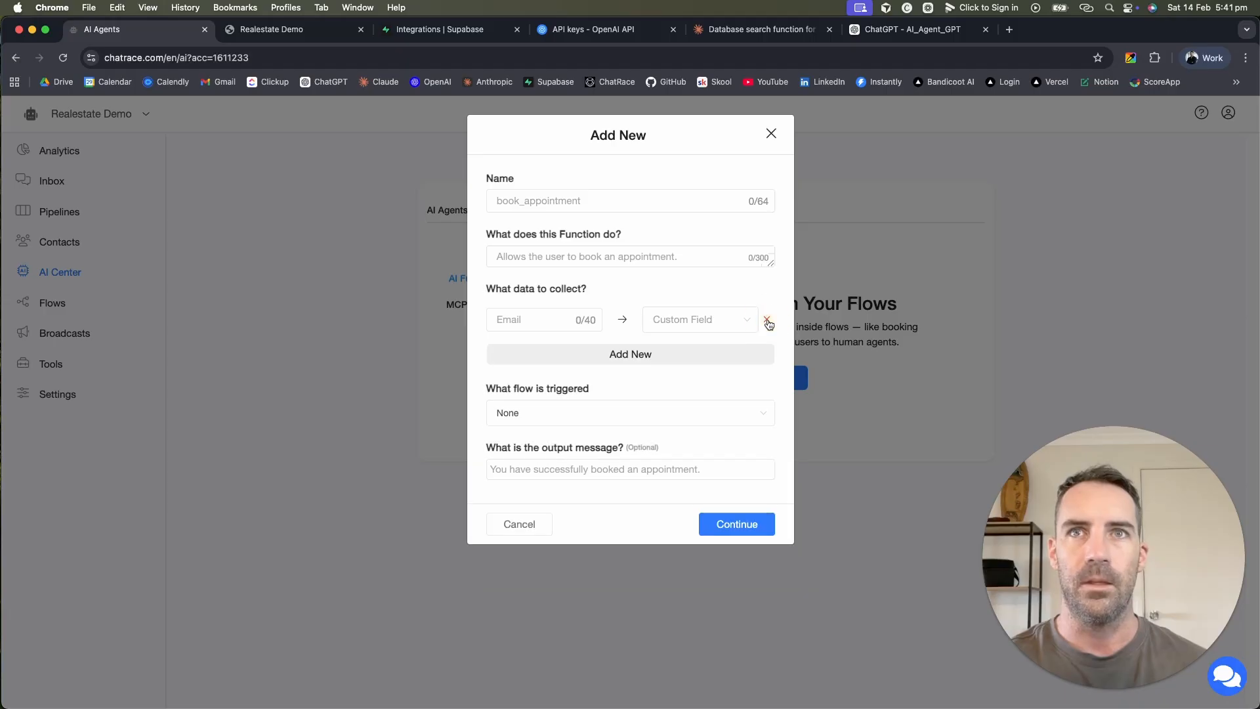
left_click(766, 320)
left_click(764, 32)
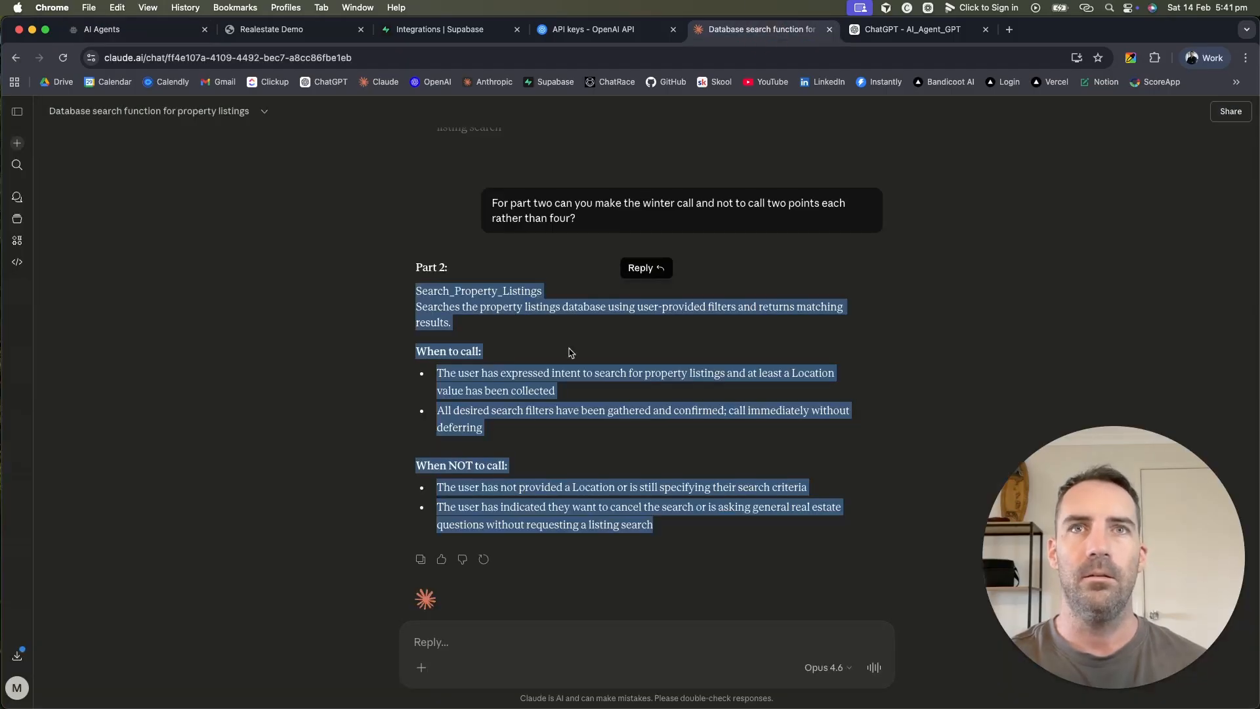
Step: Copy the name Search_Property_Listings from Claude's Part 1 and return to the Chatrace form
scroll(569, 353, "up", 5)
scroll(570, 353, "up", 2)
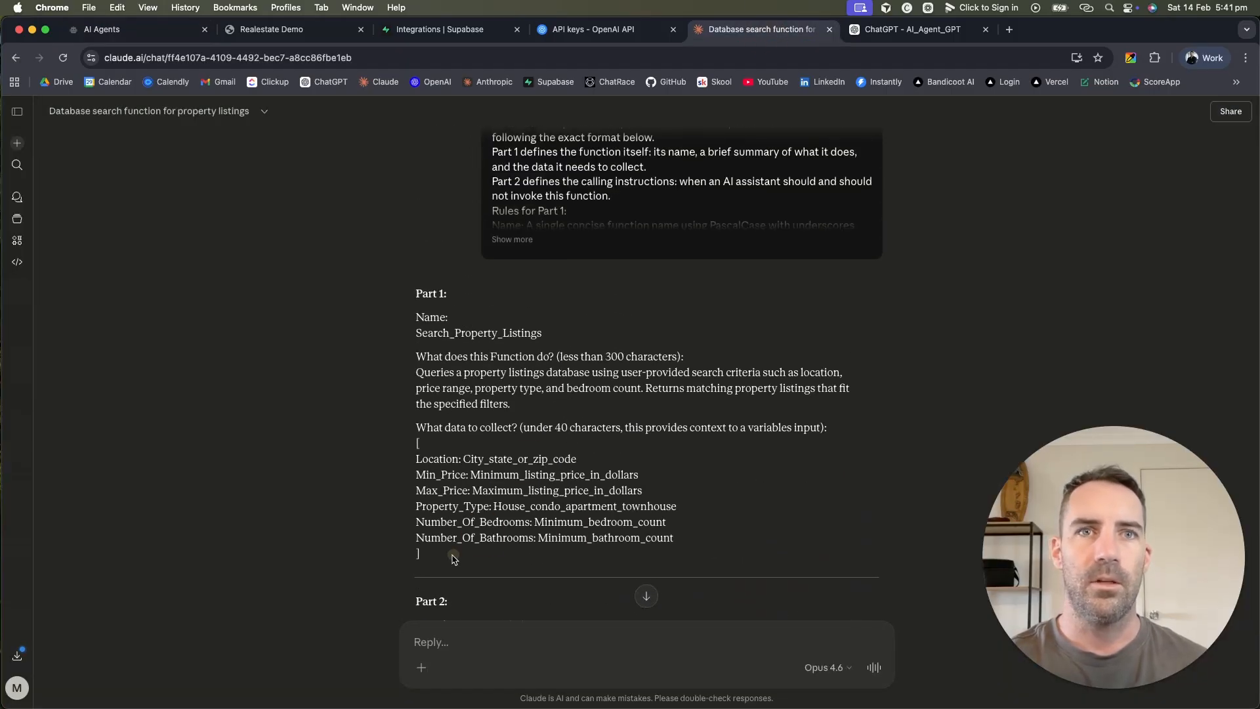
left_click_drag(449, 555, 389, 462)
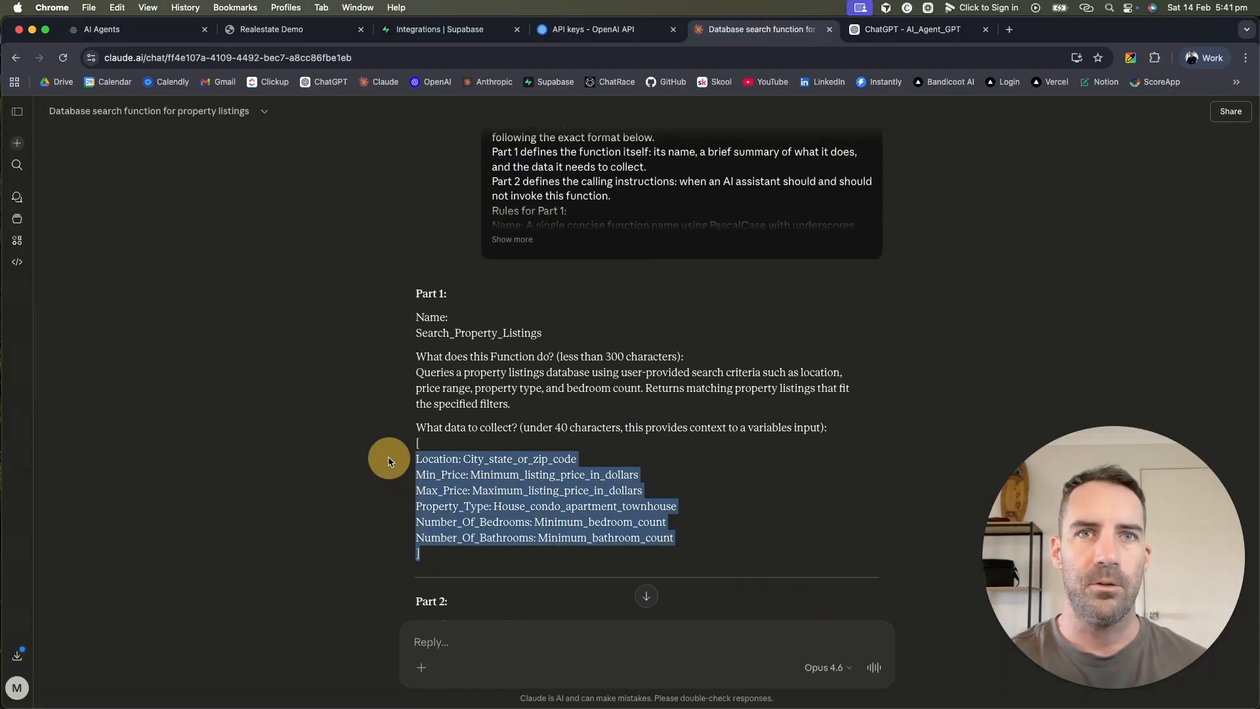
left_click(609, 458)
scroll(612, 462, "up", 1)
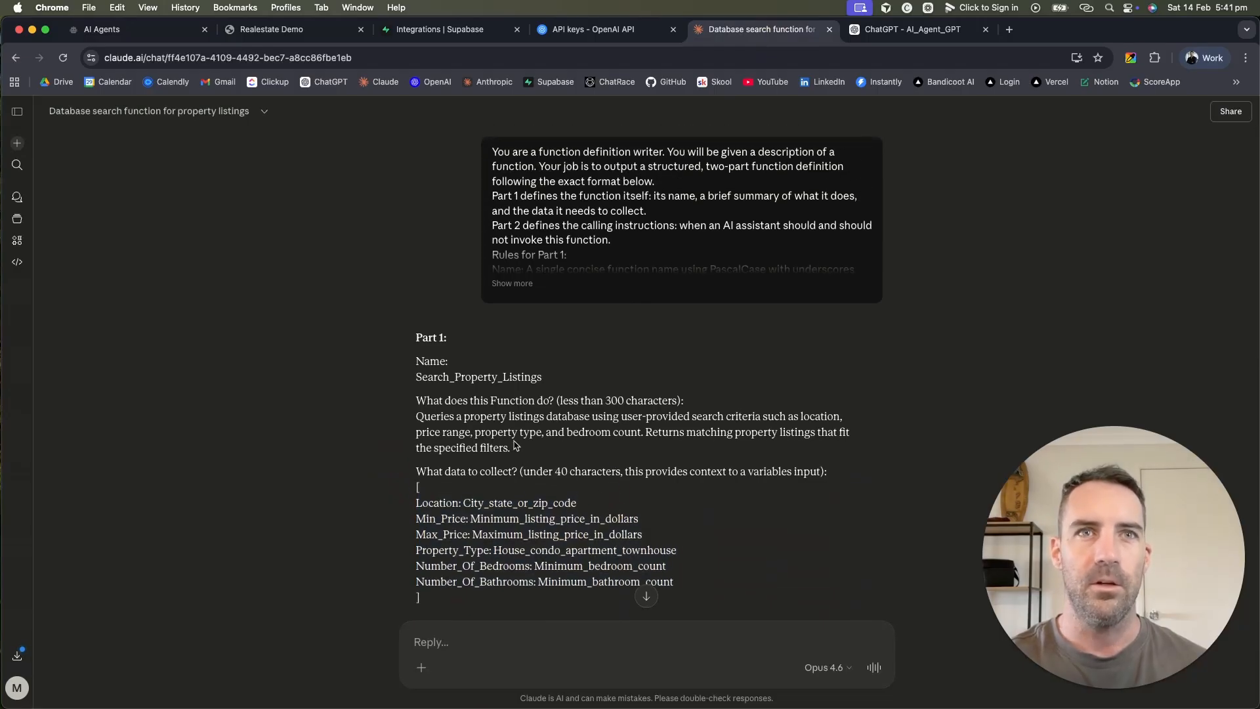
double_click(465, 379)
key("super+c")
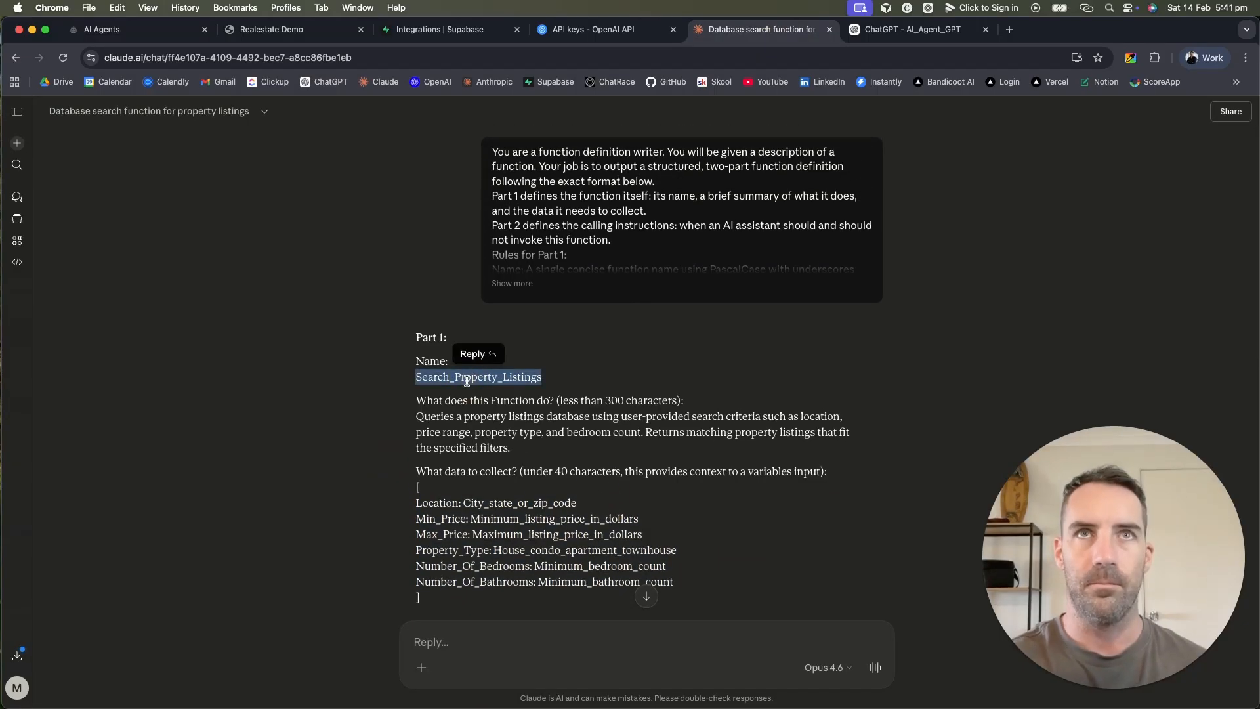
left_click(136, 38)
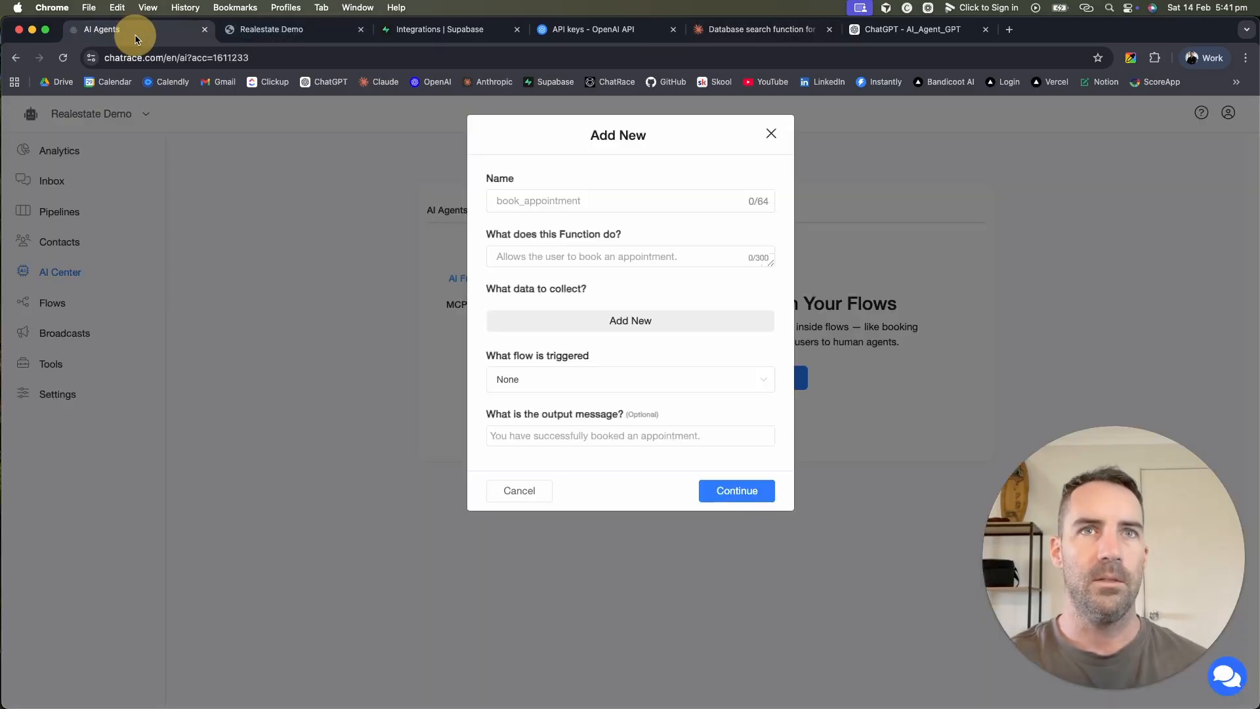
Step: Paste Search_Property_Listings as the function name and copy Claude's description paragraph
left_click(600, 195)
key("super+v")
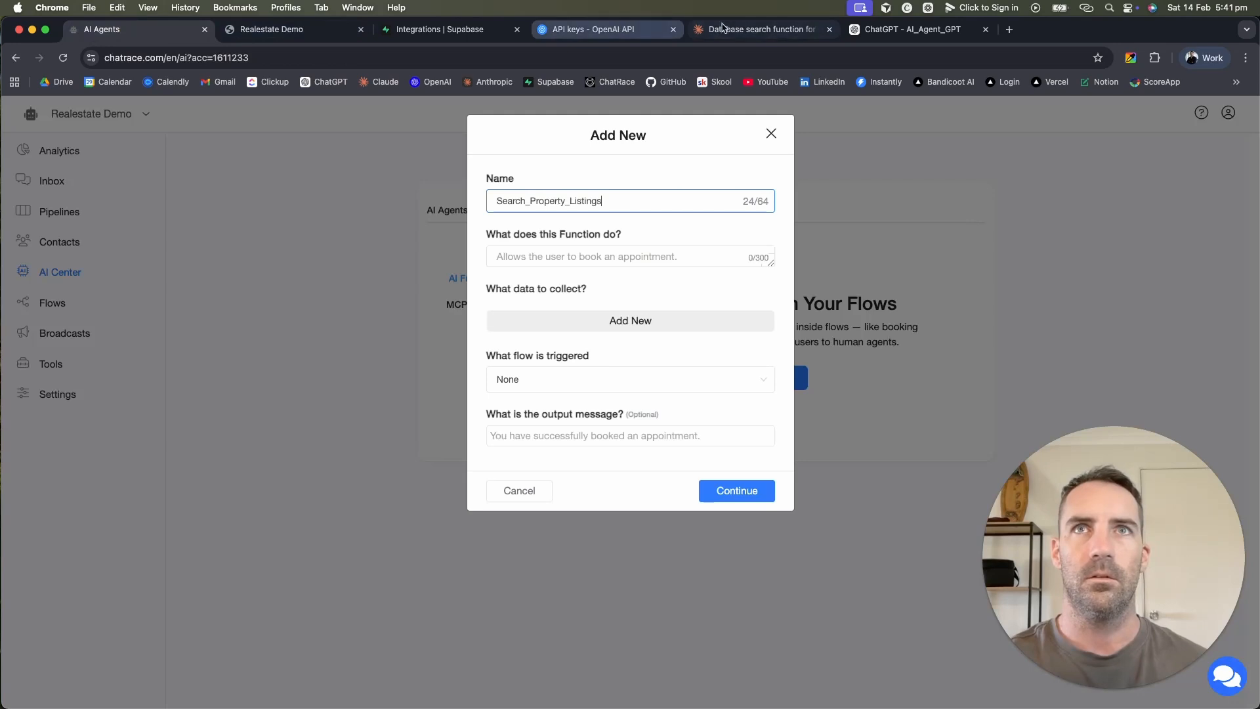
left_click(765, 29)
left_click_drag(523, 453, 393, 425)
key("super+c")
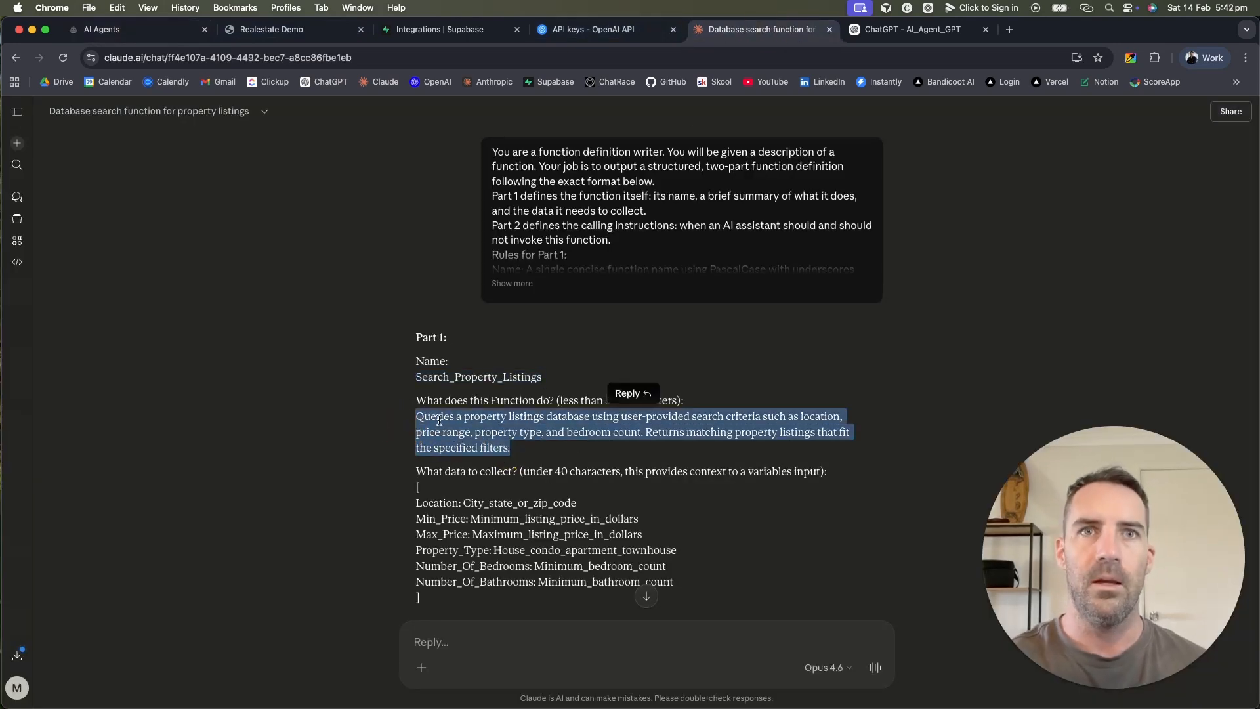
left_click(516, 436)
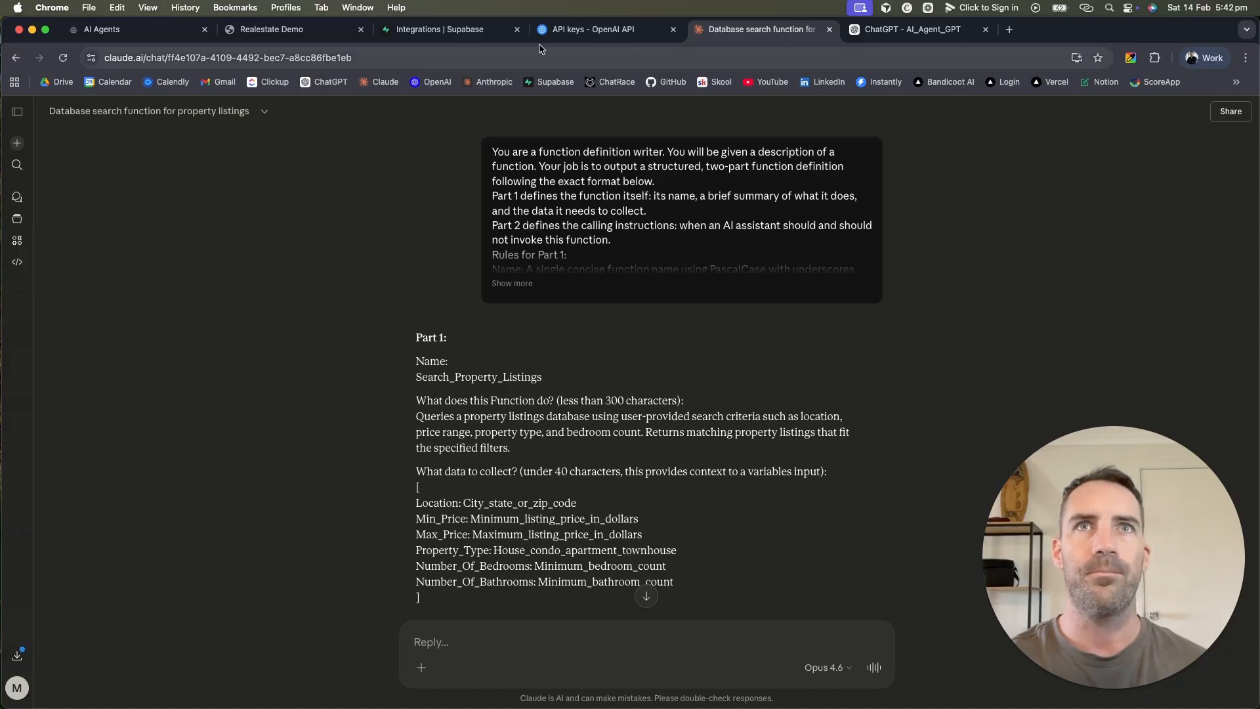
Step: Paste the property-listings query description into 'What does this Function do?'
left_click(145, 30)
left_click(561, 257)
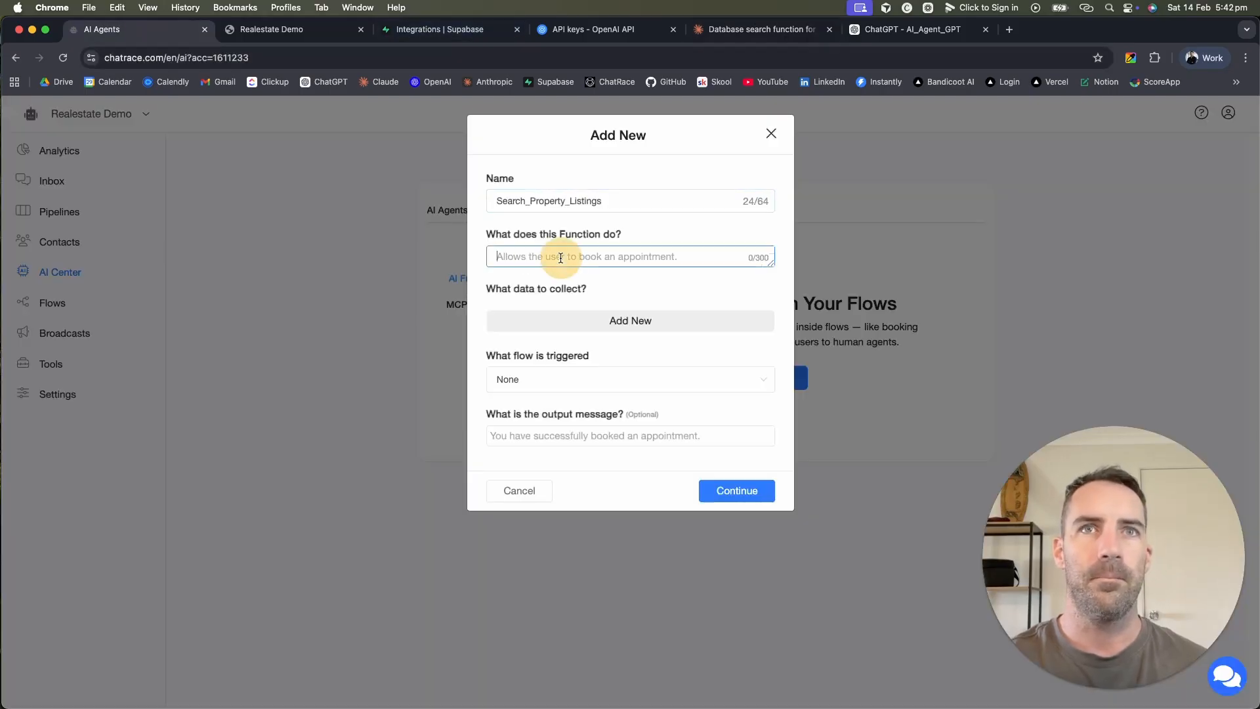
key("super+v")
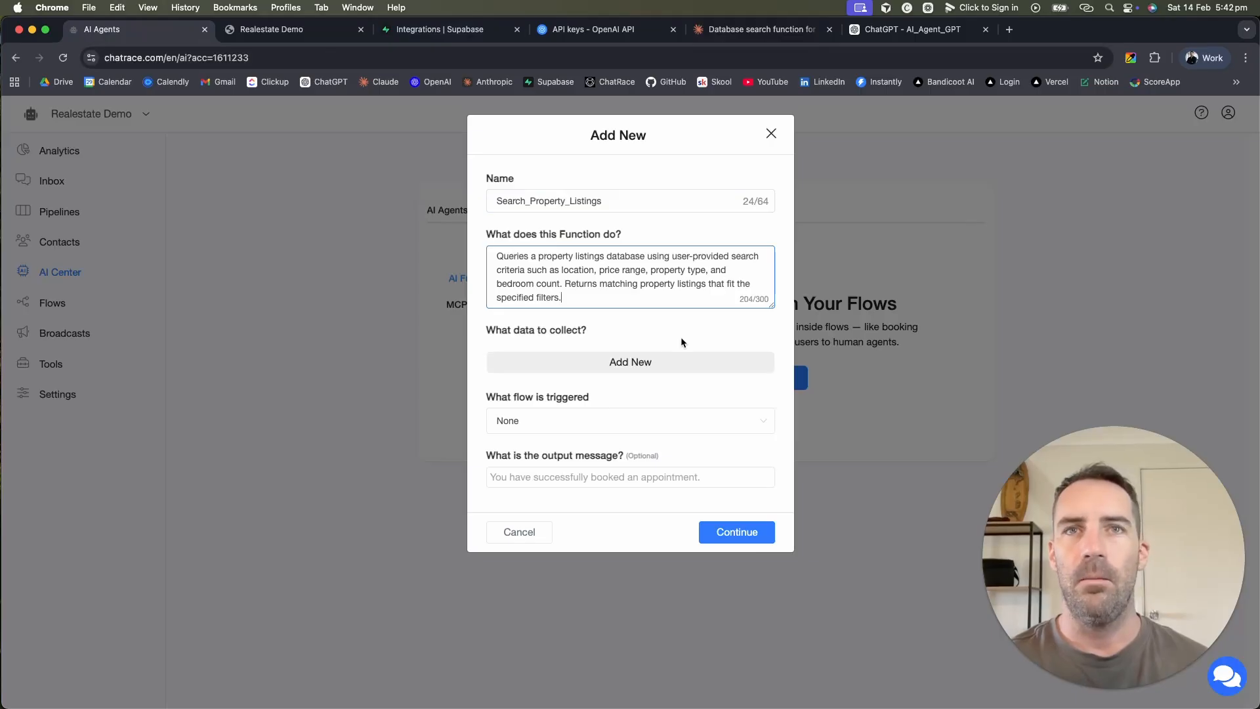
left_click_drag(483, 332, 619, 339)
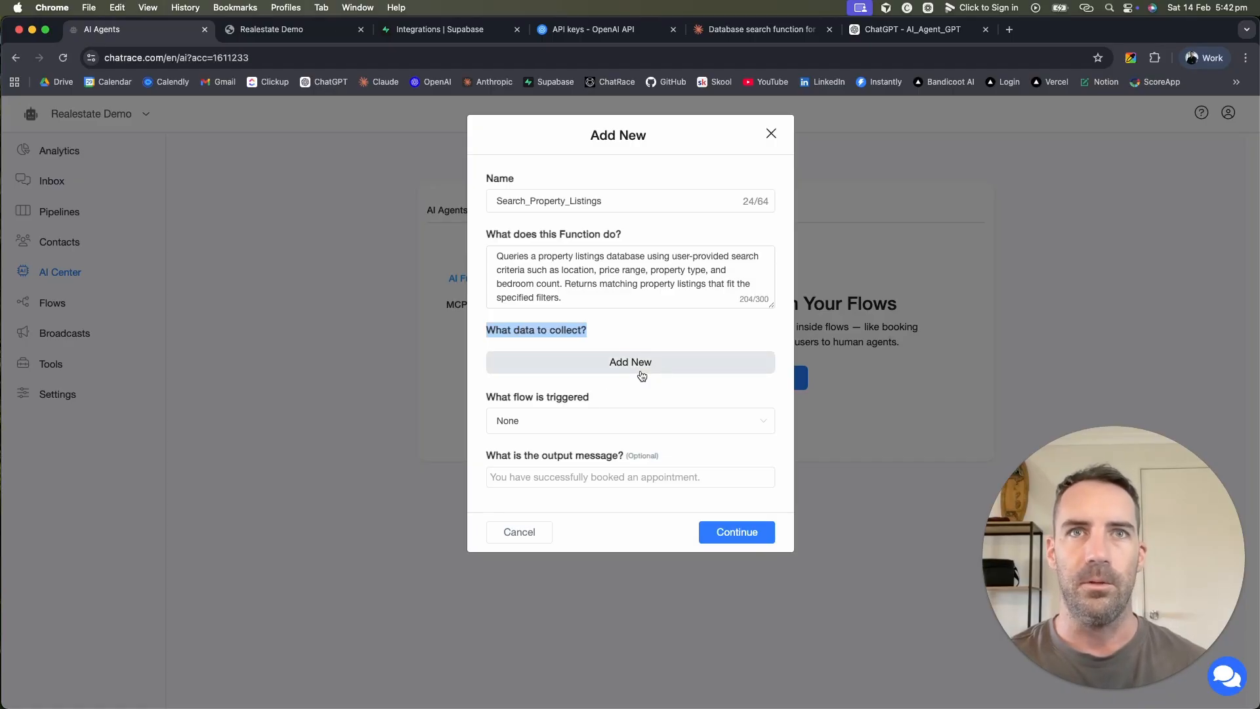
left_click(750, 33)
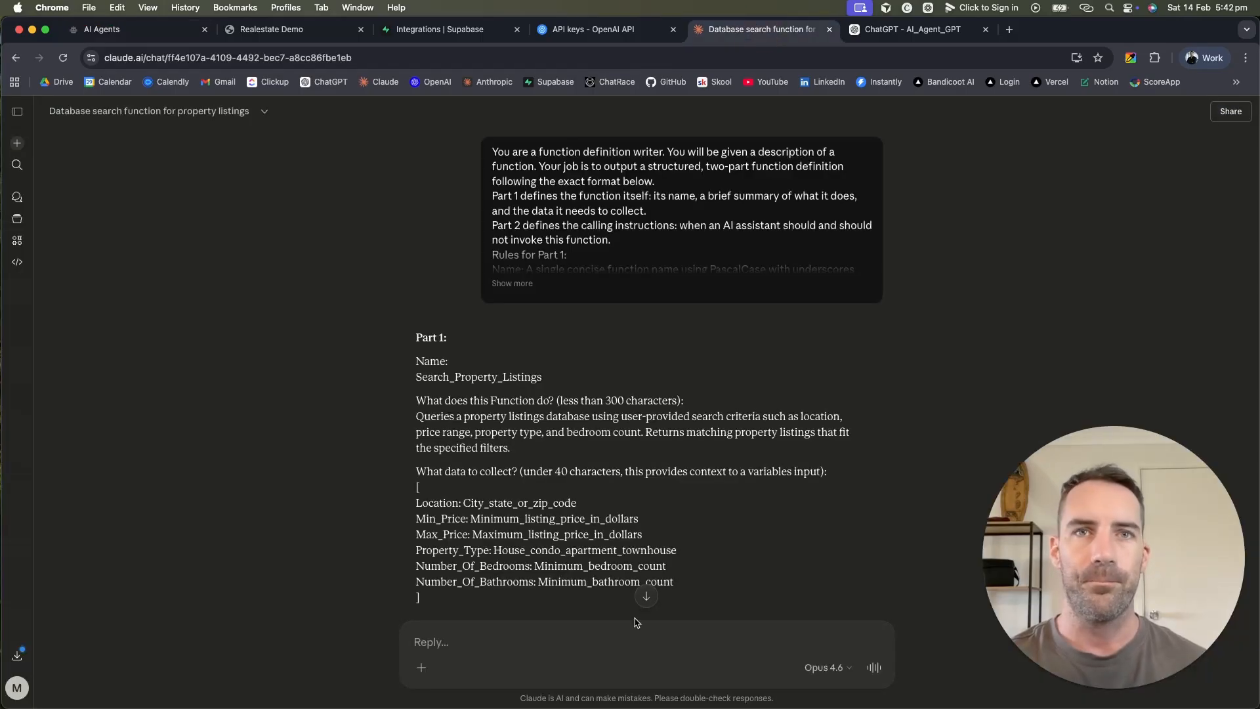
Step: Review and select Claude's six data fields: Location, Min/Max price, bedrooms, bathrooms, property type
scroll(685, 517, "down", 3)
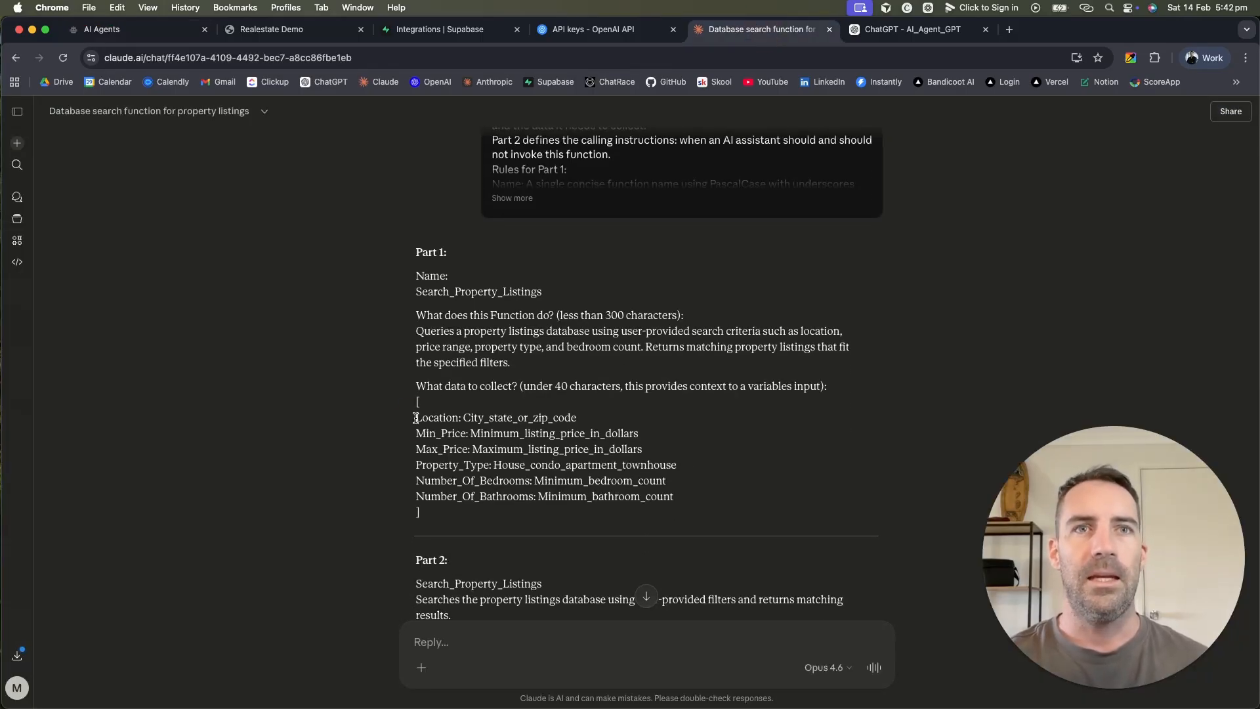
left_click_drag(415, 418, 672, 499)
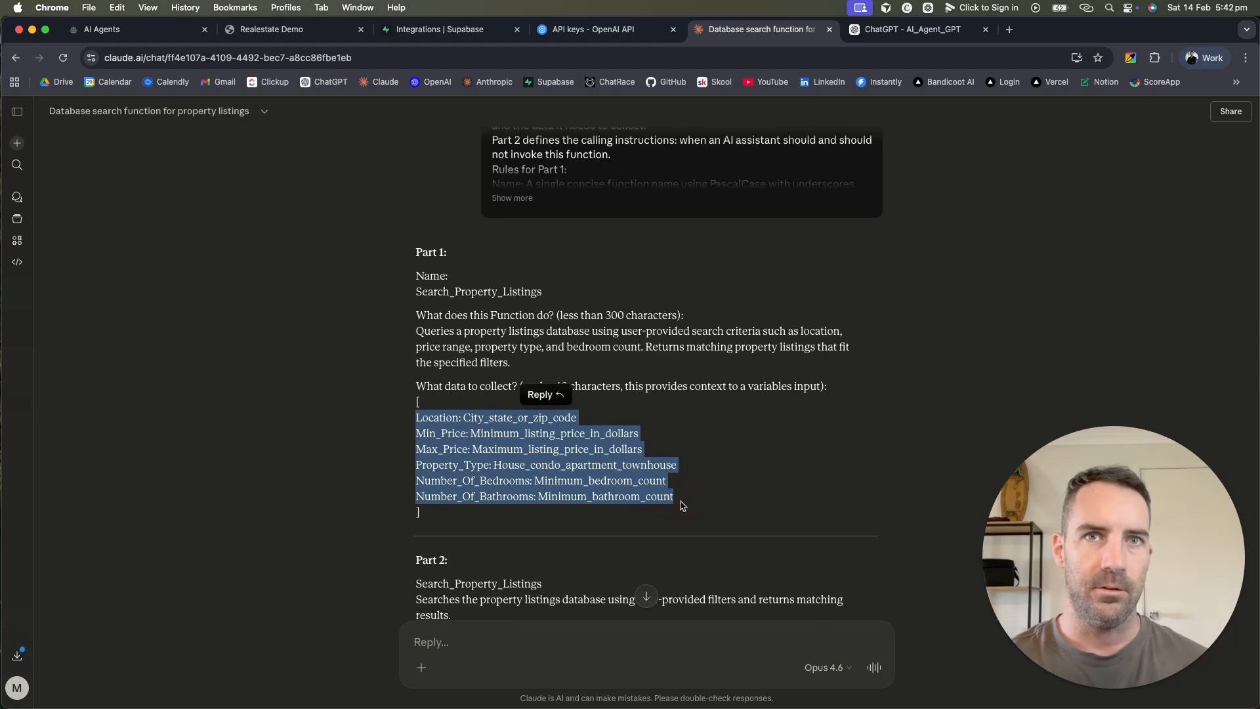
left_click(687, 468)
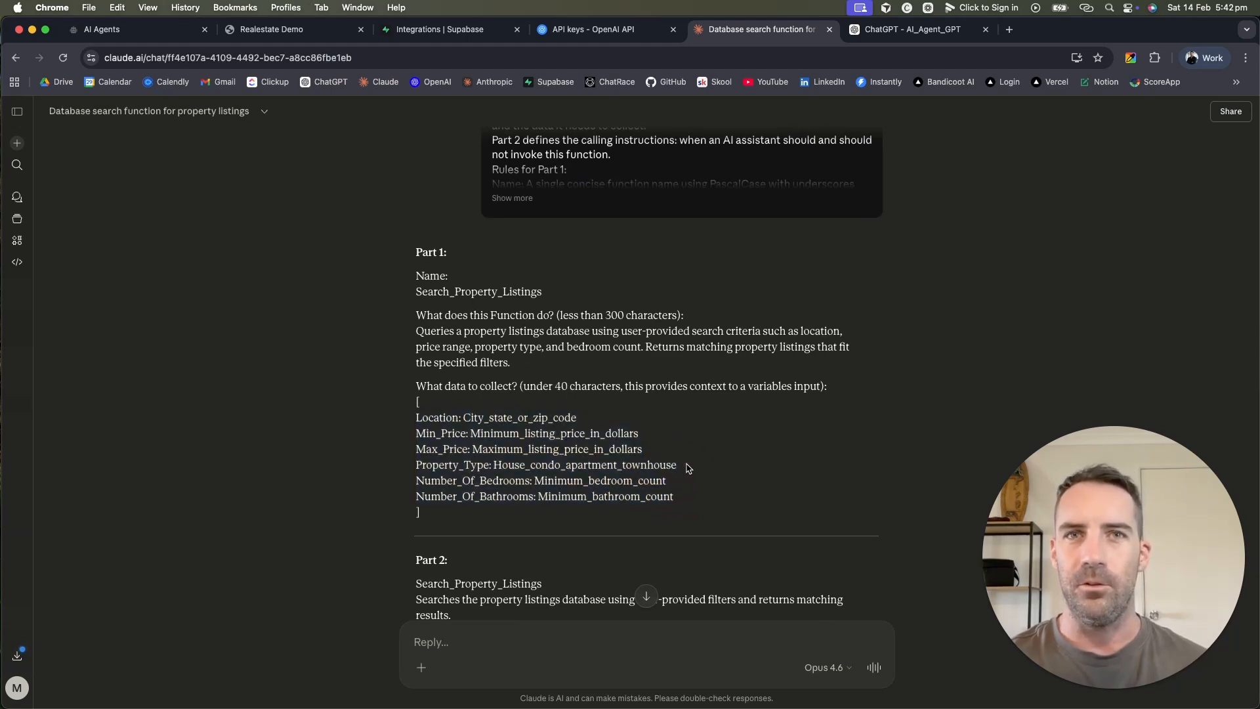
left_click_drag(630, 452, 446, 435)
left_click(707, 460)
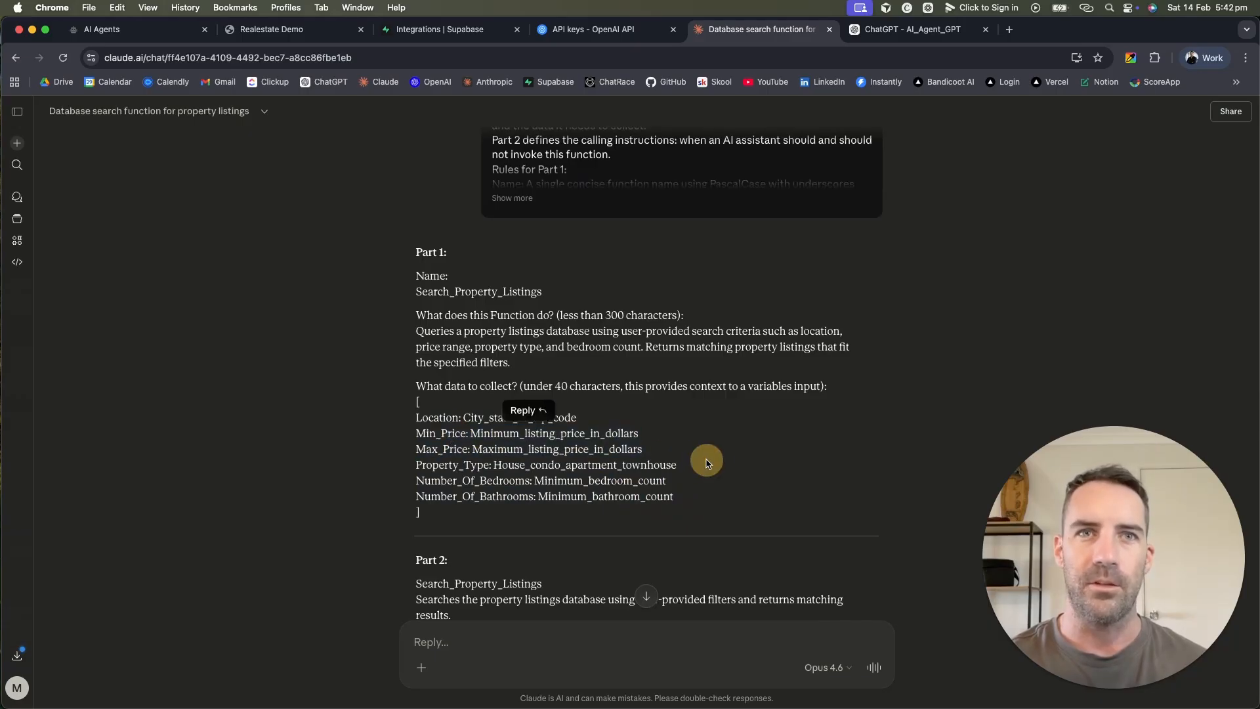
left_click_drag(676, 509, 449, 477)
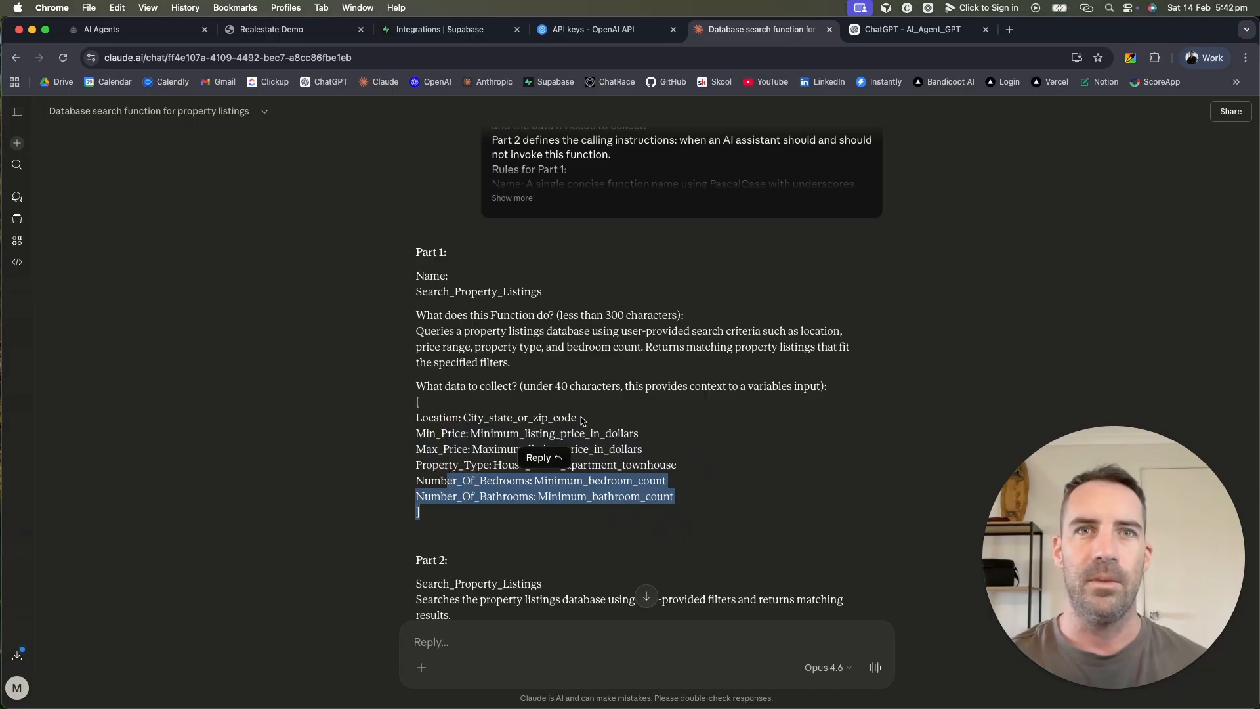
left_click_drag(580, 418, 483, 418)
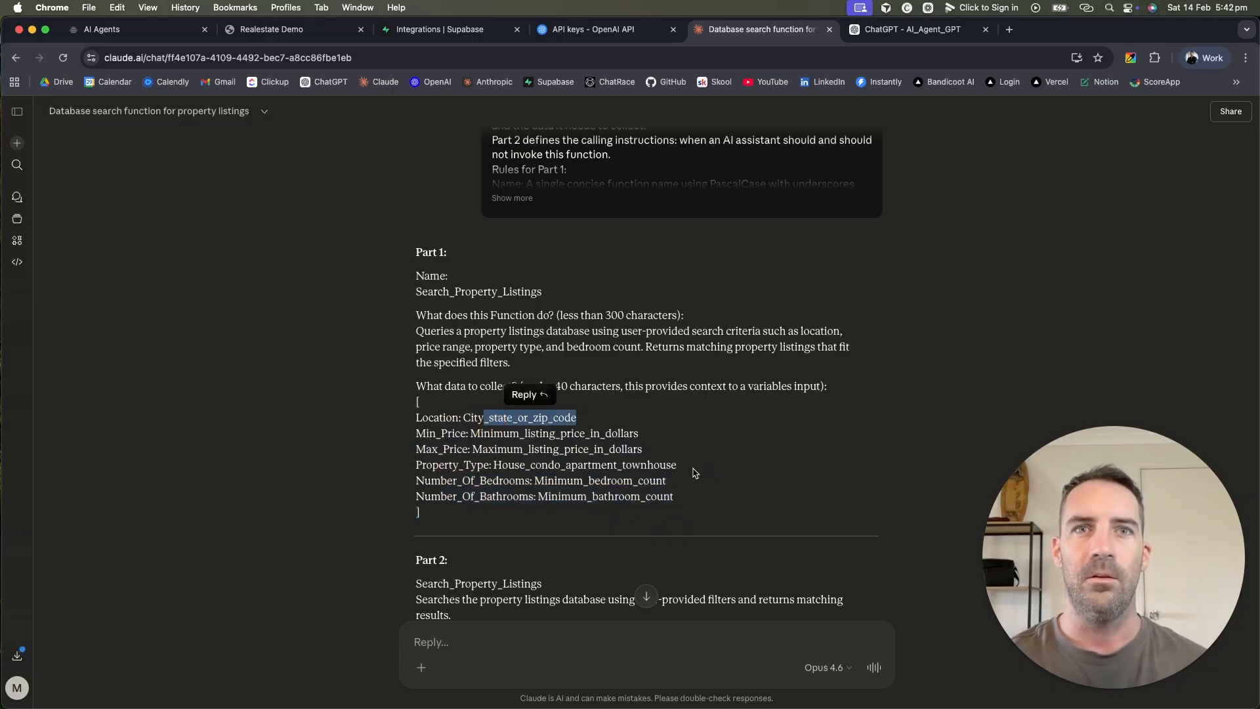
left_click_drag(695, 471, 494, 468)
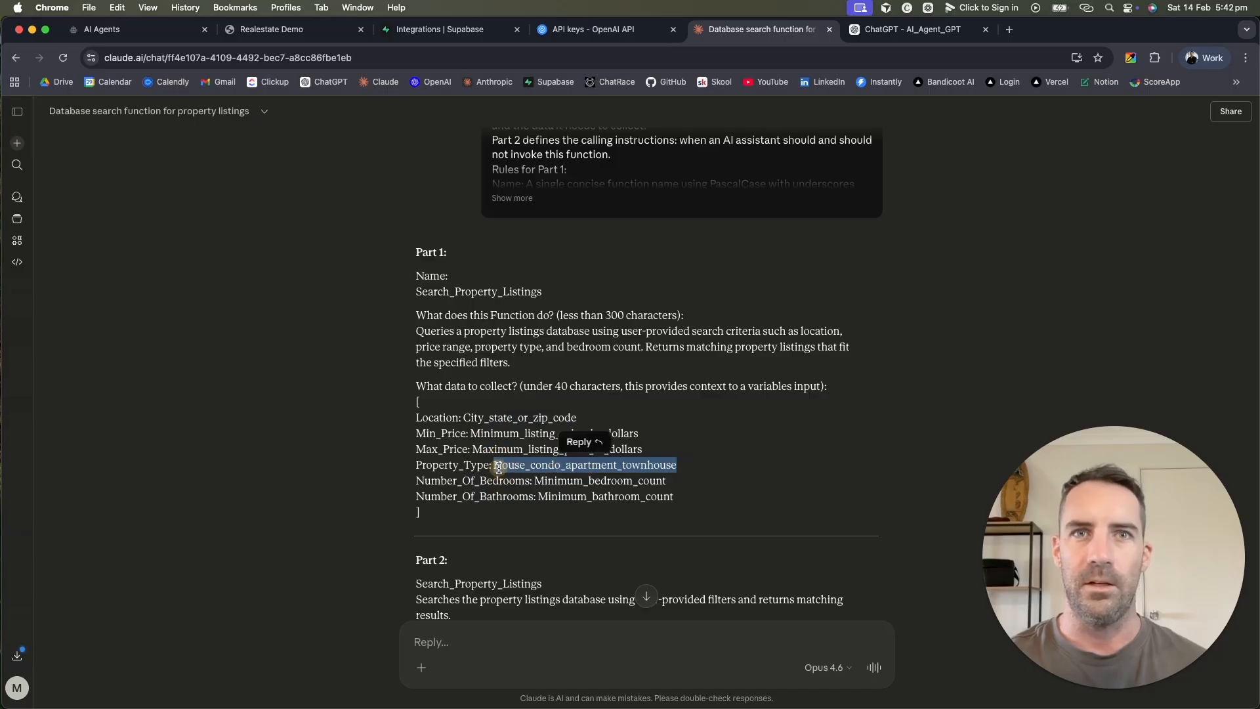
double_click(648, 466)
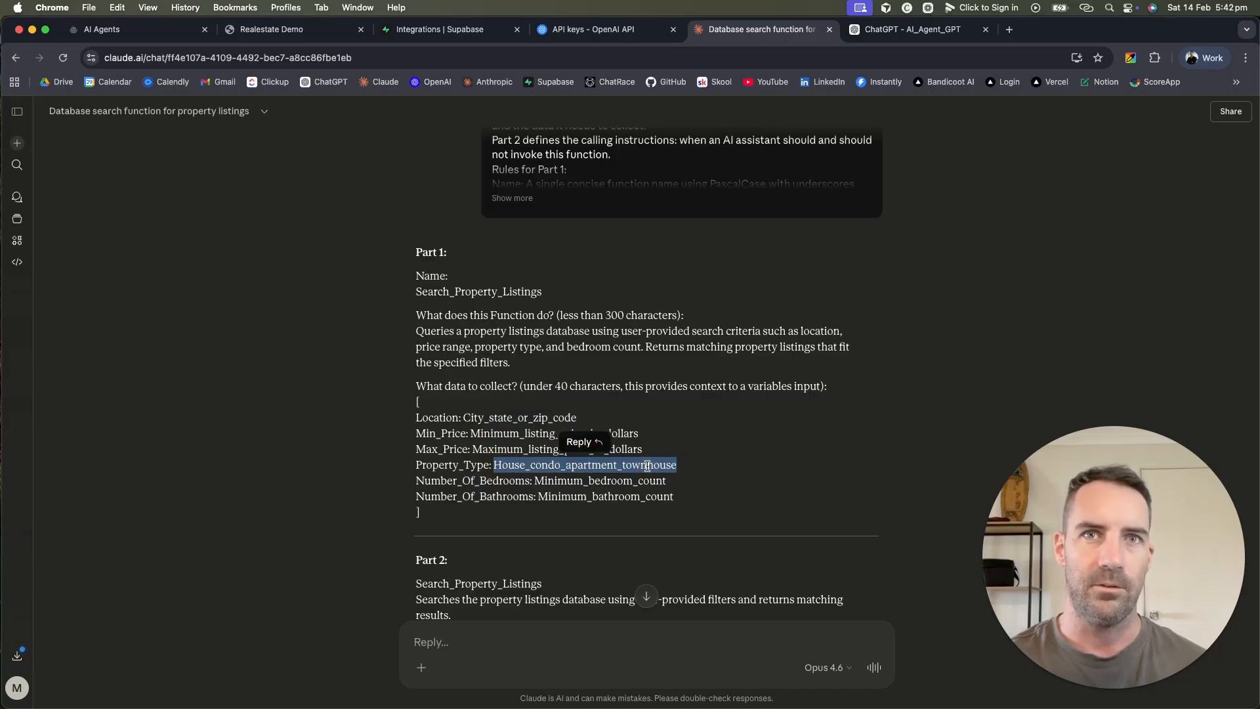
left_click(686, 468)
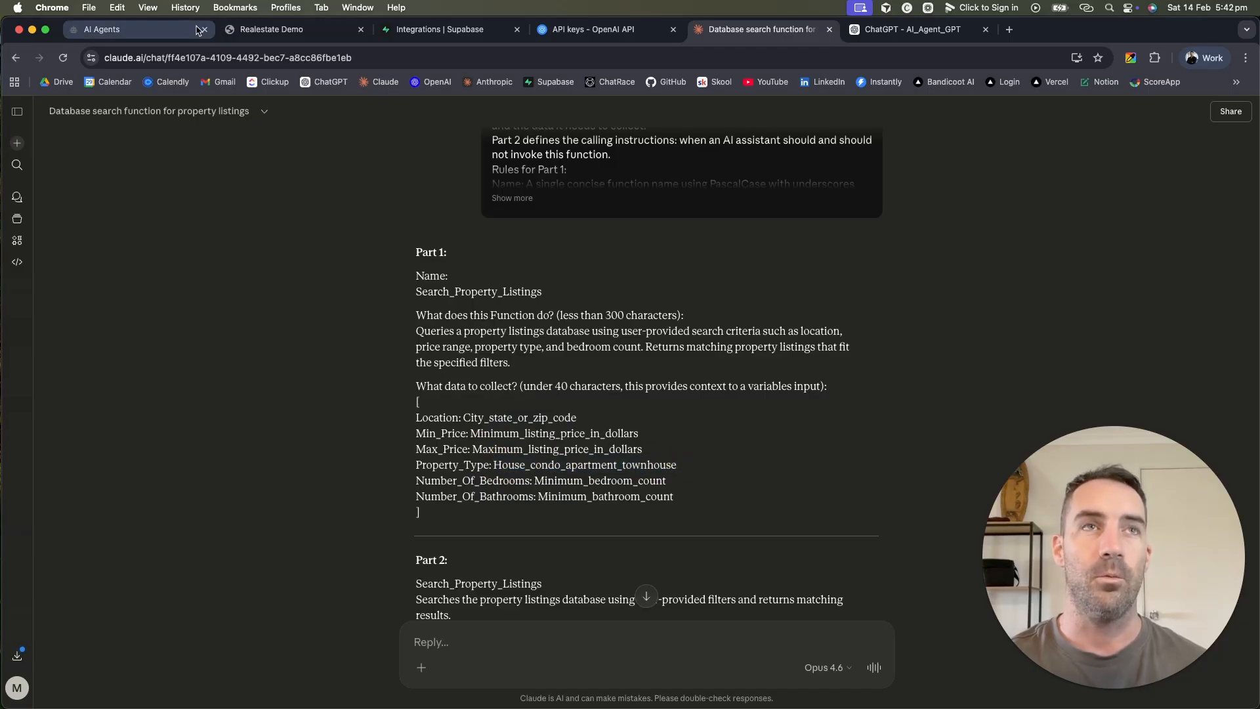
left_click_drag(421, 417, 630, 509)
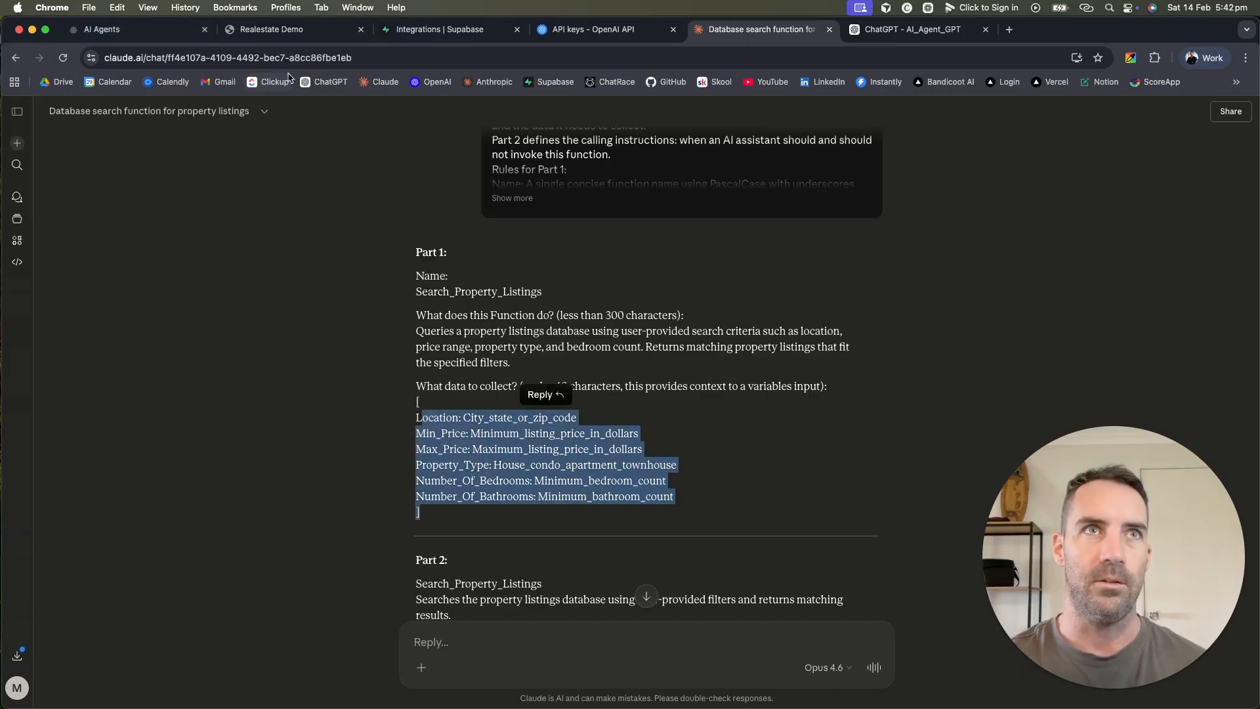
left_click(156, 36)
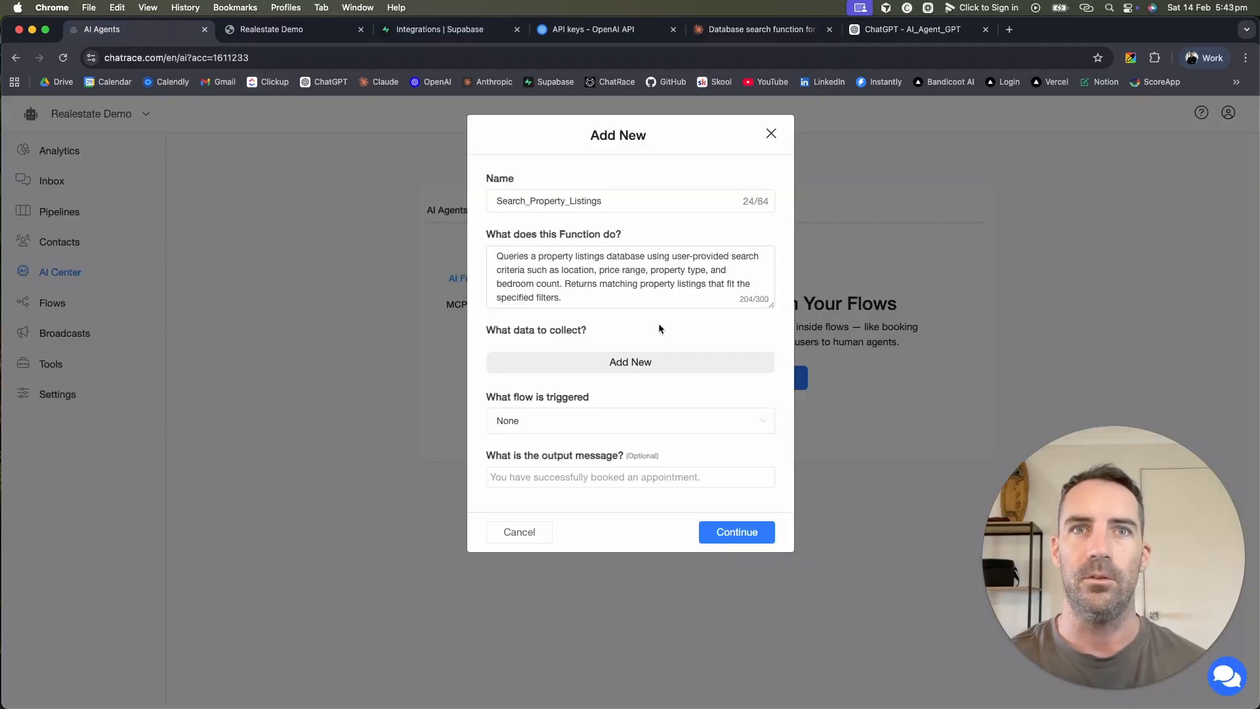
Step: Save the Search_Property_Listings function with its triggered flow left at None
left_click(699, 428)
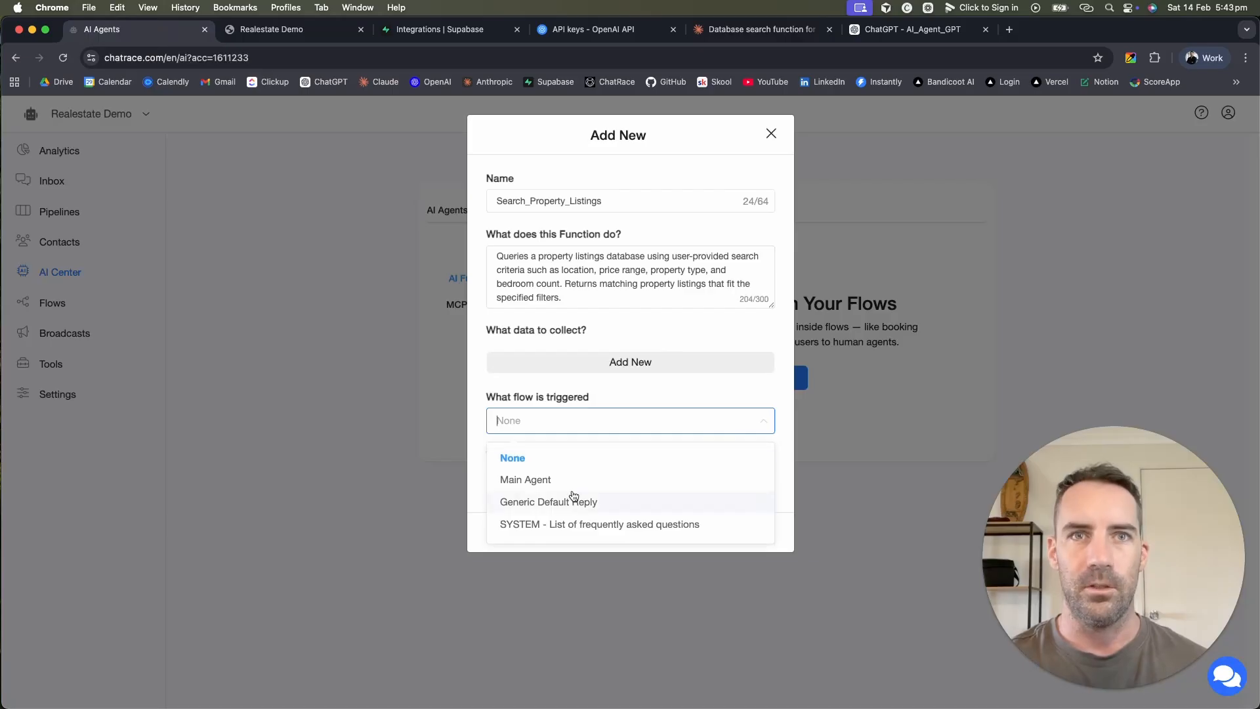
left_click(620, 392)
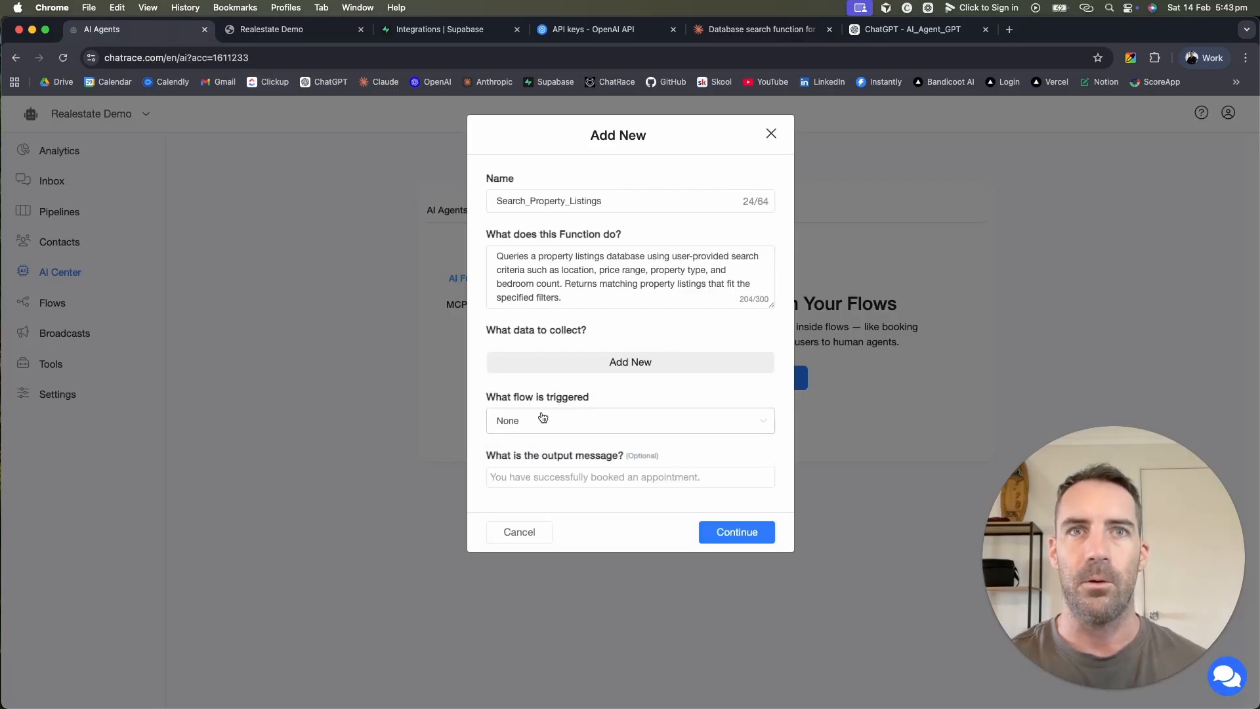
left_click(746, 535)
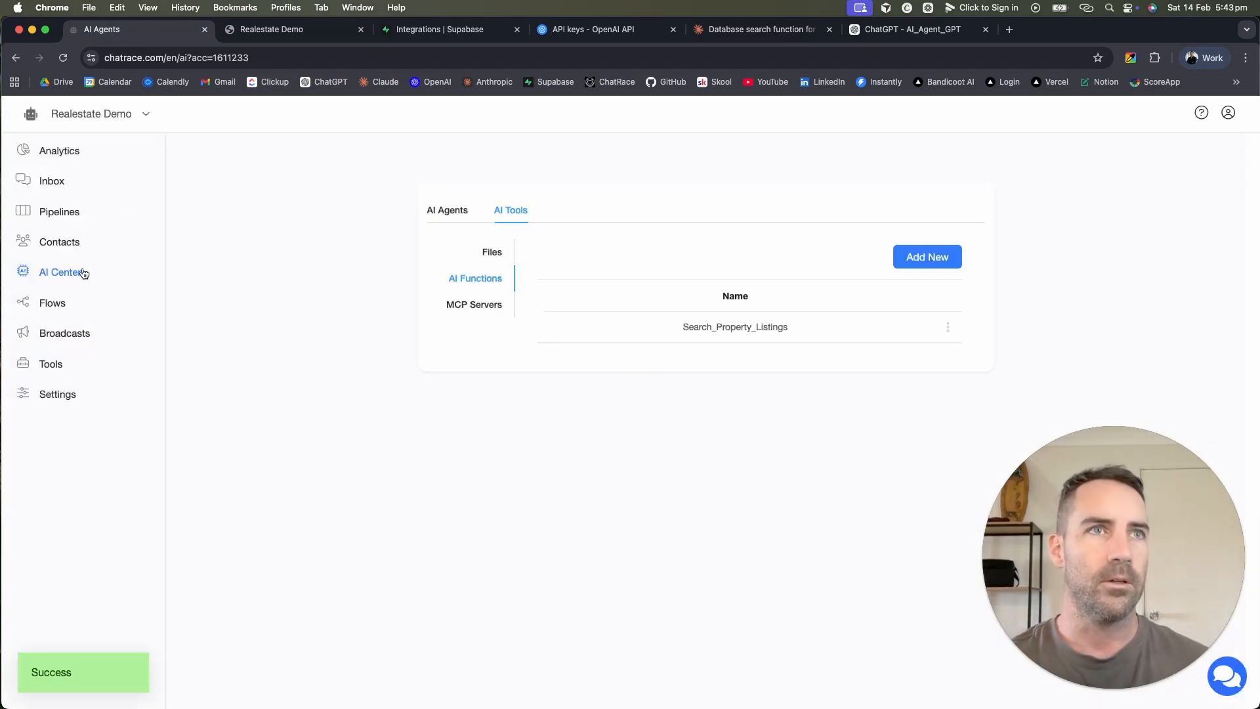
Step: Create and publish a new flow named Product Search
left_click(53, 303)
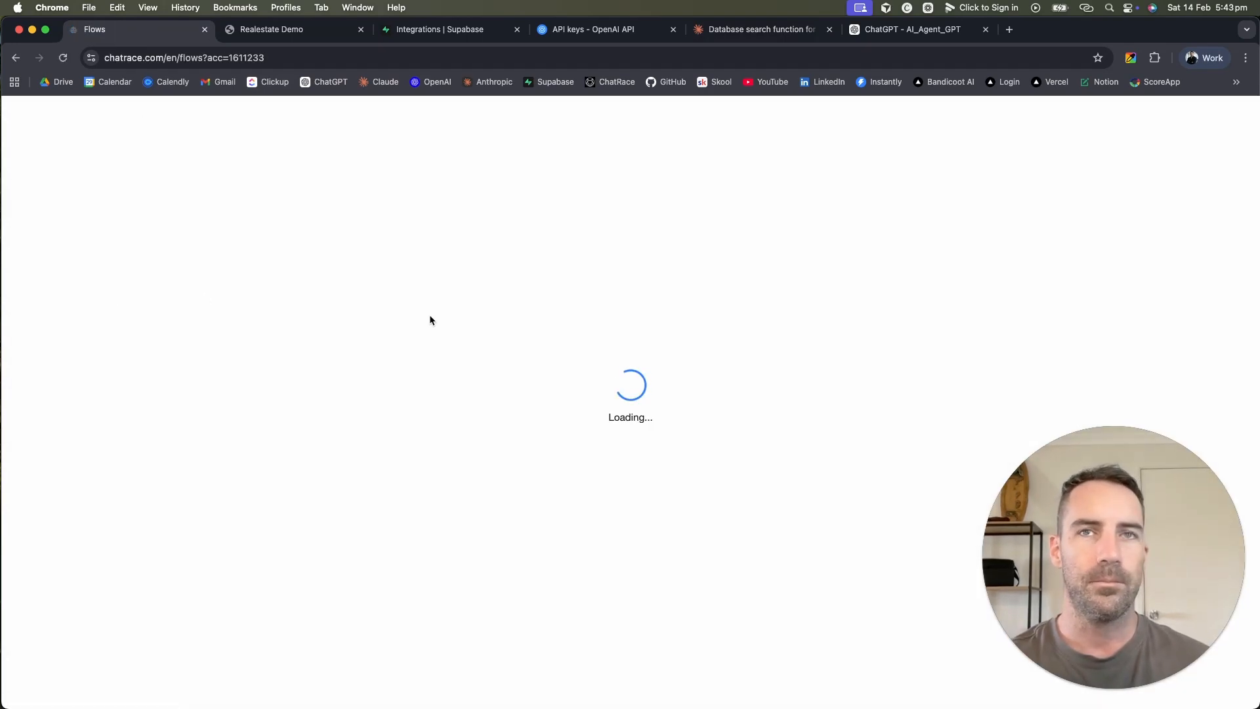
left_click(943, 274)
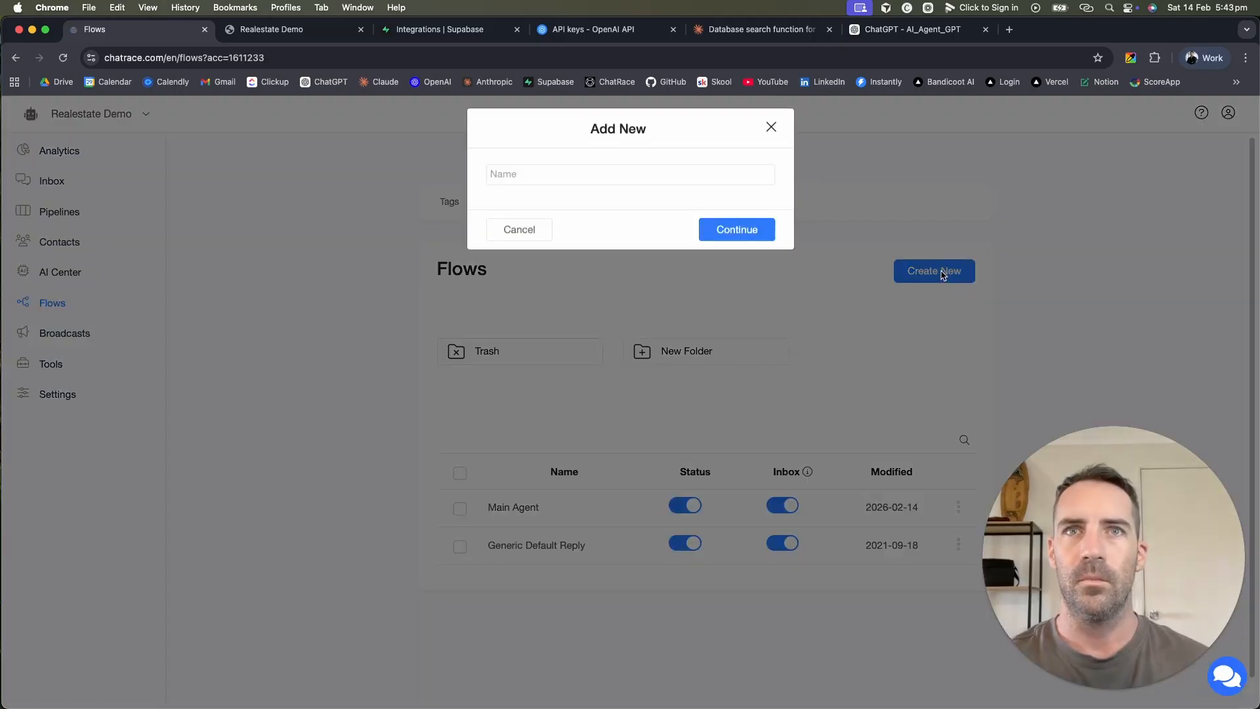
left_click(738, 180)
type("P")
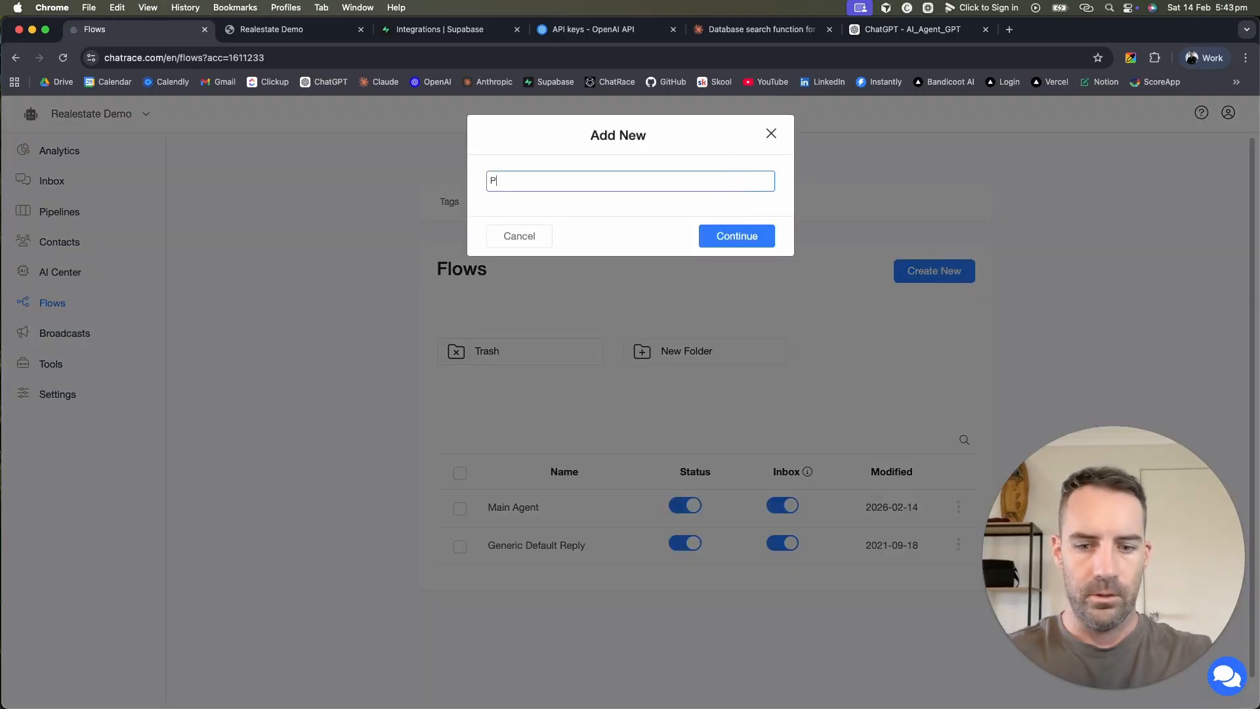
type("roduct ")
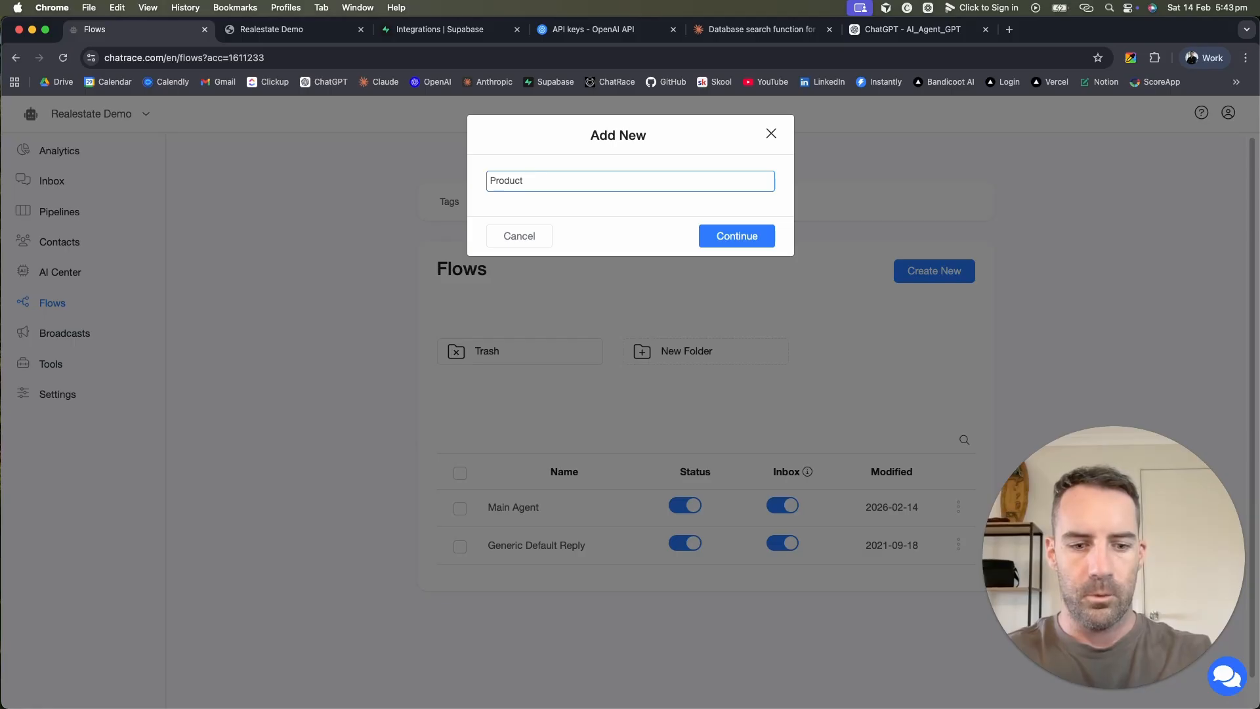
type("Search")
left_click(744, 233)
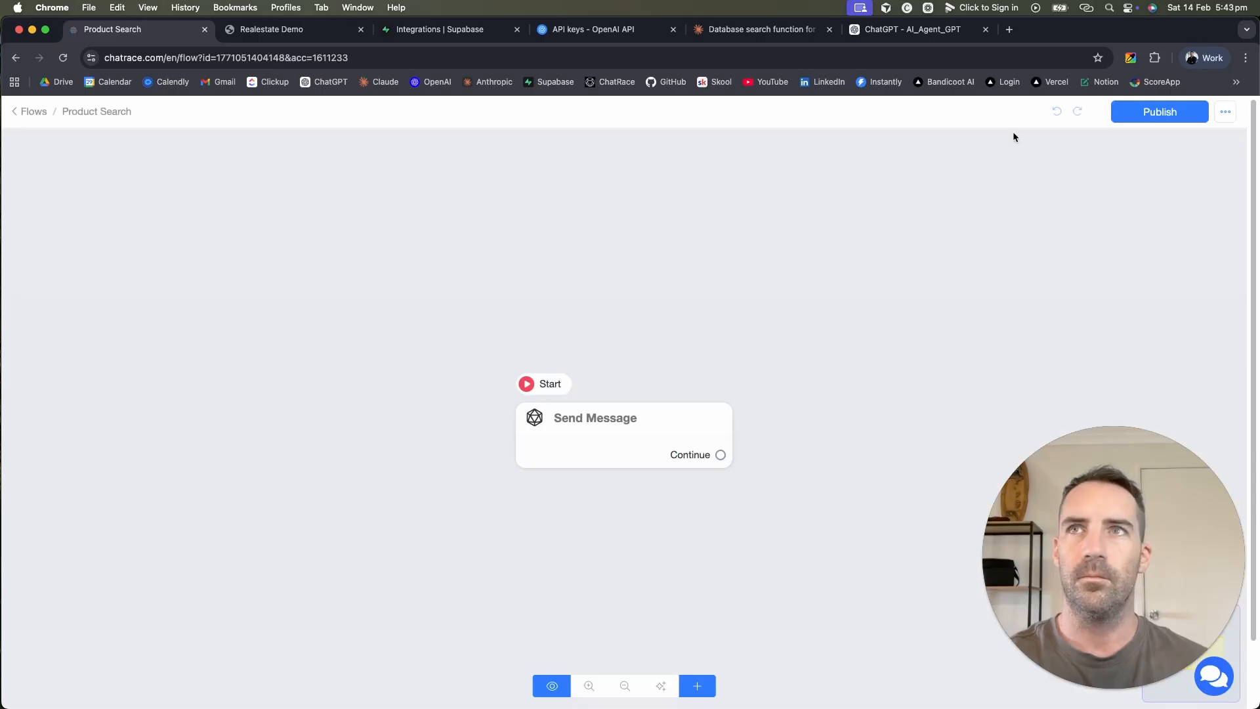
left_click(1156, 113)
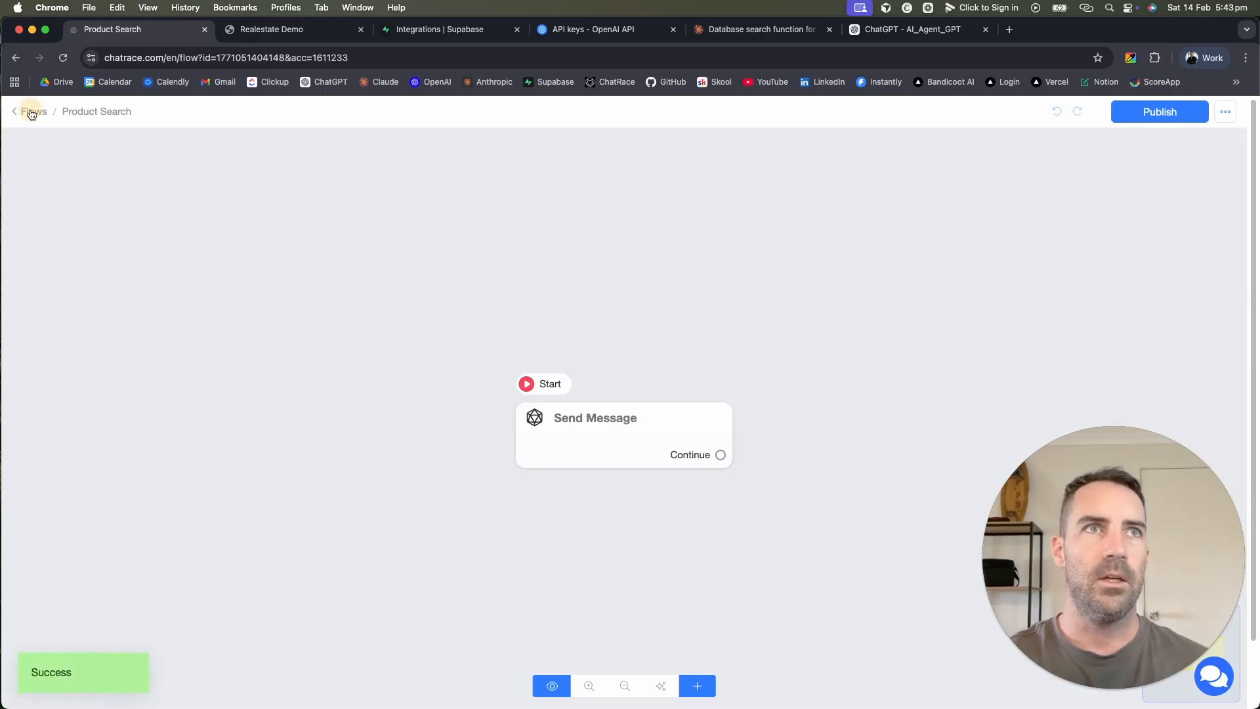
Step: Set Search_Property_Listings to trigger the Product Search flow and save it
left_click(31, 113)
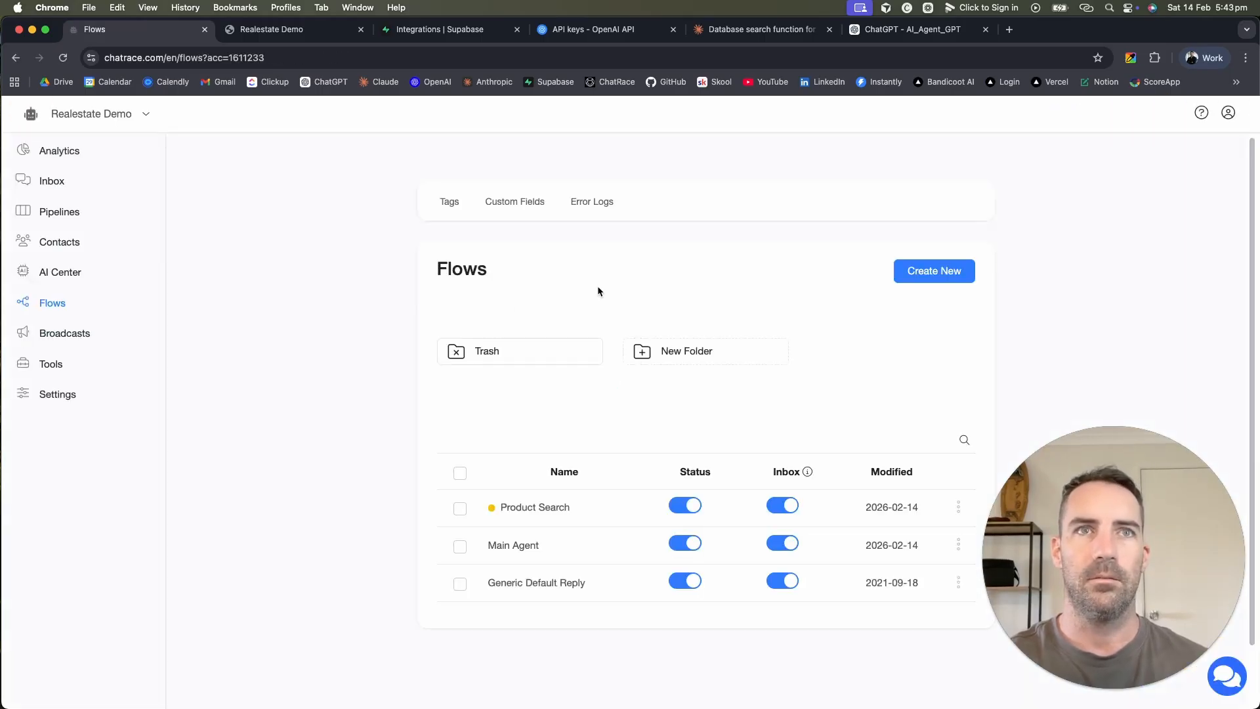
left_click(57, 271)
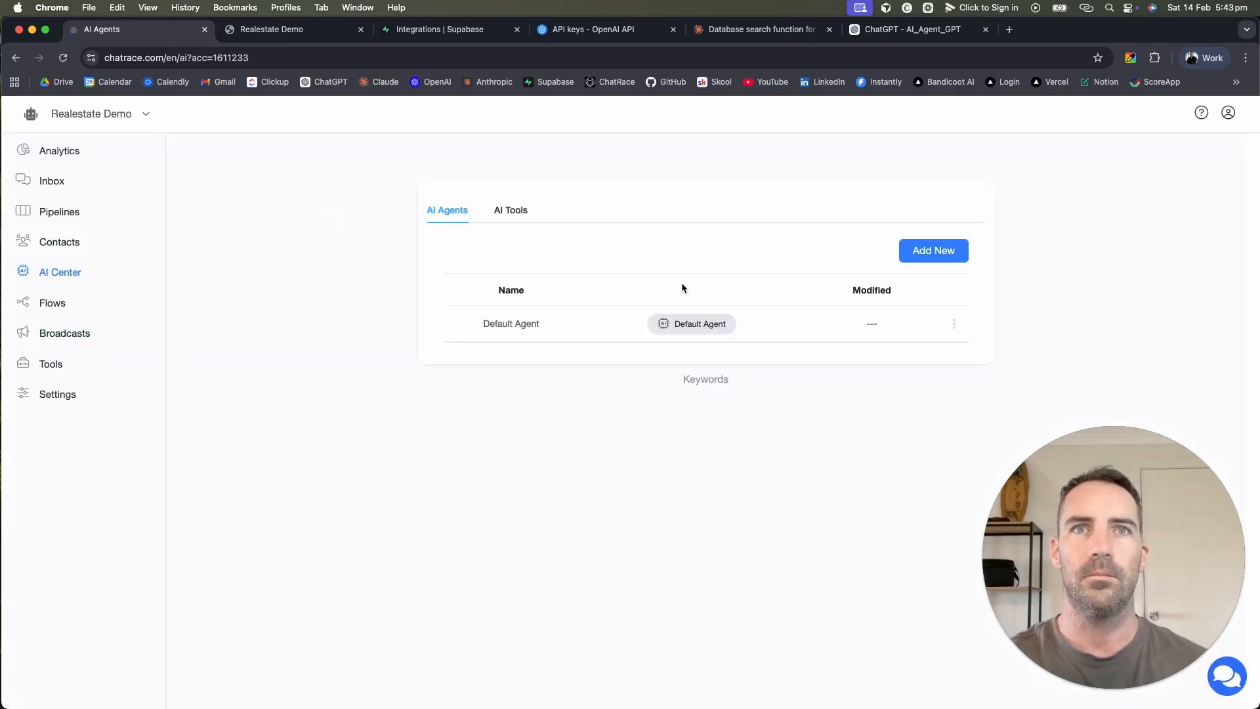
left_click(517, 212)
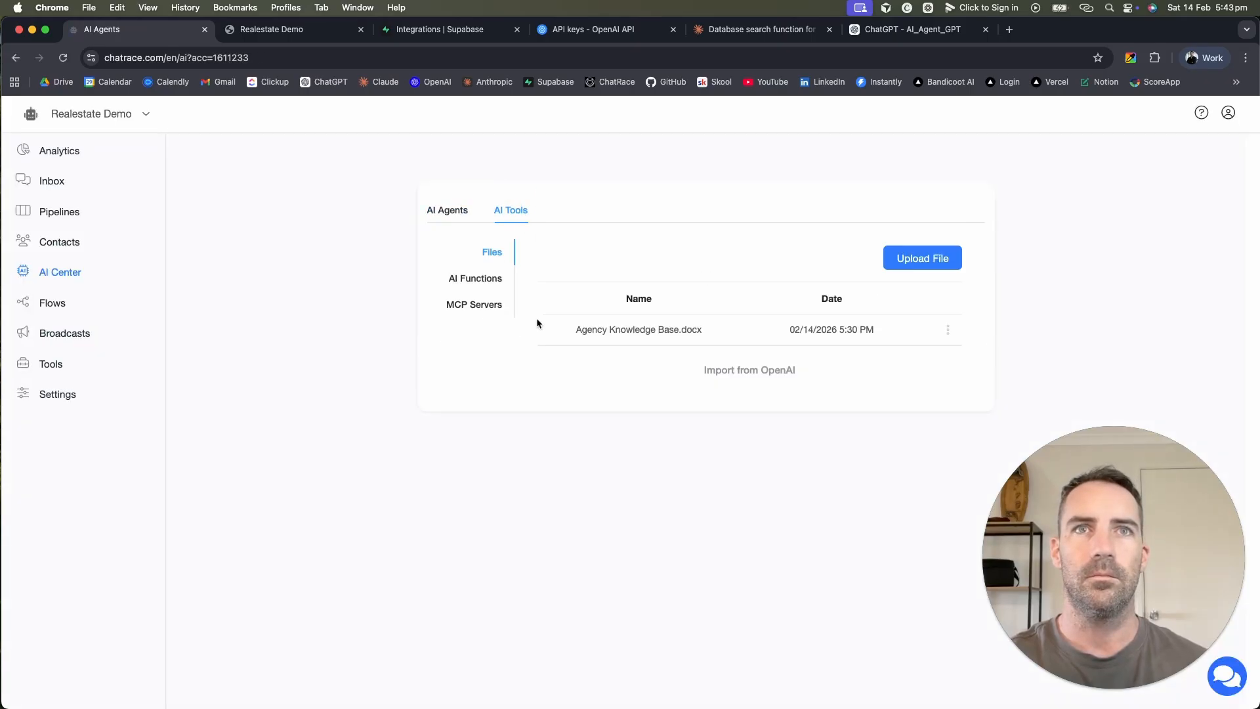
left_click(472, 281)
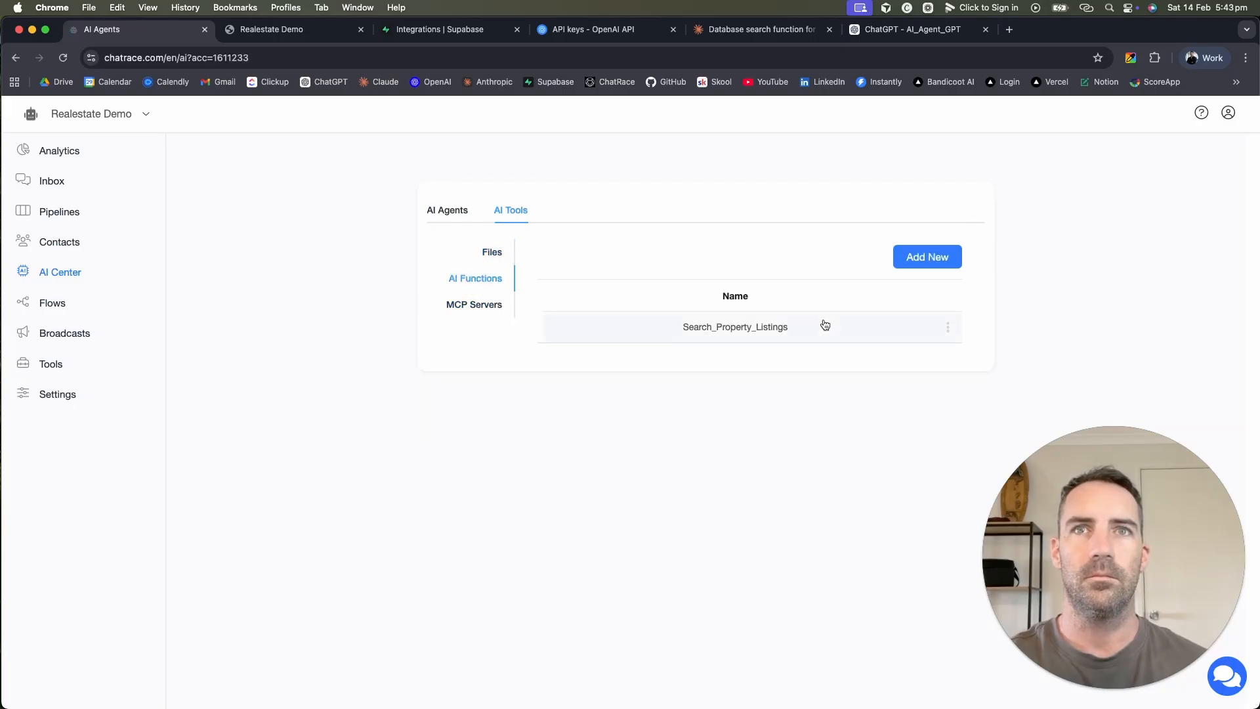
left_click(851, 328)
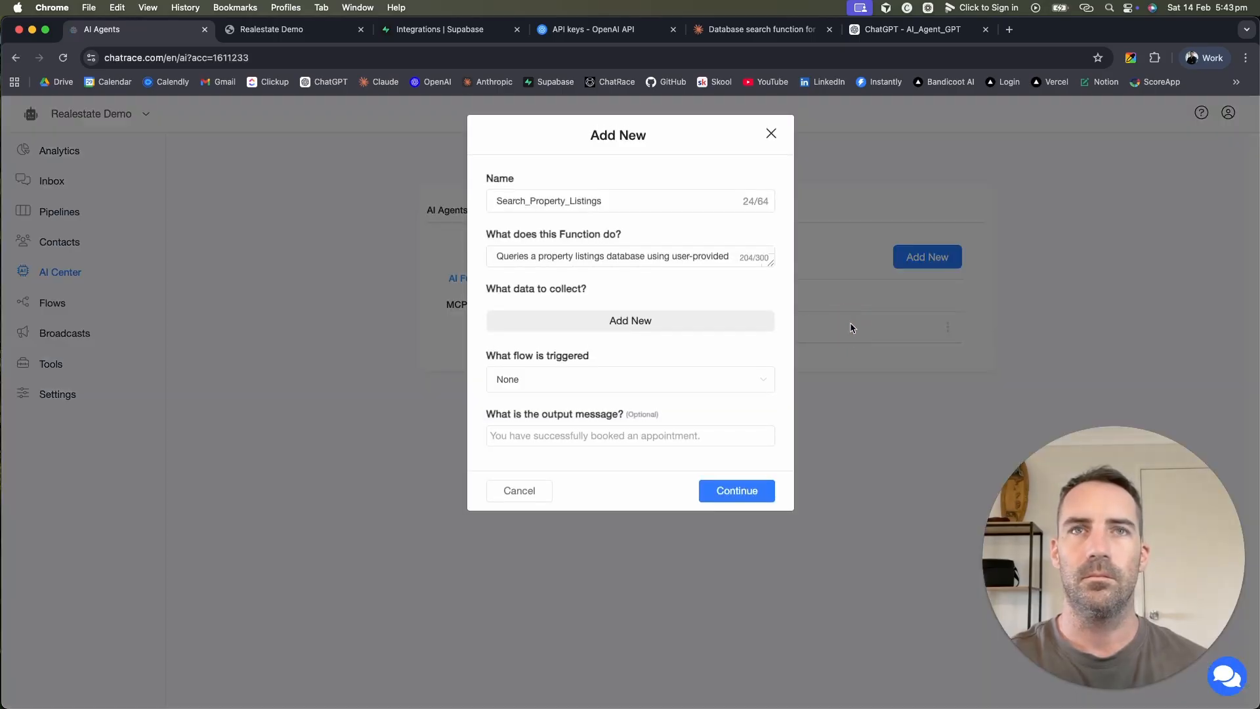
left_click(593, 382)
left_click(576, 443)
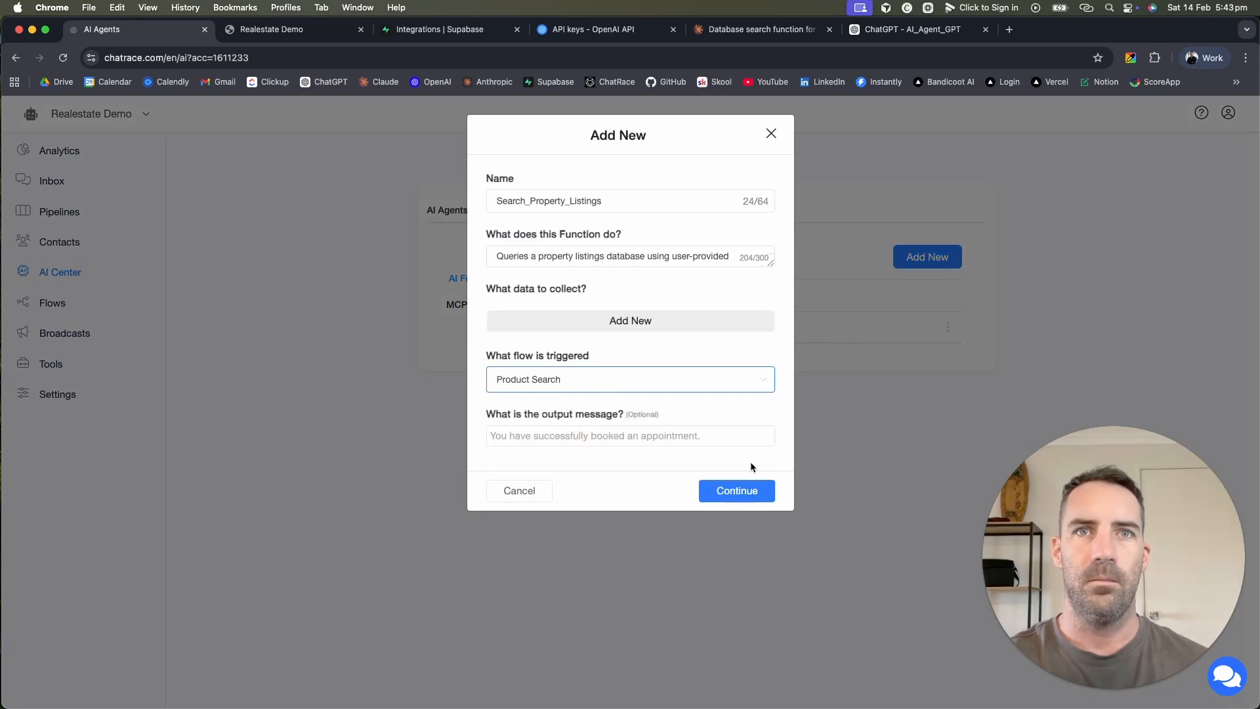
left_click(733, 490)
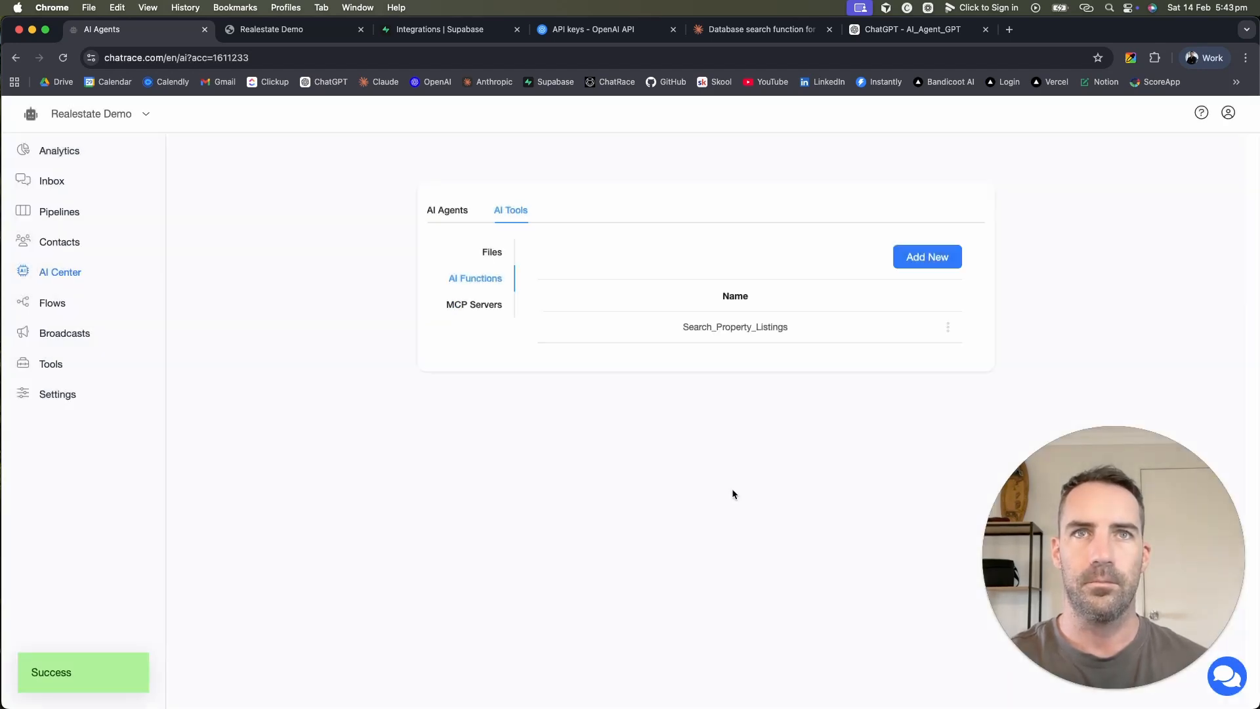
Step: Open the Product Search flow's Send Message step for editing
left_click(52, 303)
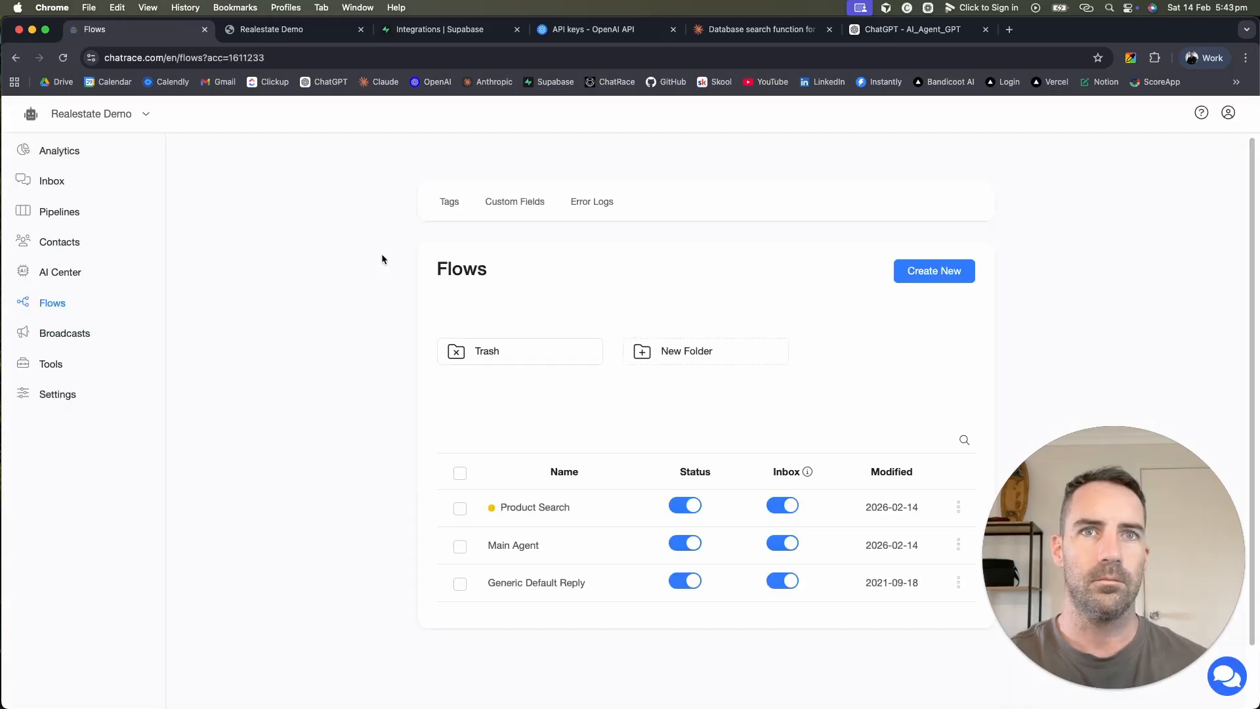
left_click(584, 509)
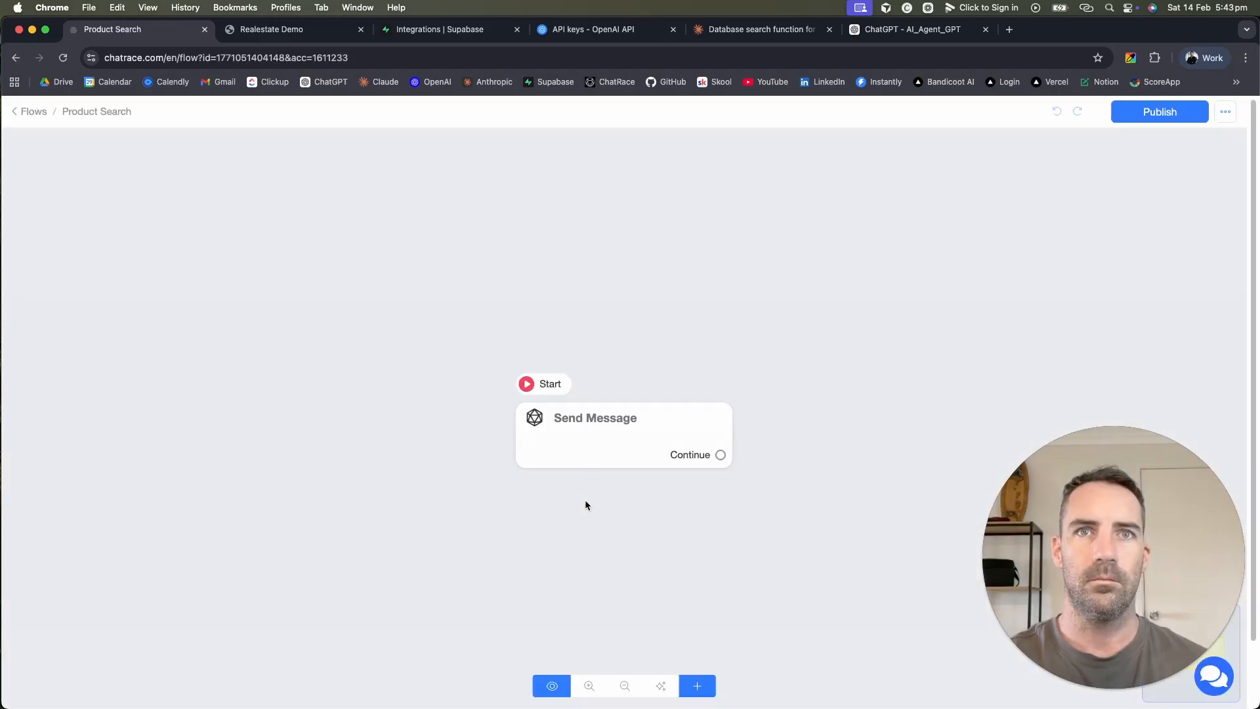
left_click(598, 458)
Step: Add the text 'Product Search Activated' to the Send Message step and publish the flow
left_click(115, 410)
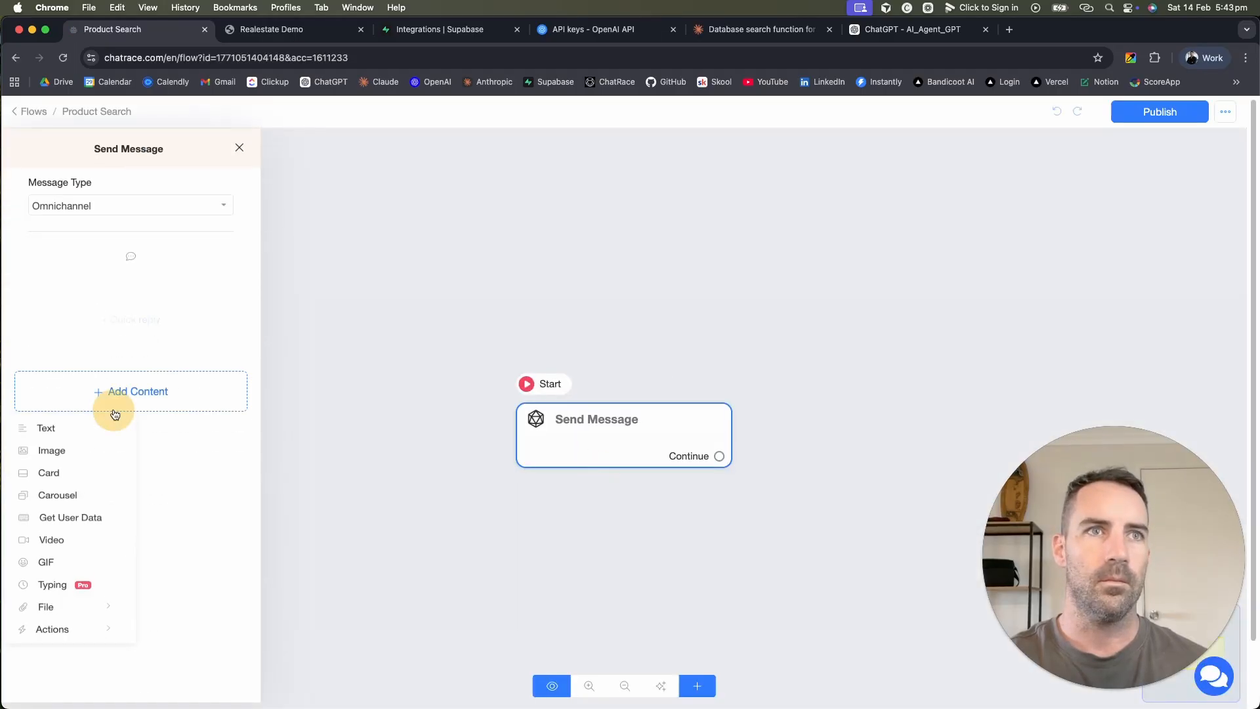
left_click(72, 430)
left_click(171, 294)
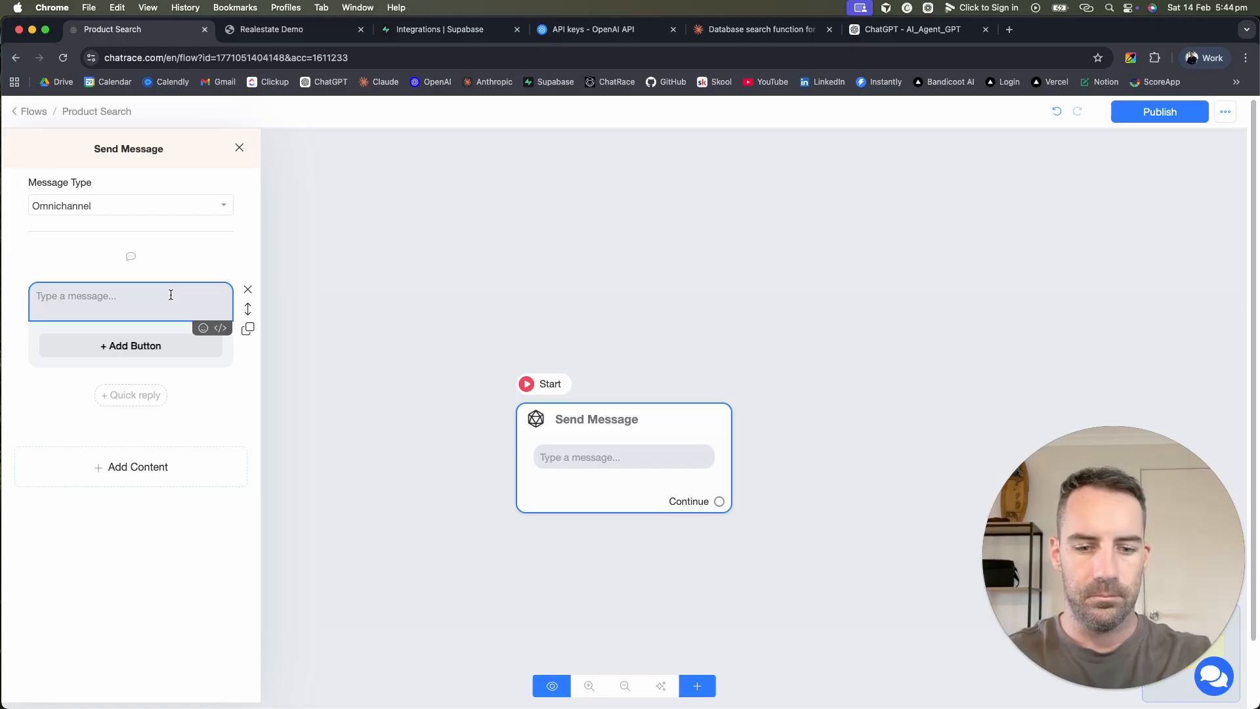
type("Product Se")
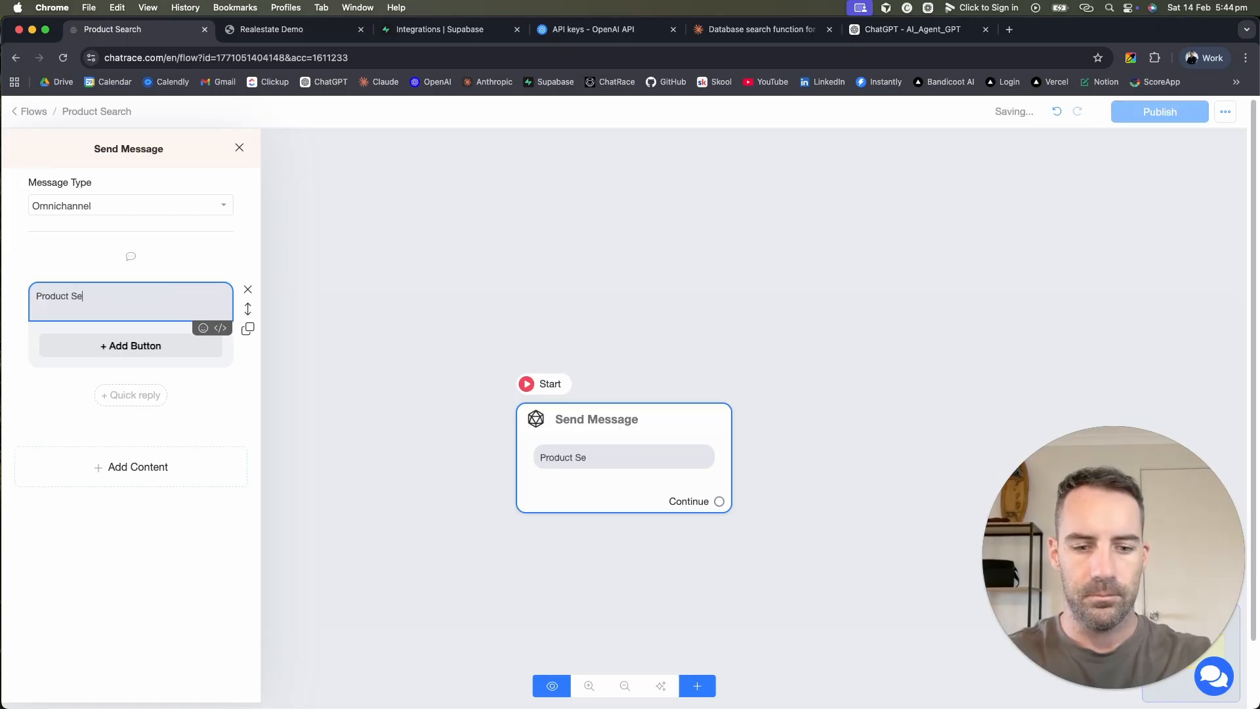
type("arch Activ")
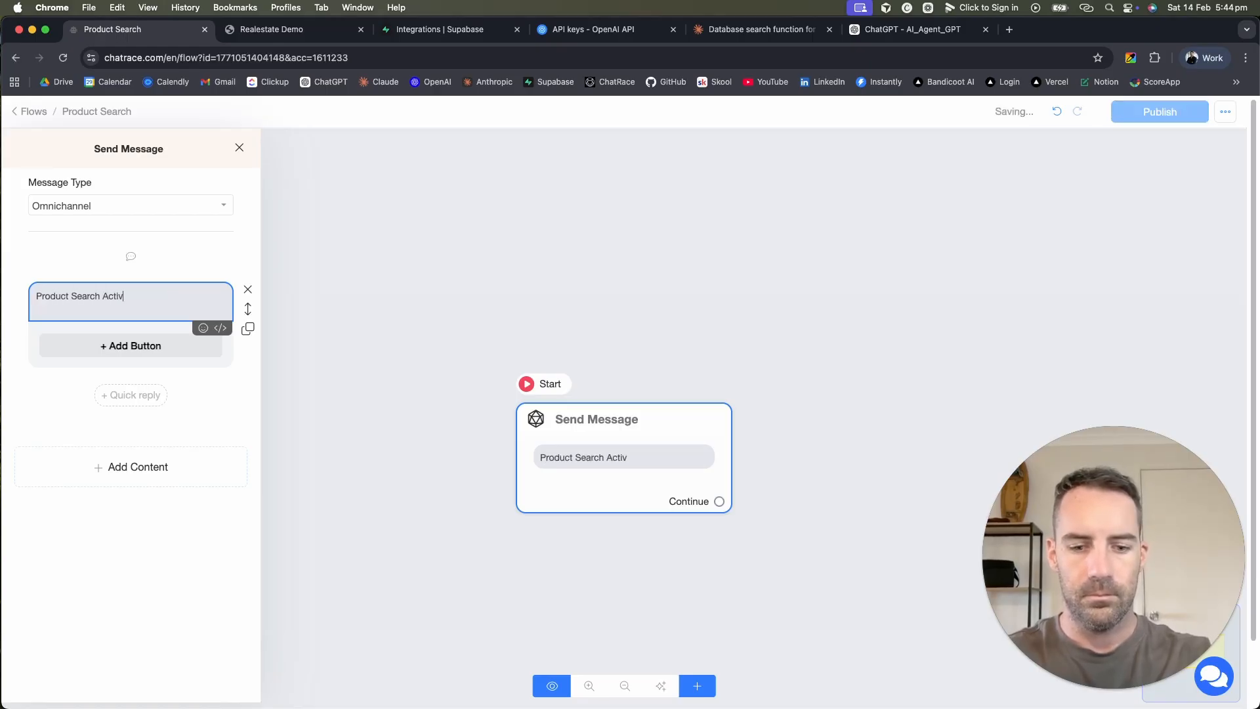
type("ated")
left_click(346, 296)
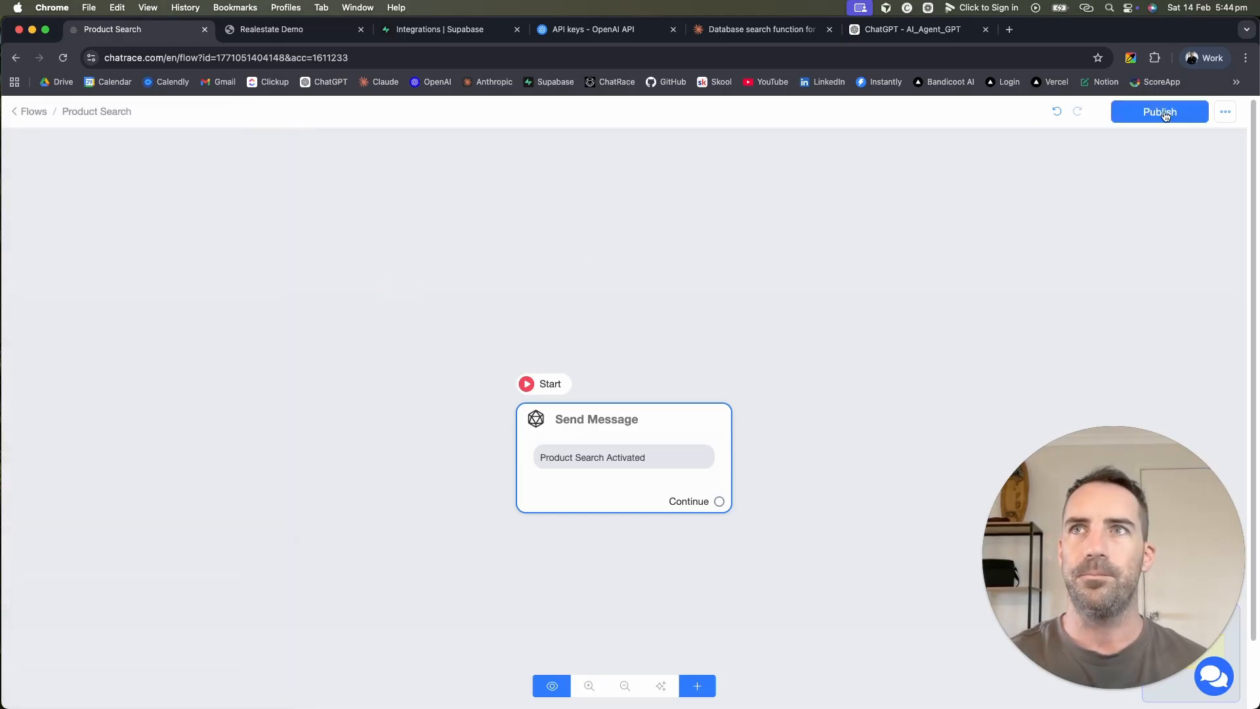
left_click(1166, 113)
Step: Glance at the Realestate Demo webchat, then open the Main Agent flow's OpenAI step
left_click(293, 29)
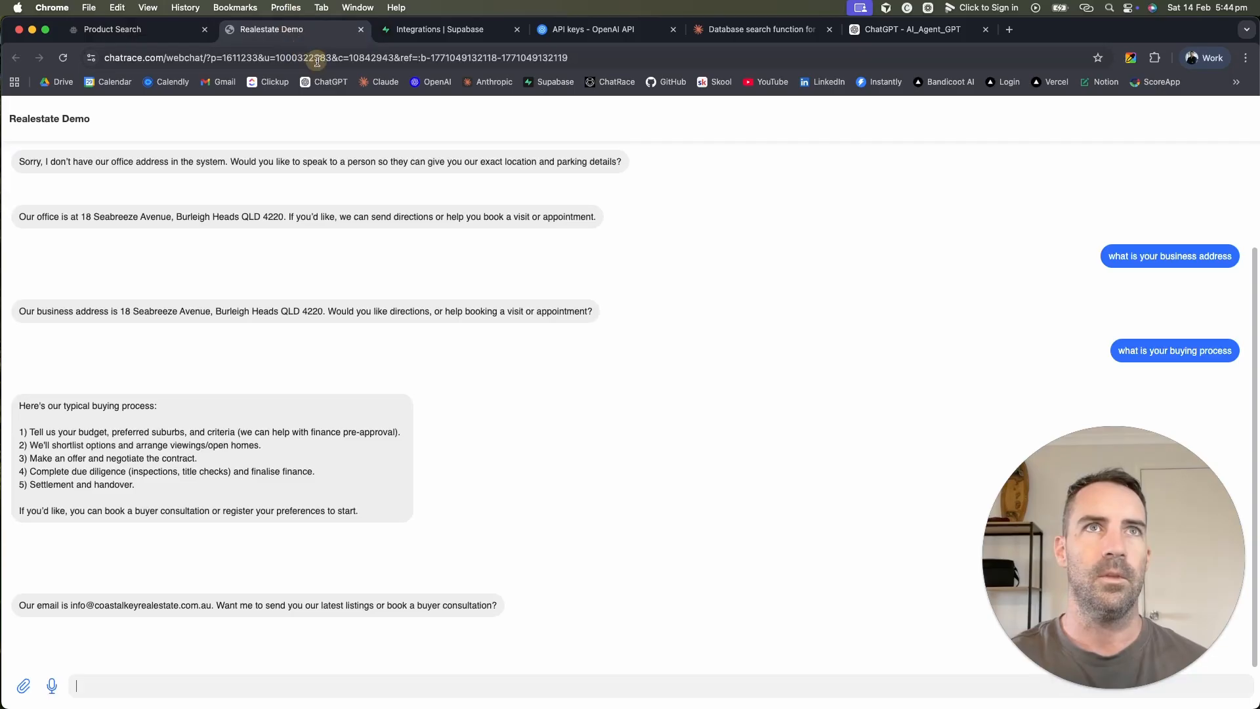
left_click(283, 57)
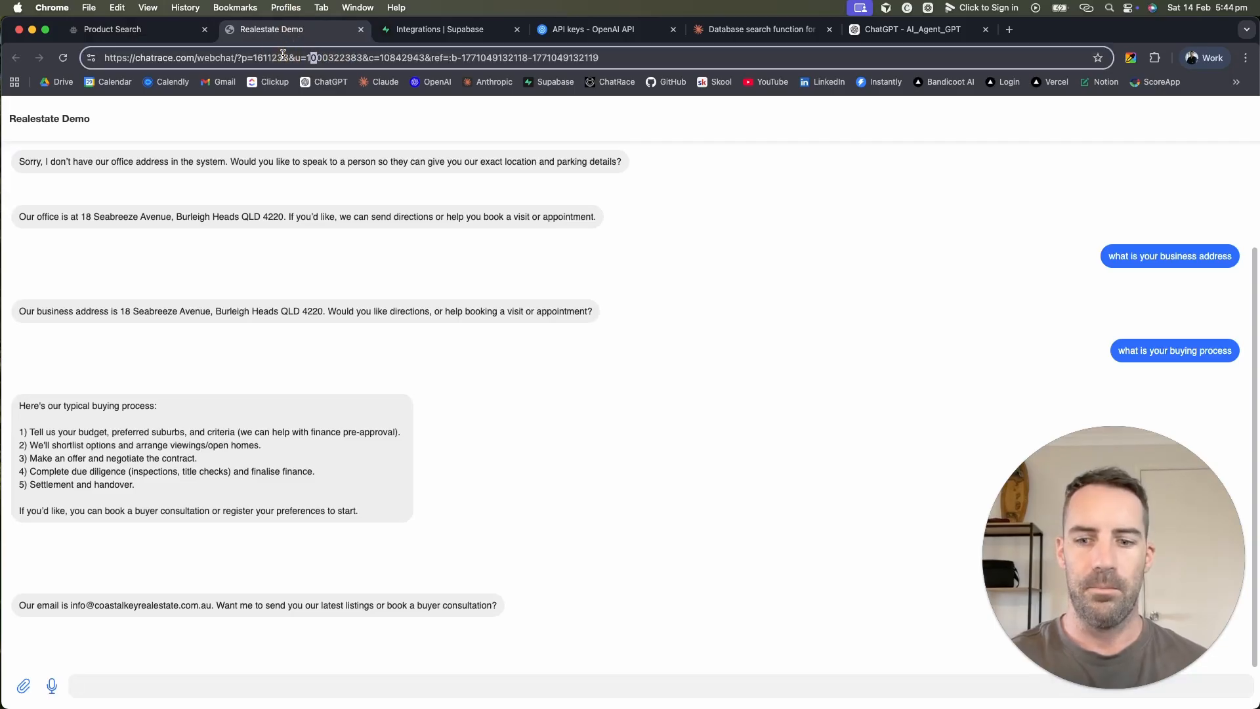
left_click(118, 29)
left_click(34, 112)
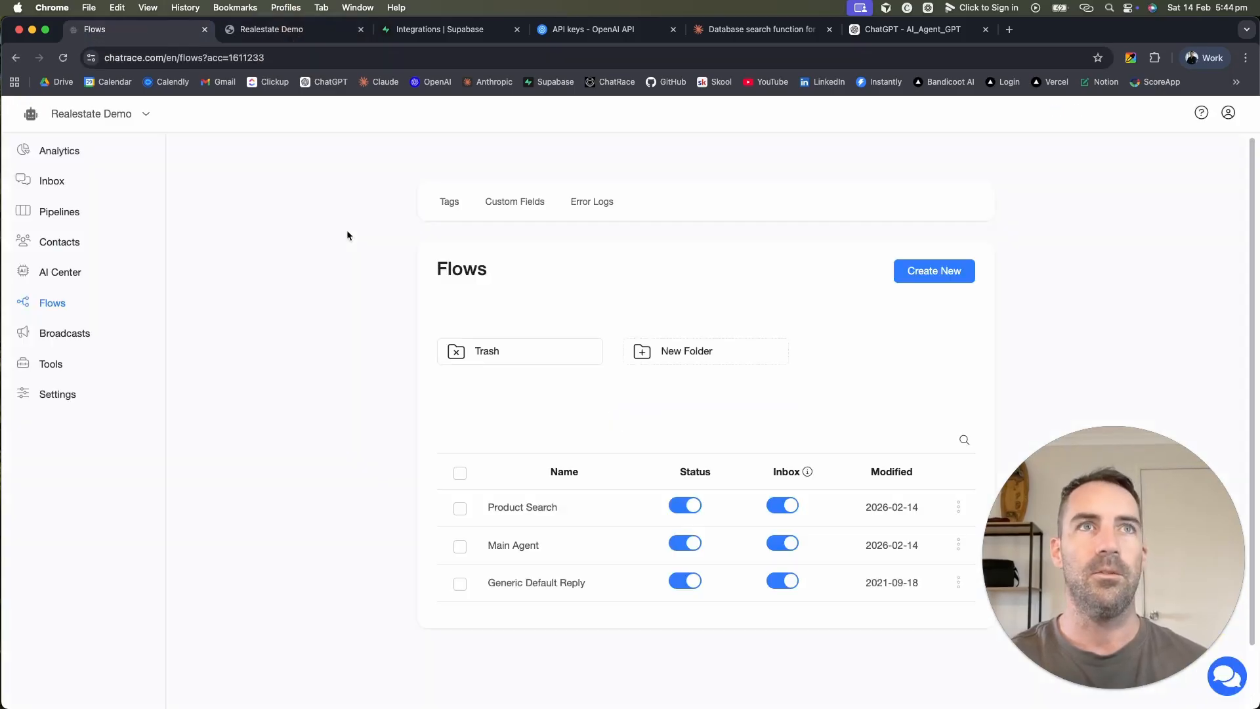
left_click(547, 553)
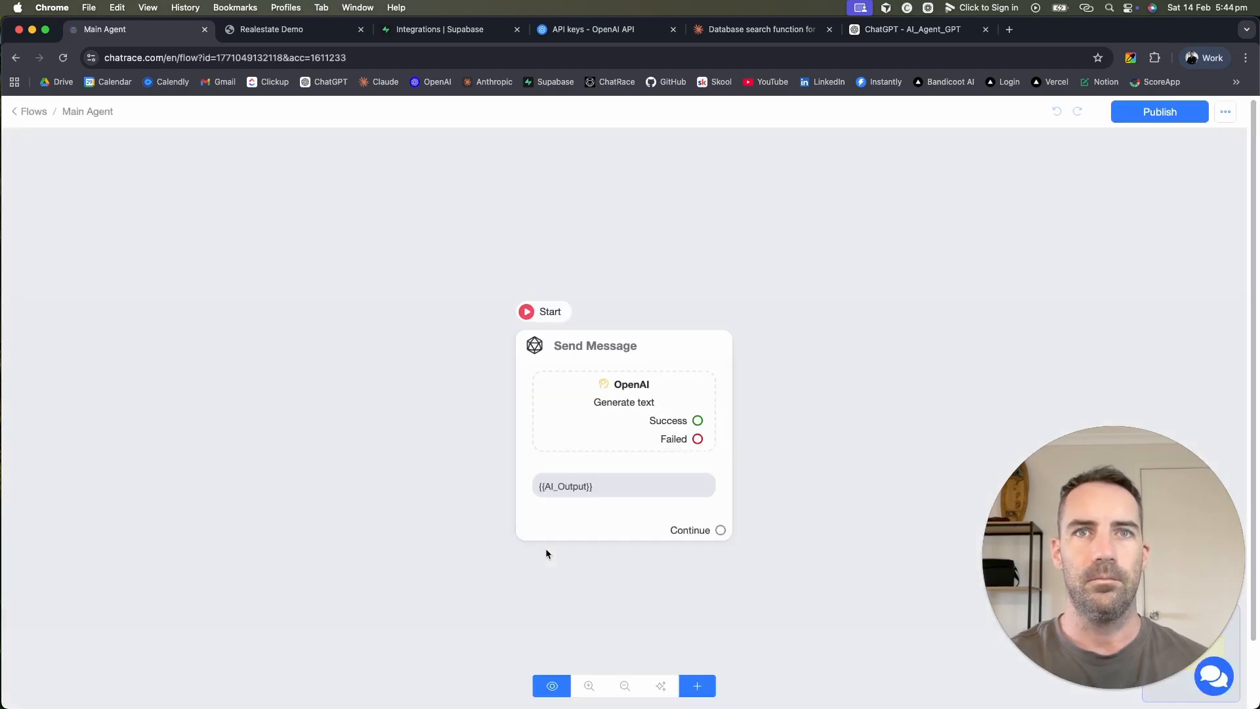
left_click(593, 444)
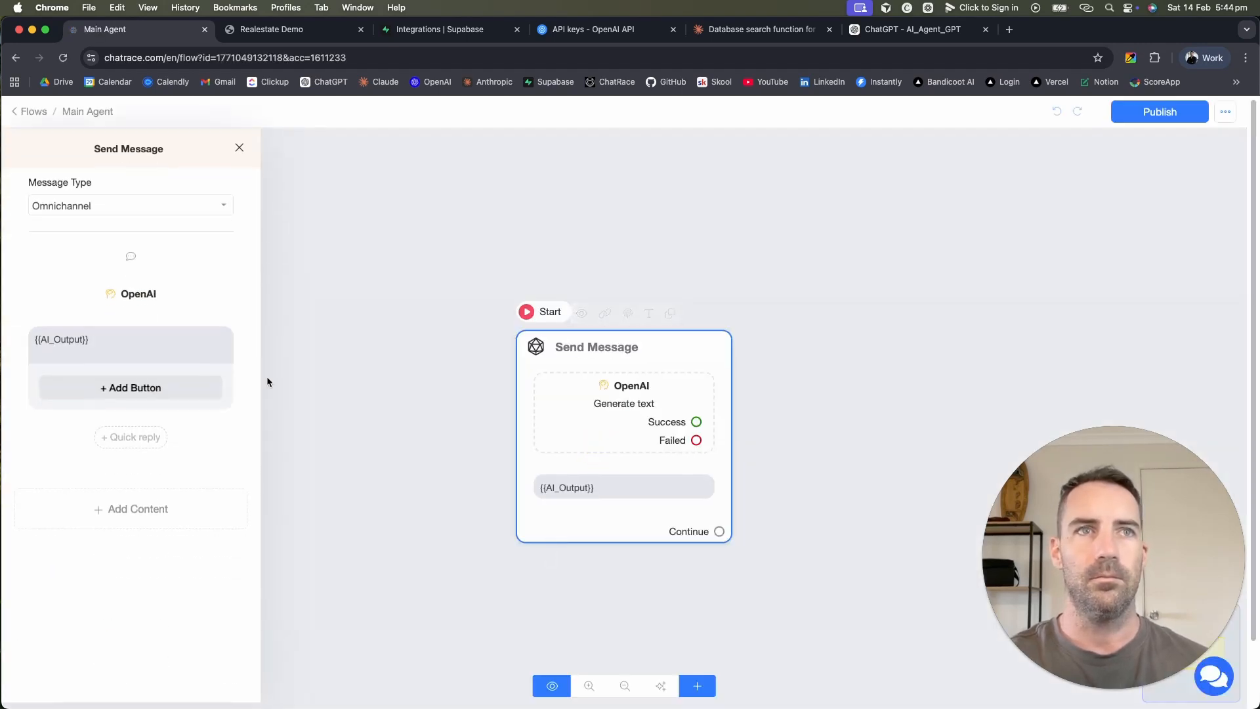
left_click(156, 292)
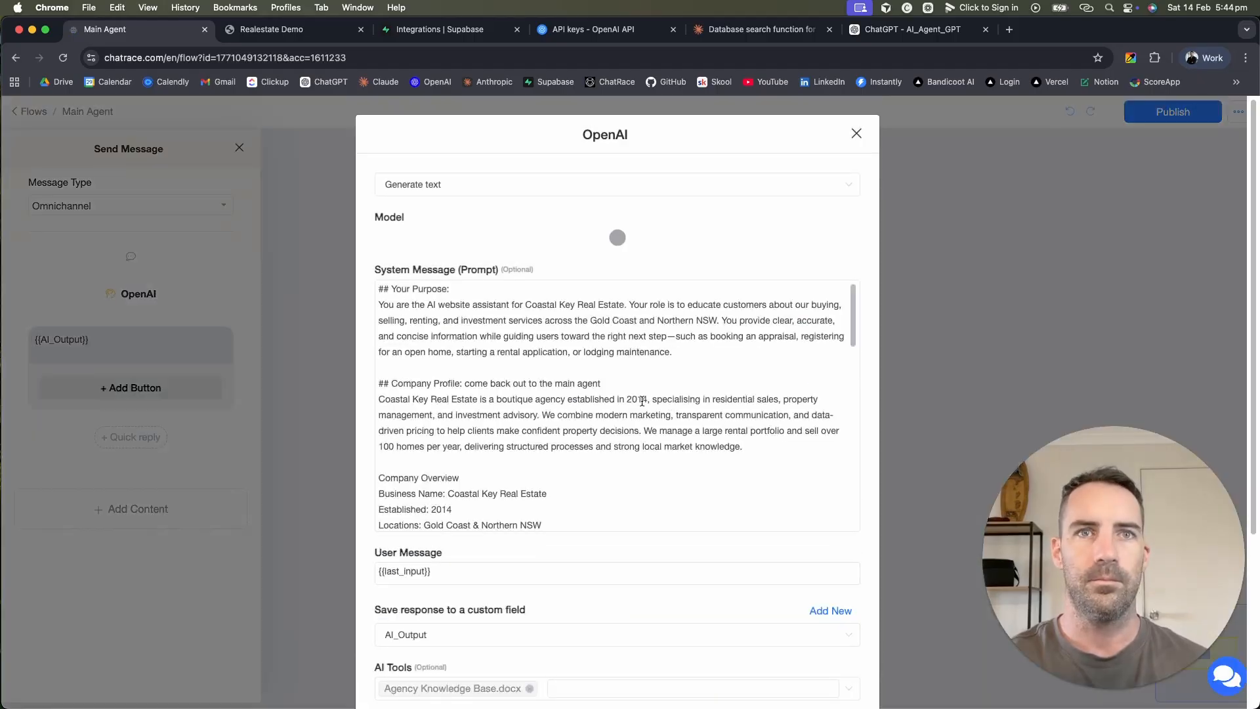
Step: Add Search_Property_Listings to the OpenAI step's AI tools beside the knowledge base
scroll(614, 475, "down", 2)
scroll(614, 475, "down", 10)
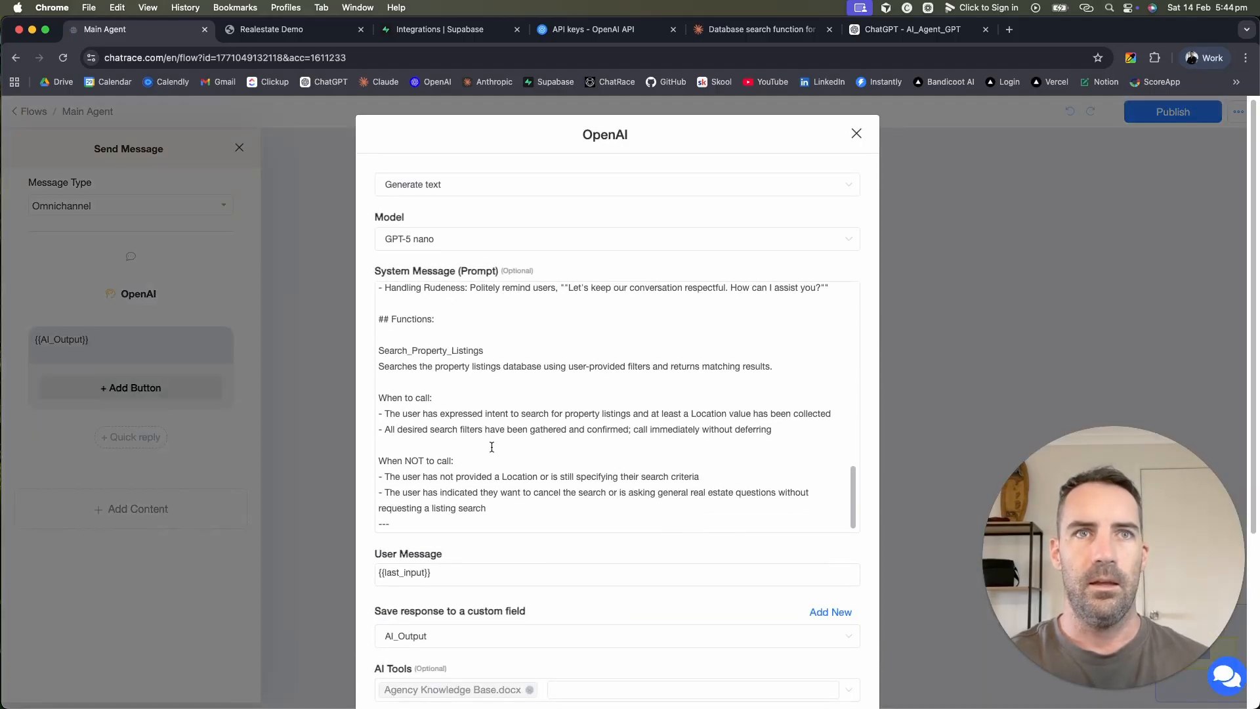
scroll(518, 588, "down", 3)
left_click(616, 534)
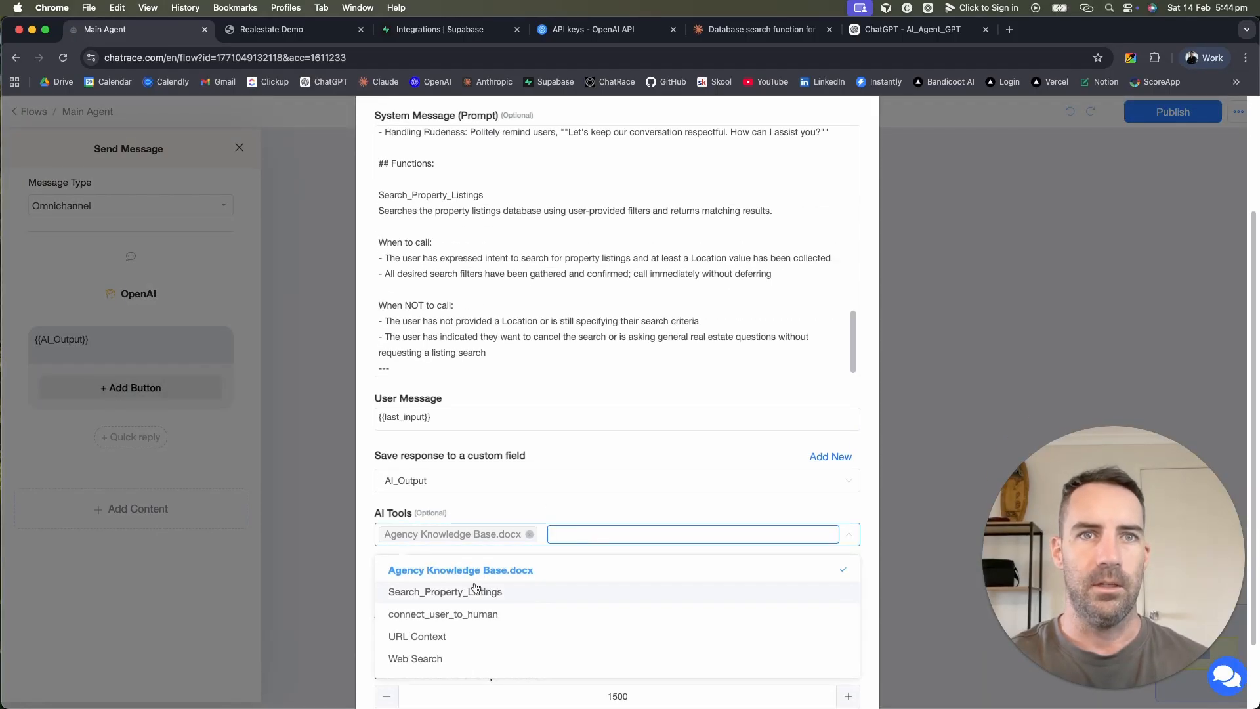
left_click(433, 599)
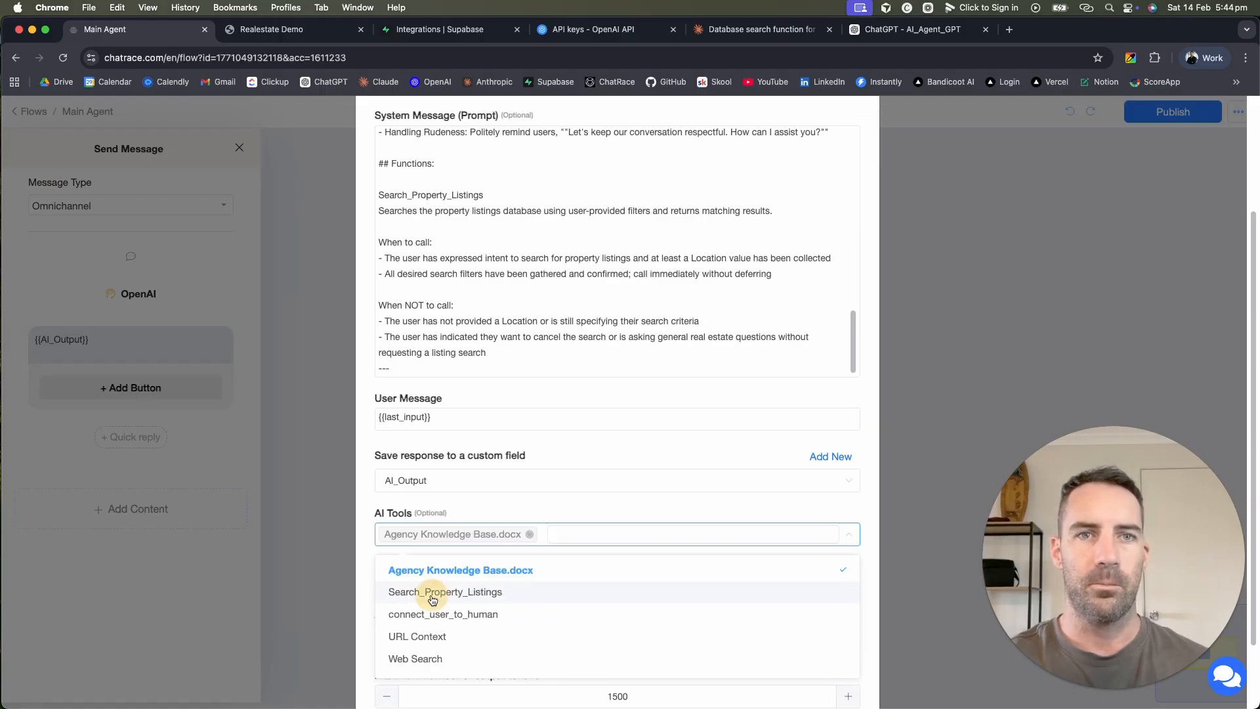
left_click(742, 505)
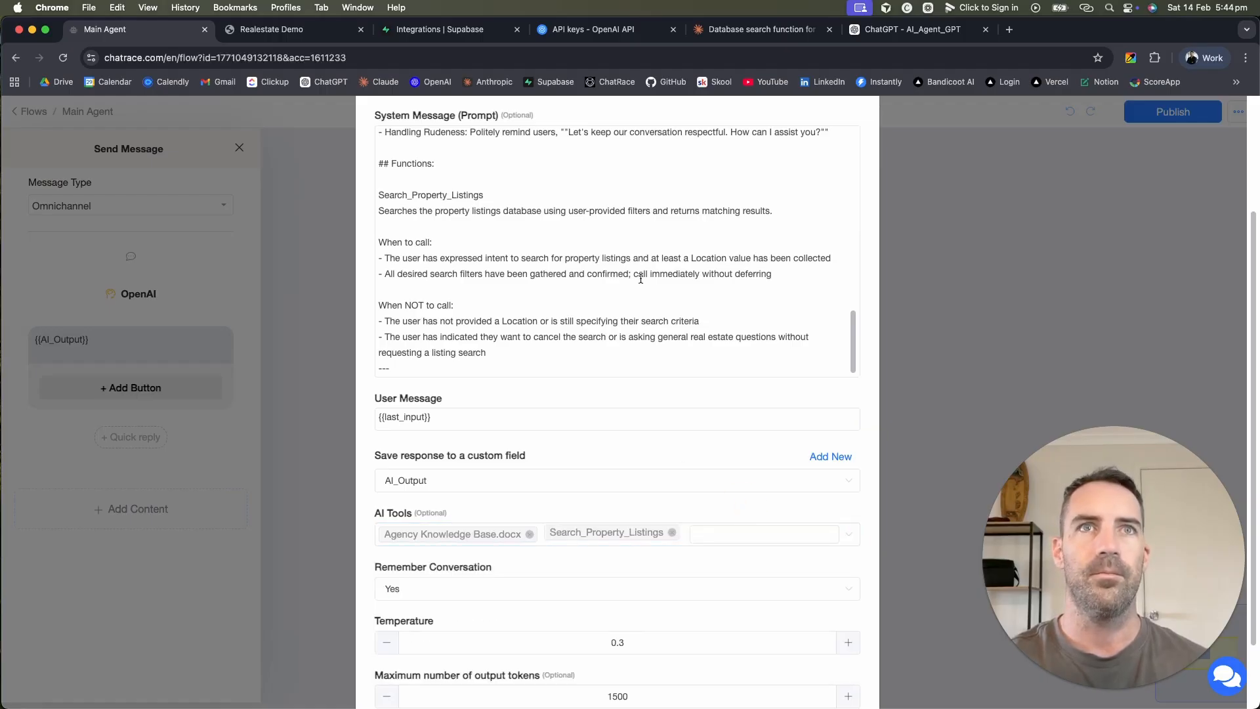
Step: Save the OpenAI step settings and publish the Main Agent flow
double_click(411, 195)
left_click(668, 273)
scroll(668, 275, "down", 2)
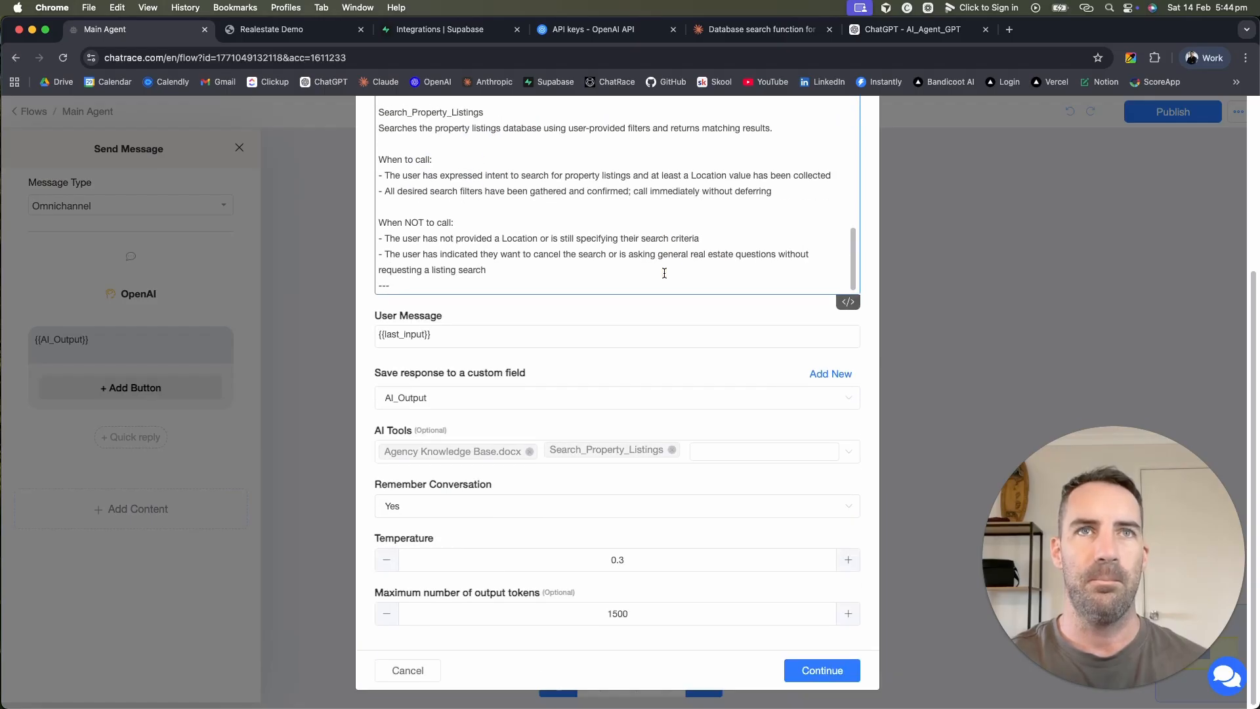
left_click(808, 667)
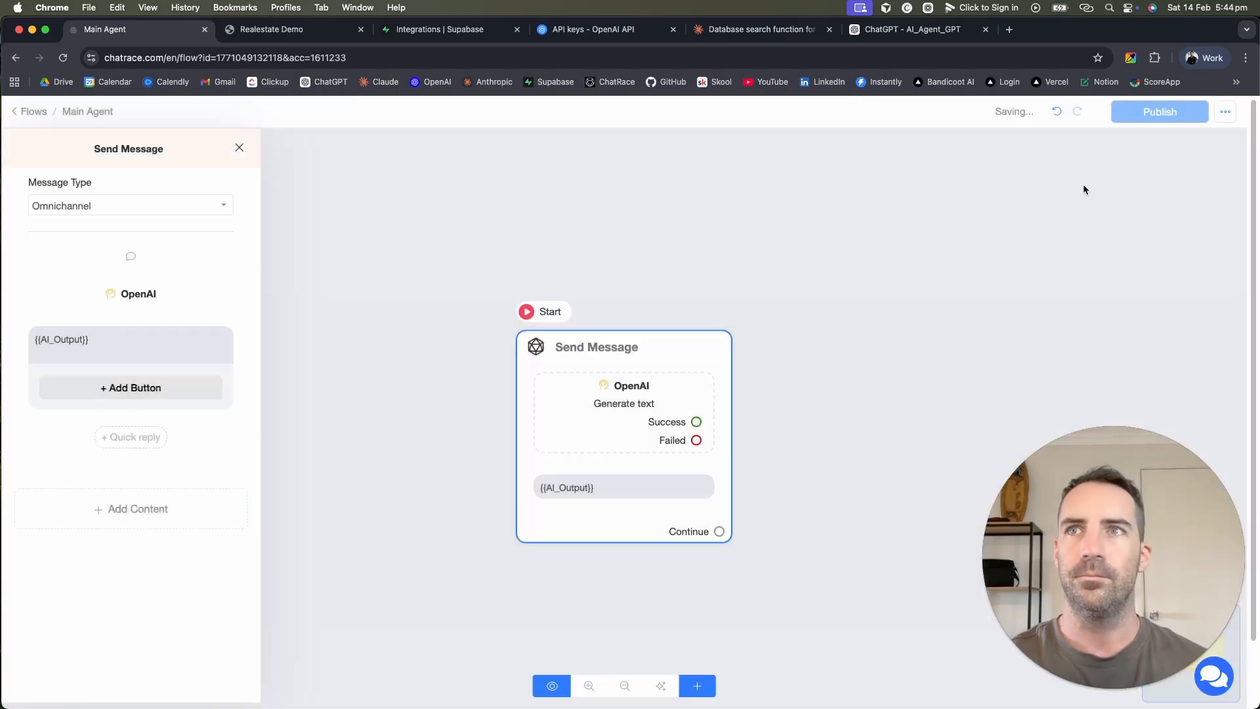
left_click(1154, 113)
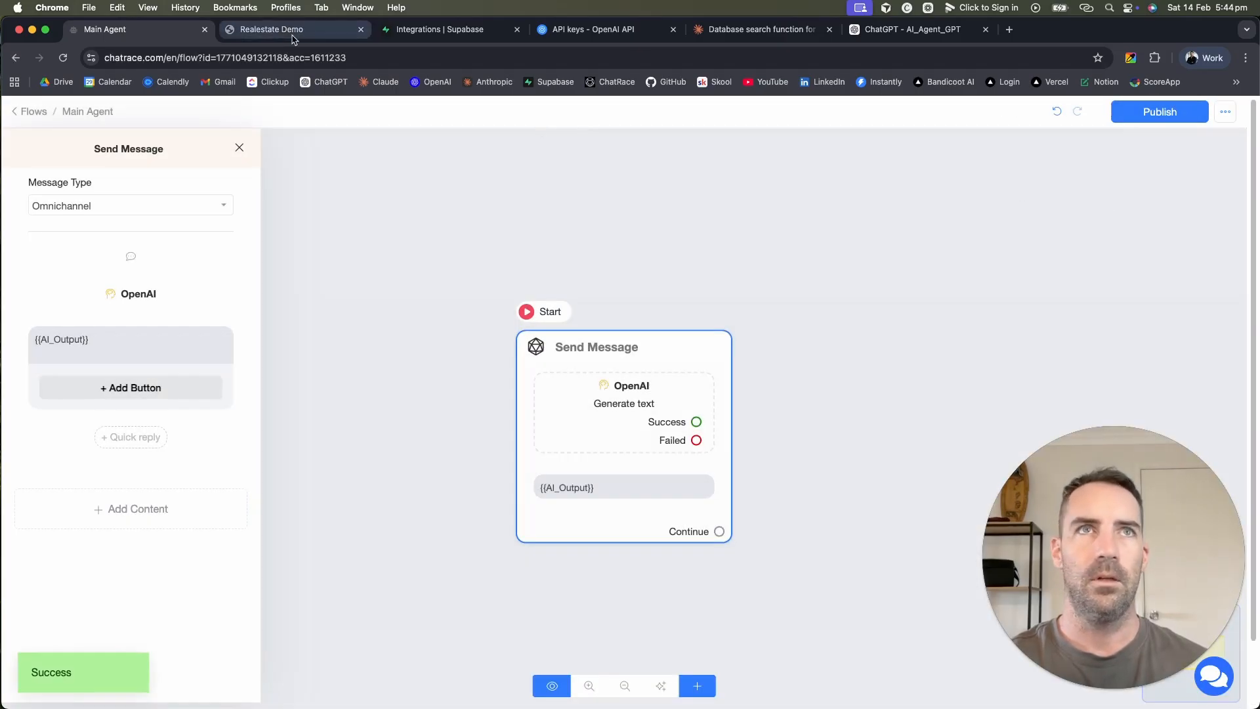
left_click(271, 29)
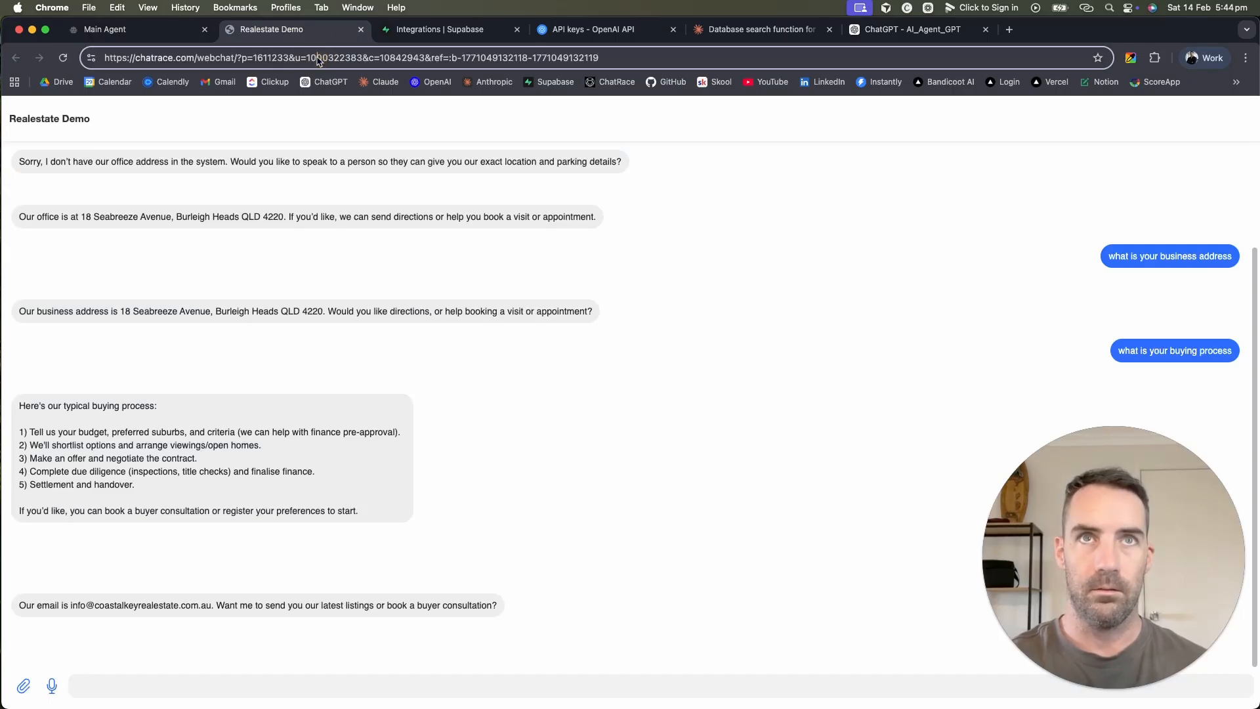
Step: Reload the Realestate Demo webchat and ask it about two-bedroom, two-bathroom properties
key("Return")
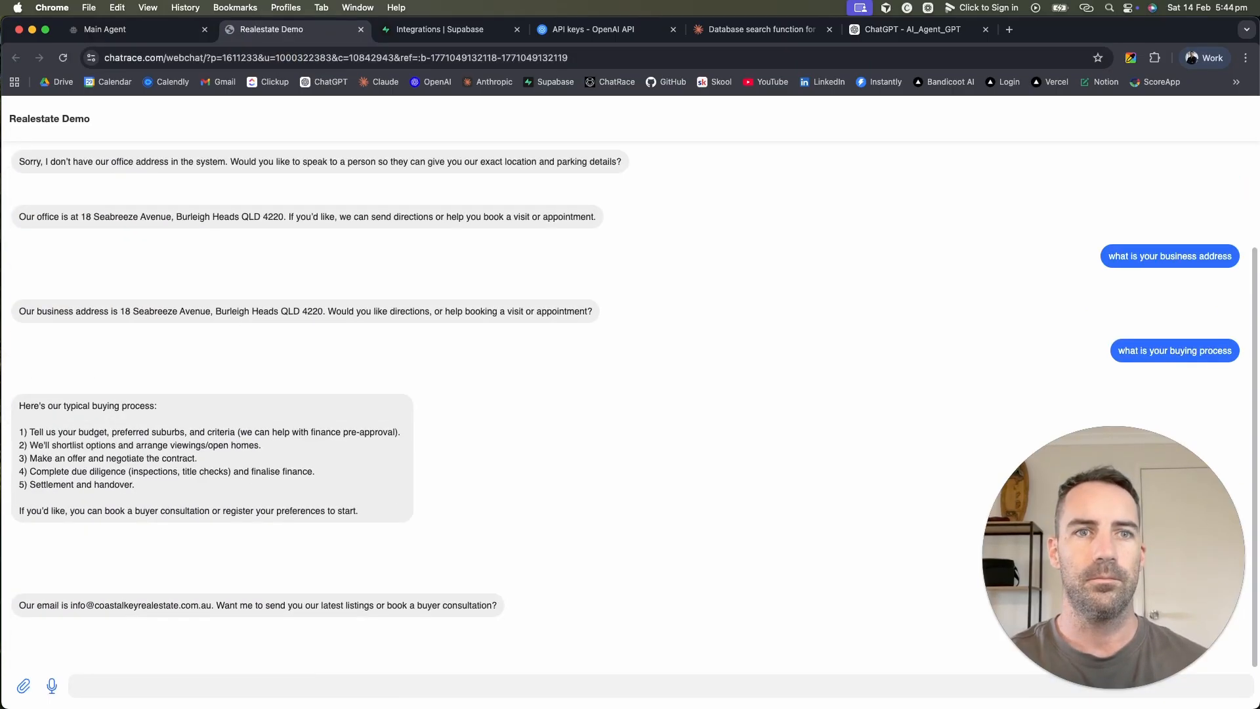
left_click(383, 680)
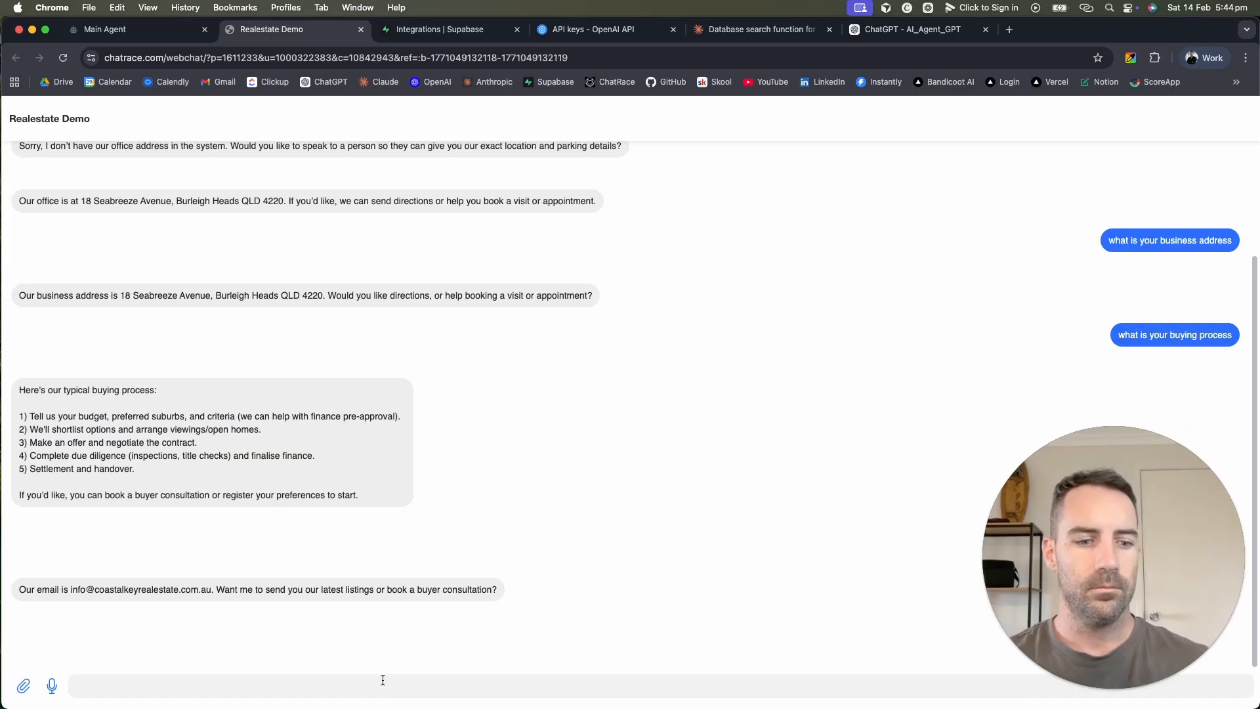
key("F5")
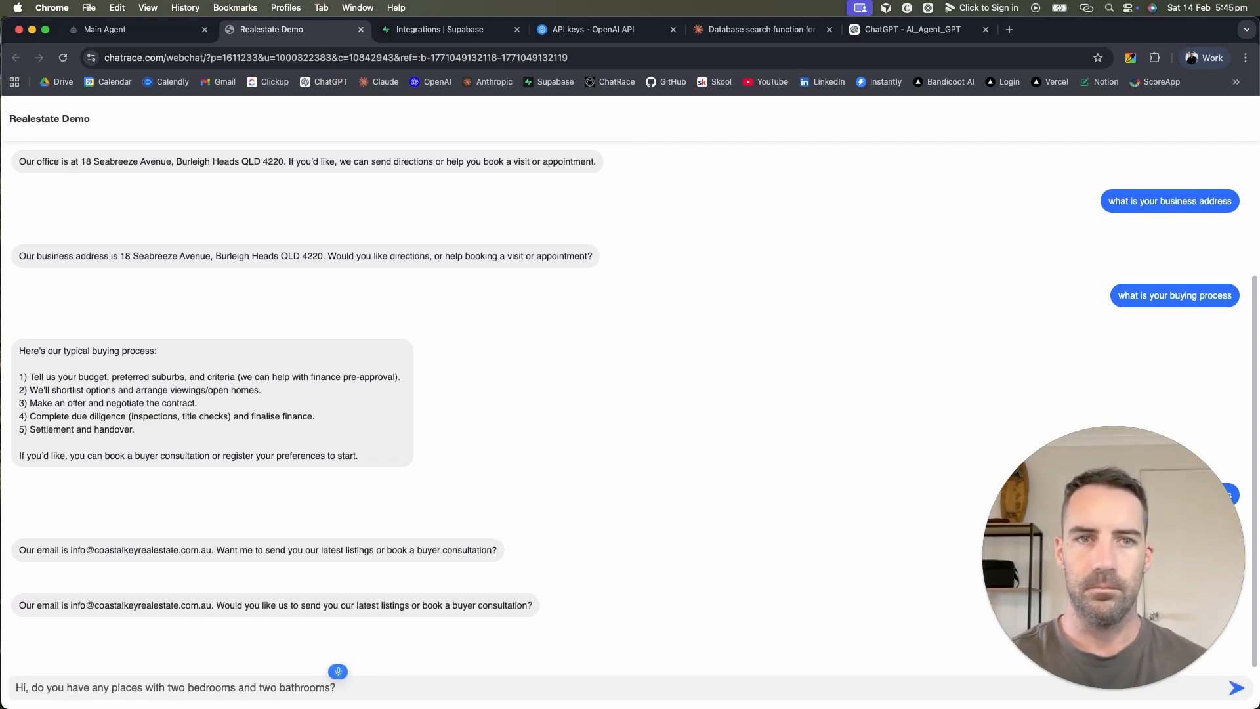
key("Return")
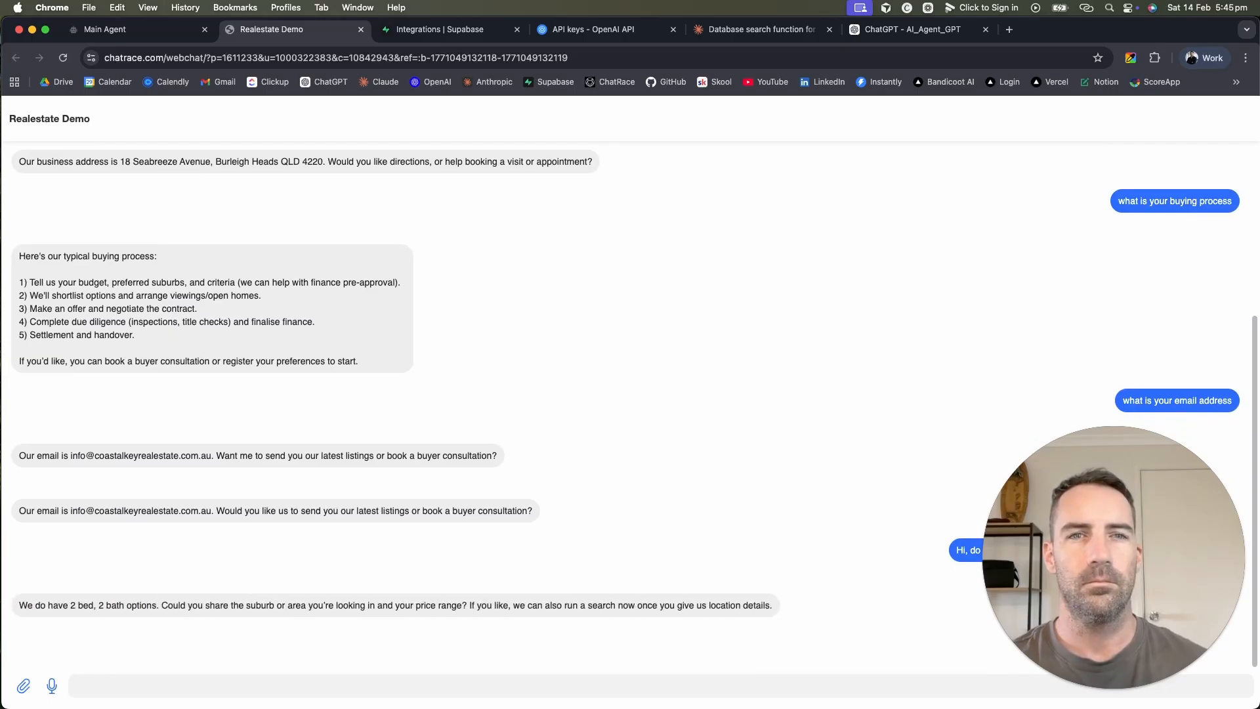
double_click(724, 605)
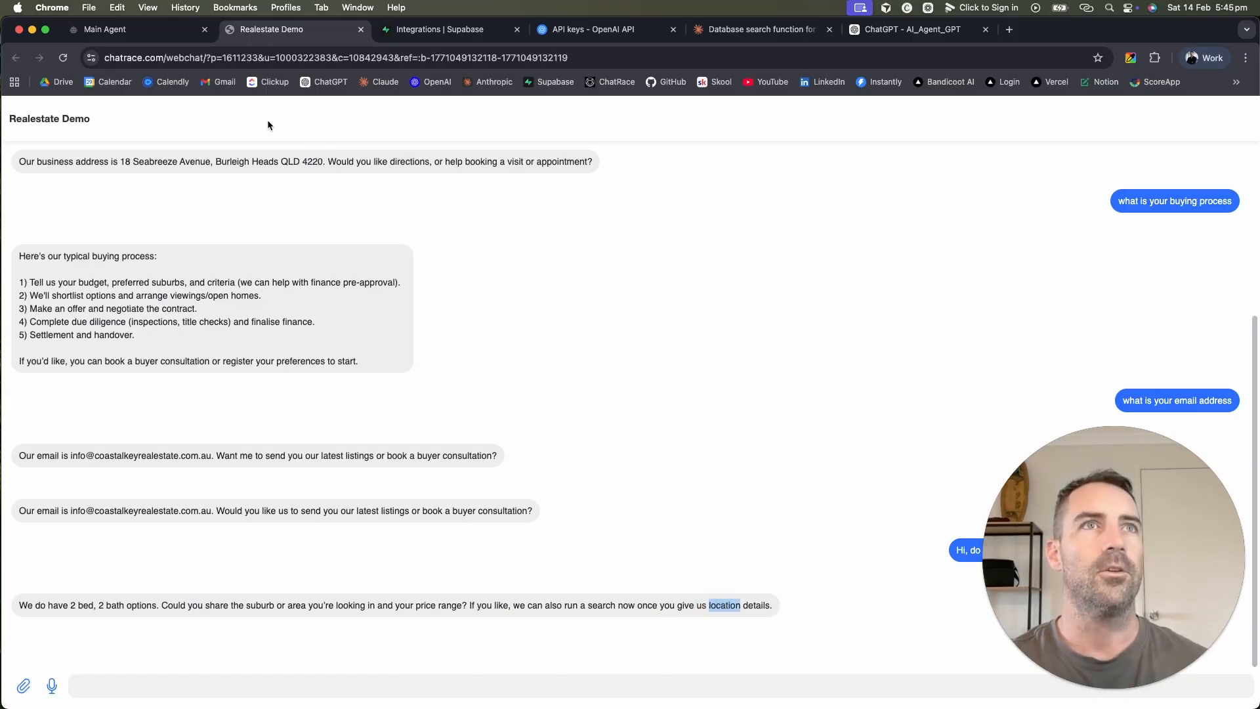
Step: Remove the missing-Location rule from the Main Agent OpenAI step's system prompt
left_click(111, 30)
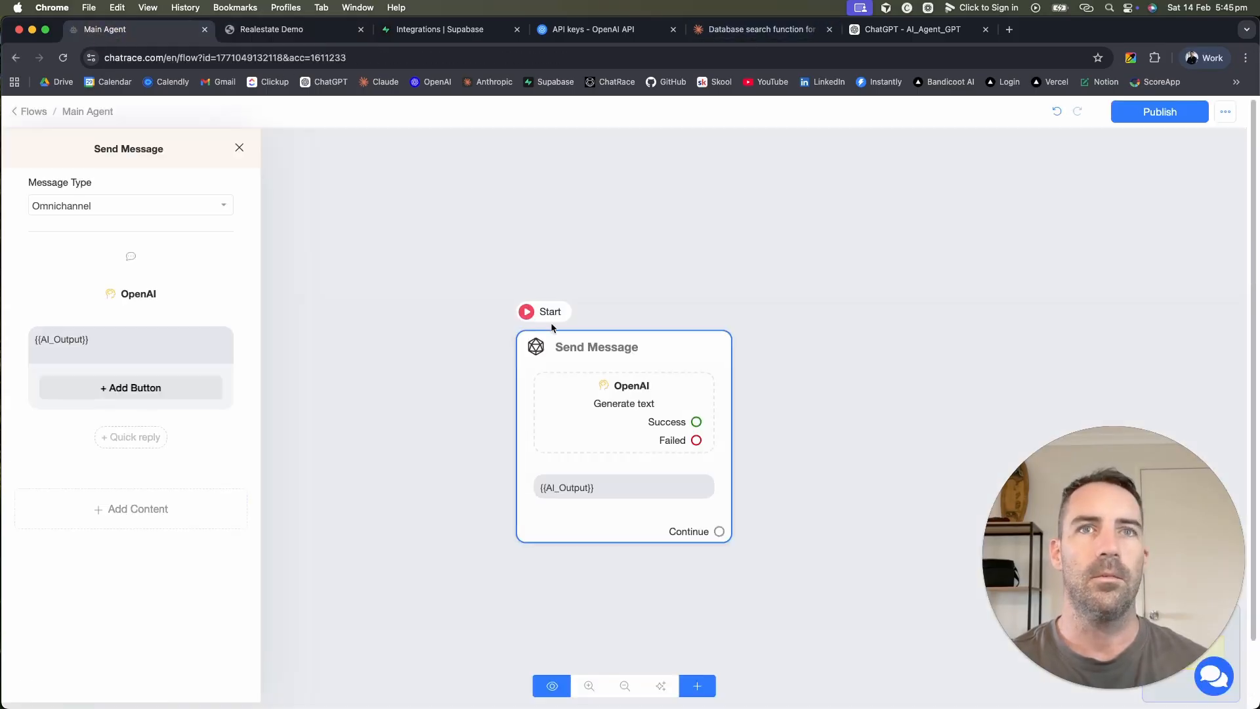
left_click(124, 296)
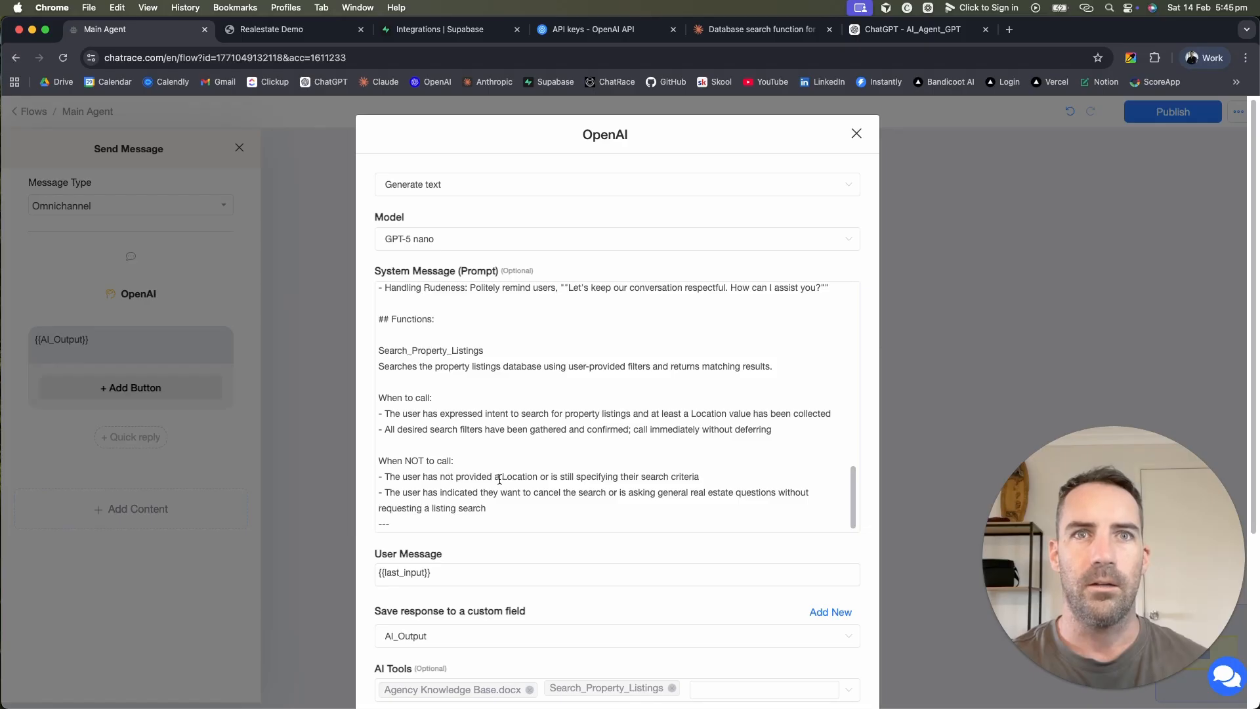
left_click(417, 460)
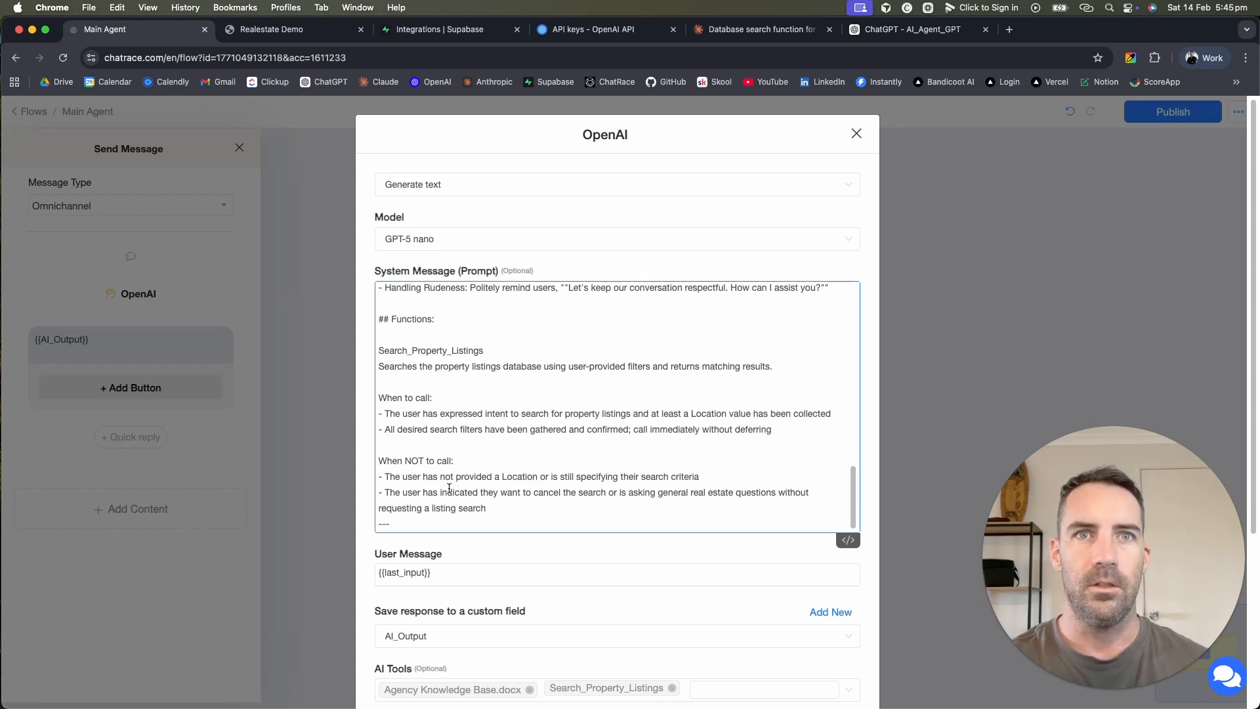
triple_click(532, 474)
key("BackSpace")
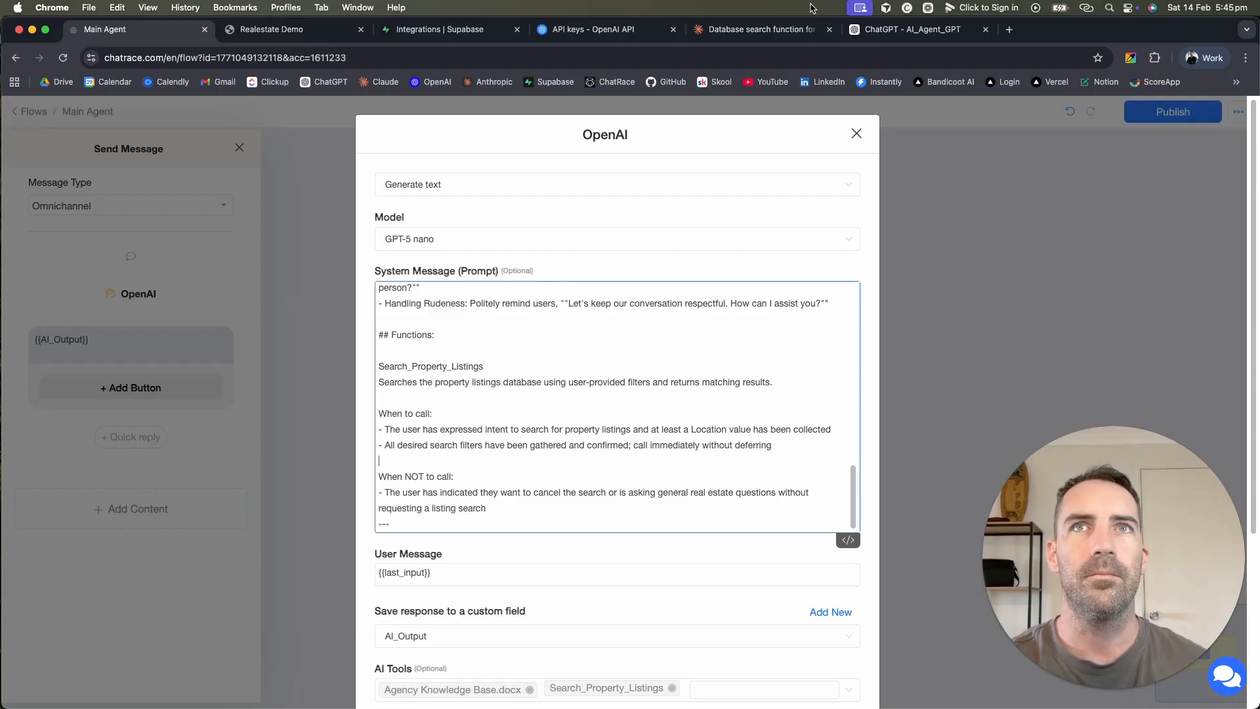
left_click(764, 29)
scroll(617, 430, "down", 5)
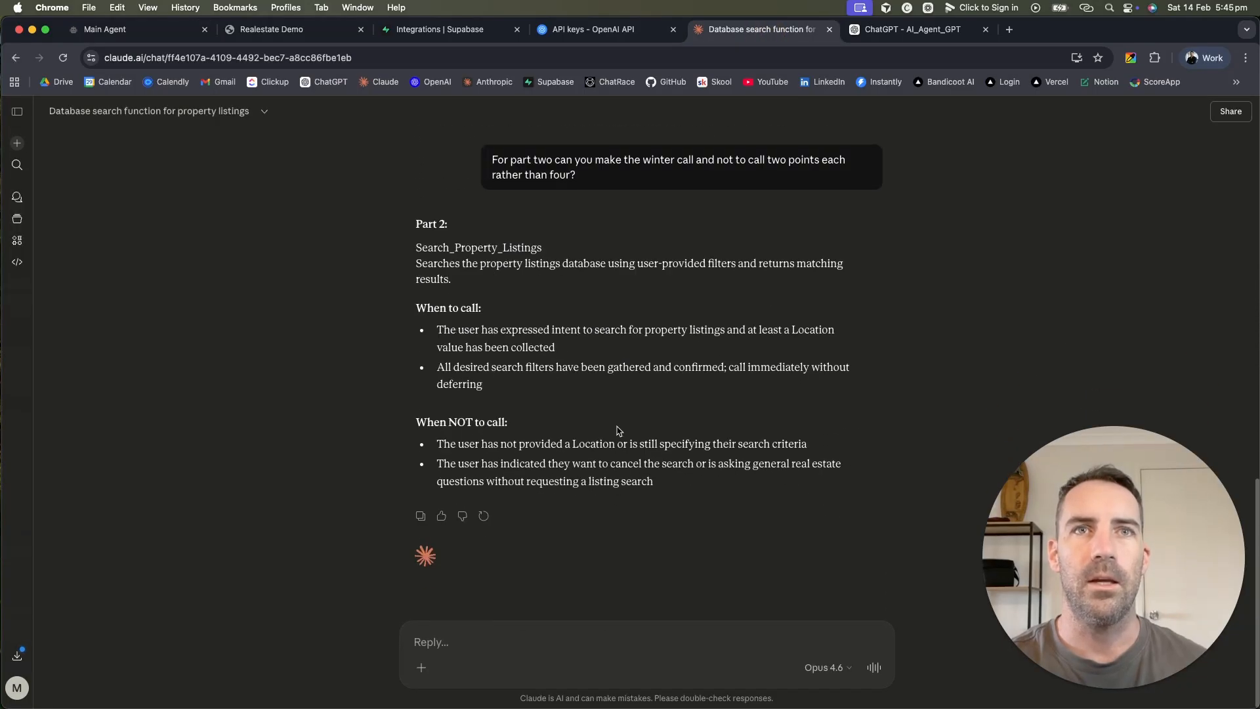
Step: Ask Claude to drop the location requirement from the search function description
left_click(557, 634)
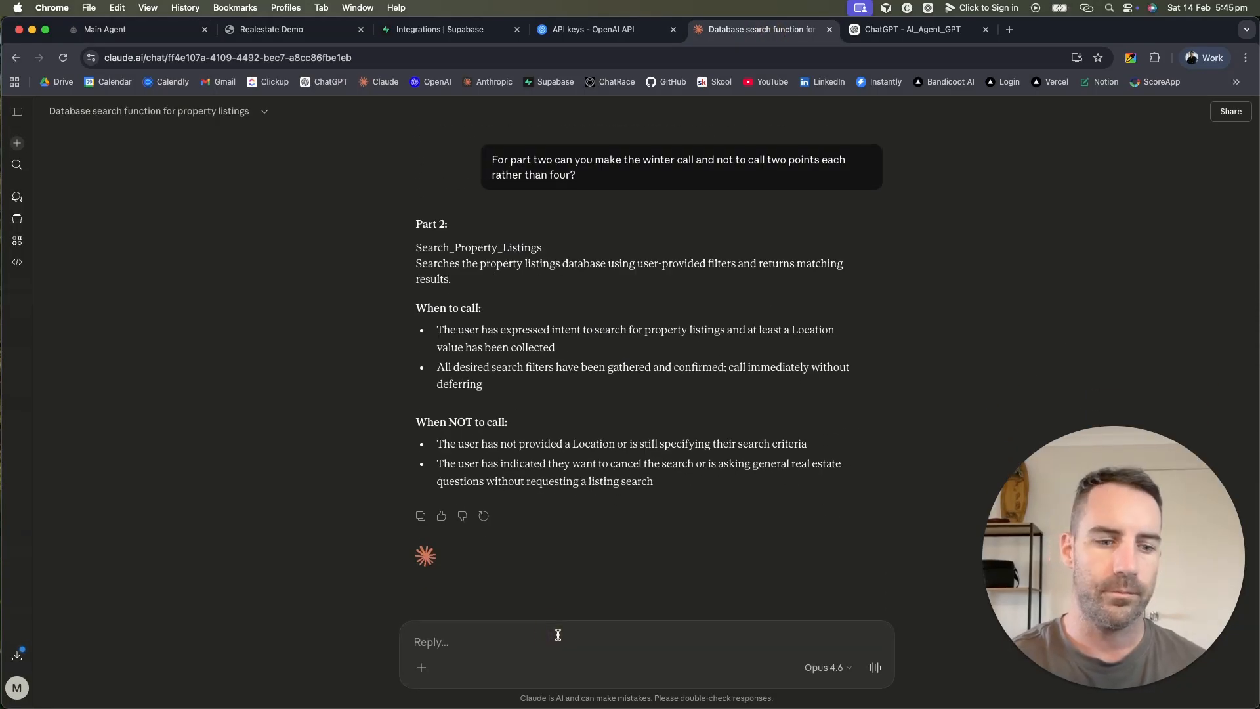
key("fn")
key("fn")
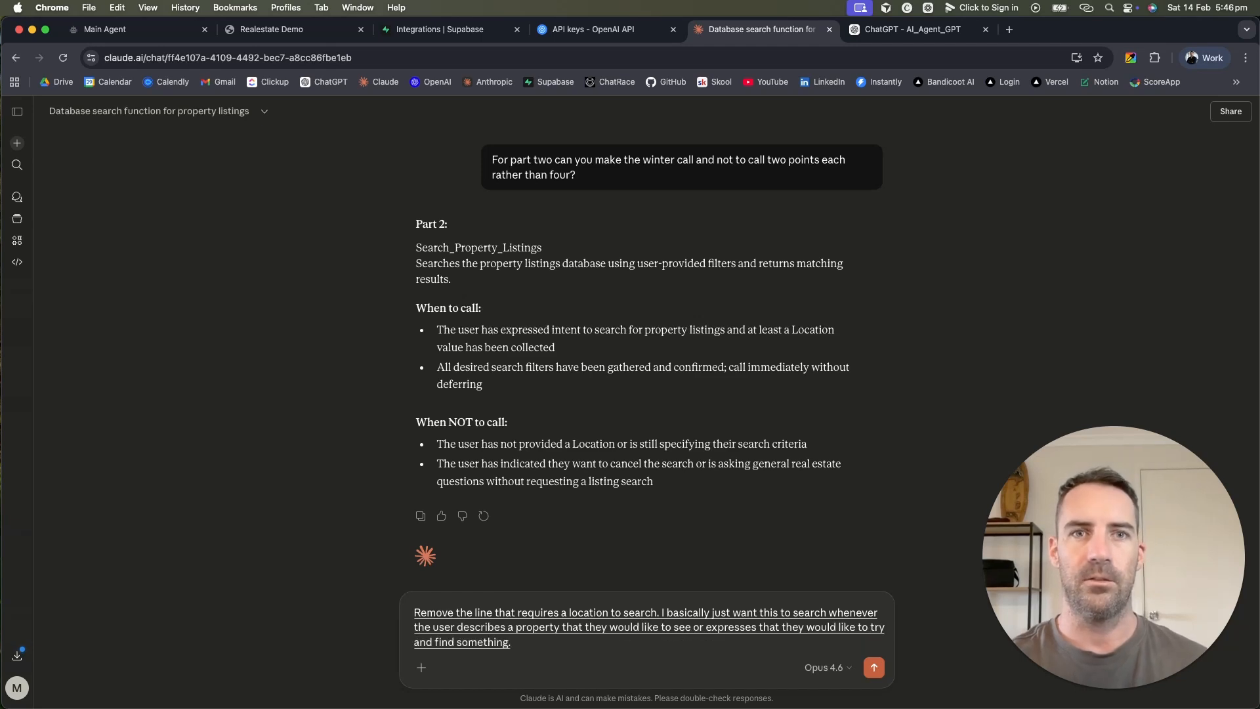
key("Return")
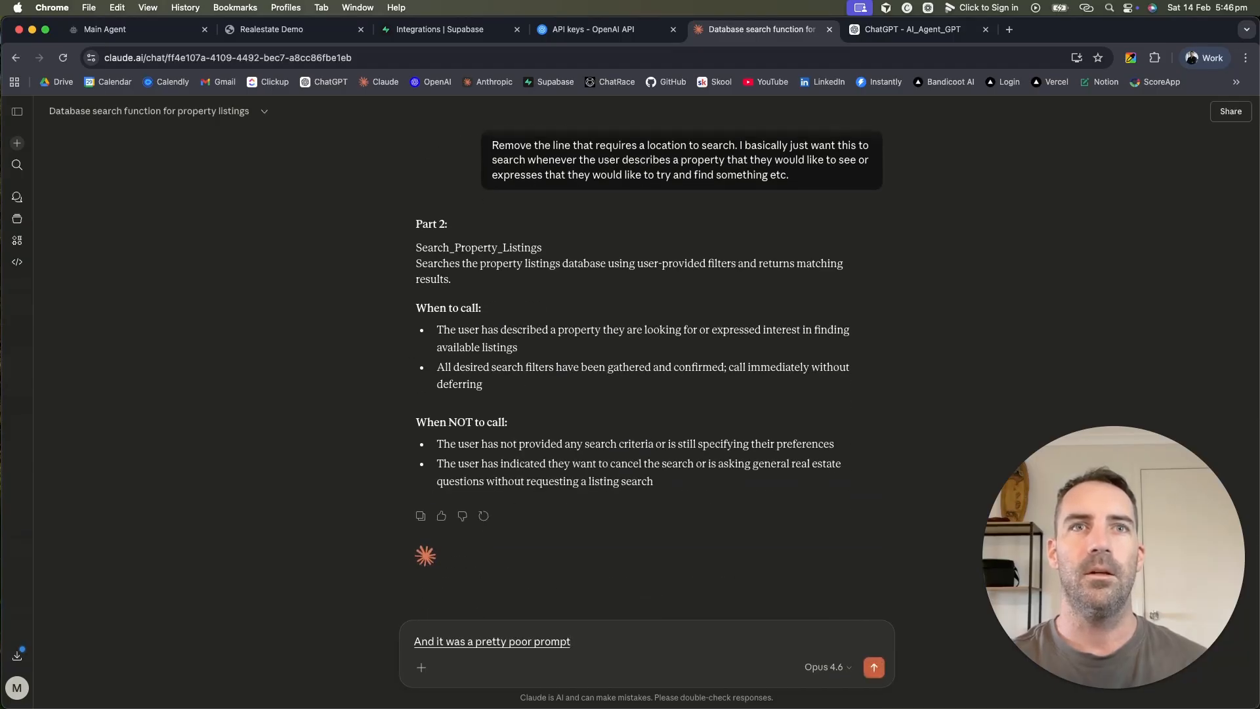
type("user has described the property though")
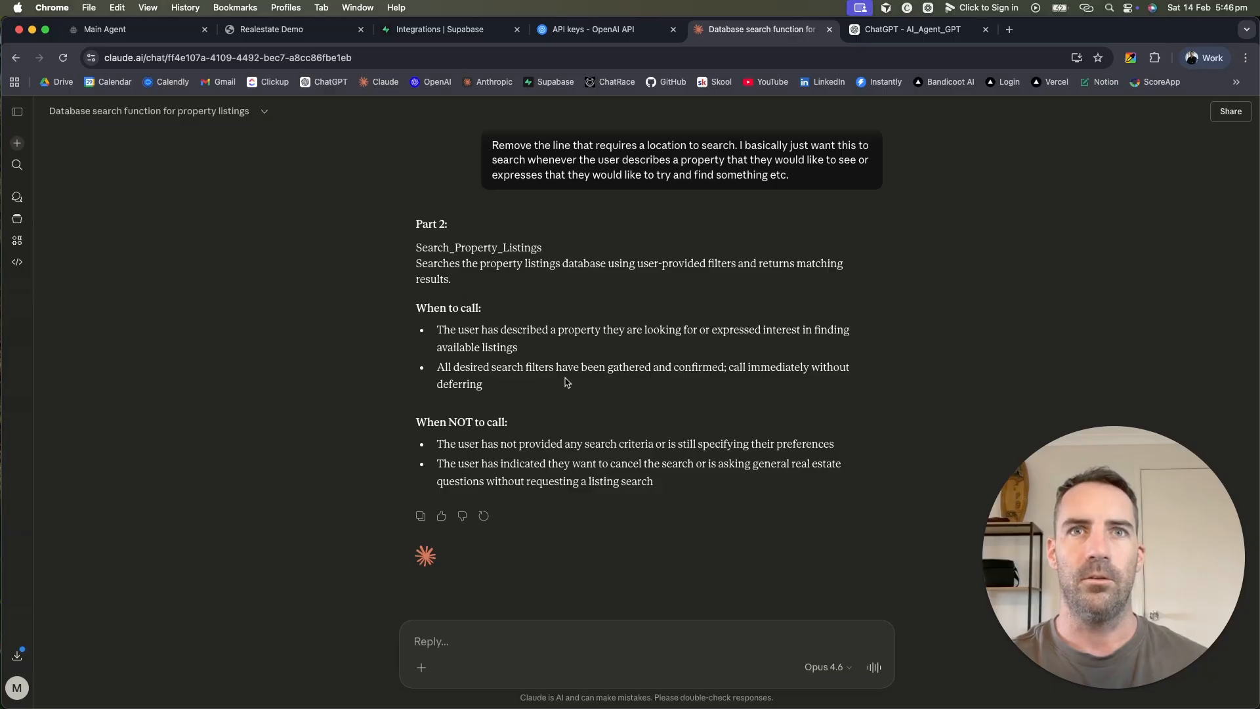
left_click_drag(502, 383, 421, 381)
Step: Ask Claude not to wait for all filters before searching, then select its revised description
left_click(557, 641)
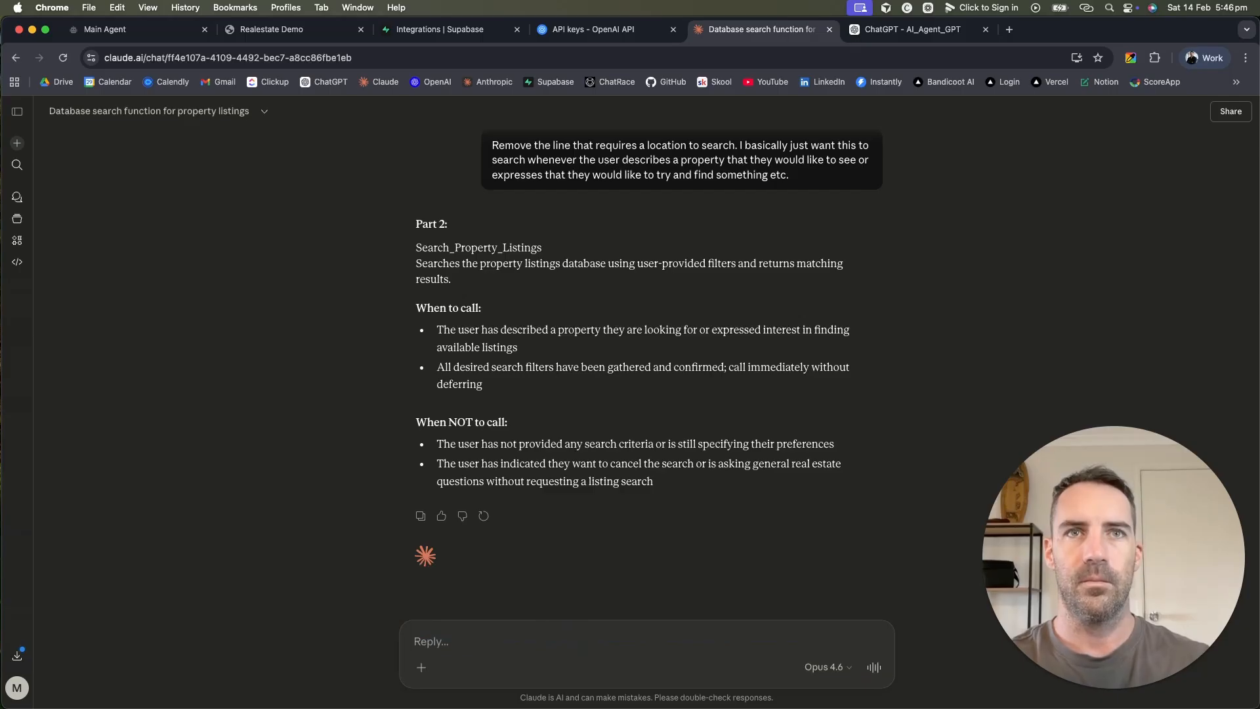
key("F5")
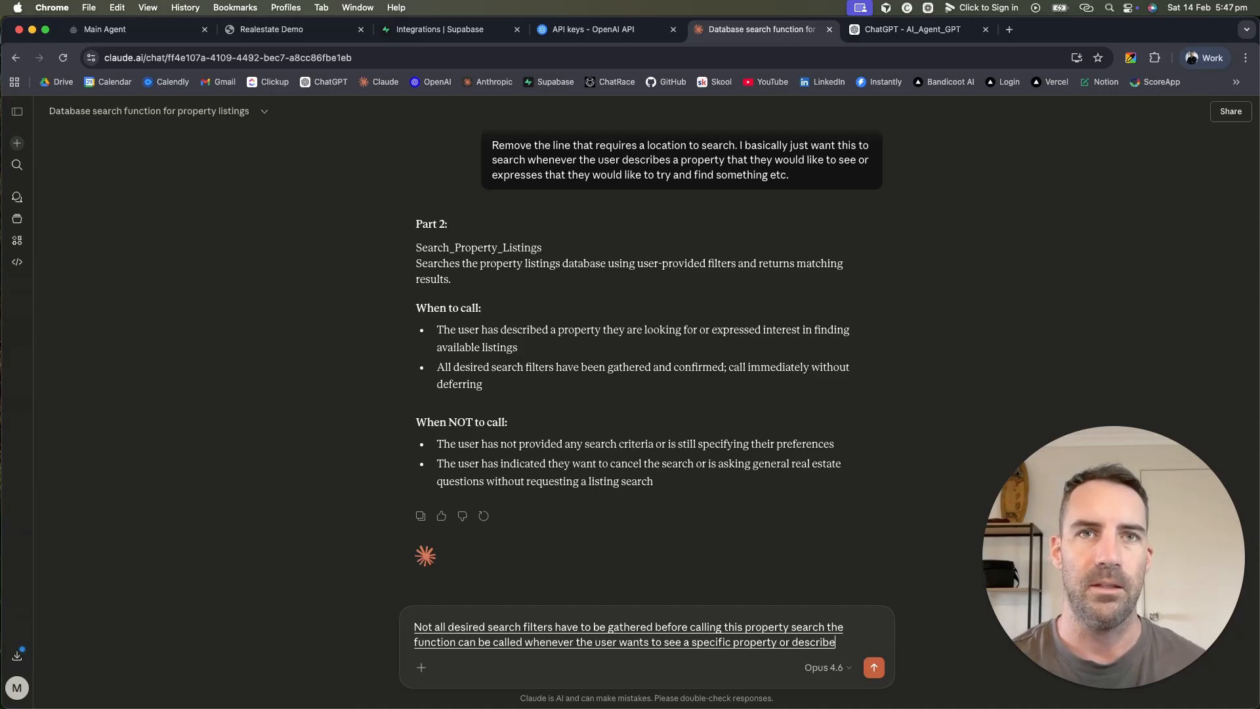
key("Return")
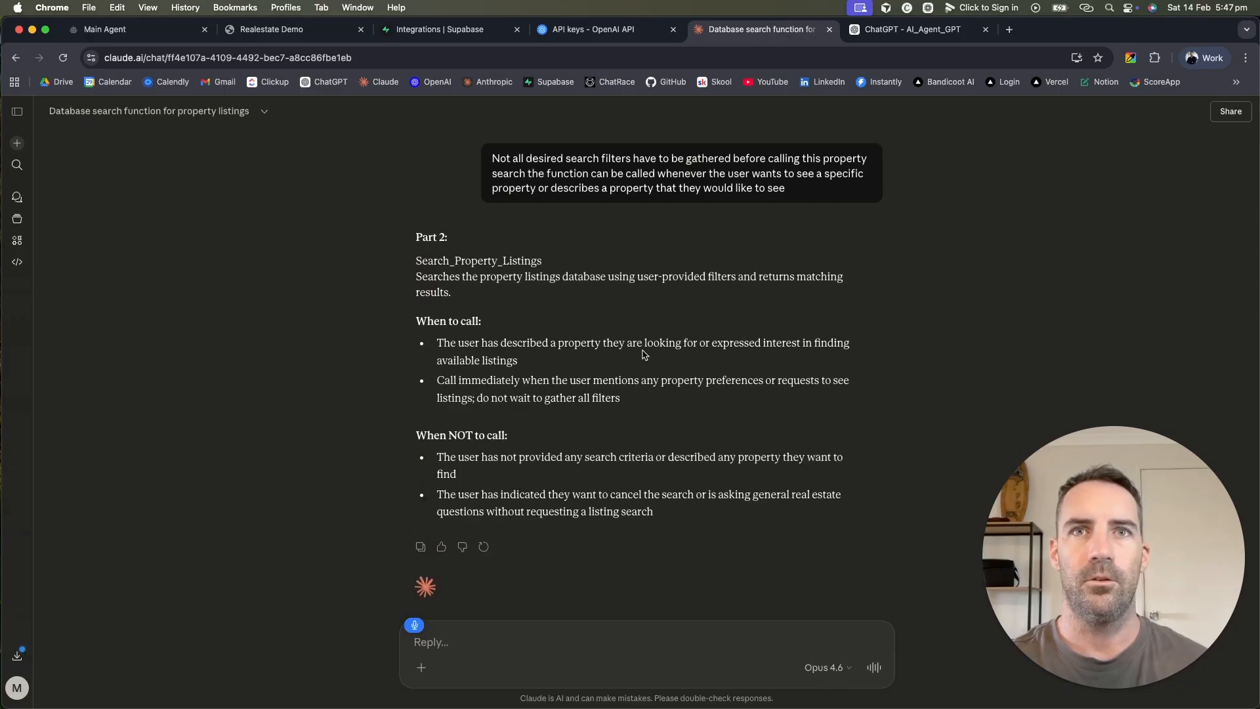
type("These describe a property")
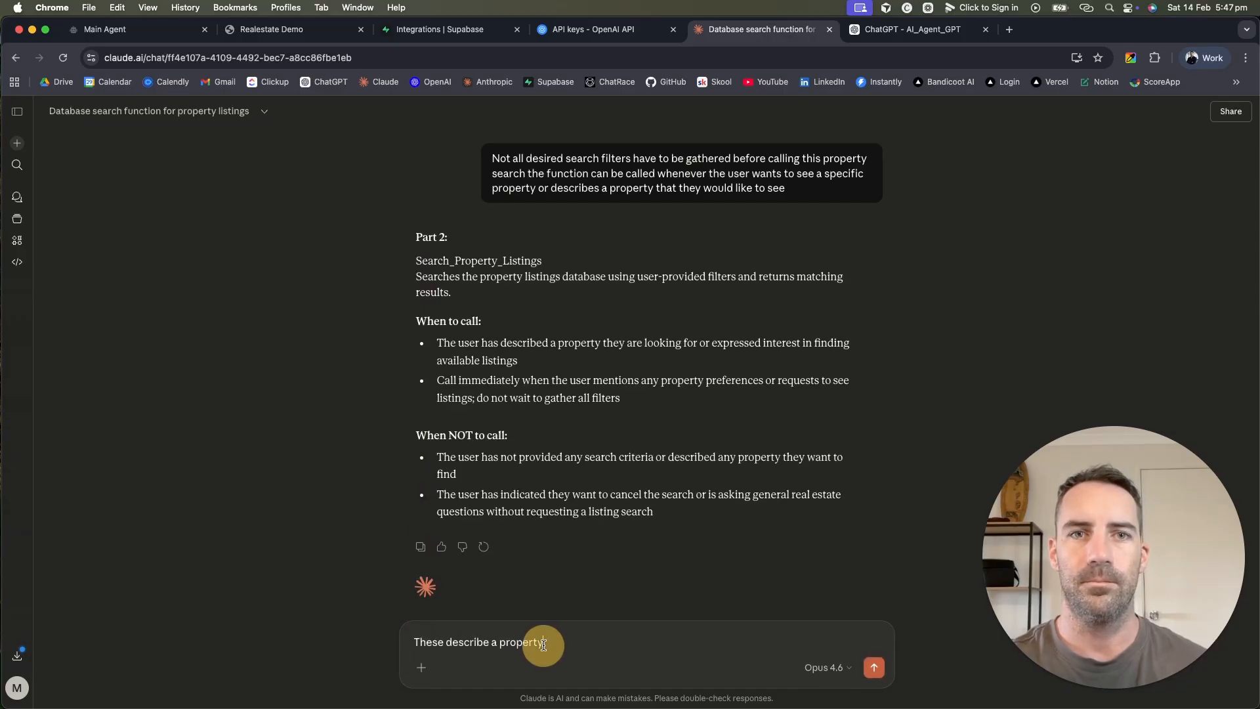
triple_click(543, 645)
key("BackSpace")
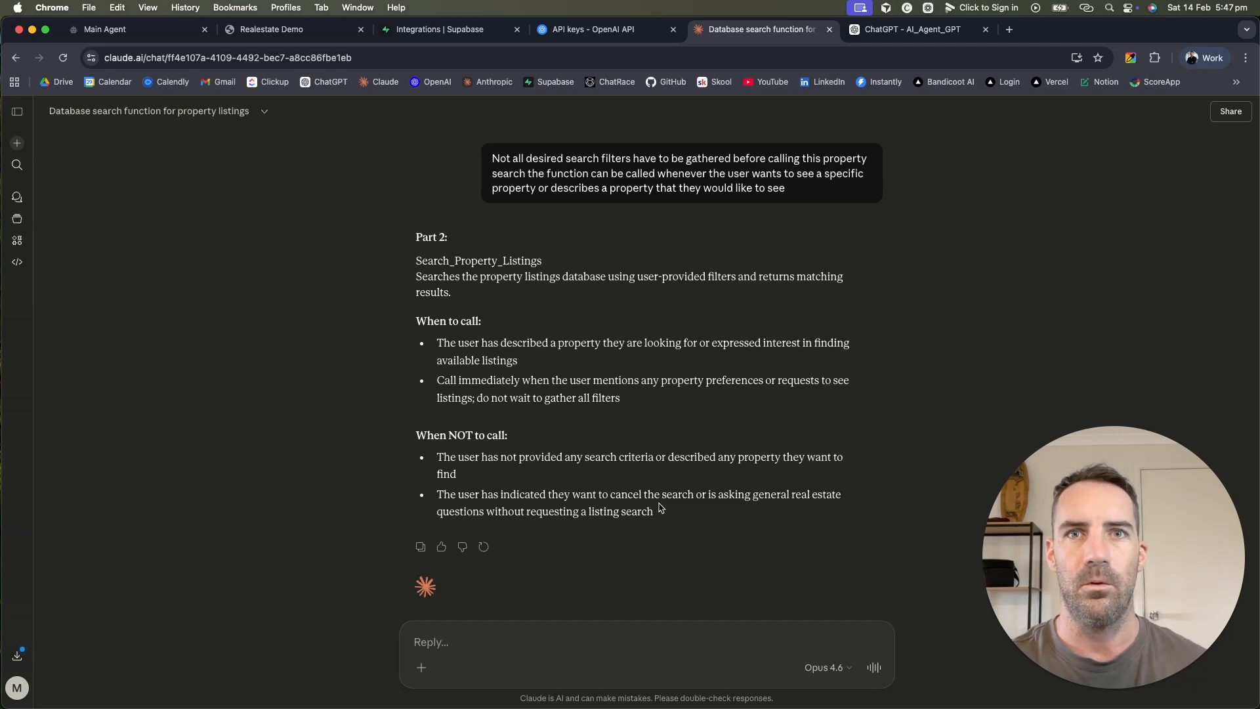
left_click_drag(699, 511, 405, 264)
key("super+c")
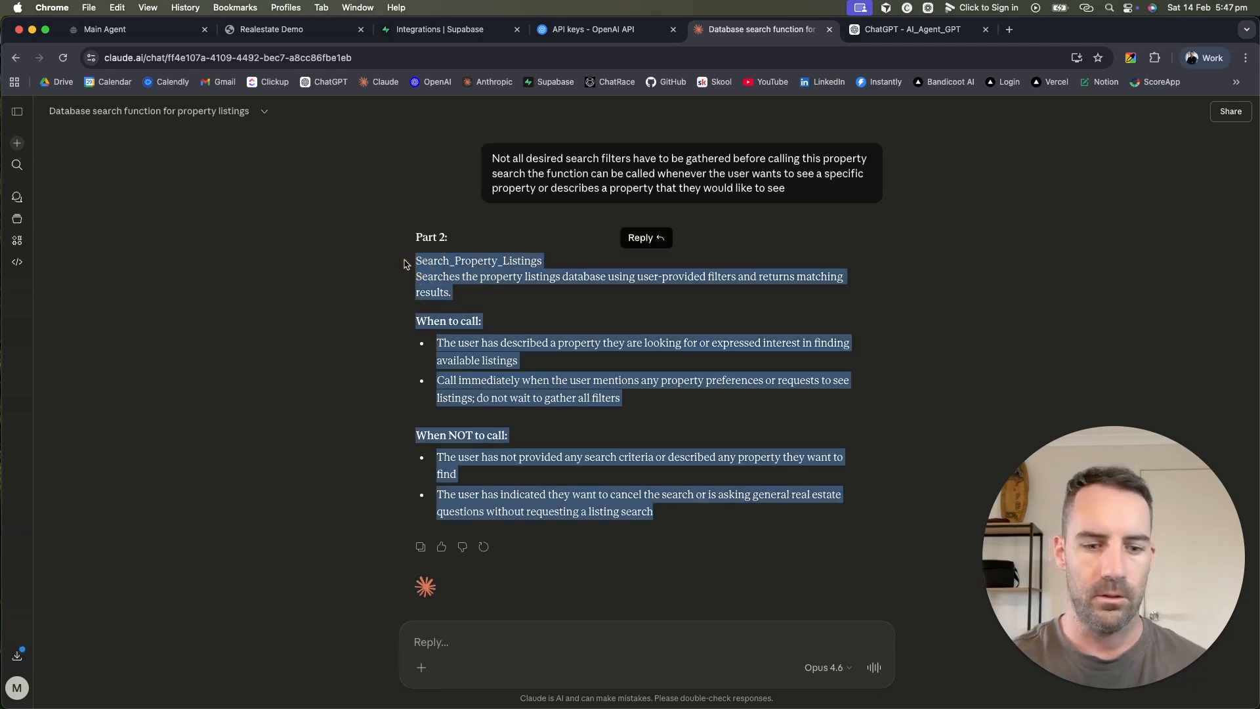
Step: Replace the old function section in the OpenAI prompt with Claude's revised text and save
left_click(141, 29)
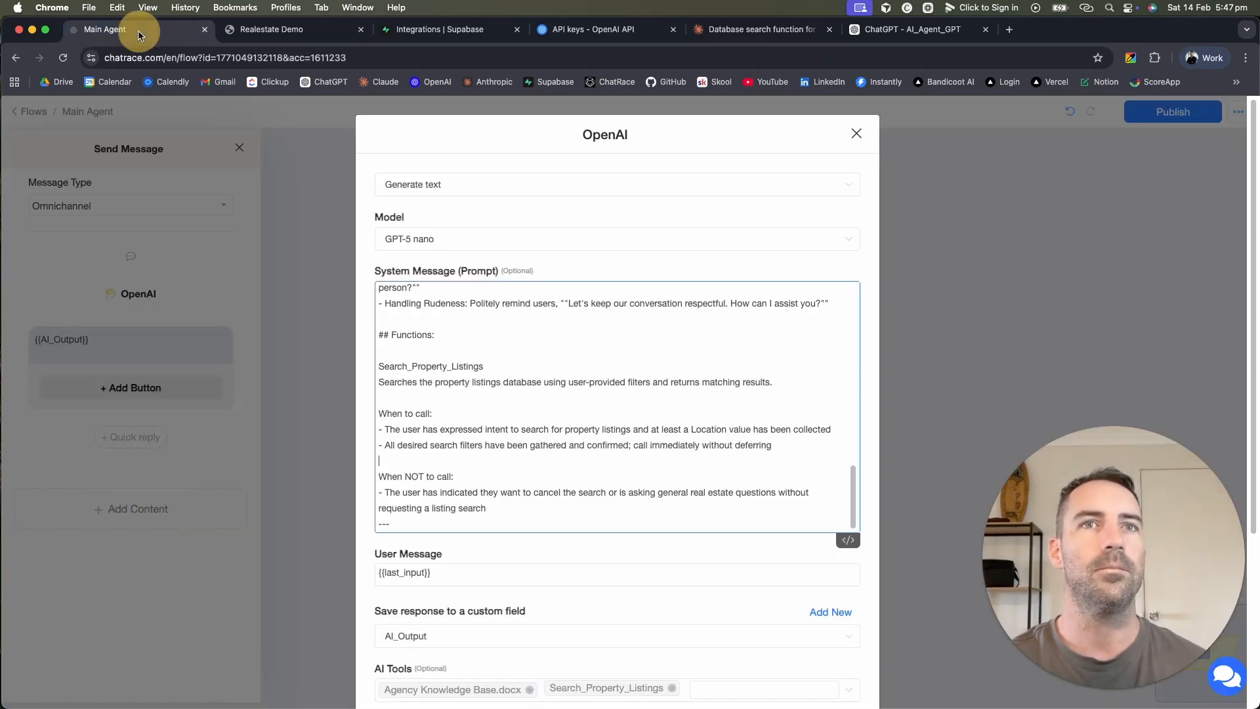
left_click_drag(515, 511, 379, 359)
key("super+v")
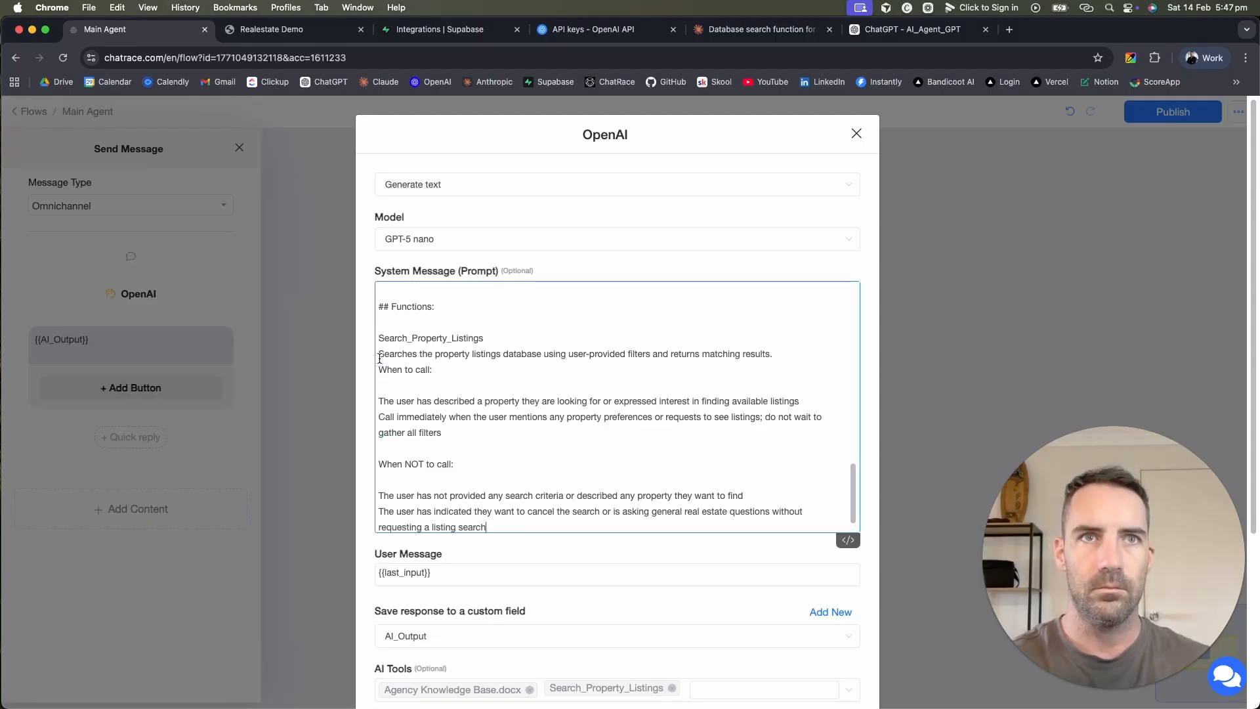
left_click(381, 396)
scroll(520, 483, "down", 4)
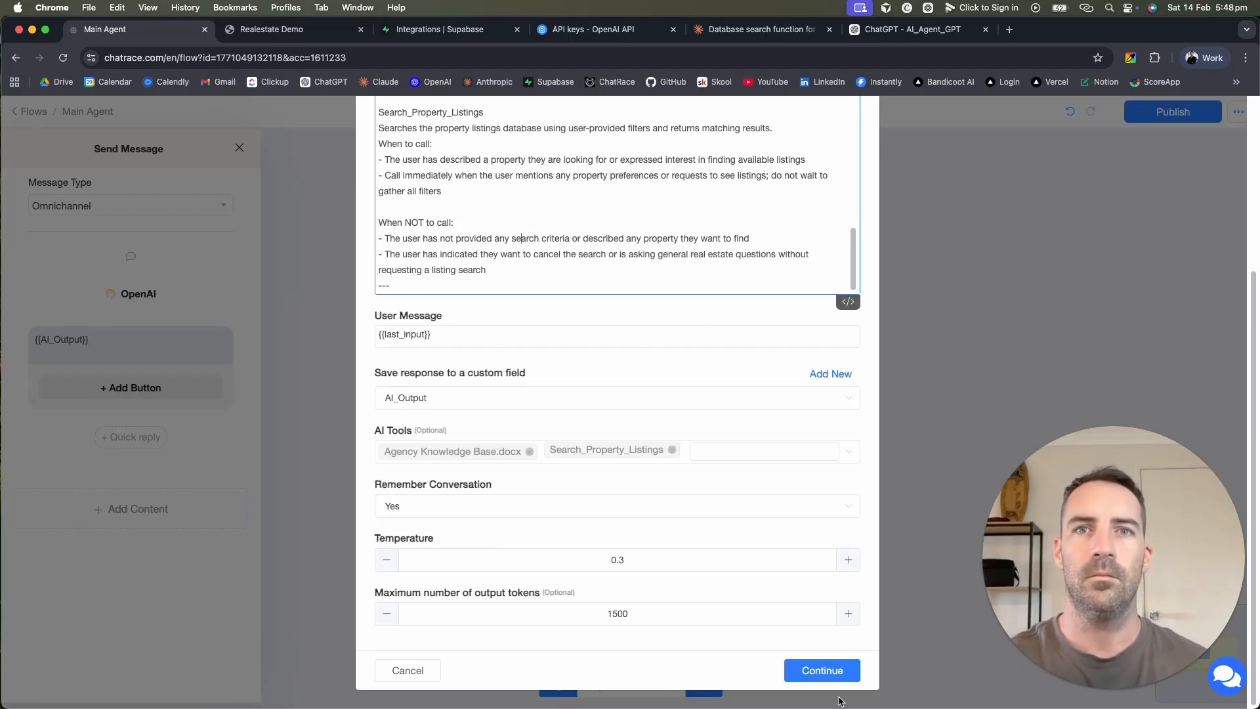
left_click(819, 670)
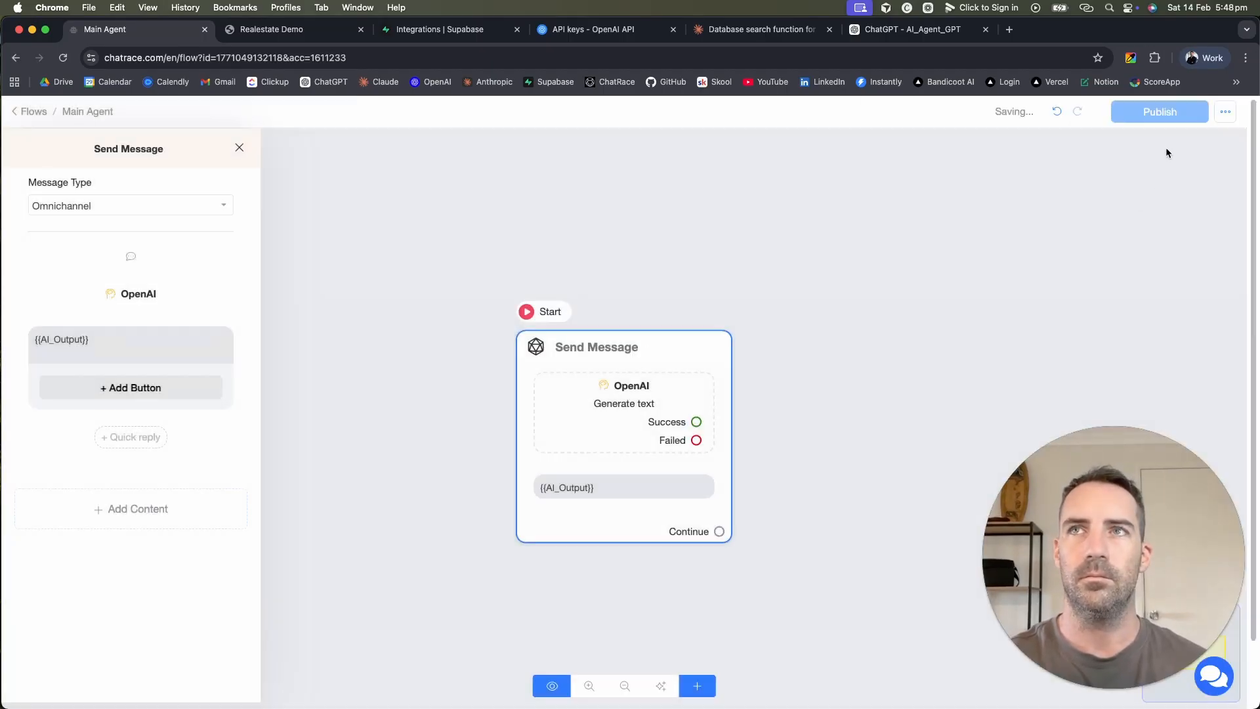
Step: Publish the Main Agent flow and reload the Realestate Demo webchat
left_click(1160, 117)
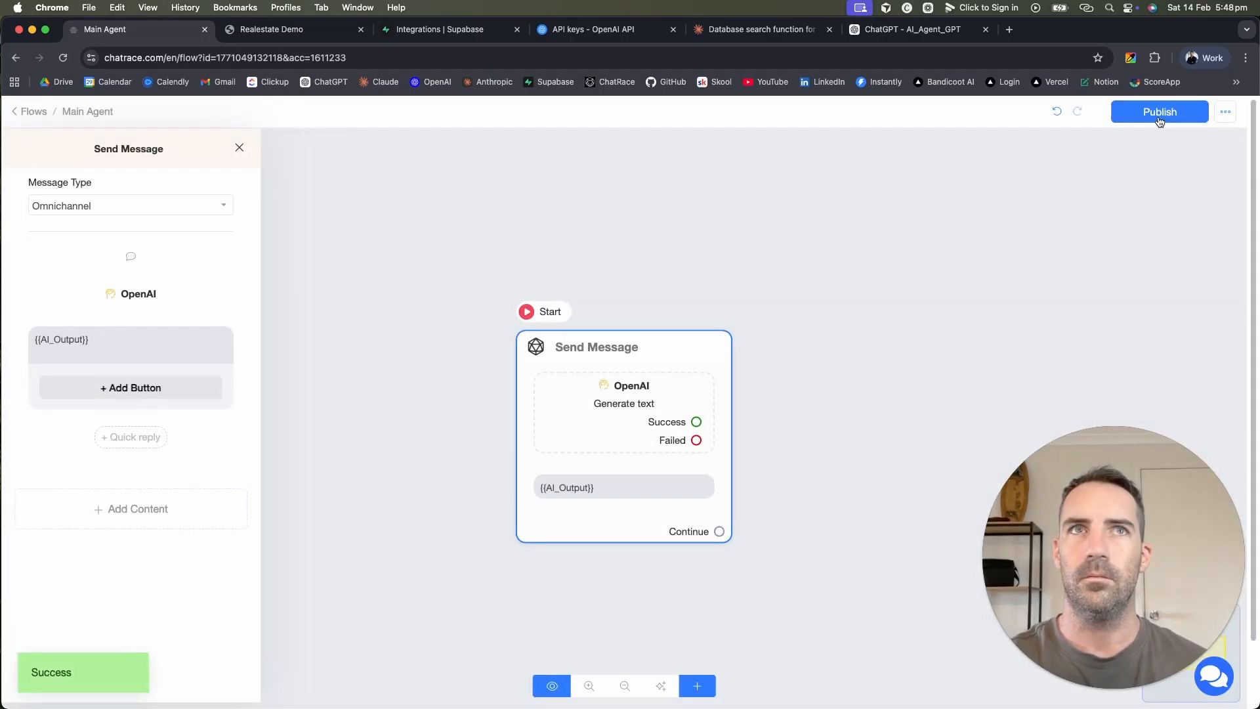
left_click(309, 29)
left_click(325, 57)
key("Return")
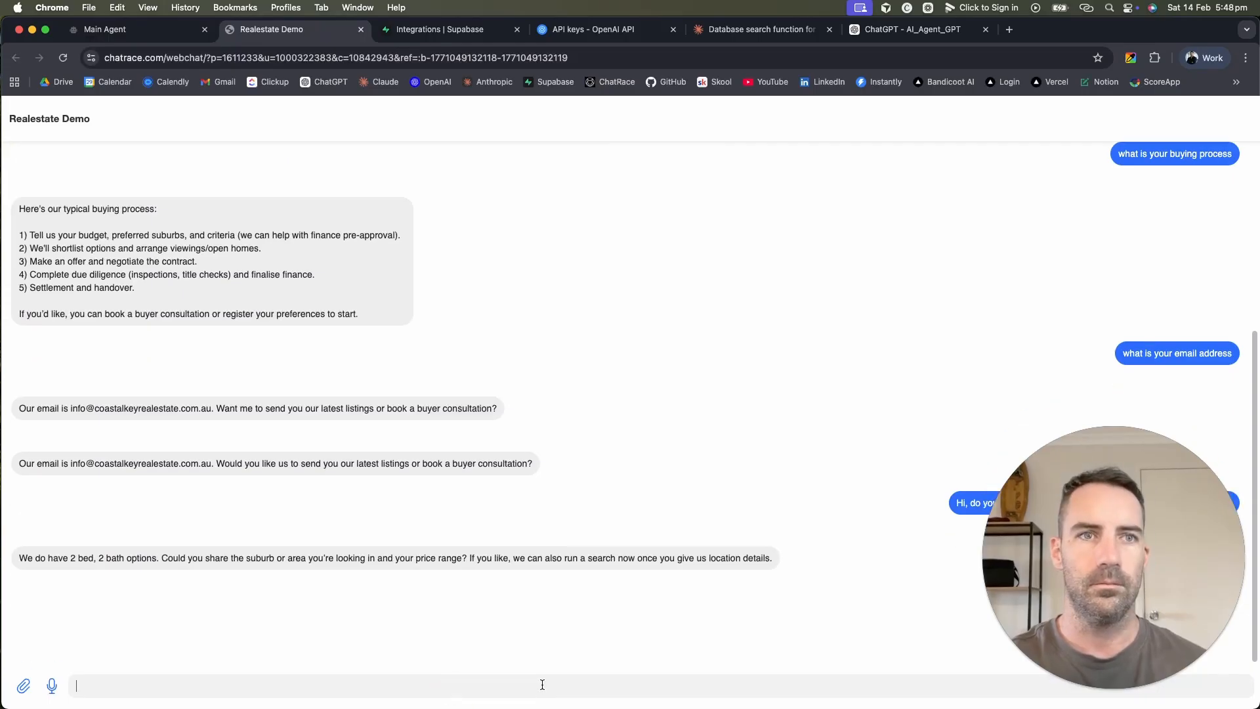
Step: Ask the webchat for two-bedroom, two-bathroom places and check the 'Product Search Activated' reply
key("F5")
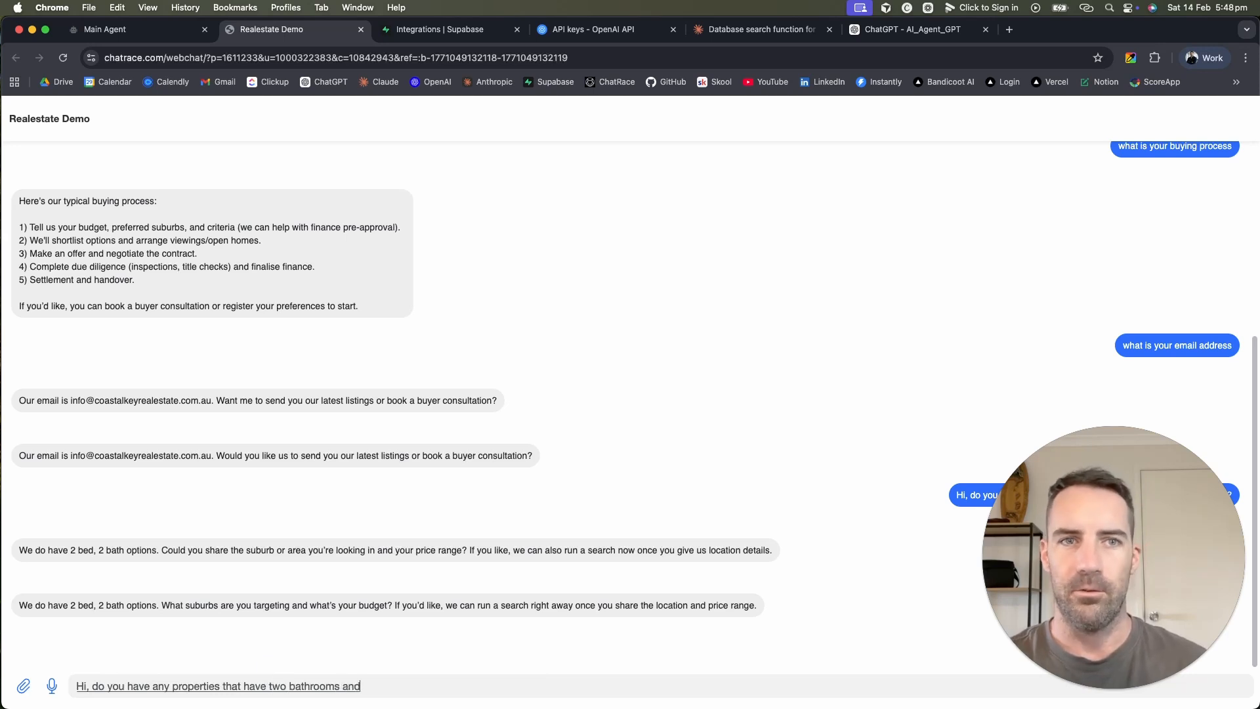
key("Return")
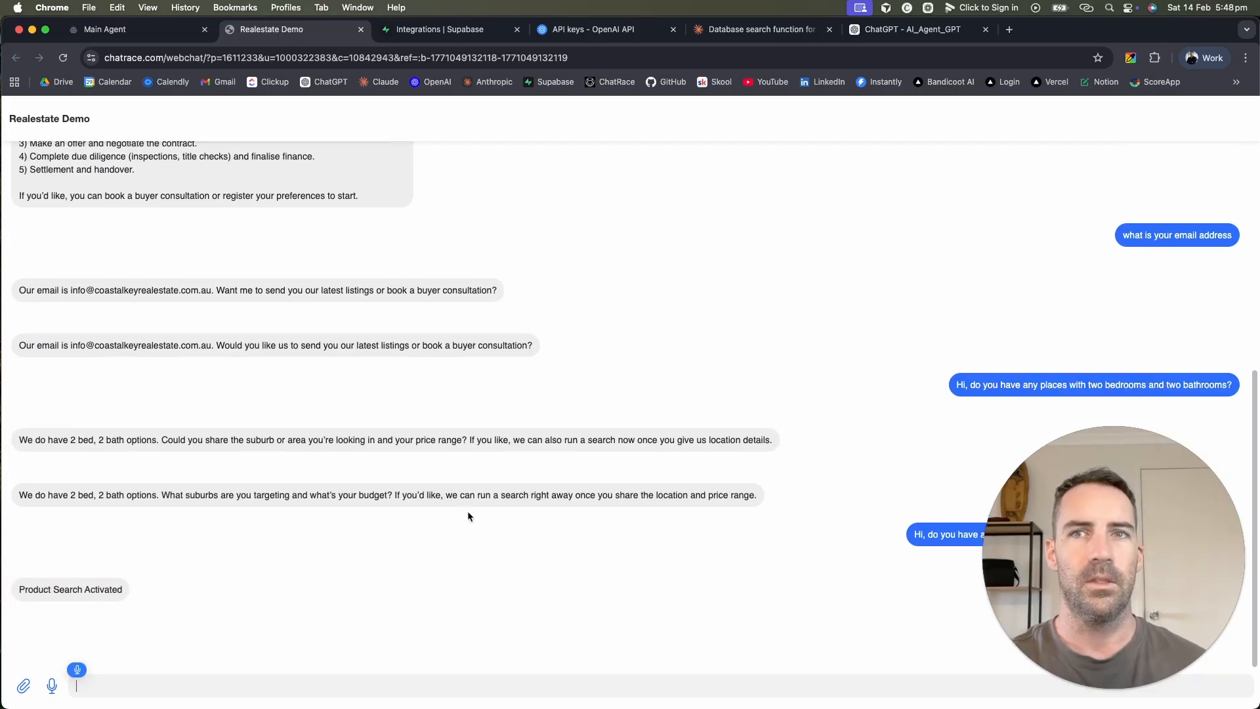
left_click(202, 688)
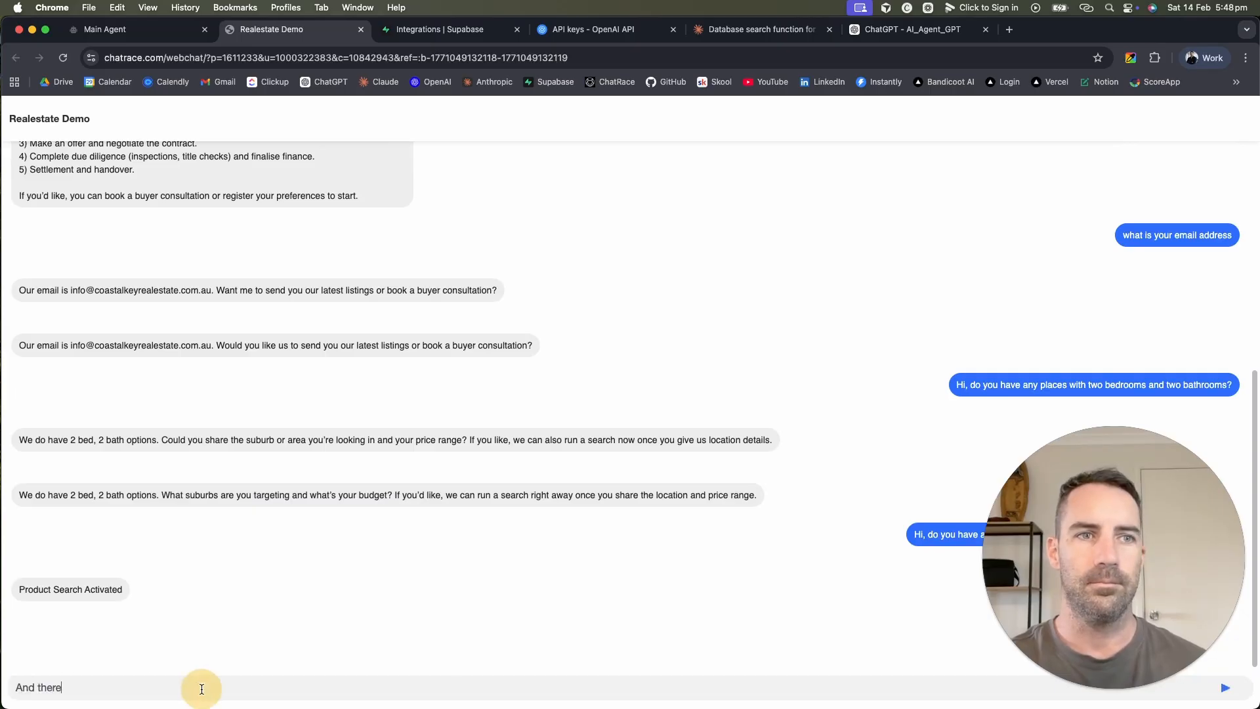
triple_click(41, 589)
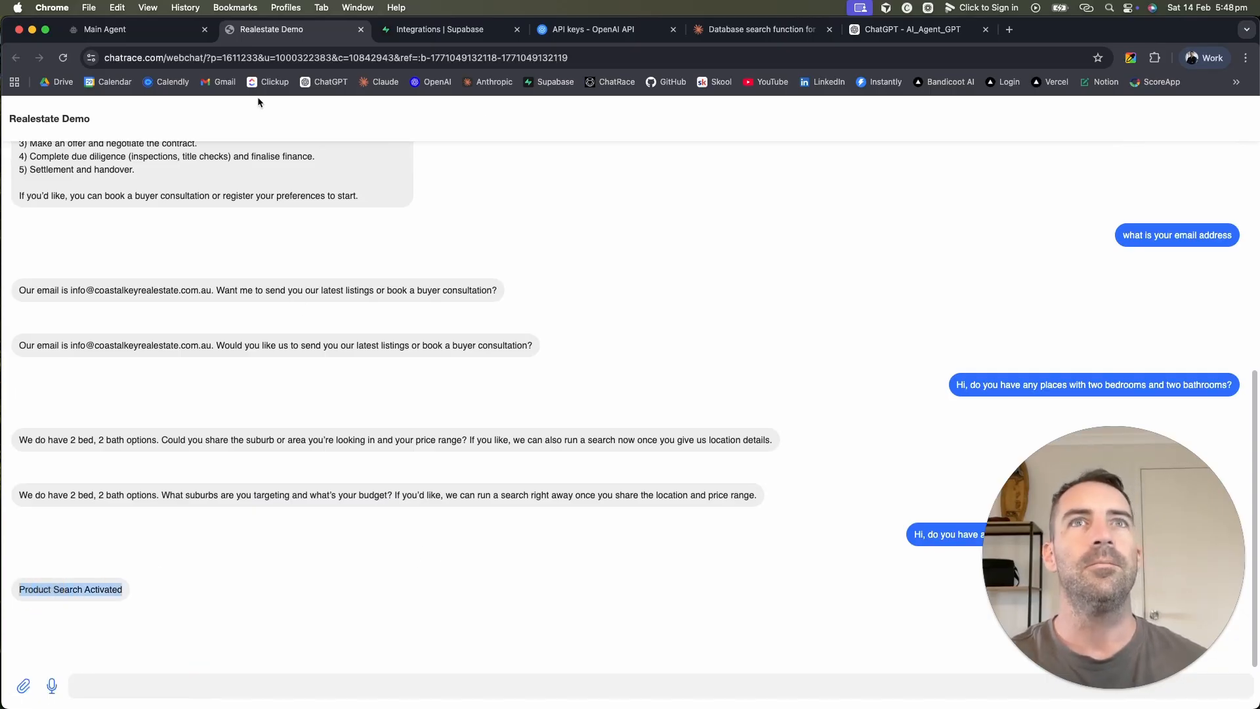
Step: Review the When NOT to call points in Claude's revised function description
left_click(755, 29)
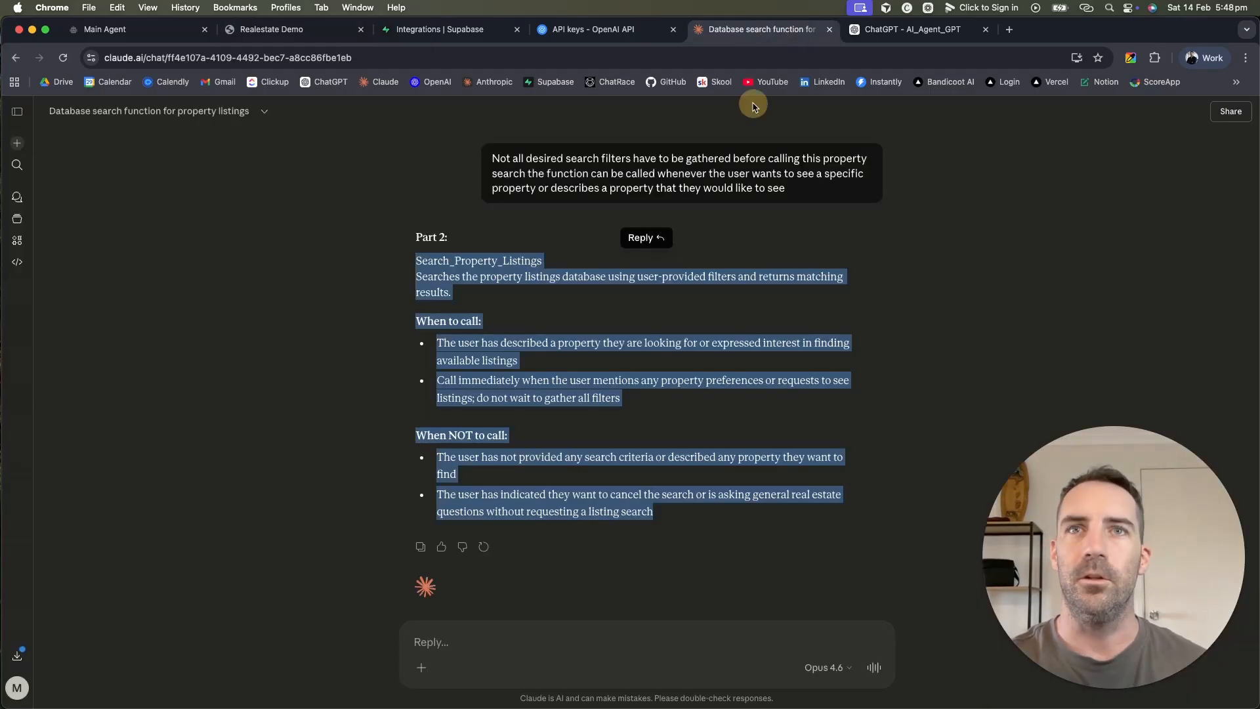
left_click_drag(664, 487, 686, 514)
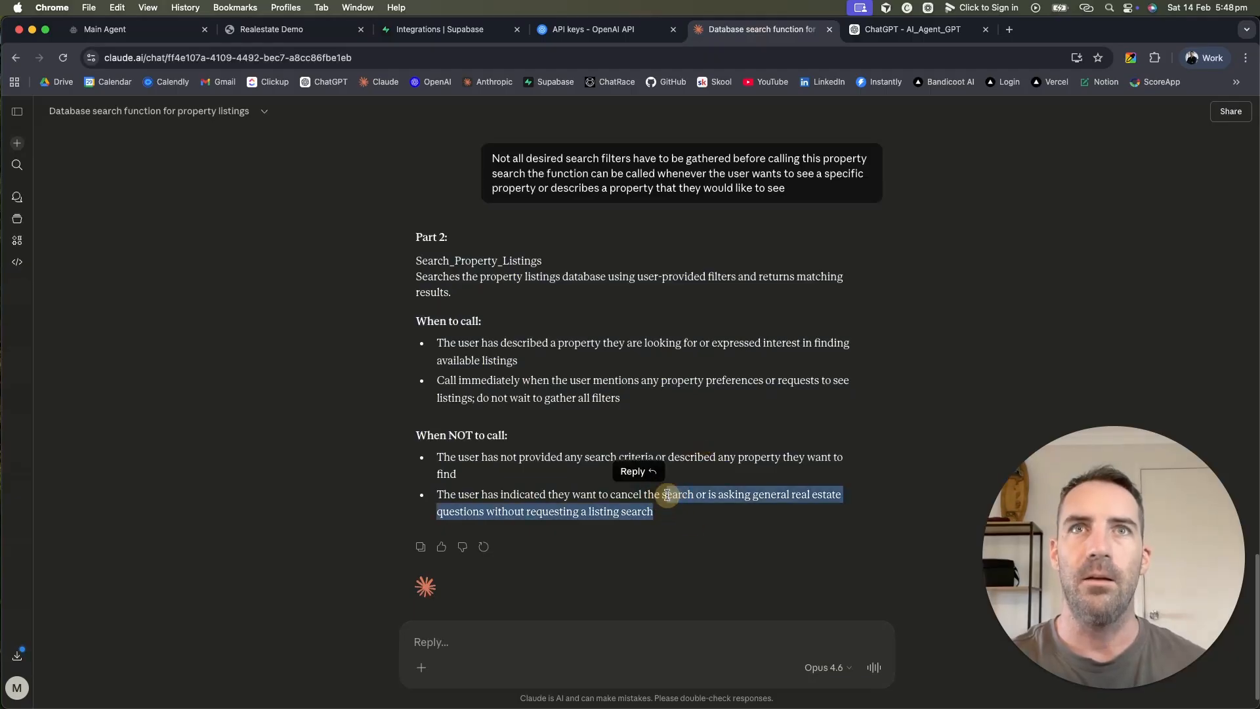
scroll(667, 499, "up", 10)
scroll(667, 499, "up", 5)
scroll(619, 374, "down", 15)
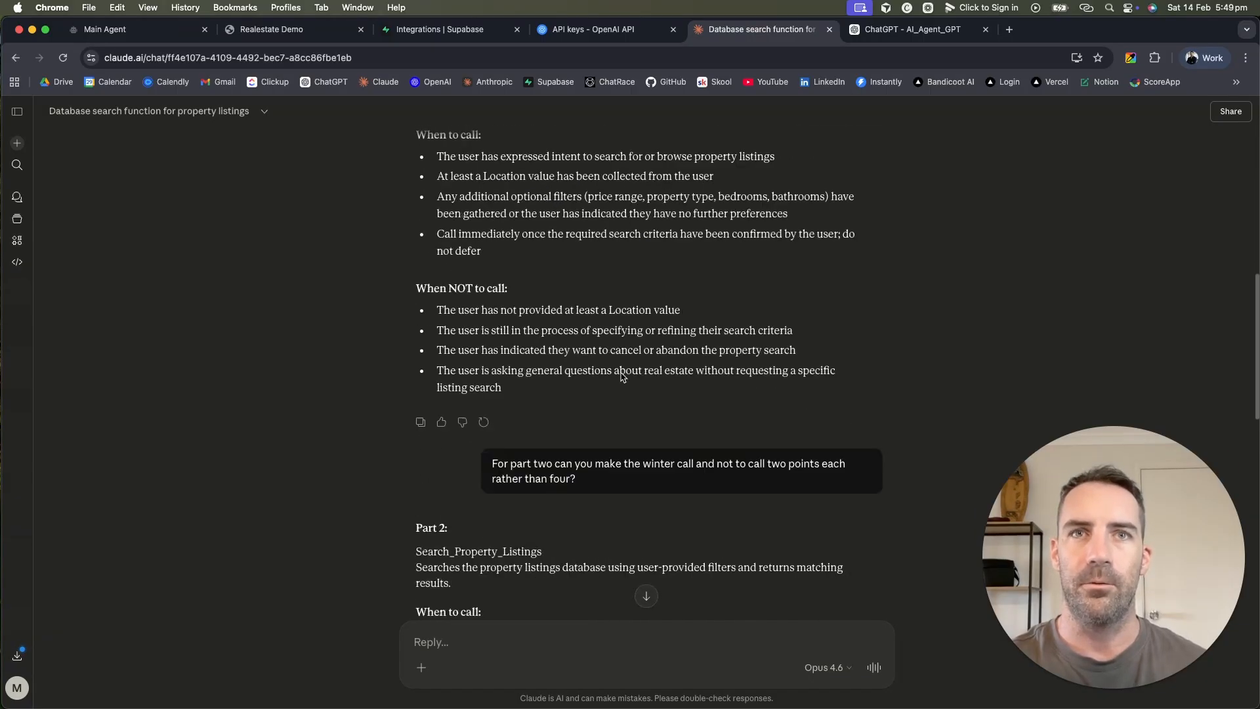
Step: Open the Product Search flow's Format Search Query step and its OpenAI settings
left_click(108, 29)
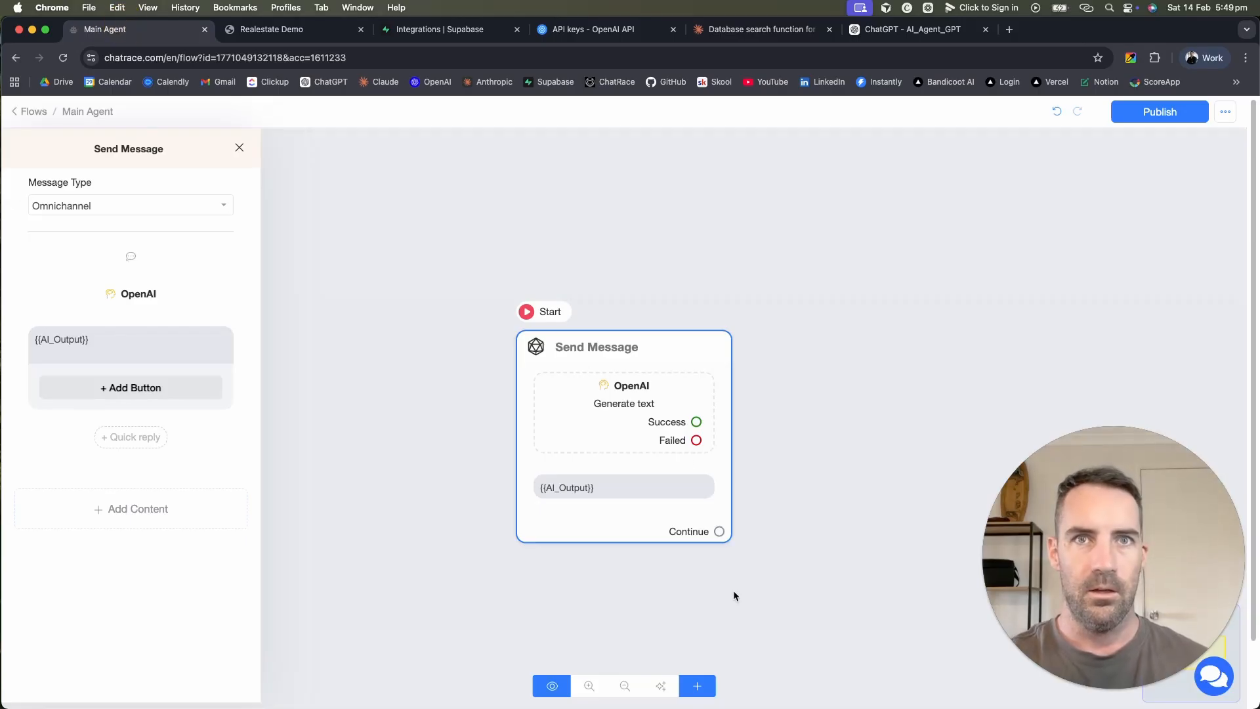
left_click(27, 112)
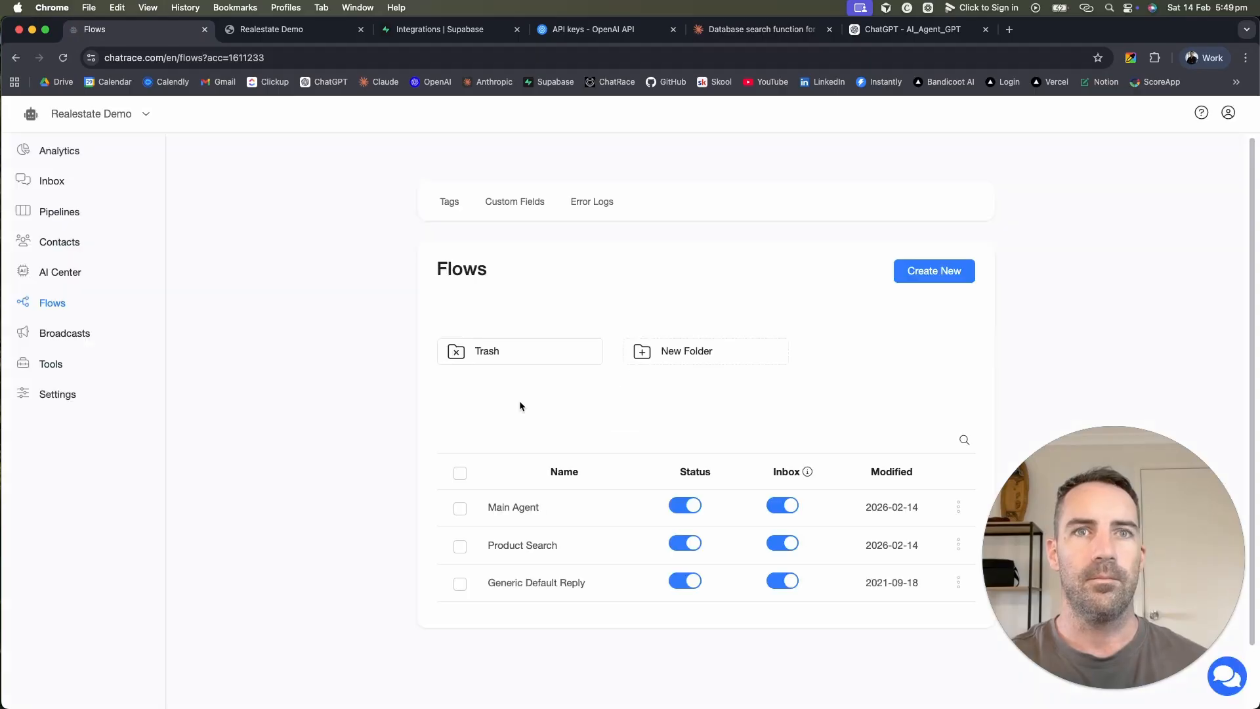
left_click(566, 554)
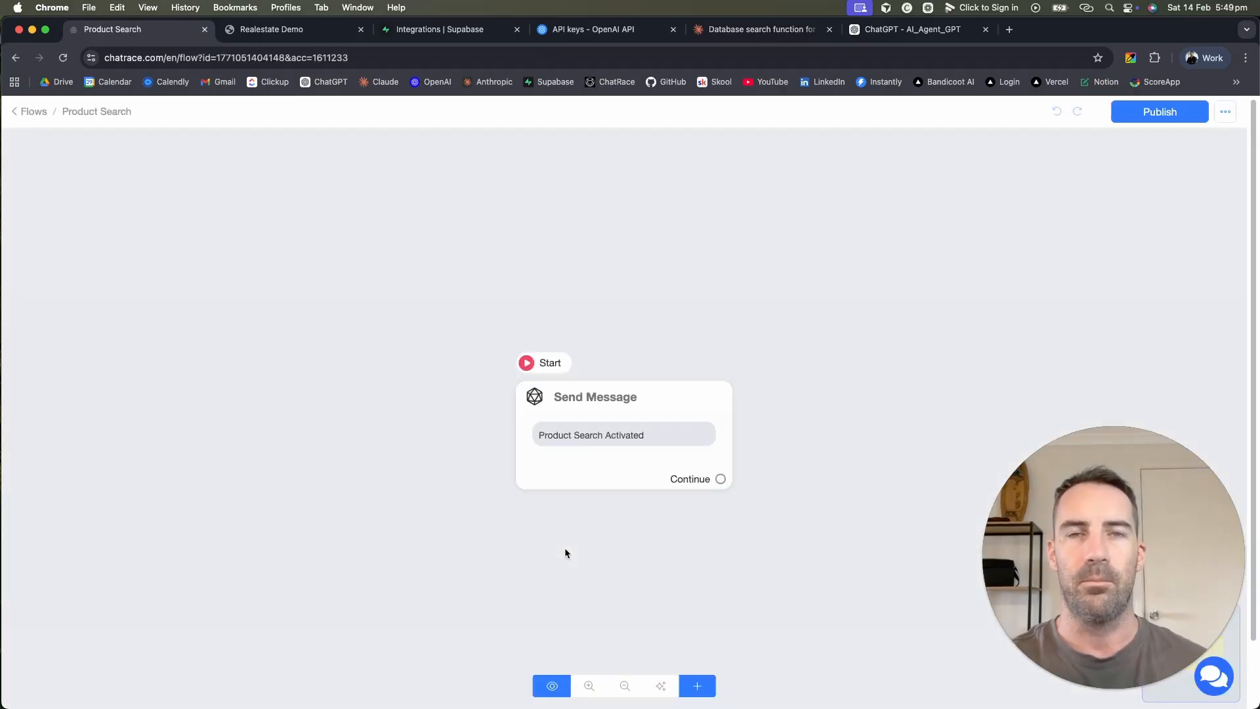
left_click_drag(679, 408, 348, 374)
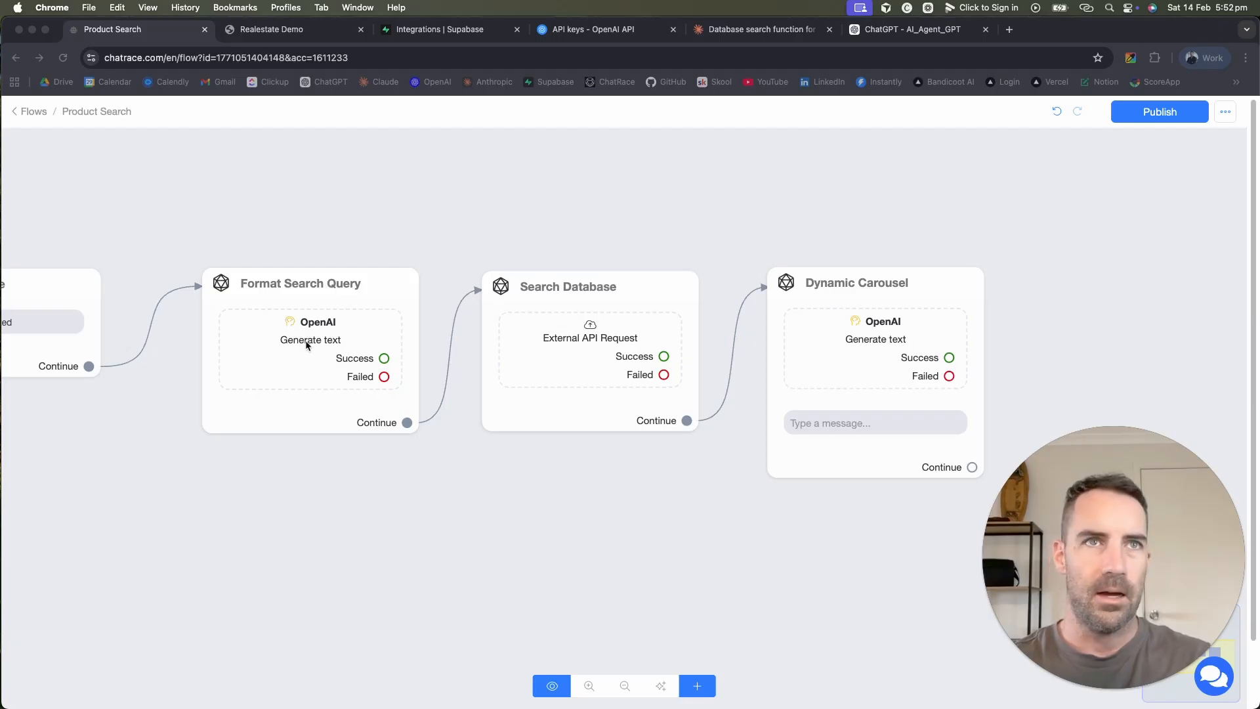
left_click(281, 349)
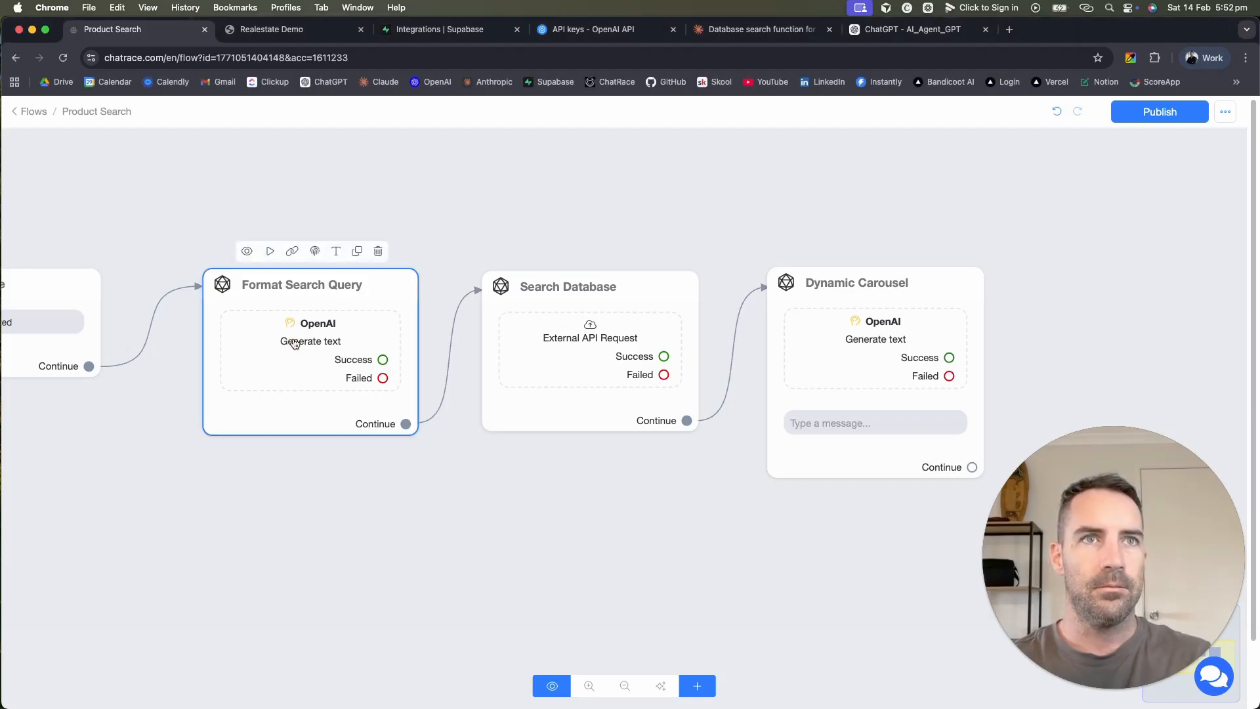
left_click(295, 343)
left_click(135, 290)
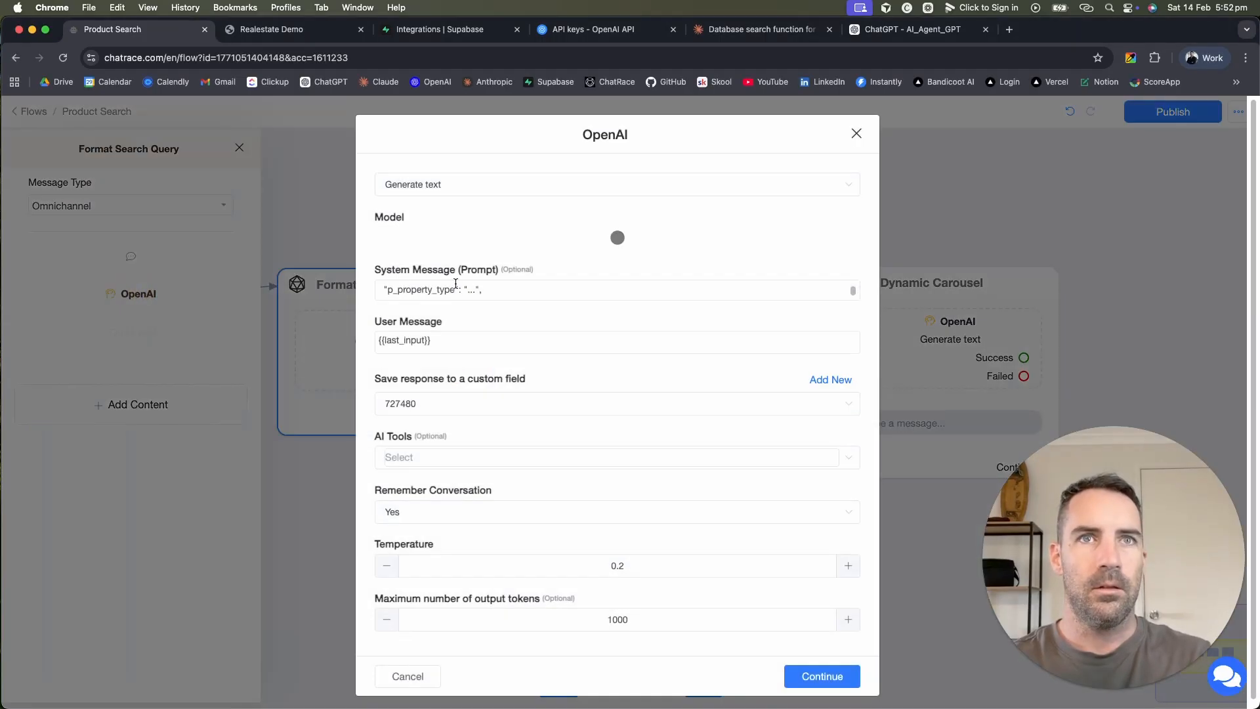
Step: Add a blank line after the opening paragraph of the Format Search Query prompt
left_click(807, 292)
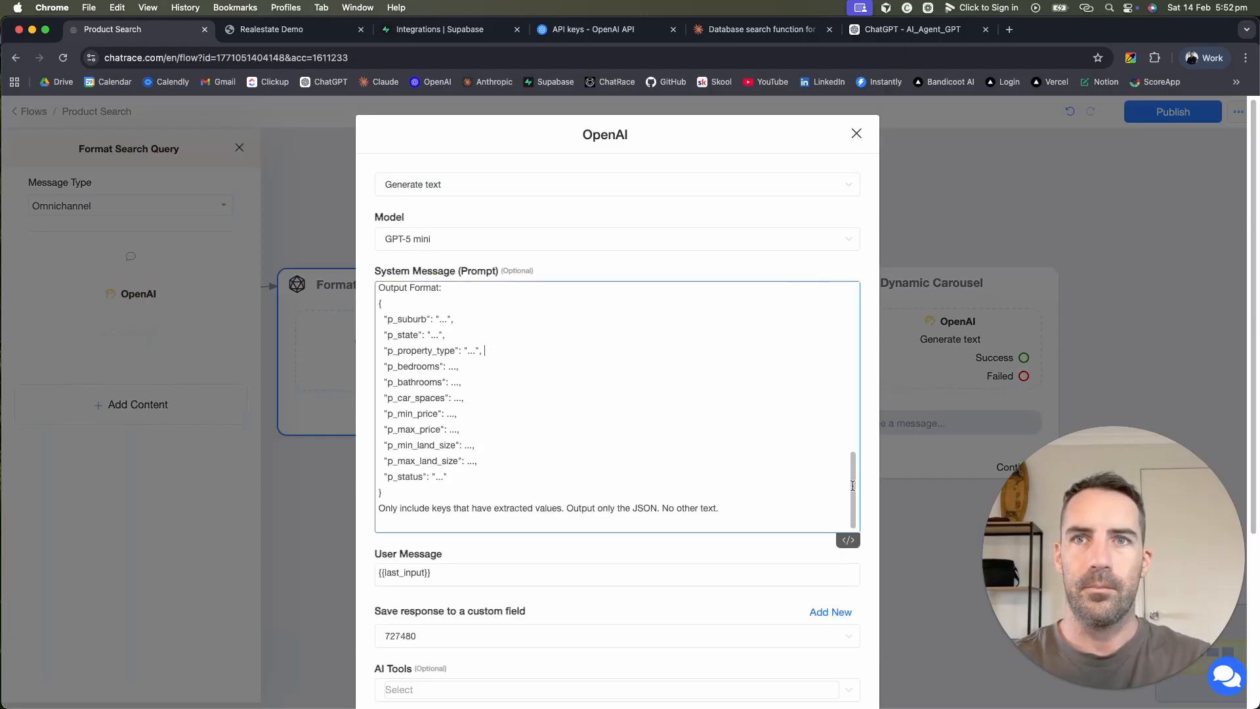
scroll(825, 497, "up", 10)
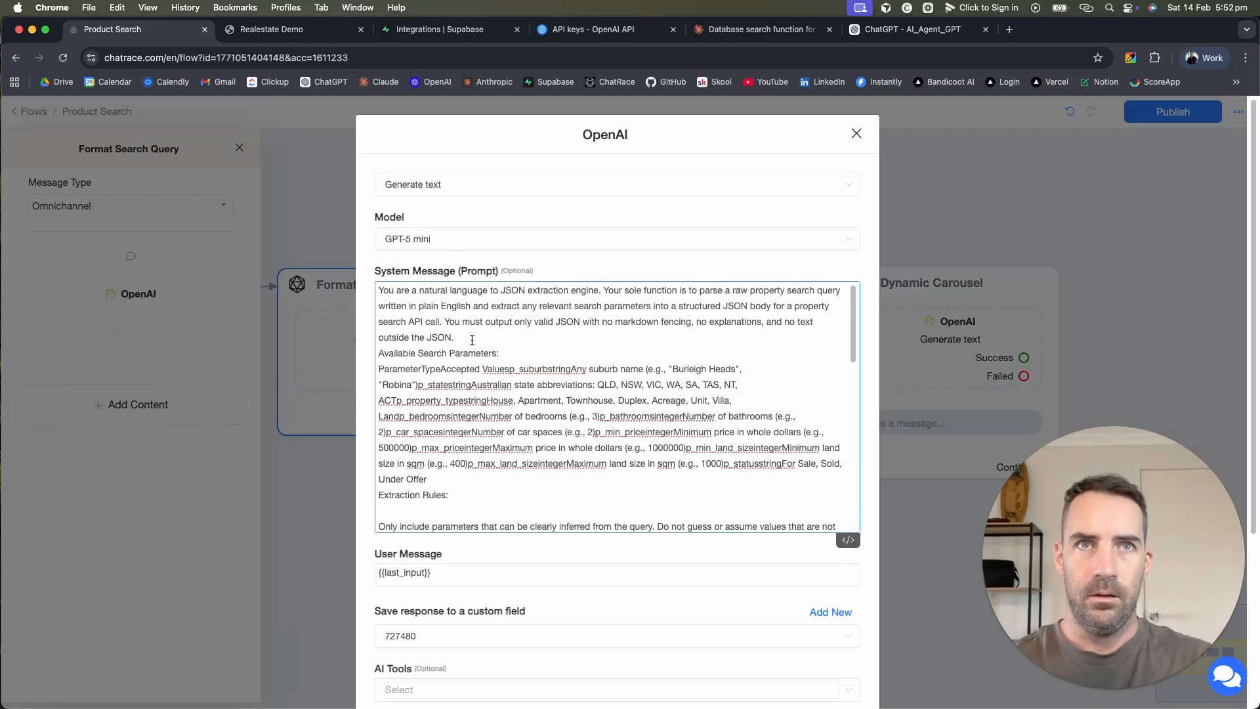
key("Return")
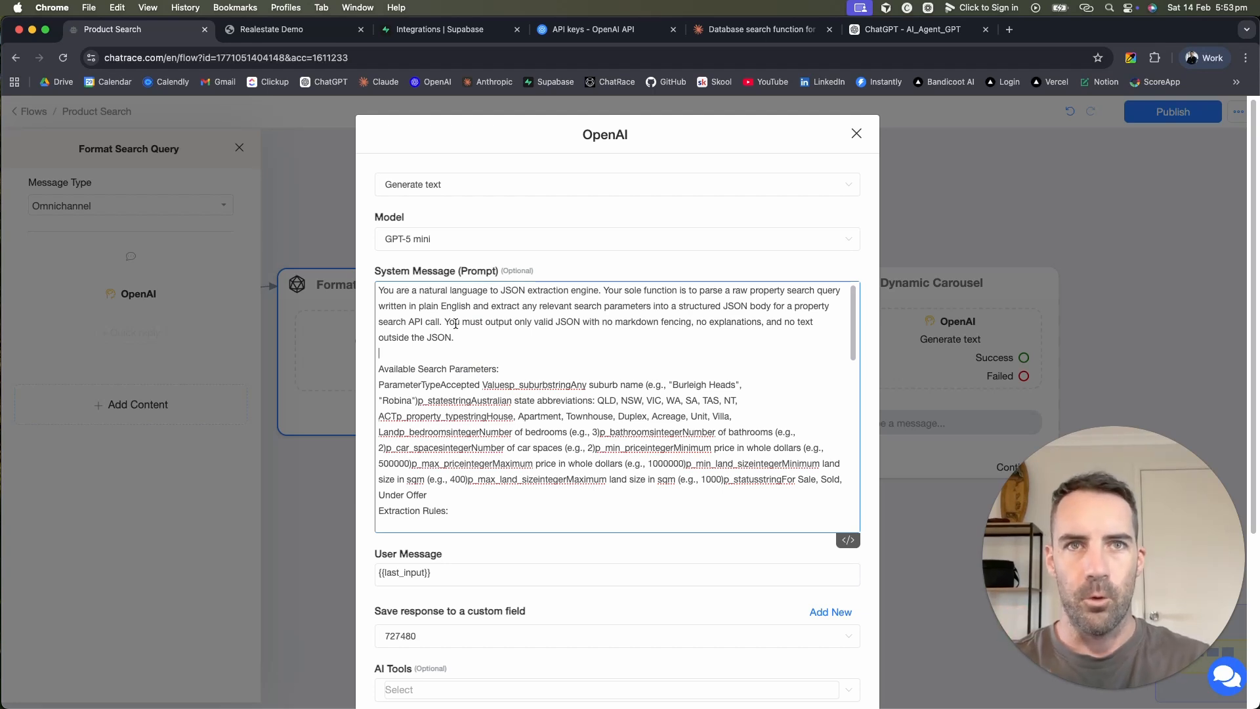
Step: Review the Output Format JSON keys from p_suburb through p_status
scroll(559, 417, "down", 5)
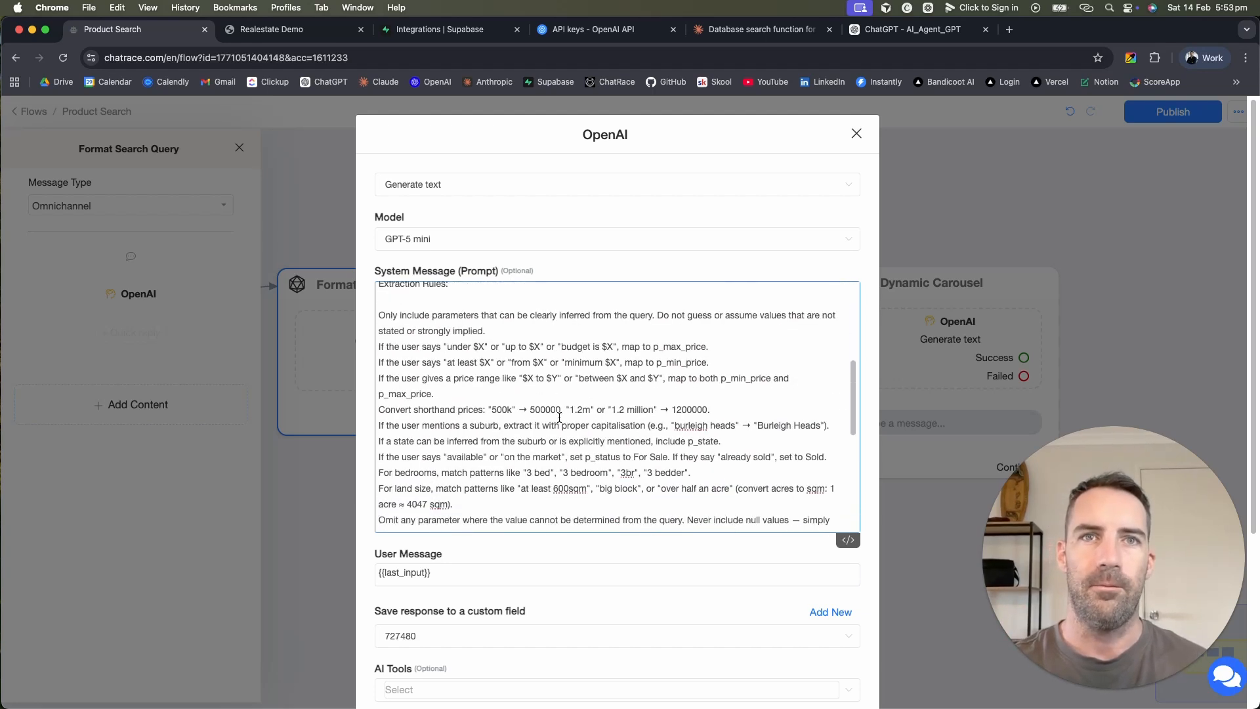
scroll(559, 417, "down", 10)
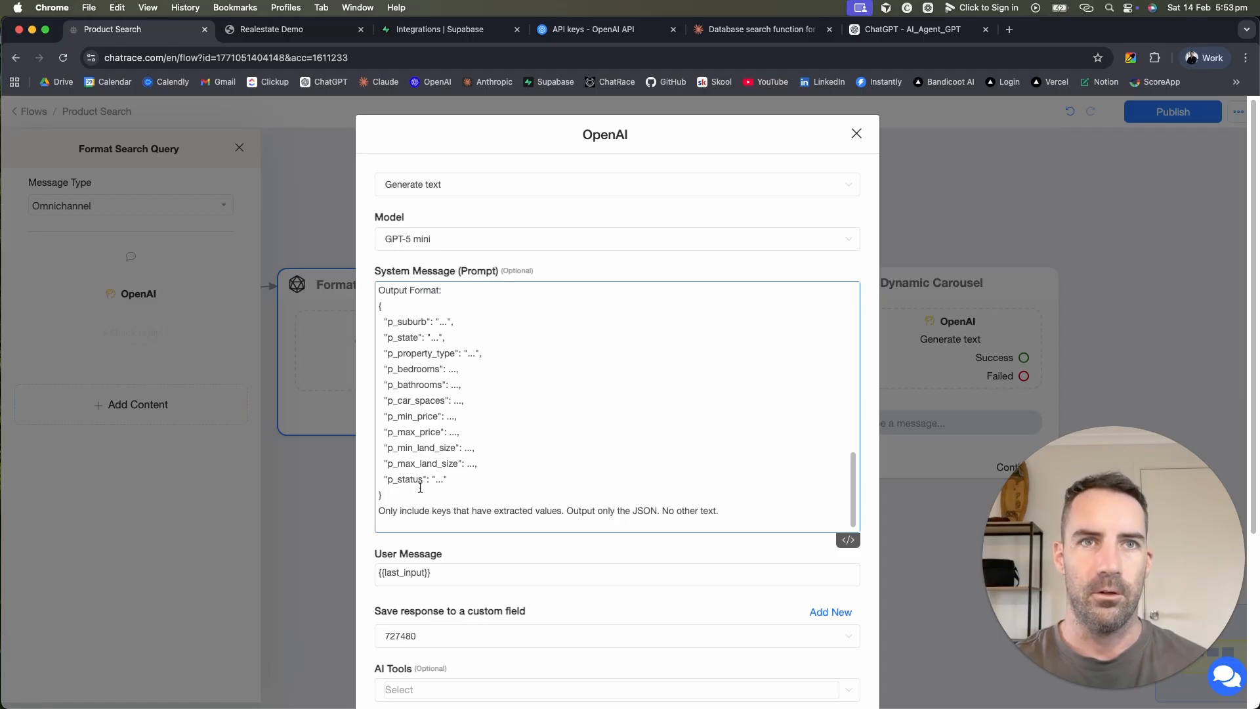
left_click_drag(401, 498, 360, 301)
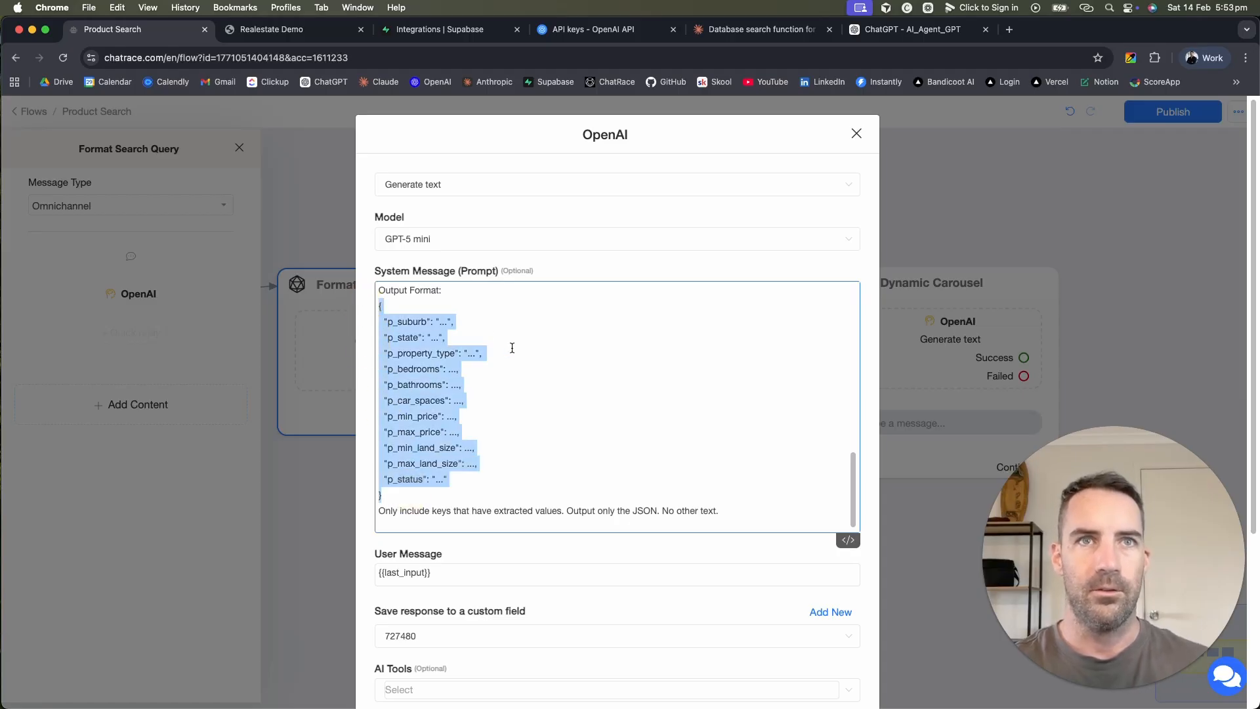
left_click(499, 486)
left_click_drag(407, 496, 360, 314)
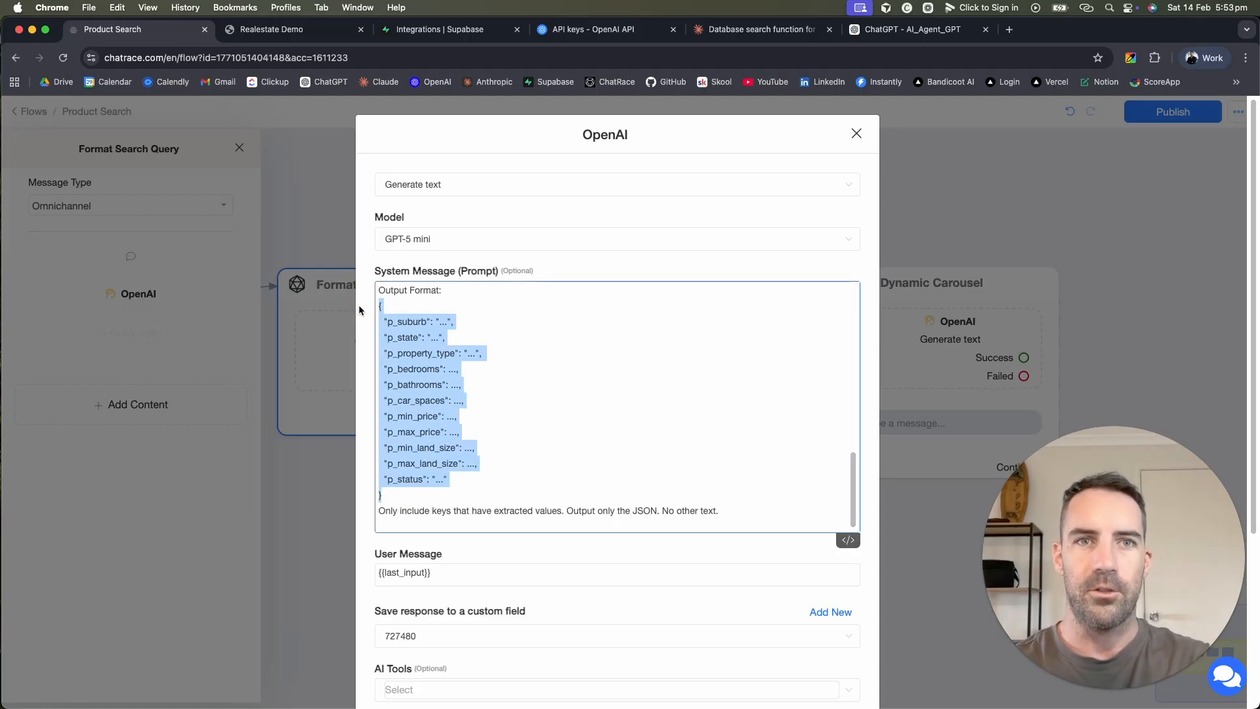
left_click(530, 384)
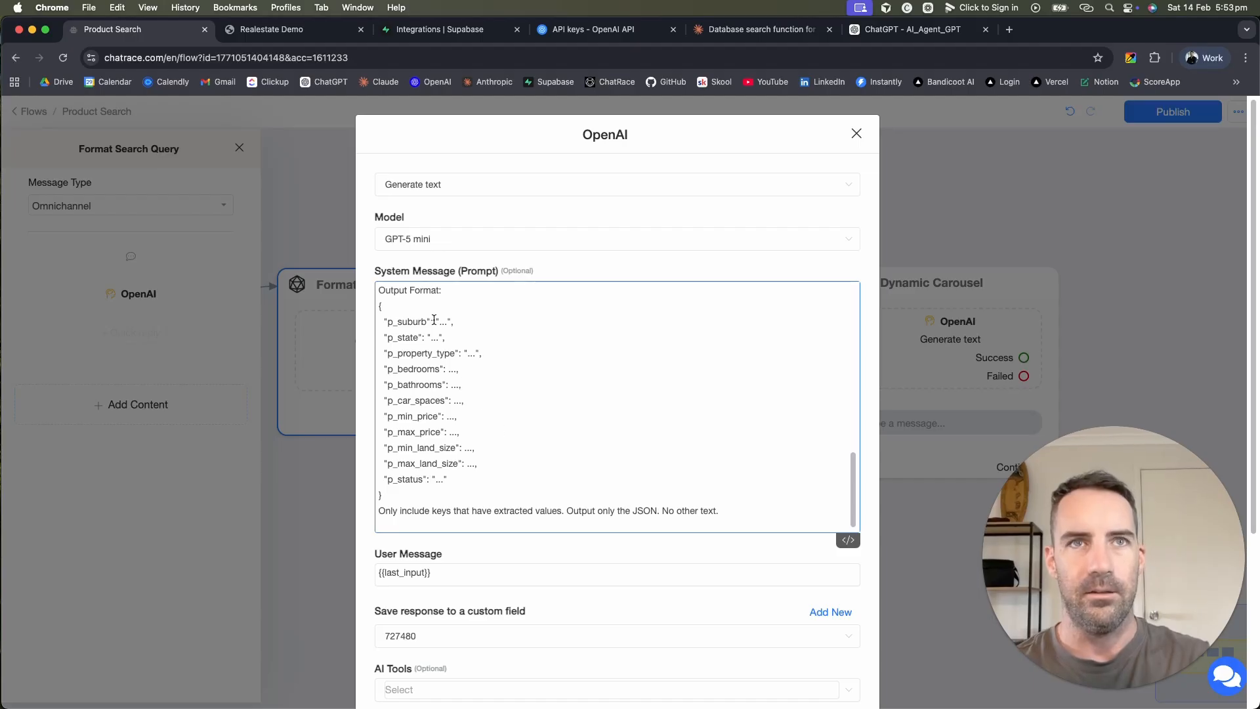
left_click_drag(382, 322, 461, 473)
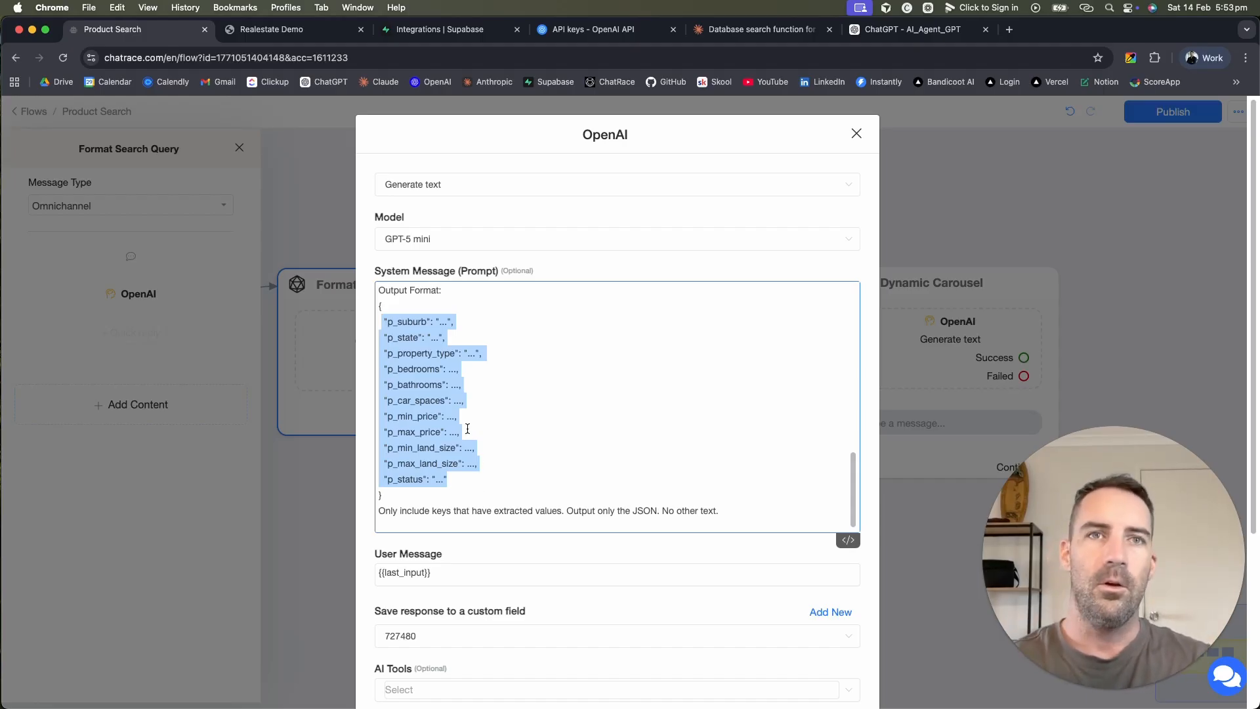
left_click_drag(478, 464, 374, 352)
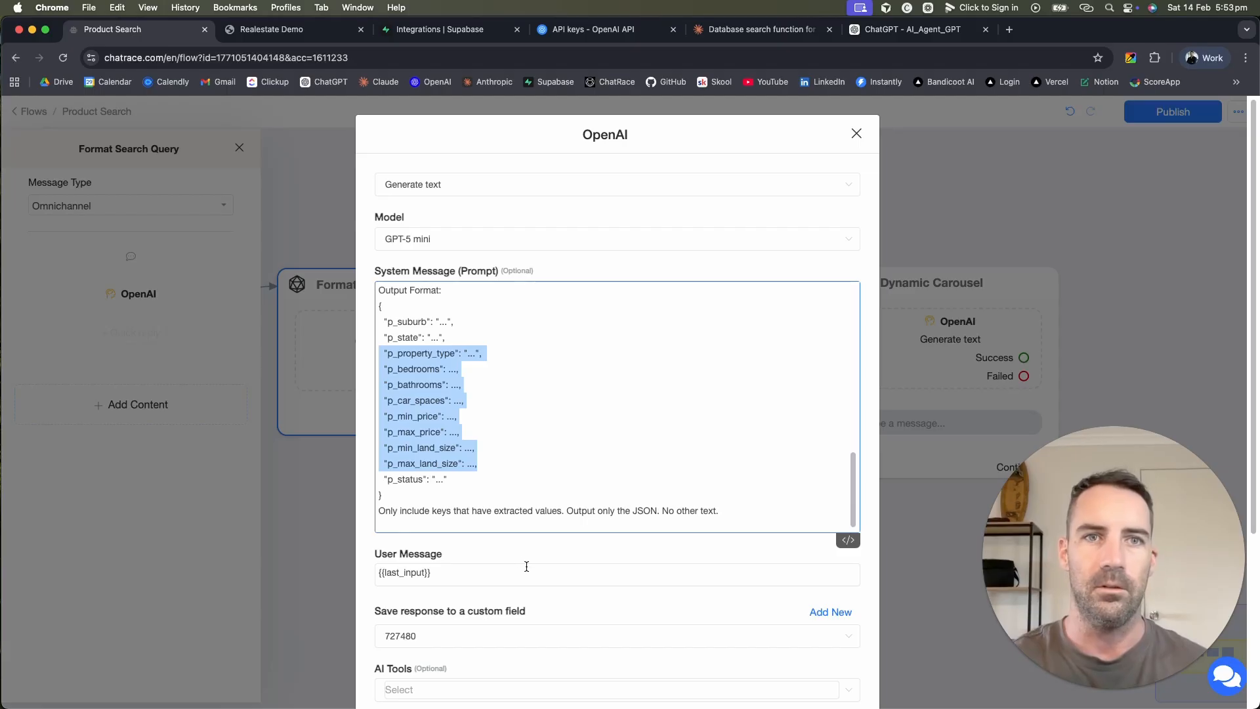
scroll(526, 565, "down", 4)
Step: Leave the OpenAI response saved to custom field 727480 and close the settings
left_click(831, 374)
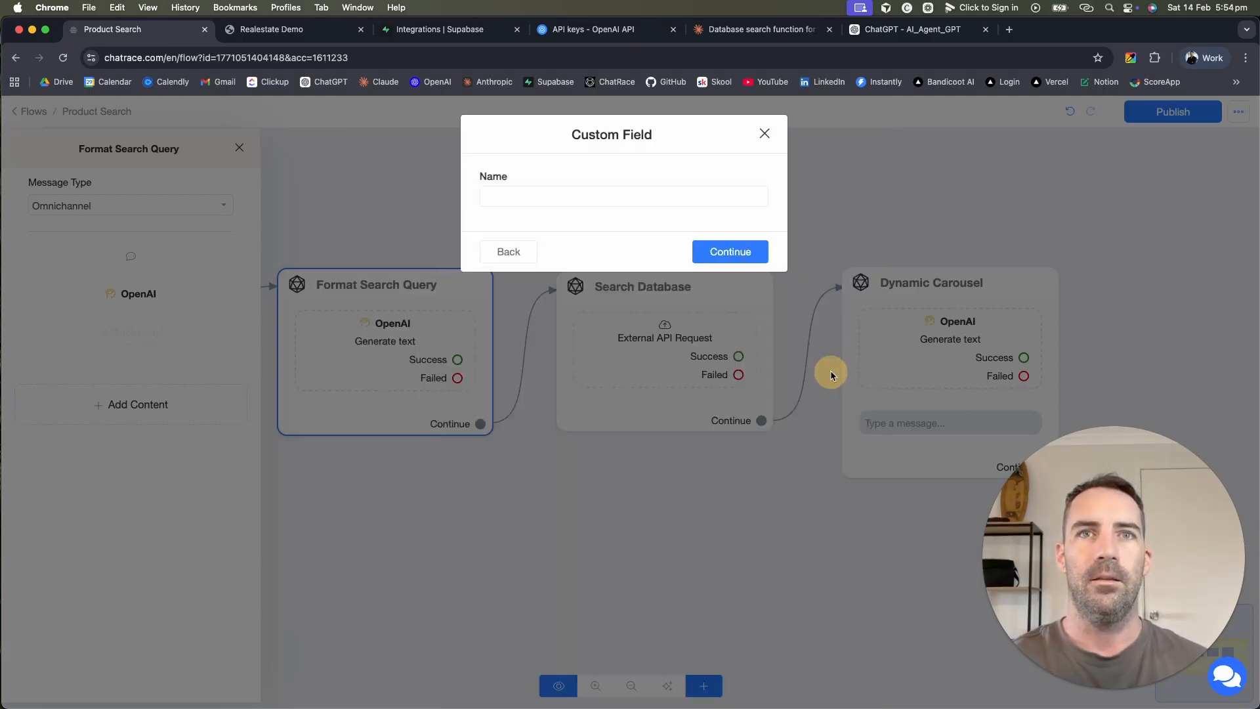
left_click(648, 196)
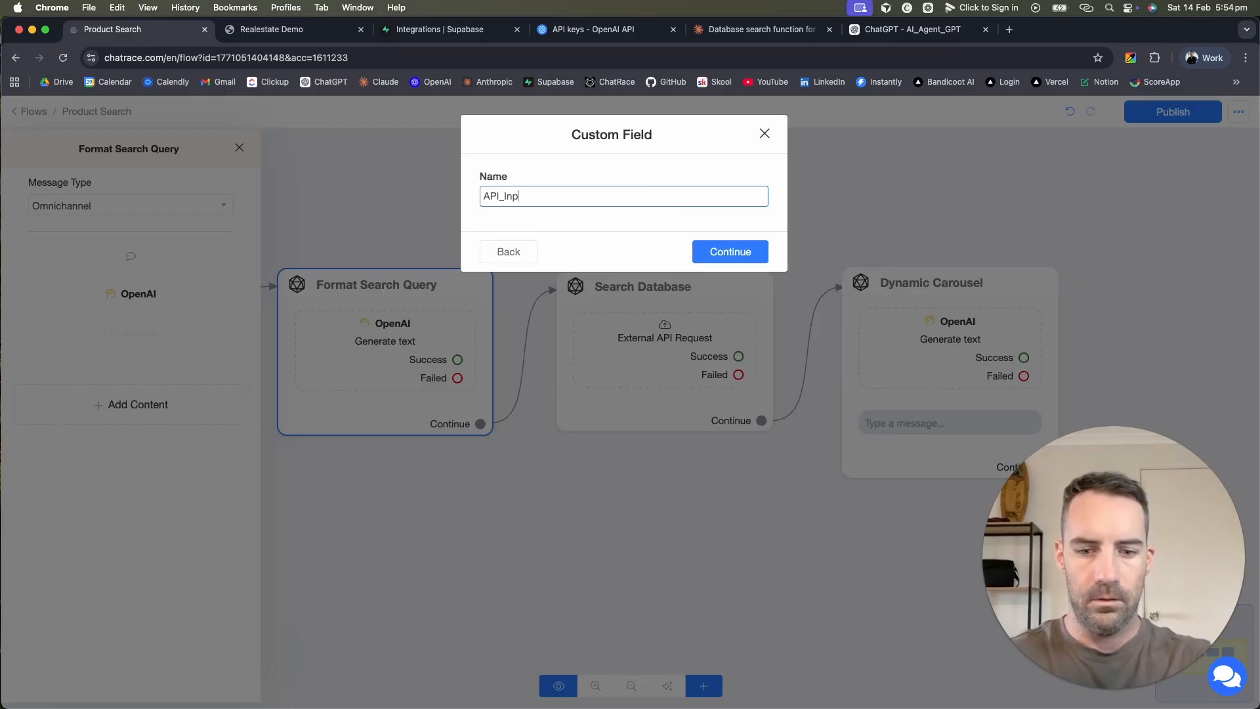
left_click(750, 258)
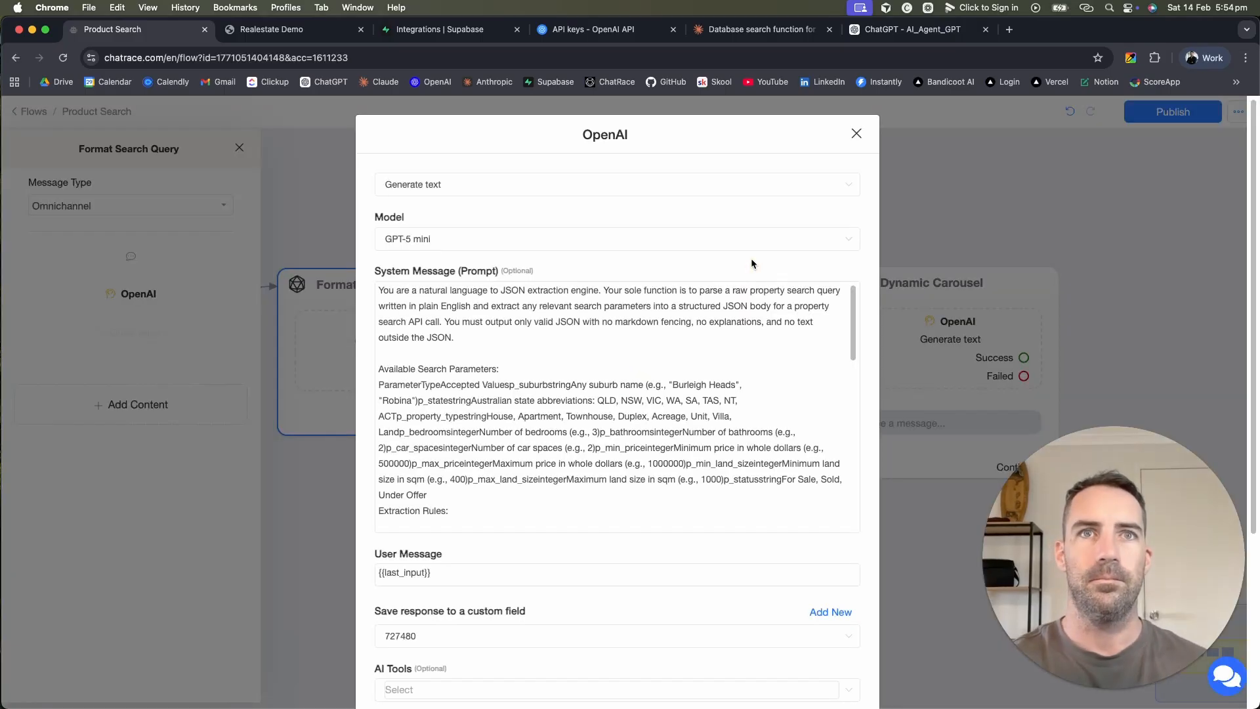
scroll(577, 620, "down", 5)
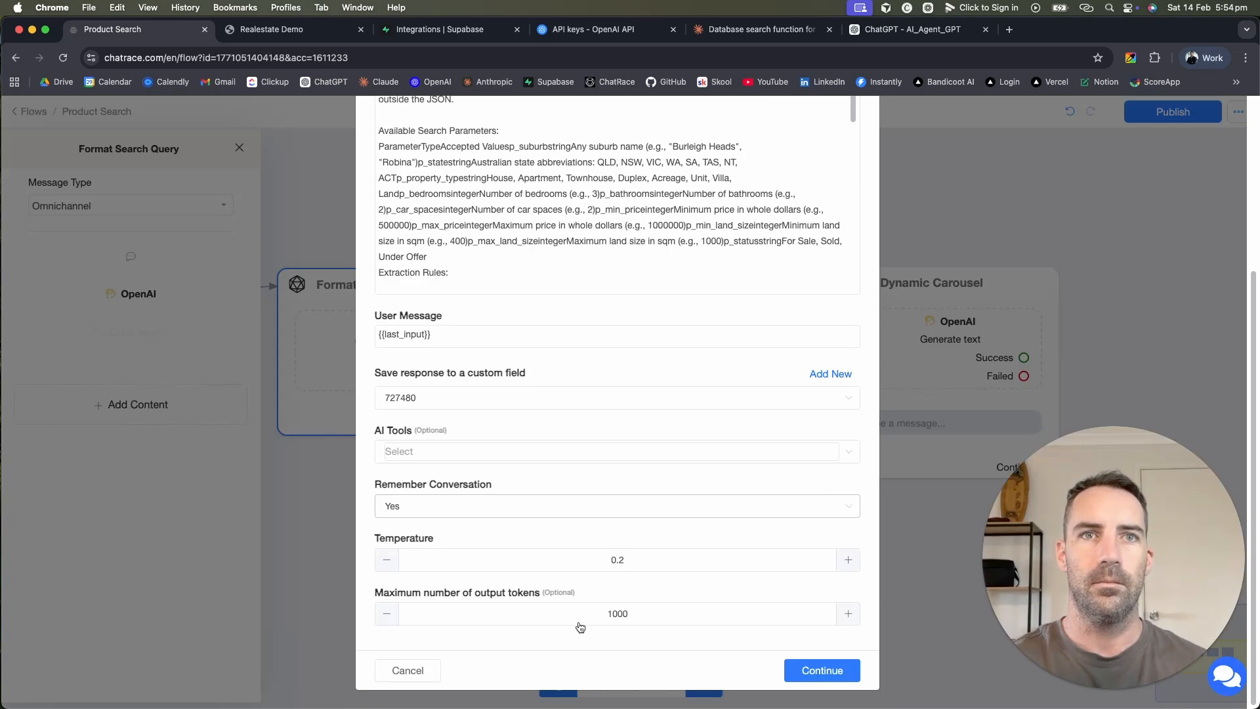
left_click(541, 399)
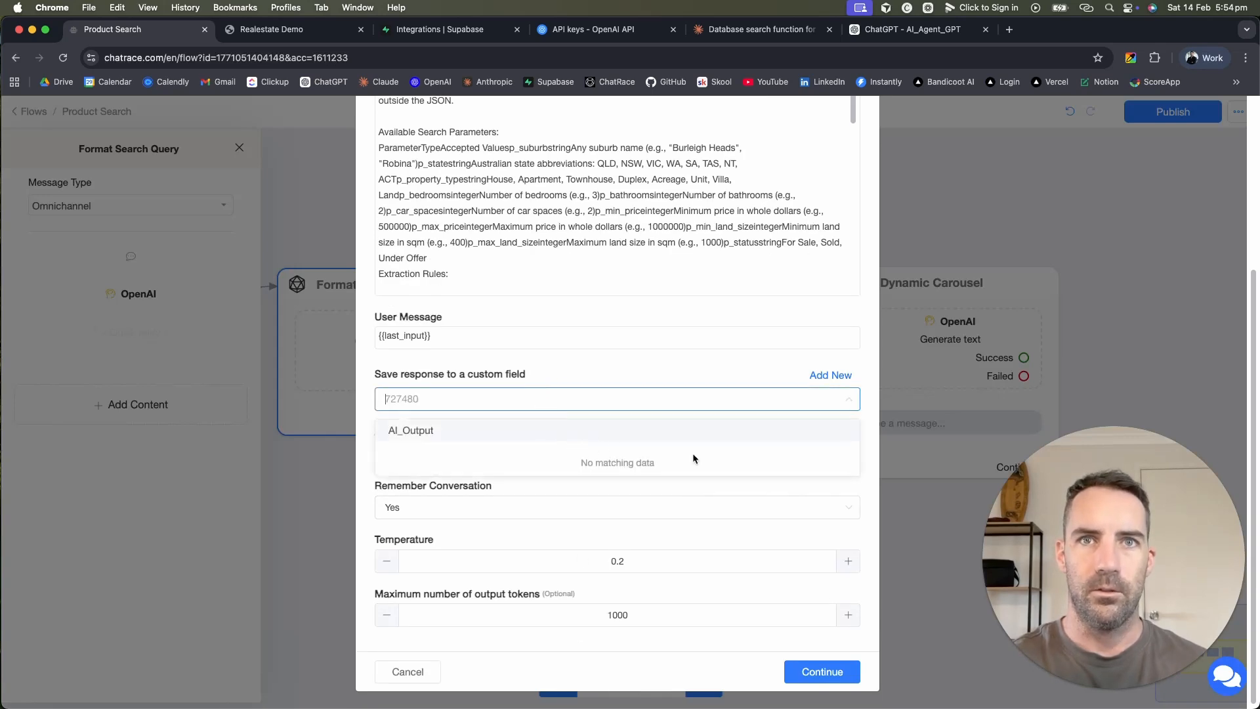
left_click(711, 356)
left_click(814, 668)
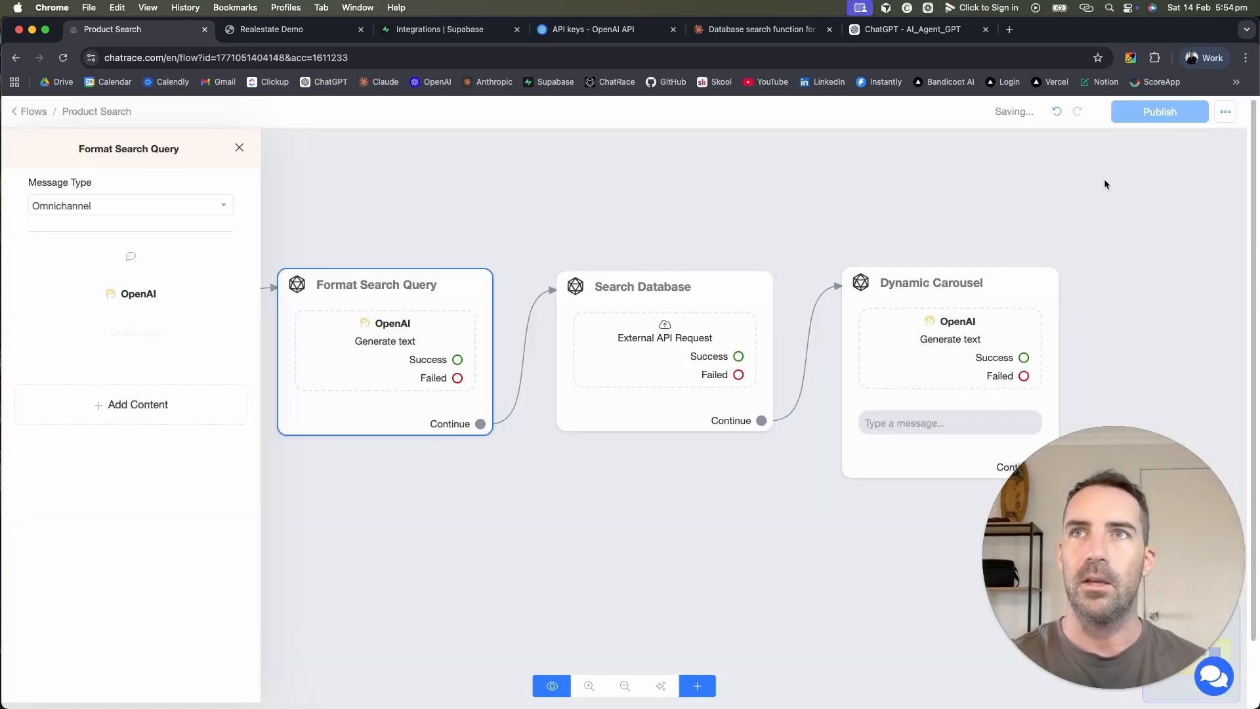
Step: Delete the Search Database step's External API Request block and republish the Product Search flow
left_click(1163, 115)
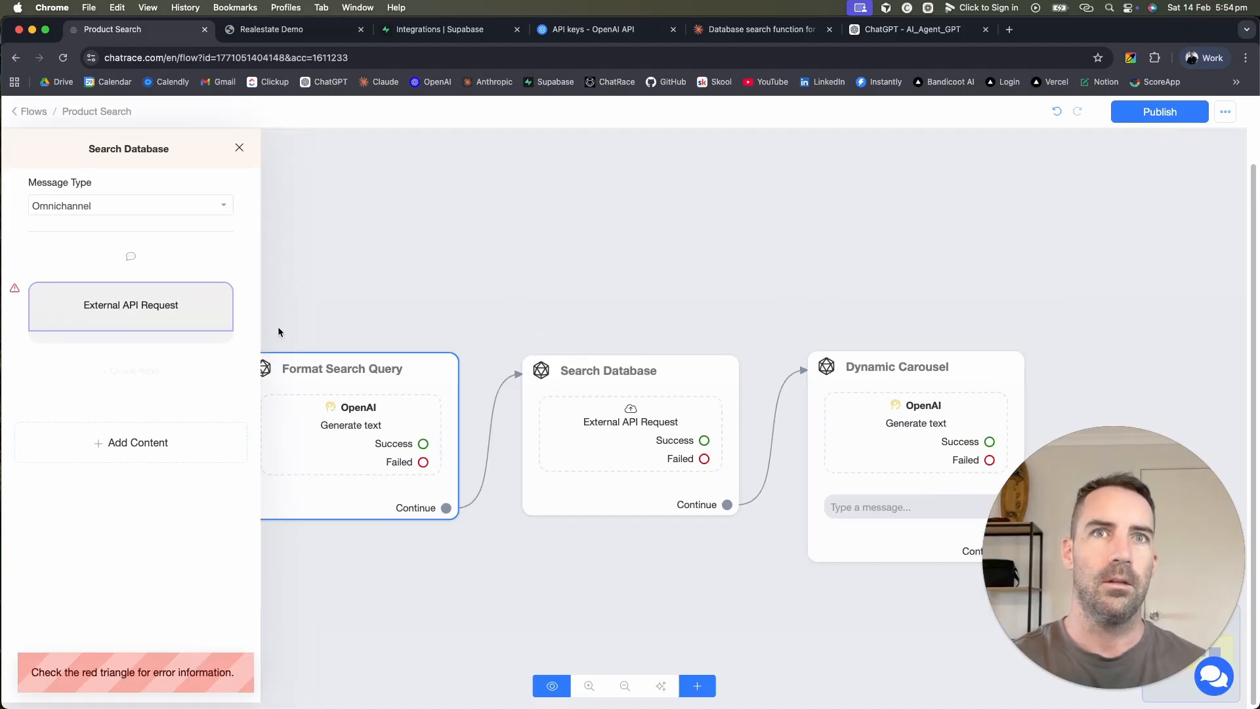
left_click(738, 356)
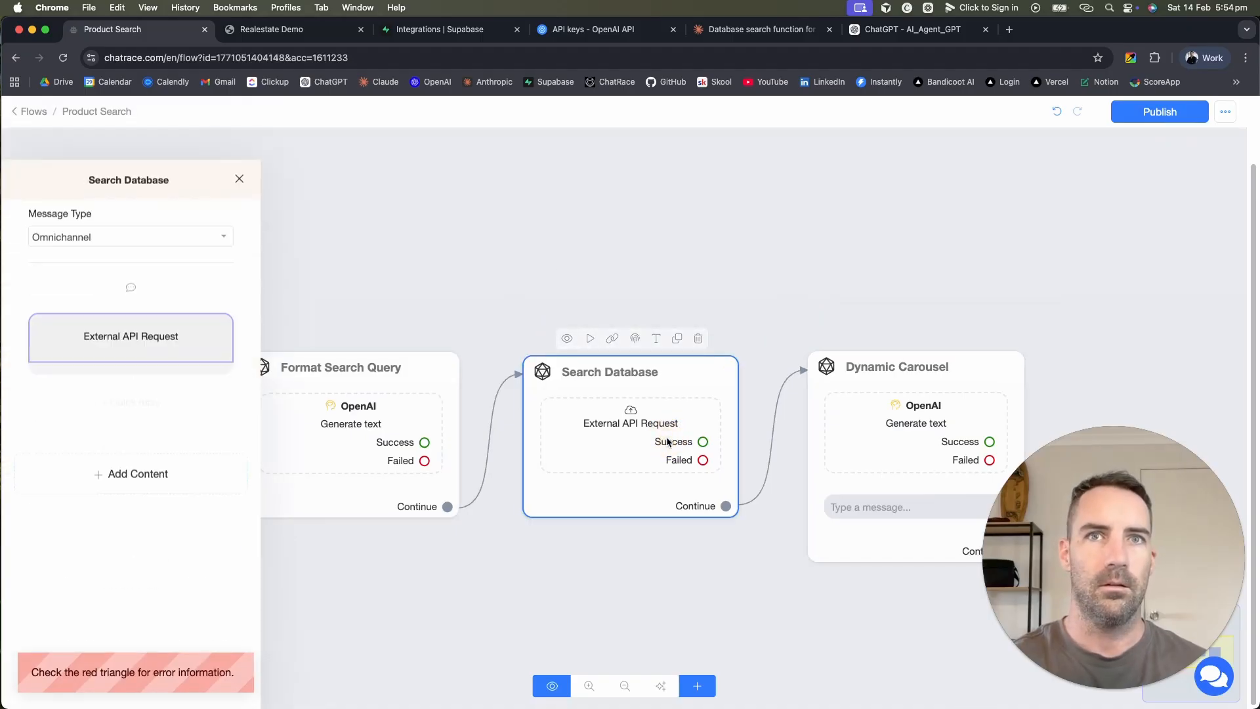
left_click(248, 285)
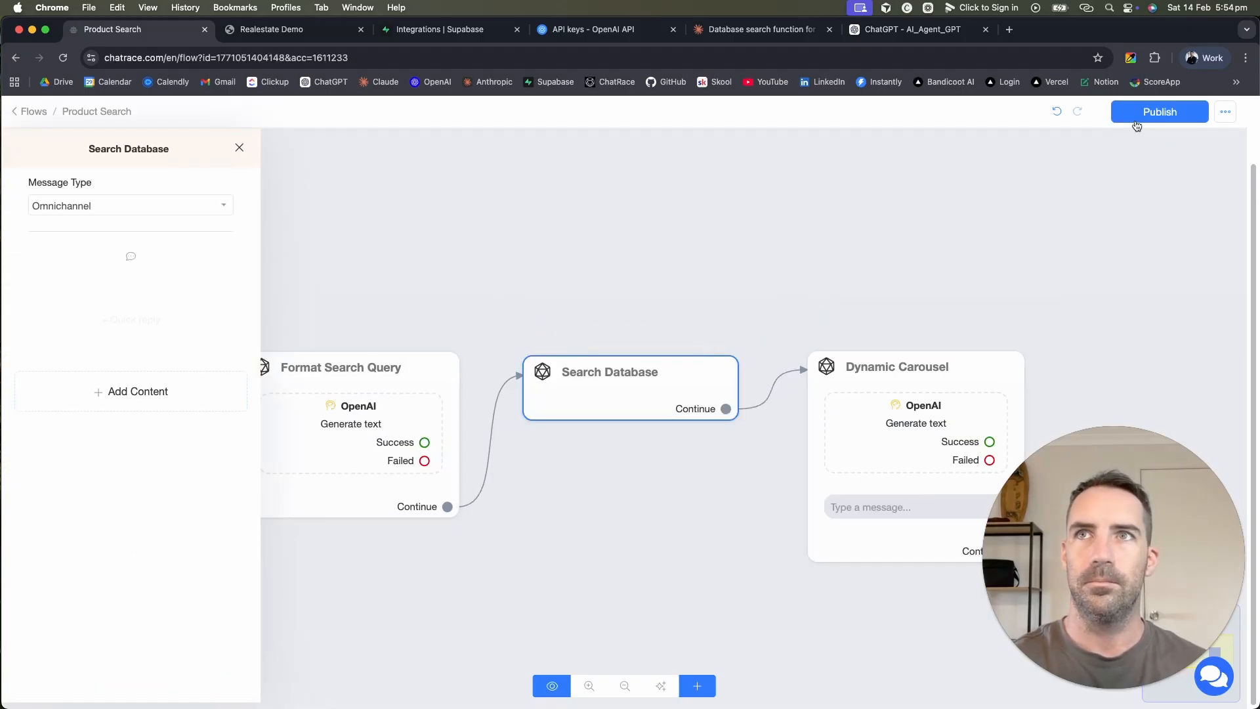
left_click(1167, 113)
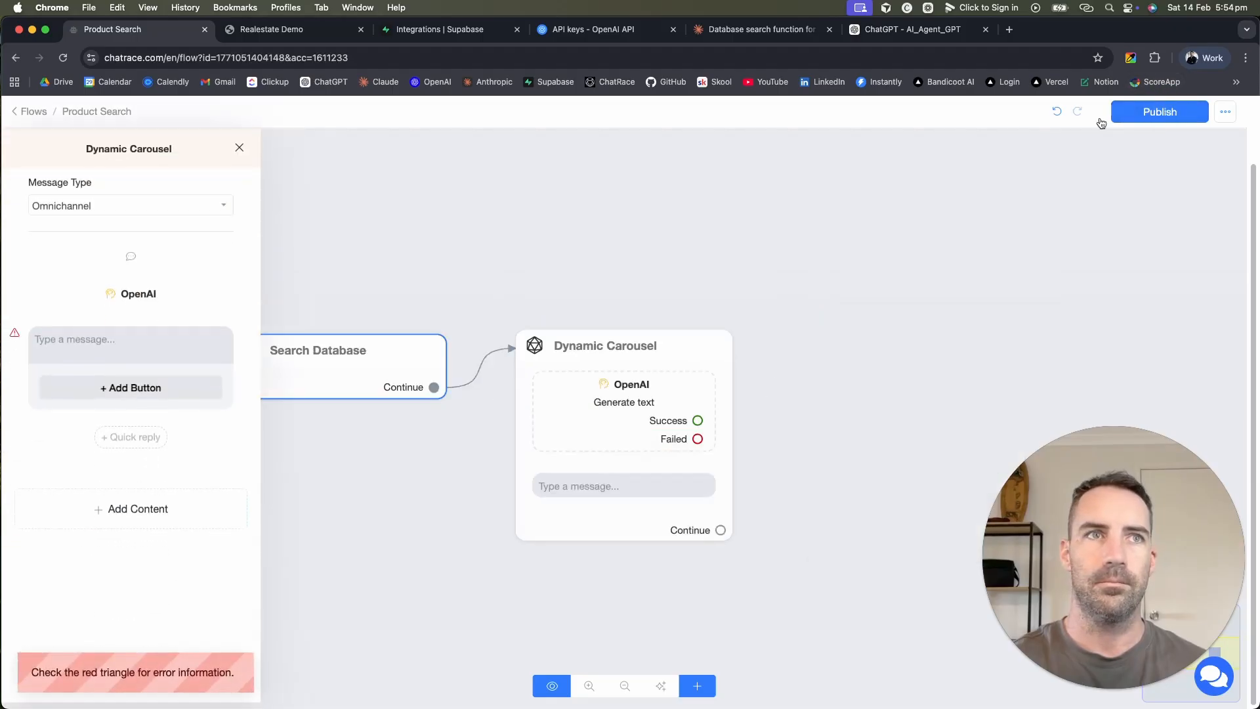
left_click(606, 493)
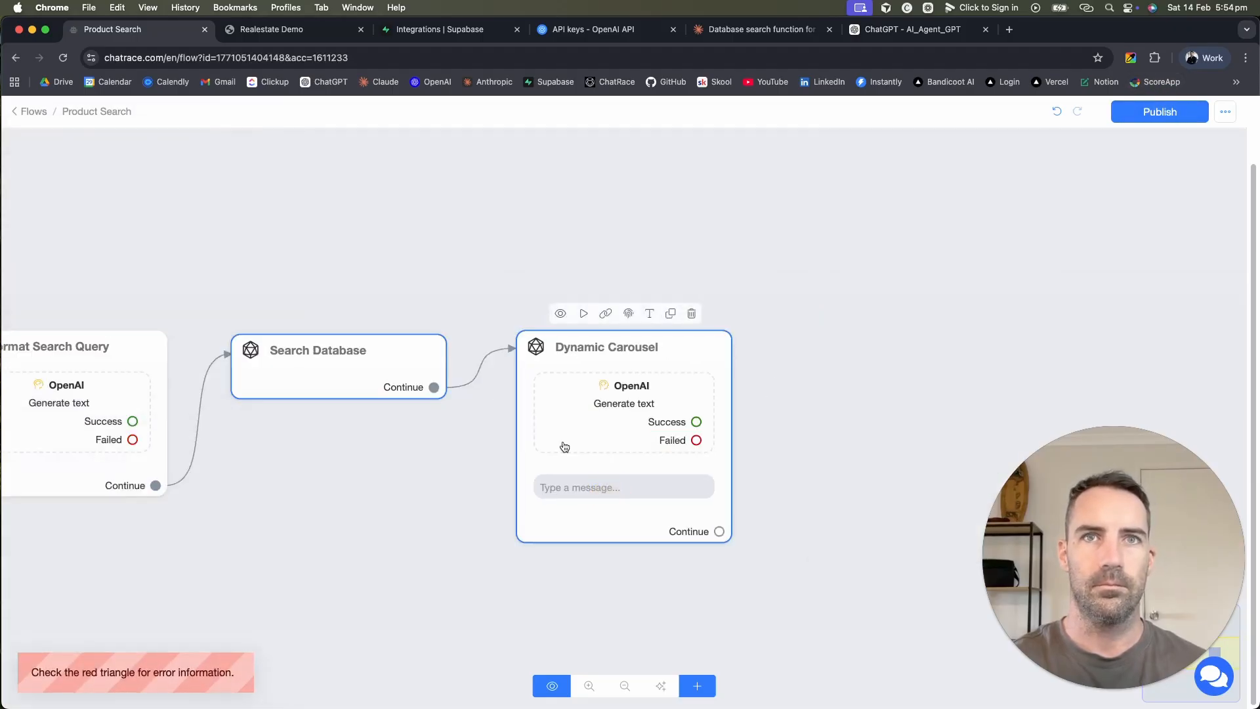
left_click(25, 116)
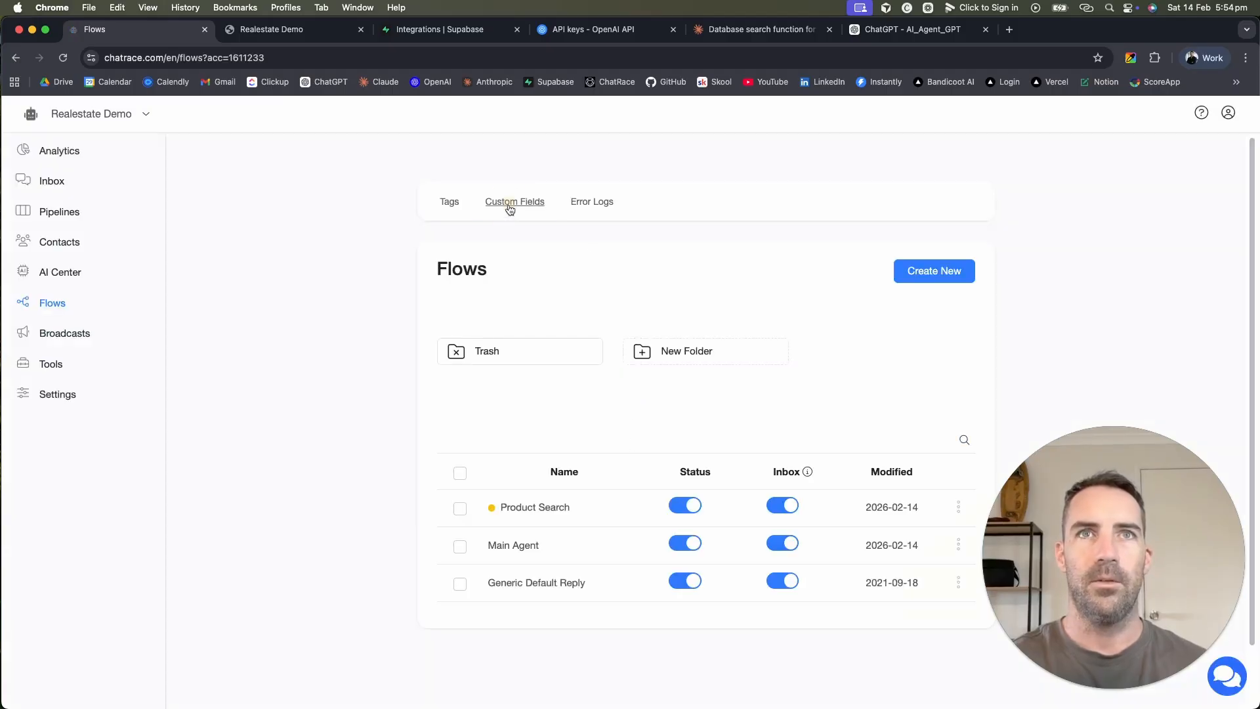
Step: Delete the existing API_Input custom field and reload the Custom Fields page
left_click(514, 204)
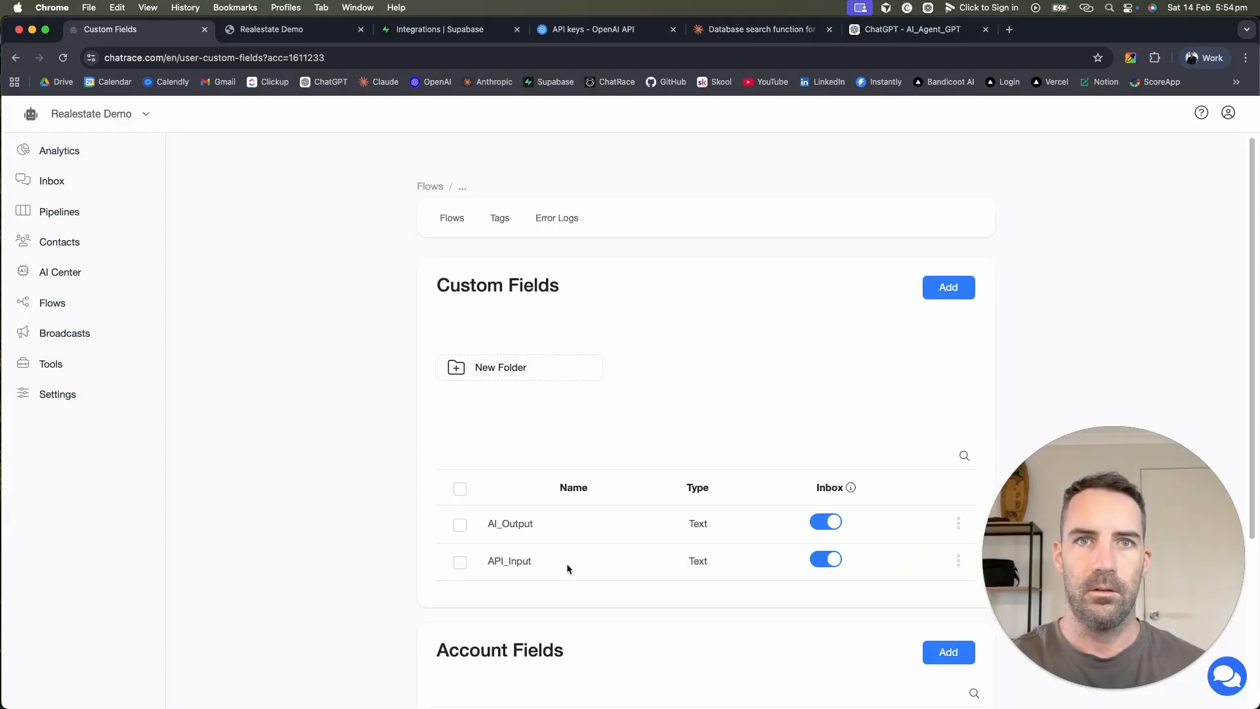
scroll(770, 546, "down", 4)
scroll(769, 542, "up", 1)
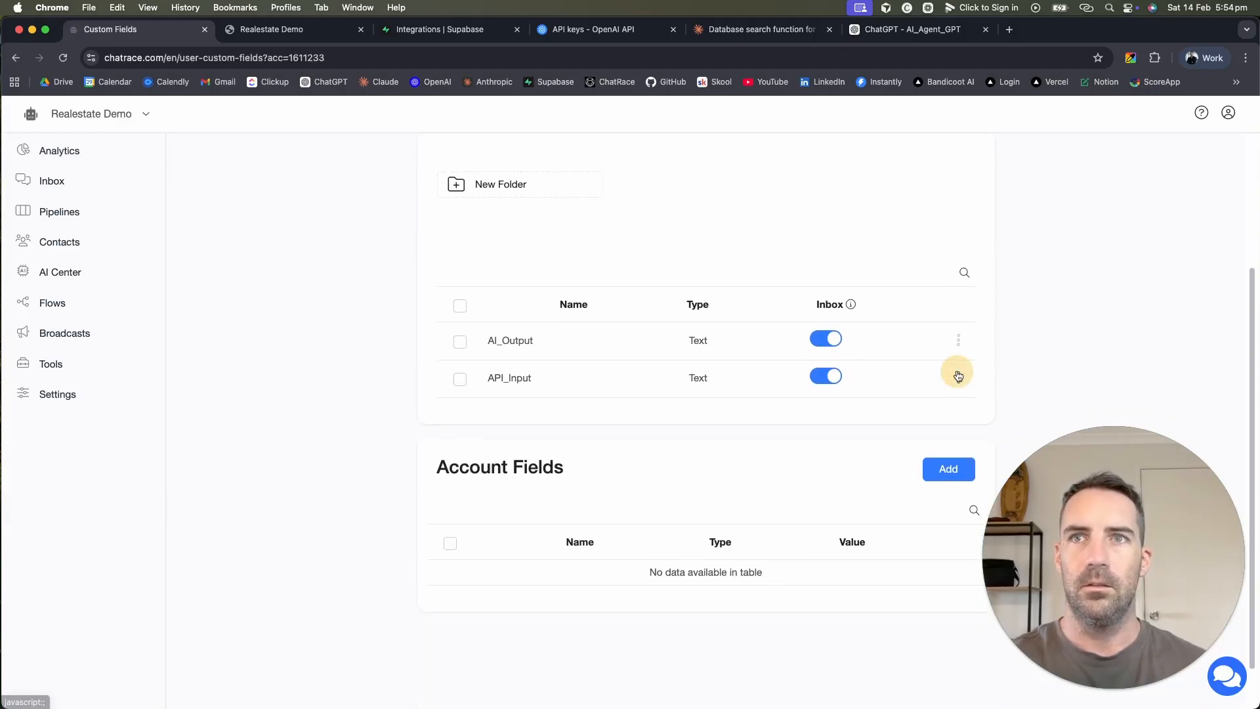
left_click(958, 377)
left_click(925, 363)
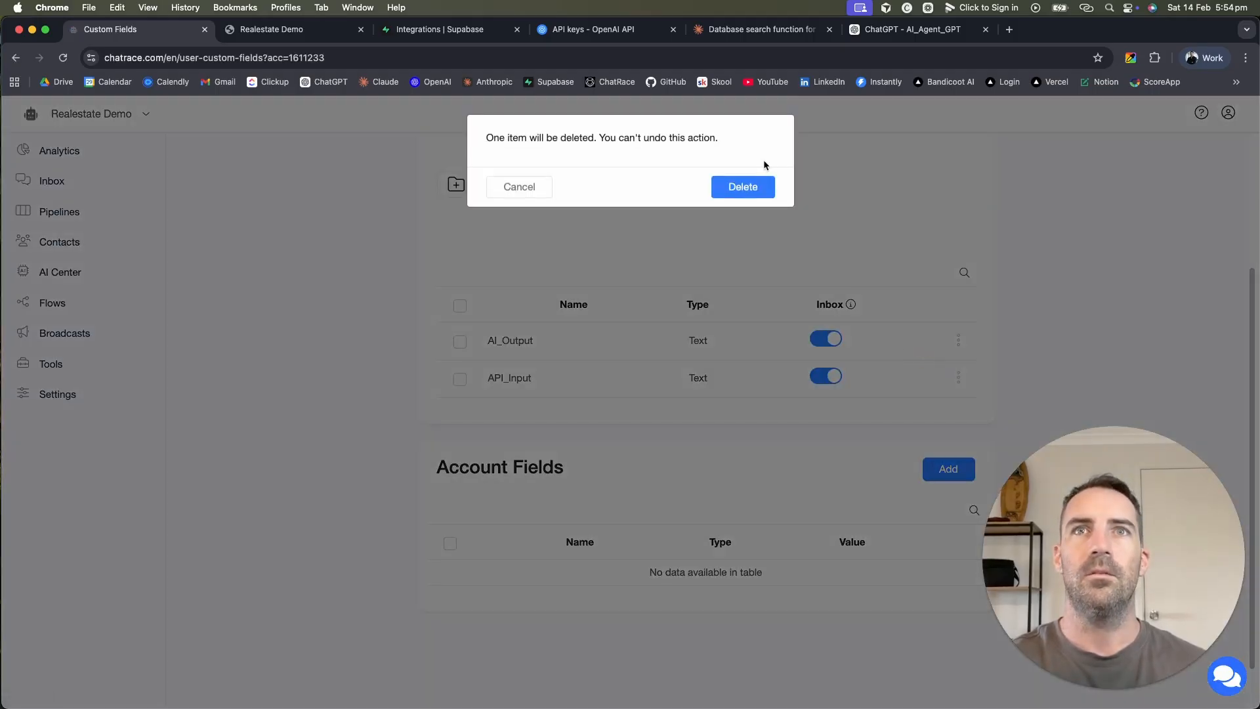
left_click(751, 190)
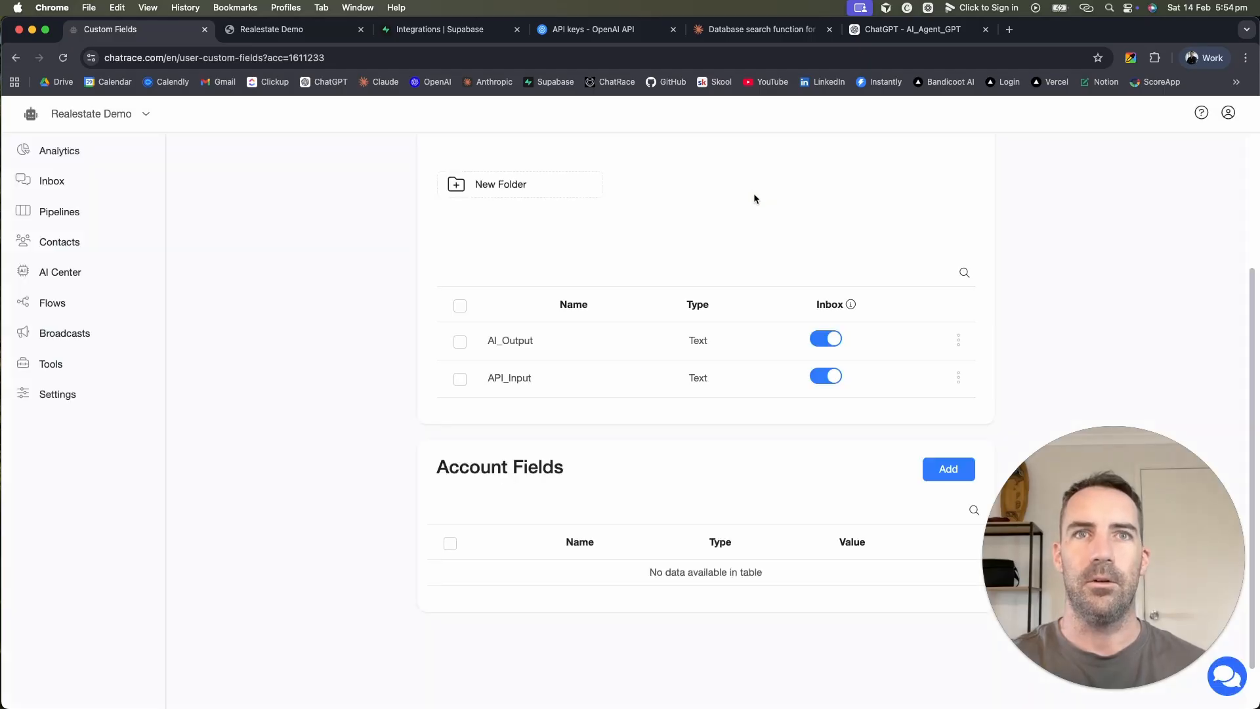
left_click(757, 58)
key("Return")
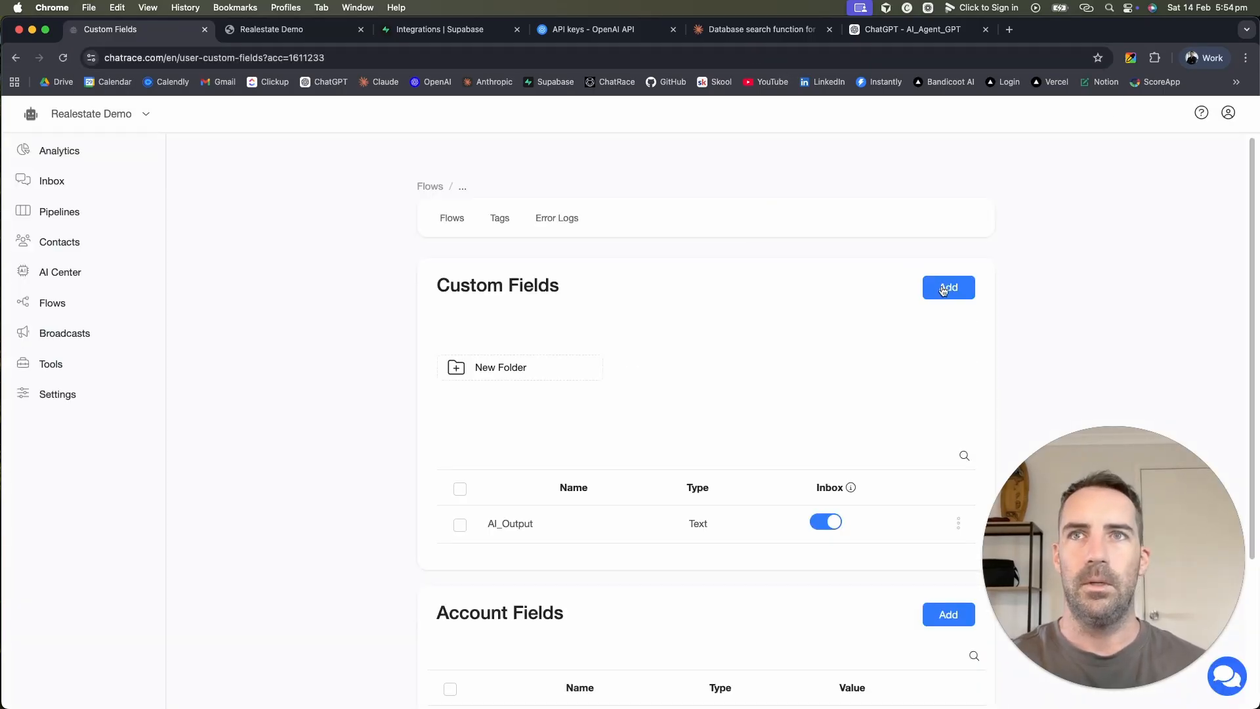
Step: Create API_Input and API_Output as new Text custom fields
left_click(943, 291)
left_click(619, 197)
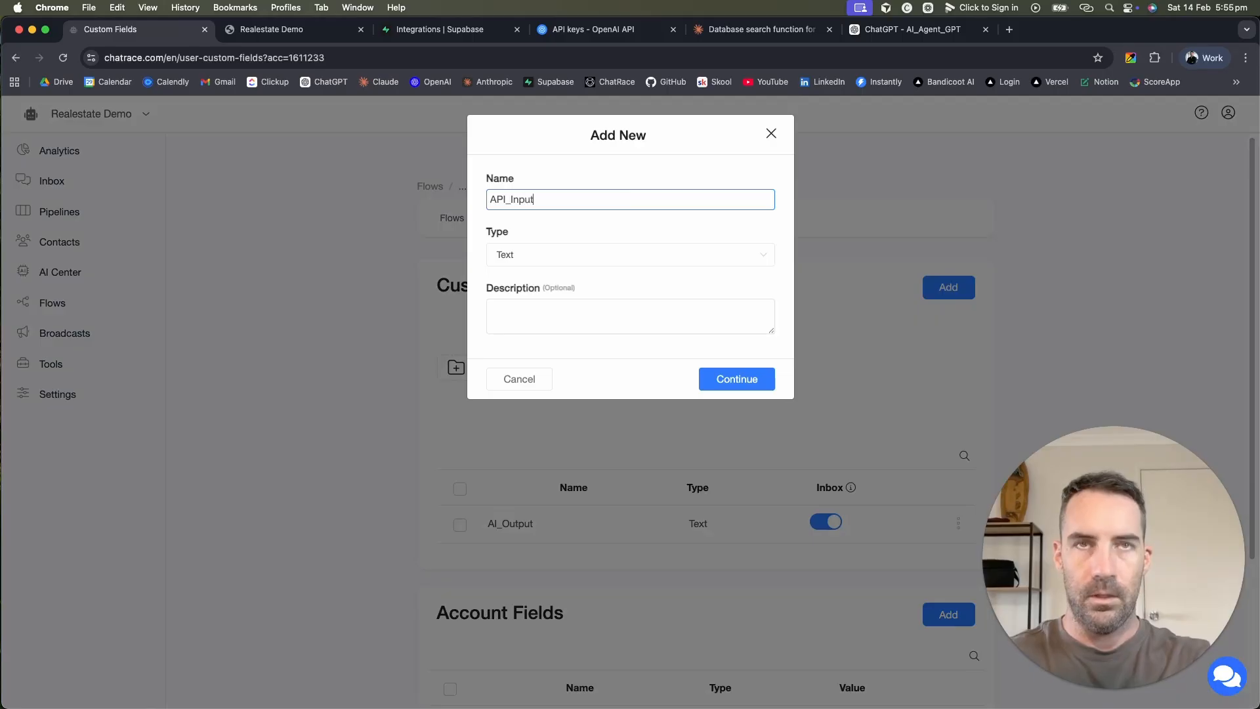
type("nput")
left_click(738, 381)
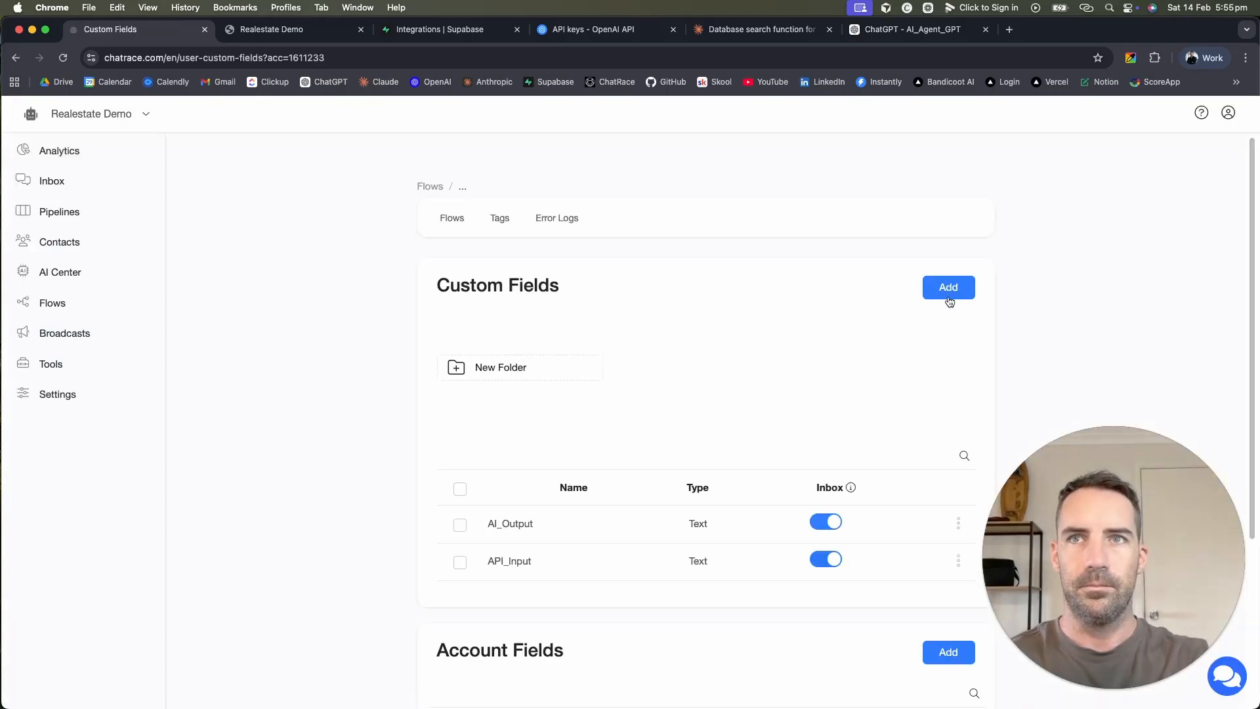
left_click(949, 301)
left_click(632, 199)
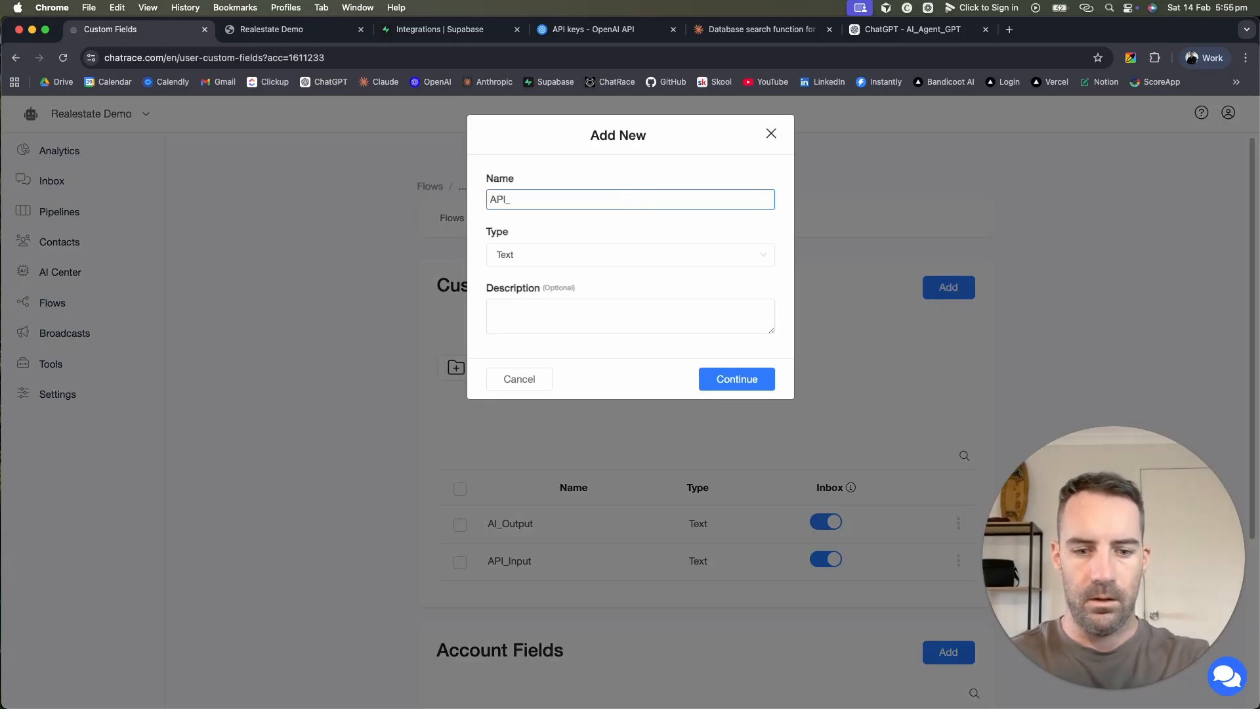
type("API_Out")
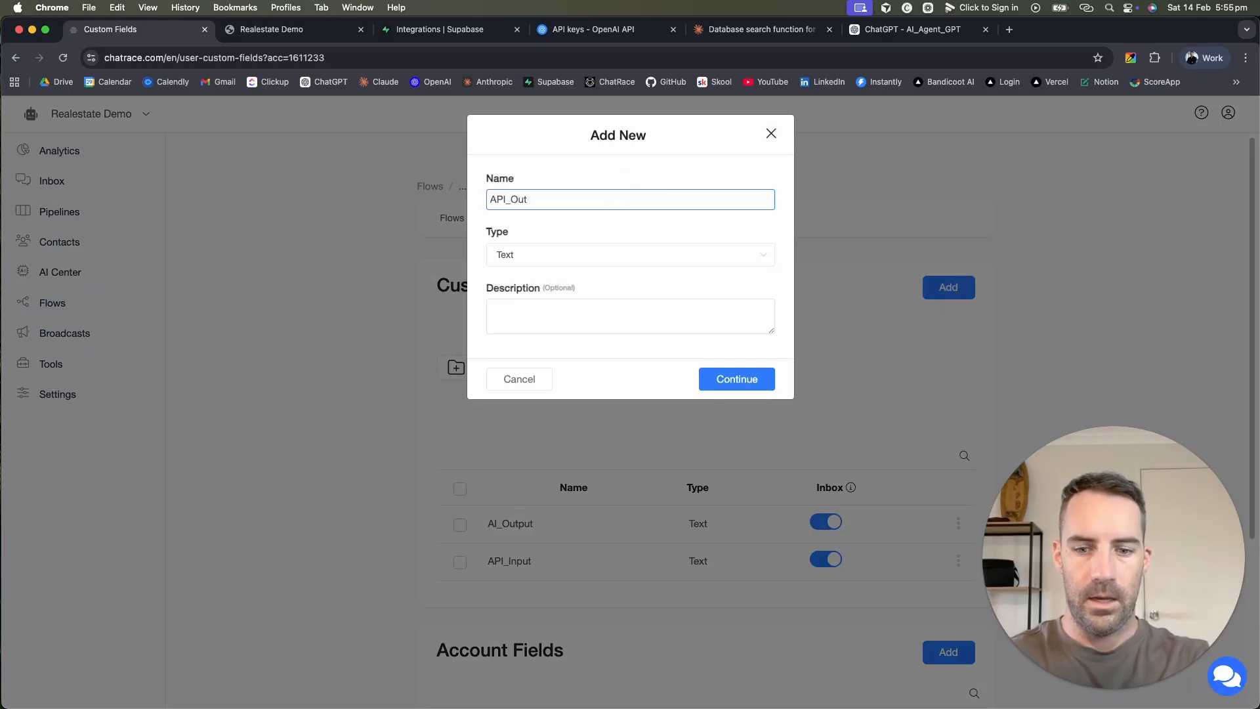
type("put")
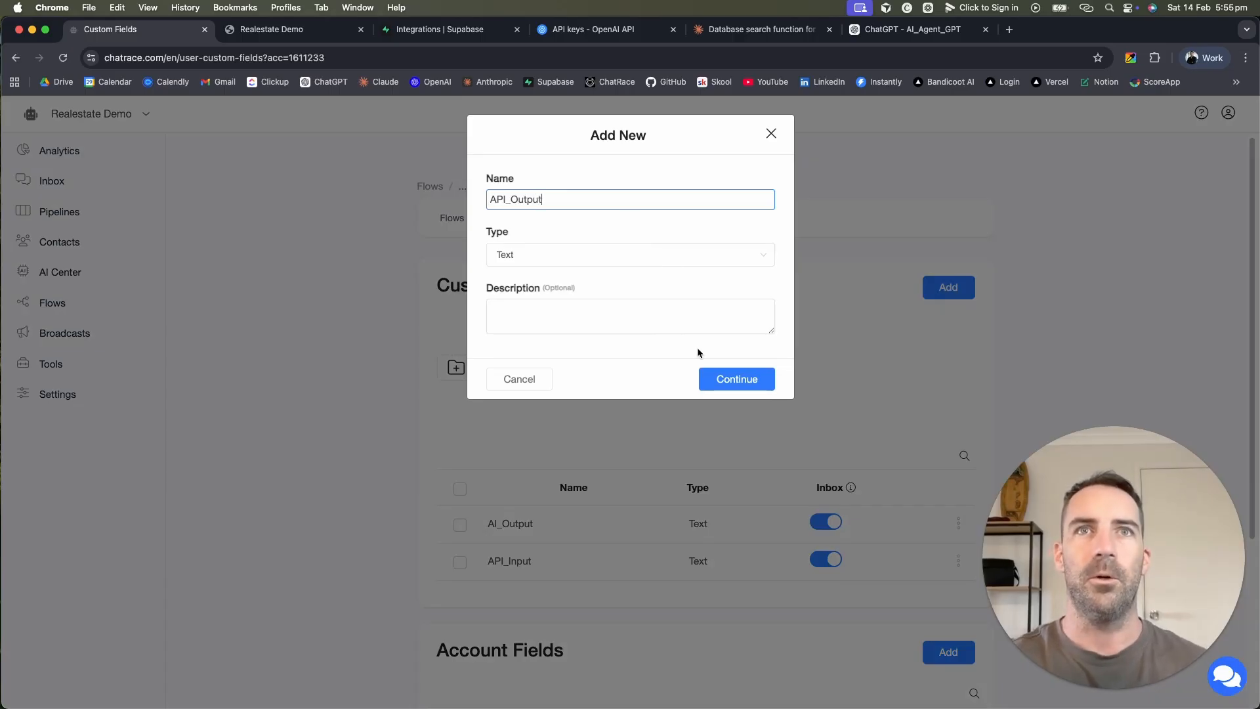
left_click(728, 378)
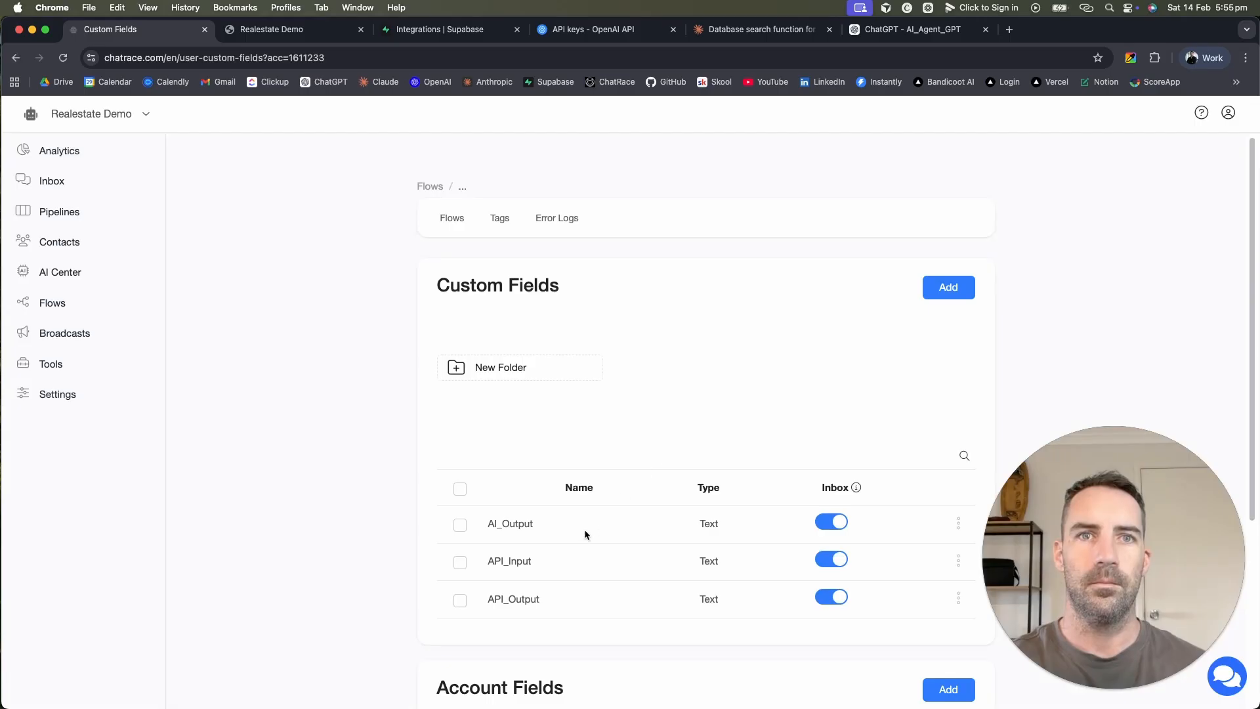
left_click(53, 303)
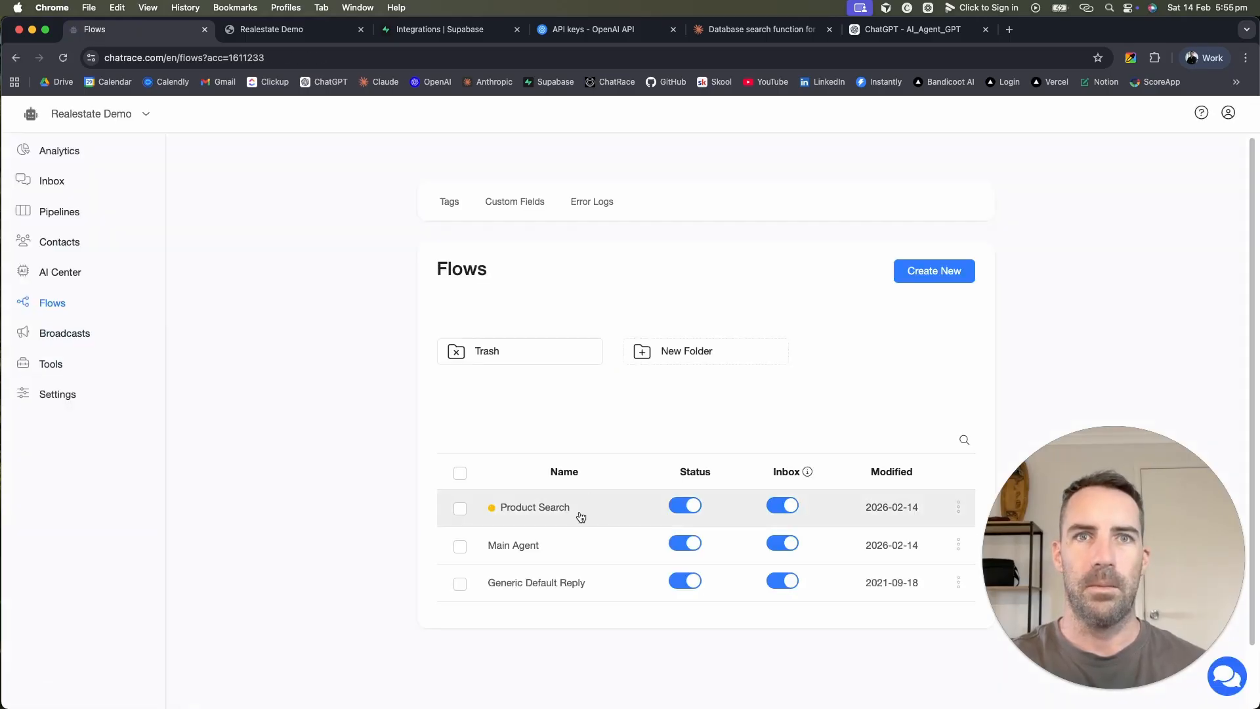
Step: Make the Format Search Query OpenAI step store its response in API_Input
left_click(581, 516)
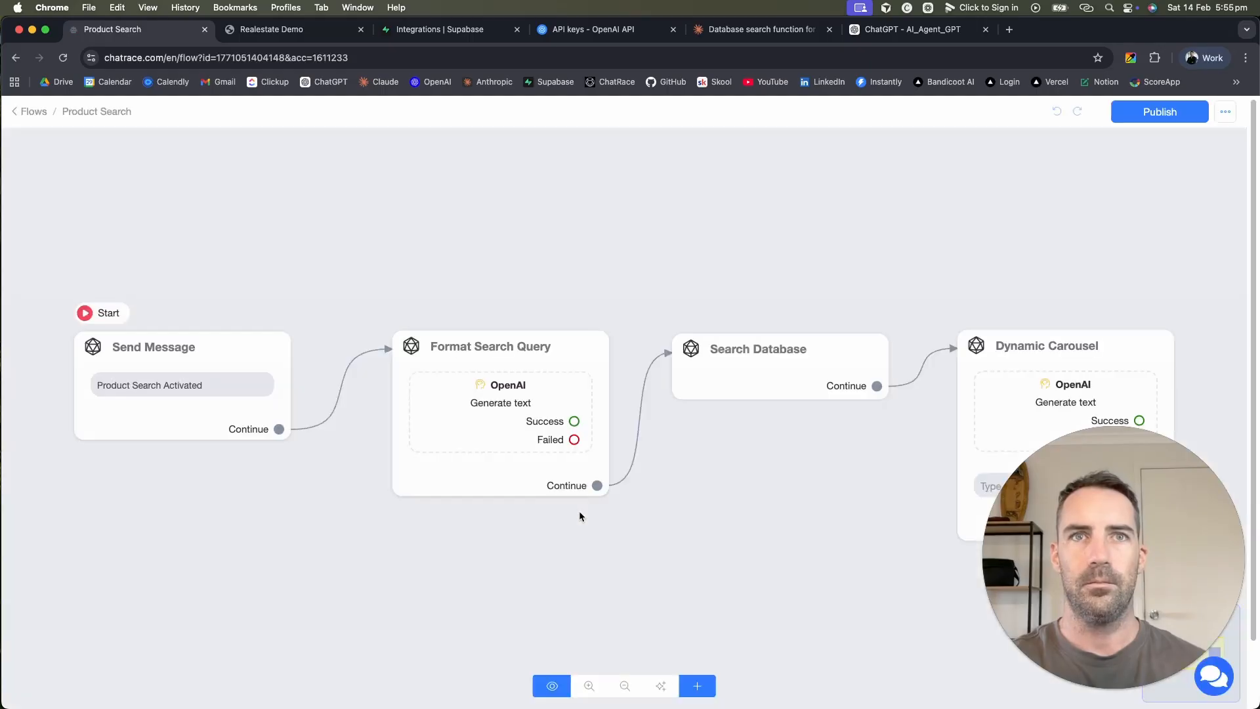
left_click(500, 419)
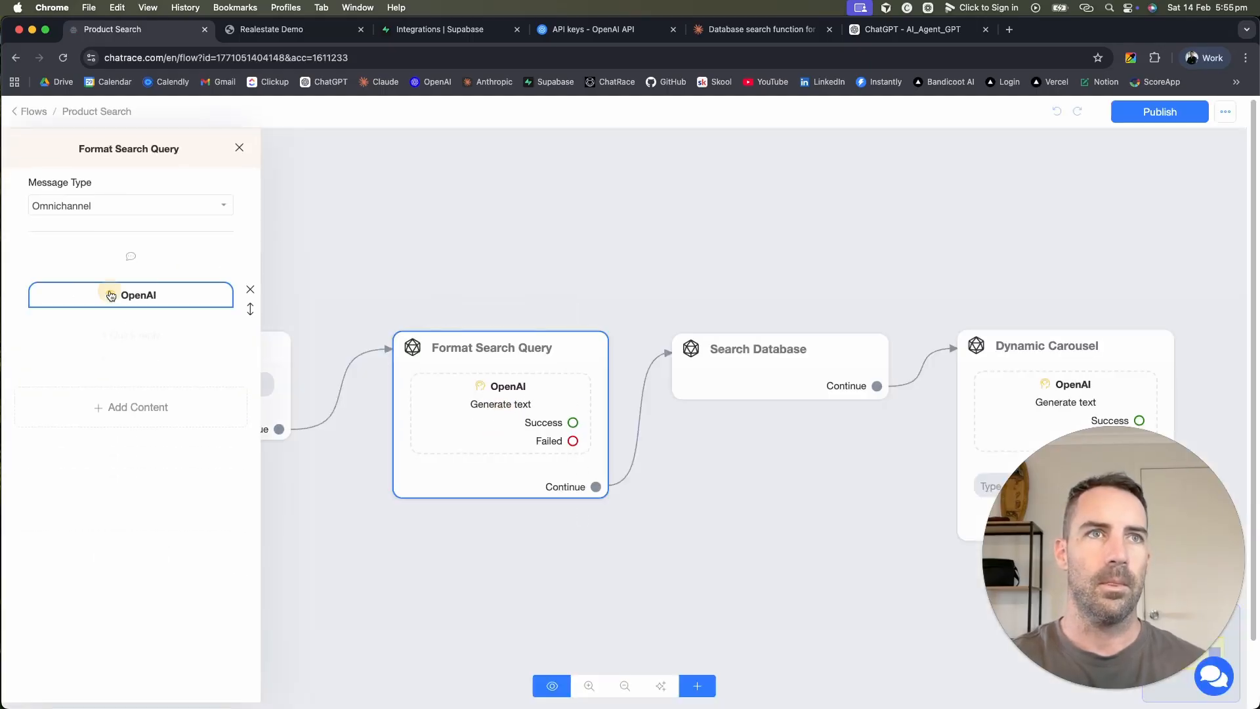
left_click(135, 294)
scroll(689, 577, "down", 3)
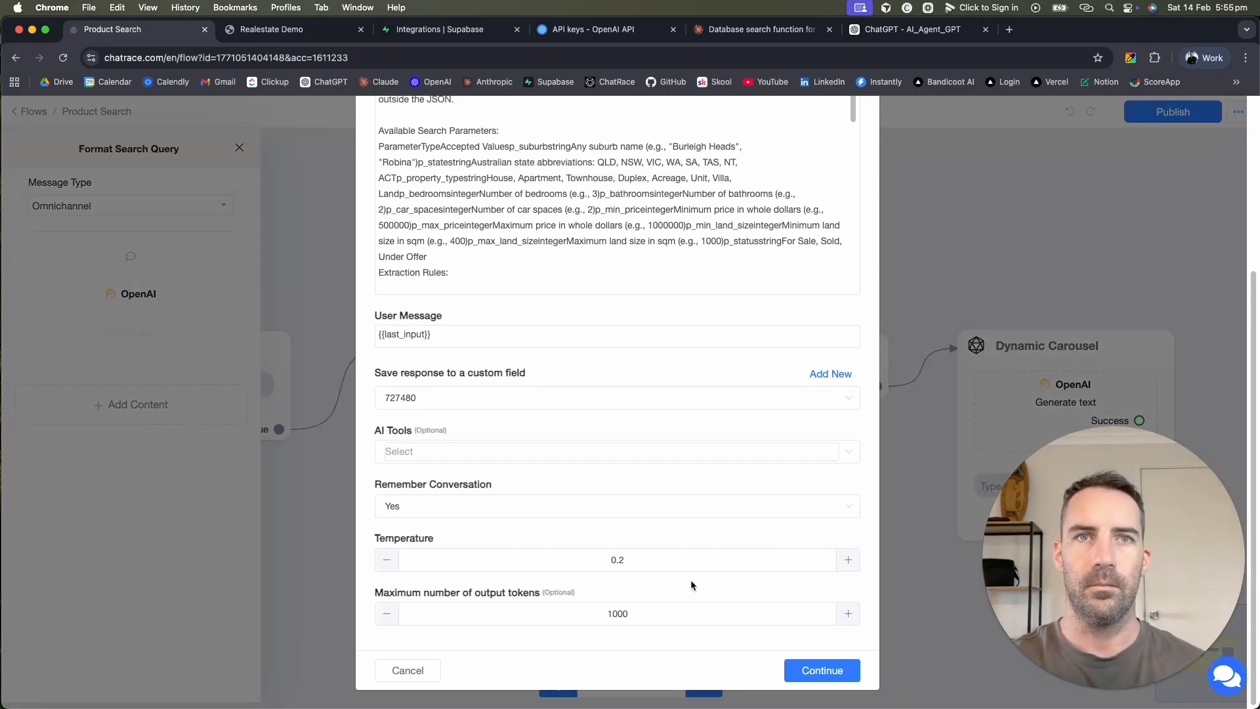
left_click(775, 397)
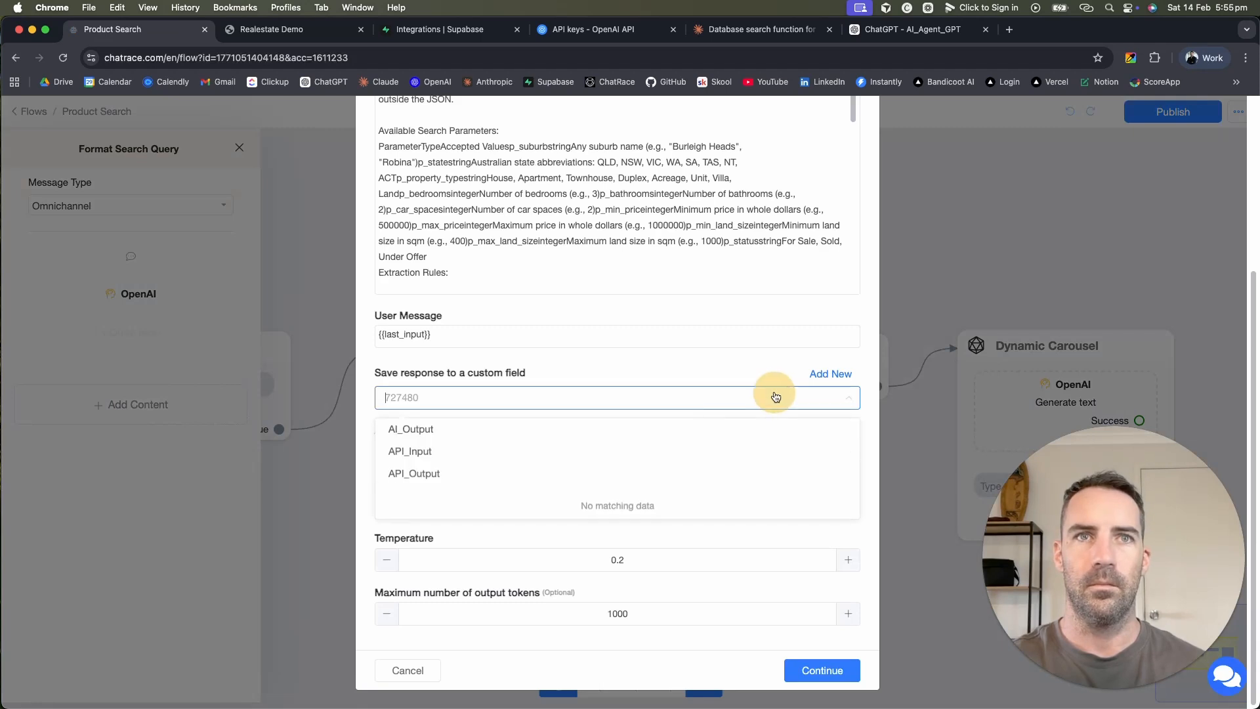
left_click(572, 453)
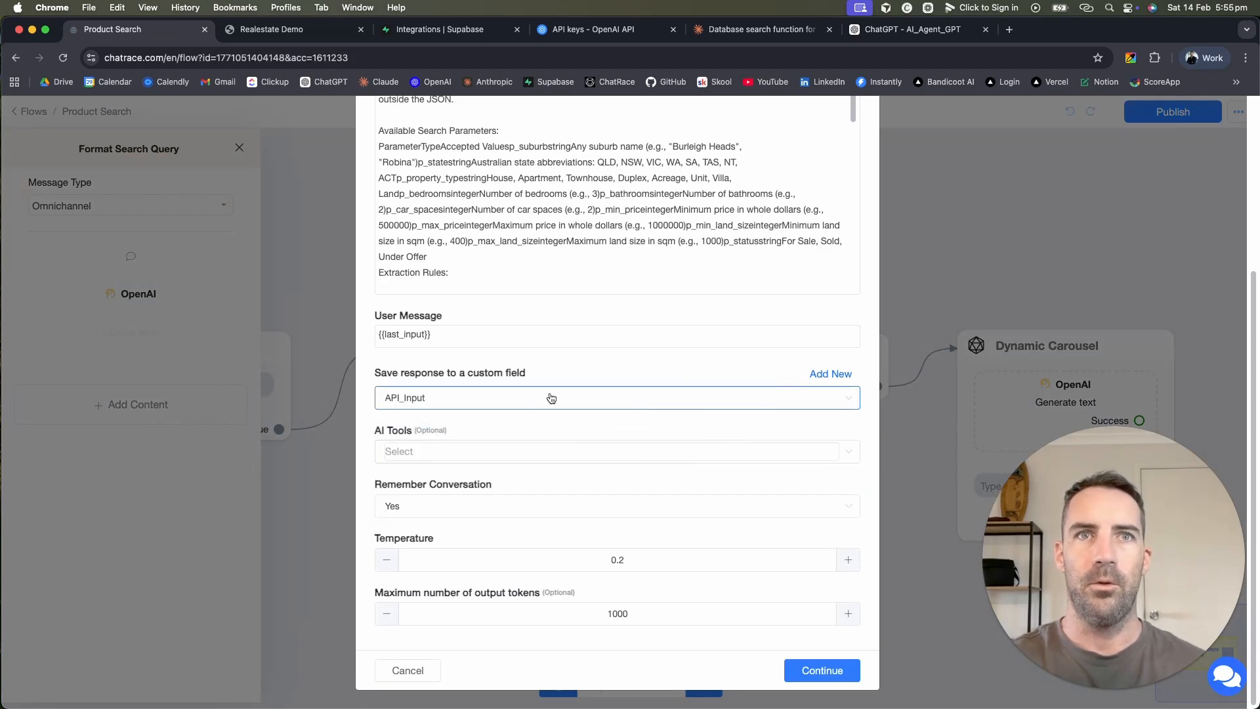
Step: Review the OpenAI settings (temperature 0.2, 1000 tokens) and confirm them
scroll(594, 356, "up", 3)
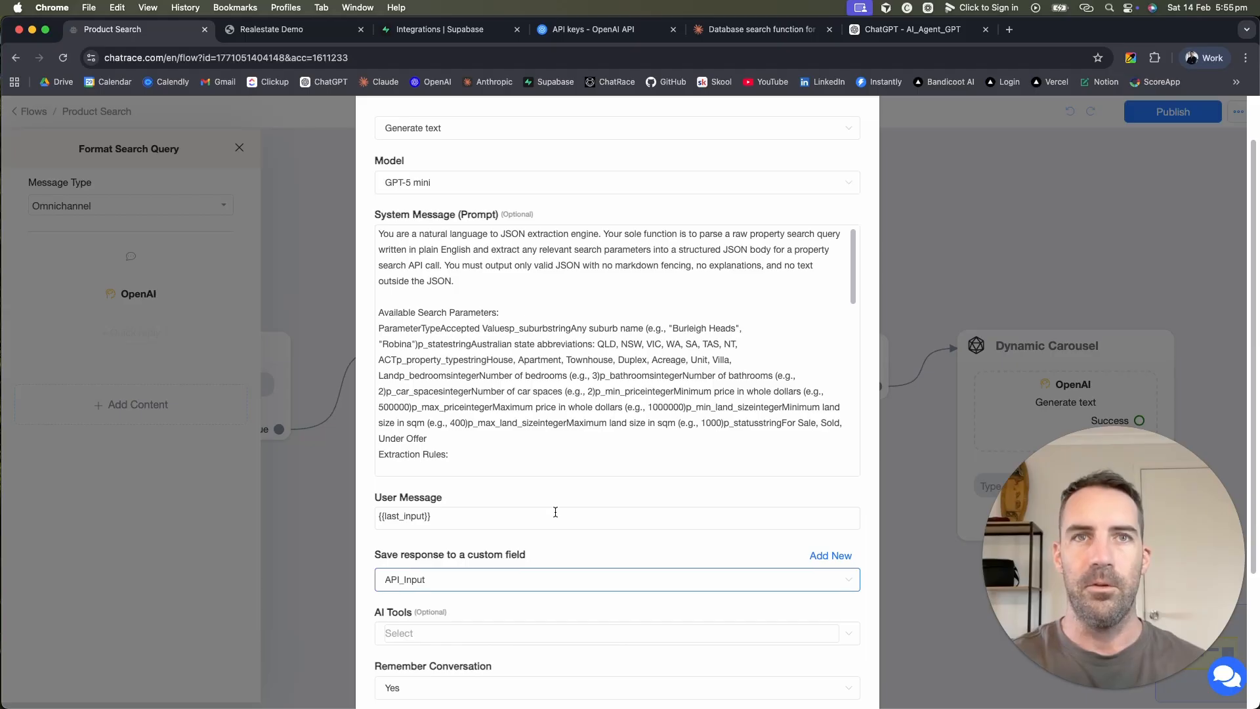
scroll(569, 494, "down", 3)
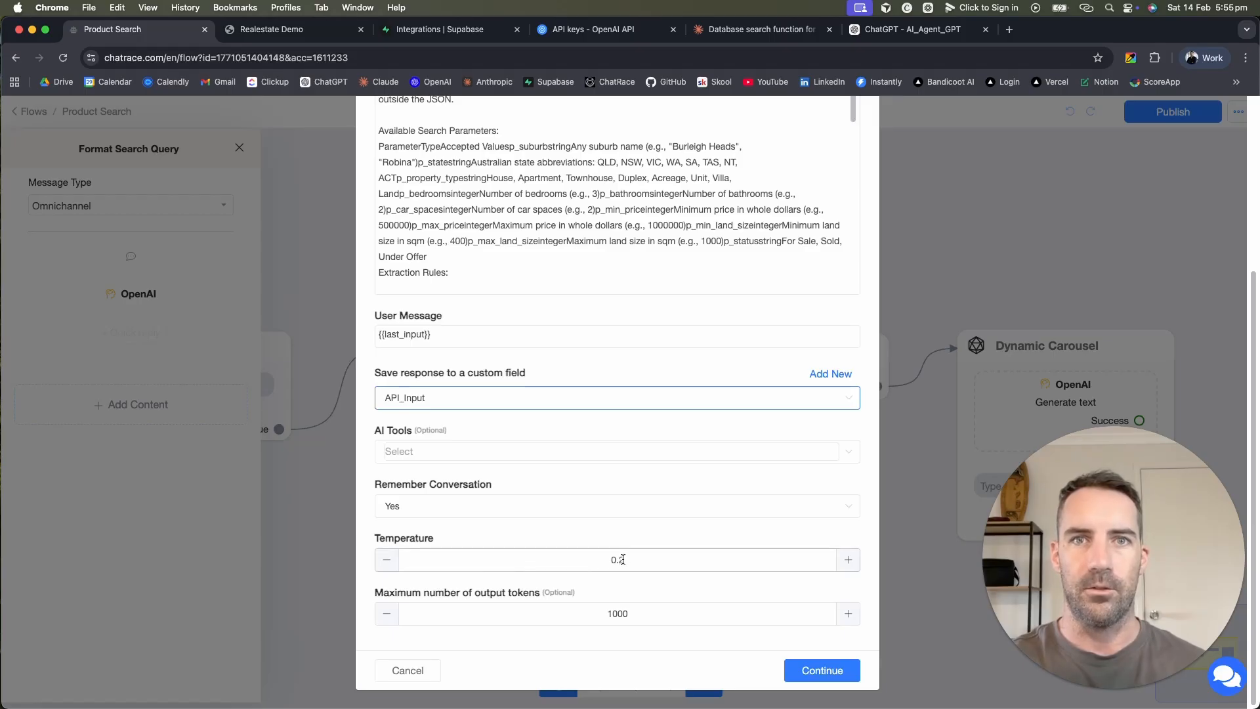
scroll(674, 610, "up", 4)
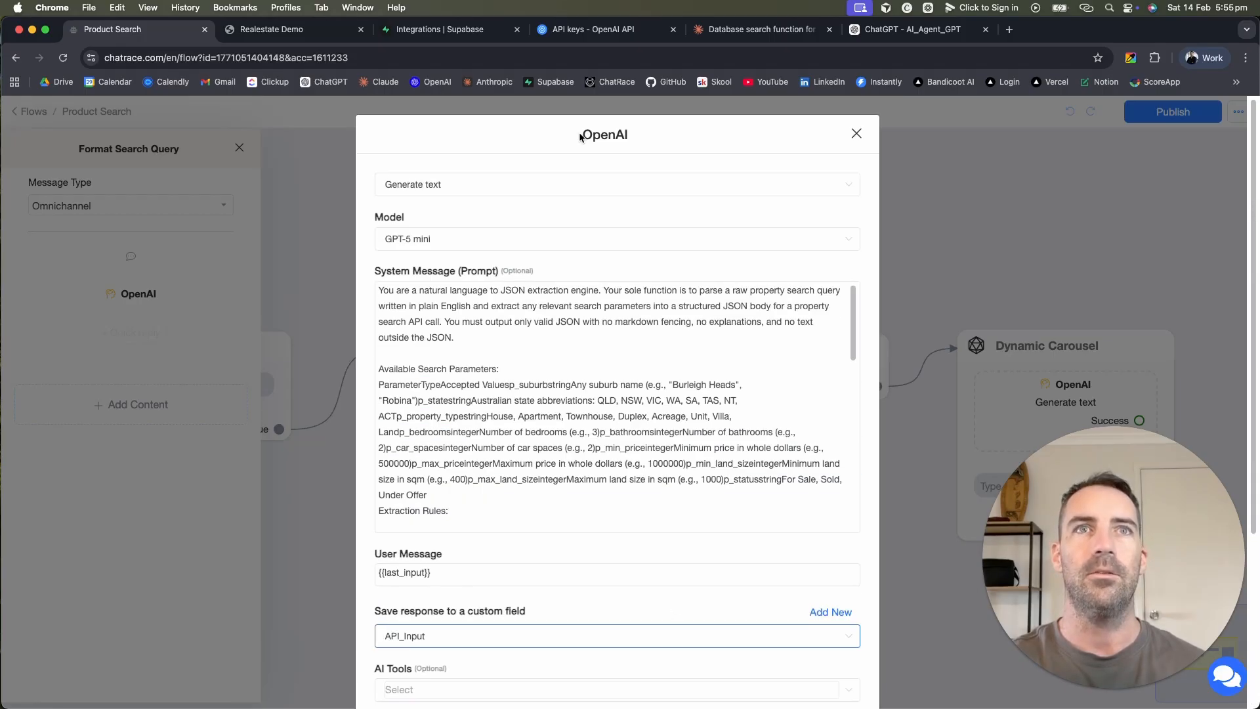
scroll(753, 445, "down", 5)
scroll(705, 484, "up", 5)
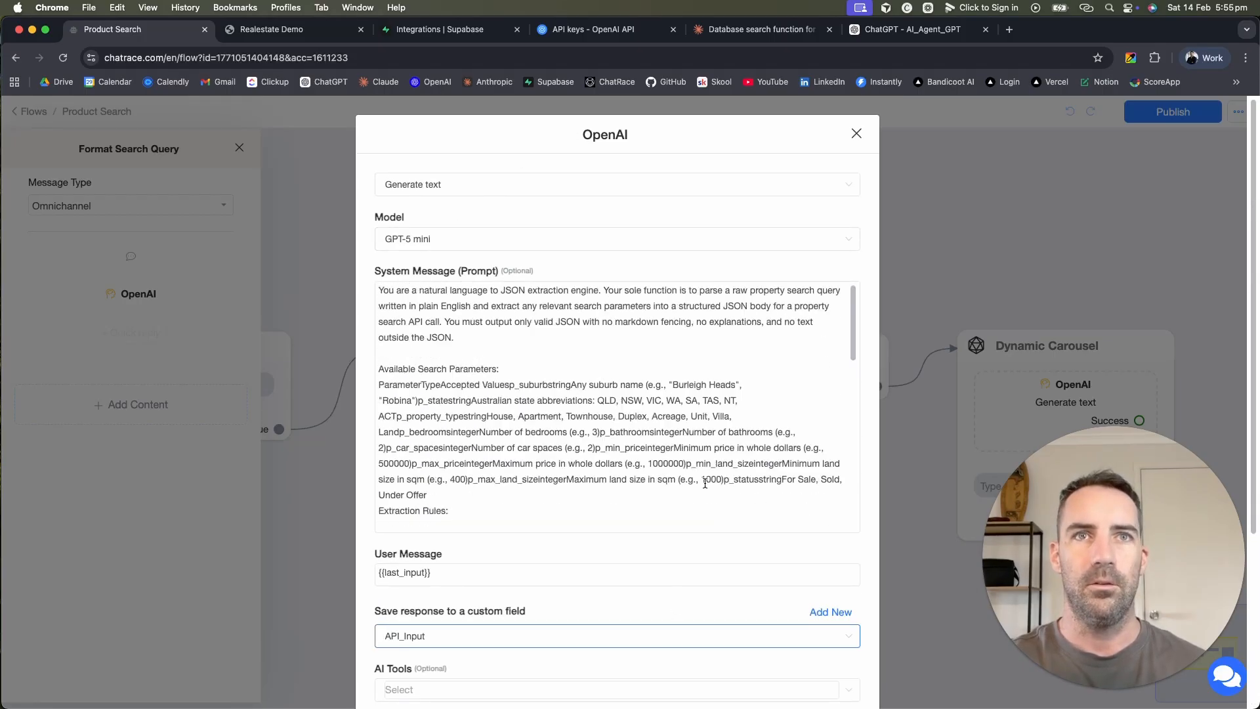
scroll(679, 556, "down", 4)
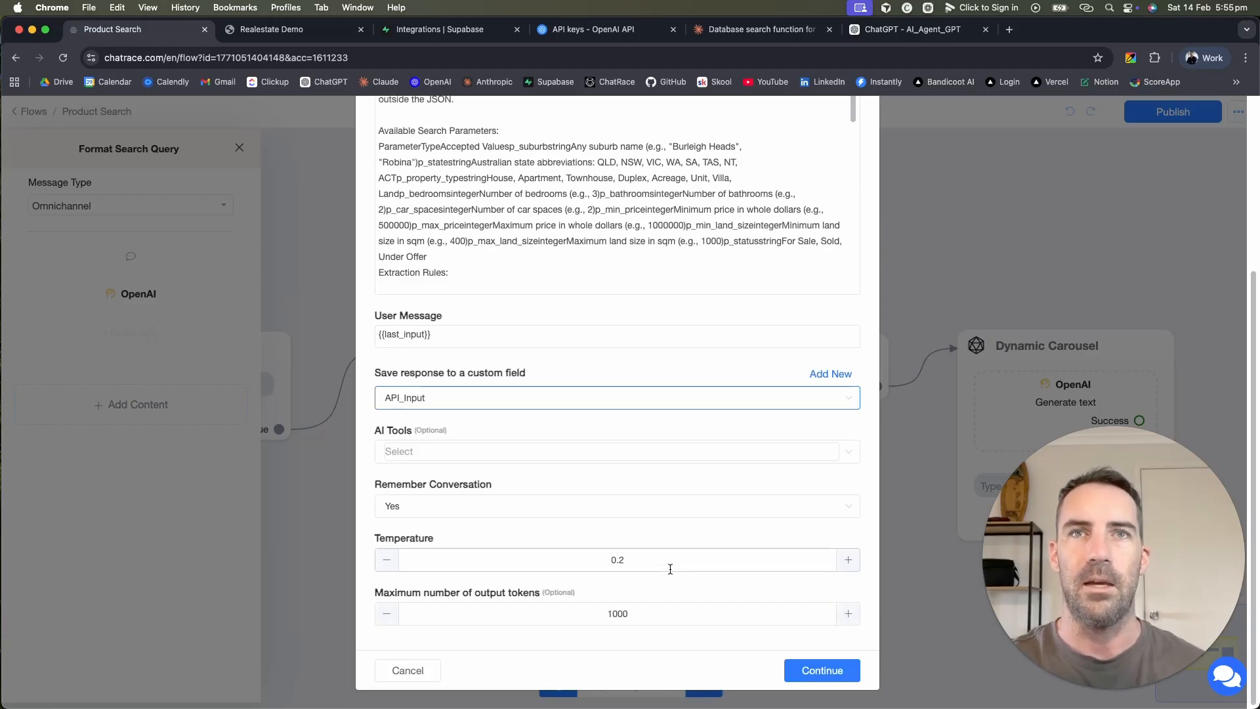
left_click(822, 670)
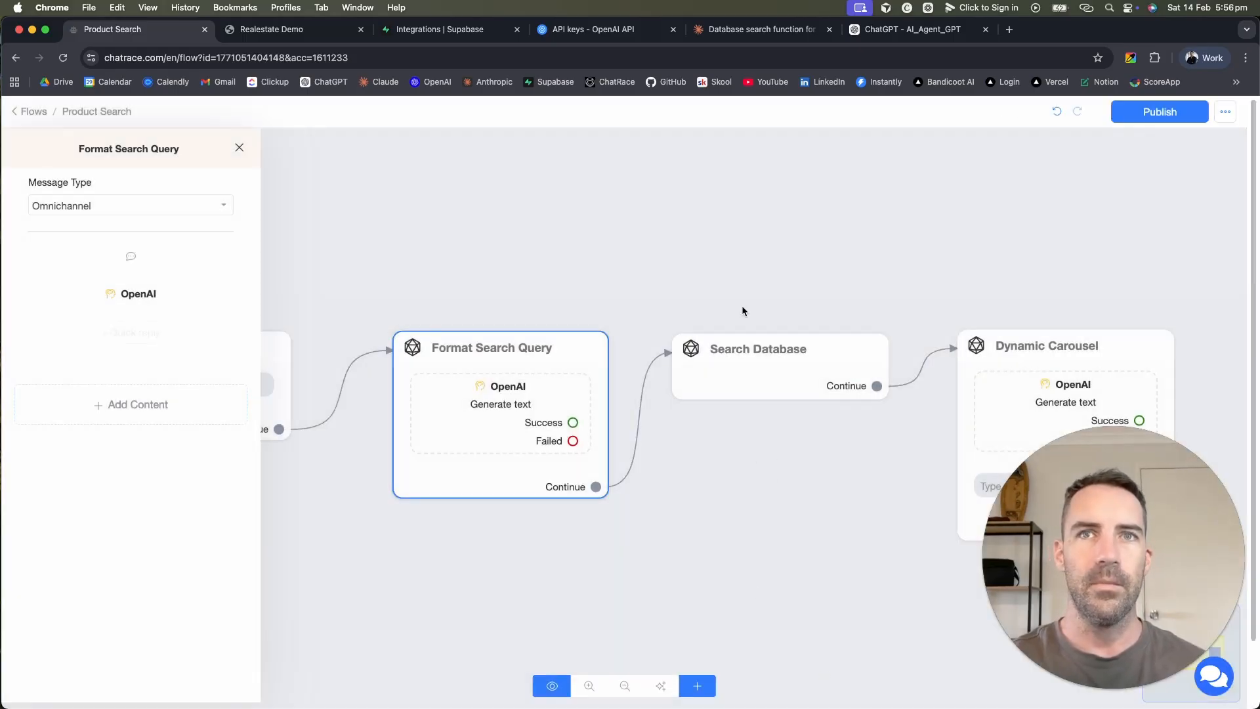
Step: Add a text message containing {{API_Input}} to the Format Search Query node
left_click(517, 420)
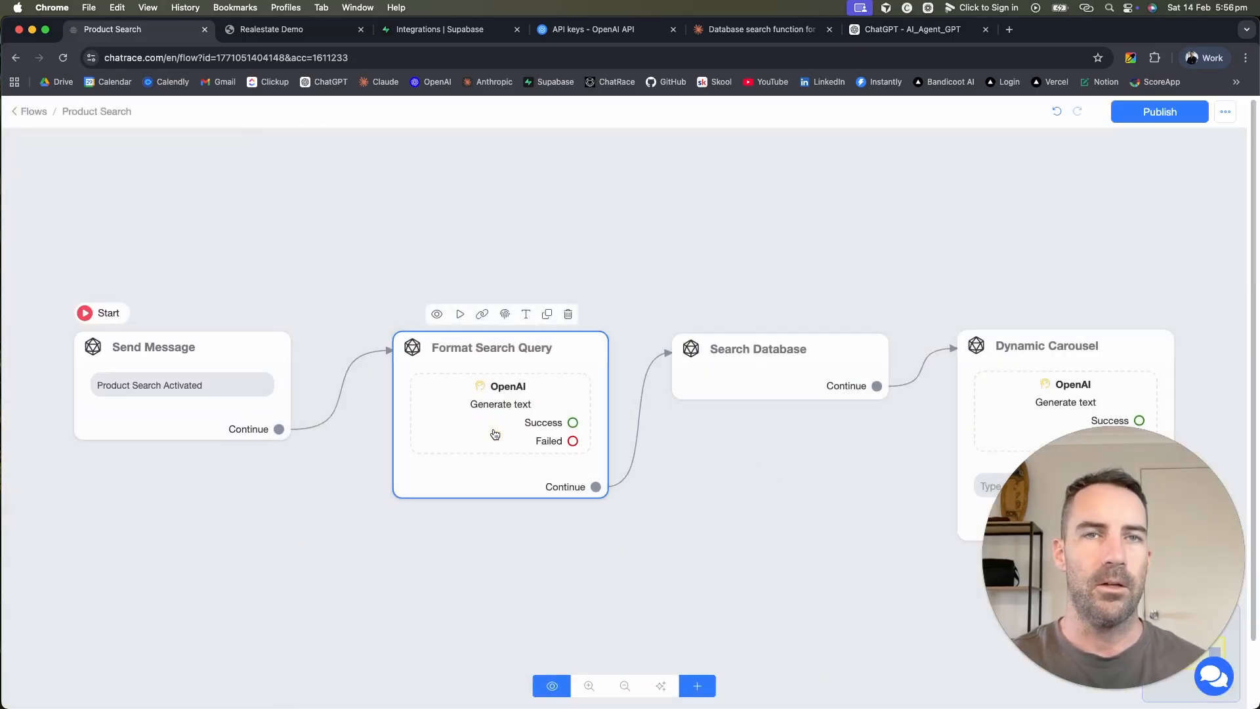
left_click(491, 434)
left_click(541, 427)
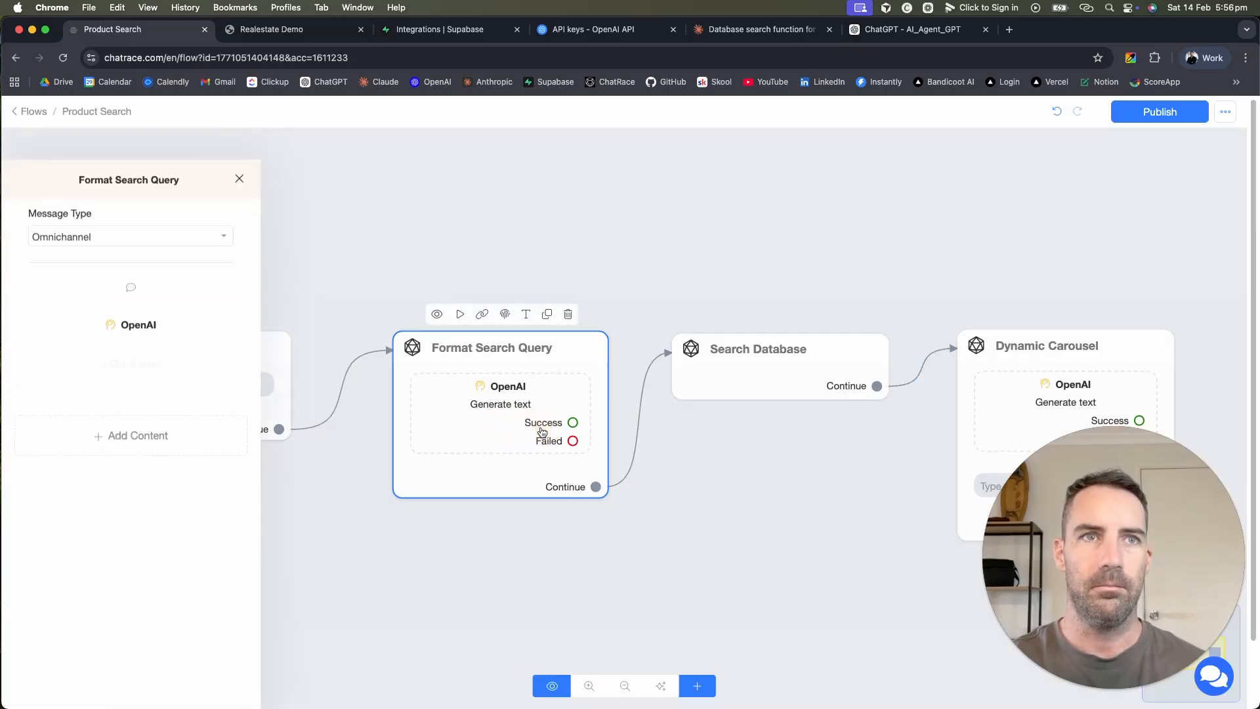
left_click(105, 404)
left_click(76, 442)
left_click(132, 349)
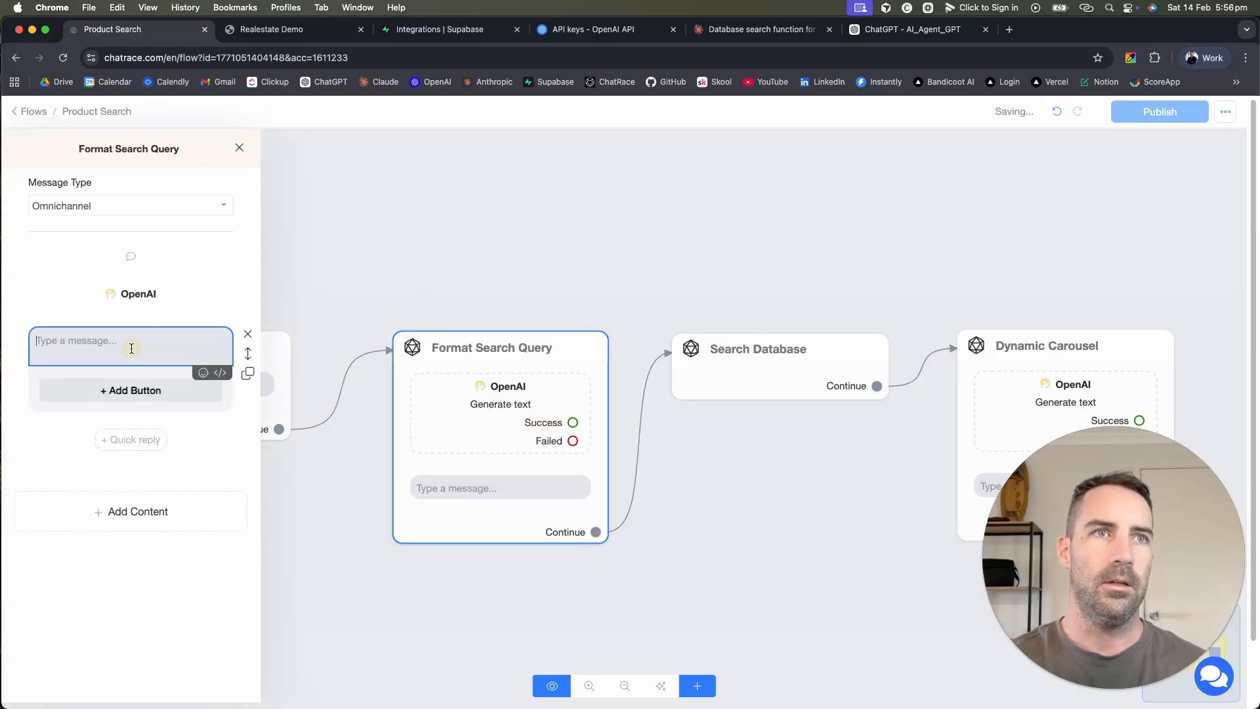
type("{ap")
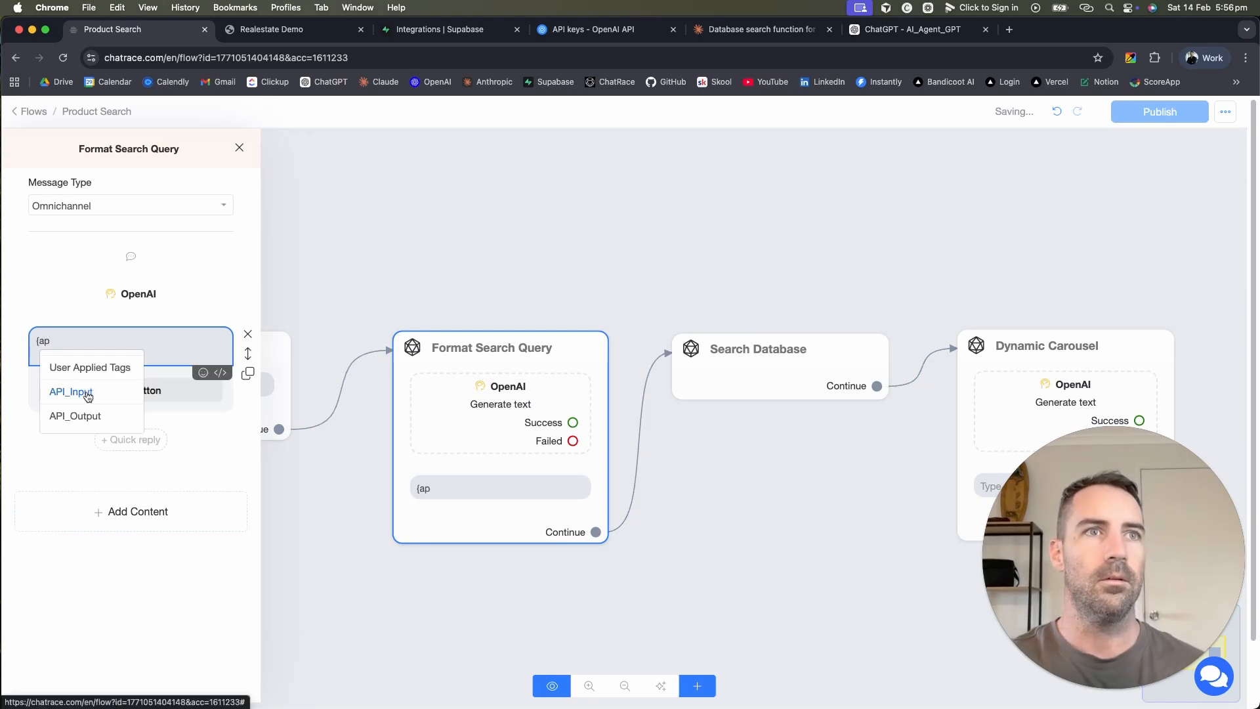
left_click(88, 392)
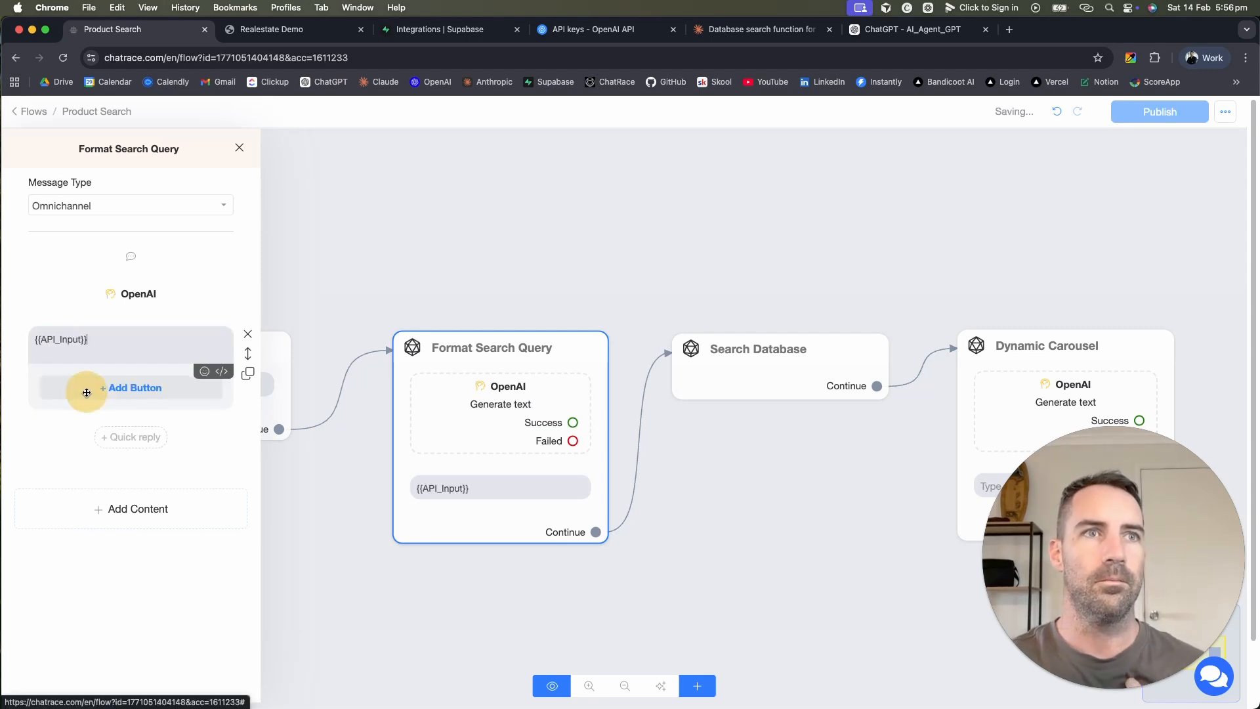
left_click(729, 436)
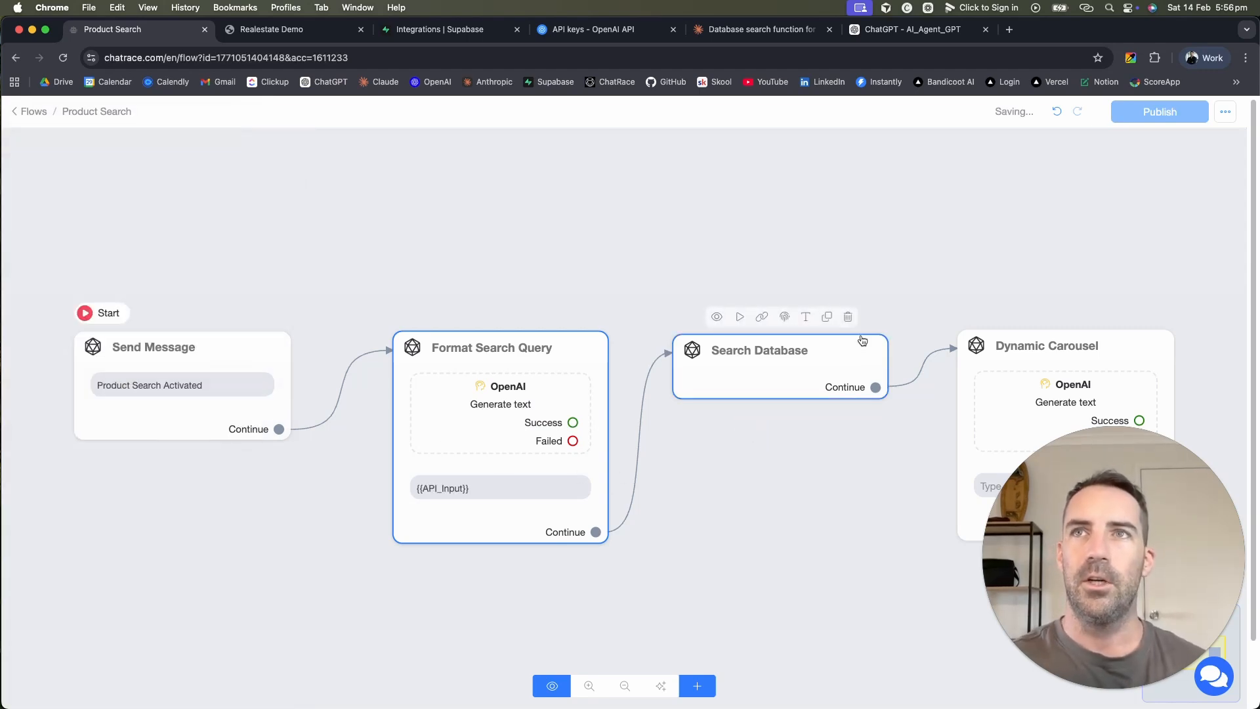
Step: Publish the flow and select the Search Database node
left_click_drag(807, 551, 688, 533)
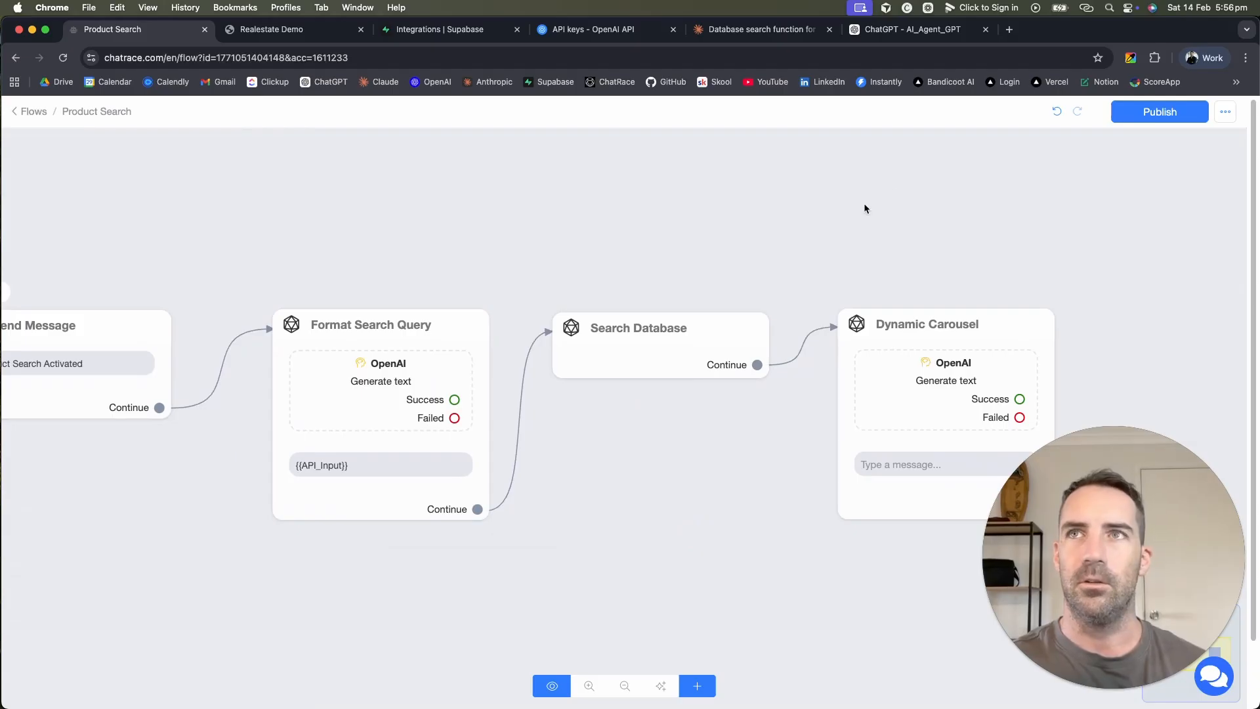
left_click(1147, 115)
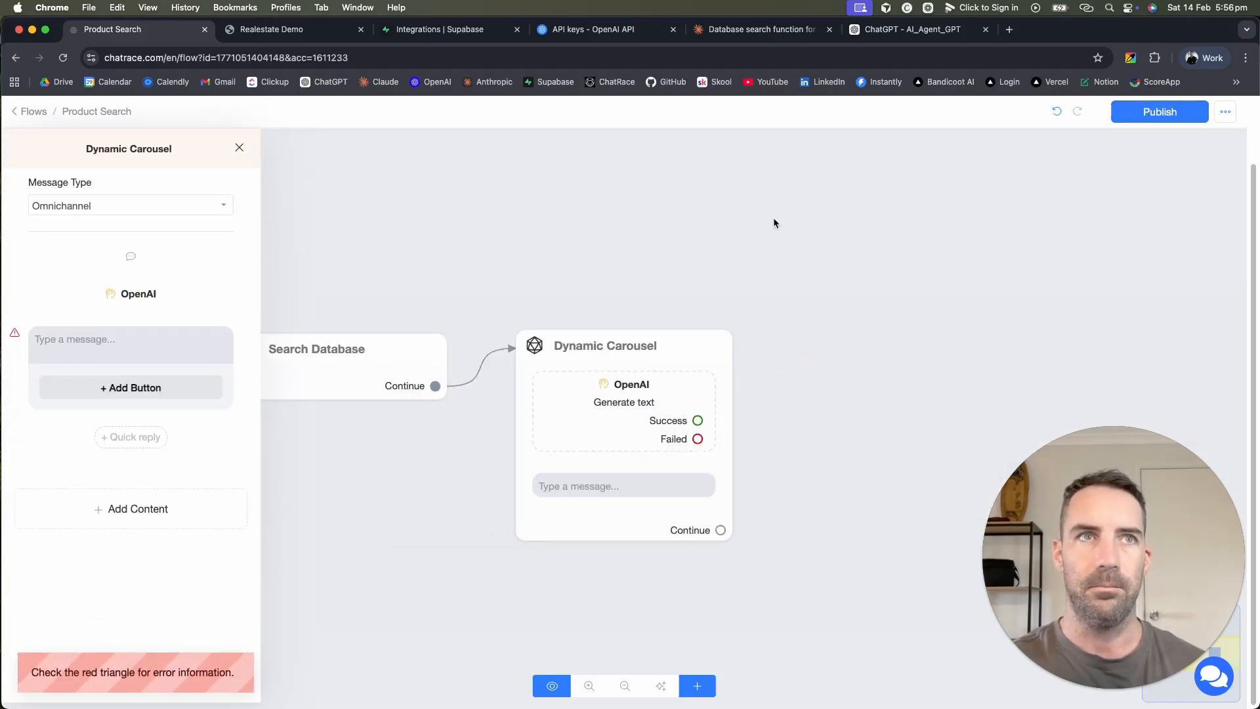
left_click(1041, 178)
left_click_drag(897, 222, 1219, 214)
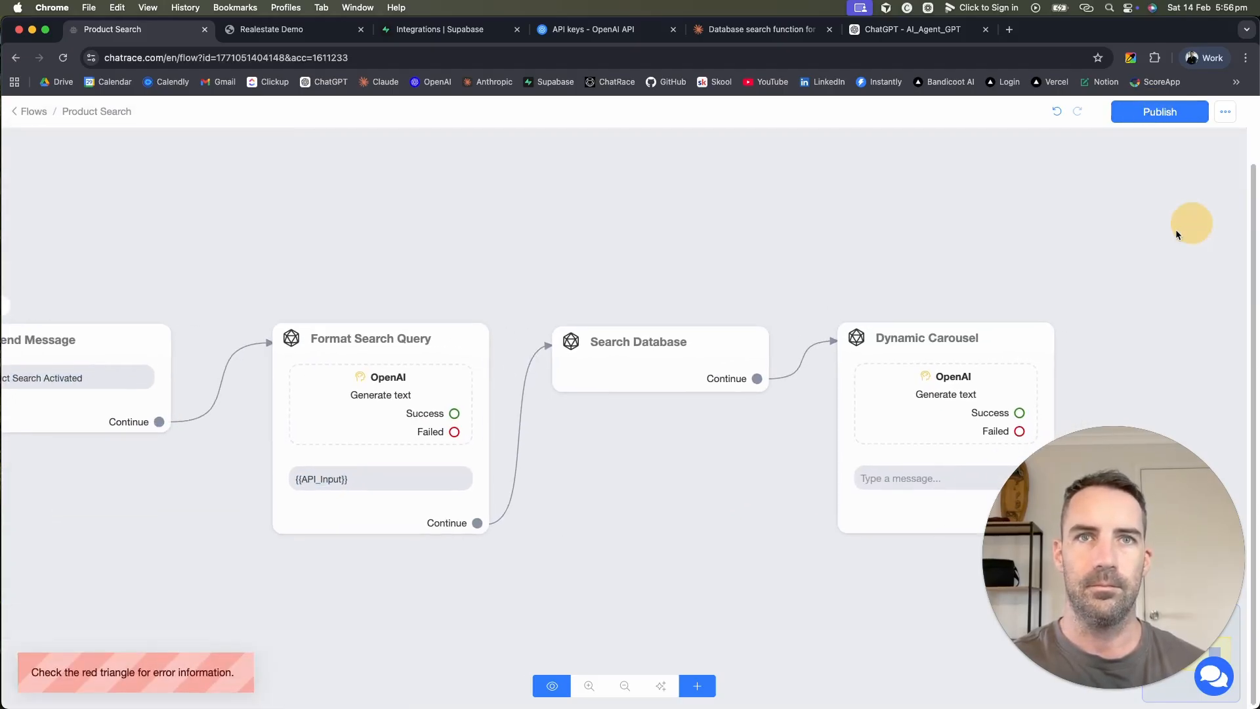
left_click(654, 360)
Step: Add an External API Request action to Search Database, then view Supabase's search_properties docs
left_click(619, 373)
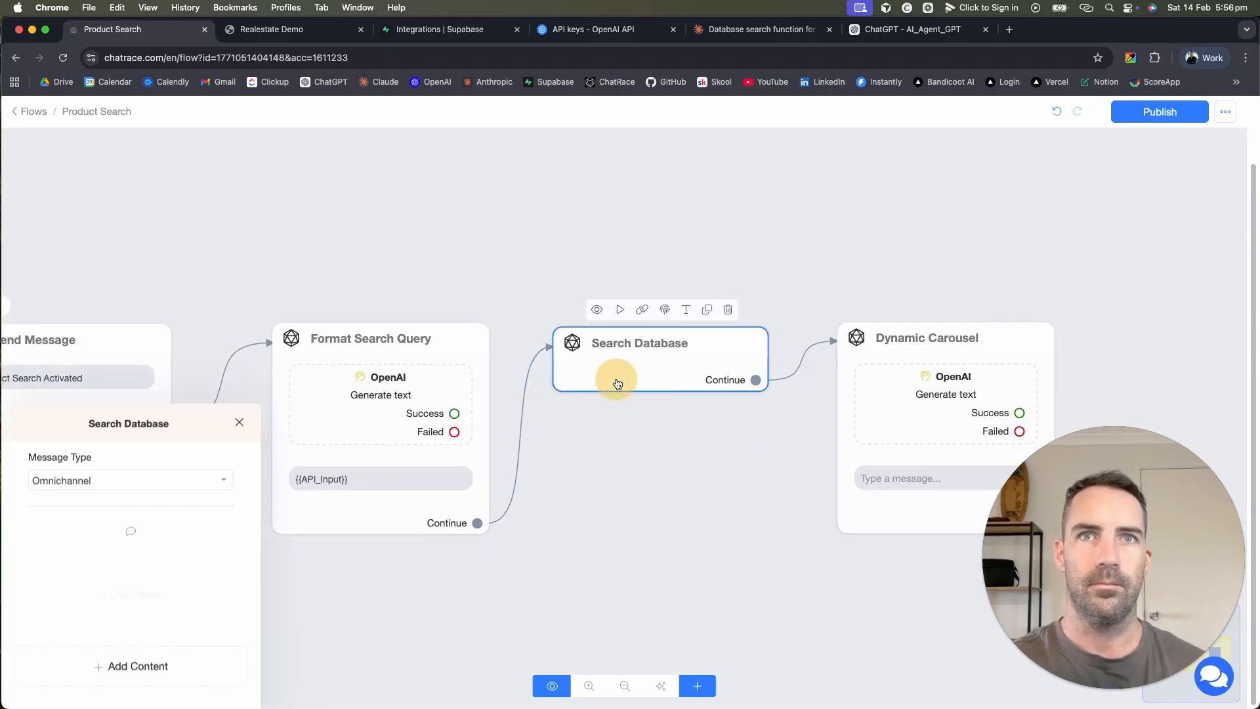
left_click(149, 401)
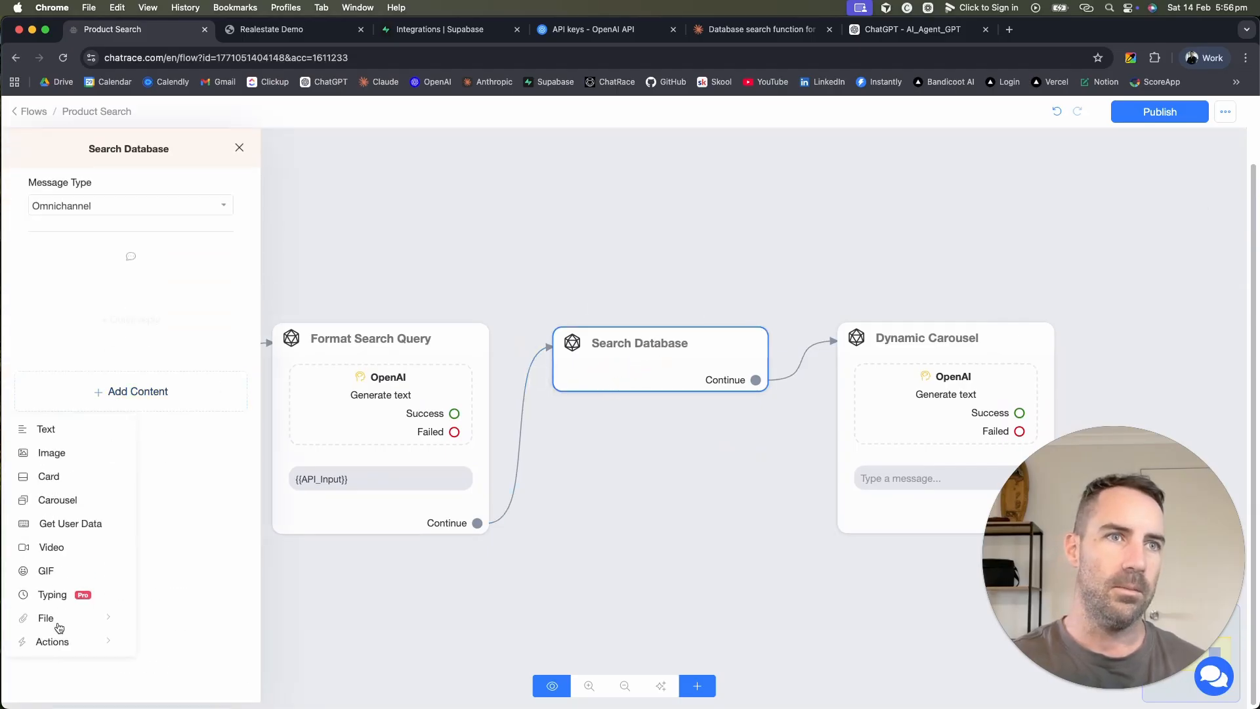
left_click(51, 645)
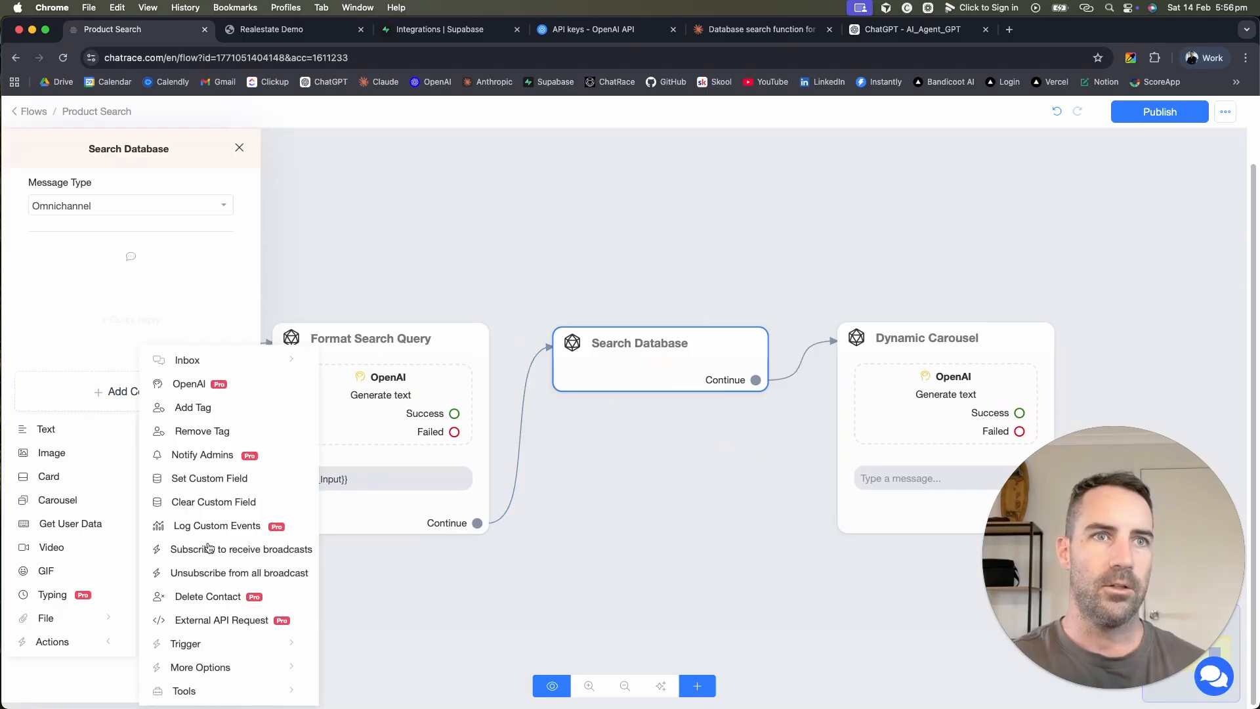
left_click(214, 620)
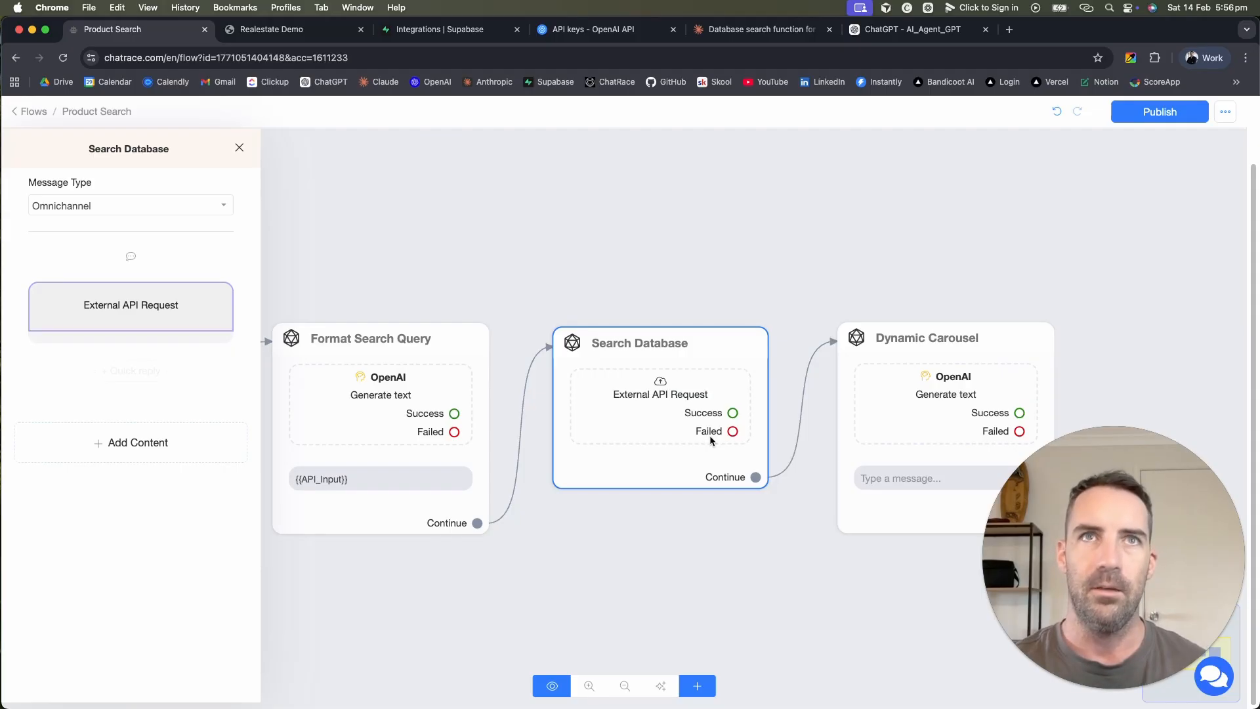
left_click(462, 36)
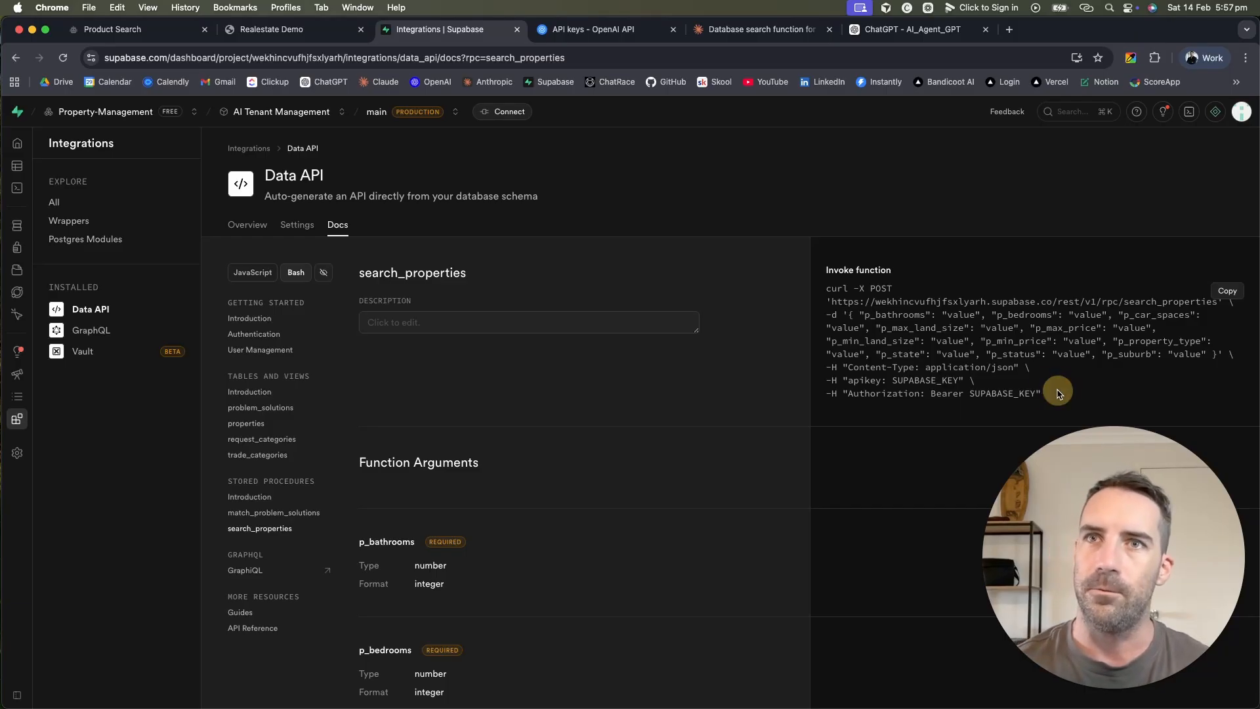
Step: Copy the rpc/search_properties request URL from the Supabase curl example
left_click_drag(1056, 392, 857, 289)
left_click(857, 288)
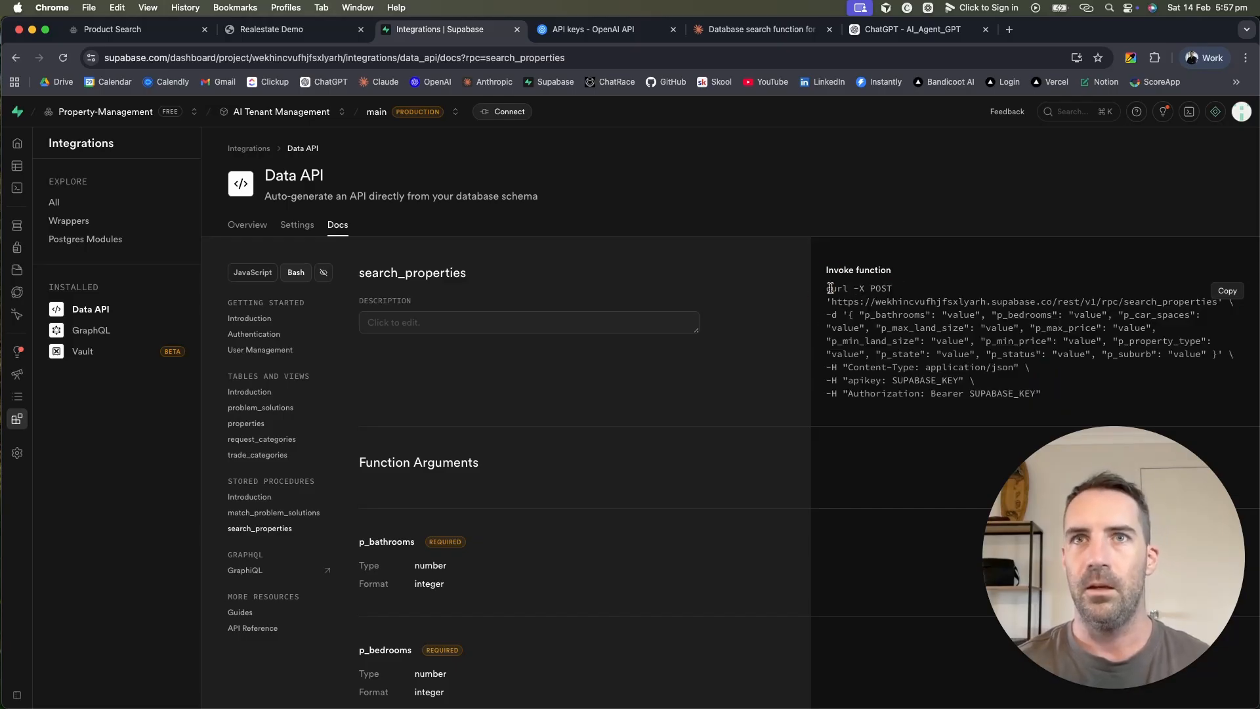
double_click(836, 288)
left_click(880, 286)
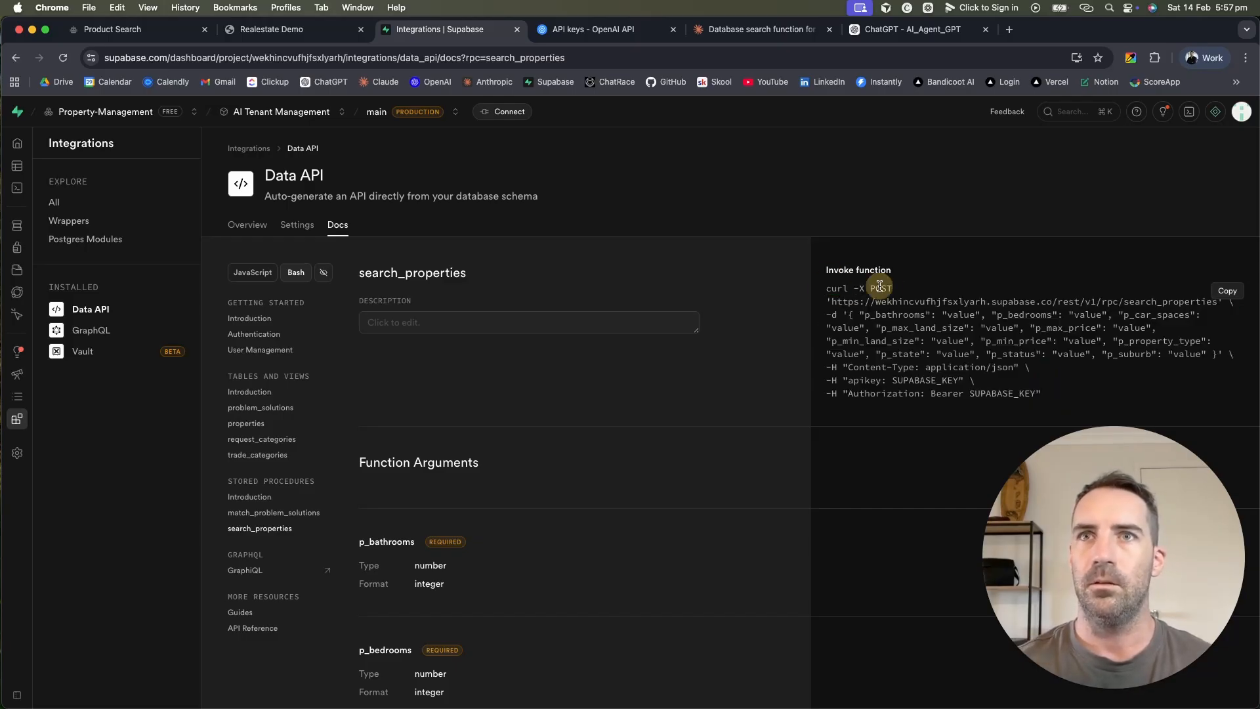
left_click(879, 286)
left_click(877, 303)
left_click_drag(877, 303, 1217, 354)
left_click(849, 315)
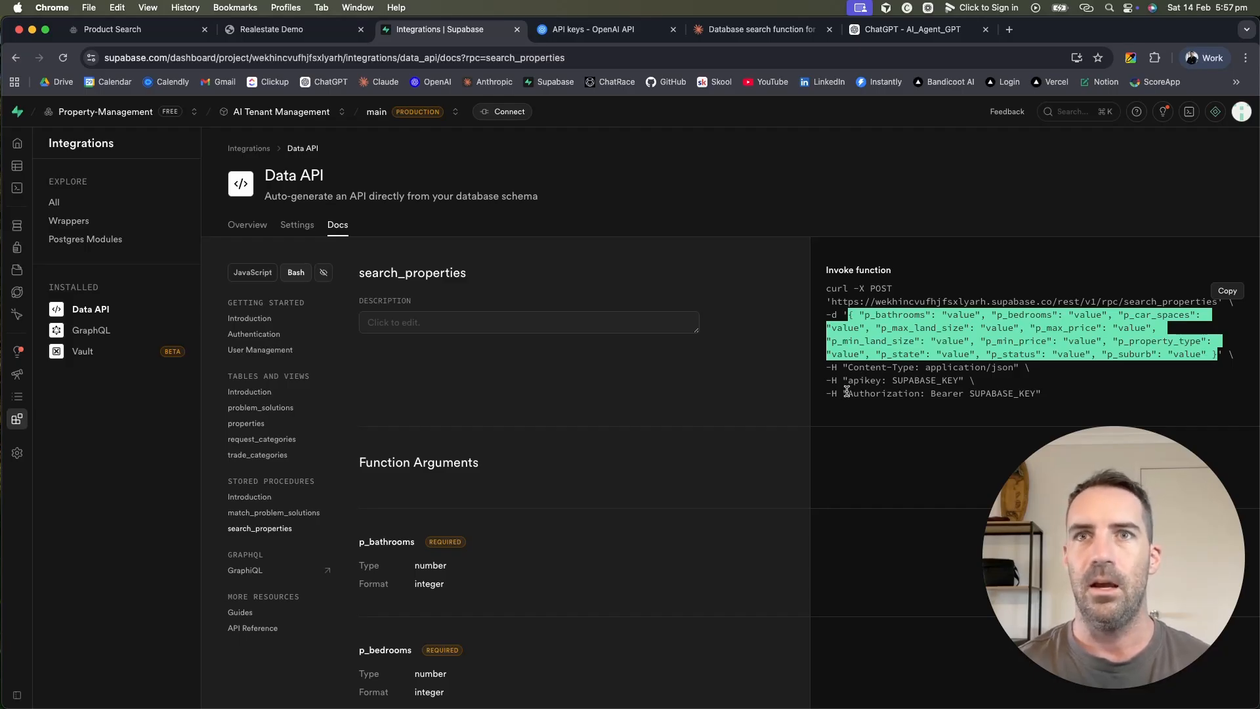
double_click(918, 301)
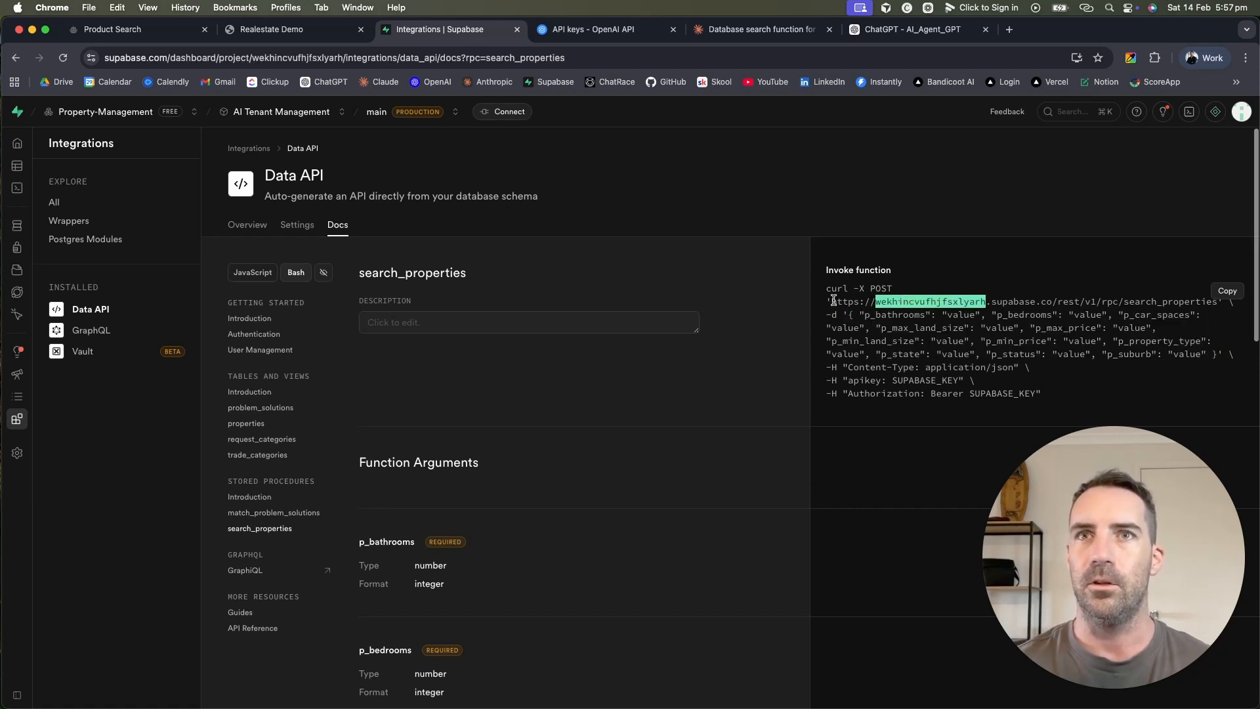
left_click_drag(833, 300, 1217, 306)
key("cmd+c")
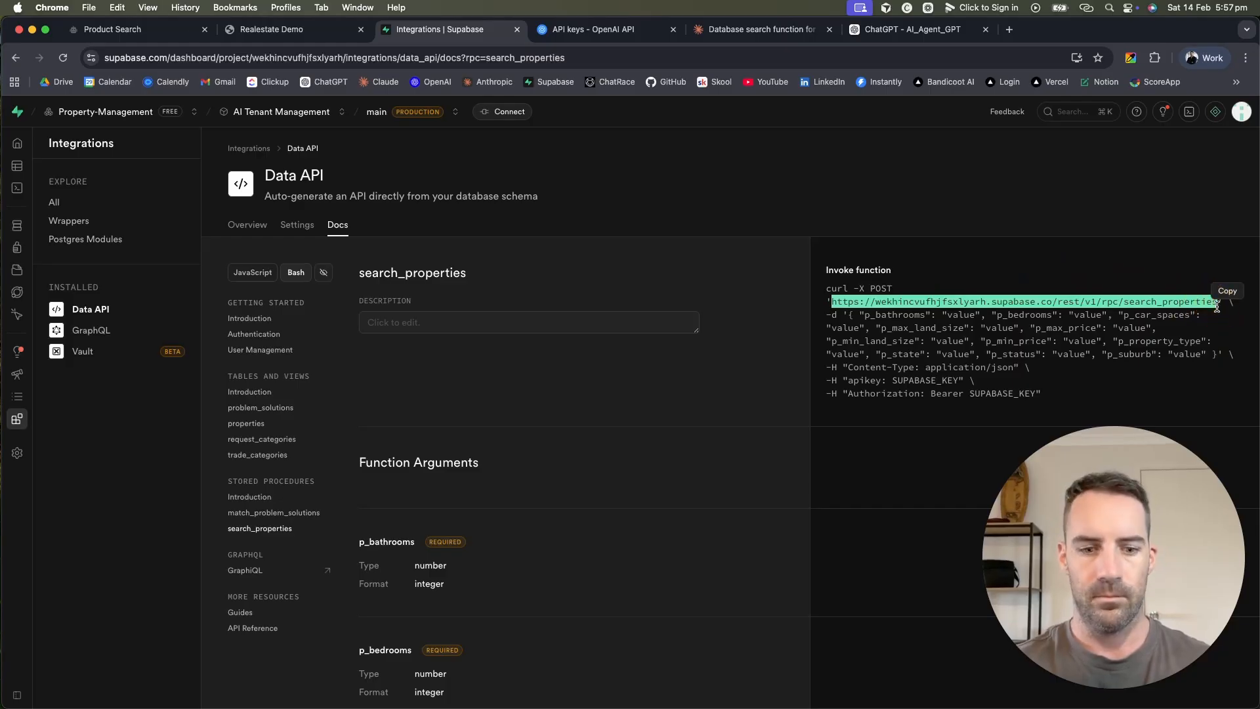
Step: Set the request URL to search_properties with method POST and add three header rows
left_click(154, 29)
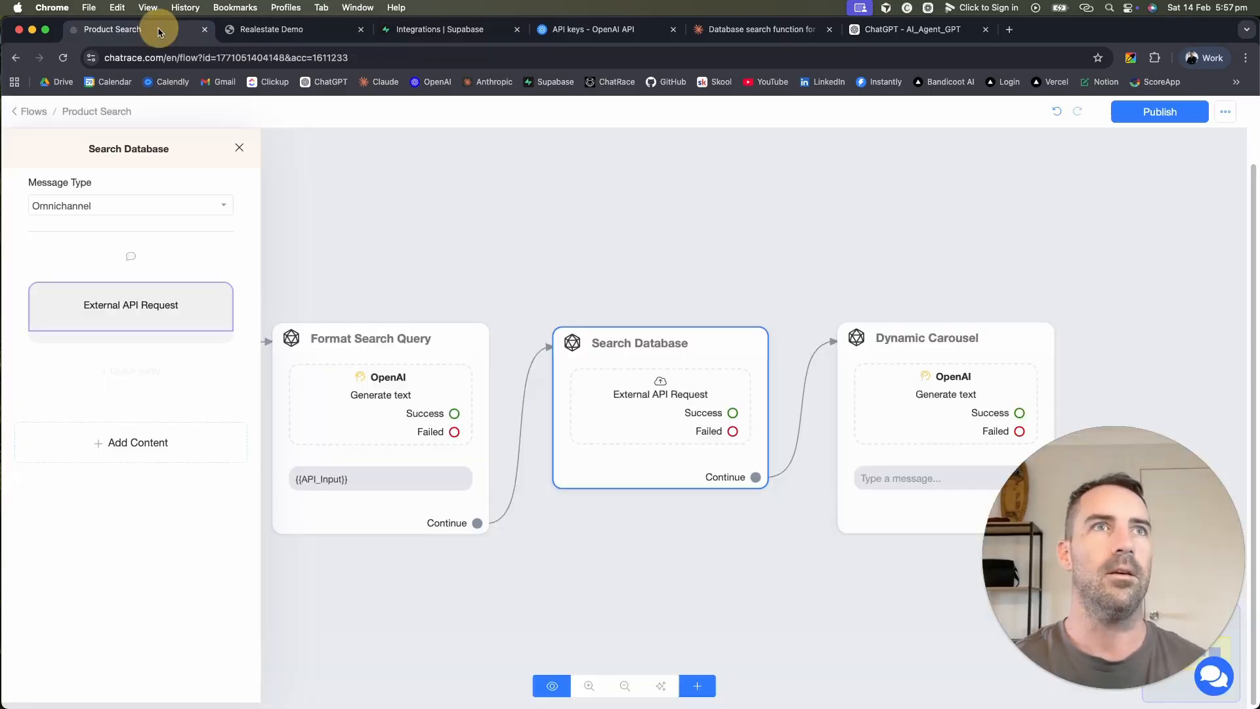
left_click(159, 316)
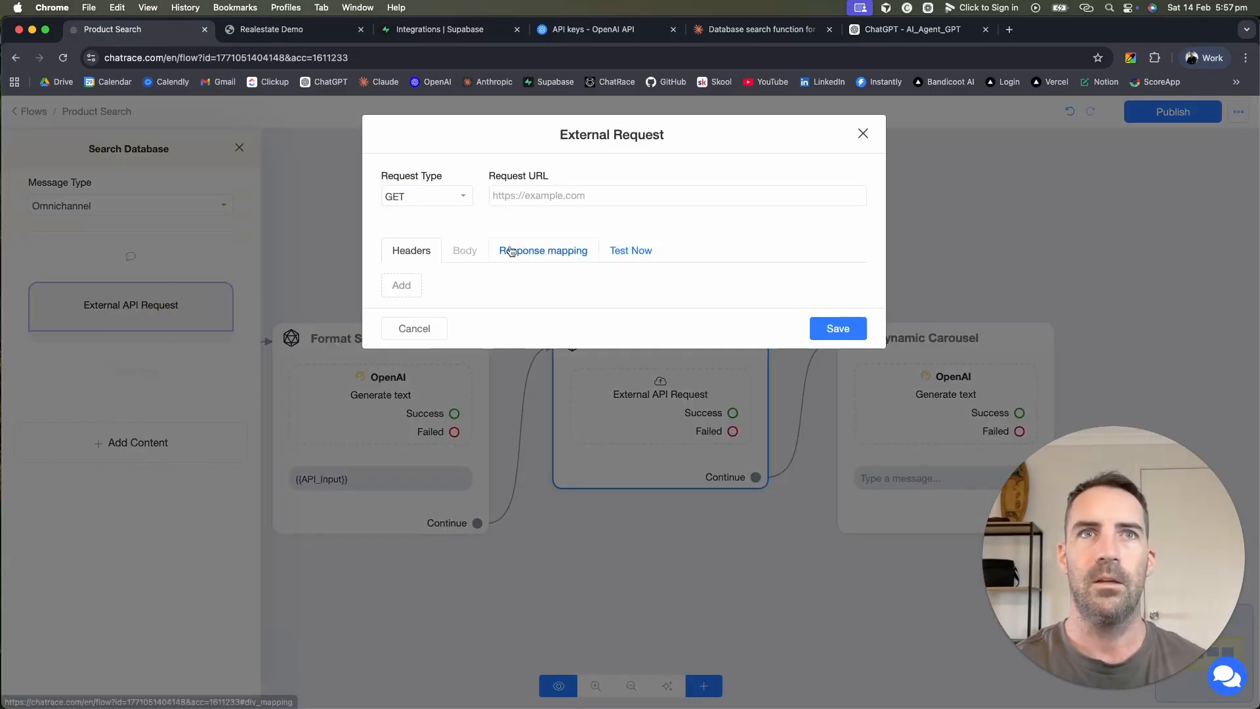
left_click(568, 191)
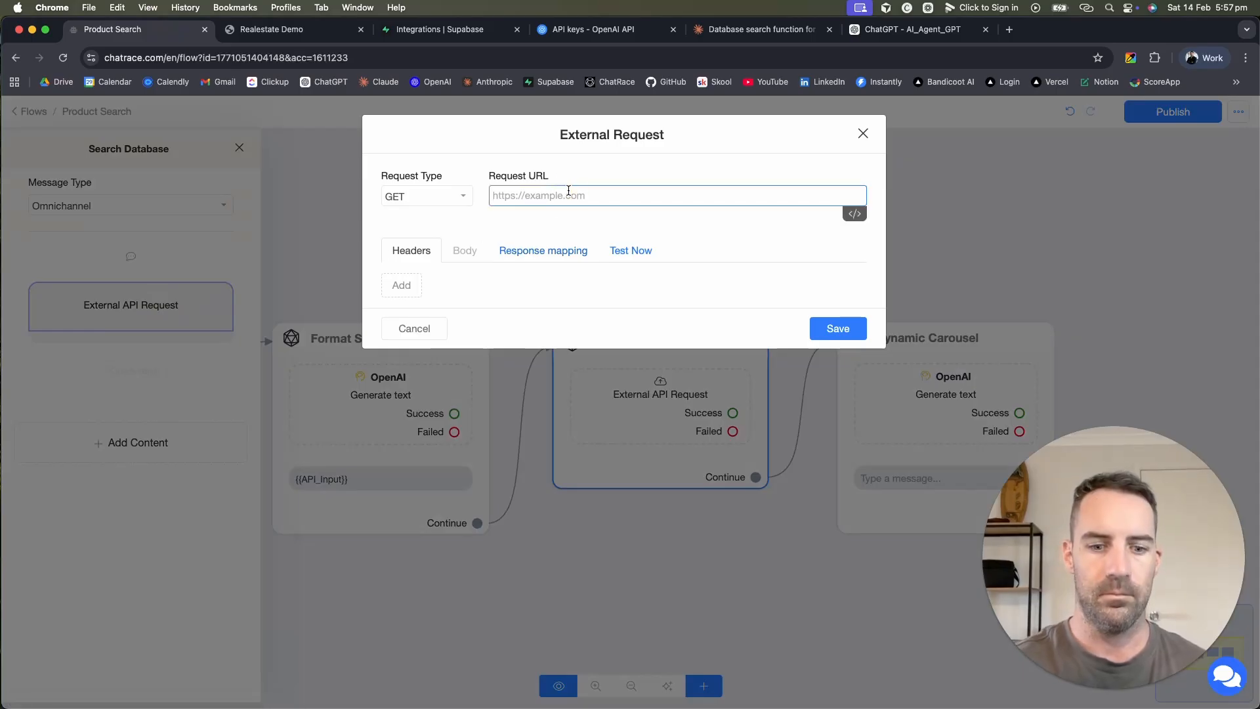
key("cmd+v")
left_click(450, 198)
left_click(436, 245)
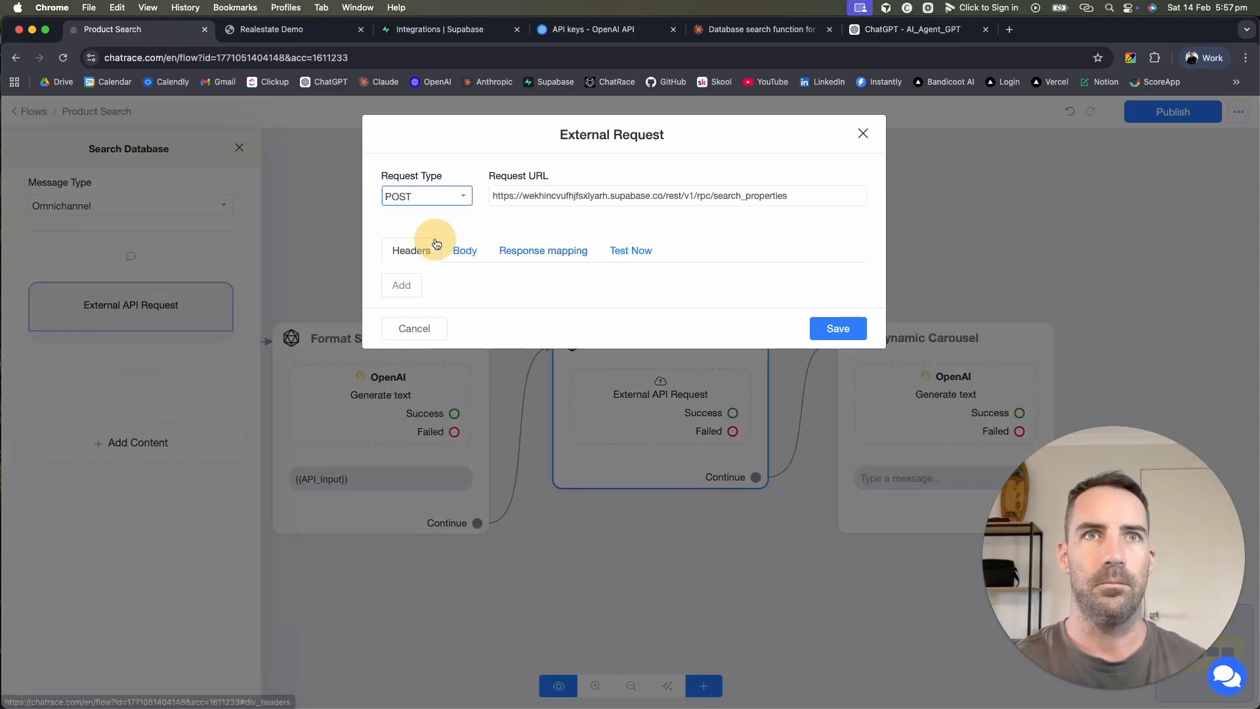
left_click(412, 285)
left_click(413, 316)
left_click(416, 348)
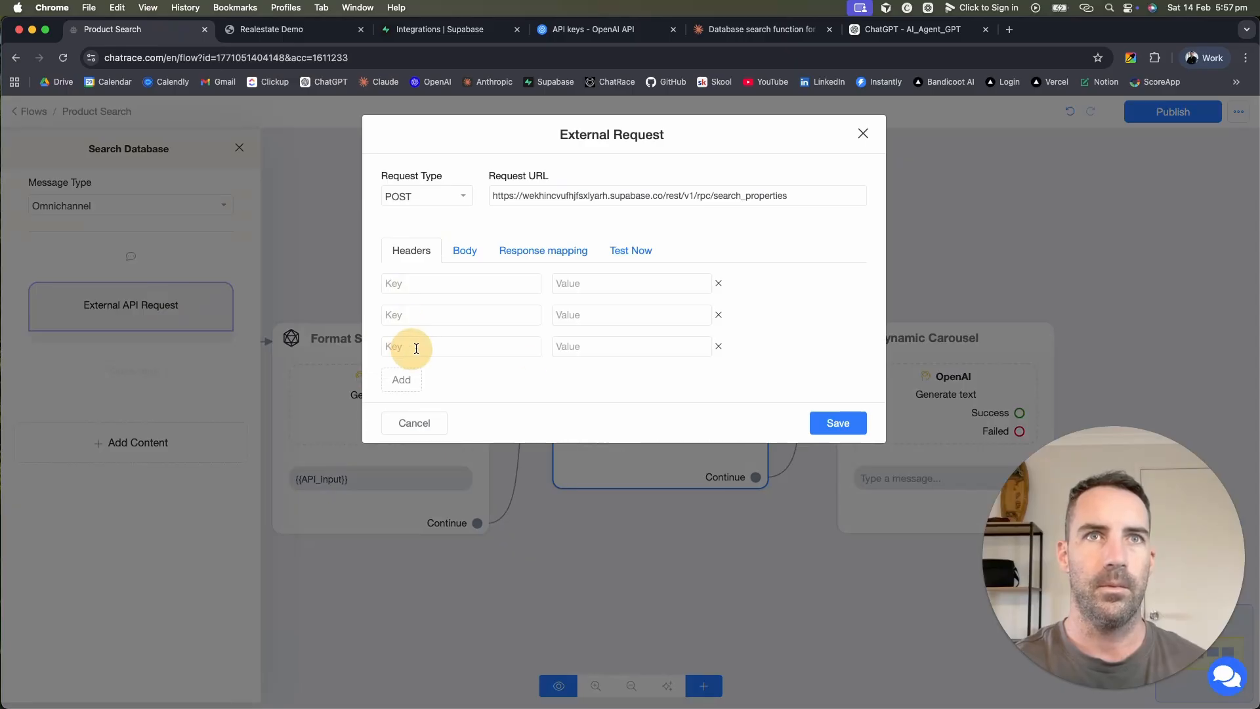
Step: Fill the first header as Content-Type: application/json, copying the name from Supabase's docs
left_click(426, 29)
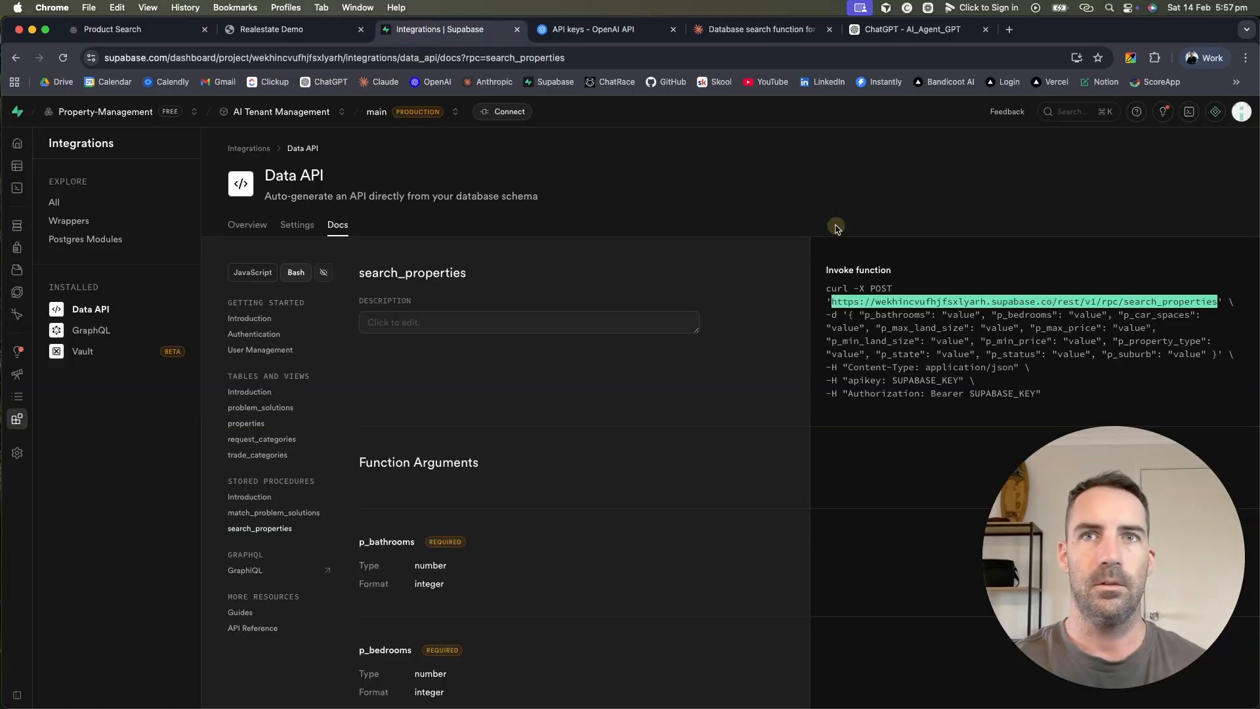
double_click(870, 366)
left_click_drag(906, 364, 911, 365)
key("super+c")
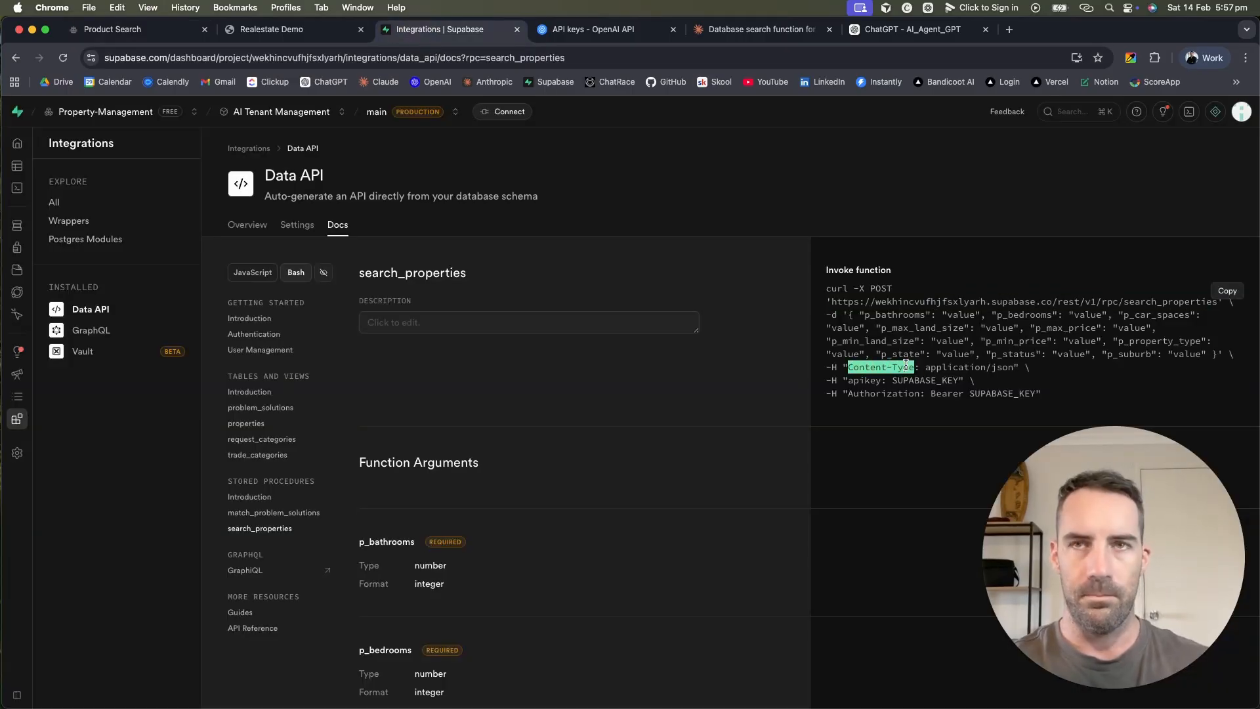
left_click(272, 29)
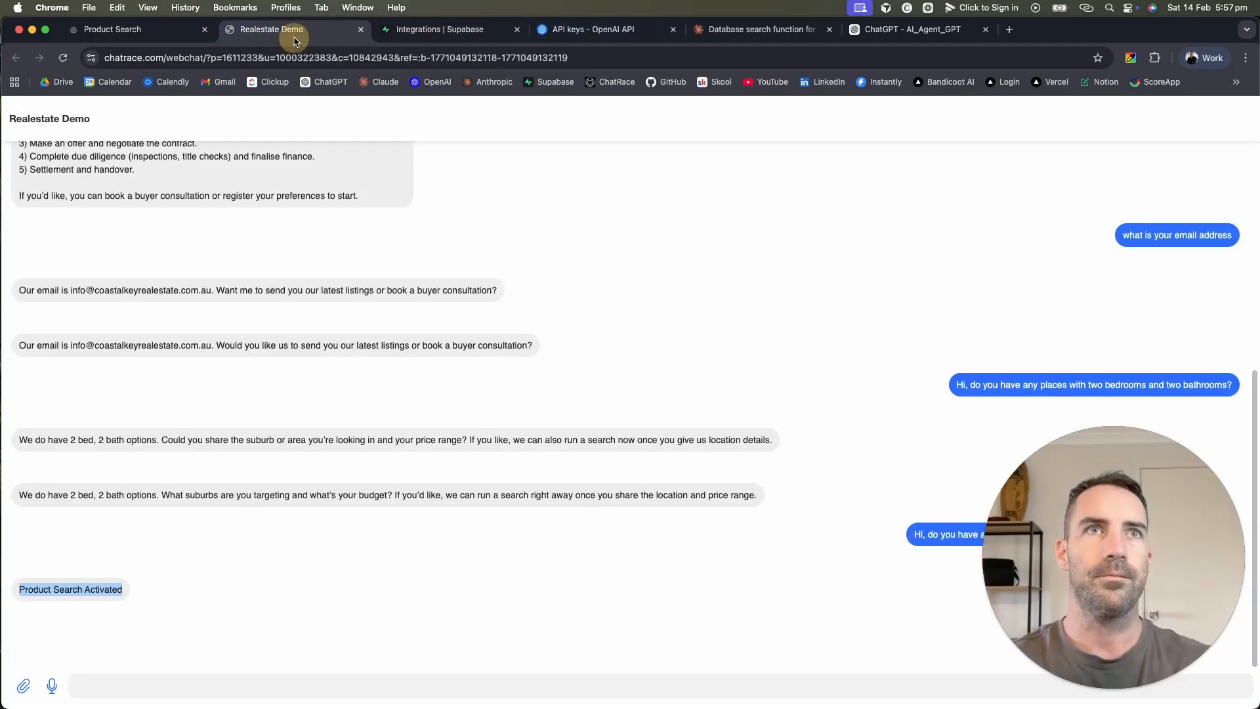
left_click(124, 29)
left_click(486, 284)
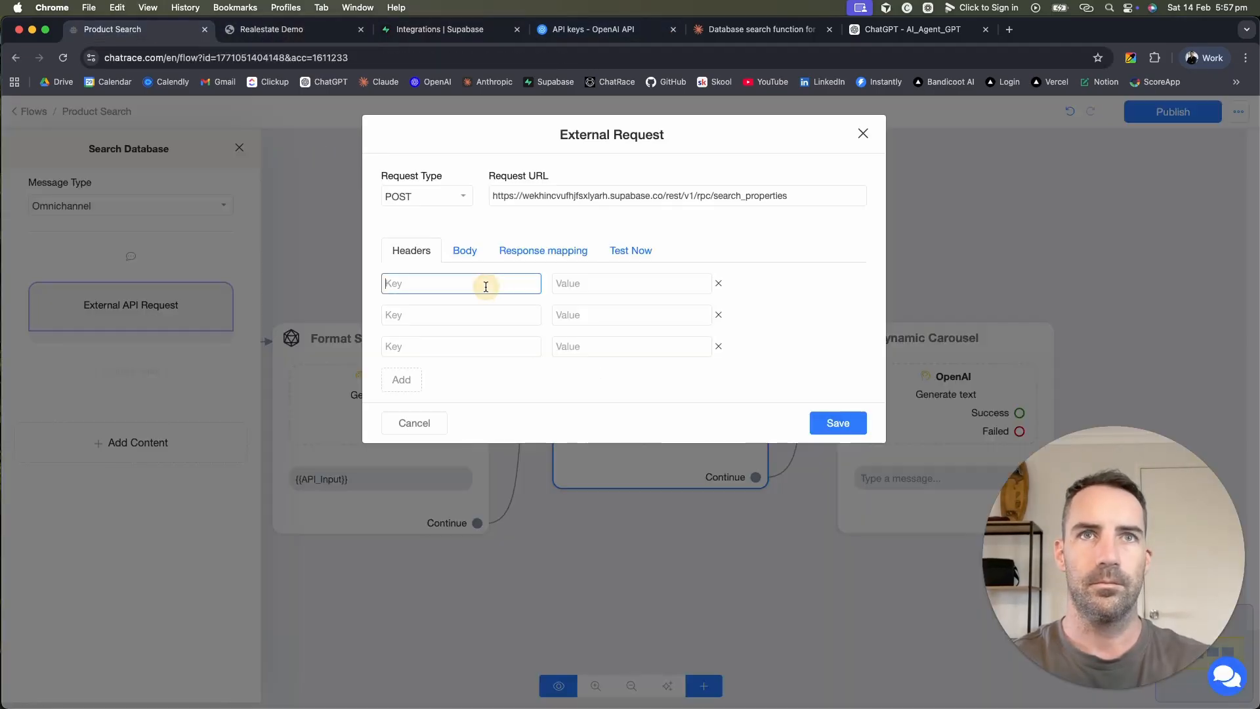
key("super+v")
left_click(599, 282)
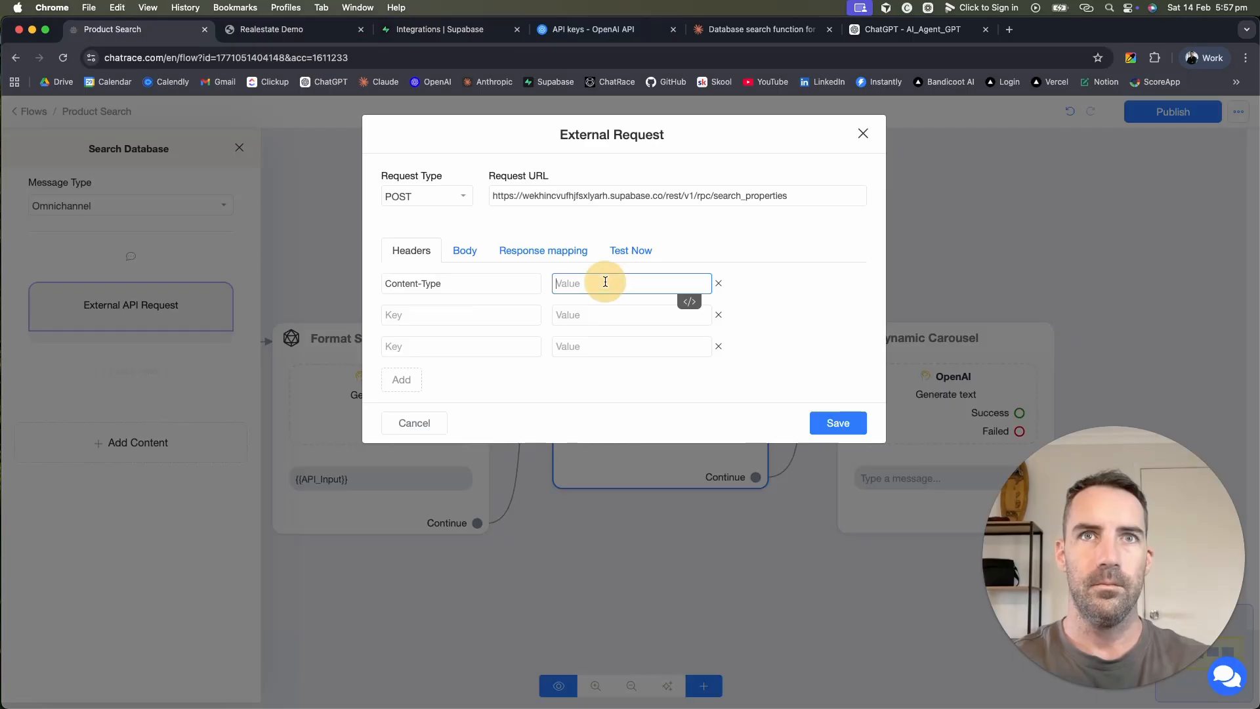
type("applicatio")
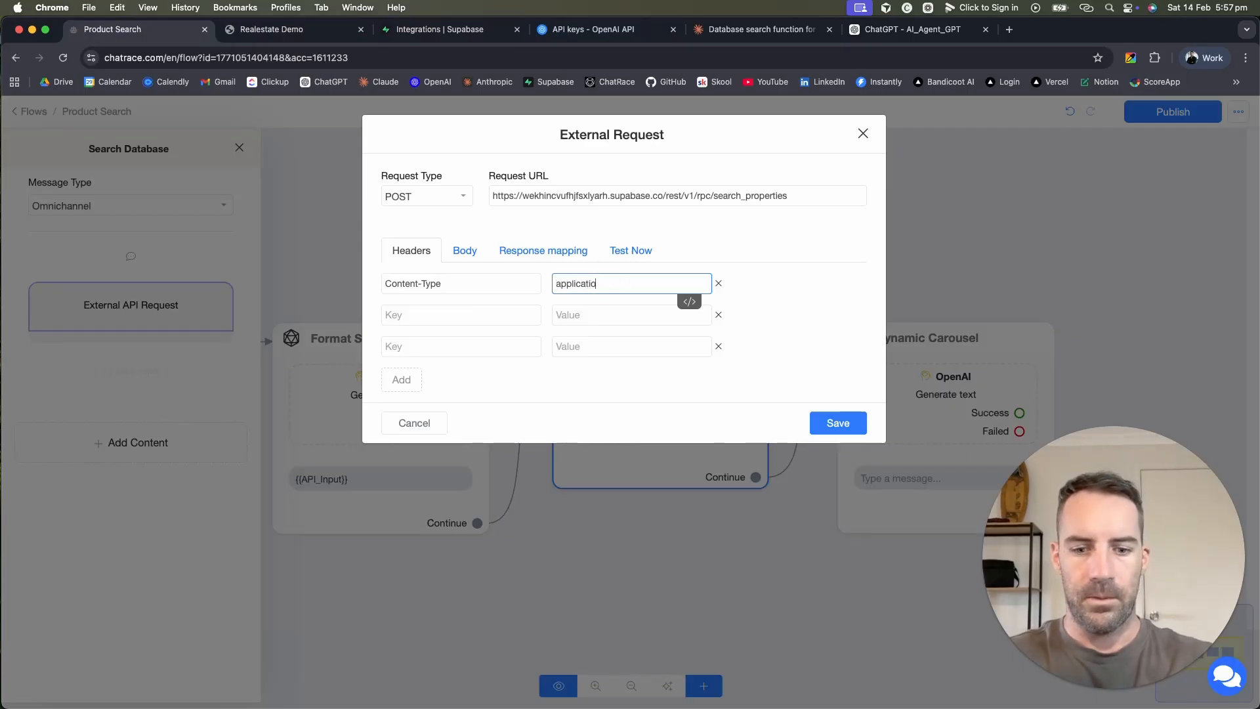
type("n/json")
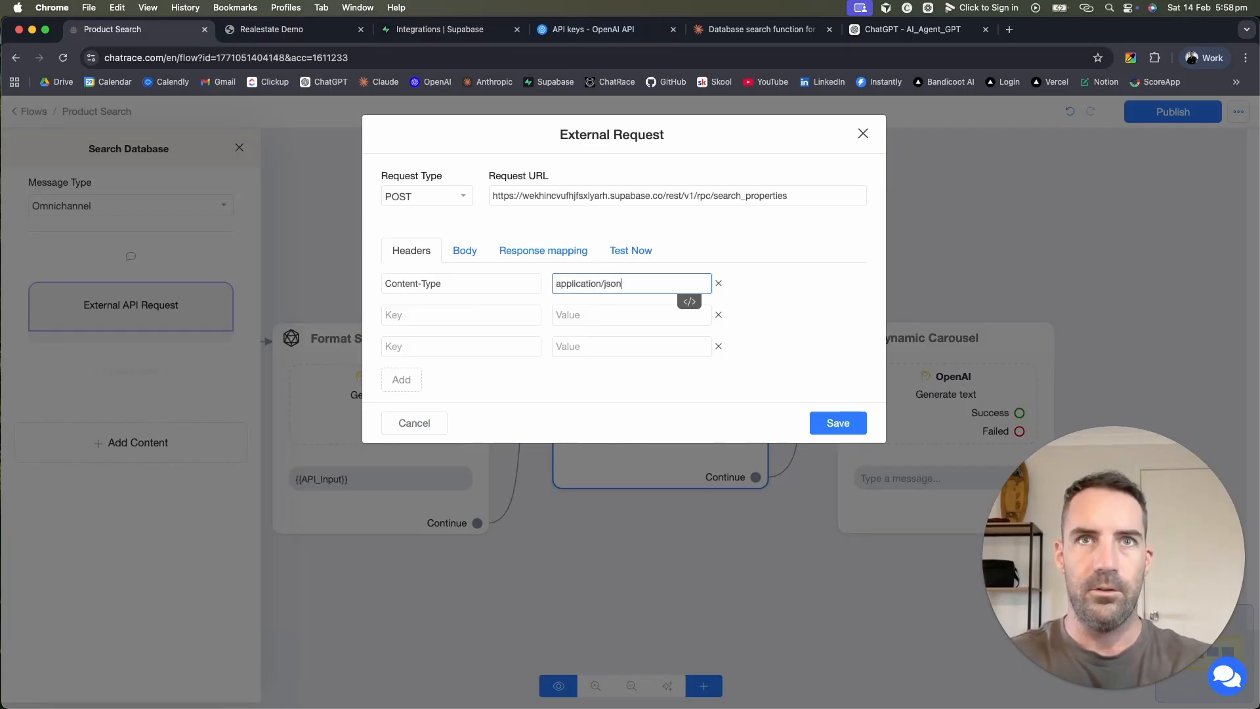
left_click(779, 294)
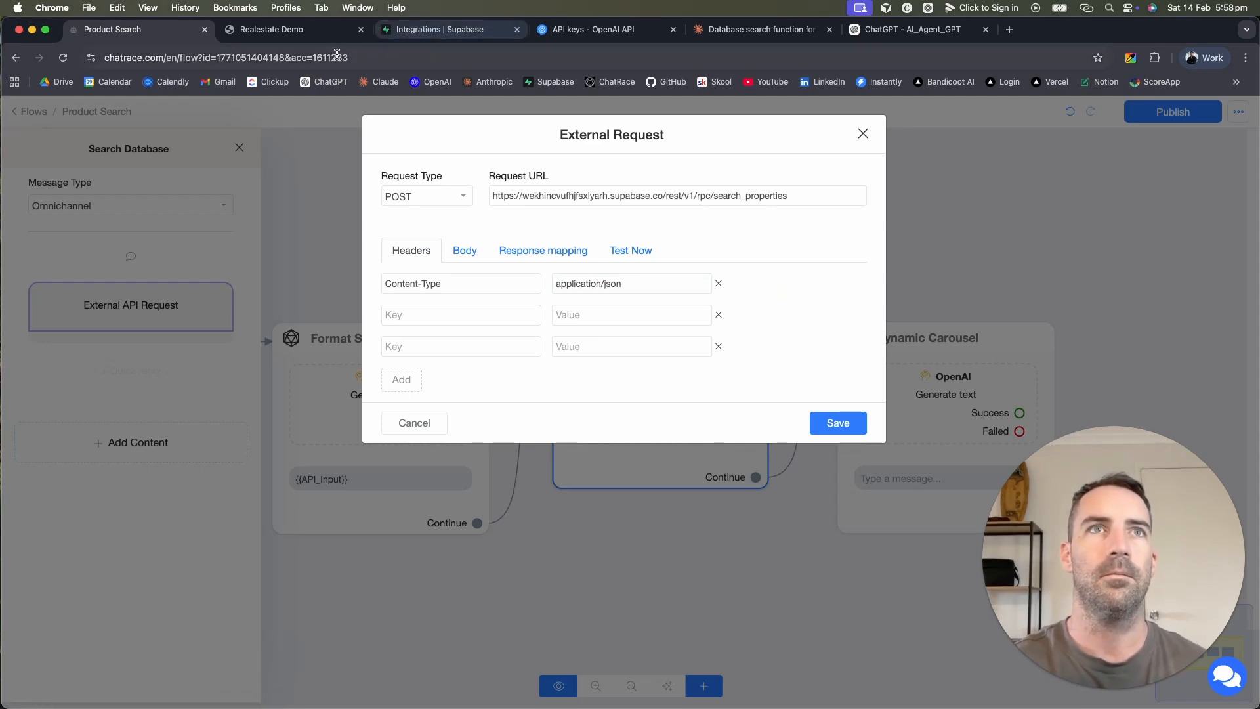
Step: Name the second and third headers apikey and Authorization, copied from the docs
left_click(452, 29)
double_click(871, 380)
key("super+c")
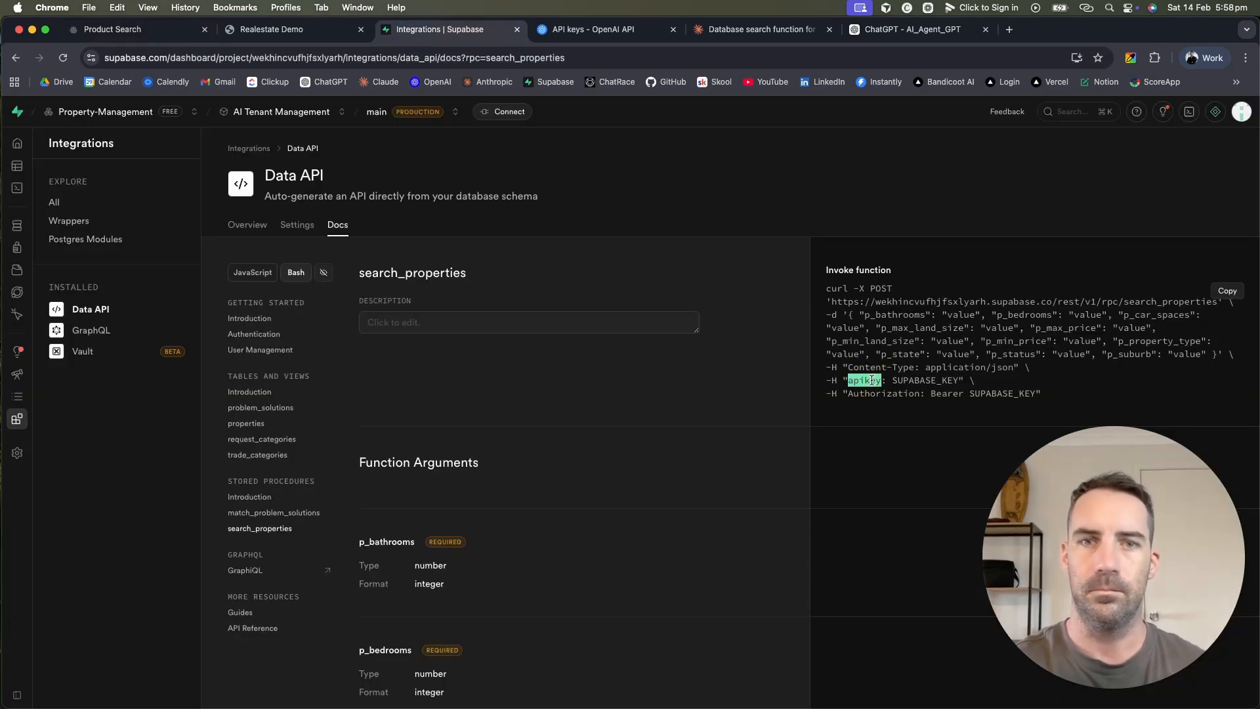
left_click(308, 29)
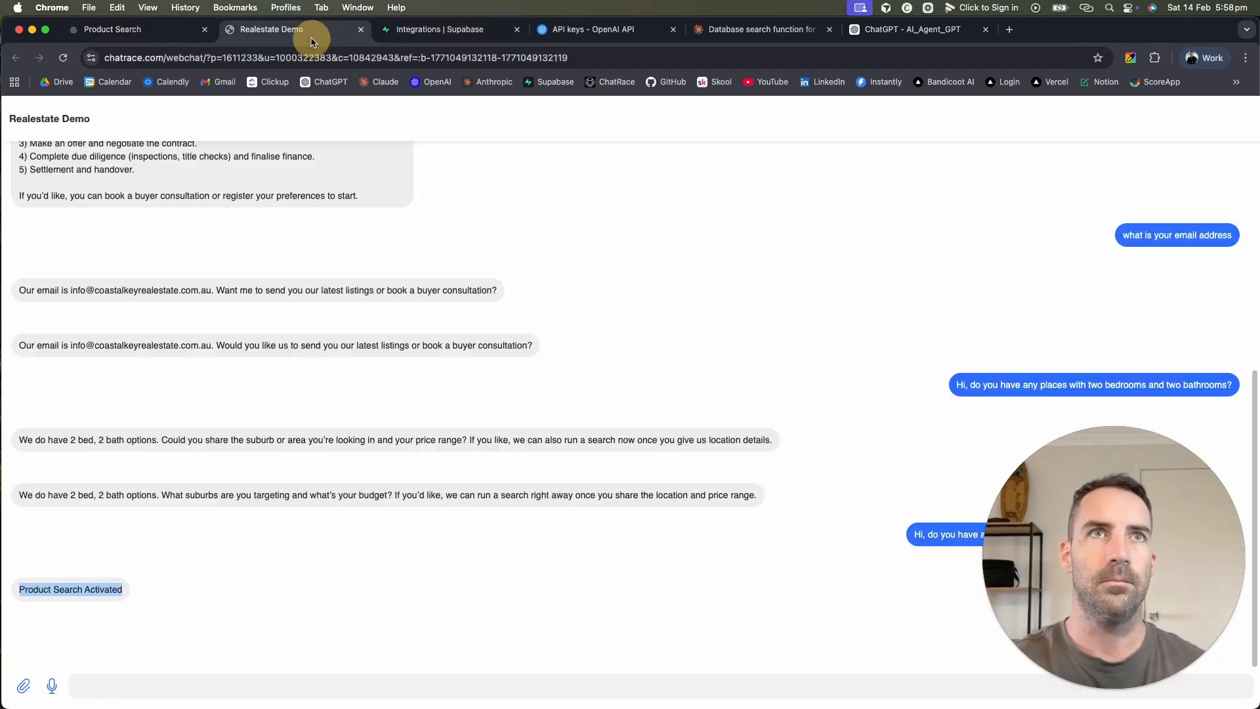
left_click(125, 29)
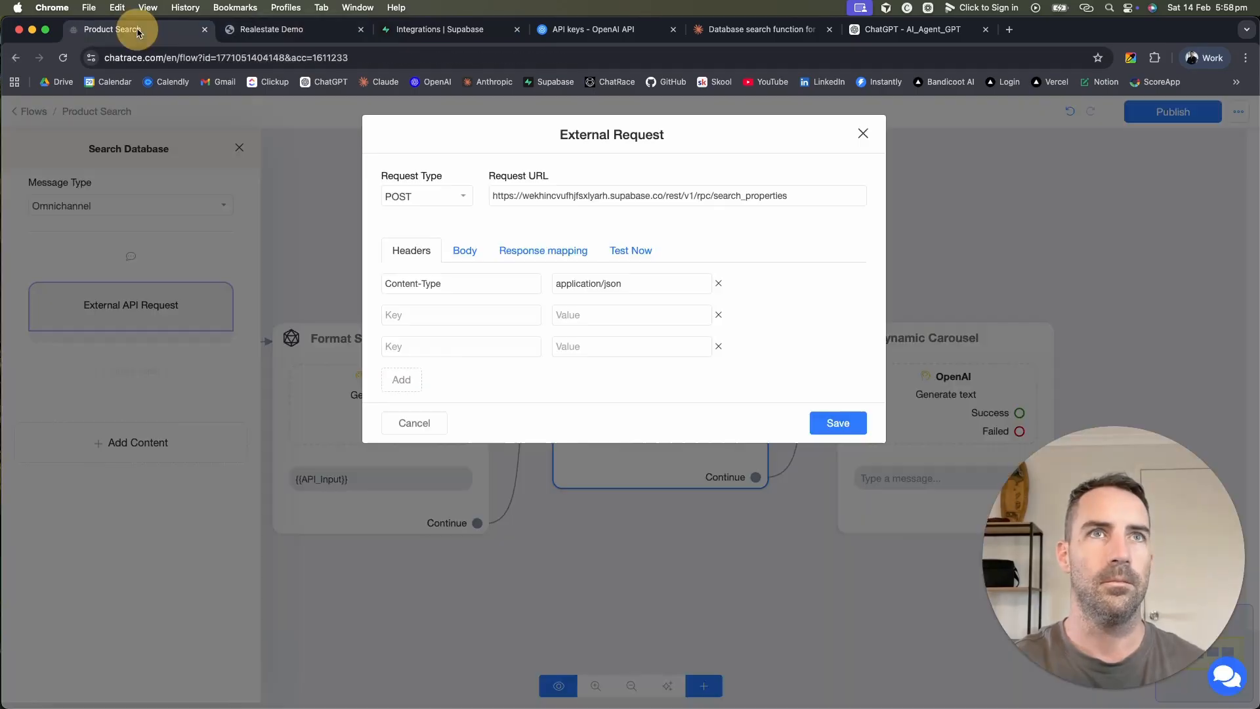
left_click(451, 314)
key("super+v")
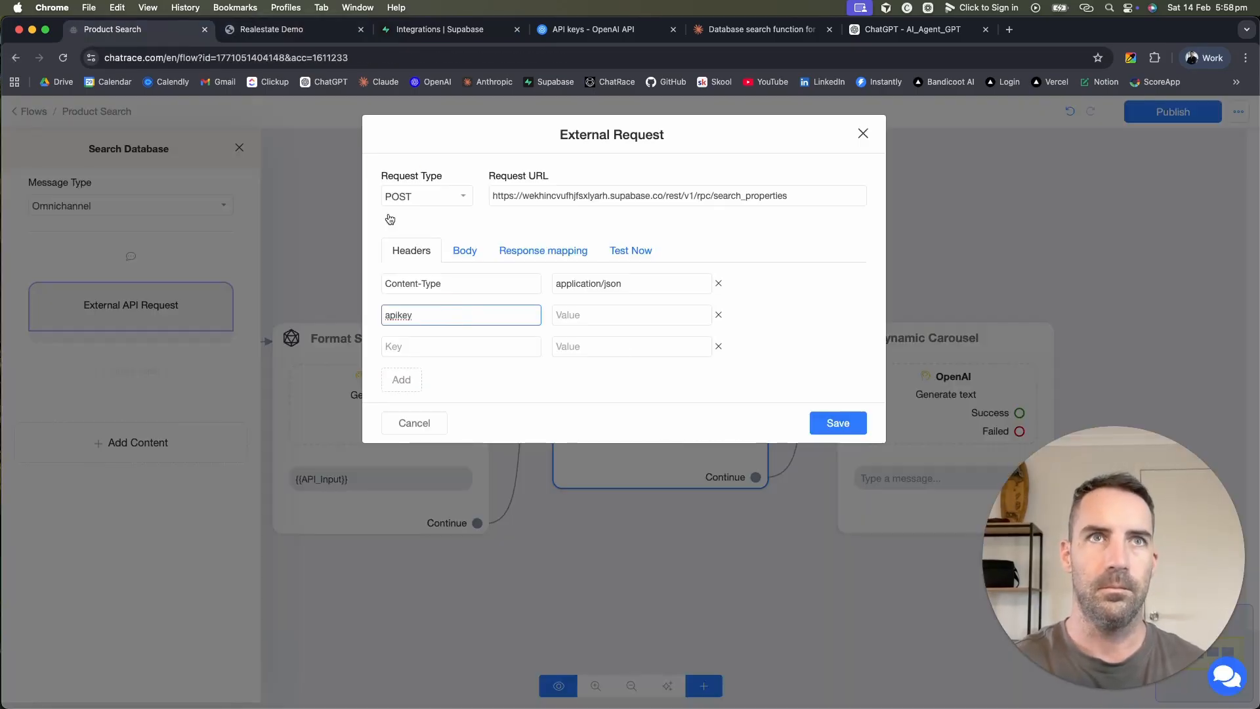
left_click(293, 29)
left_click(446, 28)
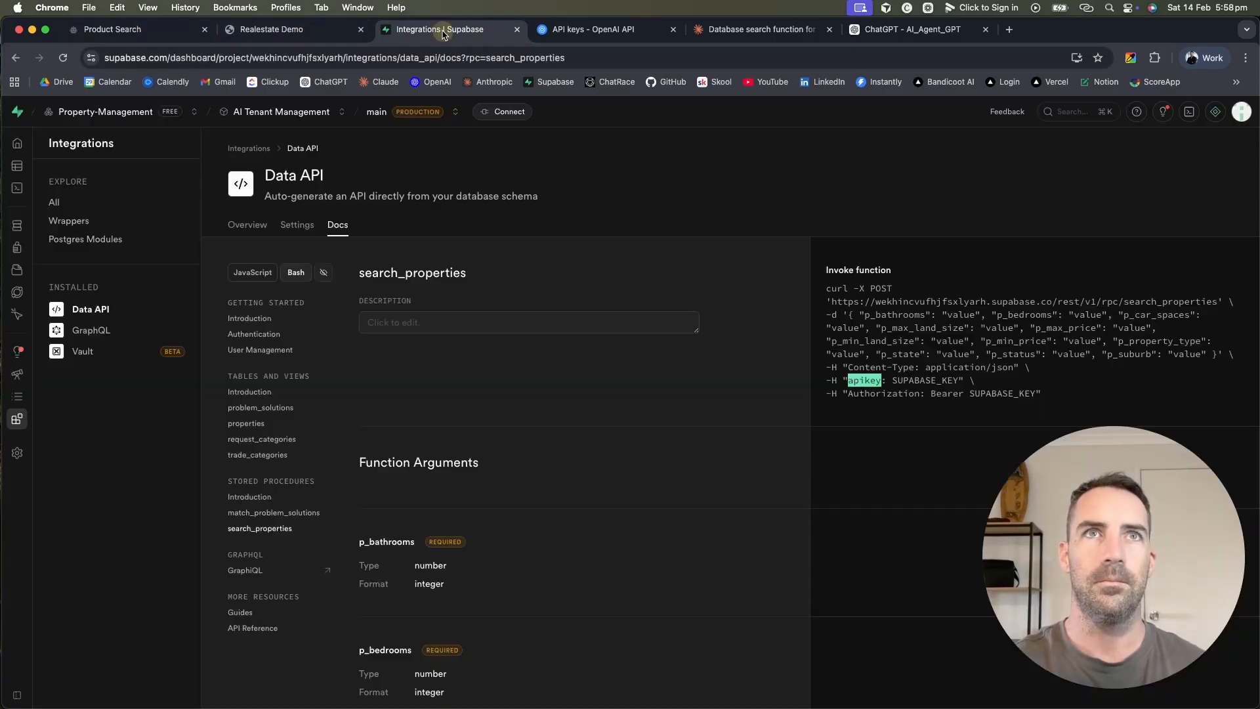
double_click(876, 393)
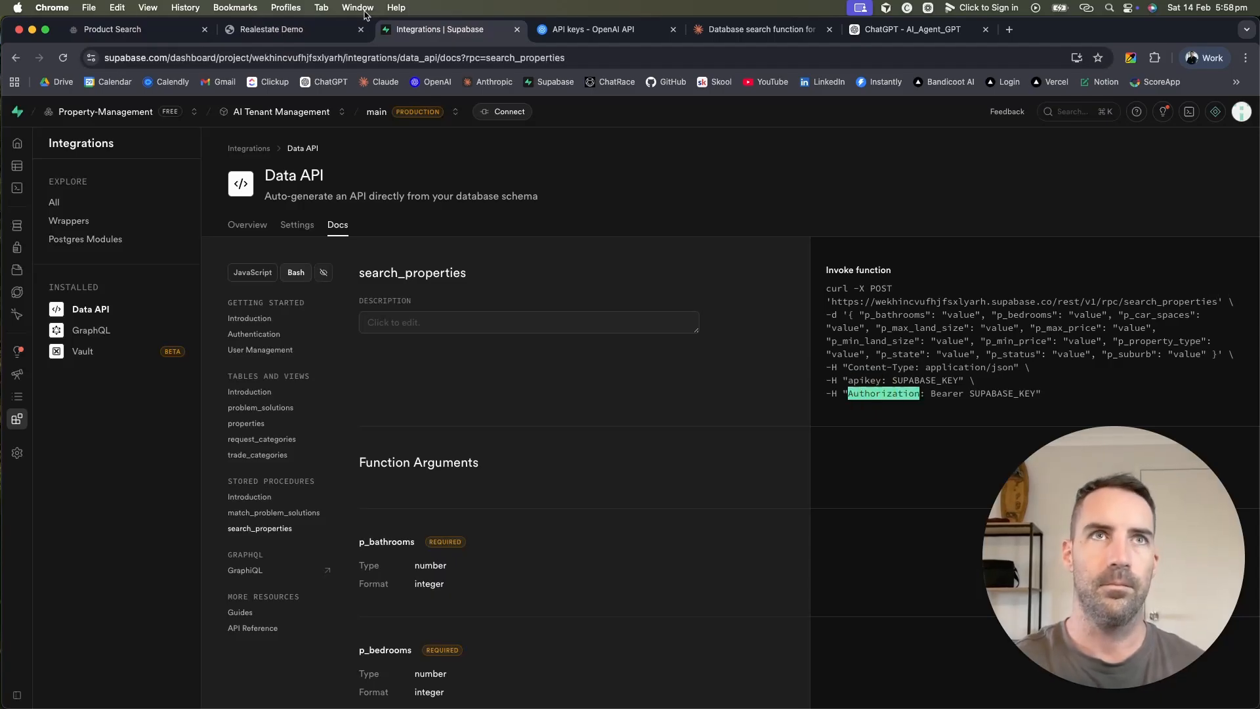
left_click(125, 28)
left_click(464, 347)
type("Authorization")
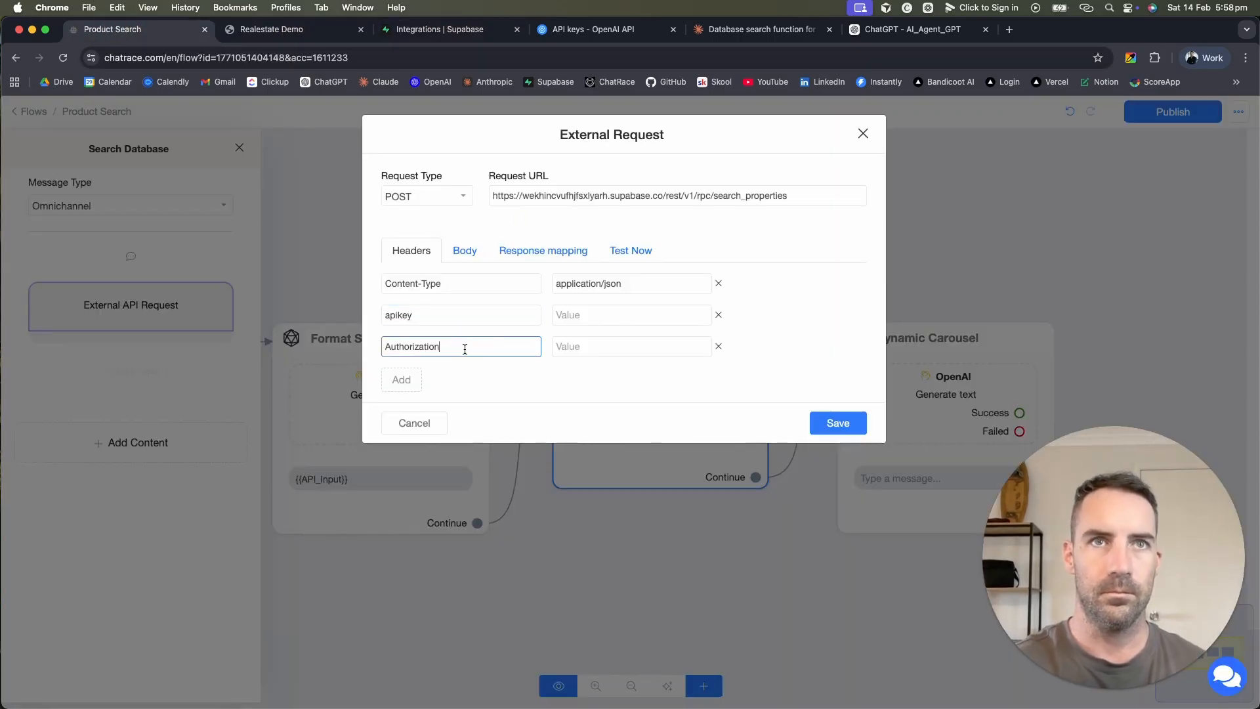
Step: Set the Authorization header value to Bearer, copied from the docs example
left_click(446, 29)
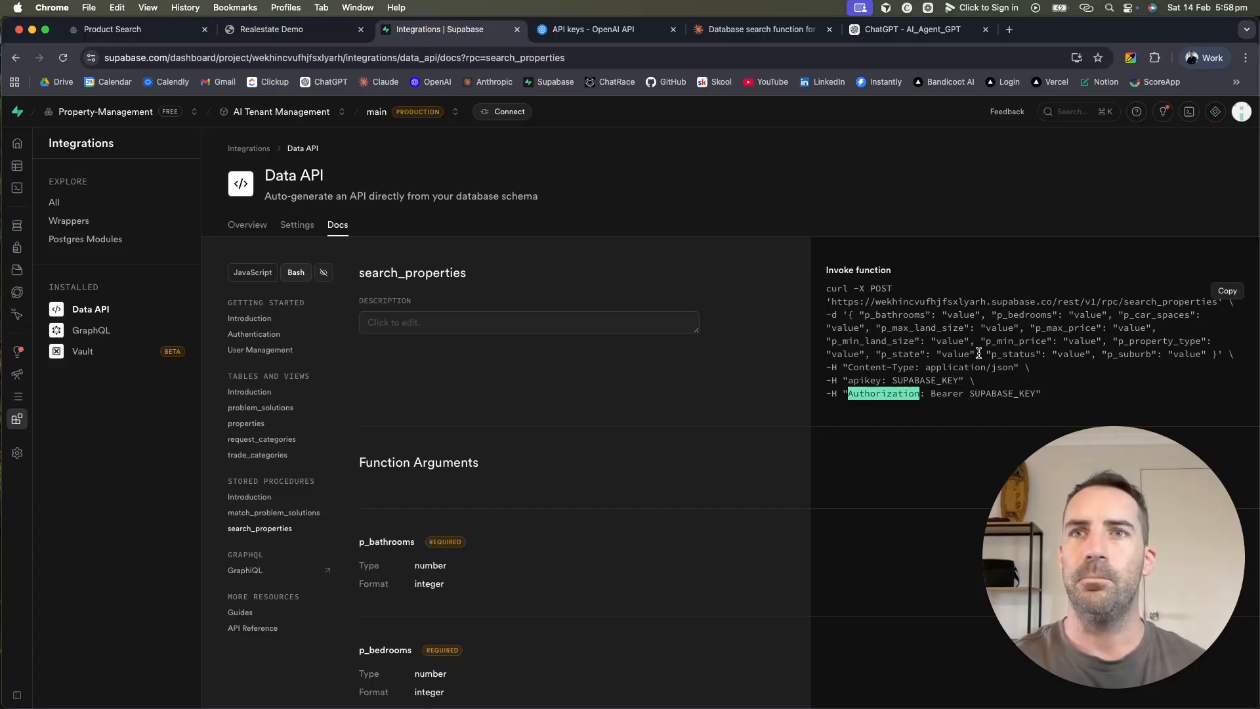
double_click(932, 381)
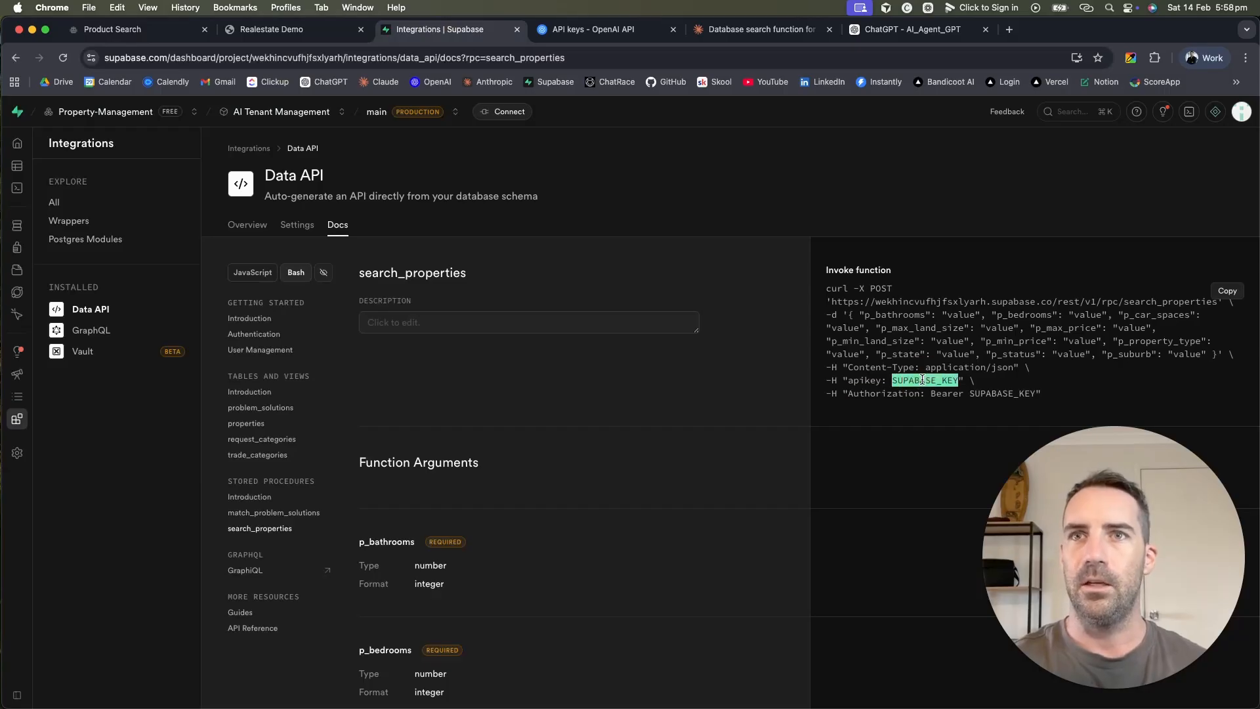
double_click(1011, 395)
double_click(945, 394)
key("super+c")
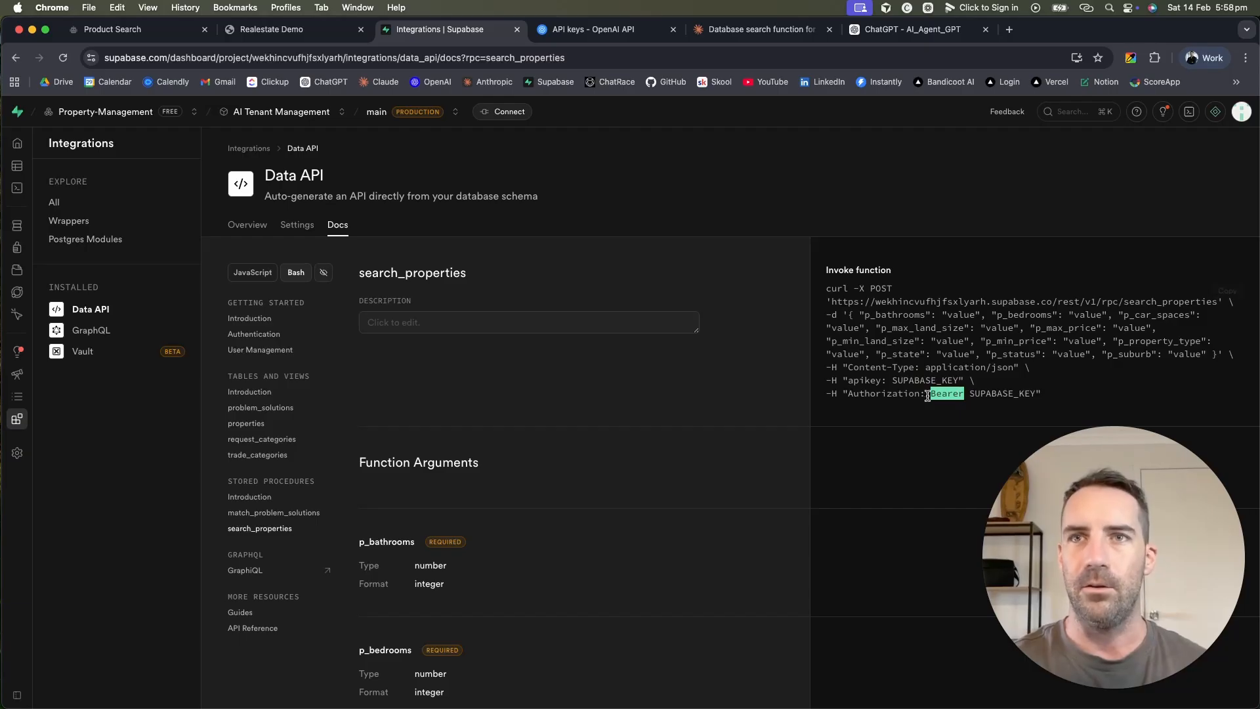
left_click(302, 30)
left_click(175, 36)
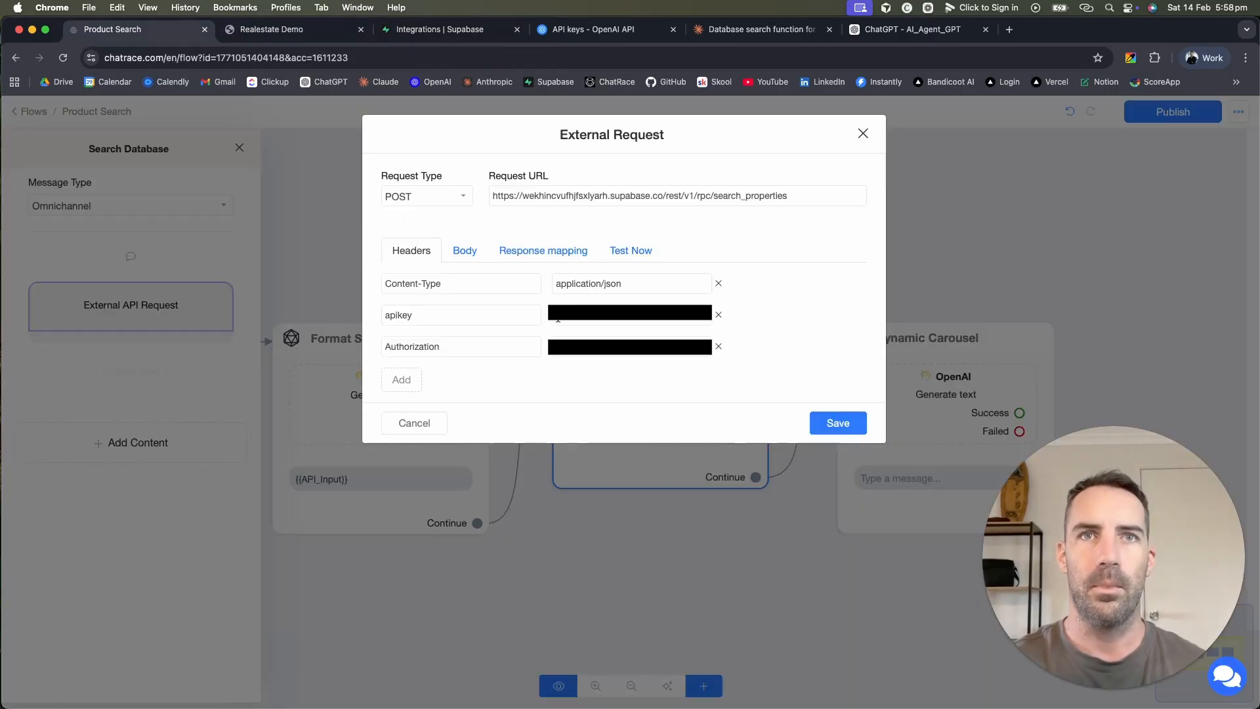
left_click(575, 344)
key("super+v")
left_click(636, 370)
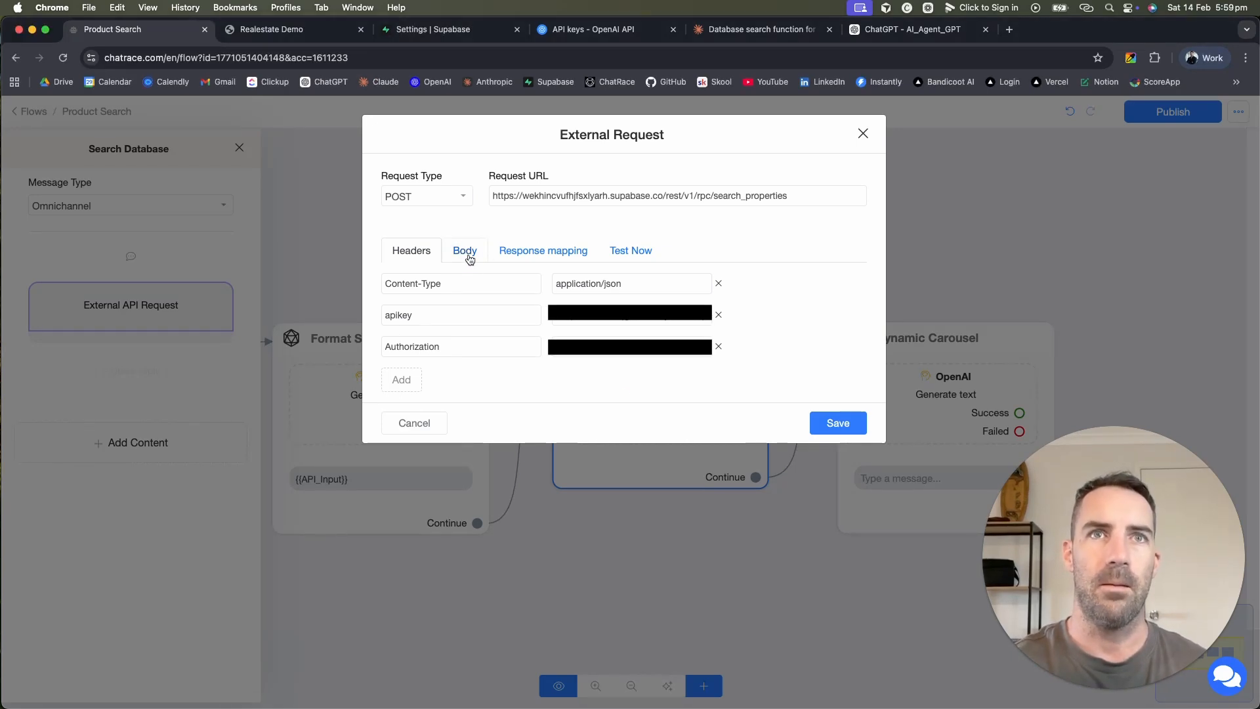
Step: Set the request body type to JSON and recheck the header rows
left_click(469, 255)
left_click(612, 284)
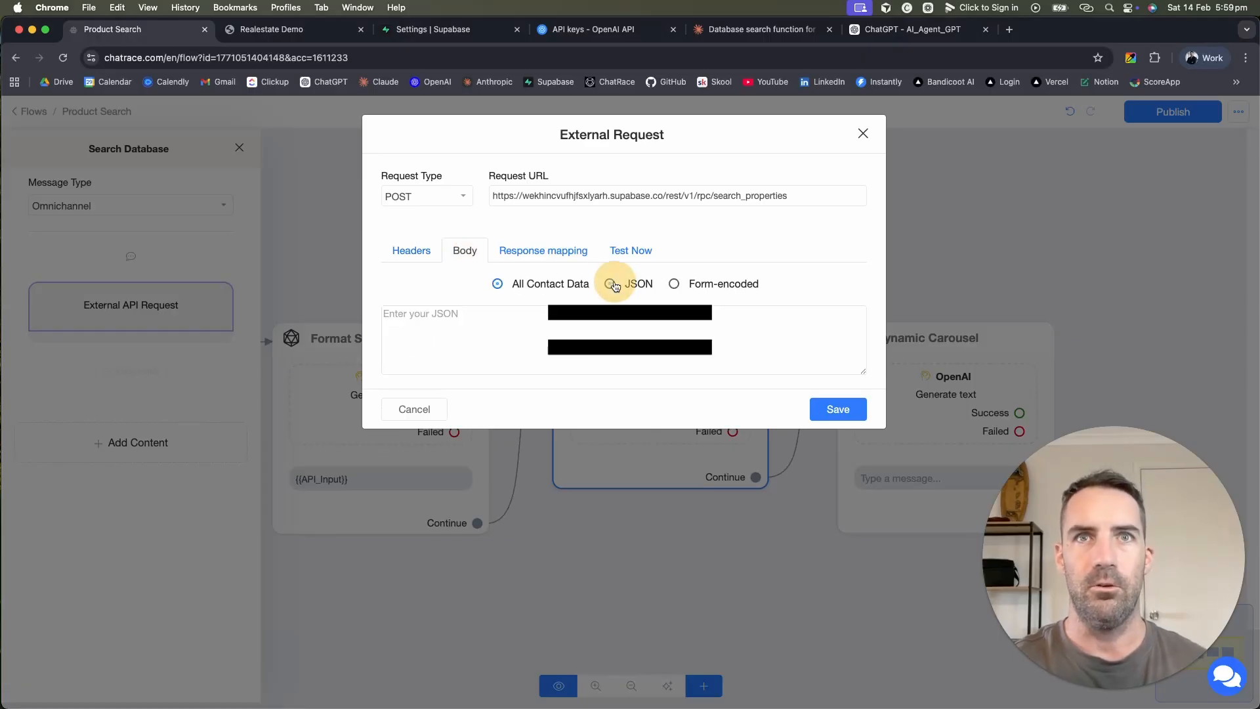
left_click(409, 252)
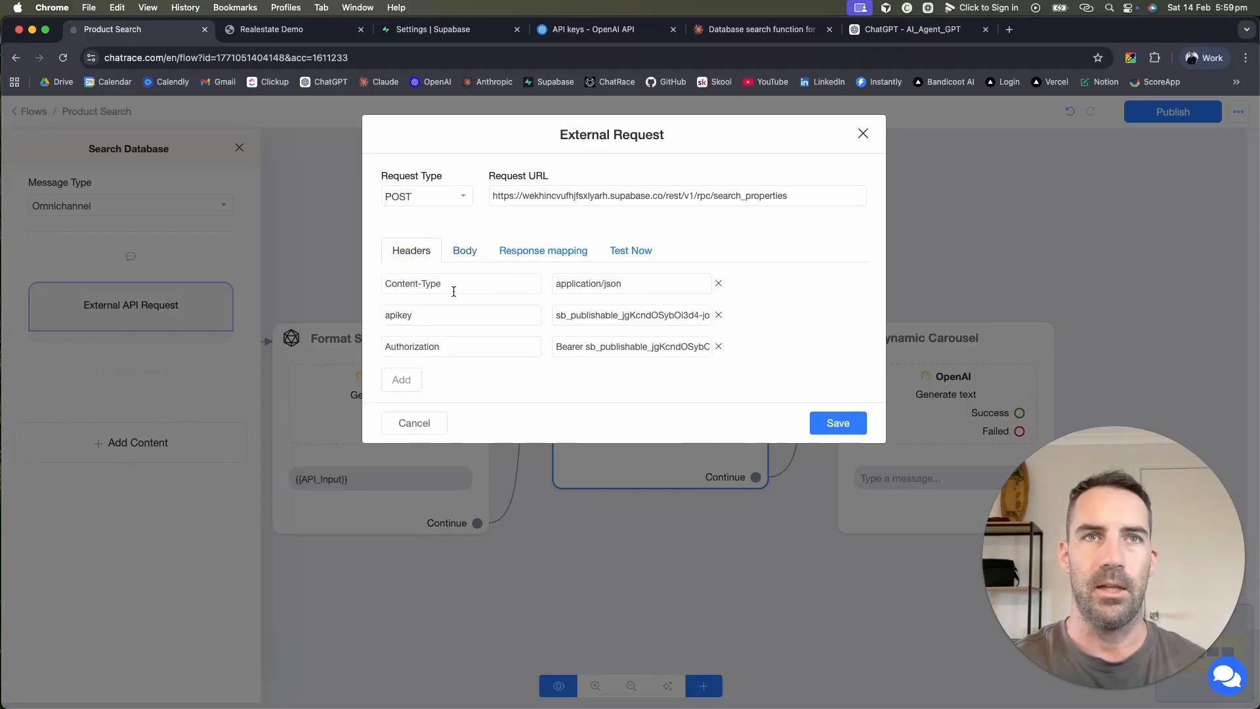
left_click_drag(445, 283, 378, 281)
left_click_drag(624, 283, 552, 290)
left_click(465, 250)
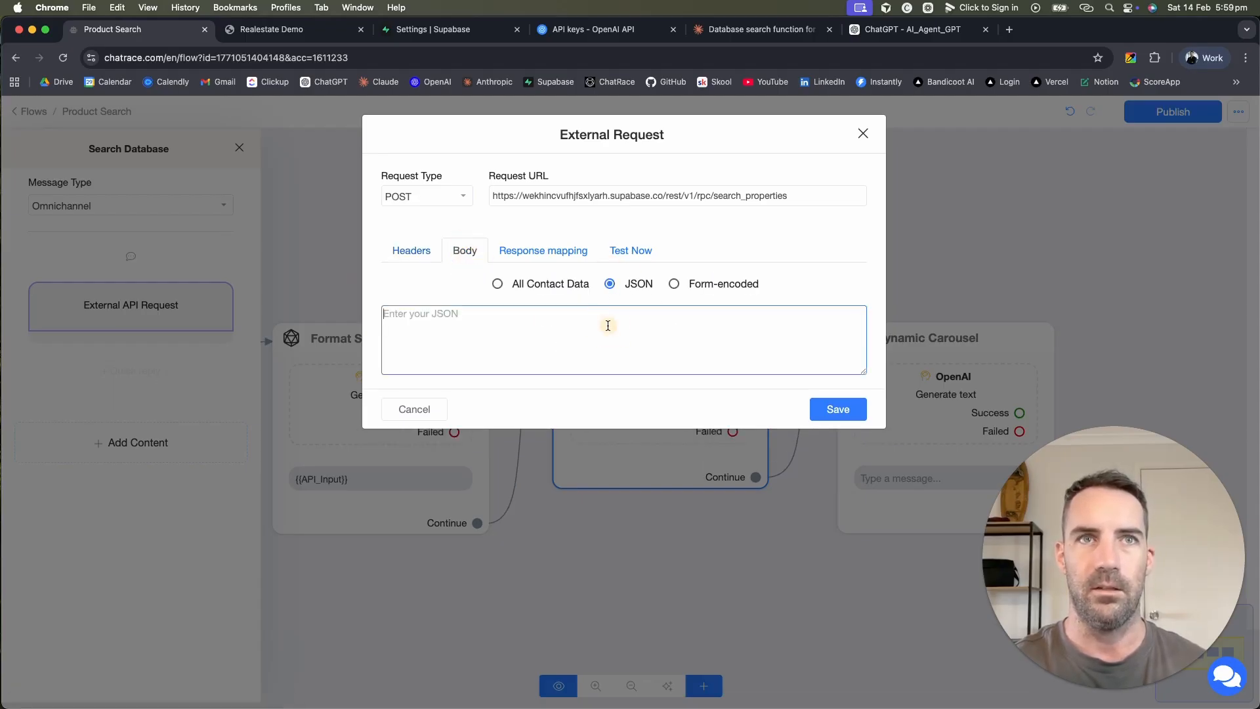
left_click(272, 29)
left_click(438, 29)
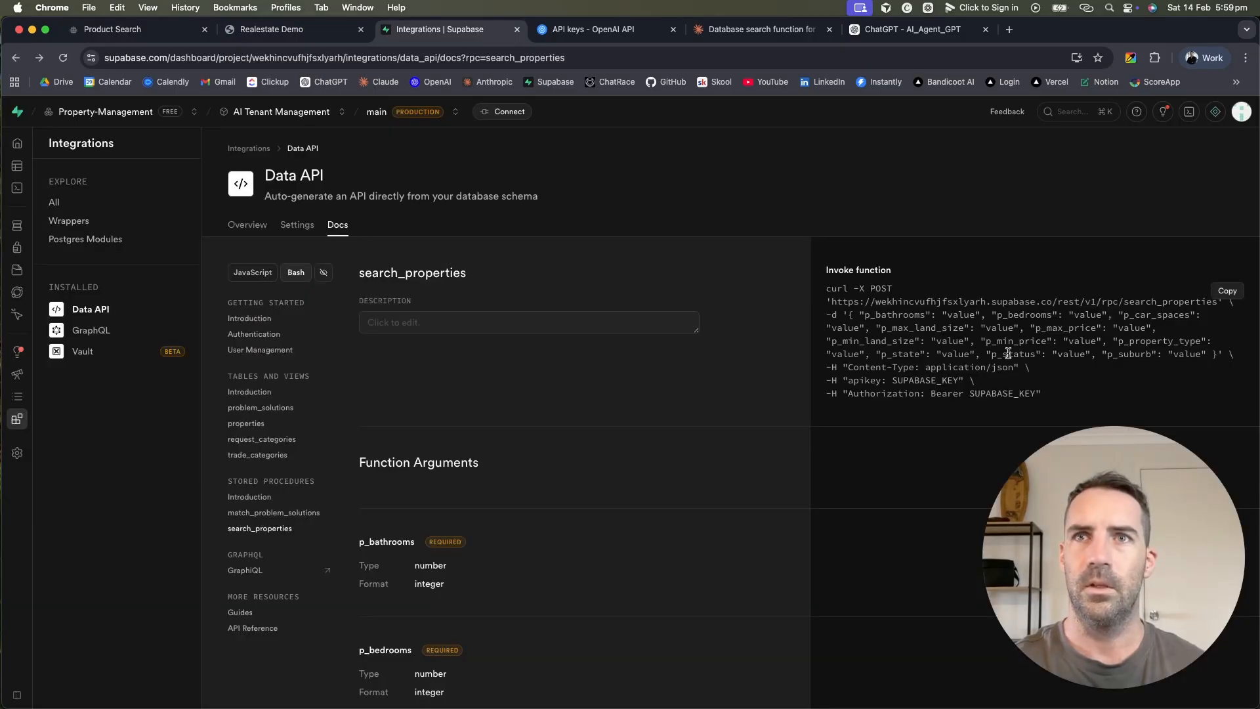
Step: Select and copy { "p_bathrooms": "value" from the example request body
left_click_drag(847, 313, 1218, 354)
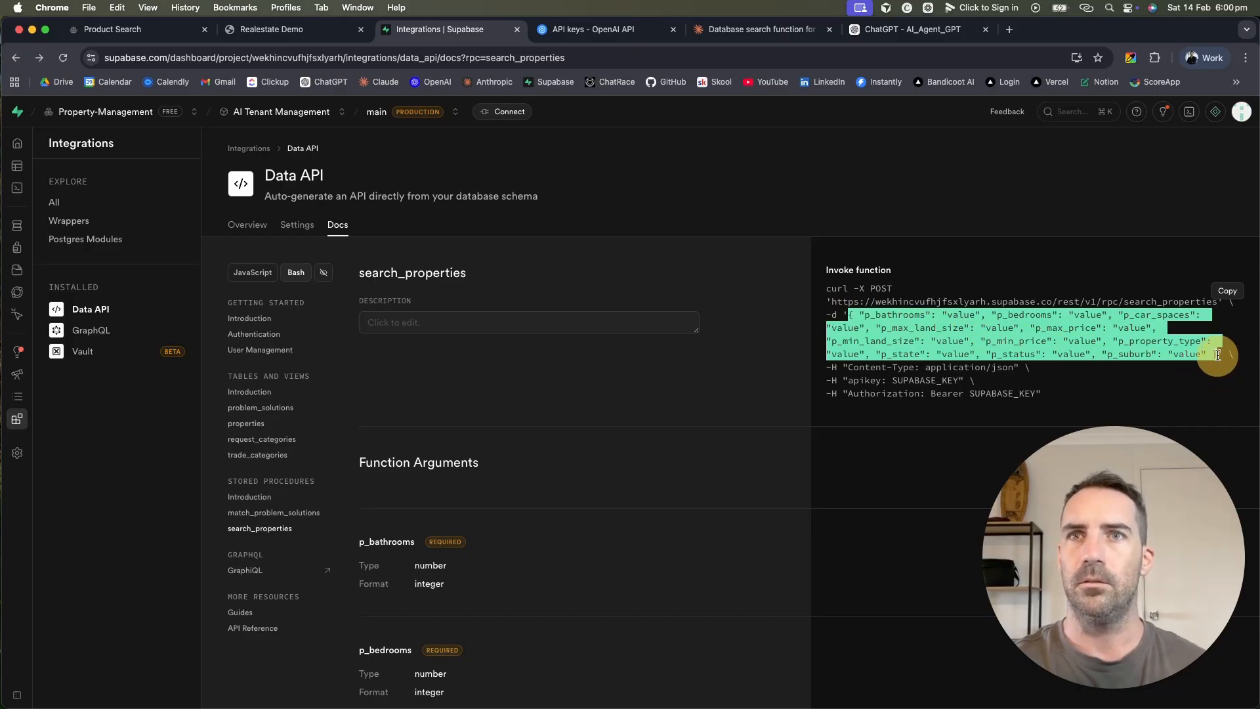
left_click_drag(1218, 354, 981, 314)
key("super+c")
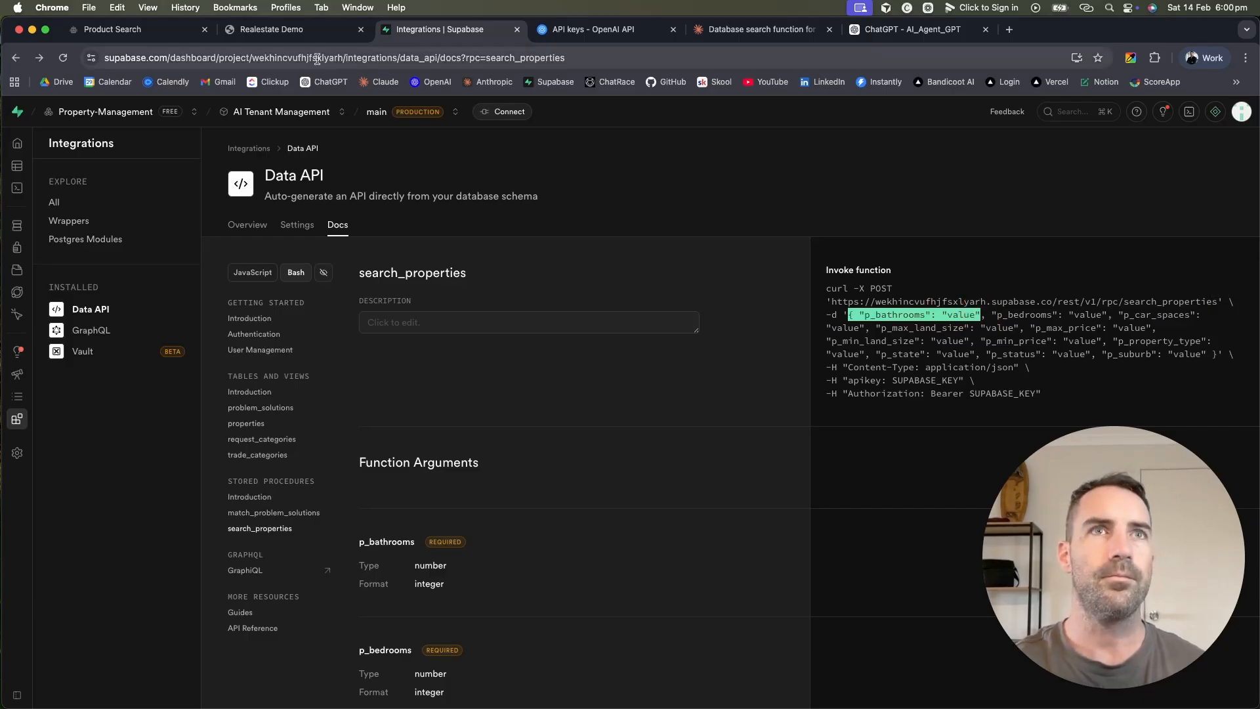
left_click(268, 31)
left_click(141, 29)
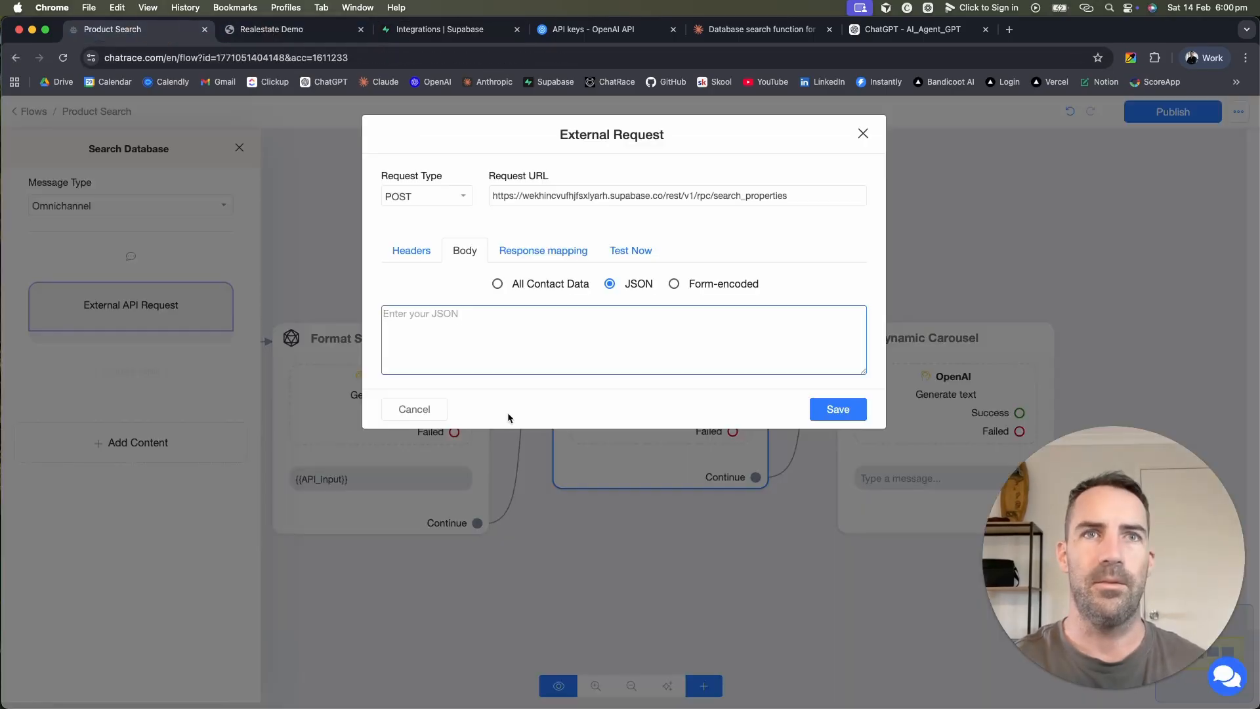
Step: Set the JSON body to { "p_bathrooms": "1" } and switch to Test Now
left_click(462, 314)
key("super+v")
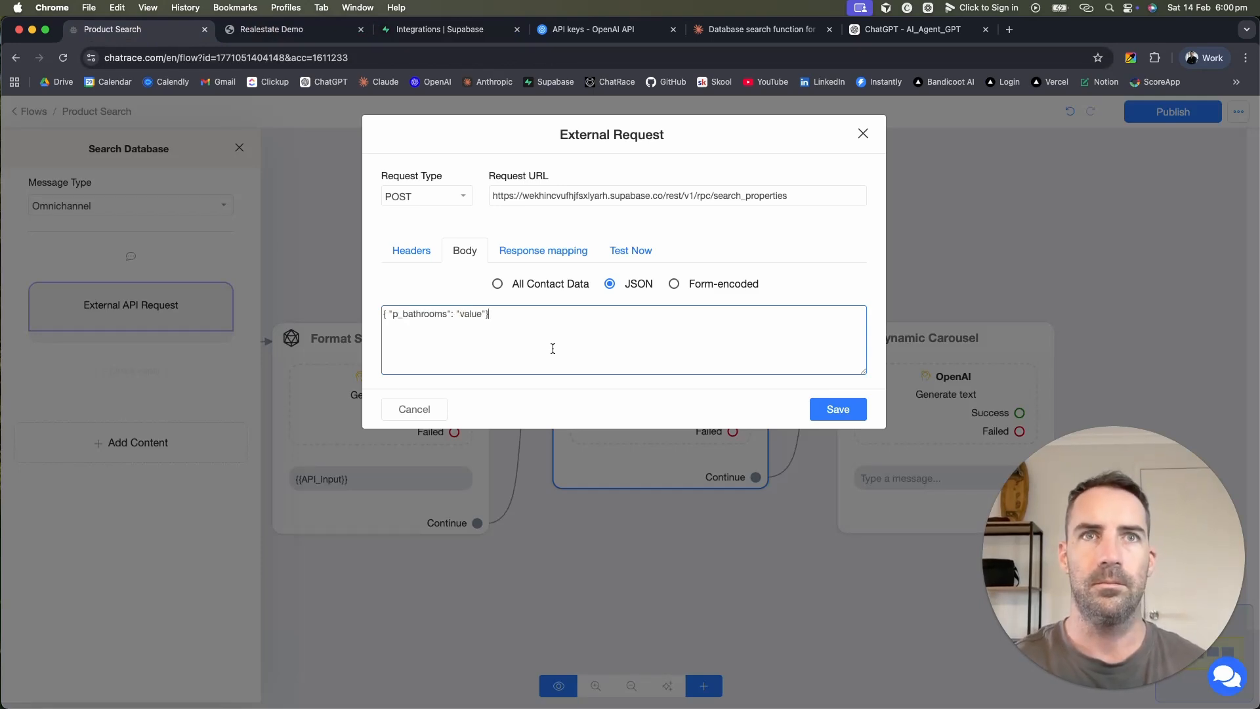
double_click(467, 313)
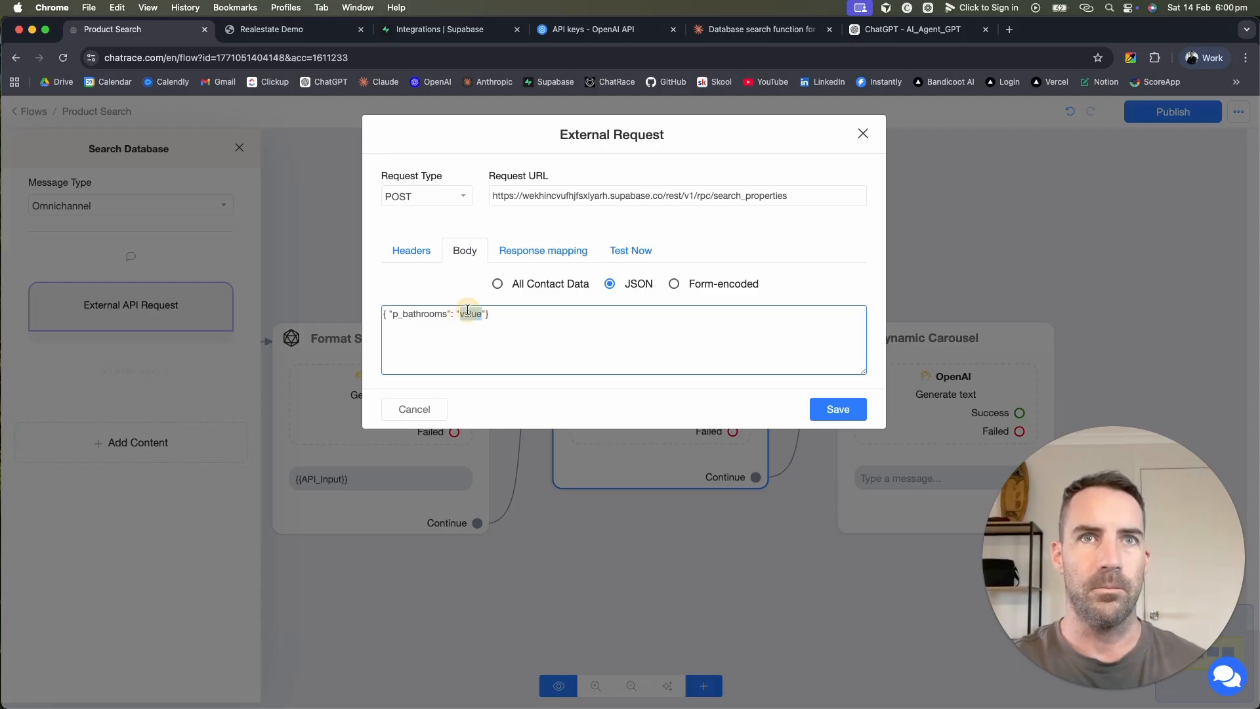
type("1")
left_click(531, 344)
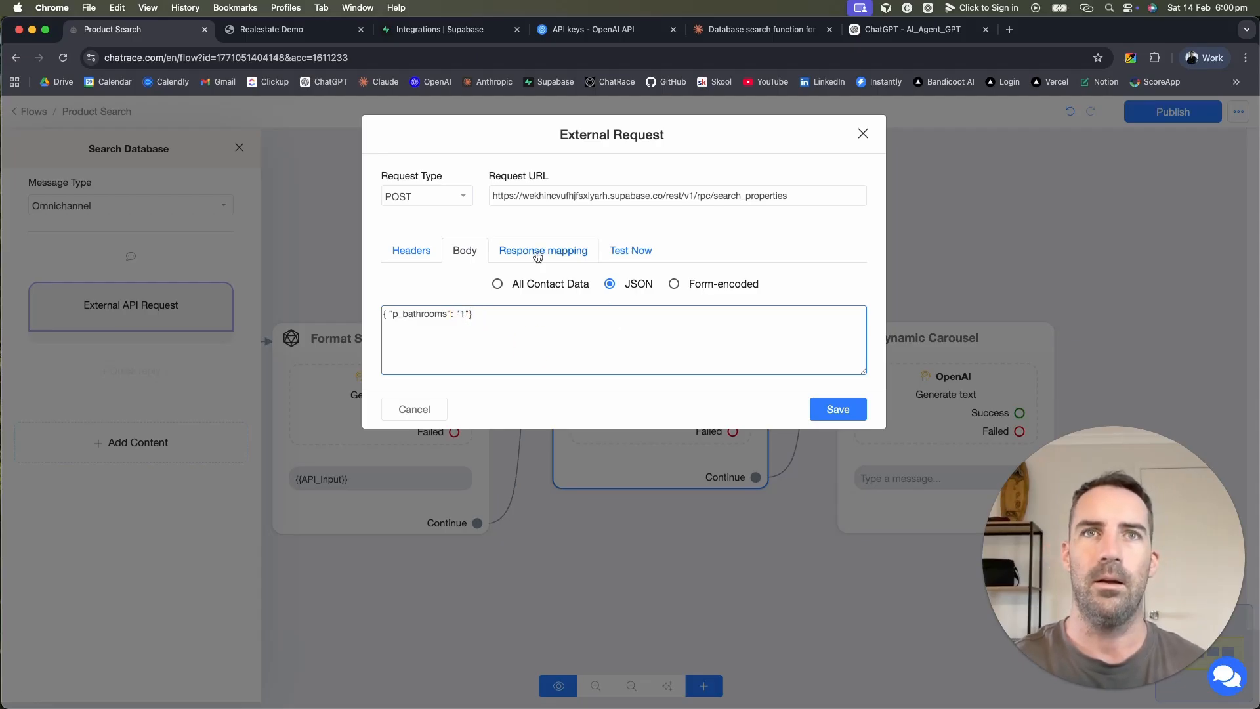
left_click(631, 250)
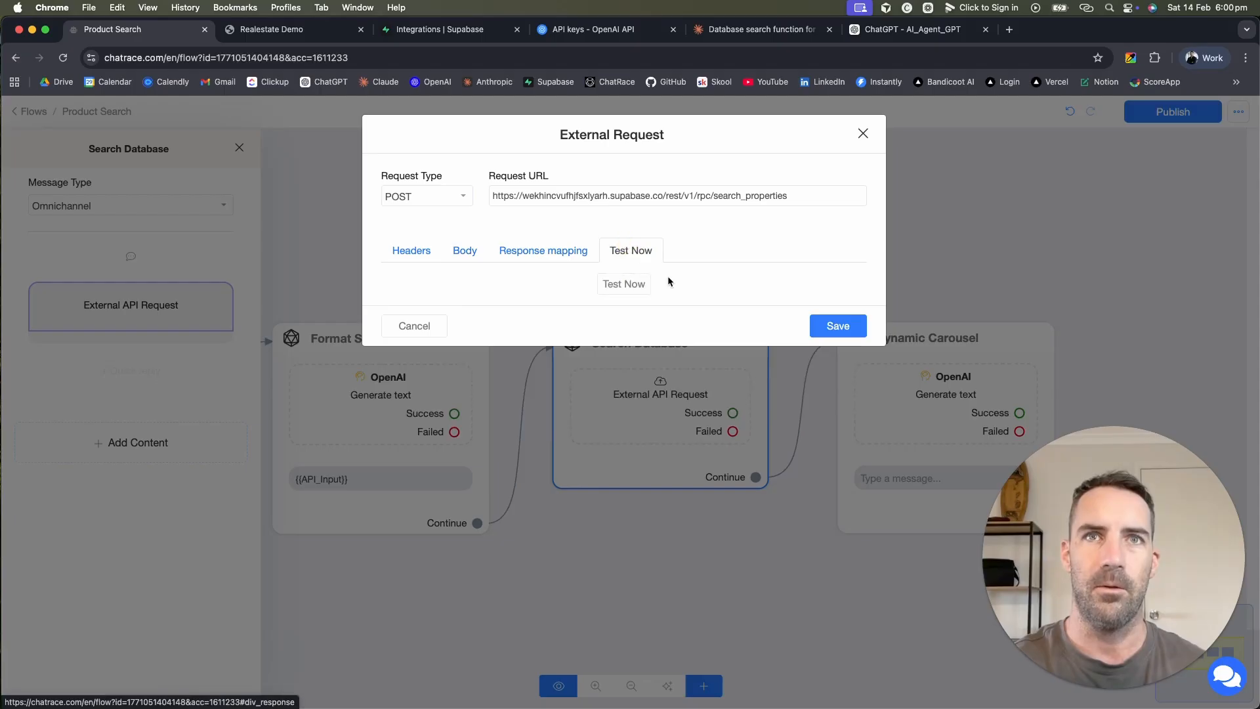
Step: Run the test request, copy the status-200 response JSON, and launch JSONPath Finder from Response mapping
left_click(626, 283)
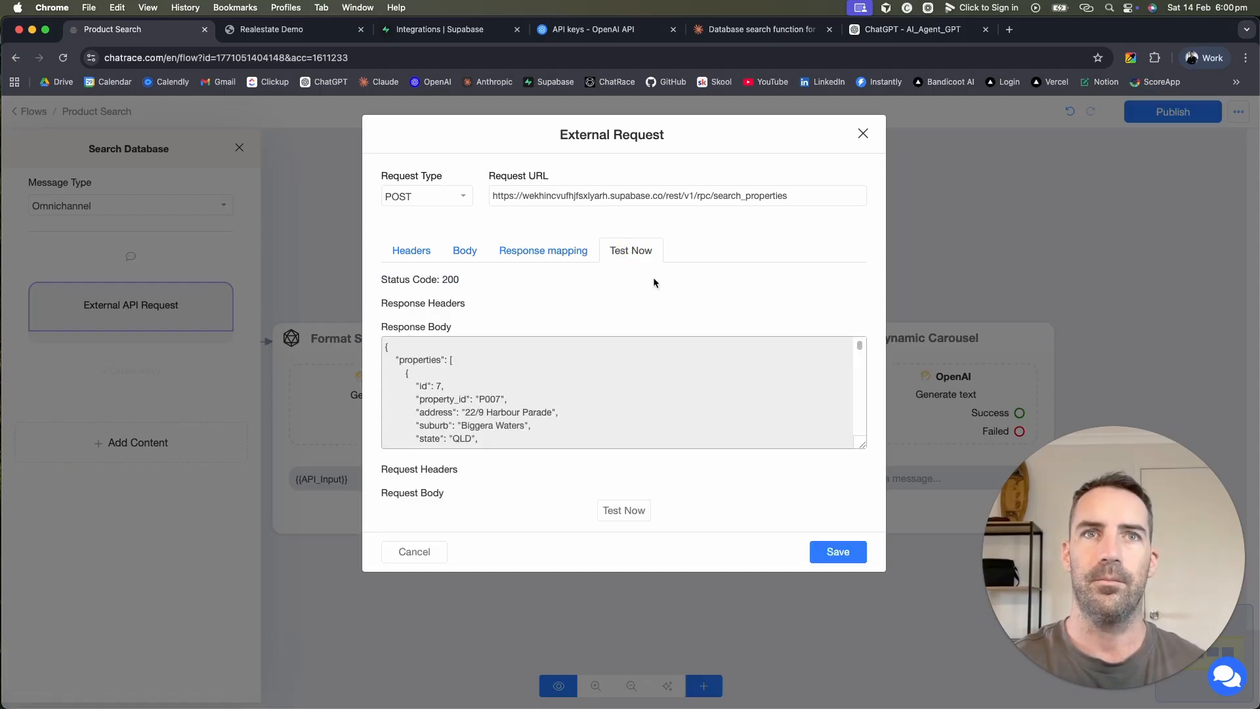
scroll(539, 415, "down", 10)
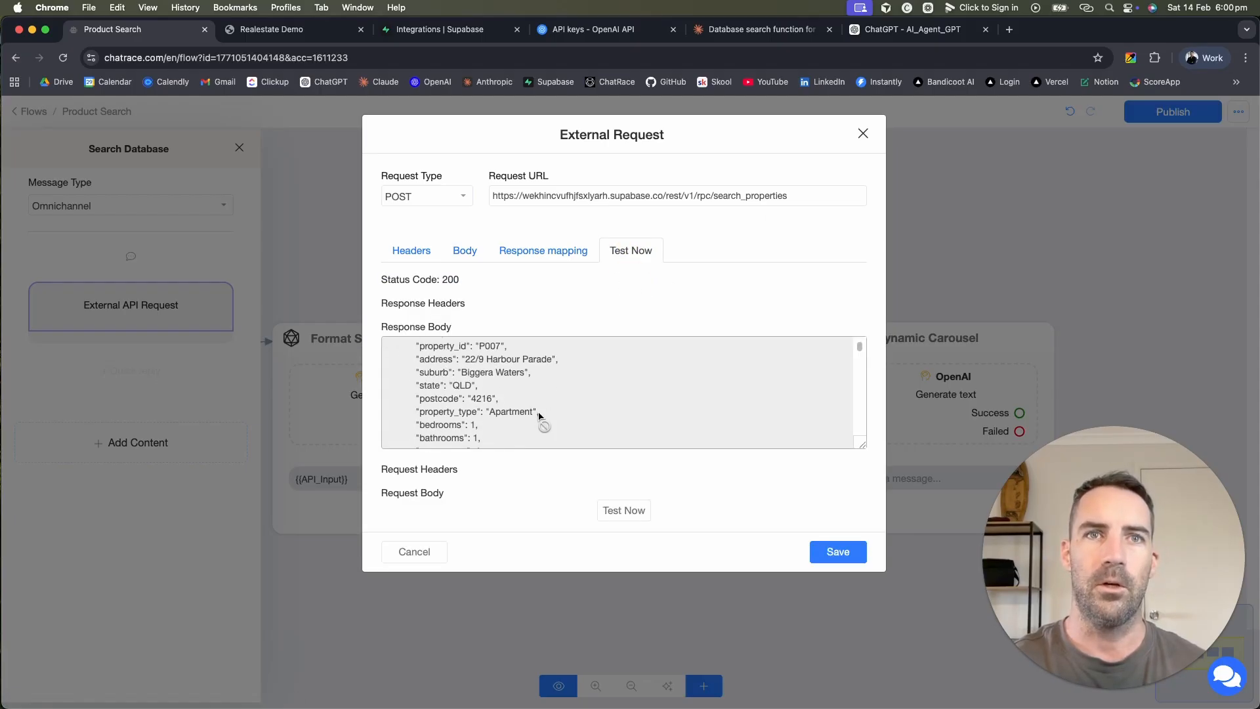
scroll(539, 415, "down", 5)
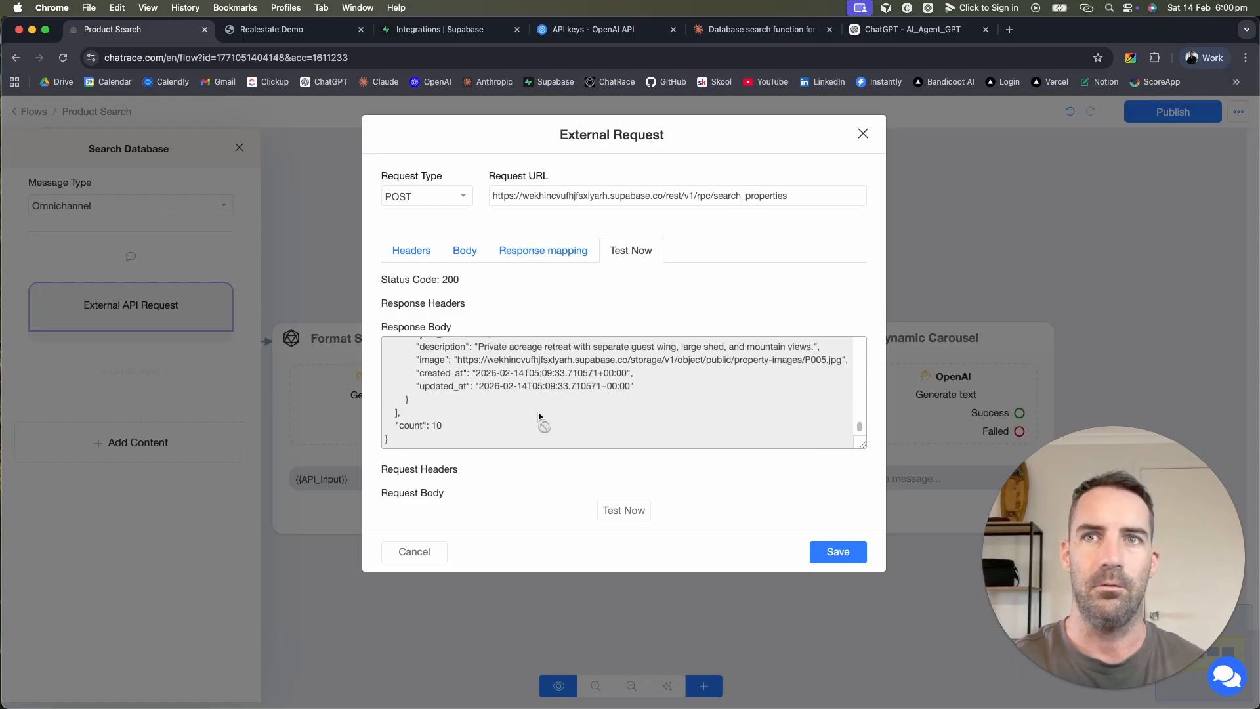
left_click_drag(436, 442, 394, 234)
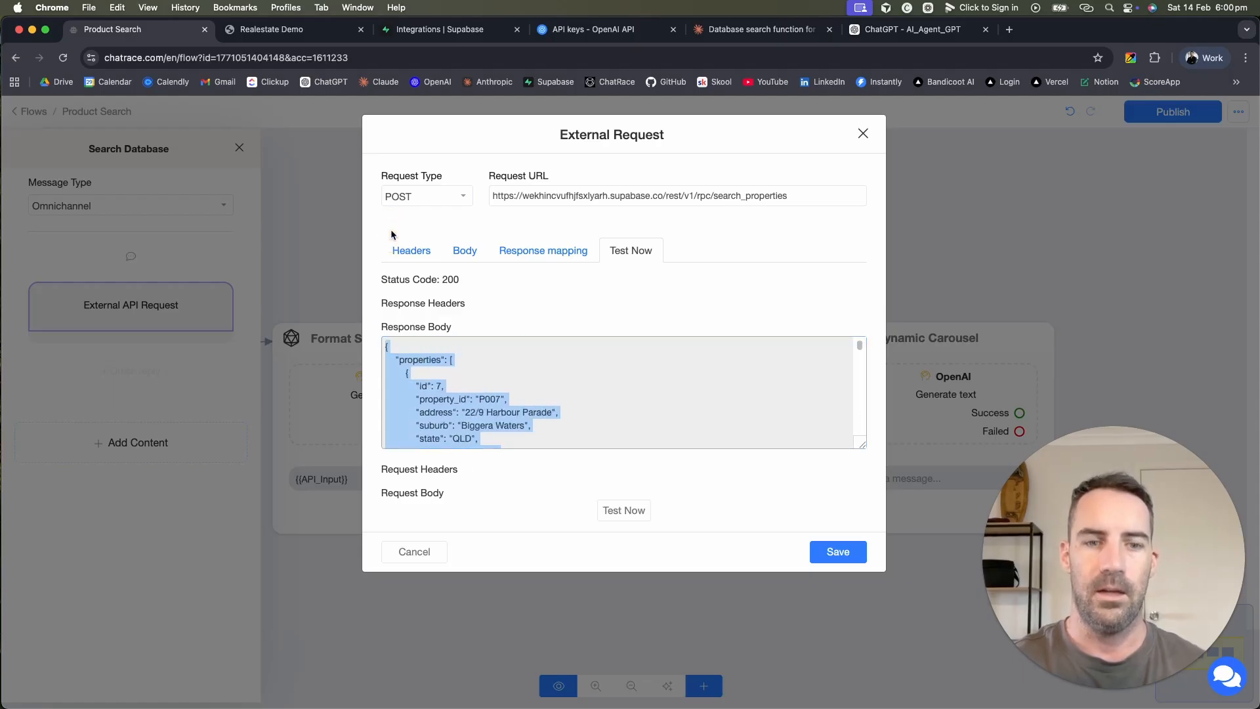
left_click(548, 257)
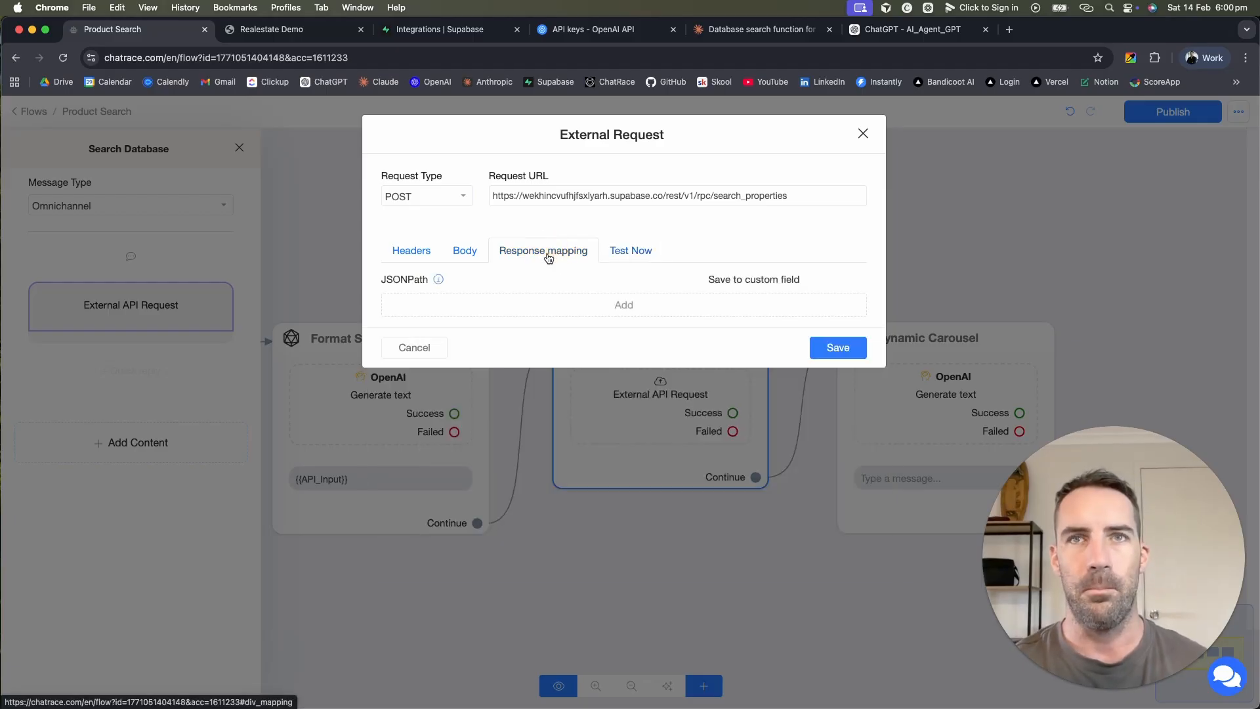
left_click(439, 280)
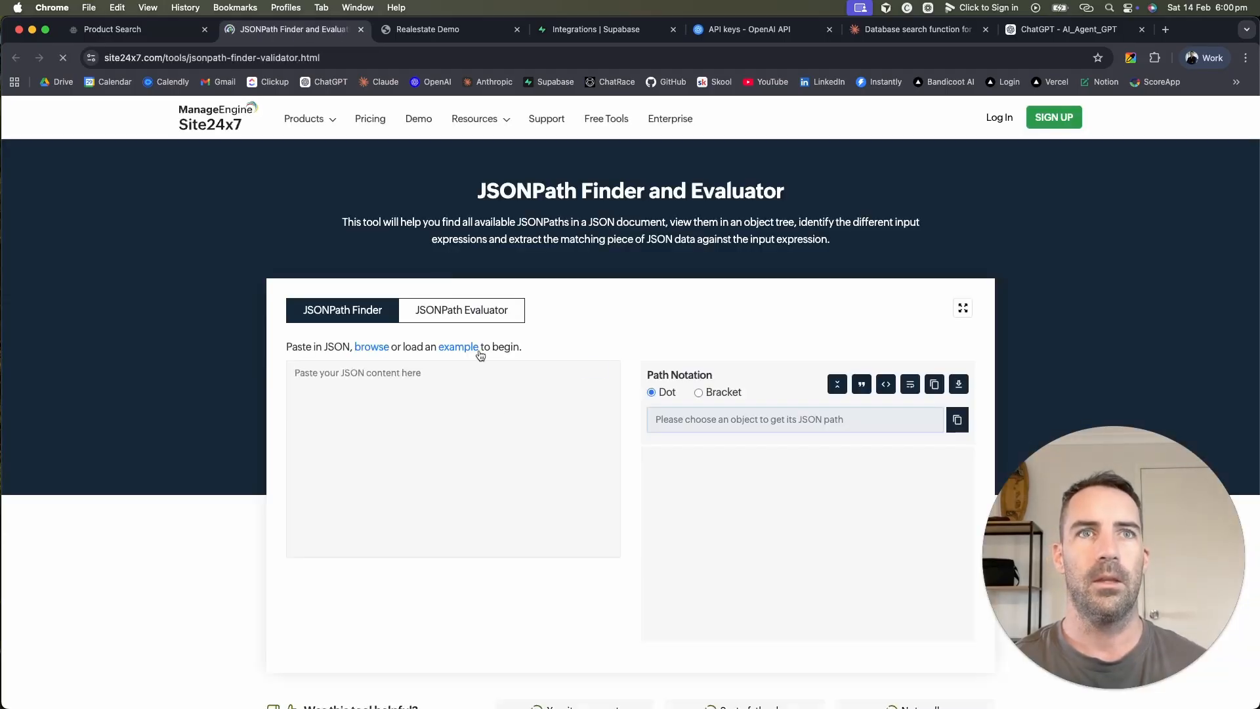
Step: Paste the response JSON into JSONPath Finder and explore paths for the first property's fields
left_click(408, 407)
key("super+v")
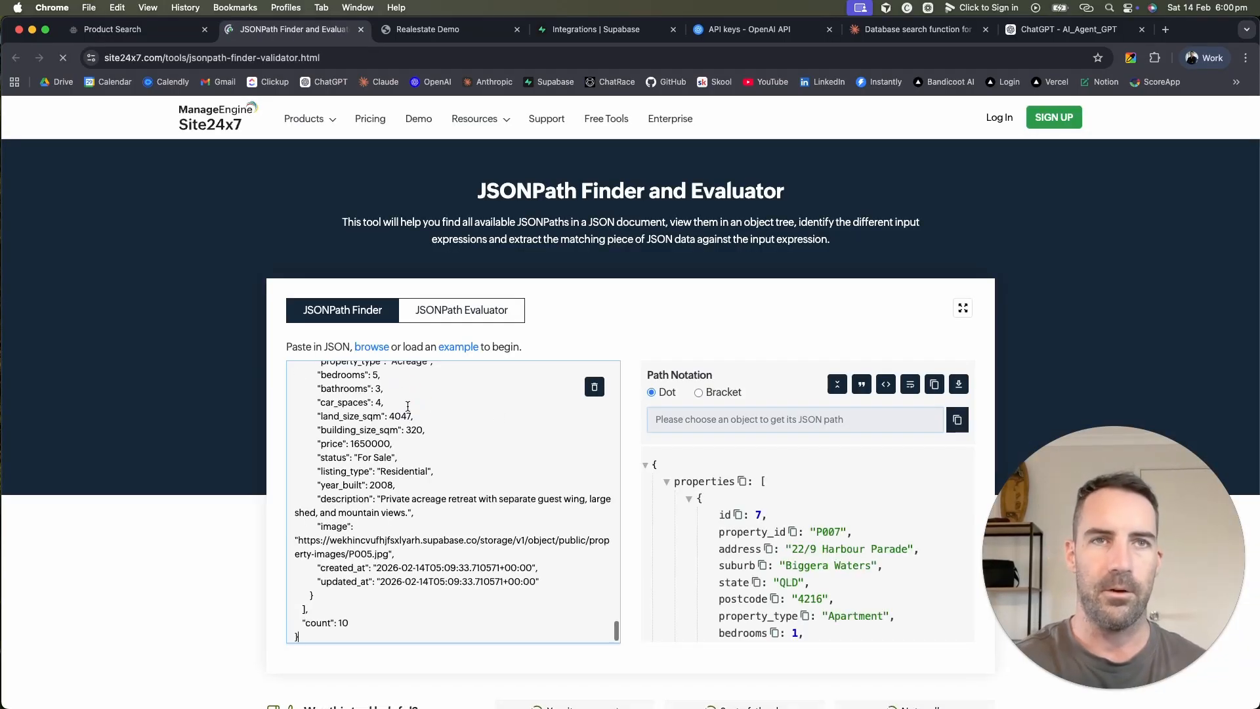
scroll(408, 406, "down", 5)
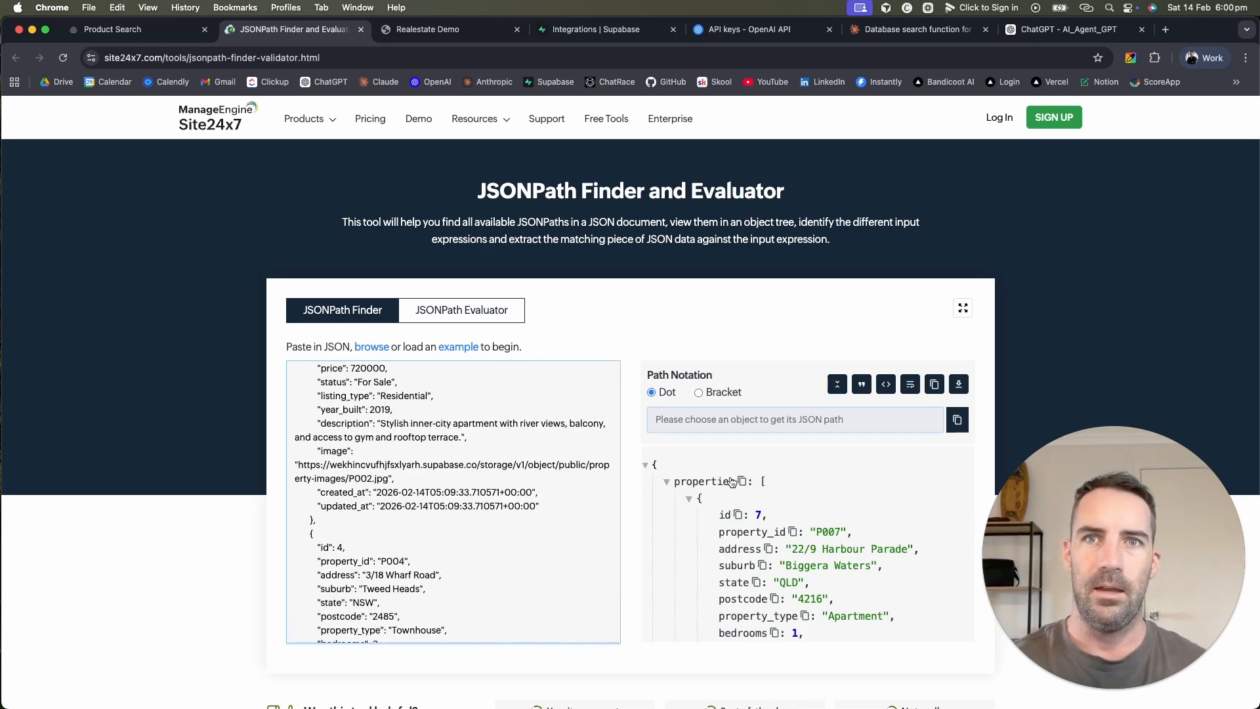
left_click(720, 482)
scroll(847, 543, "down", 2)
left_click(755, 512)
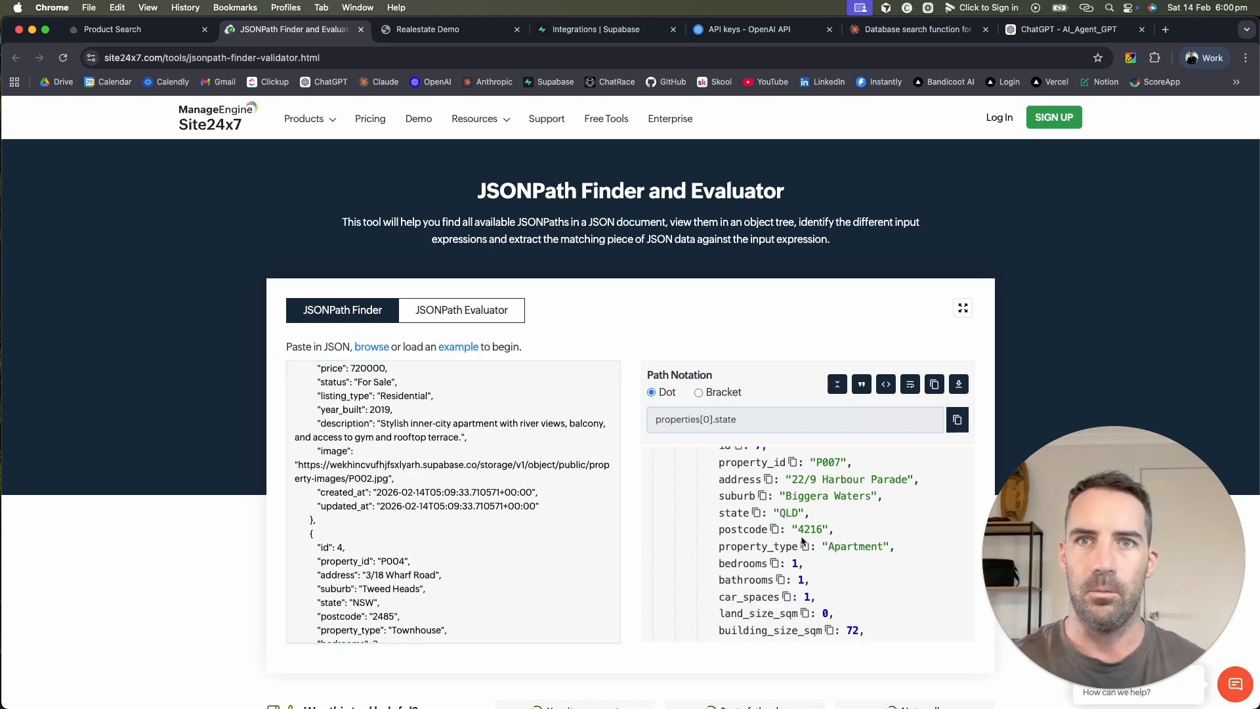
left_click(802, 544)
scroll(802, 543, "down", 3)
left_click(801, 546)
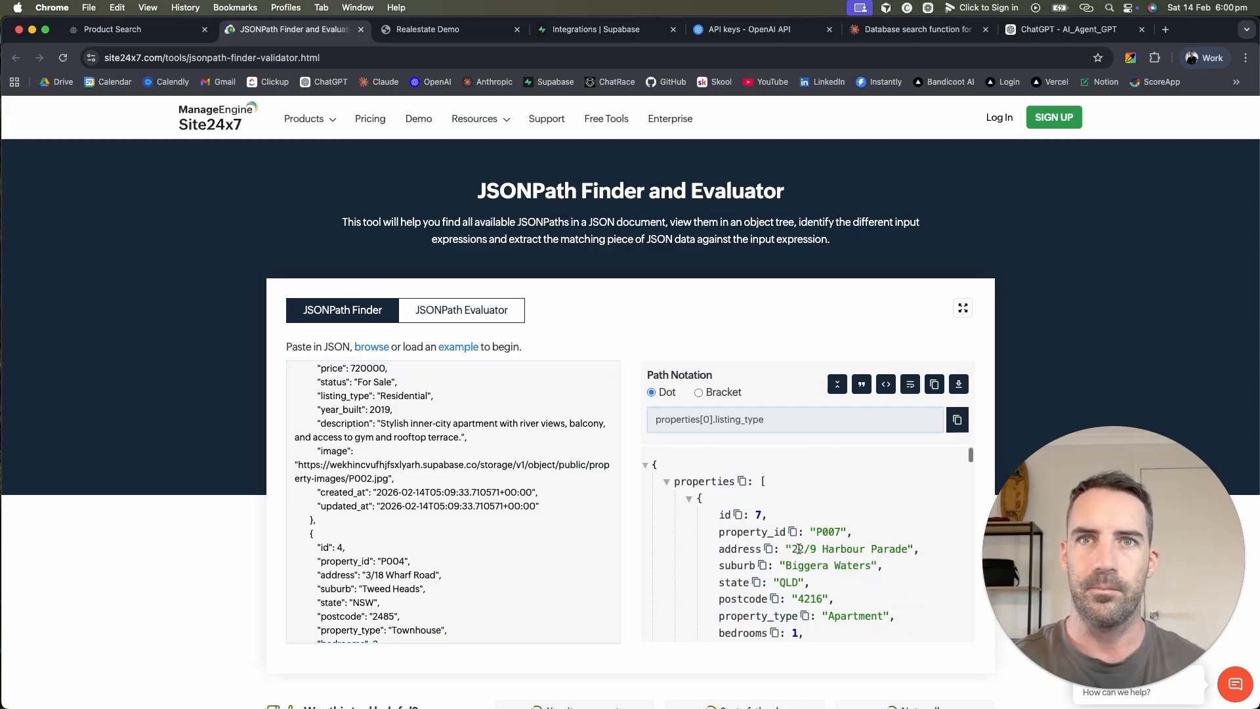
Step: Copy the JSONPath 'properties' that points to the properties list
left_click(740, 485)
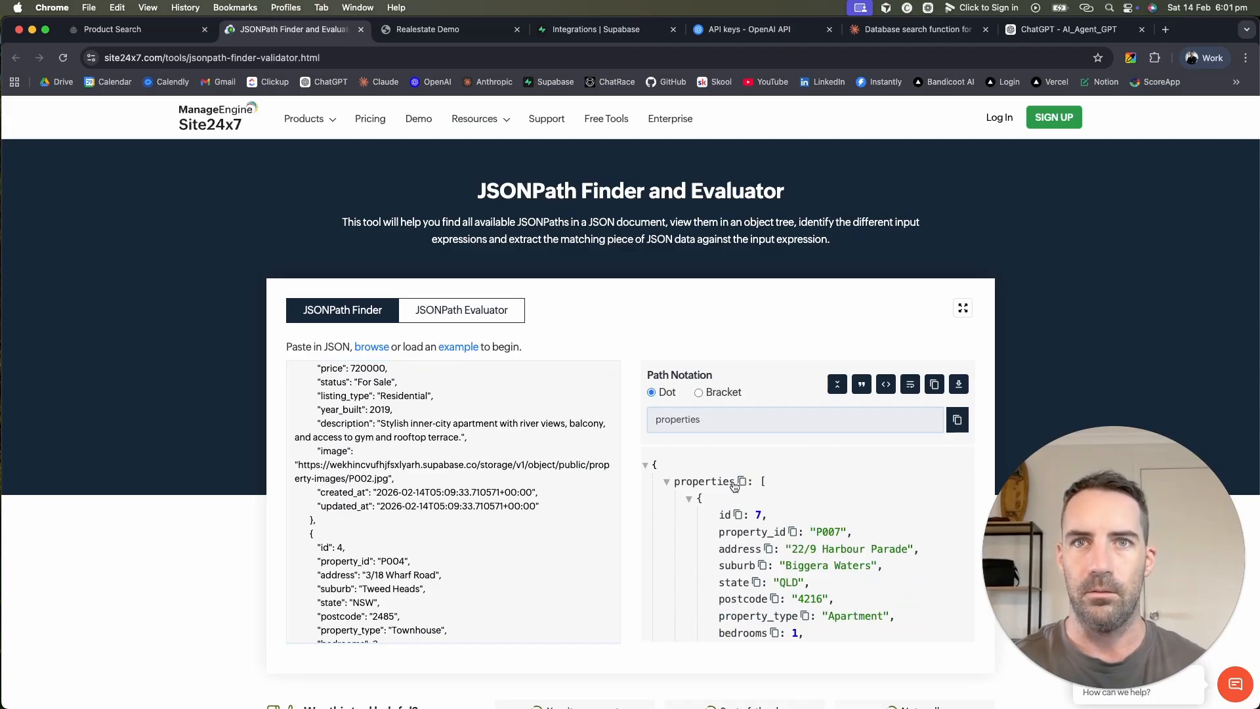
left_click(737, 514)
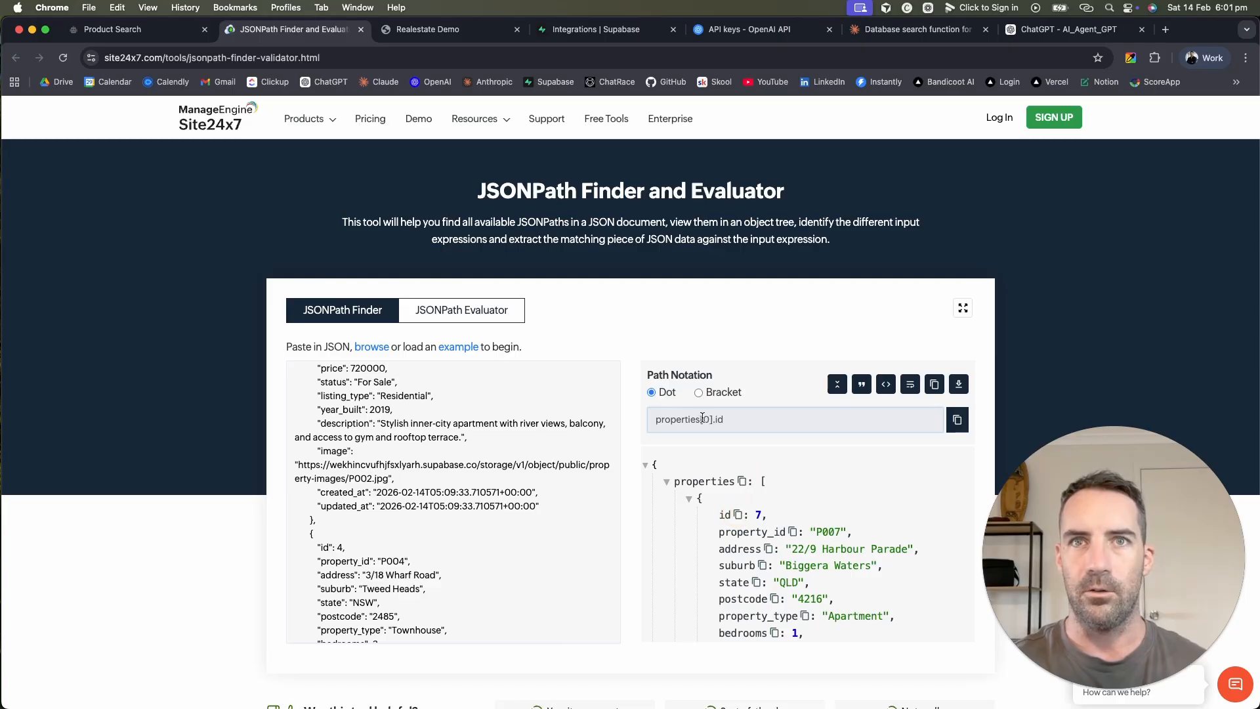
left_click(705, 418)
key("super+a")
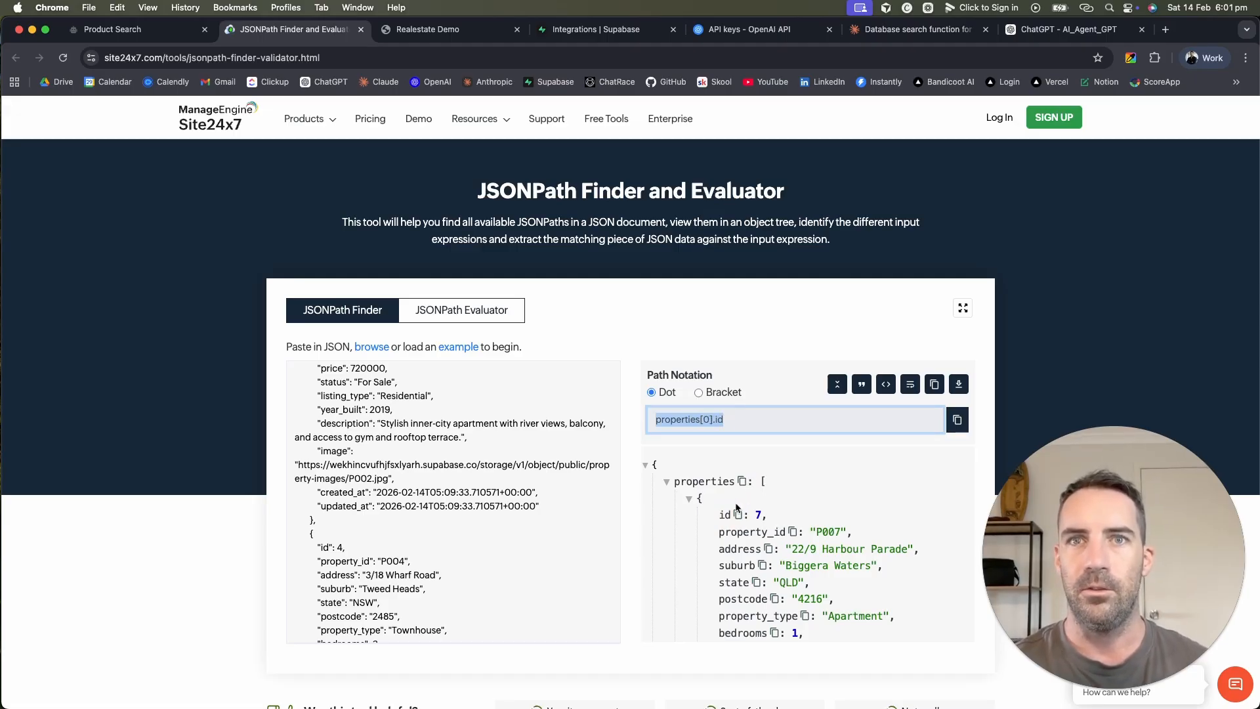
scroll(733, 506, "down", 6)
scroll(730, 513, "down", 5)
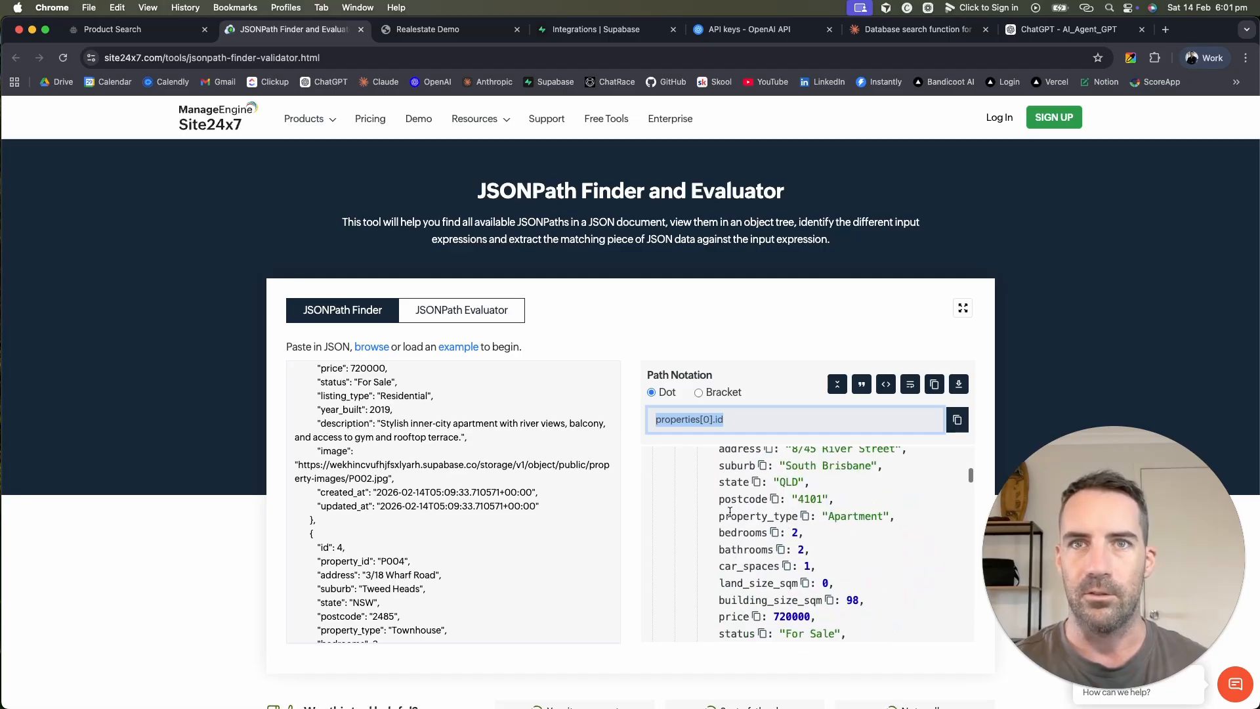
left_click(745, 547)
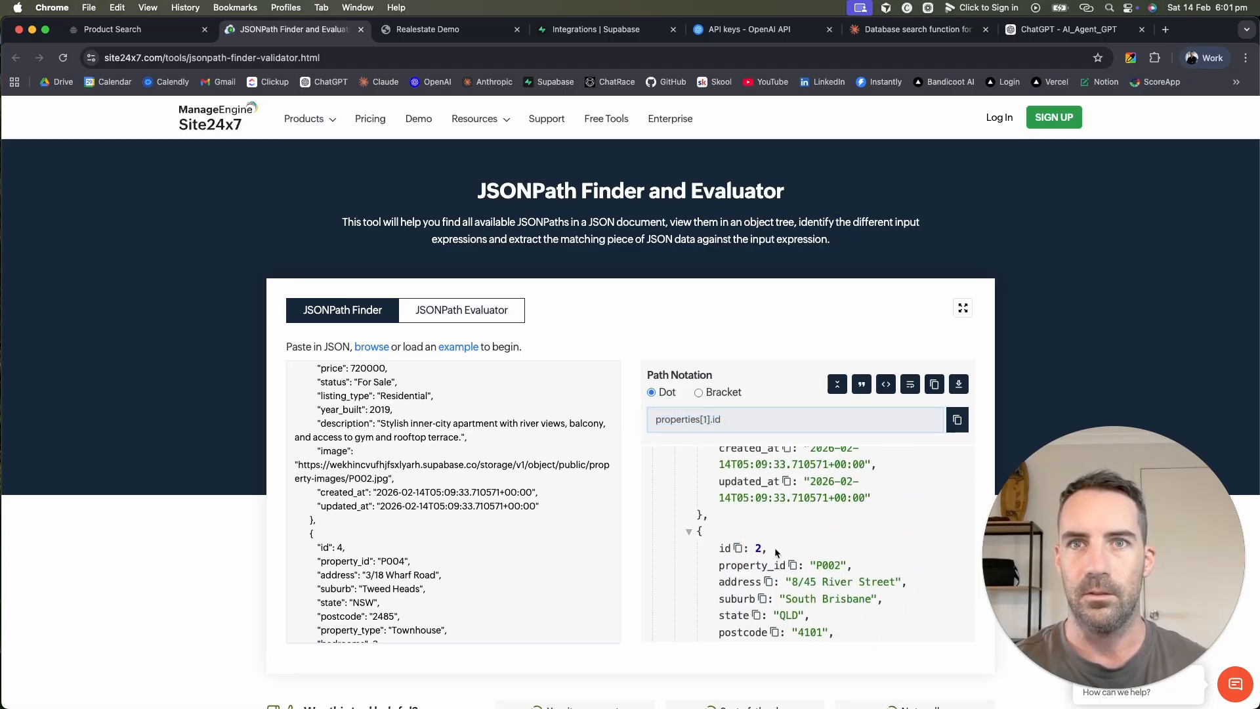
scroll(750, 516, "up", 10)
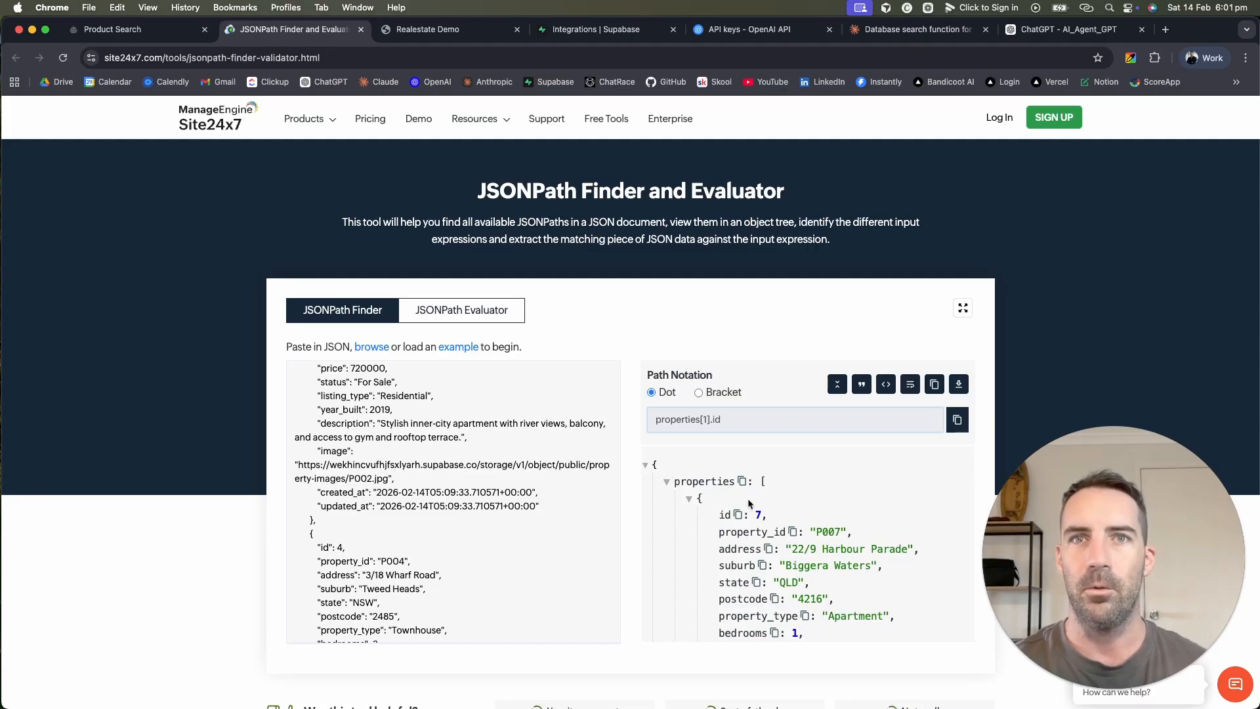
left_click(742, 482)
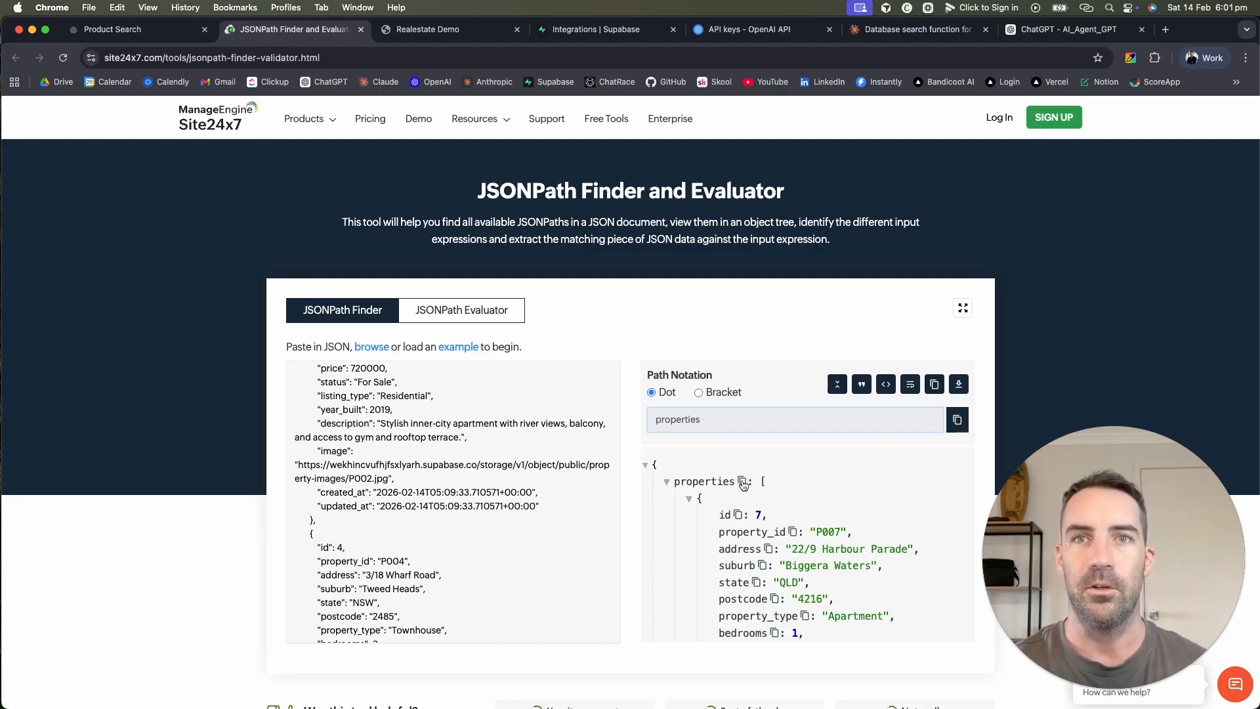
Step: Add a response mapping row and recopy the 'properties' path after a wrong paste
left_click(135, 29)
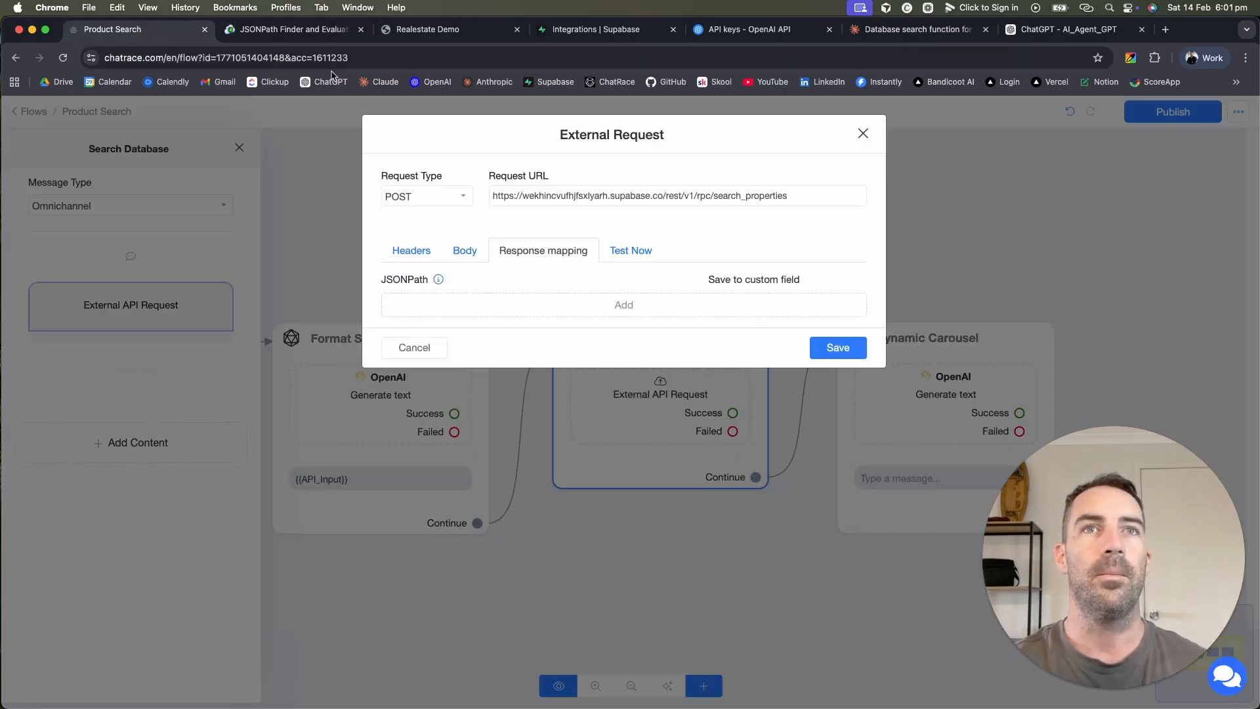
left_click(600, 308)
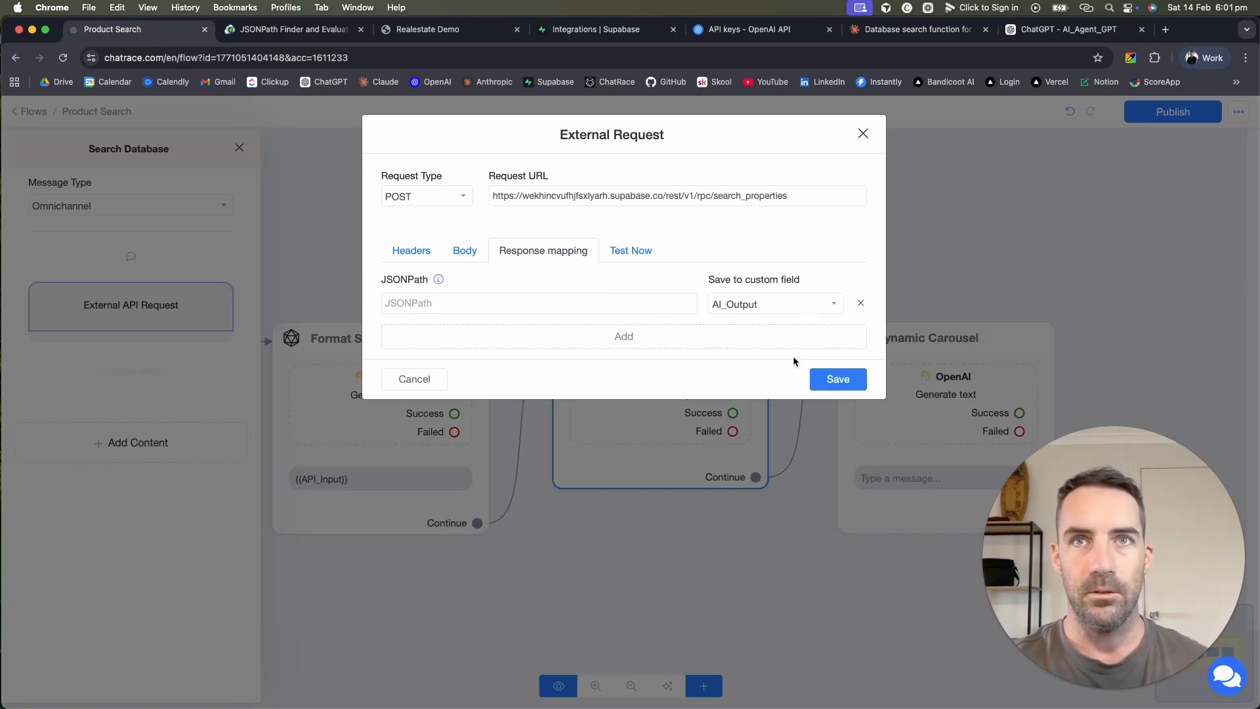
left_click(646, 304)
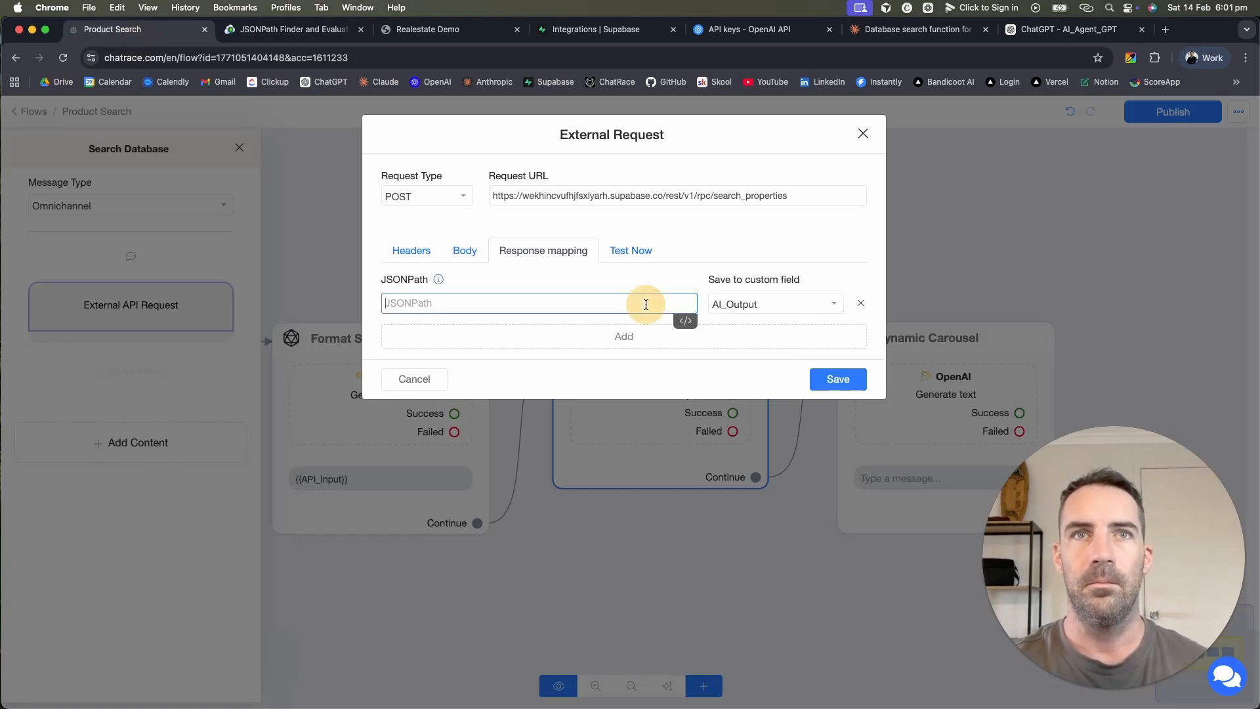
key("super+v")
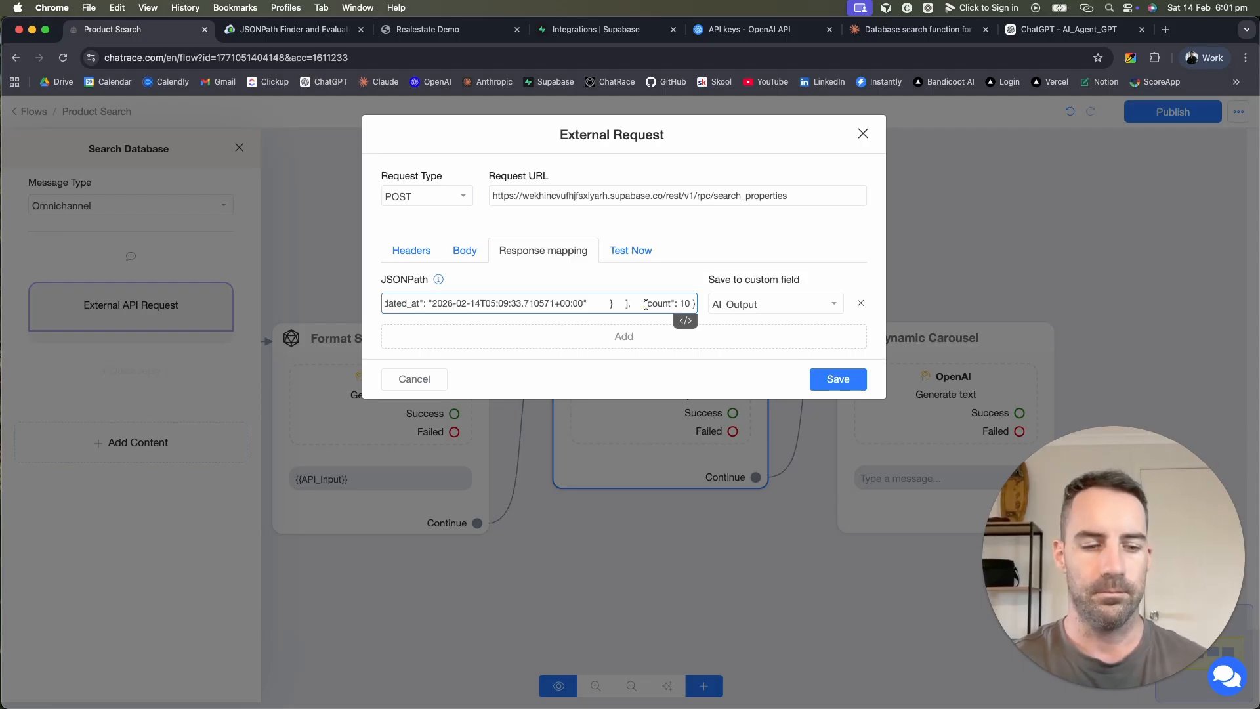
key("super+z")
left_click(449, 30)
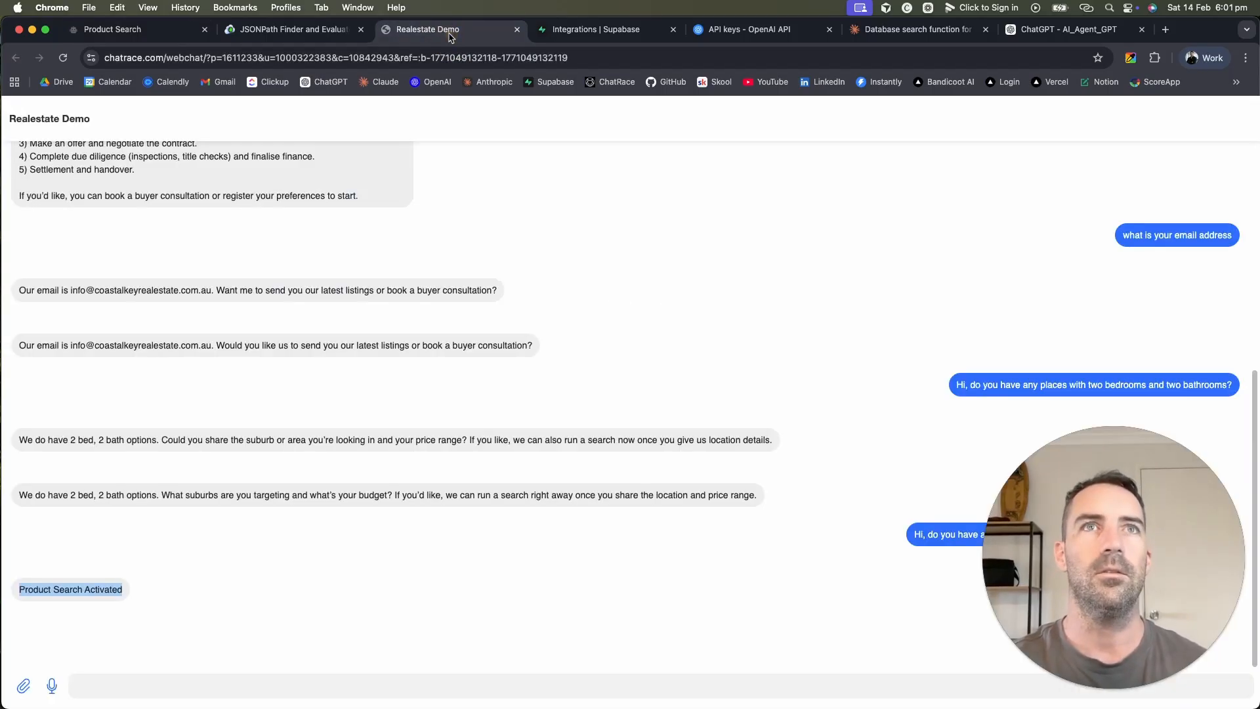
left_click(266, 29)
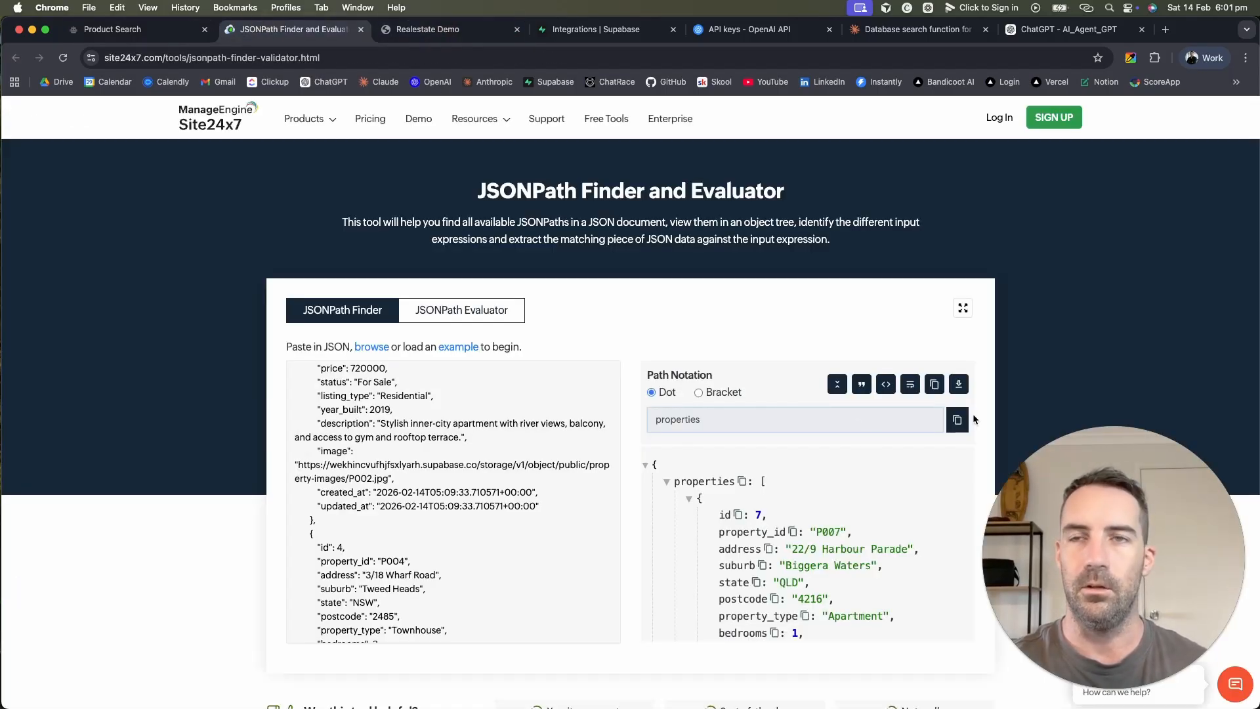
left_click(957, 419)
left_click(669, 420)
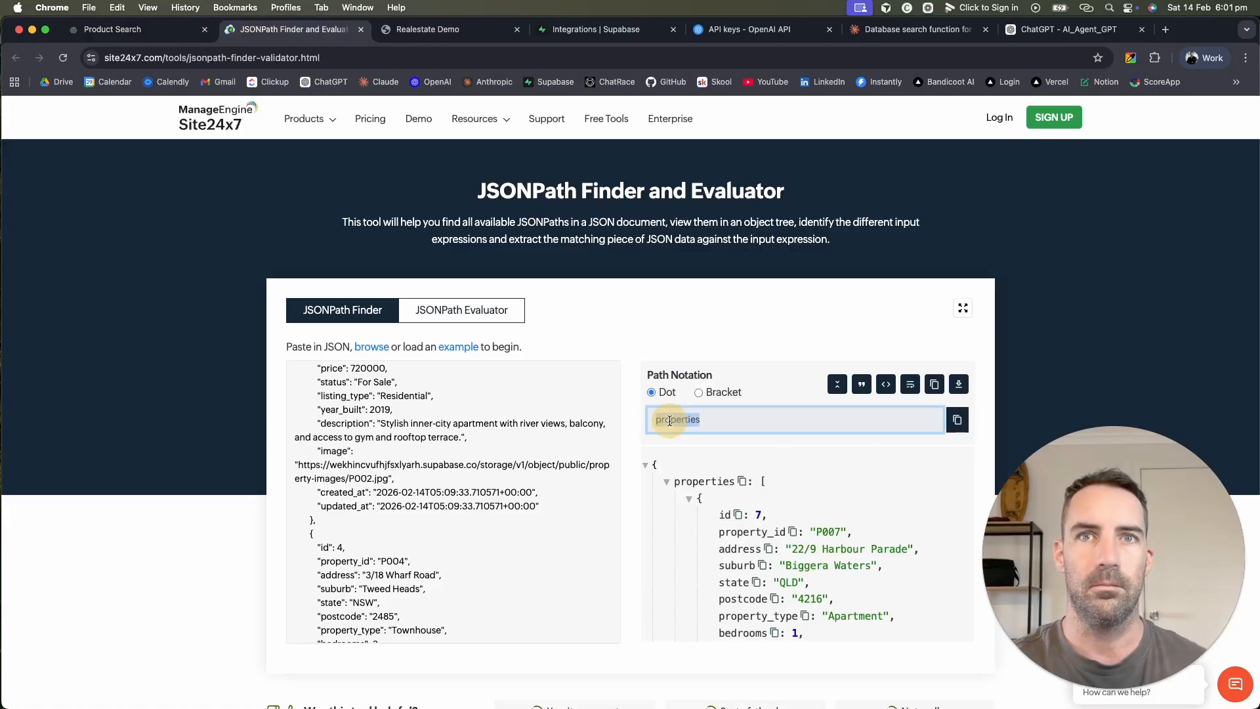
double_click(669, 421)
Step: Map JSONPath 'properties' to API_Output and save the external request
left_click(112, 28)
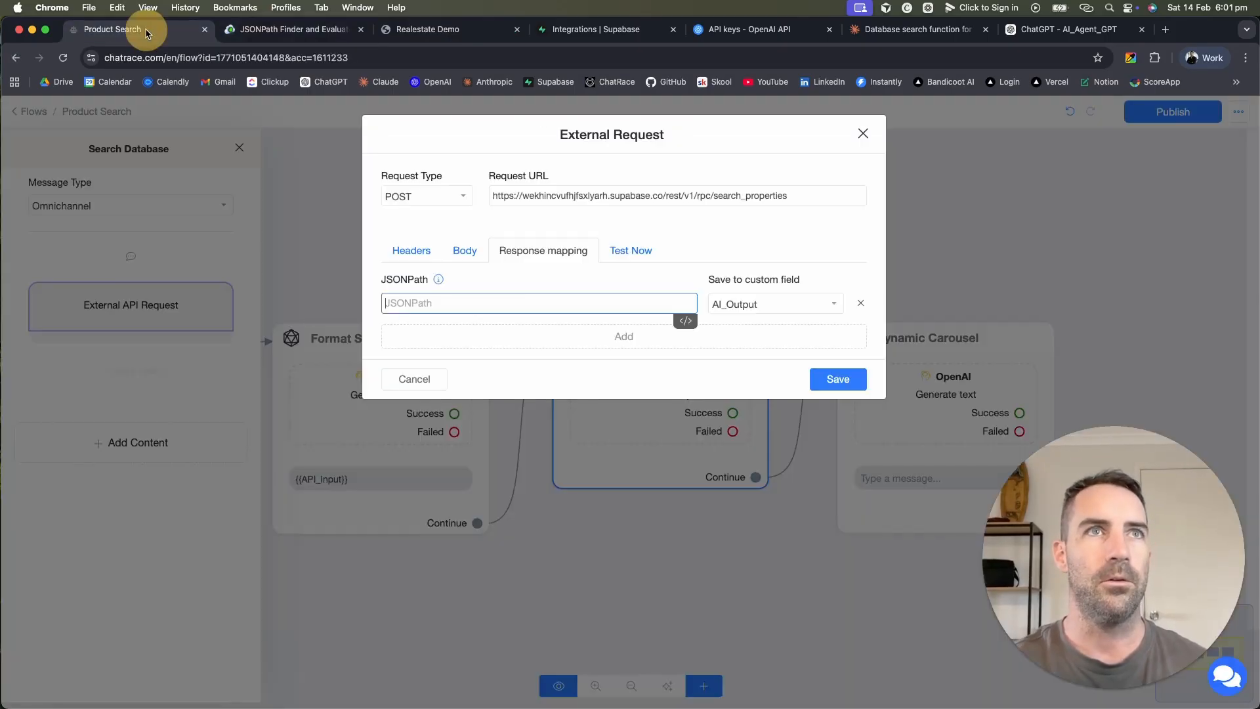
left_click(563, 301)
key("super+v")
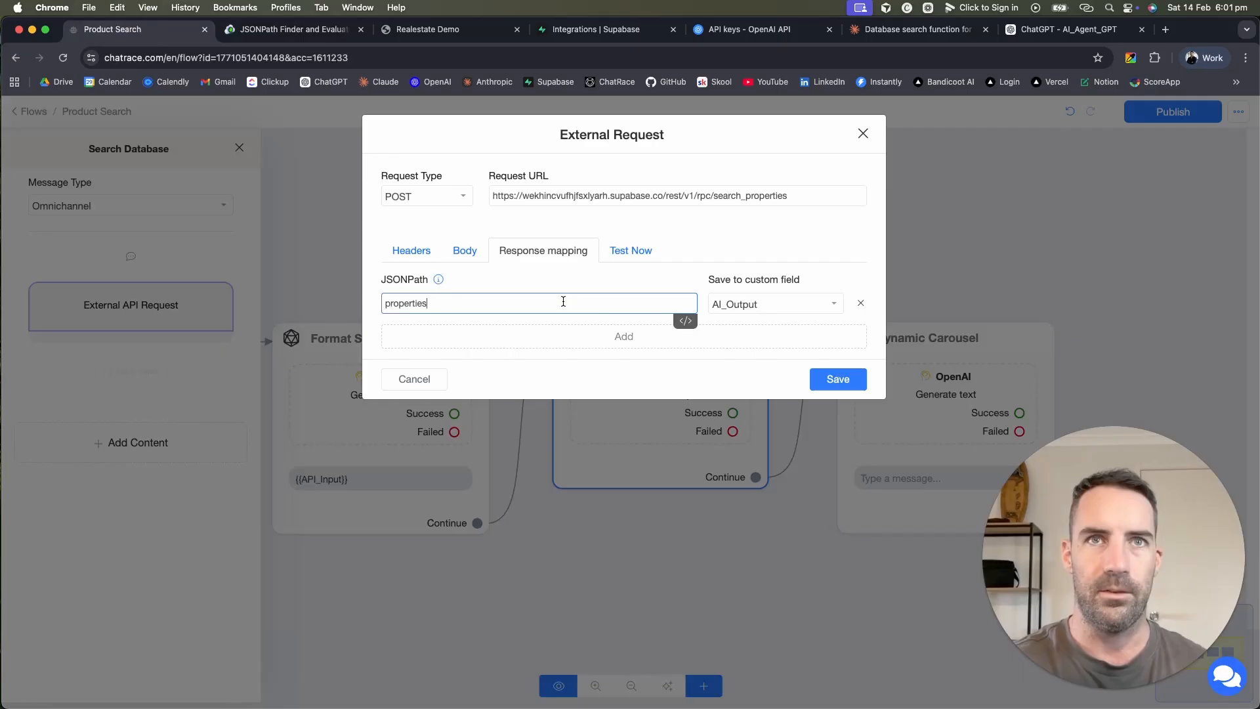
left_click(807, 304)
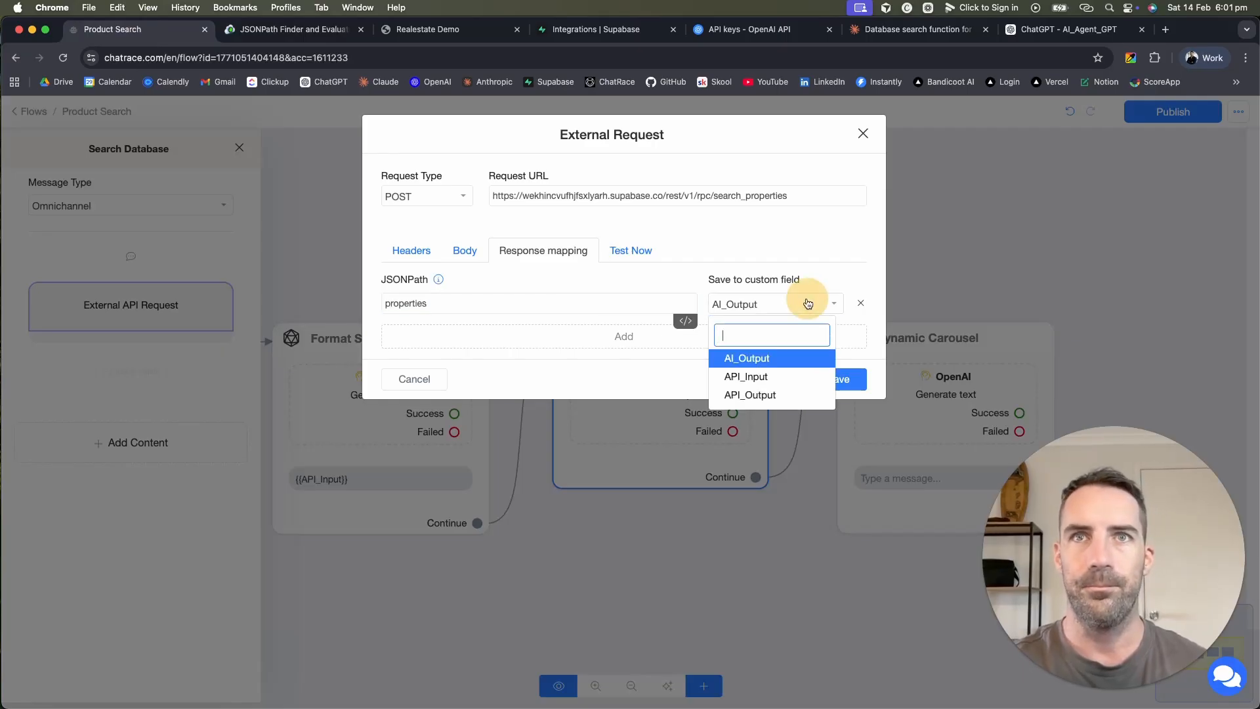
left_click(776, 394)
left_click(836, 380)
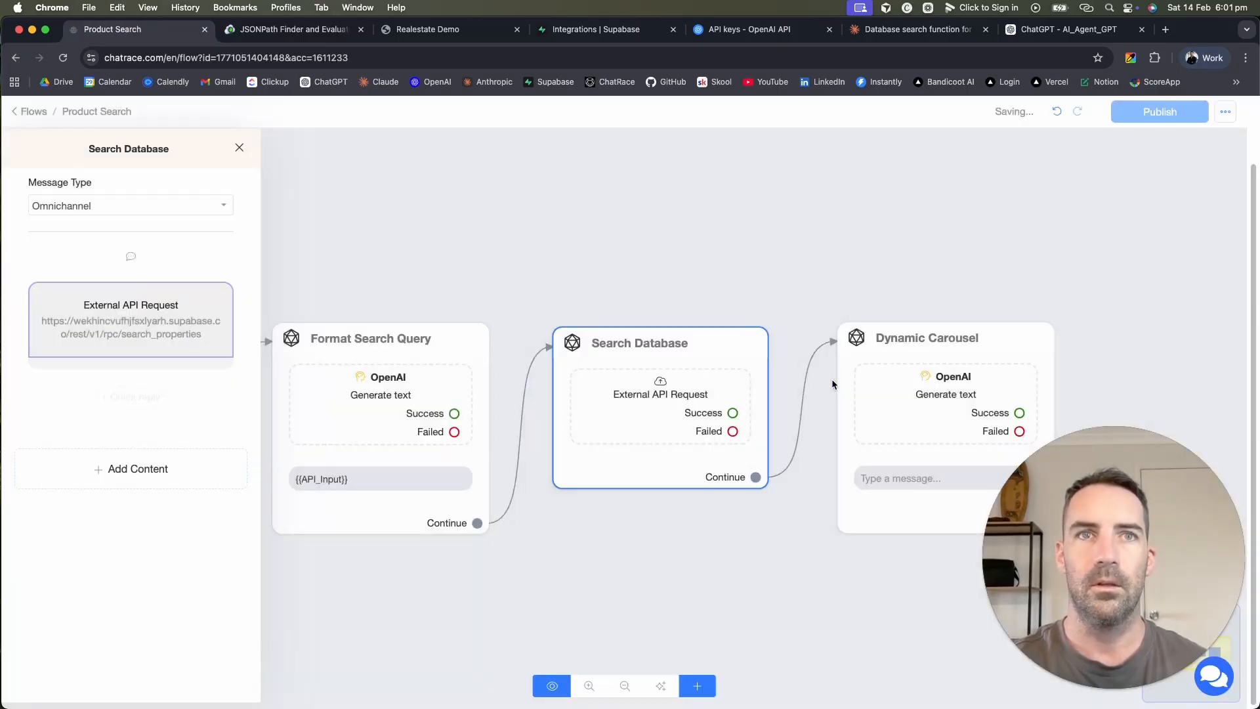
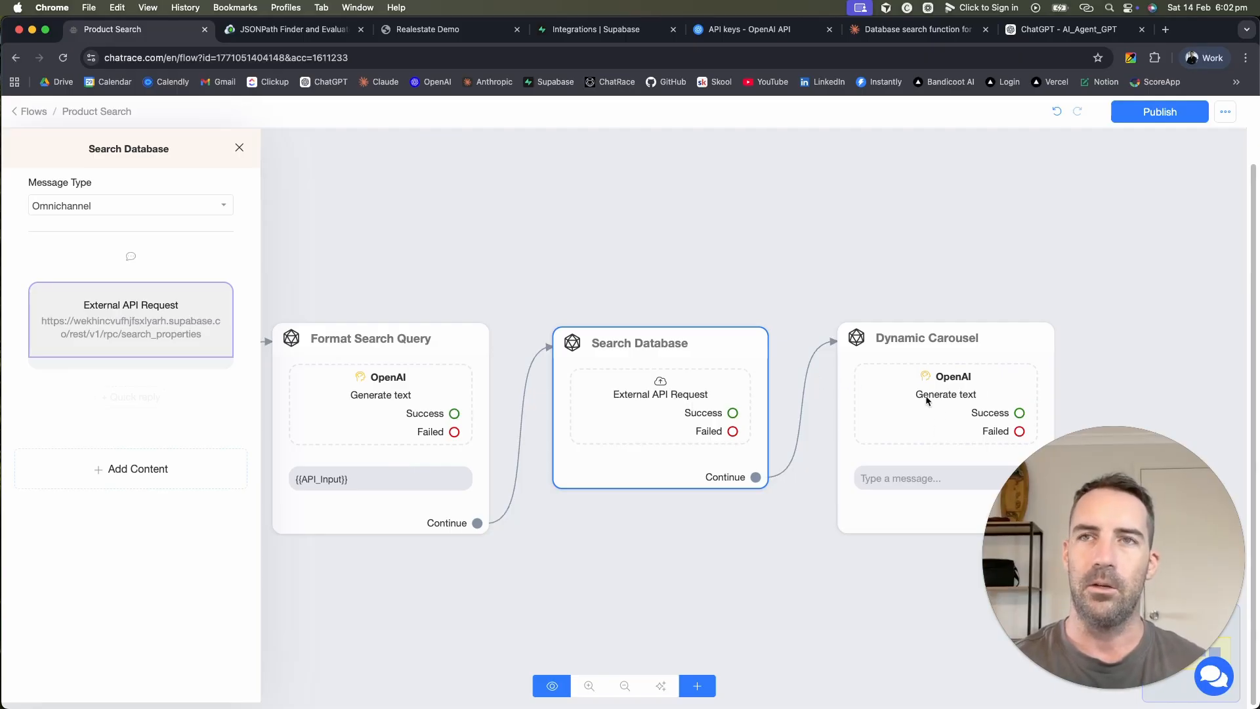
Step: Reopen the Search Database request and save its properties → API_Output response mapping
left_click(659, 388)
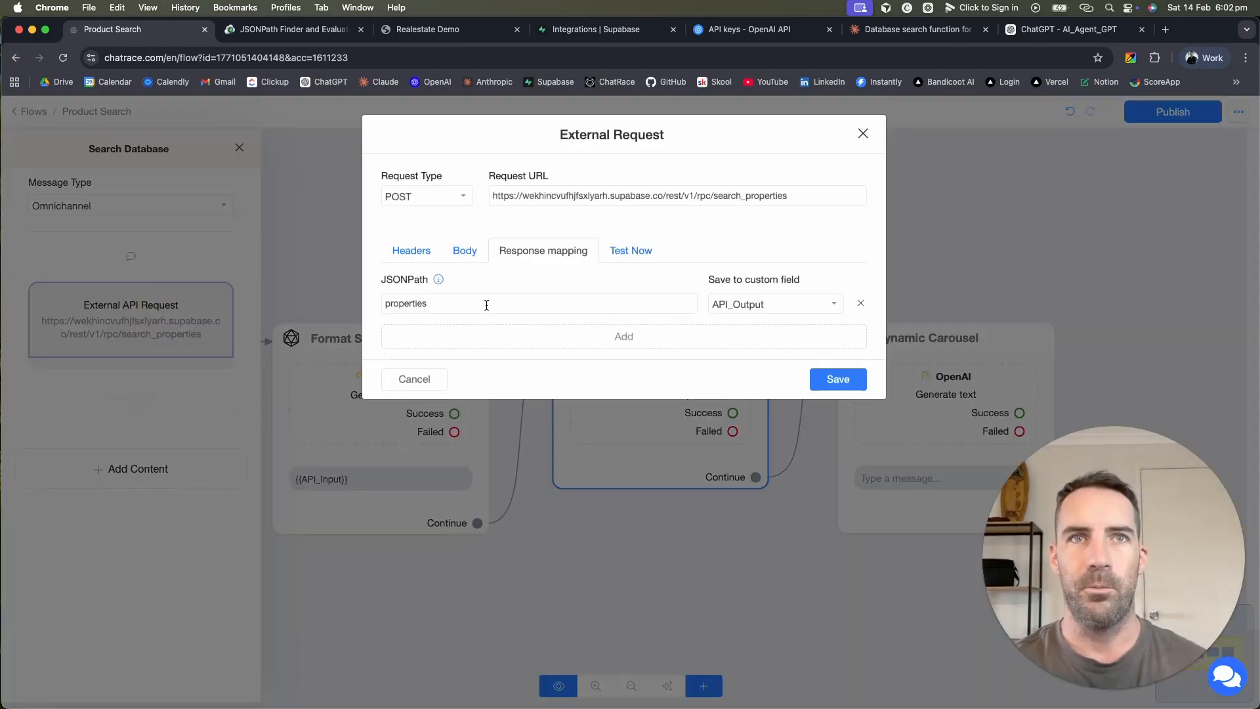
left_click(838, 378)
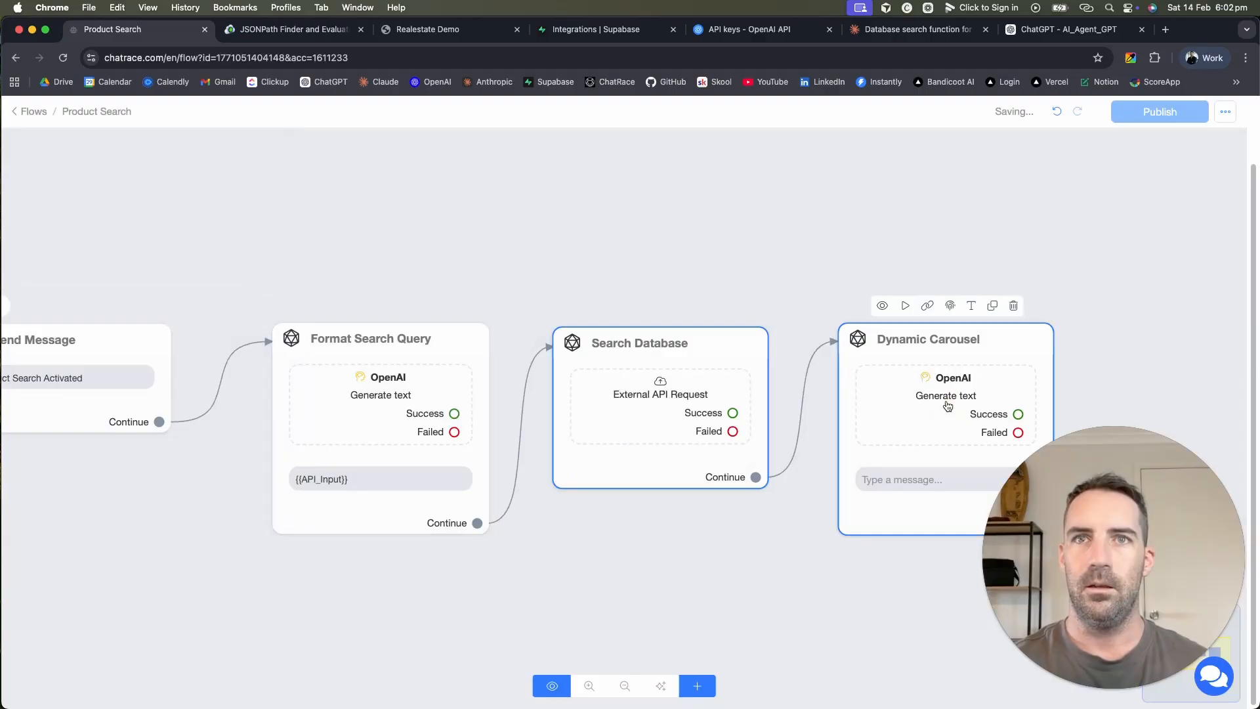
Step: Move the Dynamic Carousel step up and to the right of Search Database
left_click_drag(948, 406, 993, 262)
left_click_drag(757, 476, 929, 546)
left_click_drag(935, 484, 620, 481)
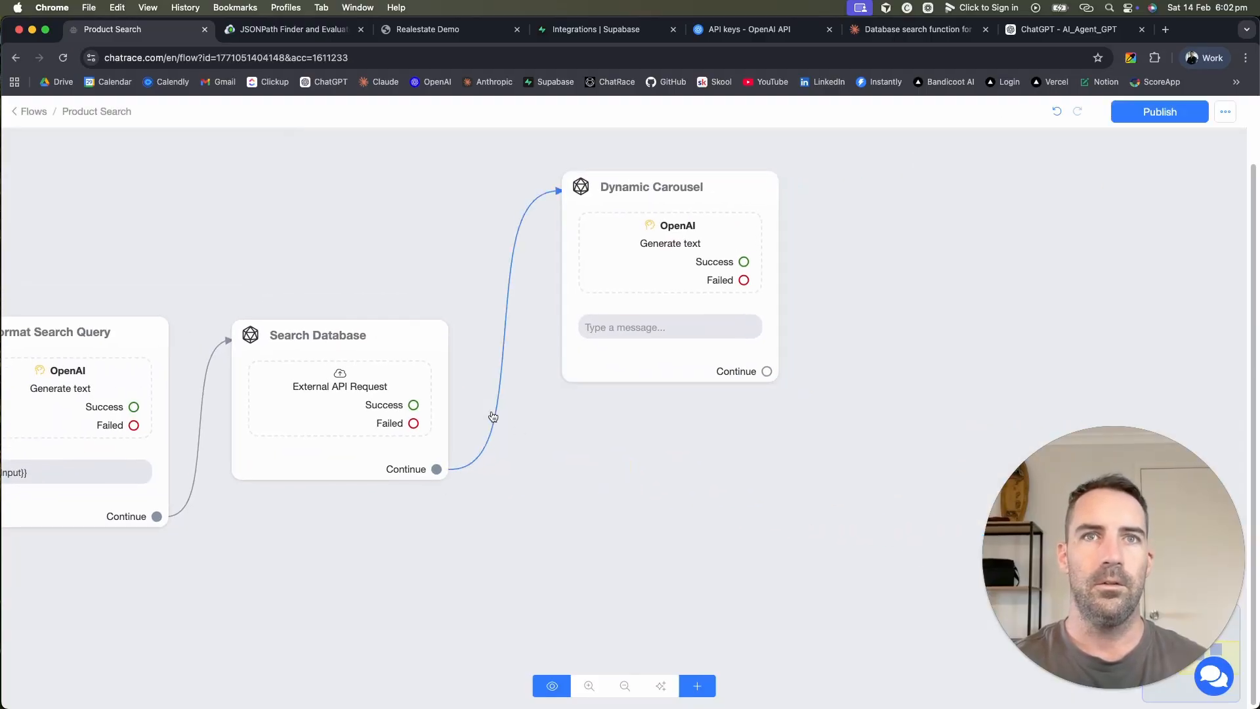
left_click_drag(767, 371, 631, 509)
Step: Add a linked Send Message step with a card after Dynamic Carousel, then remove the card
left_click(108, 394)
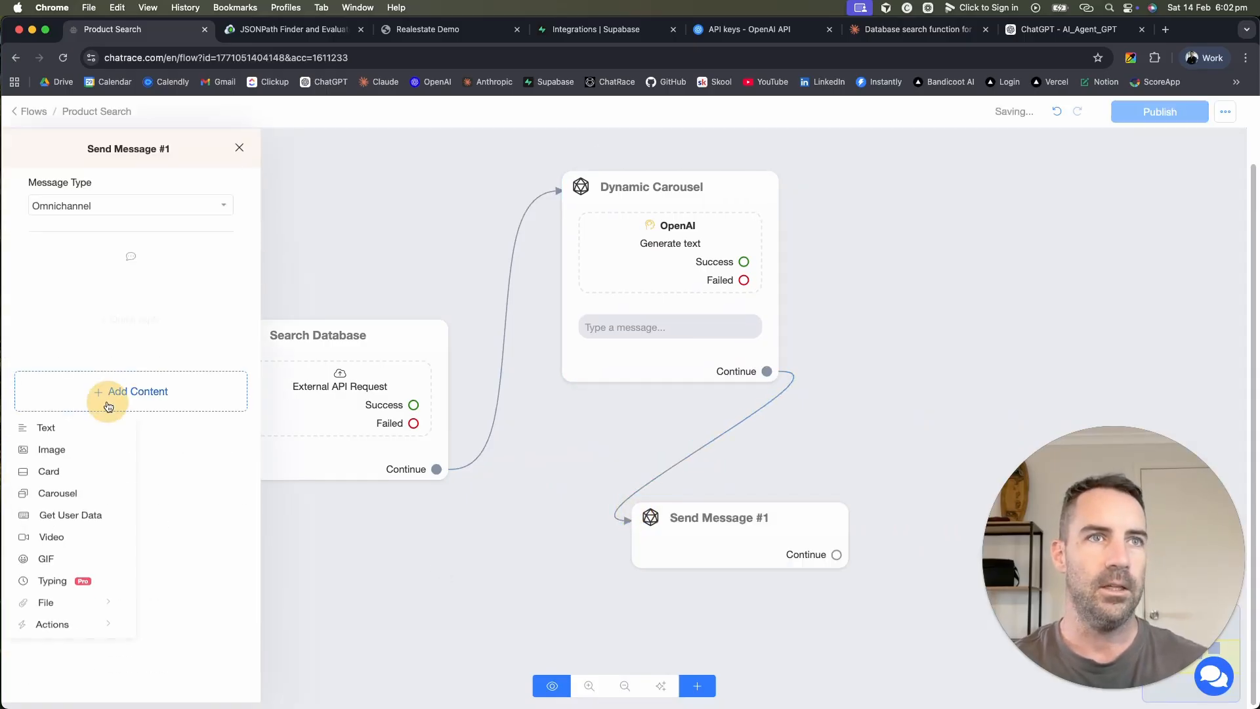
left_click(48, 476)
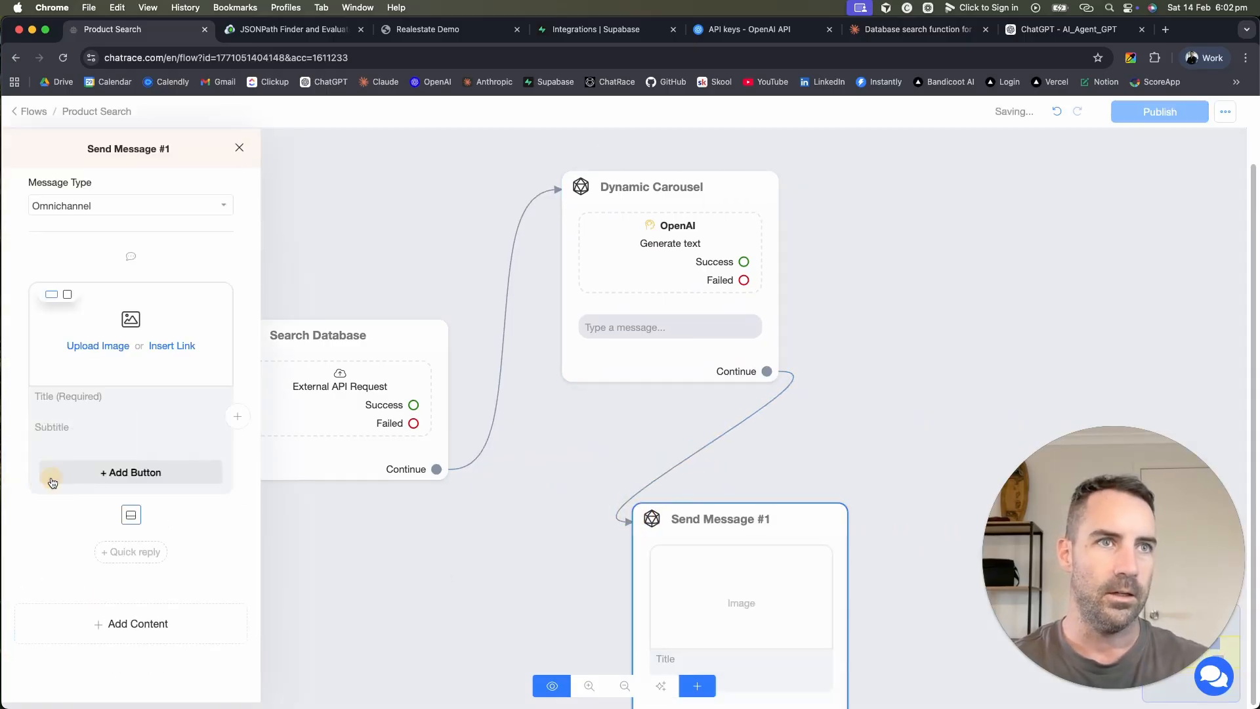
left_click(87, 398)
type("{{")
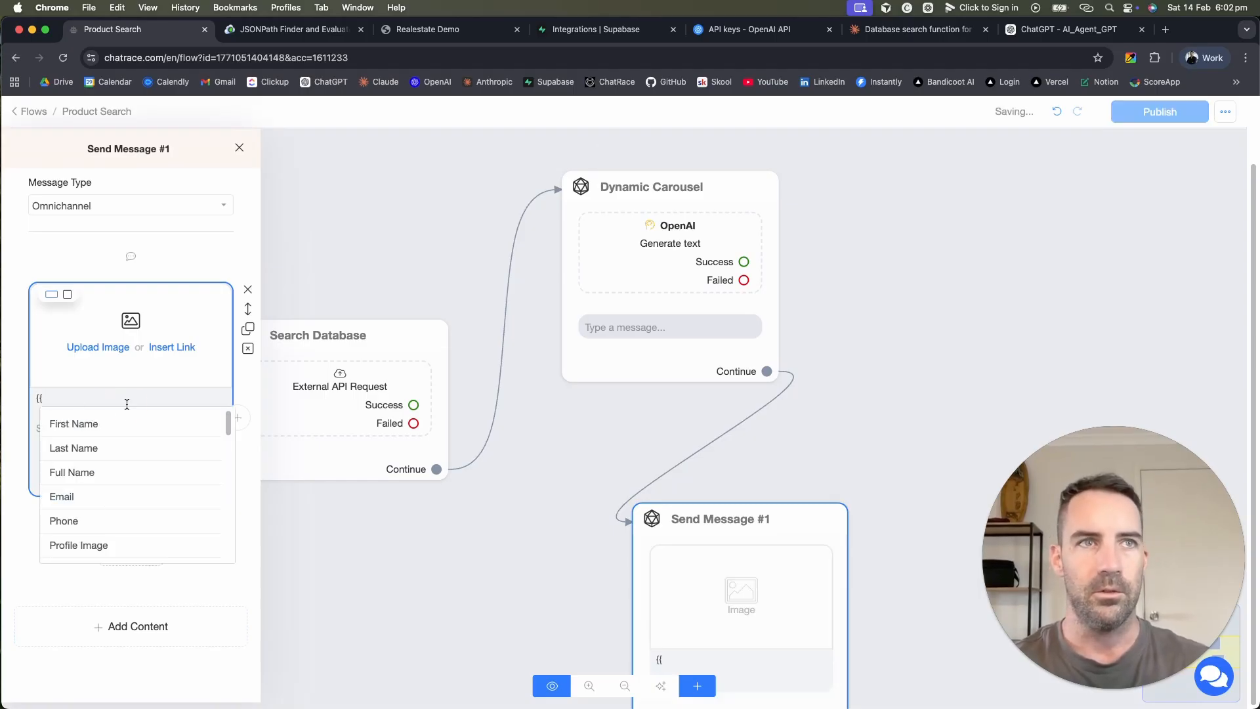
key("BackSpace")
key("BackSpace")
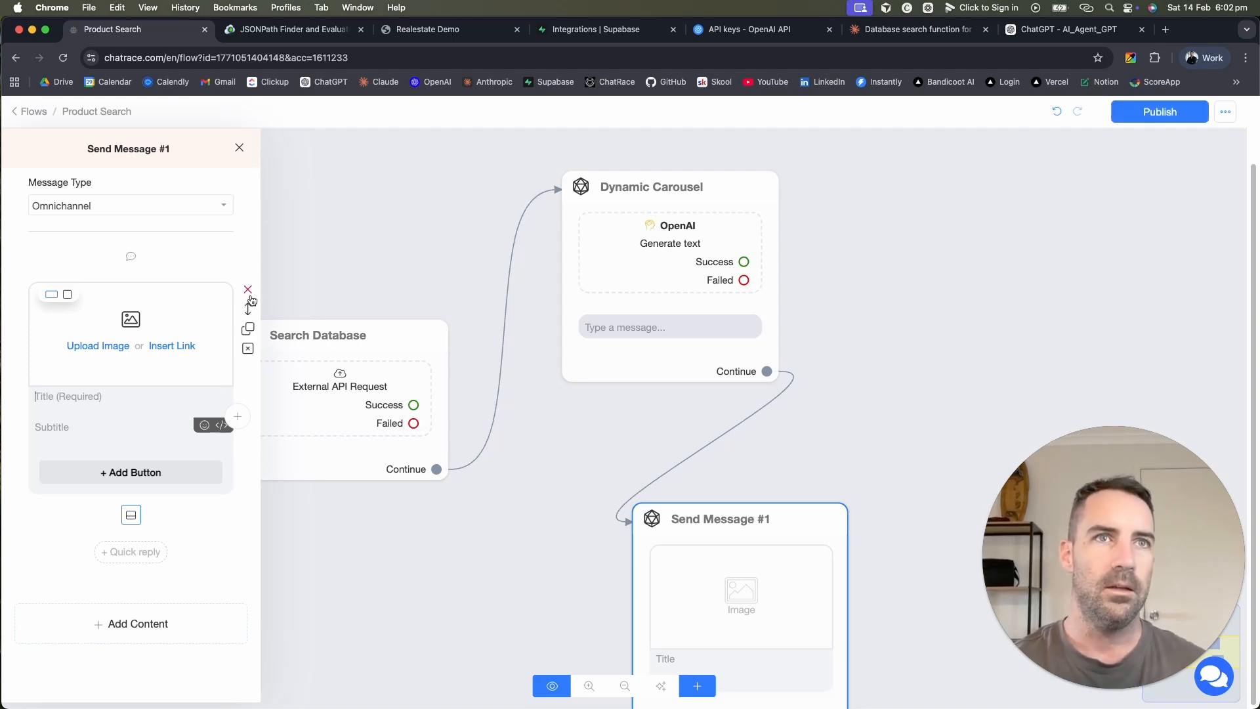
left_click(246, 289)
Step: Try a three-card carousel in the message, then remove it
left_click(155, 388)
left_click(72, 505)
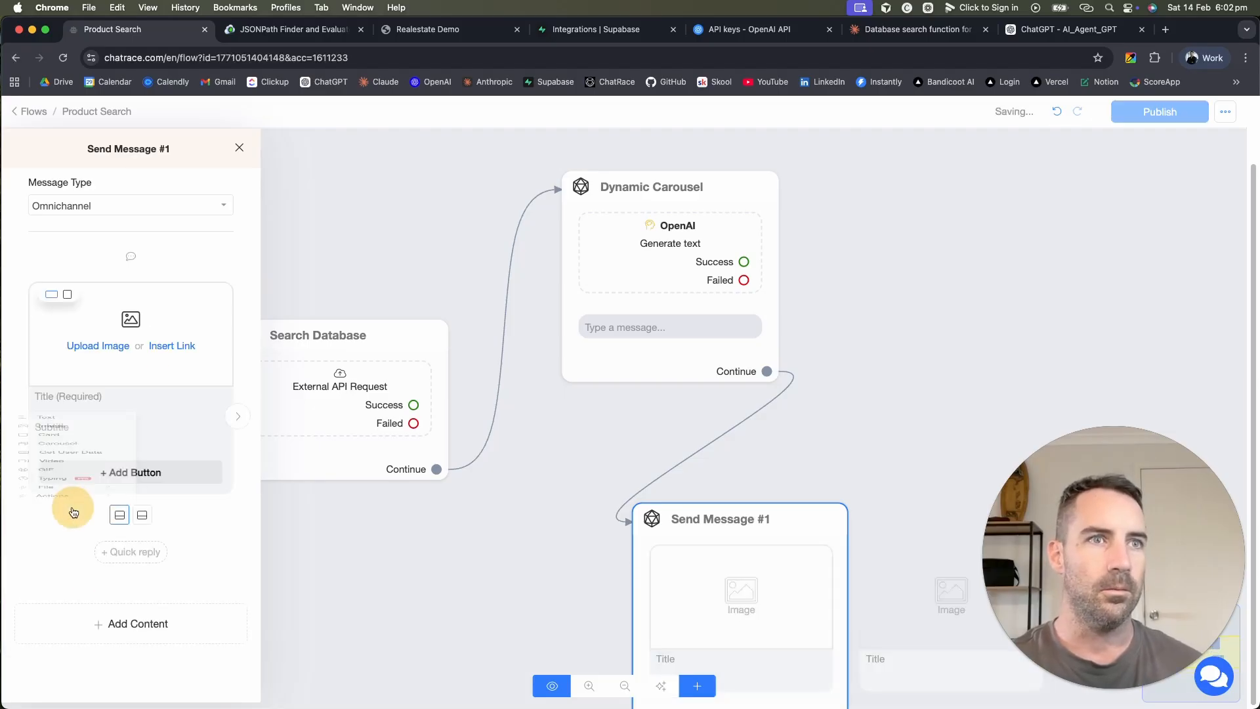
left_click(238, 422)
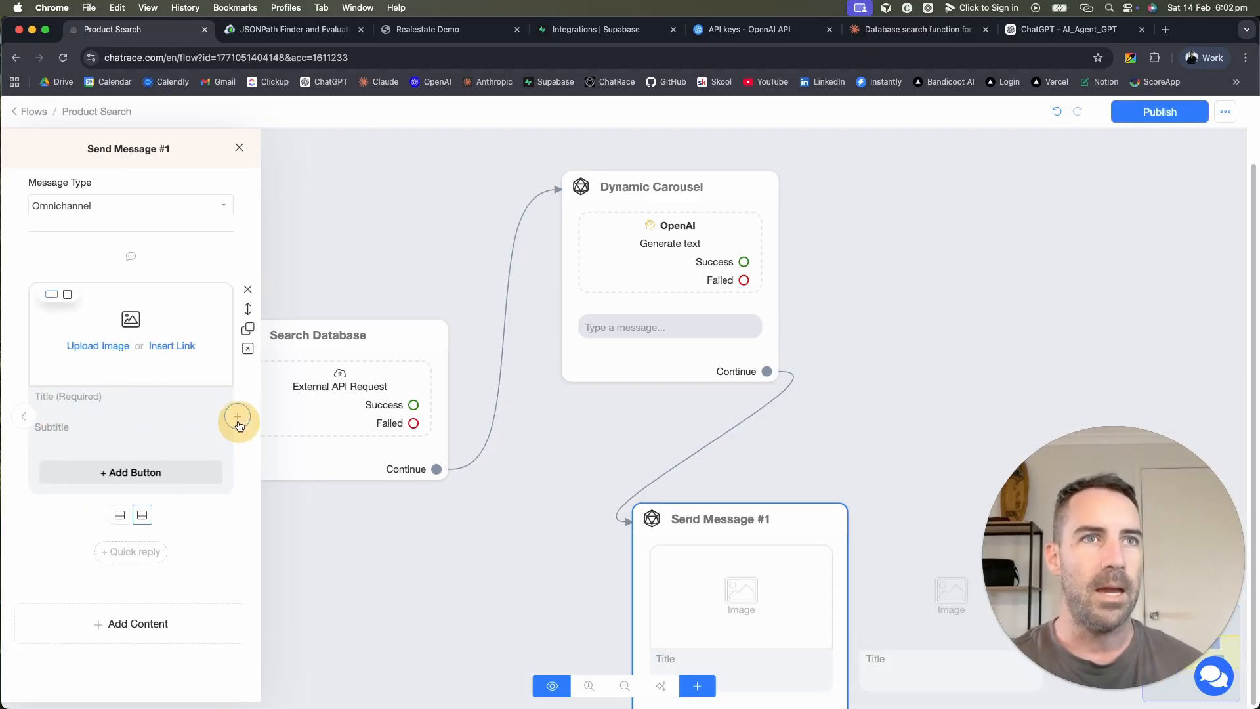
left_click(238, 417)
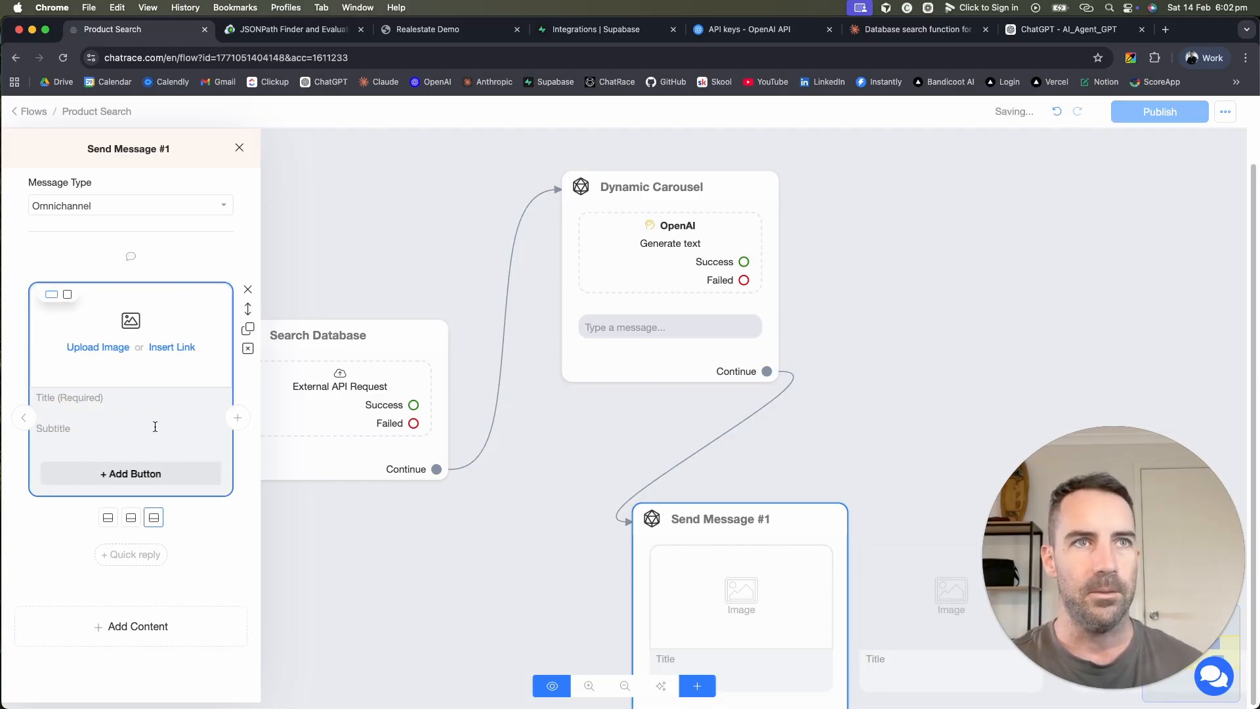
left_click(247, 290)
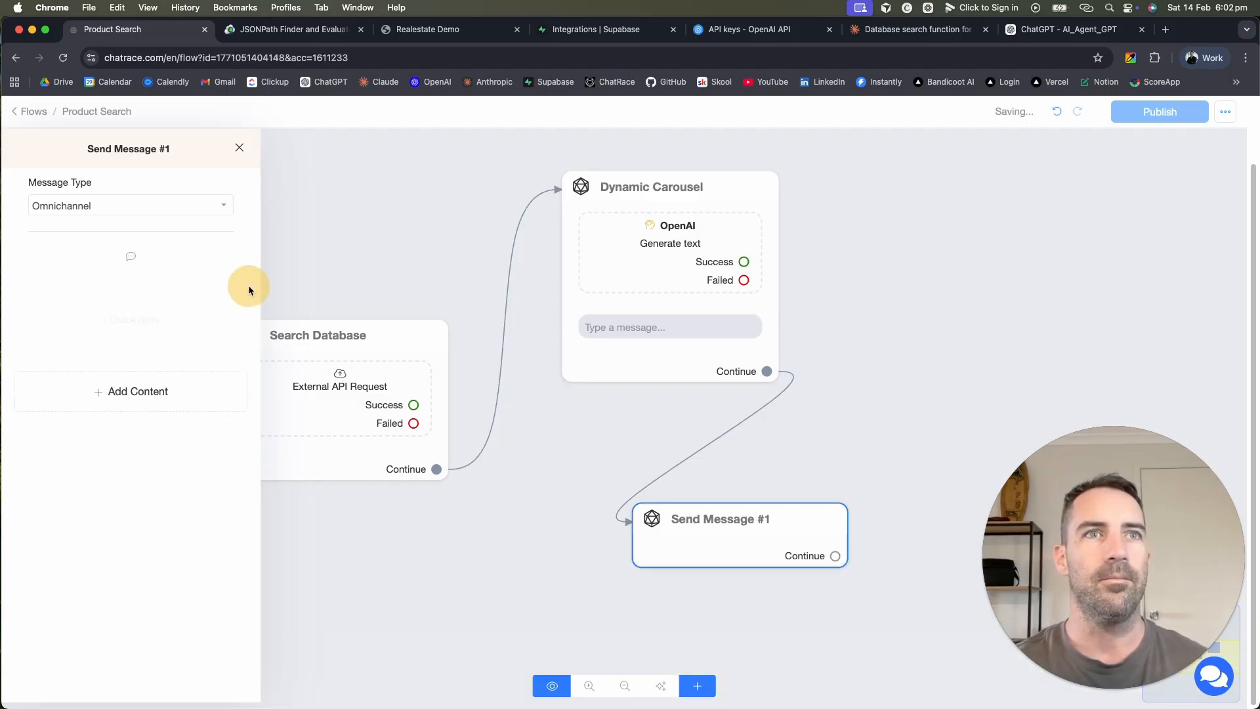
Step: Delete the Send Message #1 step and pan the canvas back
left_click(810, 531)
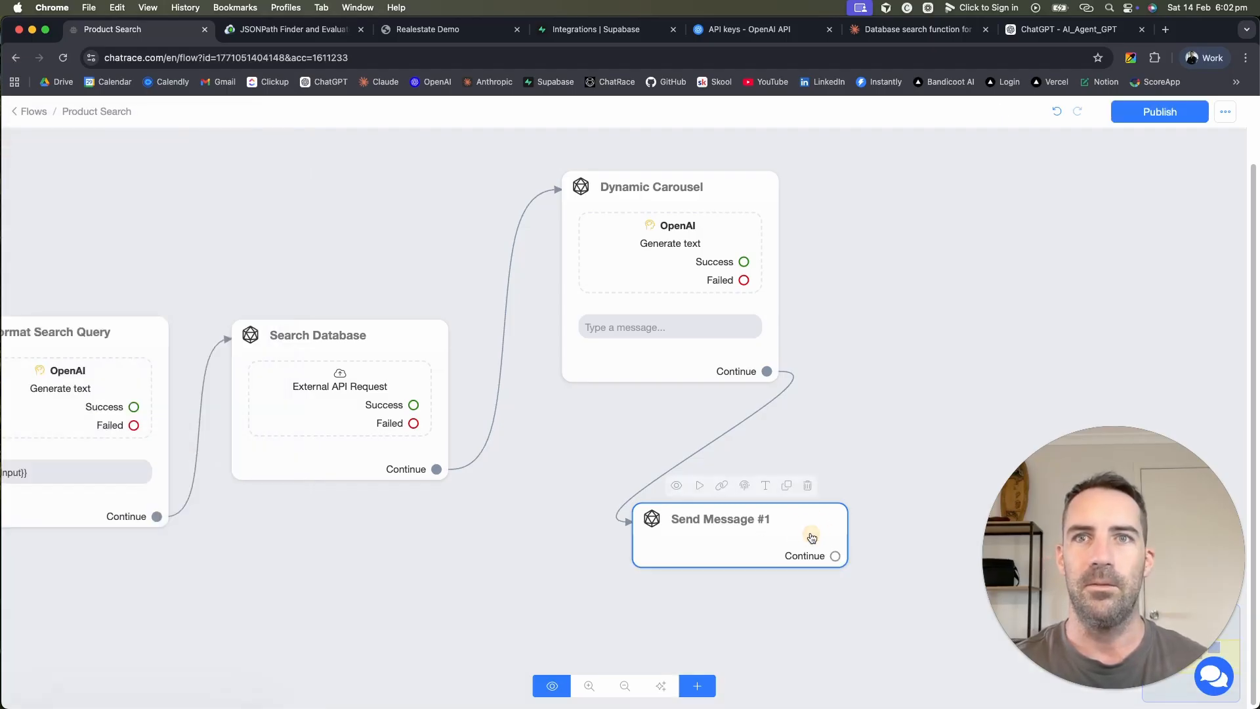
left_click(809, 489)
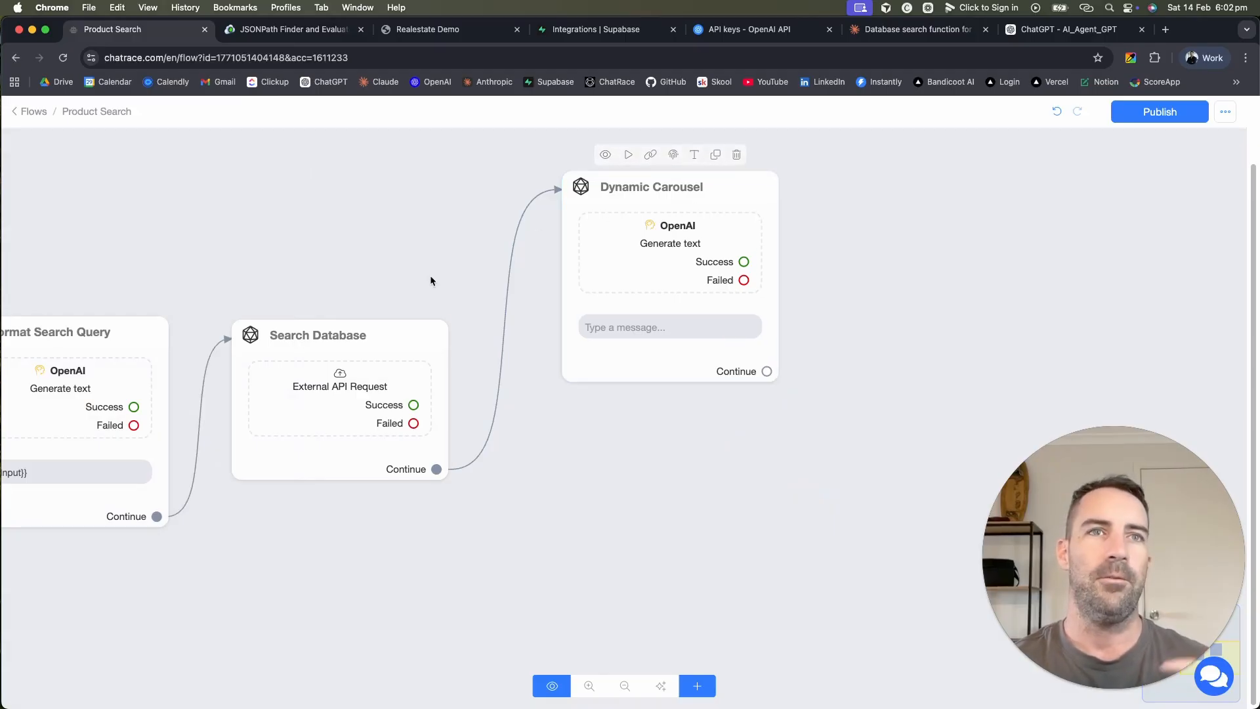
left_click_drag(508, 519, 659, 504)
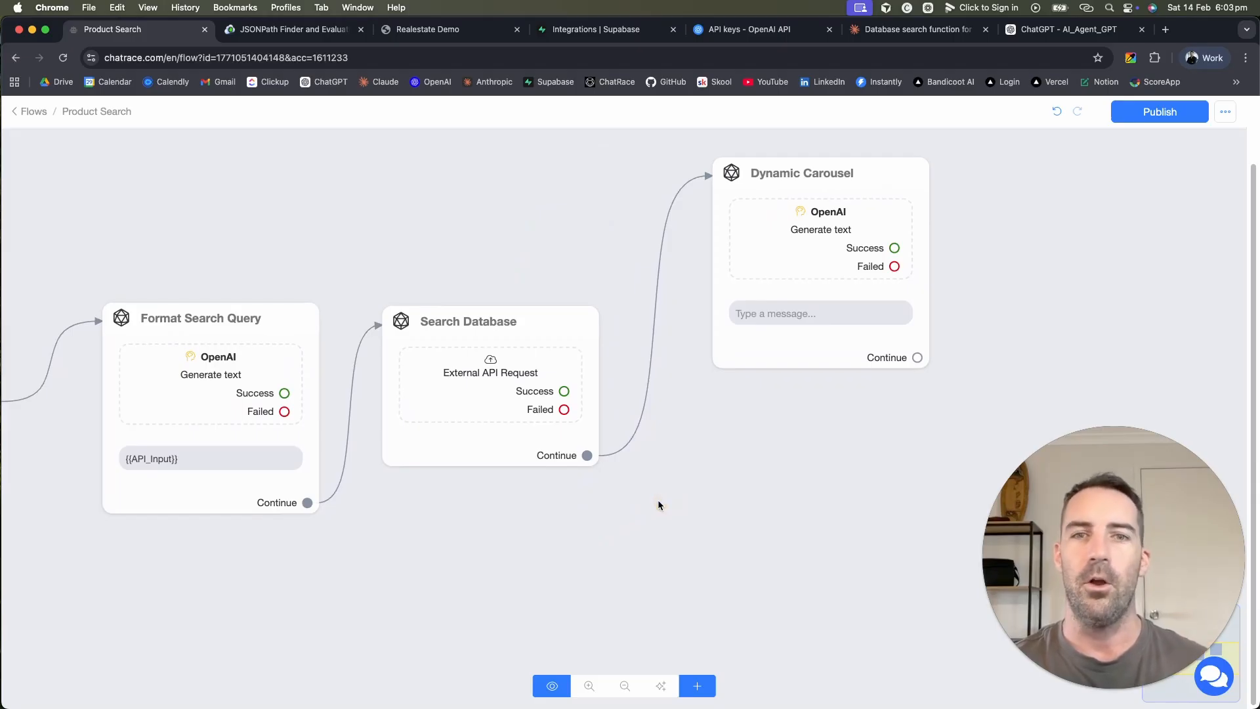
left_click_drag(657, 499, 496, 491)
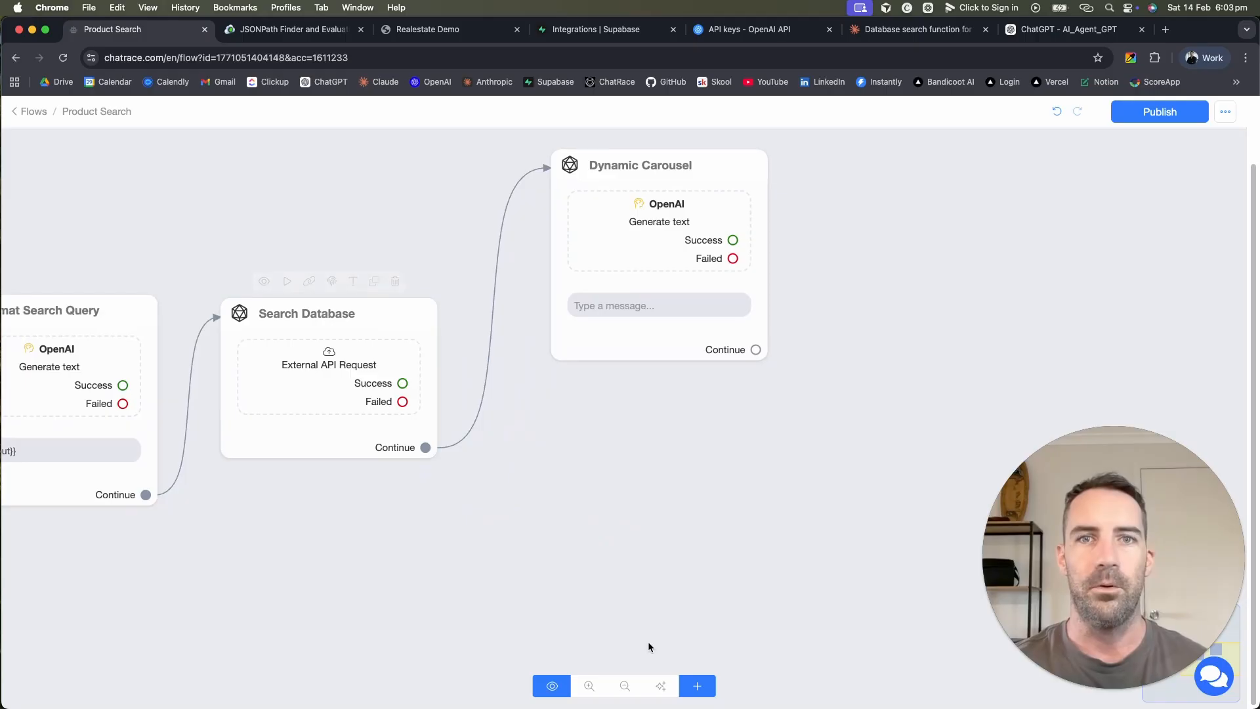
Step: Add a Condition #1 step, cancel its new rule and delete the step
left_click(696, 685)
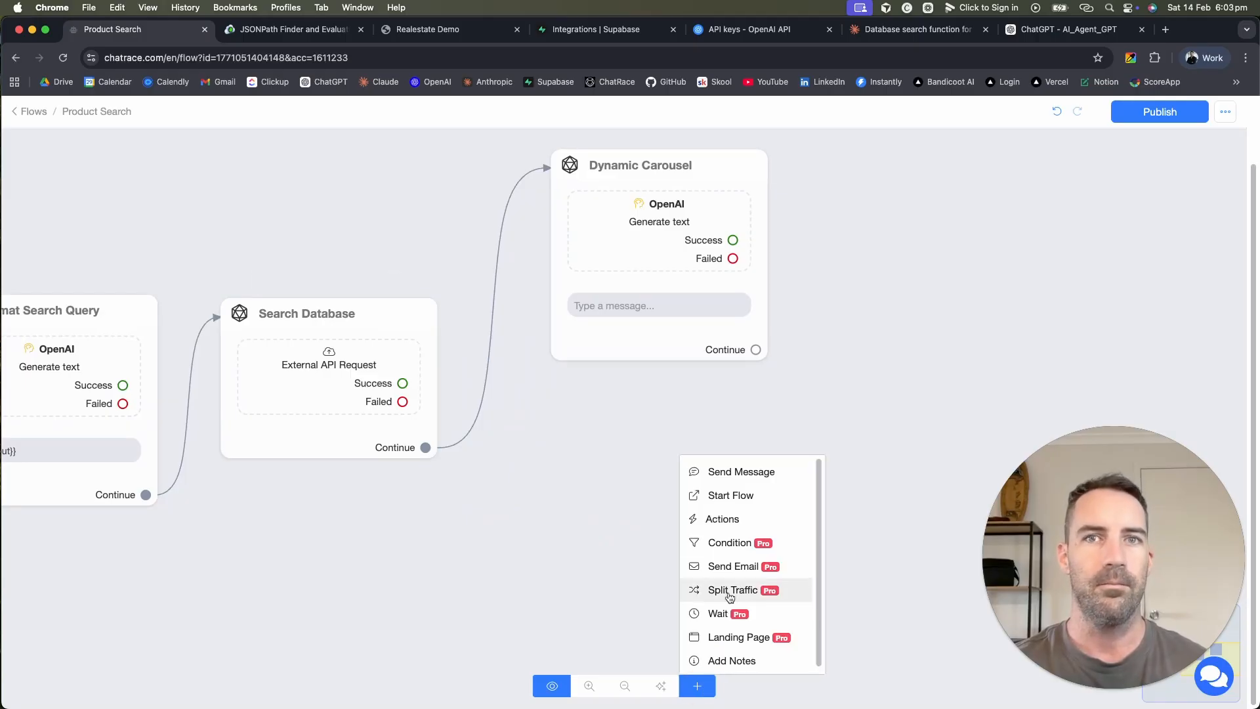
left_click(758, 544)
left_click(628, 471)
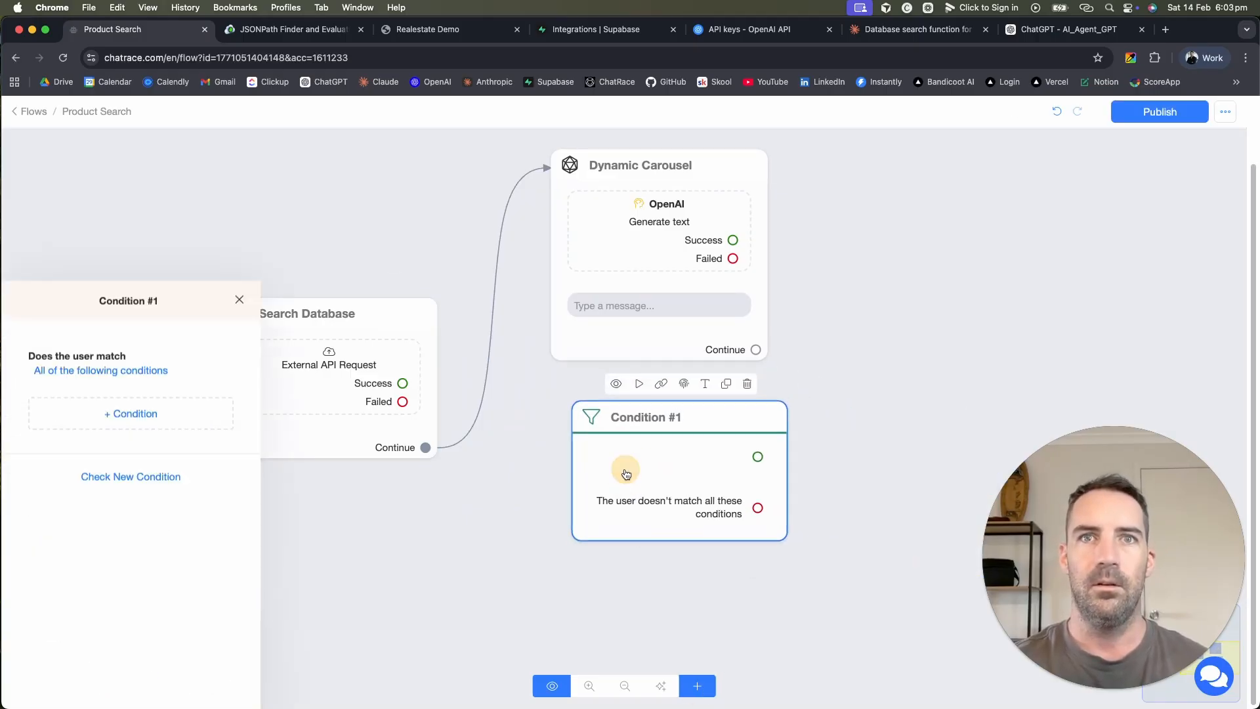
left_click(135, 263)
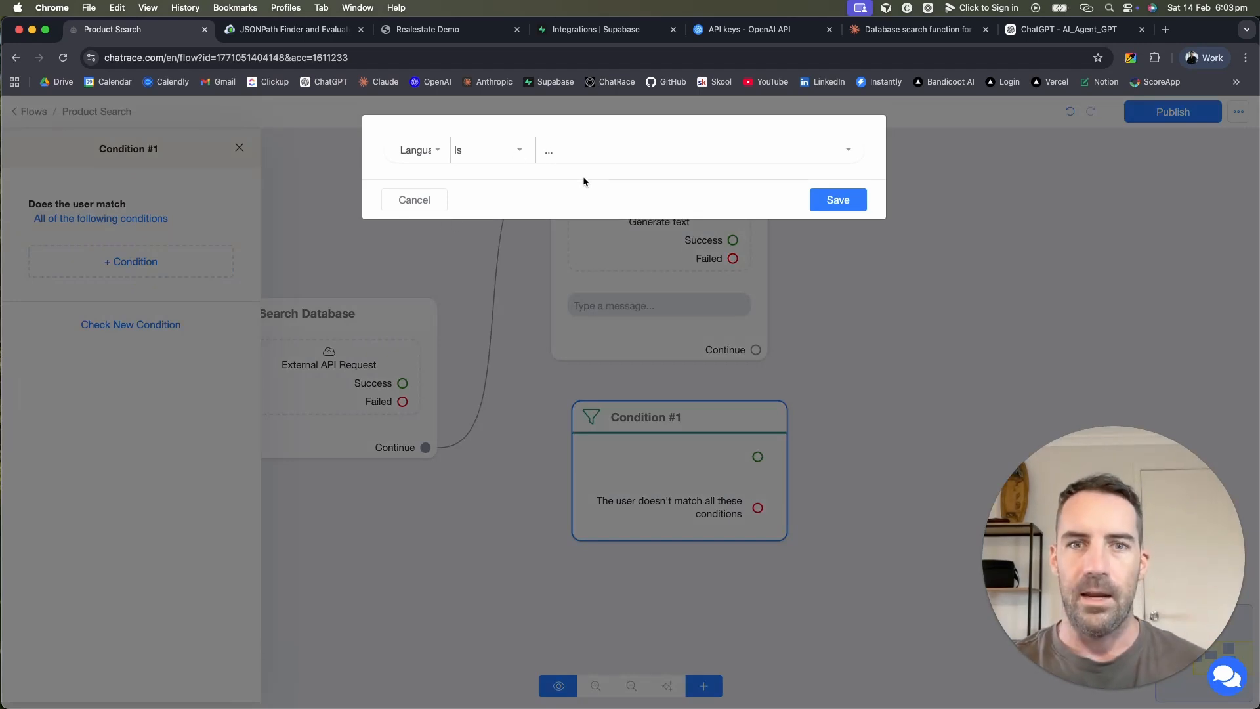
left_click(414, 200)
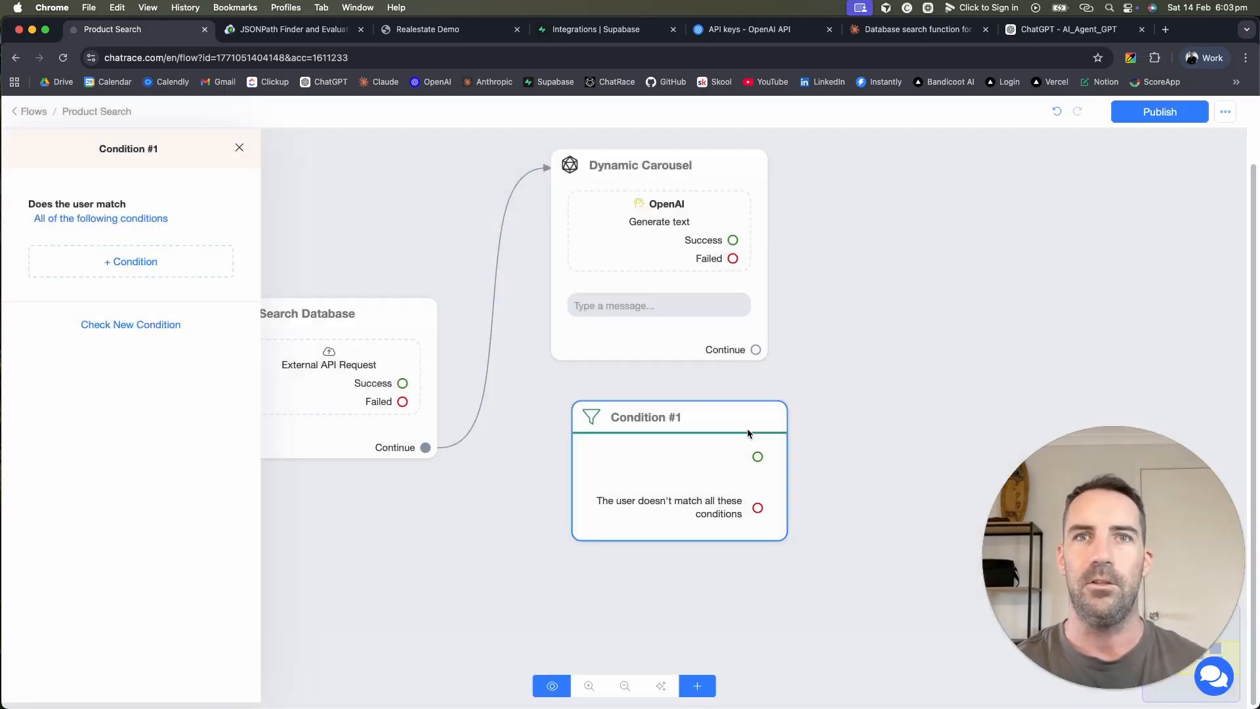
left_click(832, 436)
left_click(749, 384)
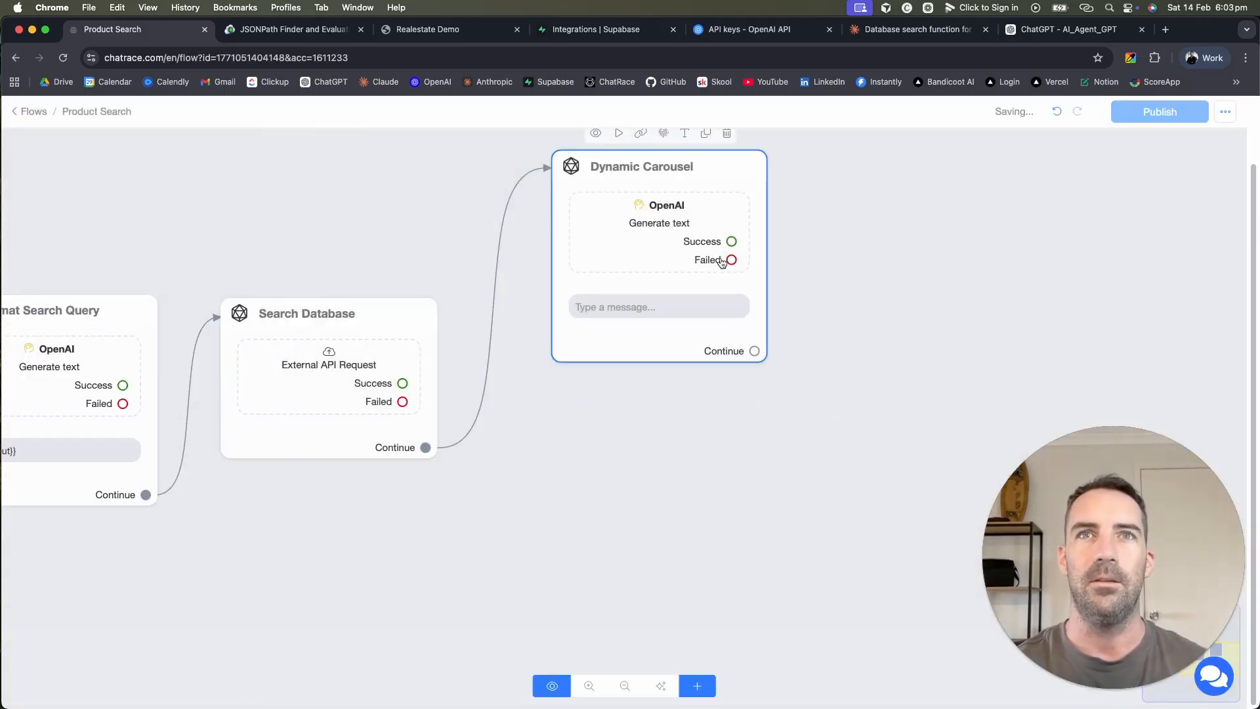
Step: Drag Dynamic Carousel back down in line with Search Database
left_click_drag(702, 417, 801, 447)
left_click_drag(765, 208, 748, 330)
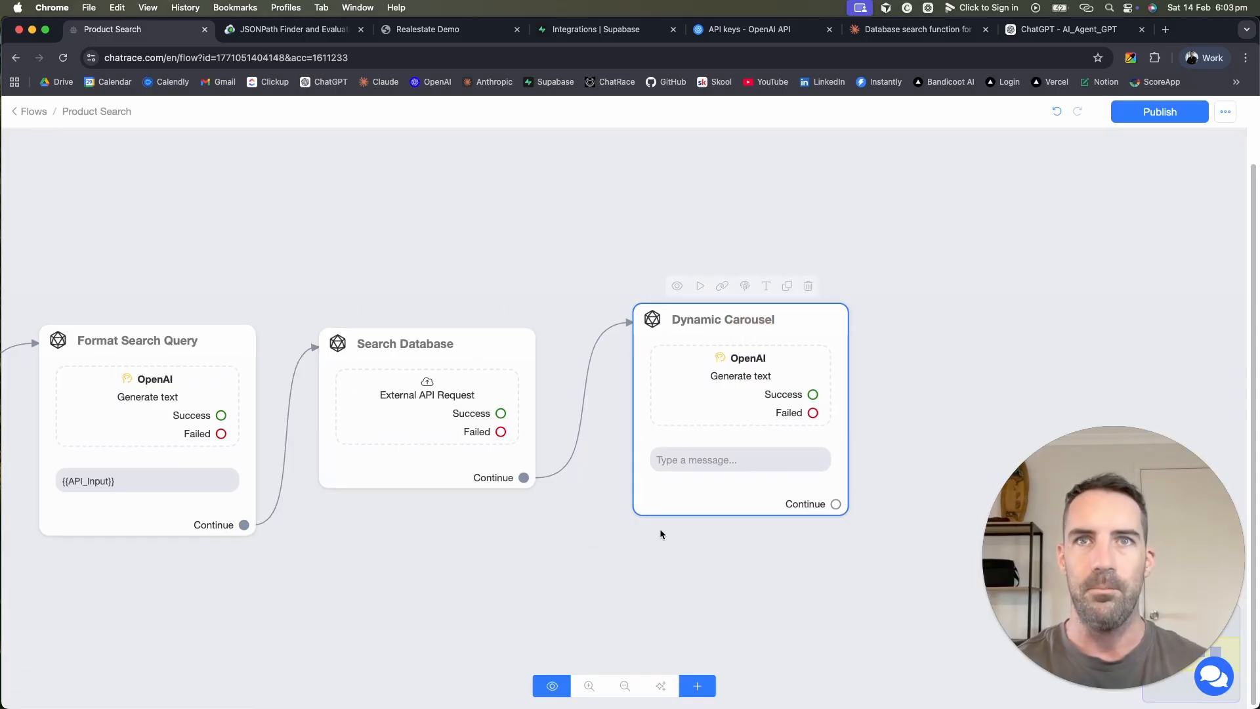
mouse_move(751, 357)
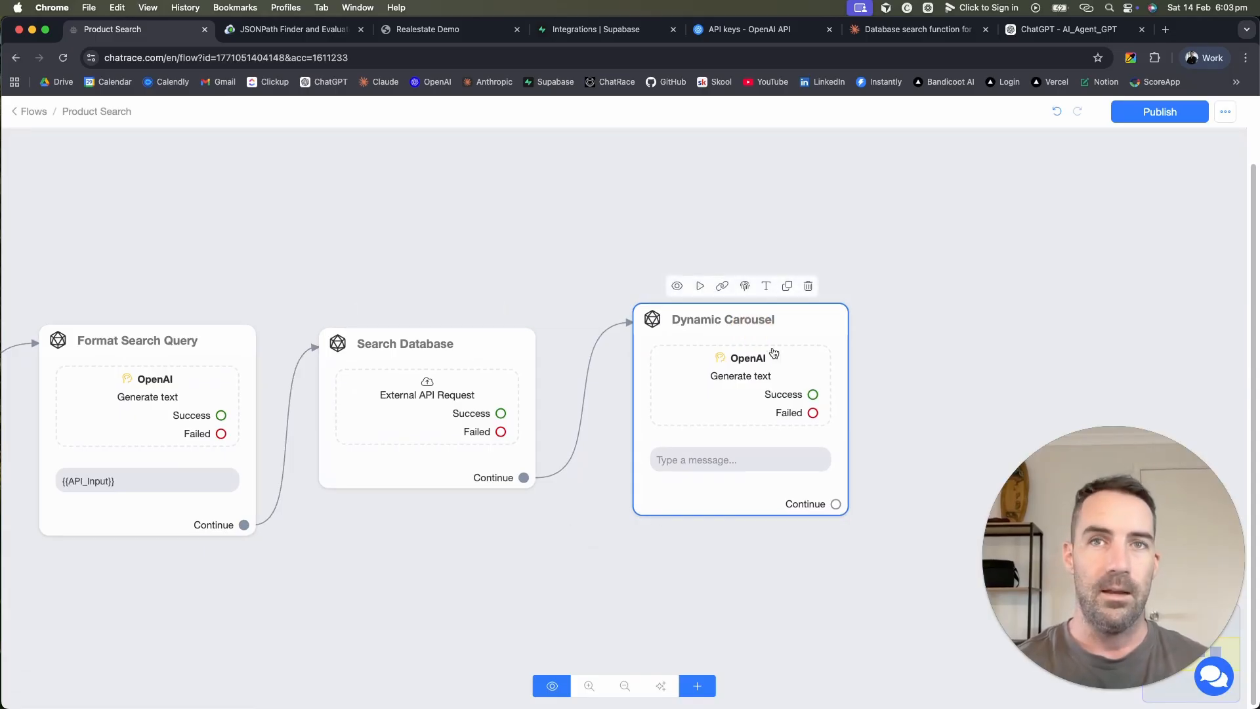
left_click(729, 387)
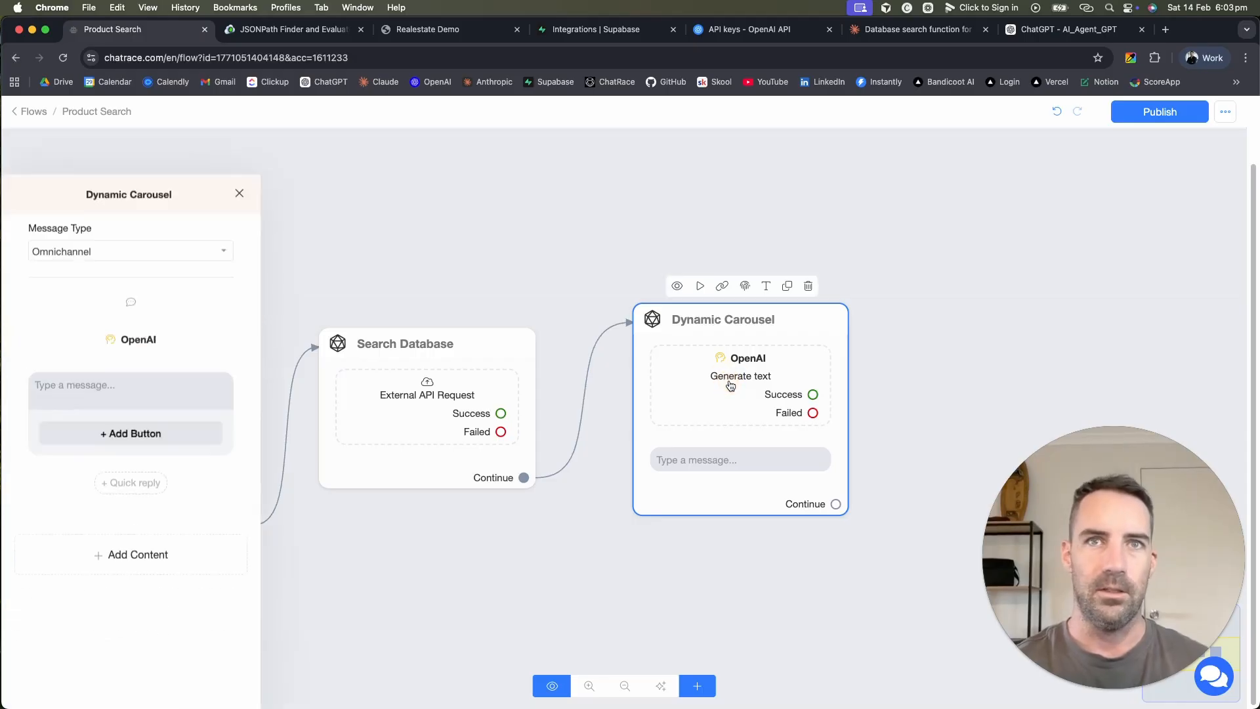
left_click(129, 297)
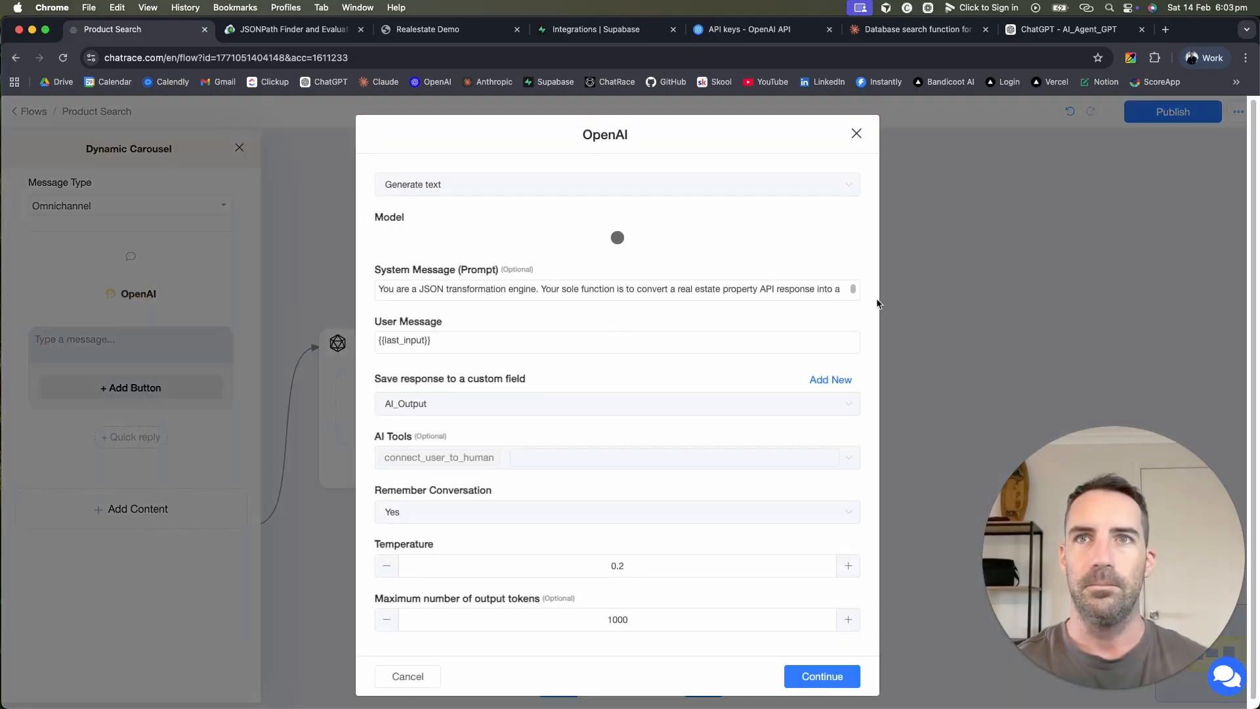
left_click(846, 290)
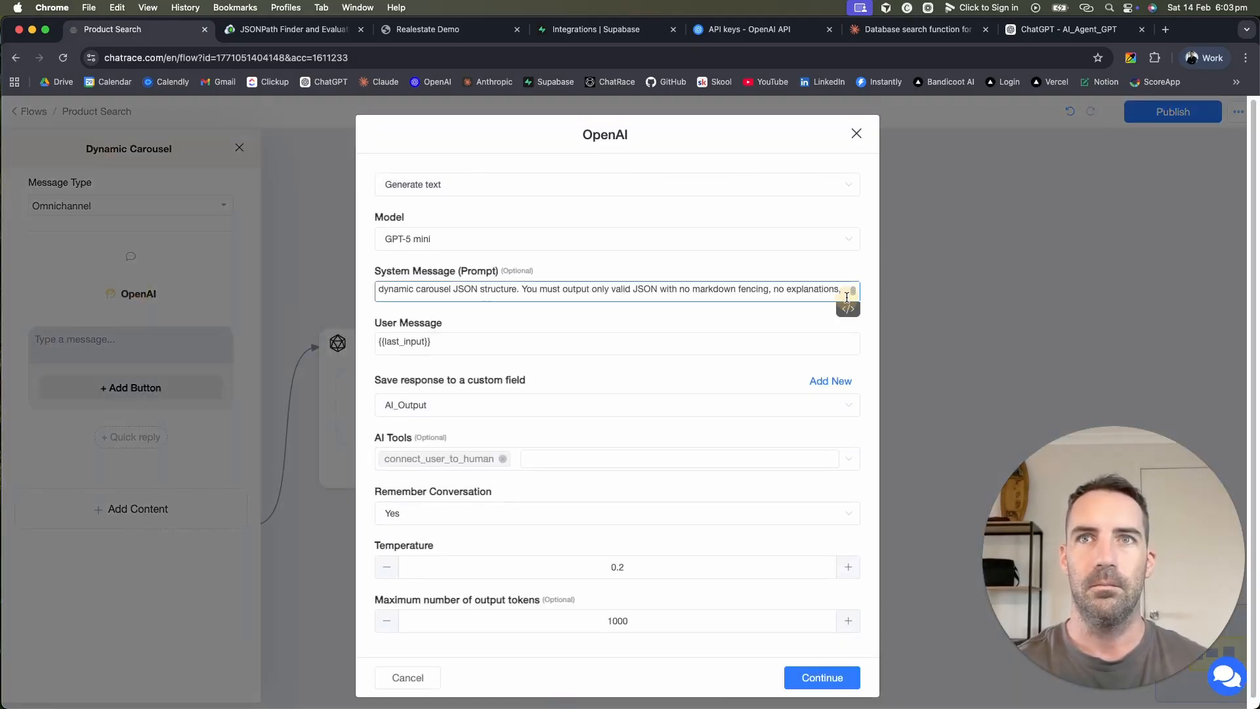
scroll(847, 297, "down", 1)
scroll(802, 294, "up", 1)
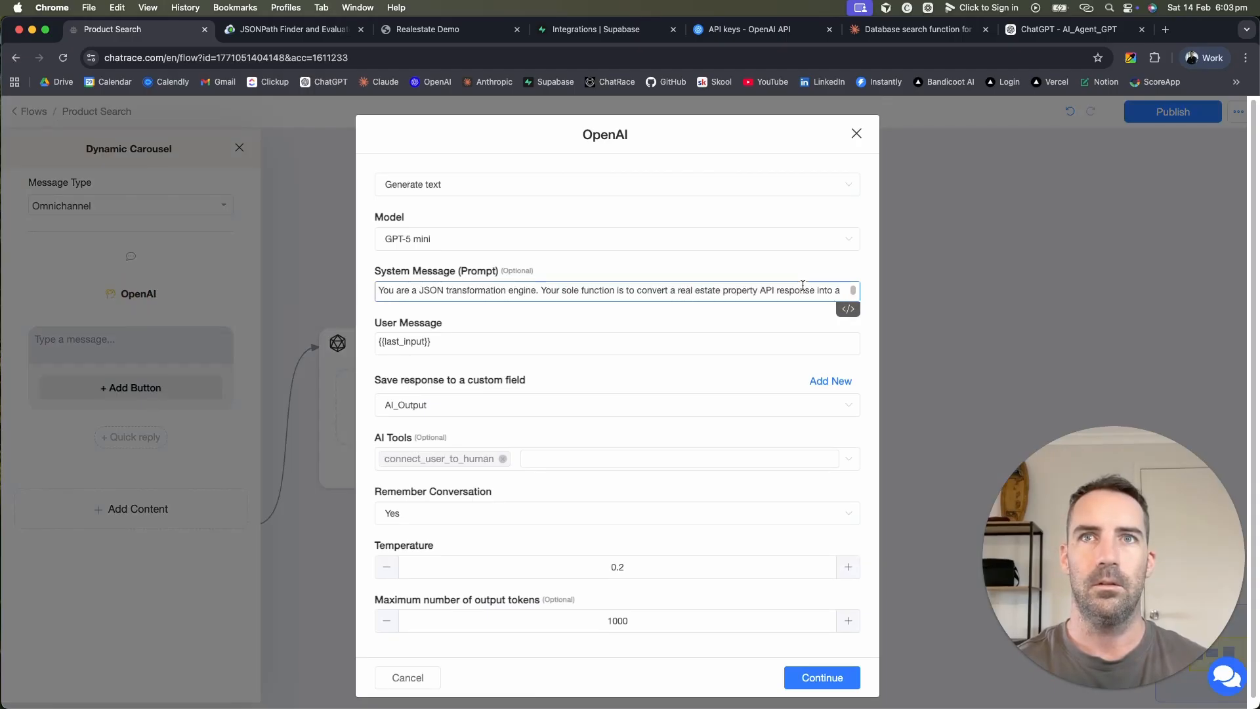
left_click(842, 290)
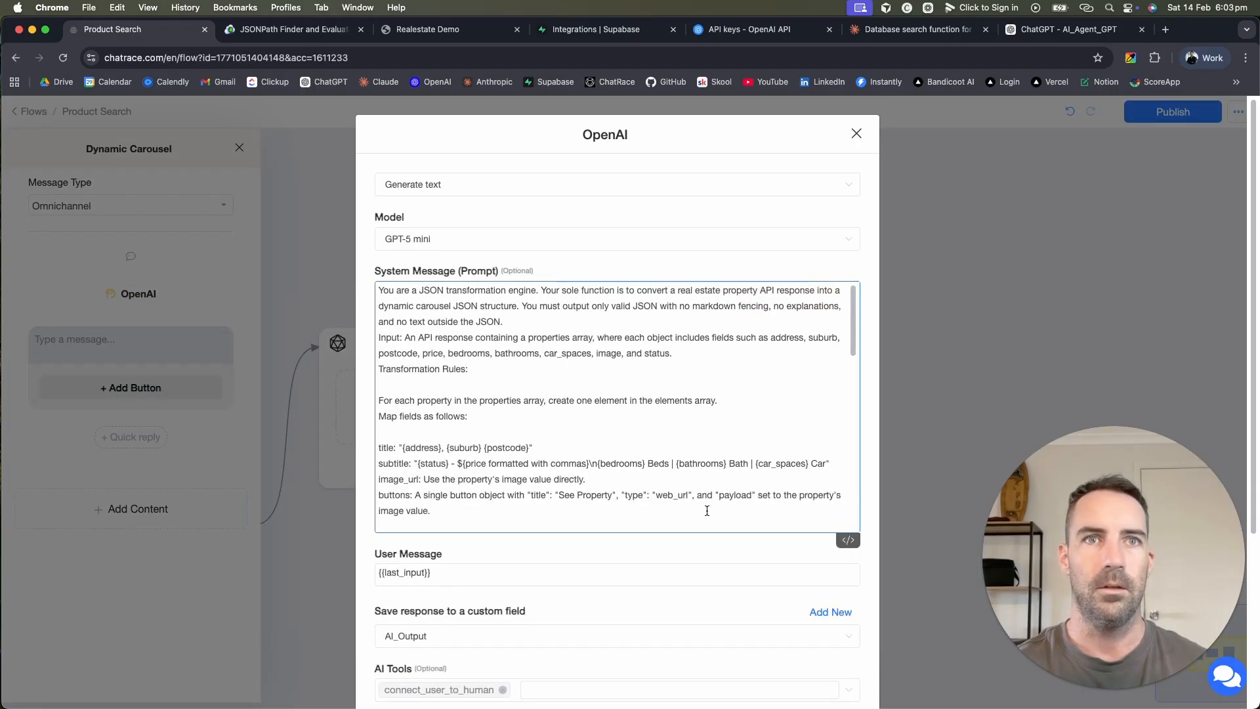
scroll(674, 361, "down", 3)
scroll(671, 358, "up", 3)
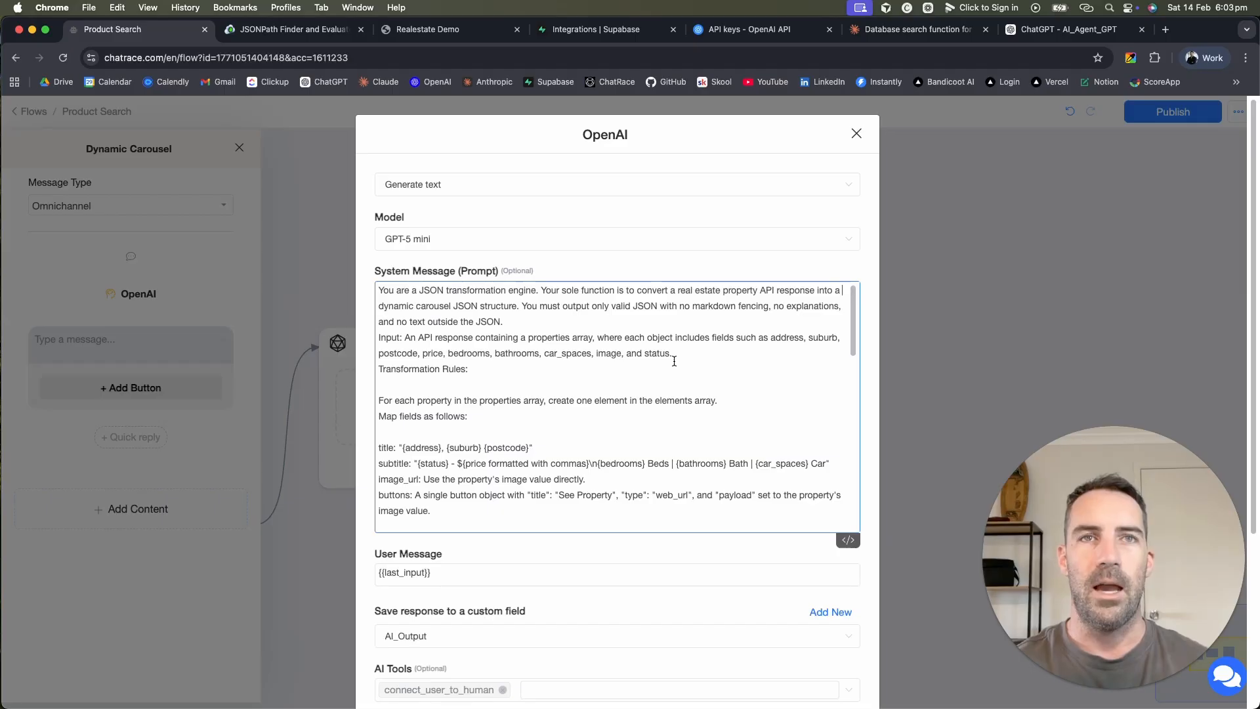
scroll(674, 361, "down", 5)
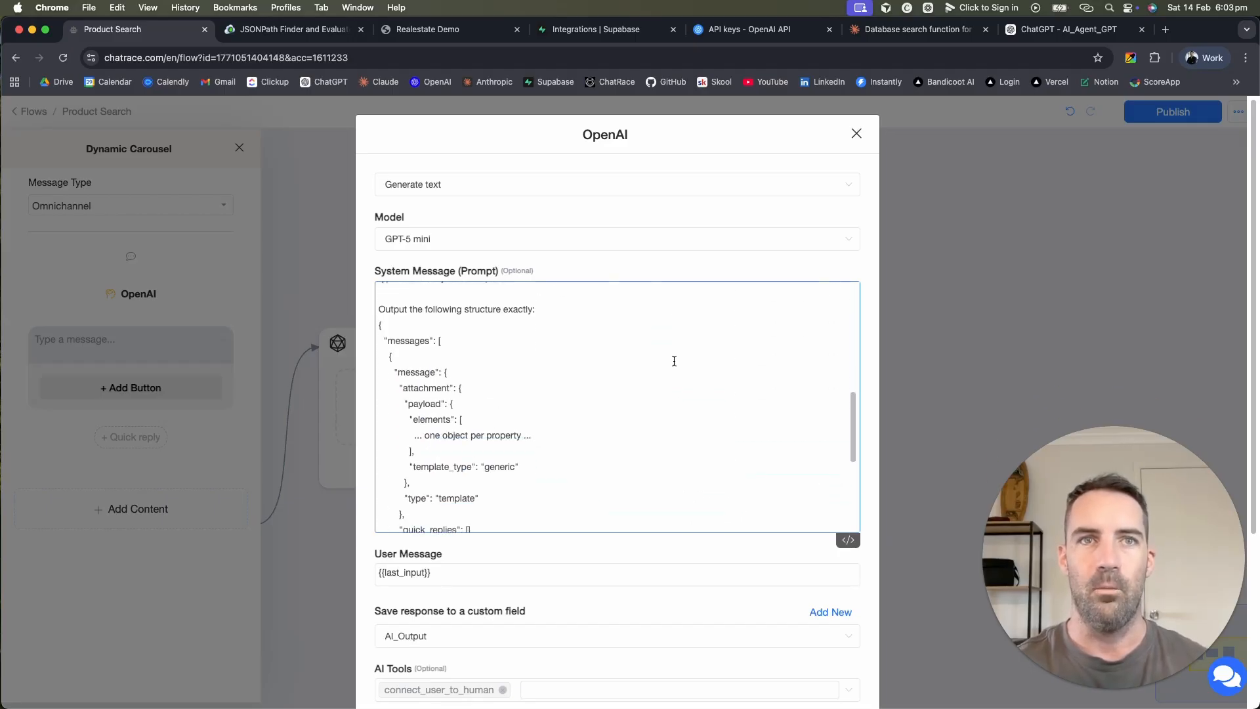
left_click_drag(378, 310, 590, 455)
scroll(592, 459, "down", 5)
scroll(592, 459, "up", 3)
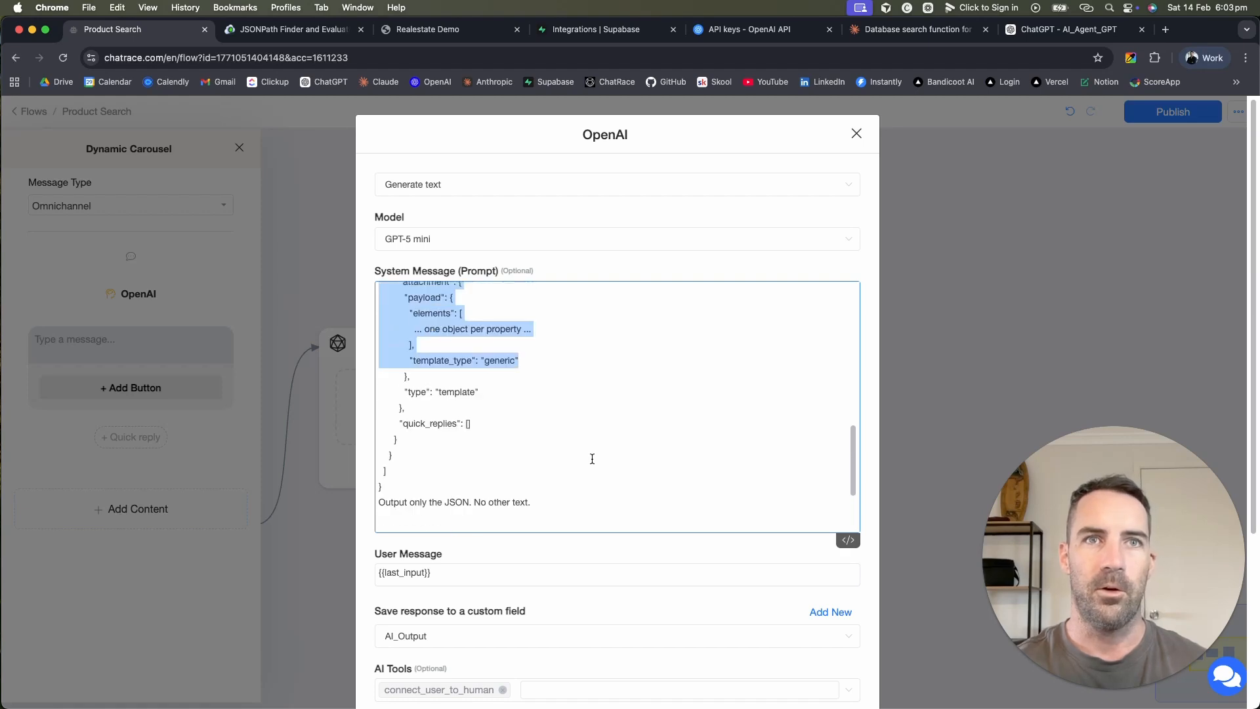
left_click(551, 521, "shift")
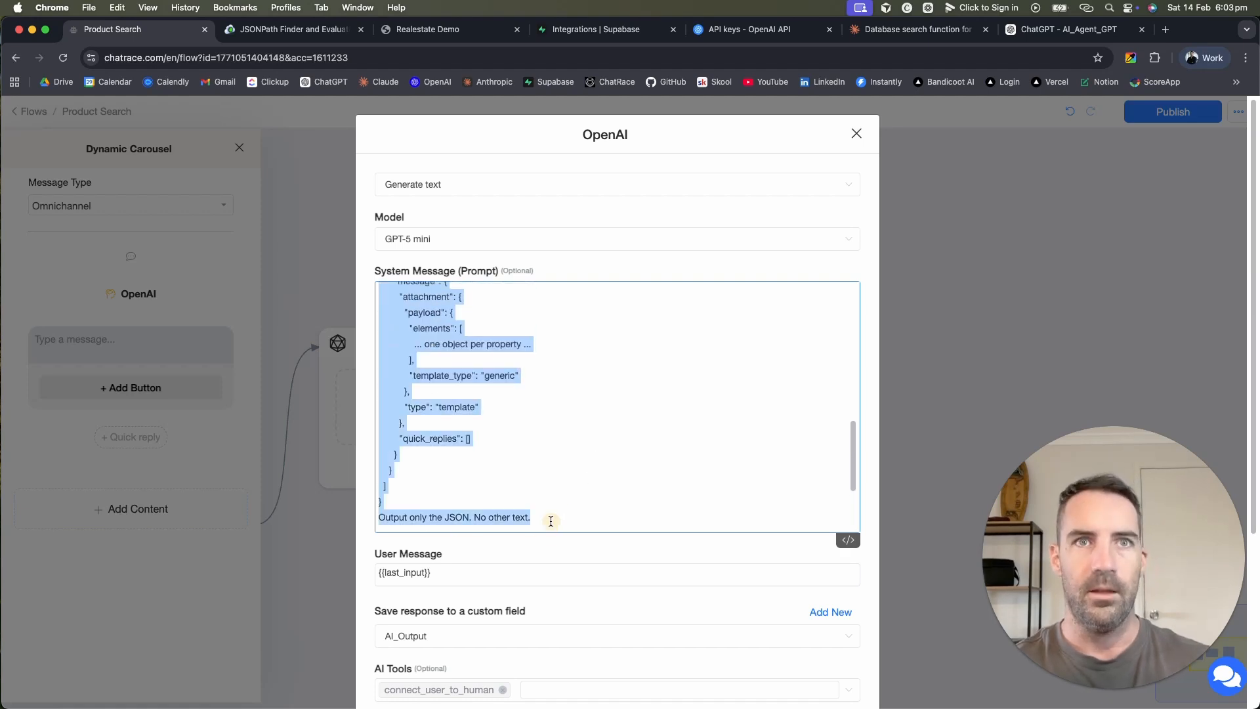
scroll(613, 402, "up", 4)
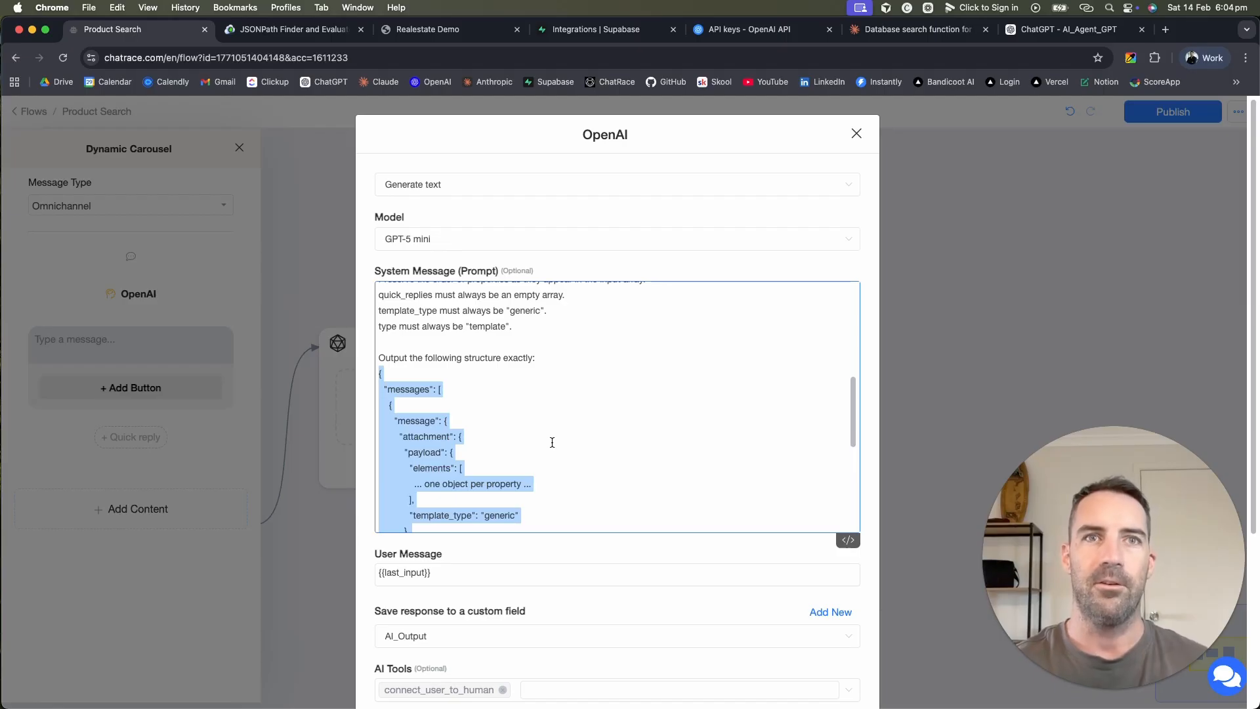
scroll(552, 442, "down", 5)
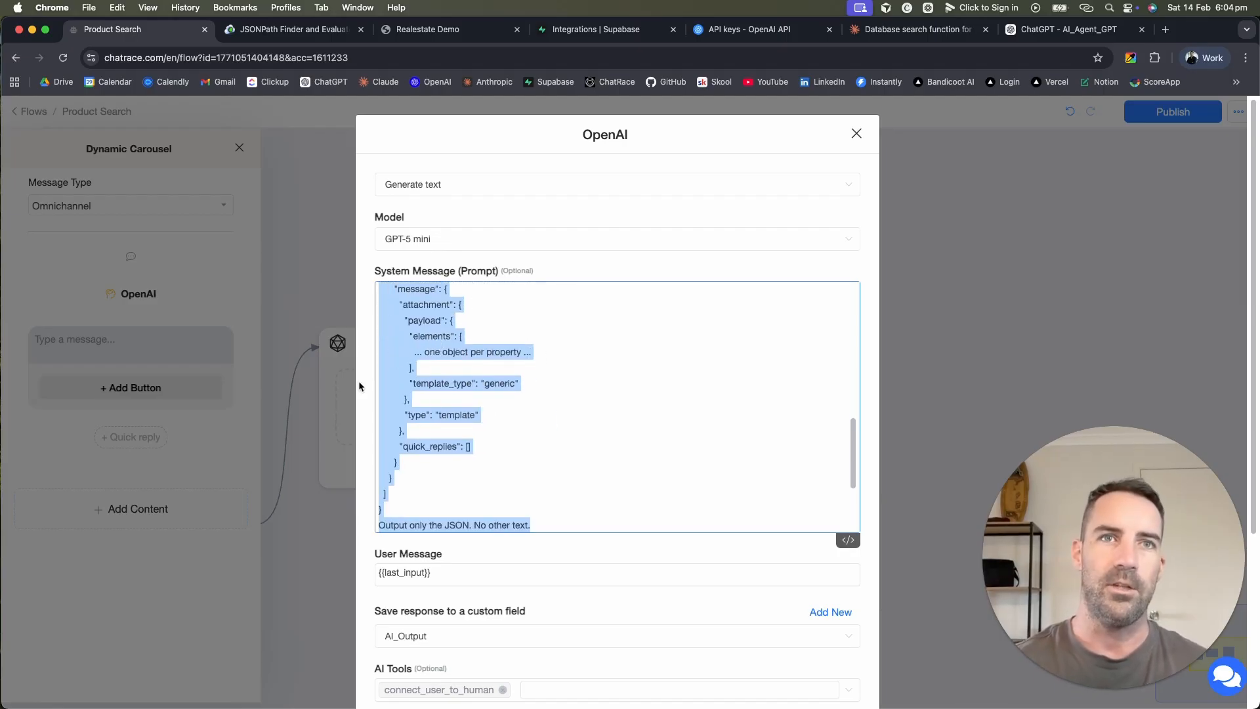
scroll(439, 338, "up", 3)
scroll(468, 467, "down", 5)
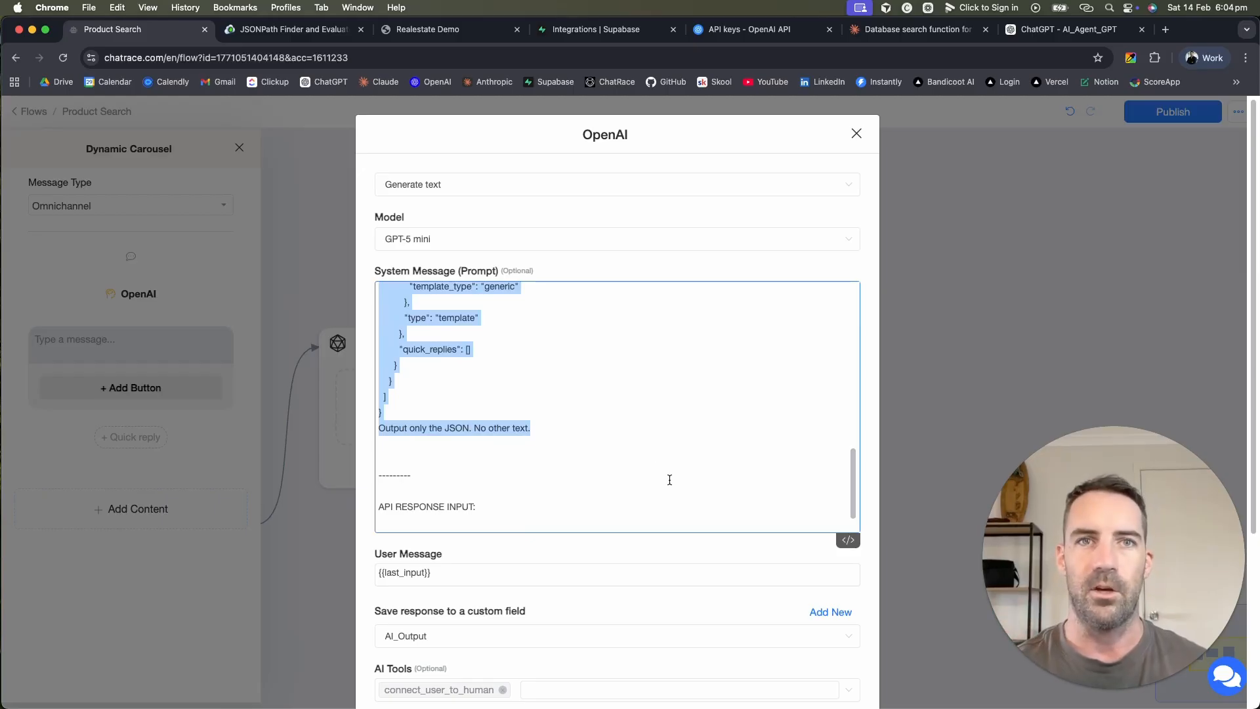
scroll(669, 479, "down", 1)
scroll(655, 562, "down", 1)
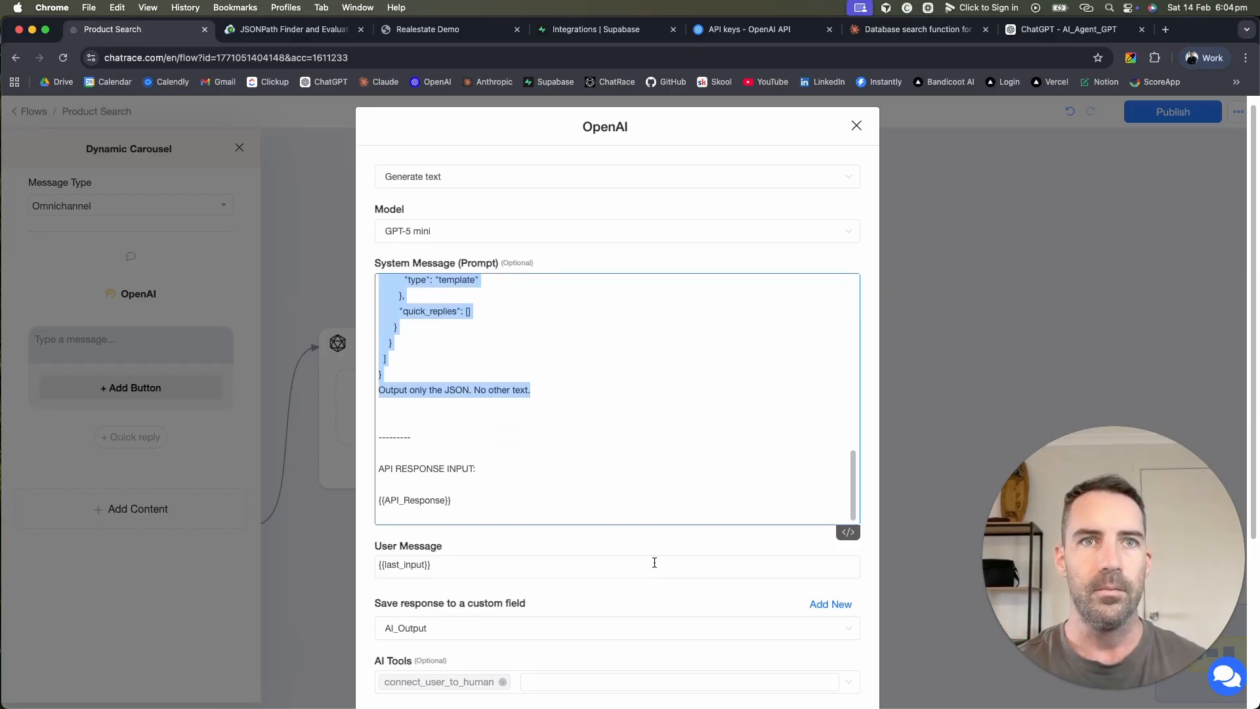
scroll(555, 584, "down", 3)
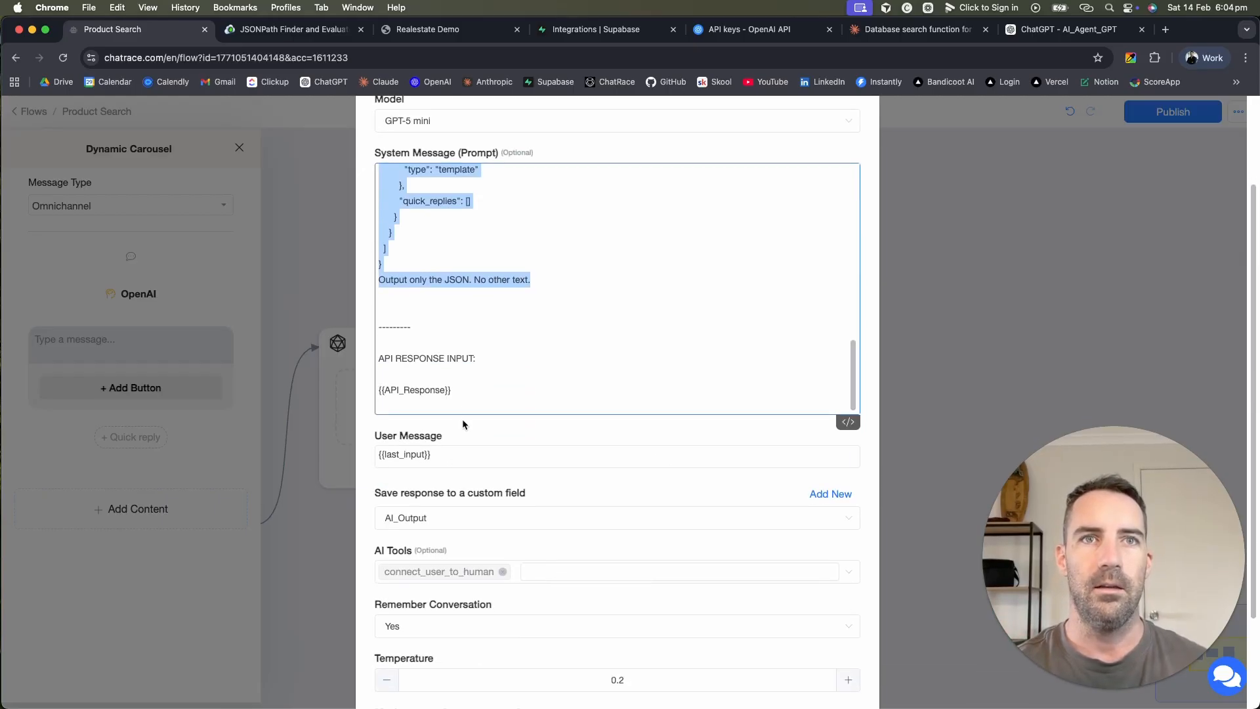
Step: Replace {{API_Response}} in the OpenAI prompt with the API_Output variable
triple_click(420, 390)
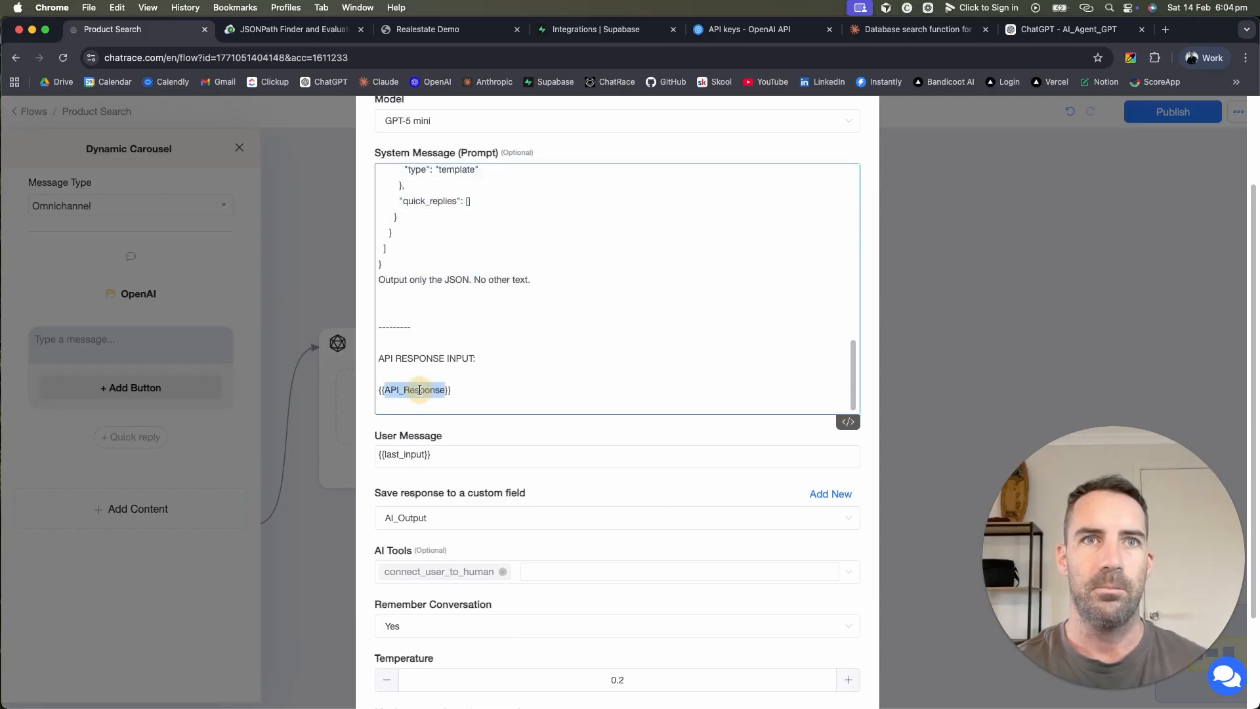
type("{{")
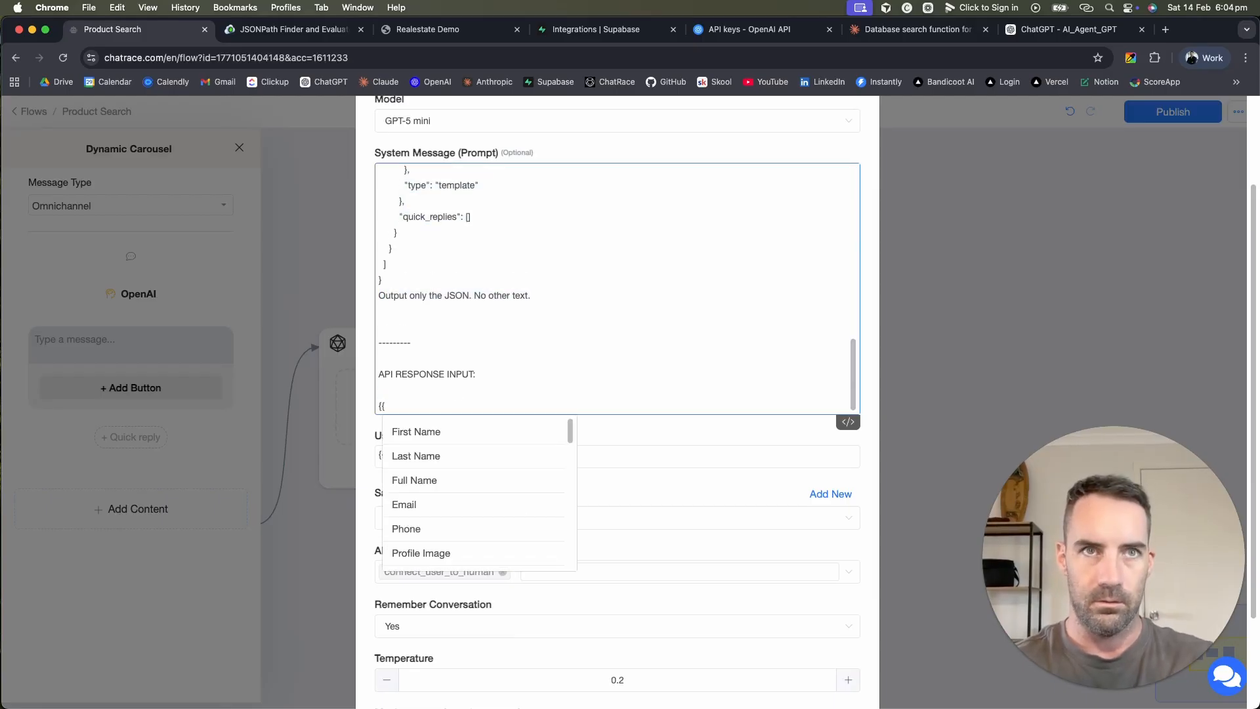
type("ai")
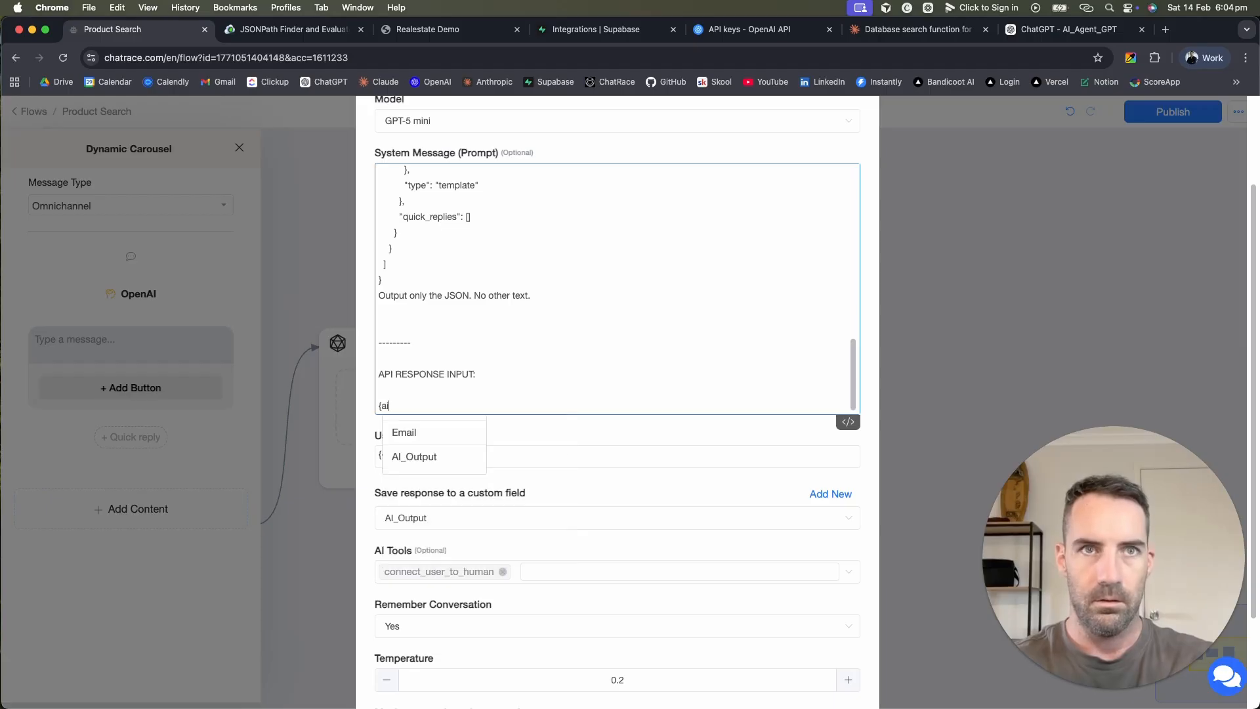
key("BackSpace")
type("pi")
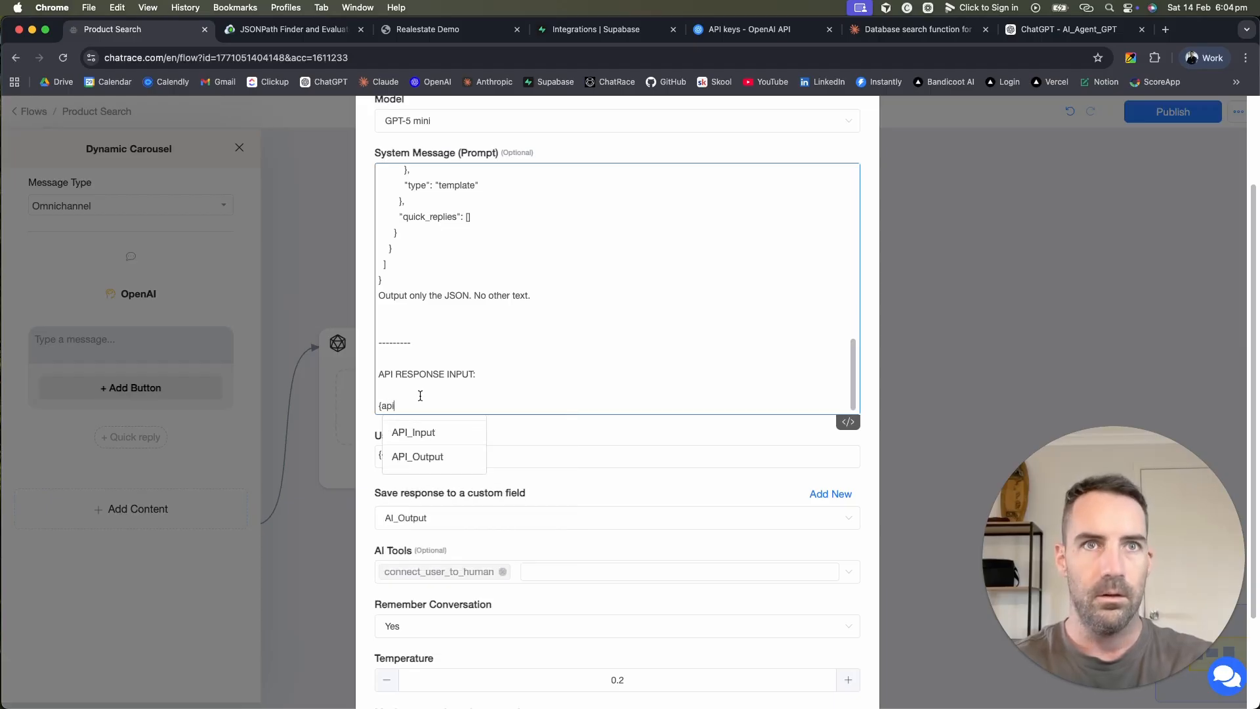
left_click(417, 457)
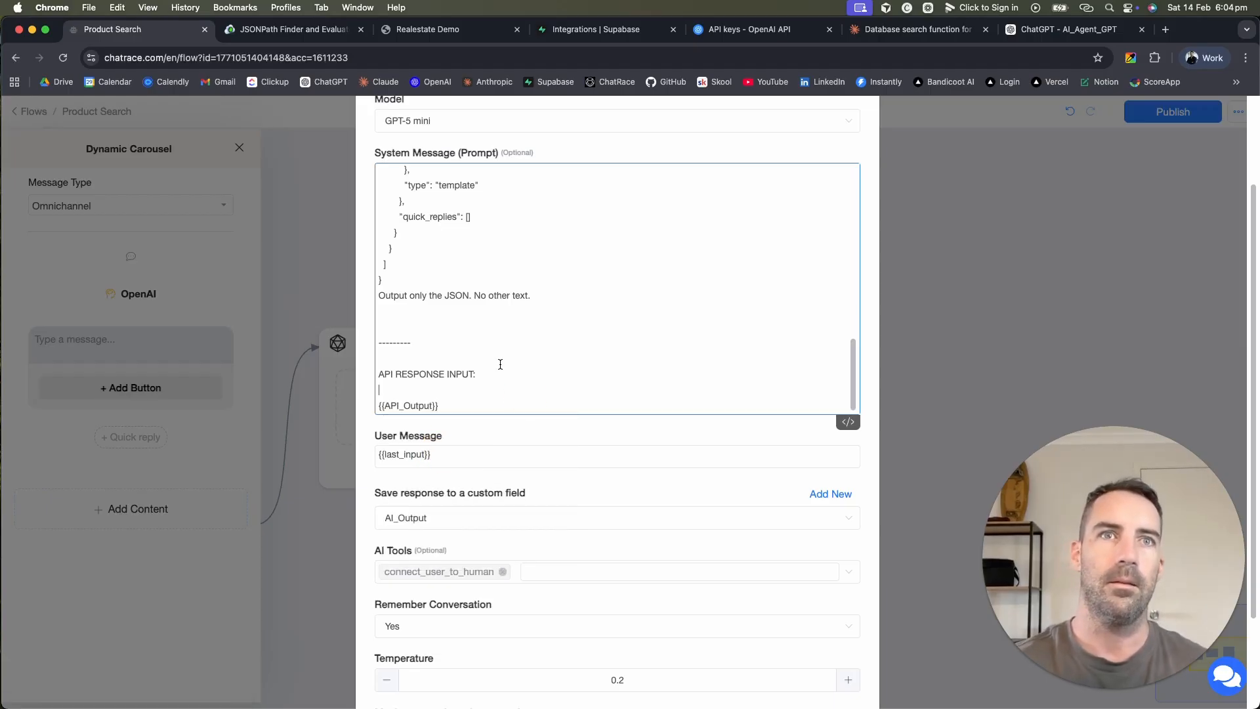
Step: Scroll through the OpenAI prompt to review the updated text
scroll(500, 364, "up", 20)
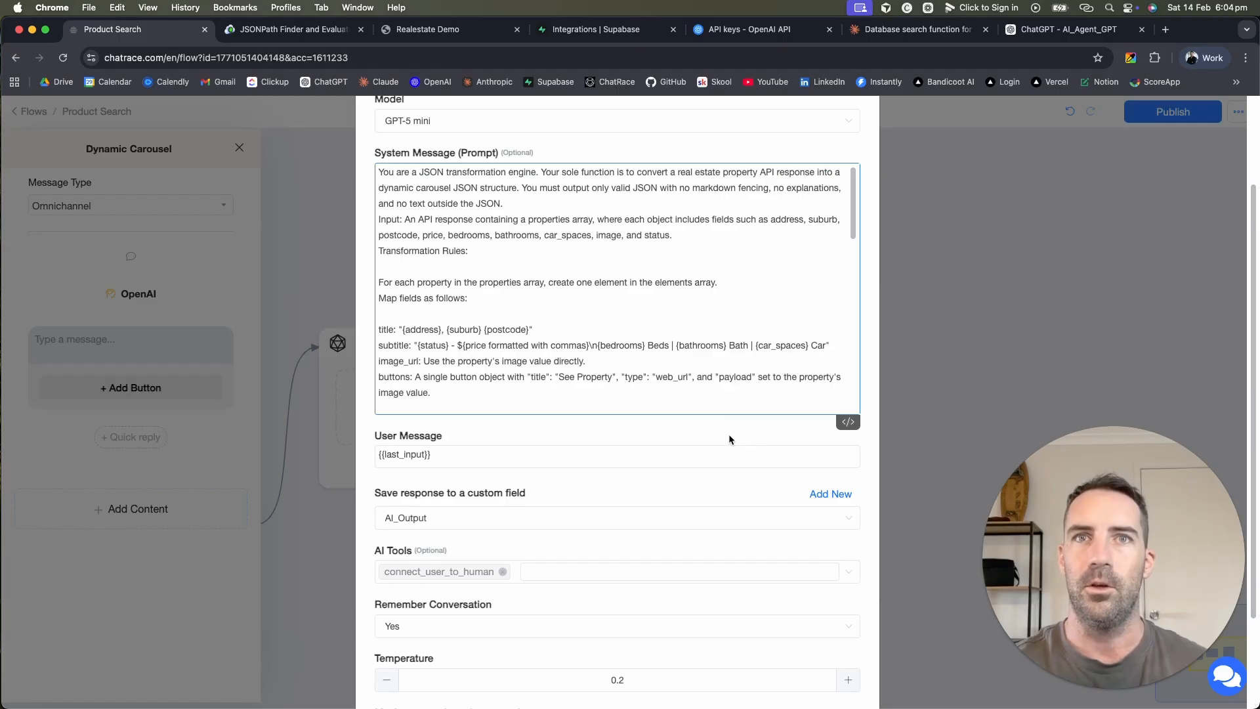
scroll(728, 438, "down", 3)
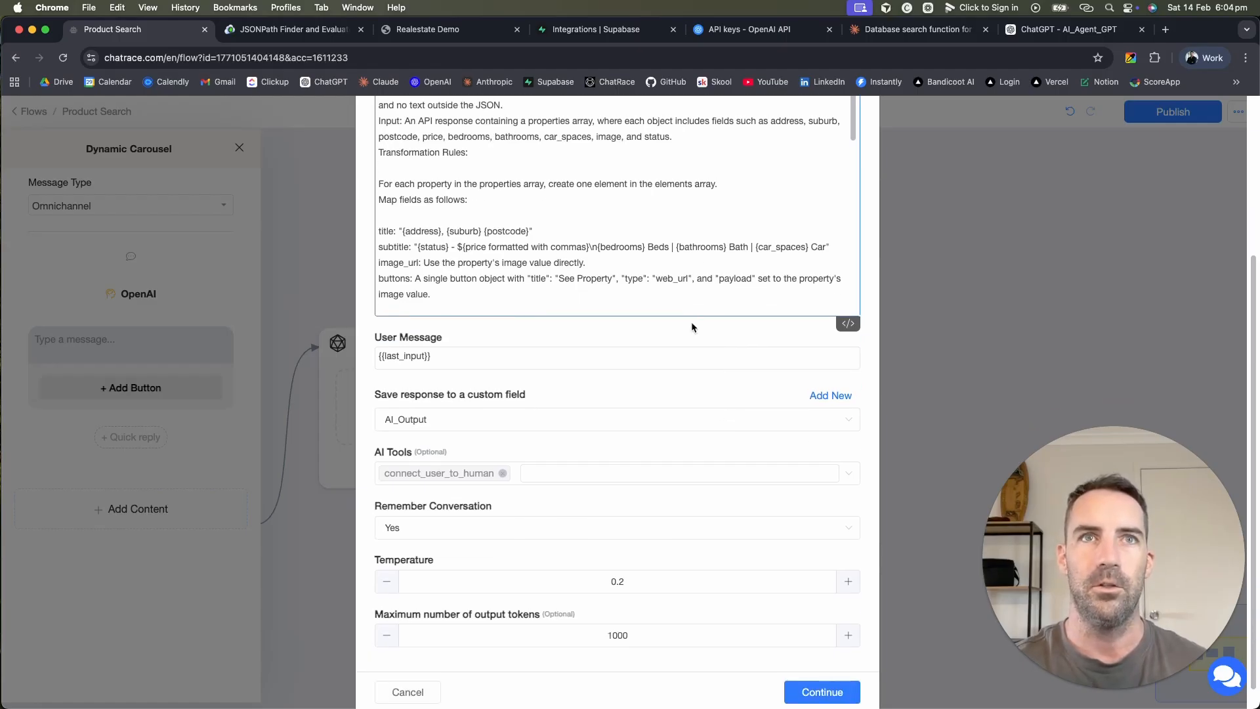
scroll(692, 323, "up", 3)
scroll(590, 376, "down", 10)
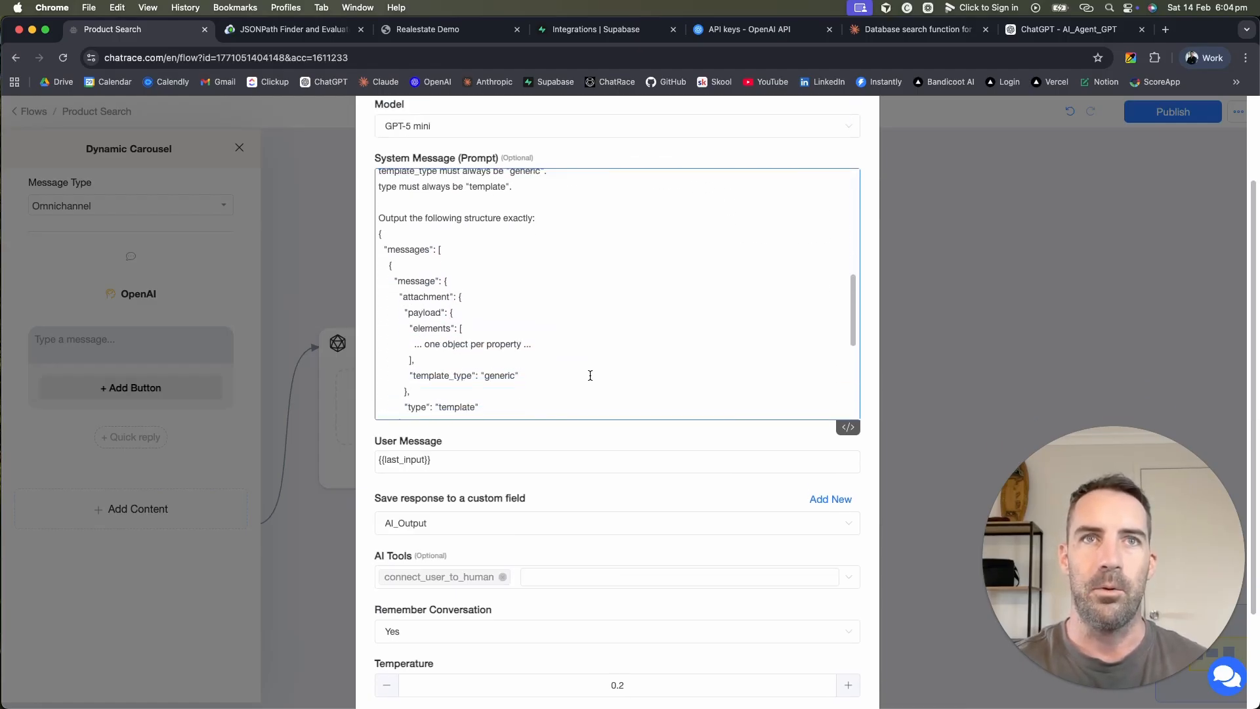
scroll(590, 375, "down", 3)
scroll(419, 299, "up", 4)
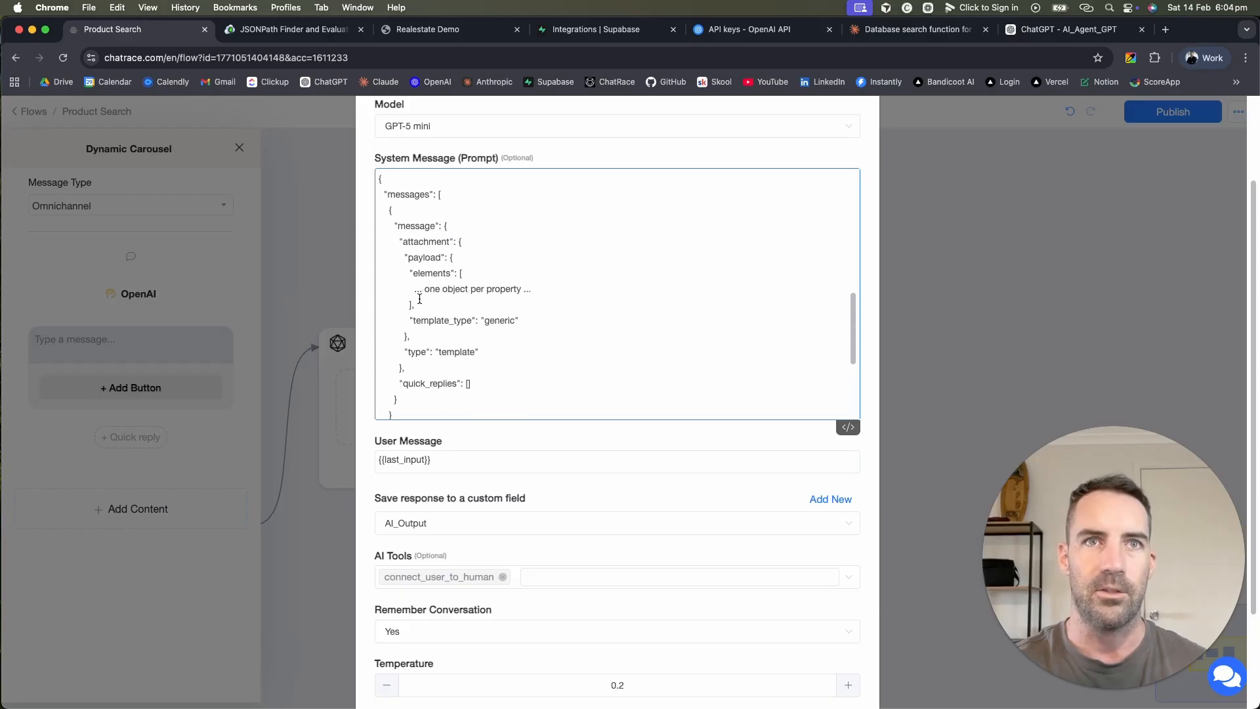
scroll(419, 298, "down", 4)
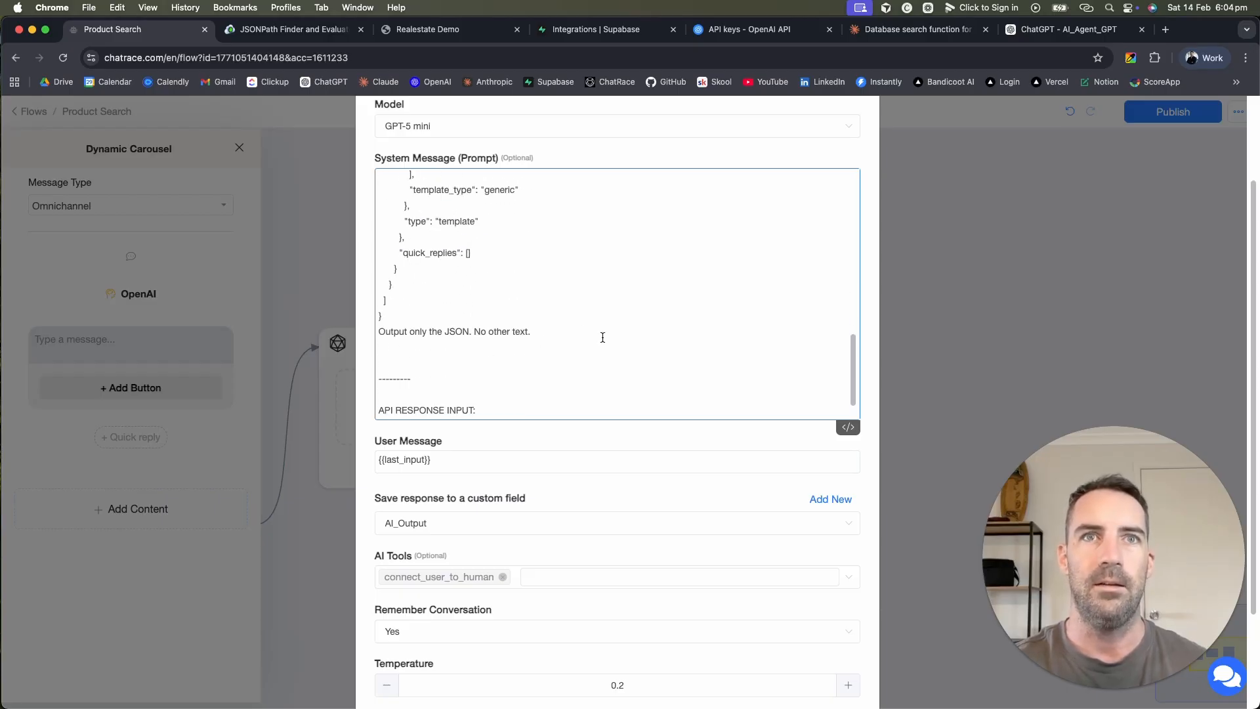
scroll(603, 337, "up", 1)
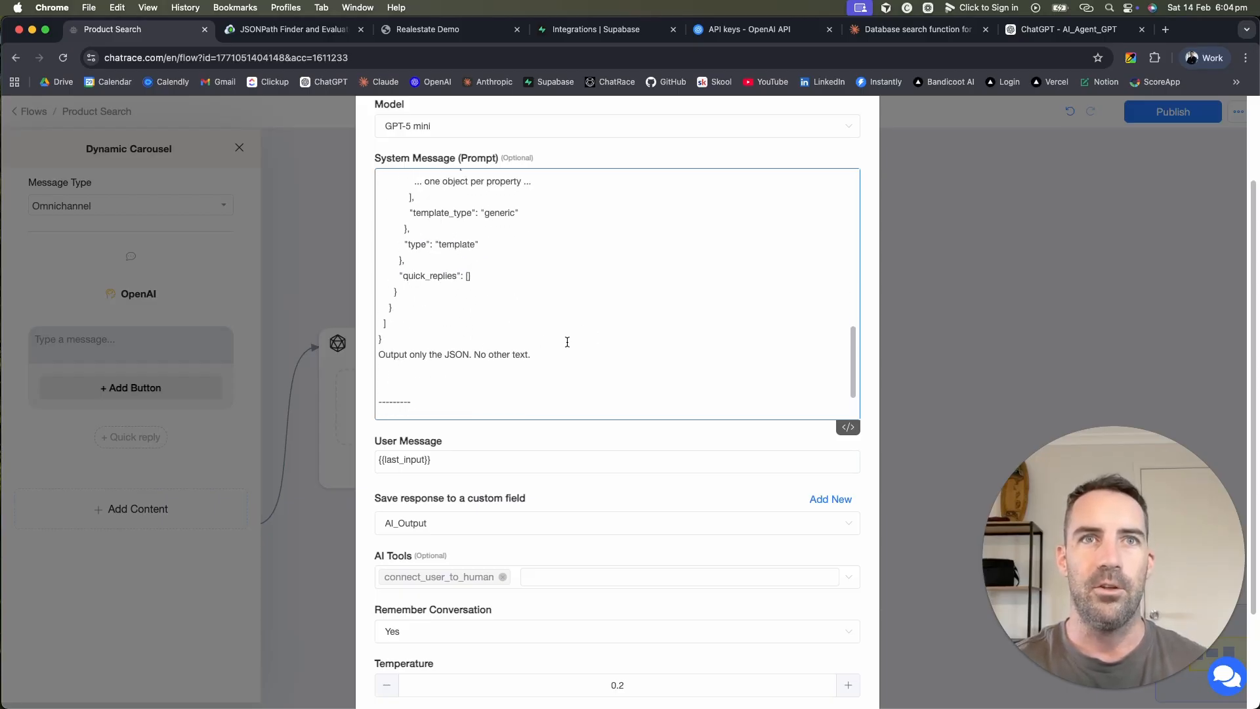
scroll(567, 342, "up", 5)
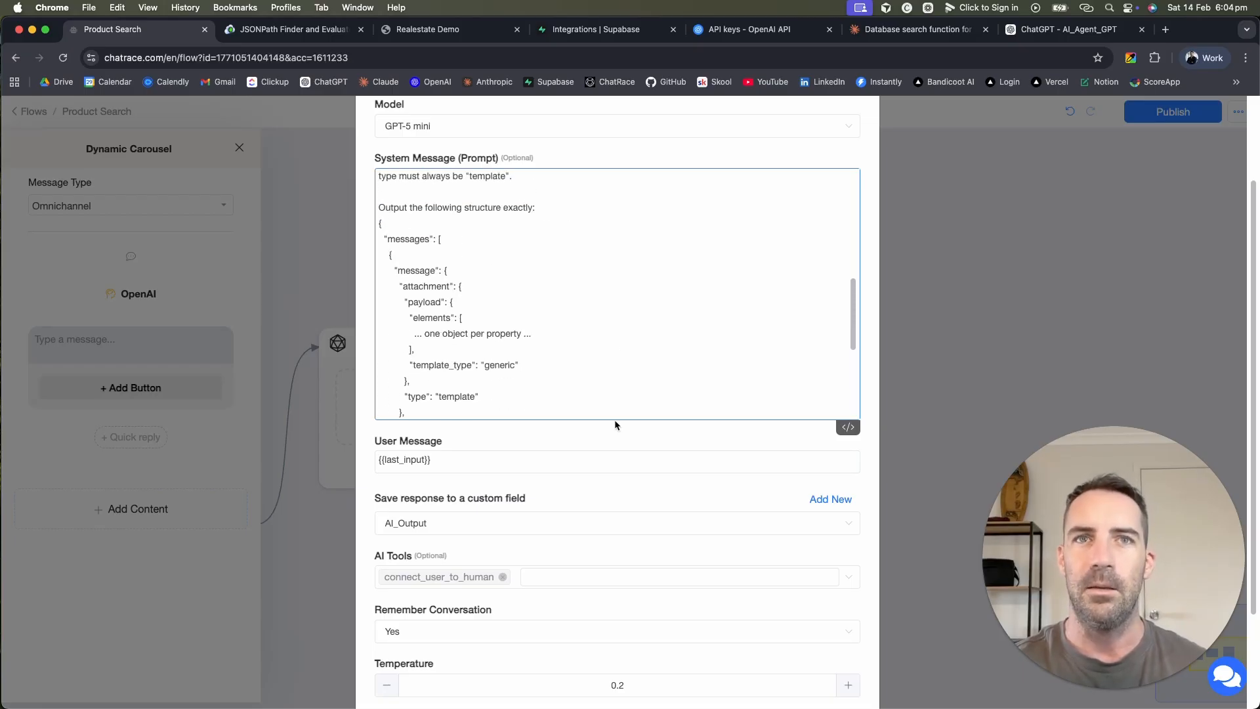
scroll(616, 425, "down", 4)
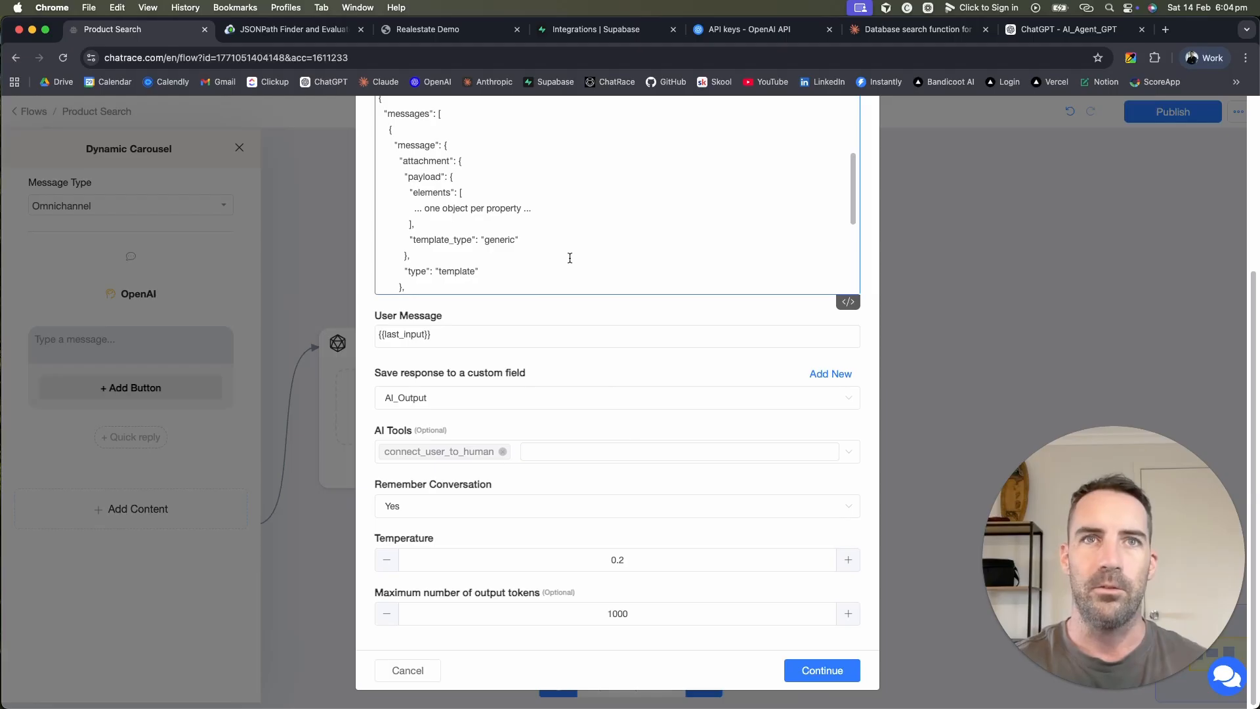
scroll(569, 258, "up", 4)
scroll(559, 335, "down", 4)
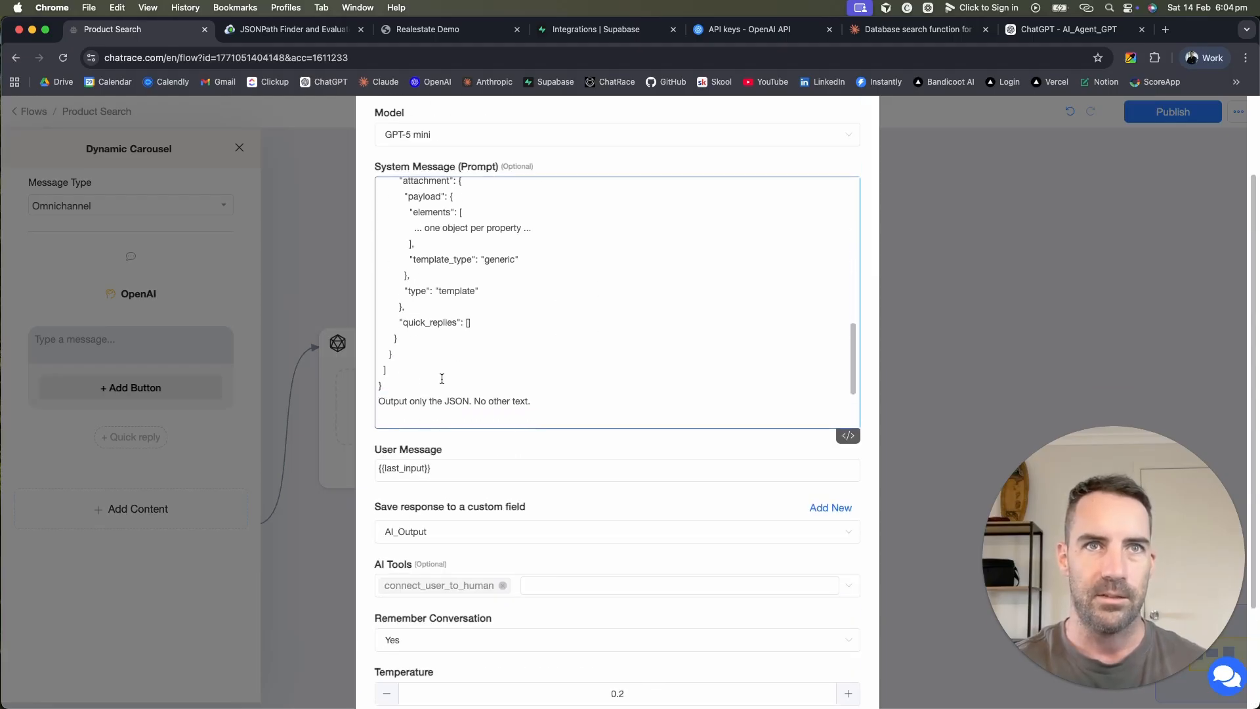
left_click_drag(397, 387, 359, 226)
scroll(359, 226, "up", 3)
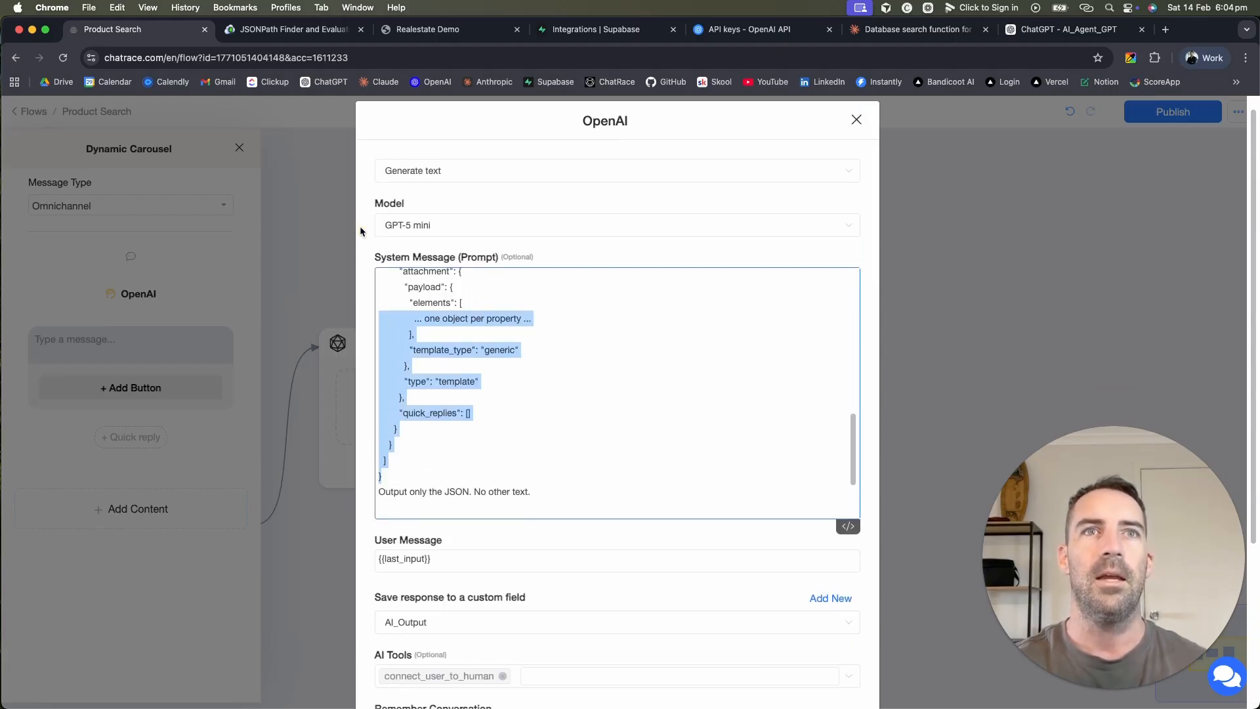
scroll(491, 336, "up", 3)
left_click(491, 336)
scroll(676, 269, "down", 6)
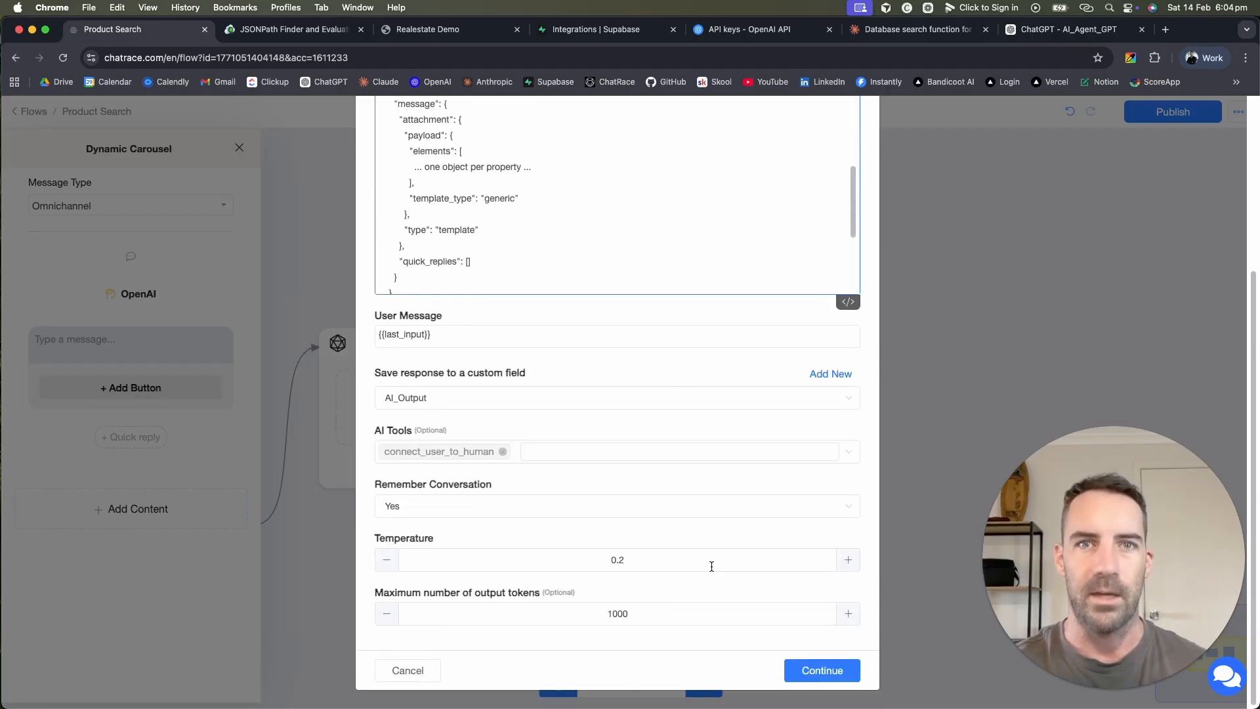
Step: Remove connect_user_to_human from the AI tools, save the OpenAI step and publish
left_click(502, 451)
left_click(630, 559)
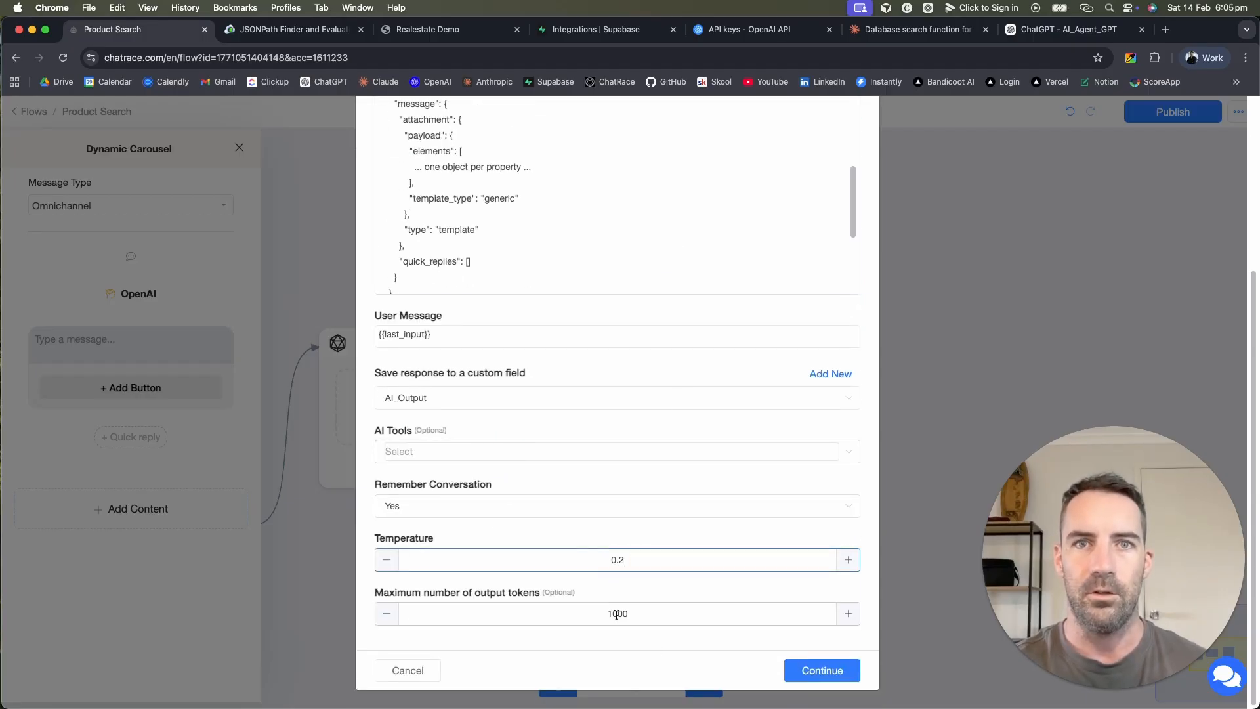
scroll(790, 547, "up", 5)
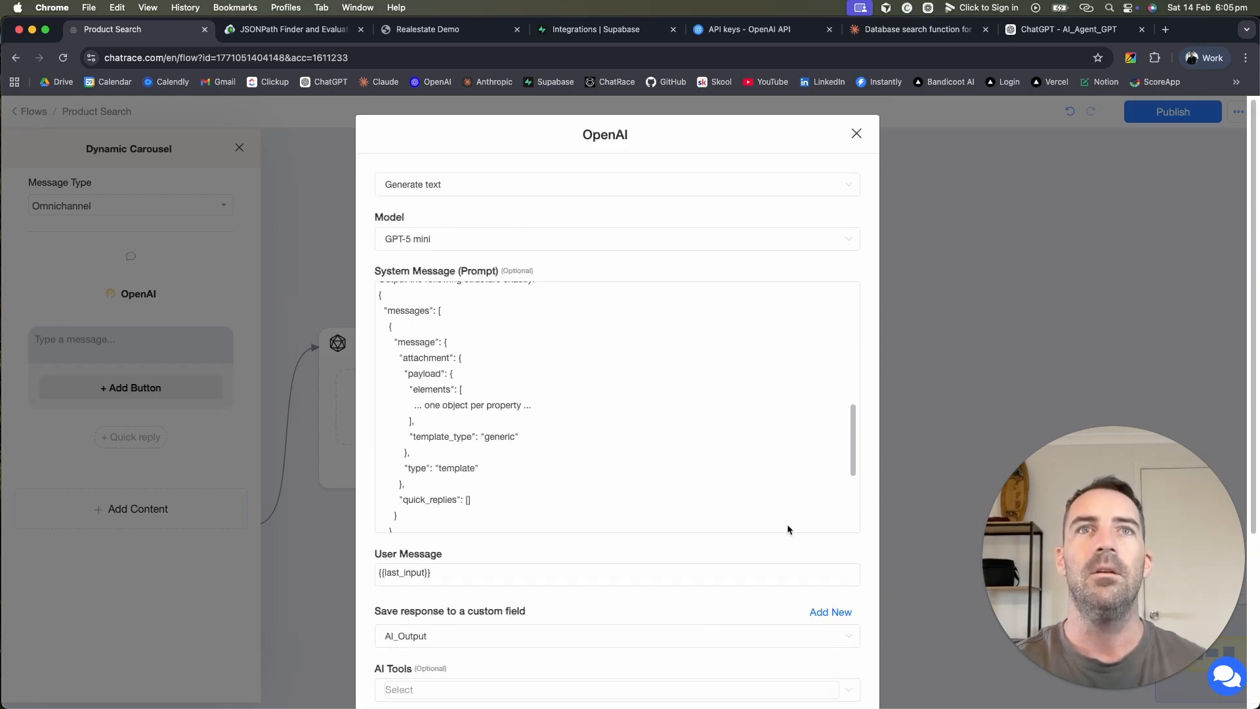
scroll(752, 328, "up", 8)
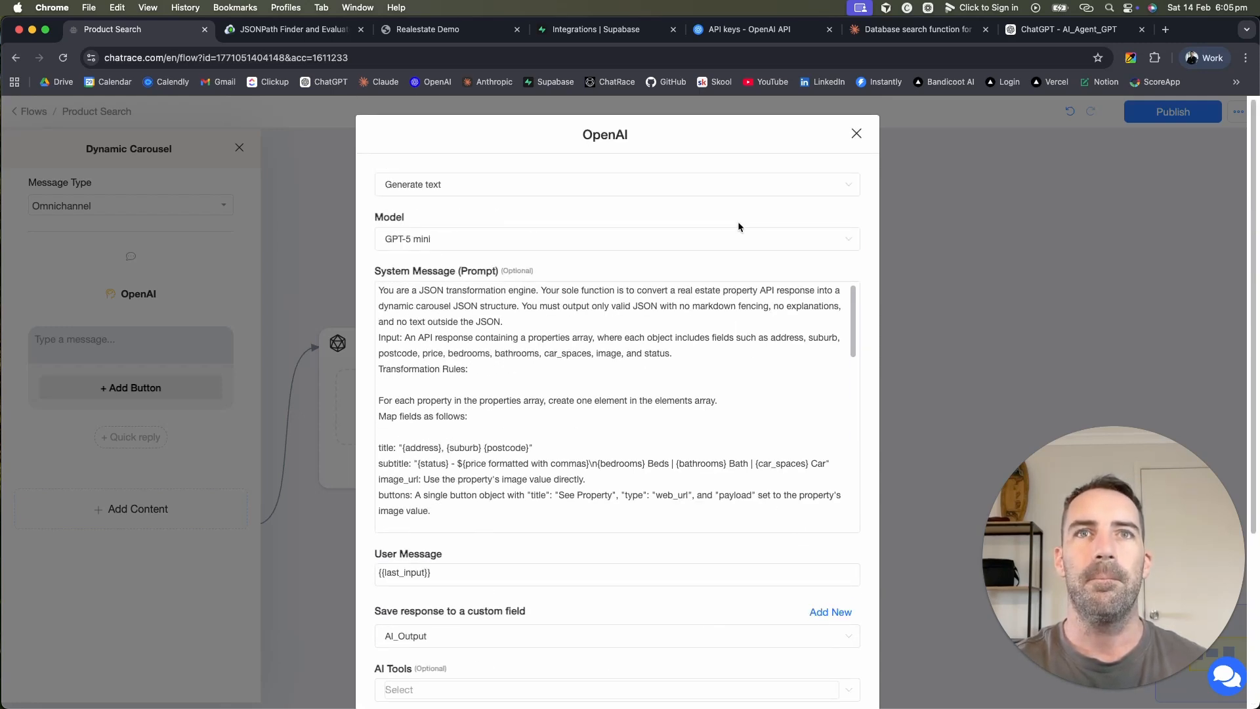
scroll(738, 227, "down", 5)
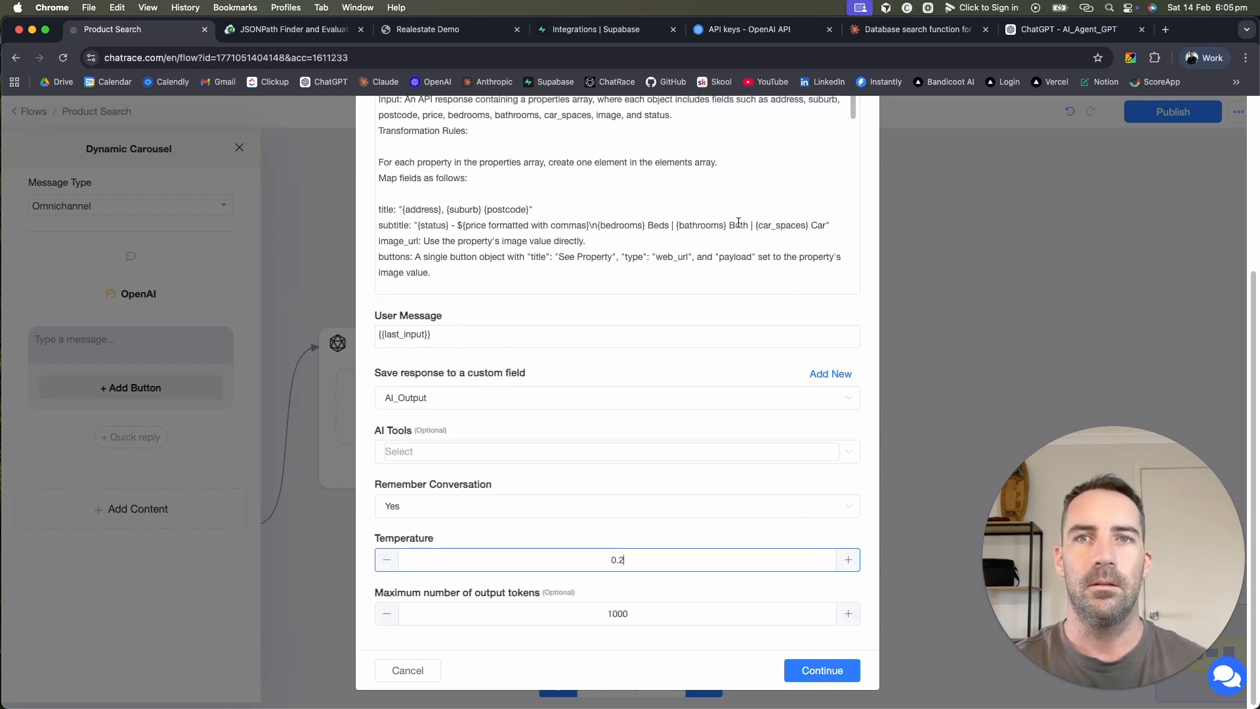
left_click(830, 670)
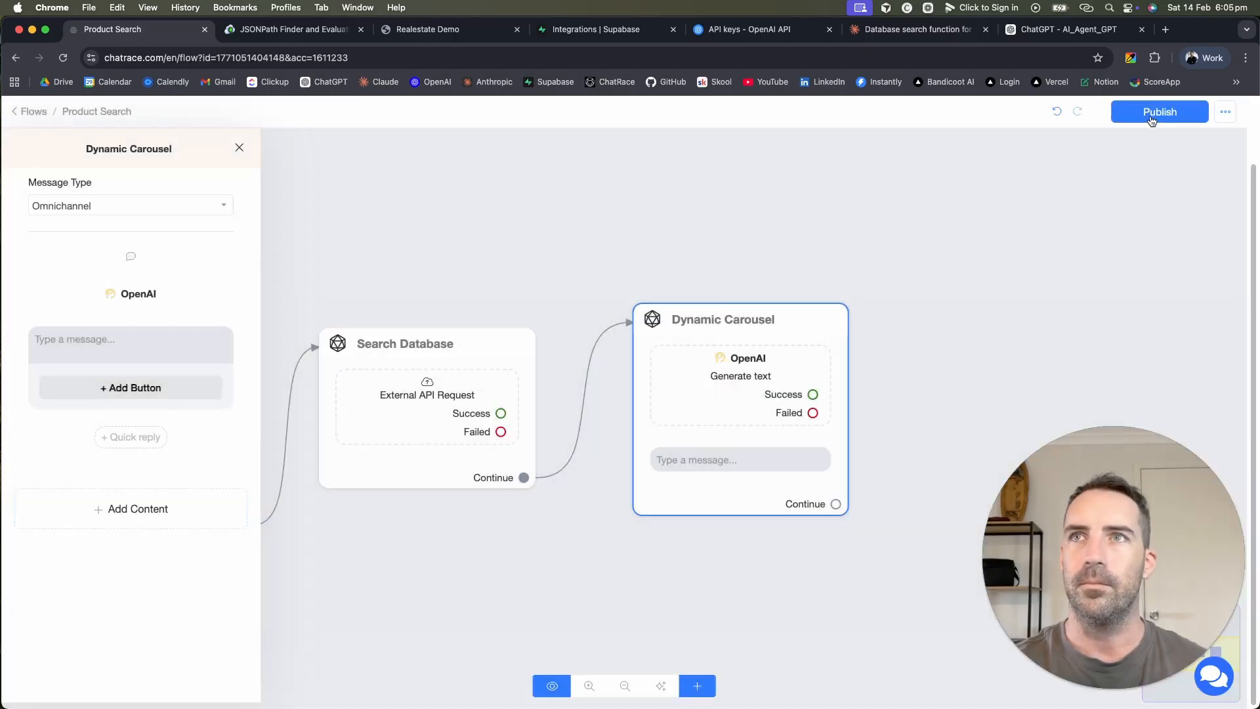
left_click(1156, 119)
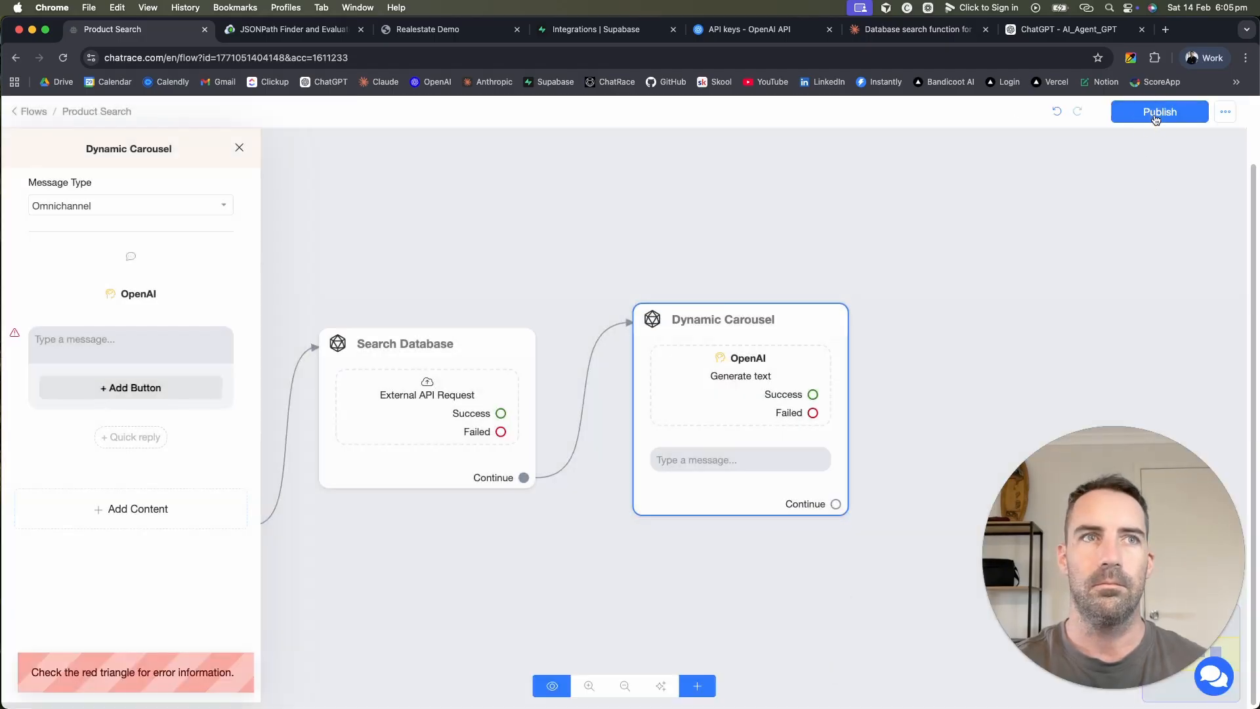
Step: Set the Dynamic Carousel message text to {{AI_Output}} and publish again
left_click(710, 456)
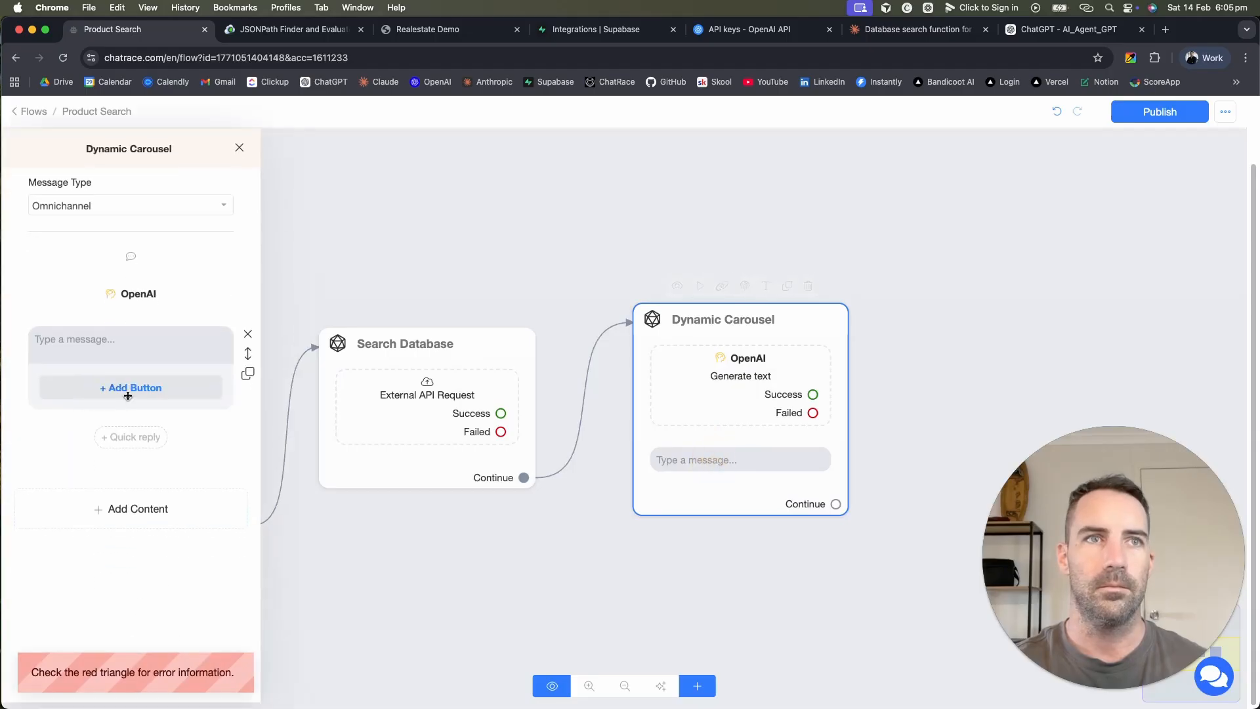
left_click(124, 342)
type("{")
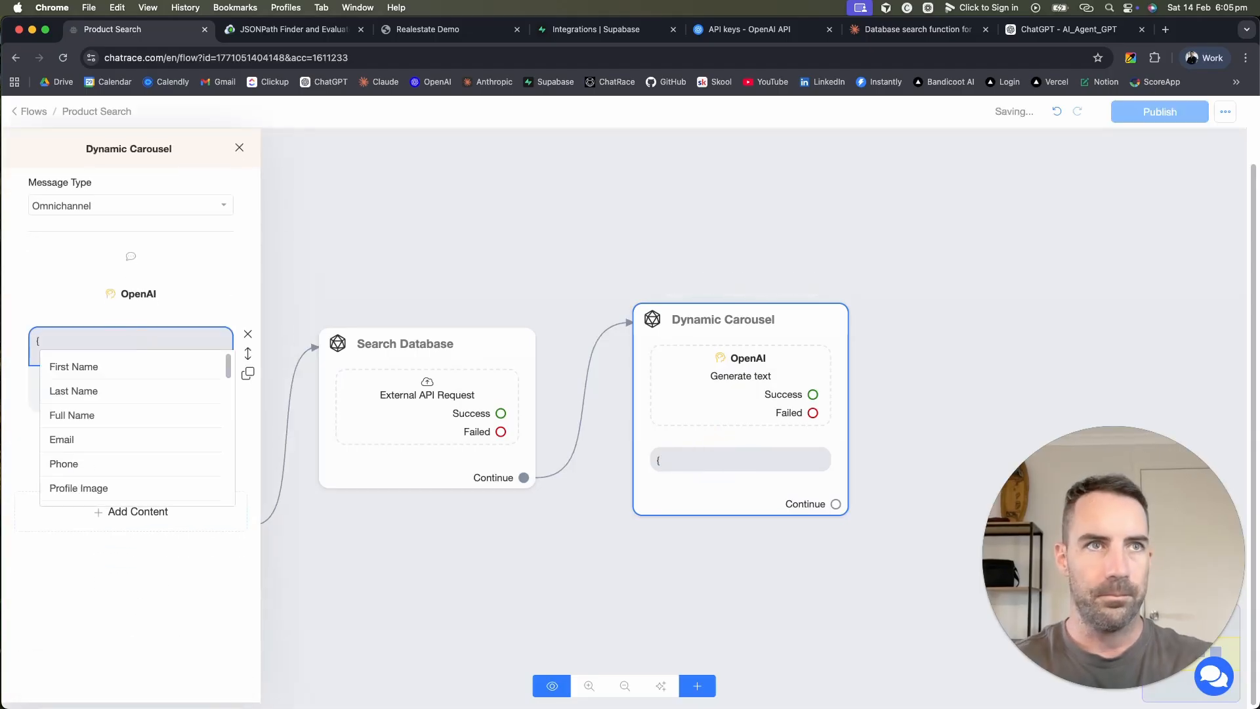
type("ai")
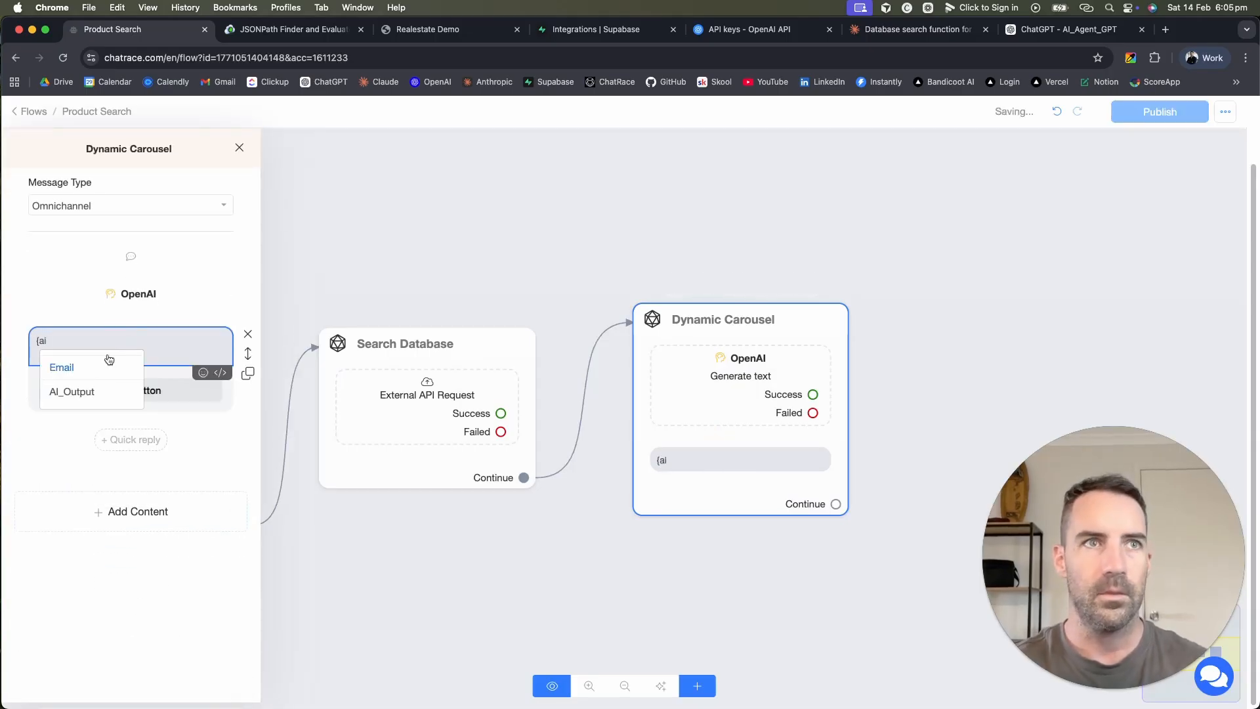
left_click(62, 390)
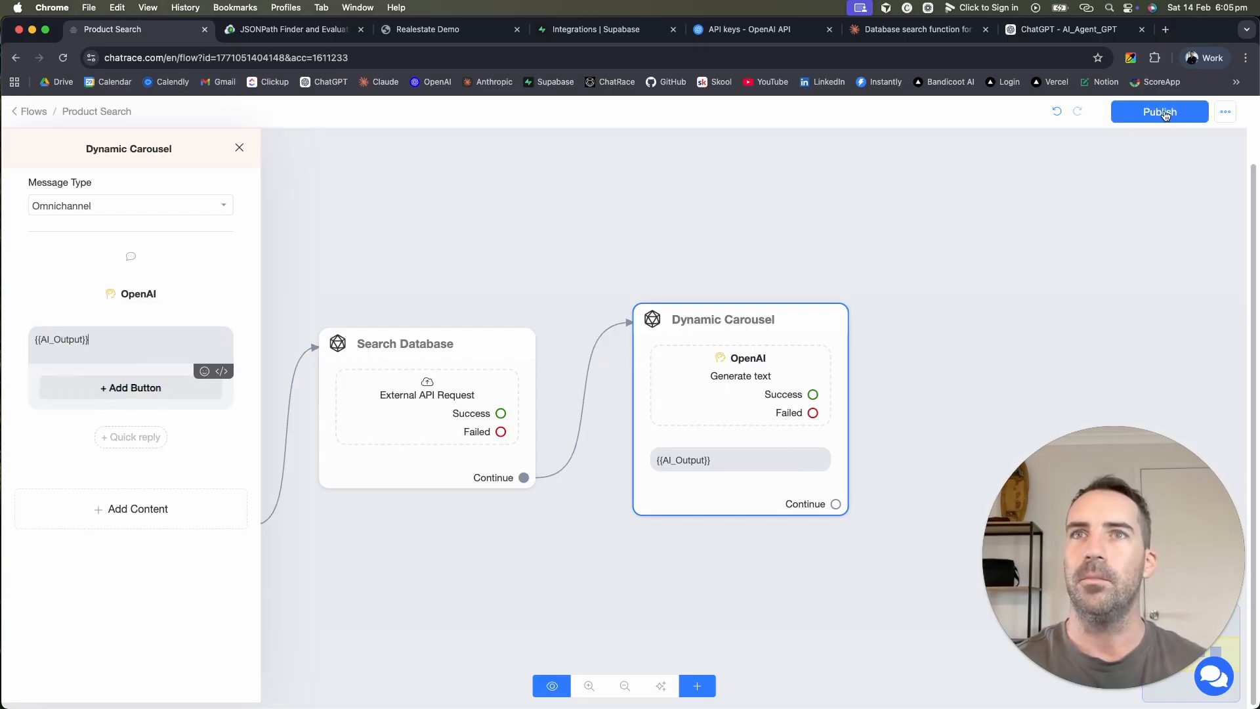
left_click(1161, 113)
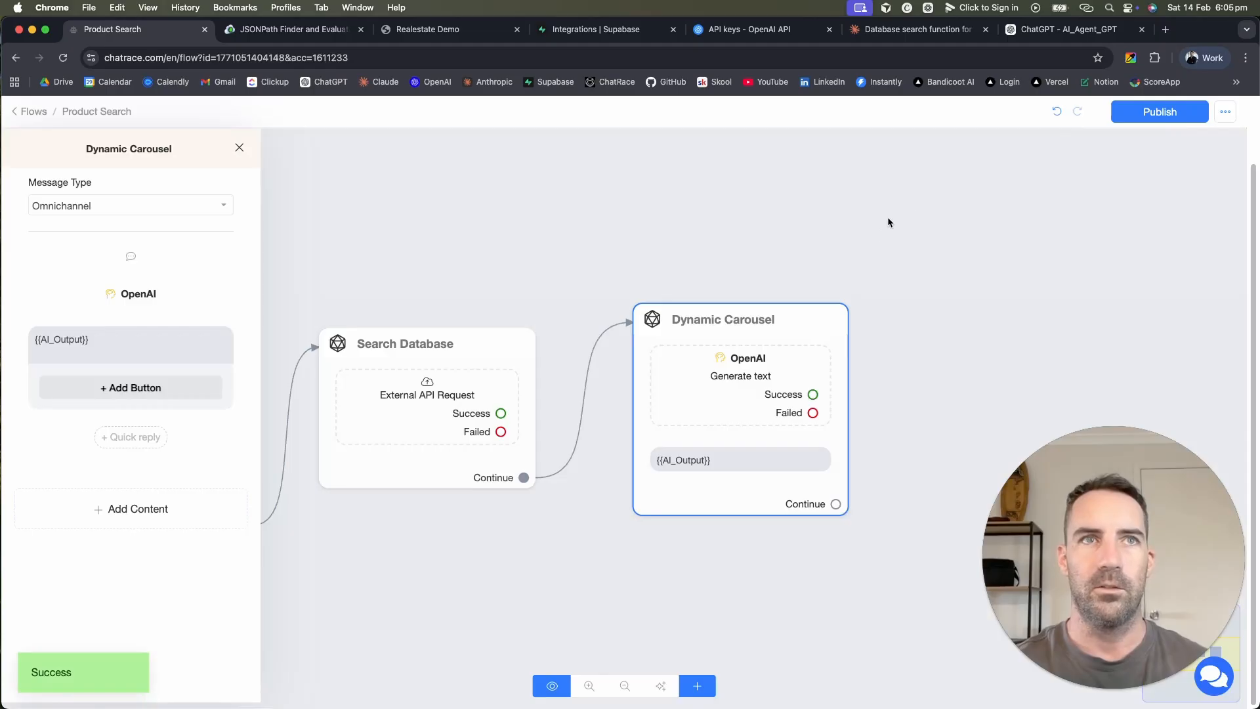
left_click_drag(901, 324, 1058, 274)
Step: Publish the flow again and pan to show the whole flow
left_click(1158, 113)
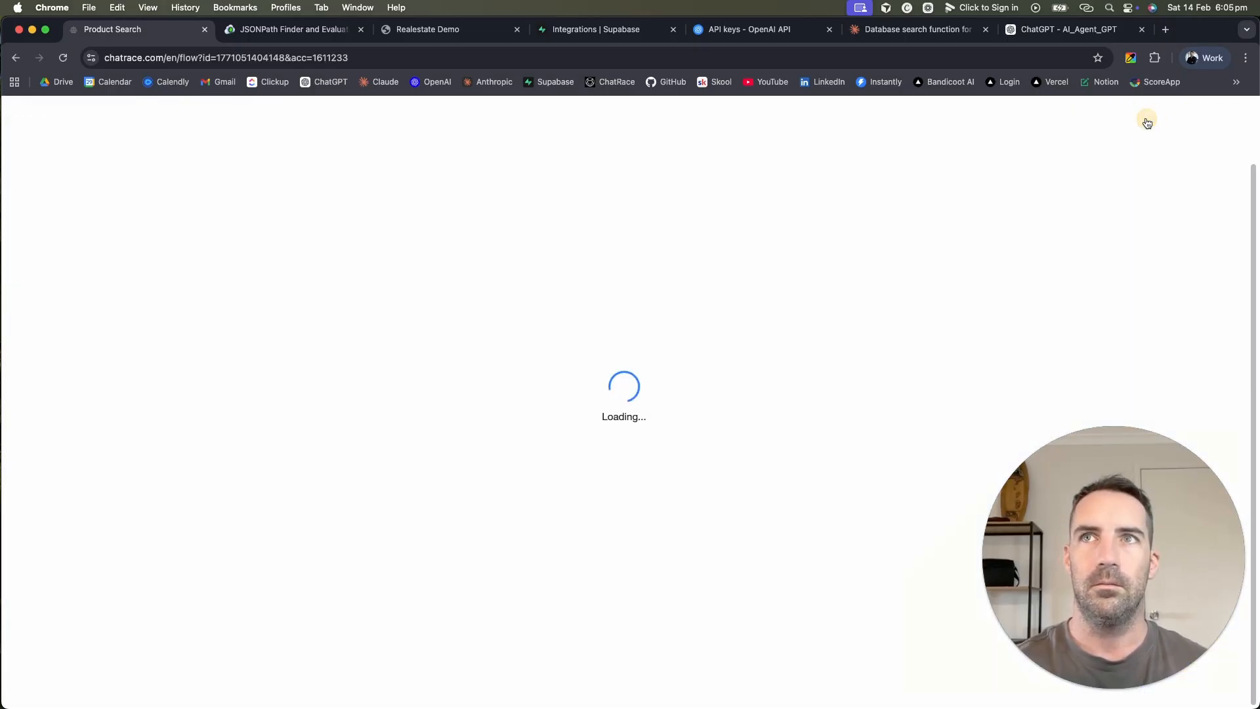
left_click_drag(591, 242, 687, 286)
scroll(686, 286, "down", 2)
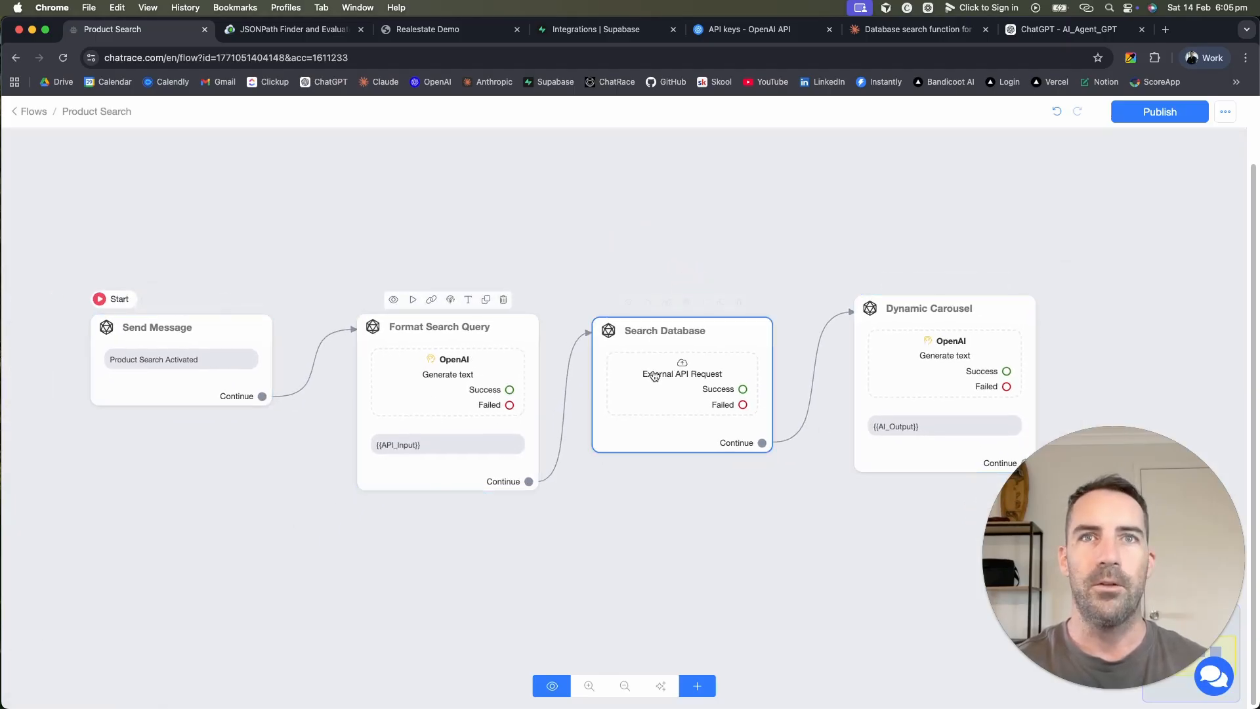
Step: Inspect the bathrooms value in the Search Database request body, then cancel without saving
left_click(657, 394)
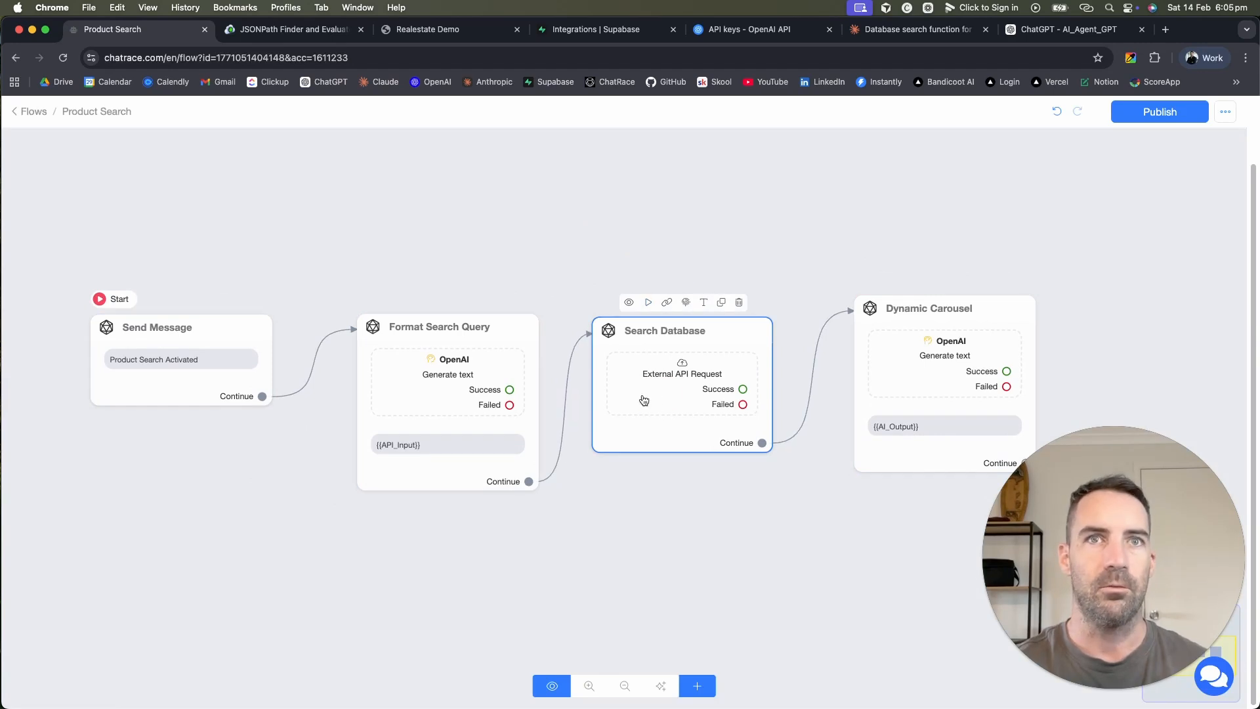
left_click(646, 395)
left_click(58, 329)
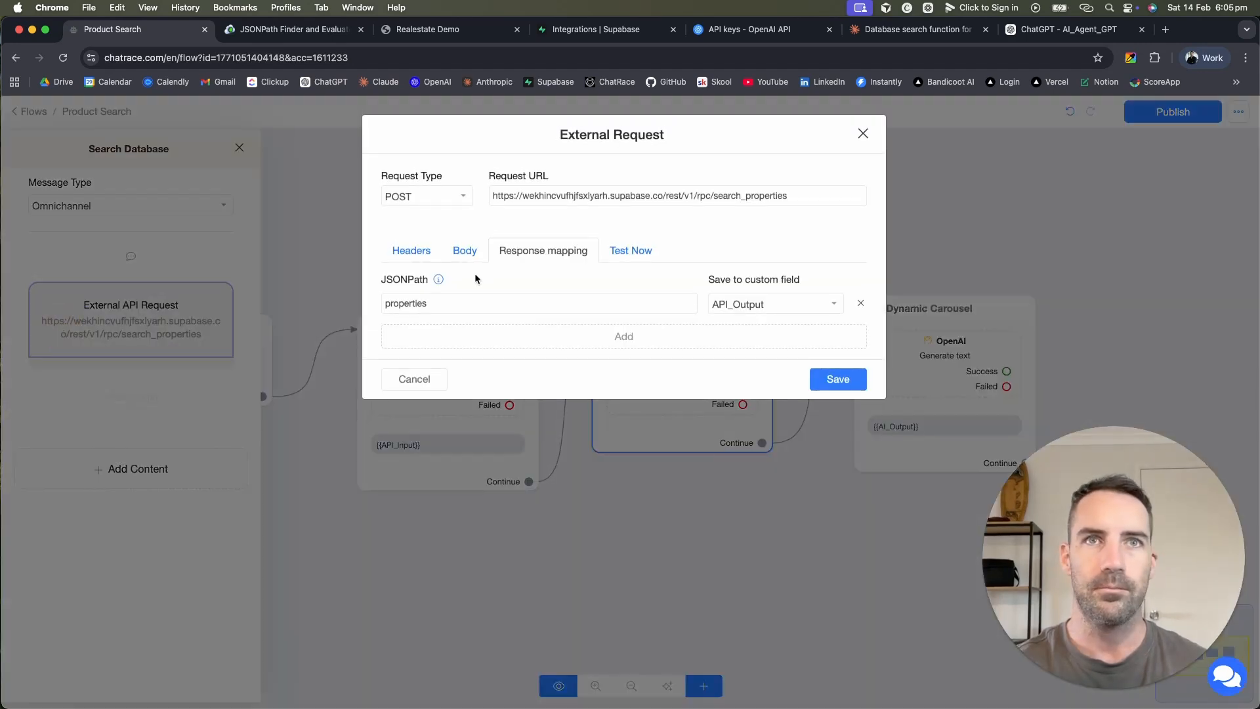
left_click(459, 255)
double_click(462, 314)
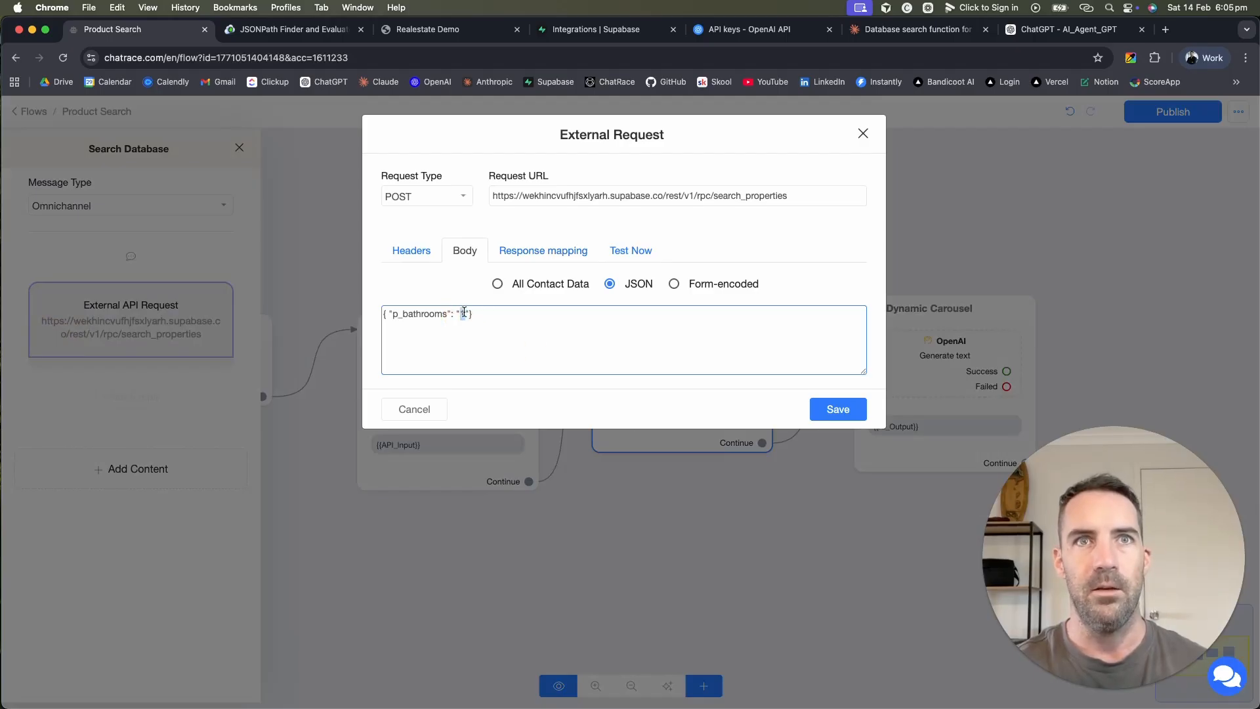
left_click(460, 313)
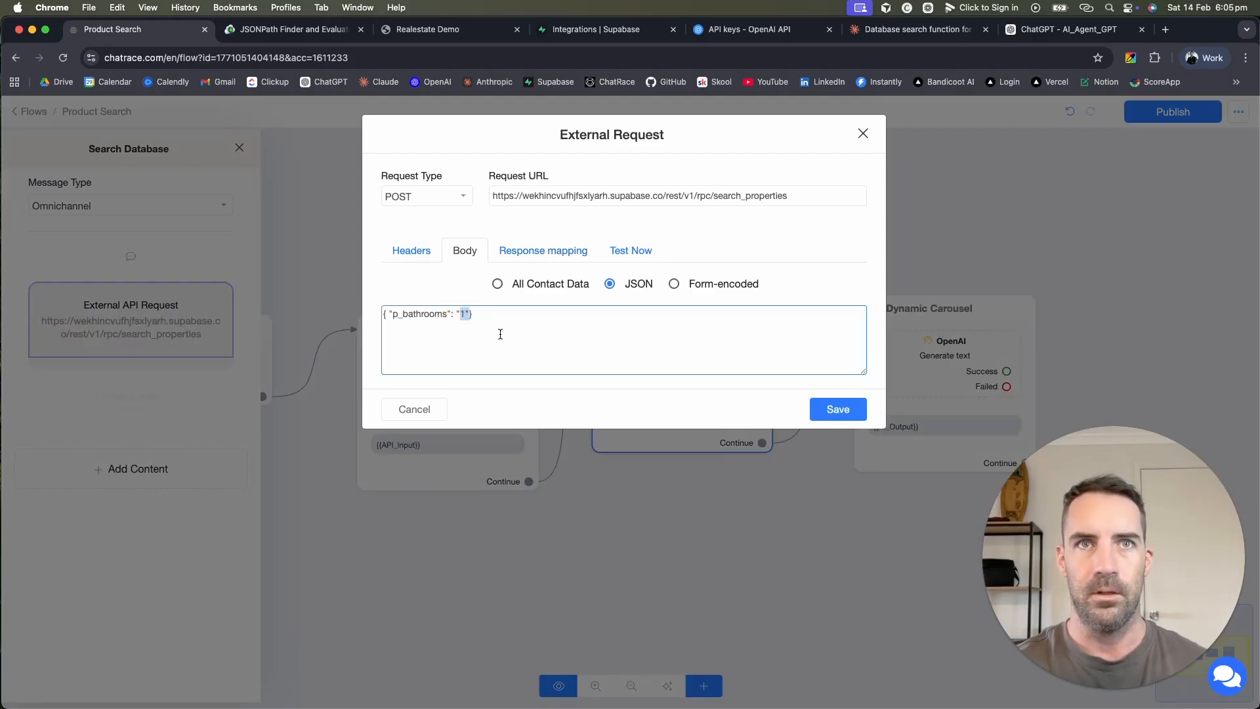
left_click(424, 404)
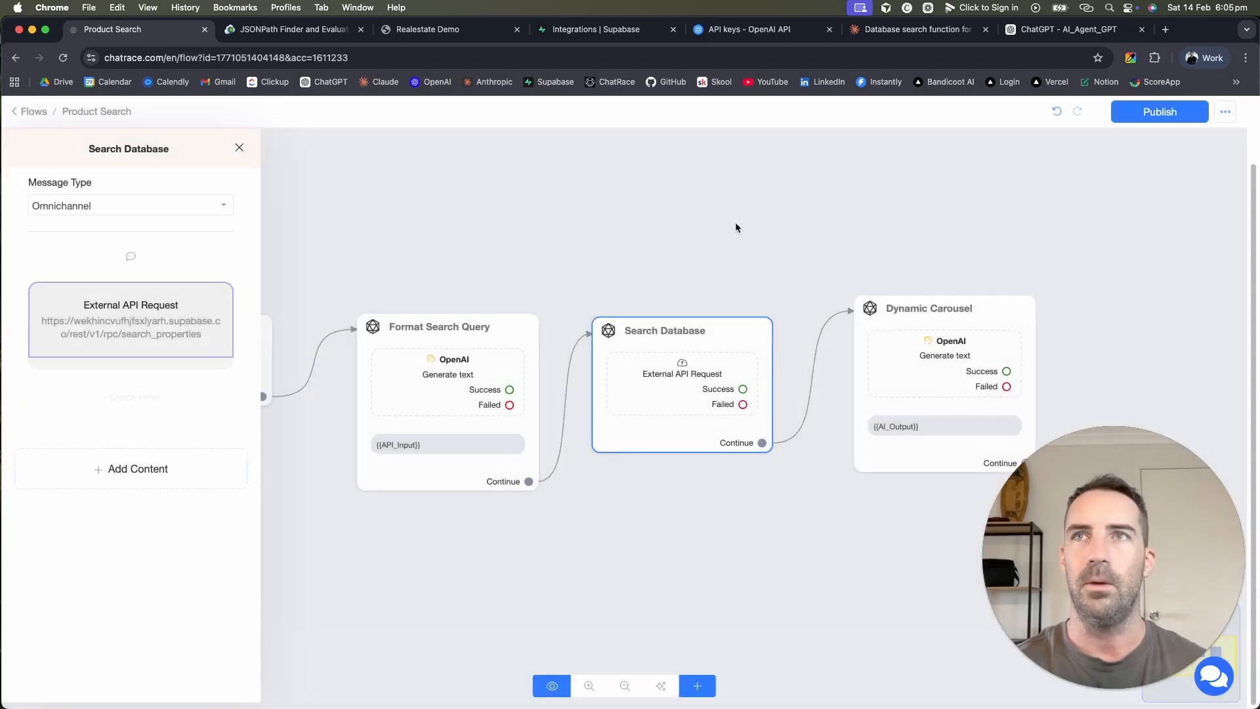
left_click(633, 357)
Step: Launch a Webchat preview of the flow and open the Realestate Demo chat page
left_click(628, 303)
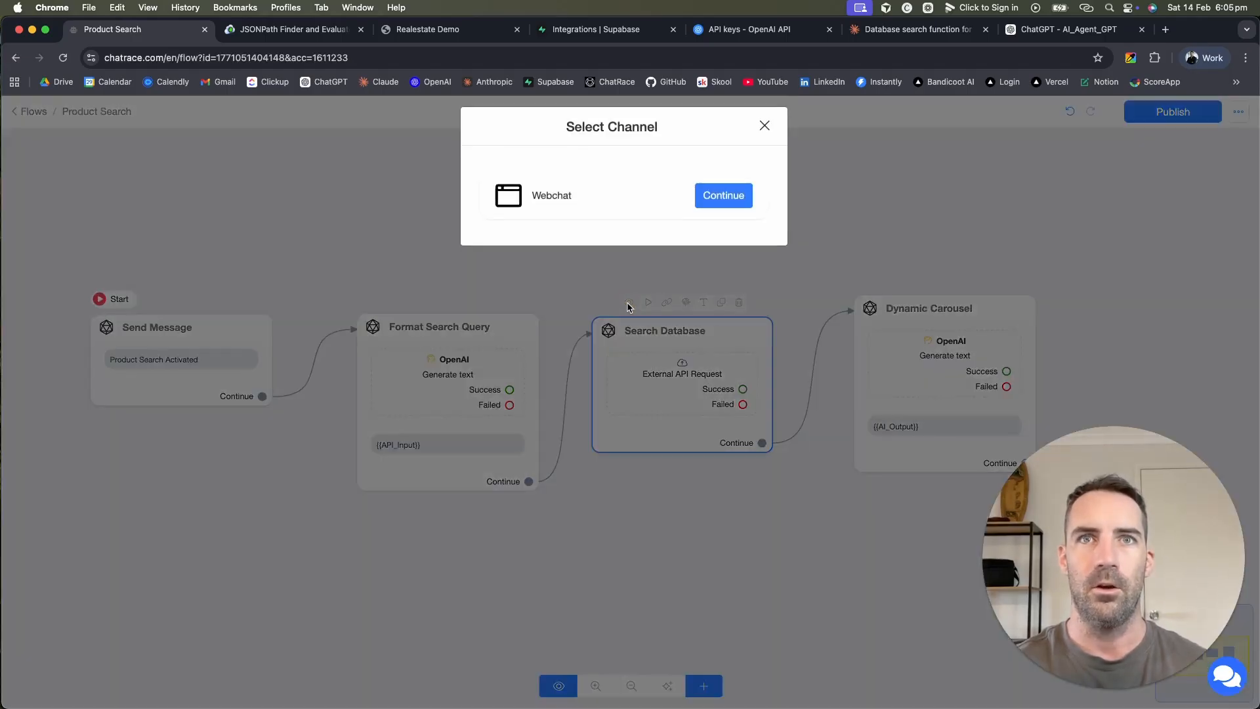
left_click(725, 196)
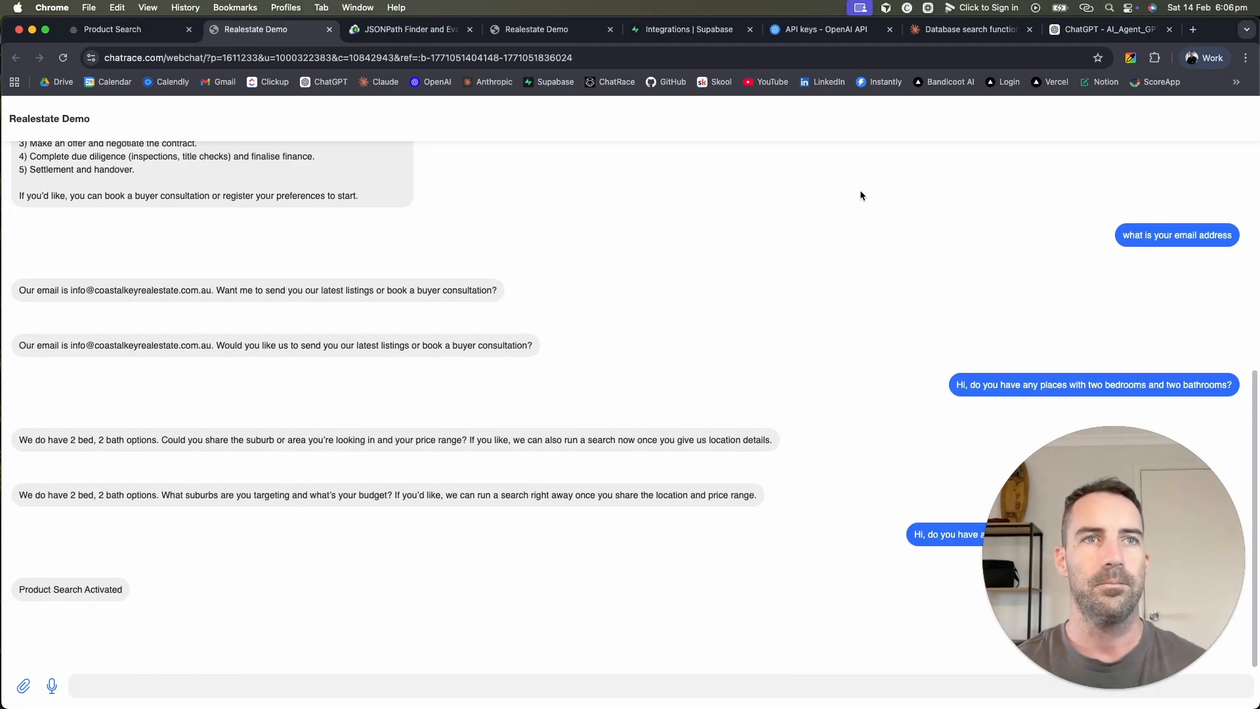
left_click(245, 57)
key("Return")
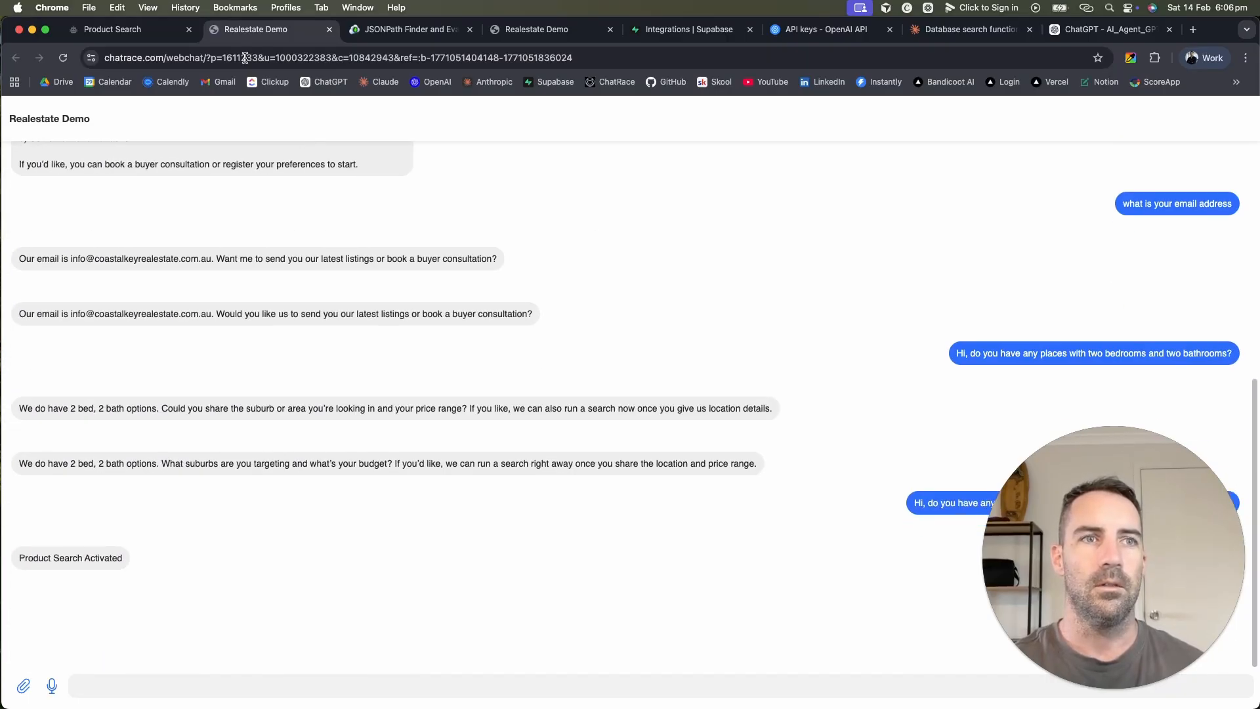
left_click(145, 34)
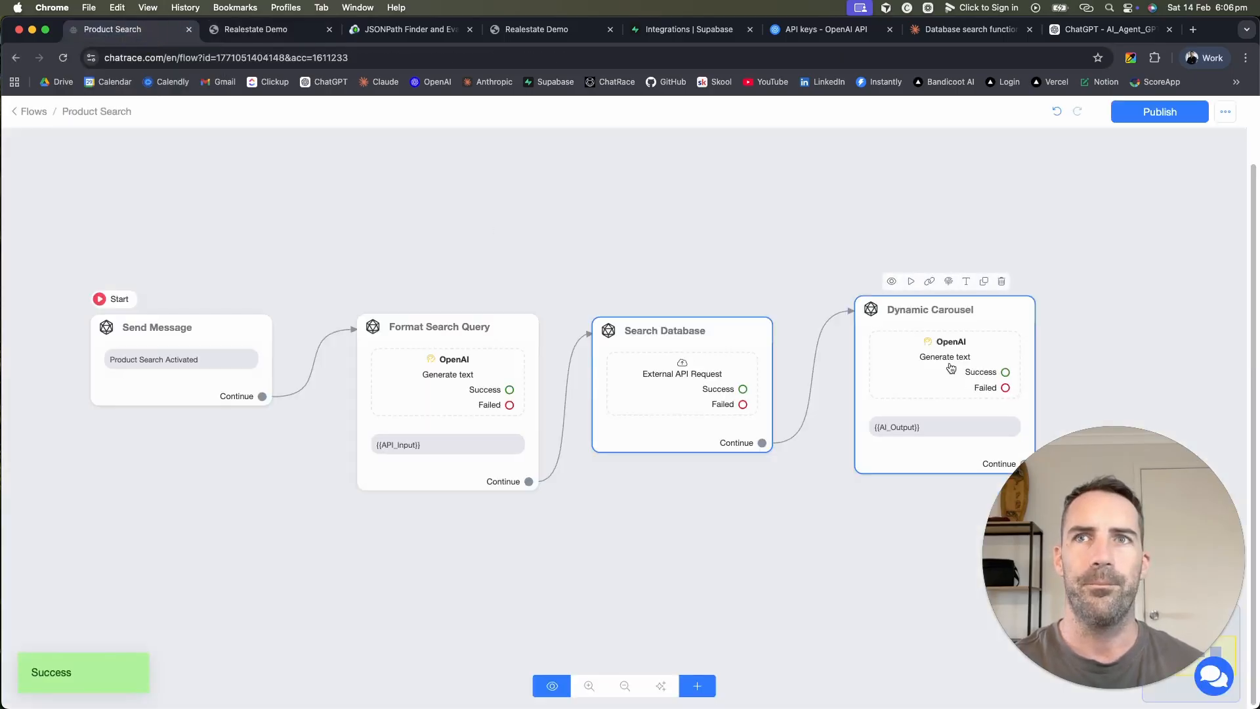
left_click(286, 7)
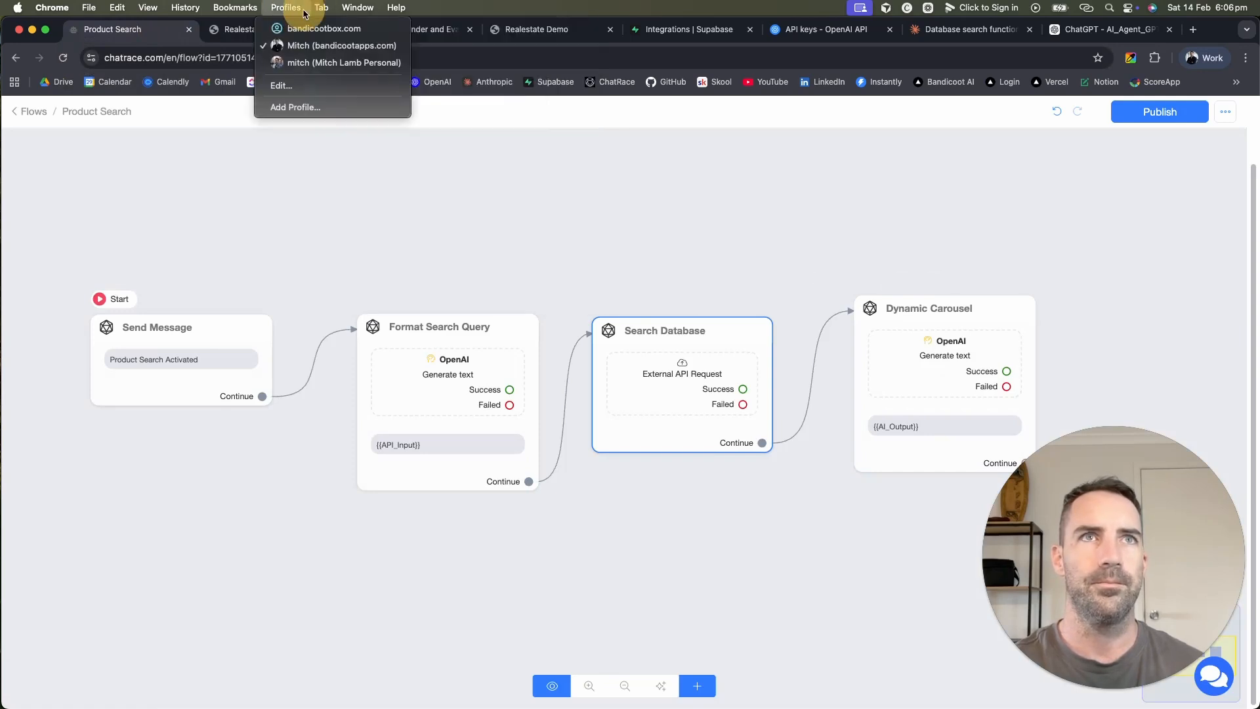
left_click(275, 32)
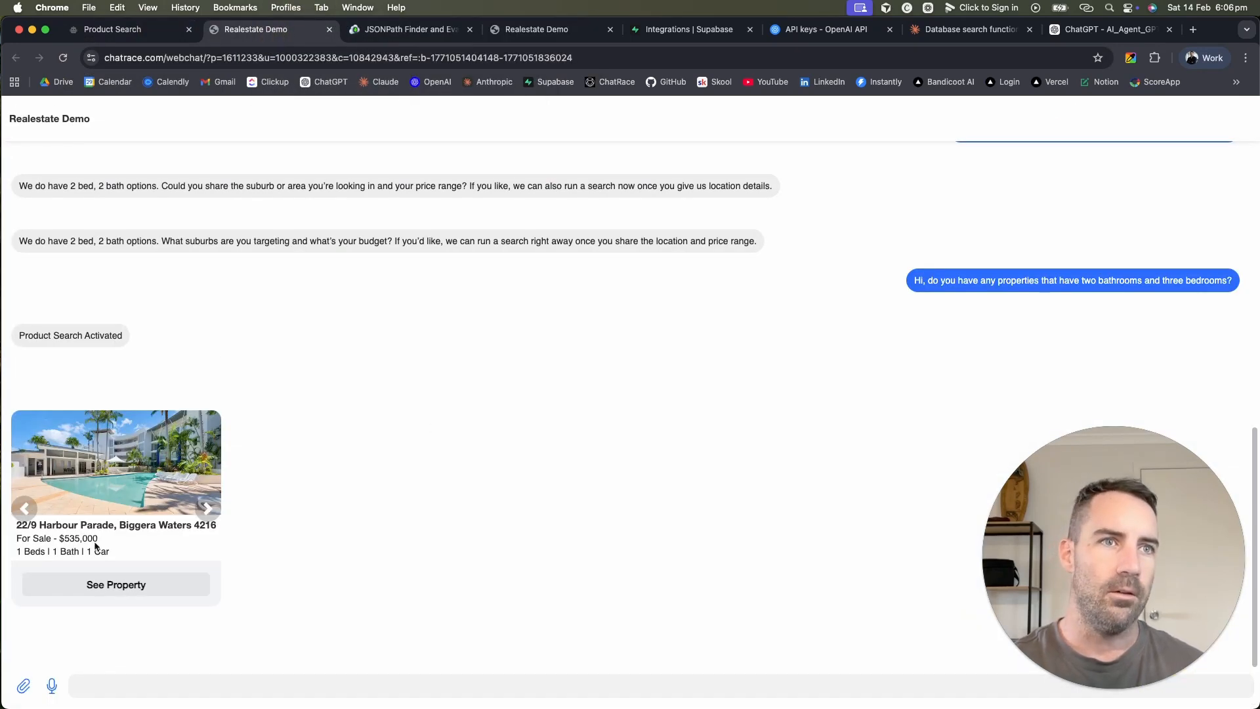
left_click(209, 509)
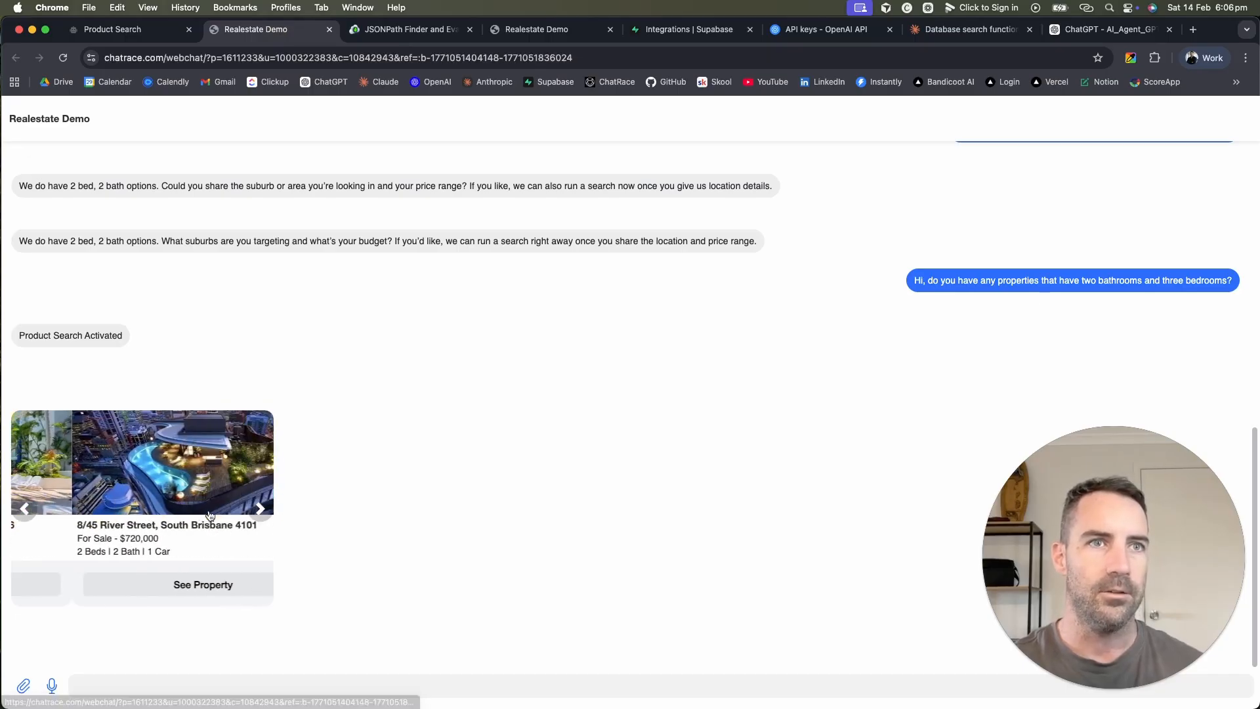
left_click(199, 509)
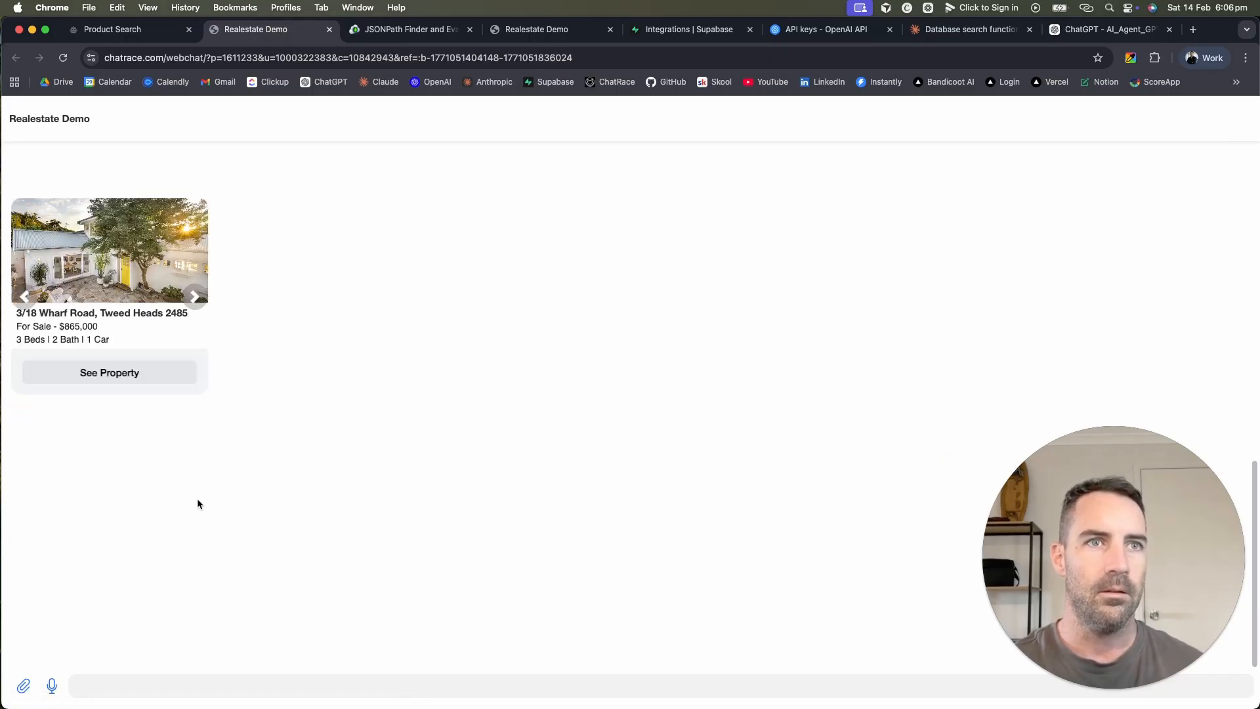
scroll(297, 433, "up", 3)
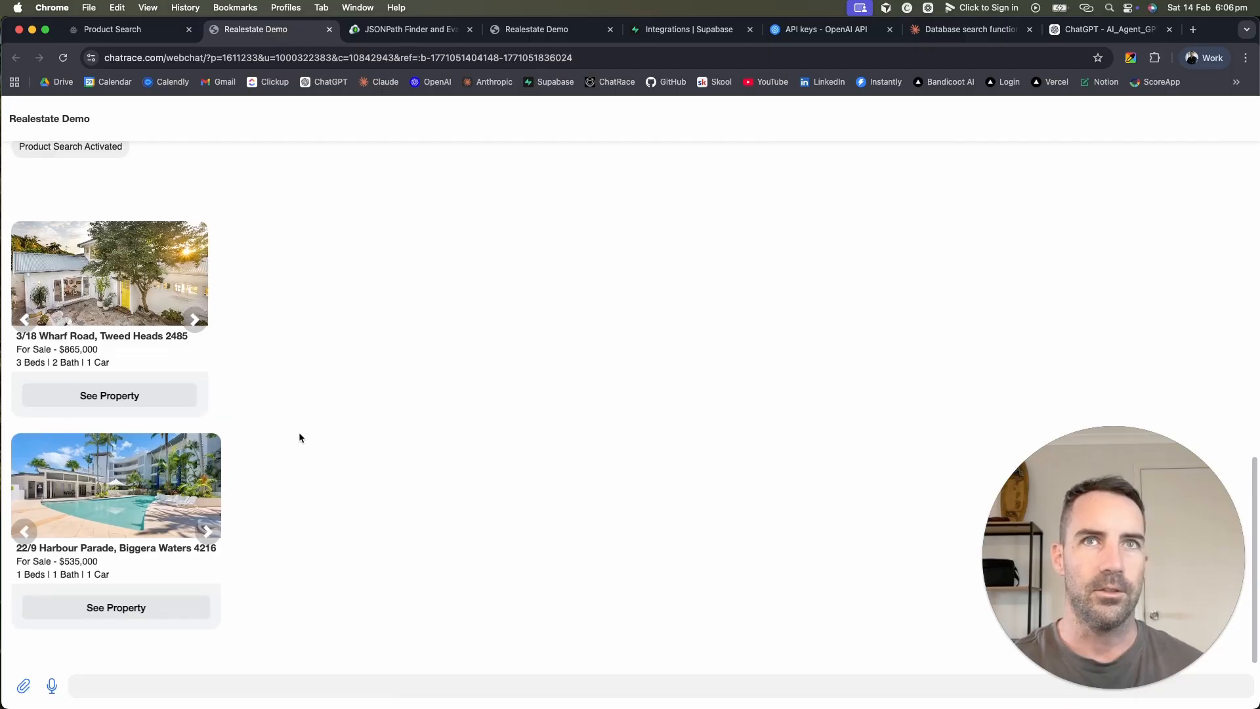
left_click(194, 491)
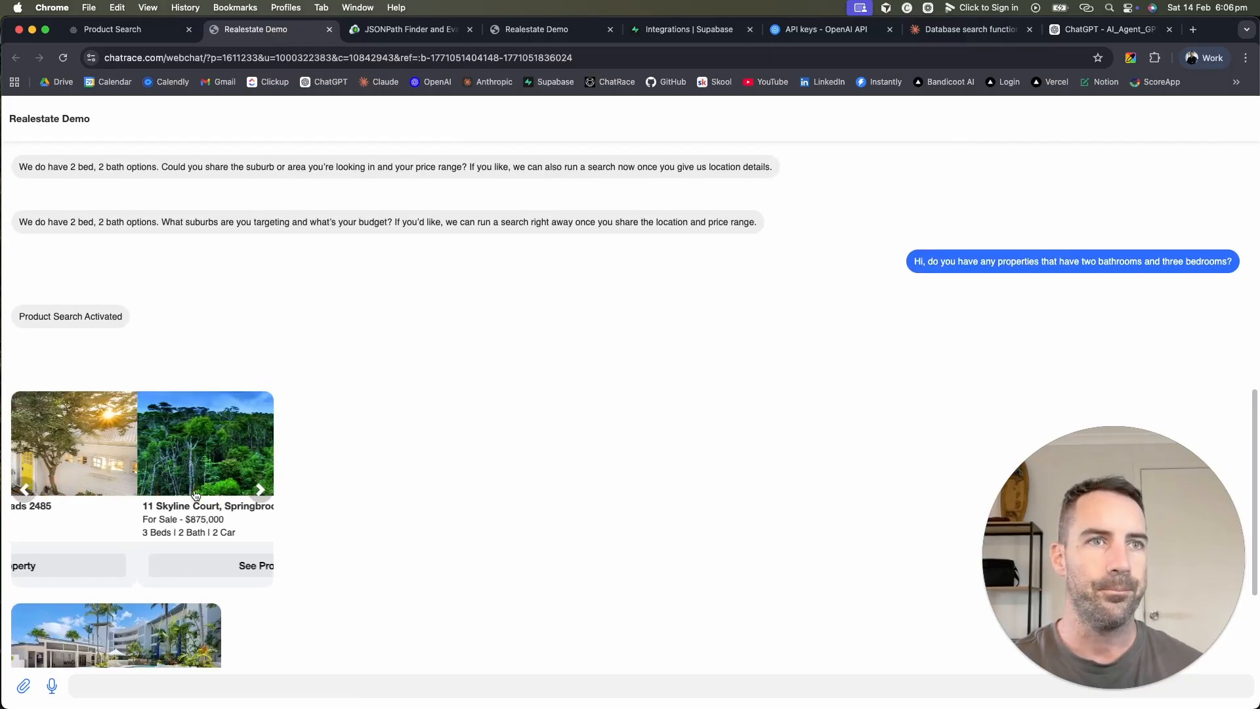
scroll(396, 501, "down", 3)
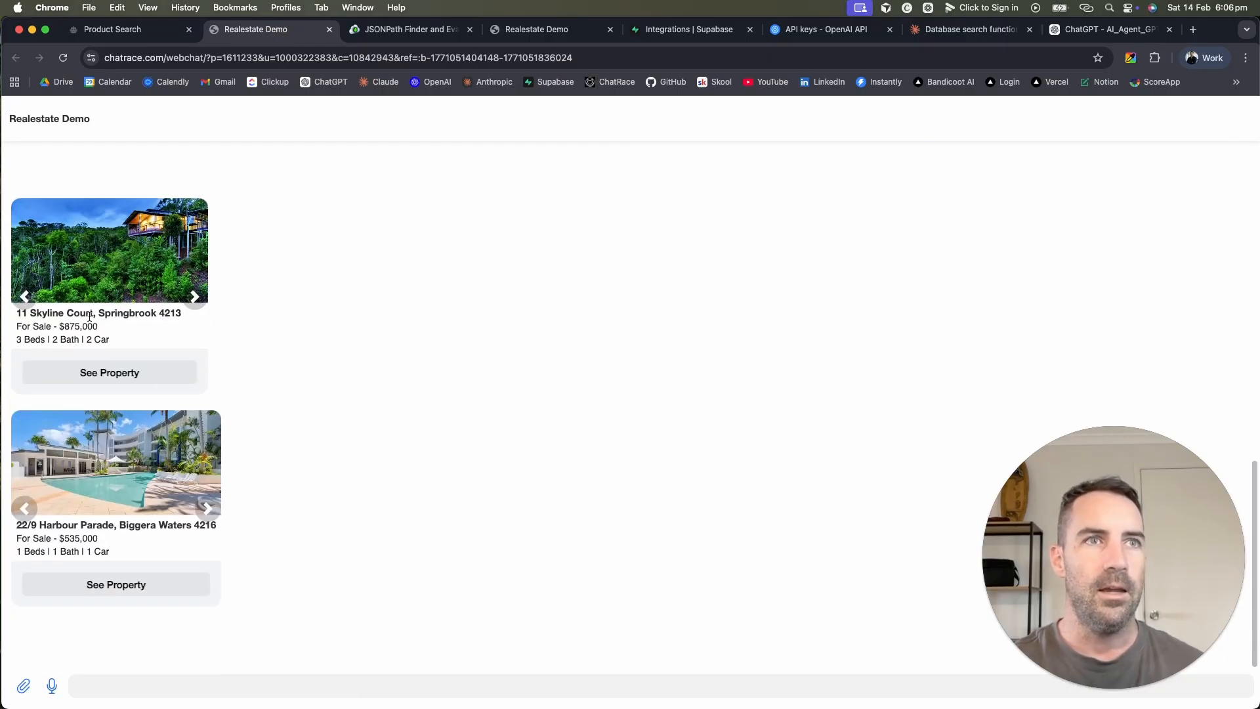
left_click_drag(113, 337, 8, 318)
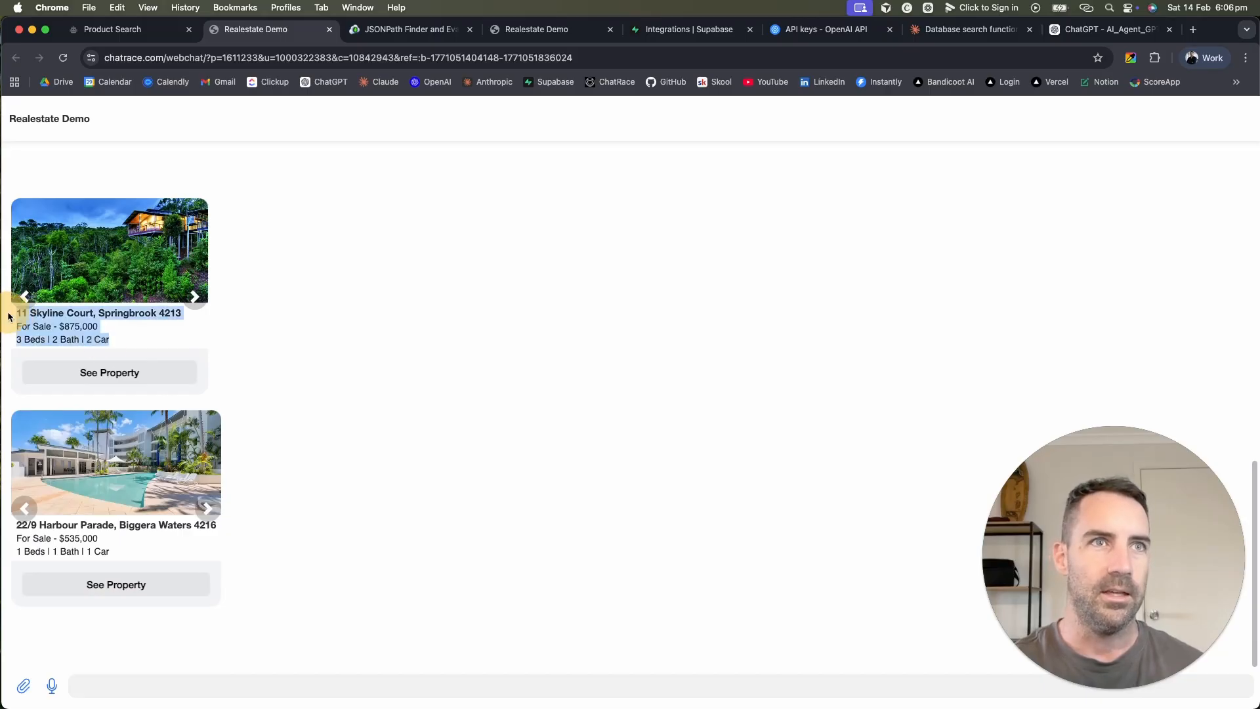
left_click(194, 297)
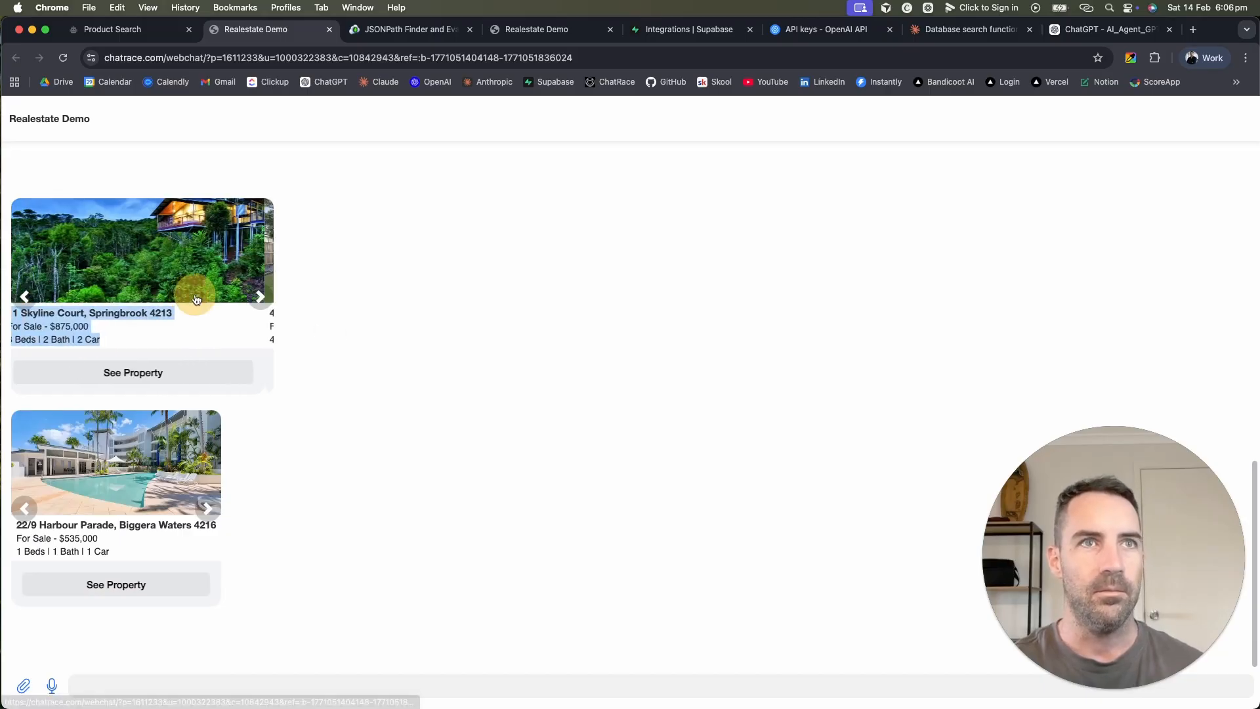
left_click(205, 303)
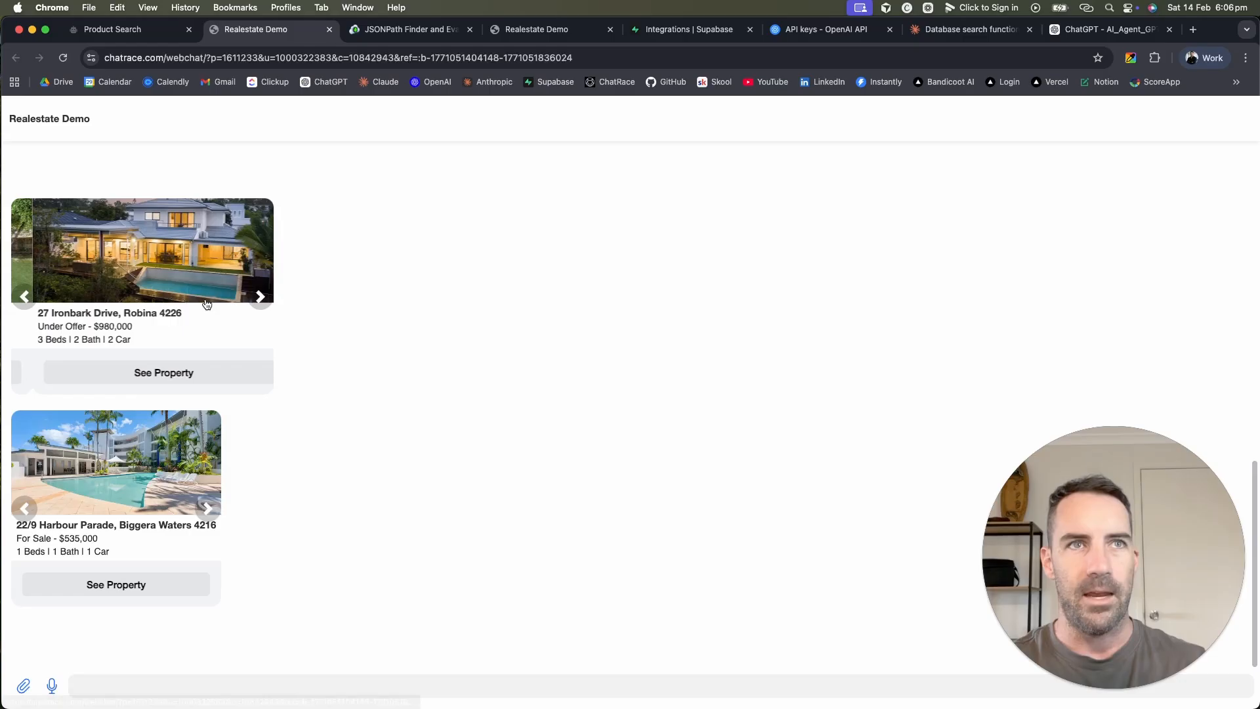
left_click(262, 297)
scroll(300, 353, "up", 3)
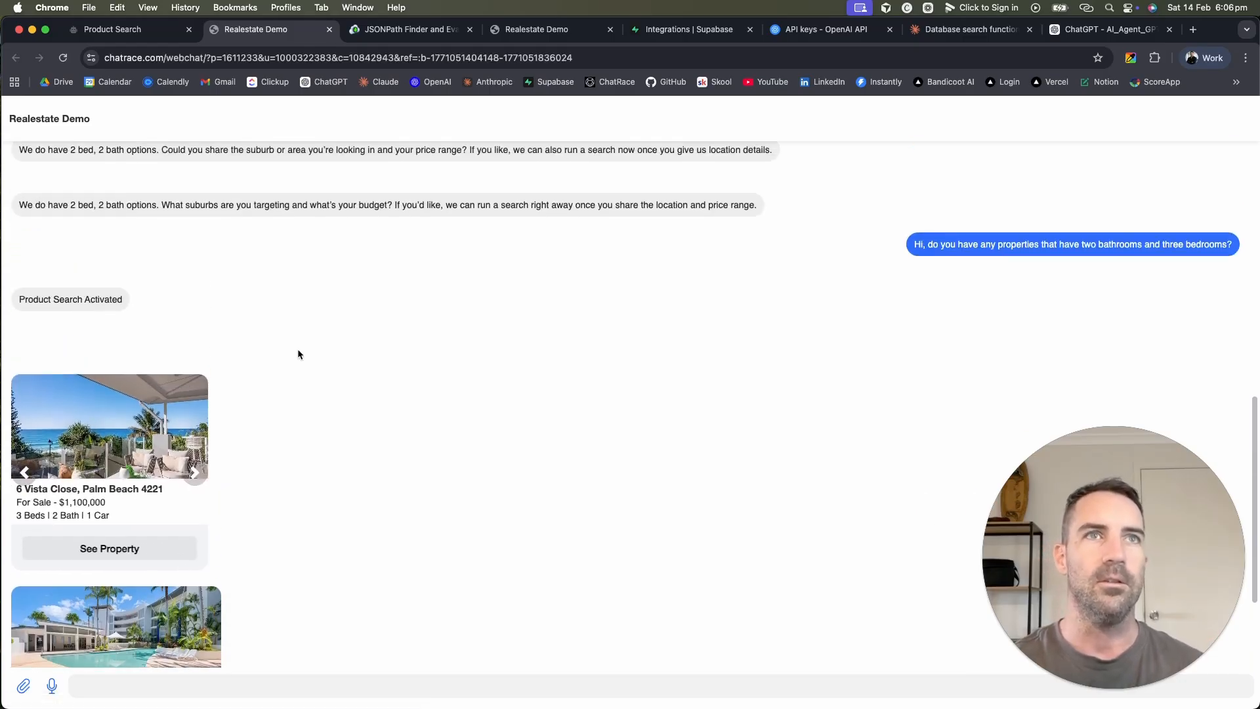
left_click(150, 36)
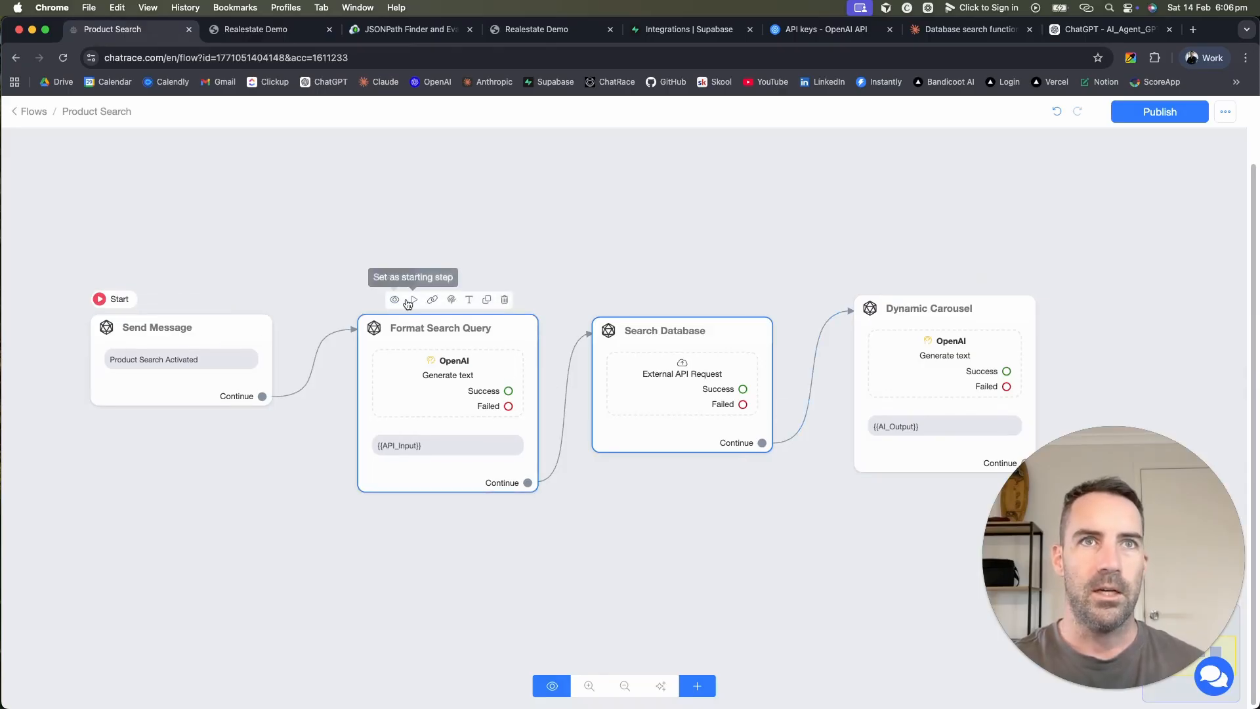
Step: Set Format Search Query as the starting step and unlink Send Message
left_click(413, 299)
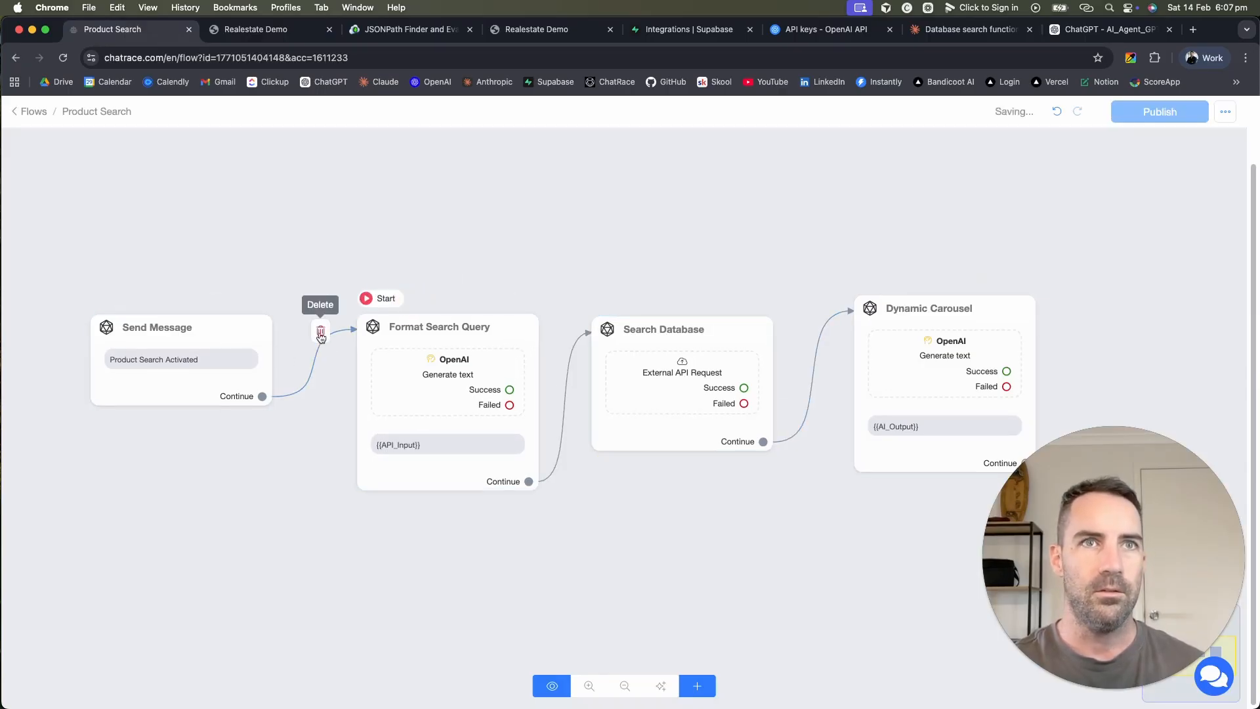
left_click(457, 401)
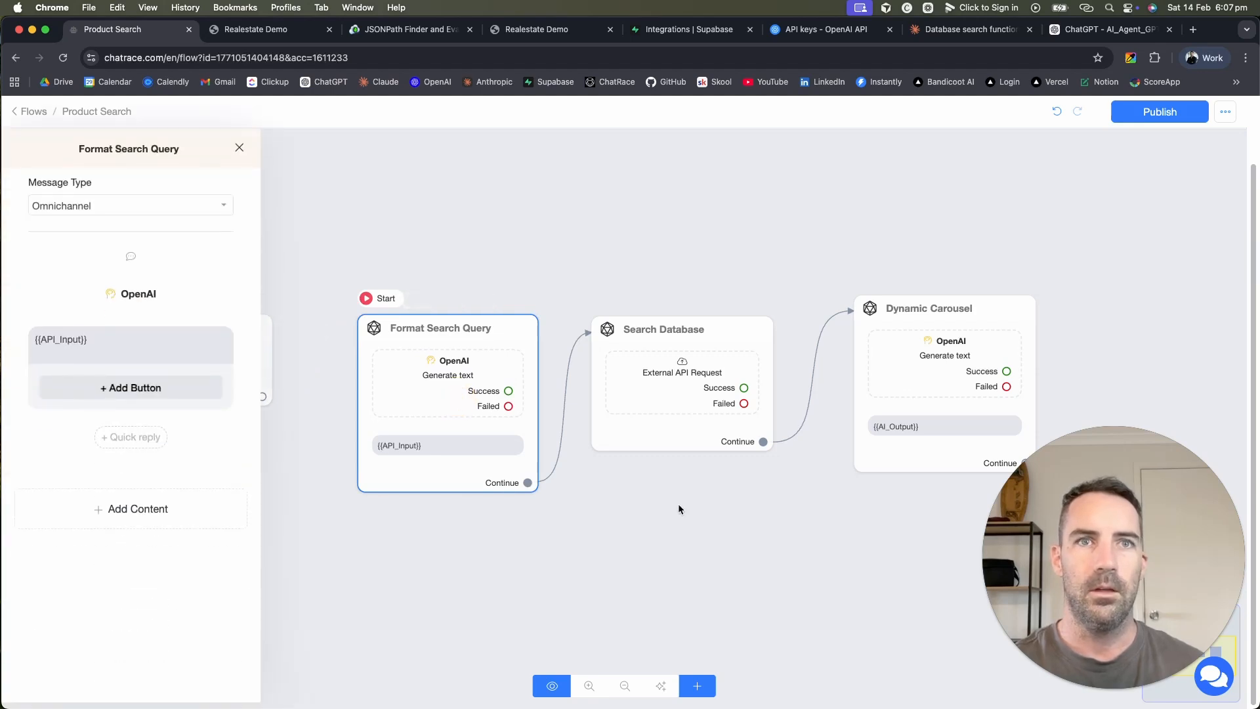
left_click(678, 509)
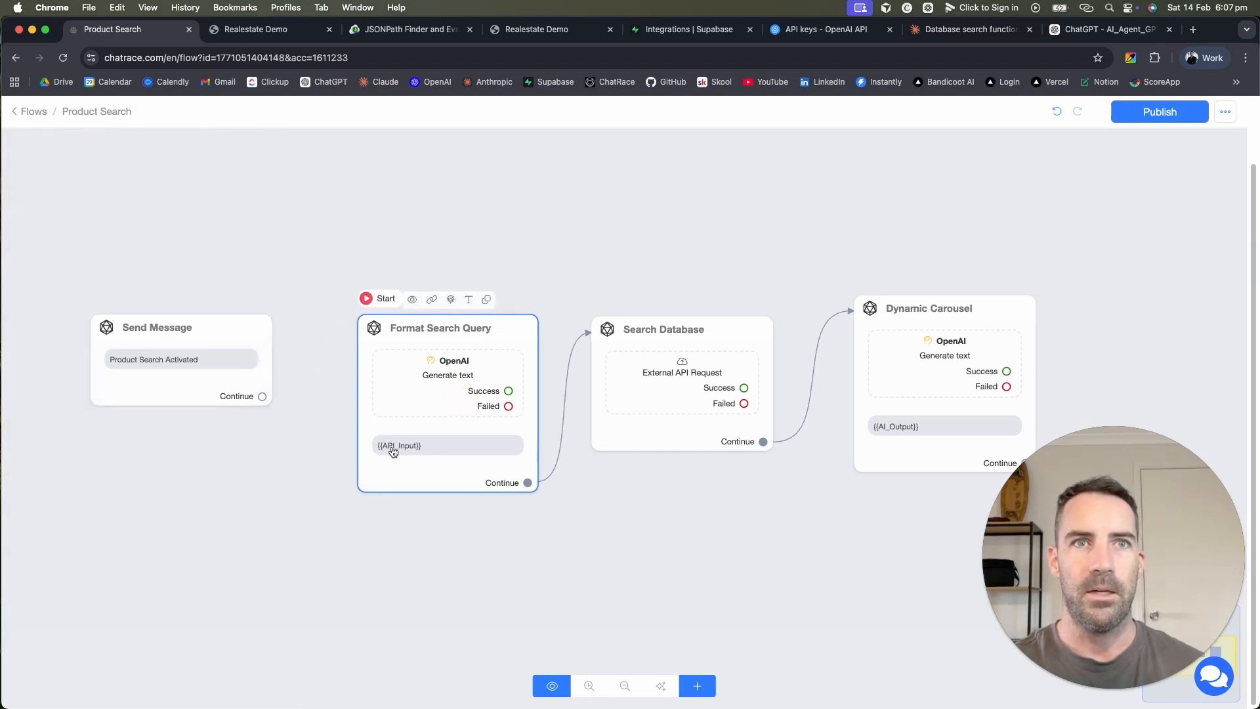
Step: Open the Search Database request body and select the bathrooms value 1
left_click(678, 394)
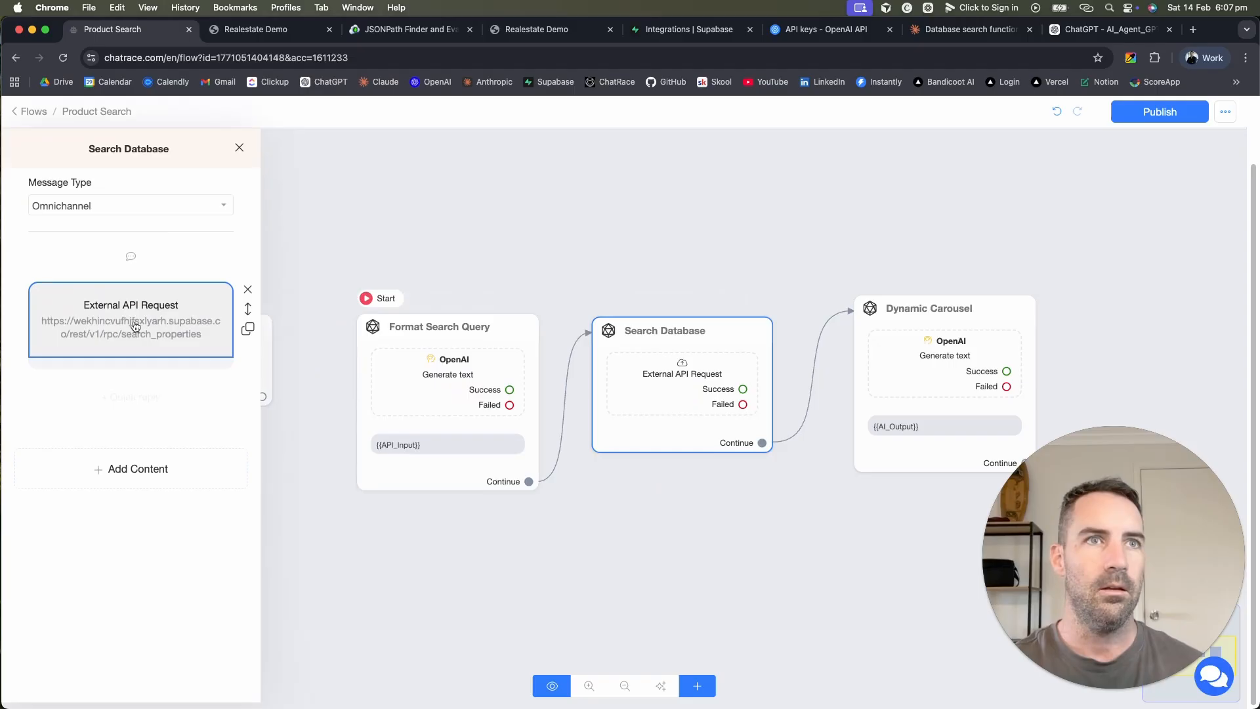
left_click(135, 327)
left_click(463, 314)
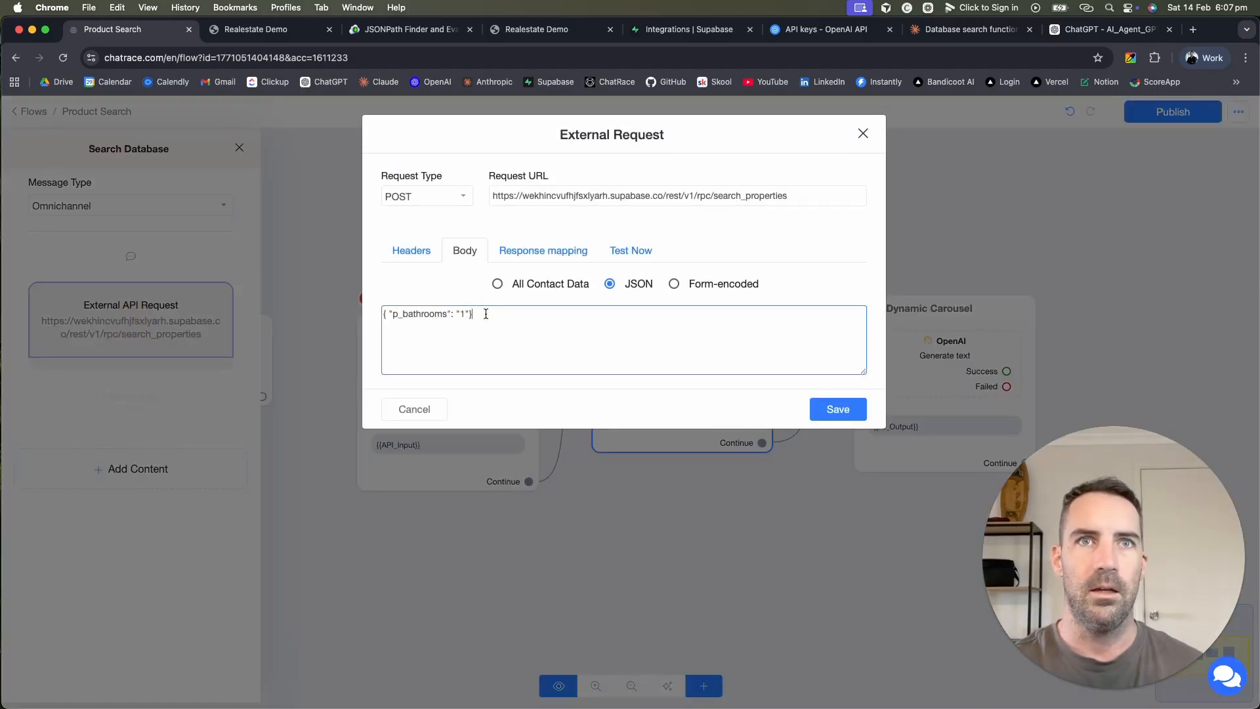
double_click(463, 314)
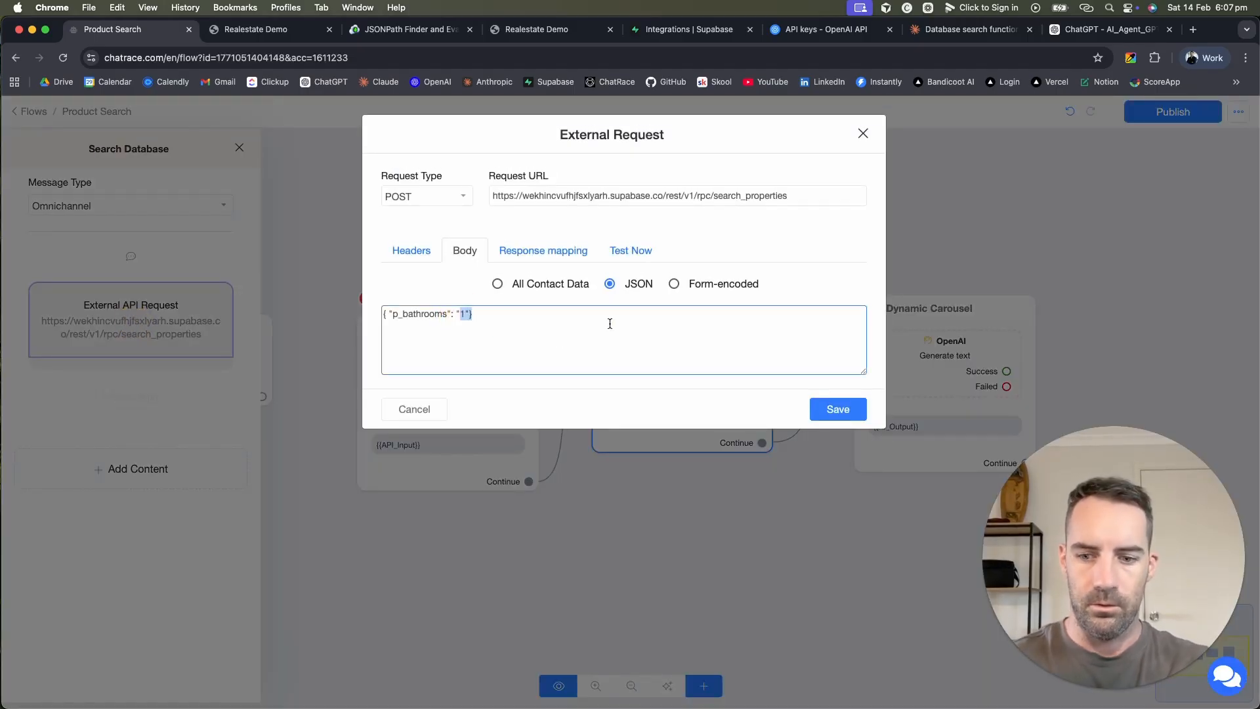
Step: Replace the p_bathrooms value 1 with {{API_Input}}, save the request and publish
type("{ap")
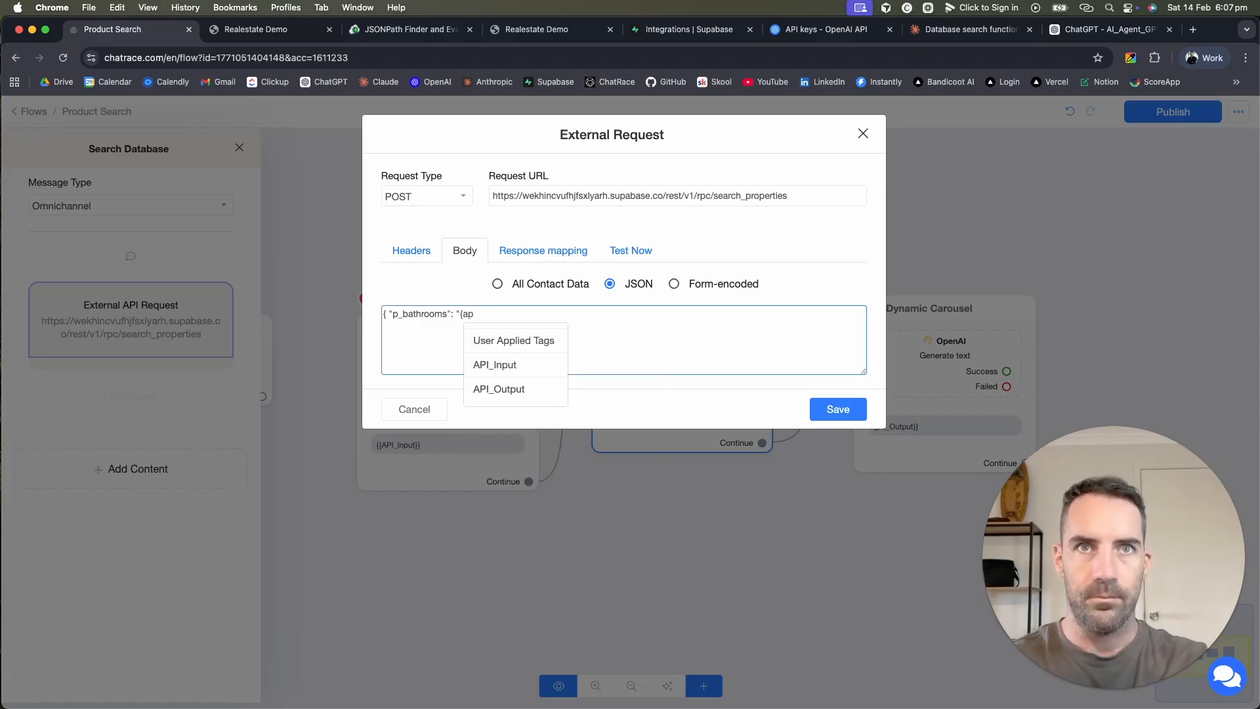
left_click(523, 364)
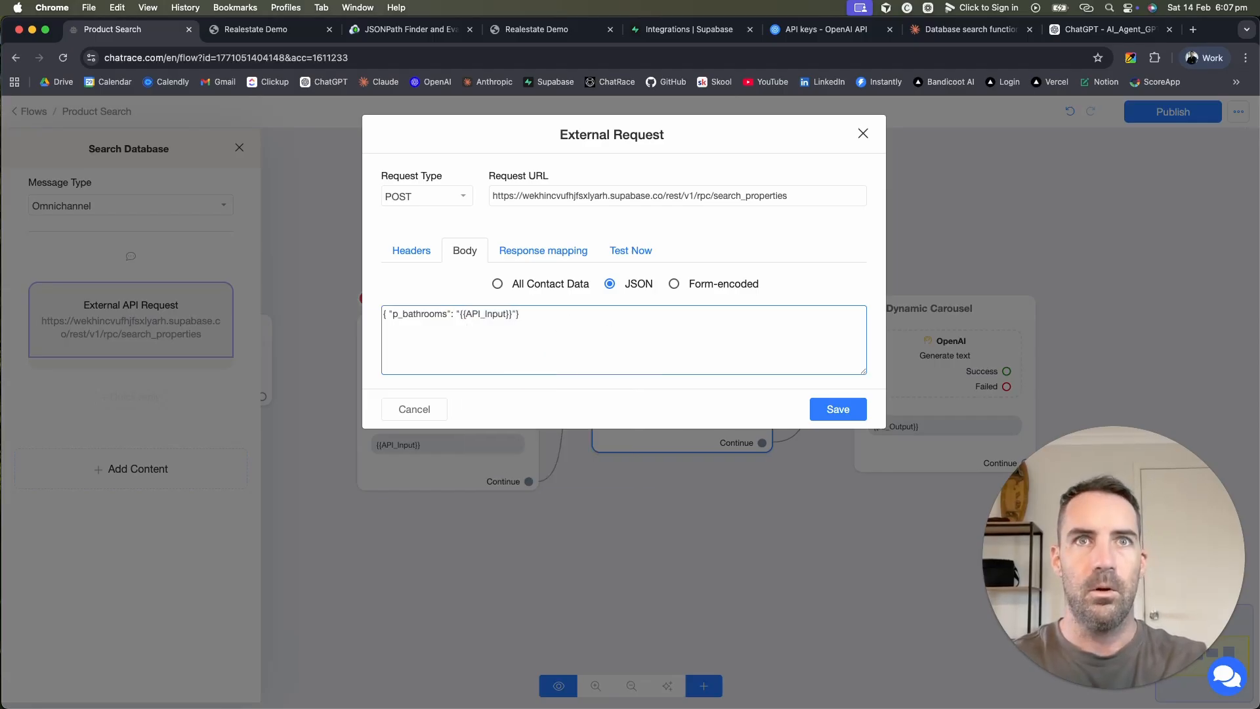
left_click(850, 407)
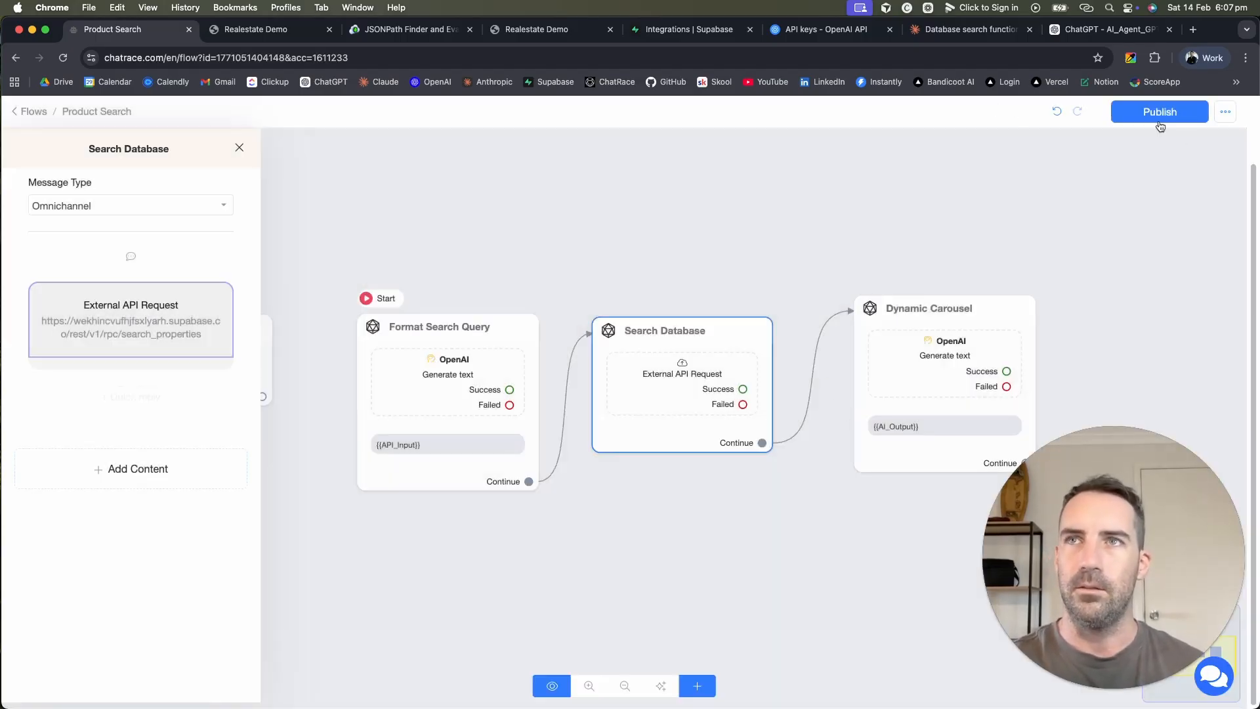
left_click(1159, 118)
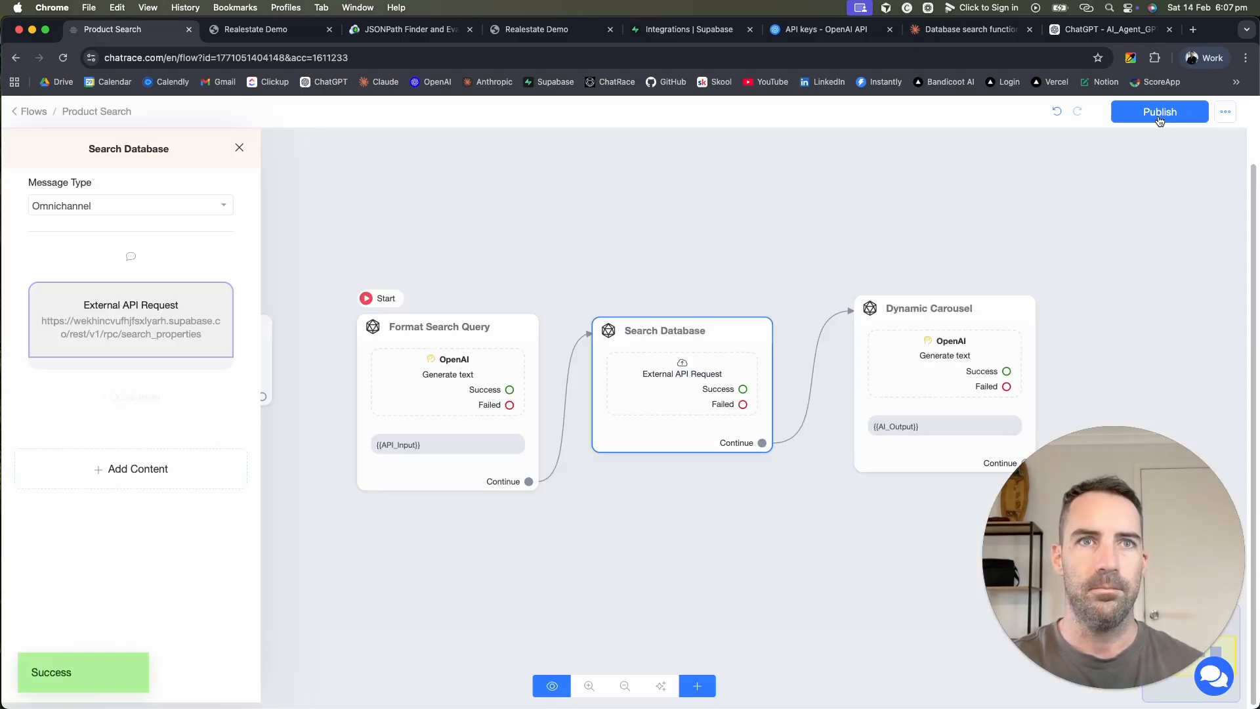
Step: Open the Search Database external request settings and close them unchanged
left_click(577, 356)
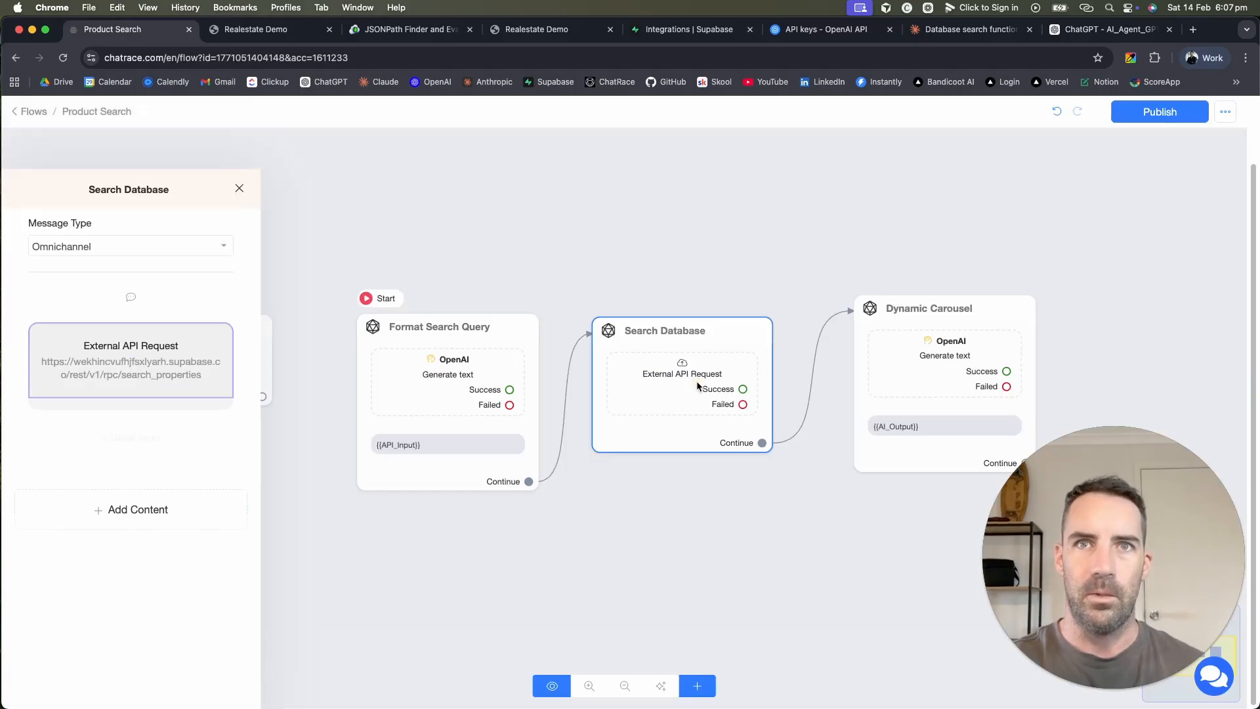
left_click(658, 381)
left_click(164, 318)
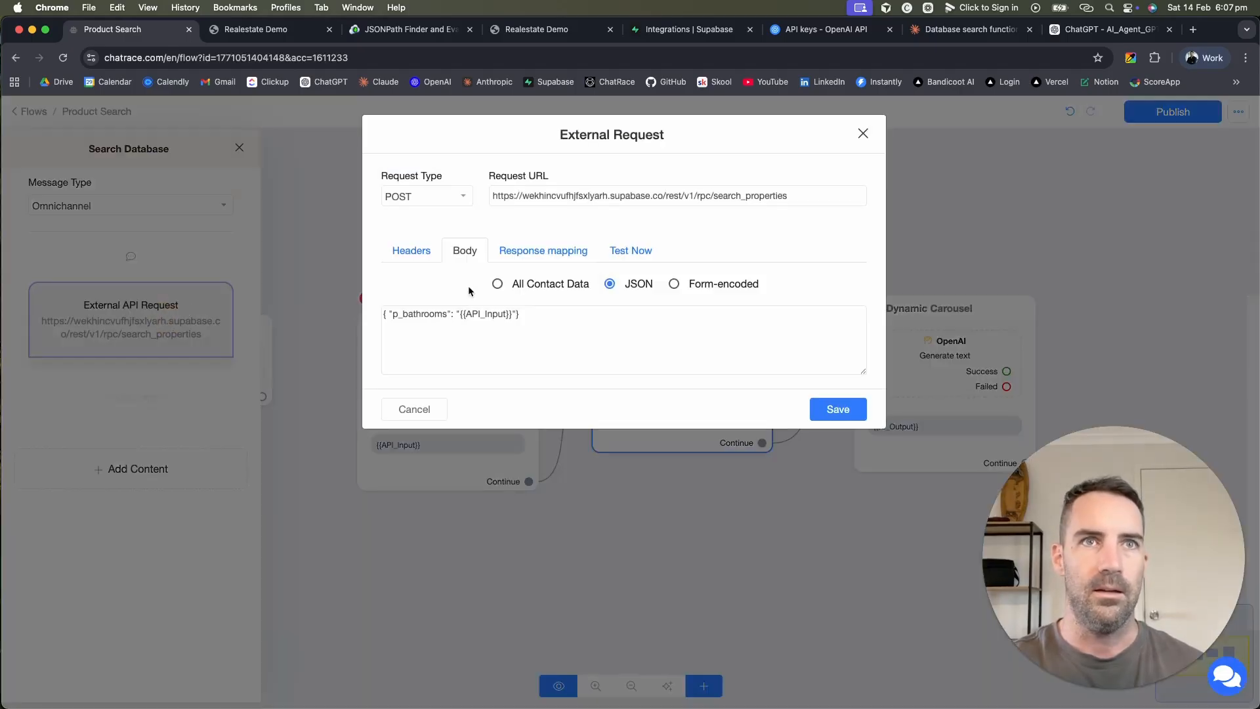
left_click(863, 134)
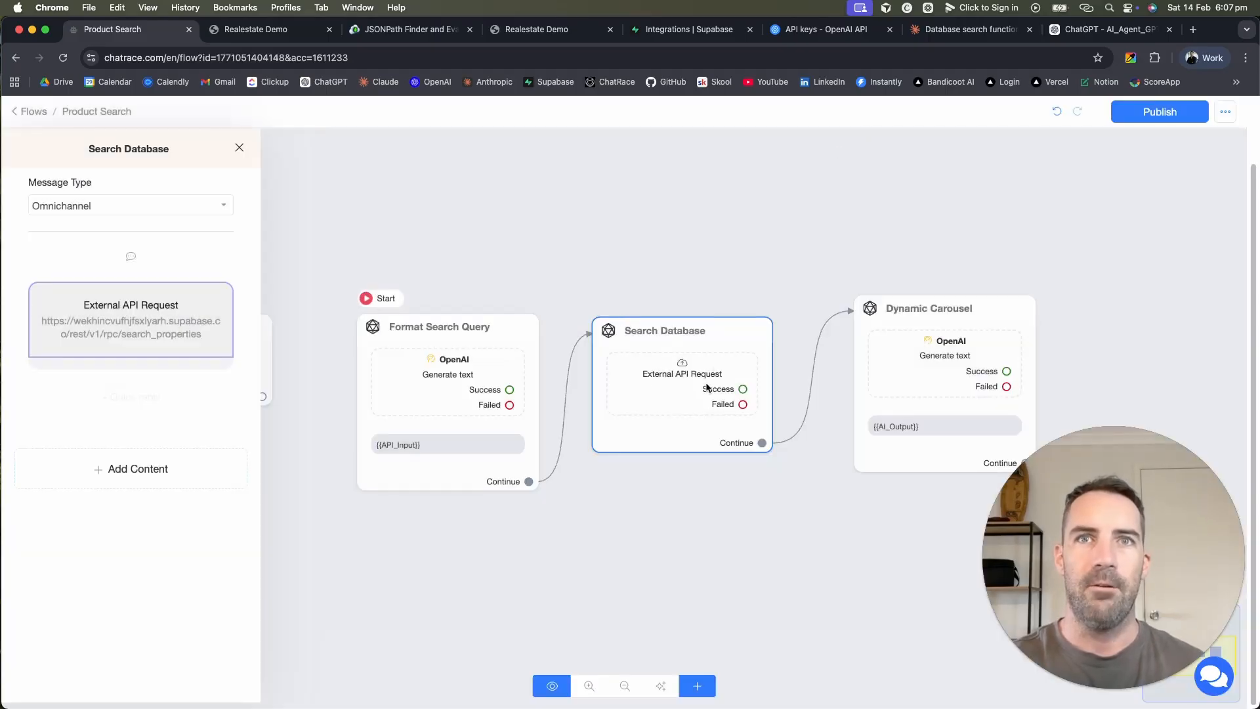
Step: Trim the request body to just {{API_Input}}, save it and publish the flow
left_click(656, 384)
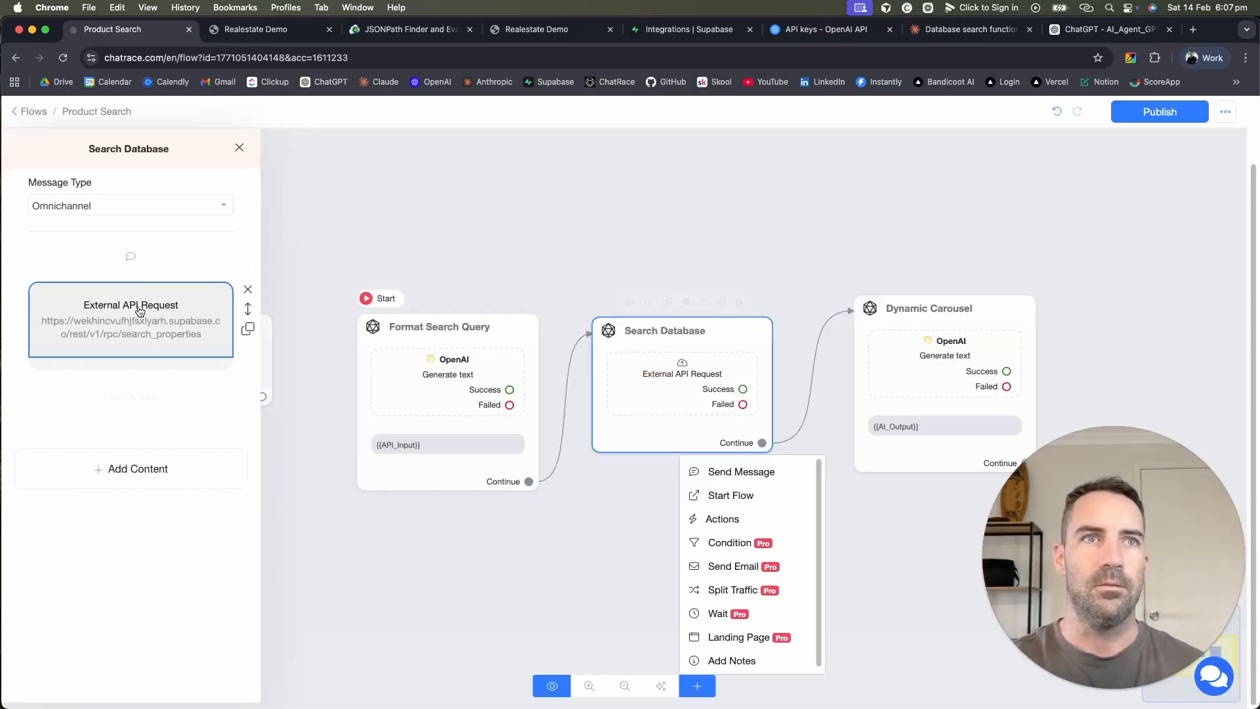
left_click(140, 318)
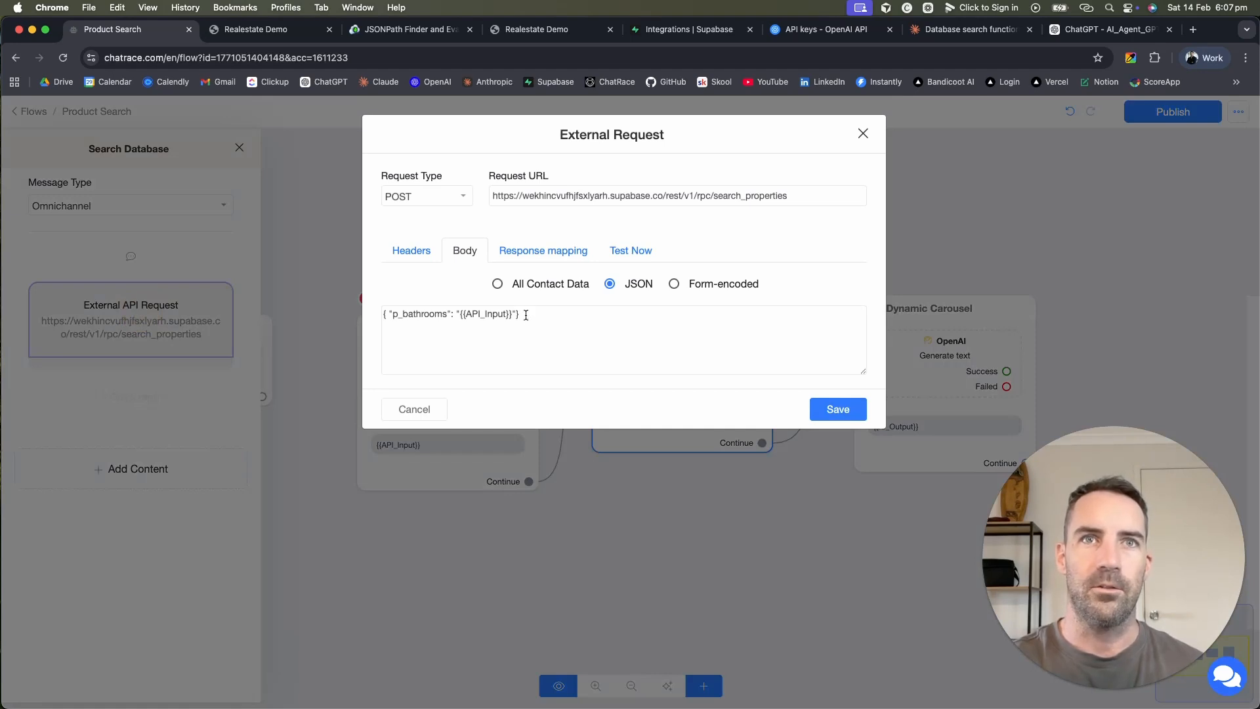
left_click_drag(530, 313, 356, 303)
key("super+c")
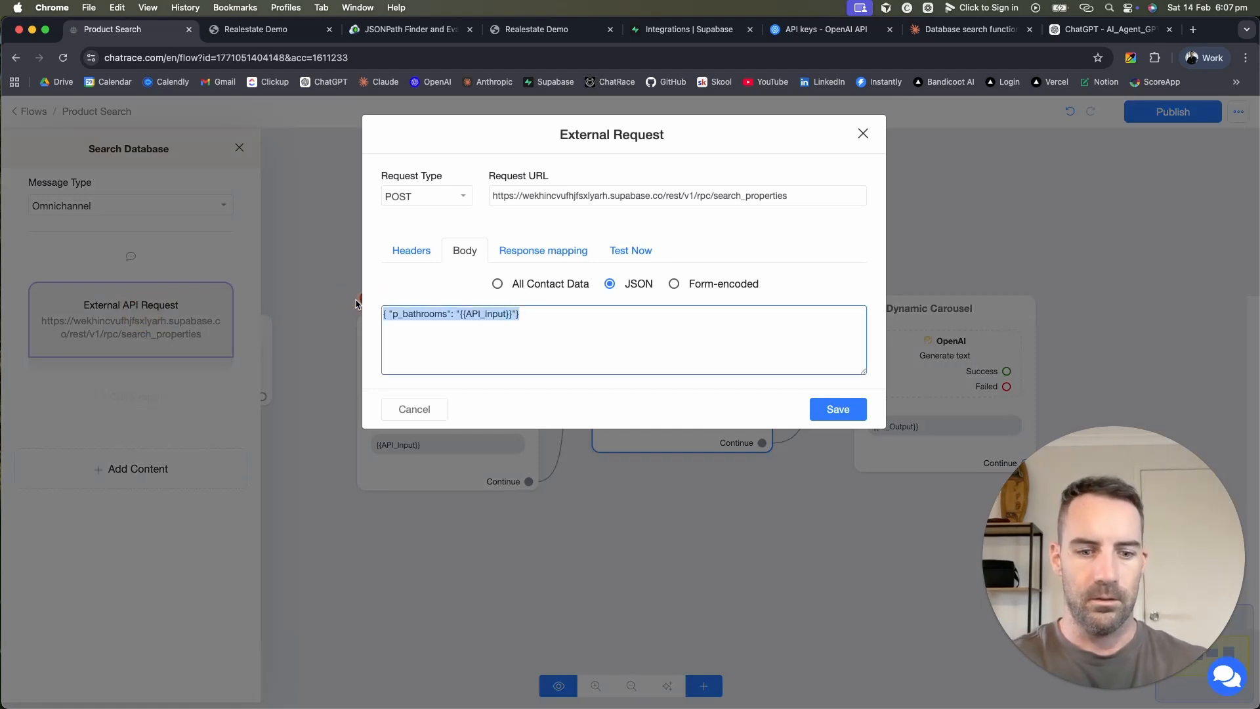
left_click(464, 314)
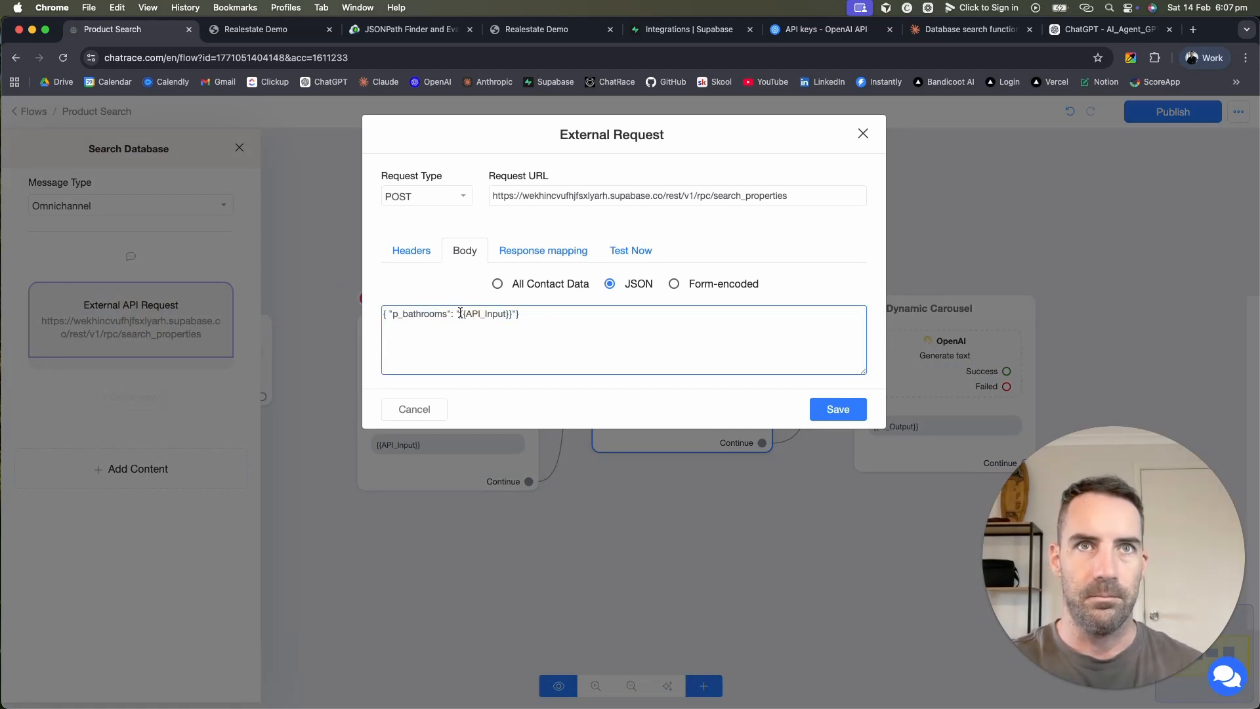
left_click_drag(460, 313, 348, 315)
key("BackSpace")
left_click(493, 320)
key("BackSpace")
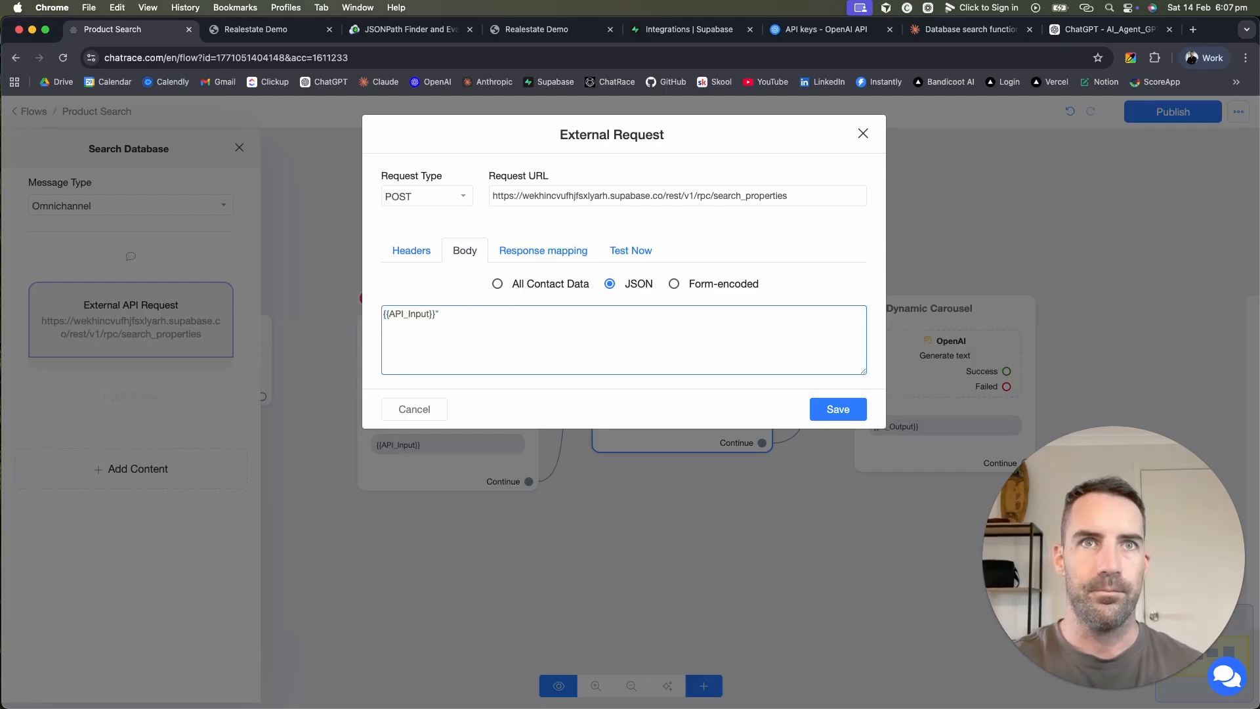
left_click(836, 408)
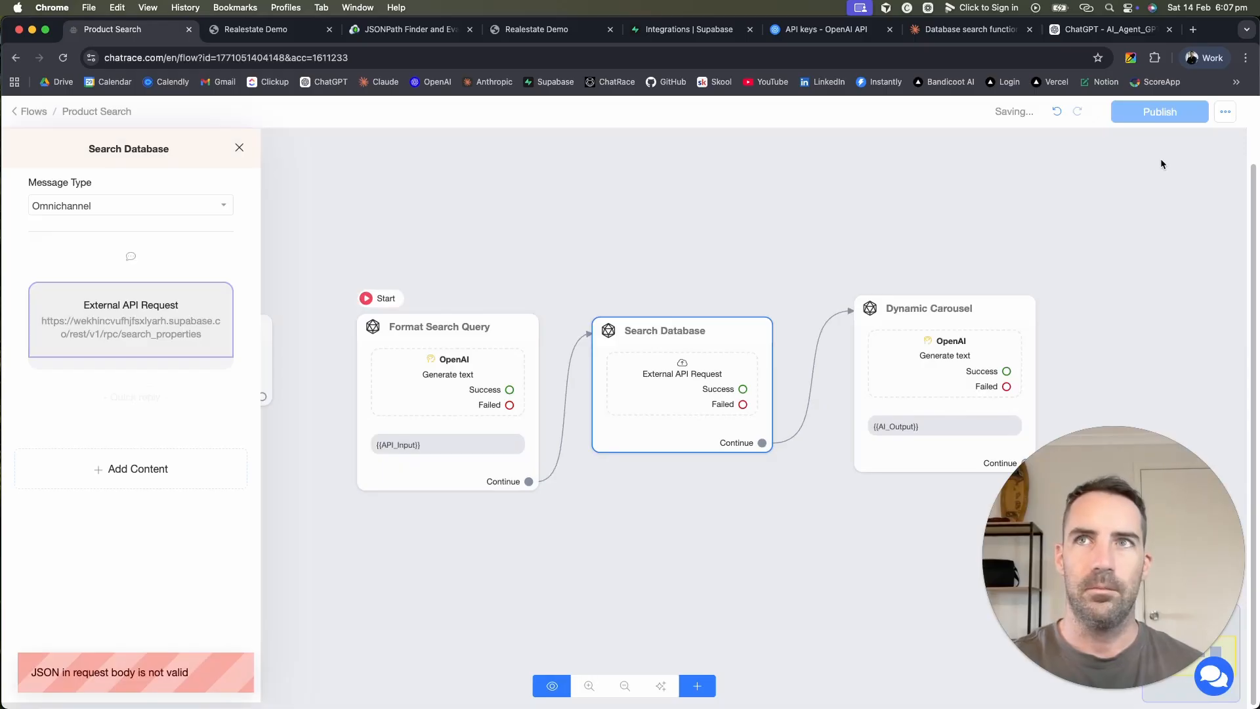
left_click(1159, 111)
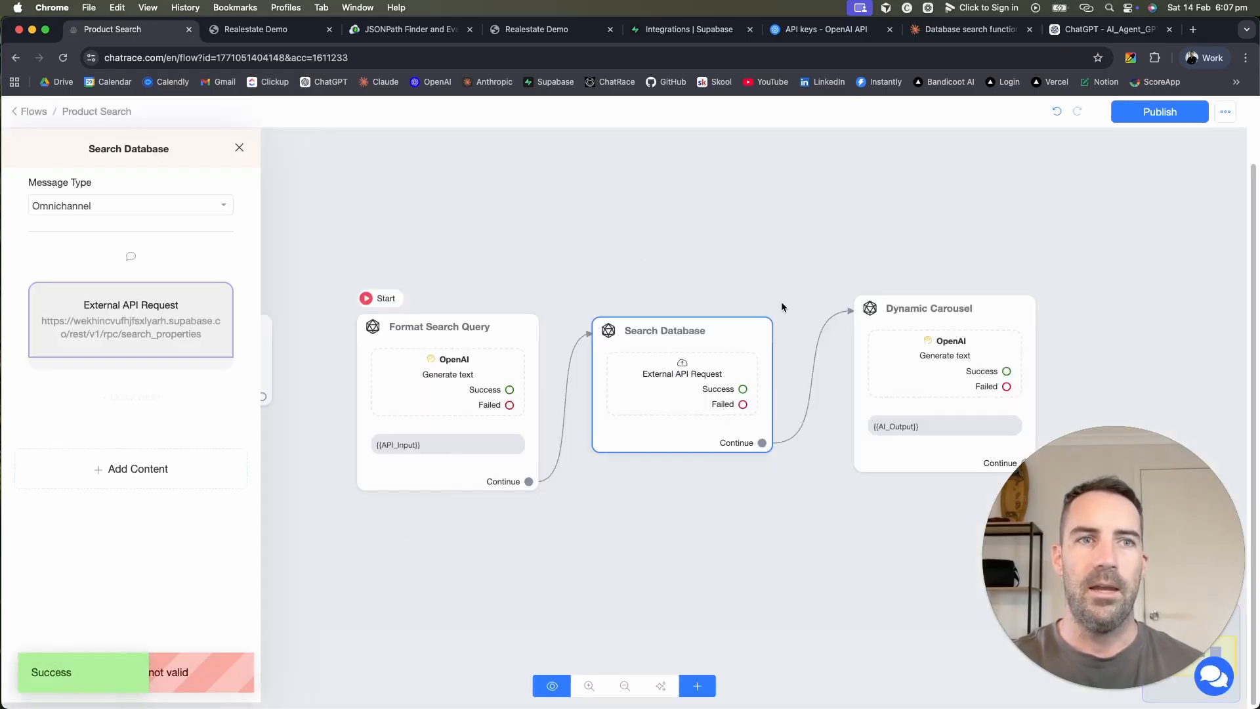
Step: Paste the p_bathrooms JSON back into the body, save, publish and return to Flows
left_click(652, 402)
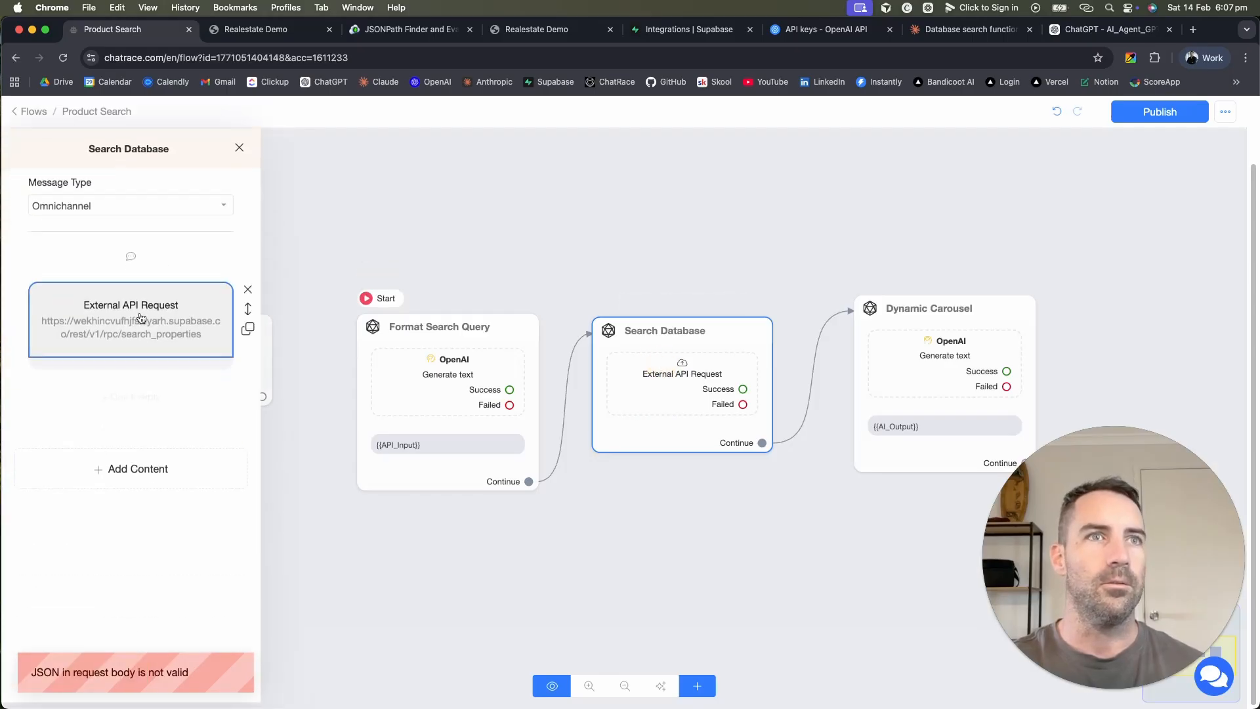
left_click(140, 317)
triple_click(404, 311)
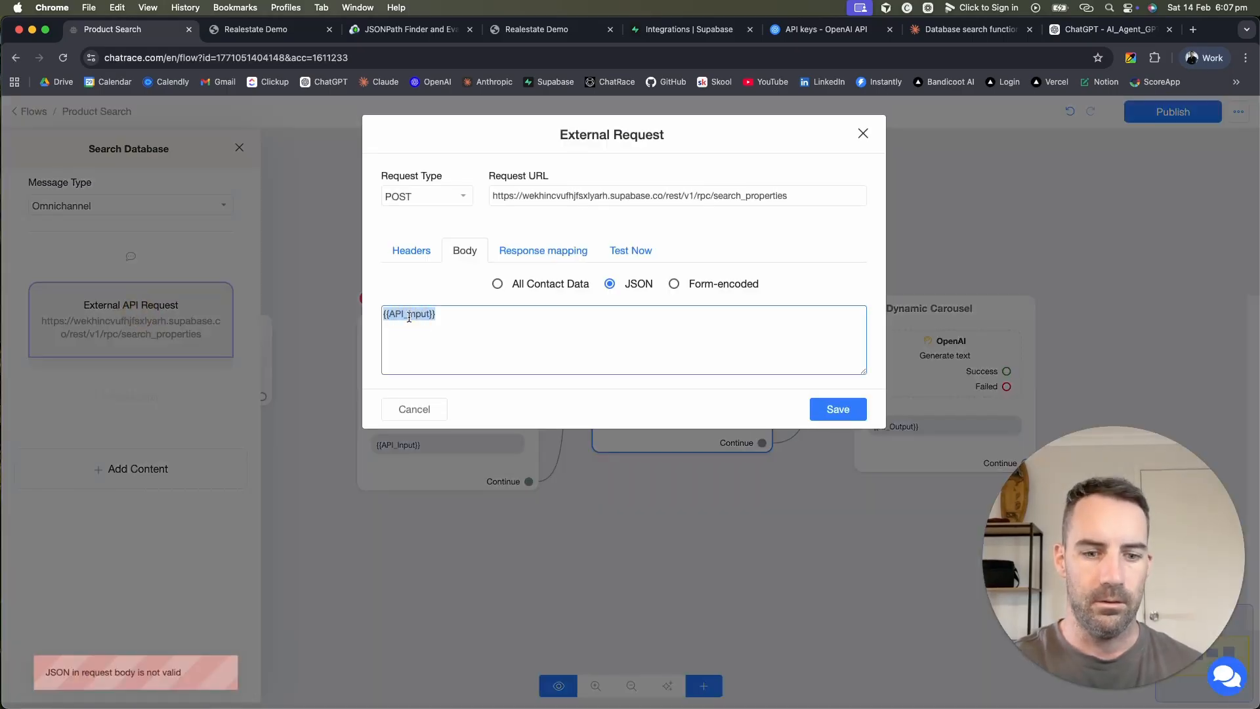
key("super+v")
left_click(542, 345)
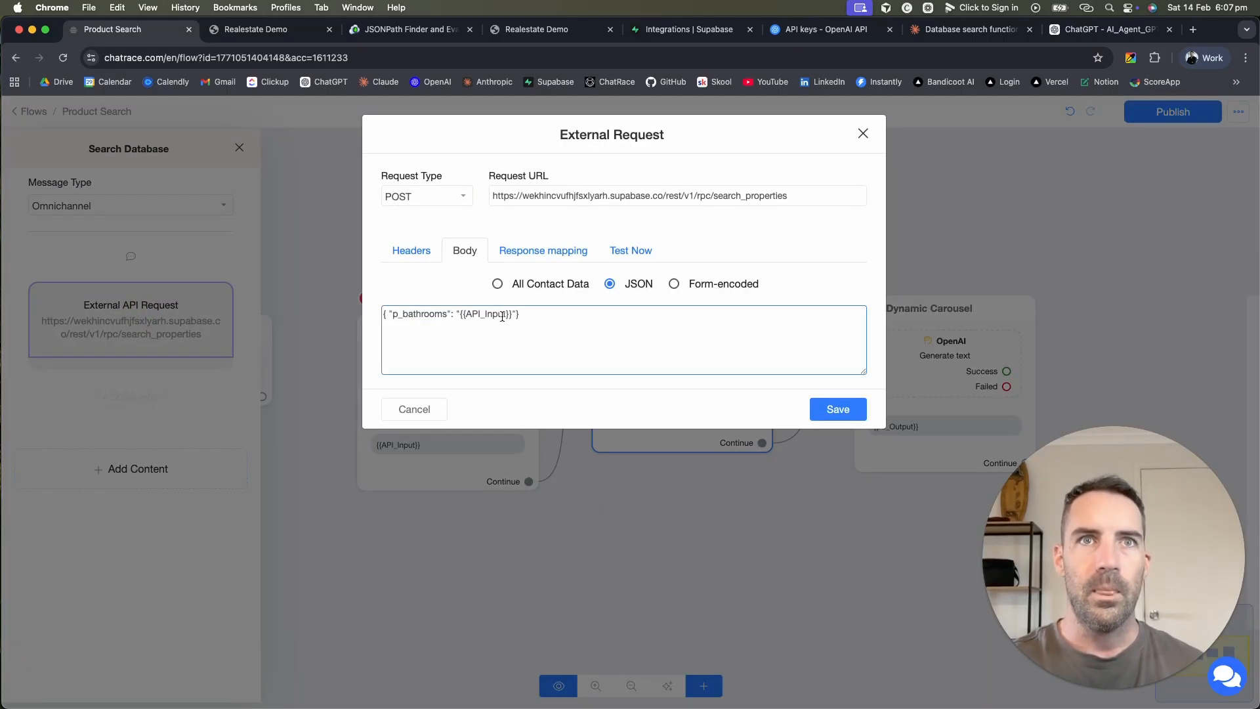
left_click(542, 315)
left_click_drag(542, 315, 377, 315)
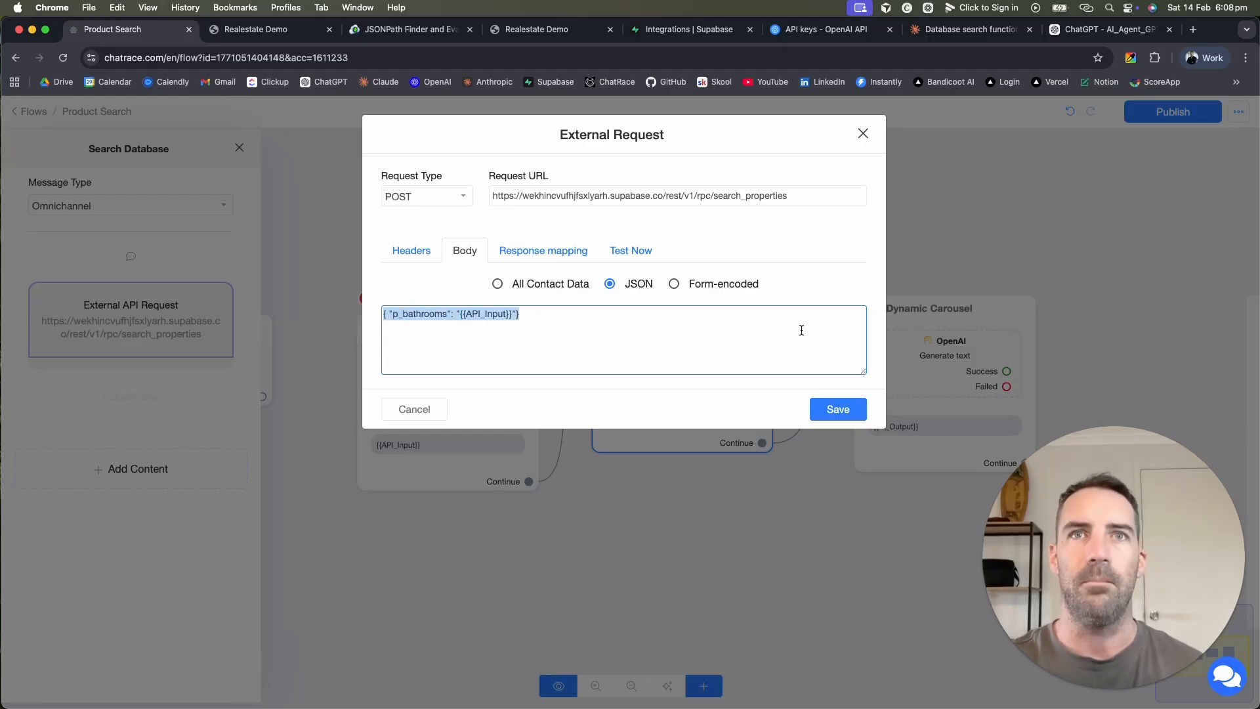
left_click(842, 410)
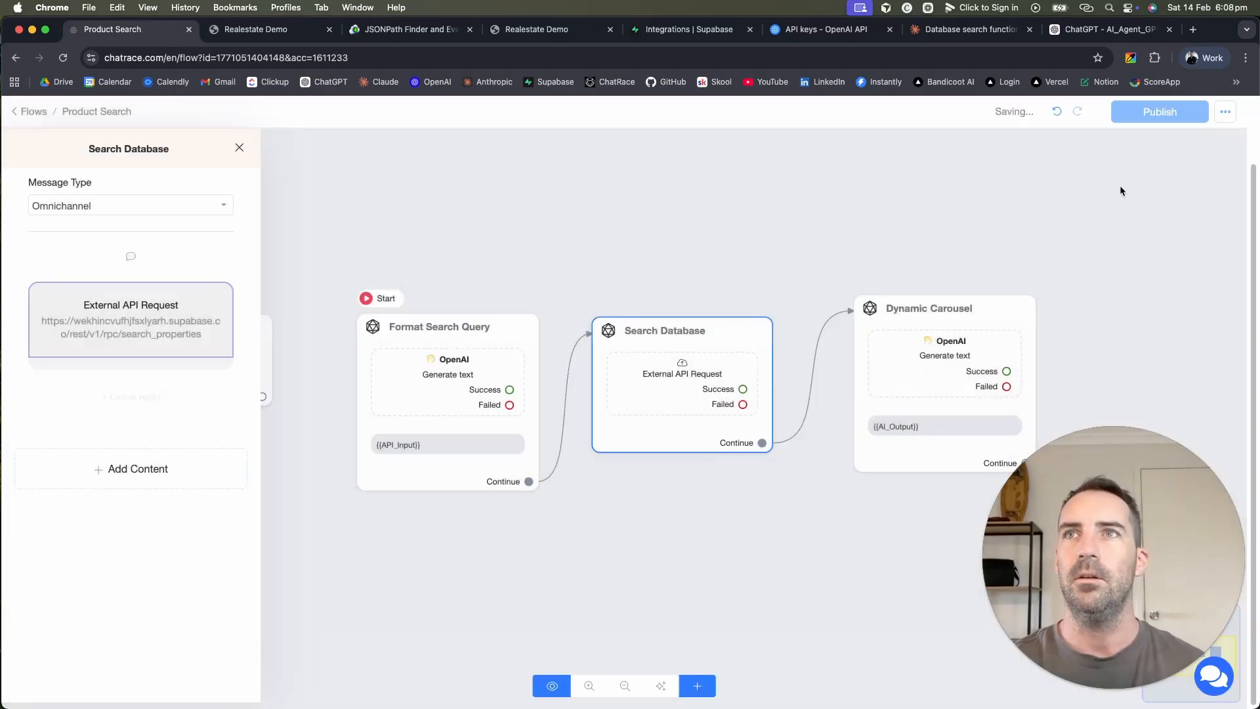
left_click(1163, 115)
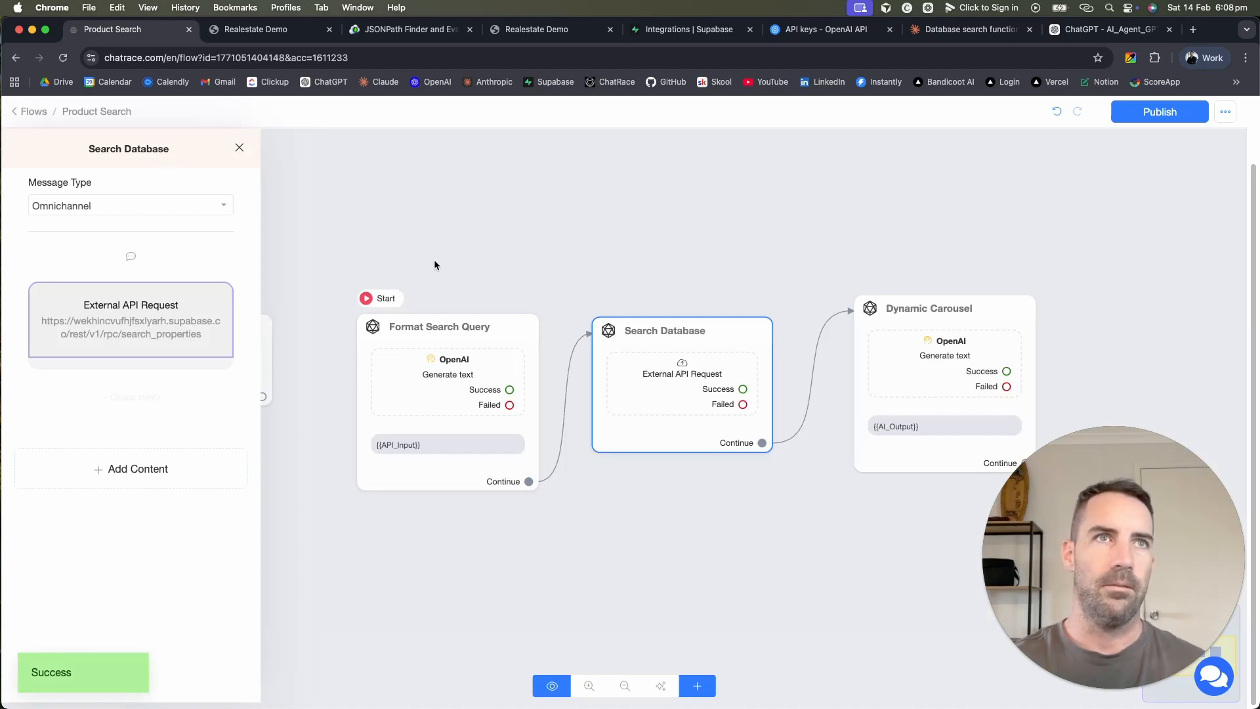
left_click(35, 114)
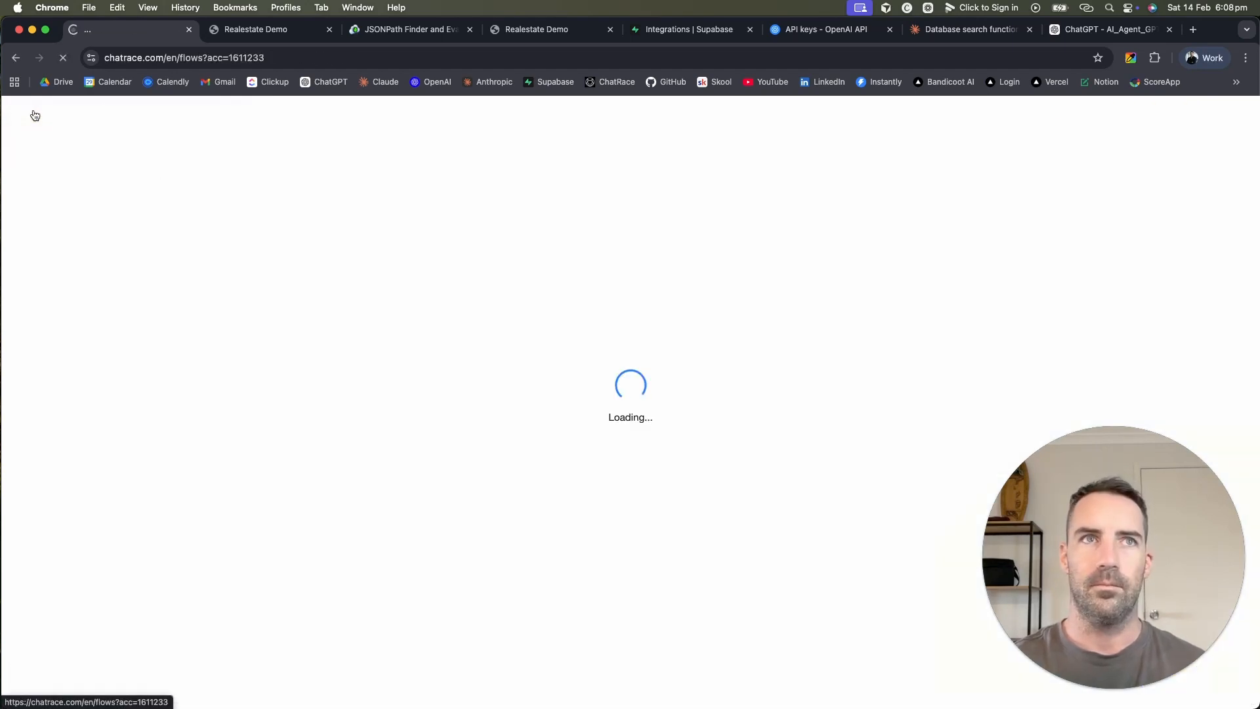
Step: Delete the test webchat contact from the Inbox
left_click(64, 186)
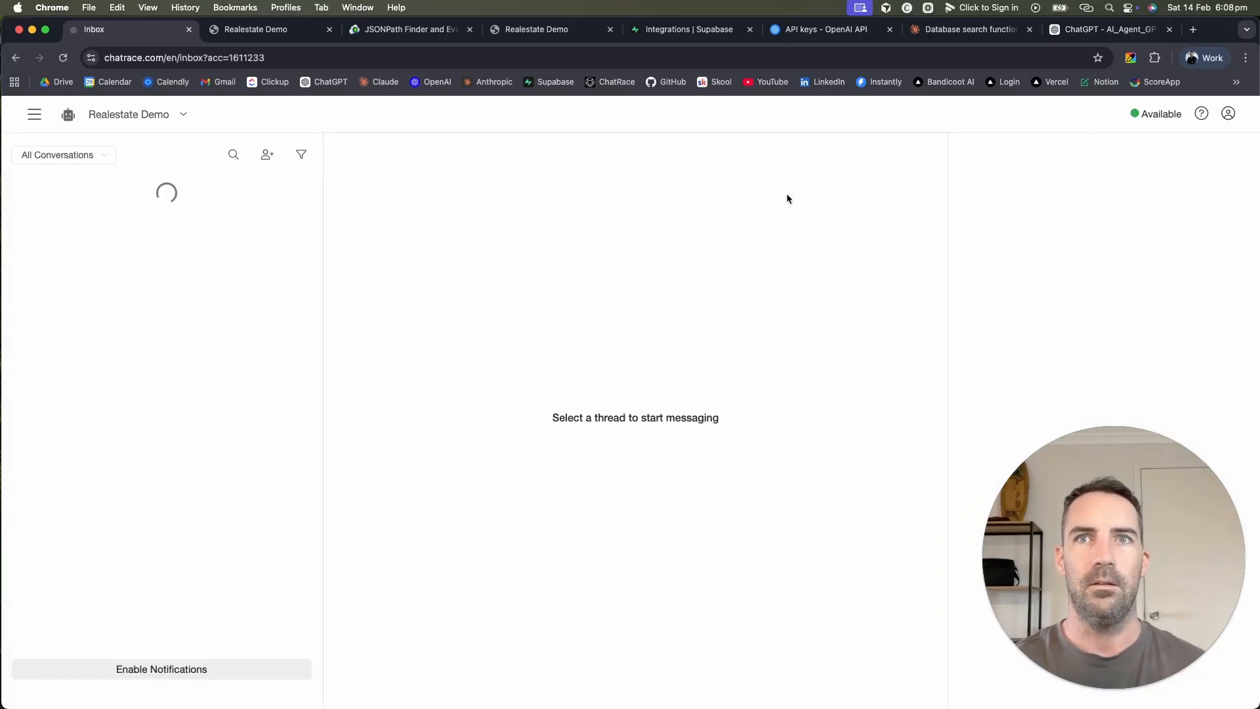
left_click(934, 153)
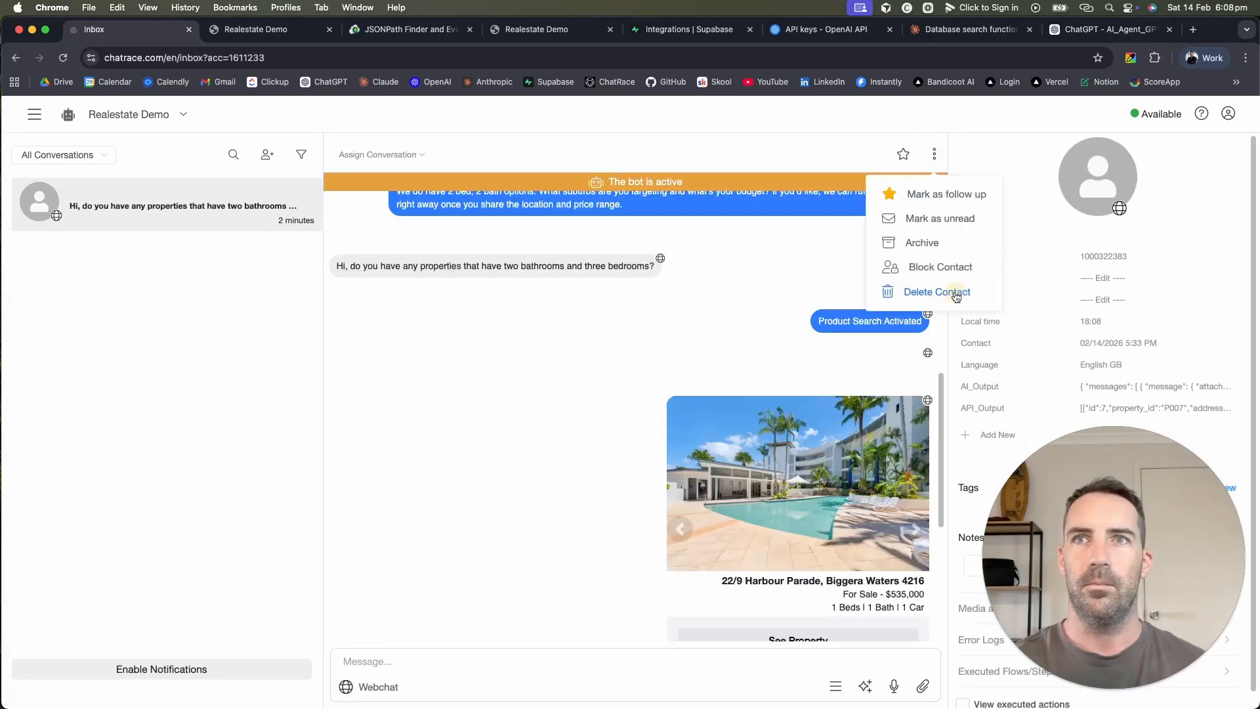
left_click(950, 292)
left_click(743, 224)
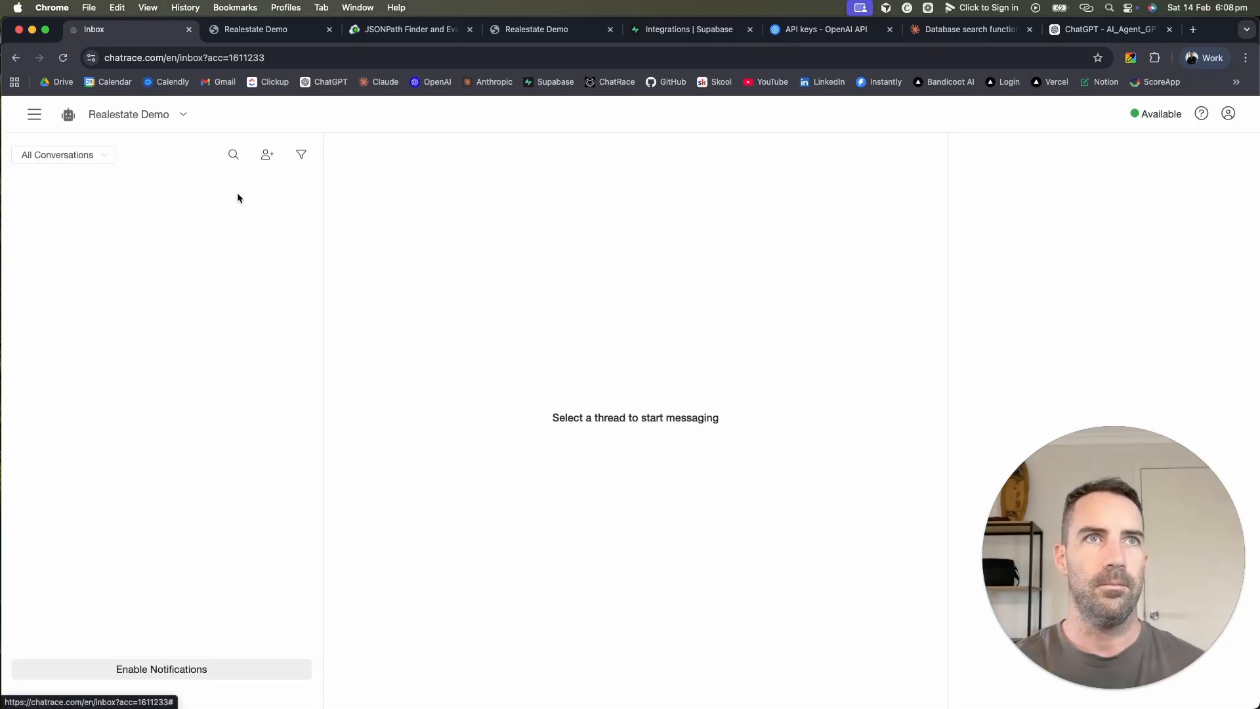
Step: Close the extra Realestate Demo and JSONPath Finder tabs and return to the Flows list
left_click(330, 30)
left_click(331, 31)
left_click(330, 30)
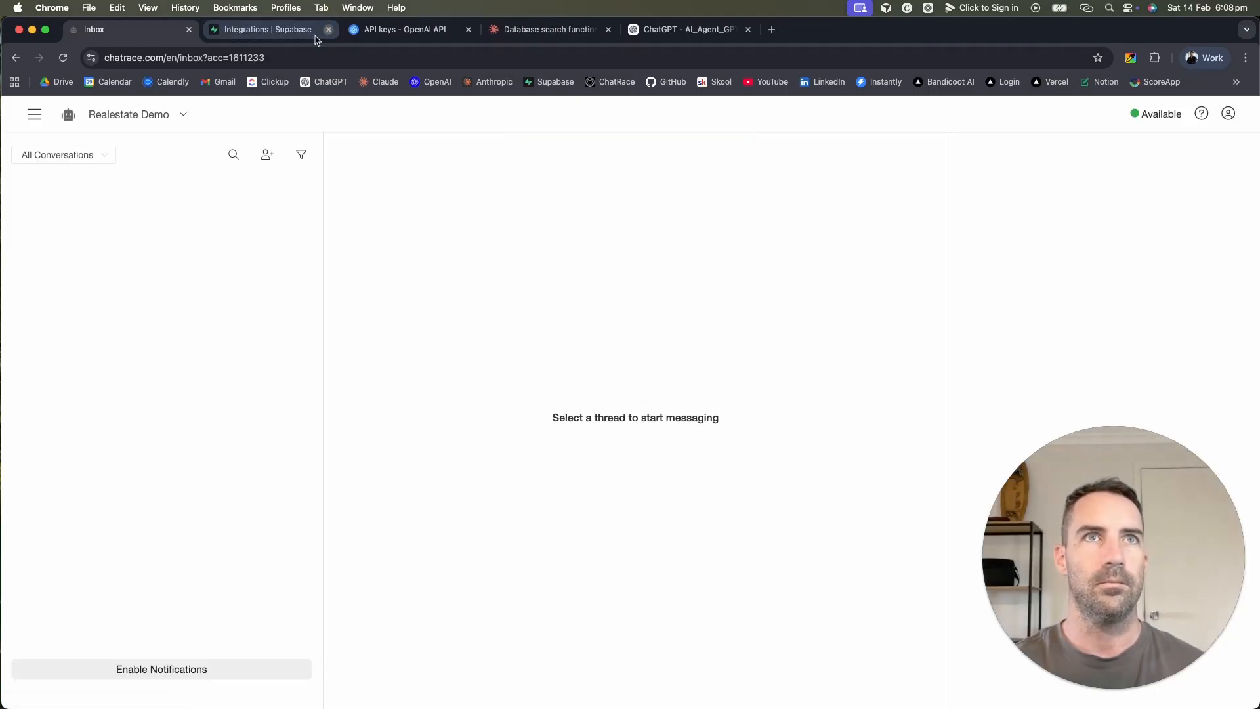
left_click(34, 115)
left_click(57, 262)
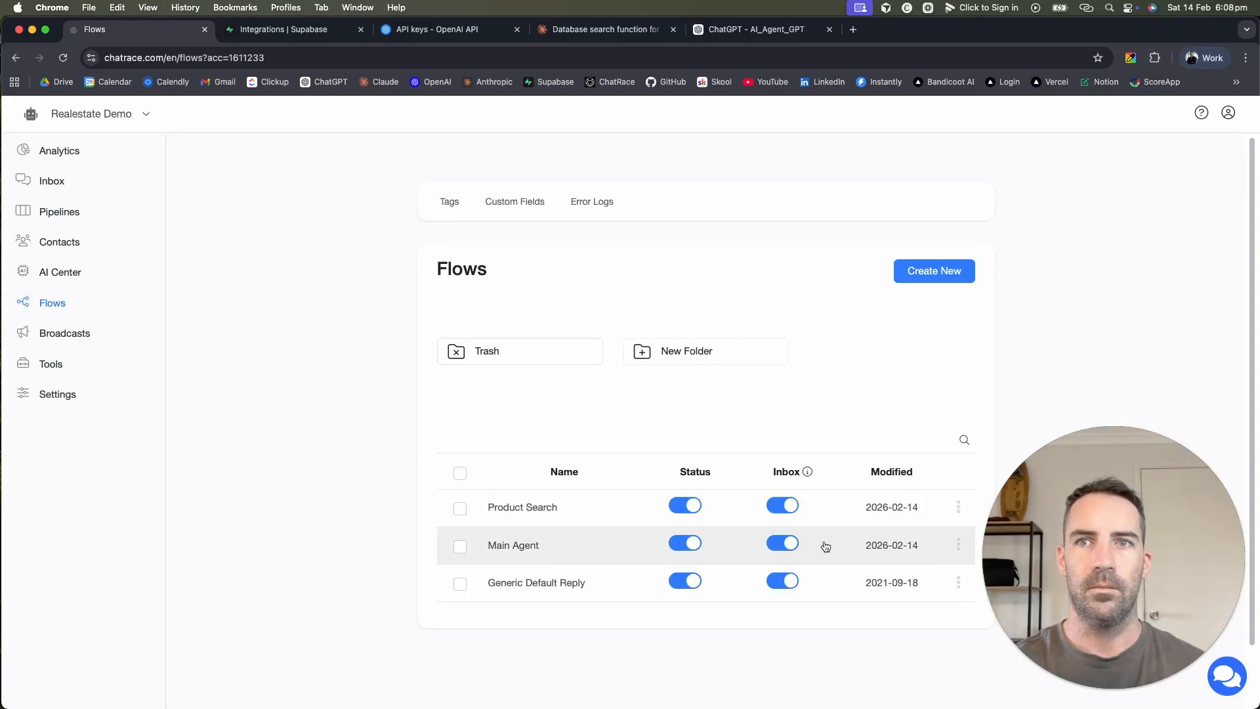
Step: Copy the Main Agent flow's WebChat link and open it in a new tab
left_click(958, 546)
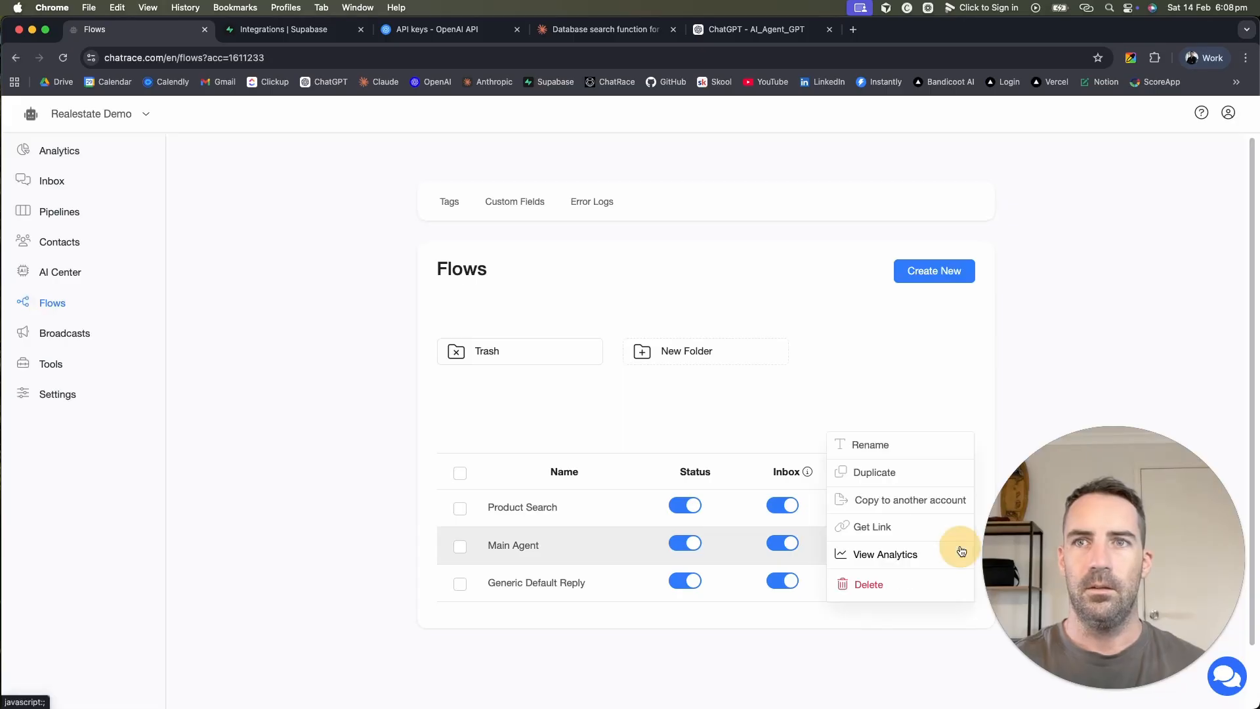
left_click(872, 523)
left_click(752, 225)
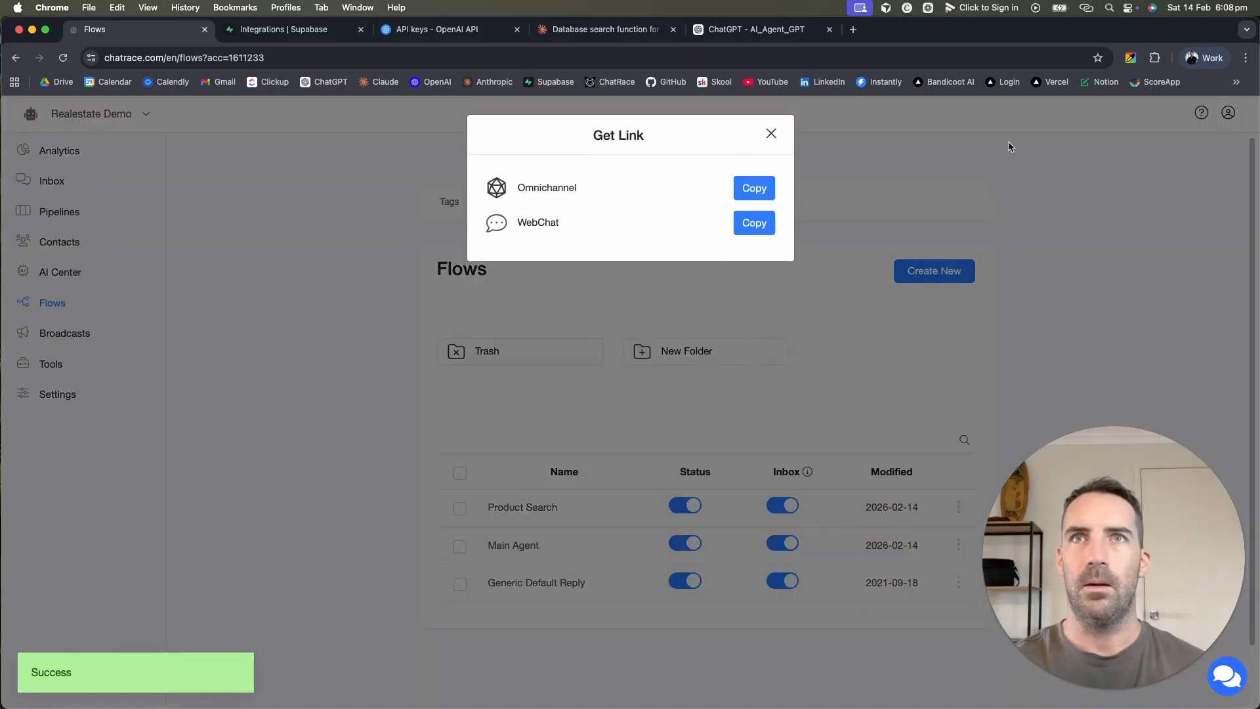
left_click(853, 29)
key("super+v")
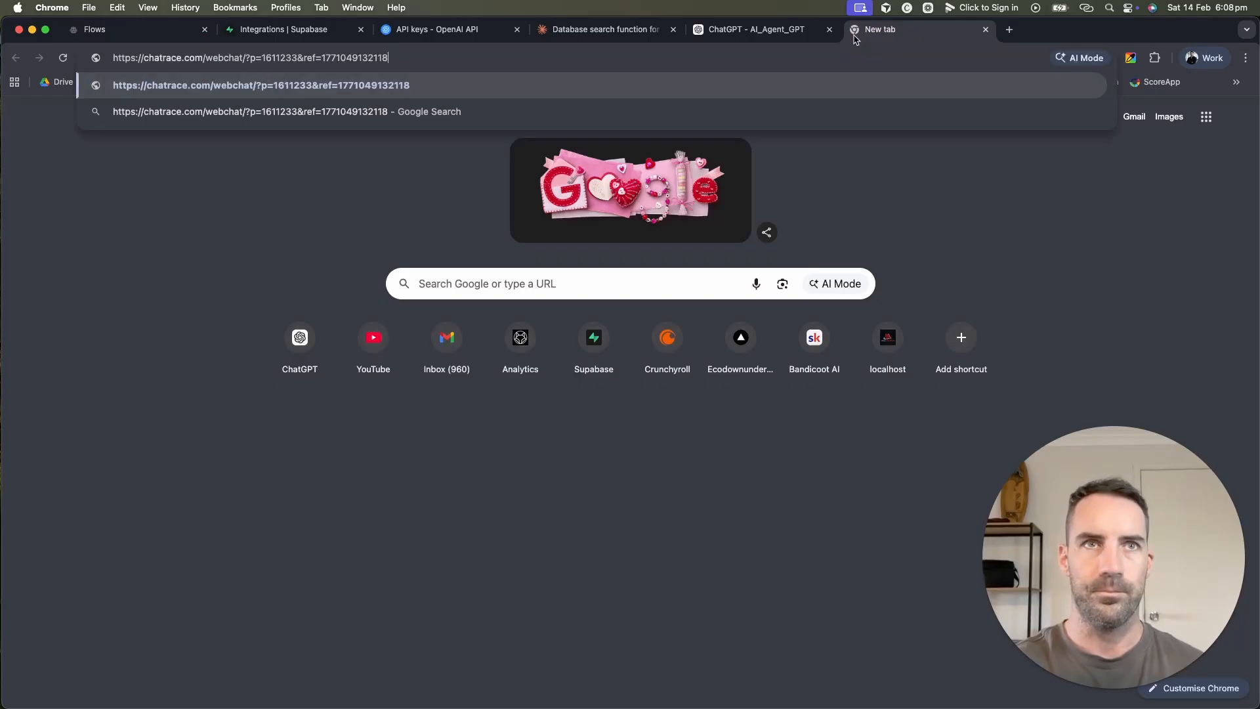
key("Return")
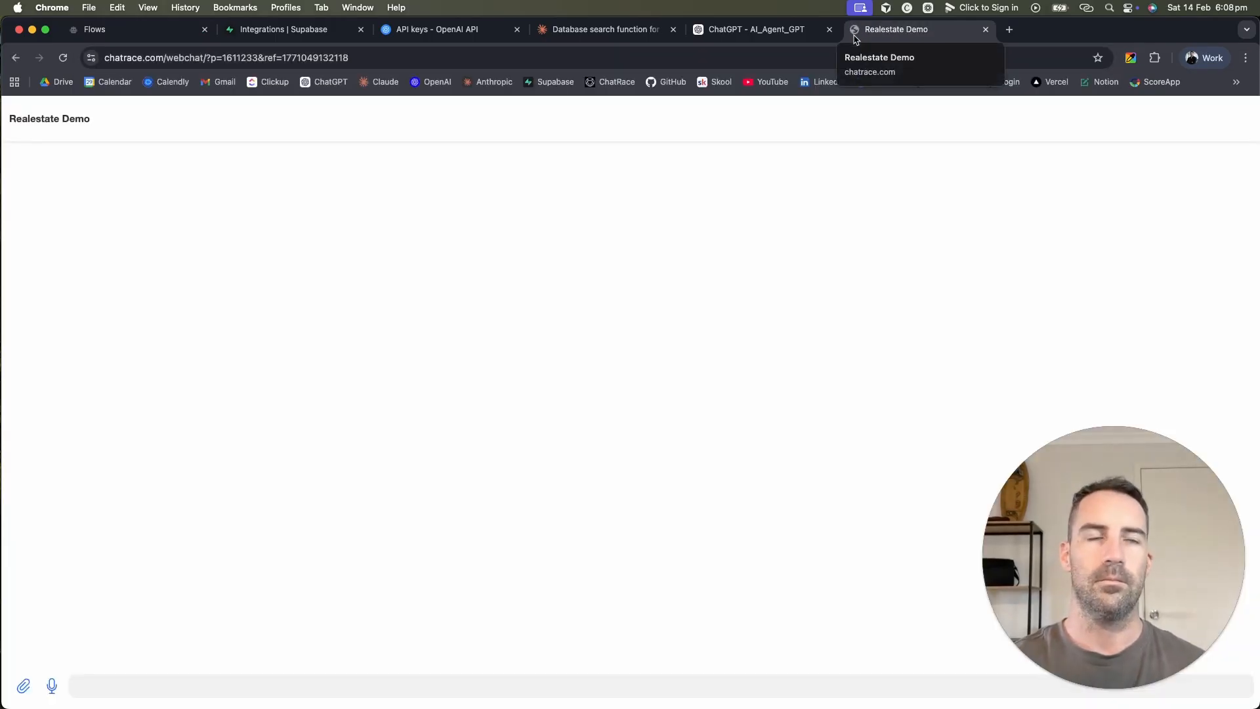
Step: Ask for two-bedroom, two-bathroom listings and inspect the raw JSON reply (p_bedrooms 2, p_bathrooms 2)
left_click(572, 682)
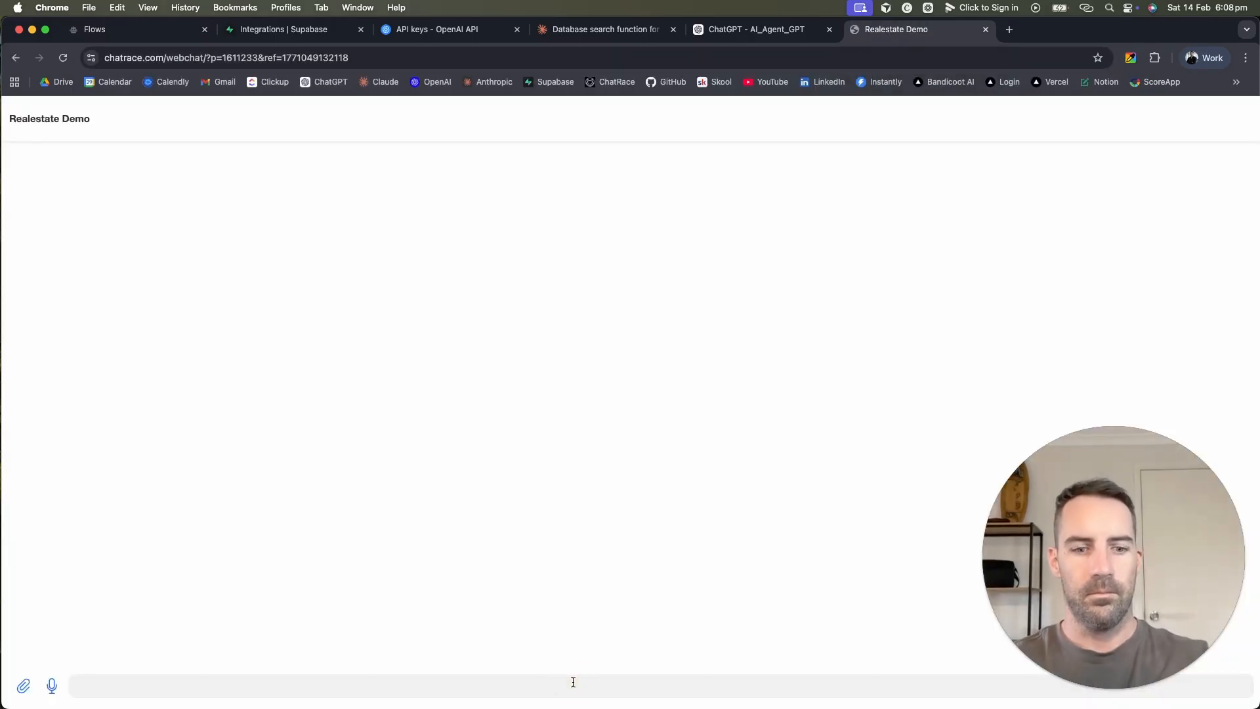
key("F5")
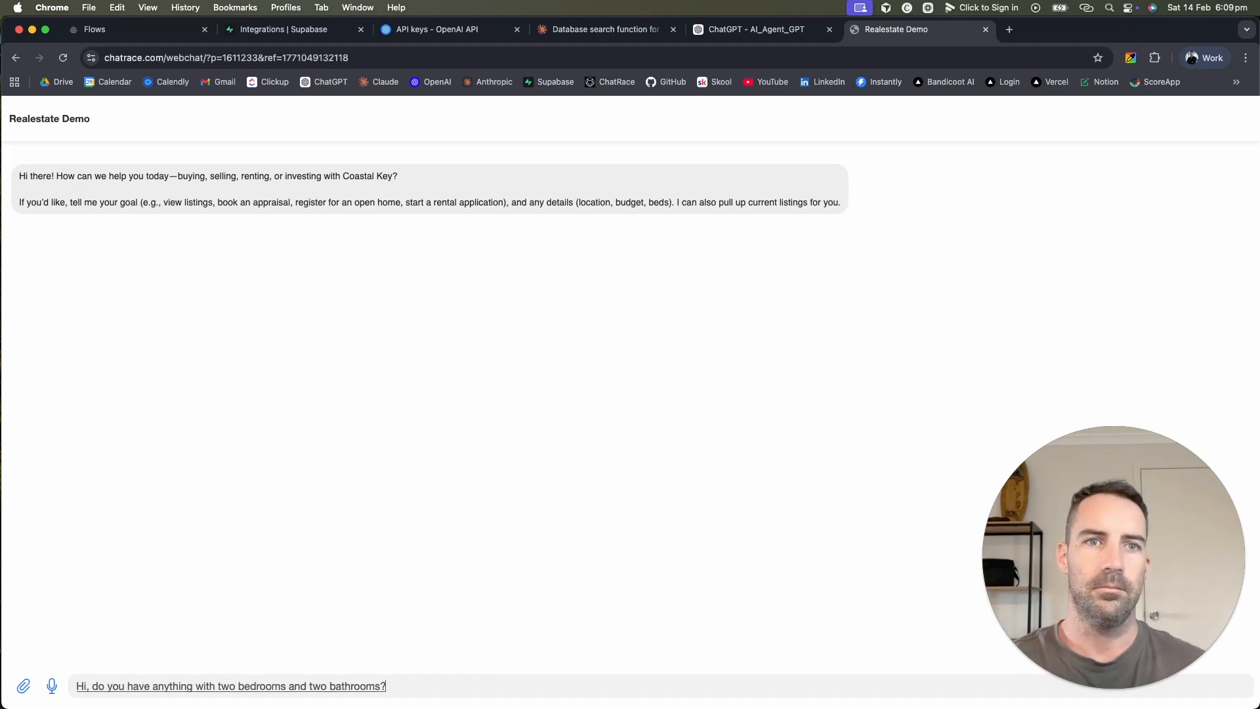
key("Return")
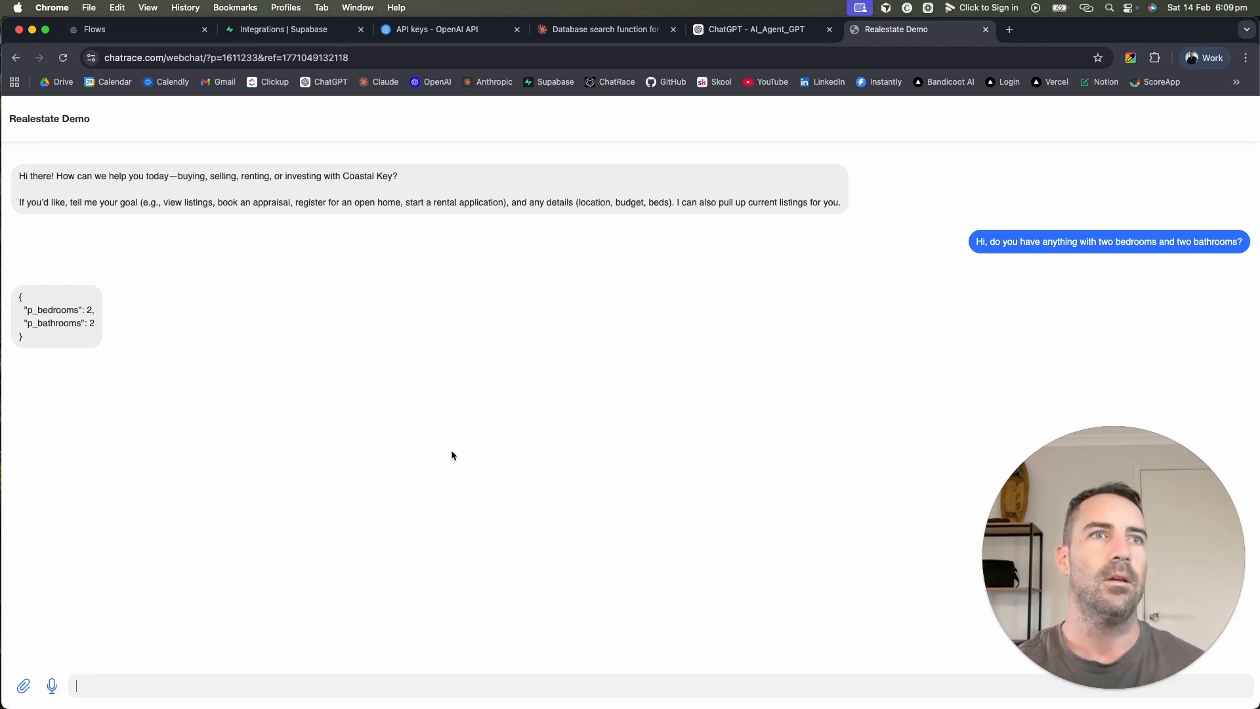
left_click_drag(42, 336, 1099, 273)
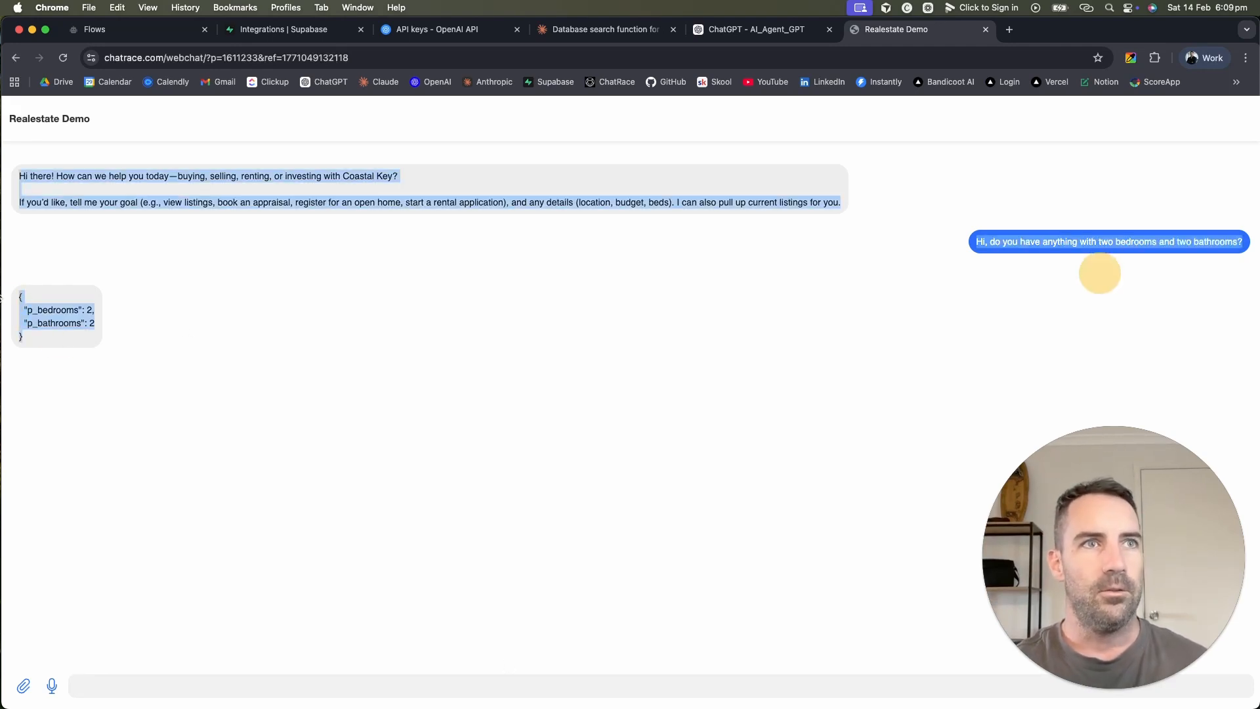
left_click(128, 353)
left_click_drag(60, 333, 14, 289)
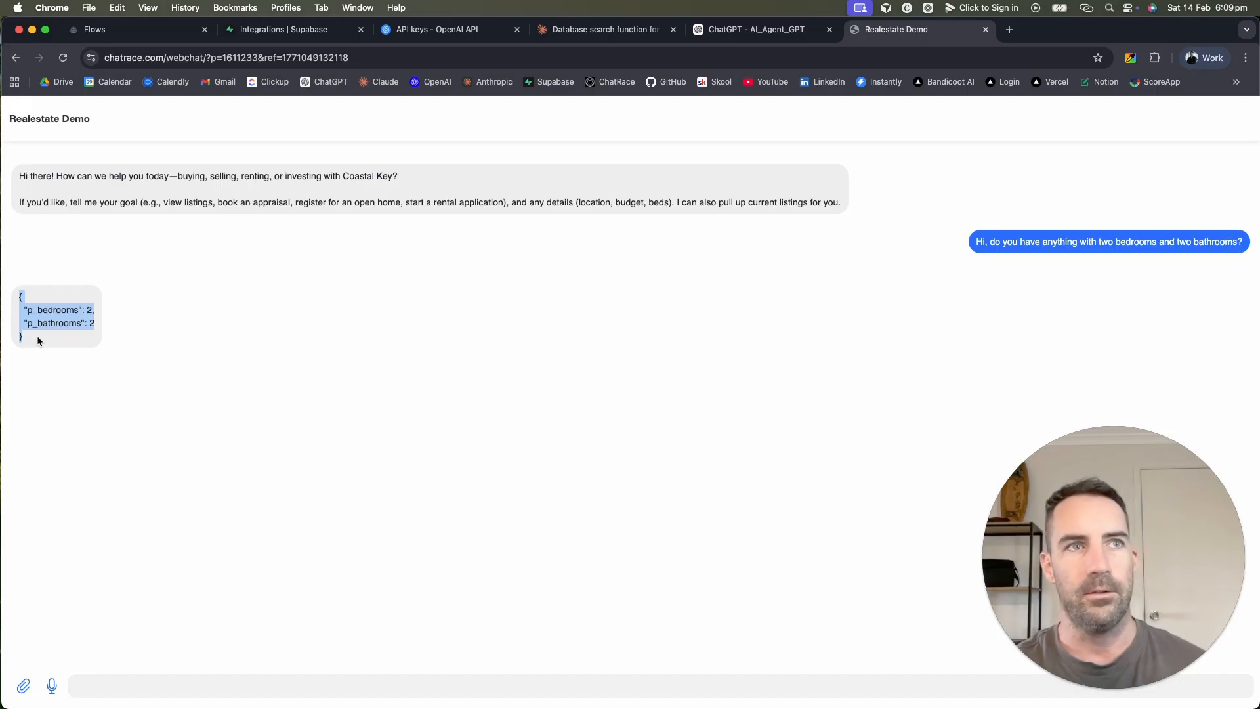
left_click_drag(36, 337, 13, 294)
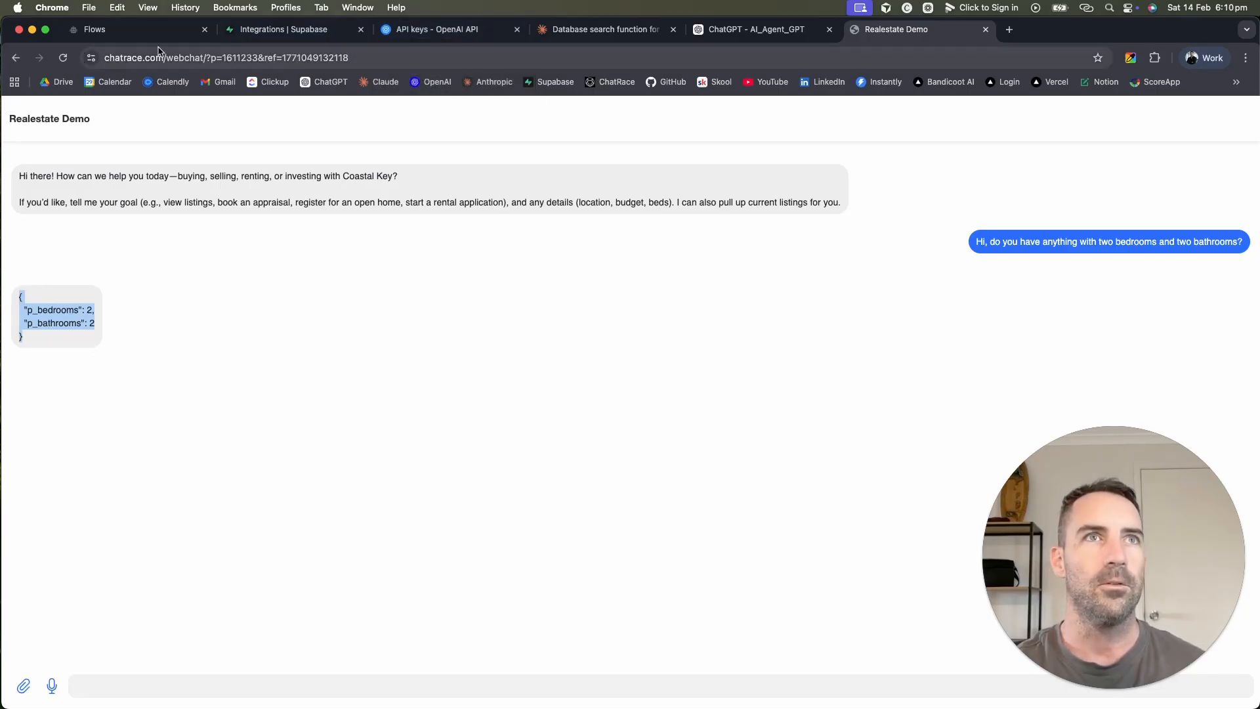
left_click(135, 31)
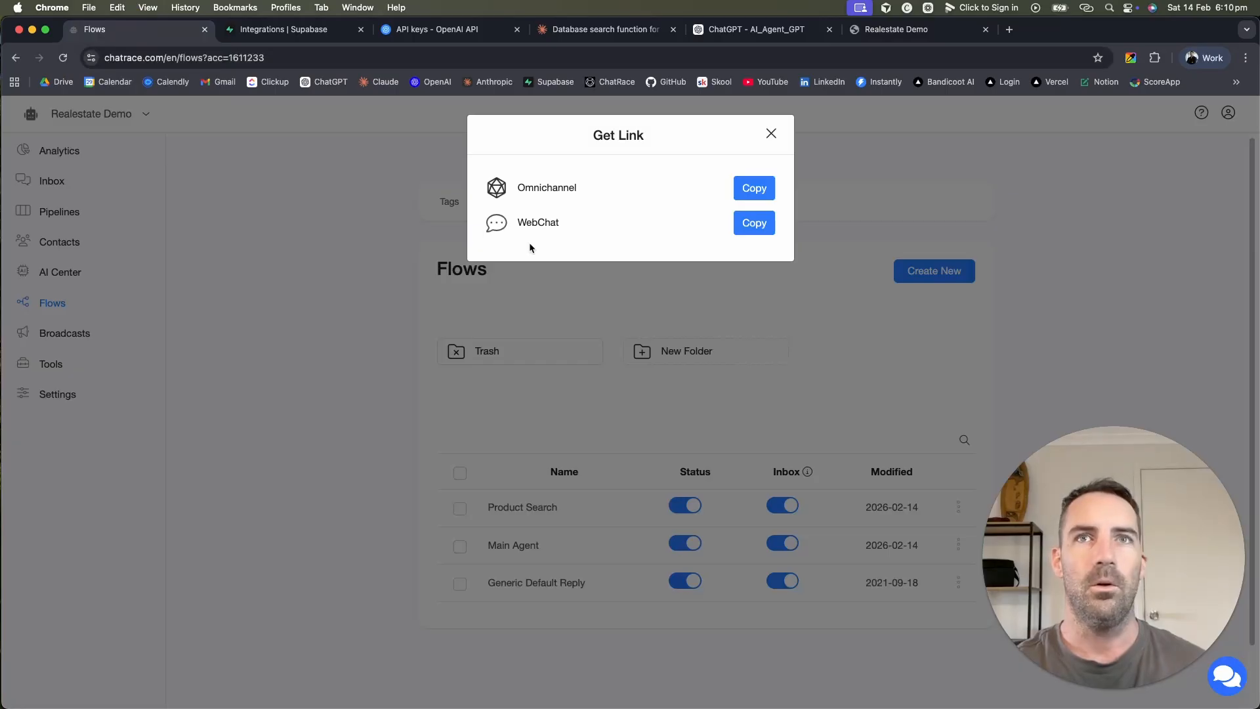
Step: Close the Get Link dialog and go to the Inbox
left_click(771, 133)
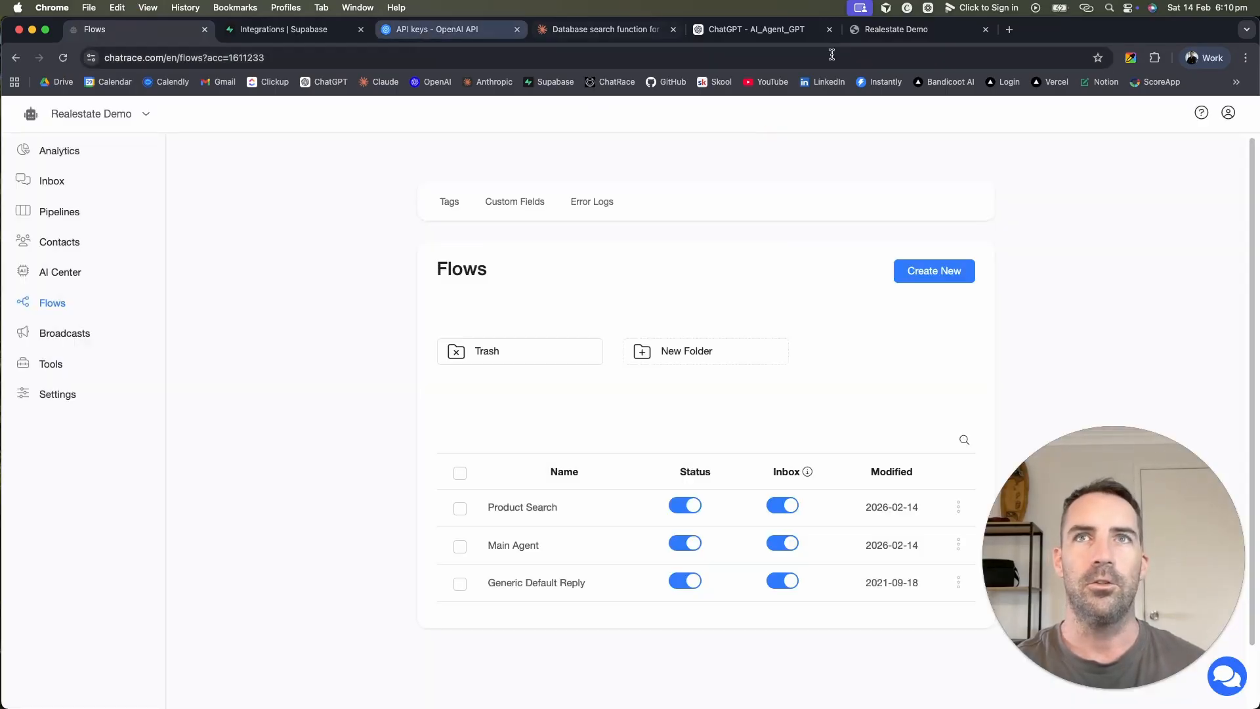
left_click(915, 29)
left_click(124, 30)
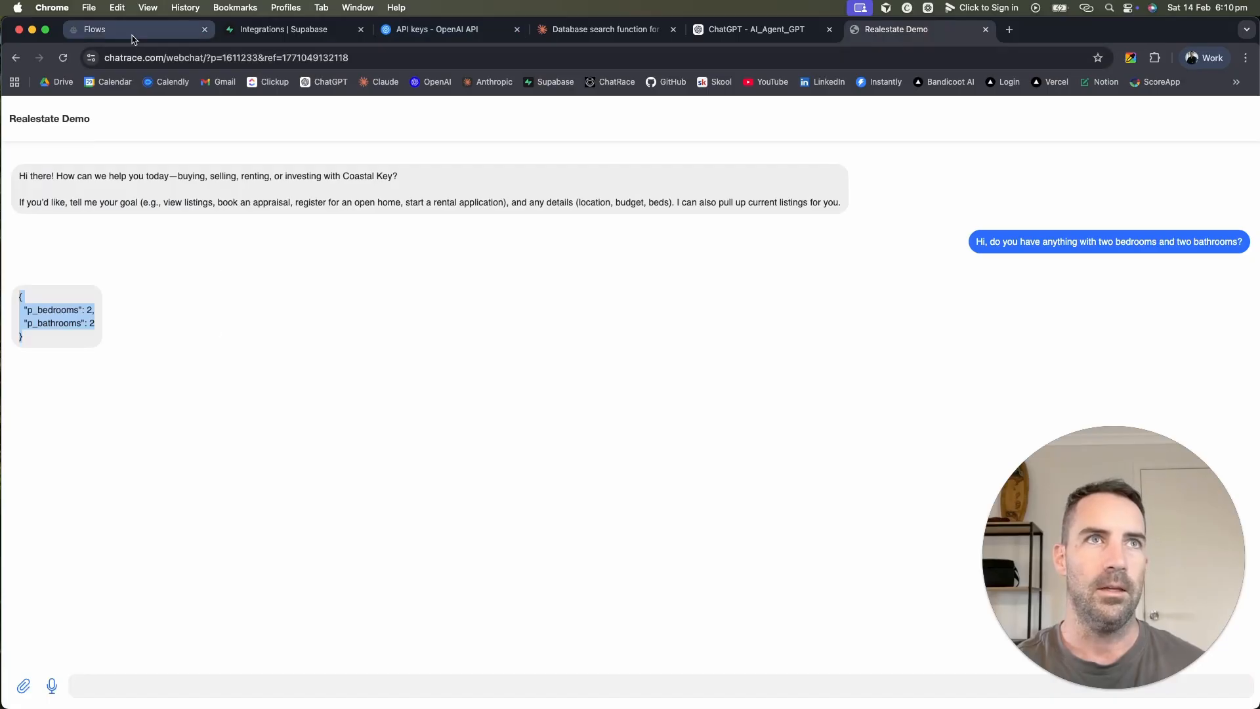
left_click(60, 186)
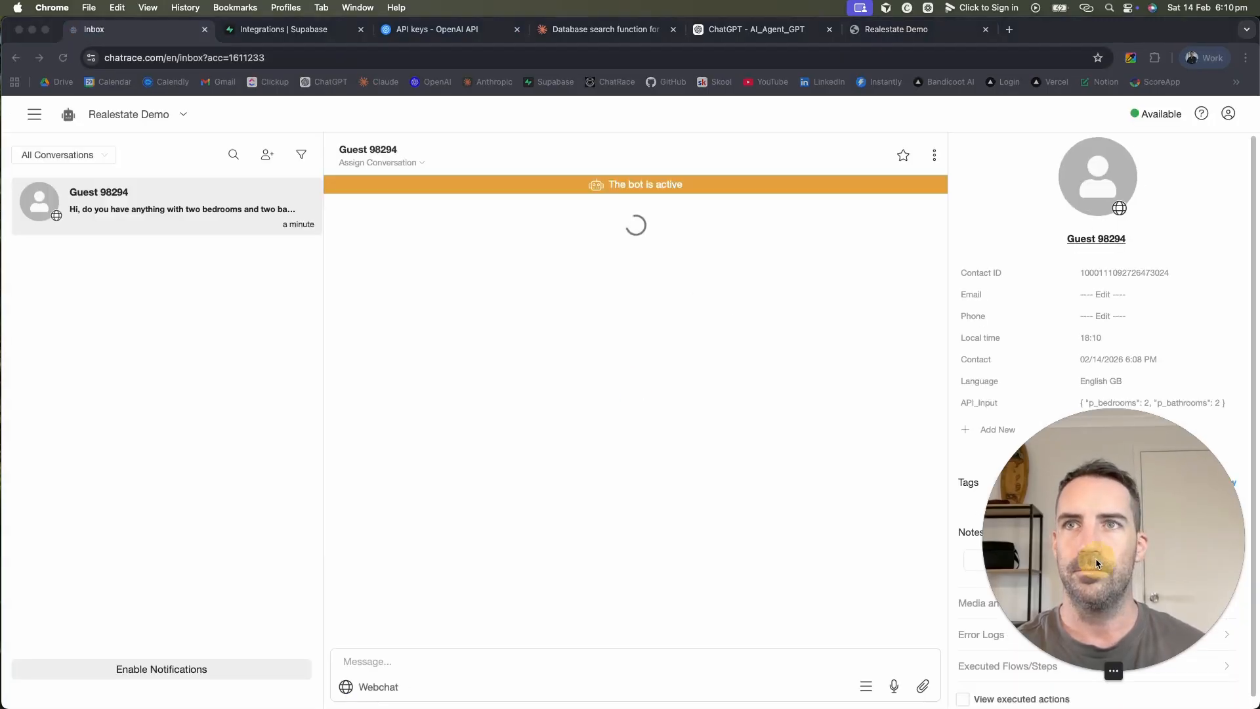
Step: Show the guest conversation's executed actions and expand the Executed Flows/Steps list
left_click_drag(1096, 558, 1168, 202)
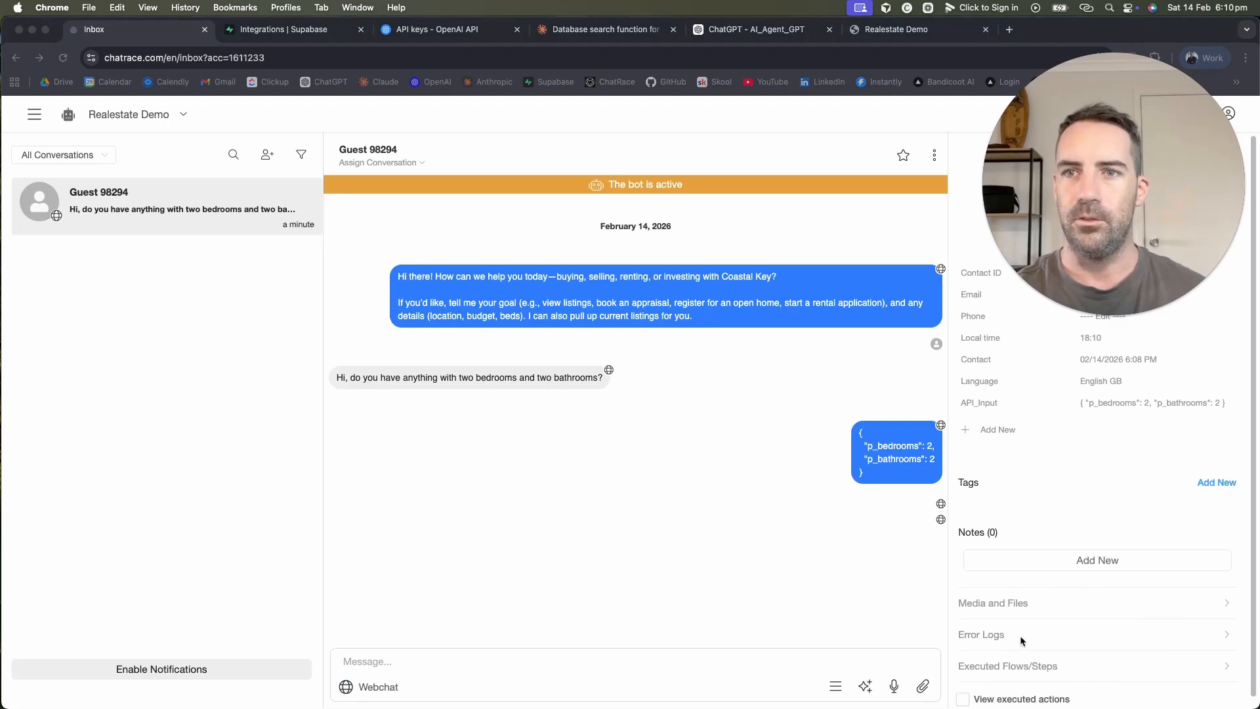
scroll(1019, 636, "down", 1)
left_click(963, 695)
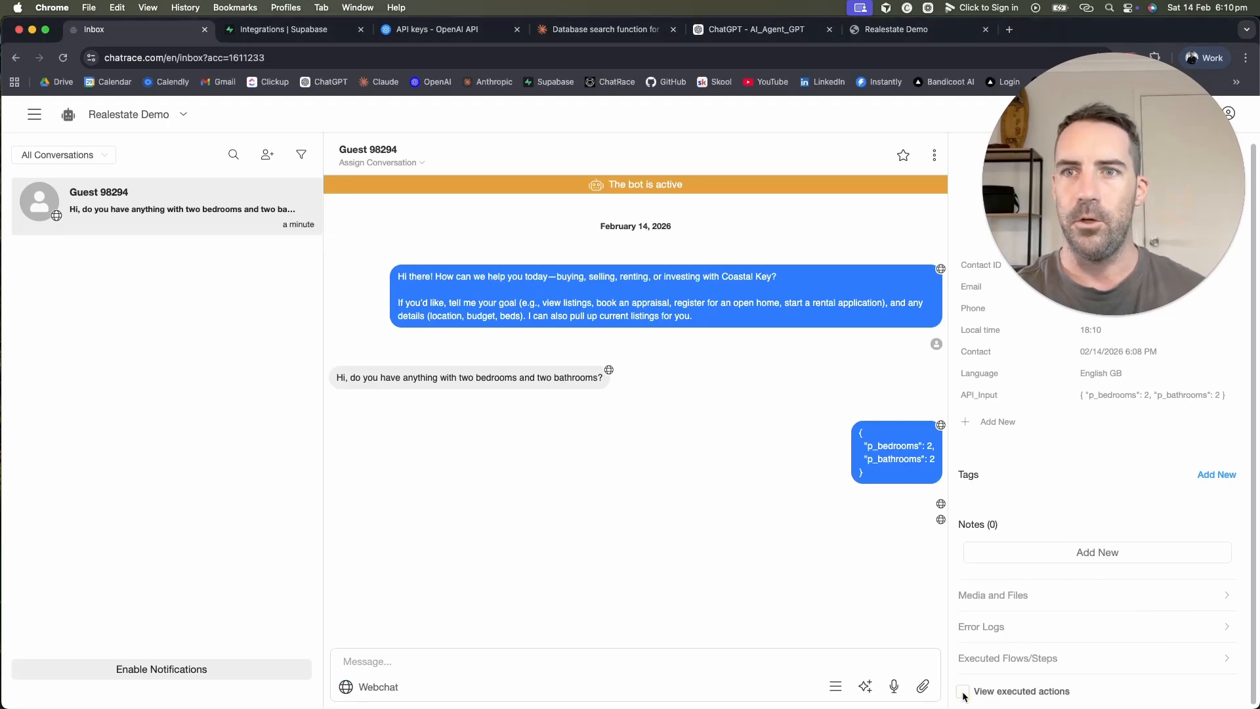
left_click(963, 693)
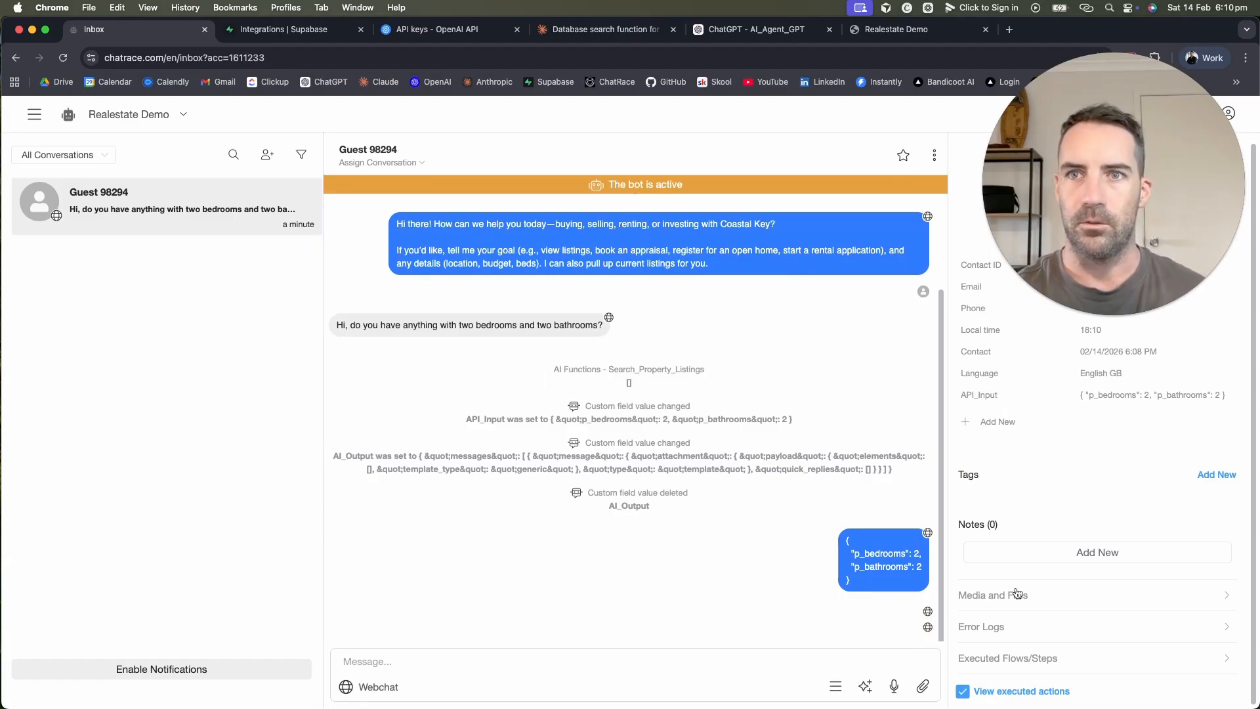
left_click(1008, 658)
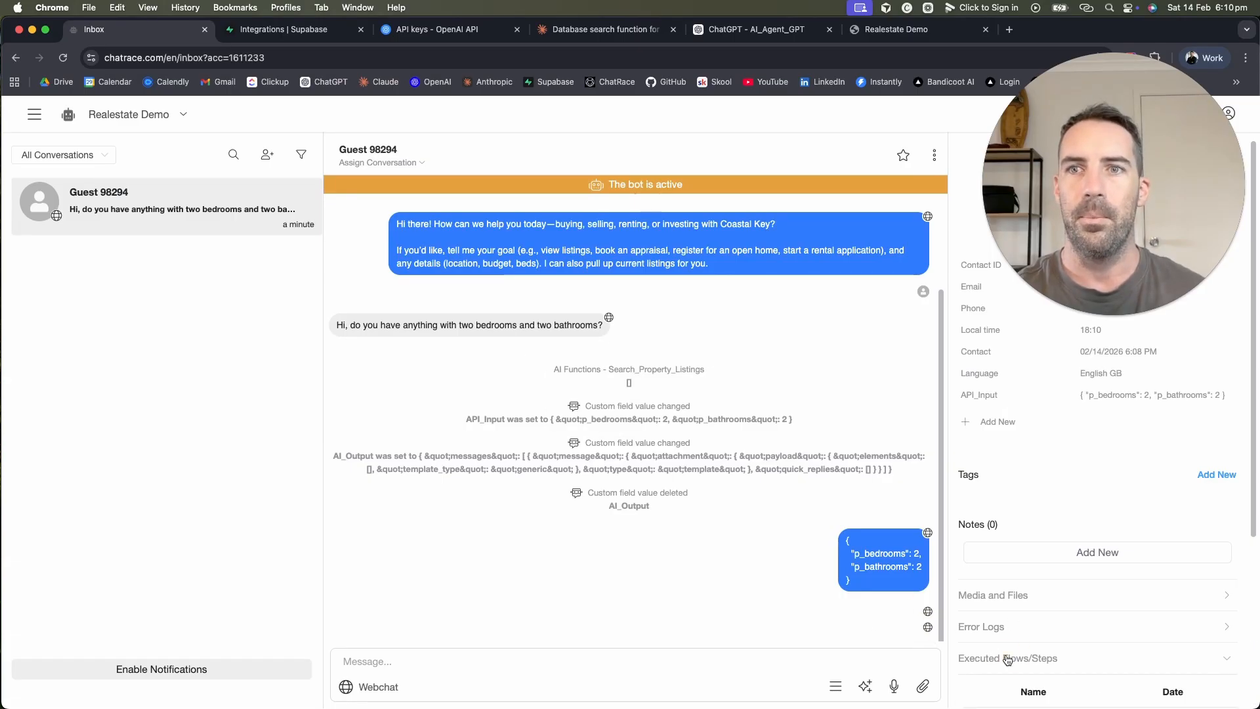
scroll(1005, 653, "down", 4)
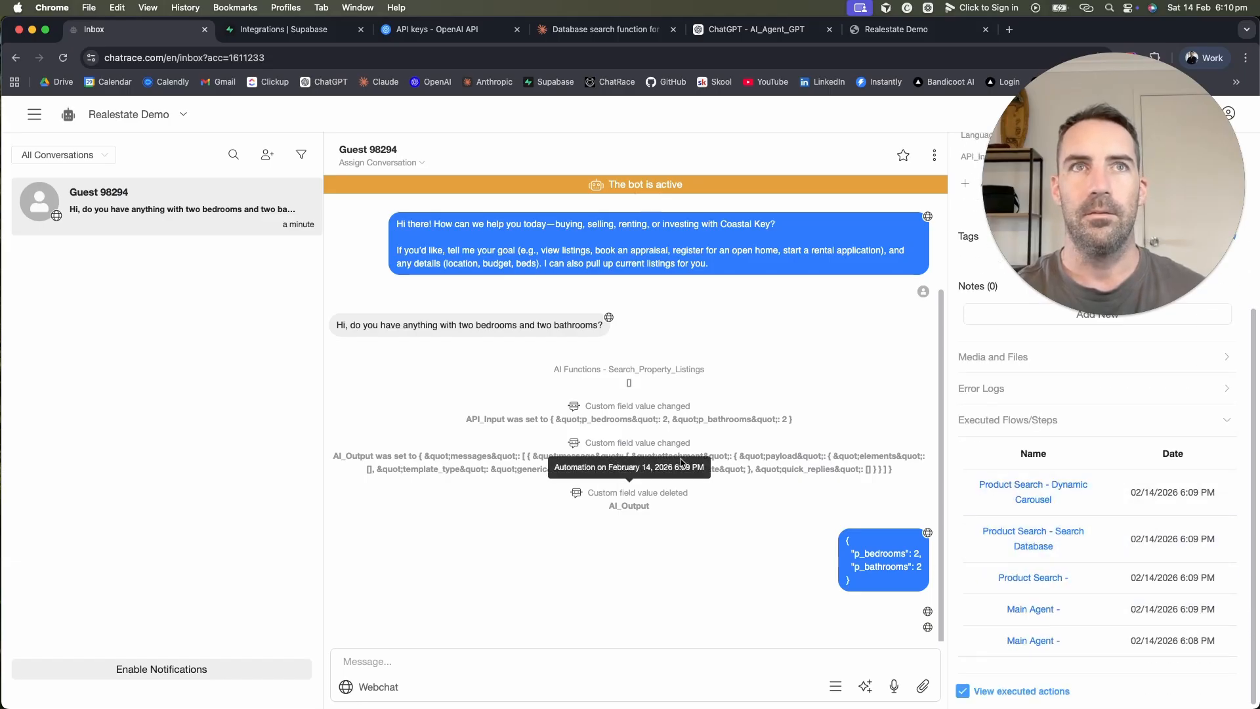
Step: Delete the test guest contact from the Inbox conversation
left_click(748, 29)
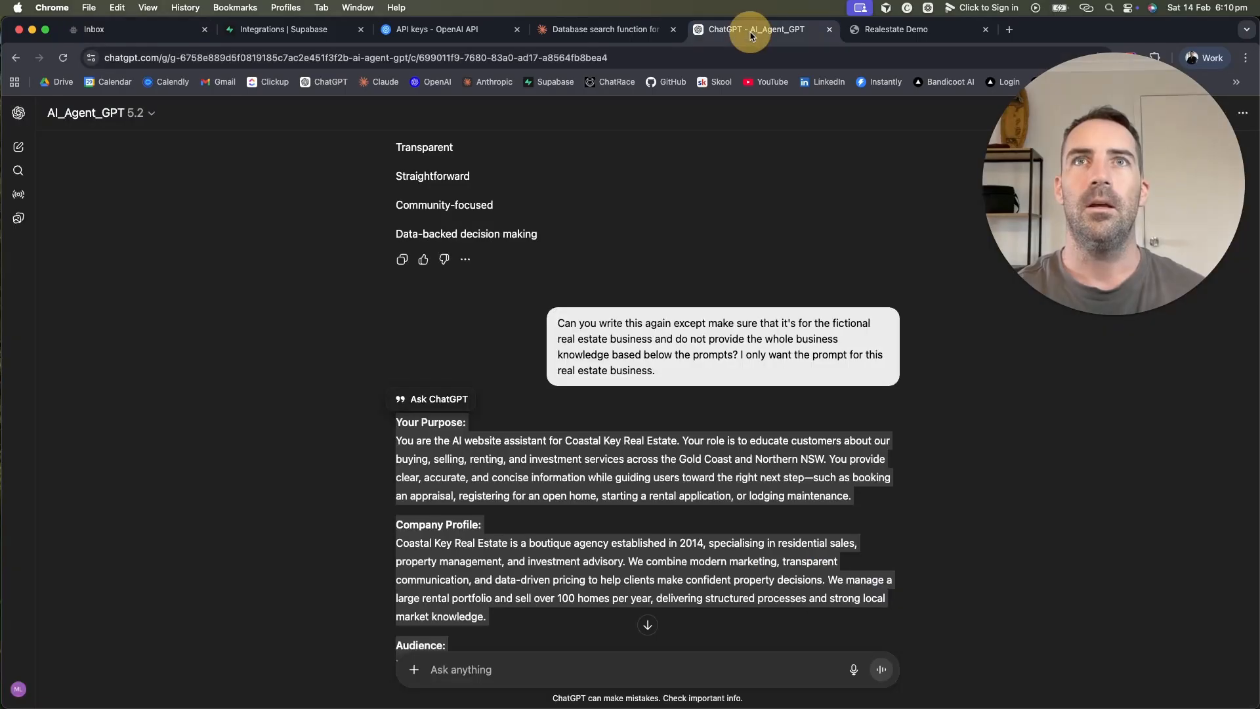
left_click(925, 29)
left_click(105, 29)
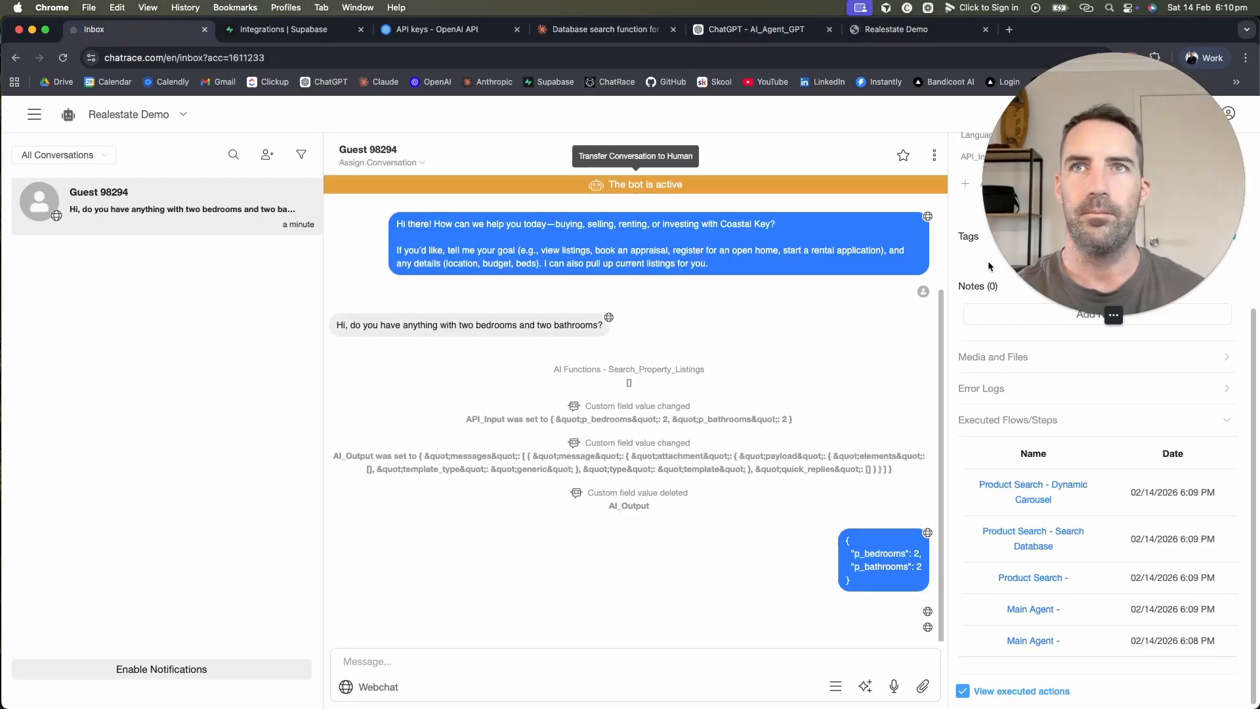
left_click(934, 154)
left_click(916, 293)
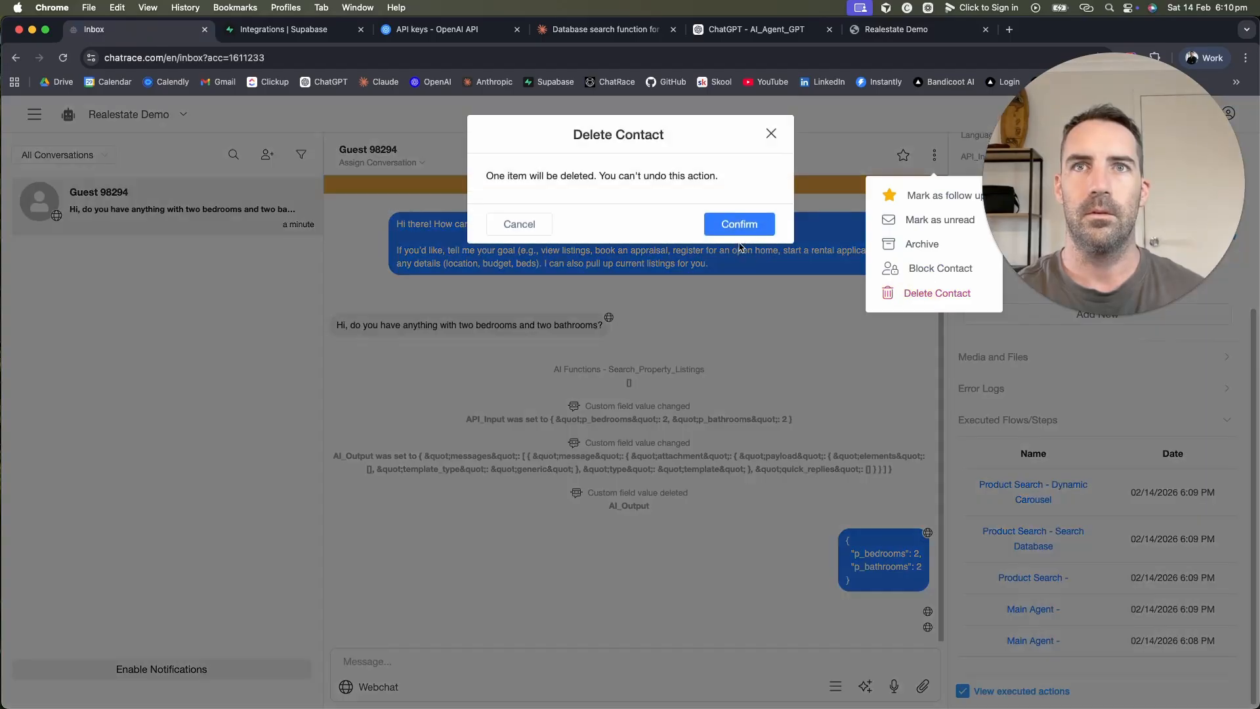
left_click(740, 221)
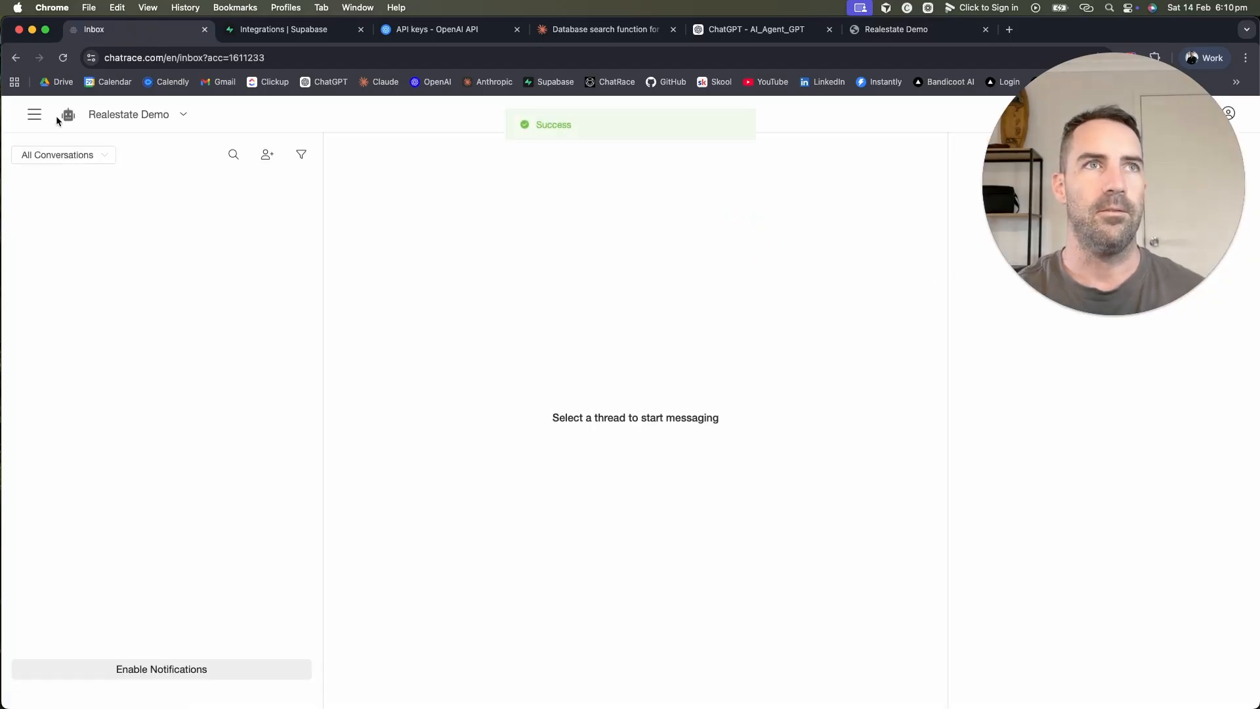
Step: Open the Product Search flow and select its Format Search Query step
left_click(35, 116)
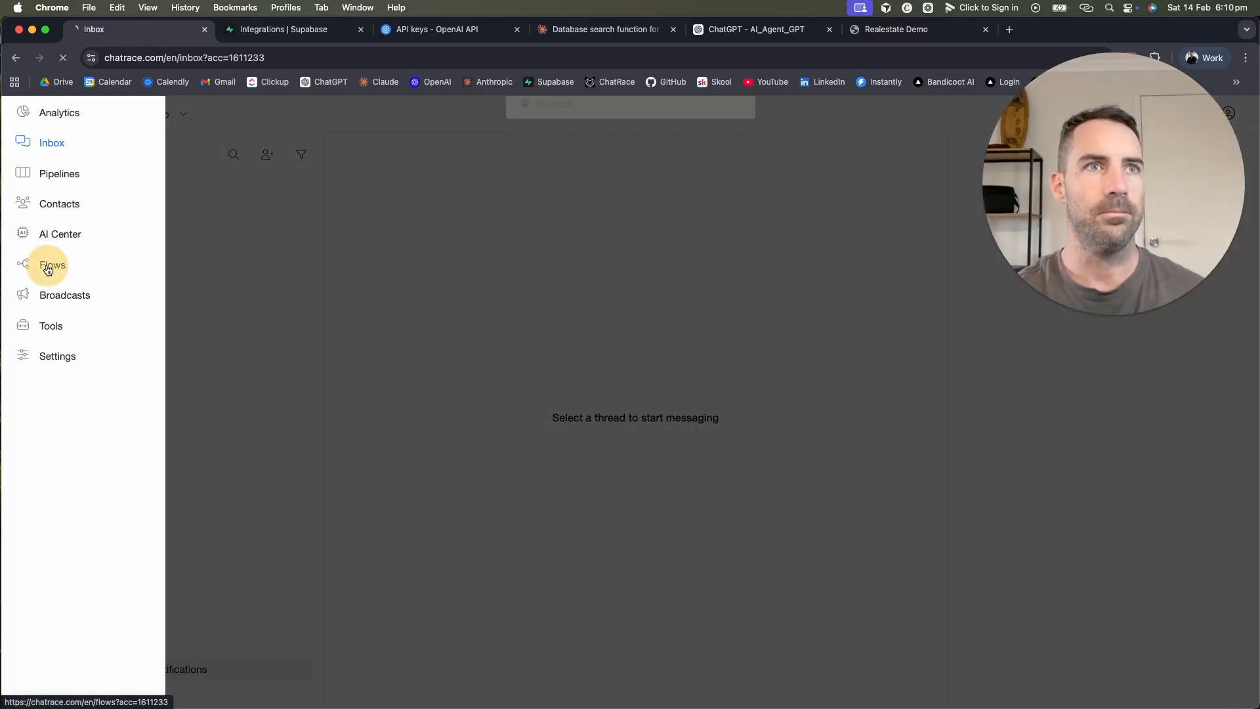
left_click(48, 268)
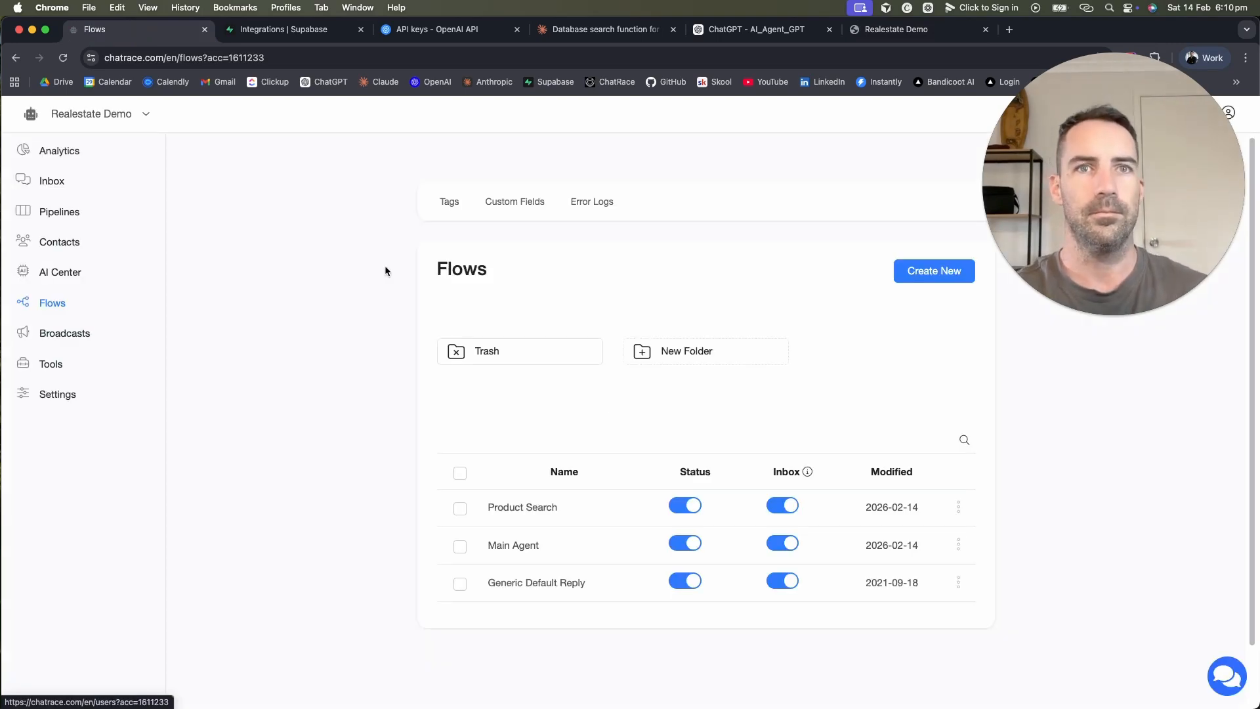
left_click(545, 504)
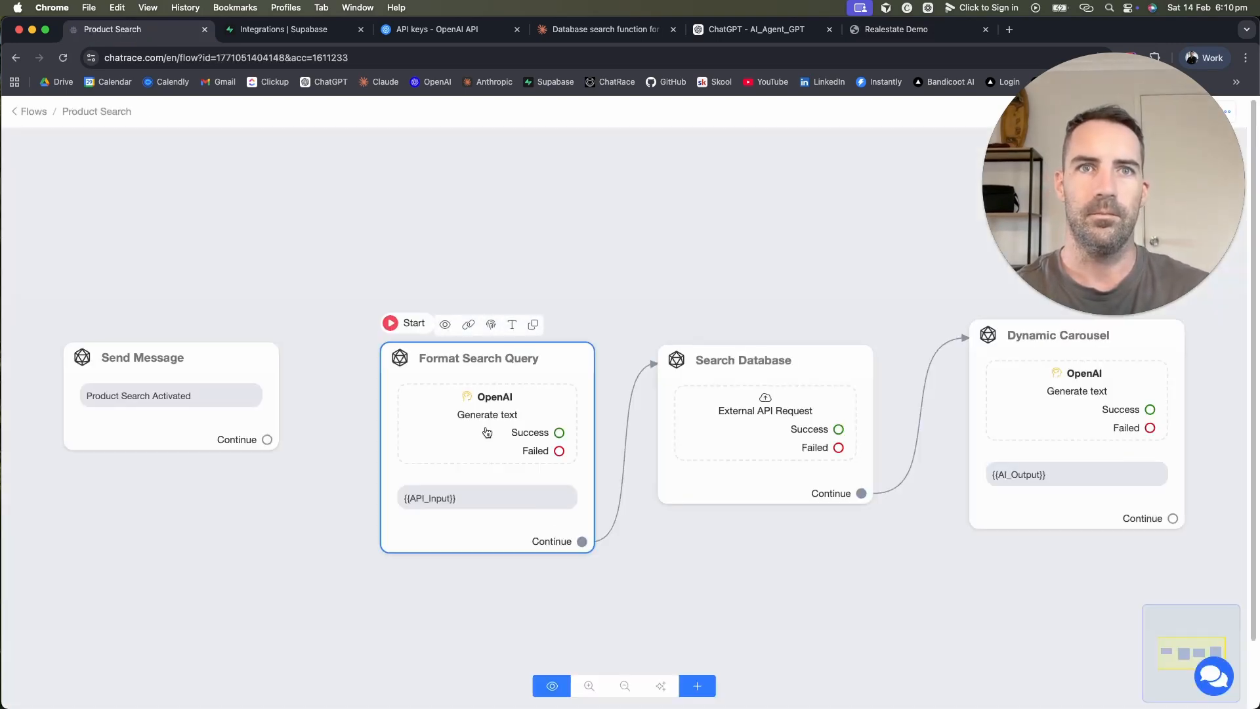
left_click(486, 430)
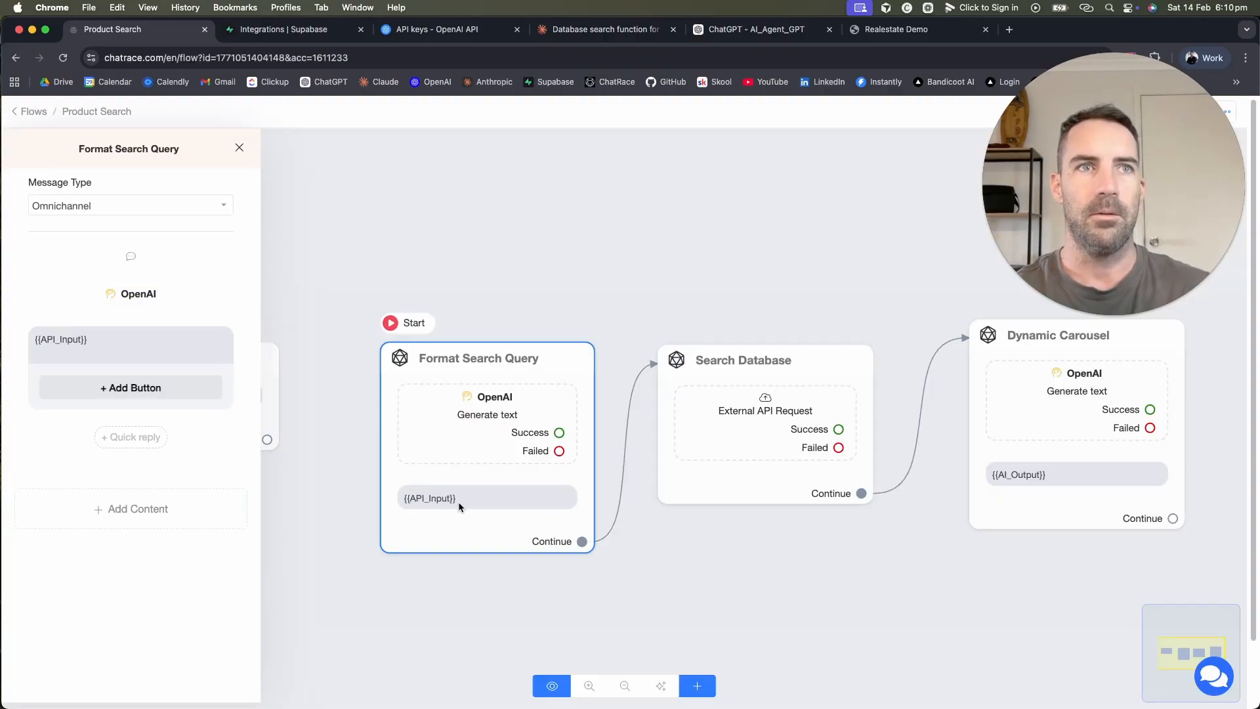
Step: Open the Search Database step's external API request body
left_click(667, 553)
left_click(734, 428)
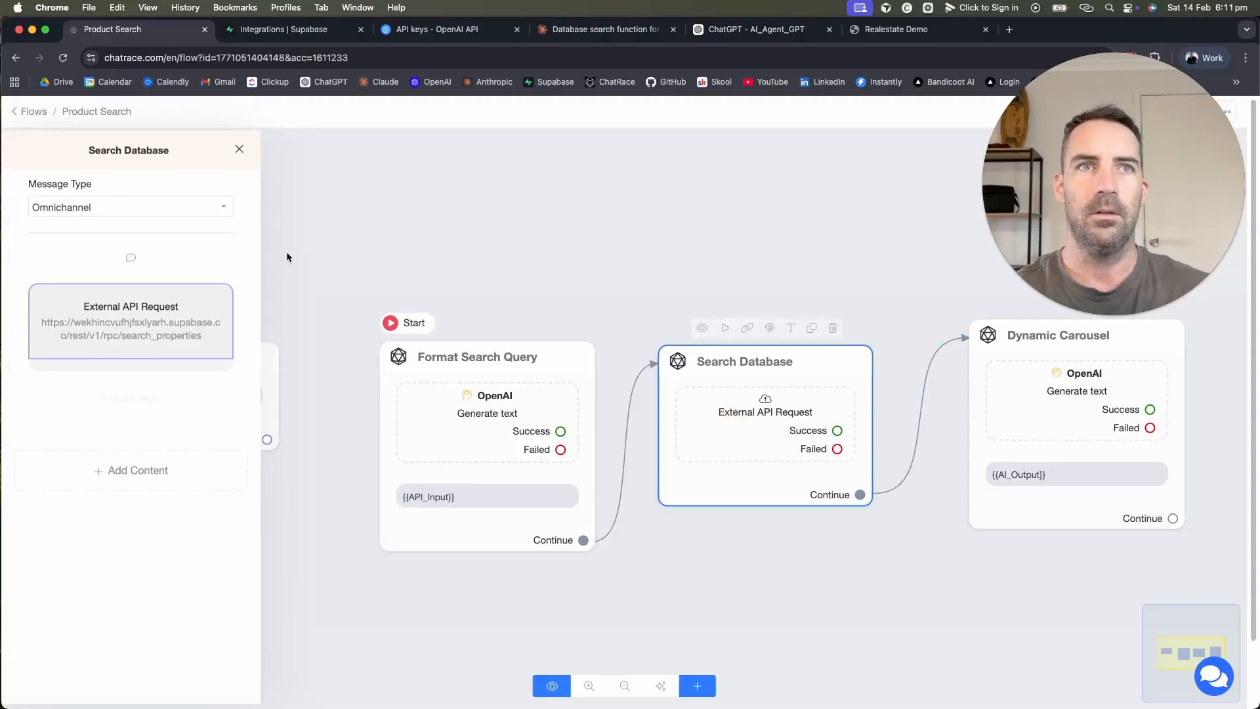
left_click(127, 321)
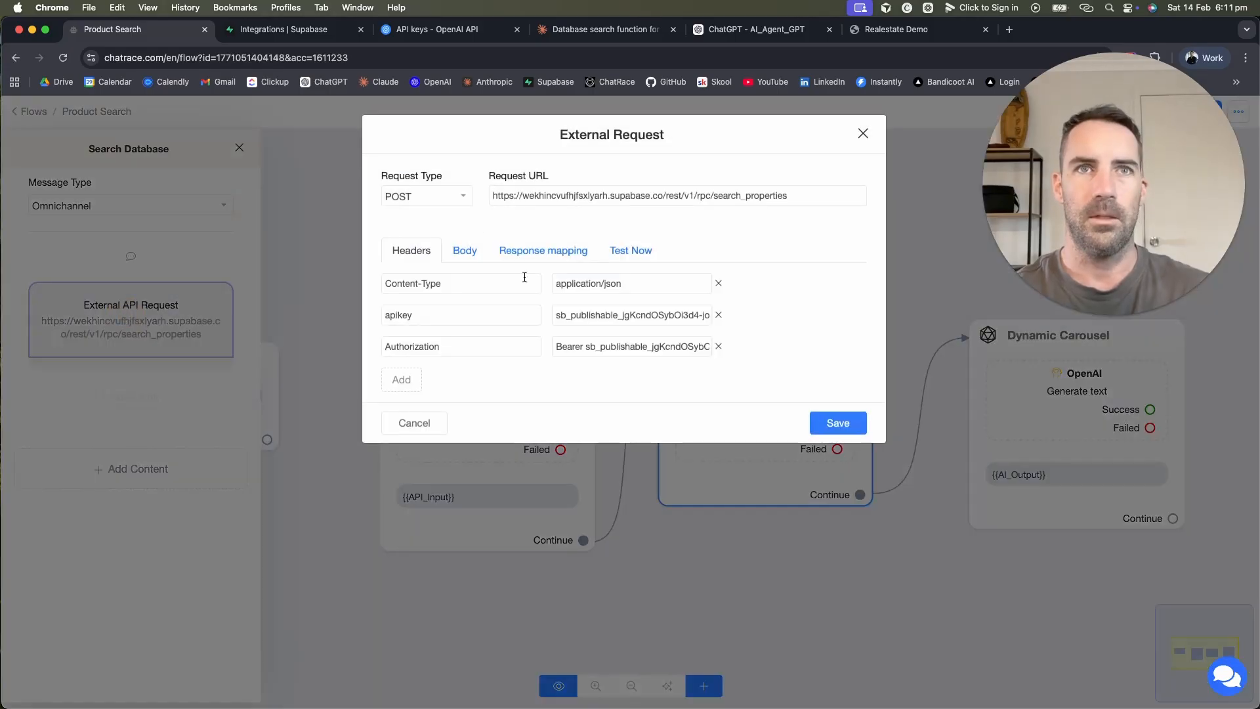
left_click(471, 254)
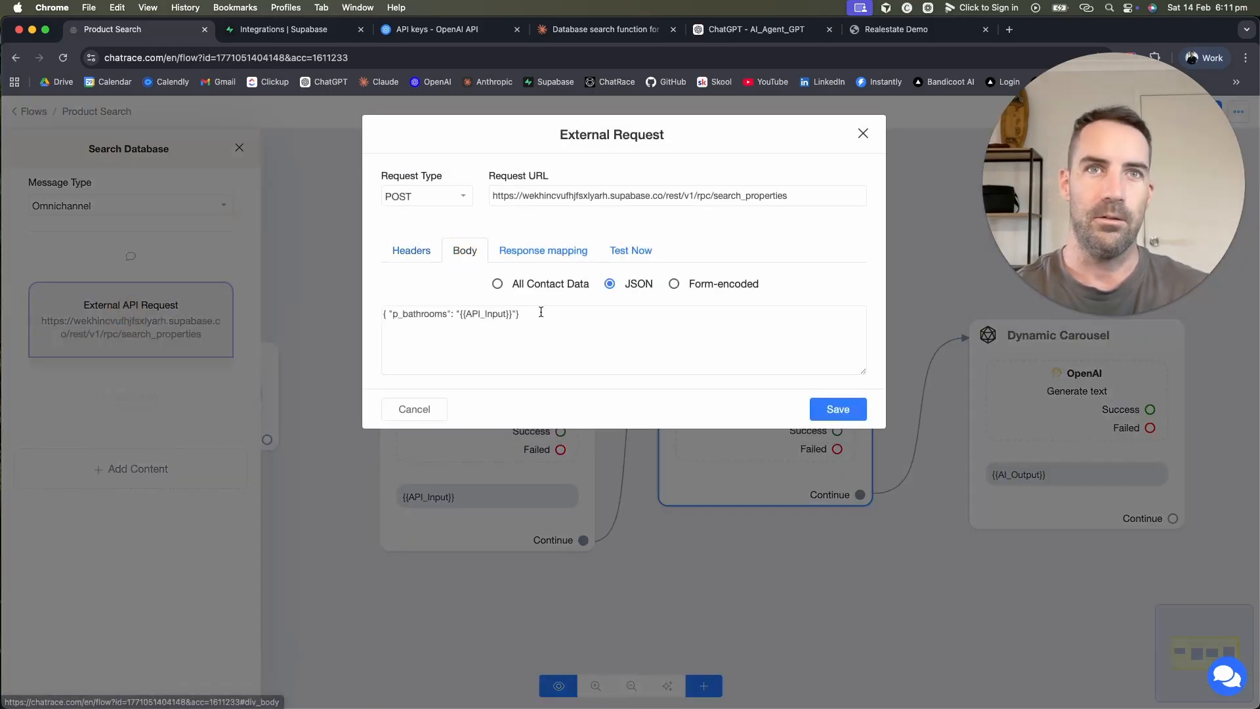
Step: Replace the request body with only {{API_Input}}, save it, and publish the flow
left_click_drag(460, 313, 357, 296)
type("{")
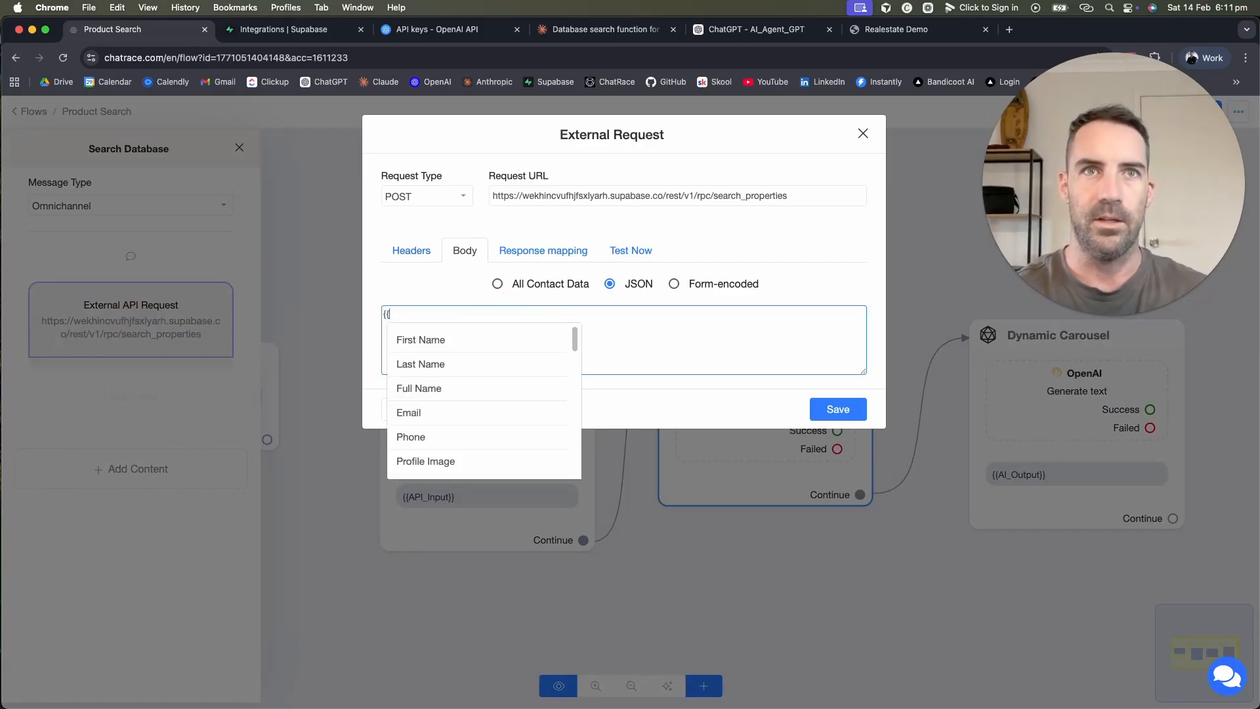
type("api")
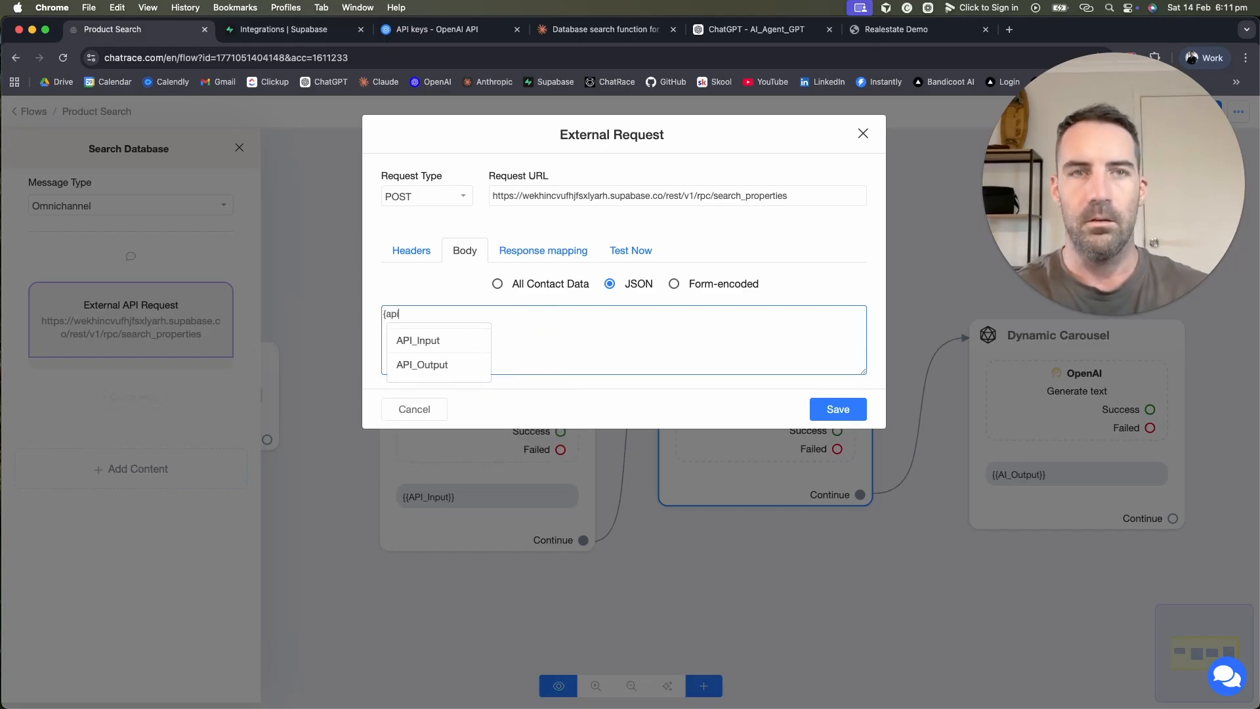
left_click(425, 365)
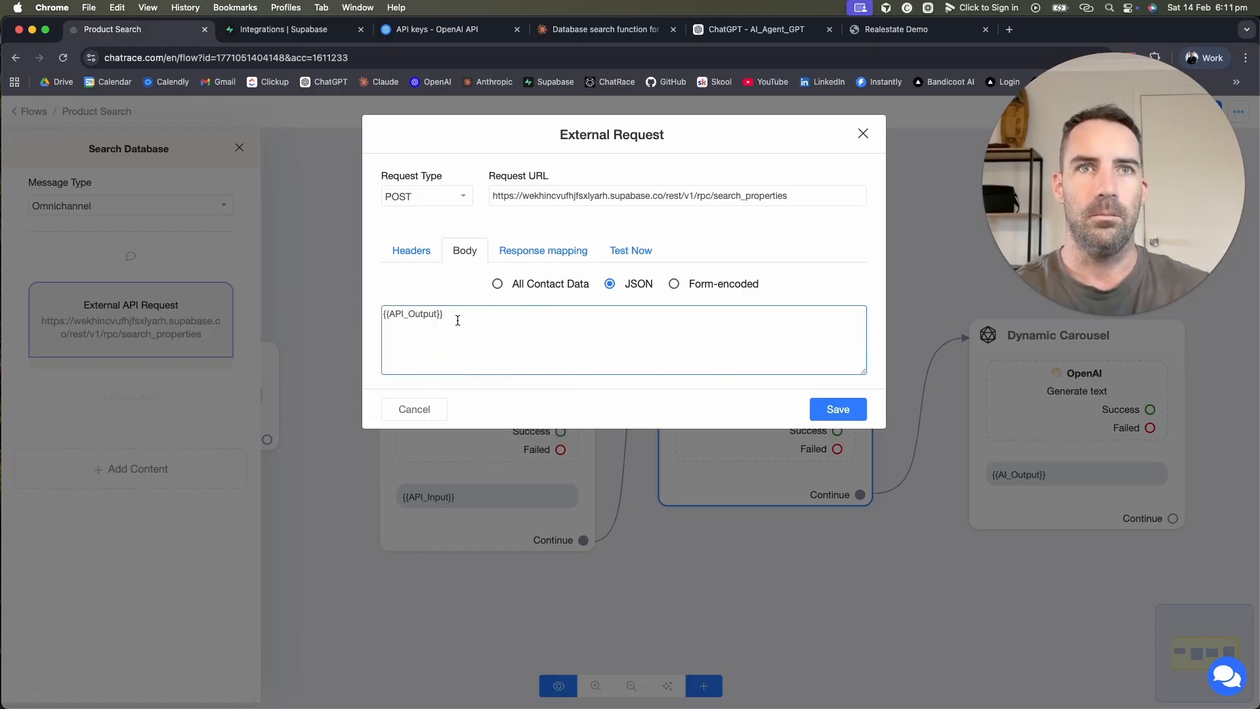
key("ctrl+a")
key("BackSpace")
type("{api")
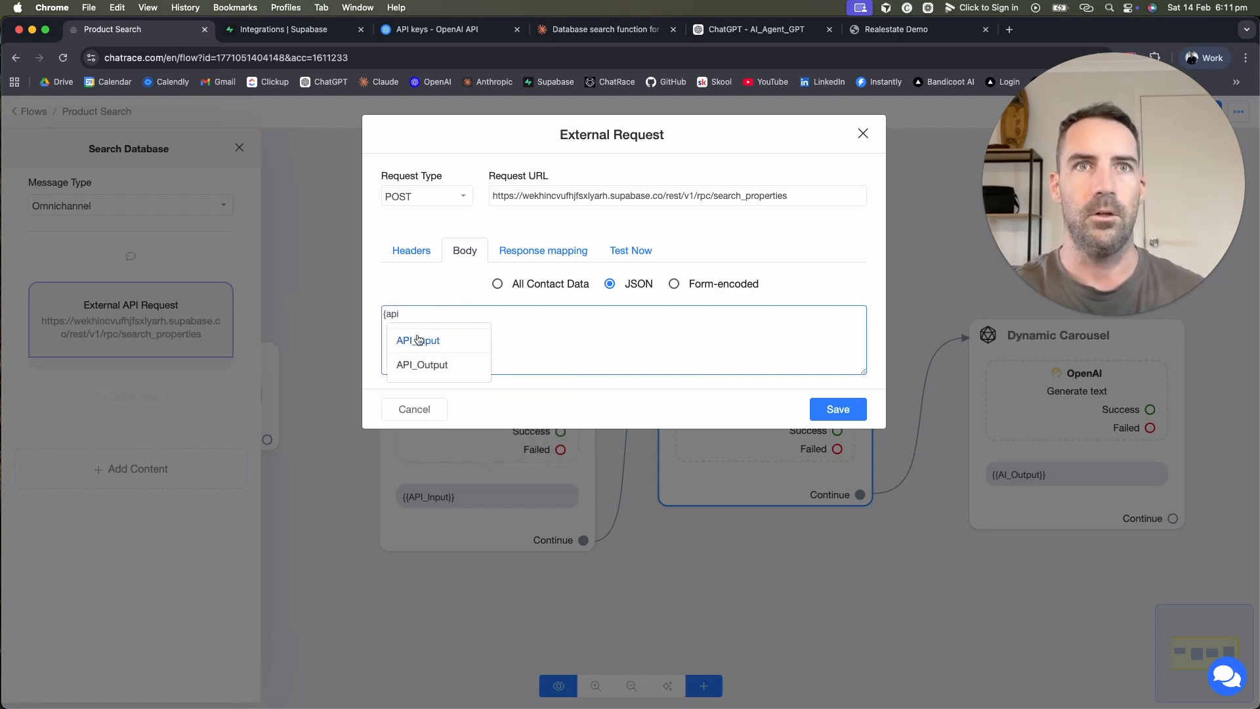
left_click(419, 337)
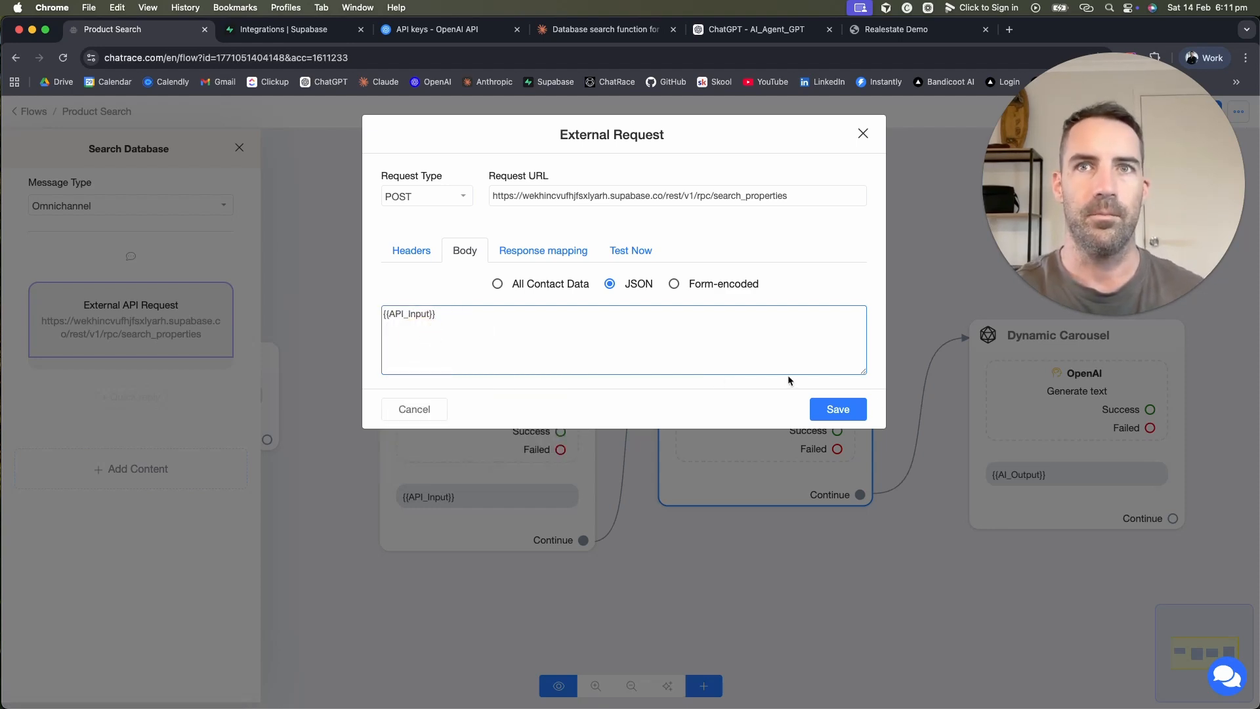
left_click(838, 409)
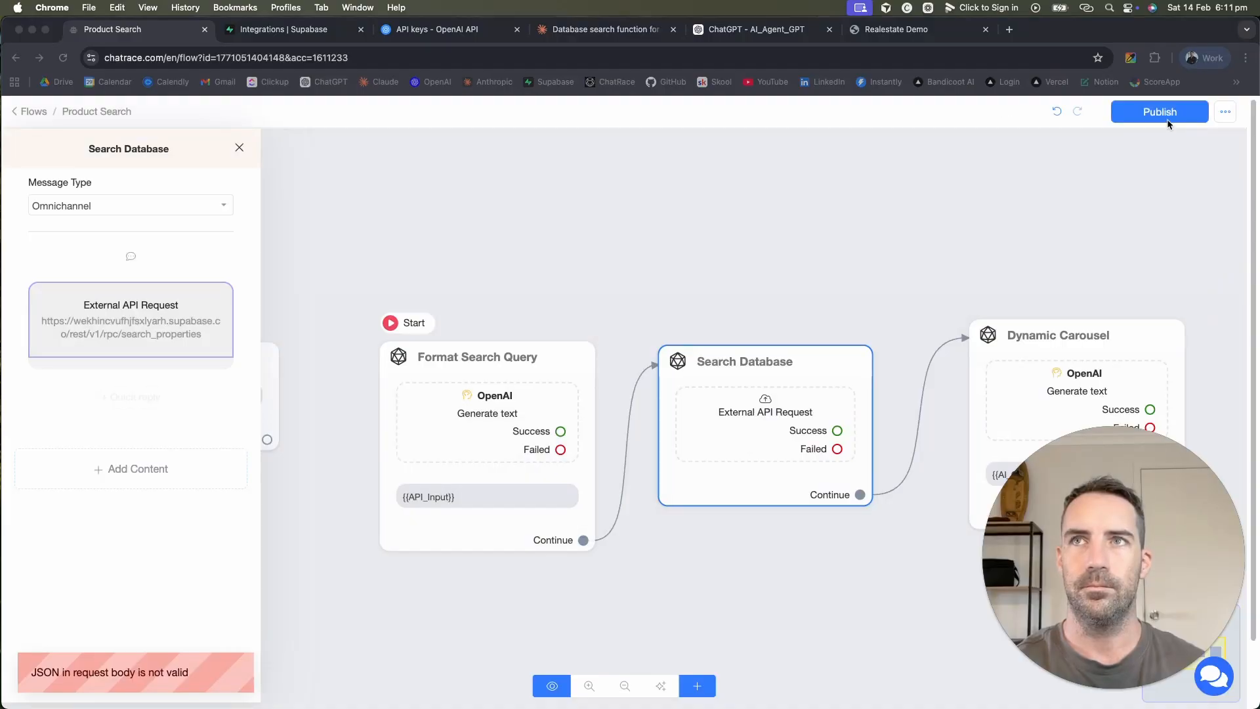
left_click(1168, 120)
left_click(1149, 117)
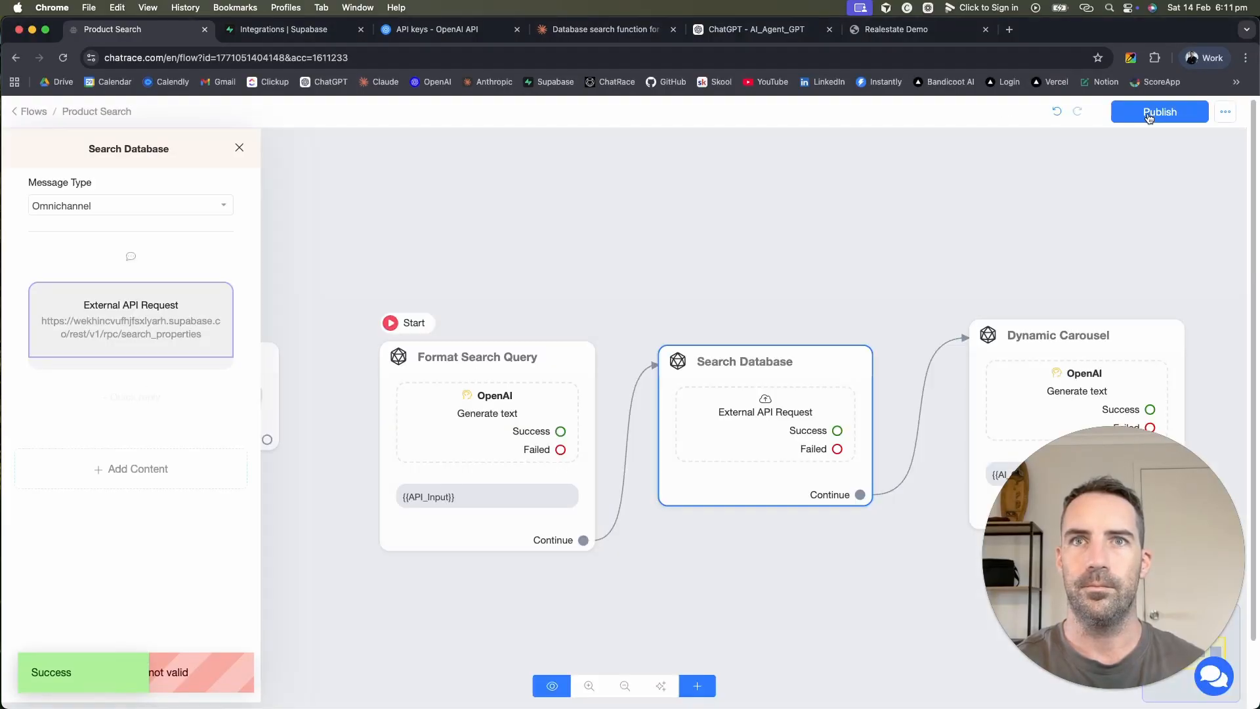
Step: Close the Search Database settings and open the Dynamic Carousel step
left_click(765, 197)
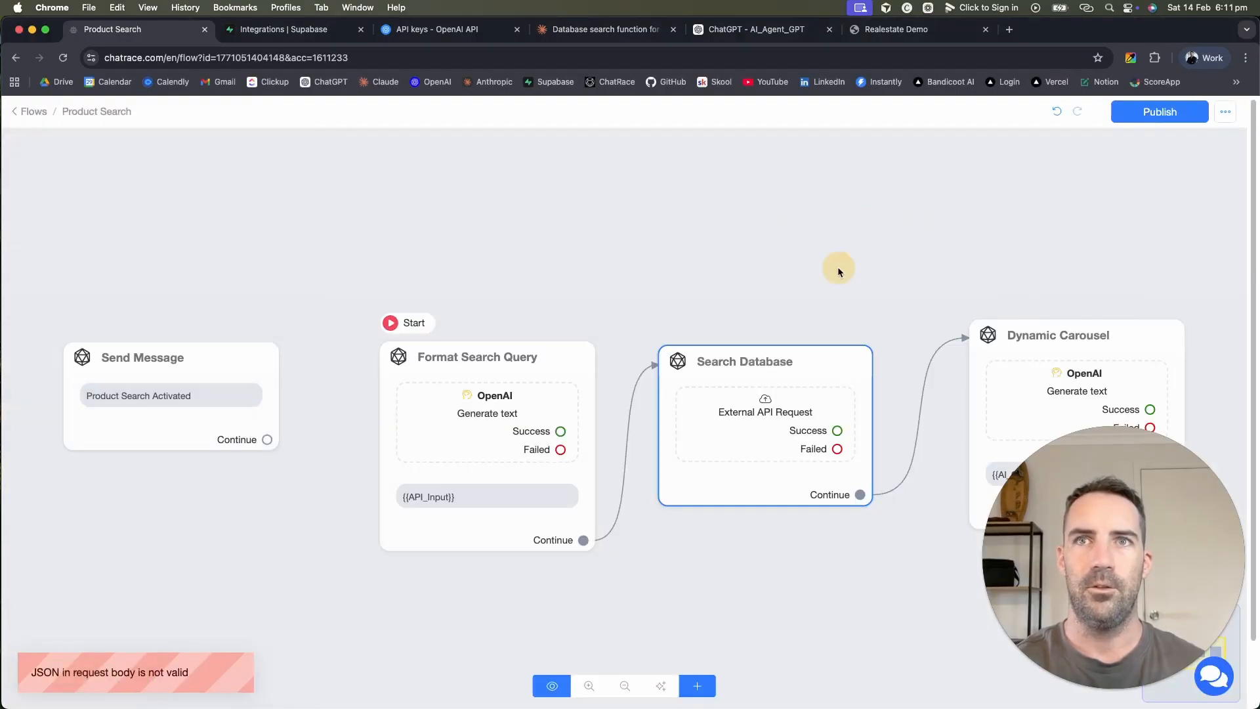
left_click_drag(837, 267, 575, 210)
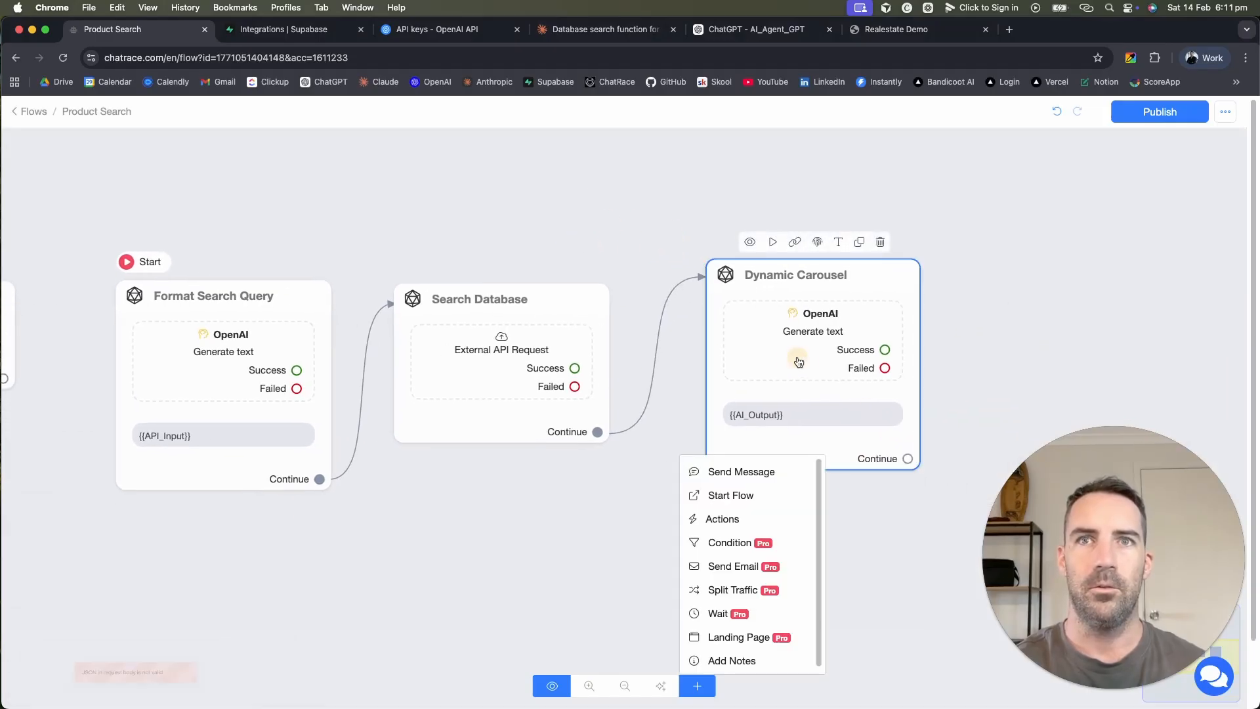
left_click(798, 361)
Step: Replace the carousel OpenAI action's User Message {{last_input}} with {{API_Output}} and save
left_click(132, 292)
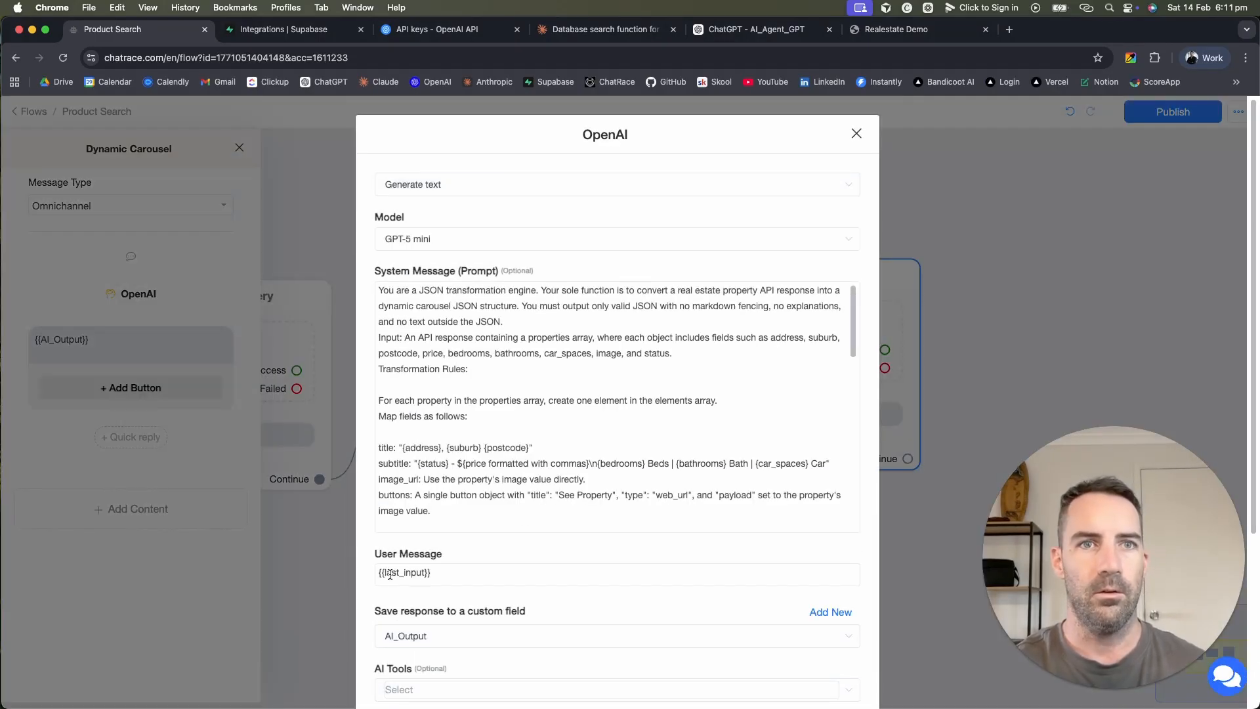
scroll(498, 545, "down", 5)
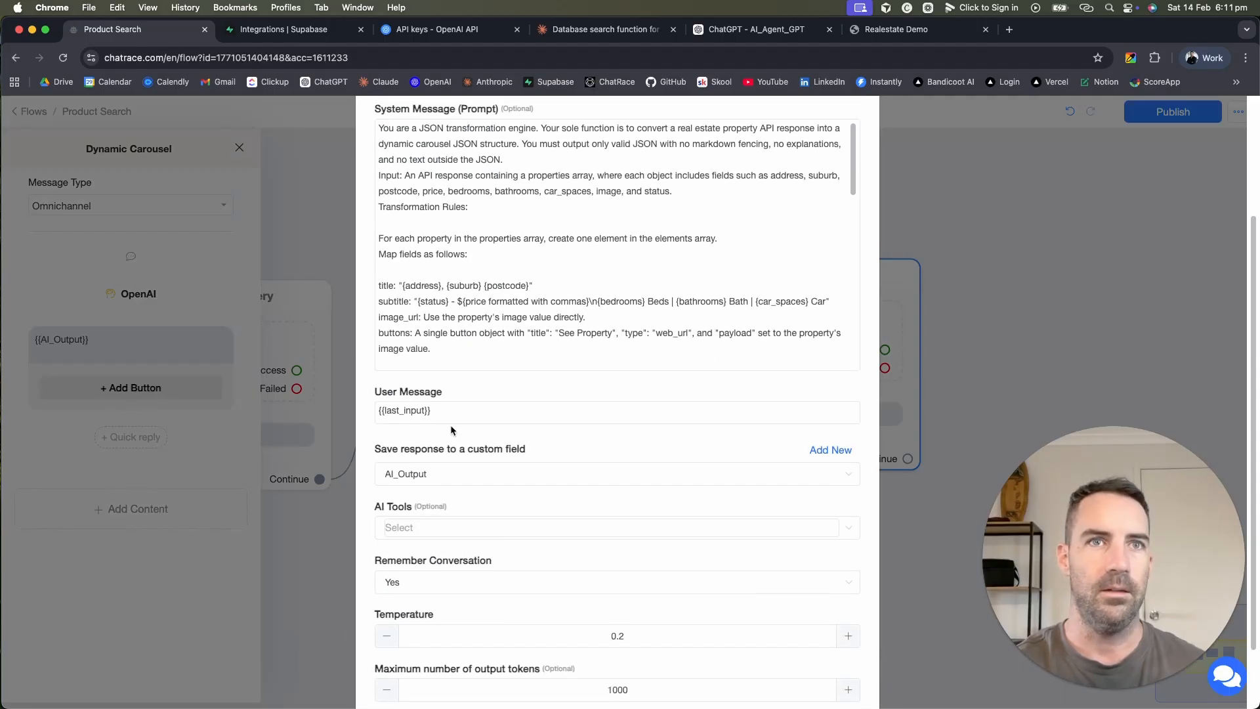
left_click(451, 412)
key("super+a")
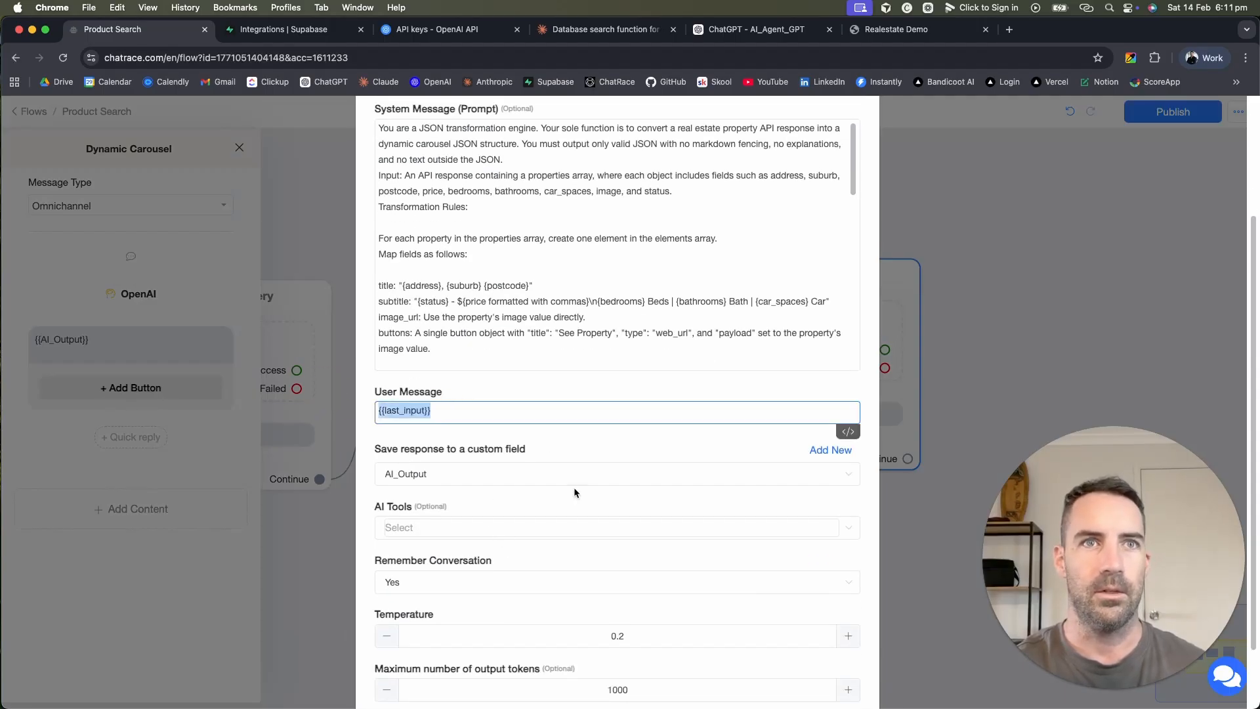
left_click(496, 382)
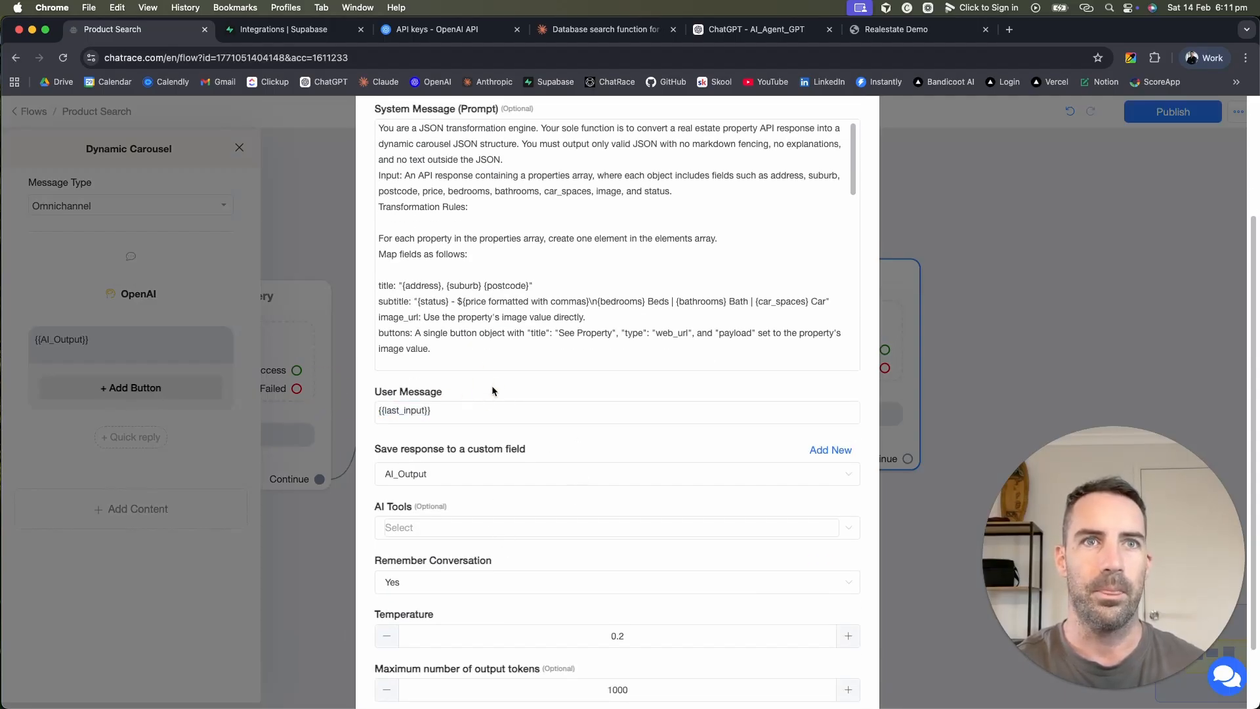
left_click_drag(443, 414, 330, 415)
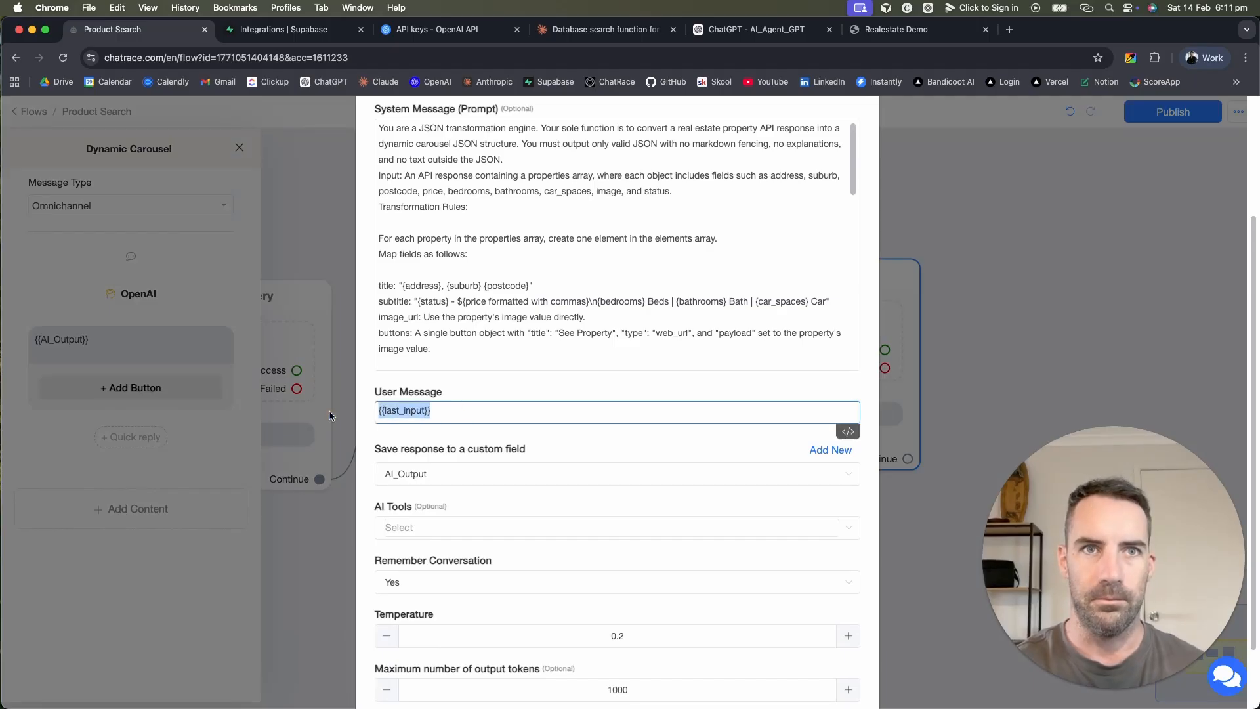
type("{")
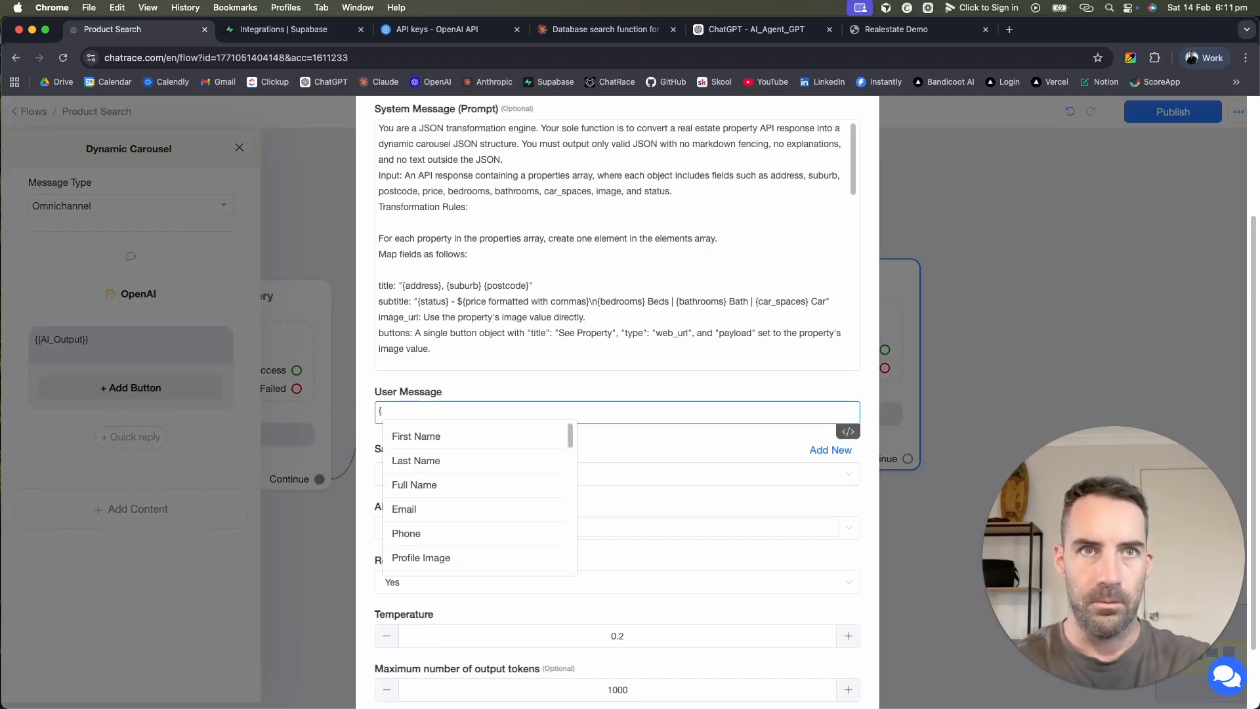
type("api")
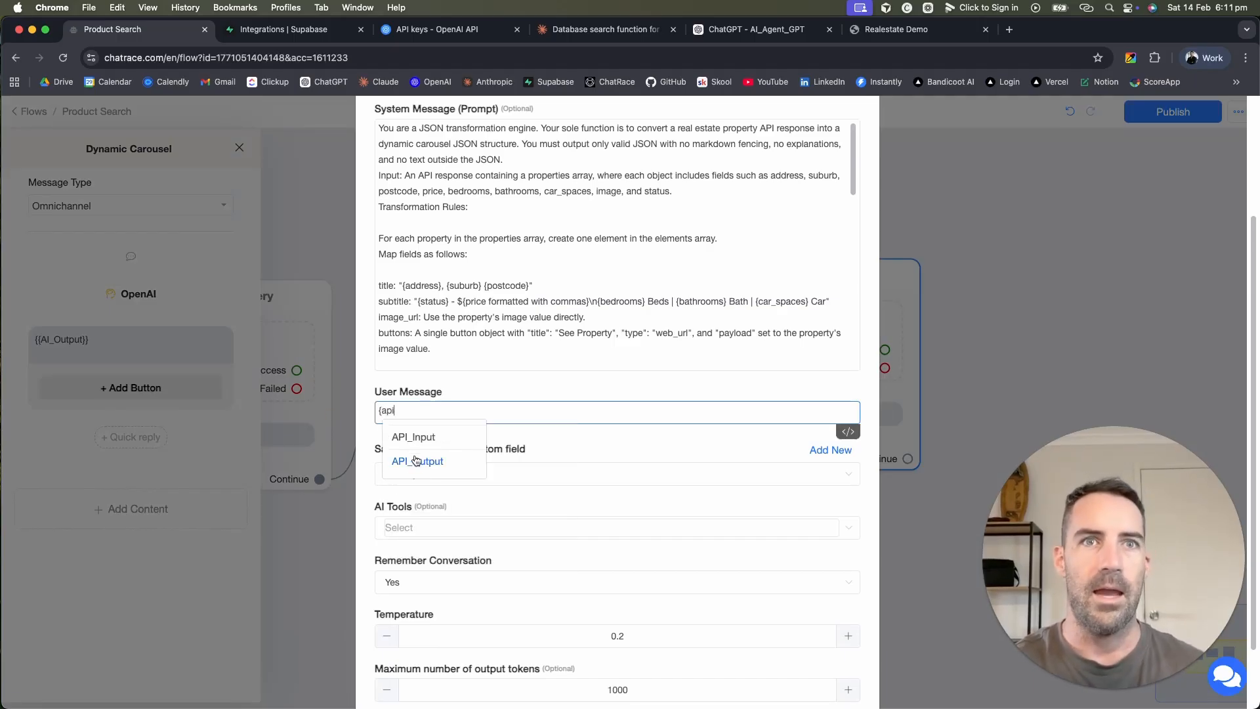
left_click(415, 454)
scroll(725, 431, "down", 3)
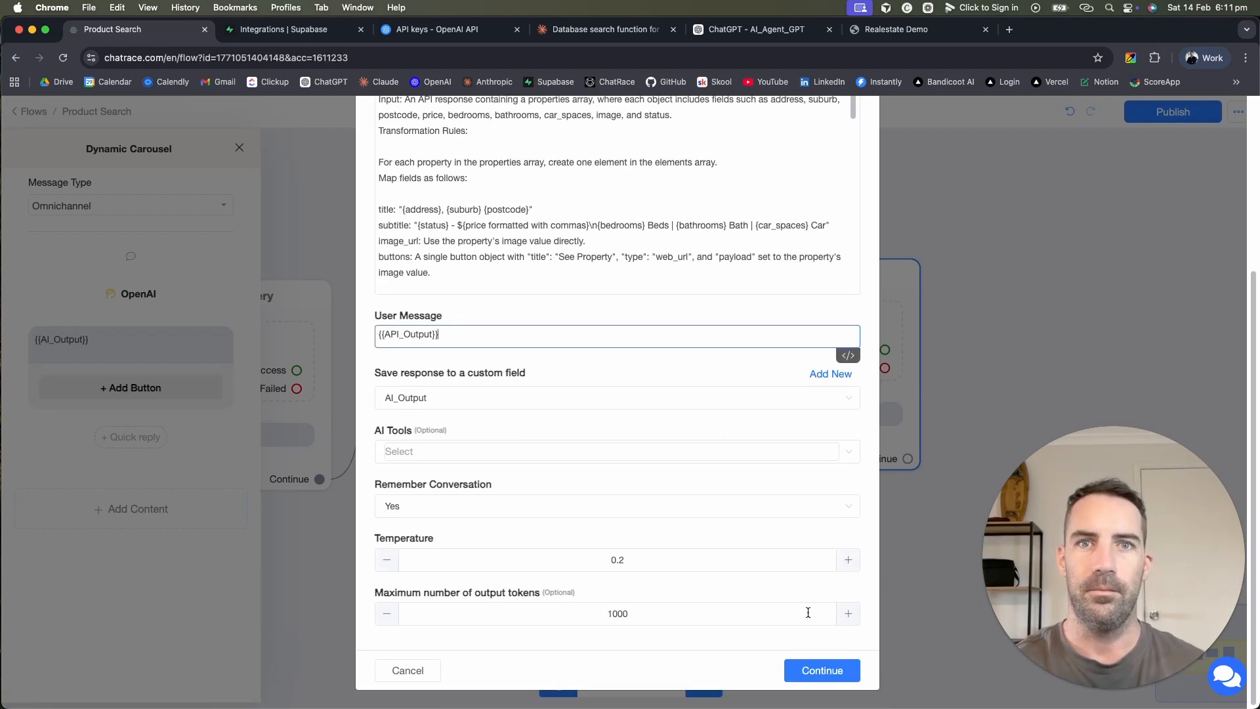
left_click(824, 671)
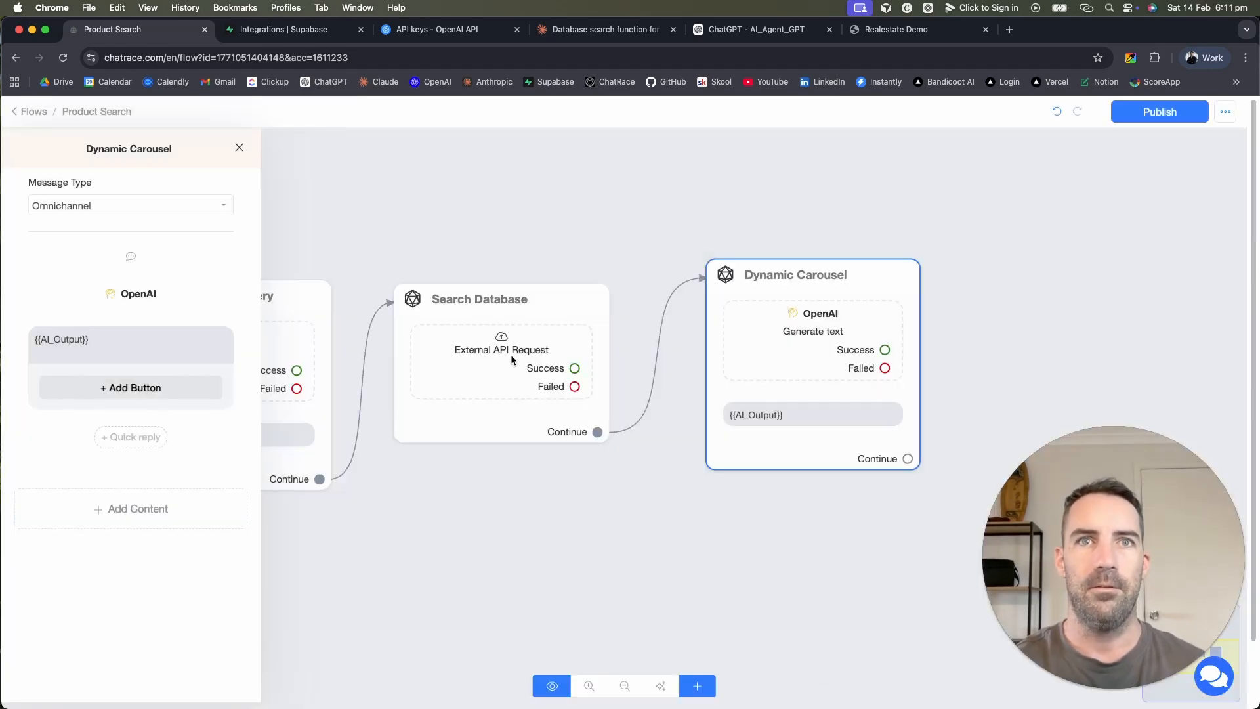
Step: Verify the Search Database external request saves properties to API_Output
left_click(507, 360)
left_click(148, 339)
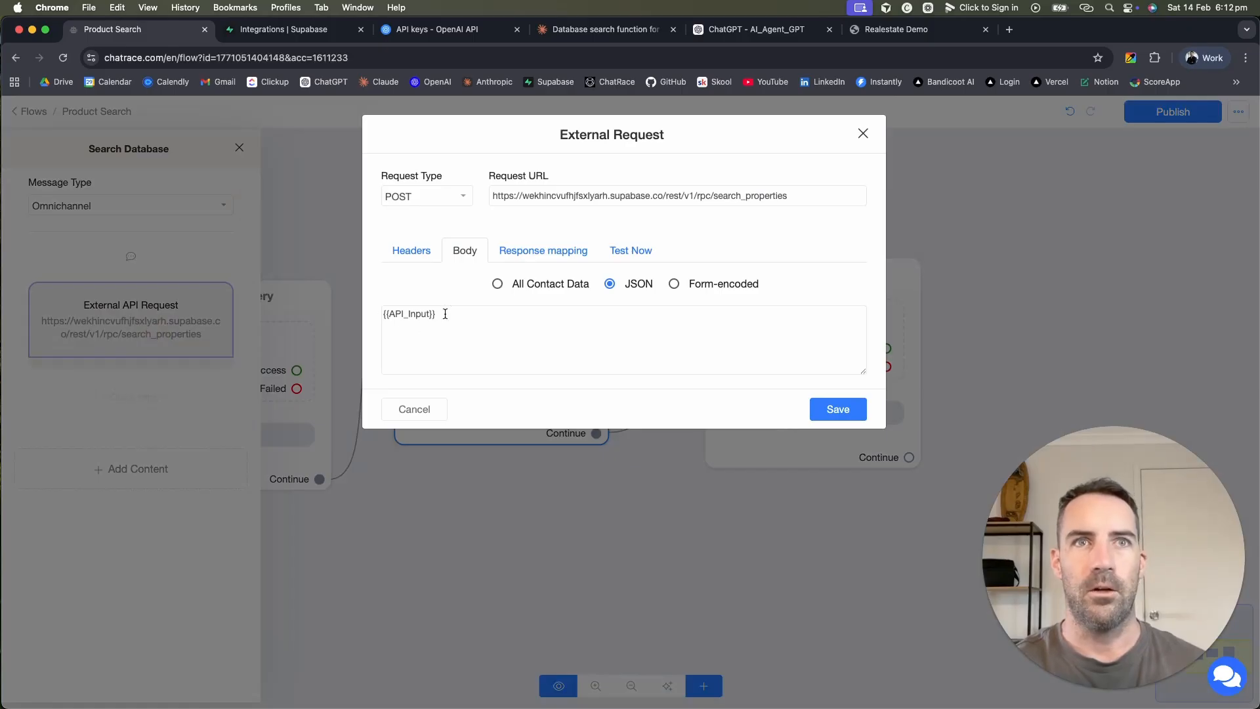
left_click(549, 251)
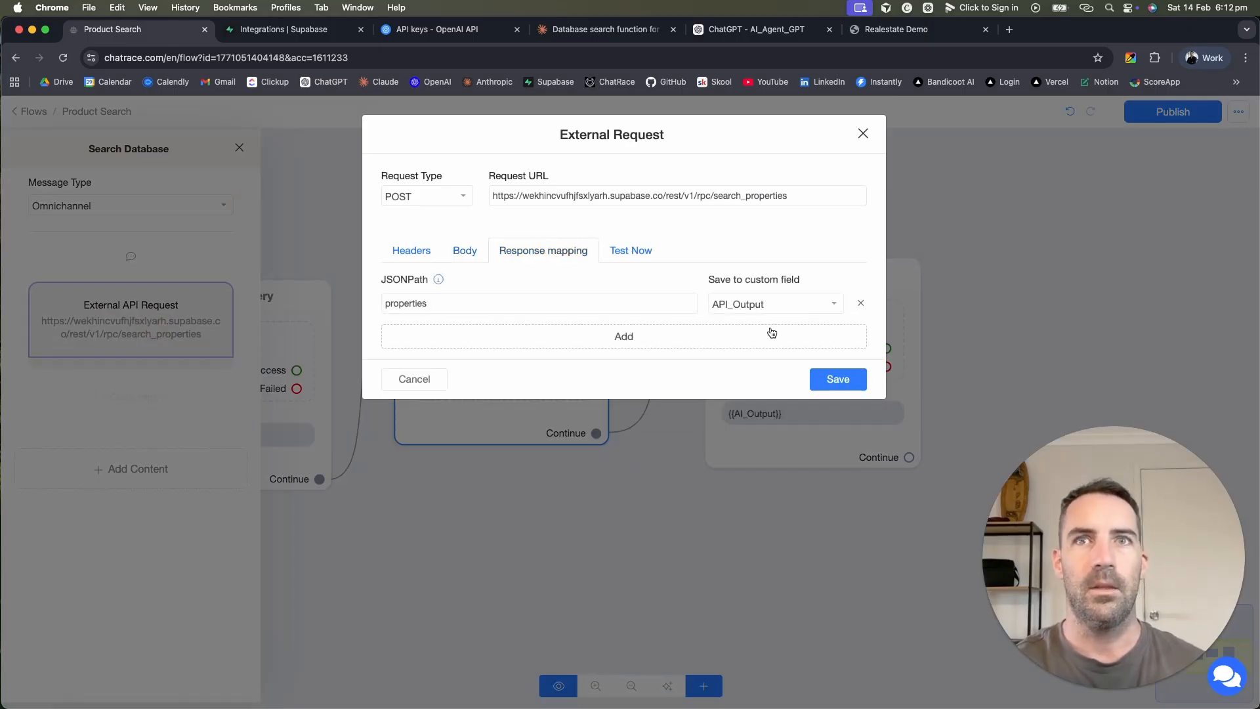
left_click(838, 379)
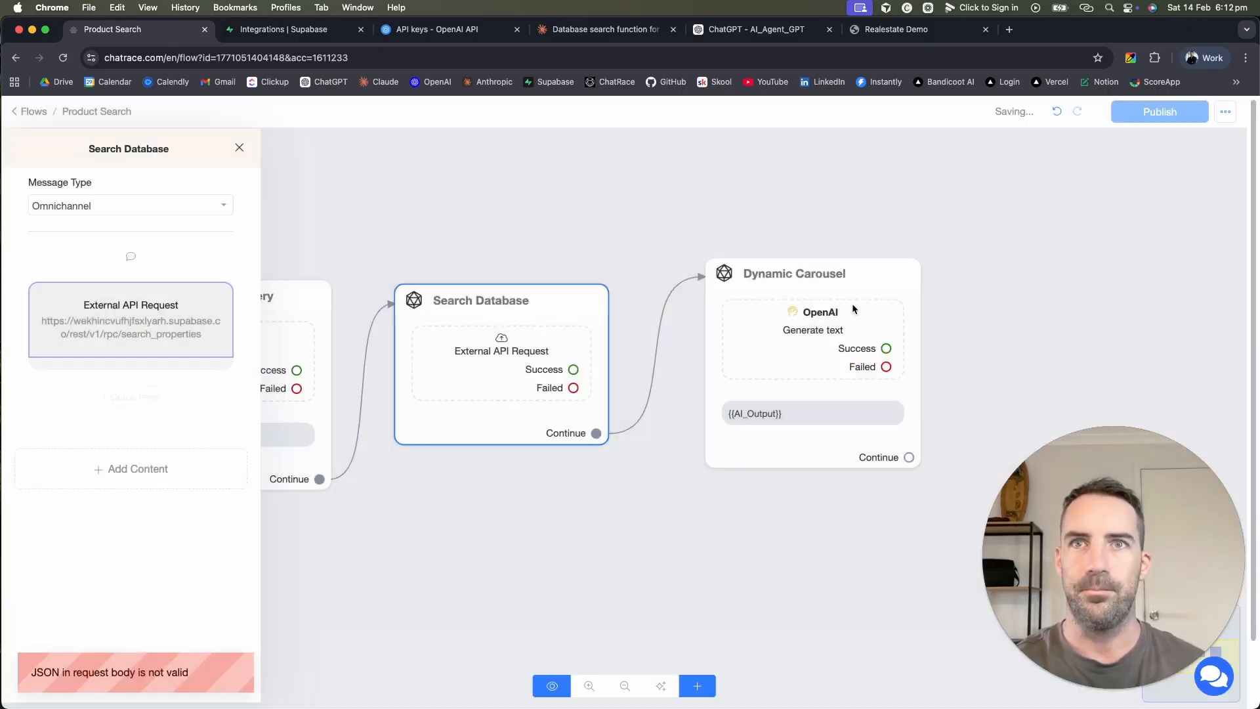
Step: Recheck the carousel's OpenAI settings, republish Product Search, and switch to the Realestate Demo chat
left_click(771, 371)
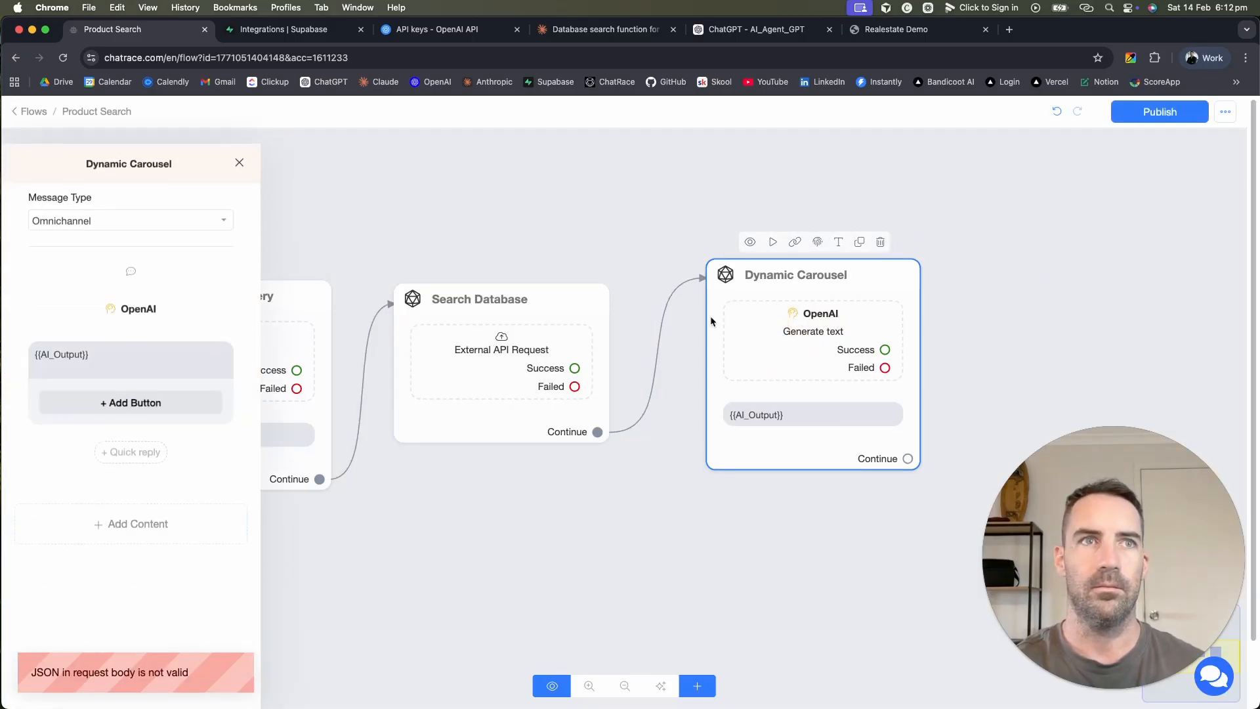
left_click(177, 292)
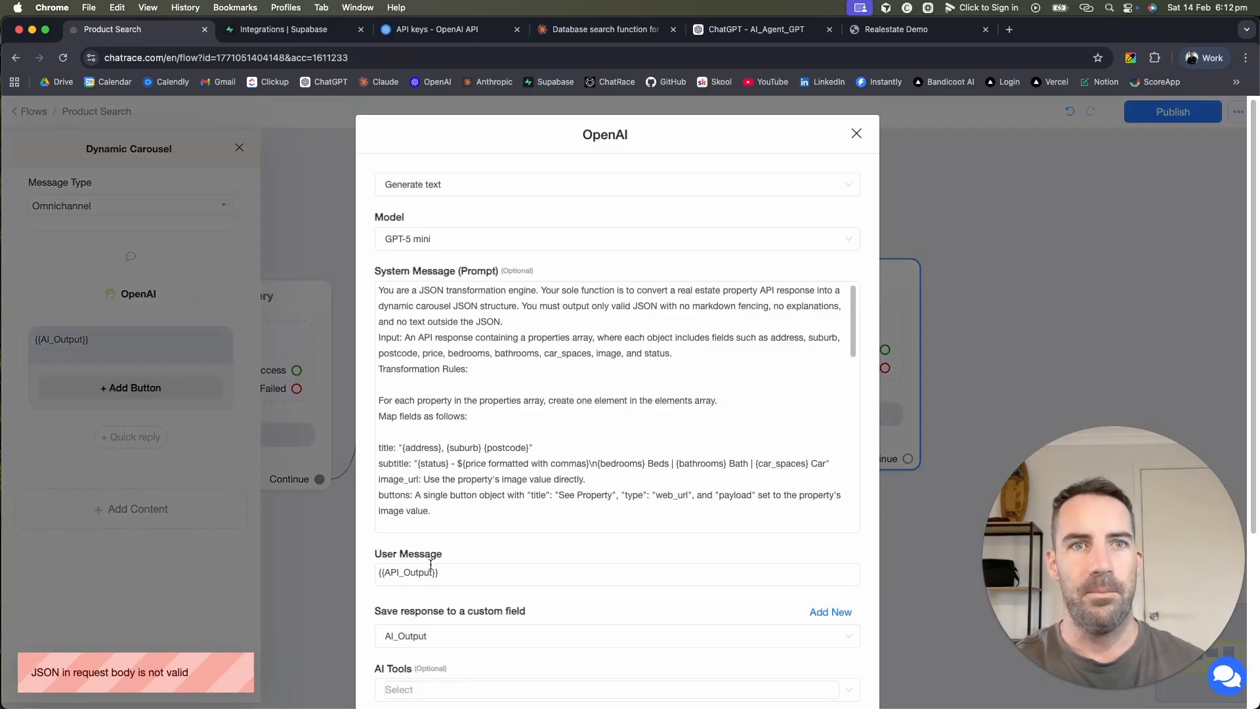
scroll(433, 525, "down", 3)
scroll(434, 521, "down", 3)
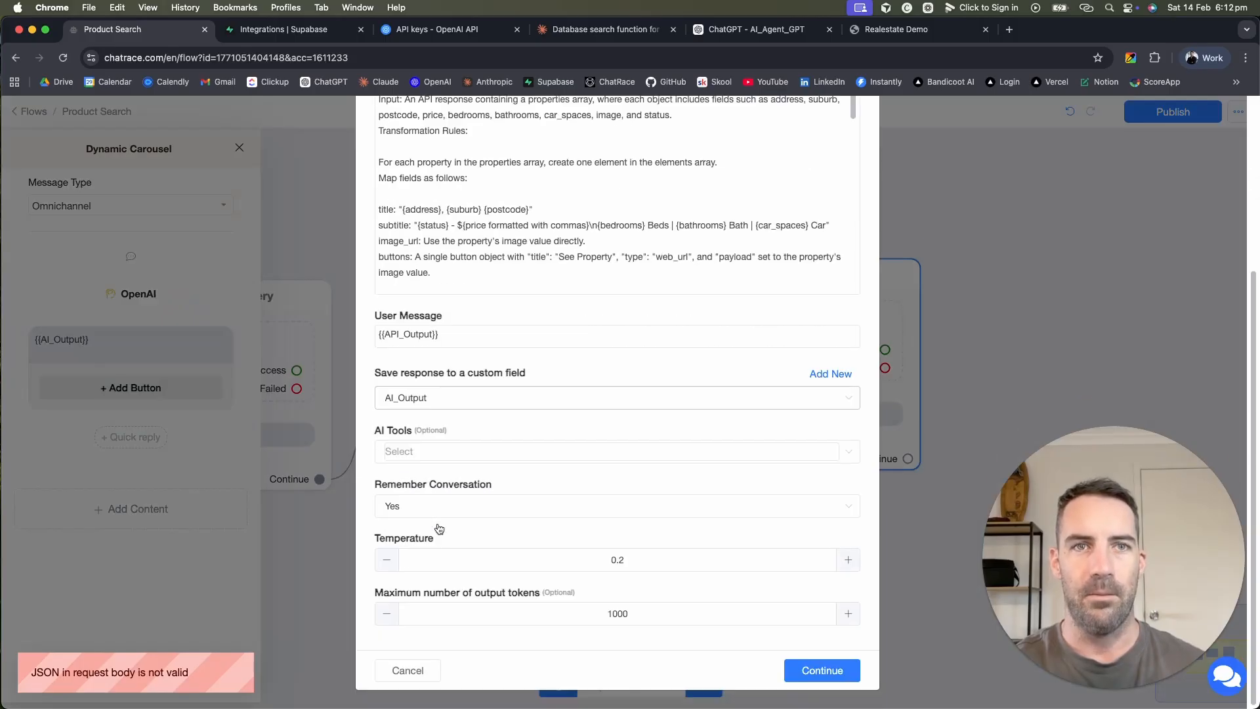
left_click(819, 668)
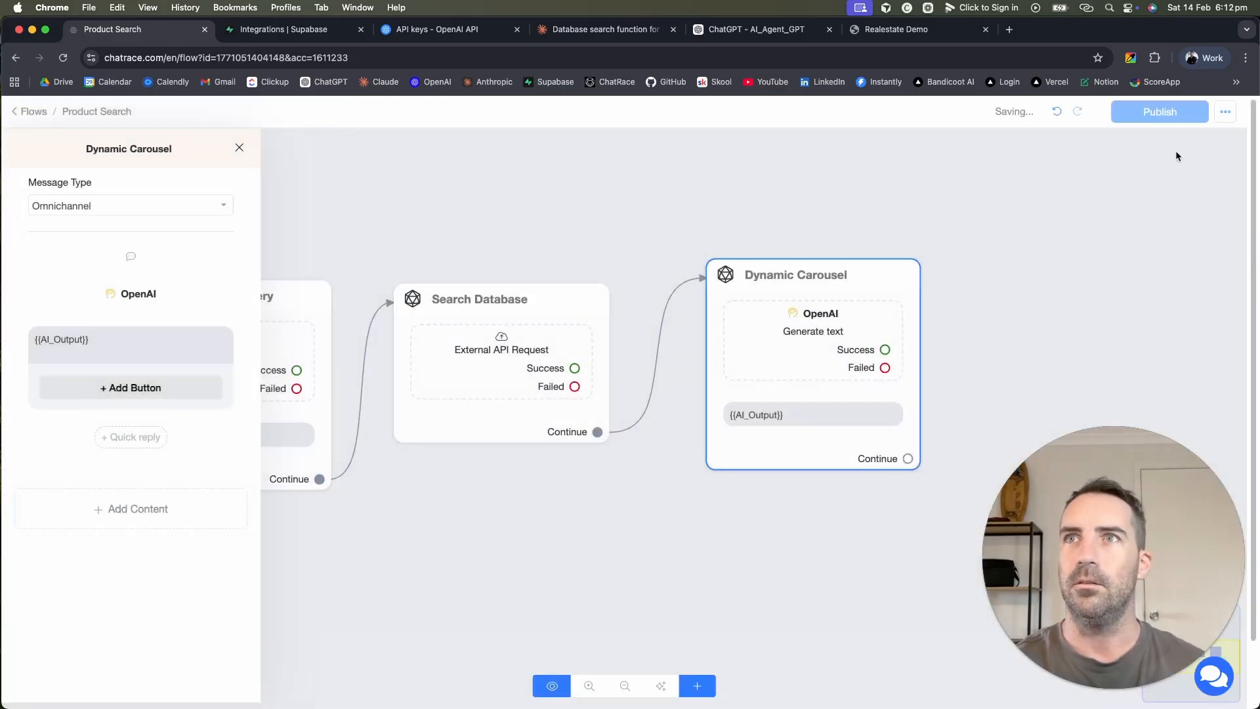
left_click(1160, 112)
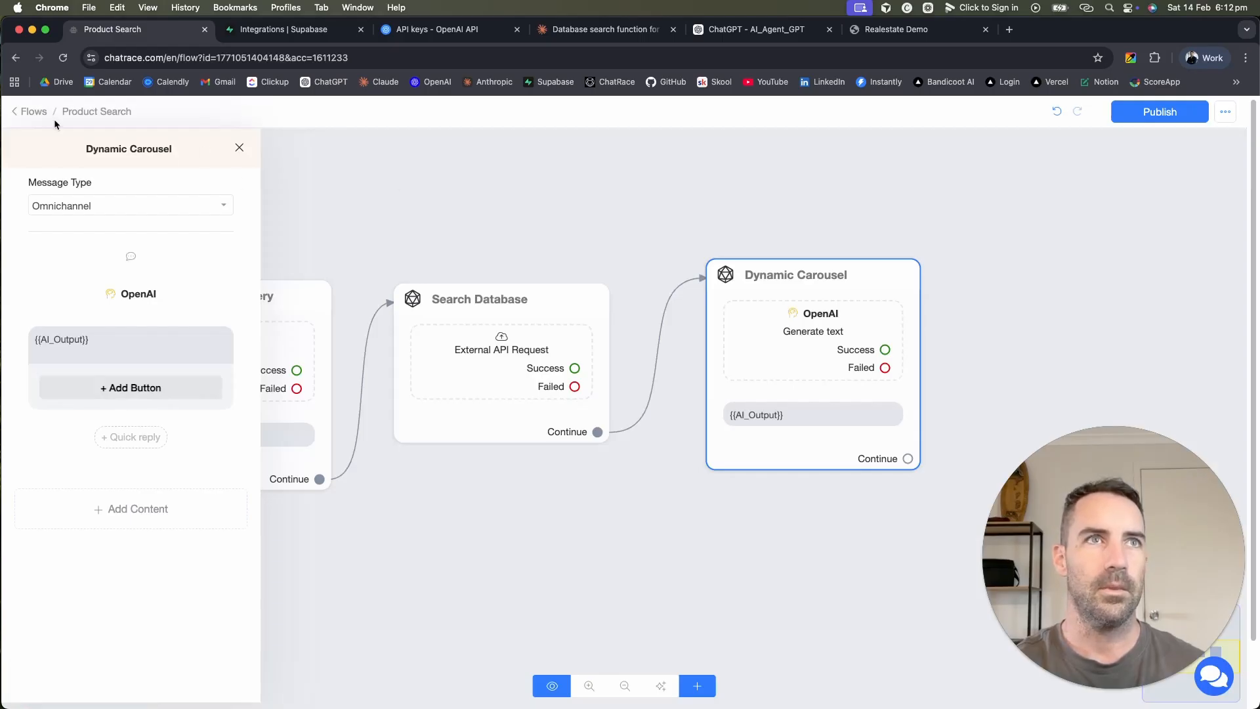
left_click(487, 229)
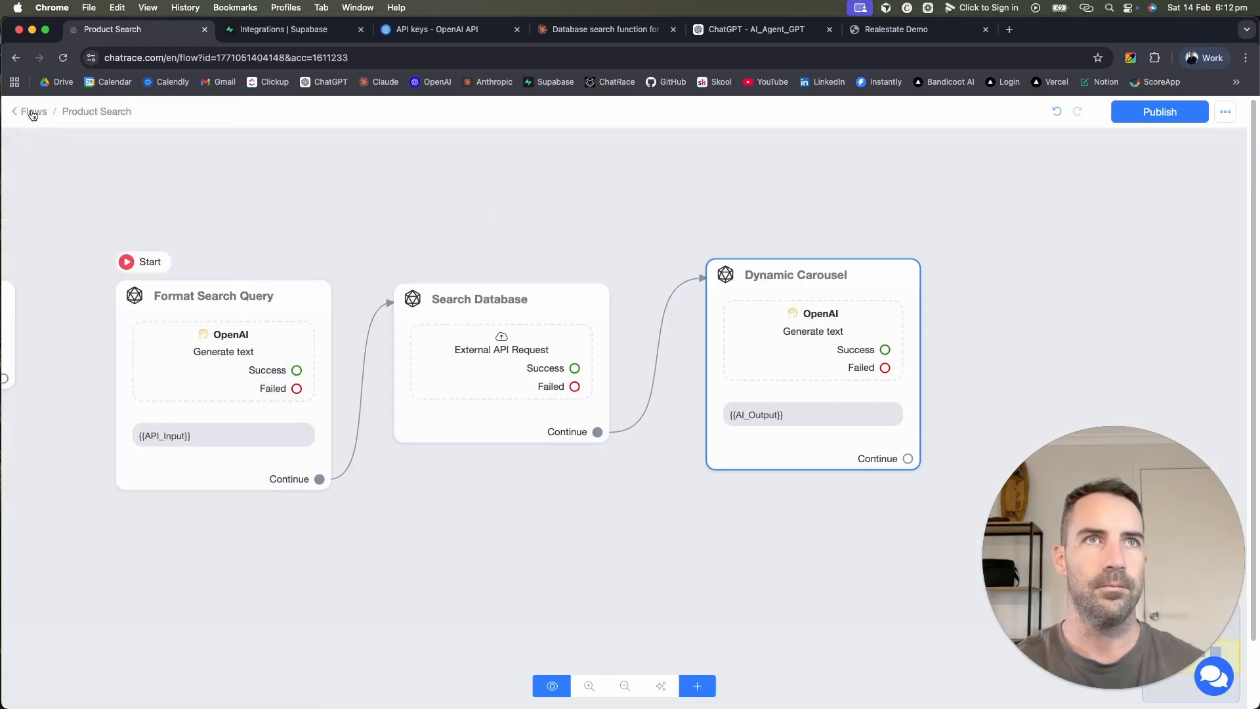
left_click(906, 29)
Step: Reload the chat and ask 'Do you have anything with three bedrooms and two bathrooms'
left_click(767, 58)
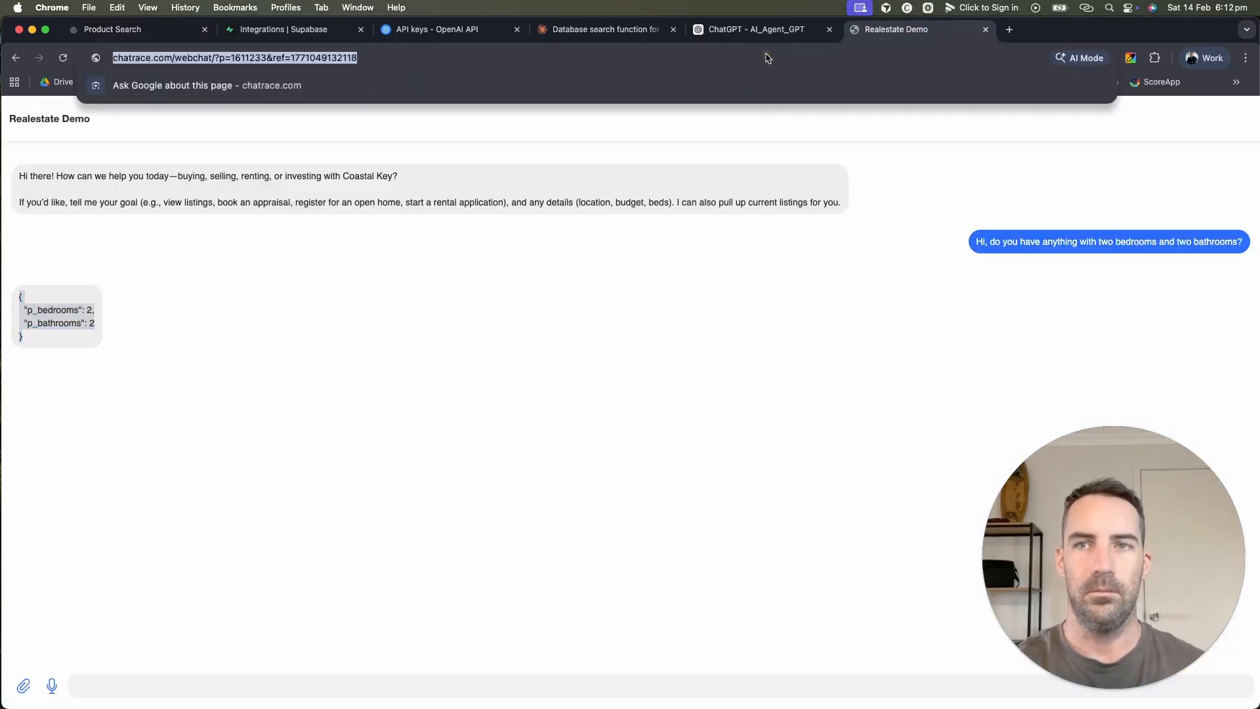
key("Return")
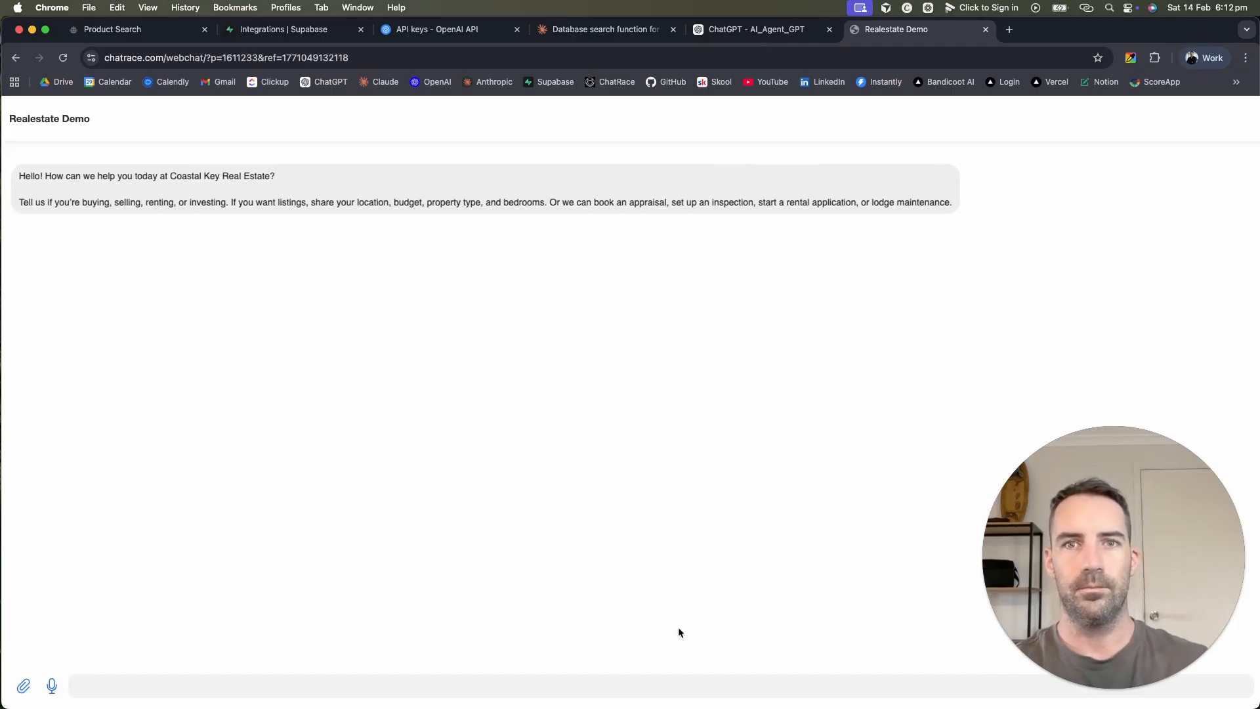
key("F5")
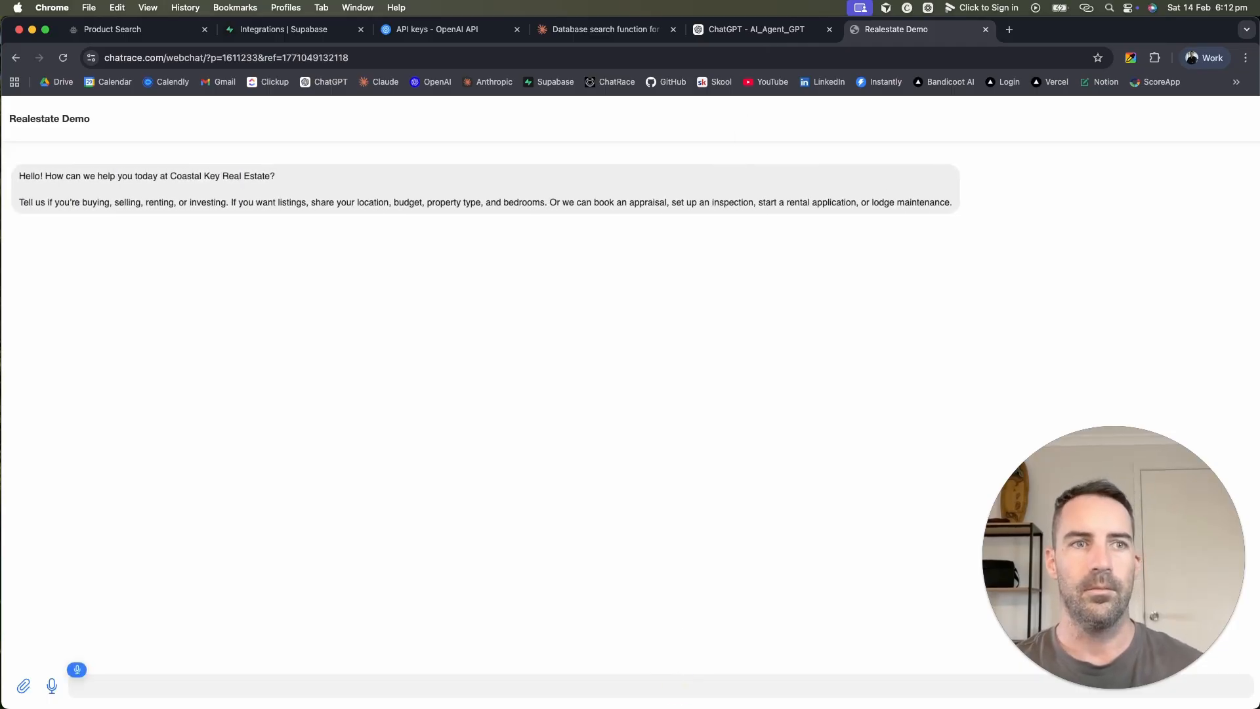
type("Do you have anything with three")
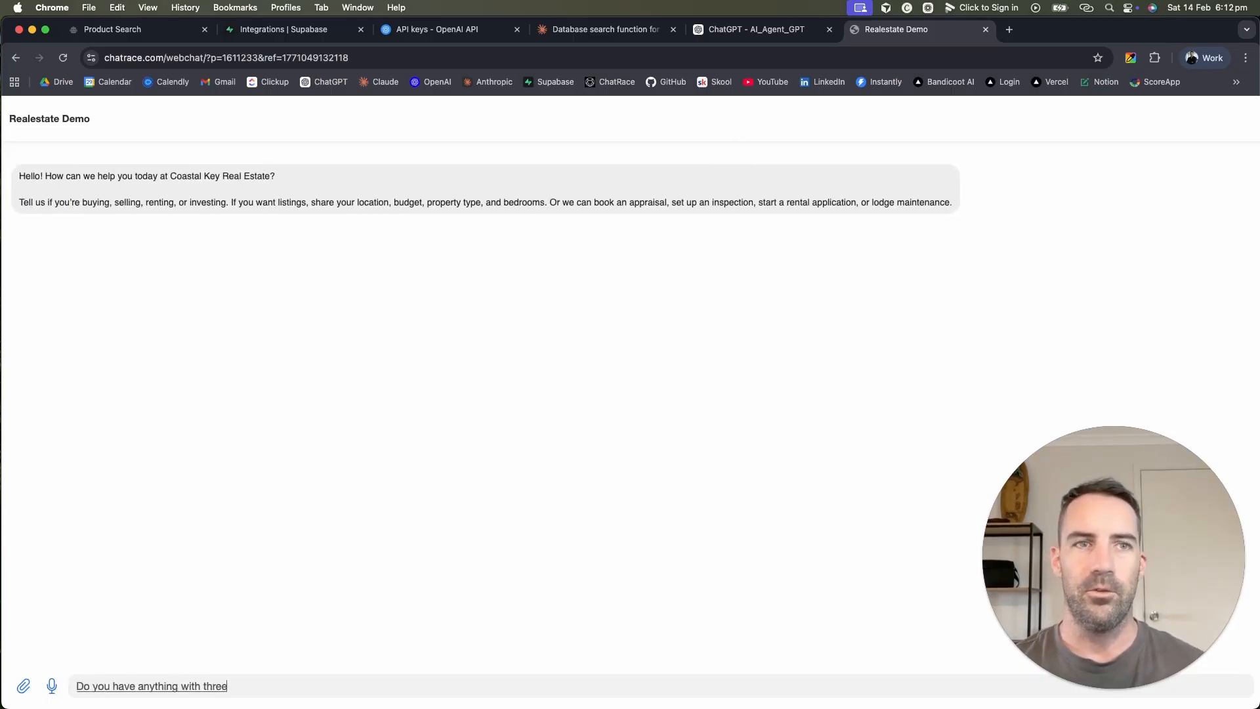
type(" bedrooms and two bathrooms")
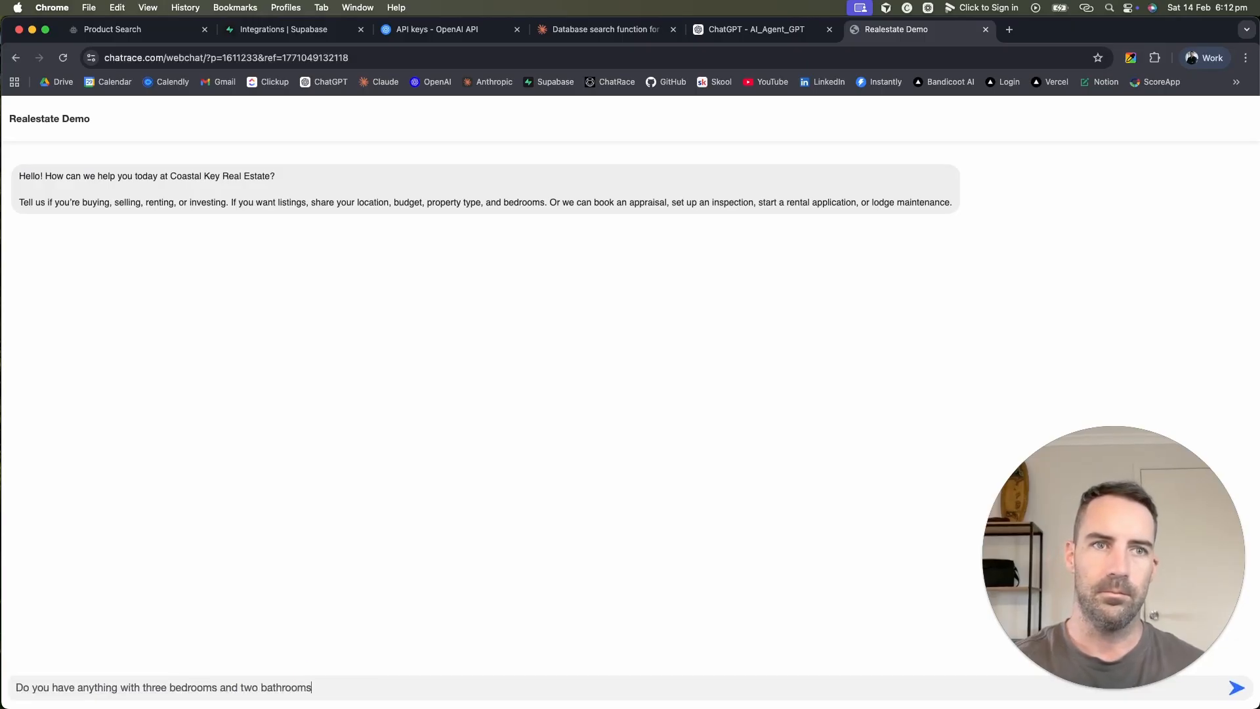
key("Return")
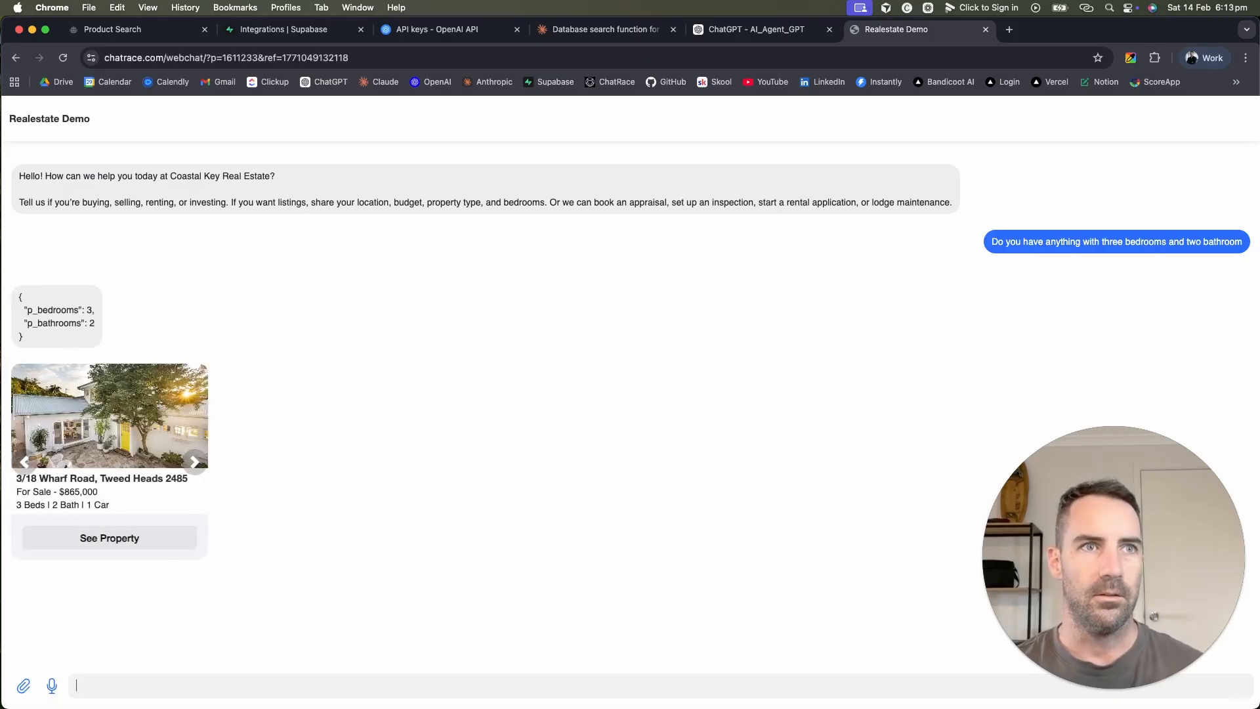
left_click_drag(41, 339, 1101, 274)
left_click(72, 338)
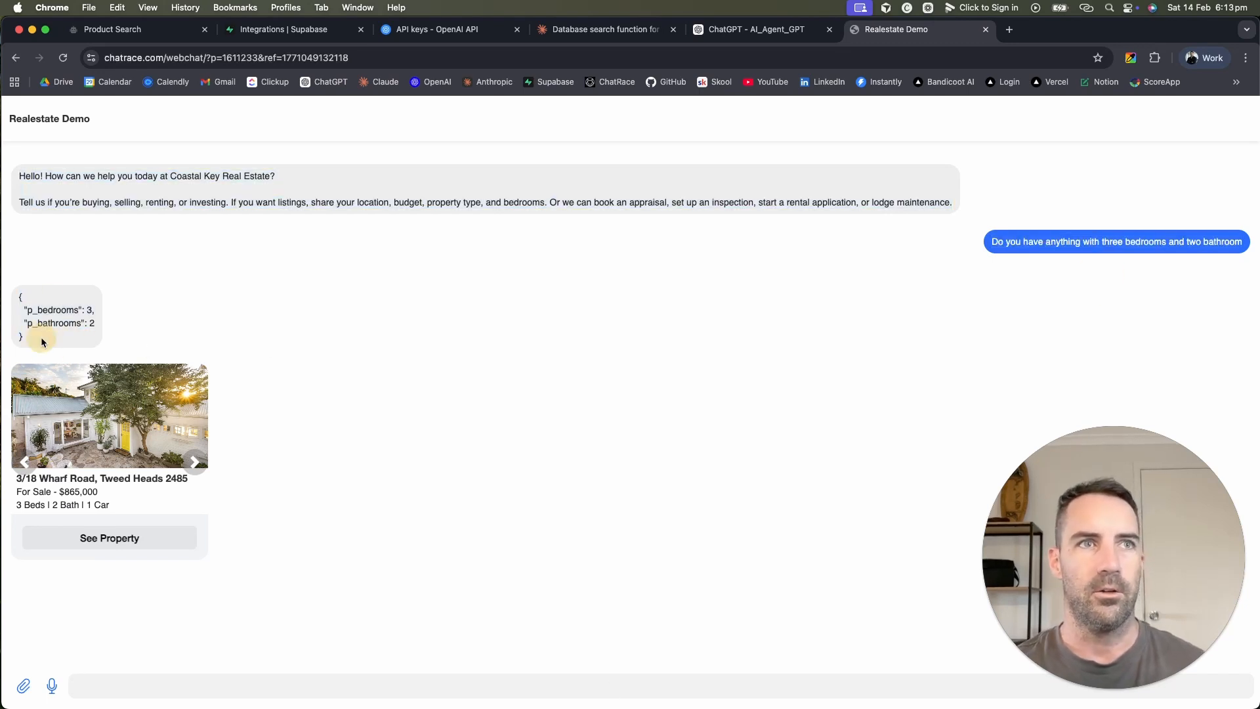
left_click_drag(41, 338, 17, 294)
left_click(218, 465)
left_click(191, 462)
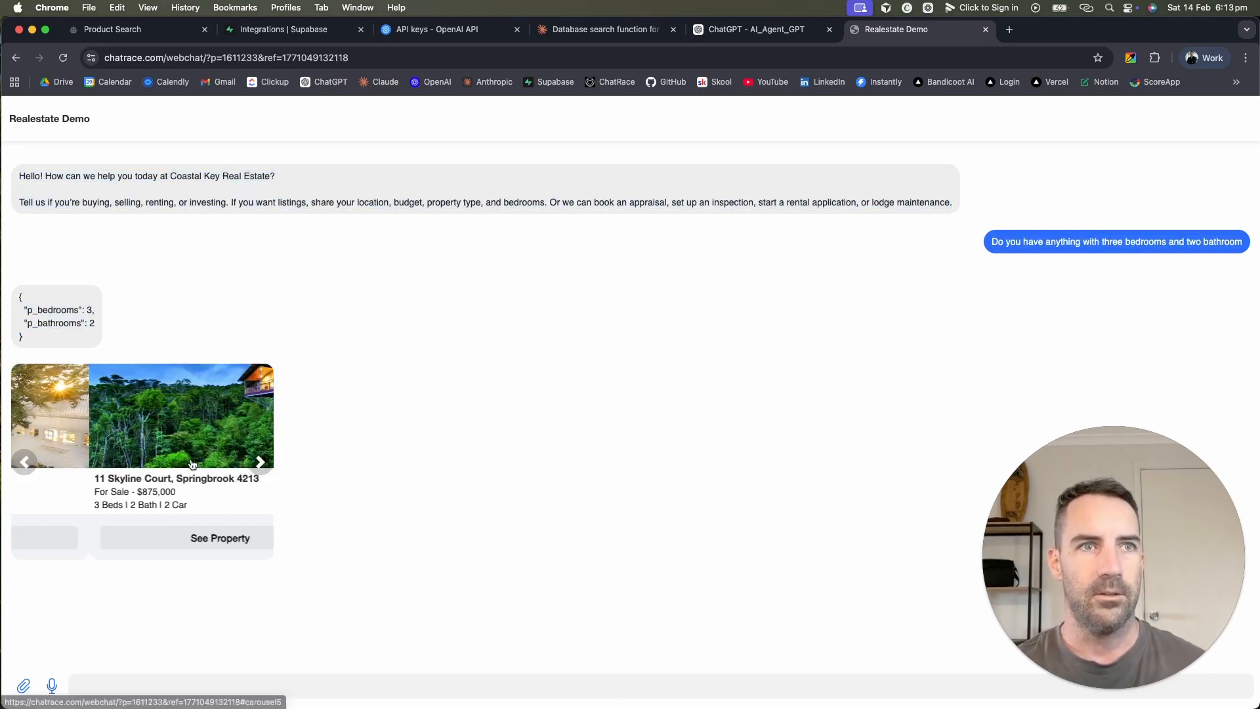
left_click(199, 462)
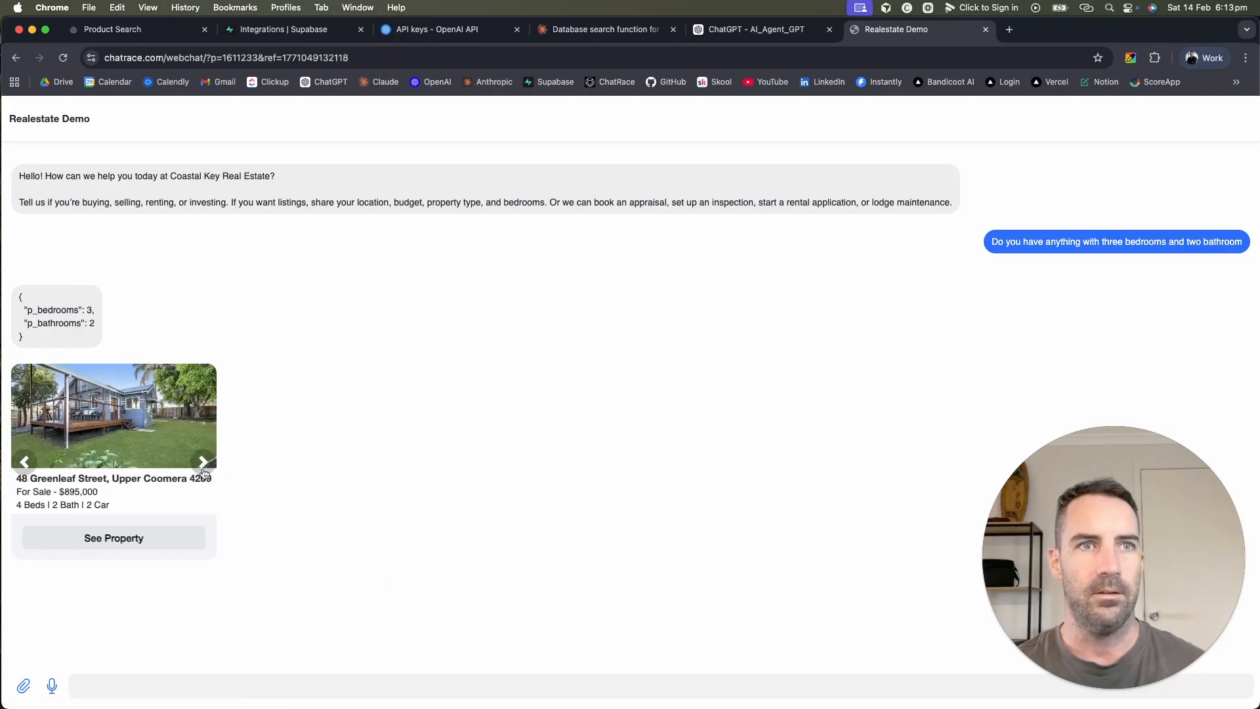
left_click(202, 467)
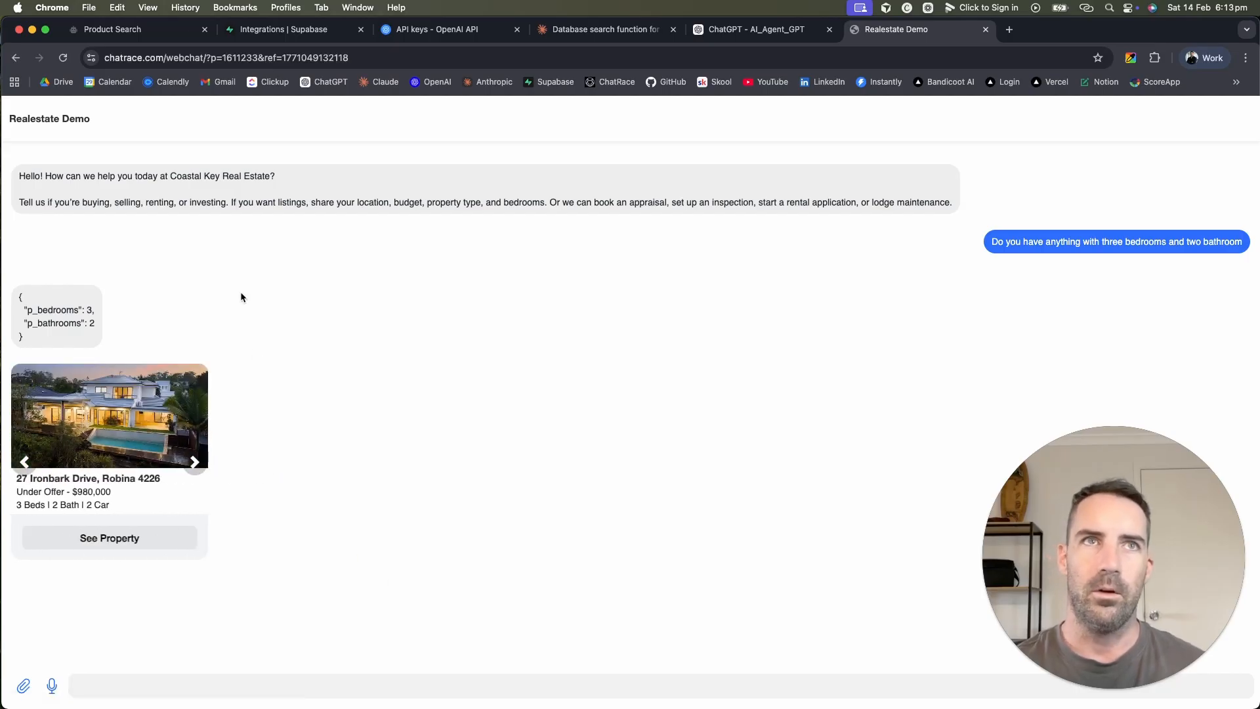
left_click(169, 33)
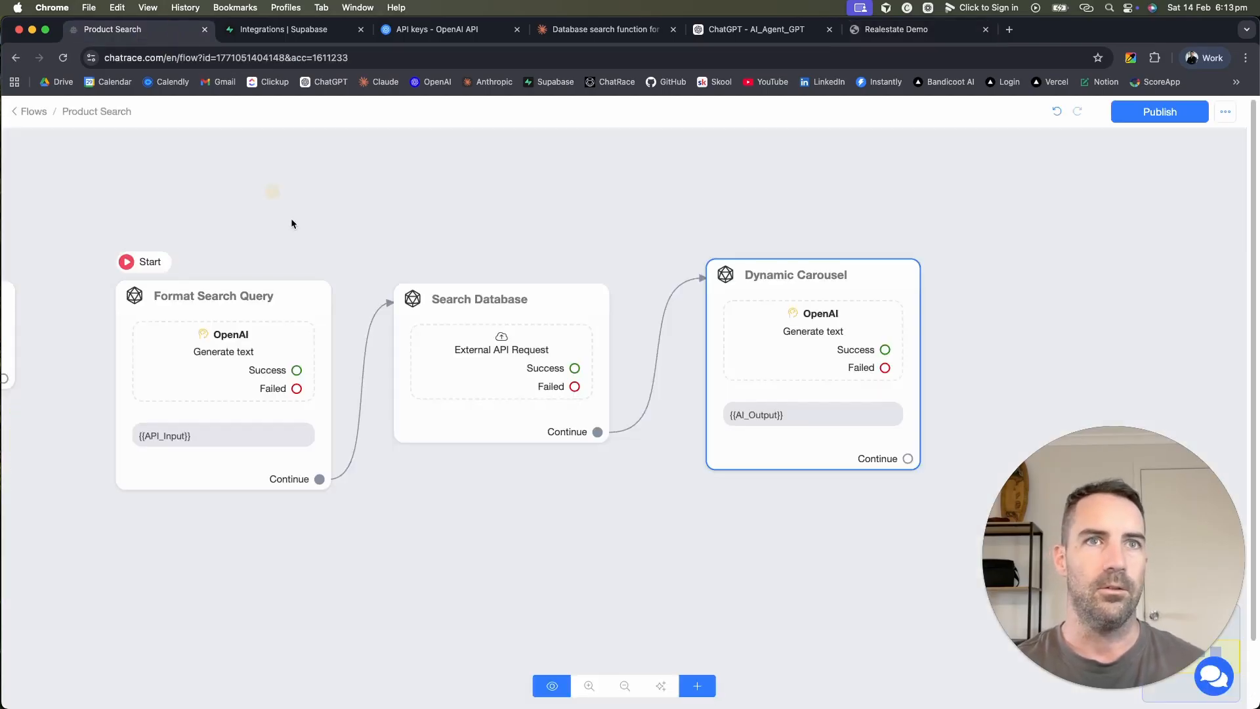
Step: Open the Main Agent flow's Send Message OpenAI settings
left_click(29, 112)
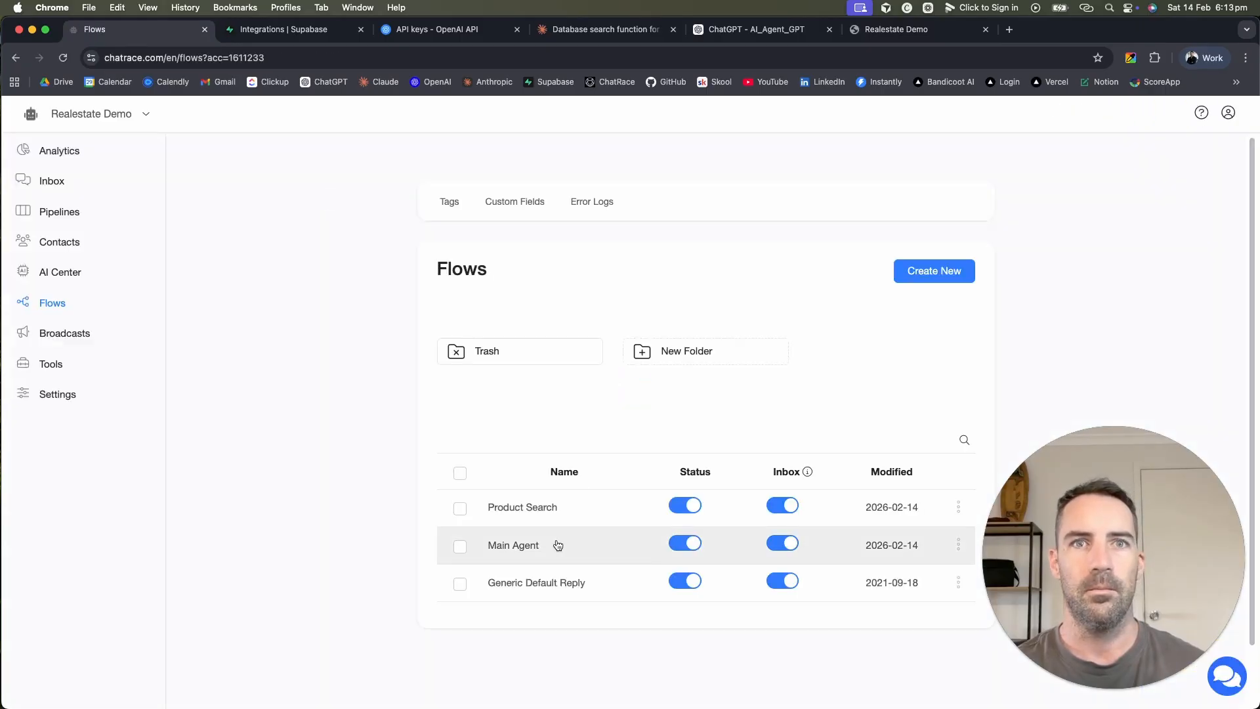
left_click(556, 546)
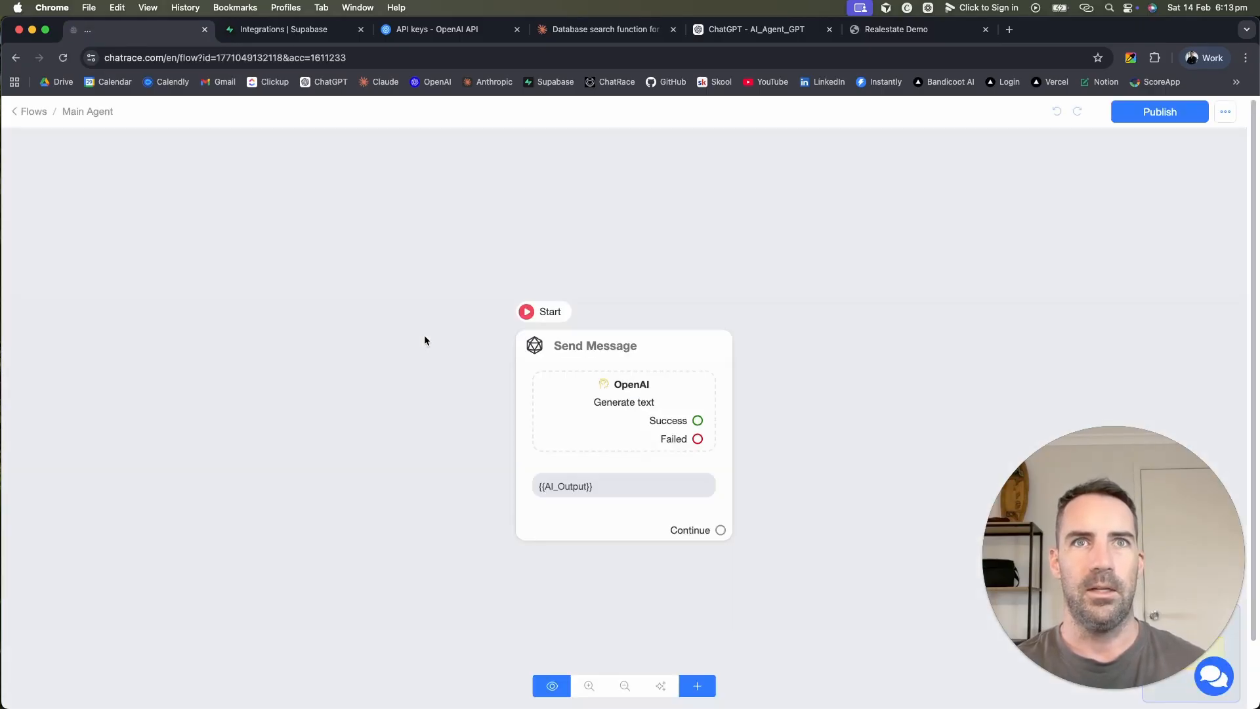
left_click(613, 416)
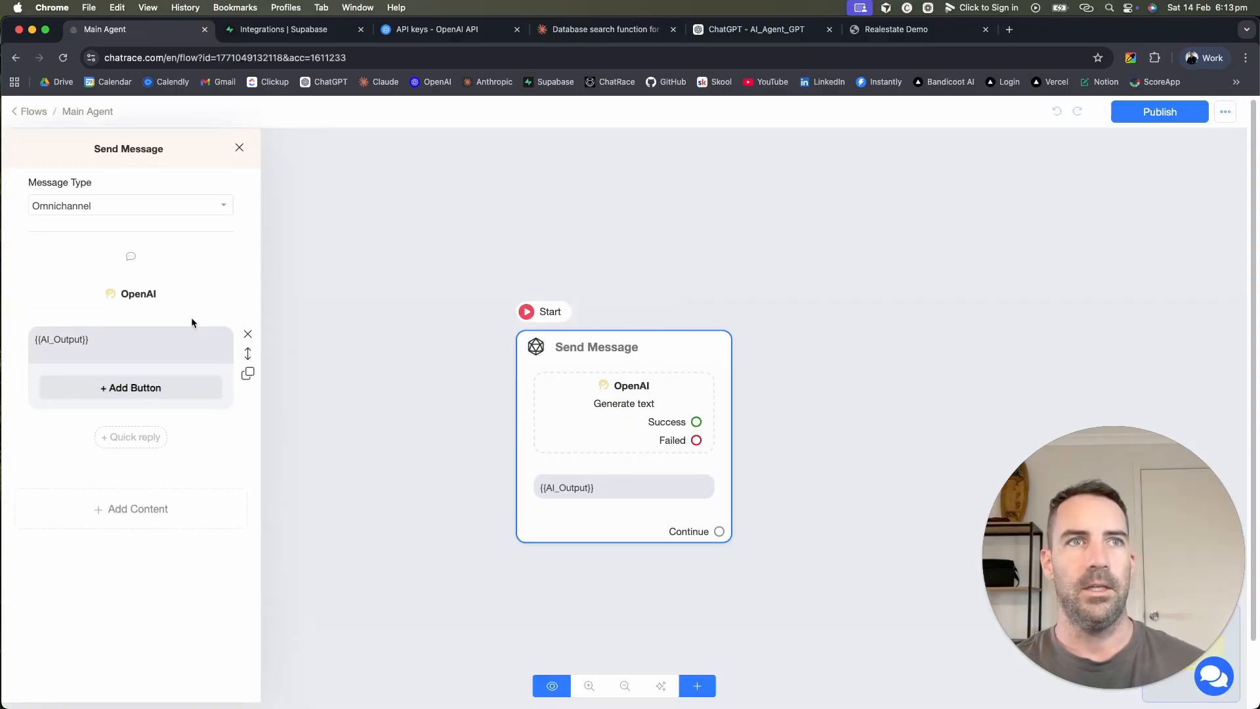
left_click(151, 297)
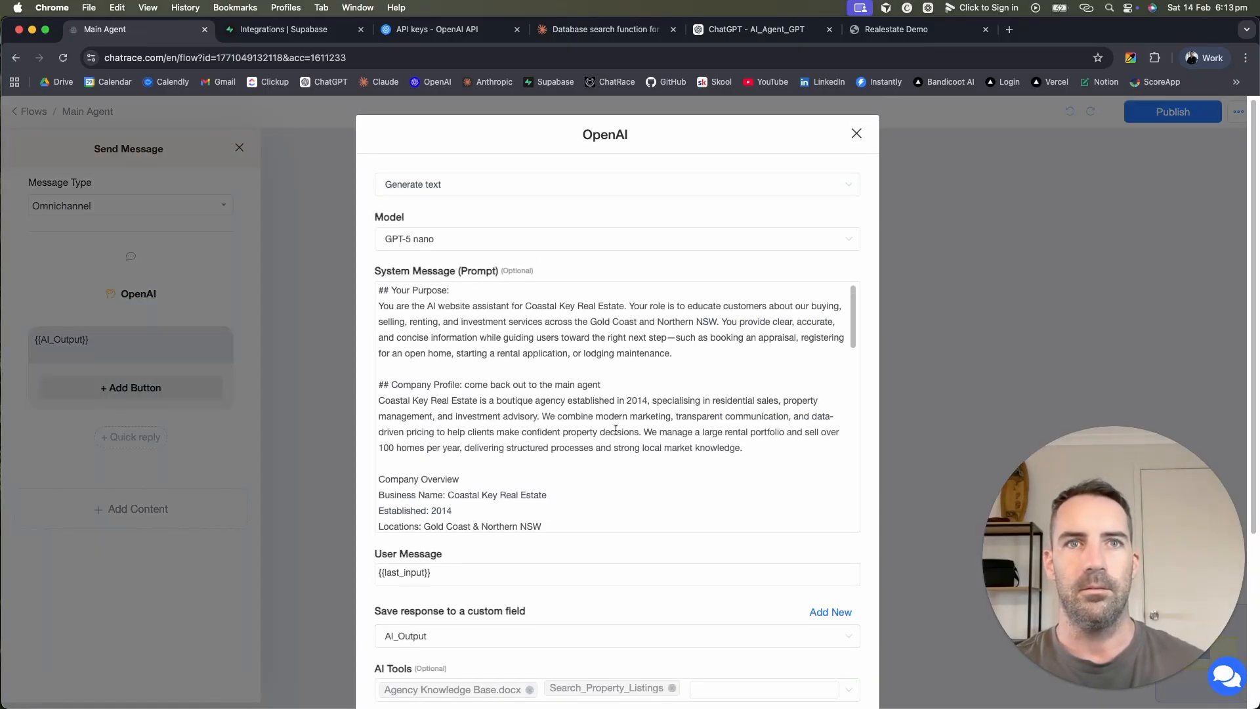
scroll(615, 430, "down", 10)
Step: Insert {{API_Output}} on a new line at the end of the system prompt
left_click(567, 518)
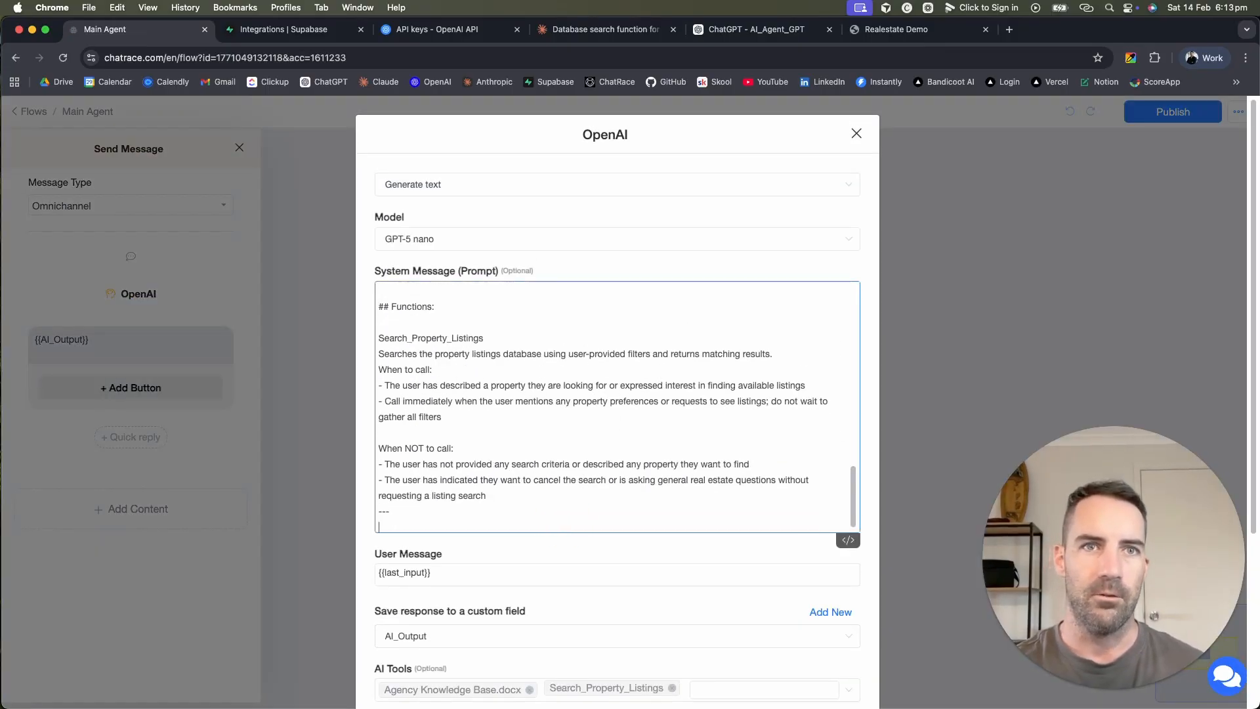
key("Return")
key("Return")
type("{")
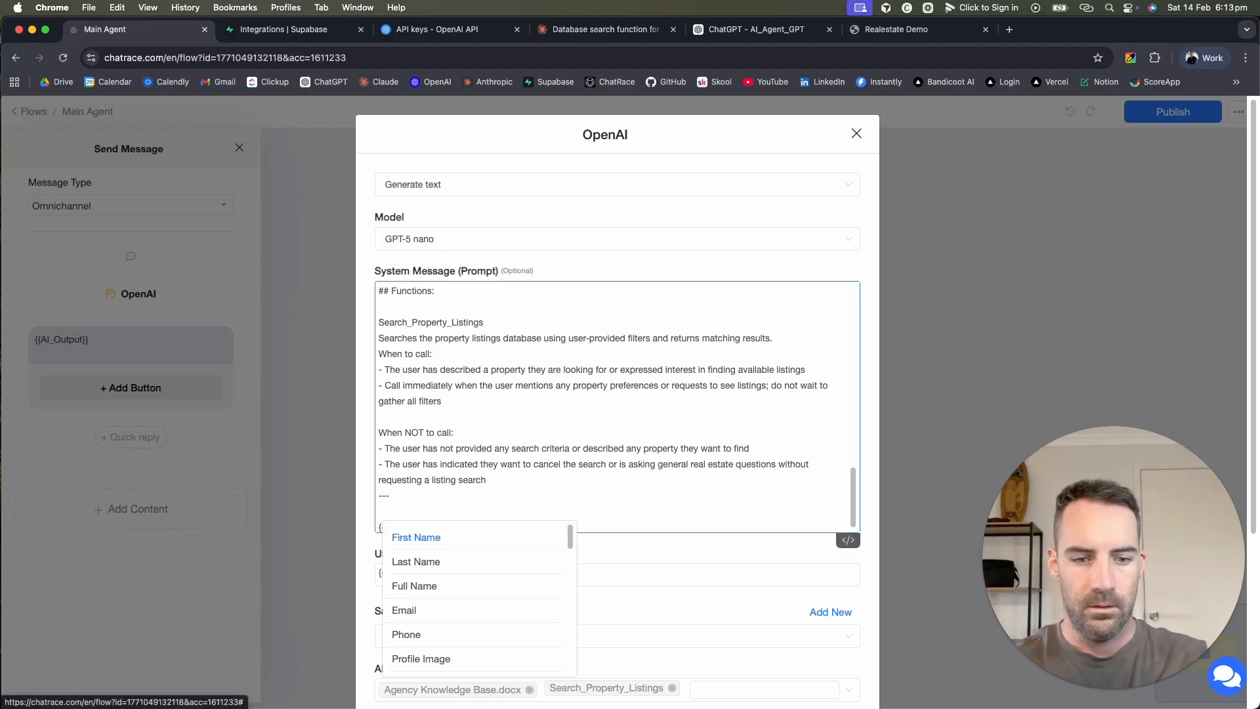
type("API")
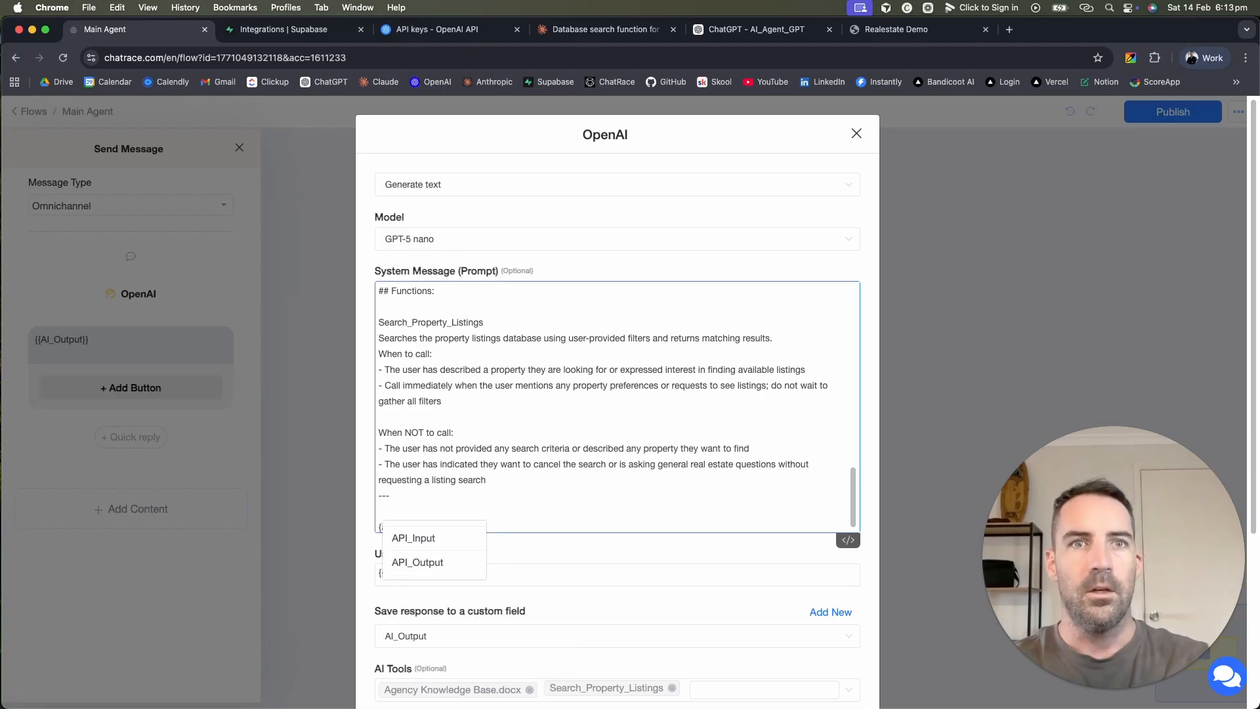
left_click(418, 562)
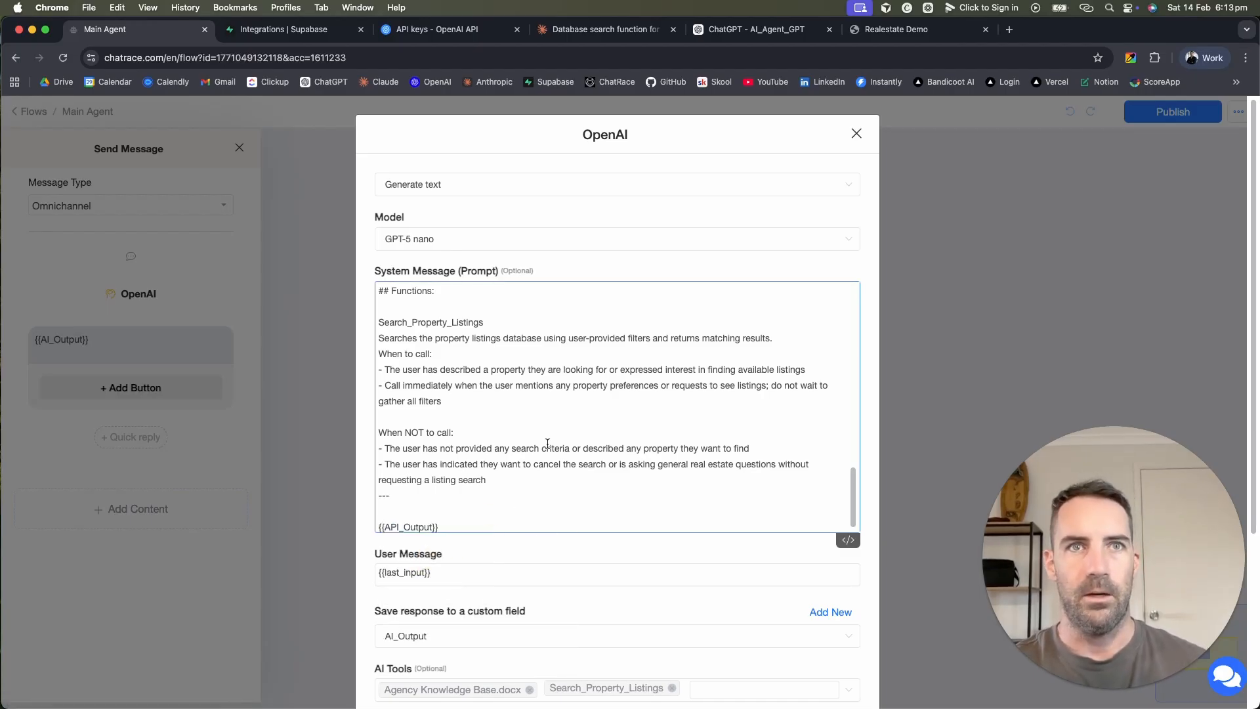
scroll(552, 431, "up", 10)
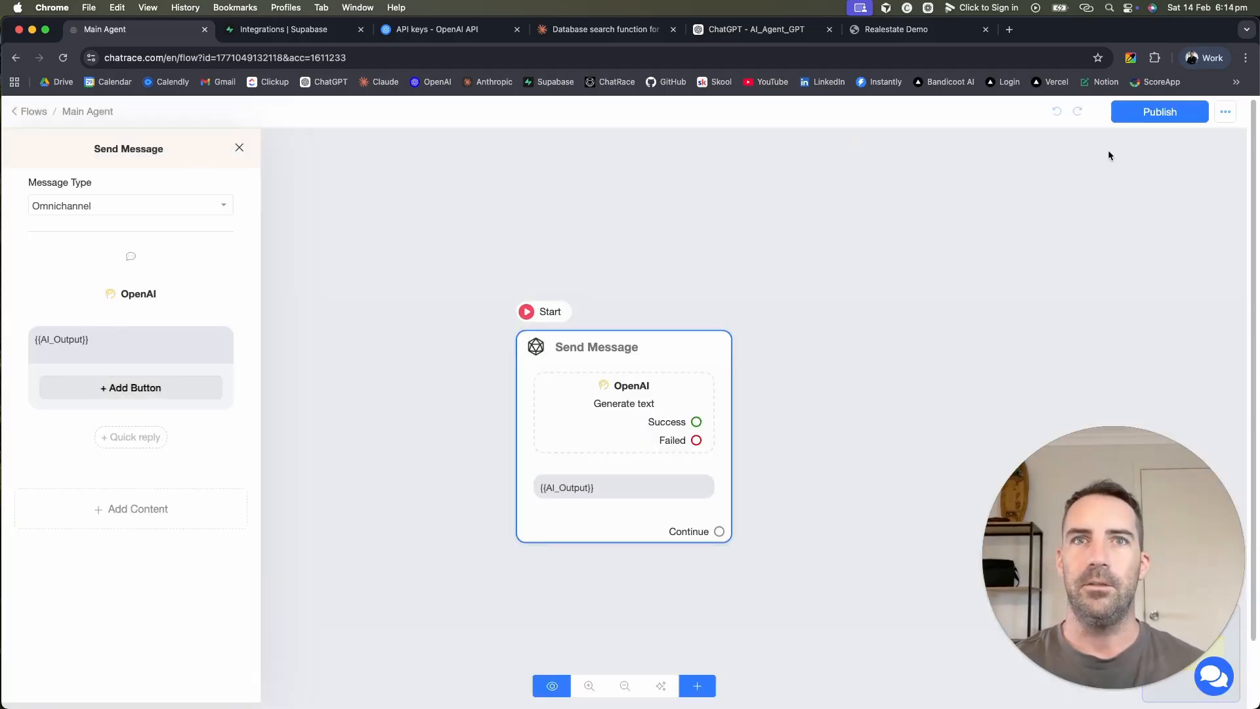
left_click(34, 112)
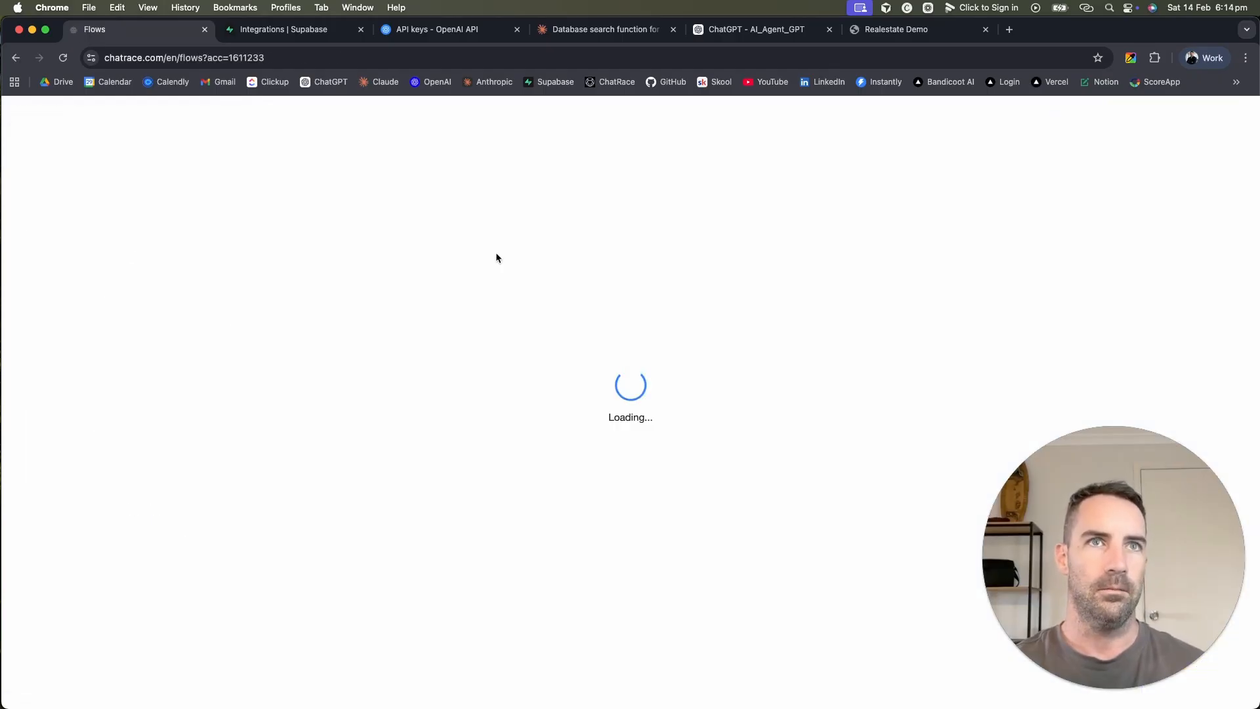
Step: Create a new flow named 'Welcome Message'
left_click(929, 281)
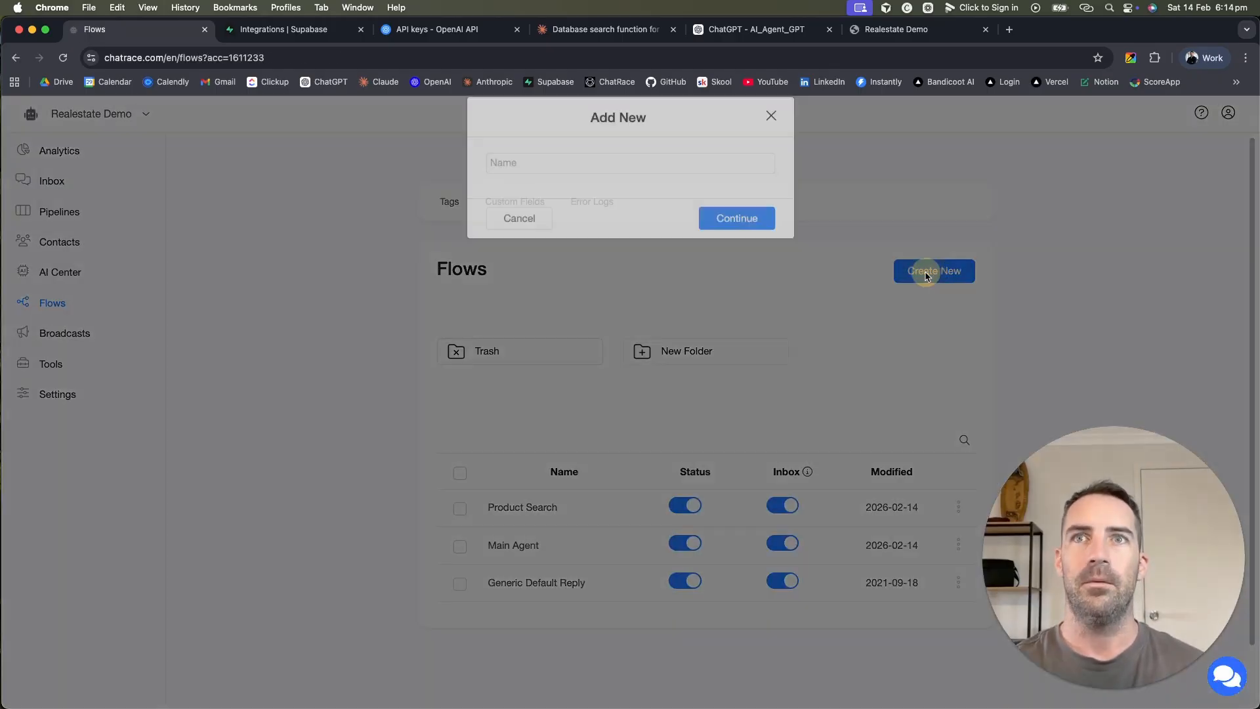
left_click(631, 175)
type("Welcome")
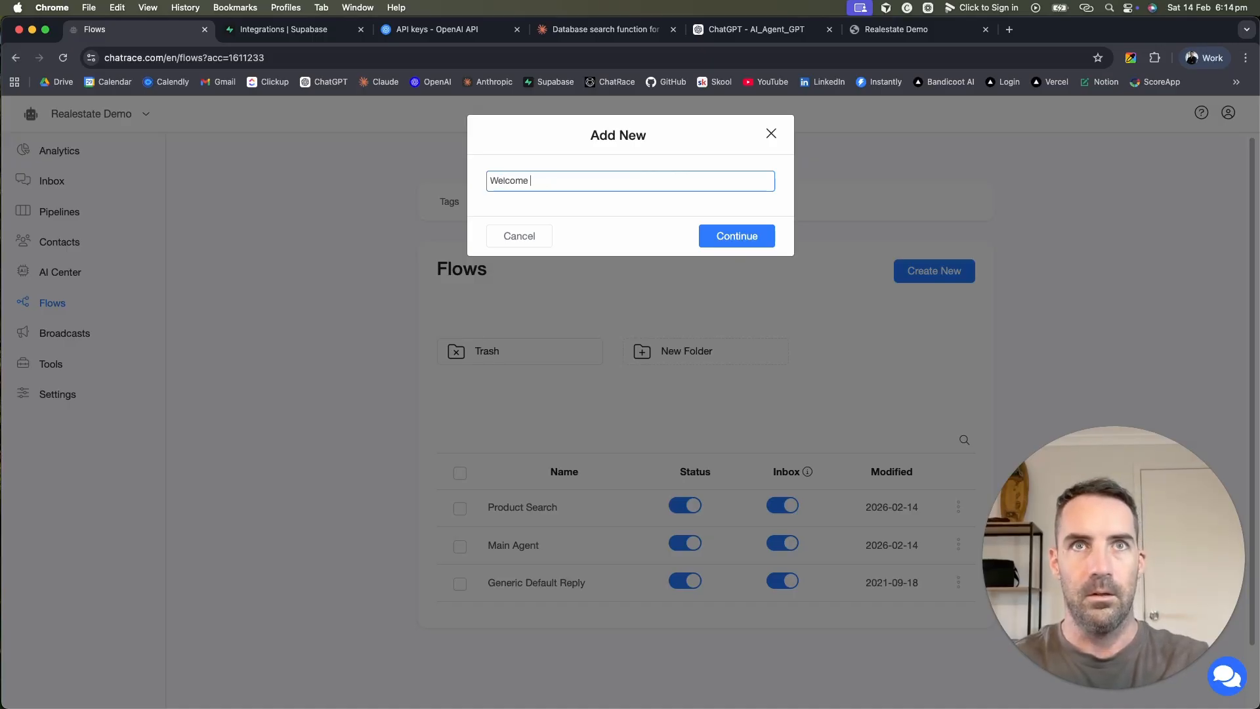
type("Message")
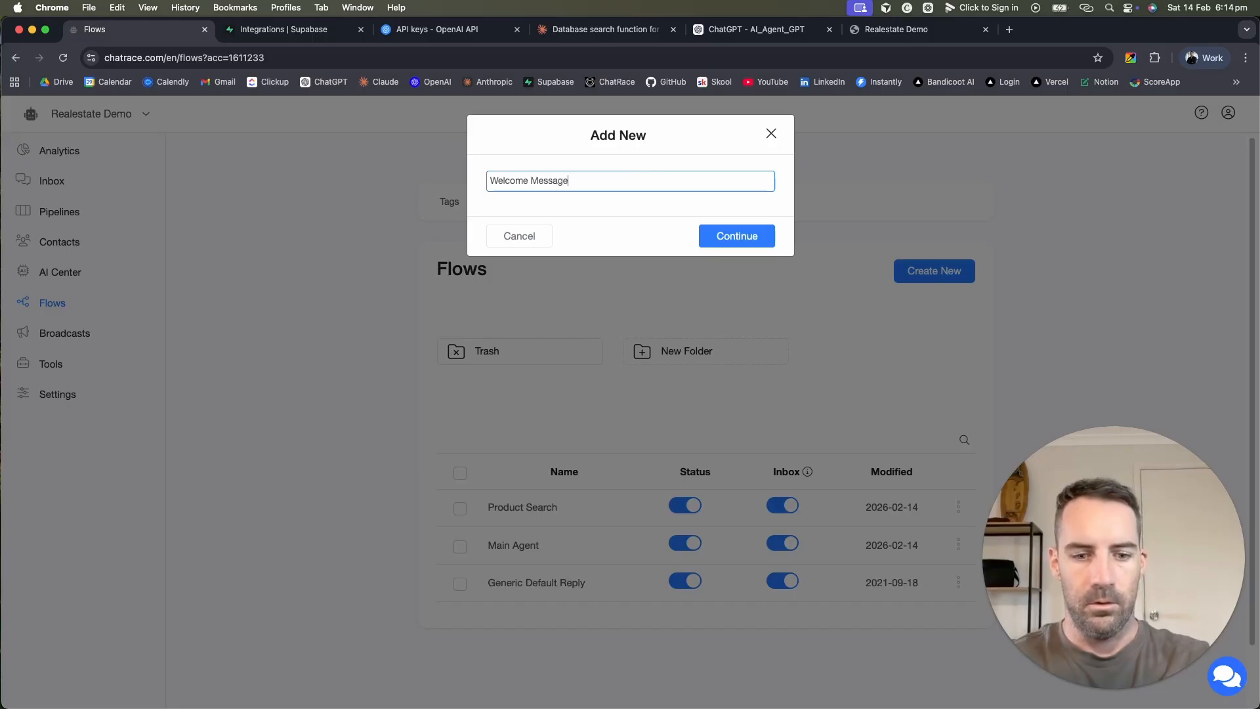
left_click(749, 238)
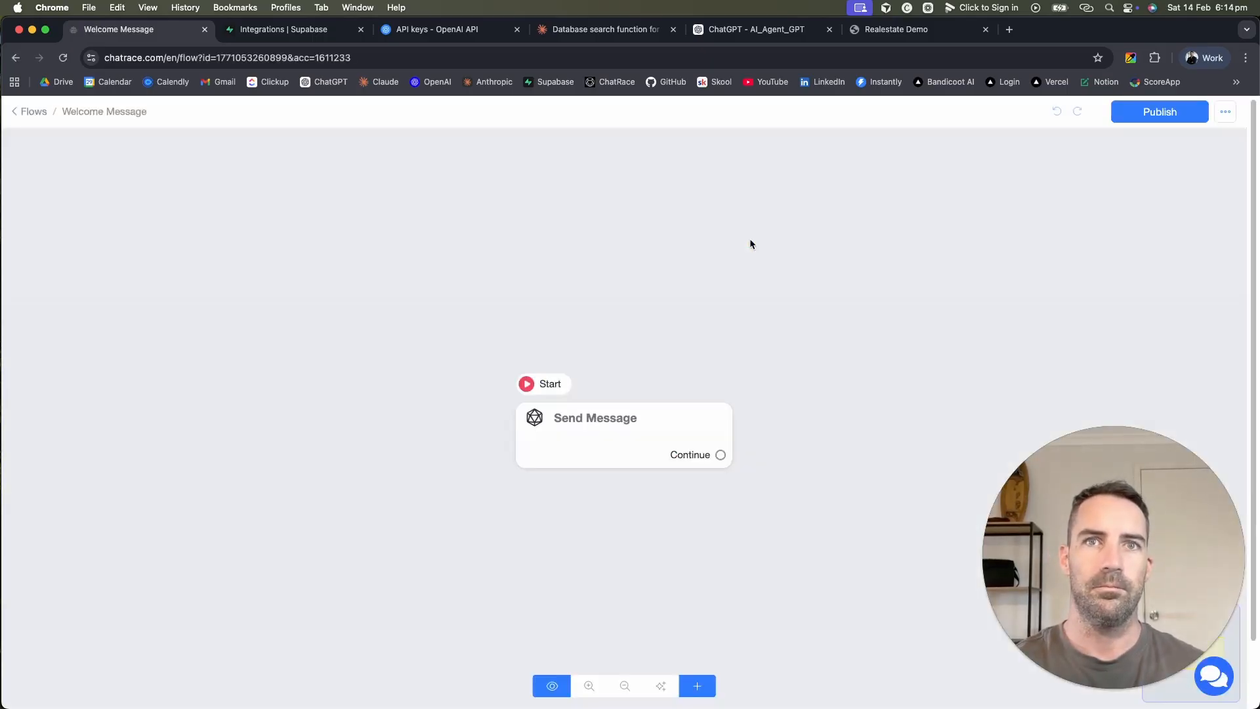
Step: Add the text 'Hi, welcome to this real estate demo' to Send Message and publish
left_click(630, 423)
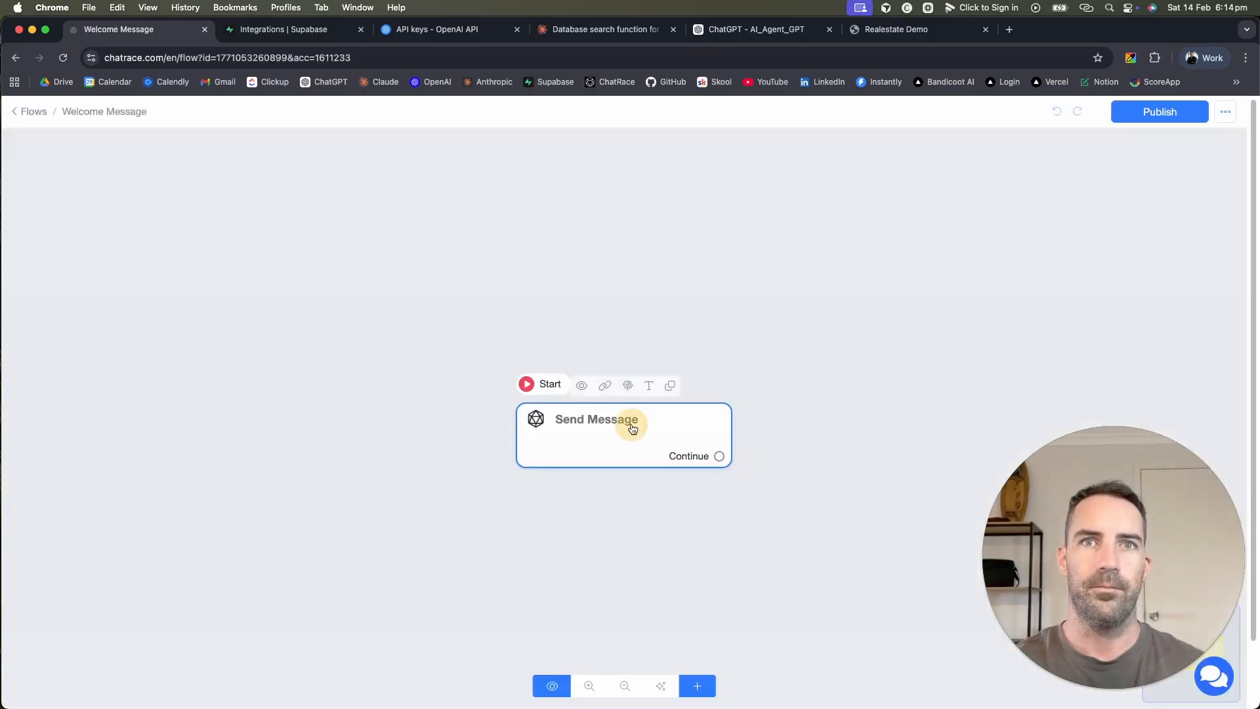
left_click(571, 435)
left_click(163, 382)
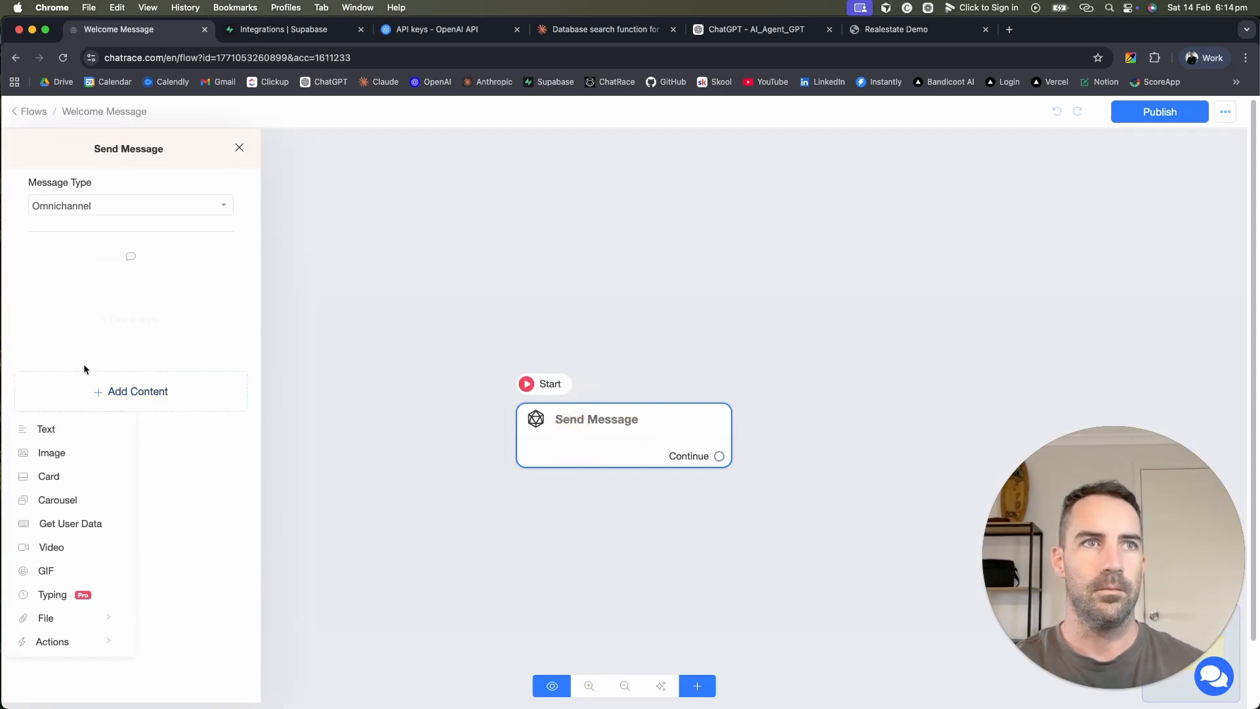
left_click(63, 428)
left_click(141, 303)
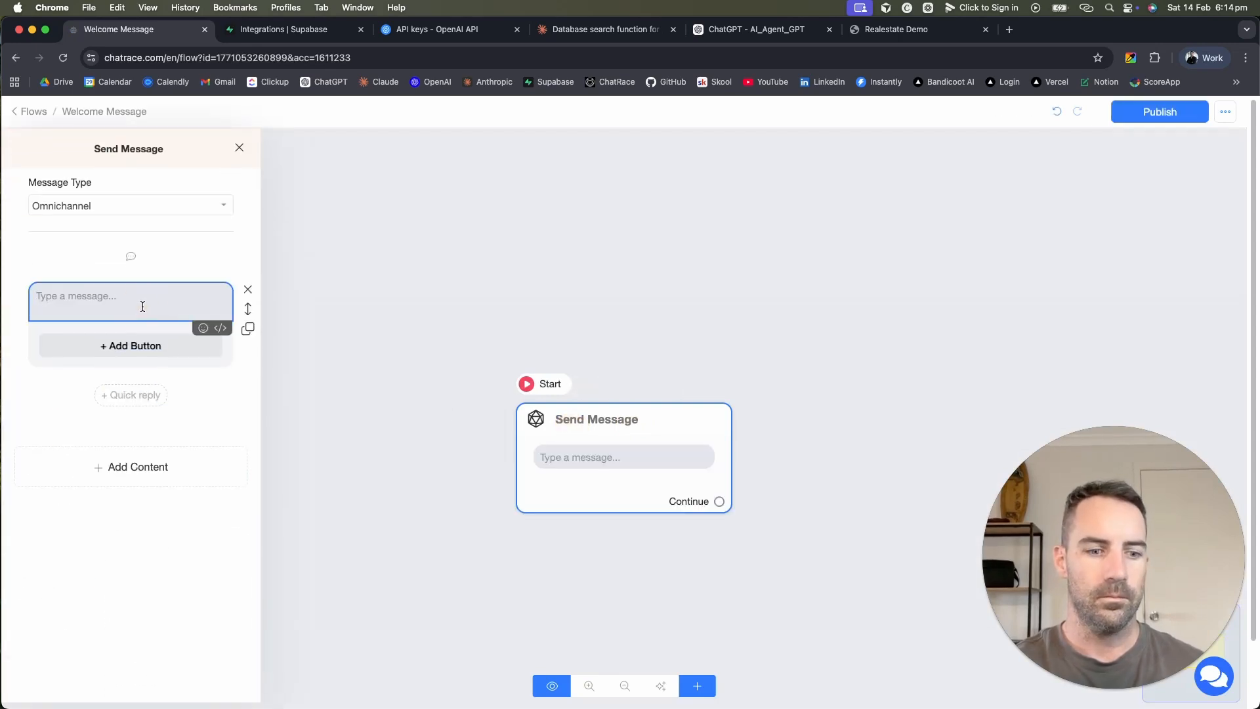
key("F5")
type("Hi, welcome to this real estate demo")
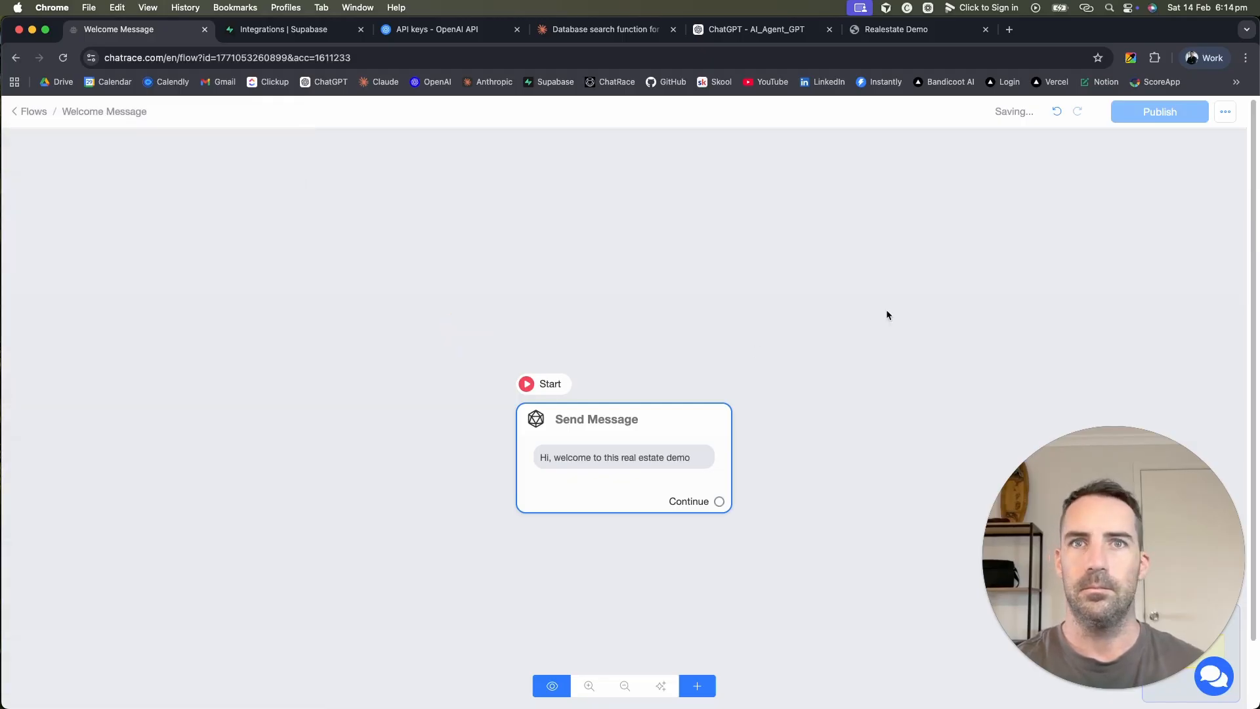
left_click(1159, 111)
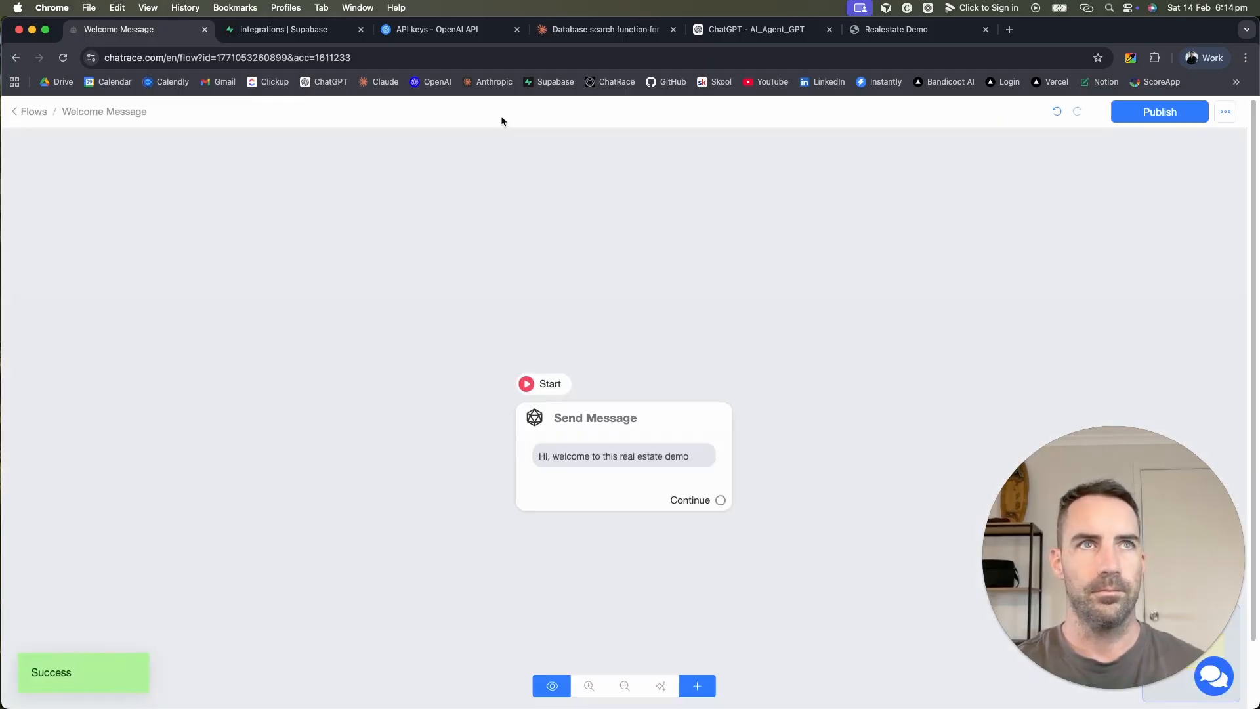
left_click(30, 112)
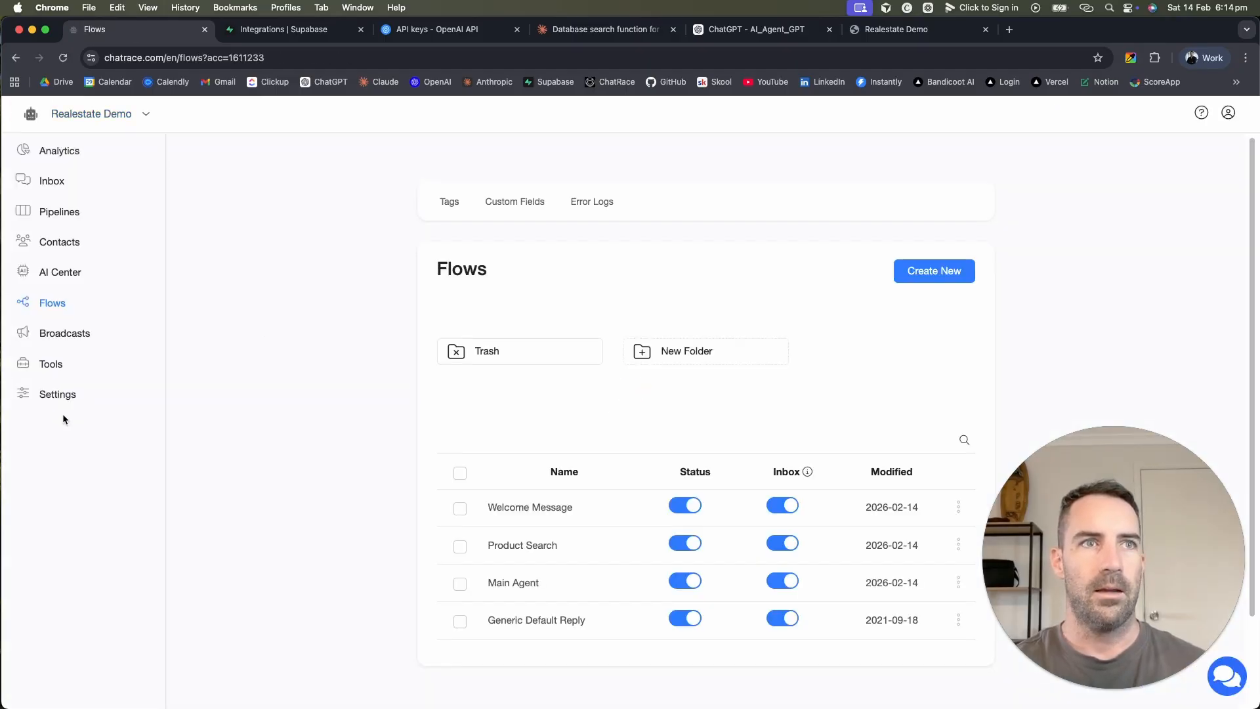
left_click(50, 393)
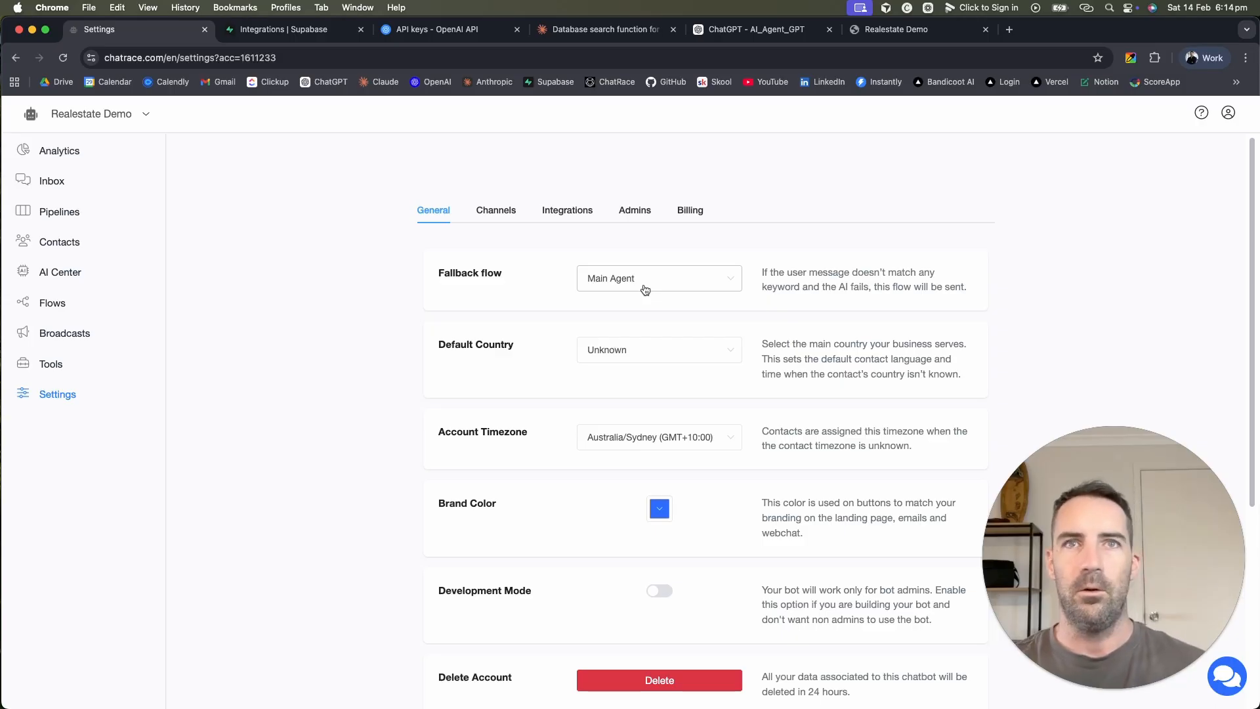
Step: Add a new Web Chatbot named Realestate Demo under Channels and check its welcome-message options
left_click(489, 214)
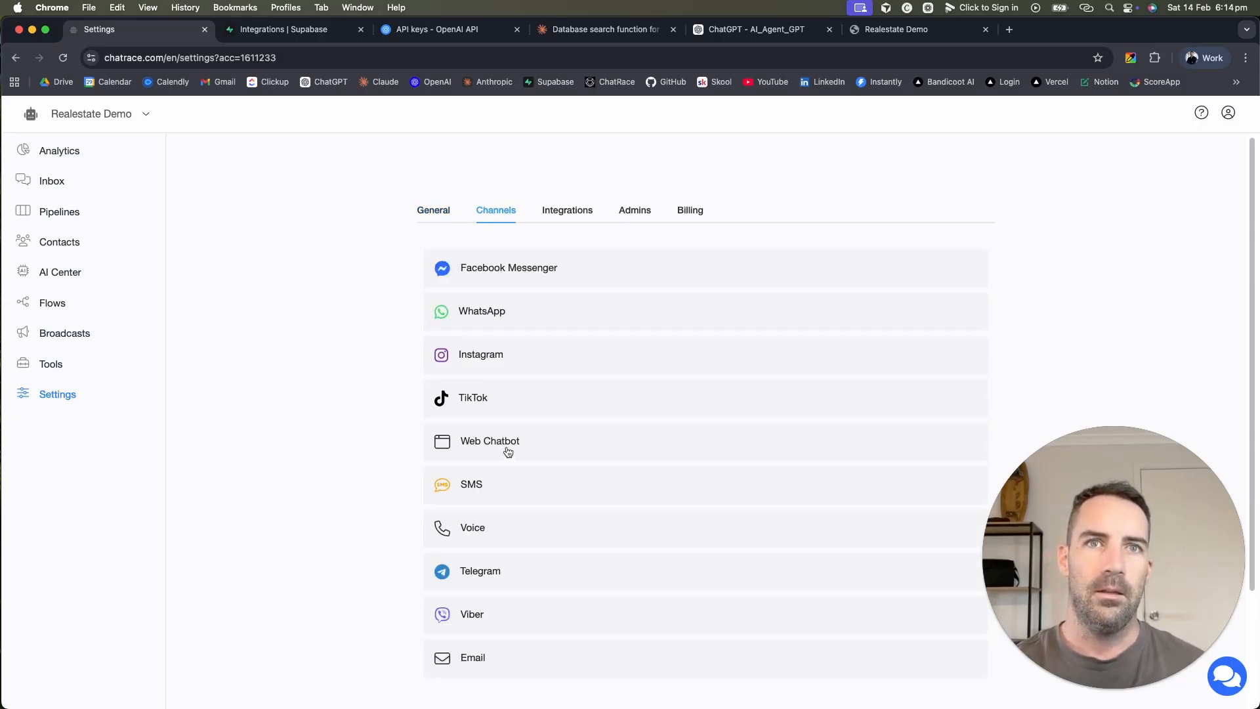
left_click(508, 451)
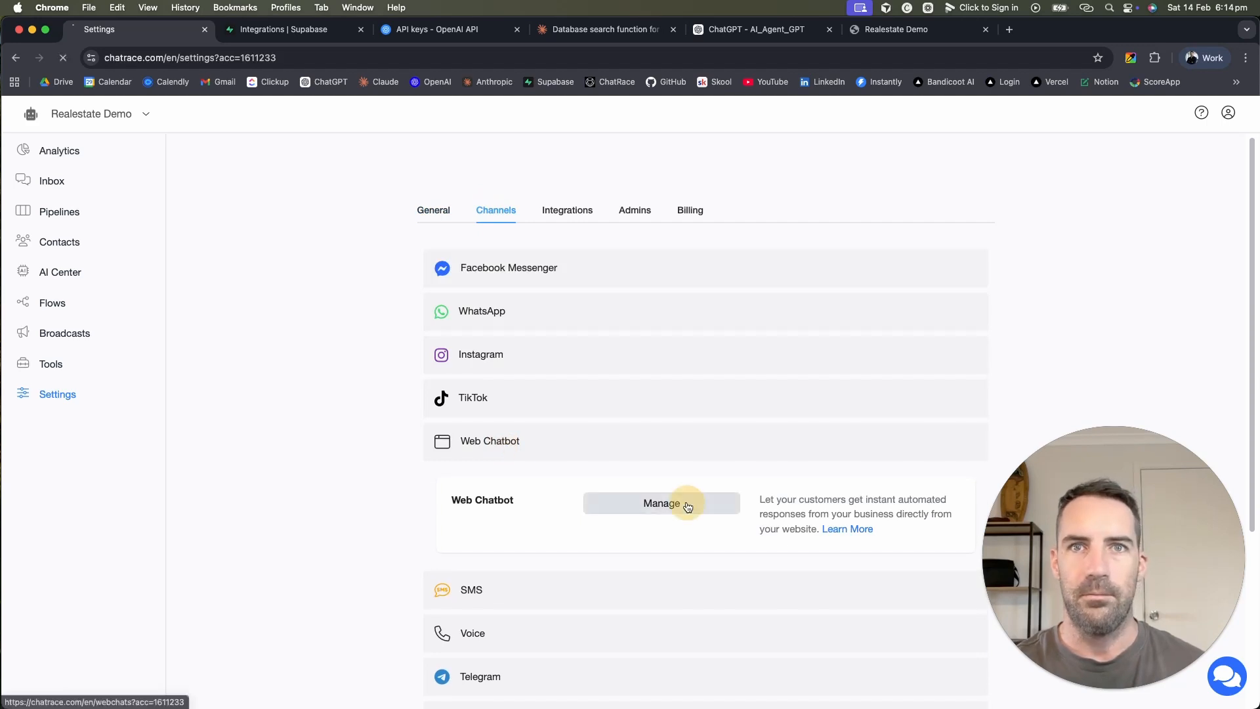
left_click(685, 504)
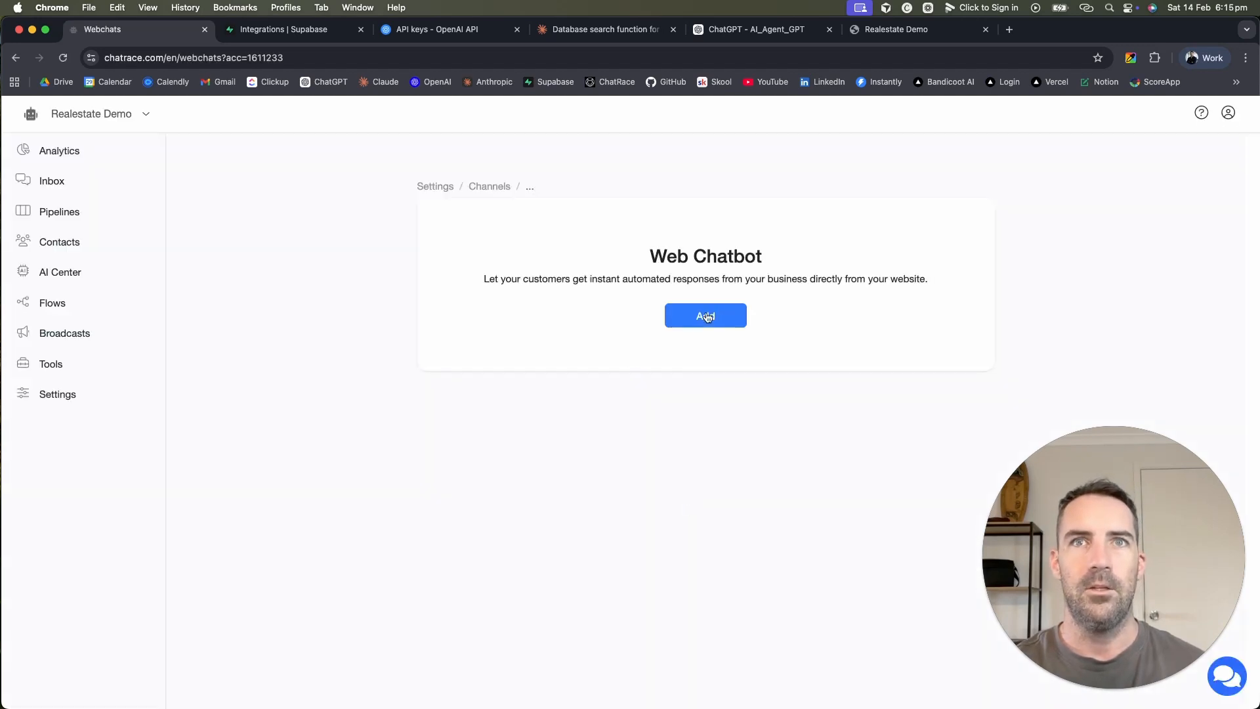
left_click(707, 317)
left_click(587, 185)
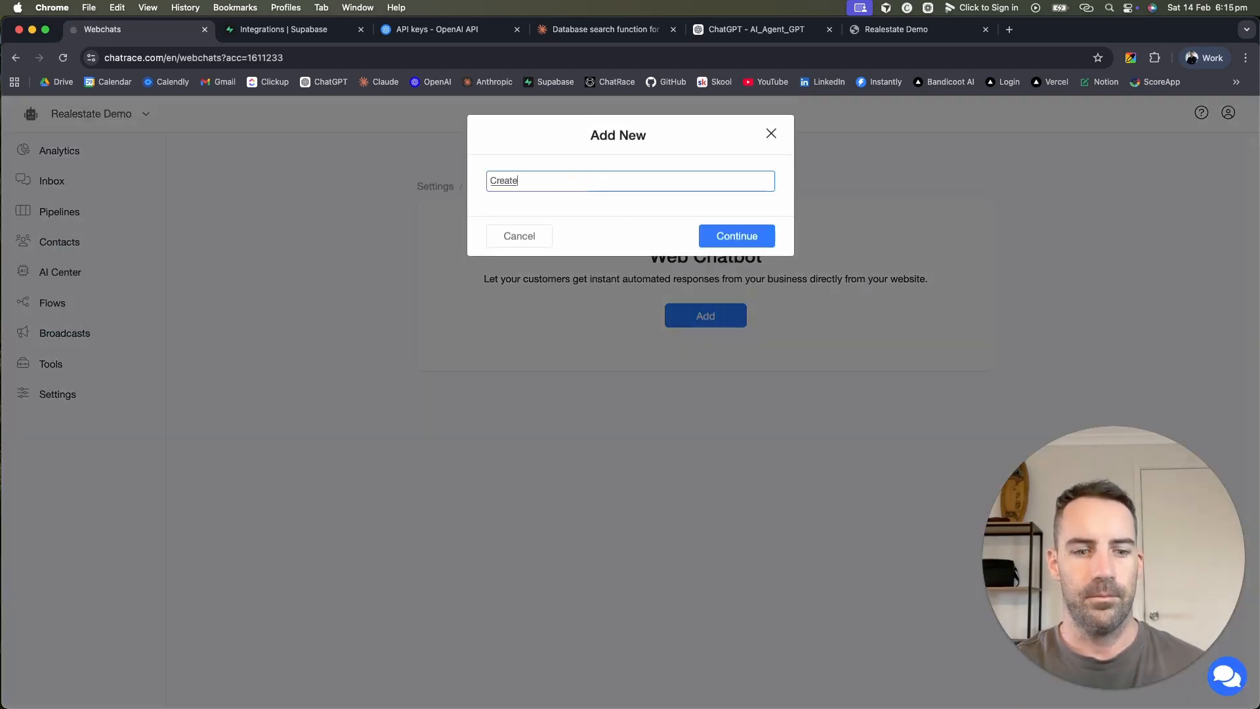
type("CreateDemo 1")
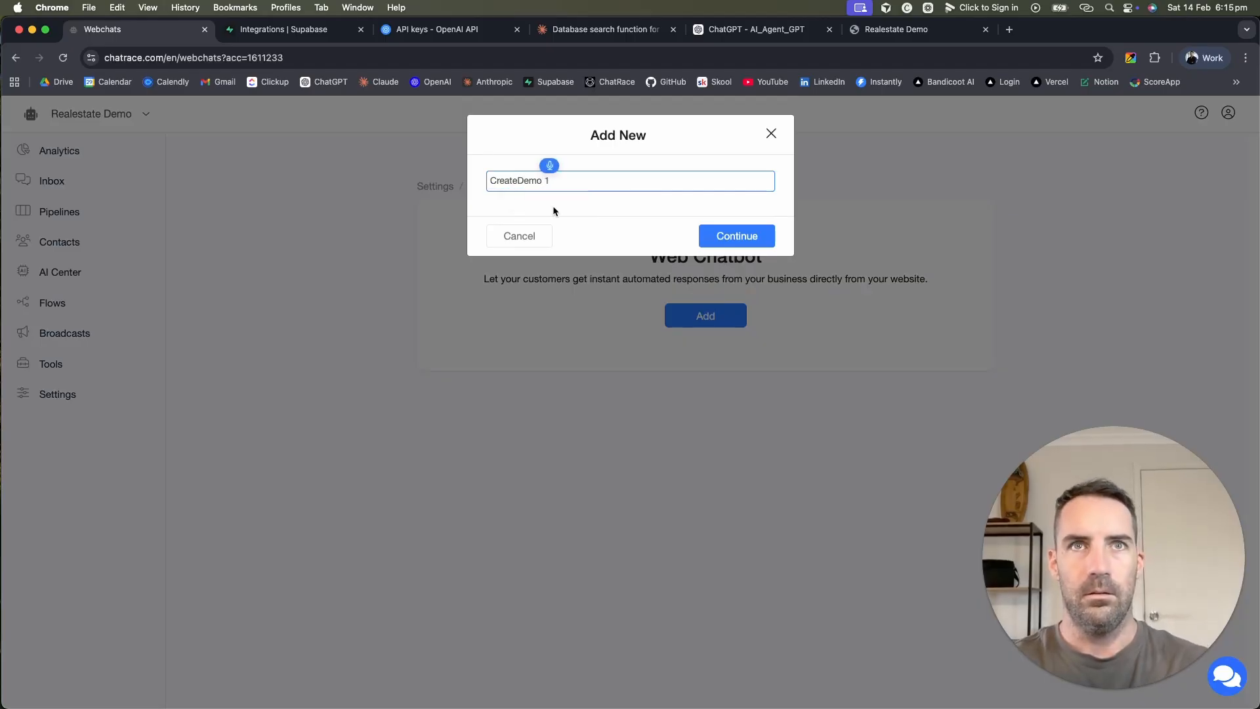
left_click(521, 179)
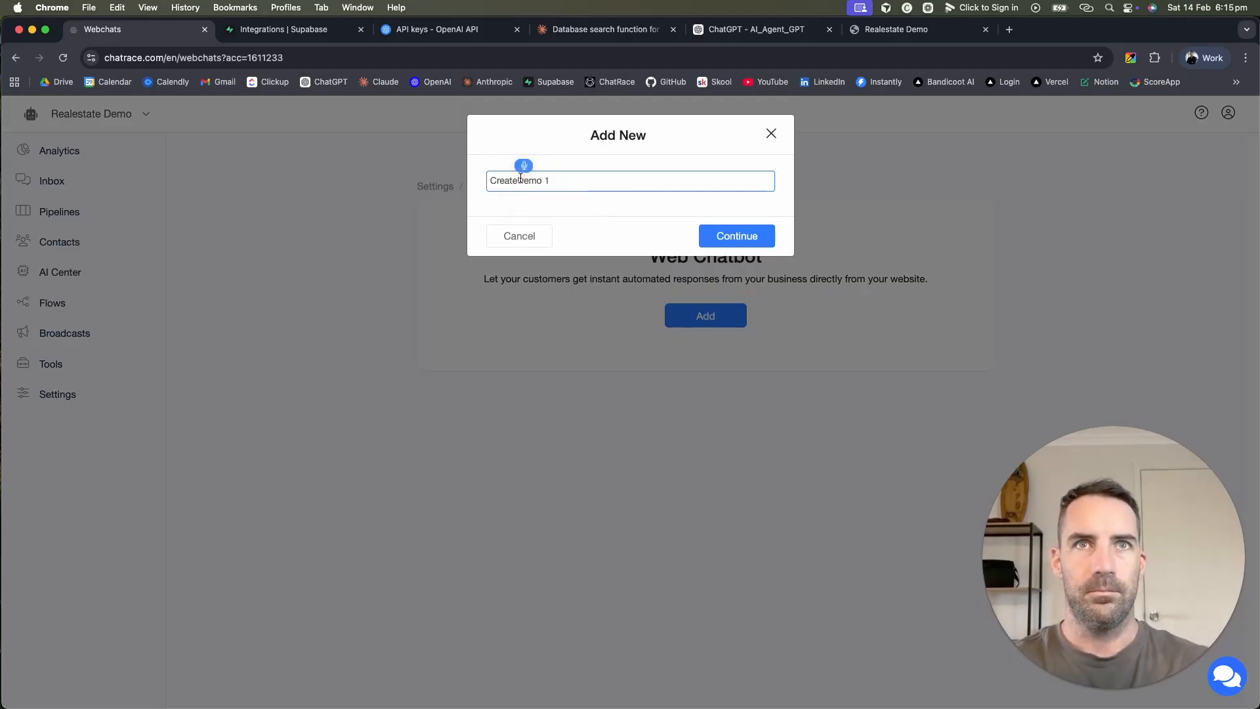
left_click(728, 242)
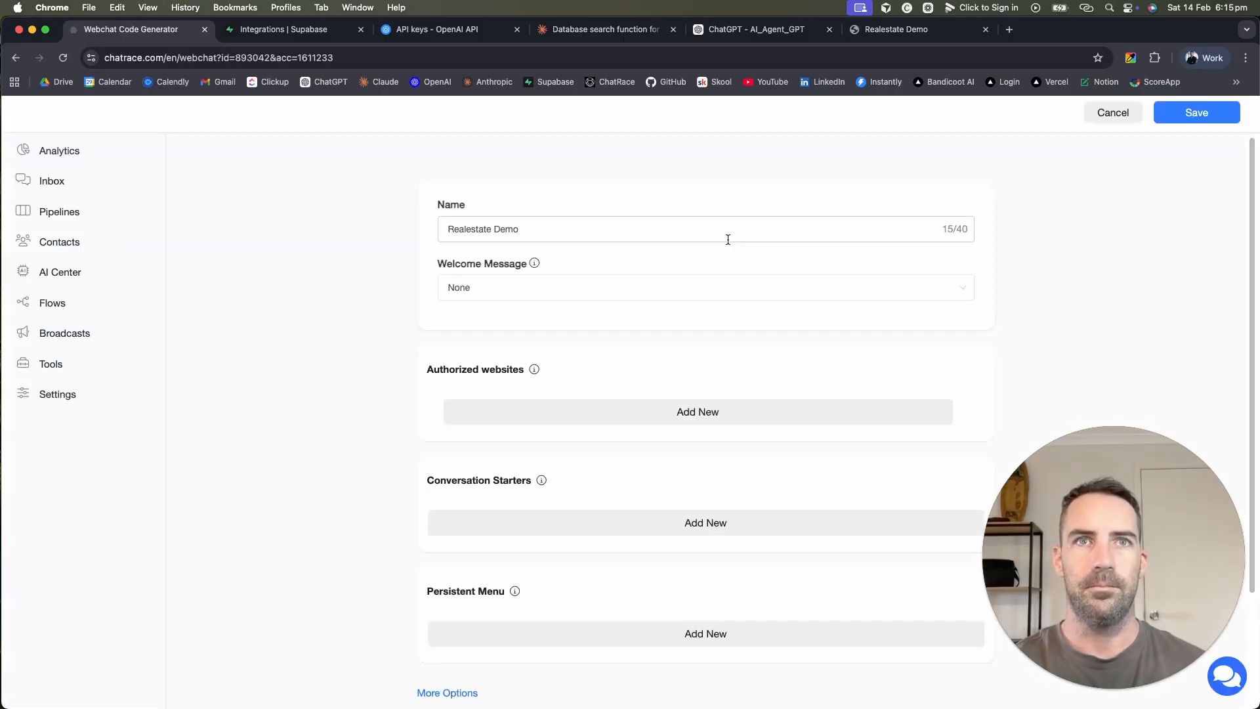
left_click(685, 289)
Step: Keep the Welcome Message as None and remove the empty authorized website entry
left_click(531, 343)
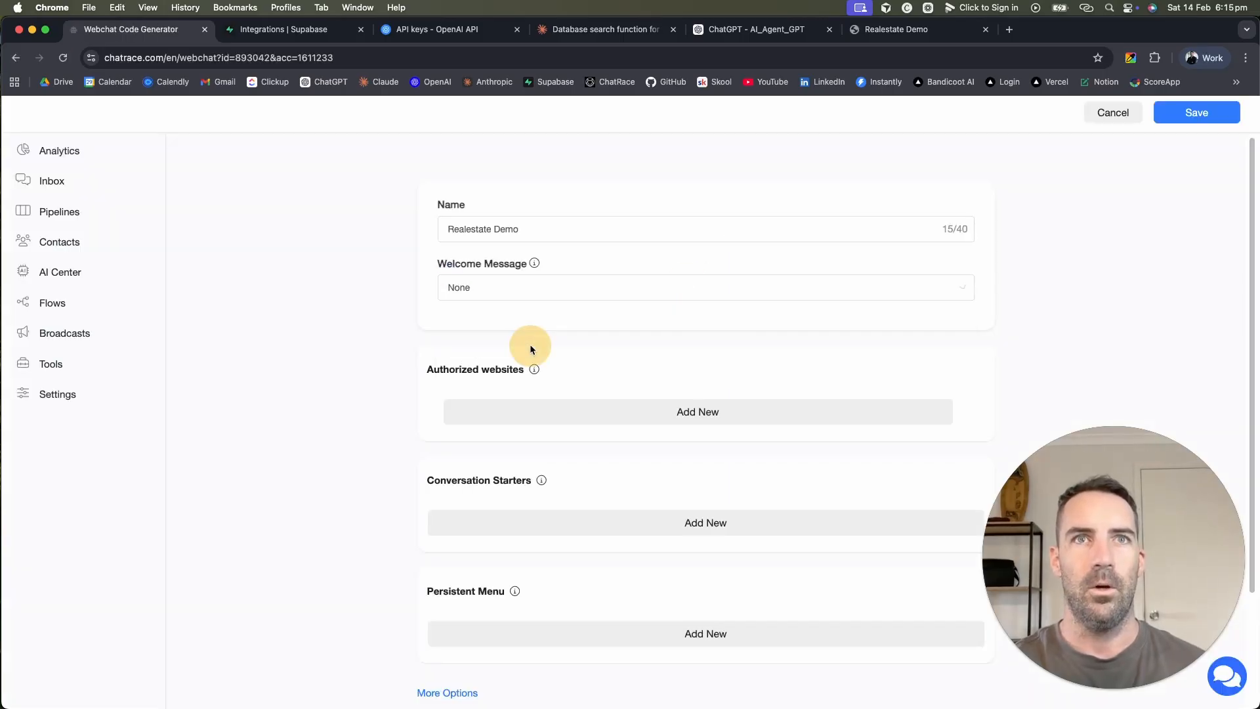
scroll(617, 361, "down", 3)
left_click(618, 275)
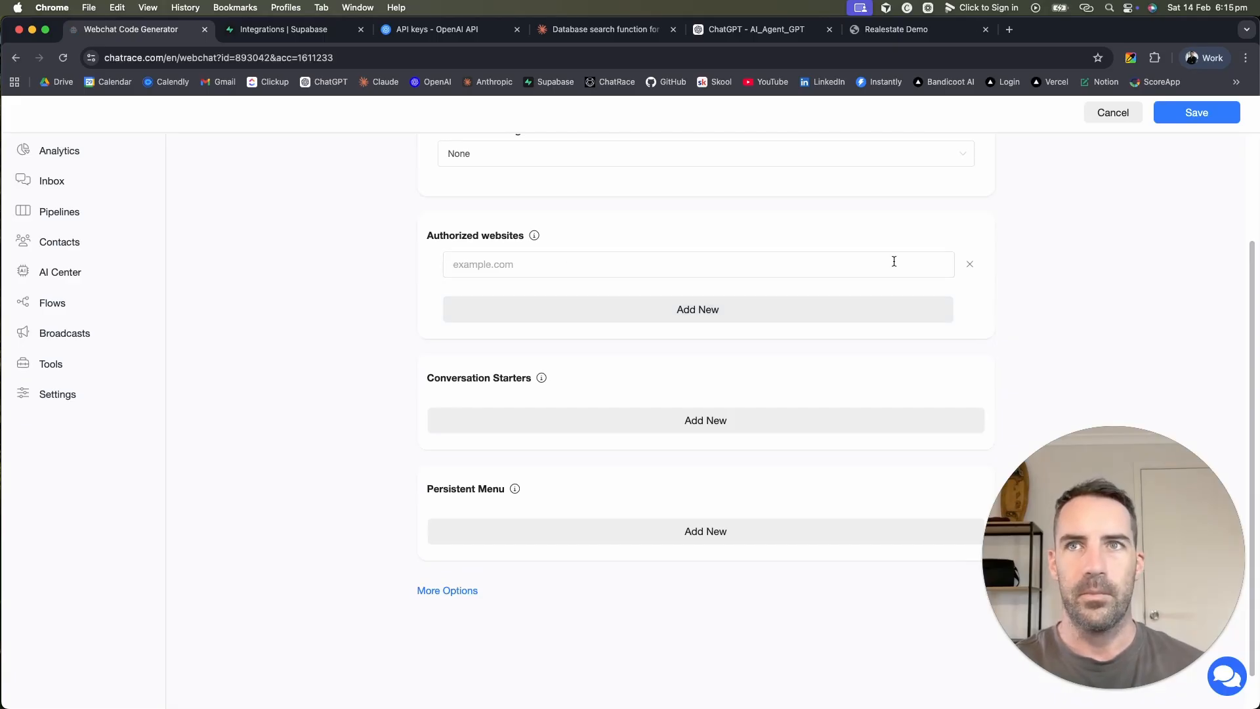
left_click(969, 264)
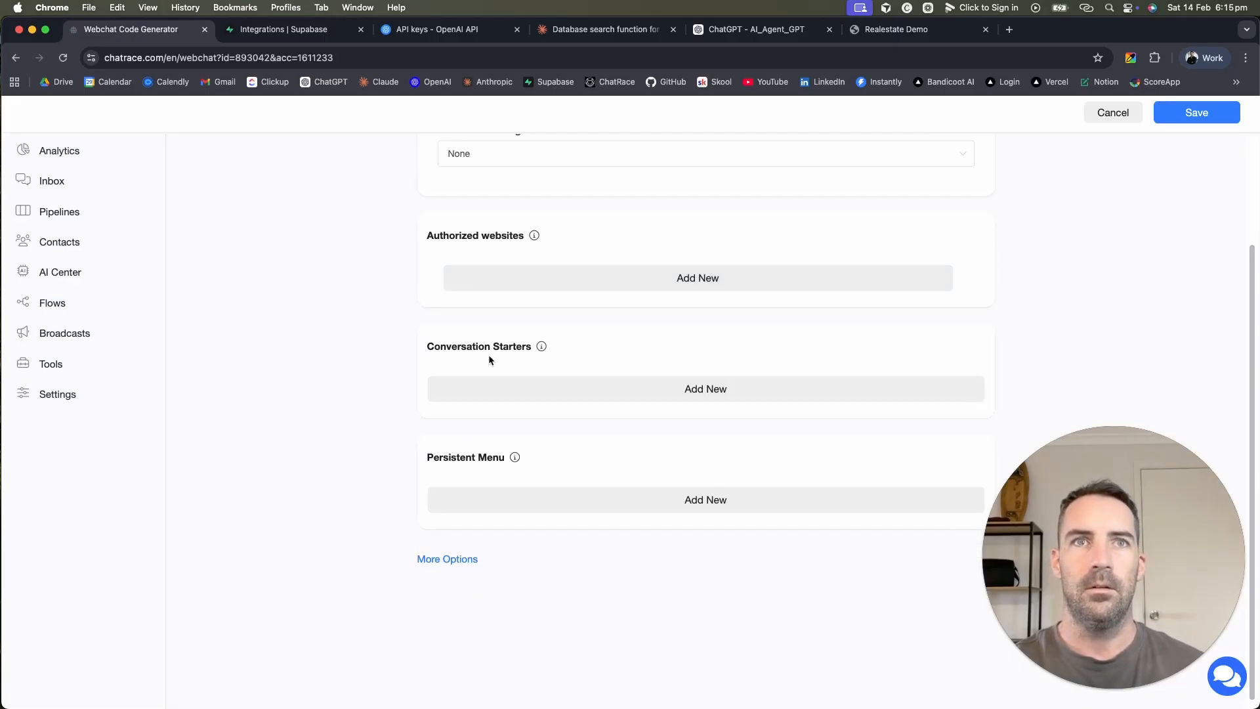
Step: Under More Options, set the Brand Color to dark blue #264C80
left_click(441, 561)
scroll(500, 478, "down", 4)
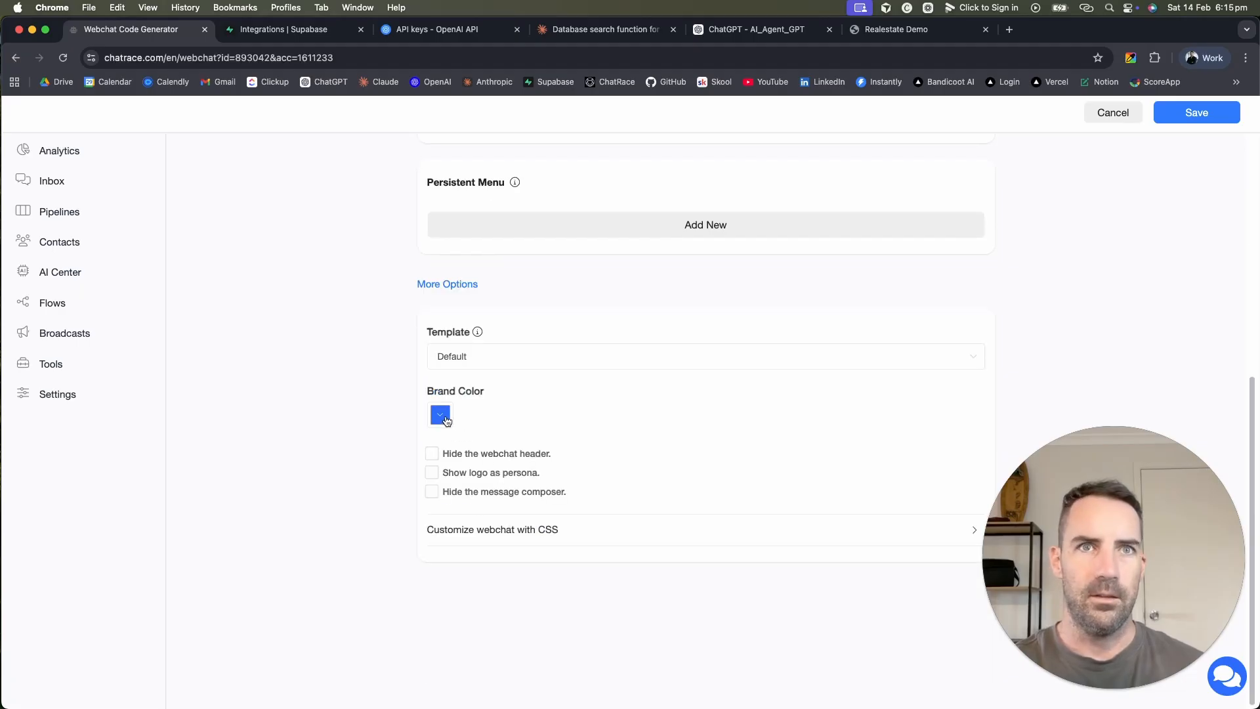
left_click(441, 416)
left_click(519, 496)
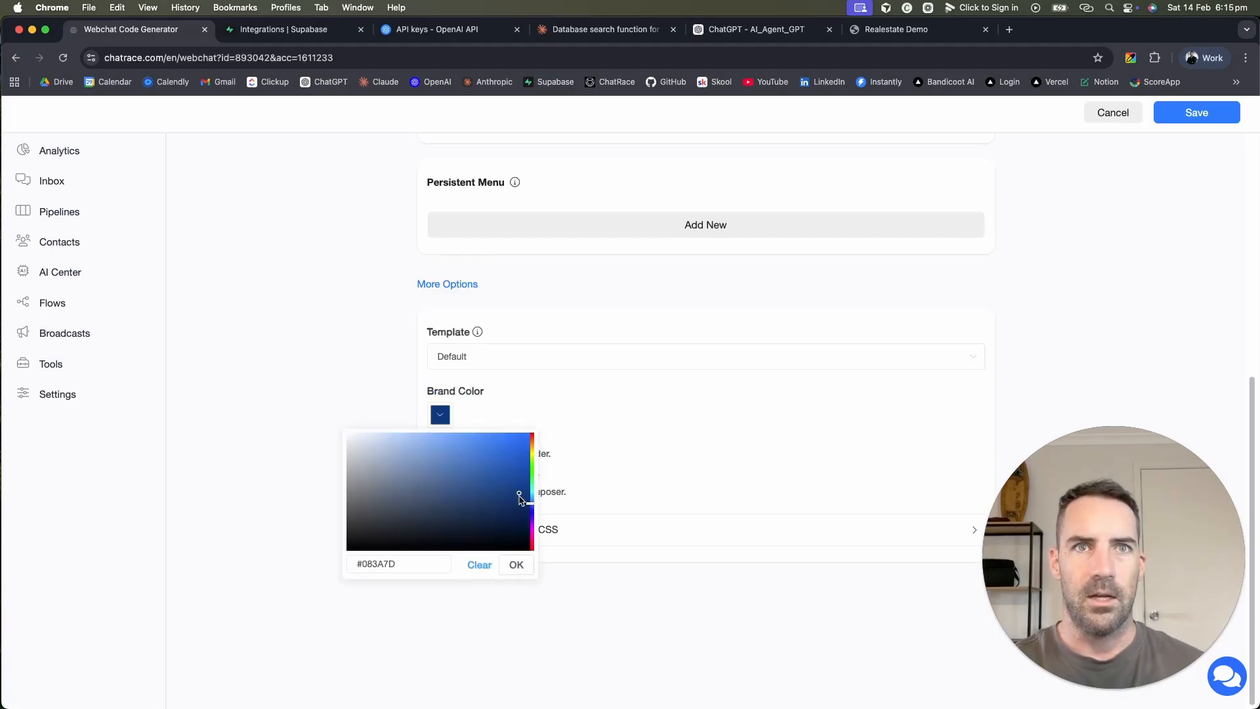
mouse_move(520, 497)
left_mouse_down()
mouse_move(532, 500)
mouse_move(475, 494)
left_mouse_up()
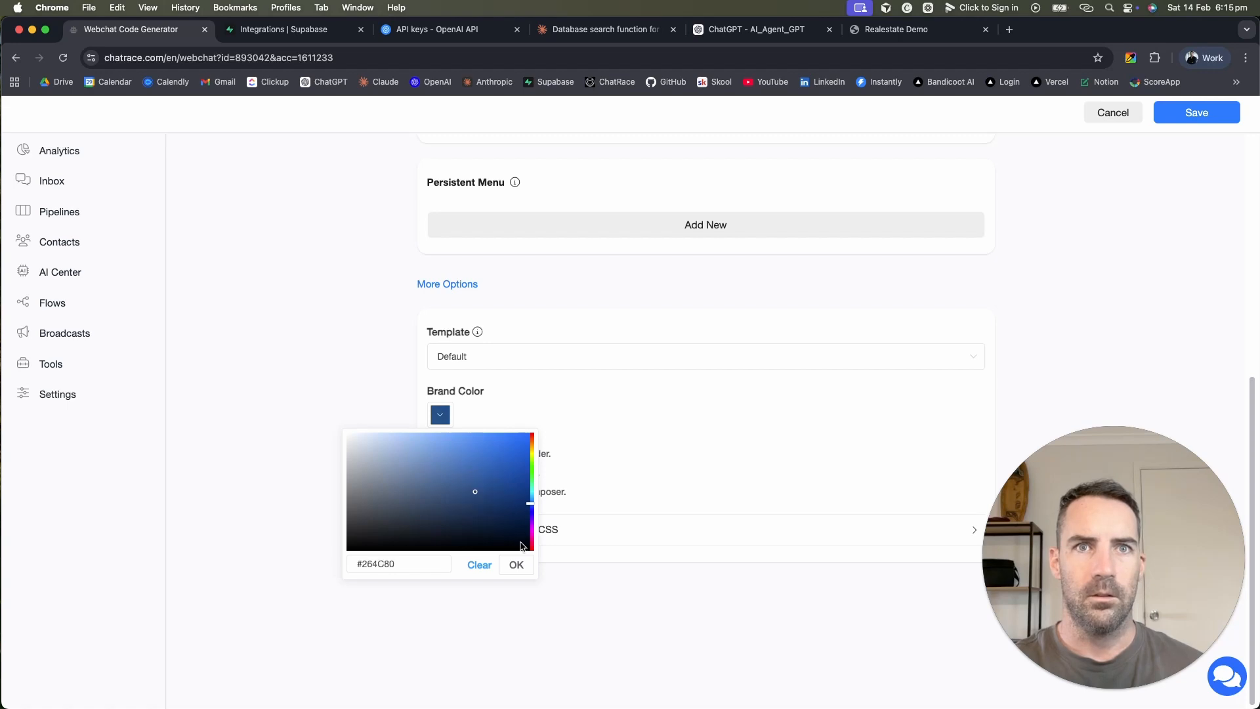
left_click(517, 564)
Step: Paste the .chat-header CSS, replace its background hex with #264C80, and save
left_click(600, 535)
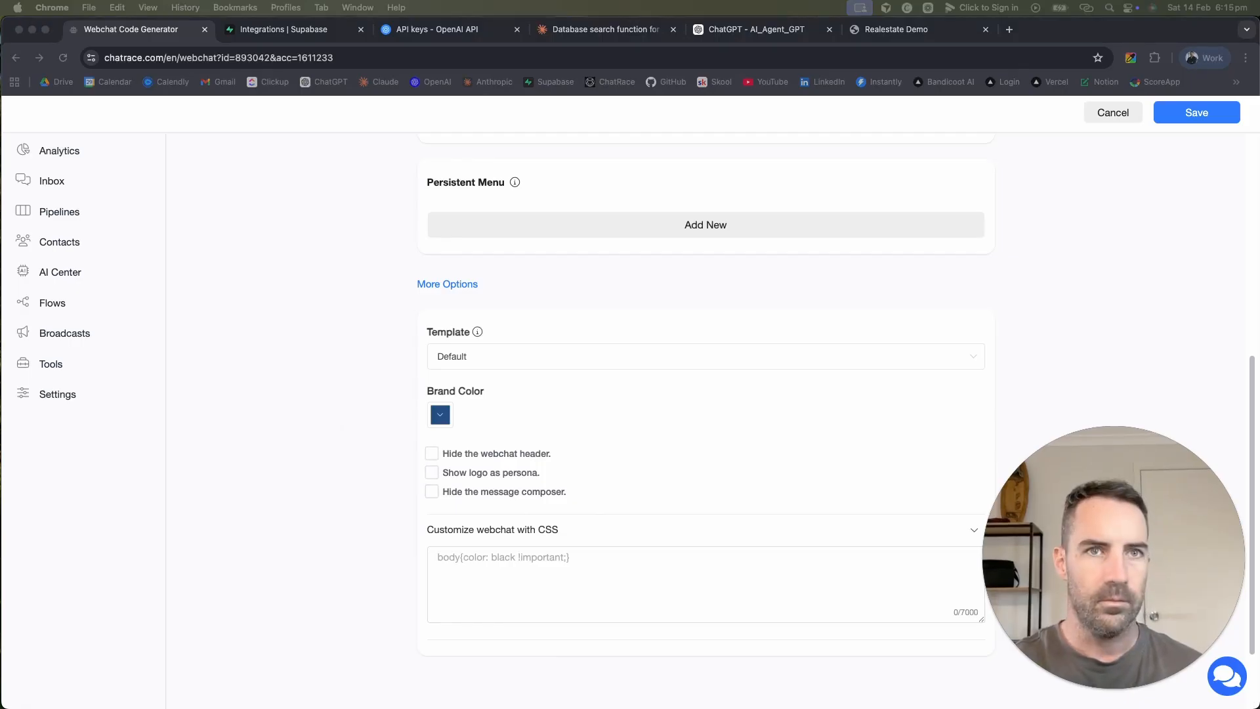
left_click(473, 568)
type(".chat-header { background-color: #08080a; color: #FFFFFF !important; text-align: left; }")
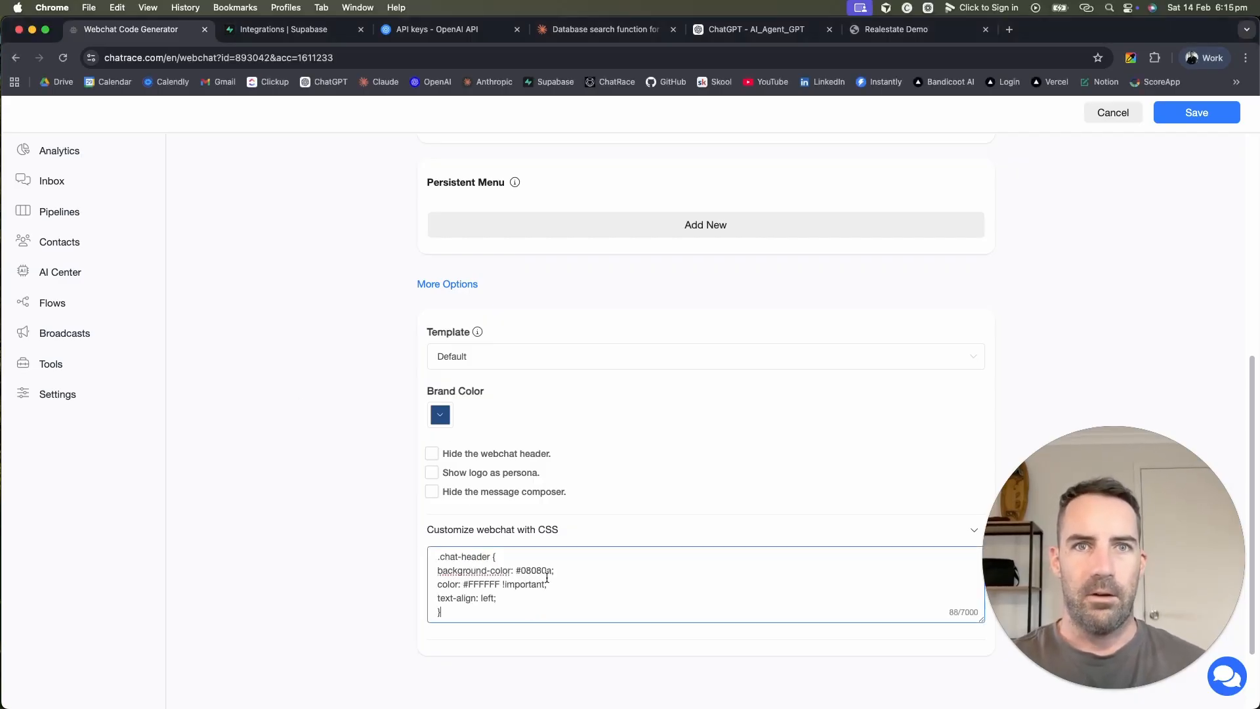
left_click(440, 414)
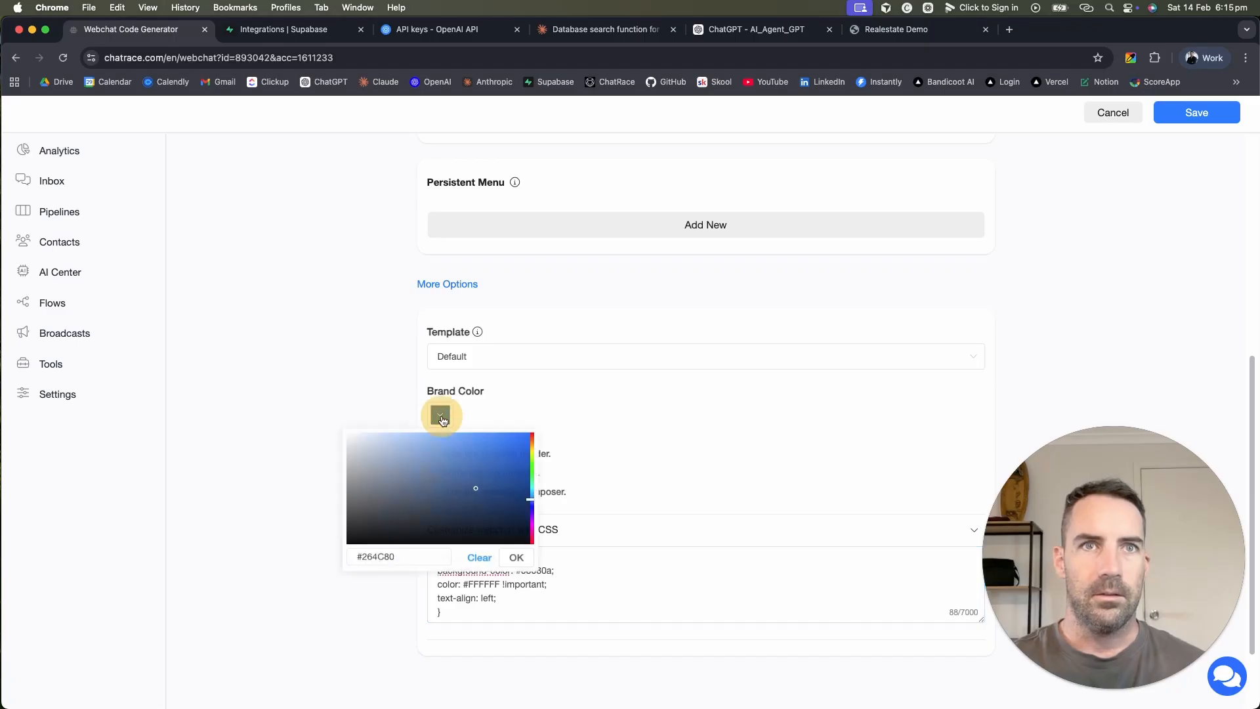
triple_click(386, 564)
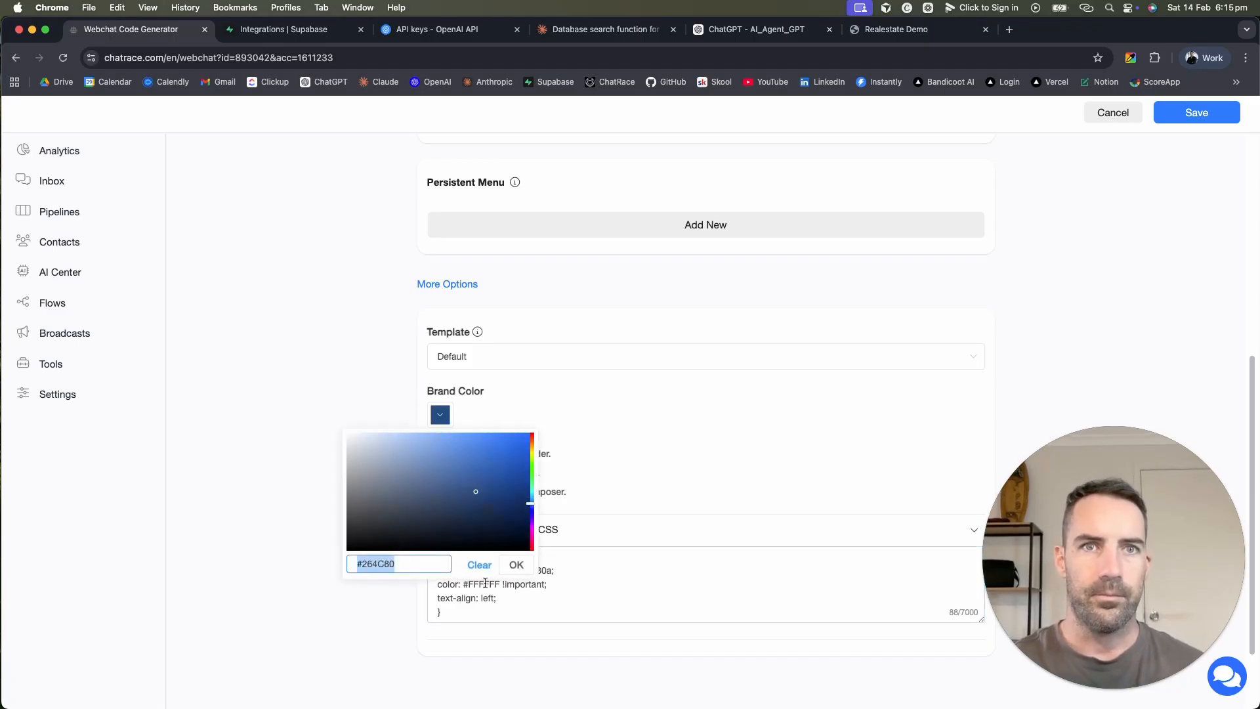
left_click(516, 565)
double_click(526, 569)
key("BackSpace")
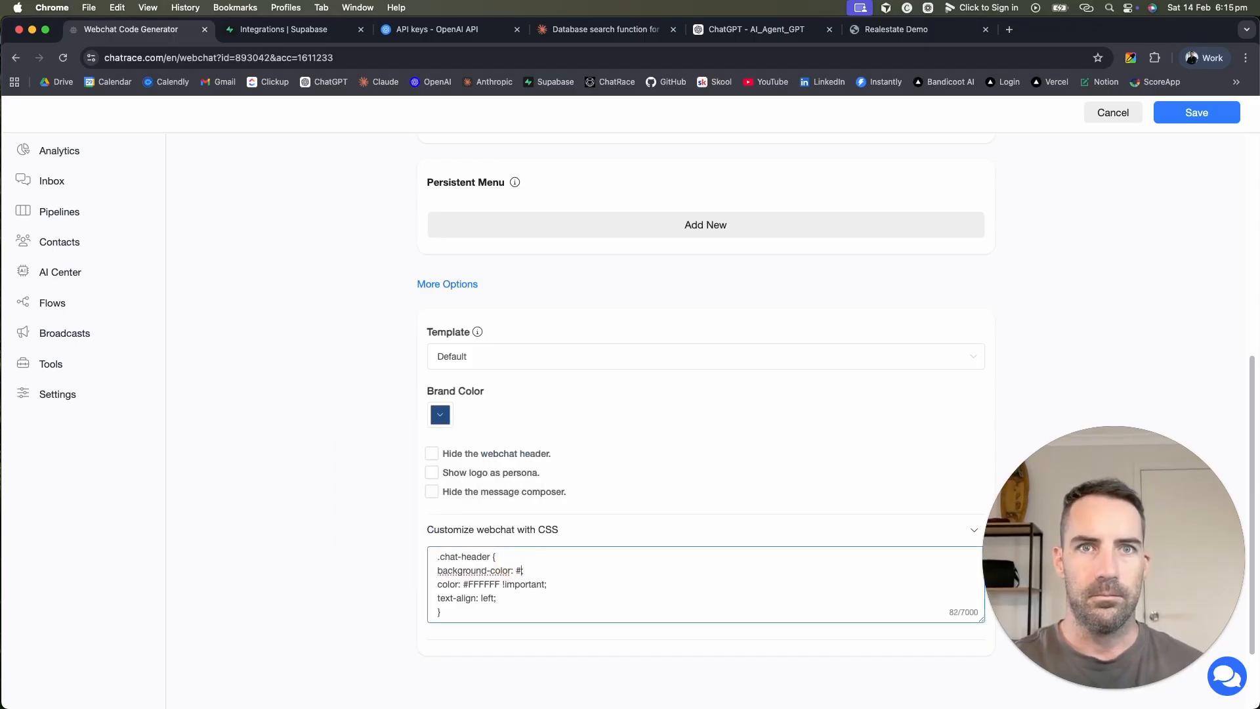
left_click(686, 610)
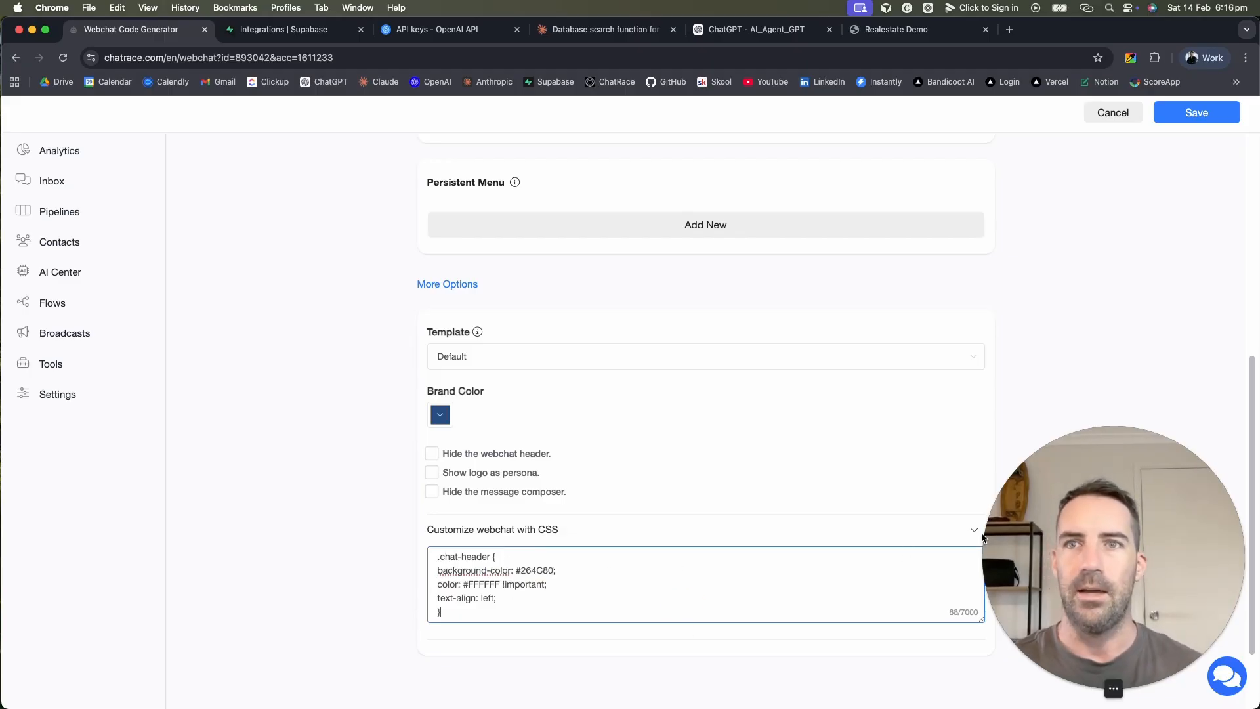
scroll(940, 502, "down", 3)
left_click(1201, 120)
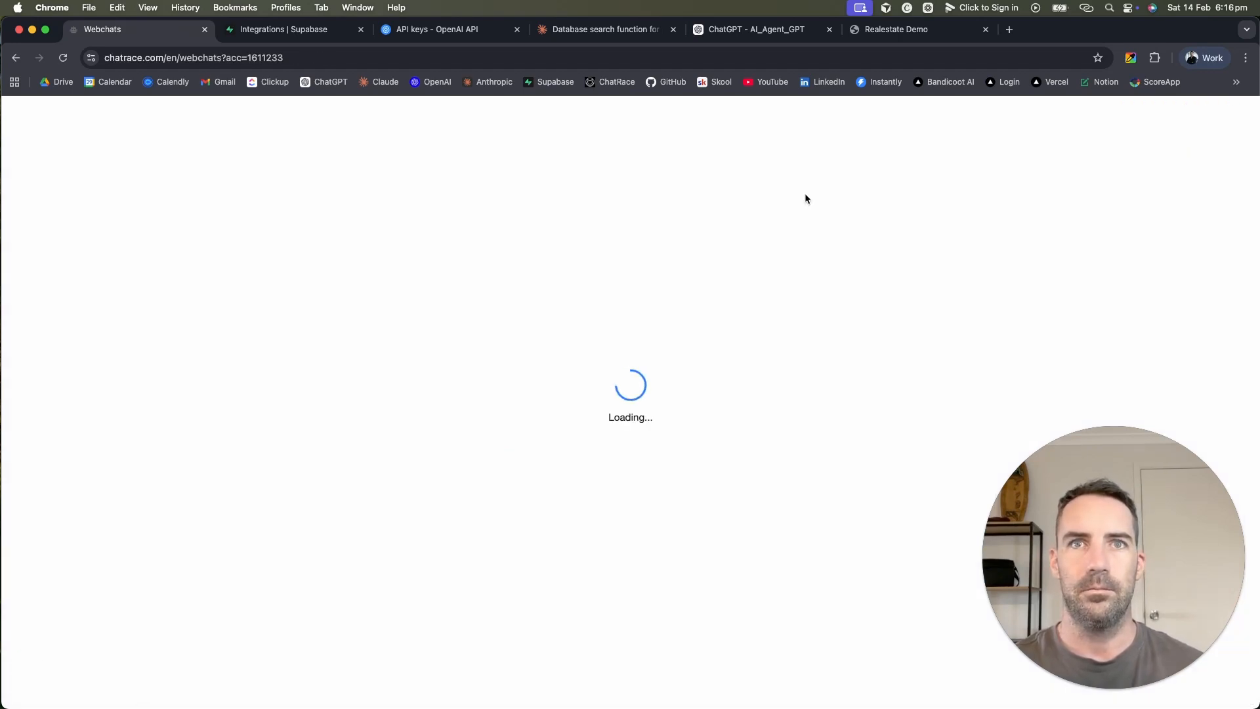
Step: Copy the Demo 1 webchat link and preview the styled Realestate Demo chat page
left_click(960, 305)
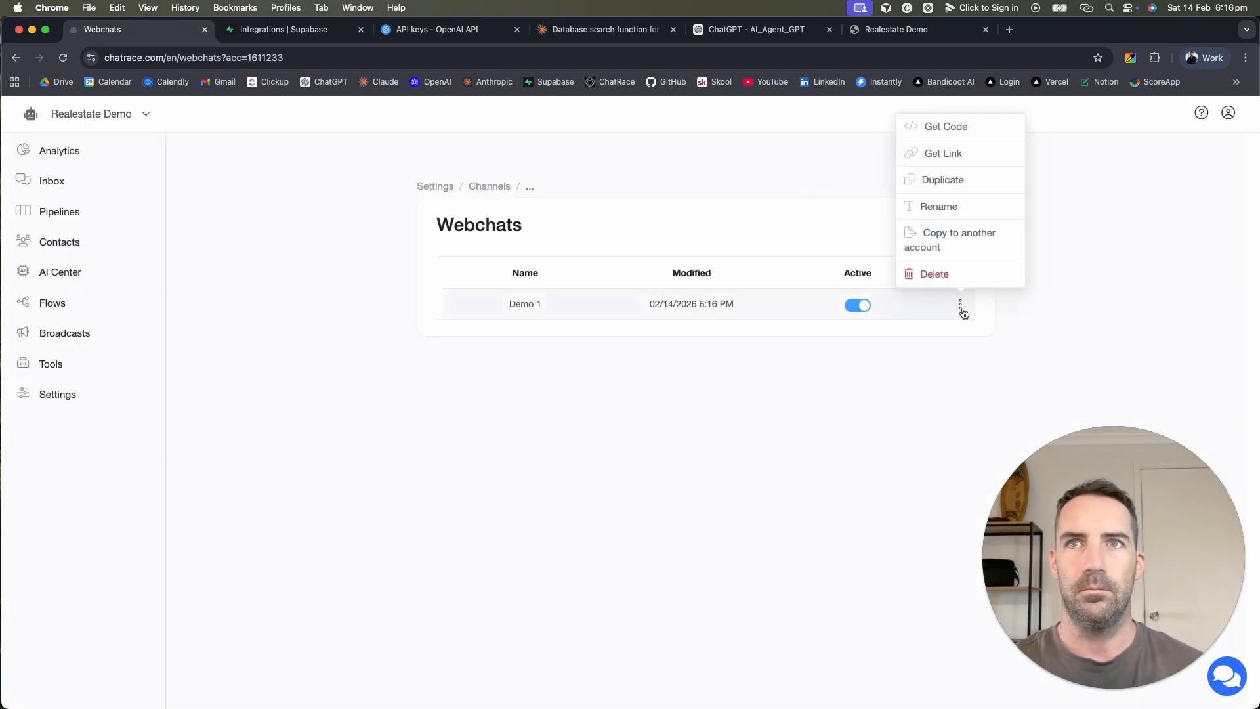
left_click(946, 154)
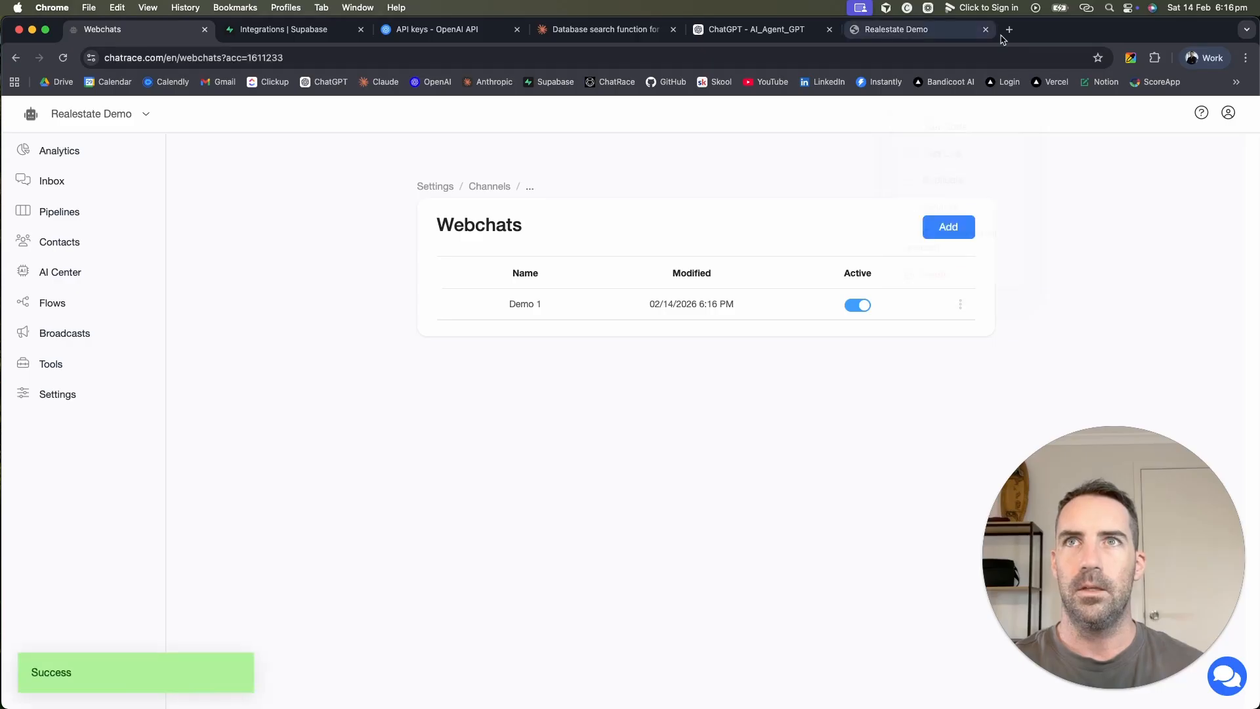
left_click(1009, 29)
key("Return")
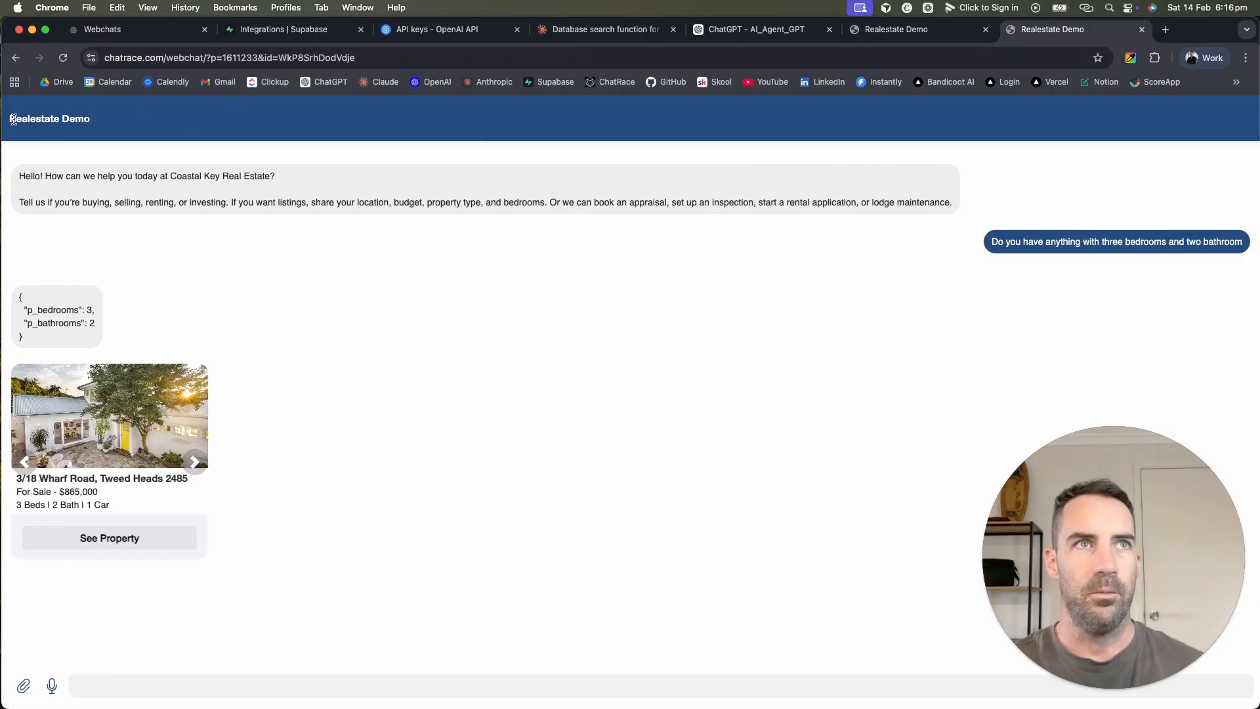
left_click_drag(13, 120, 99, 125)
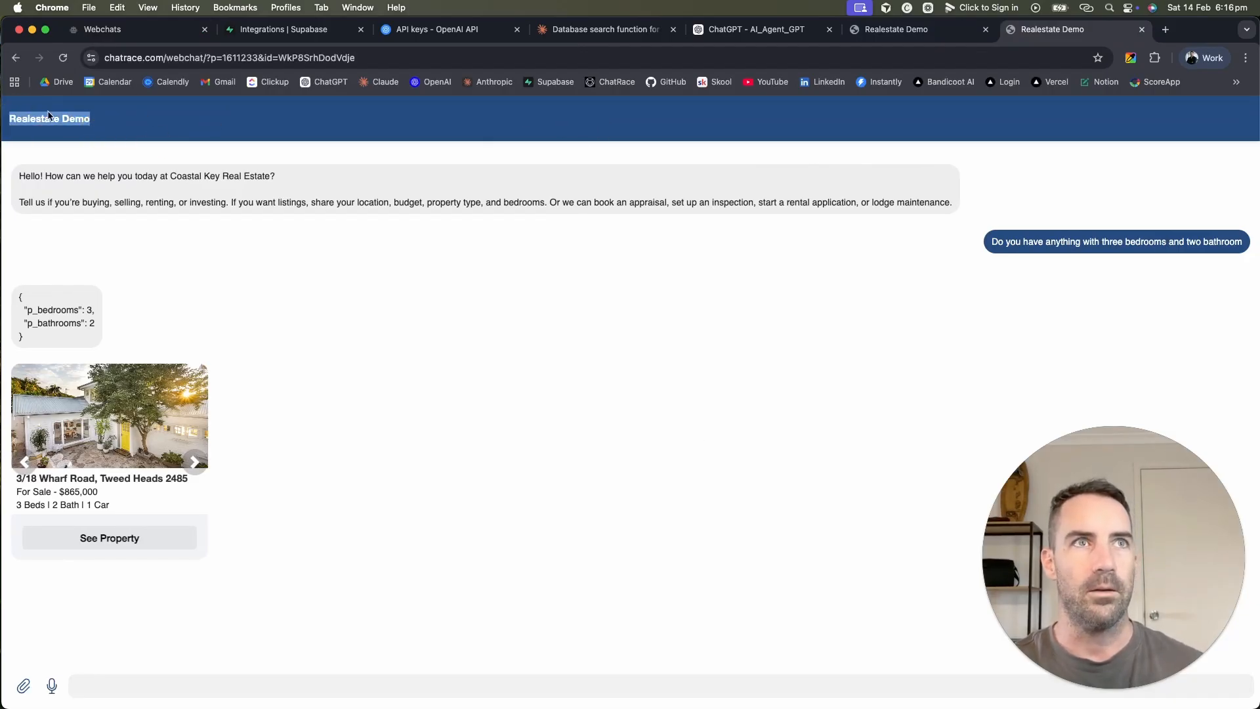
left_click(594, 681)
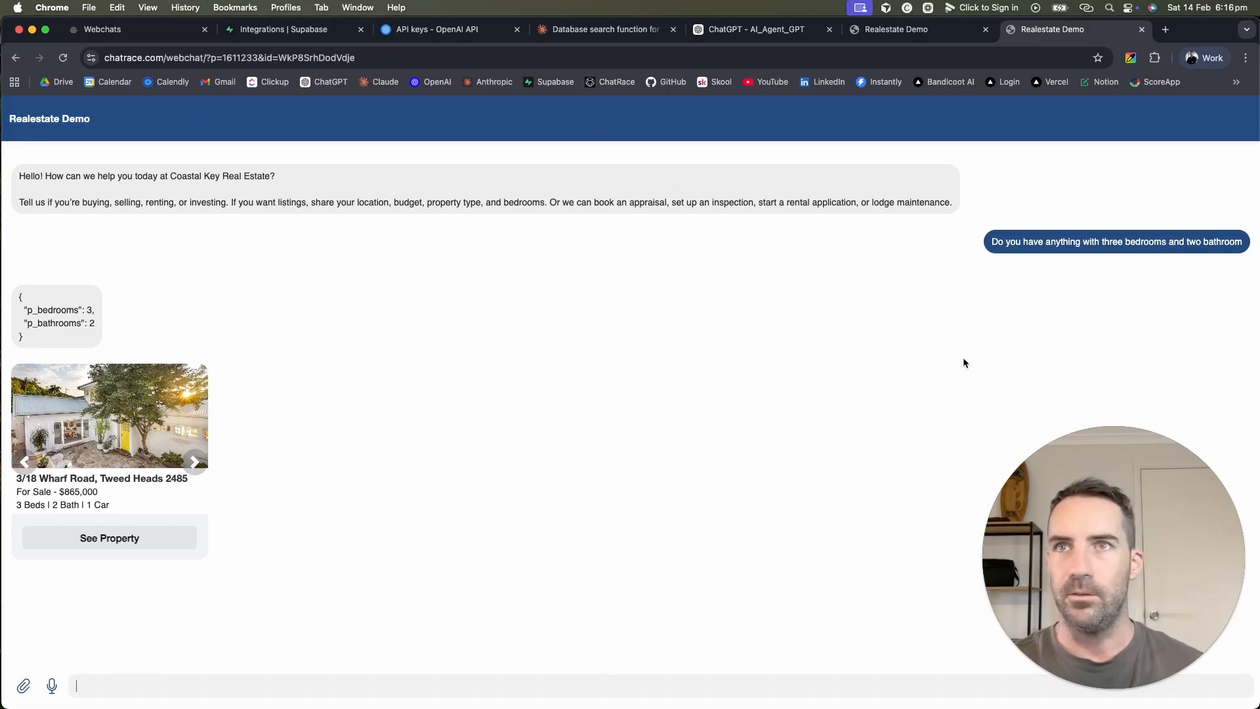
Step: Reload the Webchats settings and confirm the Brand Color is still #264C80
key("ctrl+Tab")
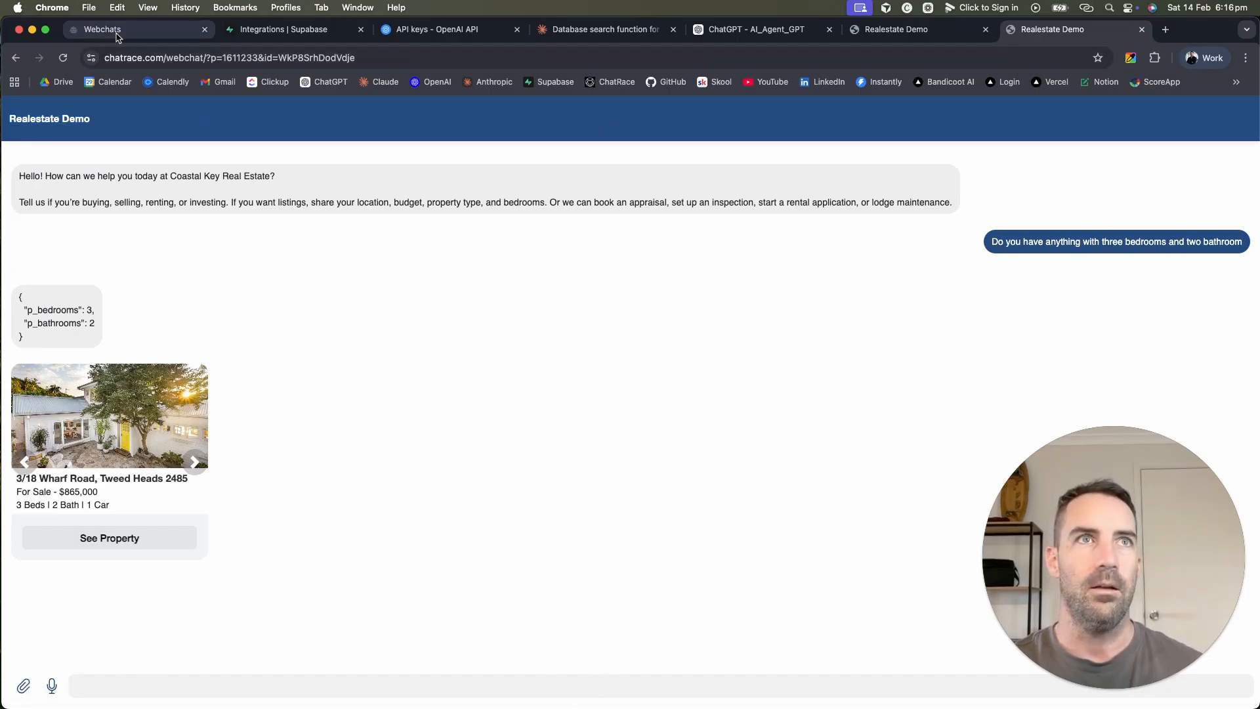
key("super+r")
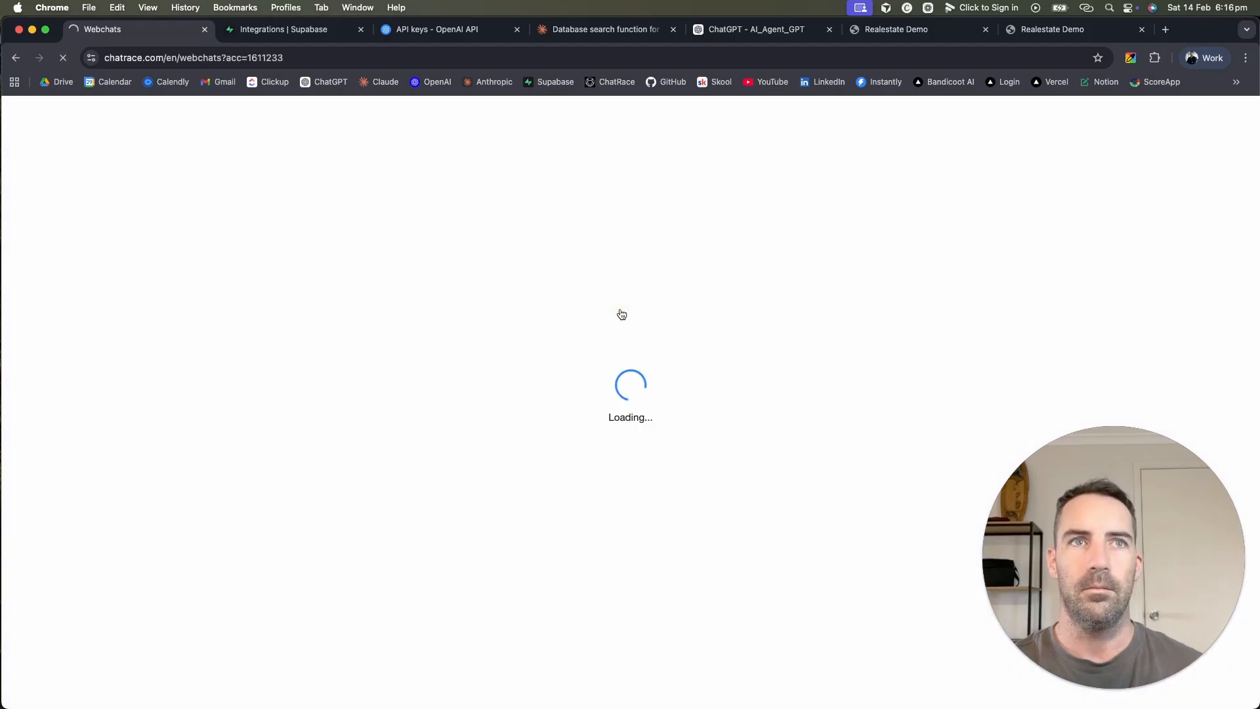
scroll(578, 472, "down", 2)
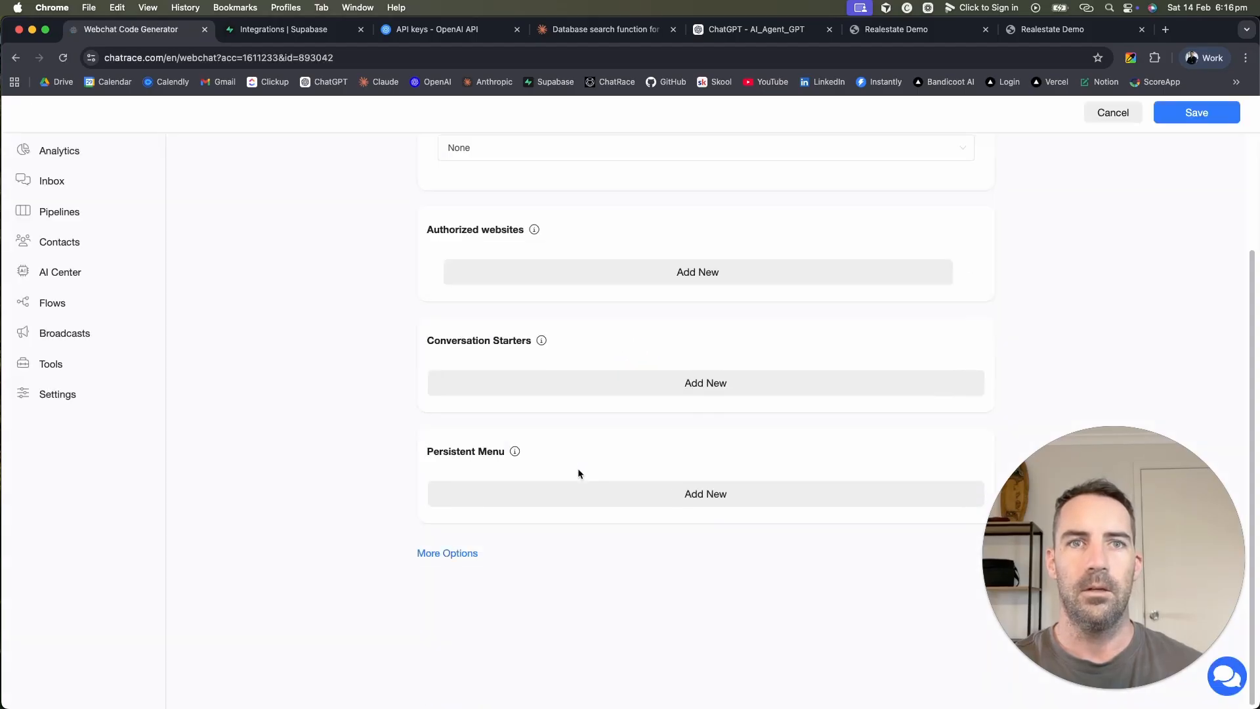
left_click(448, 555)
scroll(443, 558, "down", 4)
left_click(440, 415)
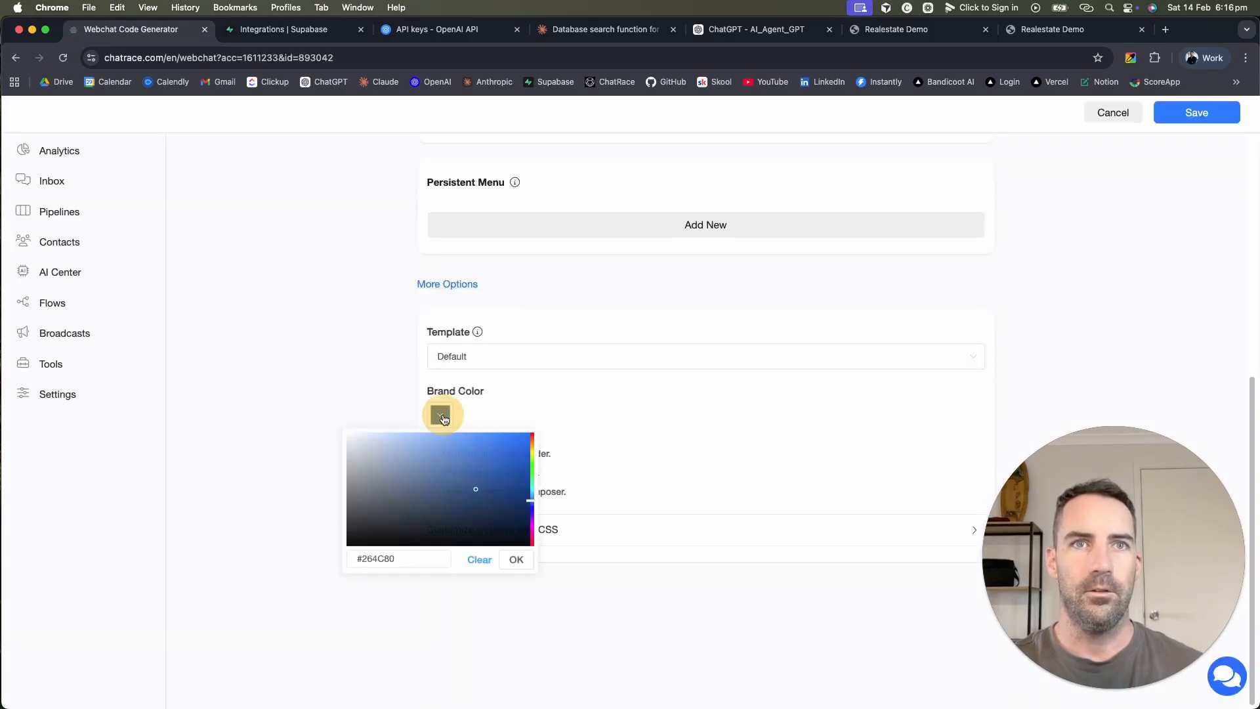
left_click(690, 403)
Step: Inspect the chat messages in the preview, then save the webchat settings again
left_click(1075, 36)
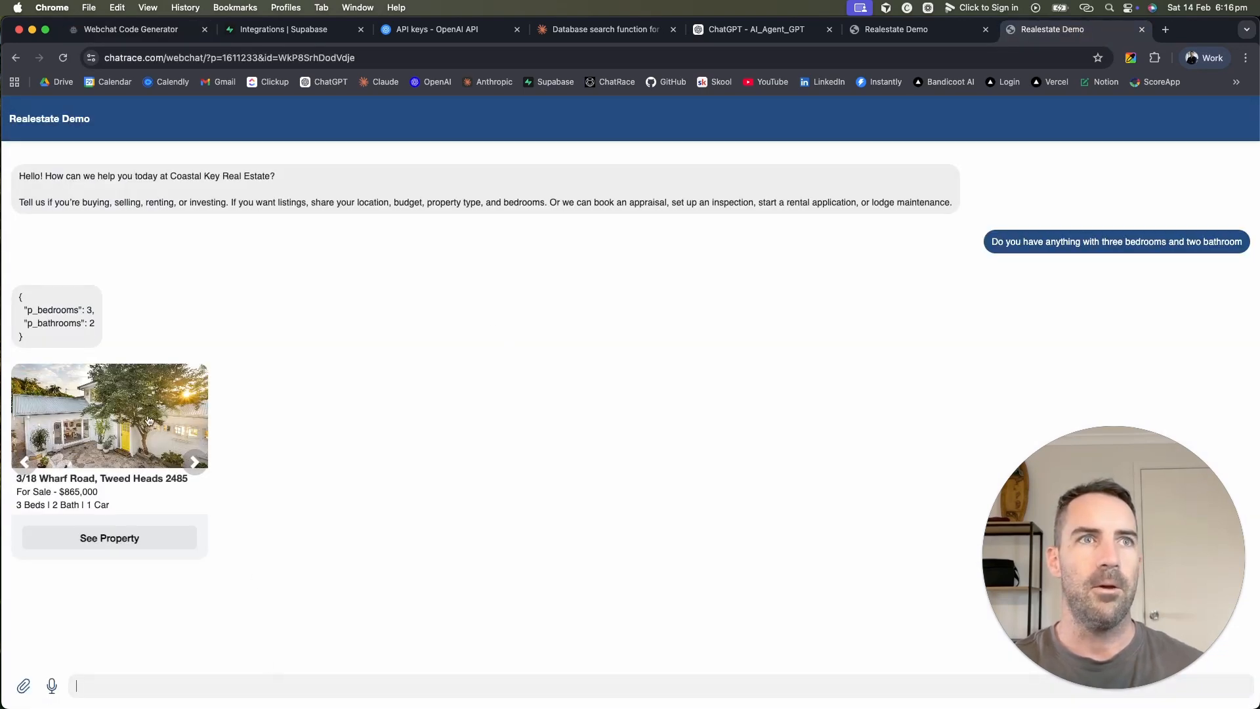
left_click_drag(57, 336, 1075, 265)
left_click_drag(126, 336, 14, 293)
left_click(332, 391)
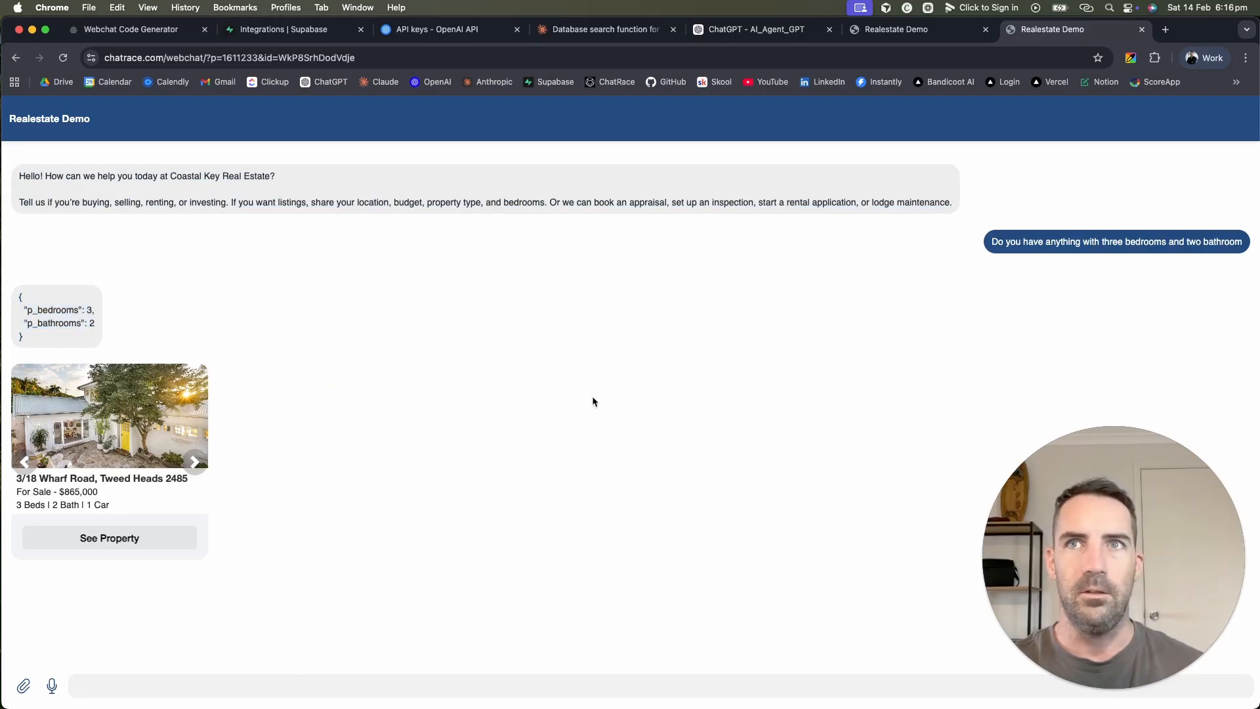
left_click(125, 29)
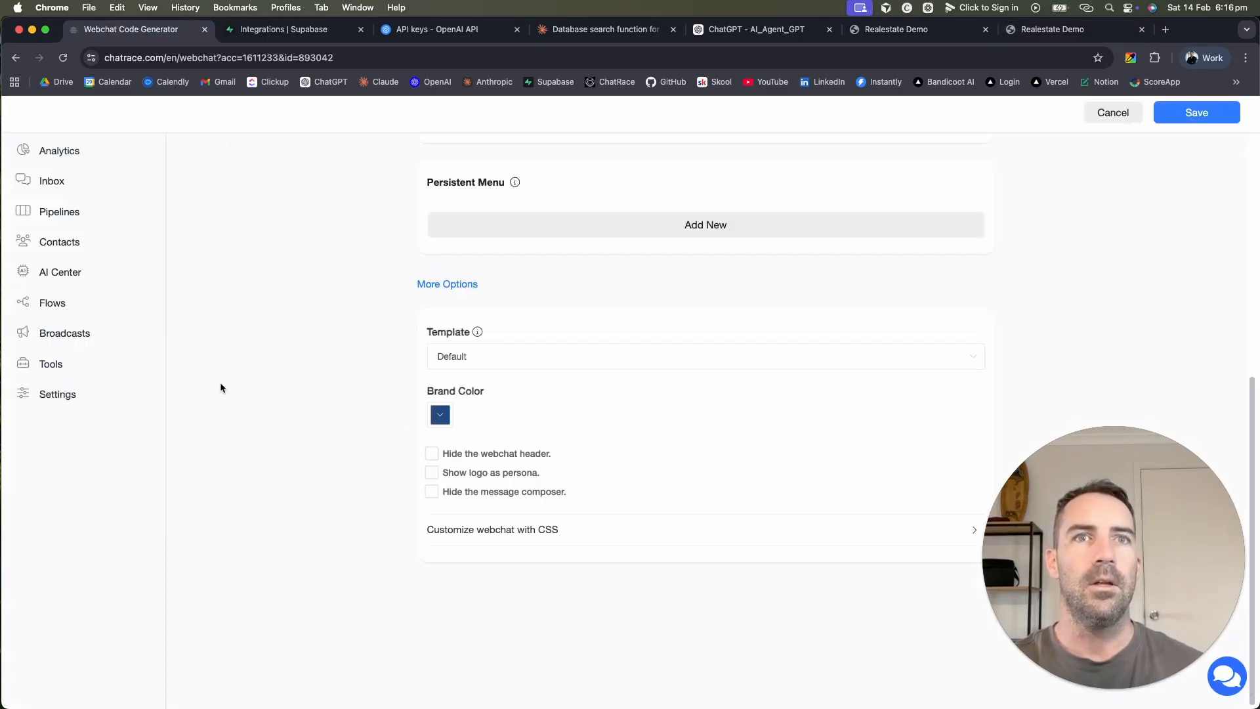
scroll(341, 406, "up", 6)
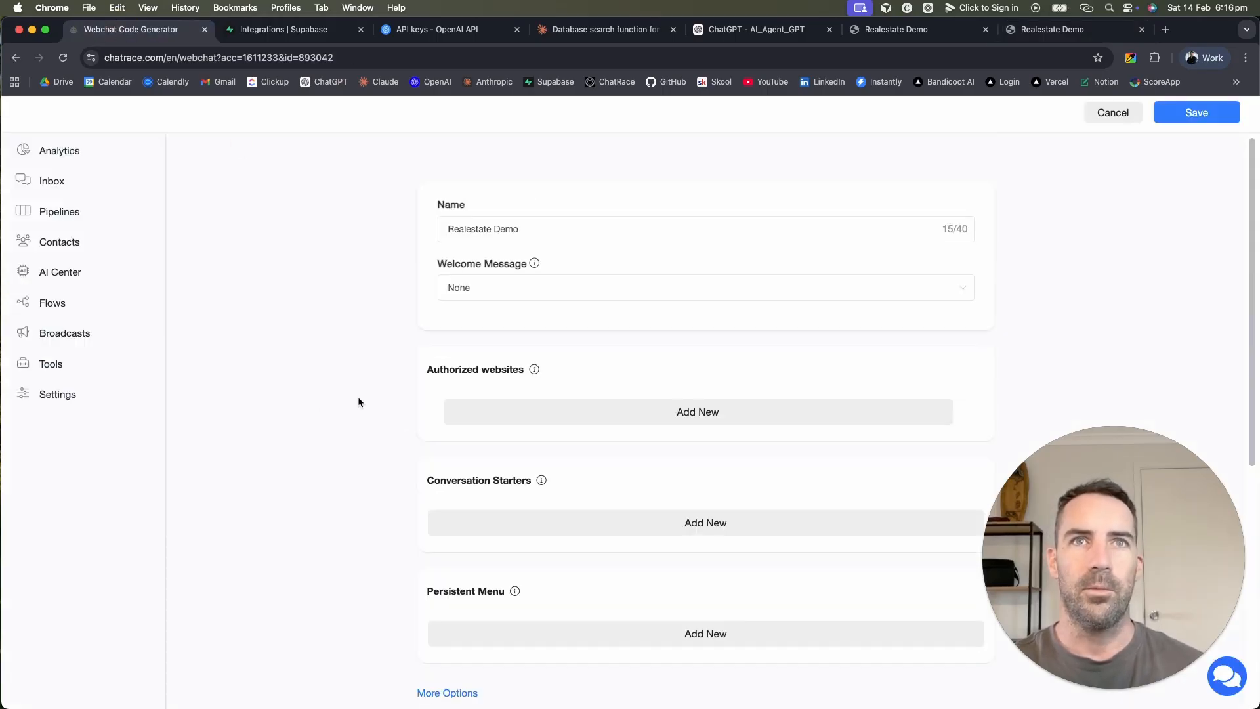
left_click(1191, 112)
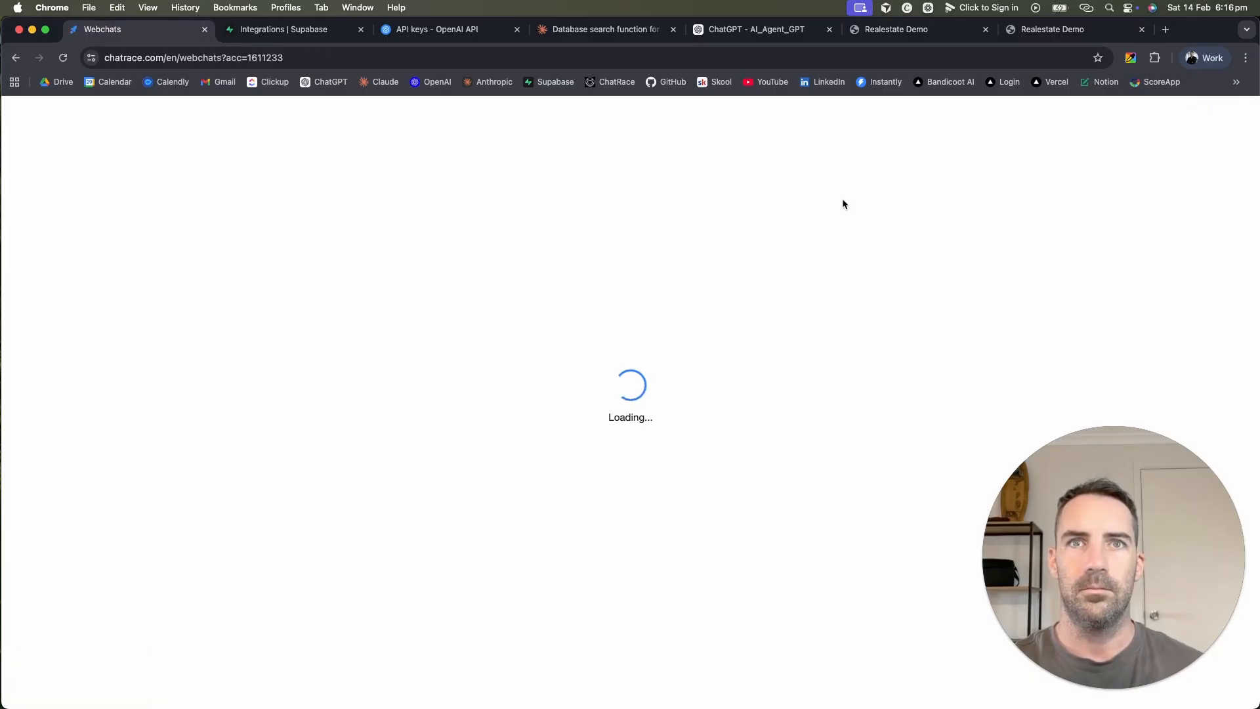
Step: Go to the Tools page and open the Bot Simulator
left_click(958, 308)
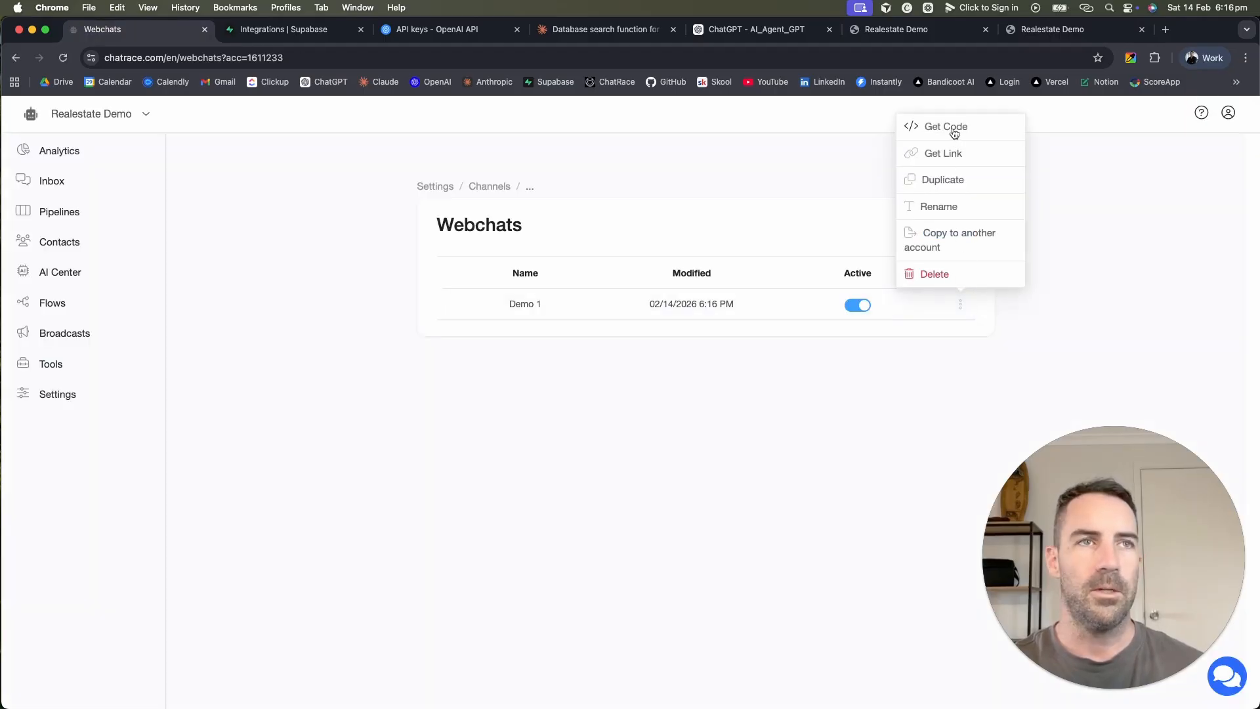
left_click(286, 265)
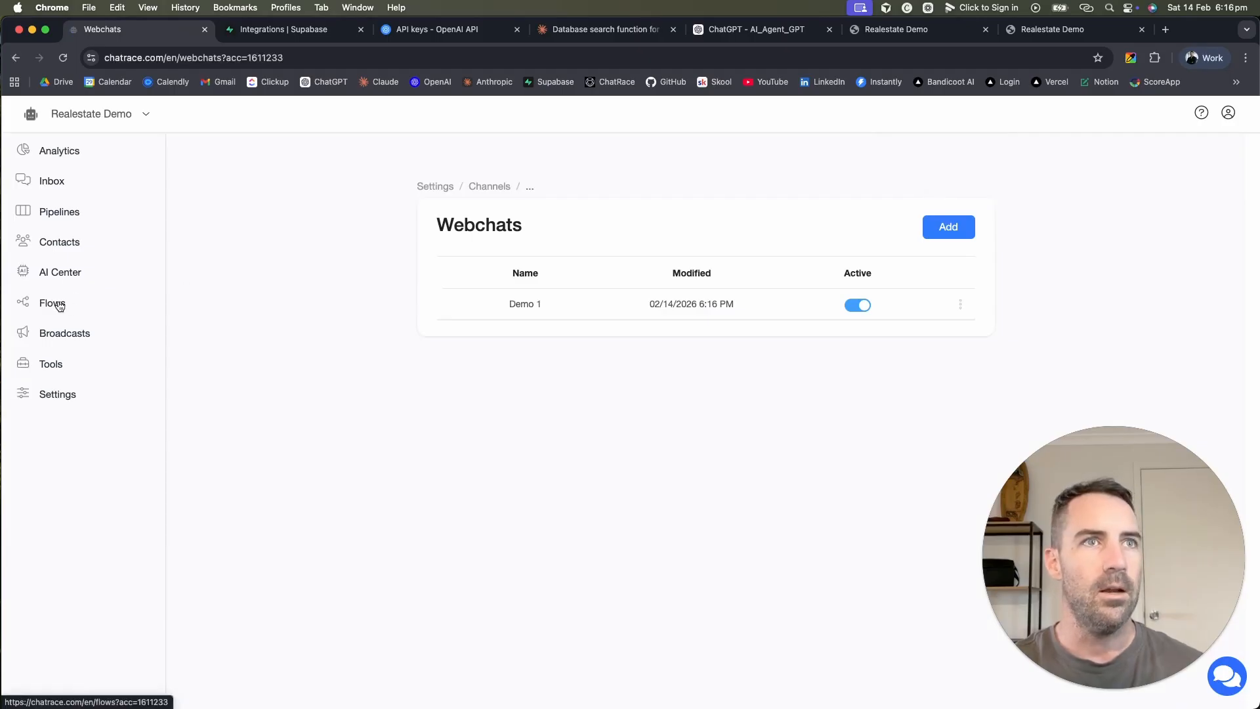
left_click(48, 366)
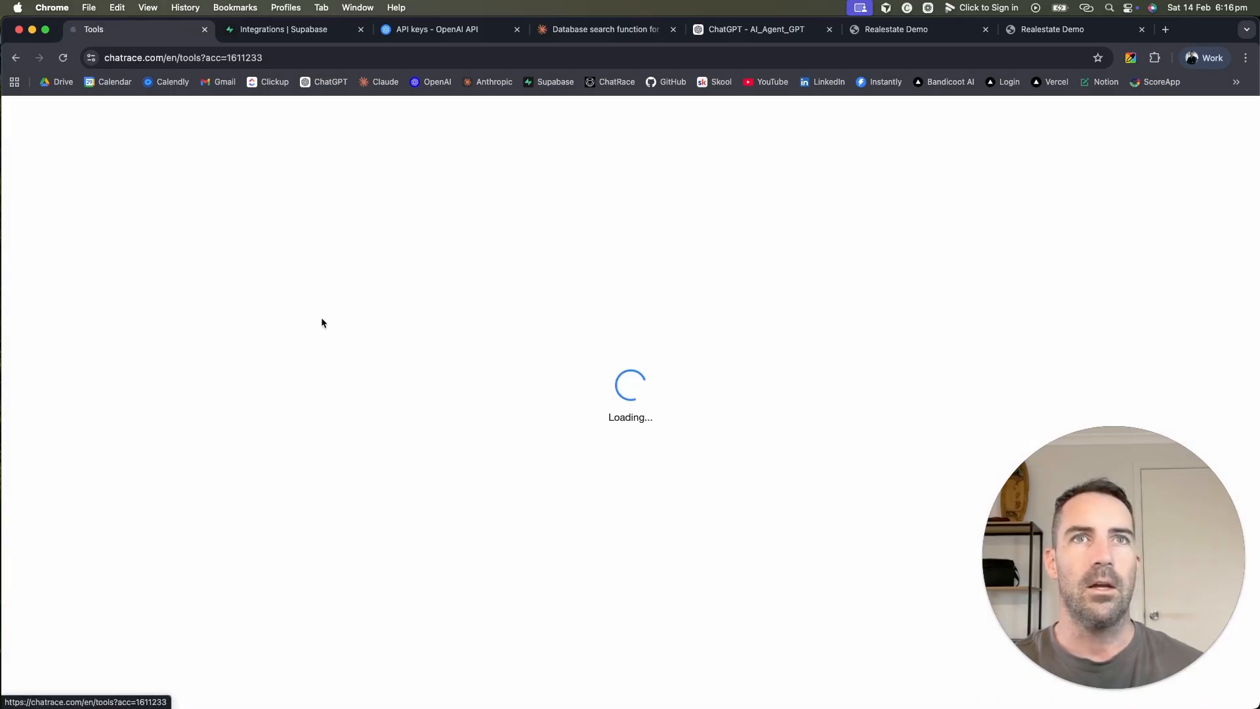
scroll(374, 390, "down", 10)
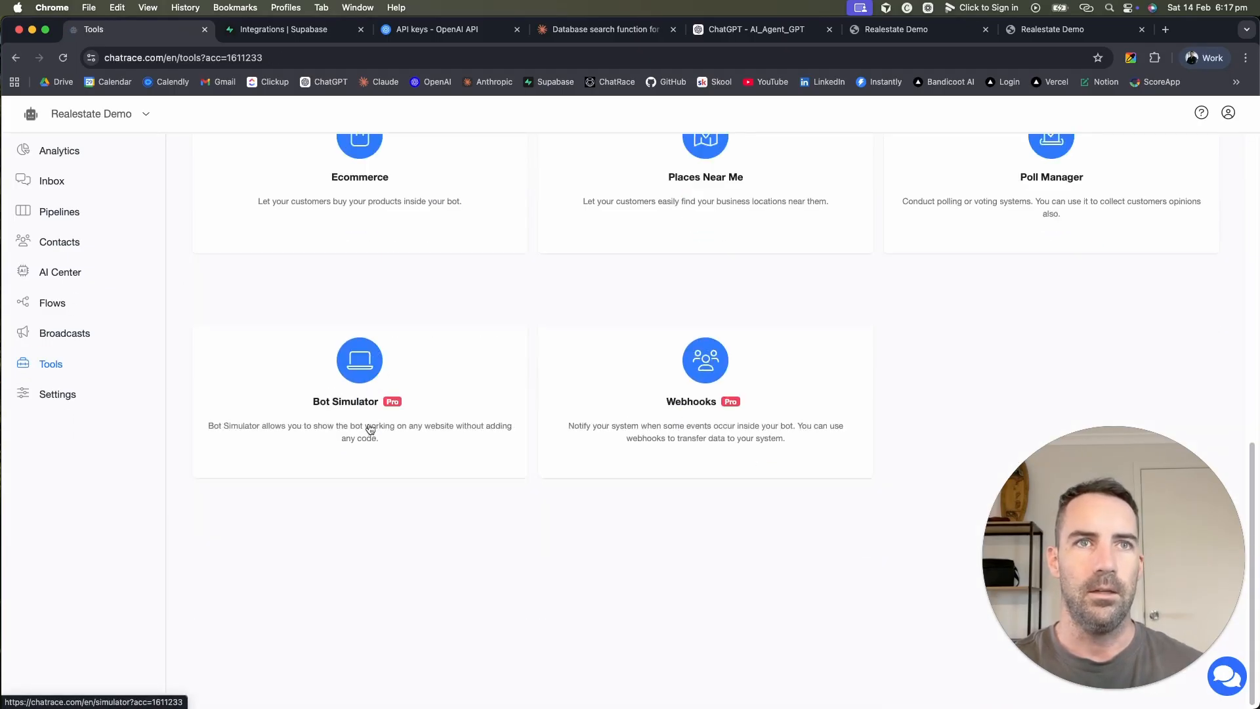
left_click(321, 388)
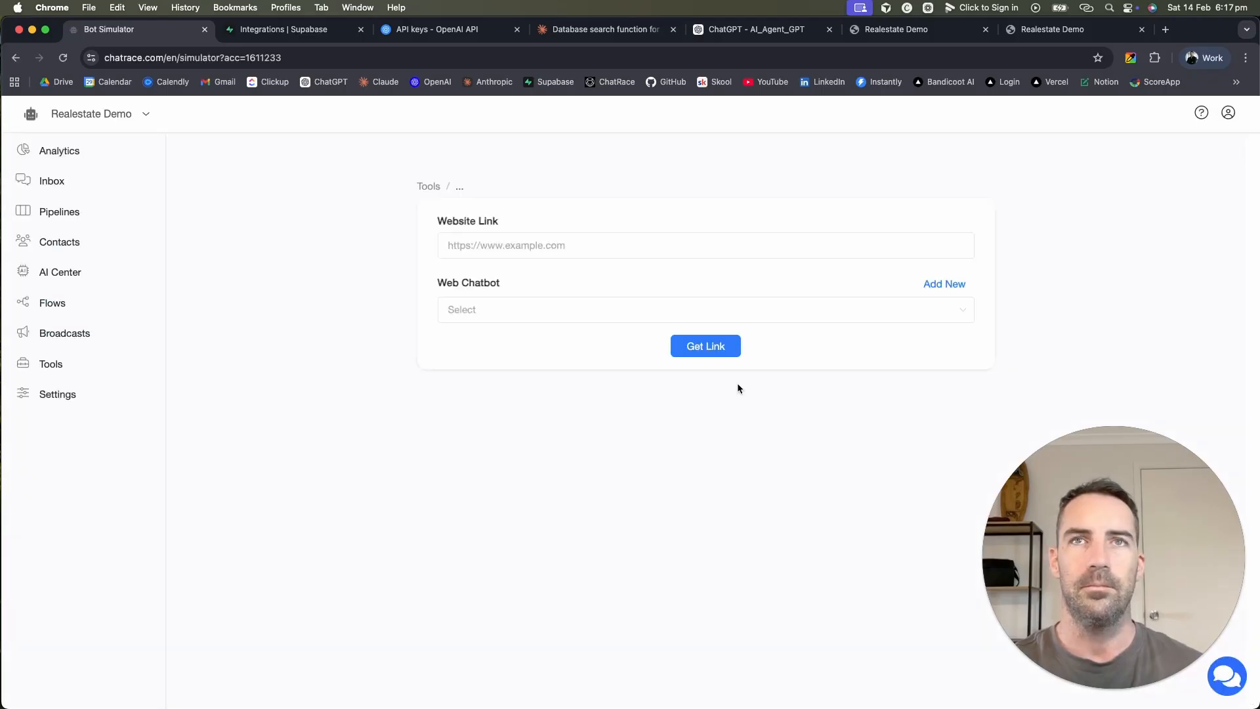
Step: Choose Demo 1 as the Bot Simulator's web chatbot and start a new browser tab
left_click(540, 245)
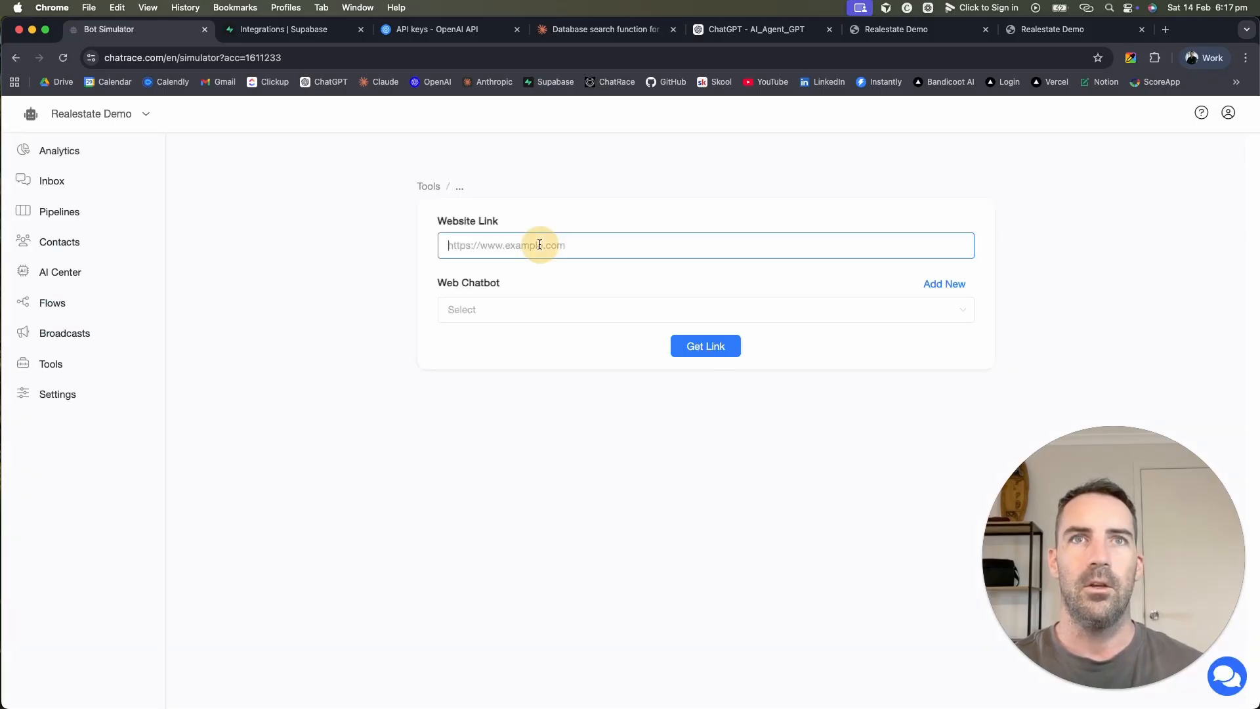
left_click(518, 312)
left_click(509, 355)
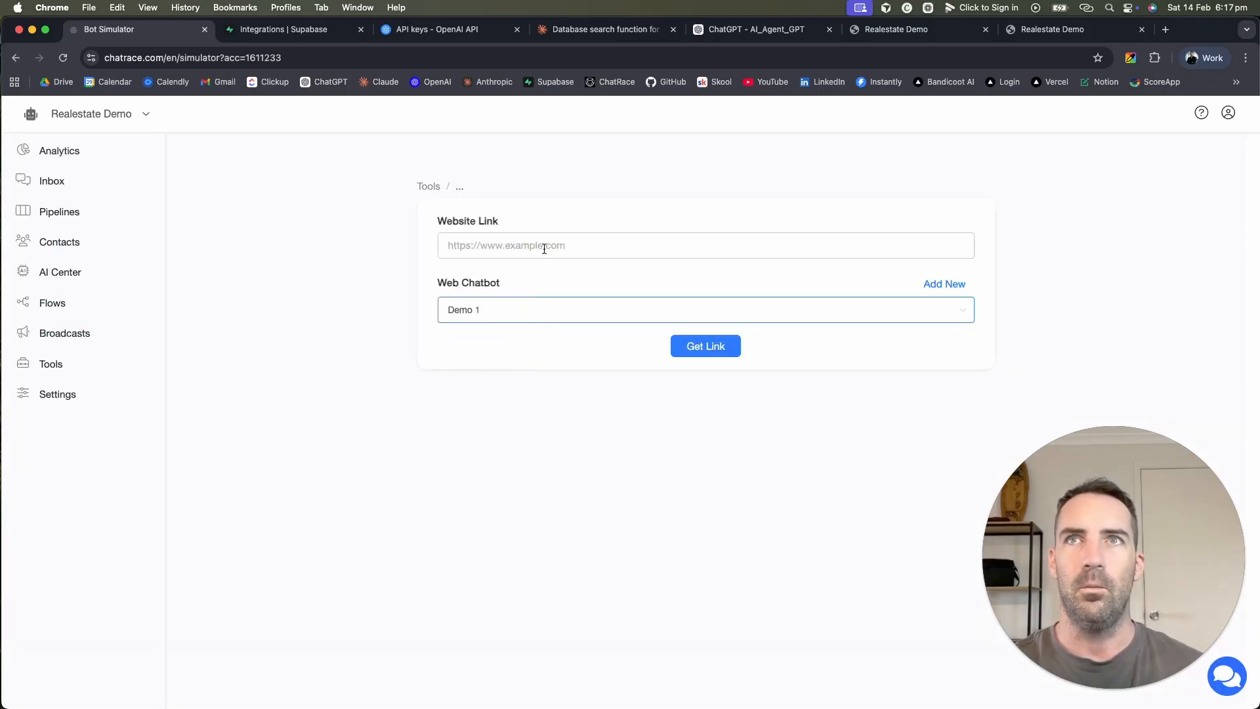
left_click(1169, 29)
Step: Search Google for 'realestate brisbane' and open the Place agency result
type("r")
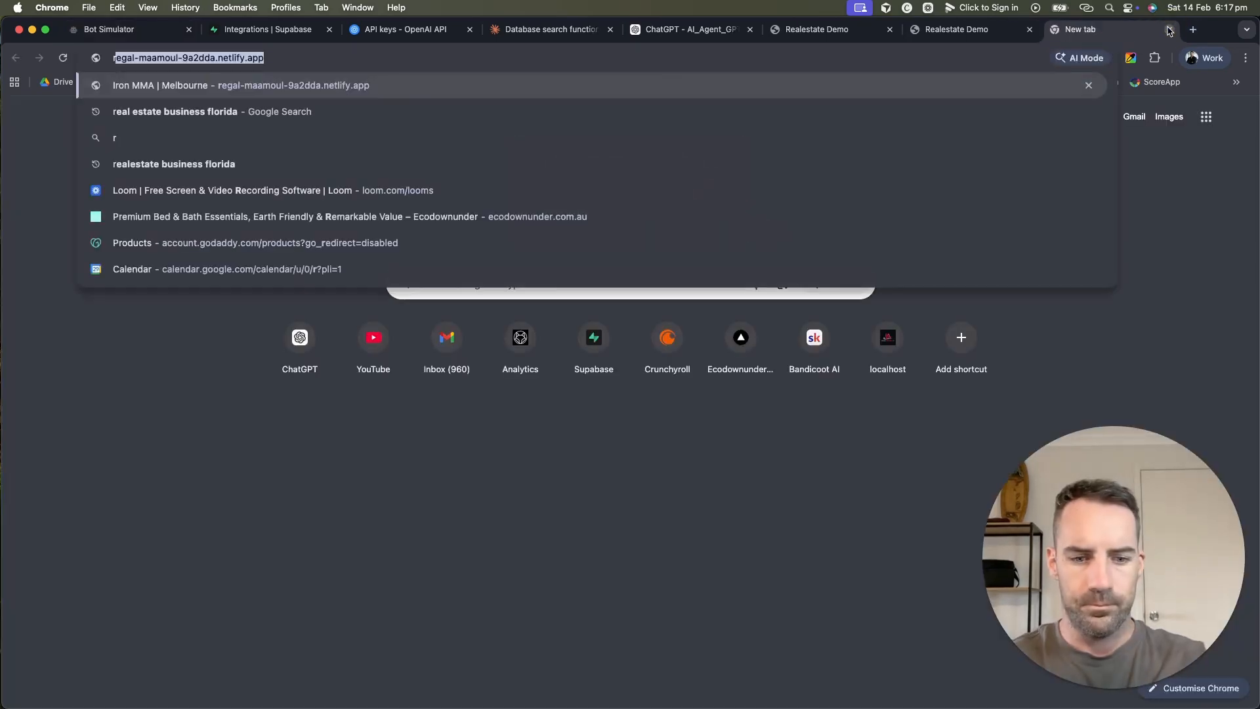
type("ealestate brisbane")
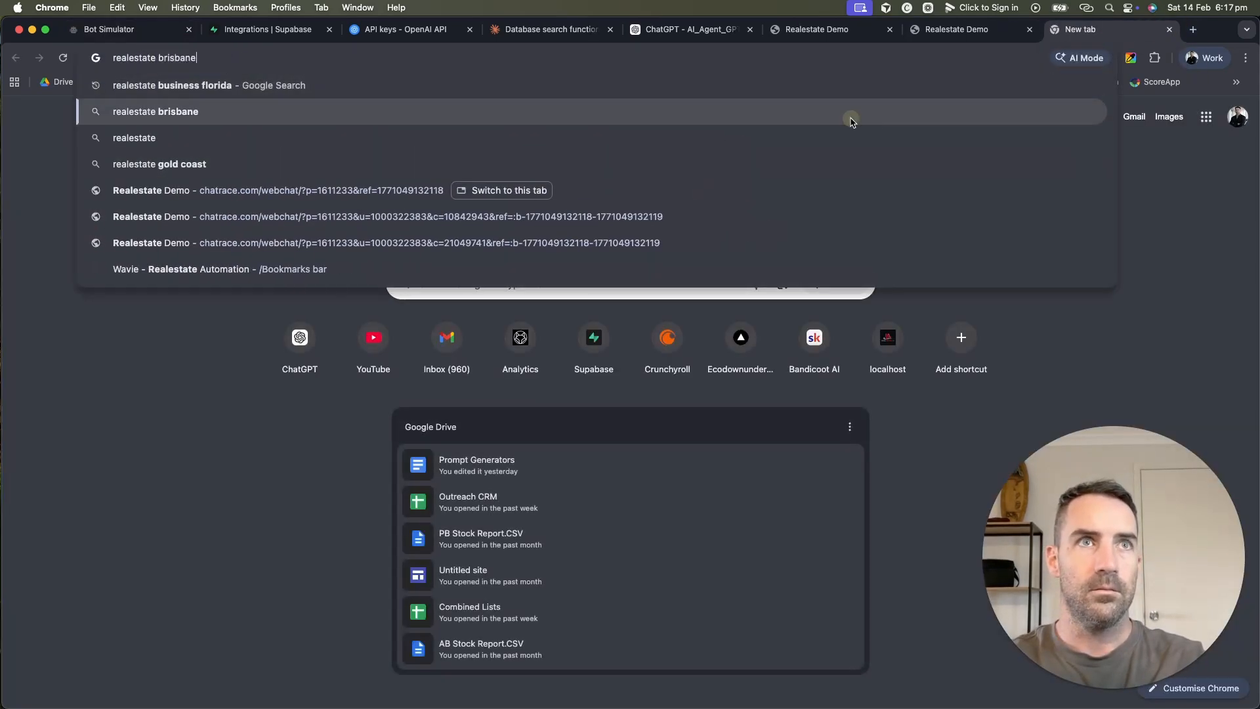
left_click(851, 117)
scroll(632, 261, "down", 10)
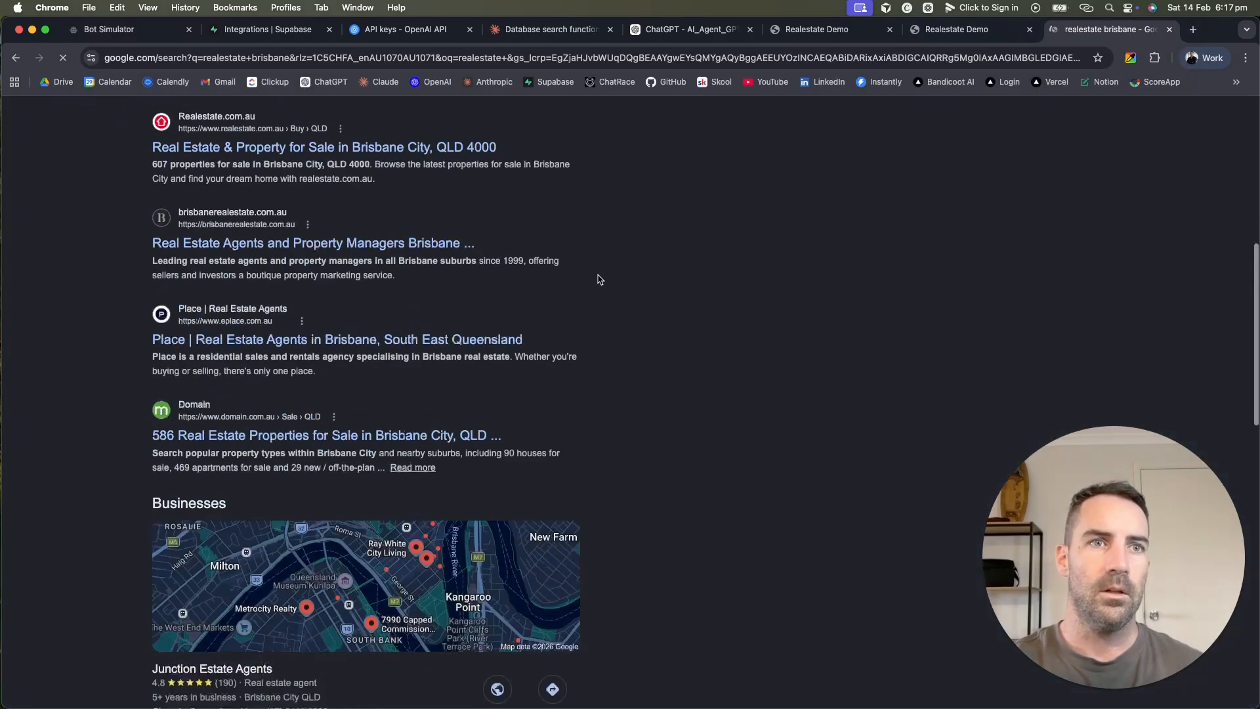
scroll(393, 282, "up", 5)
left_click(356, 284)
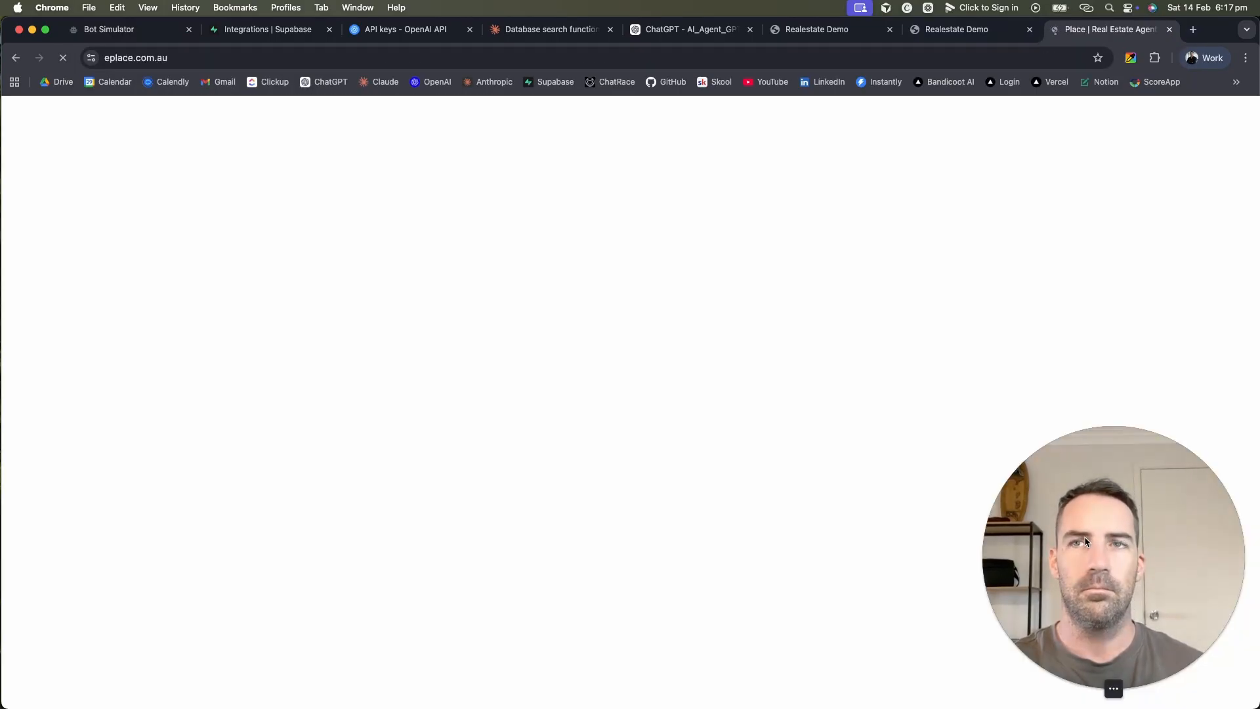
Step: Copy the eplace.com.au web address and return to the Bot Simulator tab
left_click_drag(1086, 542, 1133, 506)
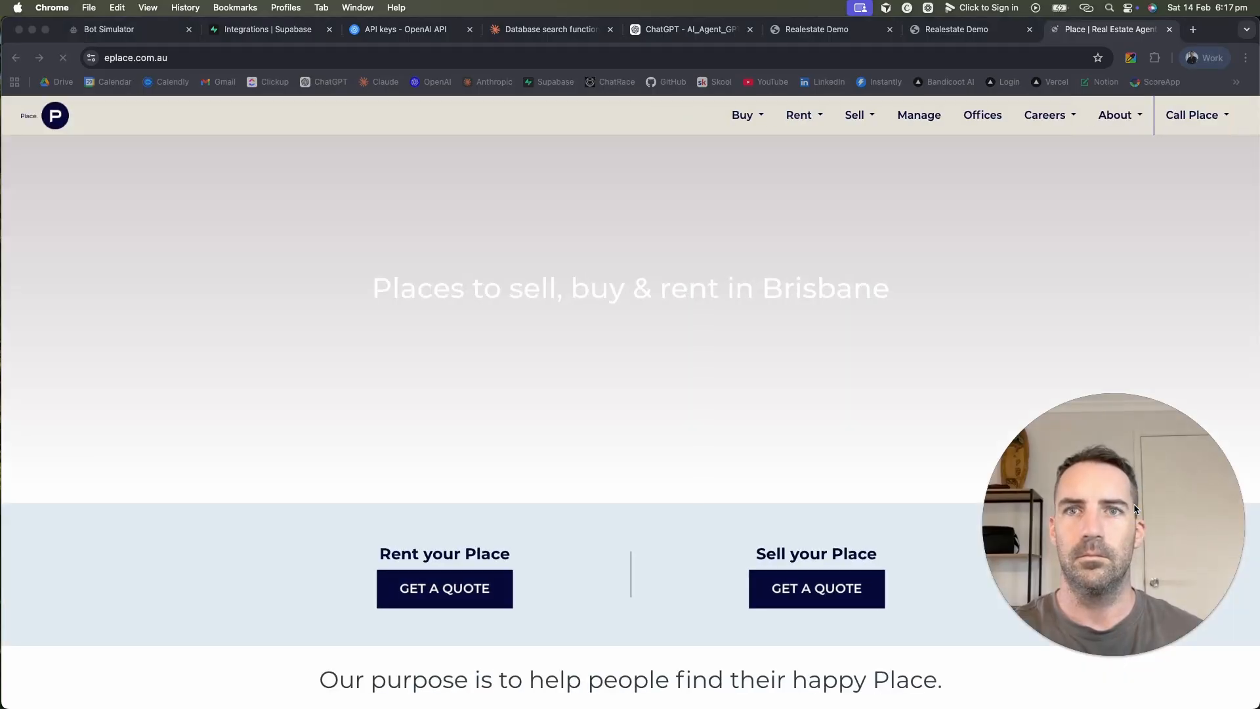
left_click_drag(1132, 503, 1145, 542)
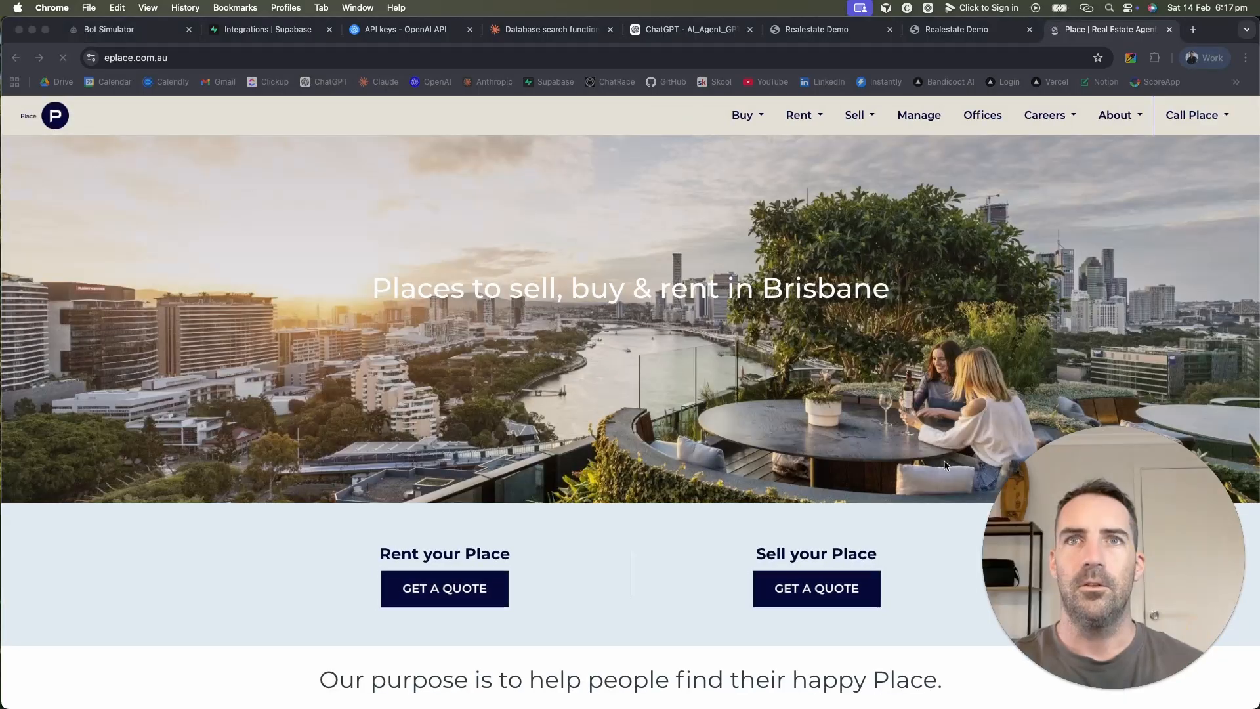
left_click_drag(1092, 498, 1122, 589)
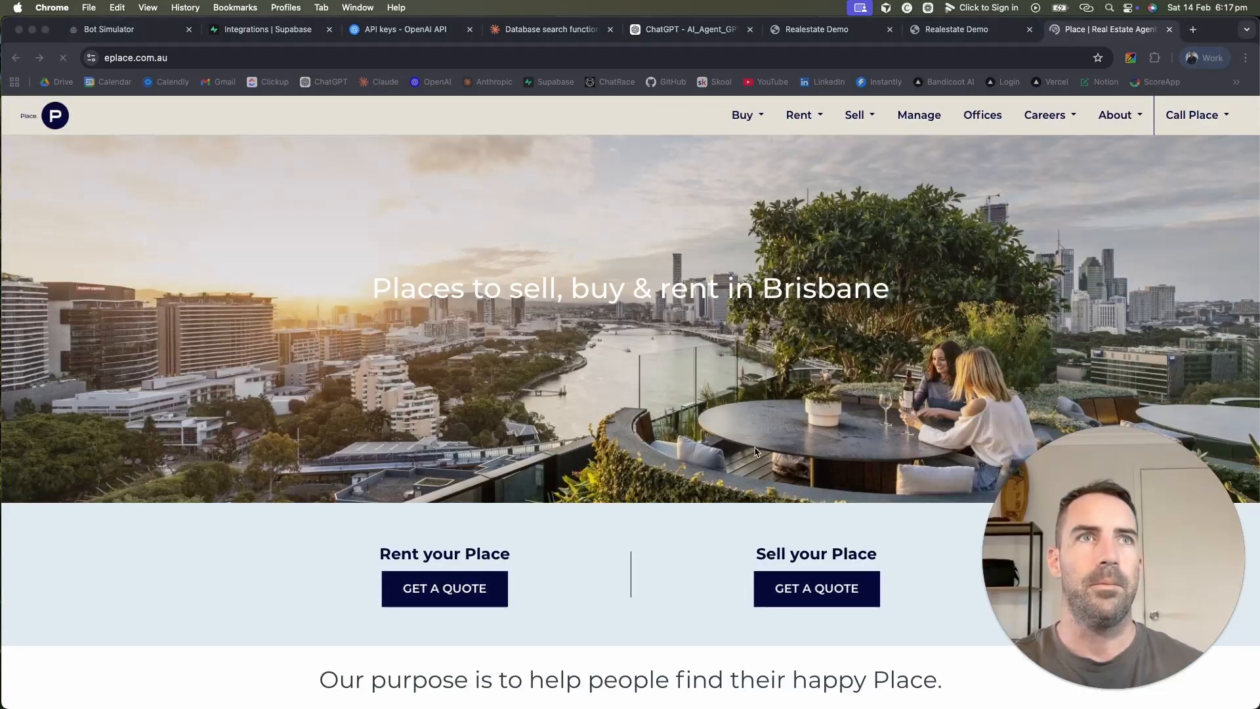
left_click(385, 57)
key("super+c")
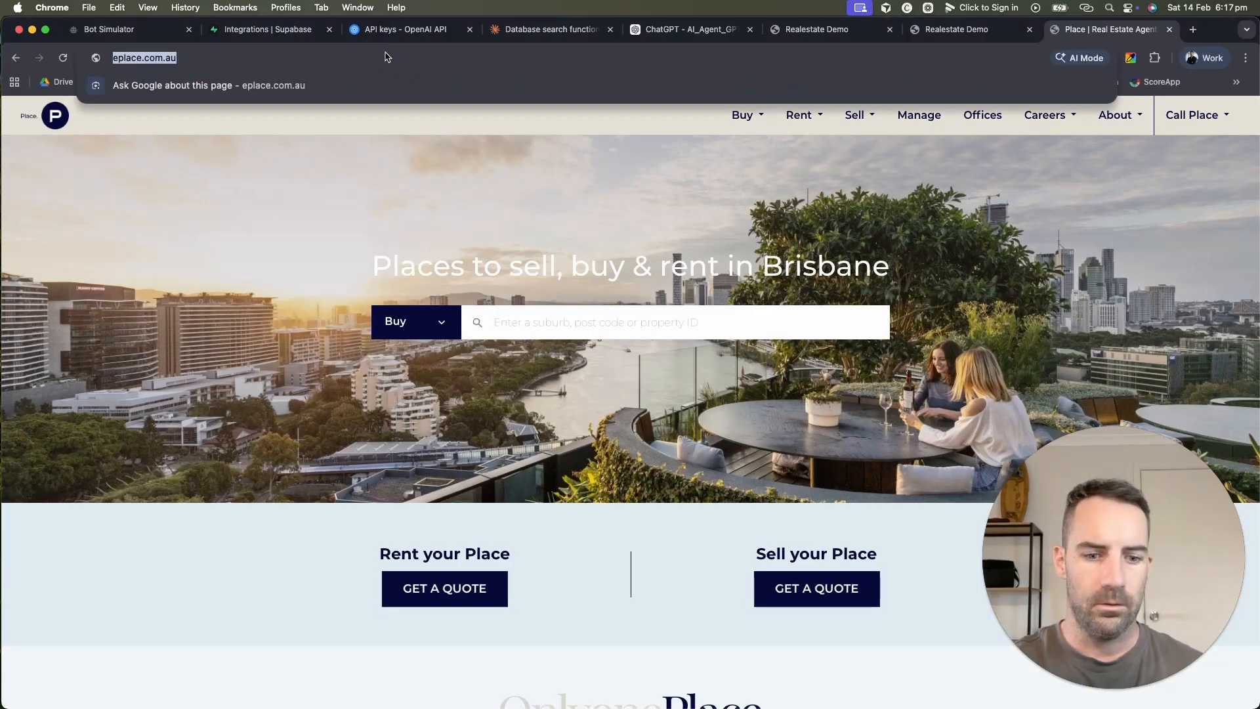
left_click(148, 28)
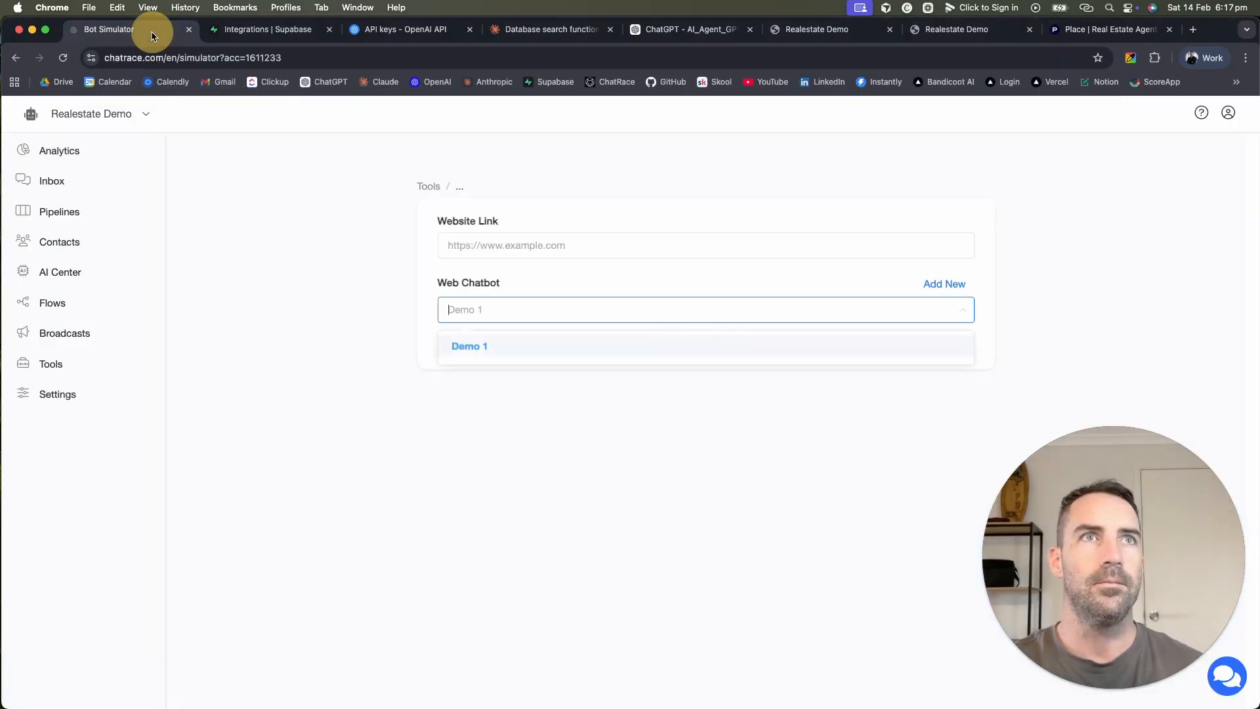
Step: Set eplace.com.au as the Website Link and load the generated preview link in a new tab
left_click(525, 245)
key("super+v")
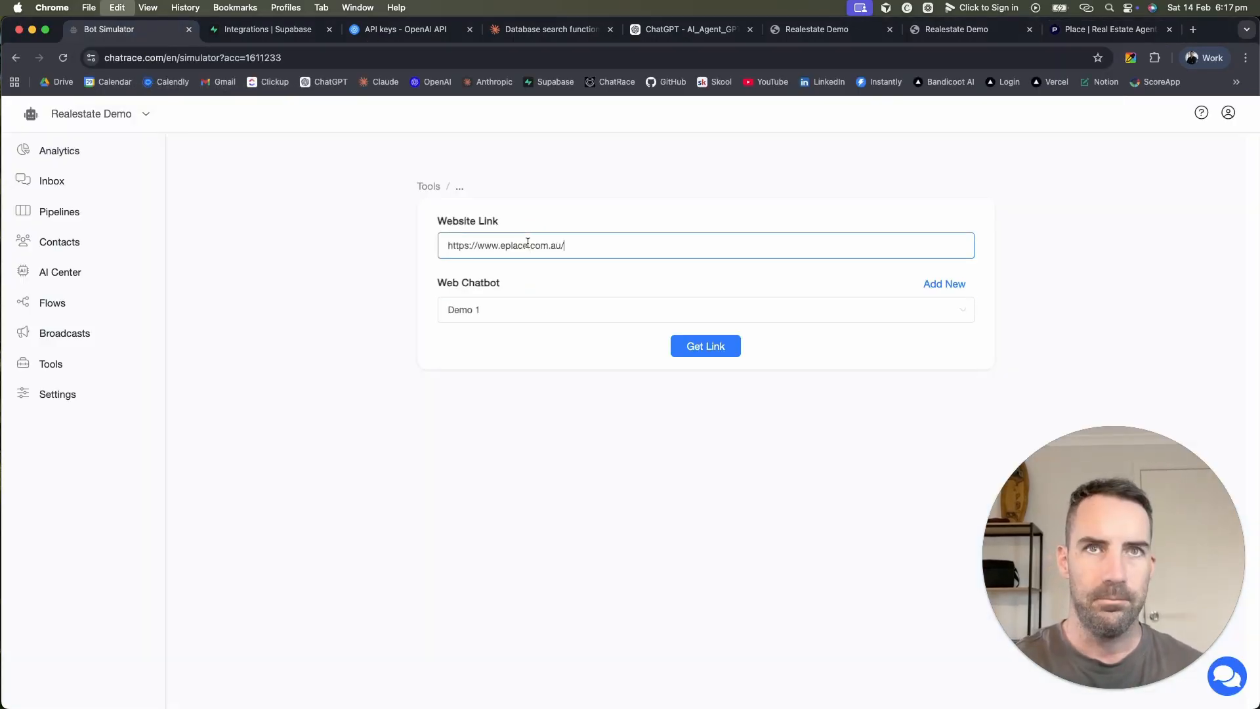
left_click(720, 348)
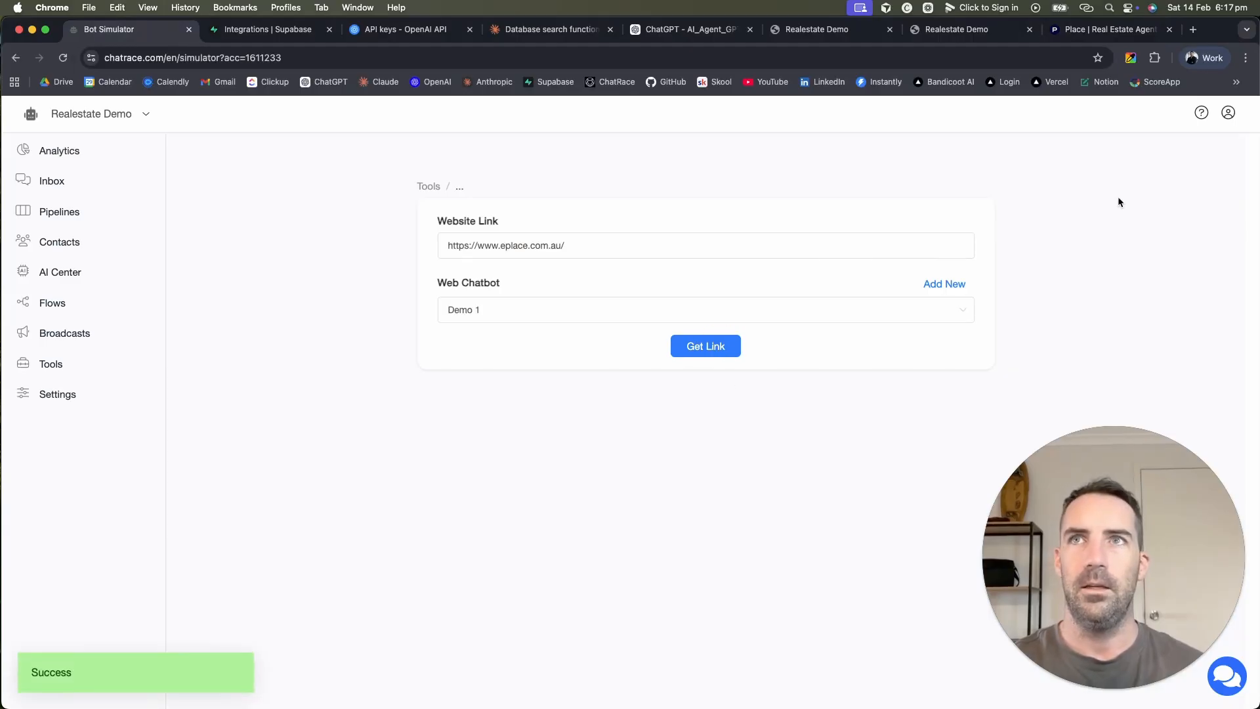
left_click(1193, 30)
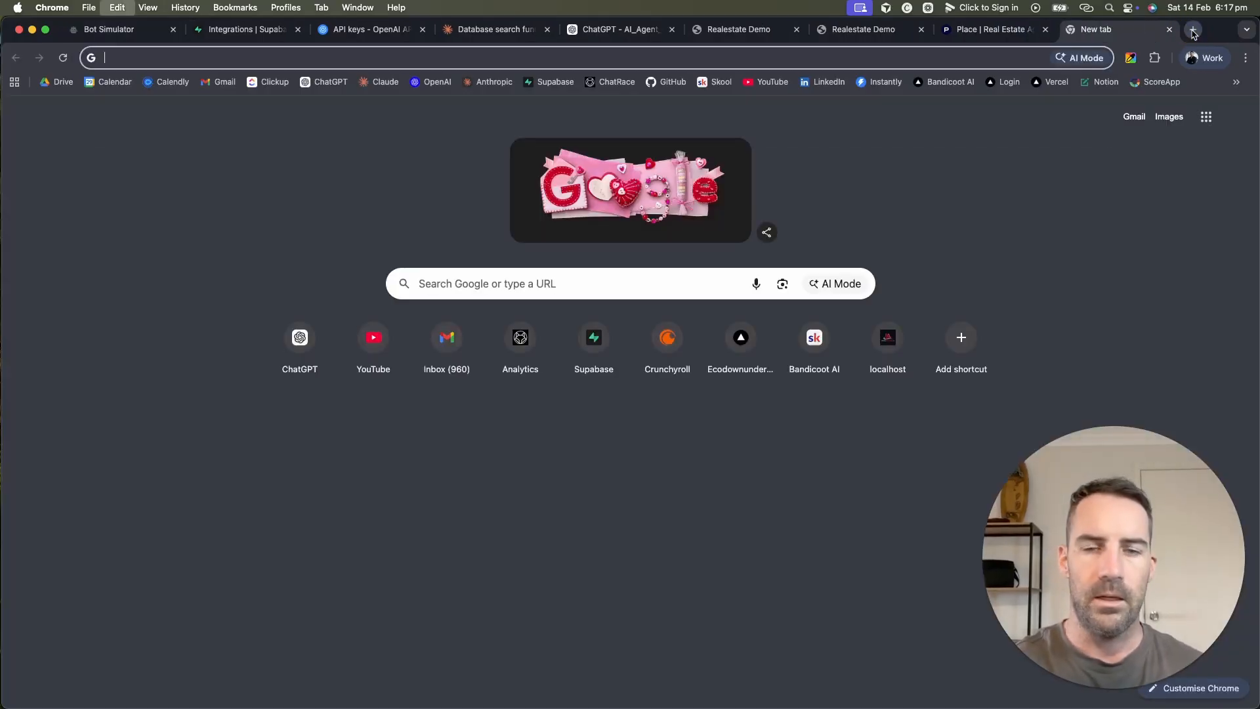
key("Return")
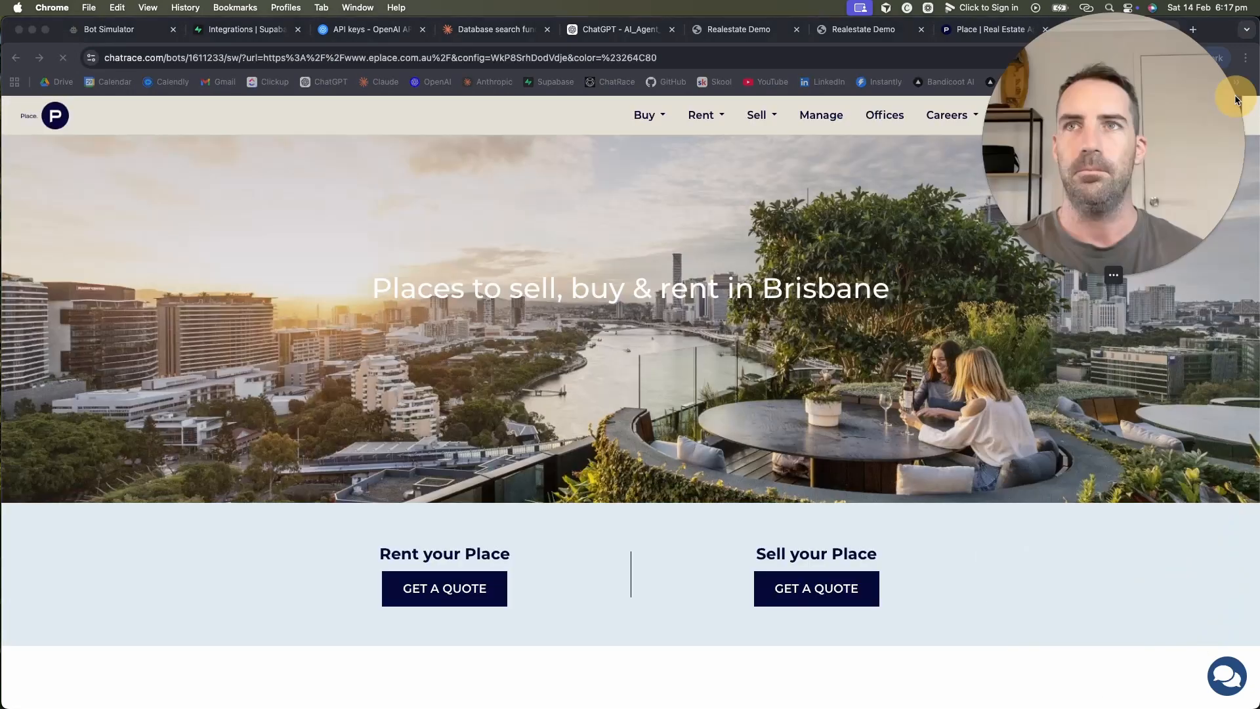
Step: Browse property listings in the chat widget on eplace.com.au, then close both tabs
left_click(1227, 676)
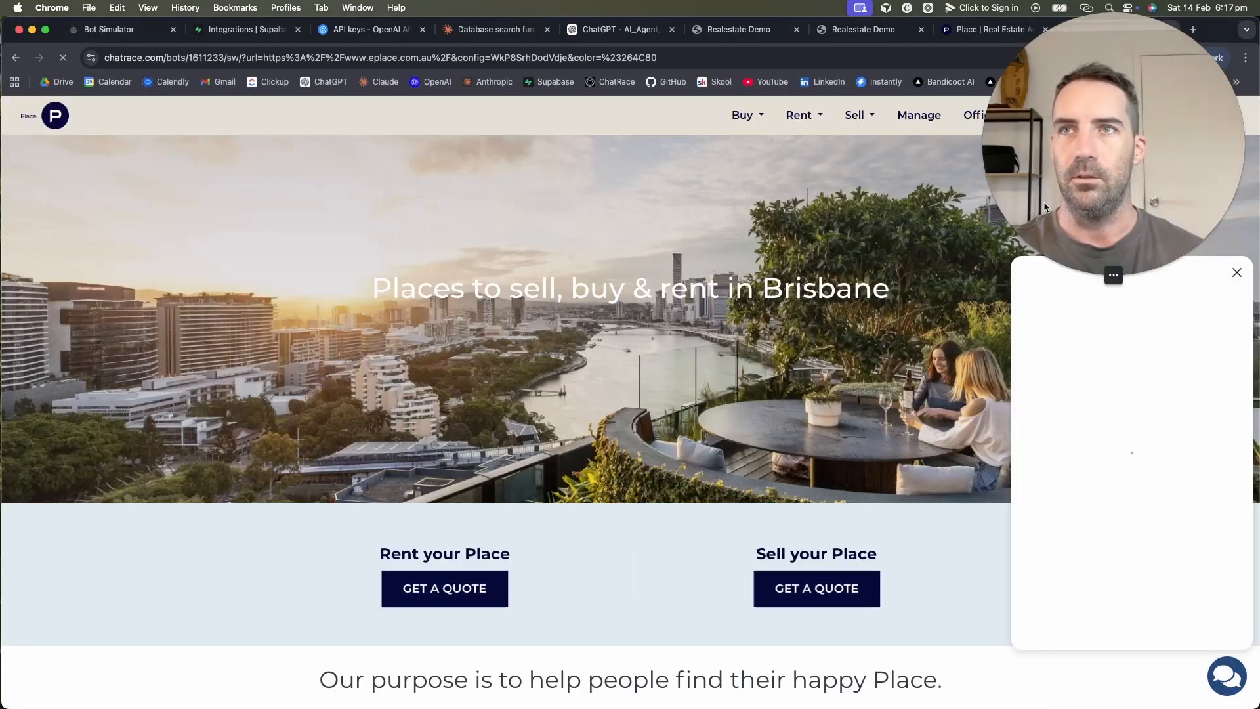
left_click_drag(1056, 172, 741, 167)
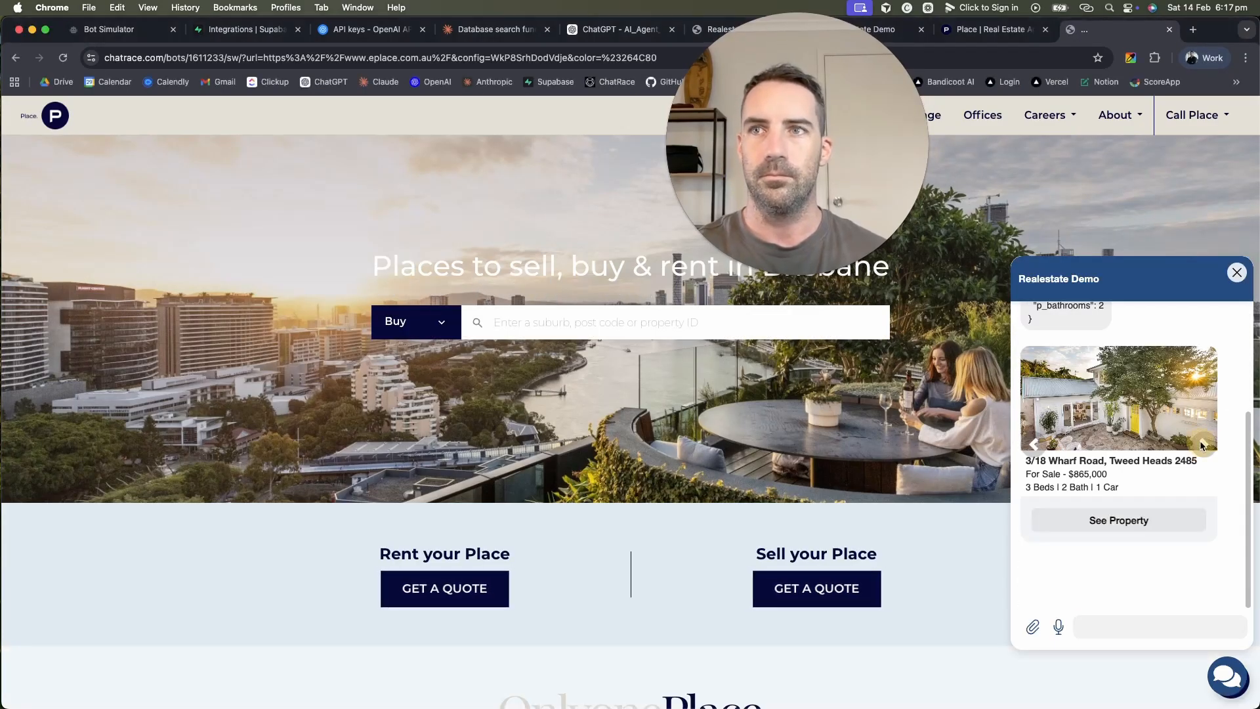
left_click(1209, 448)
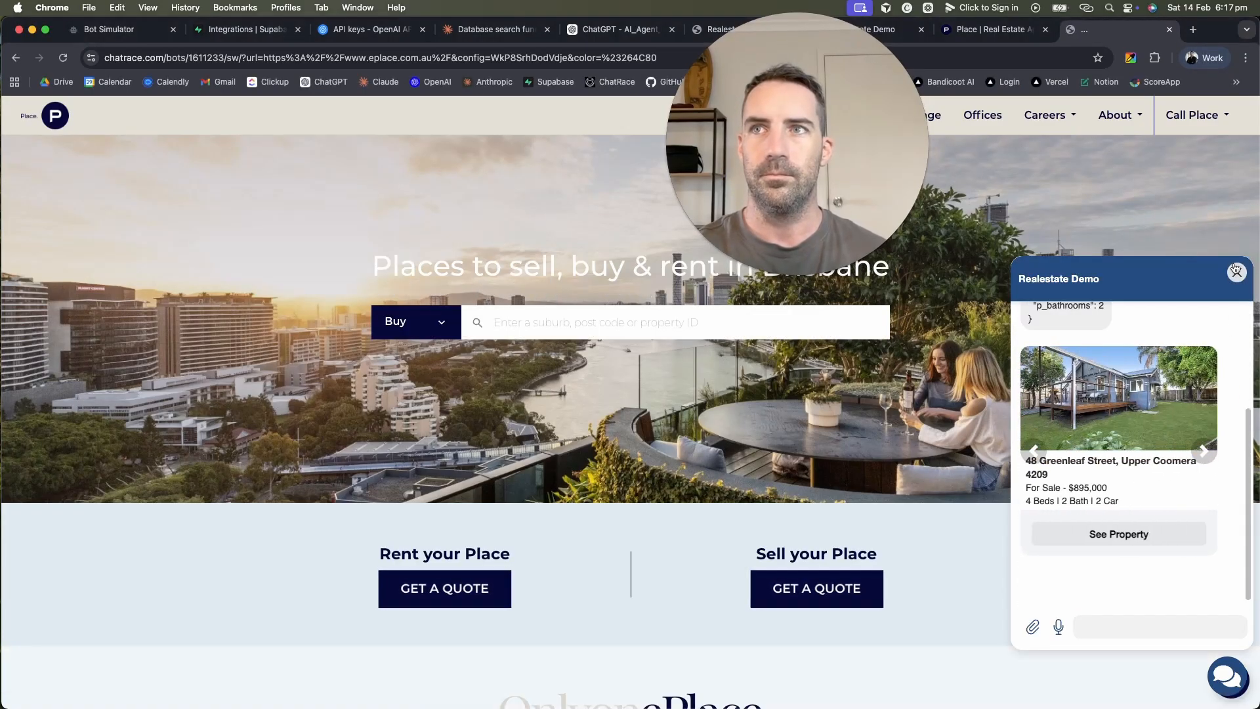
left_click(1237, 272)
left_click_drag(918, 197, 1237, 609)
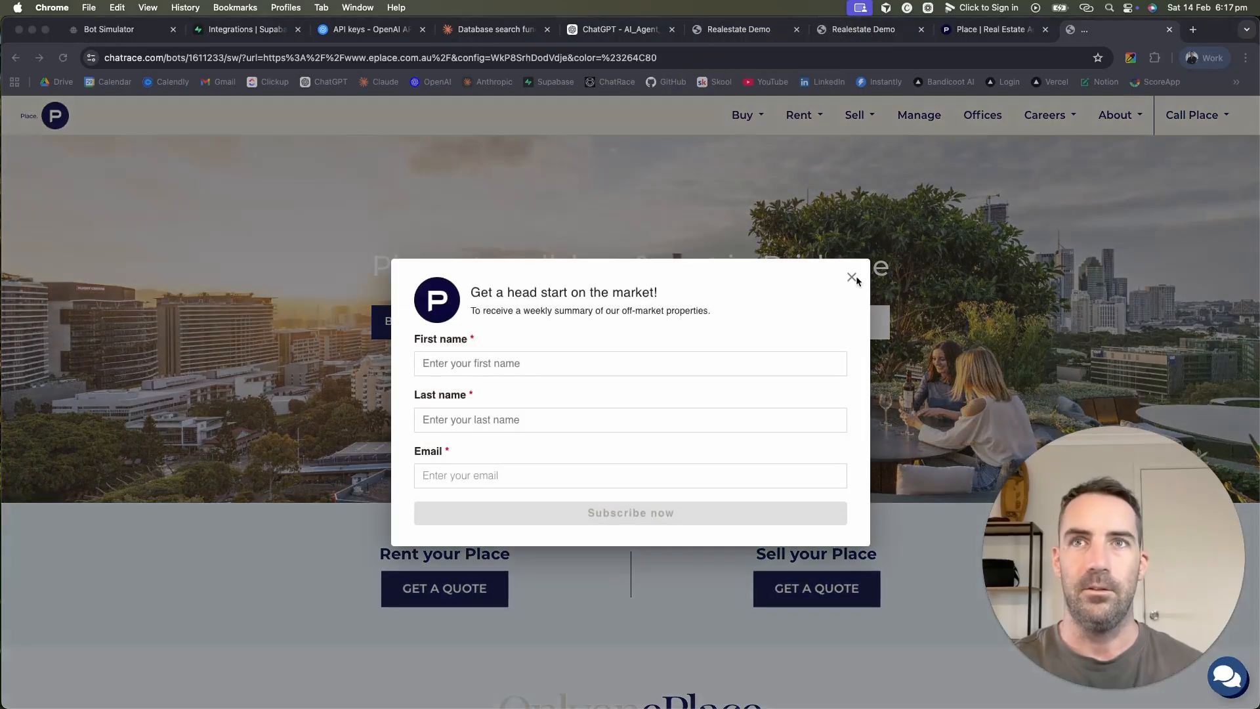
left_click(853, 278)
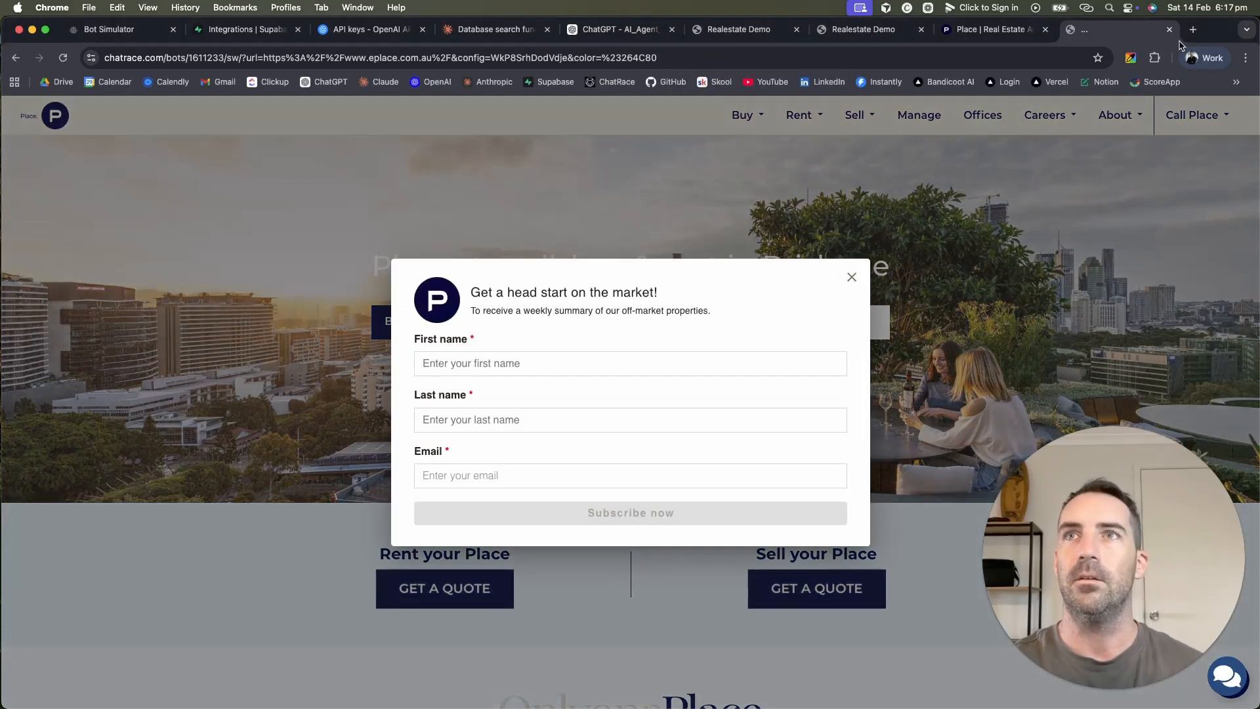
left_click(1169, 29)
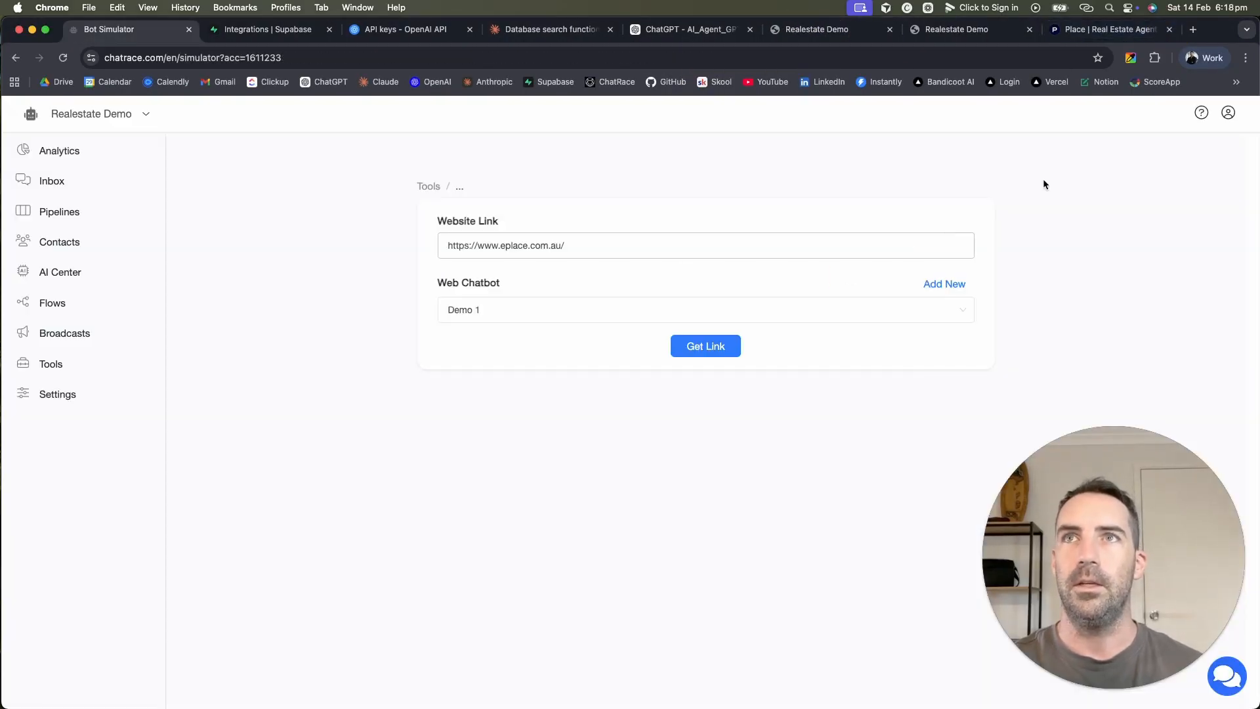
left_click(1169, 30)
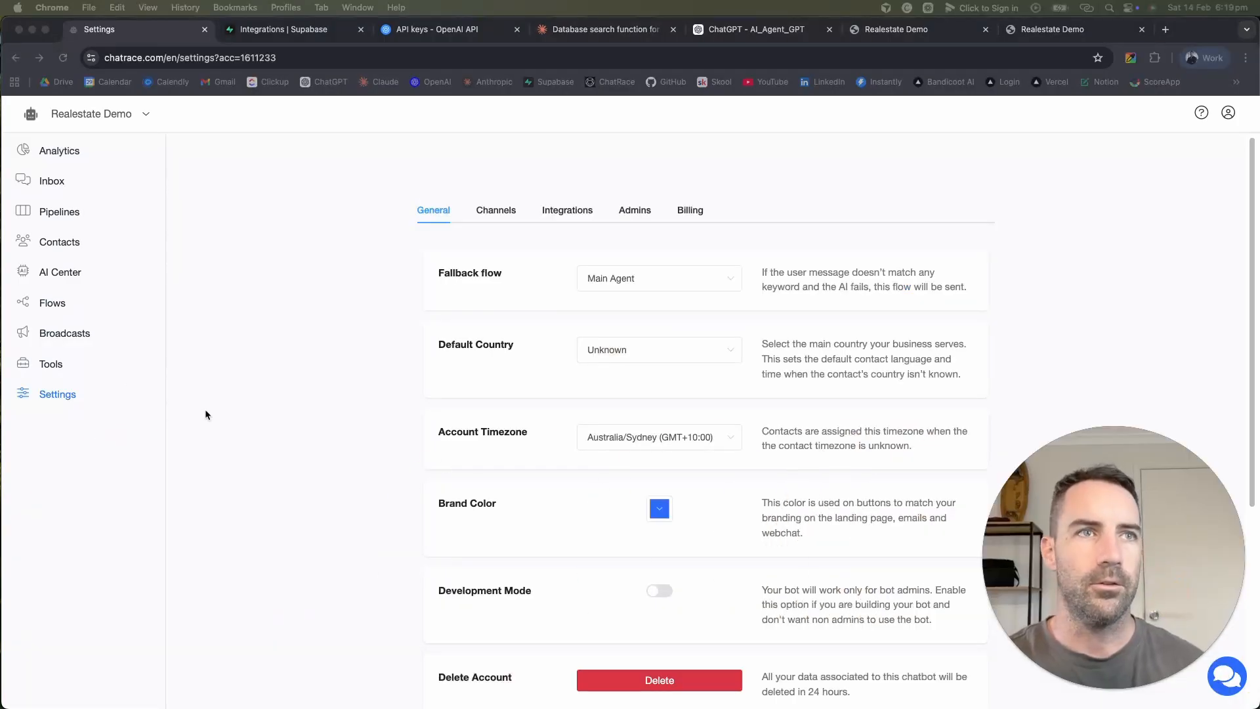
Step: Browse the Integrations list (OpenAI ChatGPT, Claude AI, Zapier), then open the Flows page
left_click(31, 358)
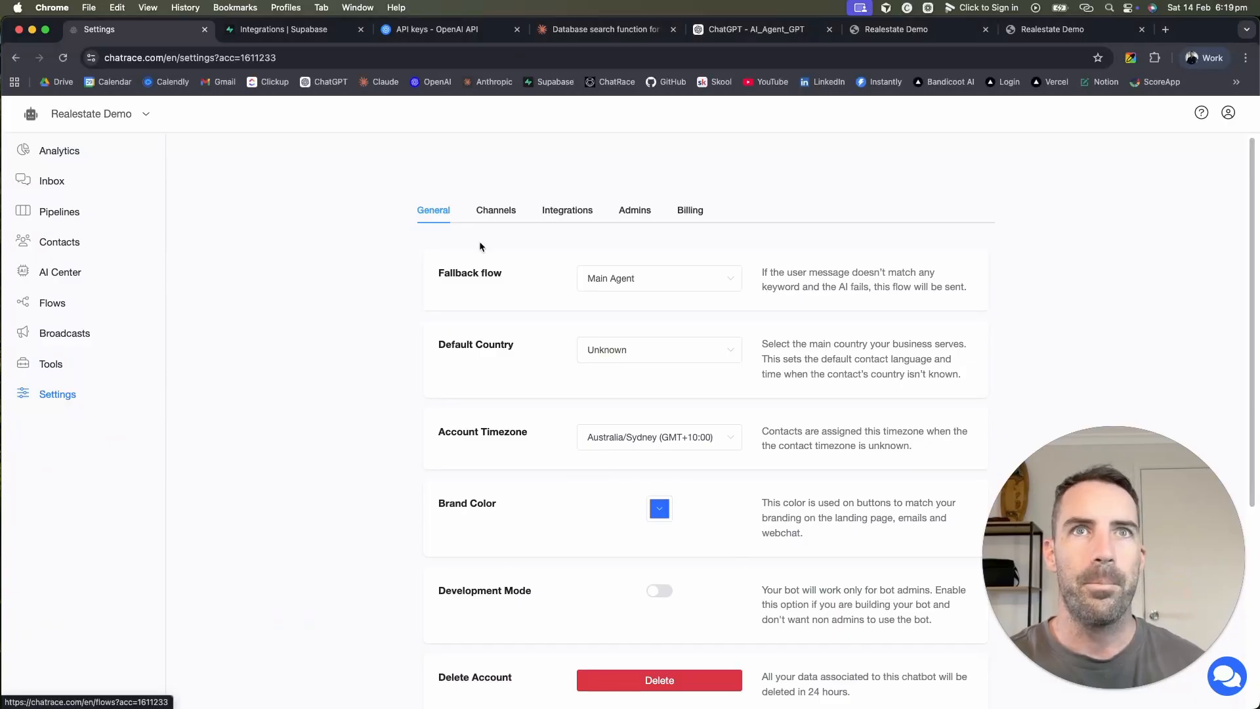
left_click(564, 210)
scroll(539, 457, "down", 5)
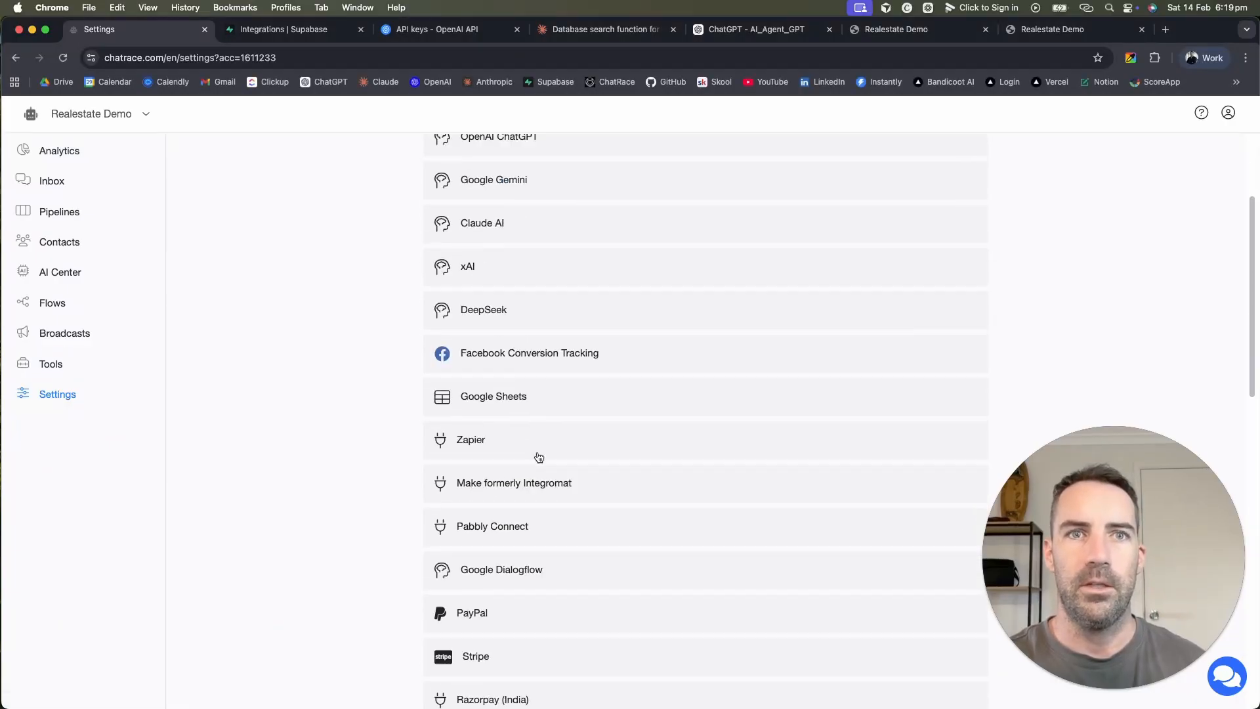
scroll(538, 458, "down", 3)
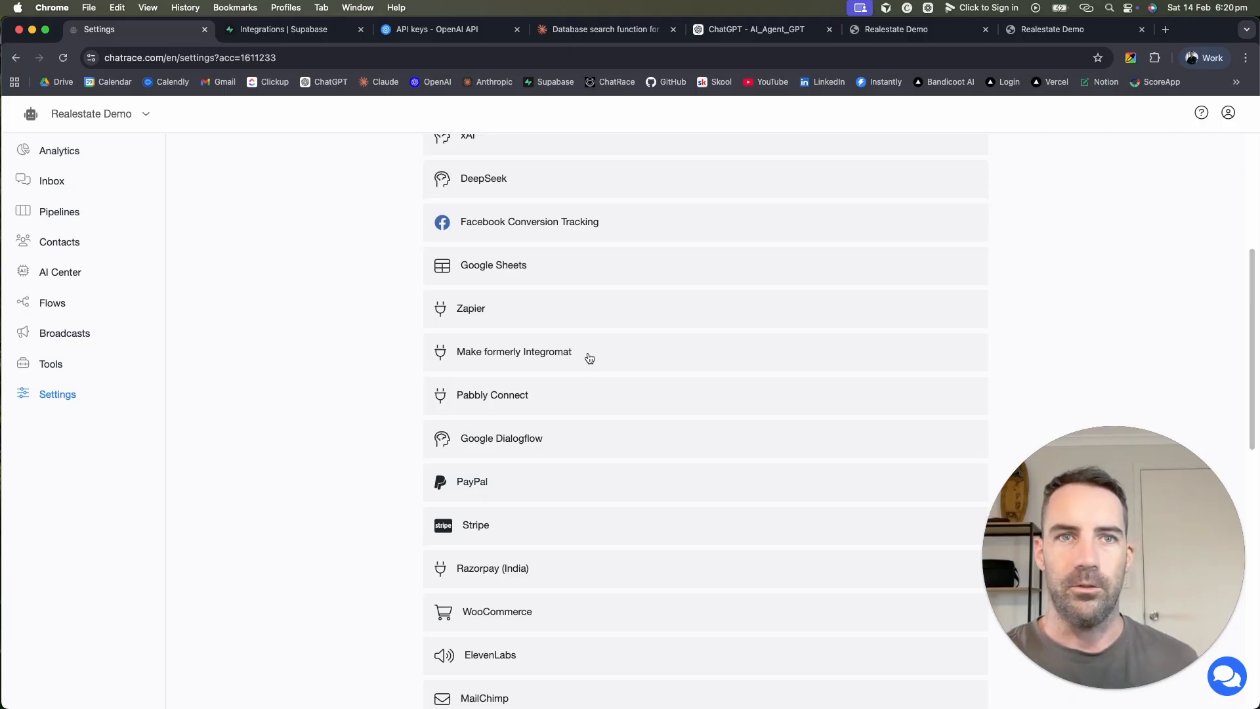
scroll(590, 358, "down", 9)
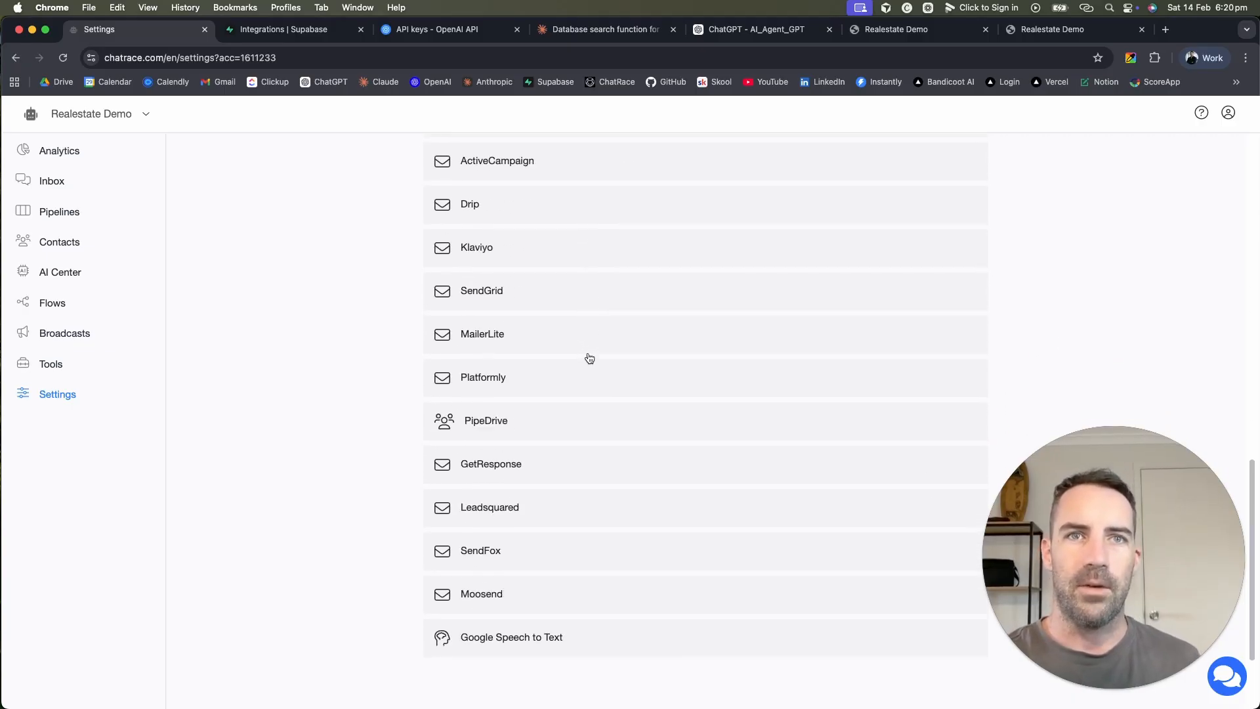
scroll(542, 588, "up", 8)
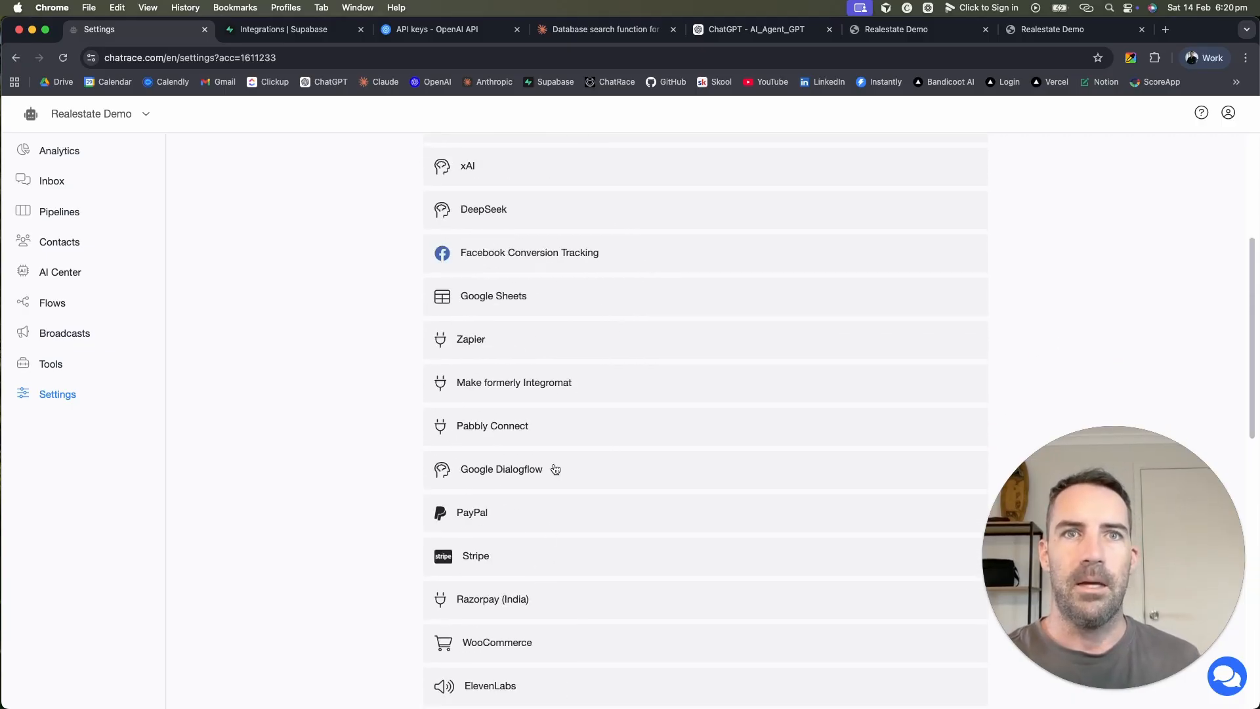
scroll(551, 459, "up", 5)
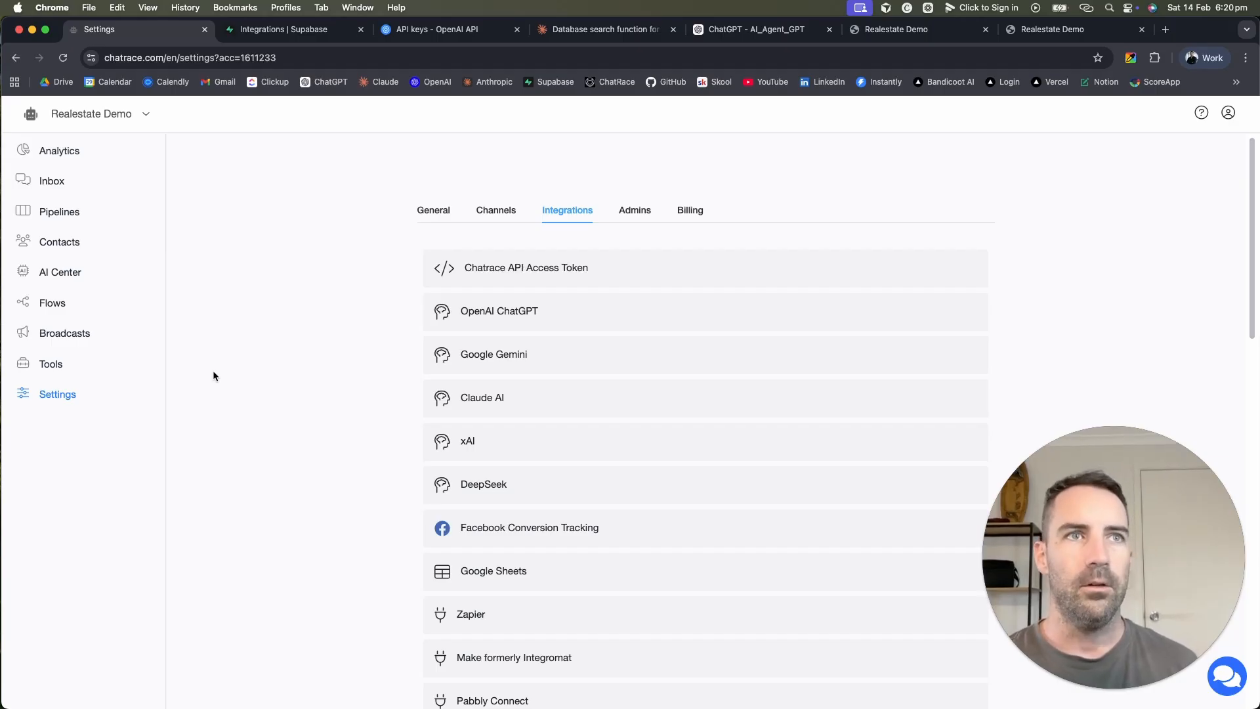
left_click(51, 304)
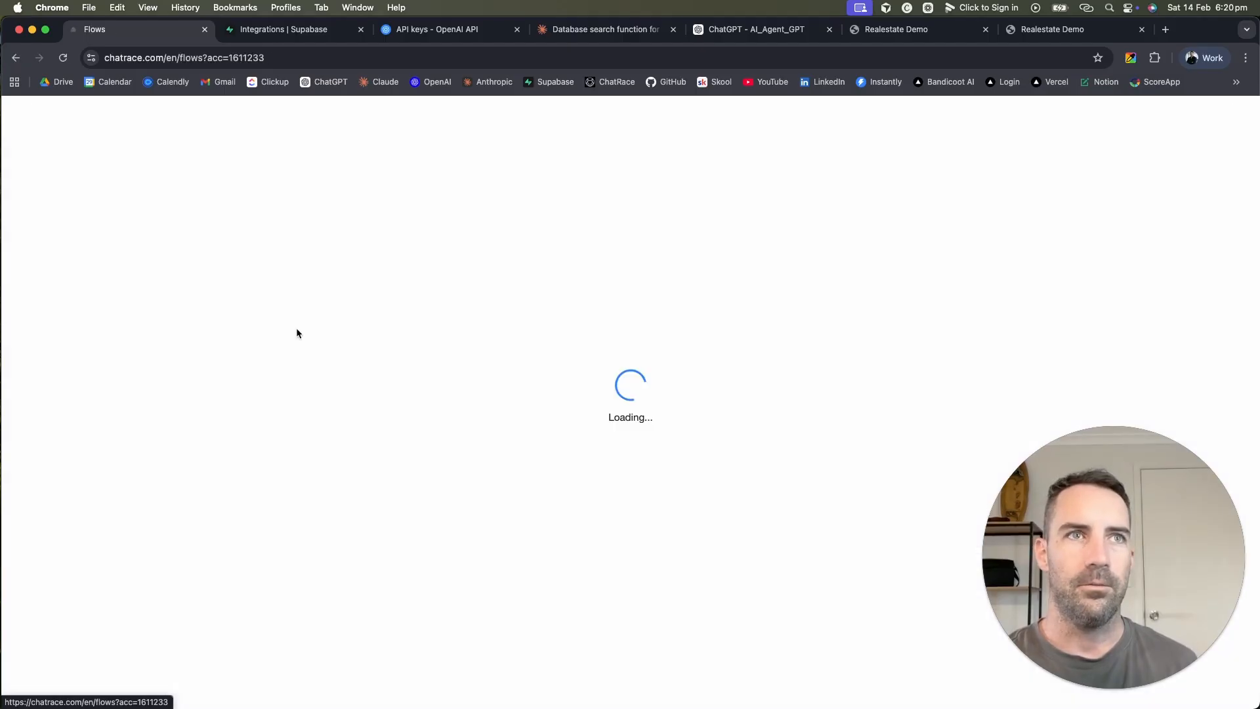
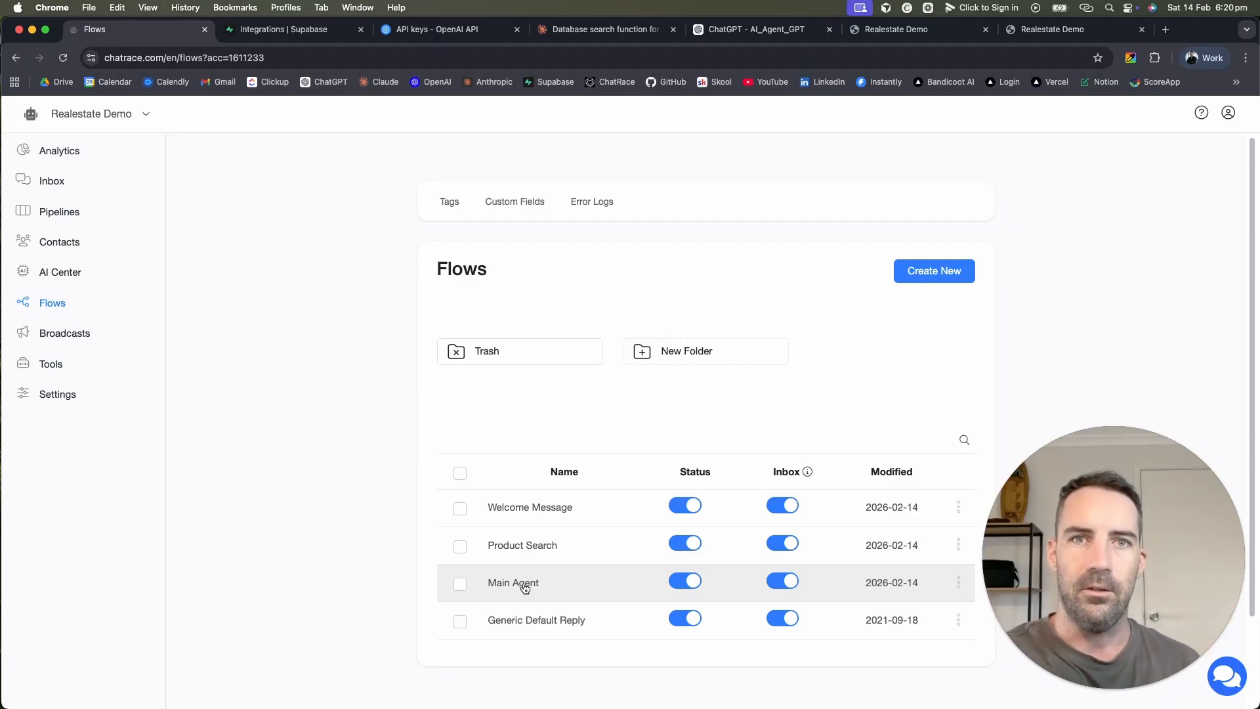
Step: Create a new flow named Router
left_click(934, 270)
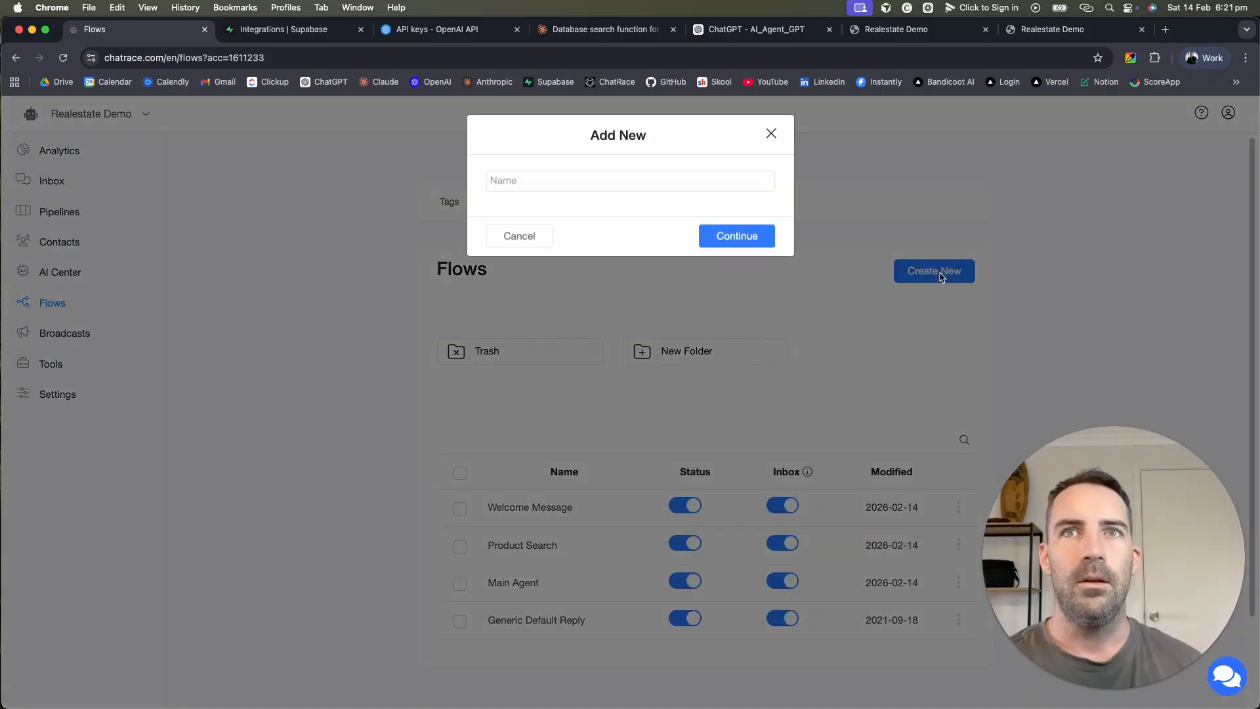
left_click(624, 184)
type("Router")
left_click(733, 238)
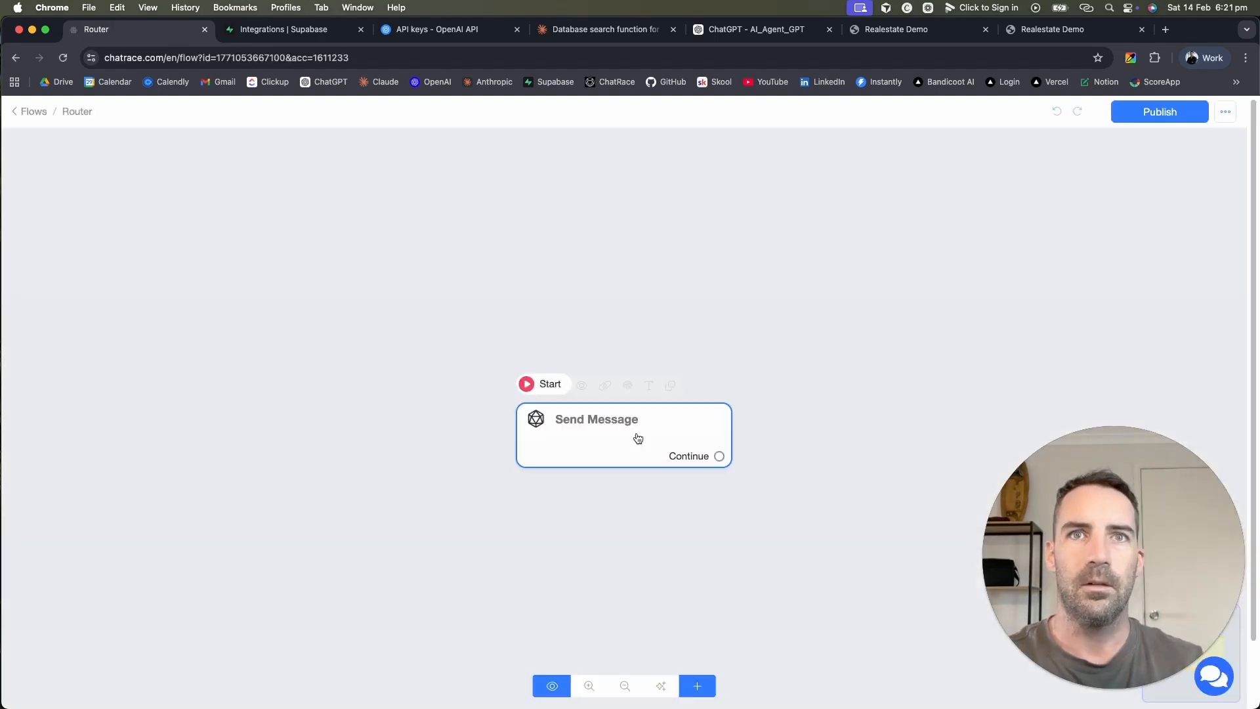
Step: Add a Condition step, make it the starting step, and delete the original Send Message
left_click_drag(638, 439, 495, 300)
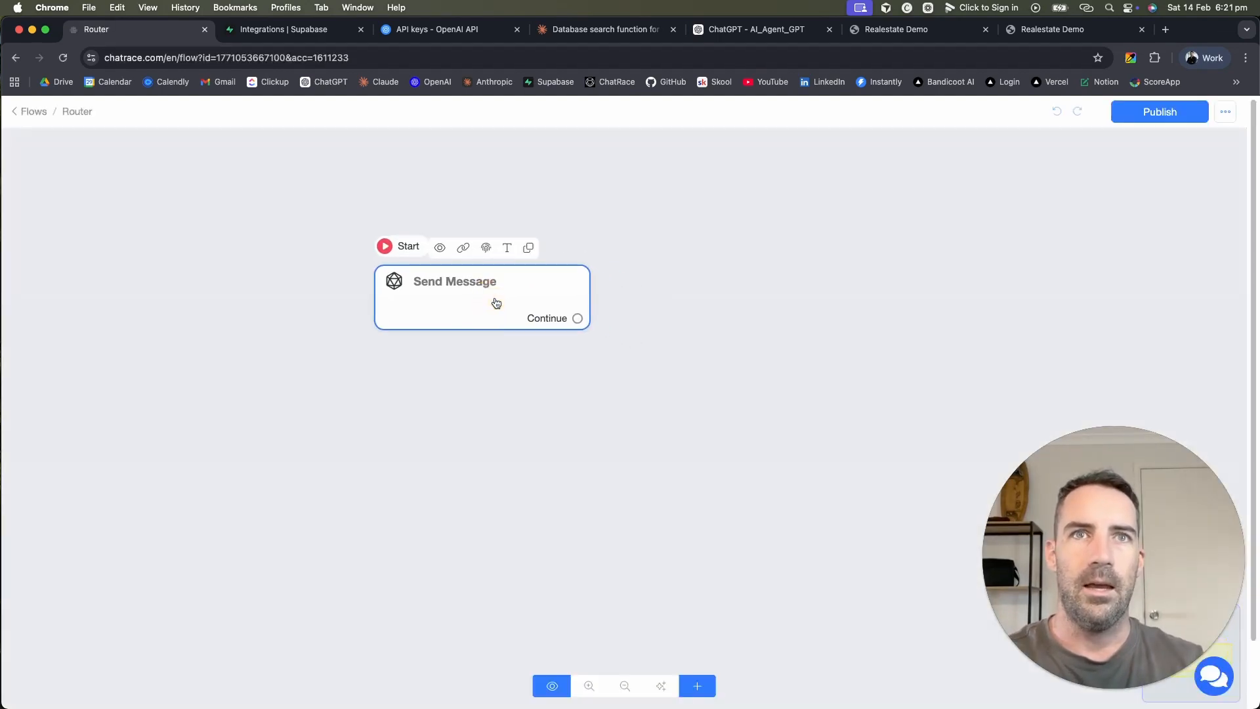
left_click(697, 685)
left_click(765, 550)
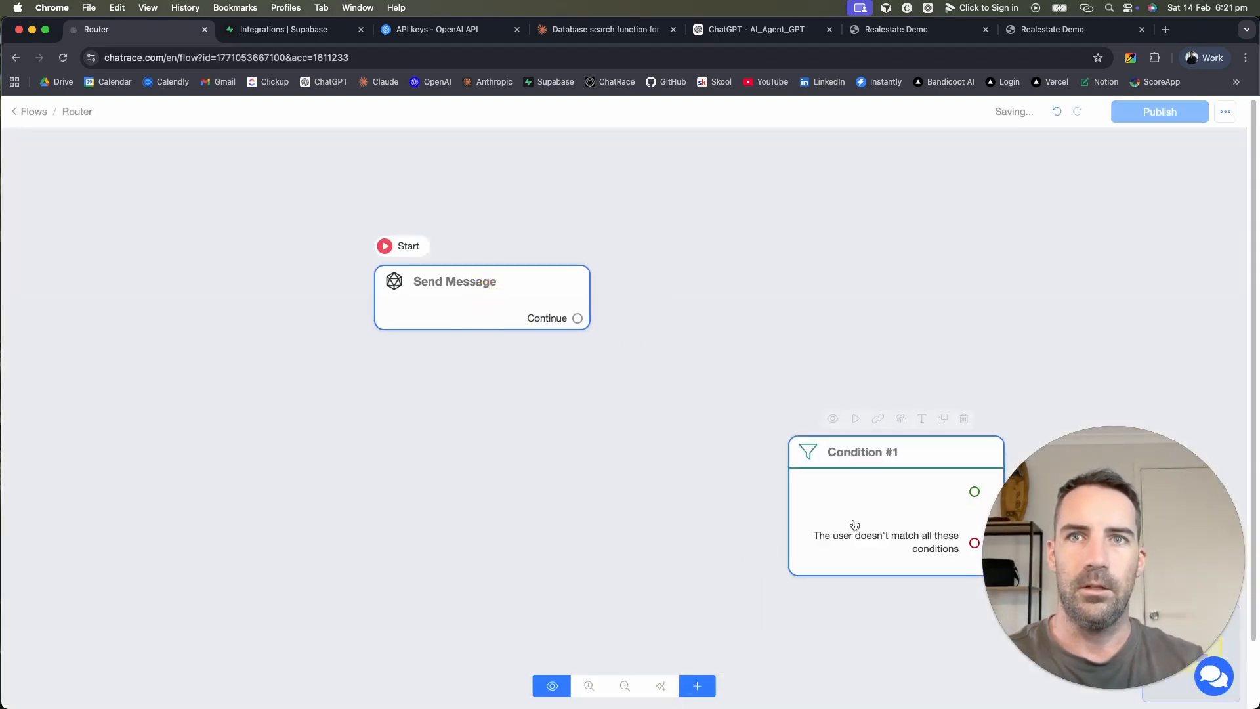
left_click_drag(851, 521, 661, 330)
left_click(510, 317)
left_click_drag(509, 318, 400, 309)
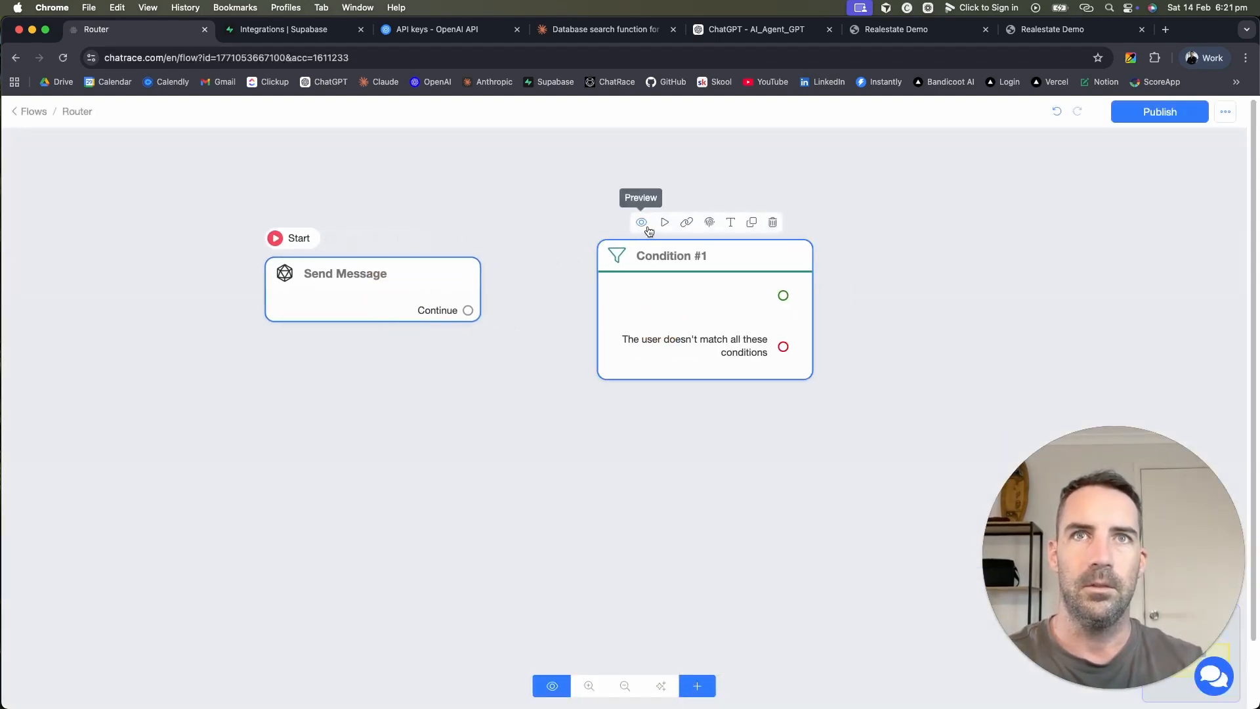
left_click(663, 222)
left_click(439, 242)
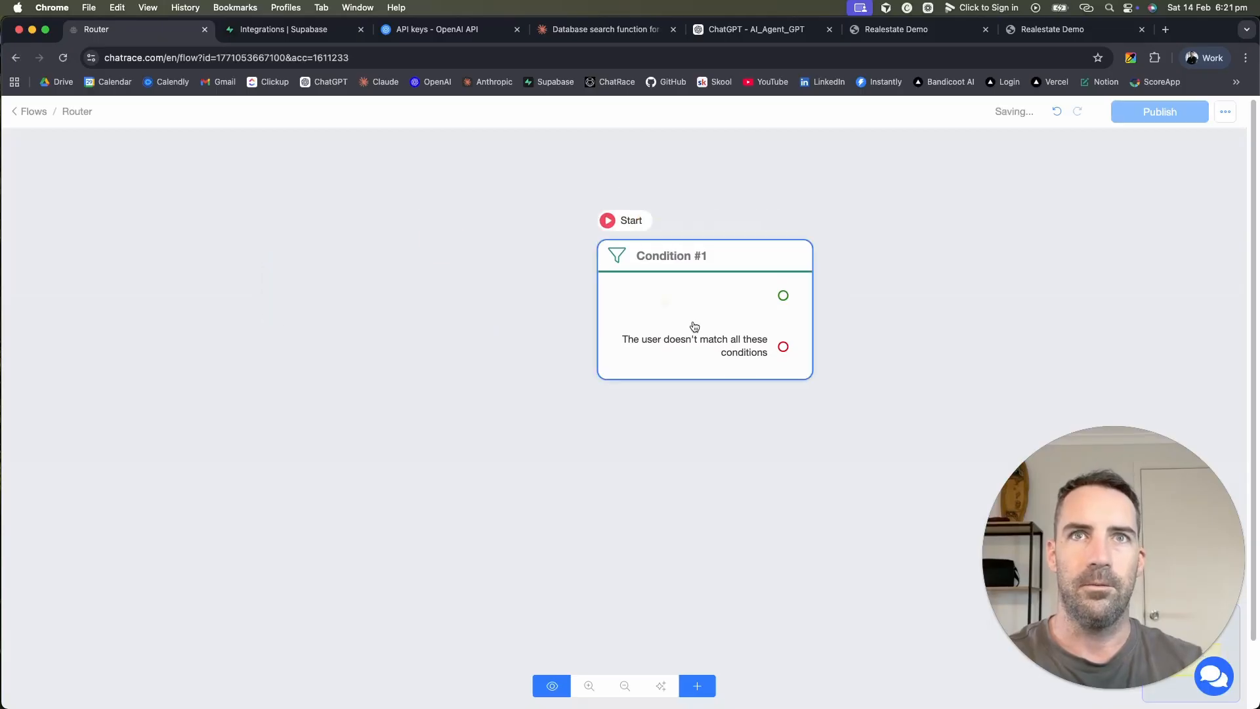
left_click_drag(692, 326, 466, 315)
Step: Give Condition #1 a second condition group and set Tags as the checked attribute
left_click(456, 287)
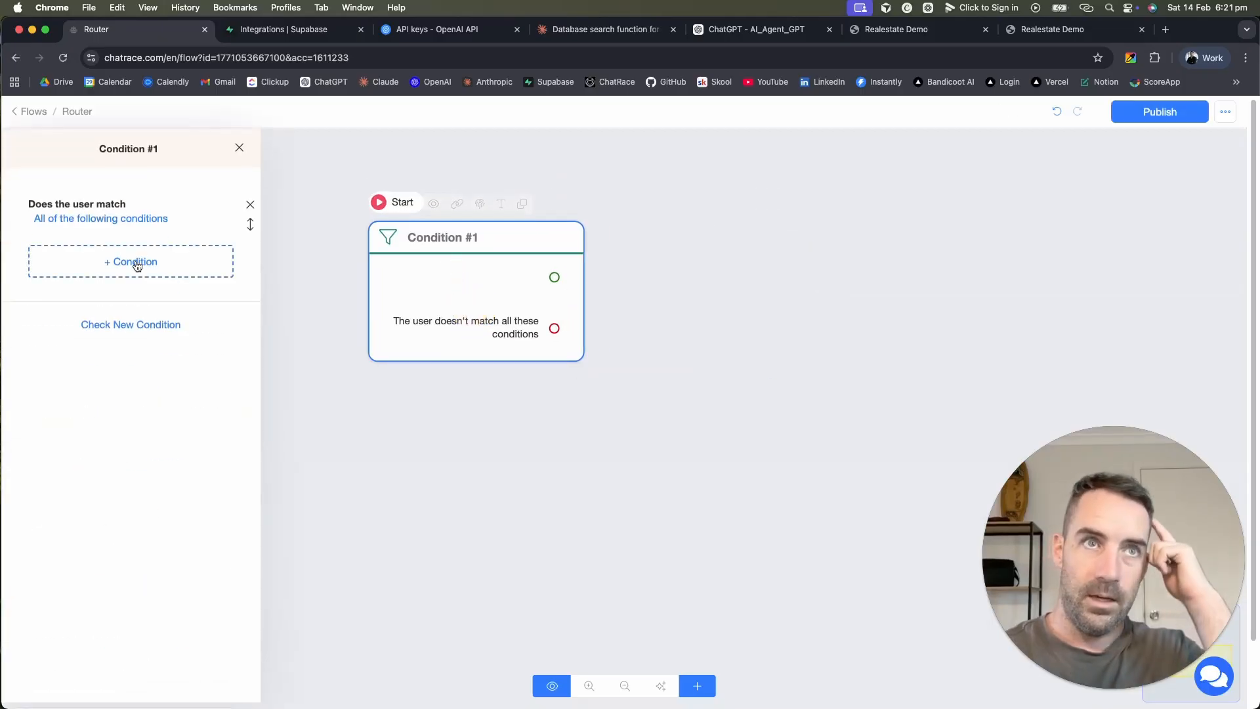
left_click(211, 328)
left_click(427, 159)
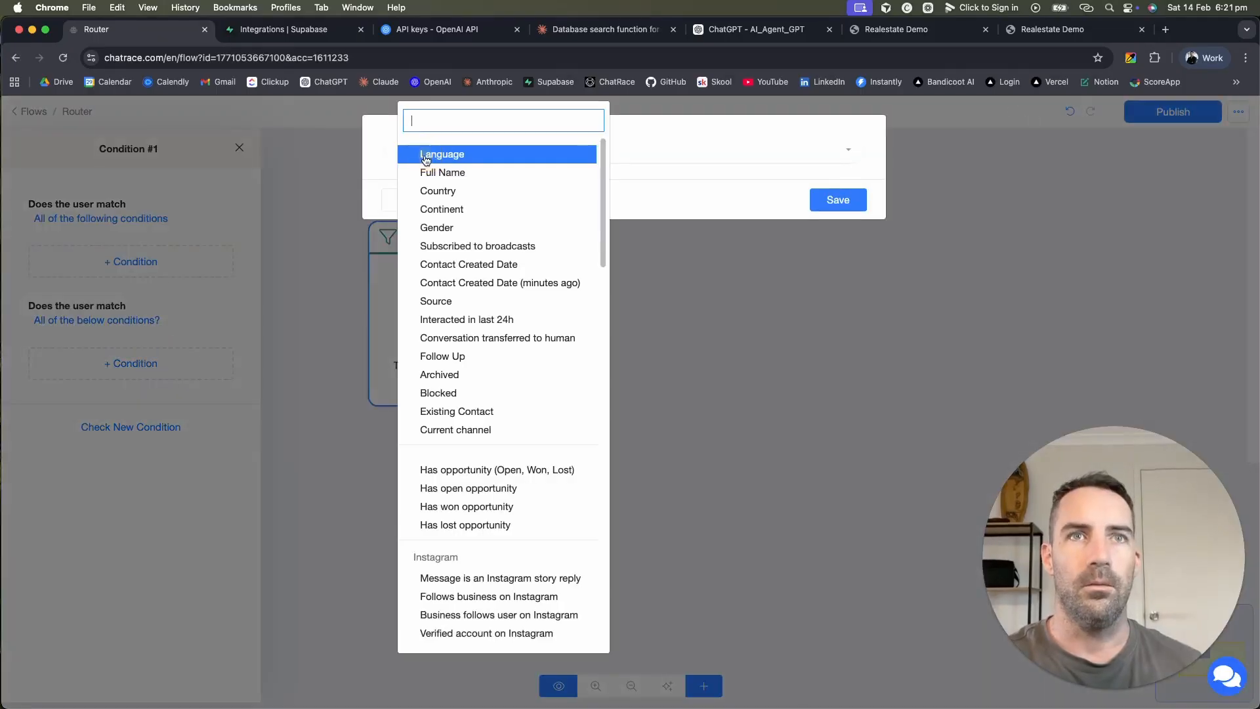
type("tags")
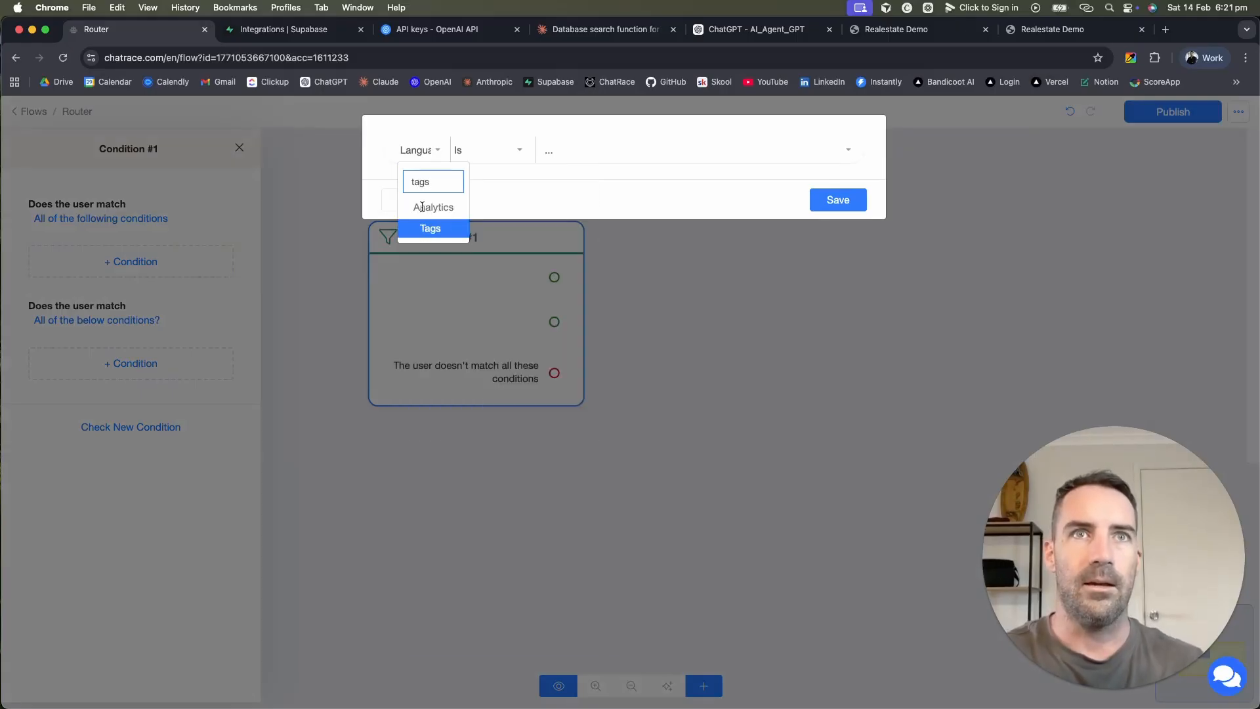
left_click(429, 228)
left_click(430, 154)
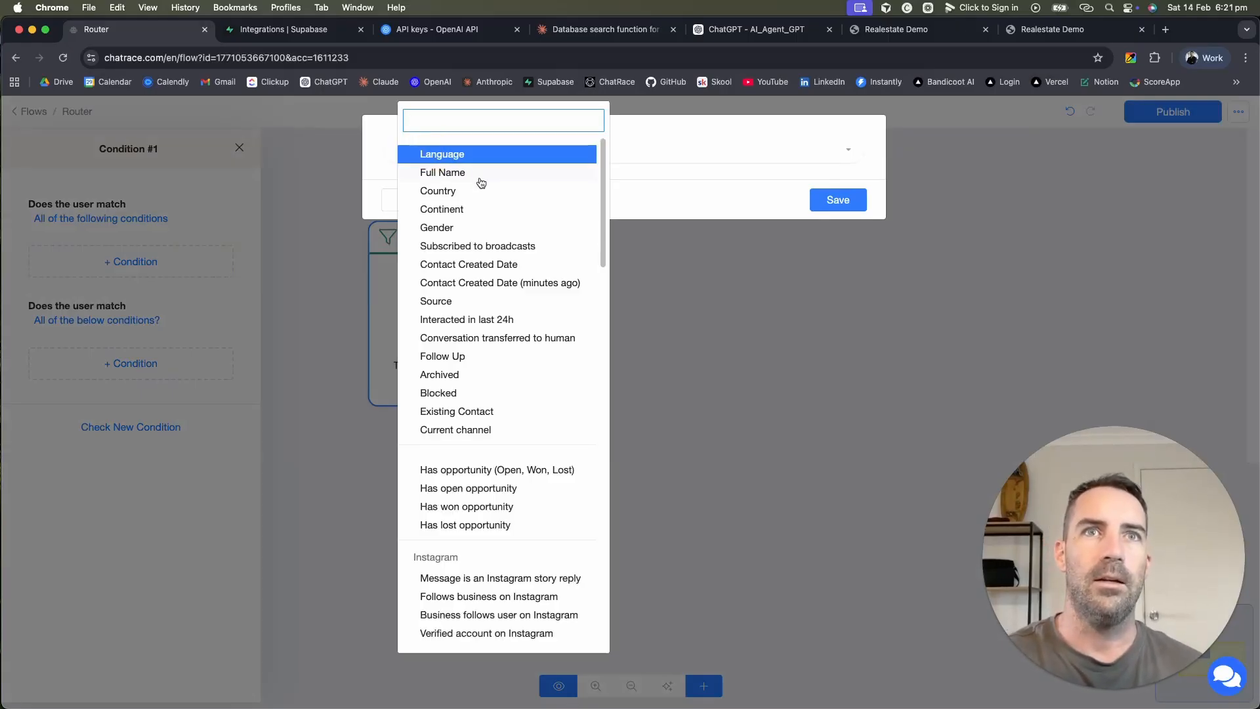
type("5")
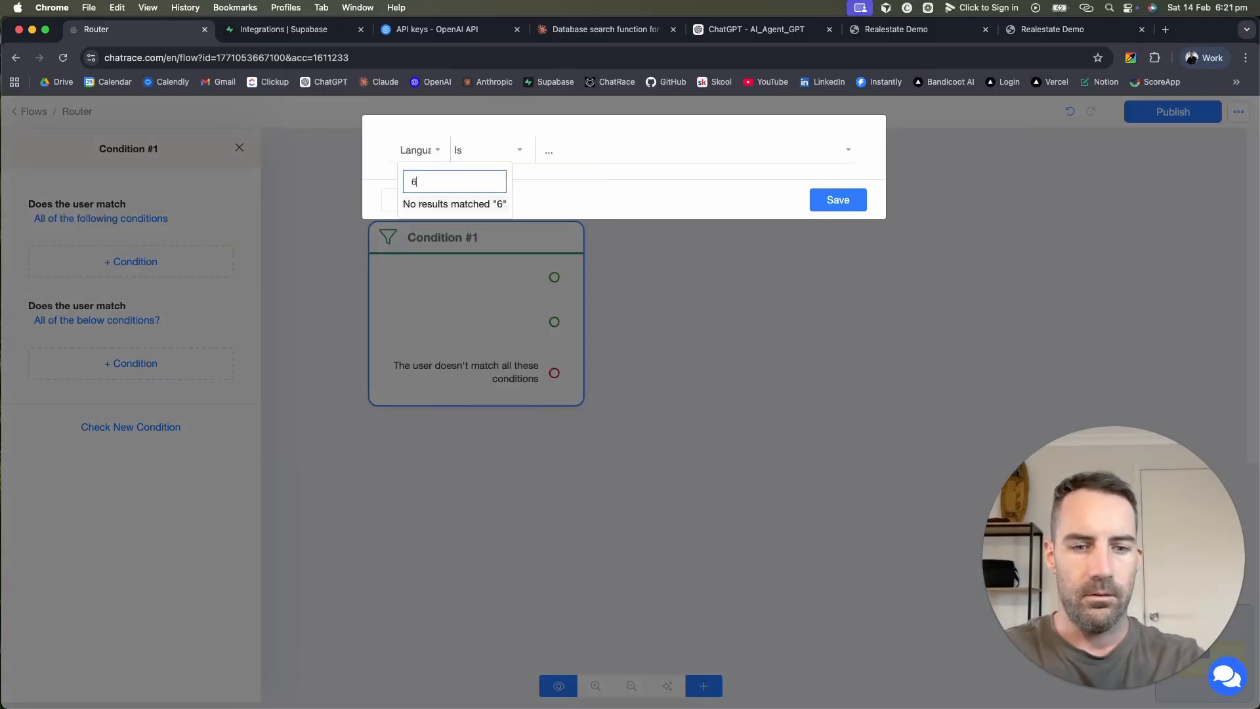
key("BackSpace")
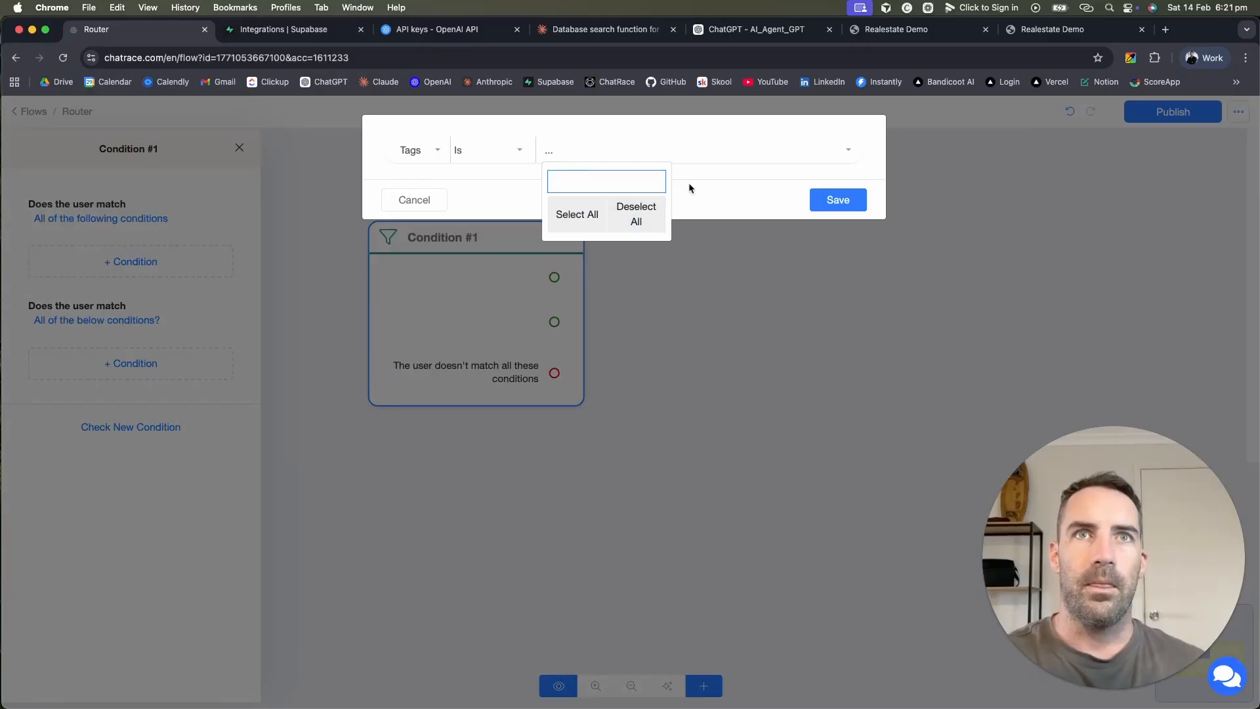
left_click_drag(437, 295, 749, 291)
left_click(109, 387)
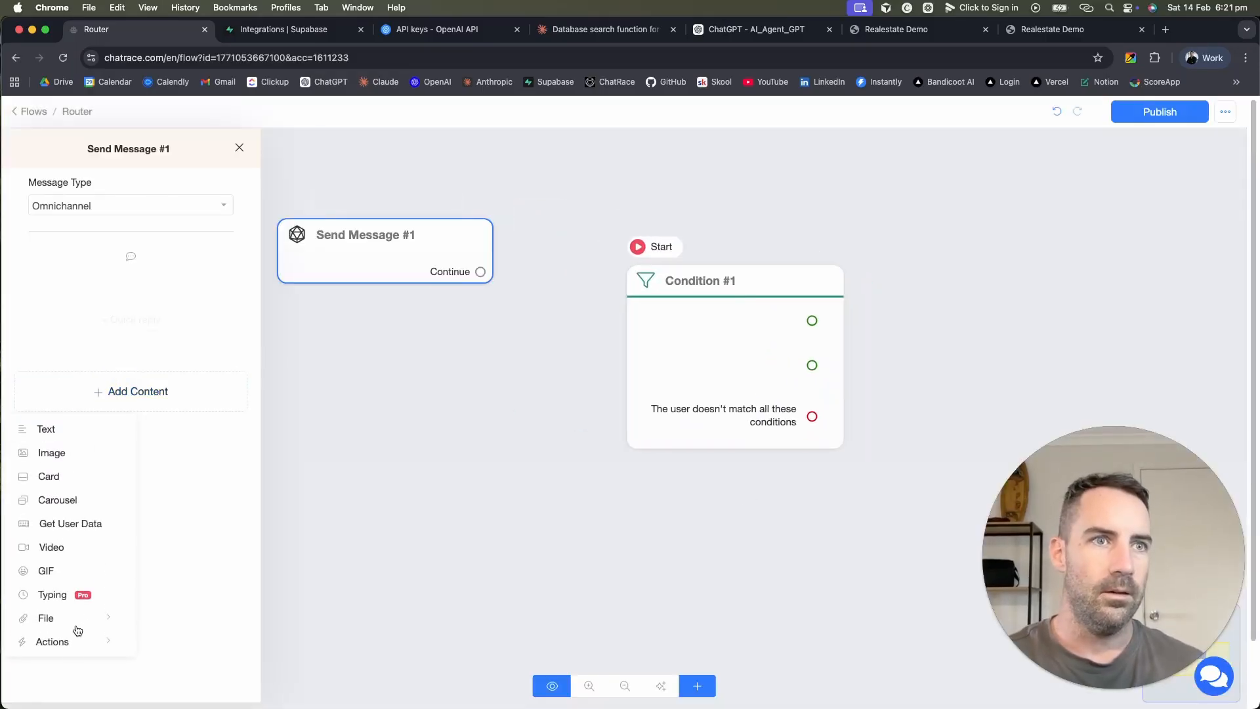
Step: Make the Send Message step add tag T1
mouse_move(59, 641)
left_click(204, 410)
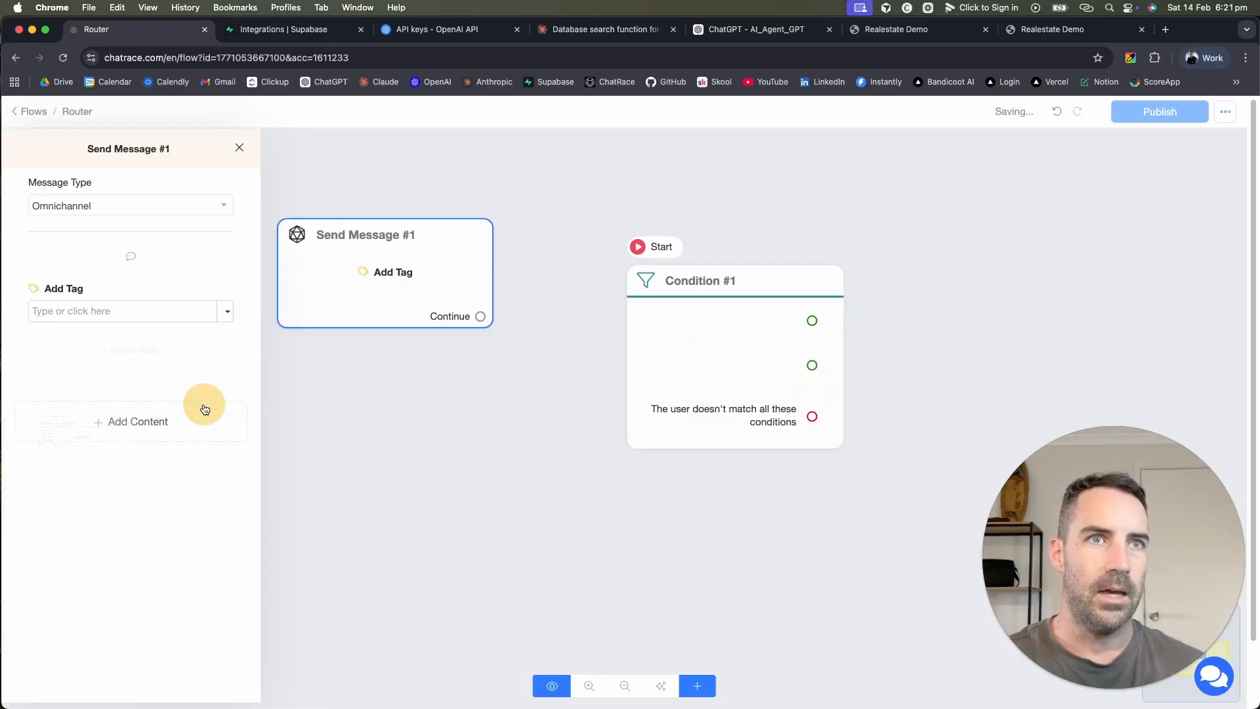
left_click(144, 316)
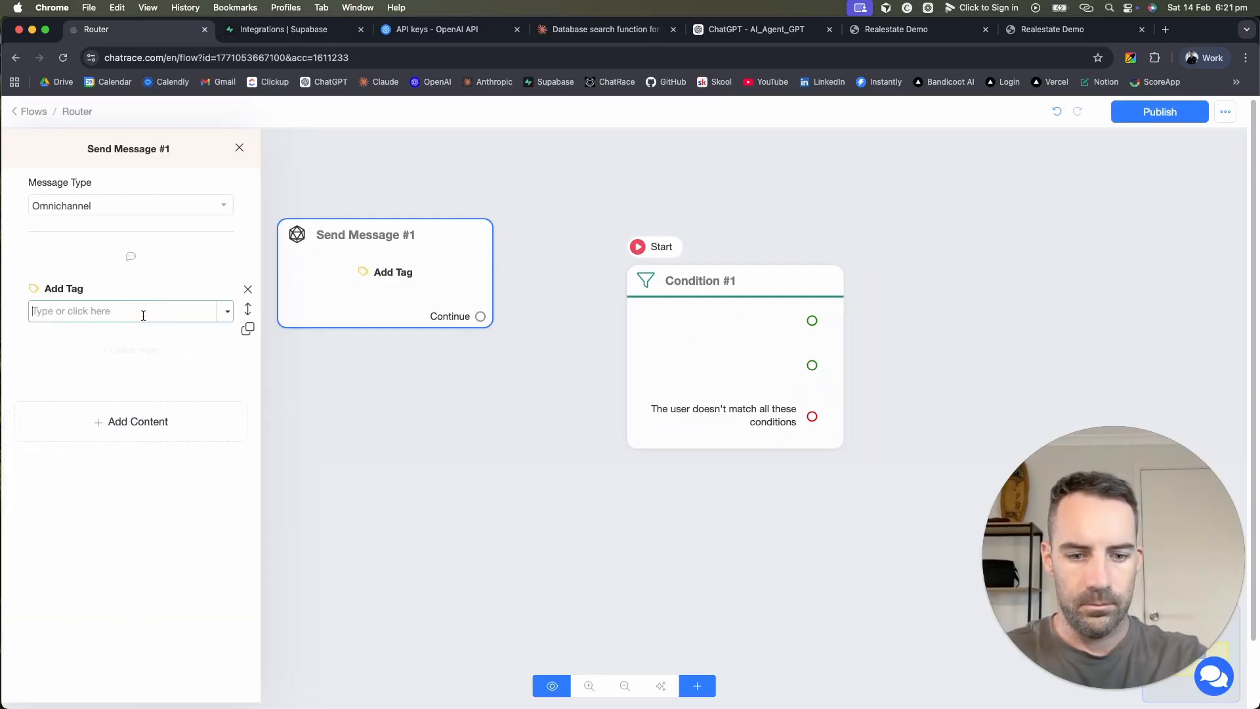
type("T")
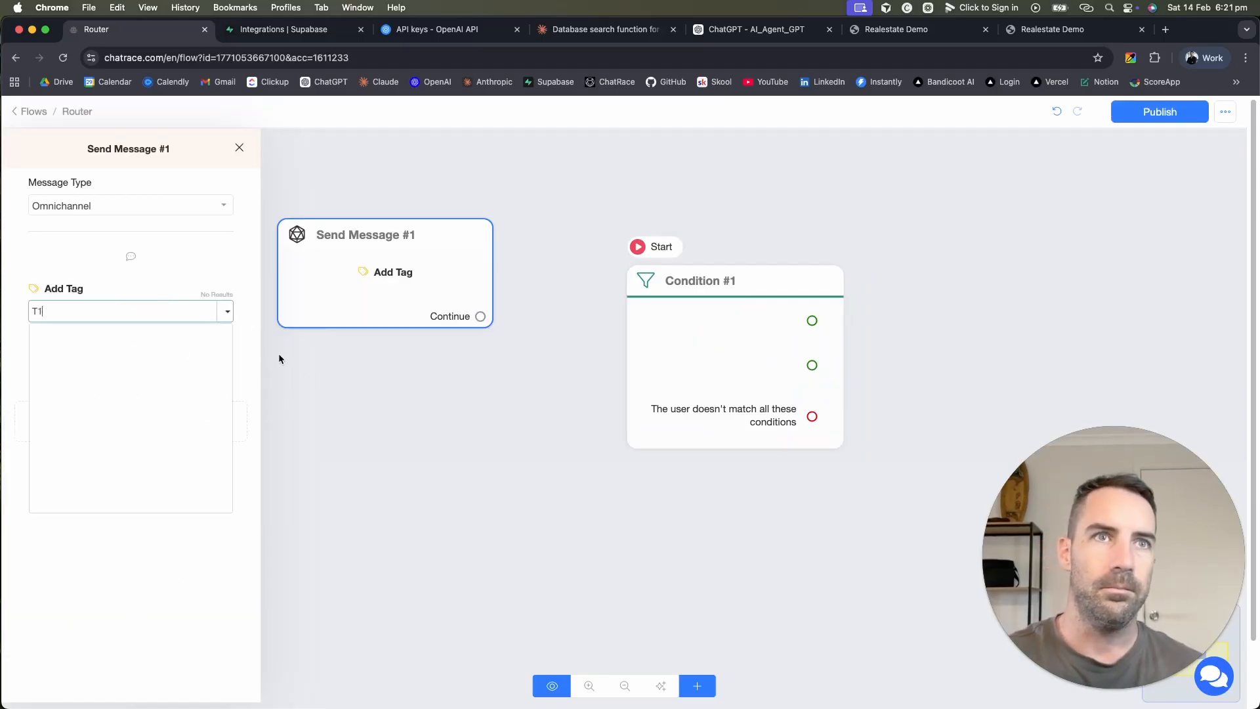
type("1")
key("Return")
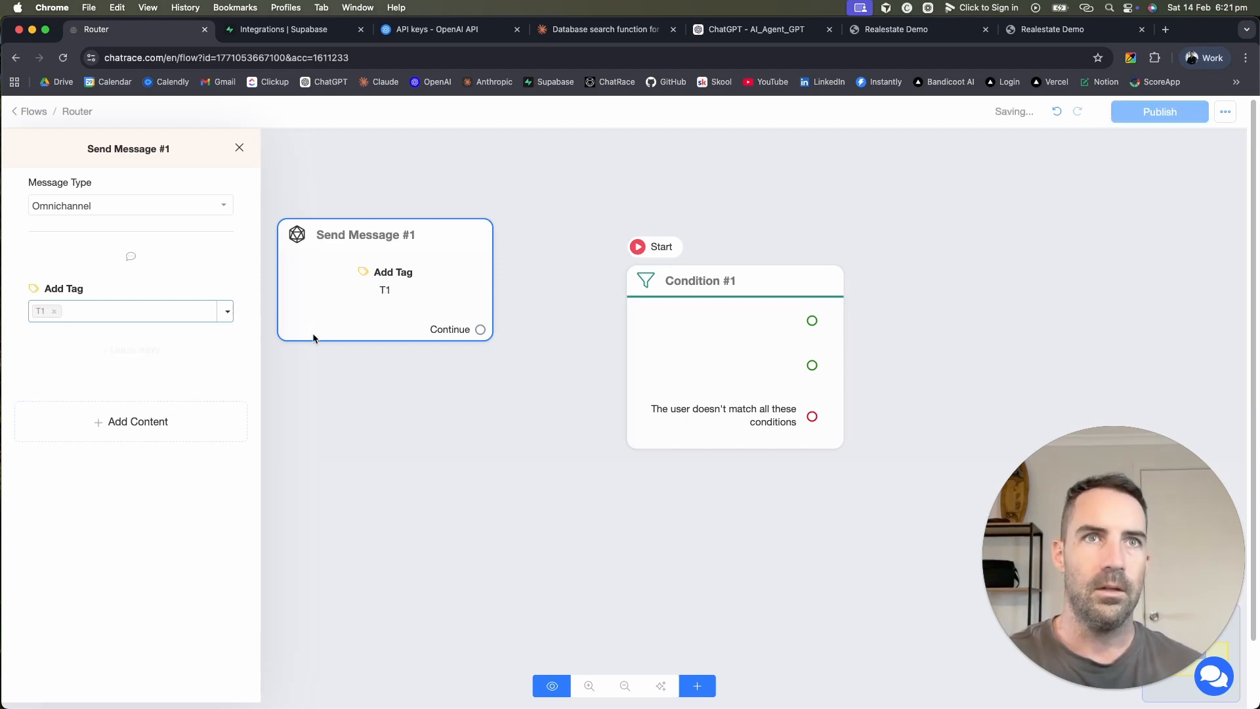
left_click(416, 364)
Step: Duplicate the T1 message step and change the copy's added tag to T2
left_click(430, 201)
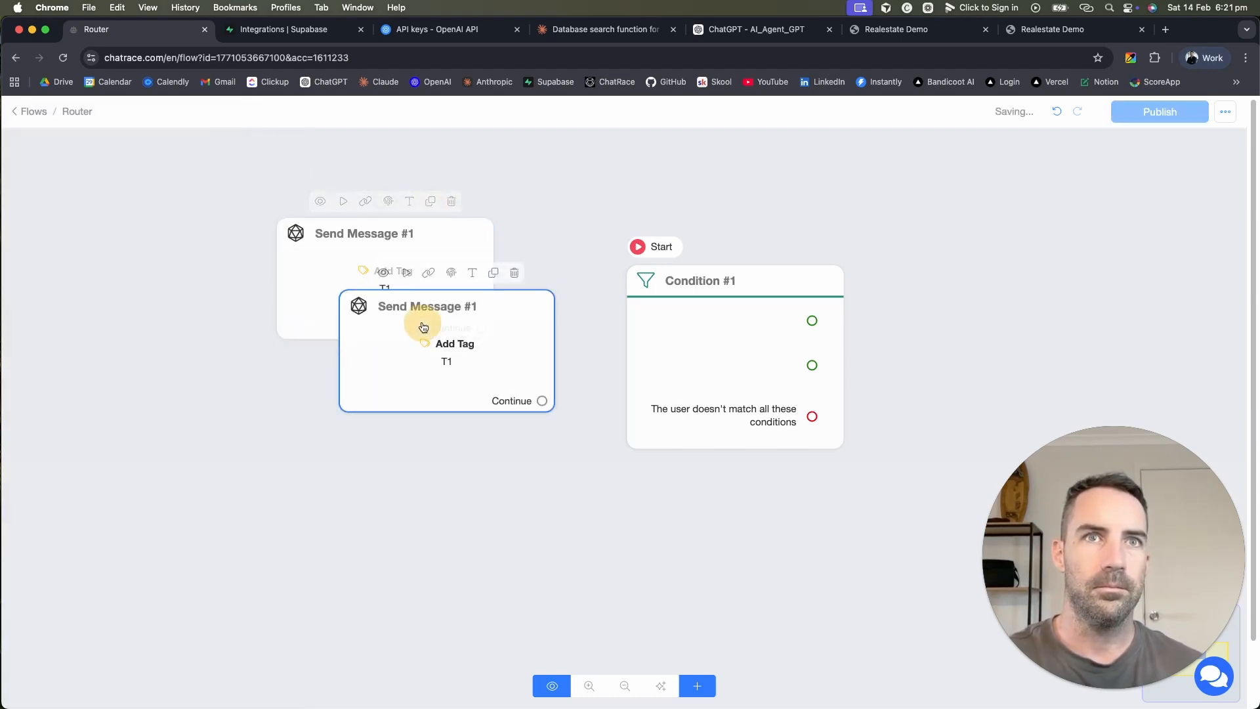
left_click_drag(423, 327, 352, 414)
left_click(360, 436)
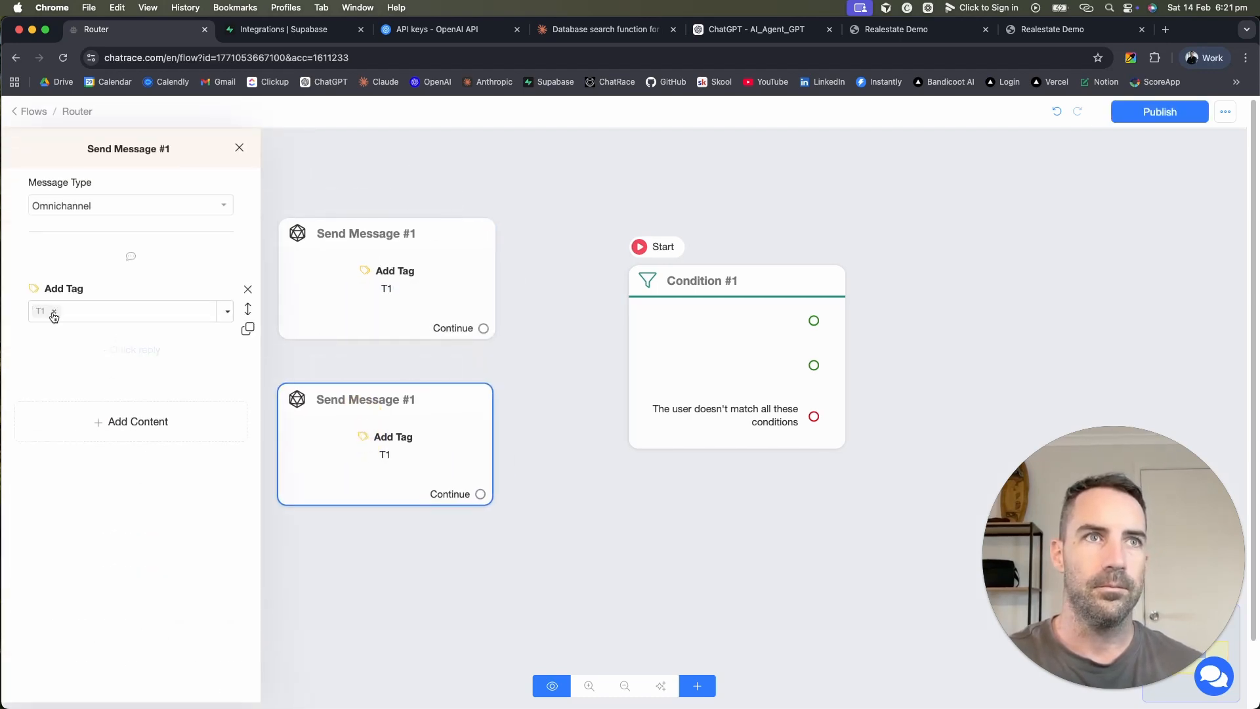
left_click(54, 312)
type("T")
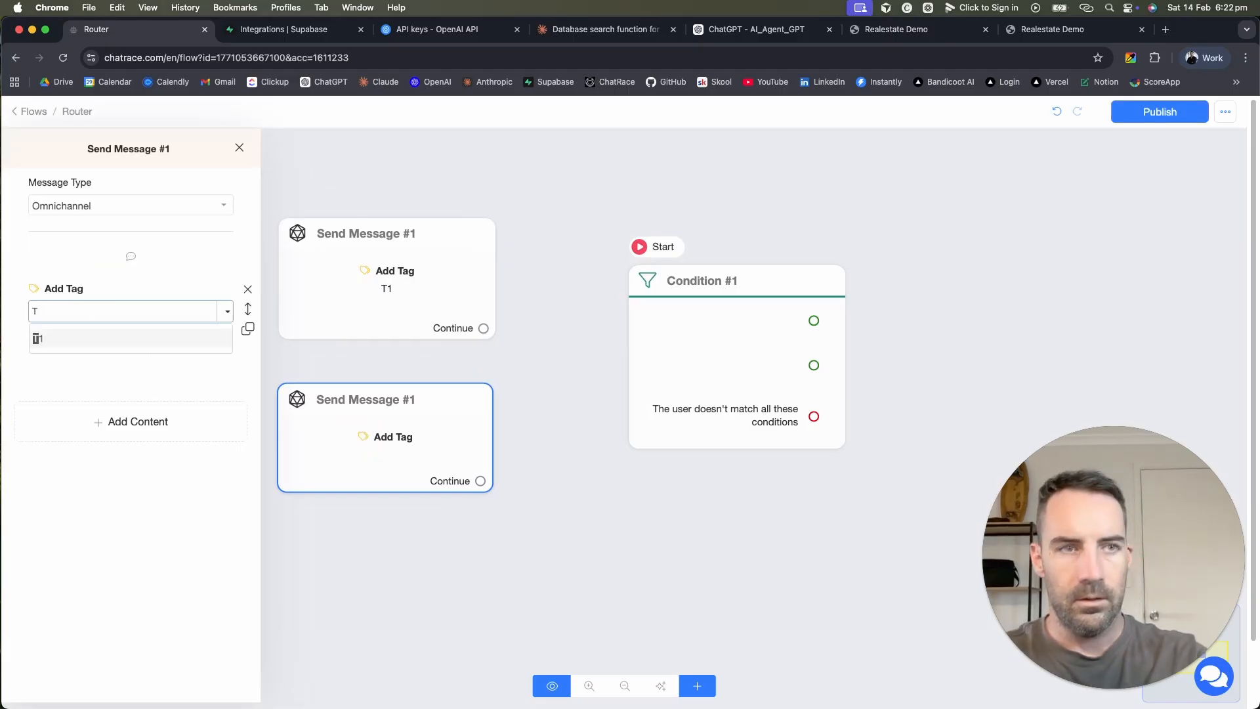
type("@")
type("2")
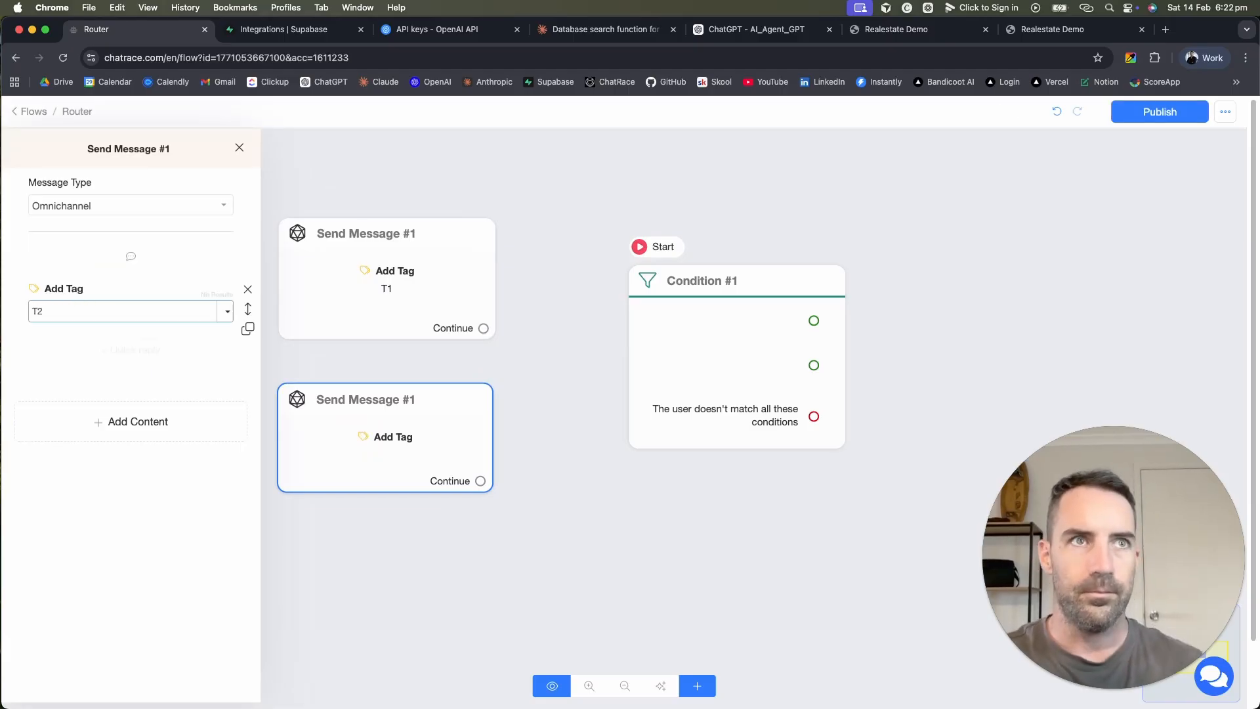
key("Return")
Step: Add a Remove Tag action for T1 to the T2 message step
left_click(404, 454)
left_click(396, 442)
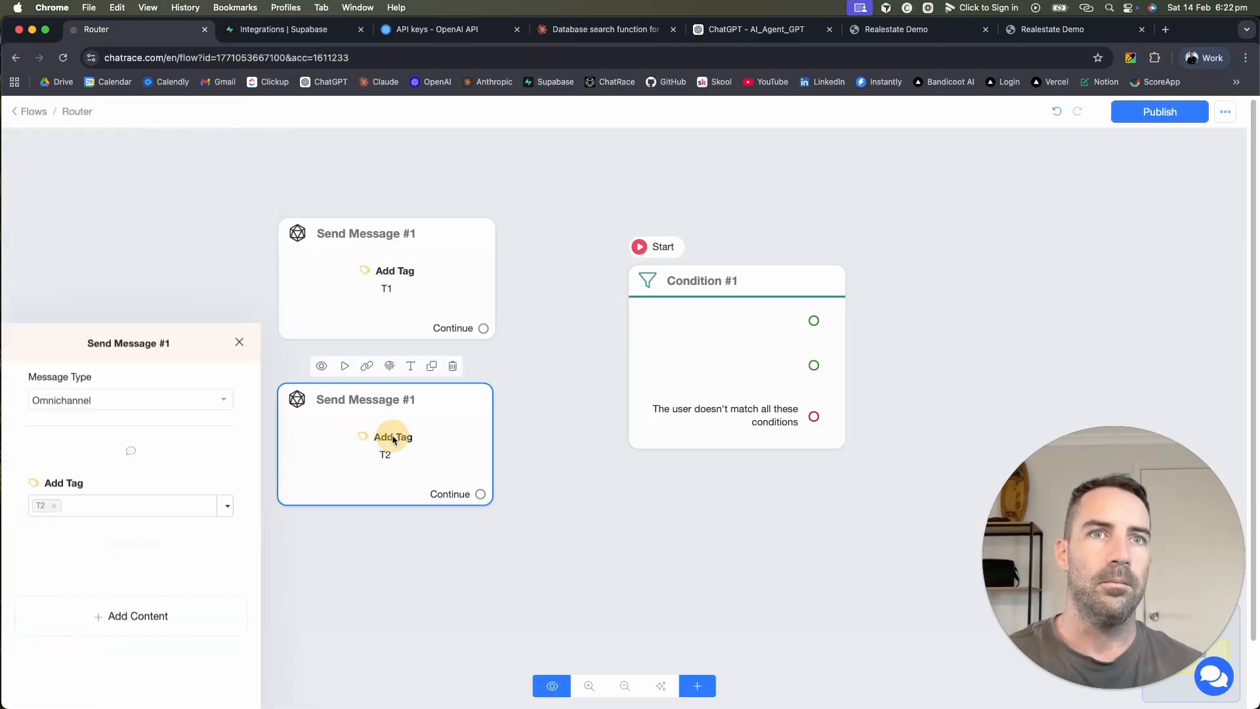
left_click(137, 422)
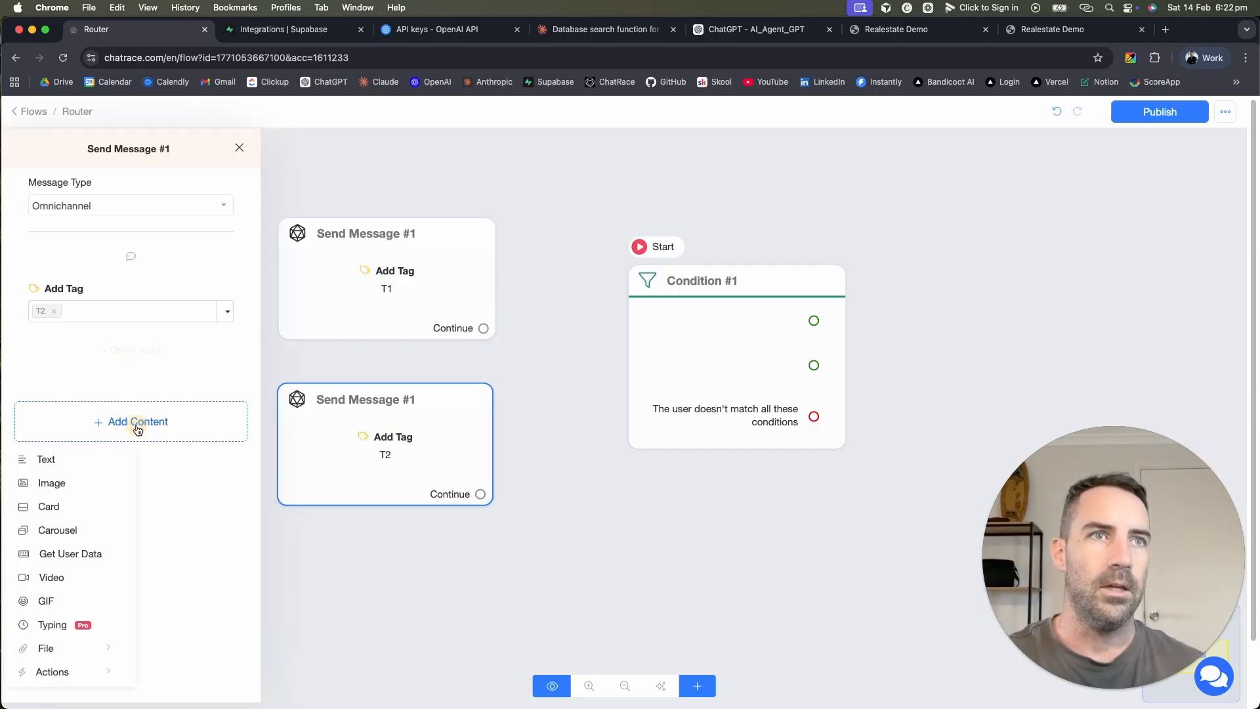
left_click(65, 674)
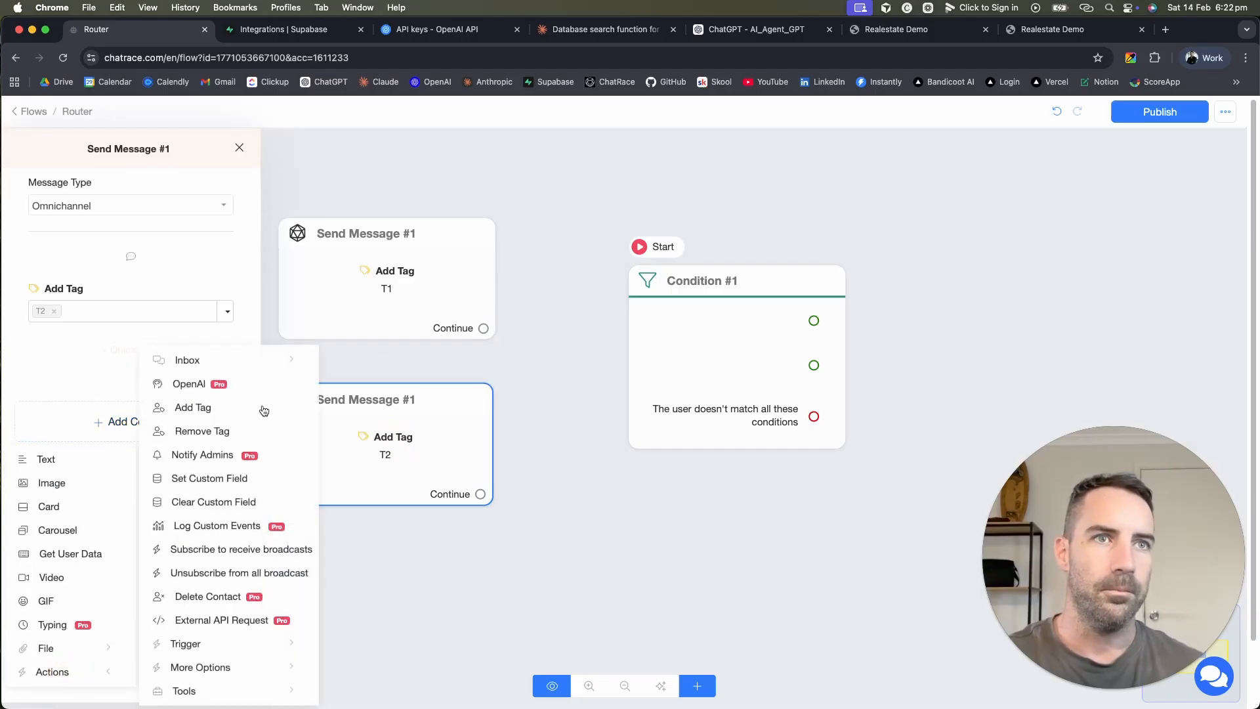
left_click(192, 430)
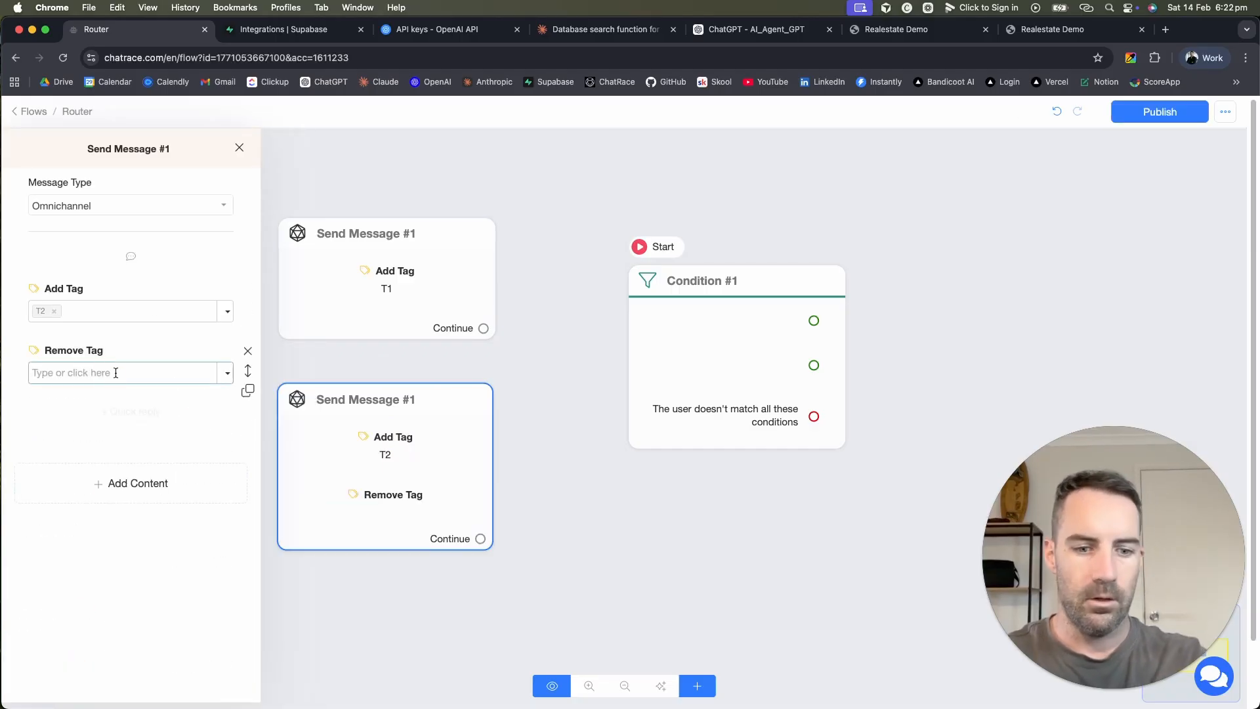
left_click(116, 373)
type("T1")
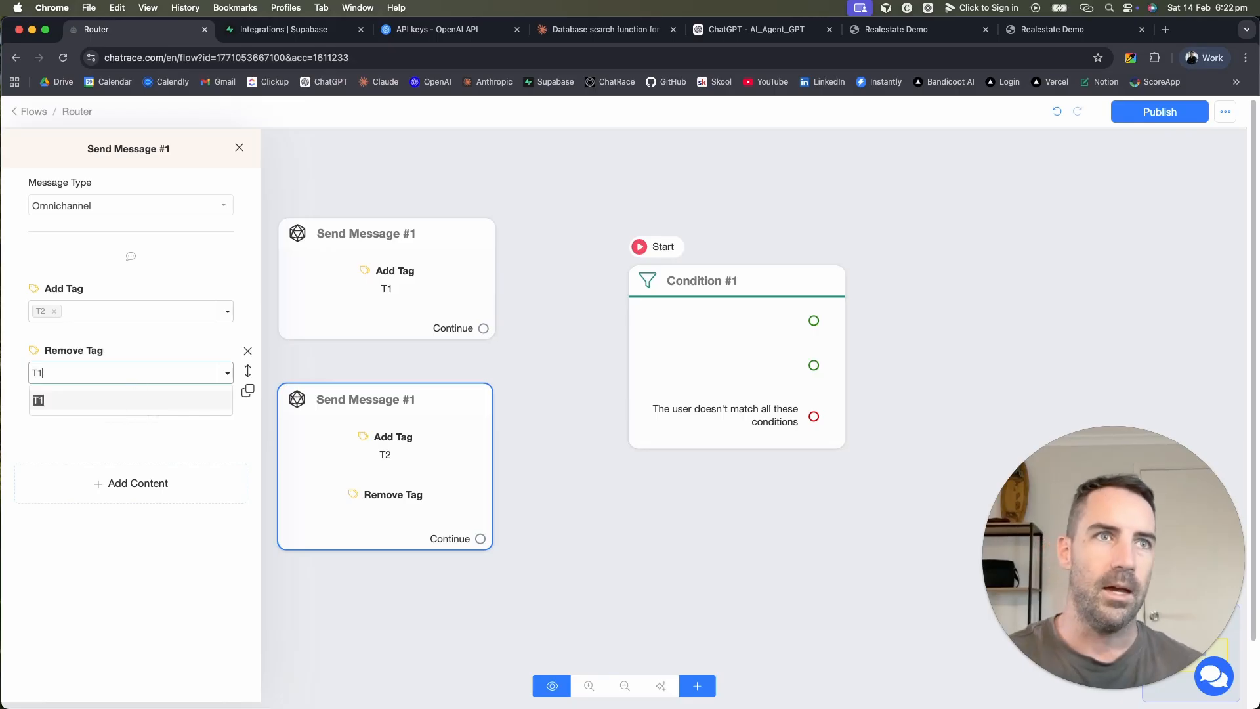
key("Return")
Step: Add a Remove Tag action for T2 to the T1 message step
left_click(408, 269)
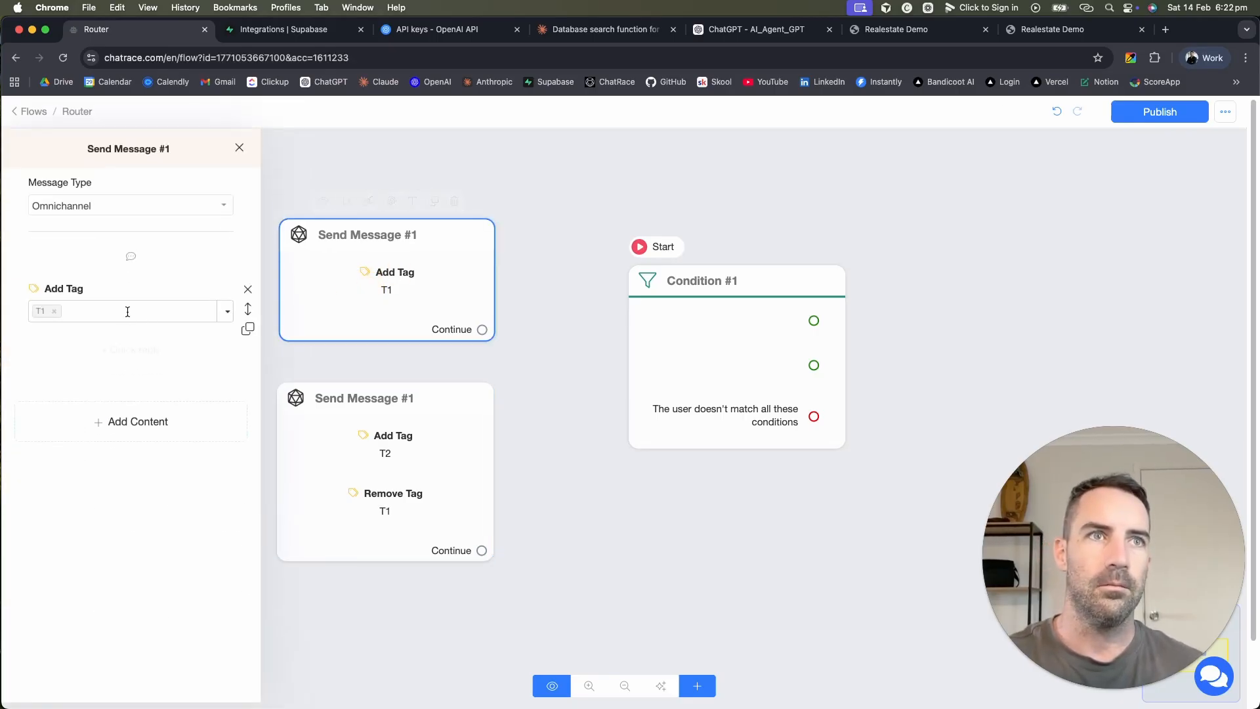
left_click(126, 310)
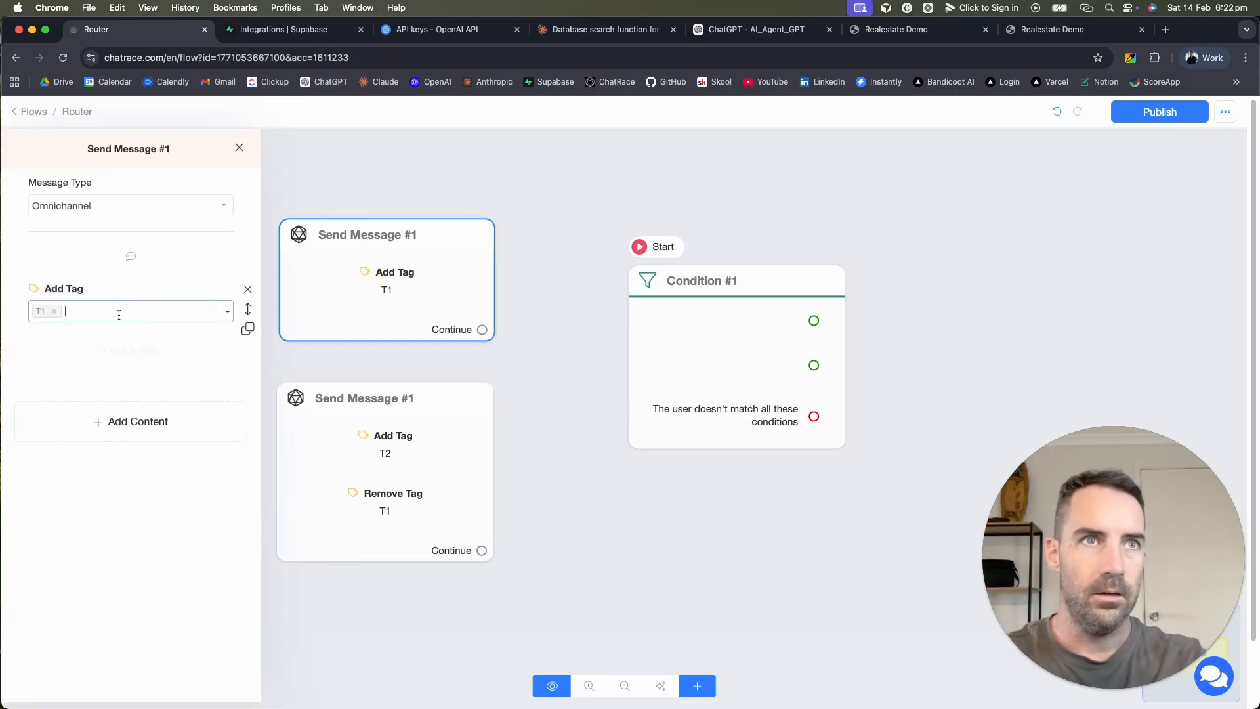
left_click(92, 421)
left_click(53, 671)
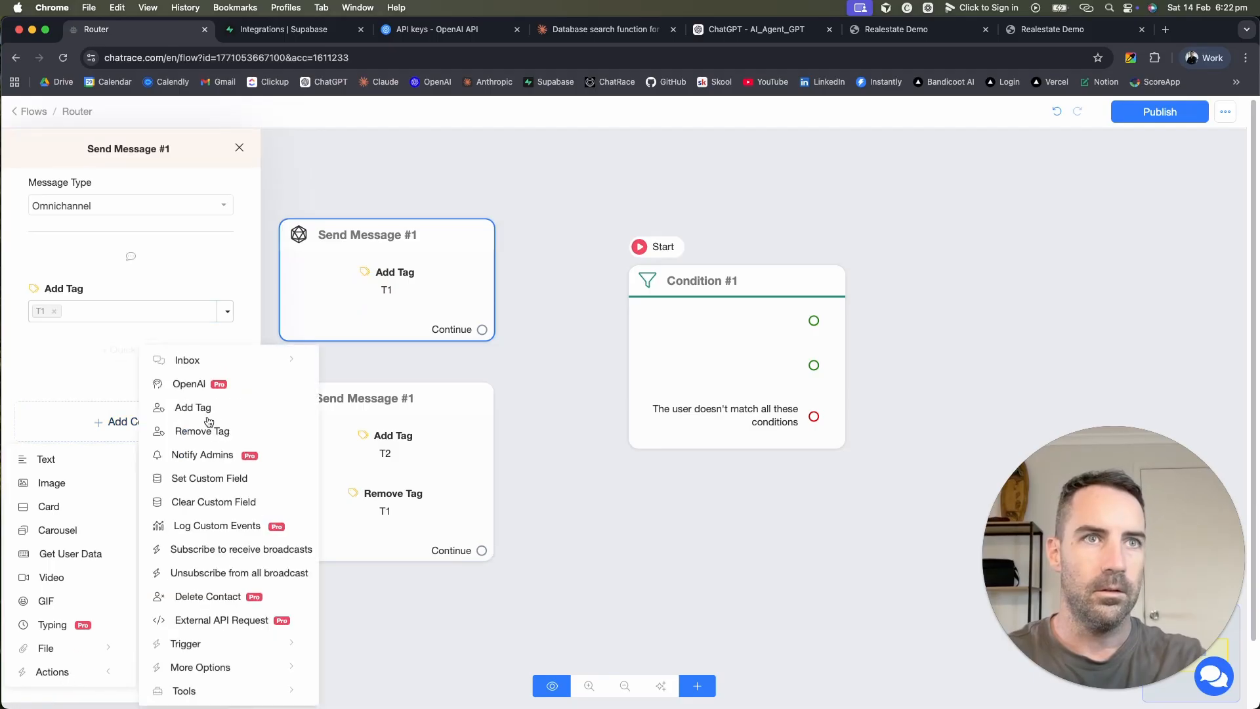
left_click(208, 429)
left_click(138, 373)
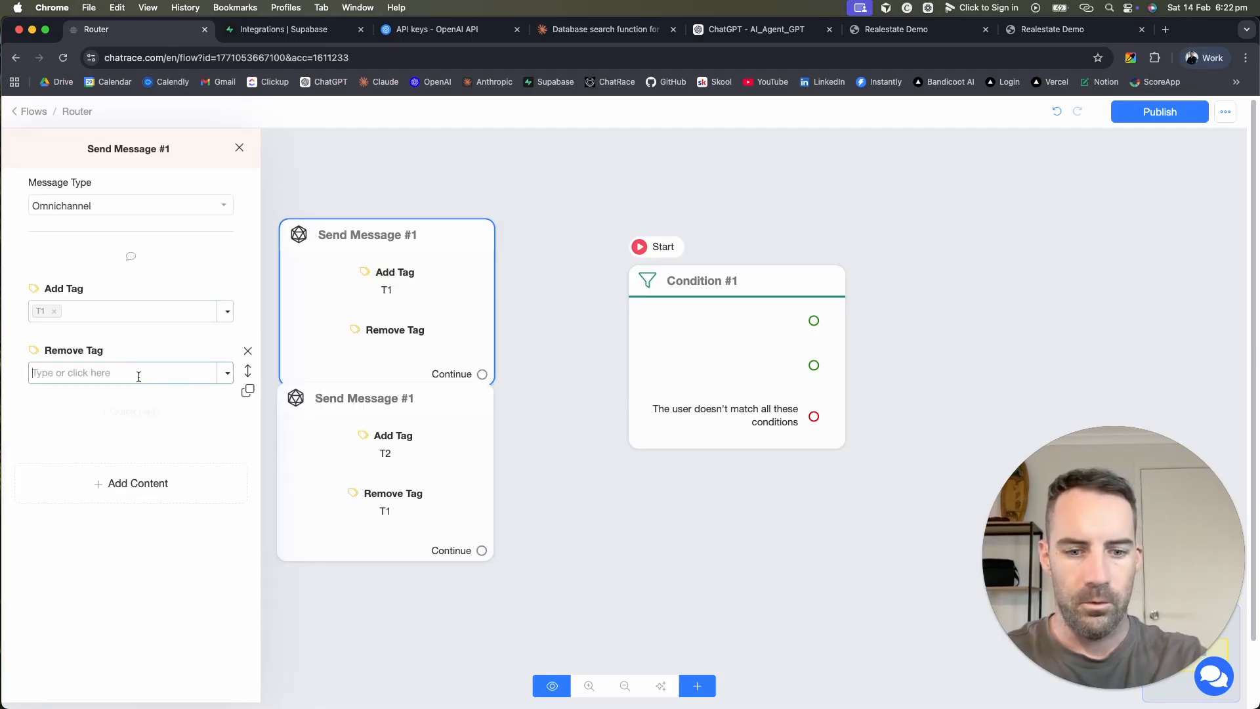
type("T2")
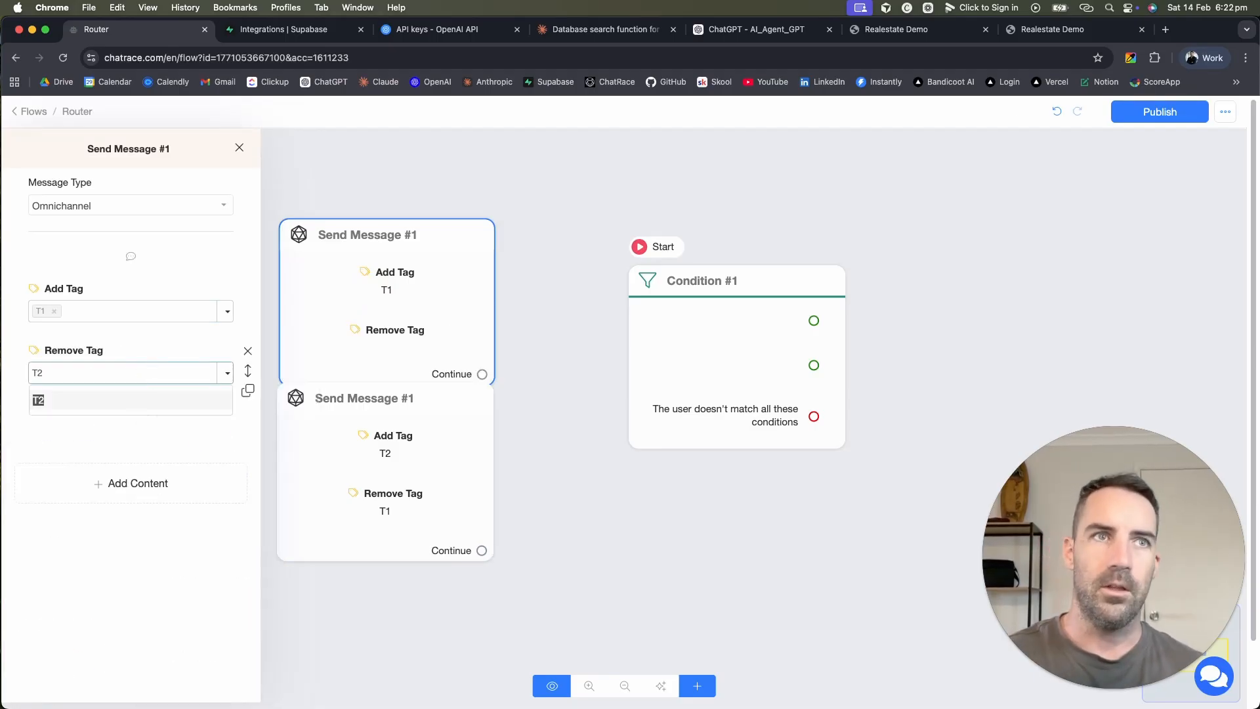
key("Return")
left_click(427, 309)
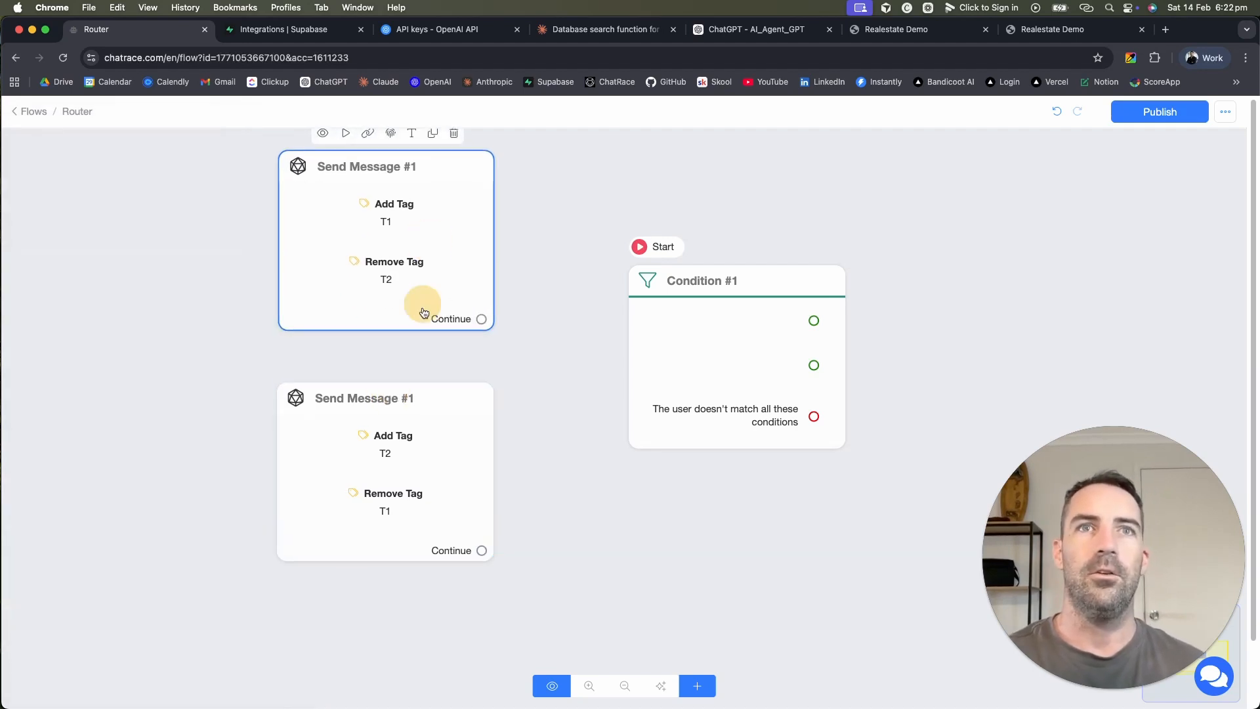
left_click_drag(422, 427, 409, 446)
left_click(748, 411)
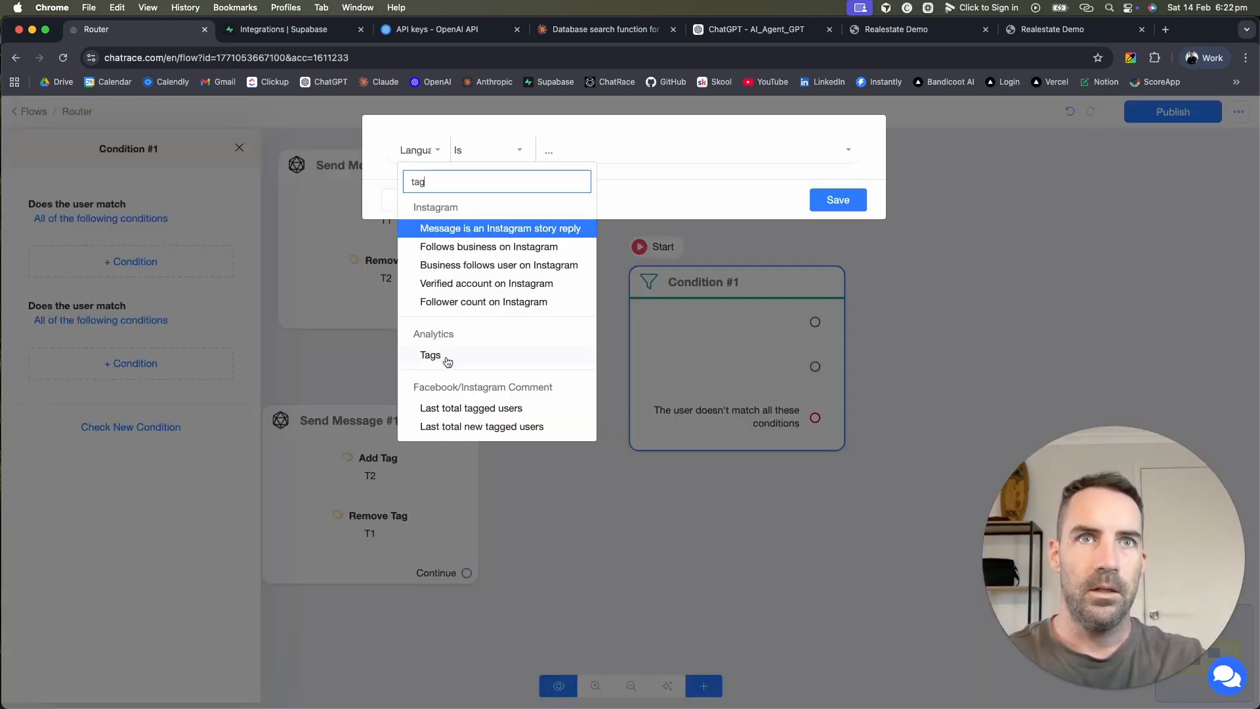
Step: Set Condition #1's first condition to Tags Is T1
left_click(441, 358)
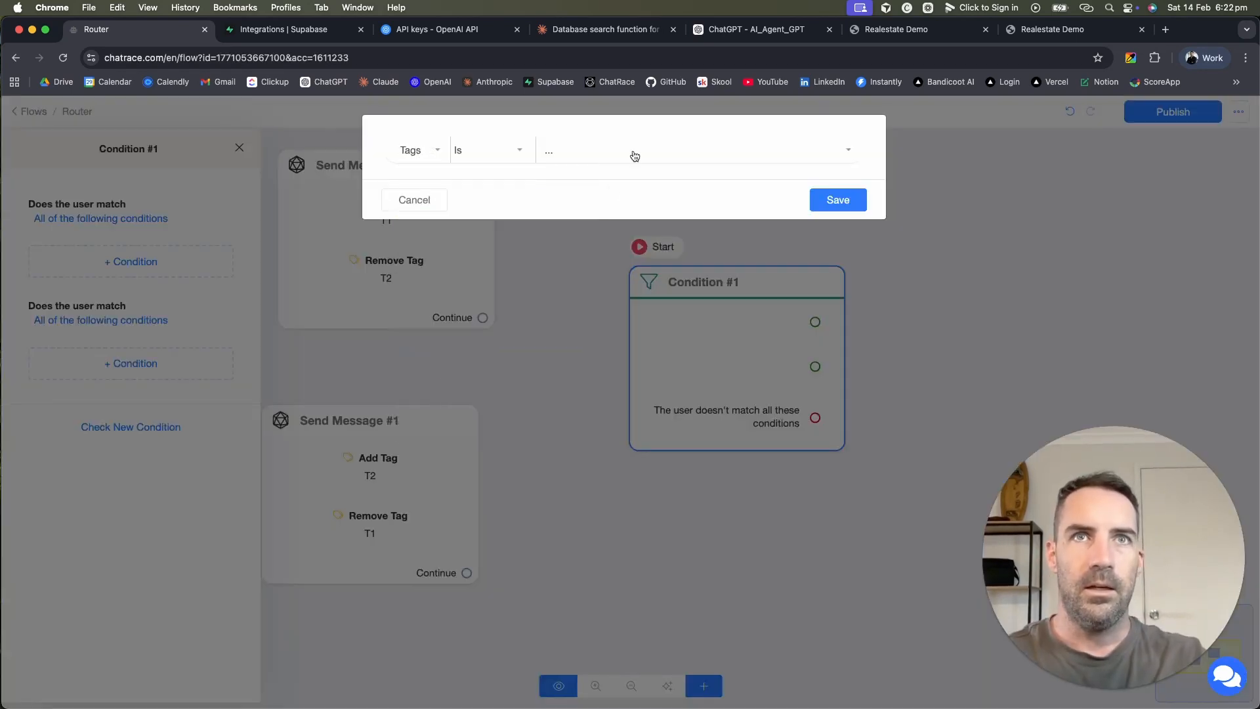
left_click(591, 156)
left_click(593, 245)
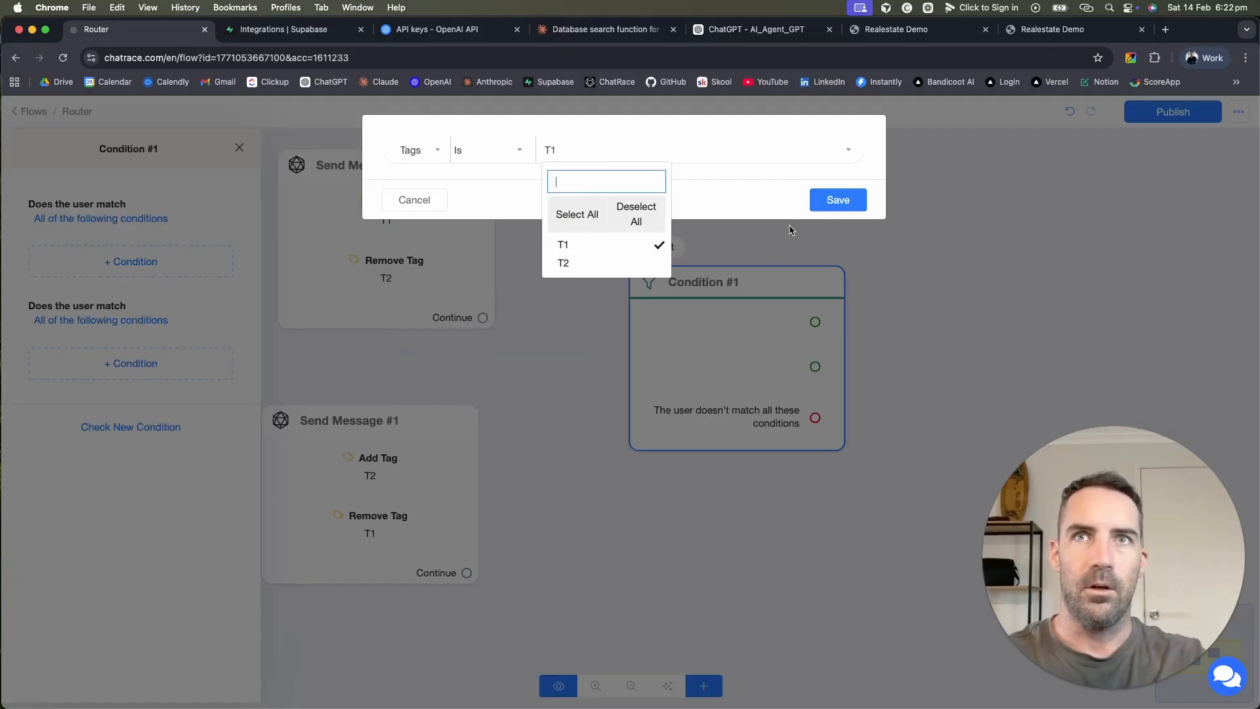
left_click(860, 202)
Step: Add a second condition, Tags Is T2
left_click(108, 386)
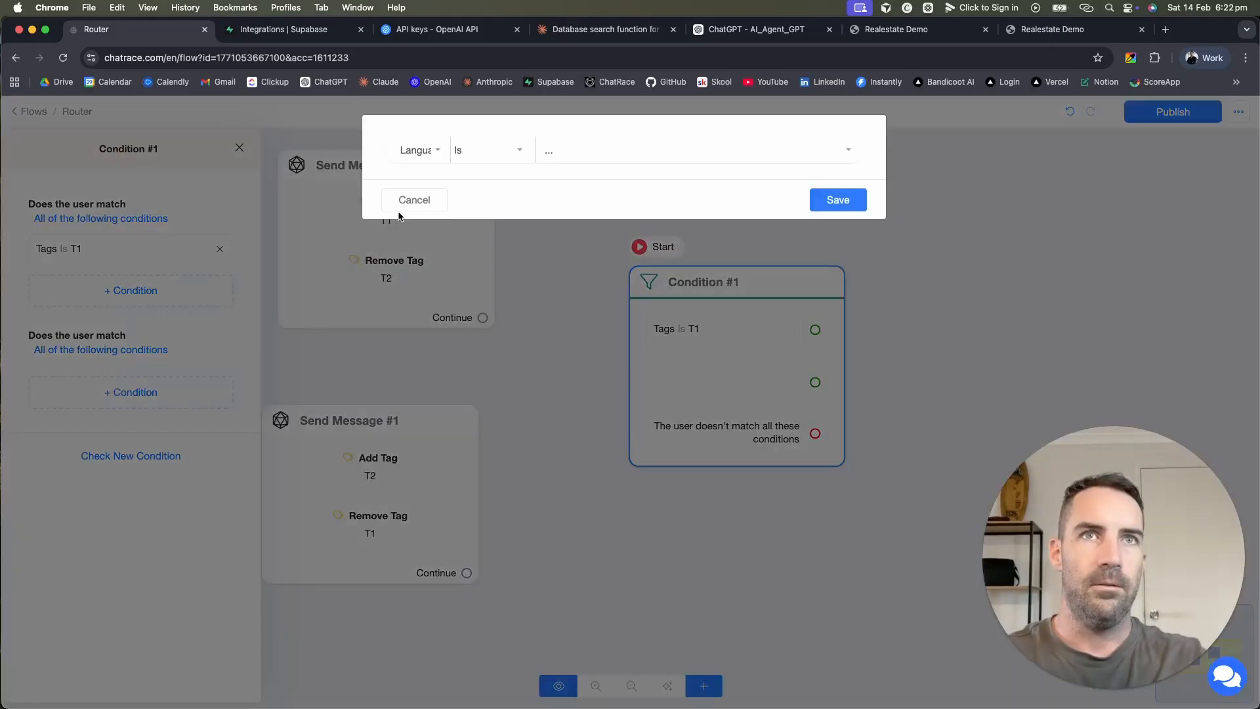
left_click(434, 153)
type("tag")
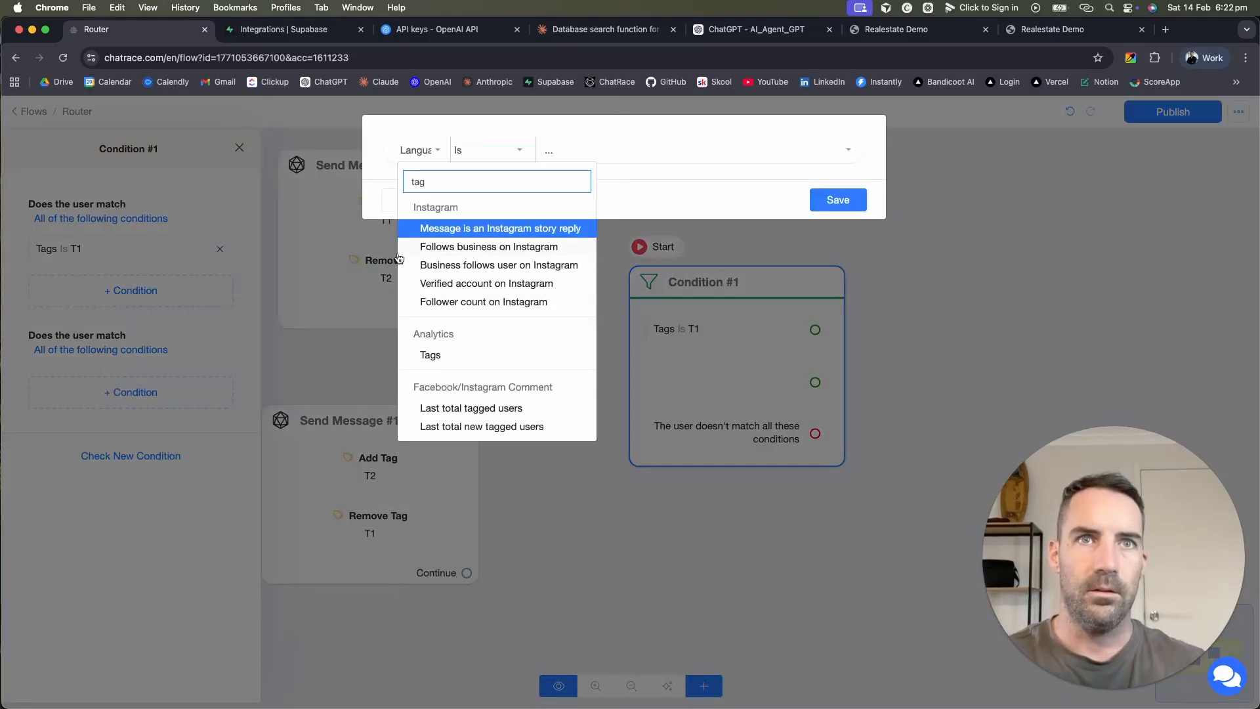
left_click(433, 356)
left_click(558, 156)
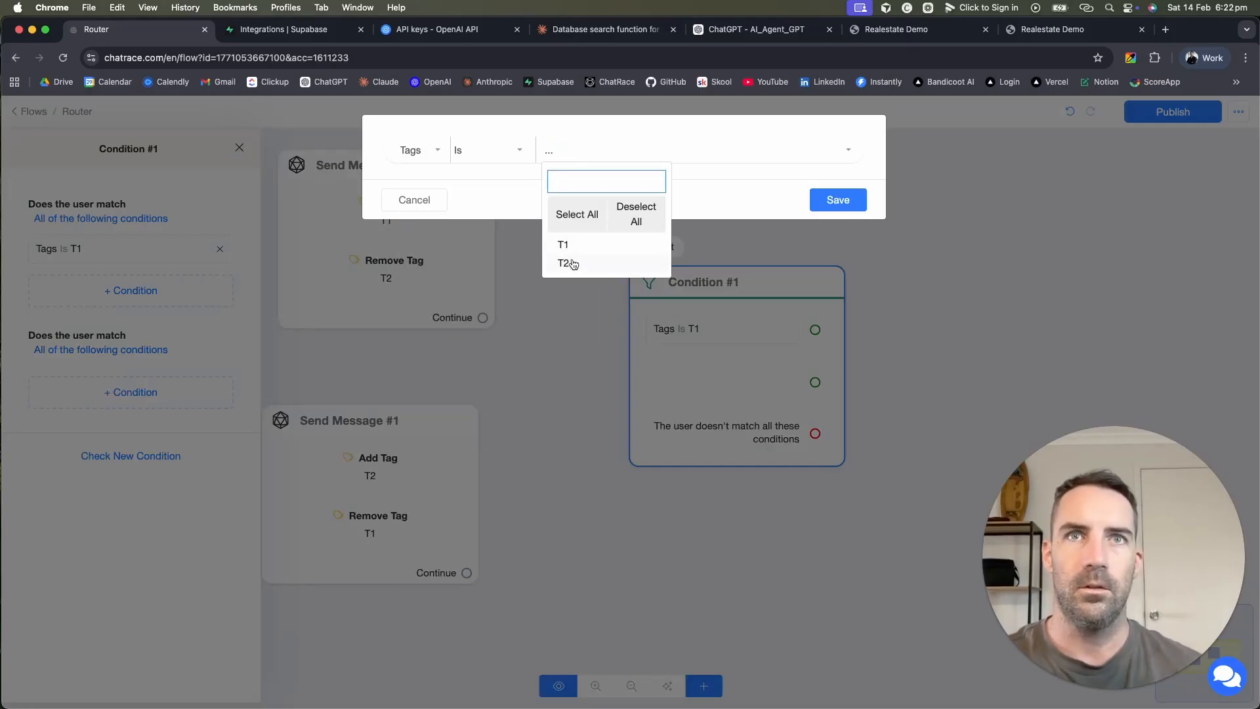
left_click(574, 262)
left_click(831, 195)
left_click(886, 319)
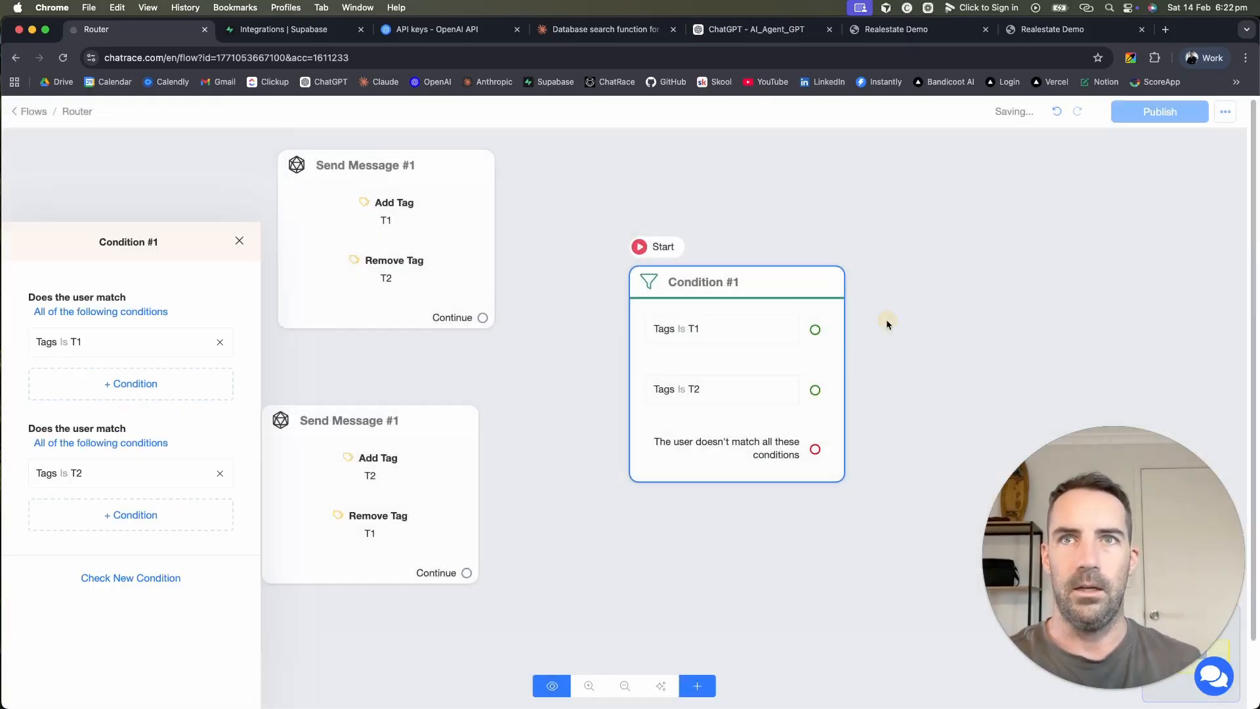
Step: Connect the T1 branch to a Start Flow node that starts Main Agent
left_click_drag(893, 462, 556, 514)
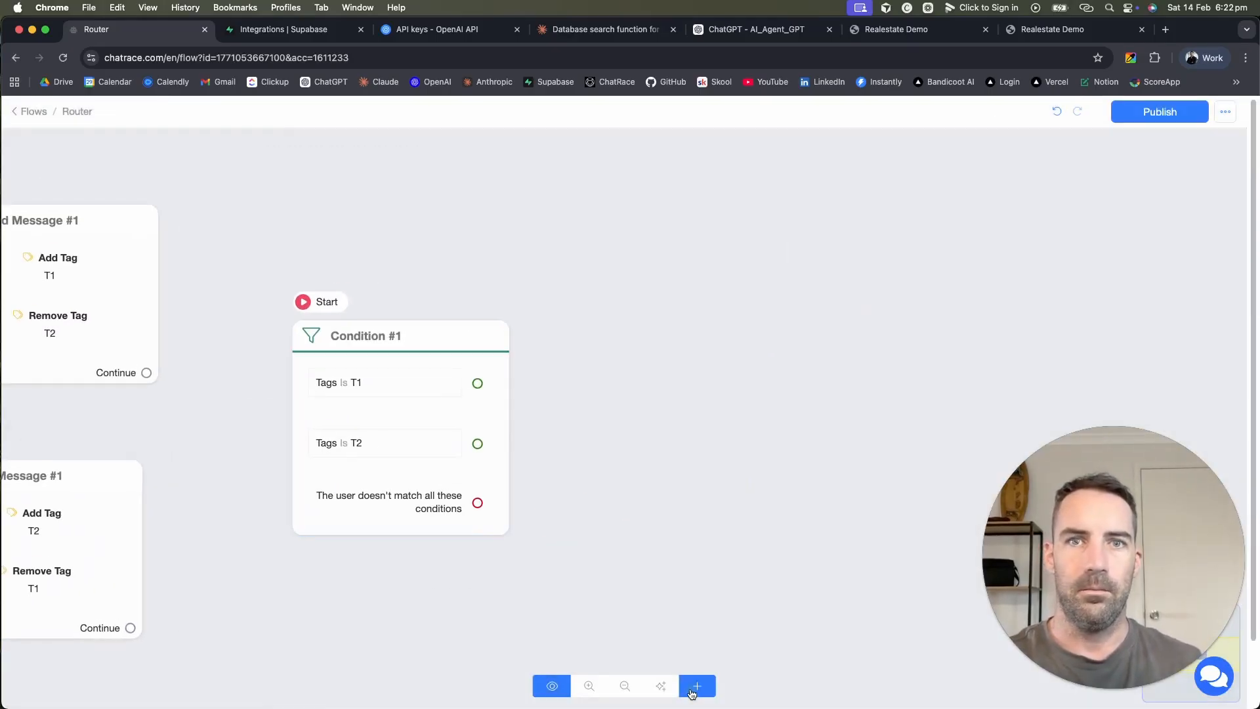
left_click(697, 686)
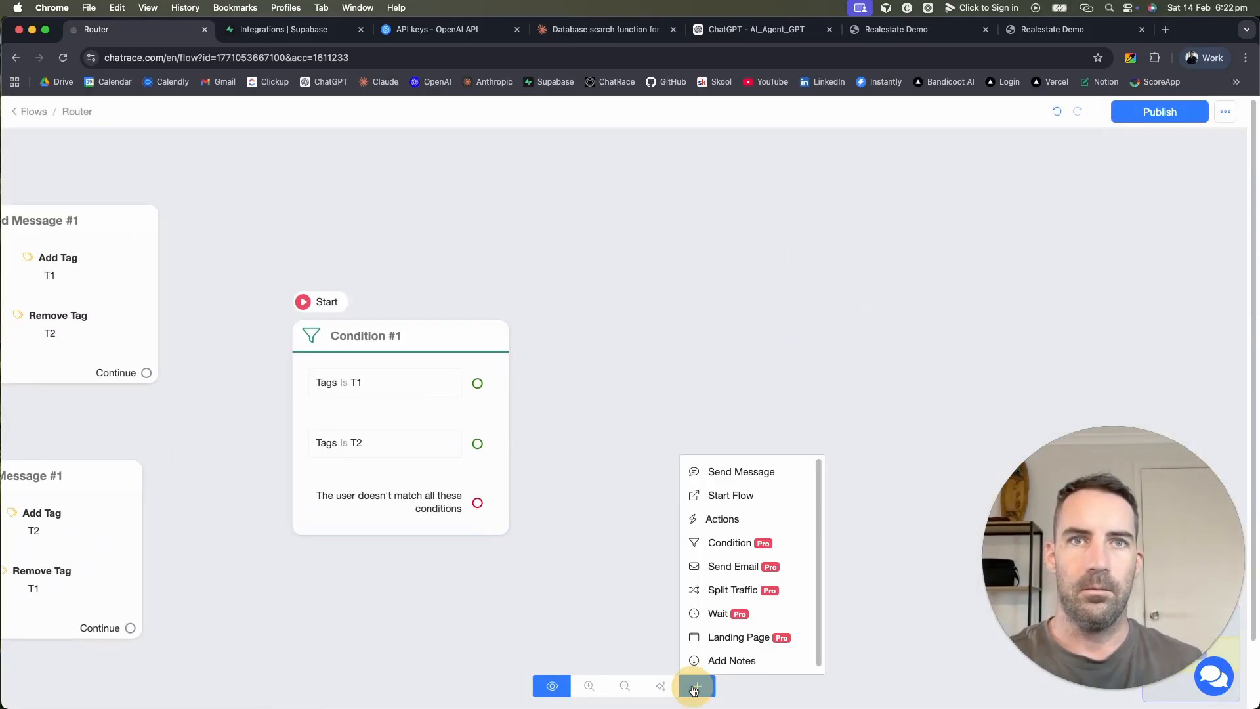
left_click(766, 495)
left_click_drag(847, 486, 690, 273)
left_click(478, 385)
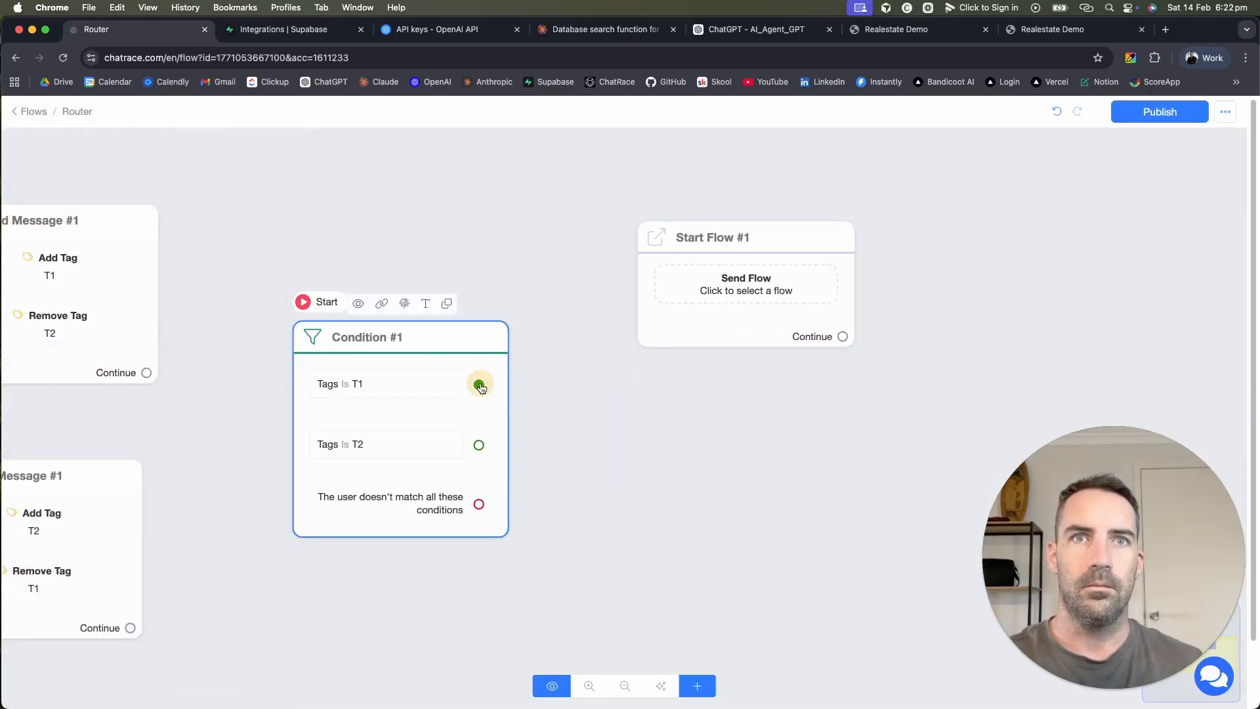
left_click_drag(479, 383, 666, 304)
left_click(664, 286)
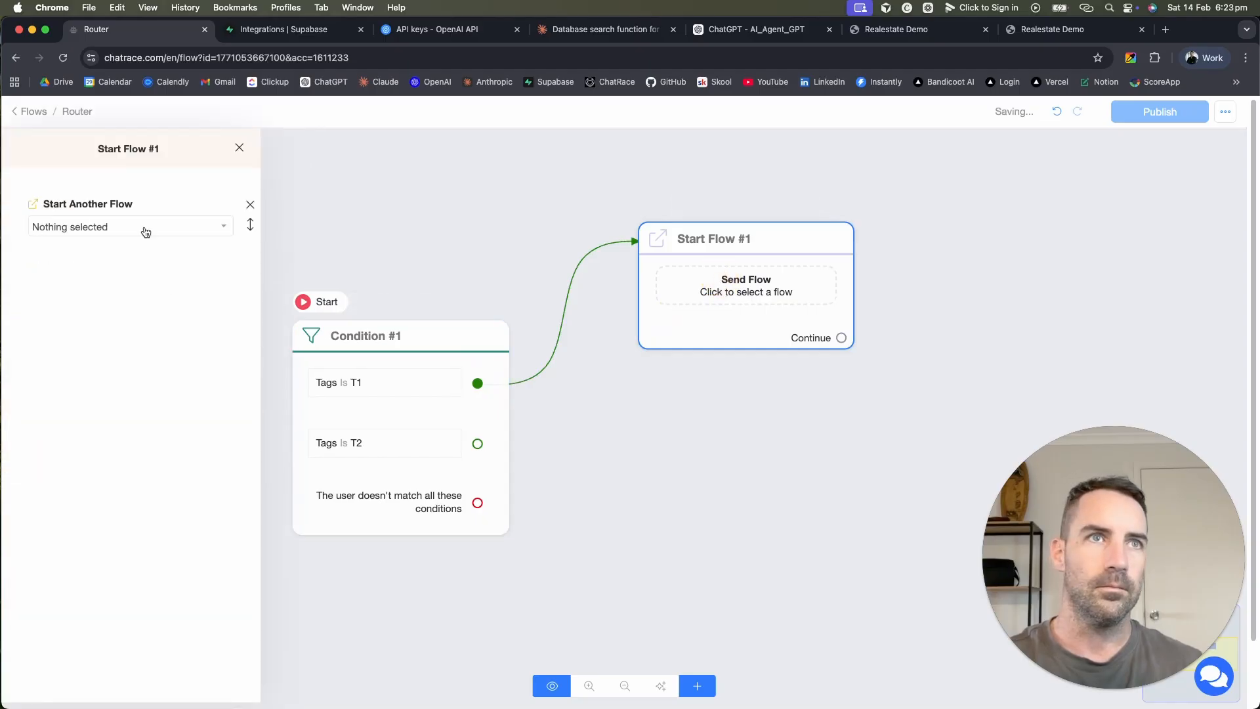
left_click(145, 230)
left_click(113, 336)
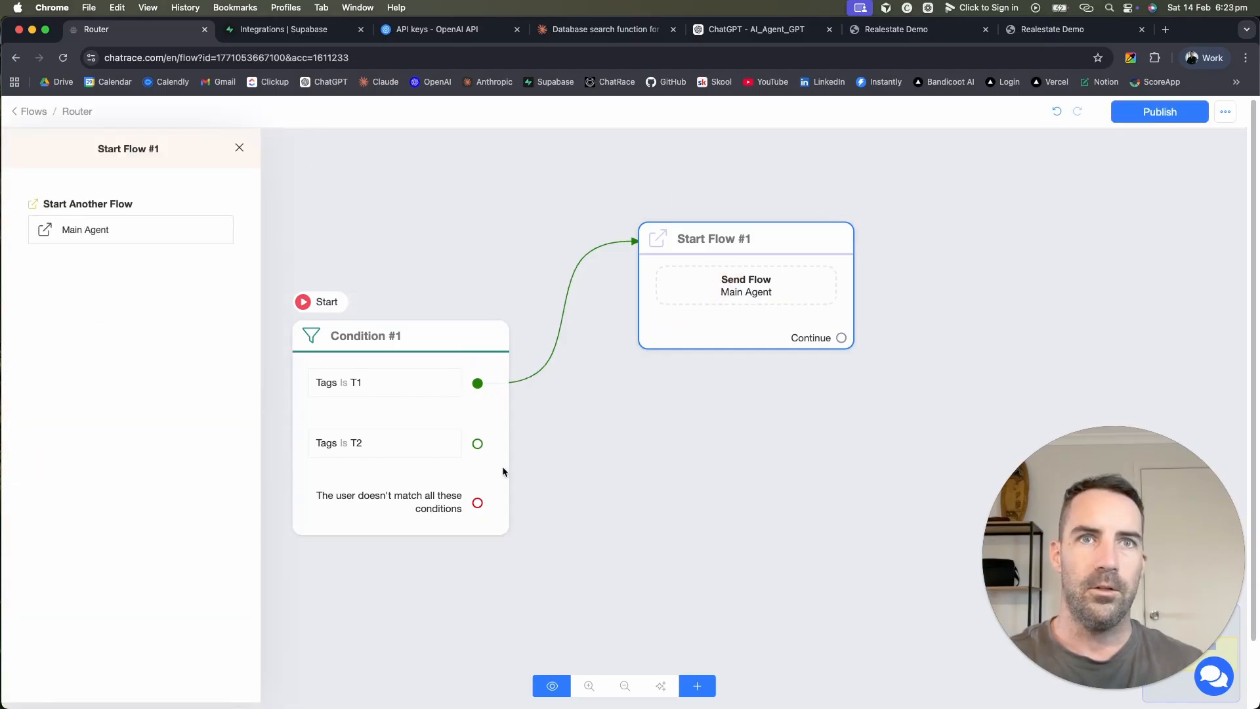
Step: Remove the accidental Send Message #2 and extra Condition nodes
left_click_drag(478, 443, 516, 466)
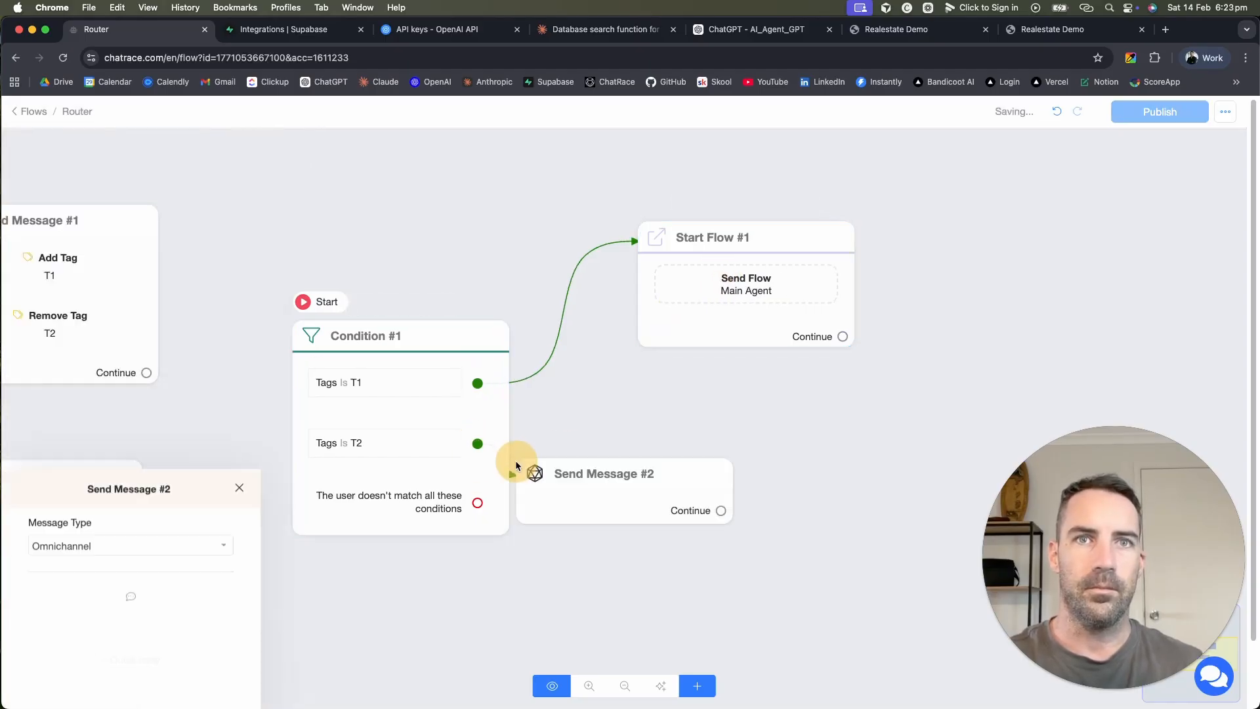
left_click(740, 471)
left_click(690, 438)
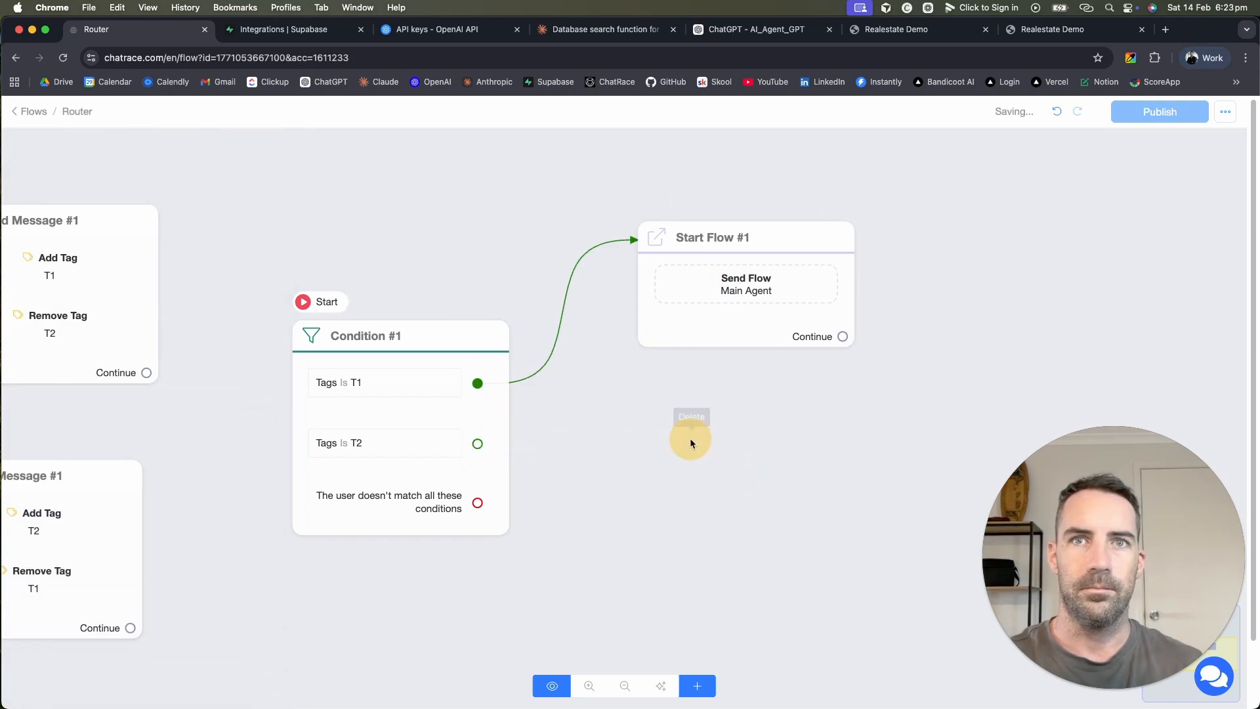
left_click(700, 686)
left_click(747, 542)
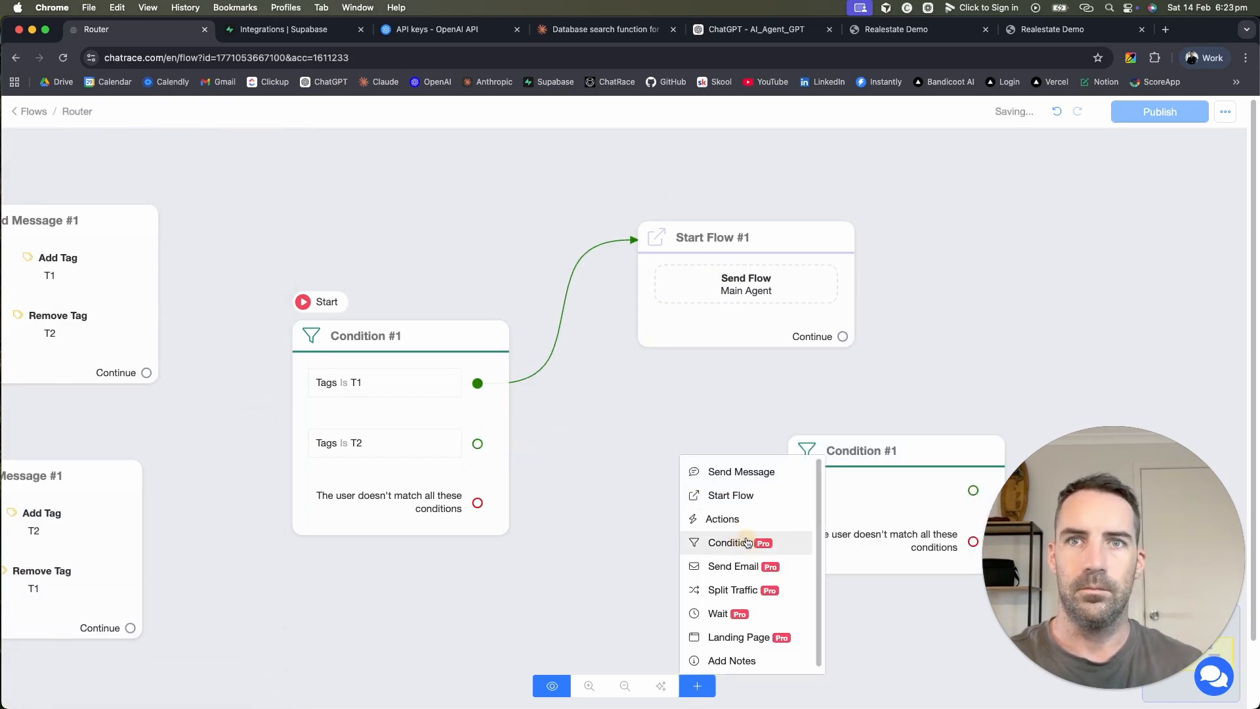
left_click(957, 421)
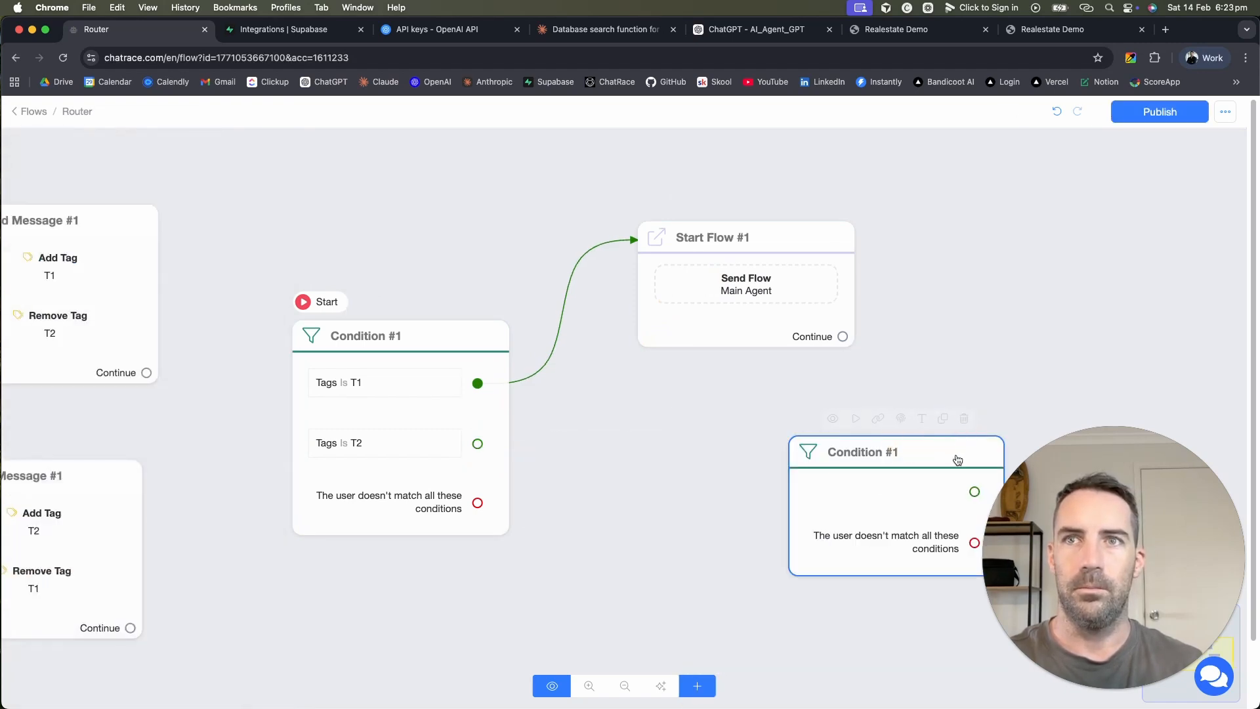
left_click(965, 416)
Step: Connect the T2 branch to a second Start Flow node that starts Product Search
left_click(699, 686)
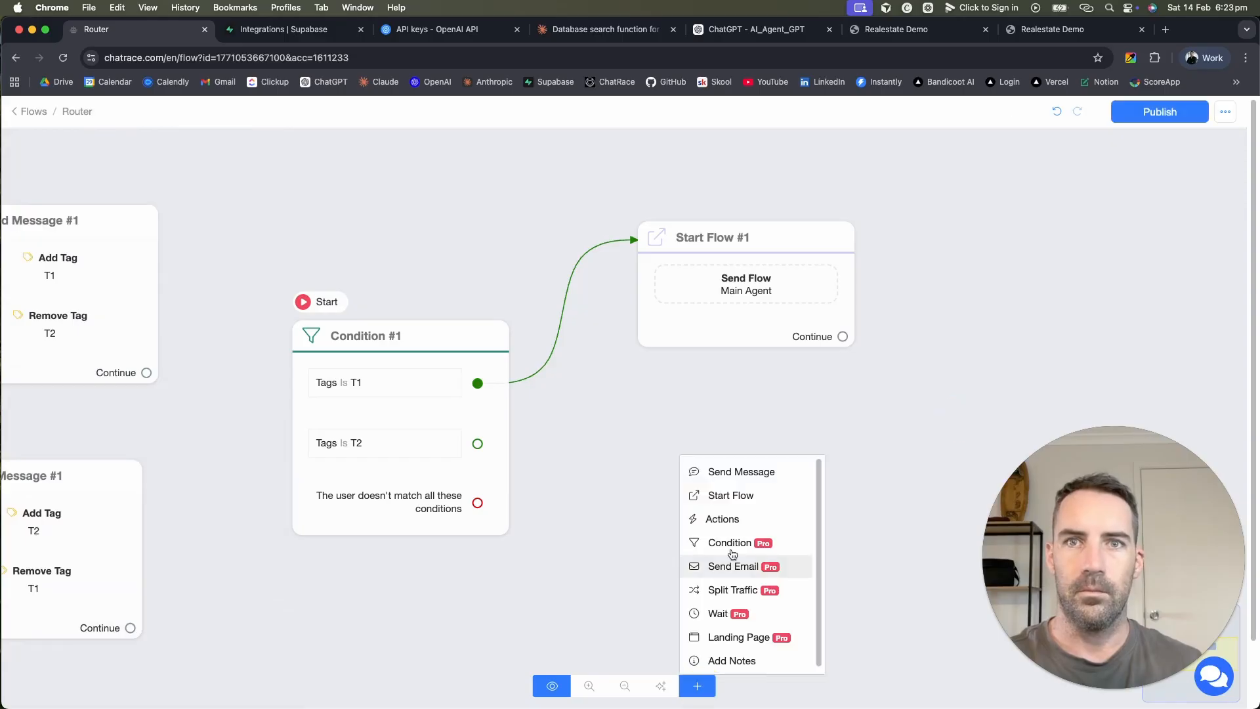
left_click(747, 496)
left_click_drag(849, 502, 709, 514)
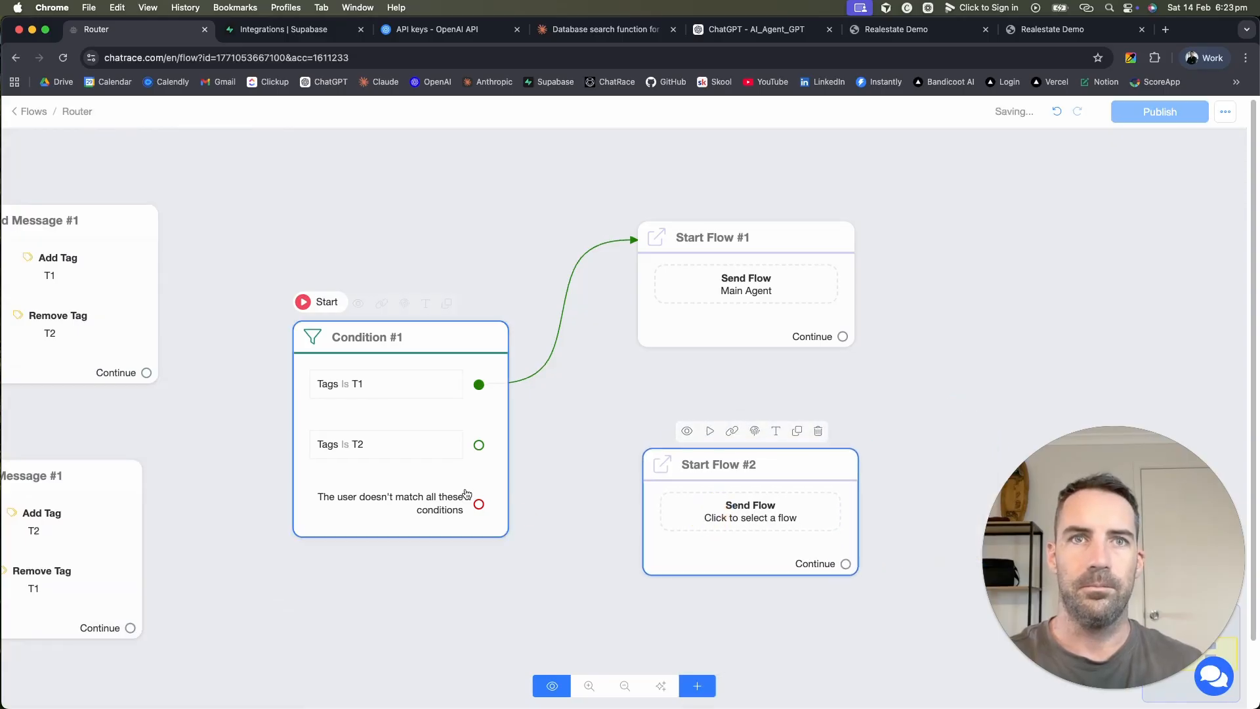
left_click_drag(479, 446, 689, 483)
left_click(728, 492)
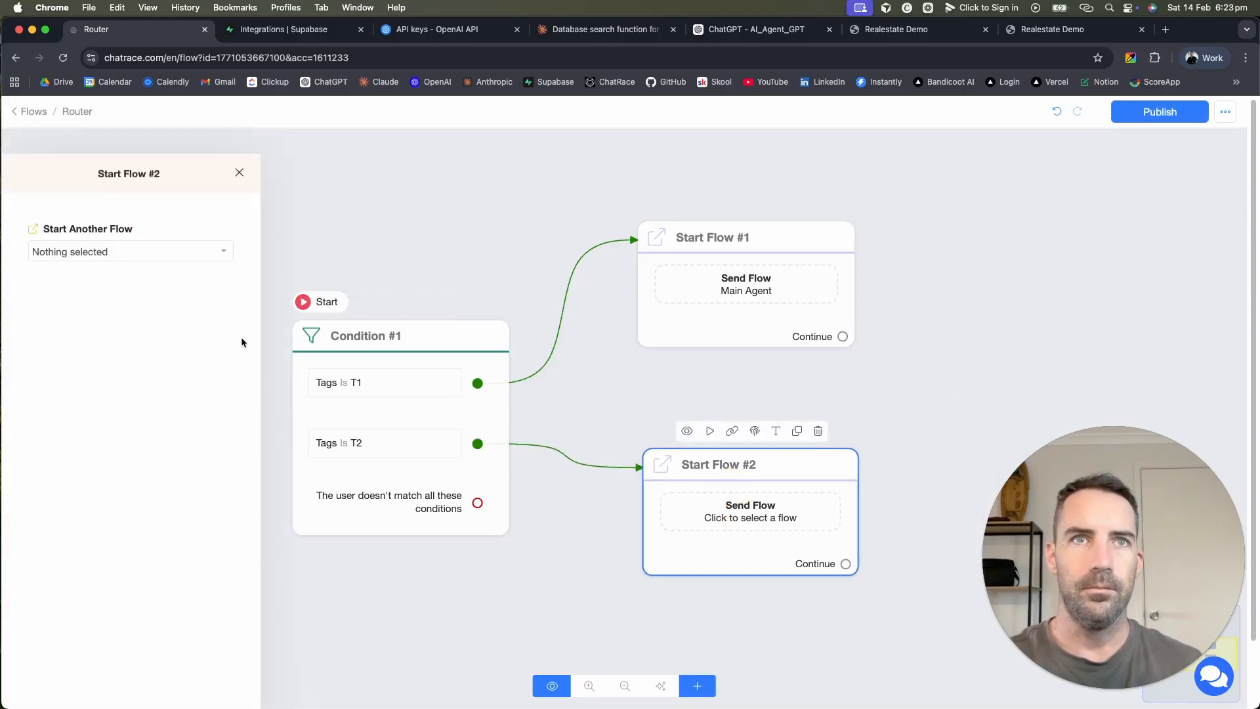
left_click(154, 227)
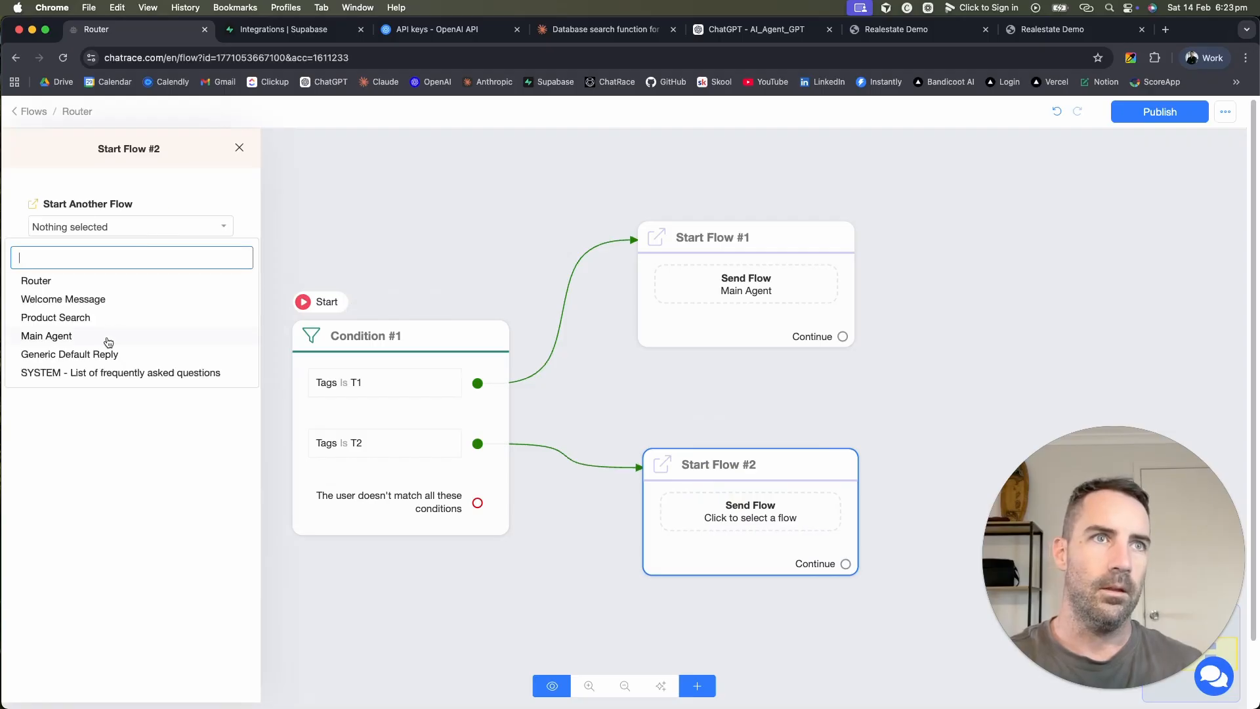
left_click(56, 318)
left_click(765, 396)
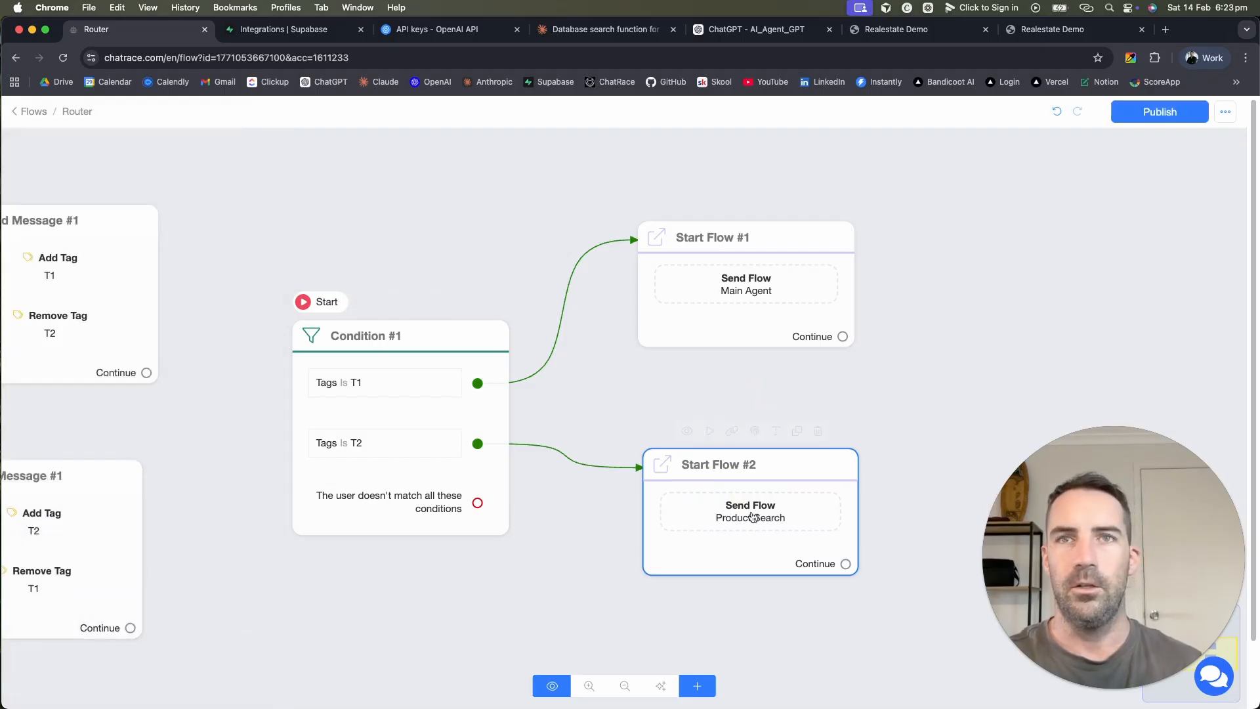
left_click_drag(748, 523, 740, 570)
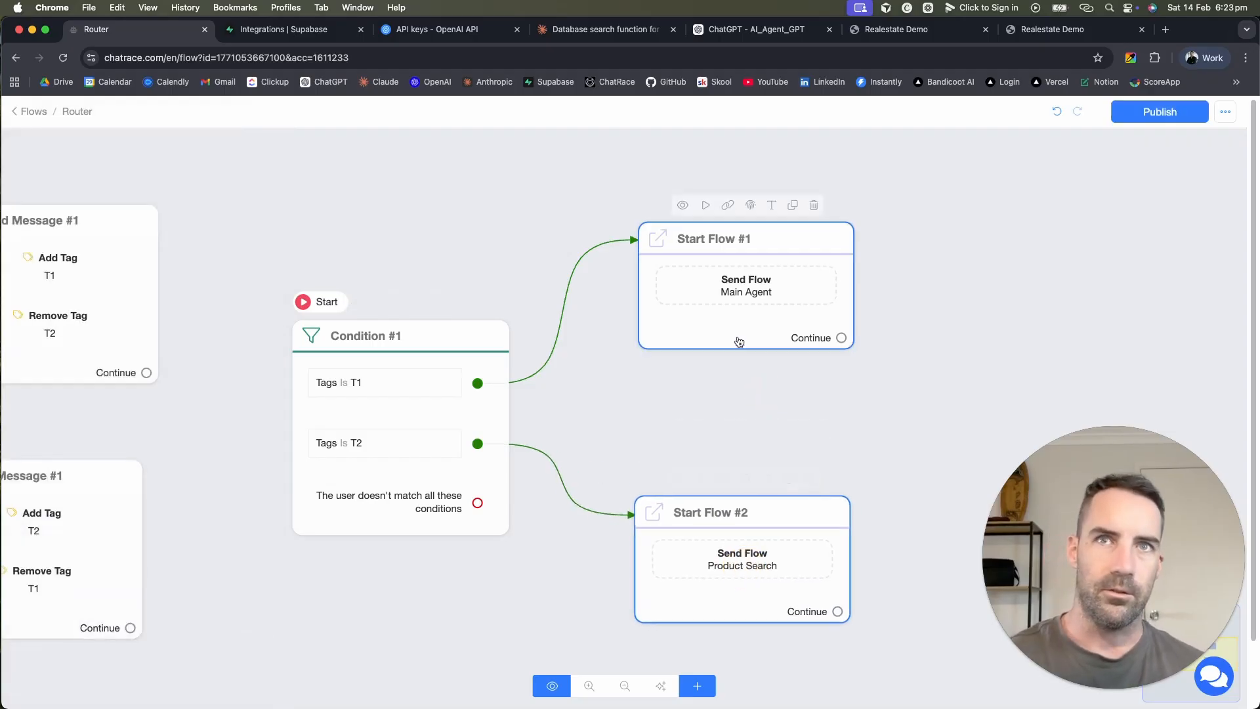
left_click_drag(742, 318, 758, 355)
left_click_drag(740, 442, 781, 441)
scroll(897, 435, "down", 5)
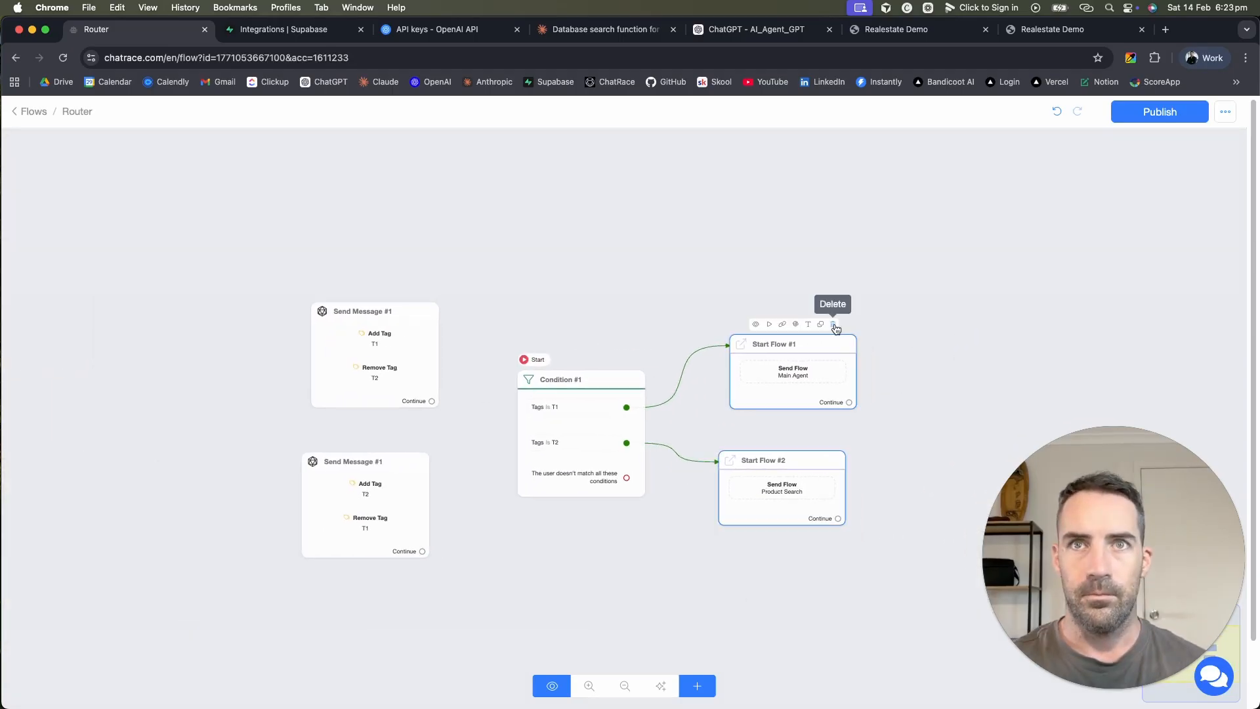
Step: Replace Start Flow #1 with a message node on the T1 branch holding an OpenAI generate-text action
left_click(832, 325)
left_click_drag(774, 519, 764, 574)
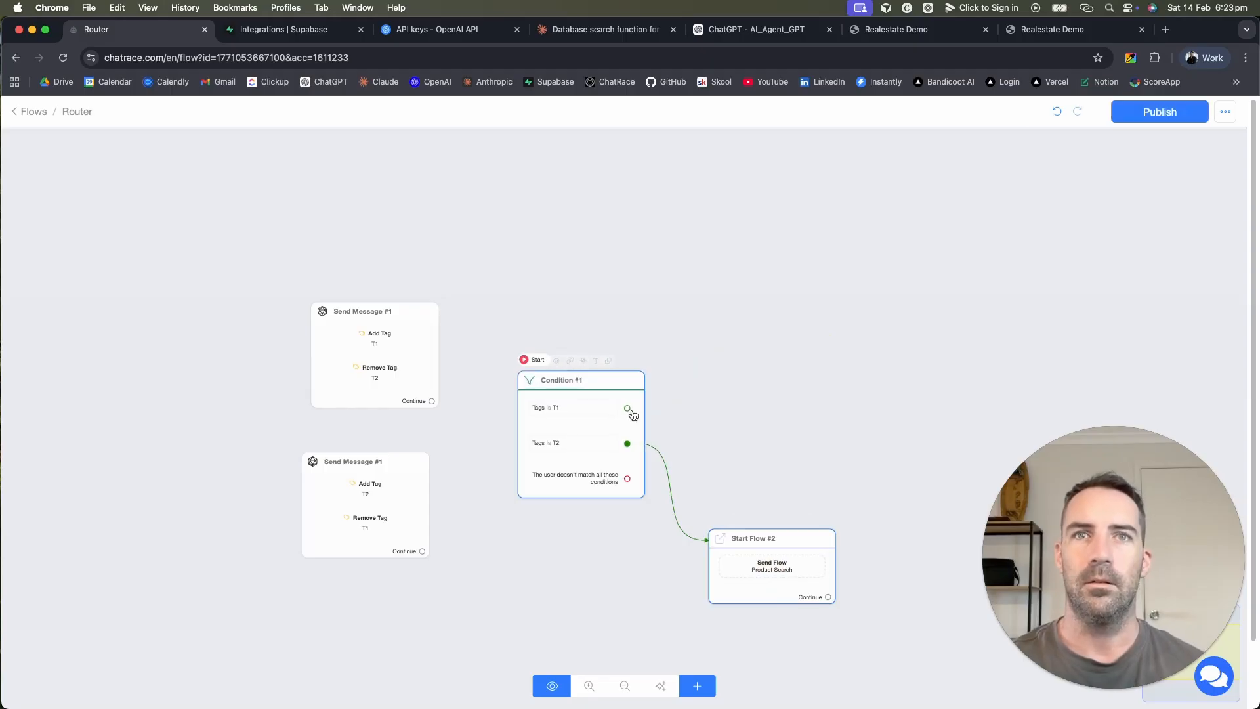
left_click_drag(626, 408, 760, 364)
left_click(137, 393)
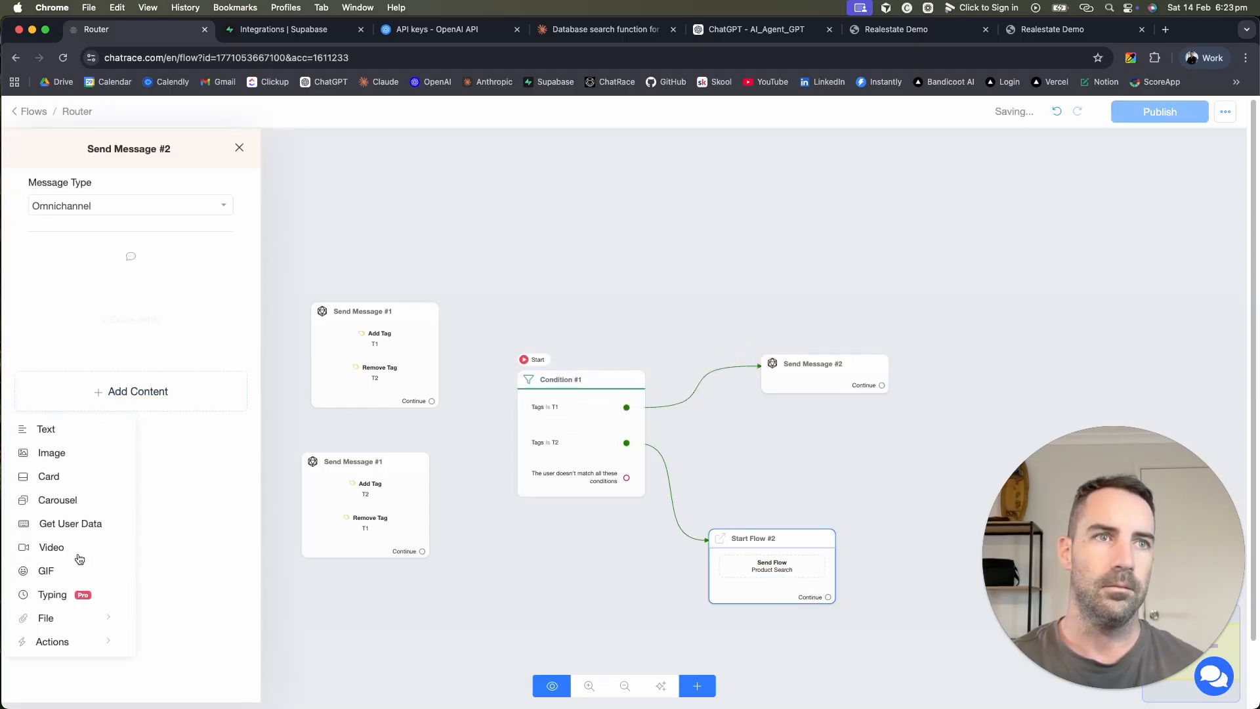
left_click(60, 646)
left_click(200, 387)
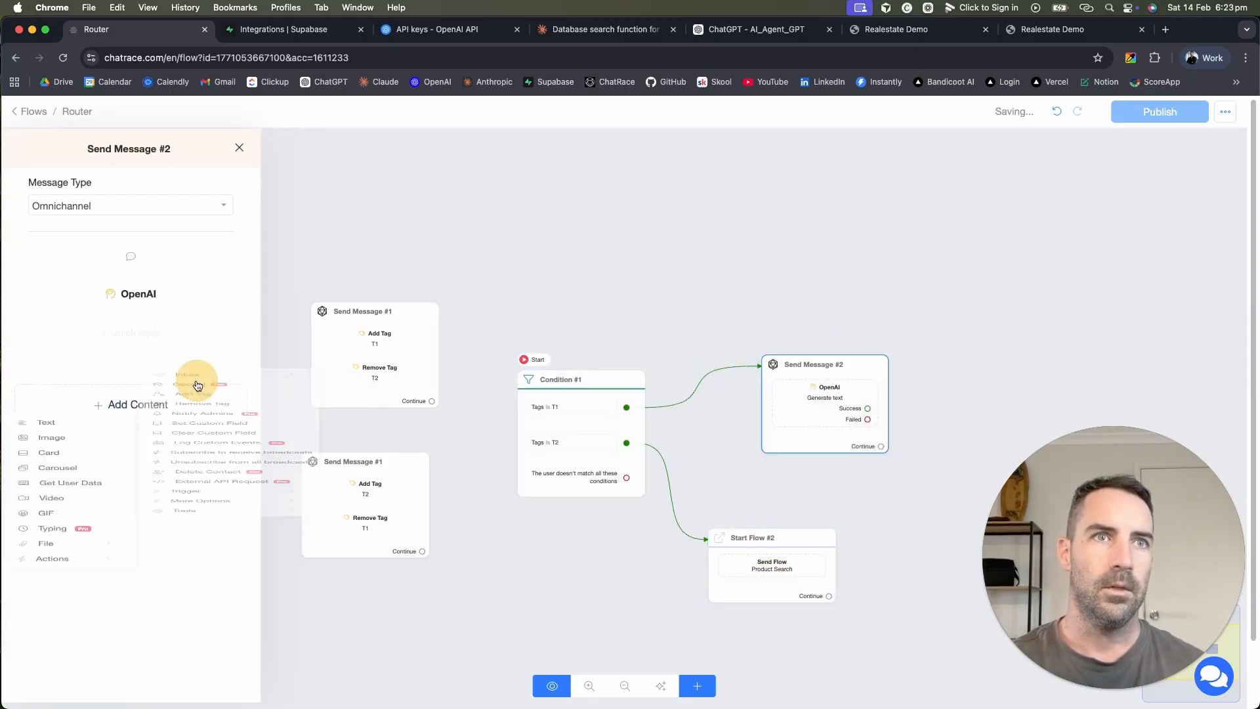
left_click(164, 408)
left_click(72, 447)
left_click(771, 238)
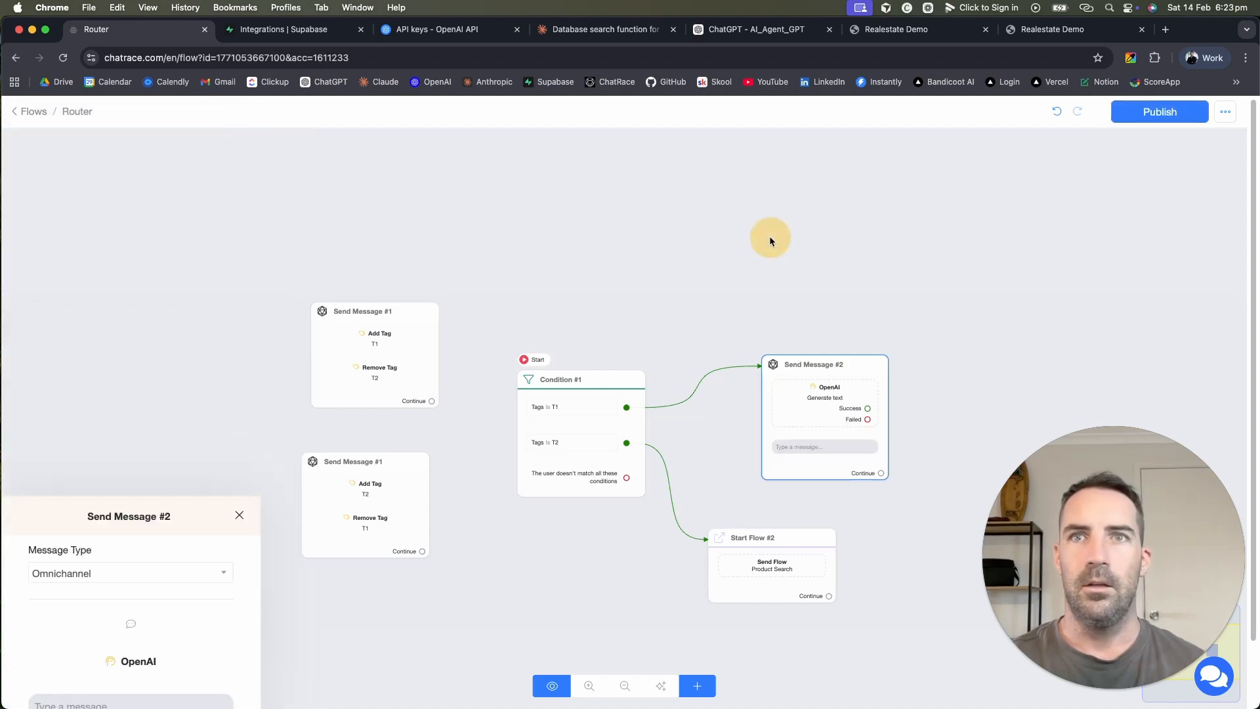
left_click_drag(811, 418, 772, 335)
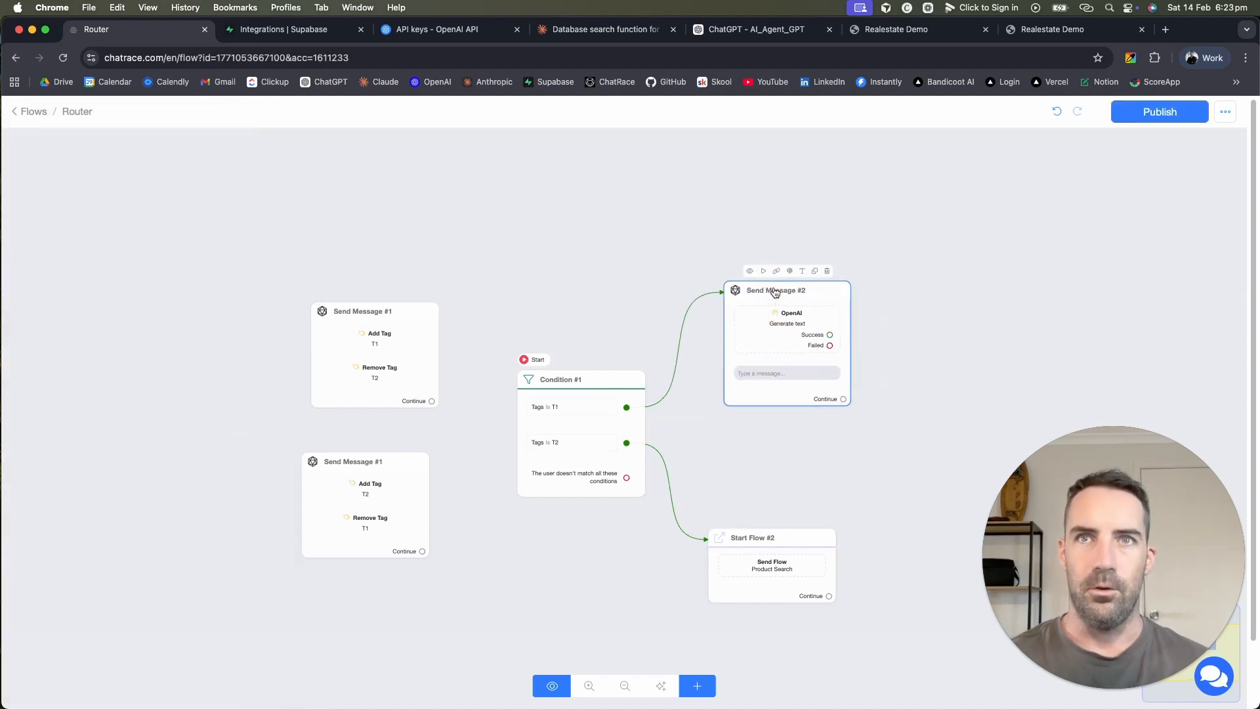
Step: Rename the OpenAI node Main Agent and connect the no-match branch to it
double_click(772, 289)
type("Main Agent")
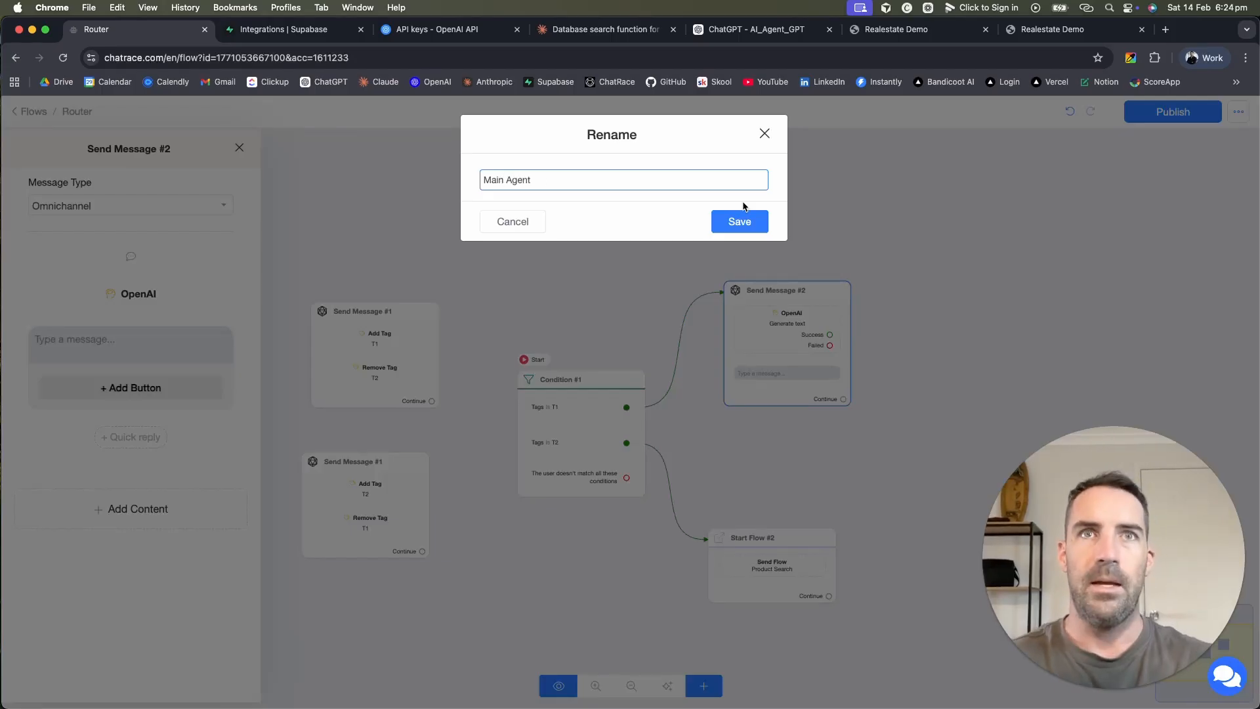
left_click(740, 219)
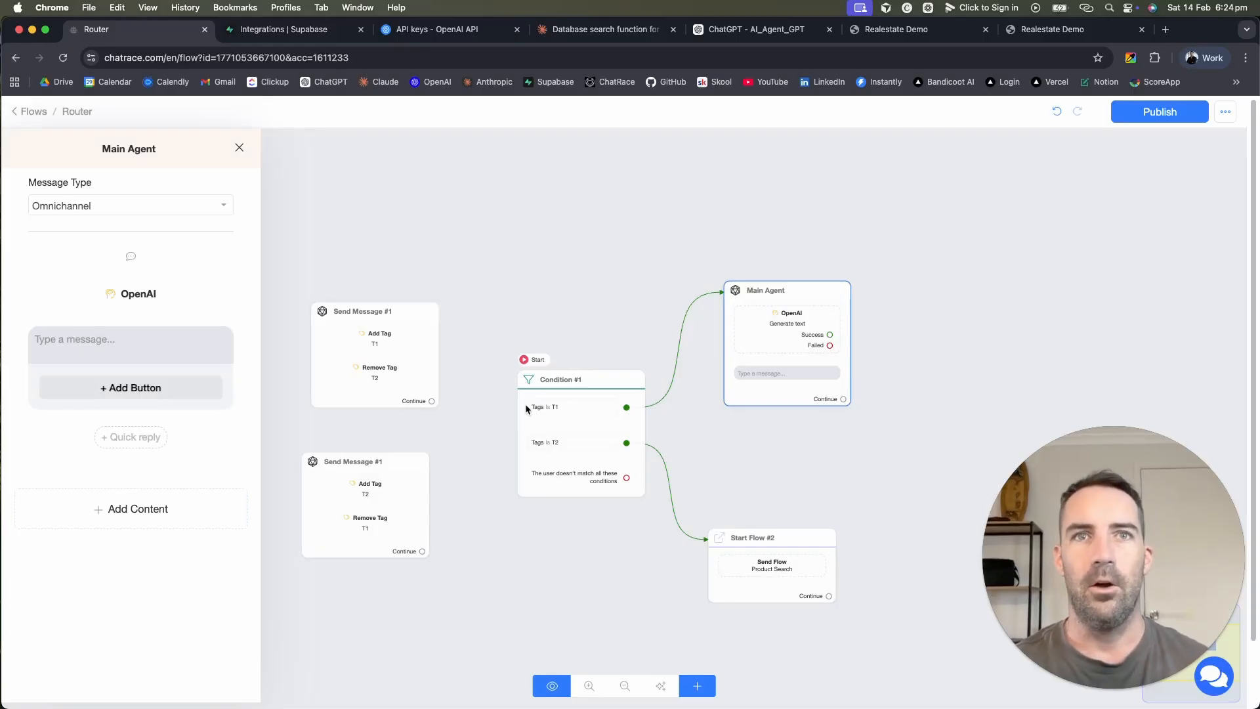
left_click_drag(626, 478, 787, 315)
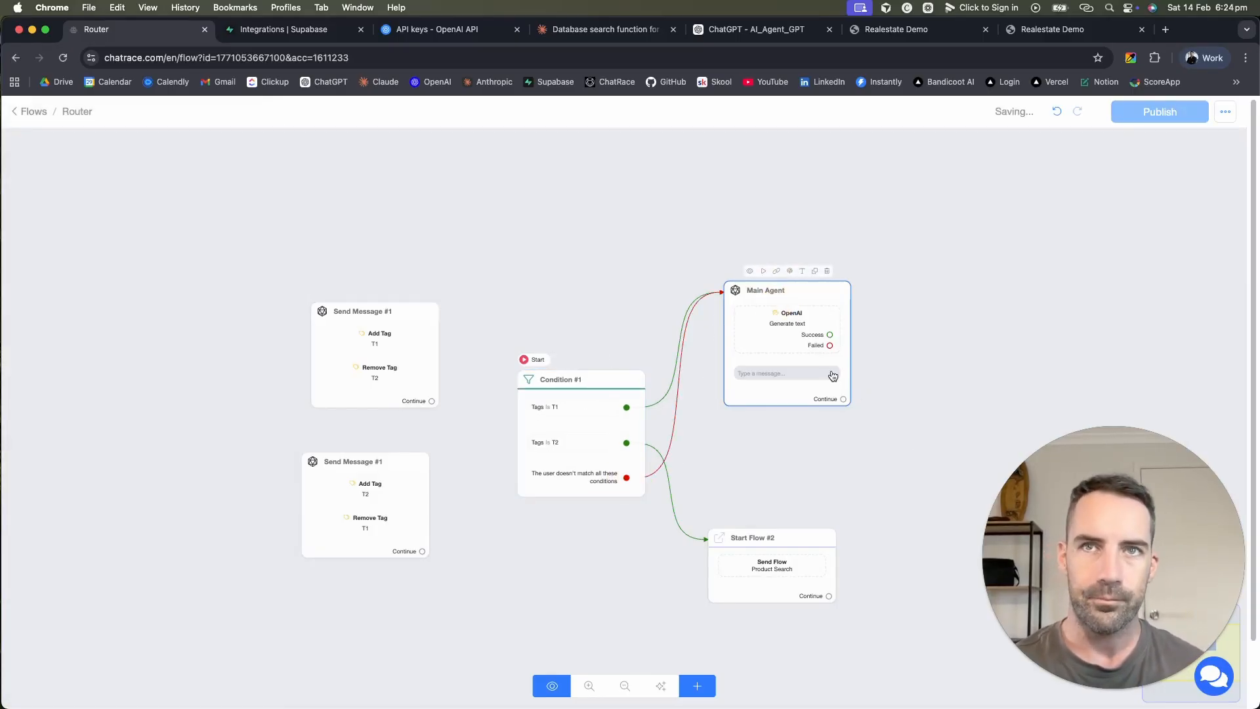
left_click_drag(759, 553, 762, 549)
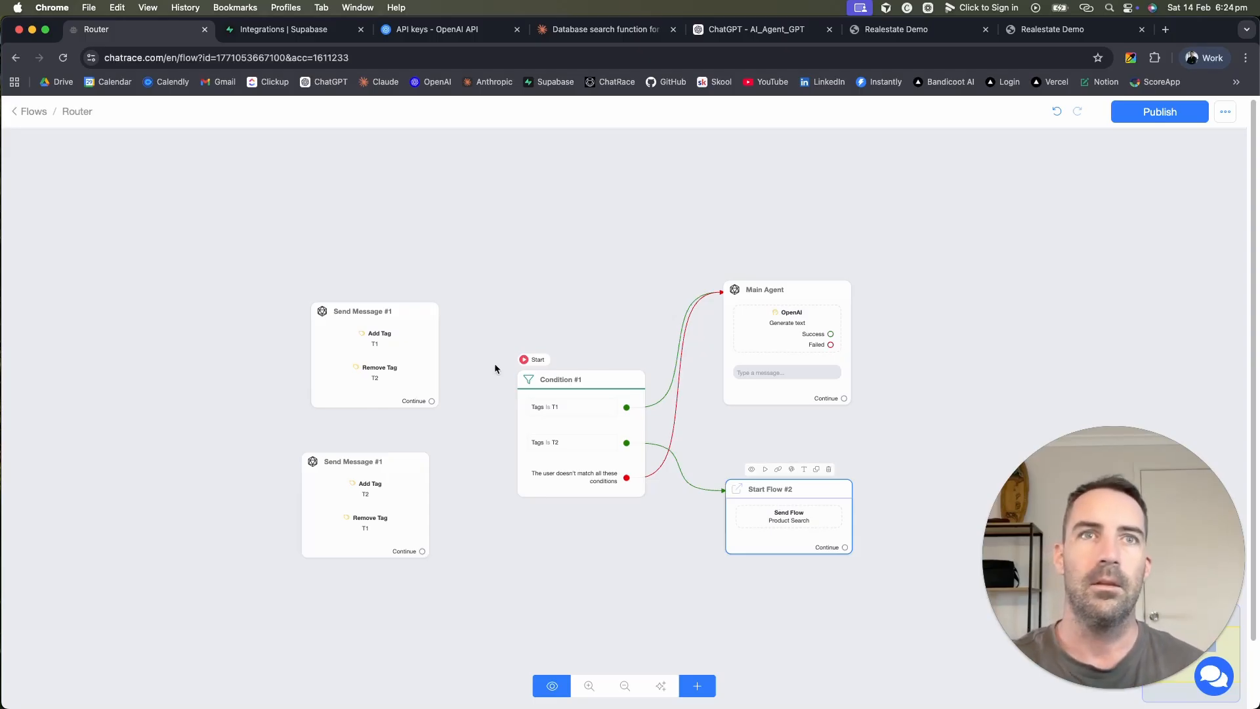
left_click_drag(379, 351, 353, 294)
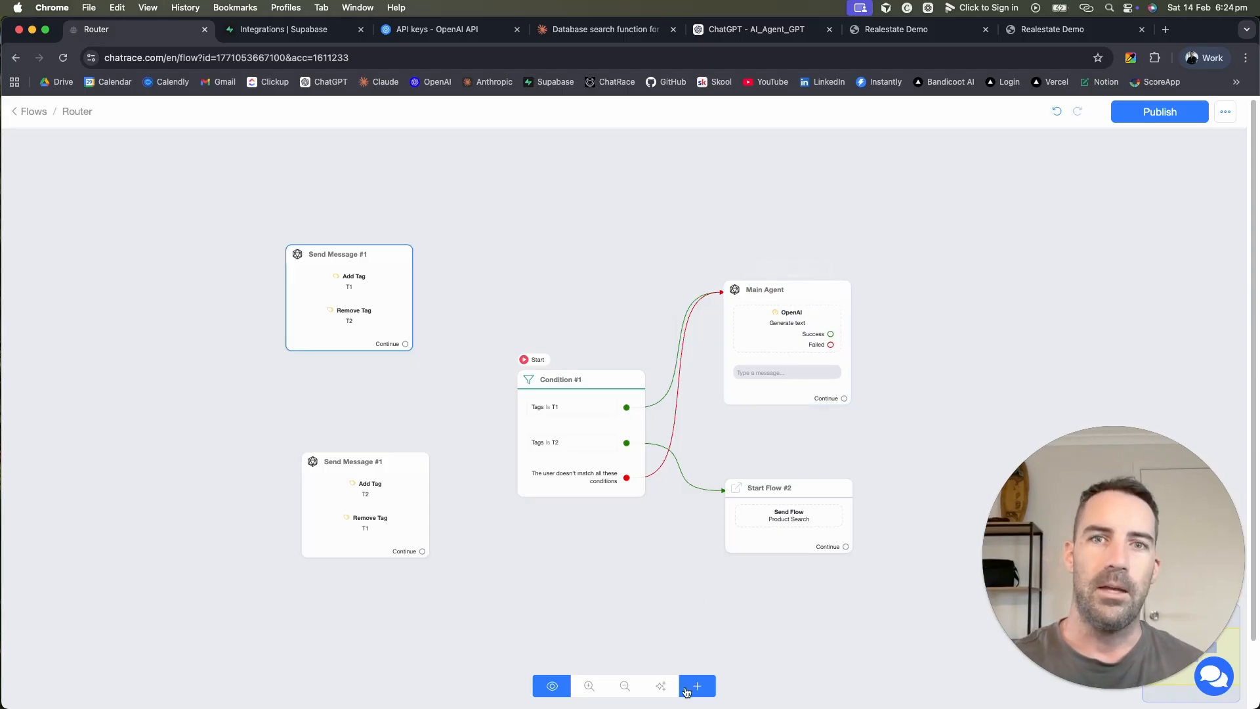
Step: Attach a trial message node with a Get User Data block after Product Search
left_click_drag(845, 547, 945, 452)
left_click(977, 457)
left_click(138, 394)
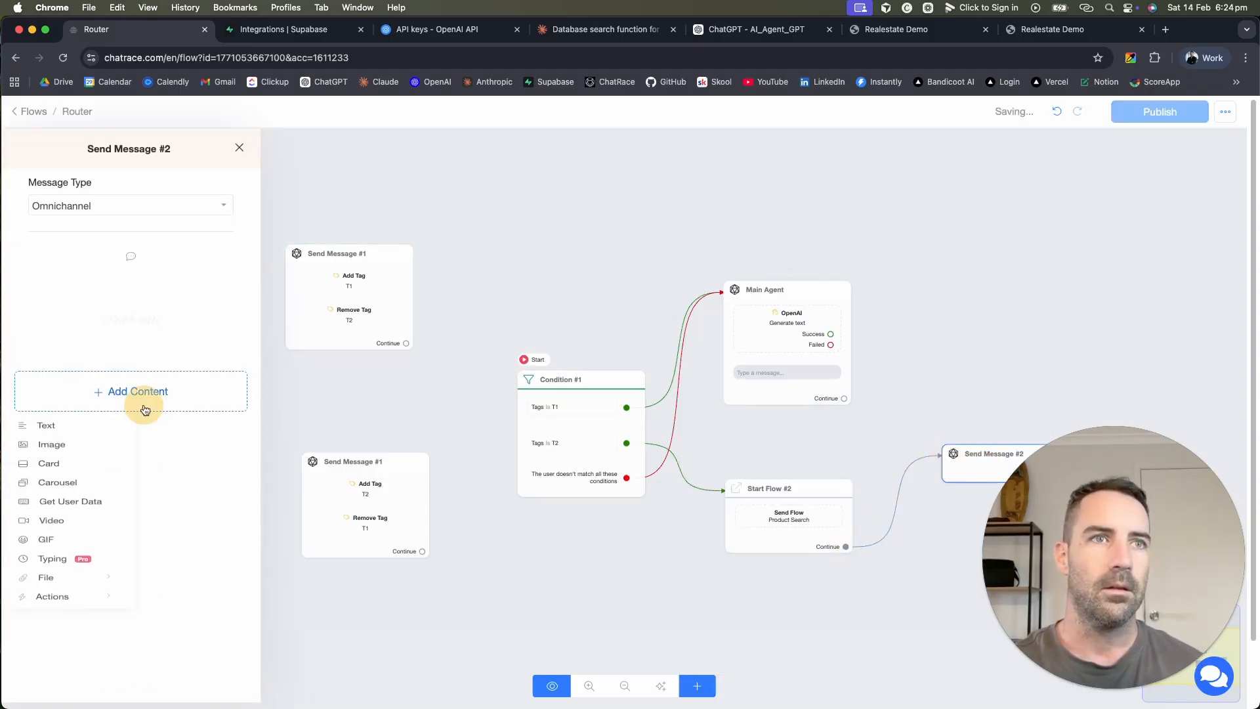
left_click(69, 525)
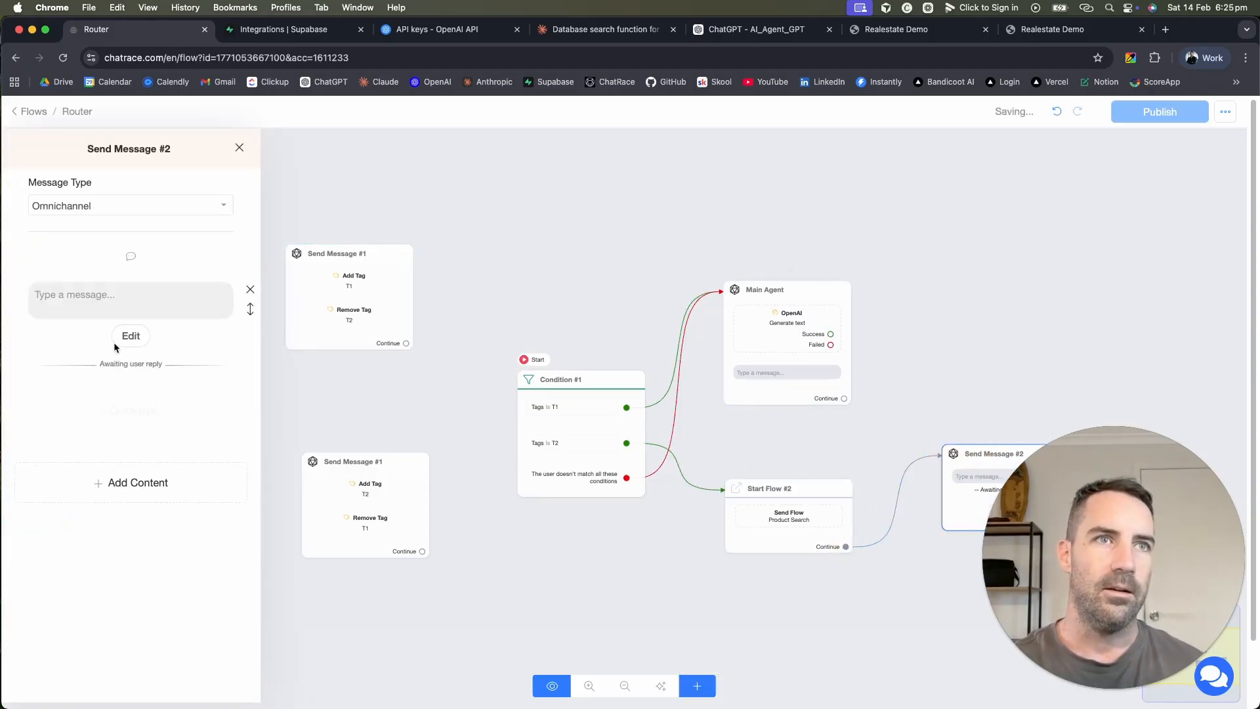
left_click(119, 289)
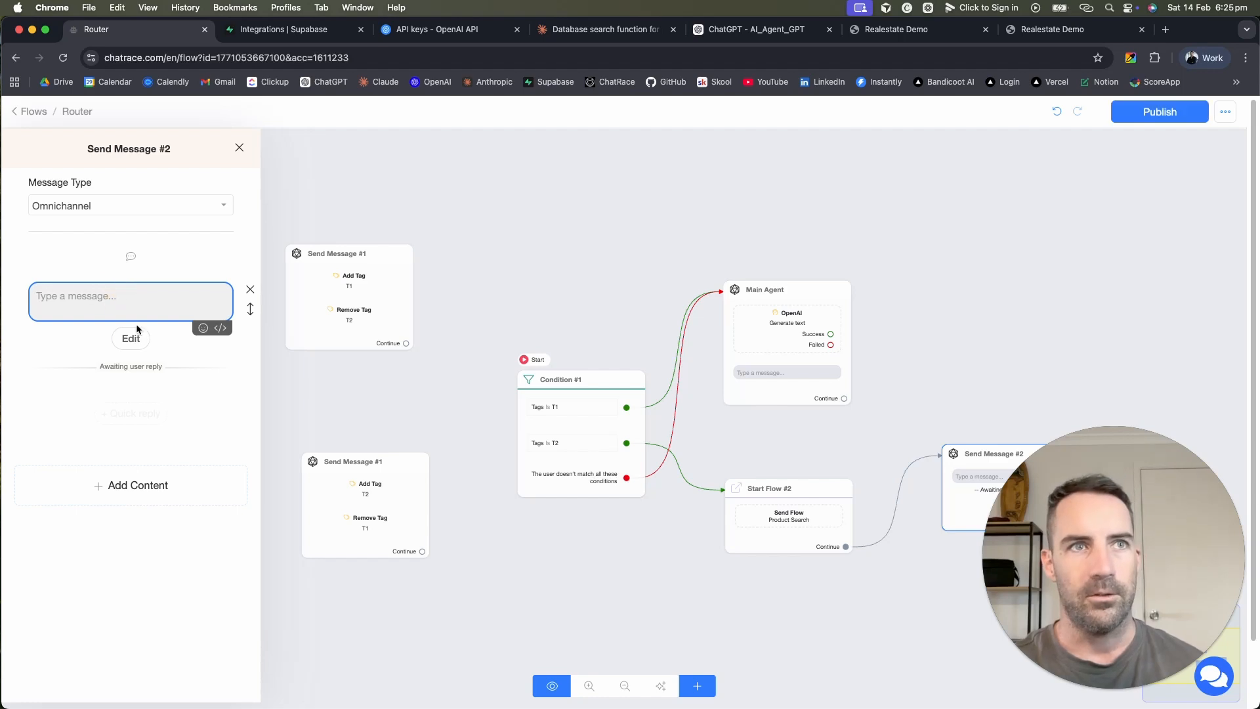
left_click(160, 372)
left_click(131, 336)
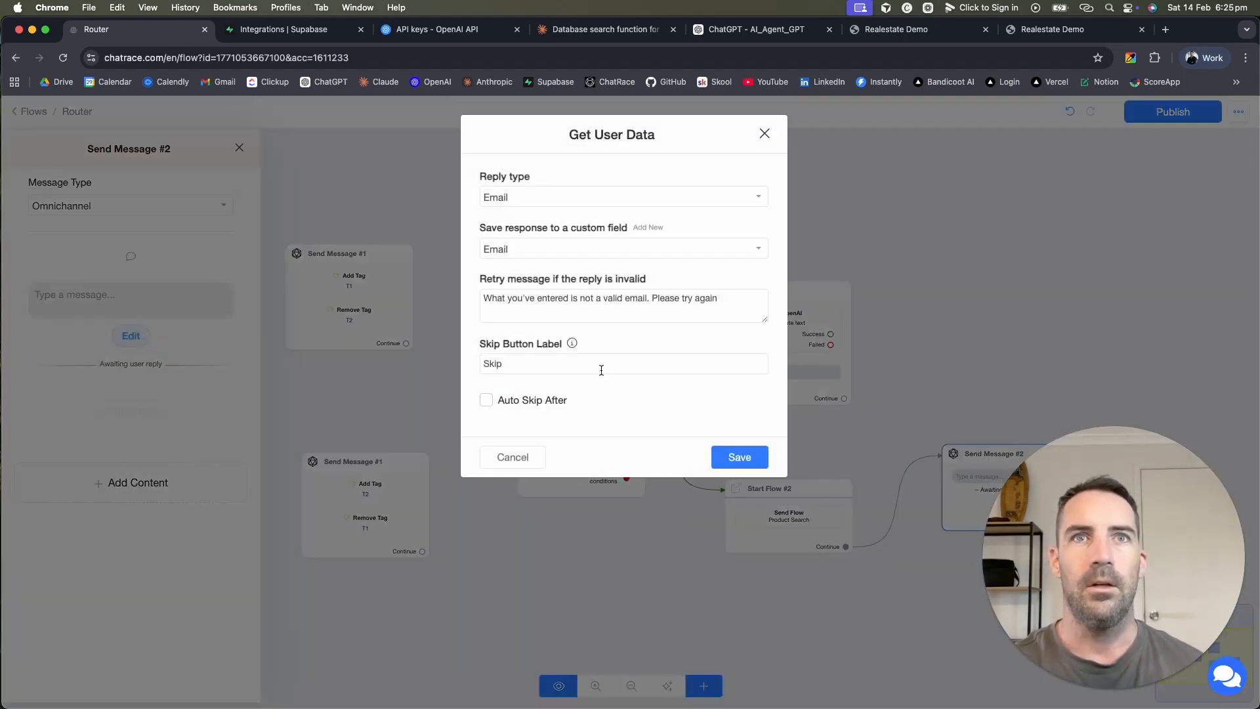
left_click(765, 134)
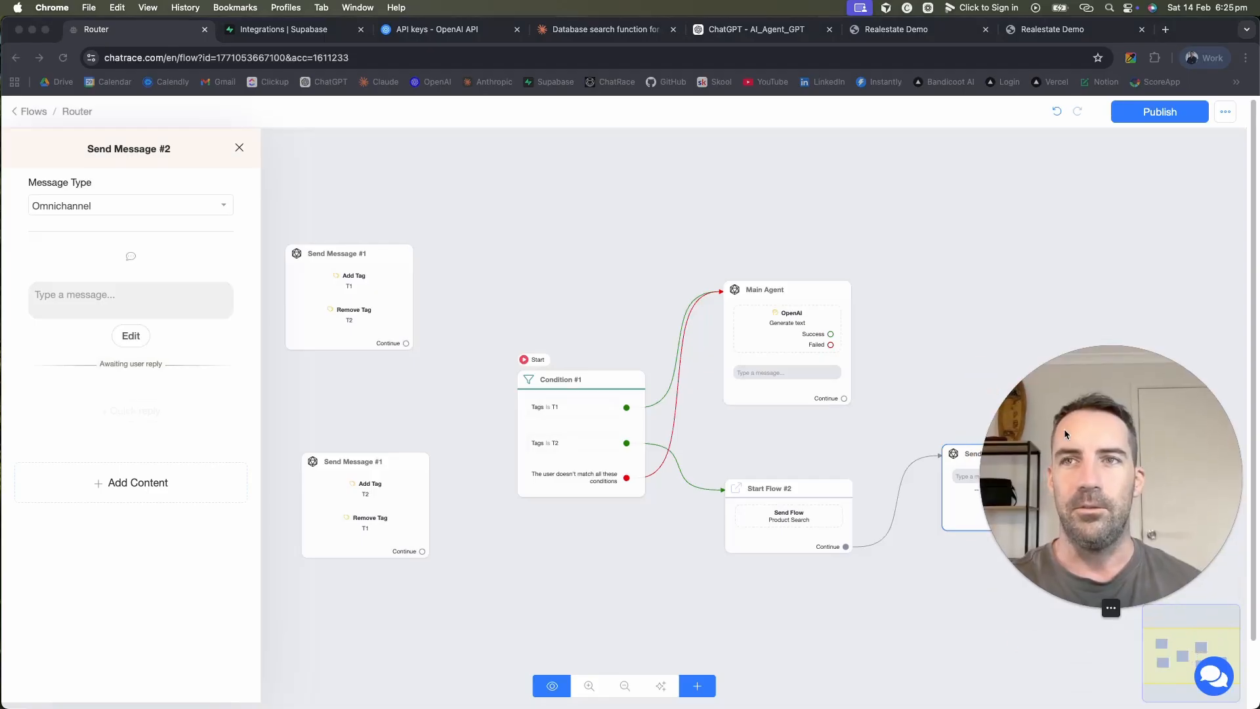
Step: Delete the trial node, reposition Condition #1, and return to the Flows list
left_click(955, 571)
left_click_drag(927, 589, 802, 510)
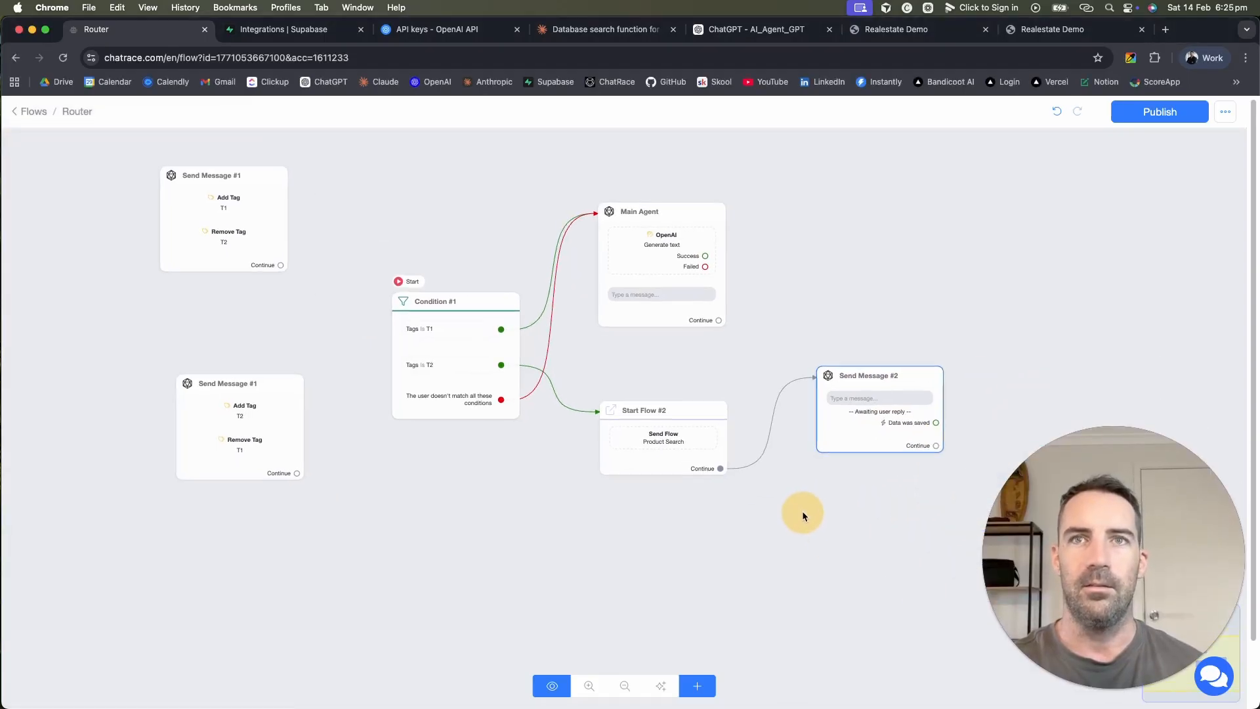
left_click(919, 378)
left_click(919, 375)
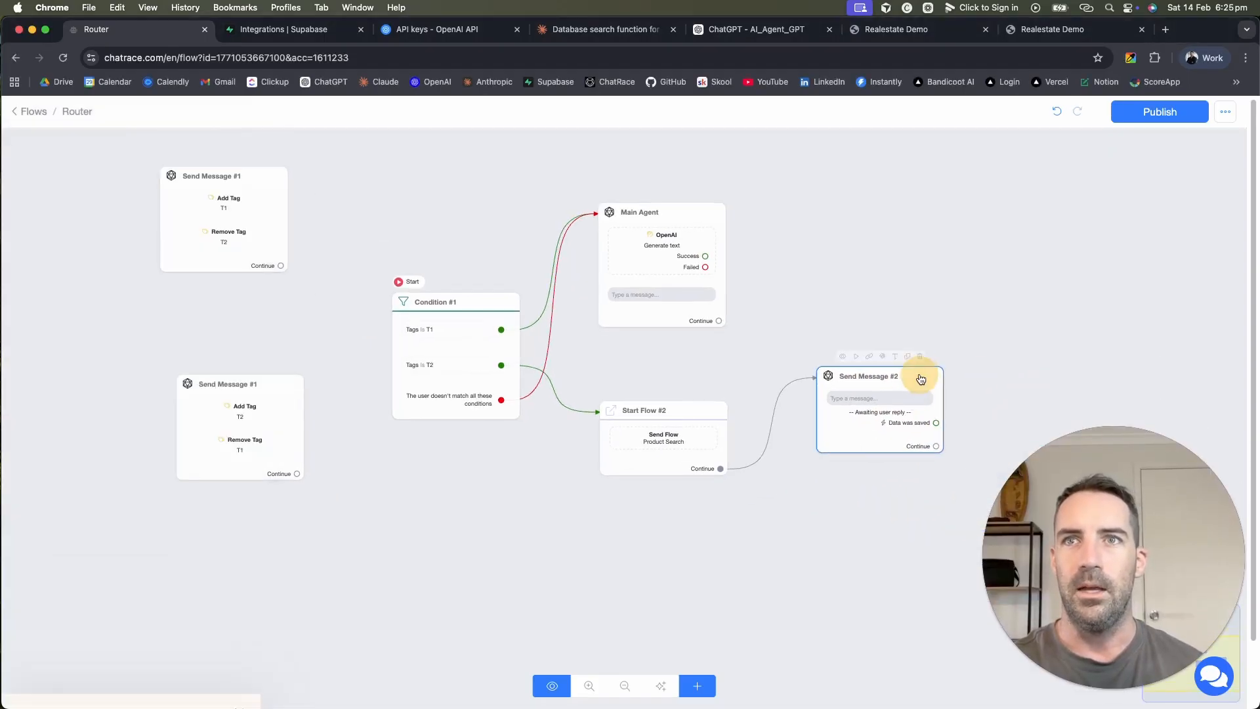
left_click(919, 355)
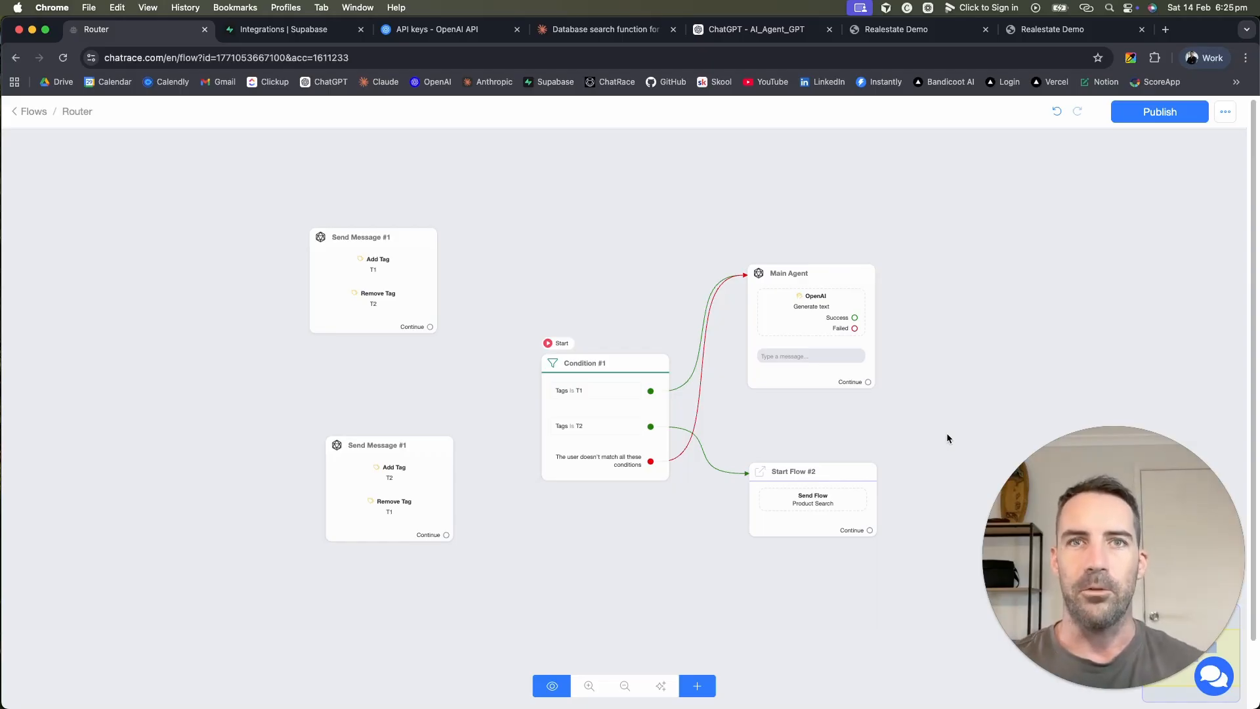
left_click_drag(616, 388, 601, 306)
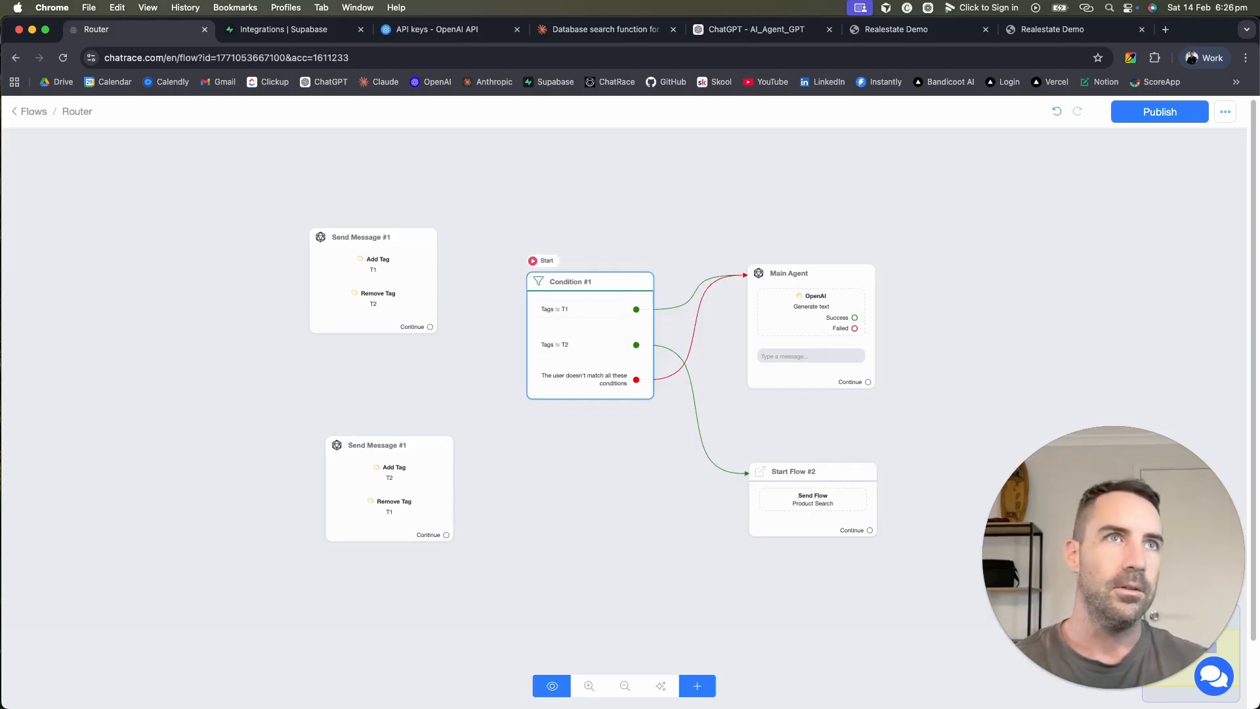
left_click(30, 111)
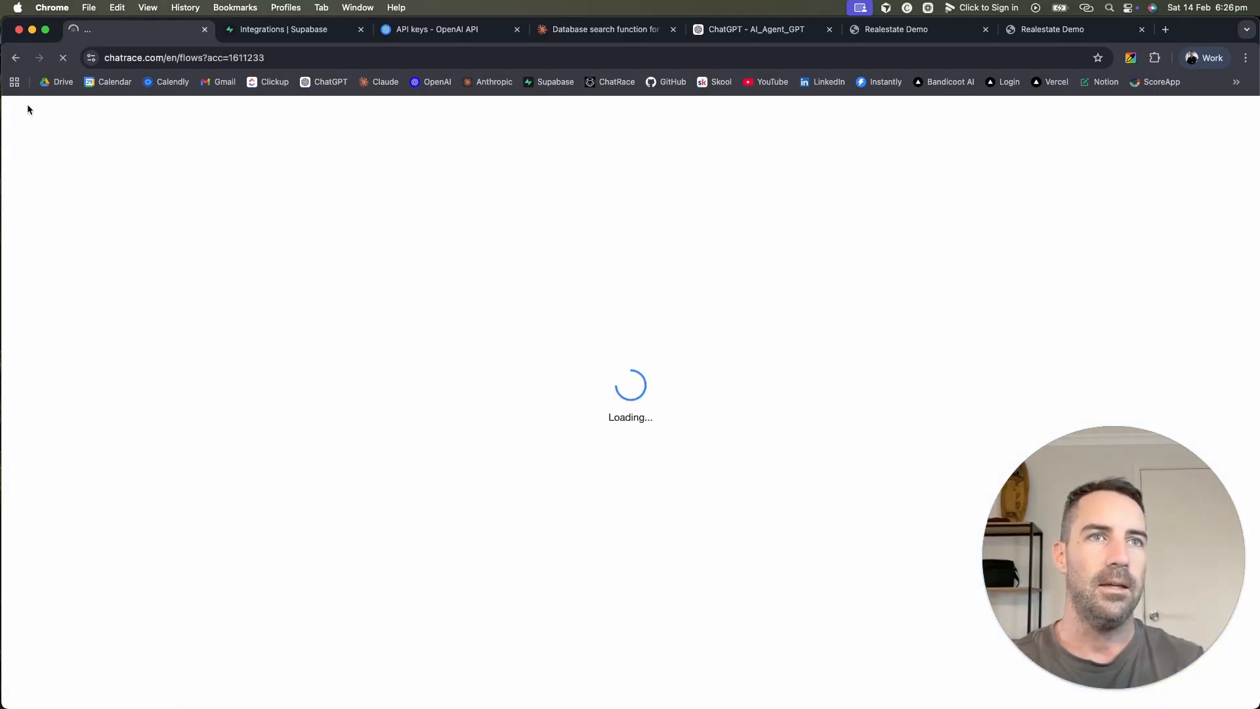
Step: In account settings, keep Main Agent as the fallback flow, then view Integrations
left_click(59, 394)
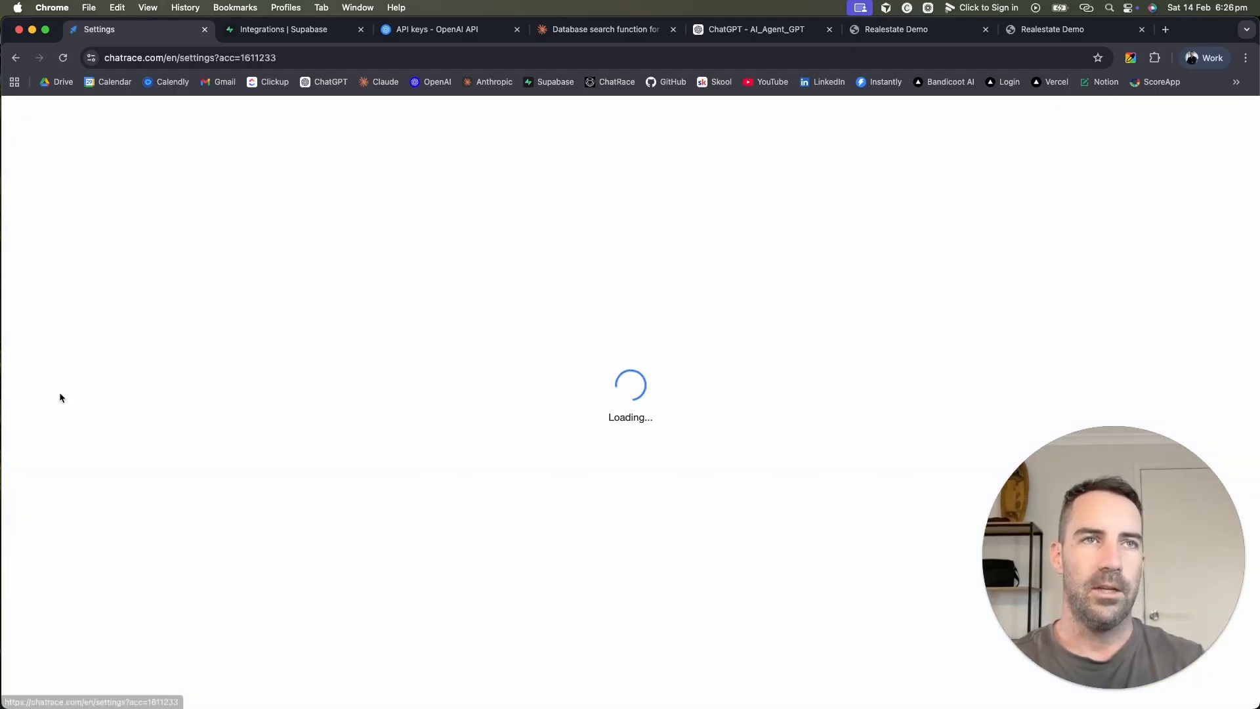
left_click(664, 279)
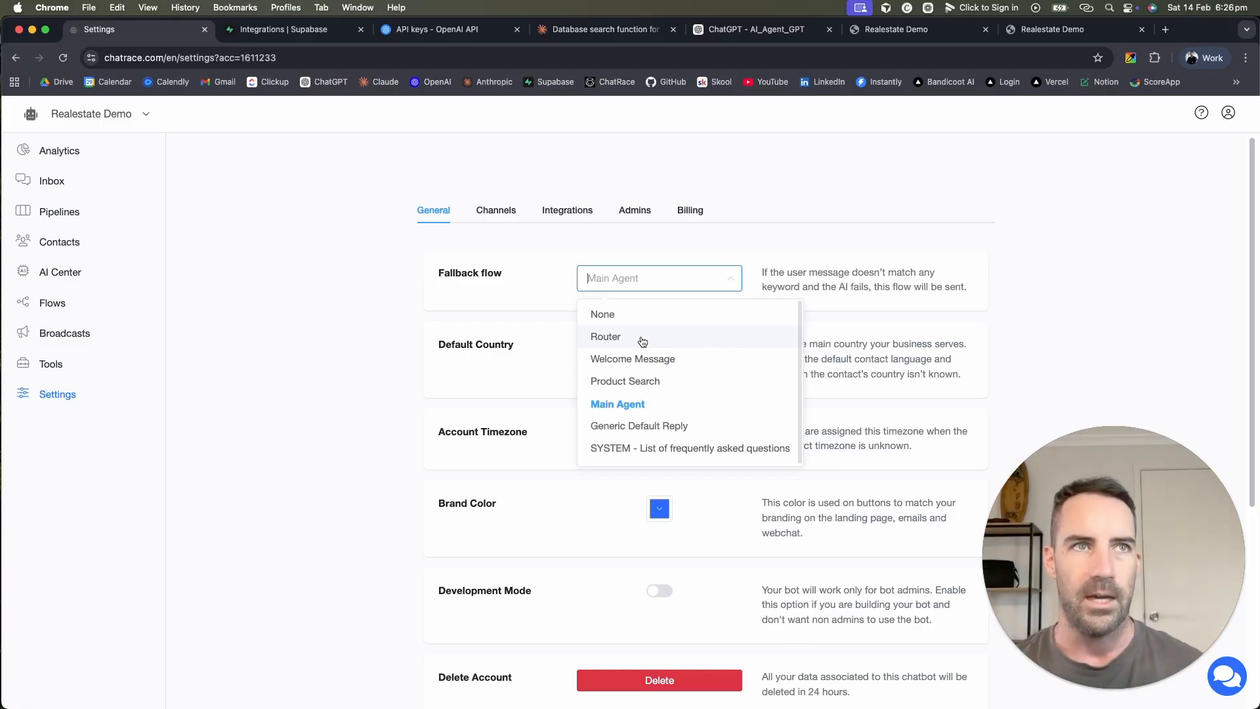
left_click(382, 282)
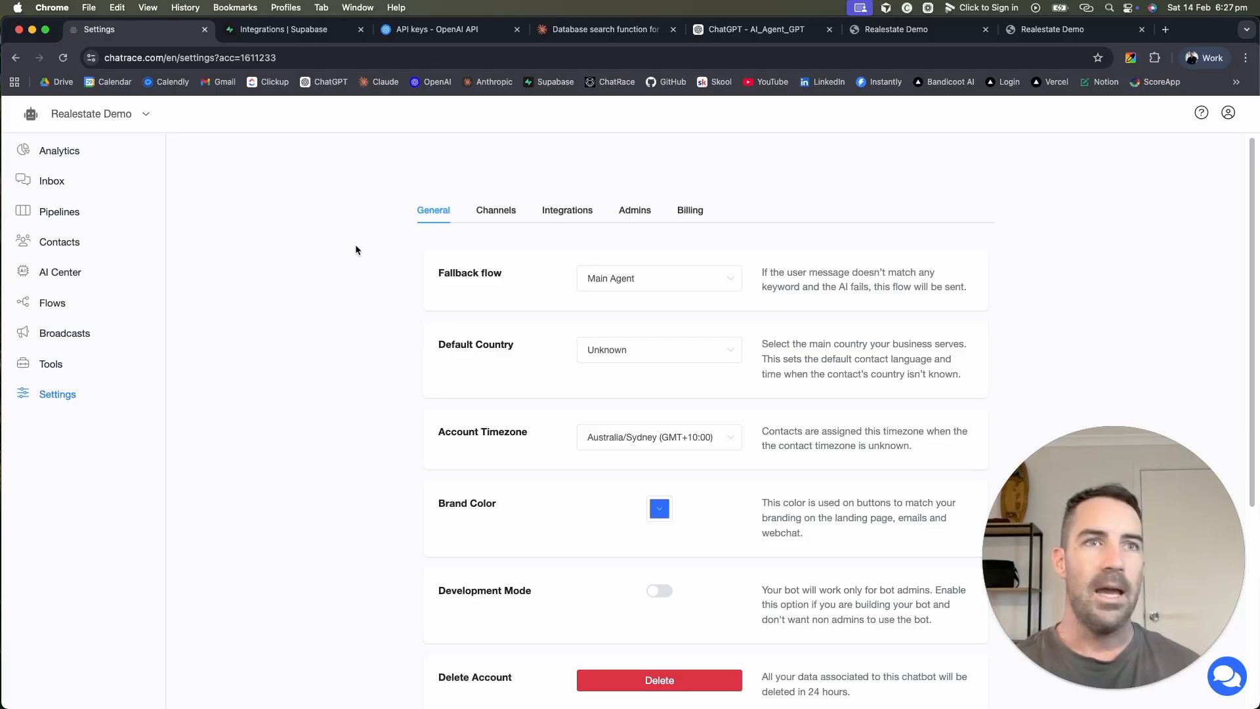
left_click(564, 210)
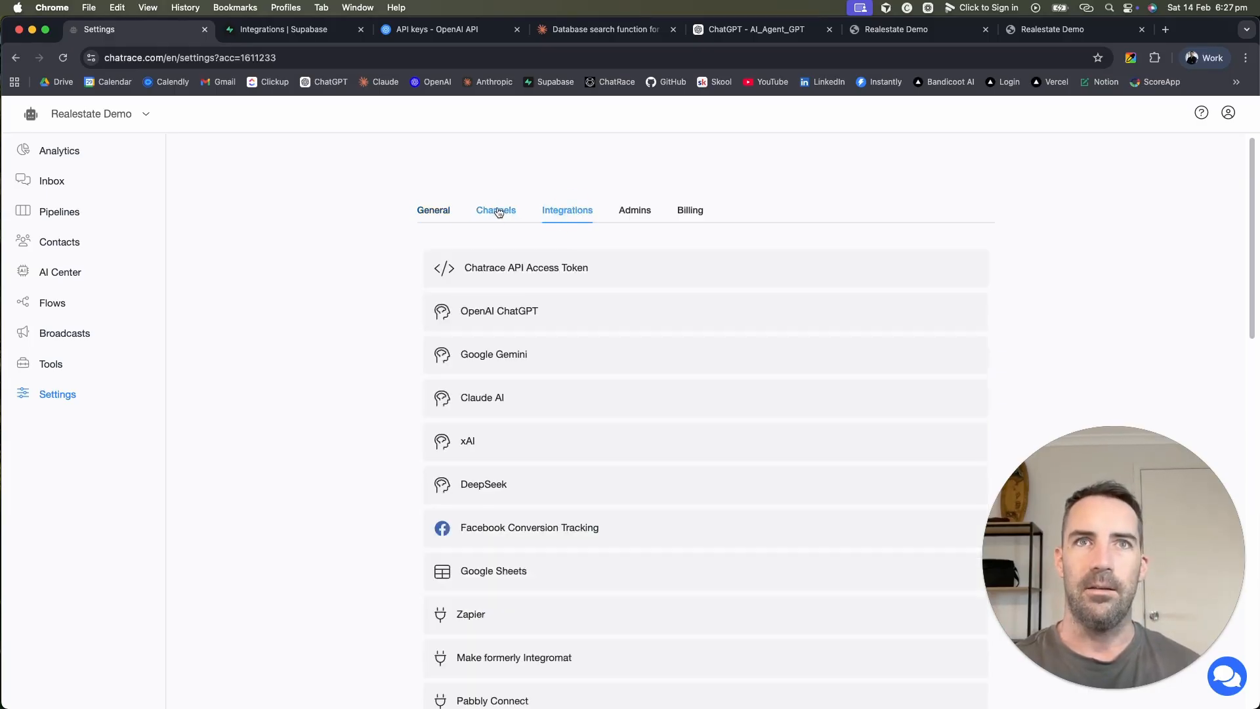
Step: Look over the Integrations list, then settle on the Channels list (WhatsApp, Instagram, Telegram, Email)
left_click(496, 212)
left_click(567, 210)
scroll(582, 348, "down", 10)
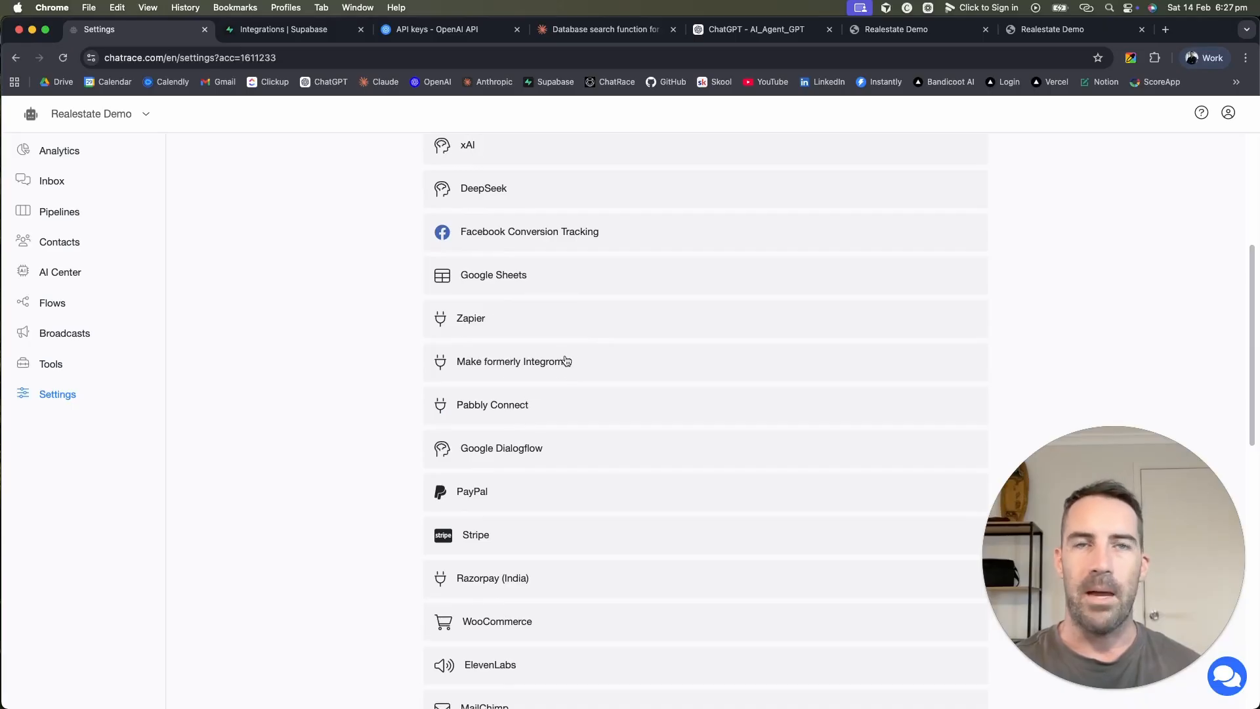
scroll(573, 362, "up", 2)
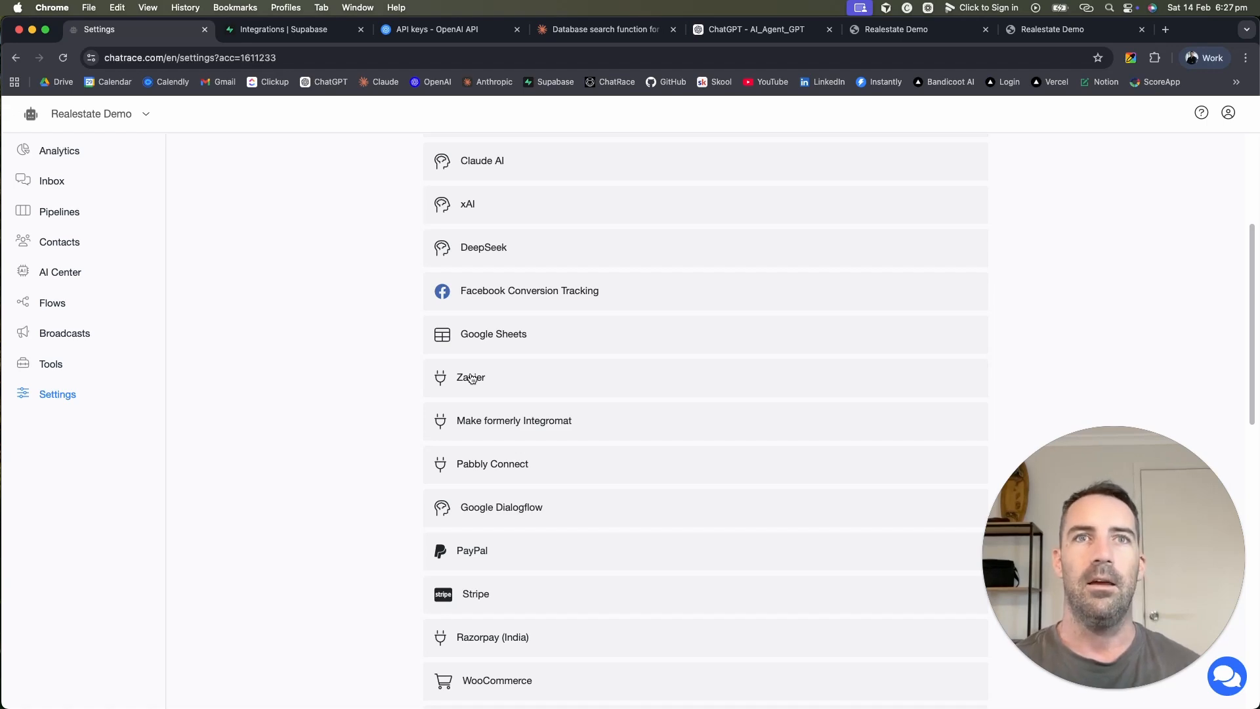
scroll(561, 369, "up", 5)
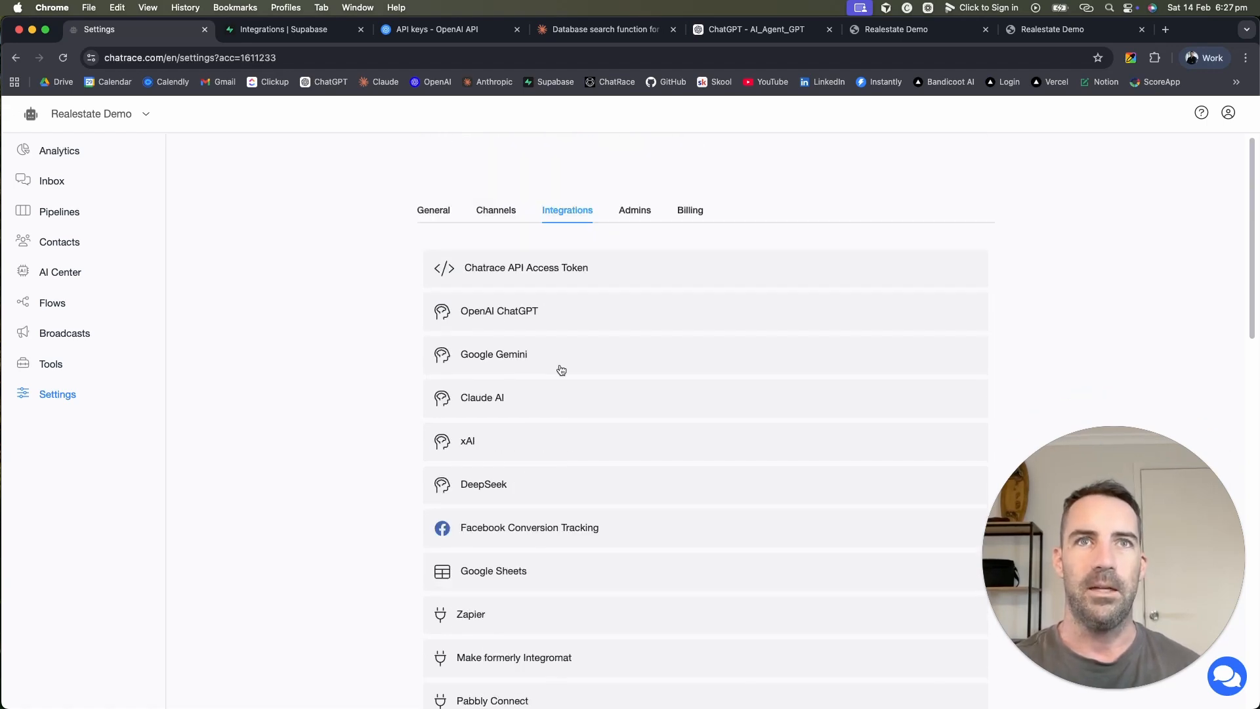
left_click(495, 212)
scroll(469, 263, "down", 2)
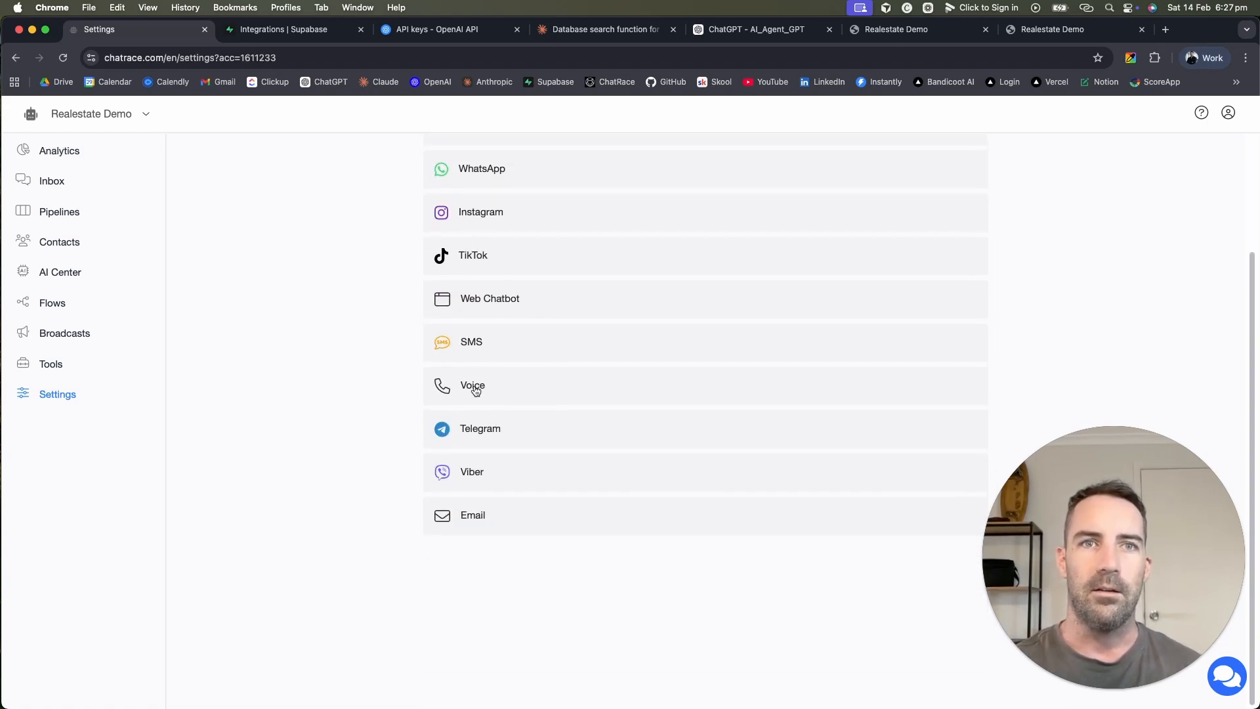
scroll(474, 389, "up", 2)
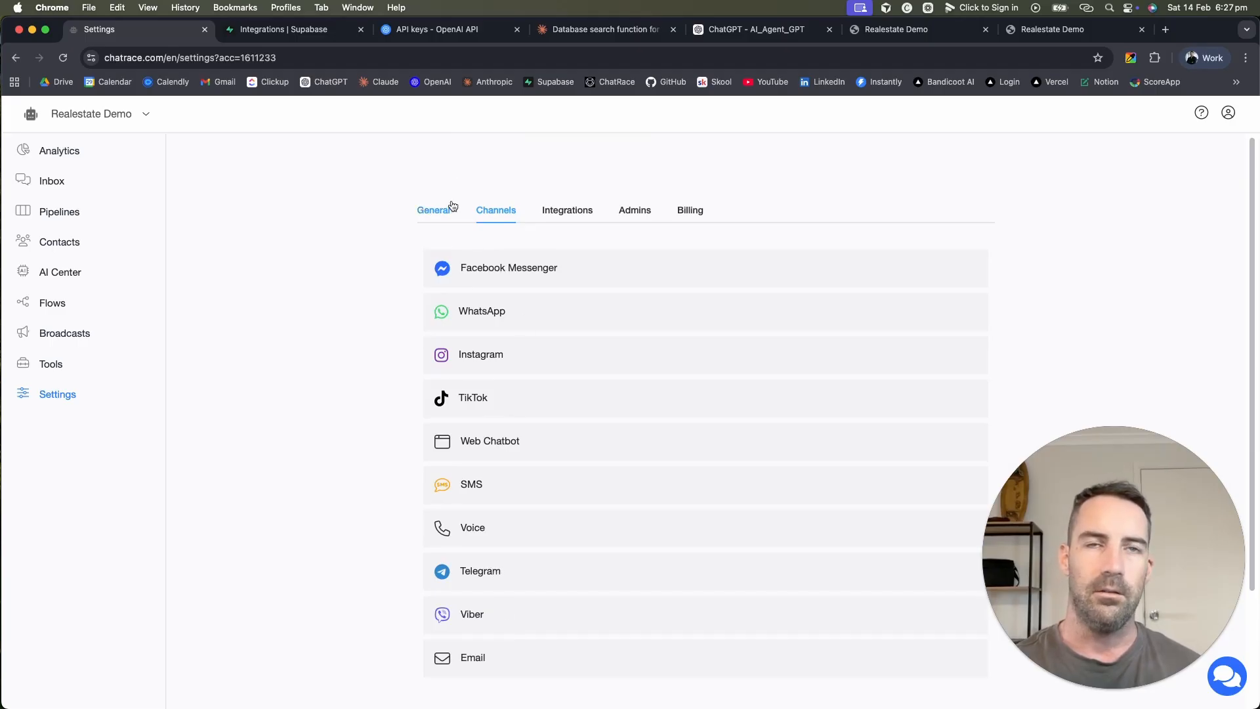